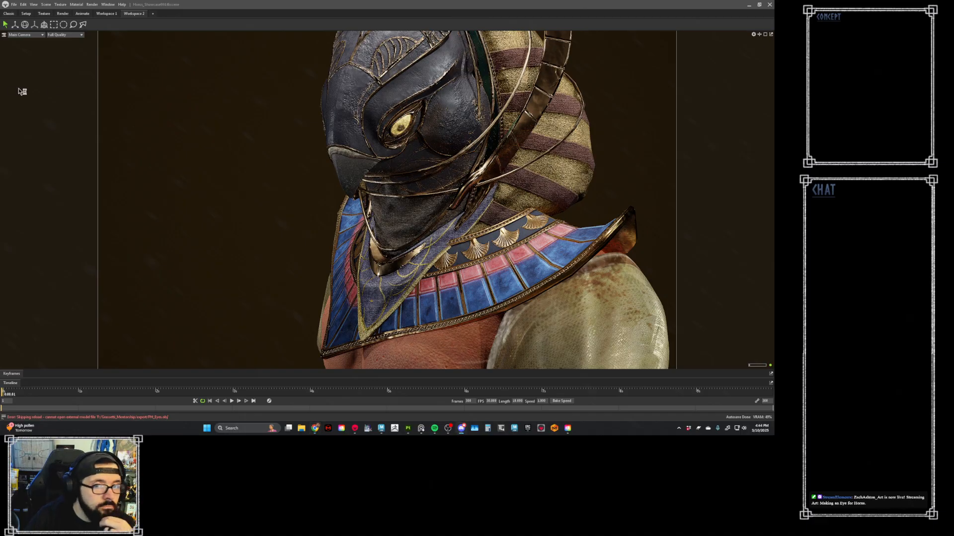
- Compare the character's framing in Workspace 1 and Workspace 2, including a wider view of the torso
left_click(26, 35)
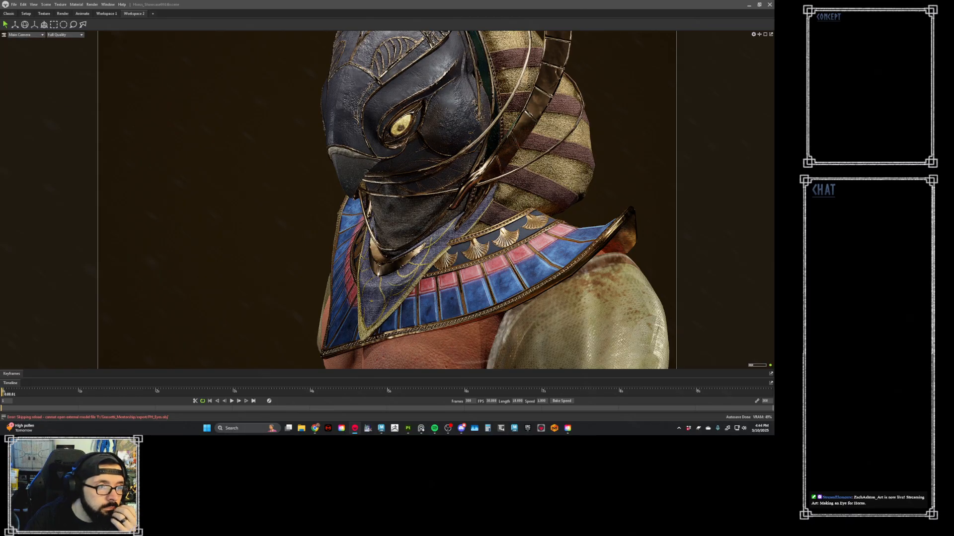
scroll(387, 199, "down", 5)
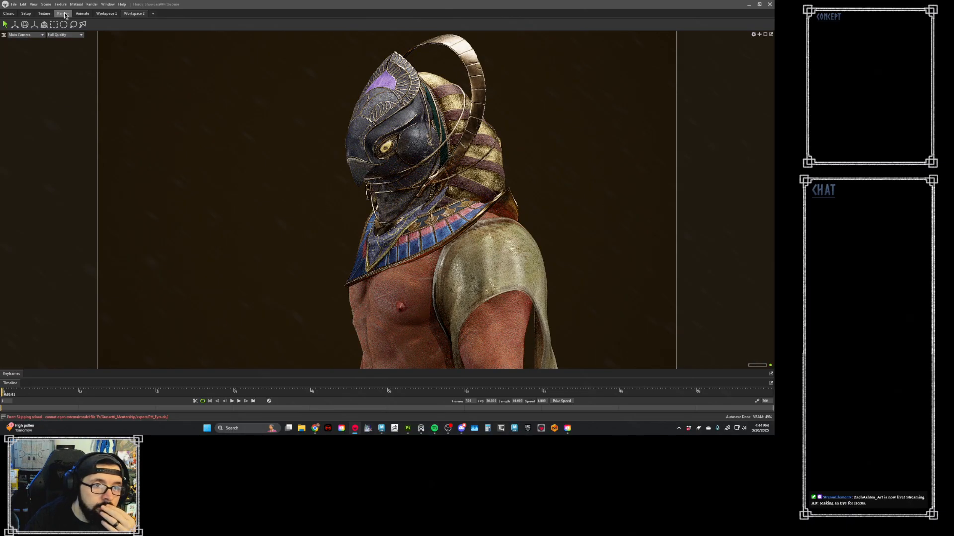
left_click(106, 13)
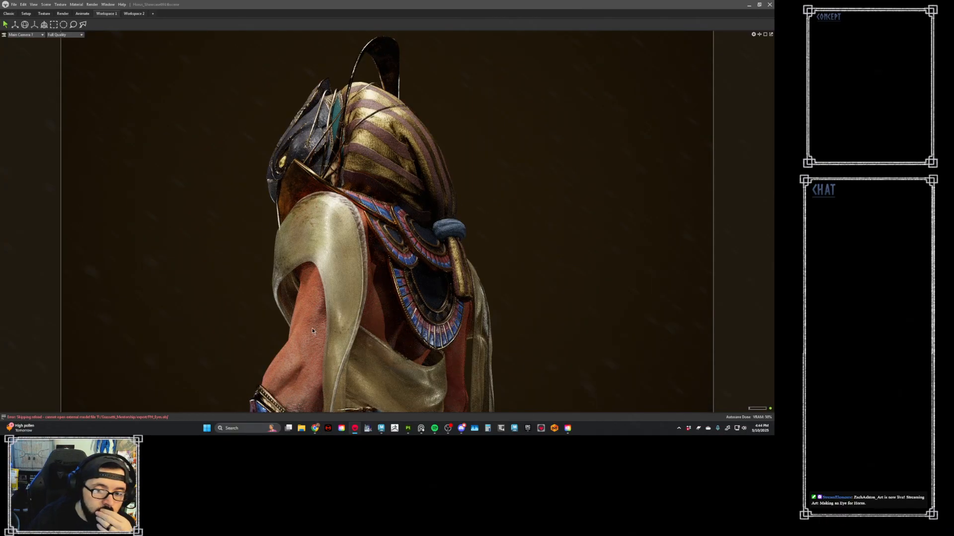
left_click(134, 14)
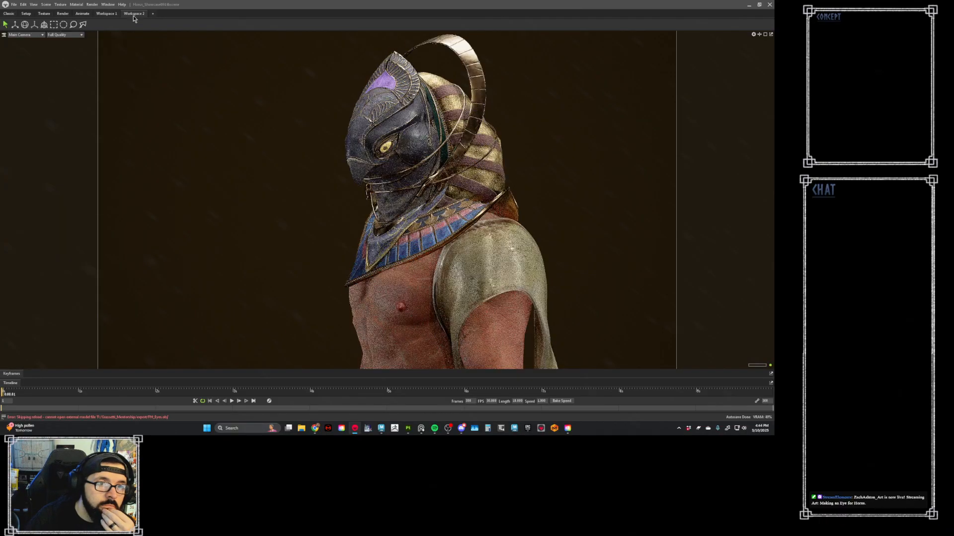
- Scrub the start of the turntable animation to check the character's rotation and leave the playhead near 0:00.04
left_click_drag(8, 394, 40, 398)
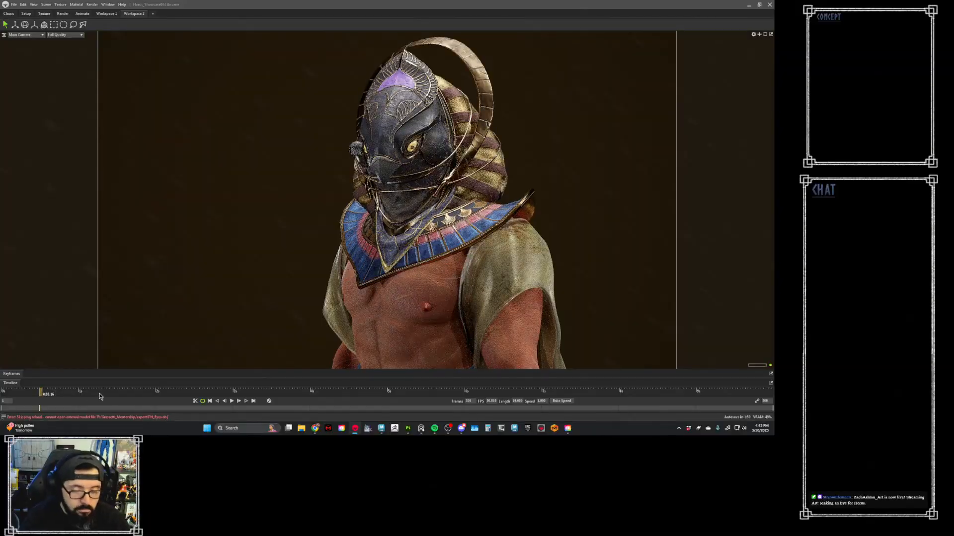
key("ctrl+z")
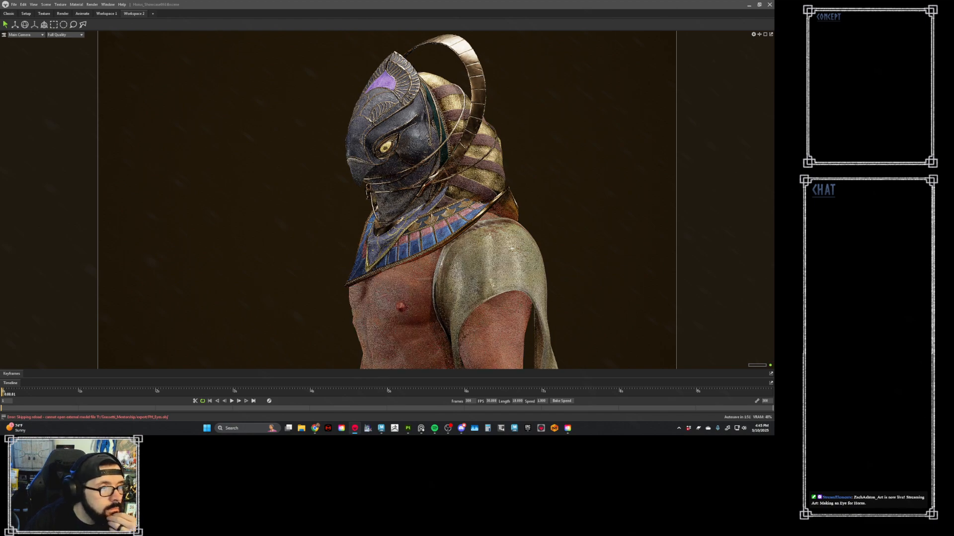
mouse_move(8, 391)
left_mouse_down()
mouse_move(86, 393)
mouse_move(24, 393)
left_mouse_up()
left_click(9, 392)
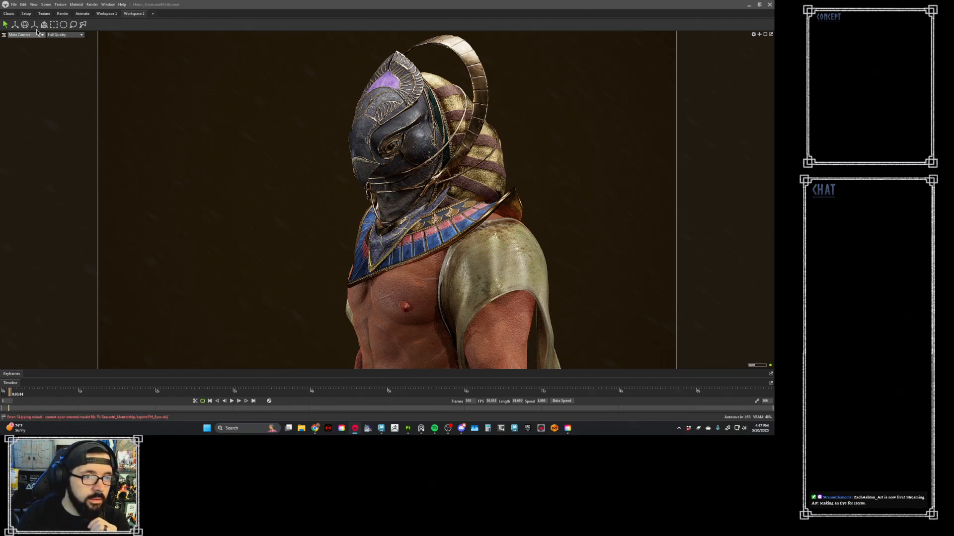
- Preview the character through two of the saved rear-view cameras and return to Main Camera
left_click(23, 35)
mouse_move(30, 40)
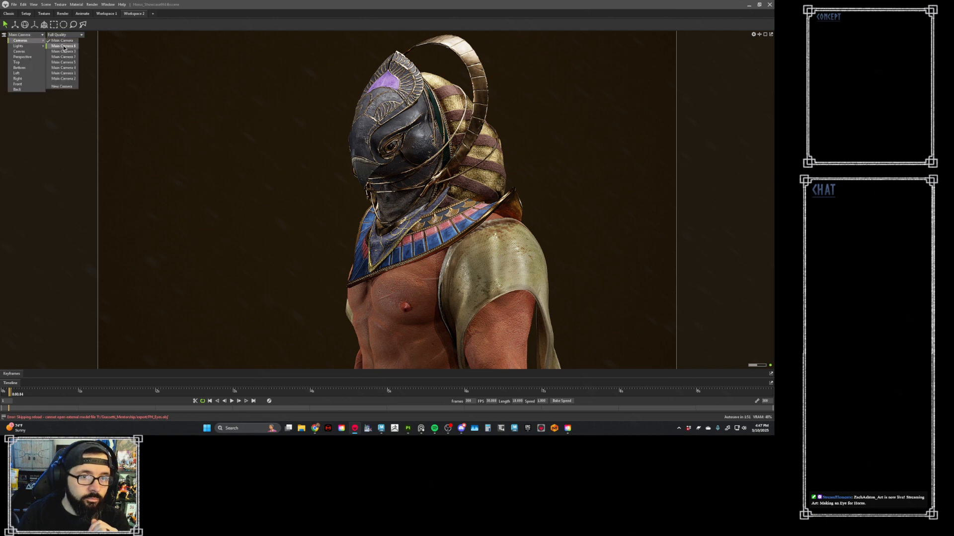
left_click(68, 60)
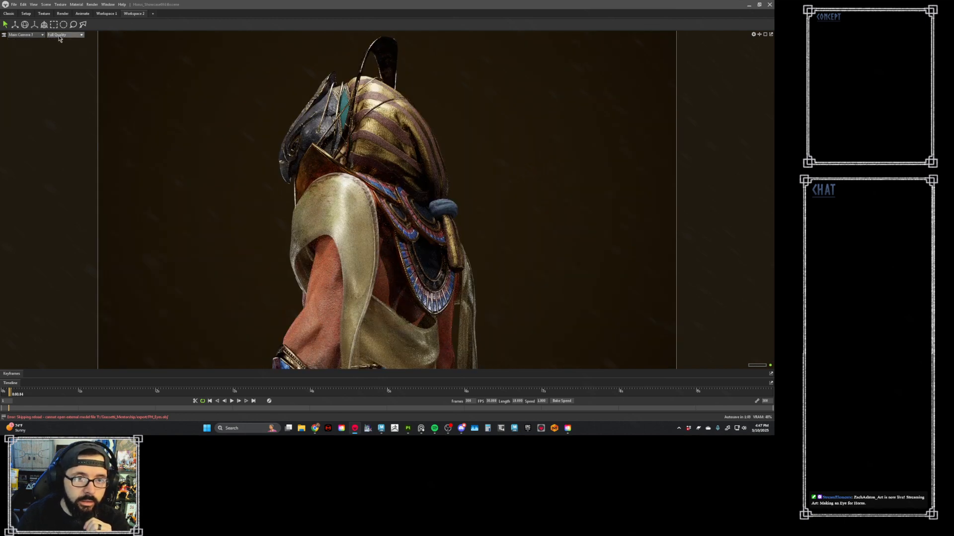
left_click(33, 34)
mouse_move(33, 39)
left_click(63, 45)
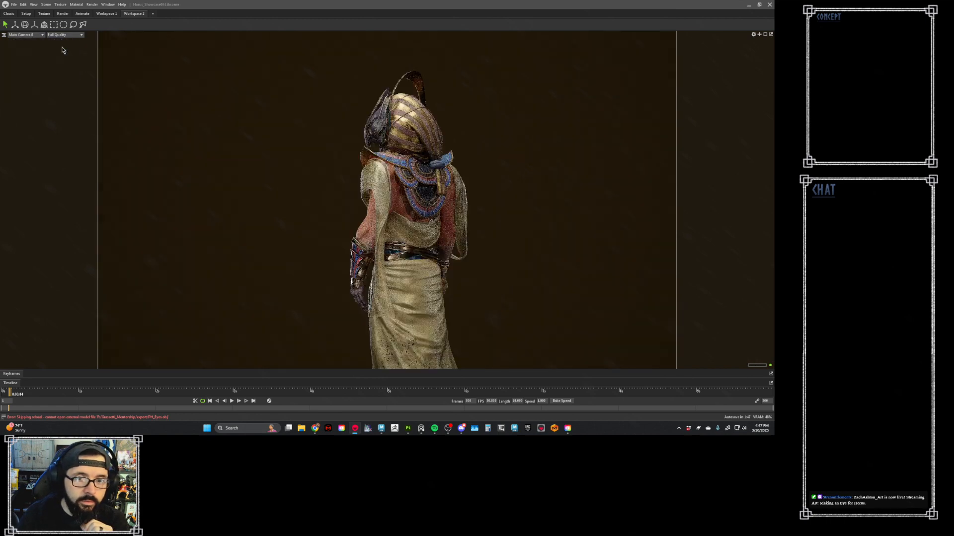
left_click(35, 34)
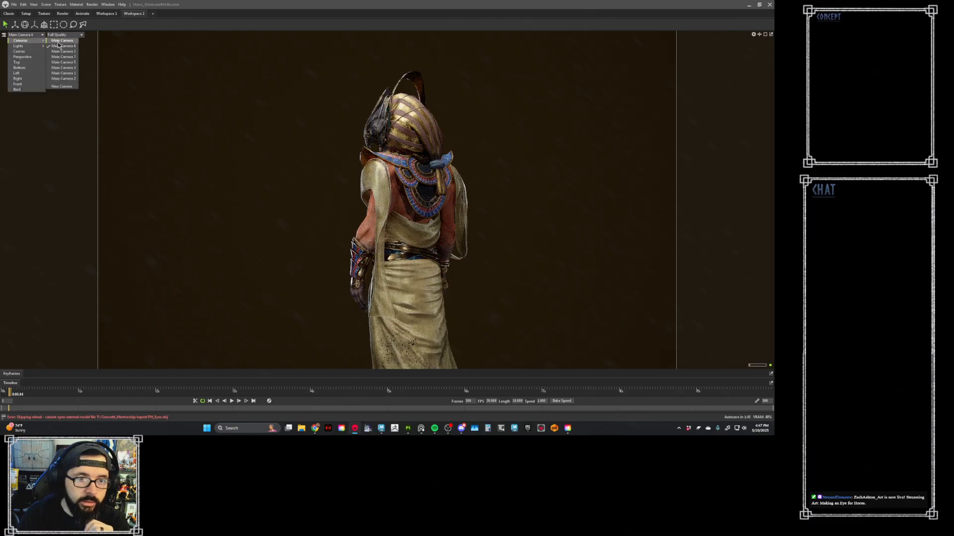
left_click(59, 40)
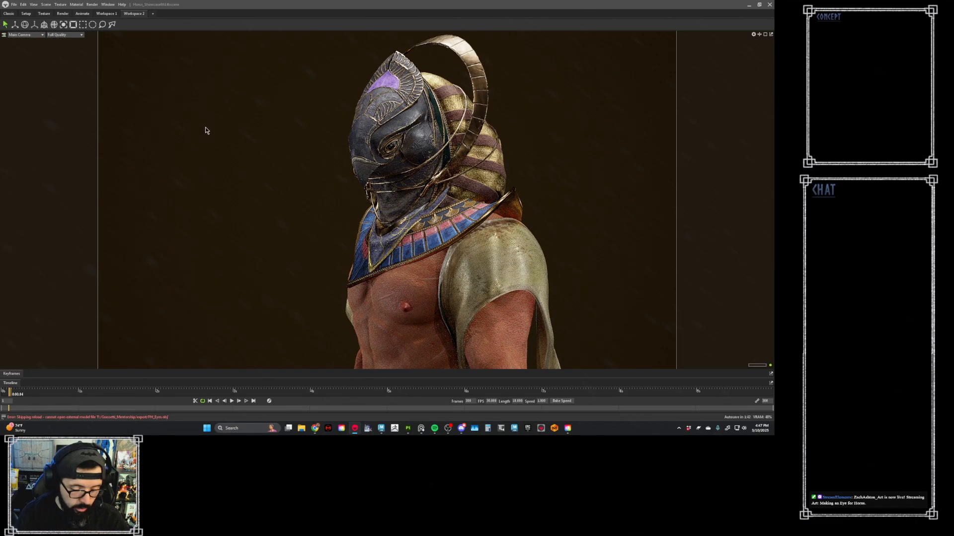
- Examine the helmet's eye up close and compare it with the orange bird-eye reference photo
scroll(398, 104, "up", 3)
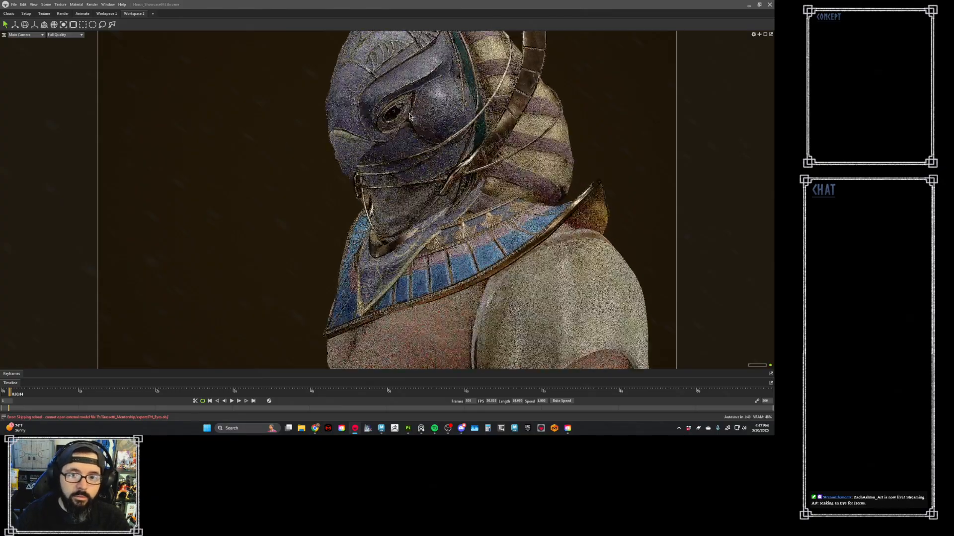
scroll(410, 115, "up", 5)
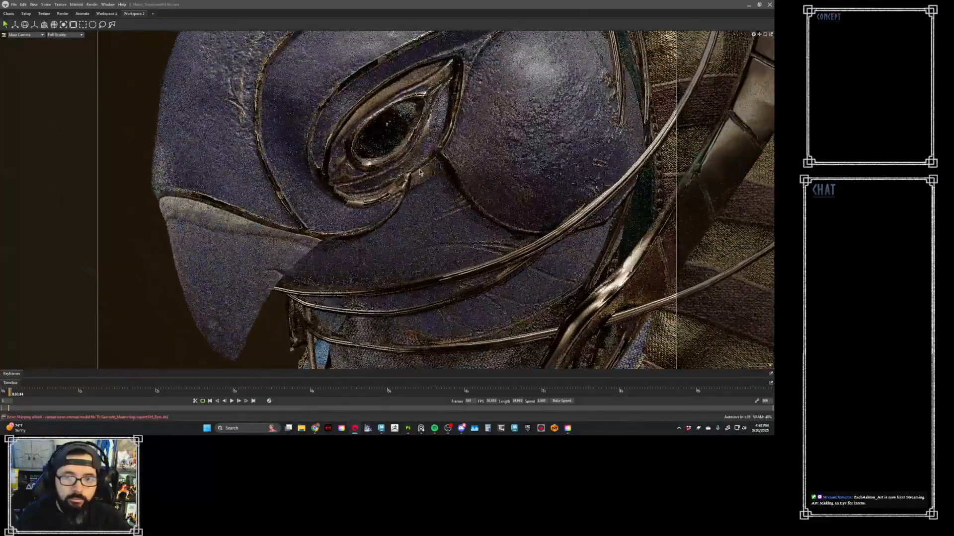
left_click_drag(420, 172, 410, 148, "alt")
scroll(393, 159, "up", 5)
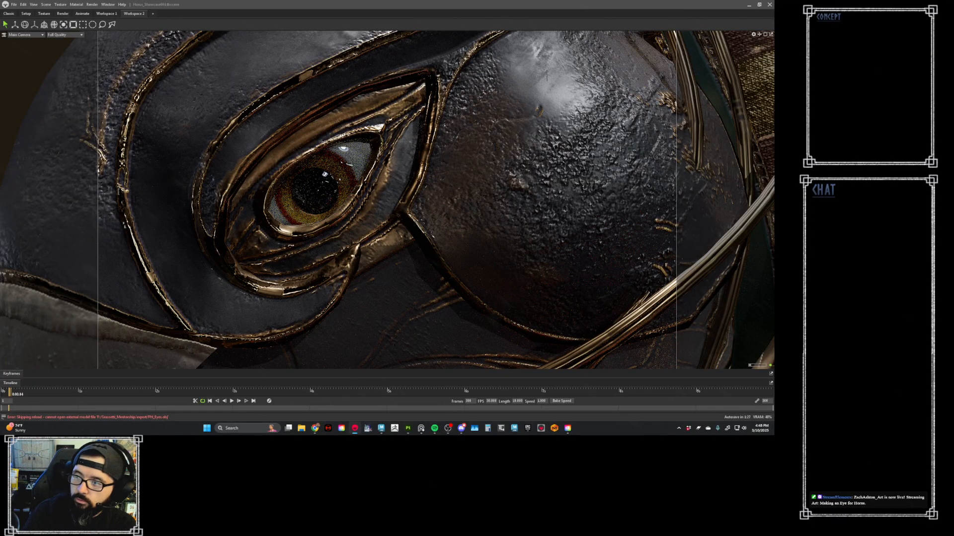
right_click_drag(934, 398, 835, 257)
right_click_drag(834, 175, 585, 132)
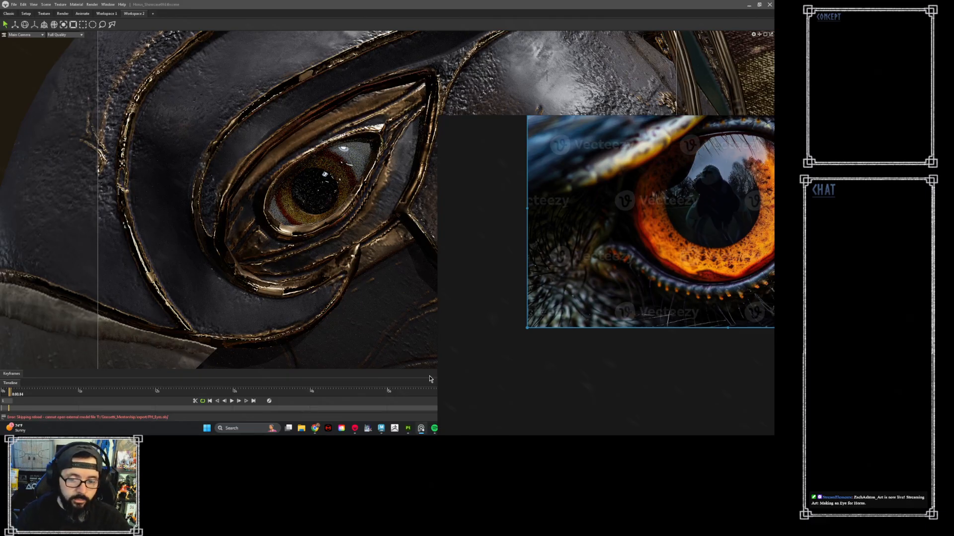
right_click_drag(500, 380, 844, 348)
- Switch to the untitled Maya scene and raise the transparency of the material on the eye's outer sclera mesh
mouse_move(381, 428)
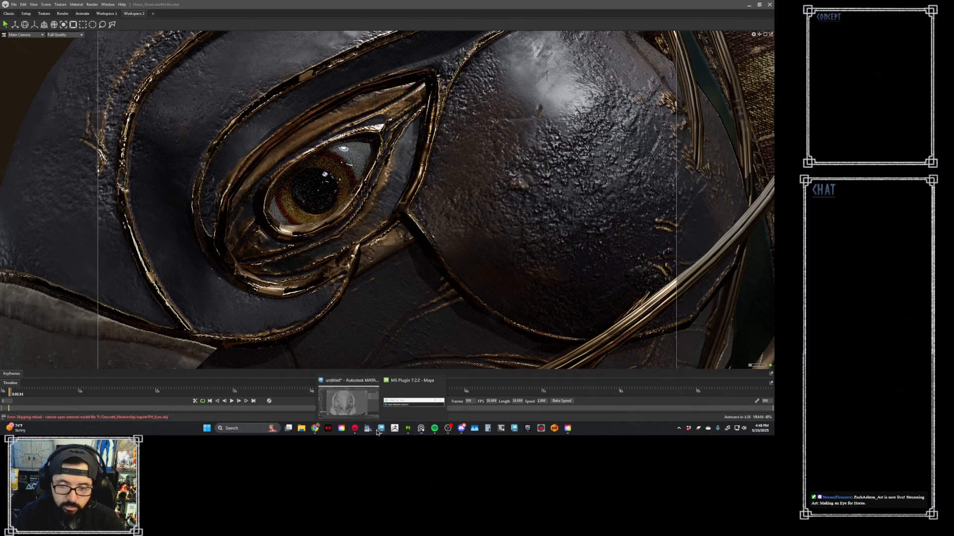
left_click(348, 393)
left_click(505, 222)
left_click_drag(531, 223, 477, 236, "alt")
scroll(474, 236, "up", 4)
middle_click_drag(469, 231, 387, 222, "alt")
scroll(386, 220, "up", 3)
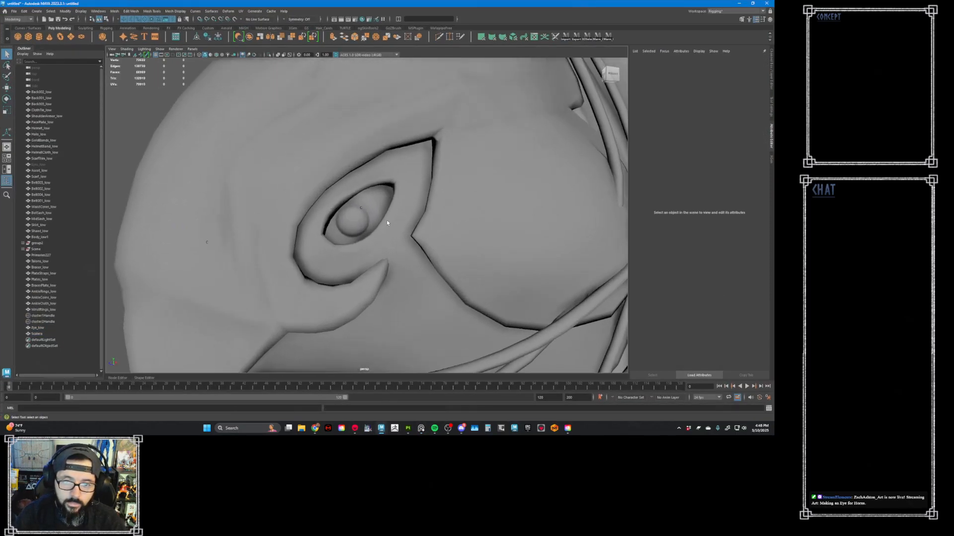
left_click(386, 219)
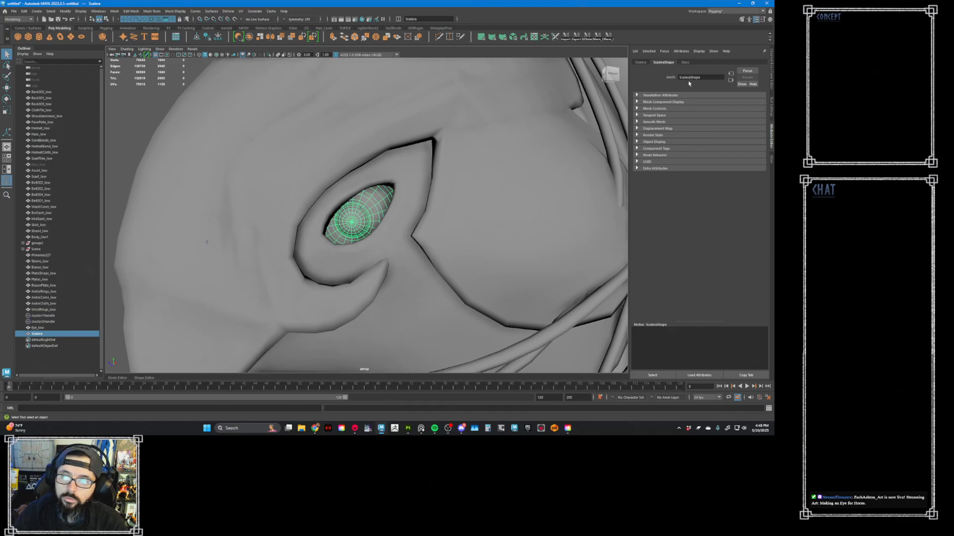
left_click(685, 62)
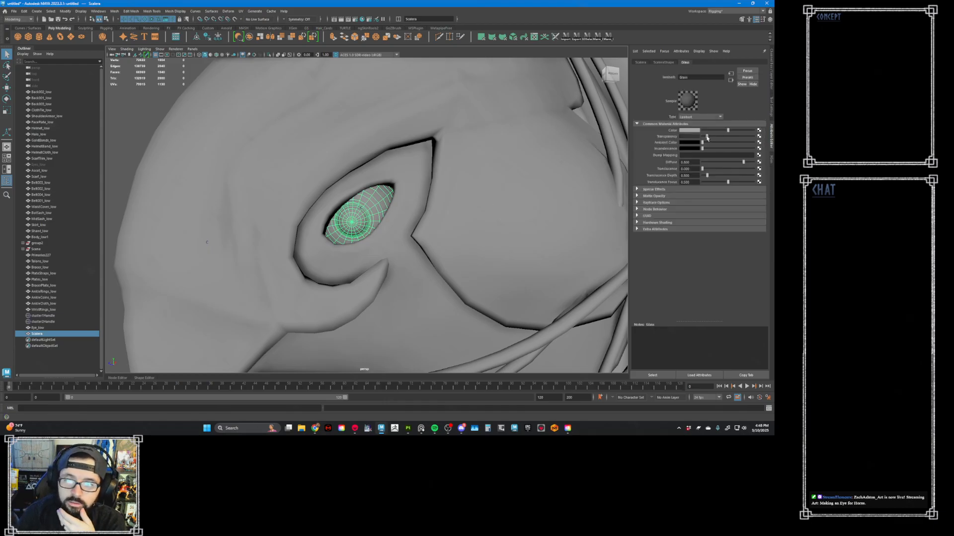
left_click_drag(708, 137, 729, 138)
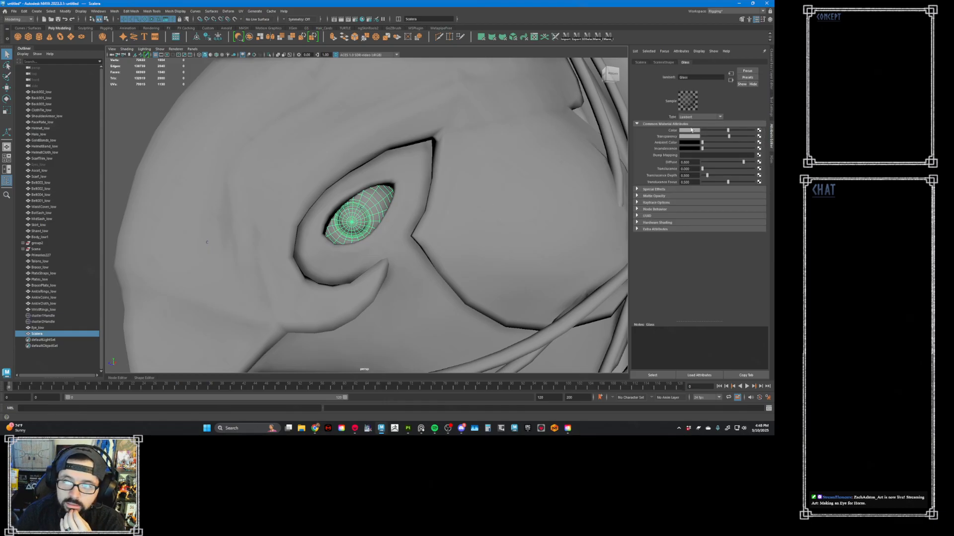
- Connect a File texture to the color of the M_Eye material on the Eye_low mesh
left_click(56, 327)
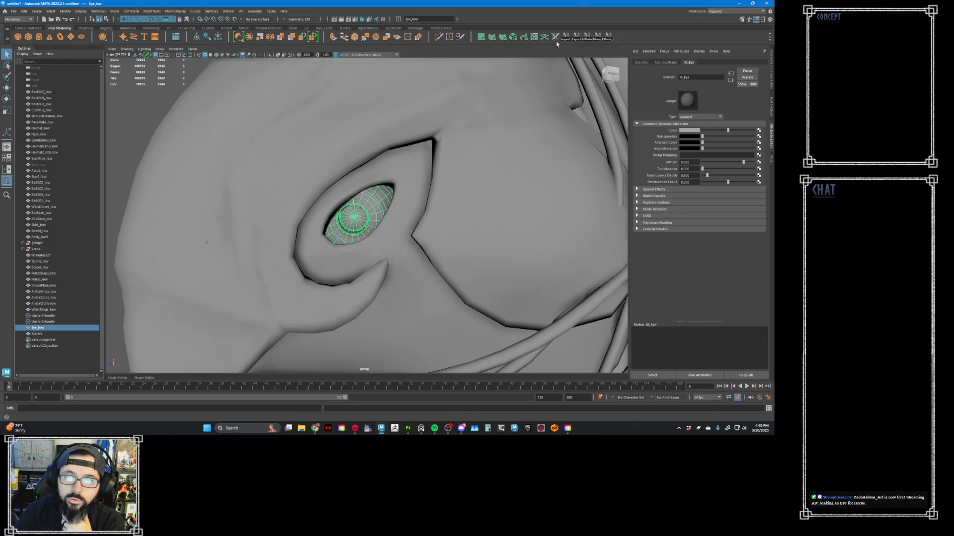
left_click(759, 131)
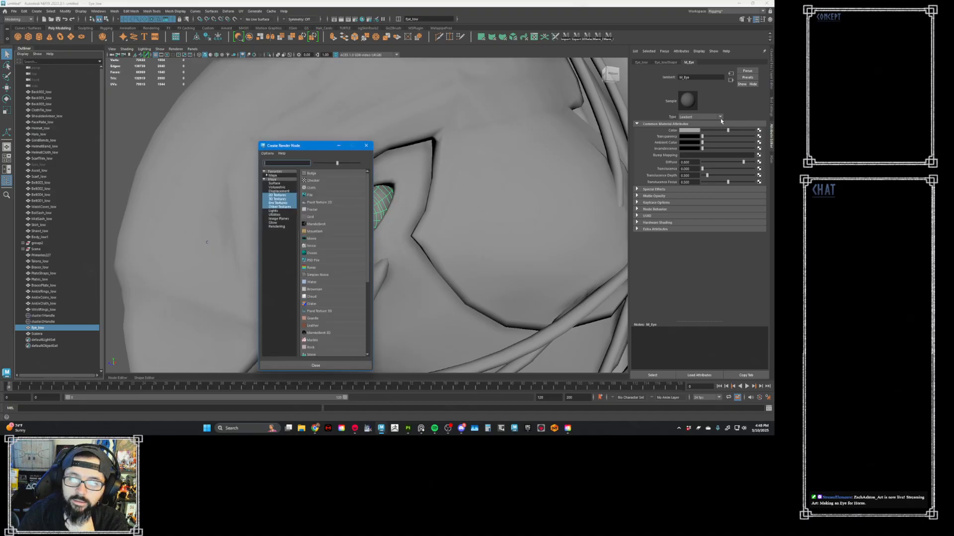
left_click(311, 200)
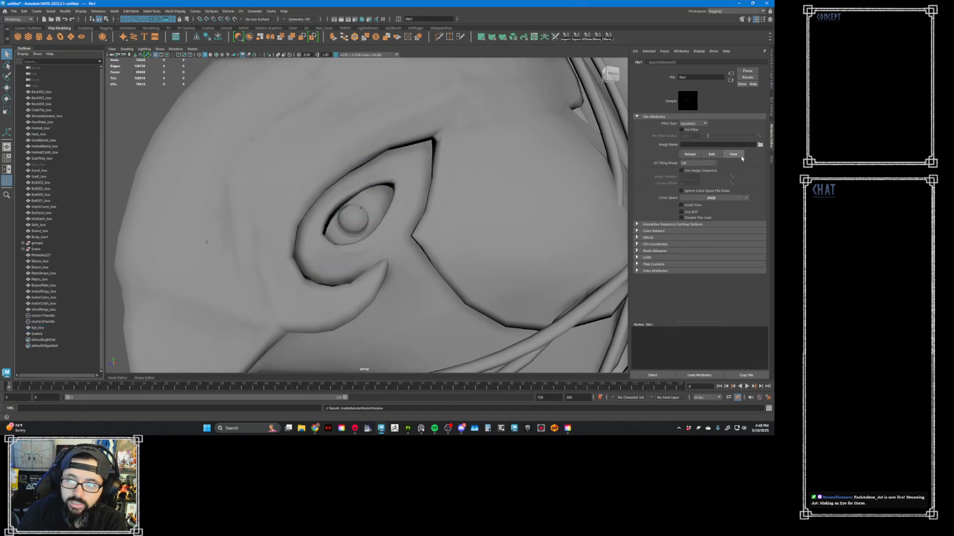
- Load the baked M_Eye vertex color PSD from the Marmoset Maps folder into the file texture and display textures in the viewport
left_click(760, 144)
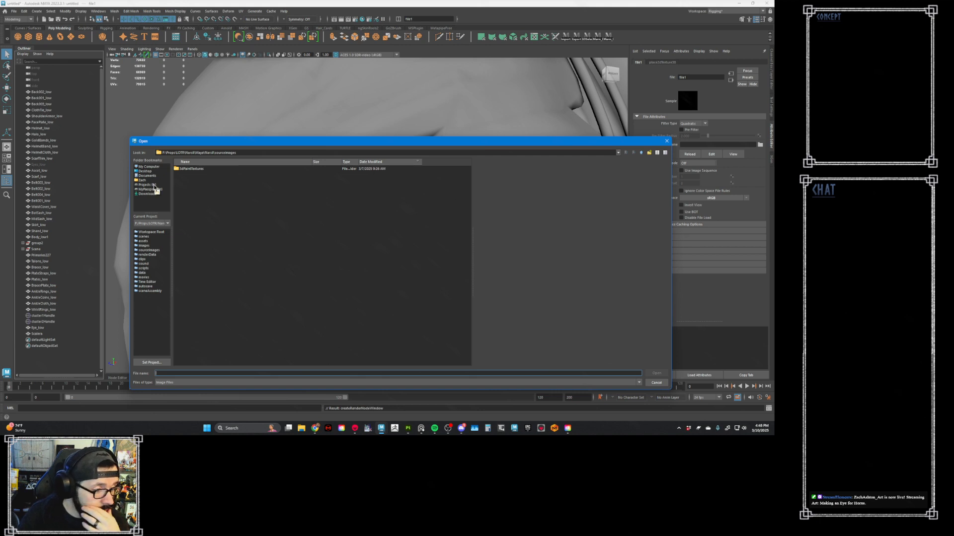
left_click(154, 185)
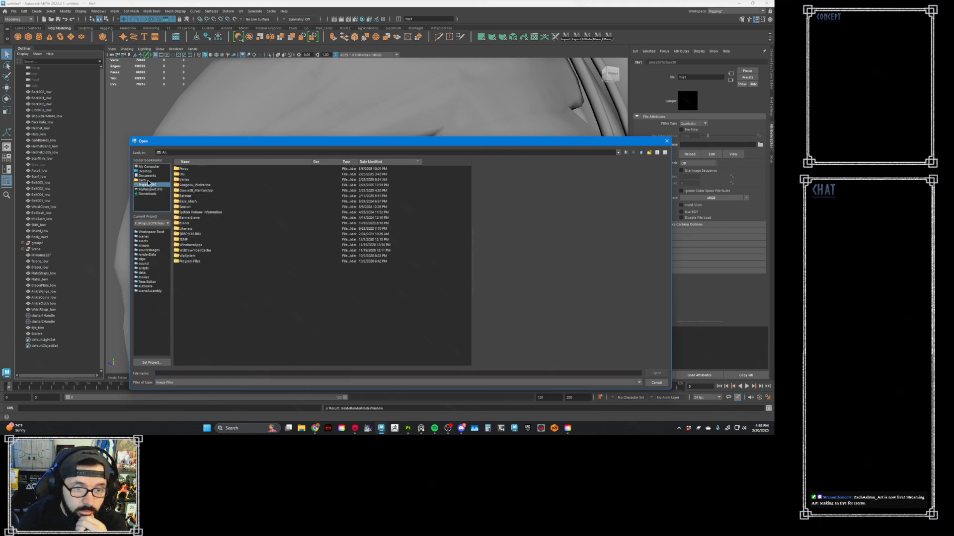
double_click(199, 191)
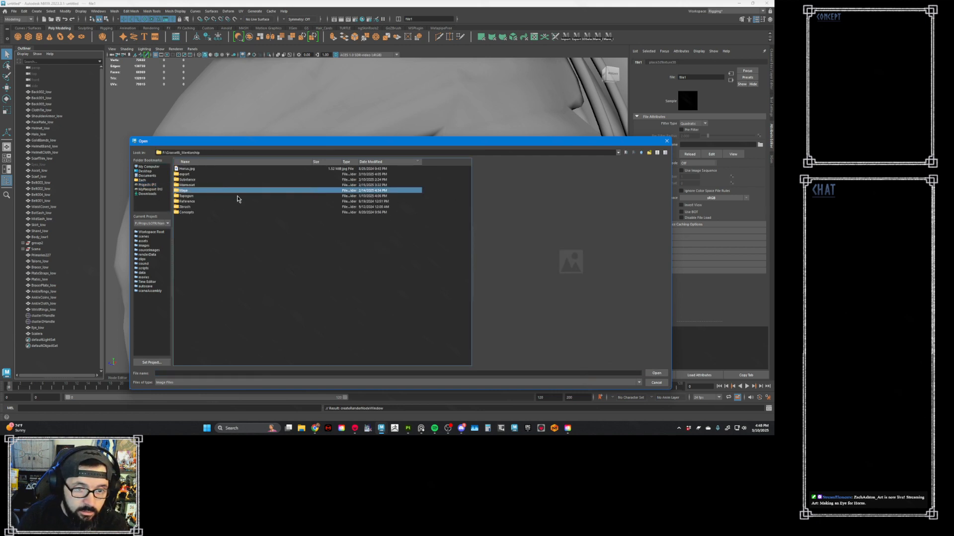
double_click(195, 184)
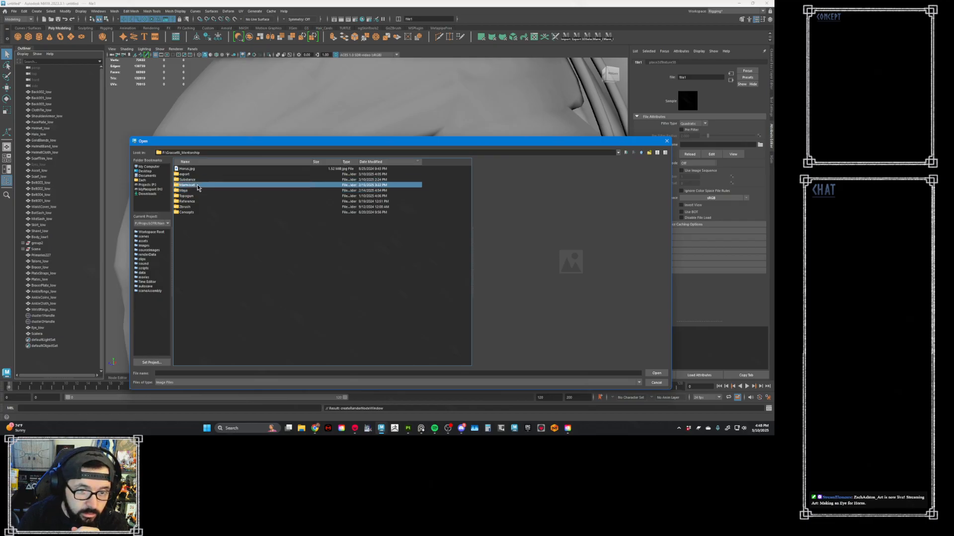
double_click(193, 179)
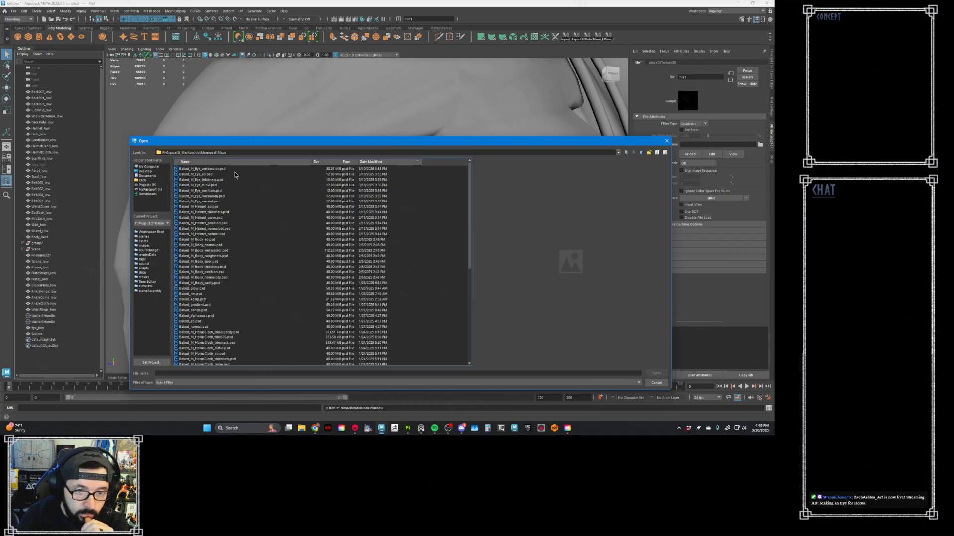
left_click(218, 169)
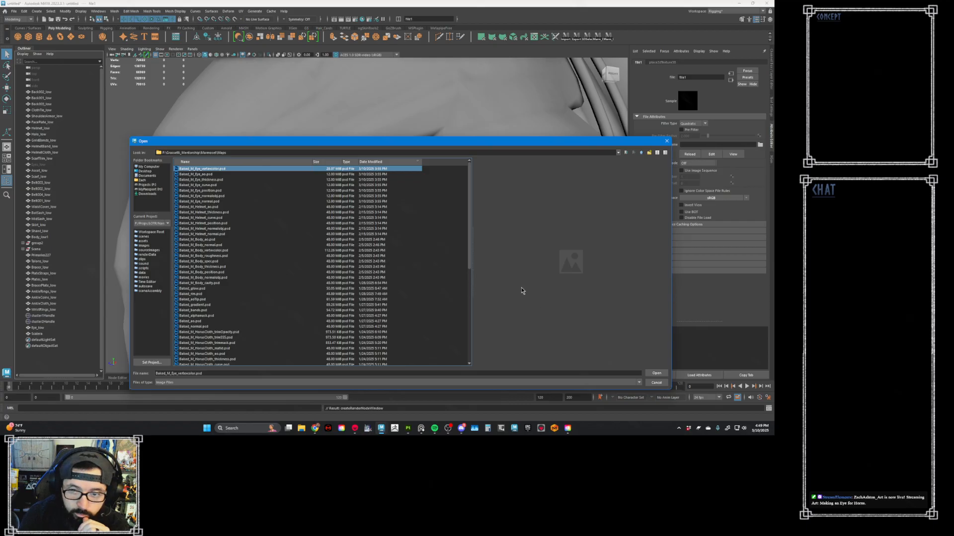
left_click(651, 373)
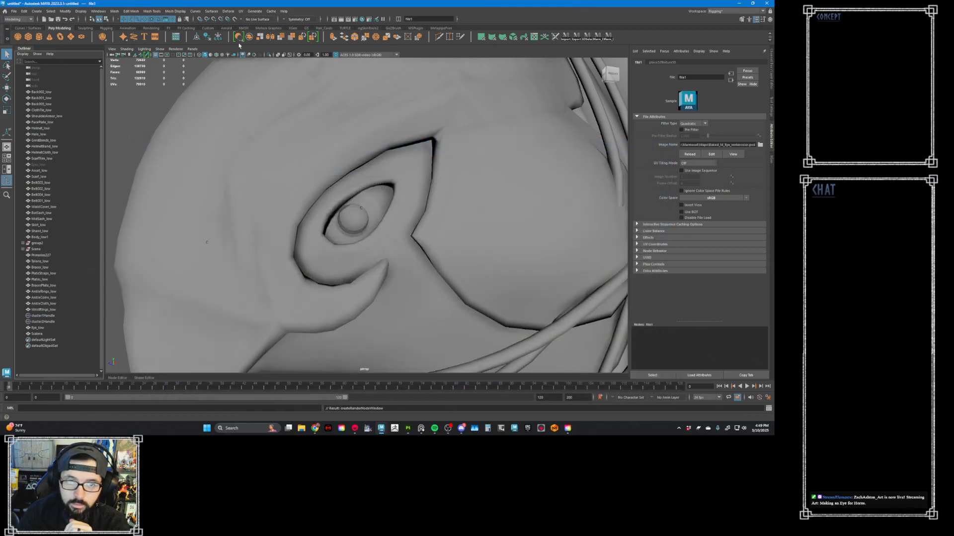
left_click(221, 54)
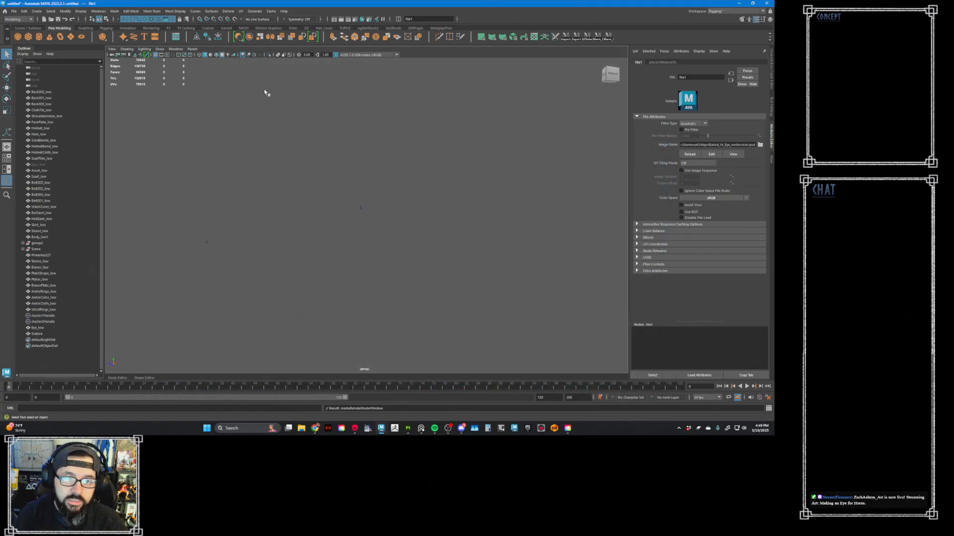
left_click_drag(372, 189, 419, 183, "alt")
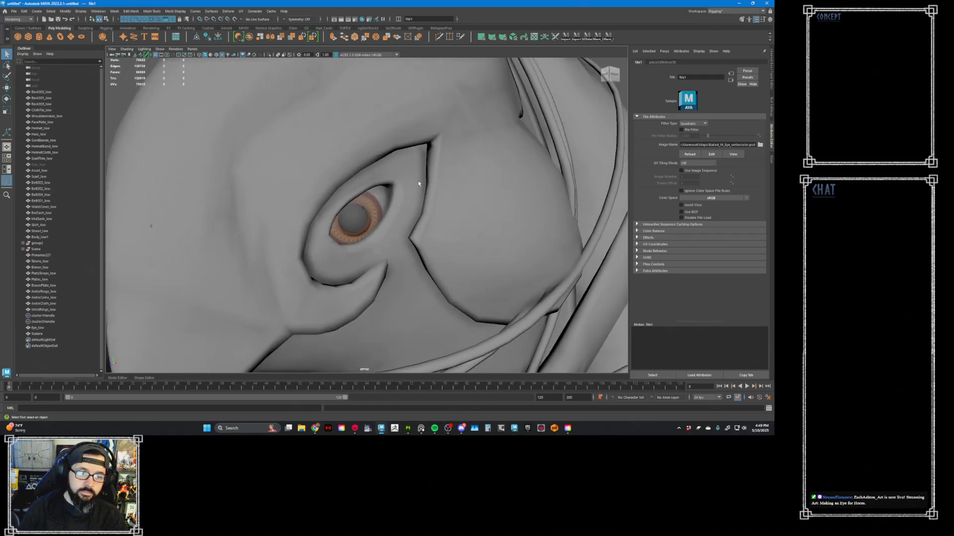
- Examine how the Eye_low and sclera meshes sit in the helmet's eye sockets from several angles
left_click(44, 328)
left_click(45, 334, "shift")
left_click_drag(323, 170, 291, 179, "alt")
scroll(290, 179, "down", 4)
left_click_drag(215, 217, 231, 207, "alt")
right_click_drag(361, 196, 336, 196)
left_click_drag(359, 189, 420, 179, "alt")
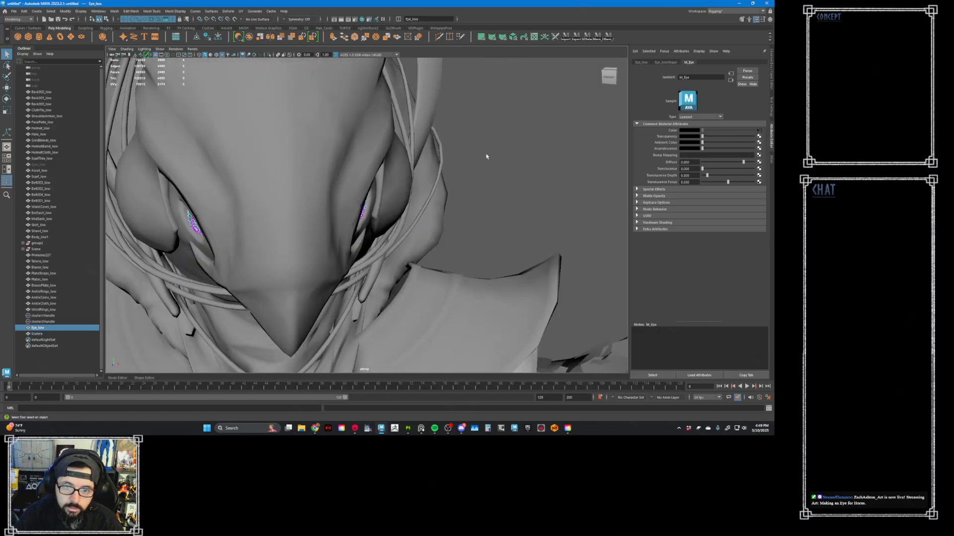
- Try to move the sclera vertices of one eye within the helmet's eye socket, and undo the move
left_click_drag(489, 136, 294, 312)
key("f")
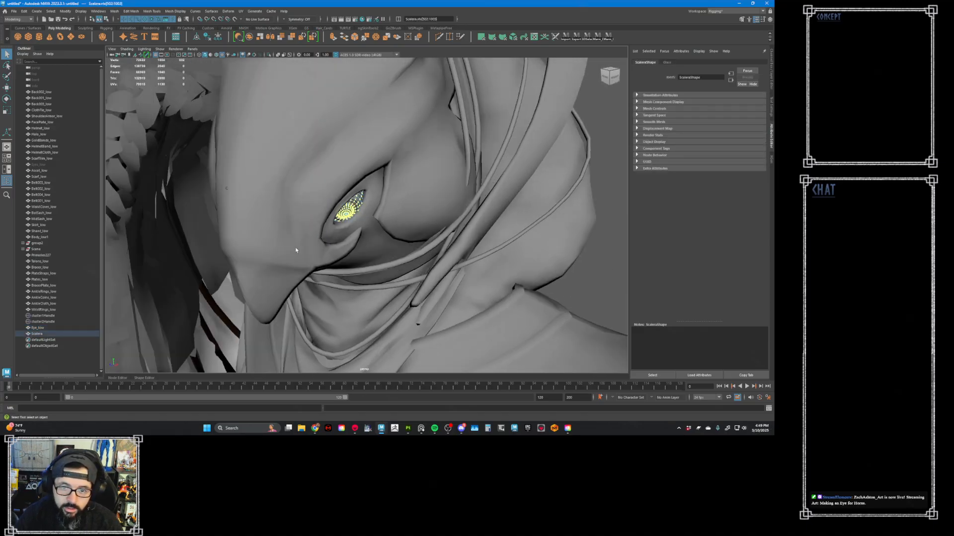
left_click_drag(296, 250, 385, 229, "alt")
key("w")
right_click_drag(348, 206, 368, 207, "alt")
left_click_drag(335, 194, 338, 191)
key("ctrl+z")
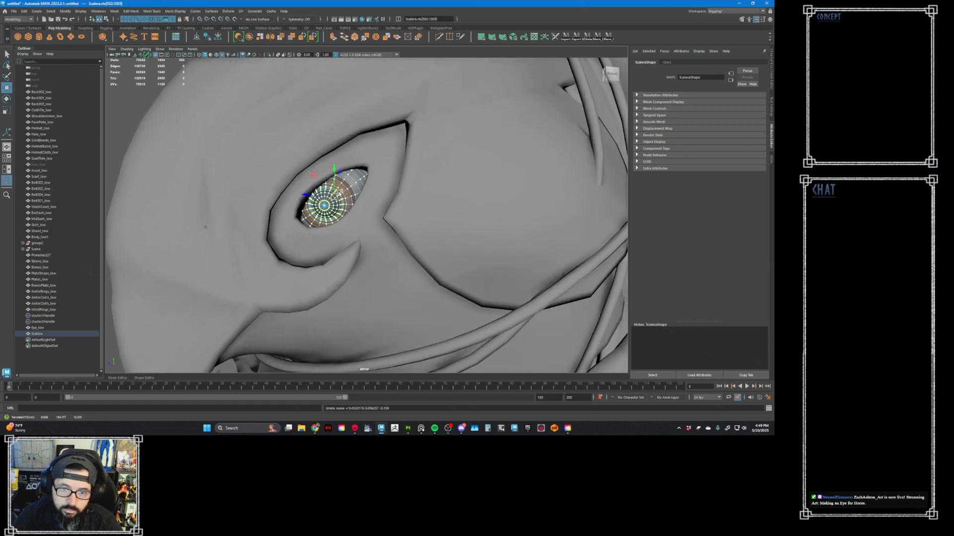
- Select the Eye_low and sclera meshes together and pick the vertices of one eye on both
left_click(52, 328)
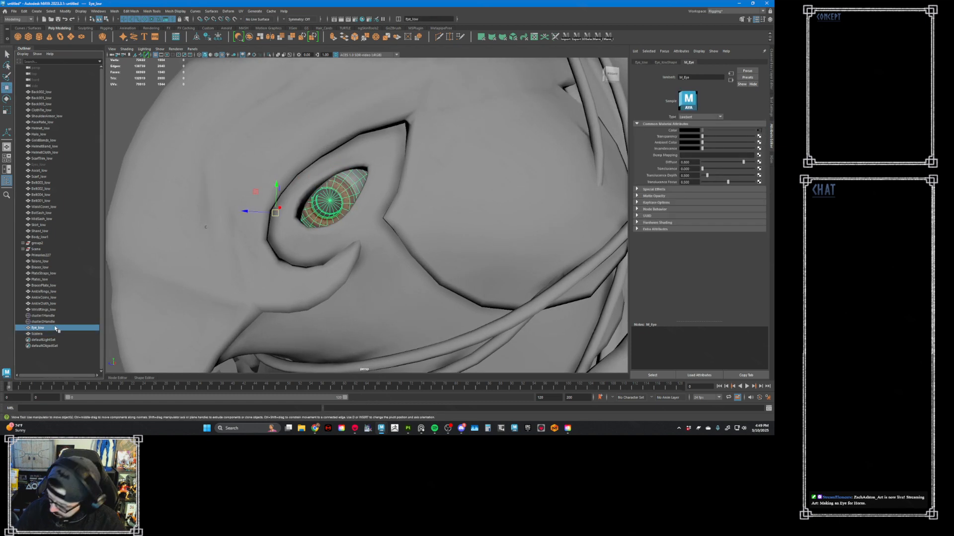
right_click_drag(247, 230, 173, 260, "alt")
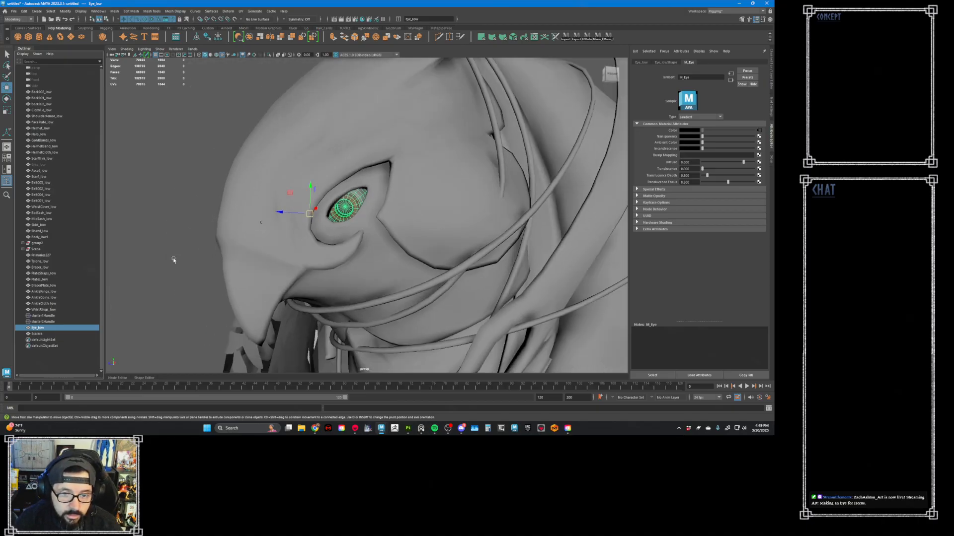
left_click(53, 334, "ctrl")
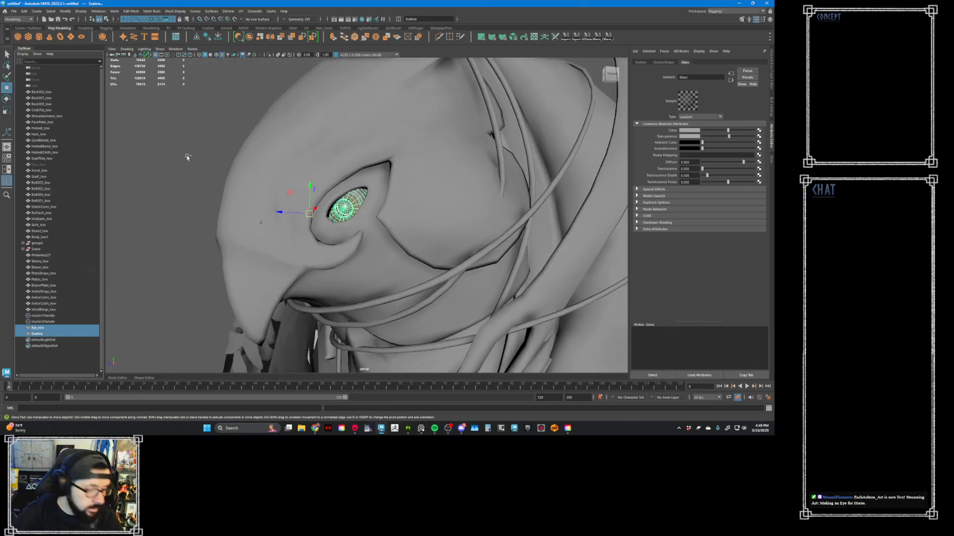
right_click_drag(188, 158, 174, 153)
left_click_drag(174, 153, 222, 168, "alt")
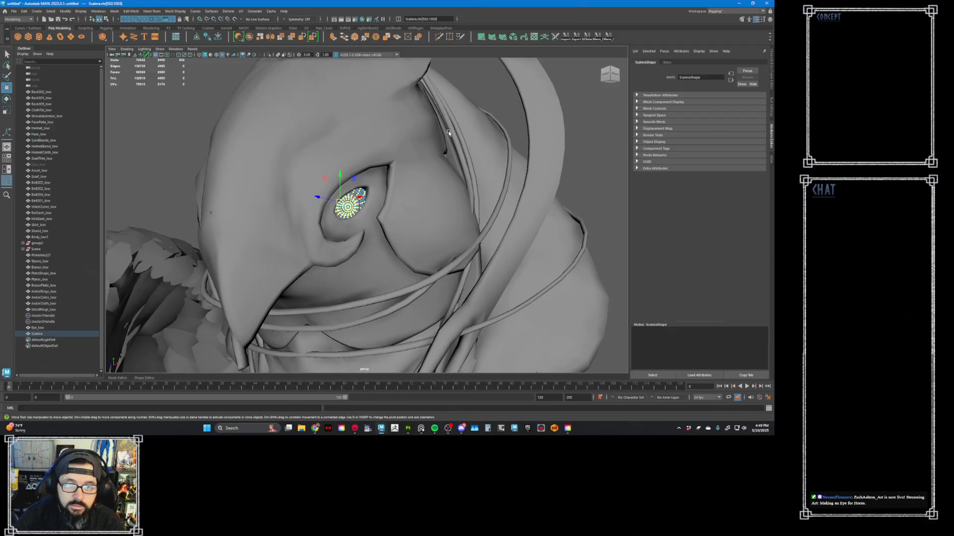
left_click_drag(484, 104, 279, 345, "alt")
right_click(547, 201)
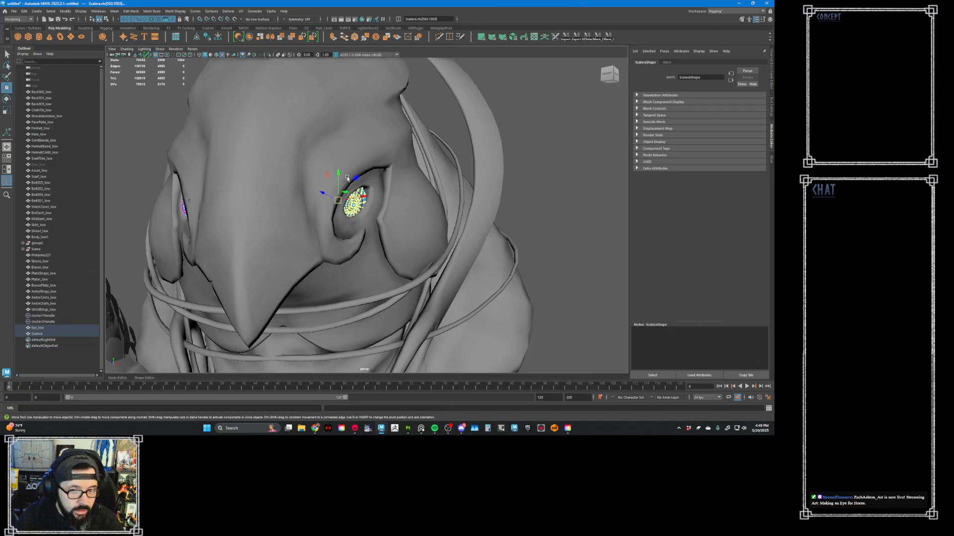
mouse_move(495, 214)
left_mouse_down("alt")
mouse_move(485, 225)
mouse_move(547, 230)
mouse_move(543, 212)
mouse_move(491, 233)
left_mouse_up("alt")
scroll(454, 246, "up", 6)
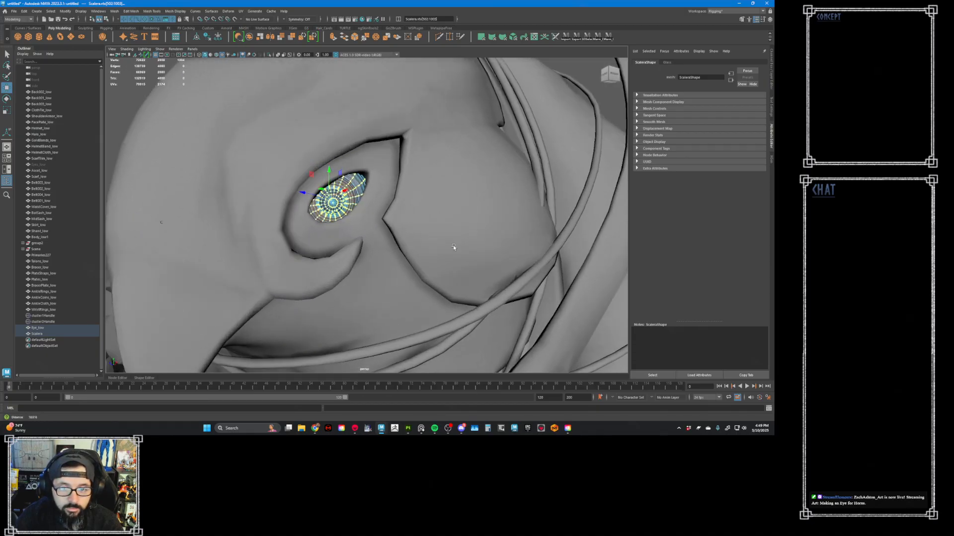
- Turn off selection highlighting in the viewport and check the eye inside its socket without the wireframe
left_click(159, 49)
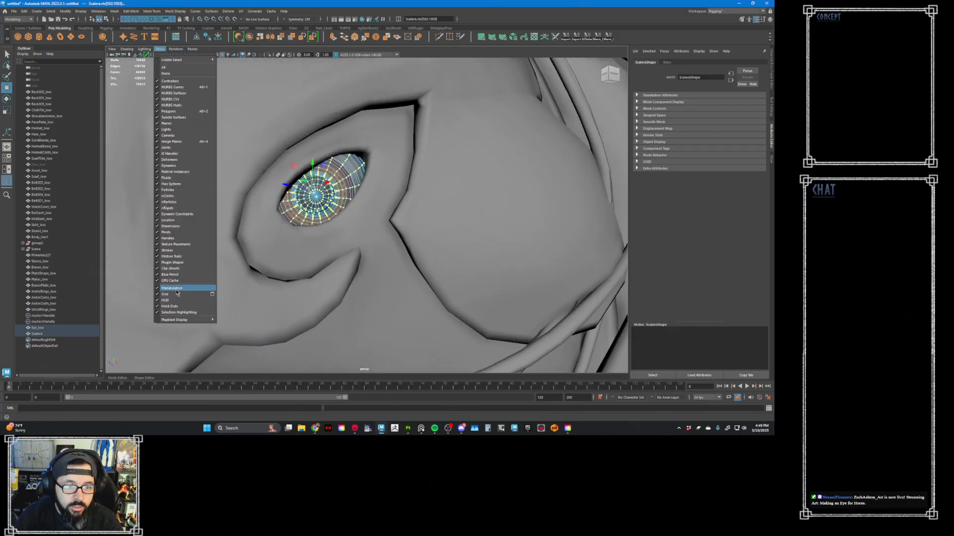
left_click(186, 313)
left_click_drag(307, 138, 313, 172, "alt")
scroll(330, 171, "up", 2)
mouse_move(316, 183)
left_mouse_down("alt")
mouse_move(338, 184)
mouse_move(324, 185)
left_mouse_up("alt")
right_click_drag(324, 185, 309, 182, "alt")
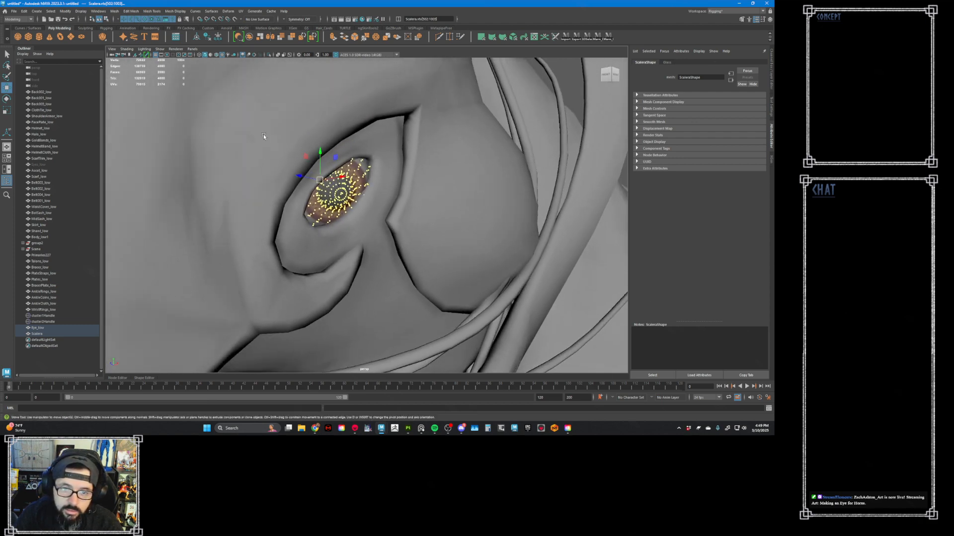
- Try to reposition the selected eye and sclera vertices with a Transform component operation along its local axis
left_click(130, 11)
left_click(154, 88)
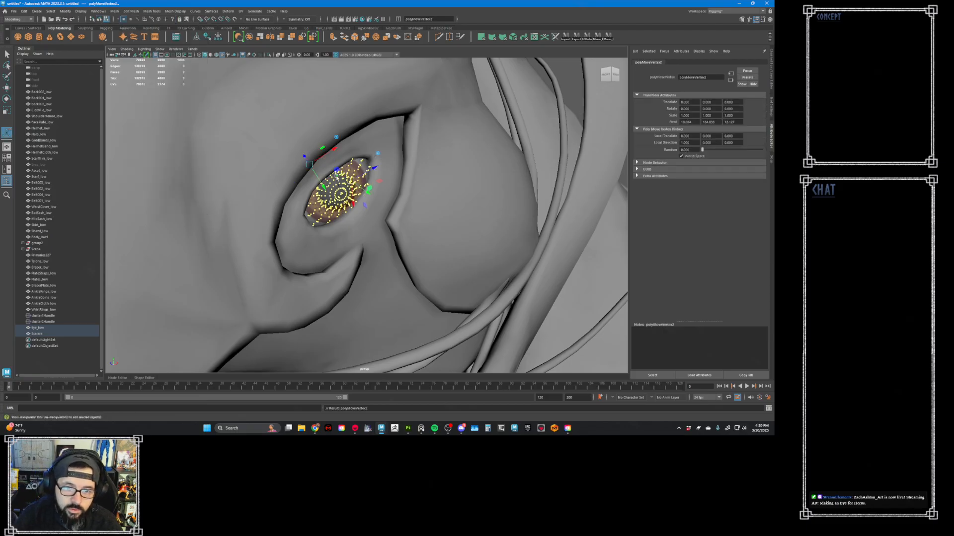
left_click_drag(336, 175, 350, 178, "alt")
right_click_drag(351, 178, 369, 150, "alt")
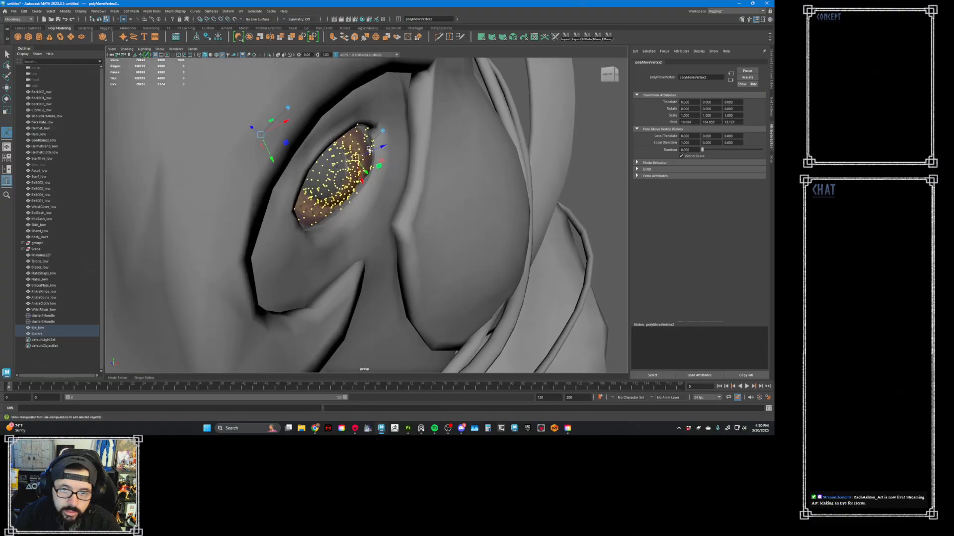
left_click_drag(381, 147, 391, 147)
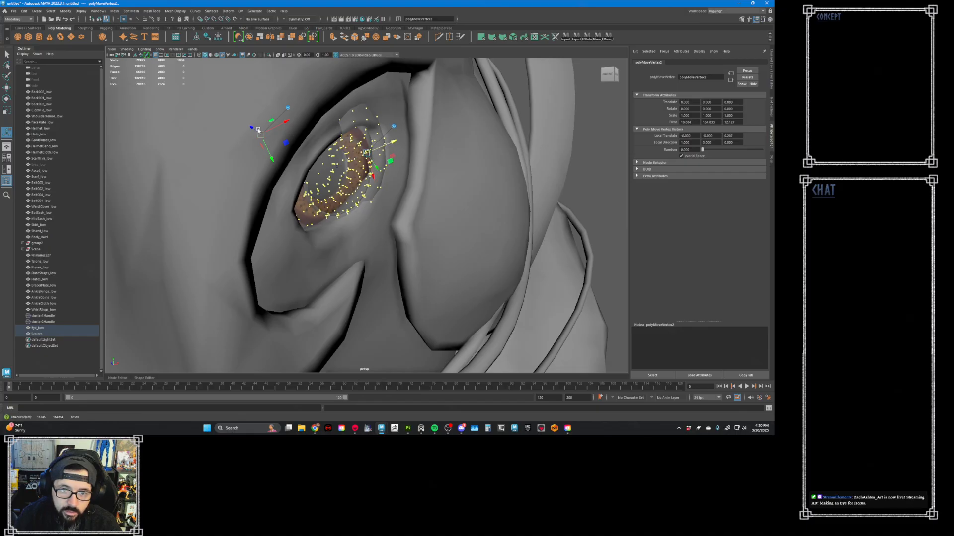
left_click_drag(253, 130, 249, 127)
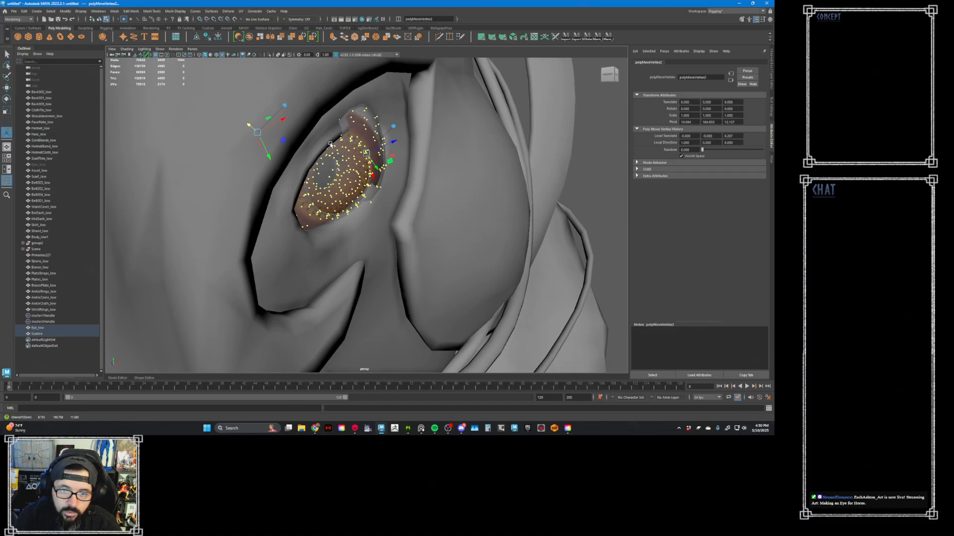
left_click_drag(330, 144, 298, 140, "alt")
right_click_drag(298, 140, 219, 129, "alt")
- Undo the vertex transform on the eye and sclera meshes
key("ctrl+z")
key("ctrl+z")
key("ctrl+z")
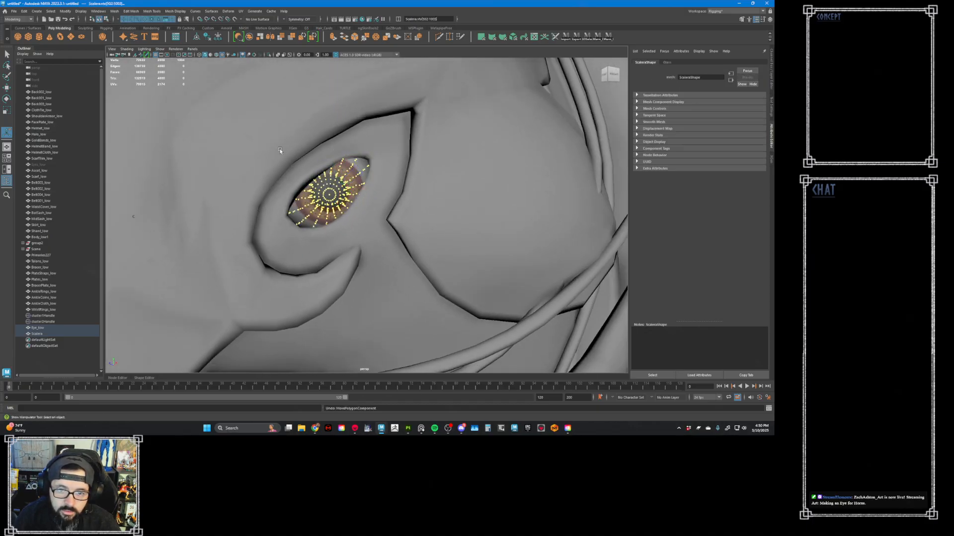
key("ctrl+z")
left_click_drag(280, 151, 316, 161, "alt")
key("ctrl+z")
key("ctrl+z")
key("ctrl+z")
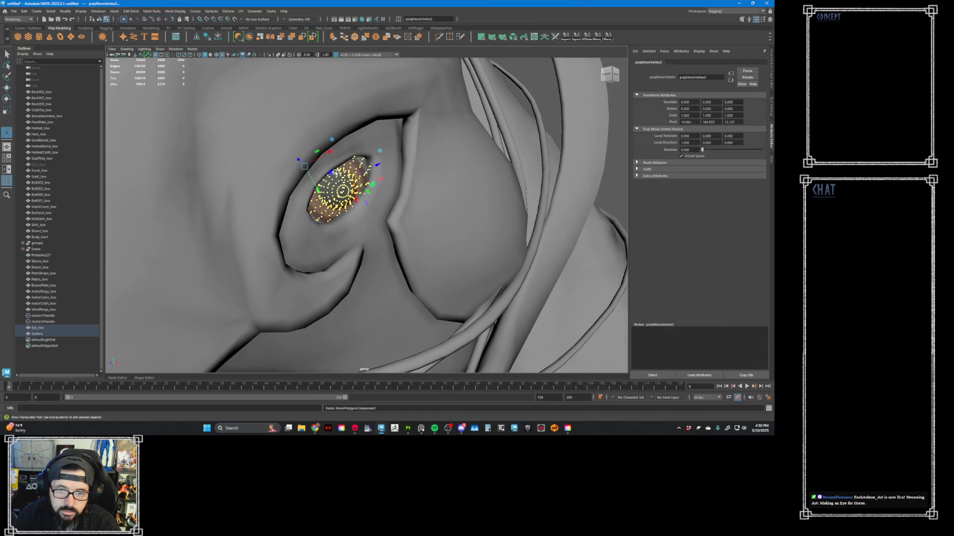
key("shift+z")
key("shift+z")
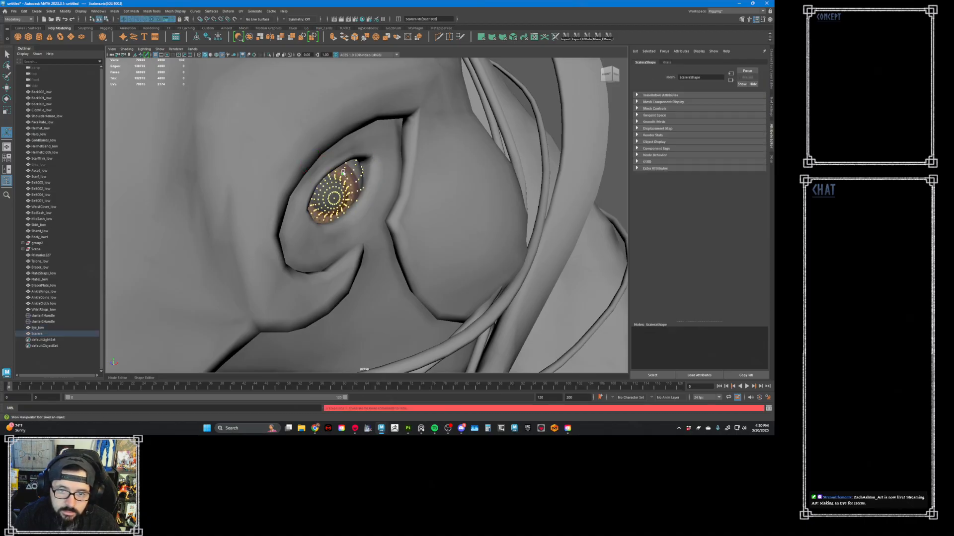
- Reselect both the Eye_low and sclera meshes and pick all vertices of the single eye
left_click_drag(354, 175, 367, 177, "alt")
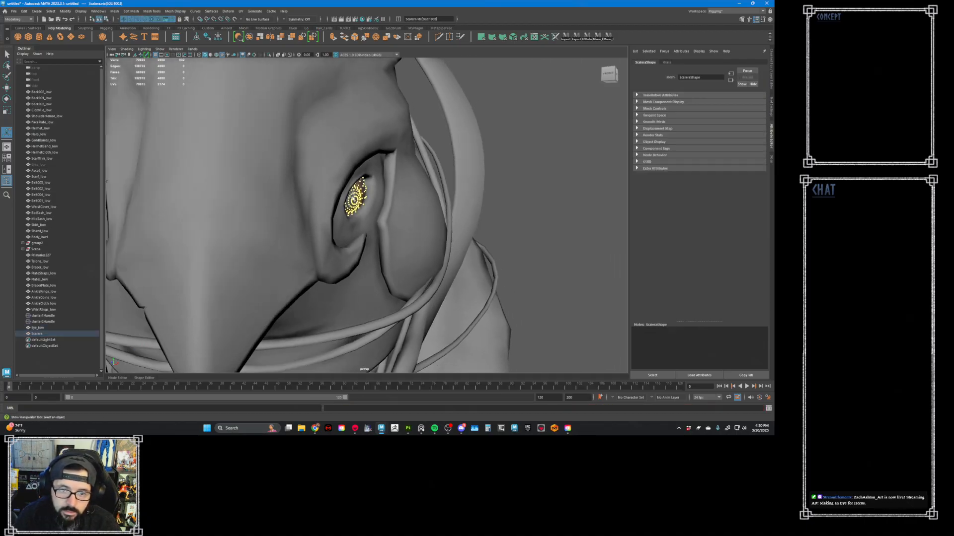
right_click_drag(354, 199, 354, 193)
left_click(68, 328, "ctrl")
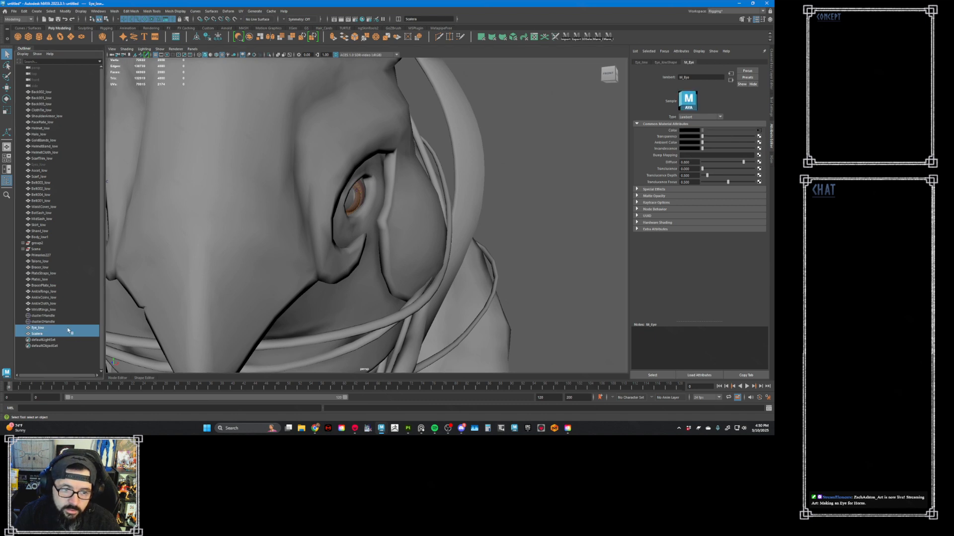
right_click_drag(536, 115, 505, 113)
left_click_drag(508, 84, 269, 336)
left_click_drag(353, 246, 330, 203, "alt")
- Try to rotate and shift the eye and sclera vertices together so they fit the socket
key("r")
key("w")
key("e")
middle_click_drag(330, 203, 331, 209, "alt")
right_click_drag(332, 209, 301, 194, "alt")
left_click_drag(301, 194, 320, 206, "alt")
right_click_drag(319, 206, 394, 226, "alt")
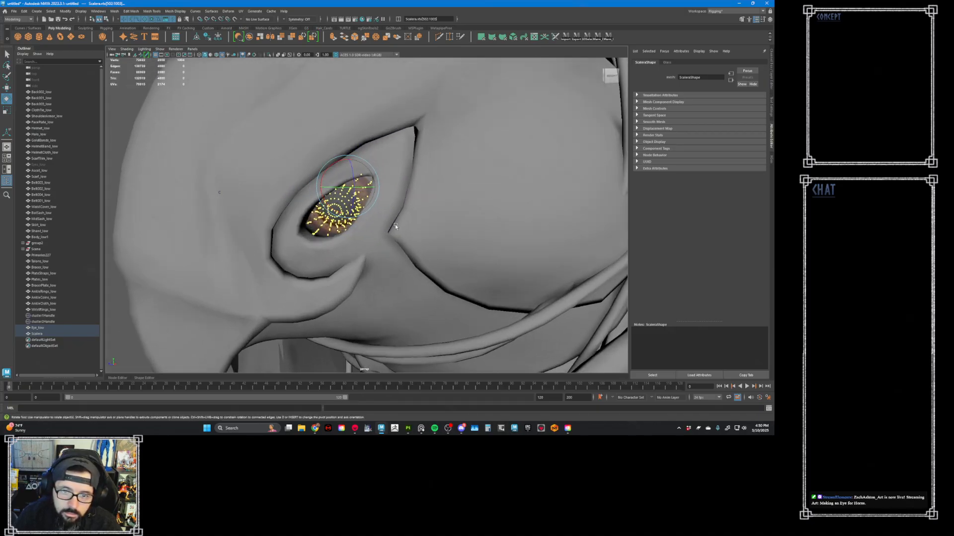
key("w")
mouse_move(343, 186)
left_mouse_down()
mouse_move(331, 189)
mouse_move(343, 182)
left_mouse_up()
left_click_drag(343, 181, 351, 188, "alt")
- Undo back past the texture assignment and the mesh combining to restore the separate eyes in group3 and group4
key("ctrl+z")
key("ctrl+z")
key("ctrl+z")
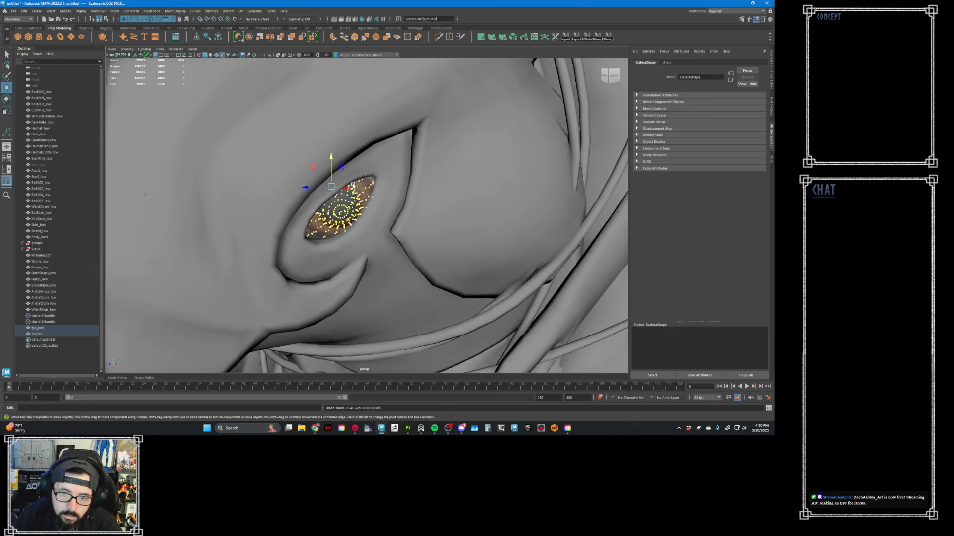
key("ctrl+z")
key("ctrl+z")
key("ctrl+z")
key("ctrl+z")
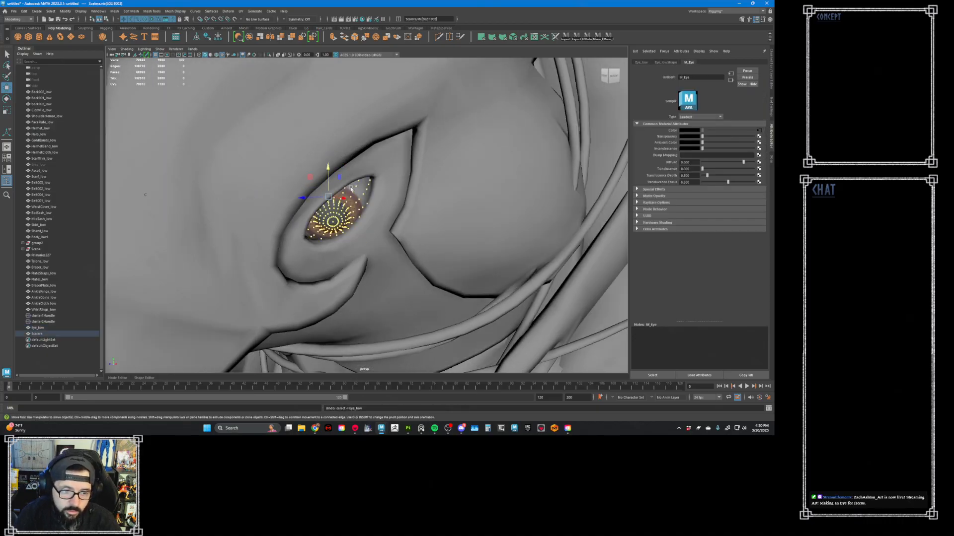
key("ctrl+z")
key("ctrl+z")
key("ctrl+z")
key("ctrl+z")
key("ctrl+z")
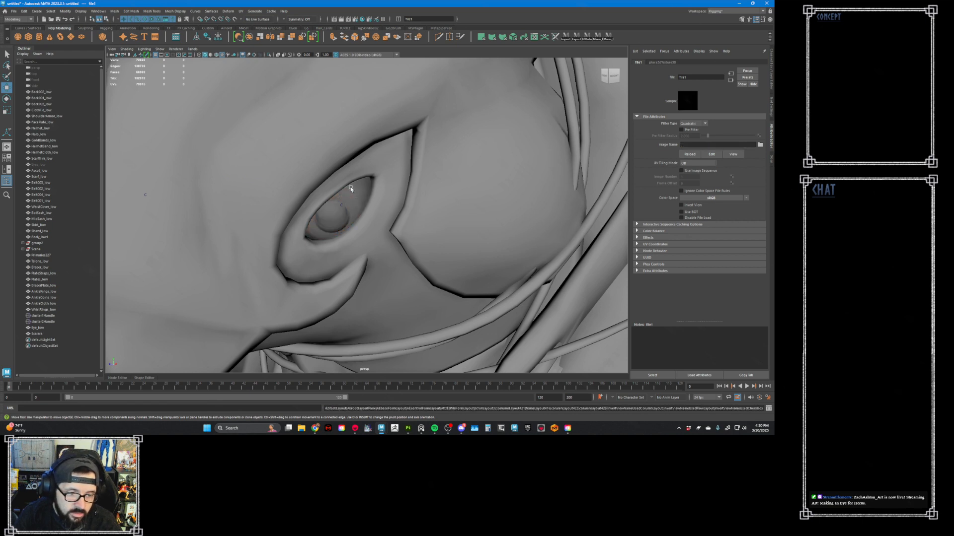
key("ctrl+z")
key("ctrl+z")
key("ctrl+z")
key("ctrl+z")
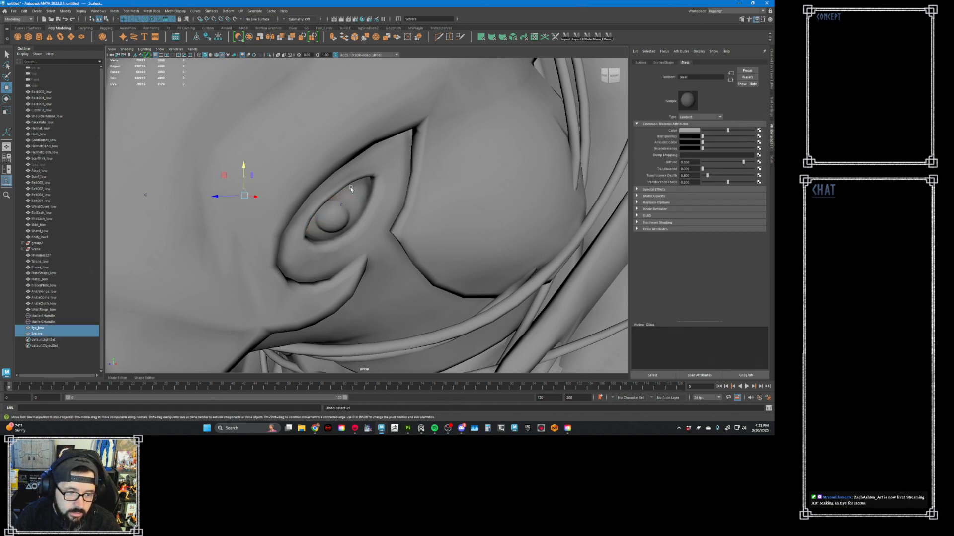
key("ctrl+z")
key("ctrl+z")
key("ctrl+z")
key("ctrl+z")
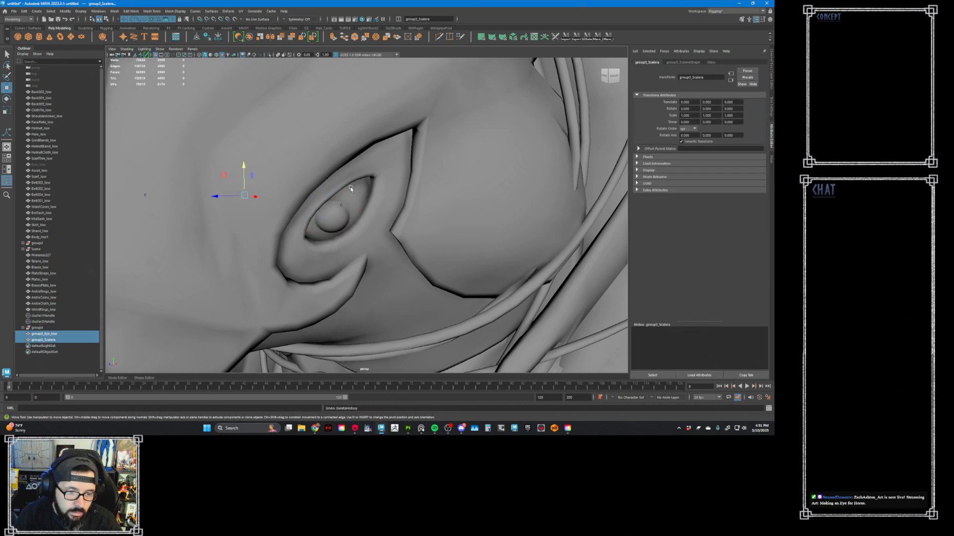
key("ctrl+z")
key("ctrl+z")
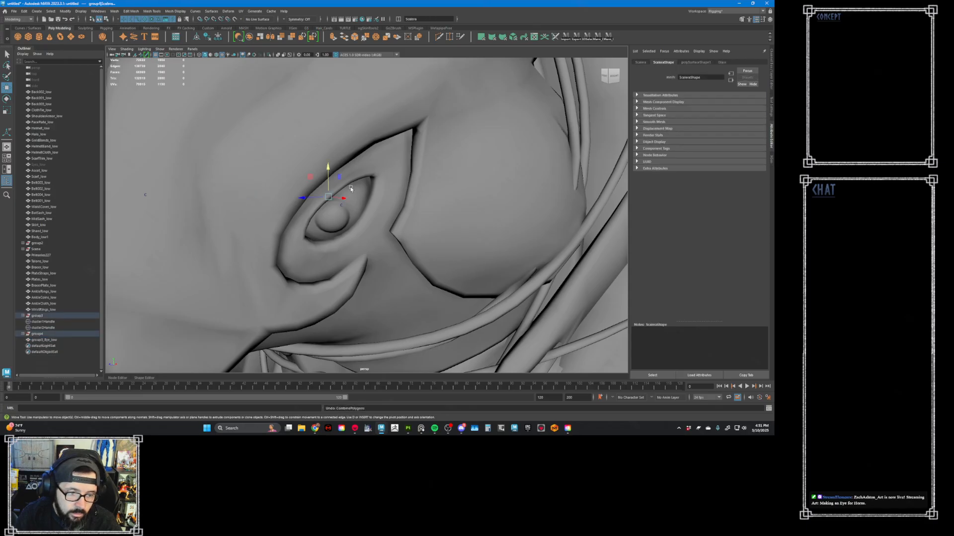
key("ctrl+z")
key("ctrl+z")
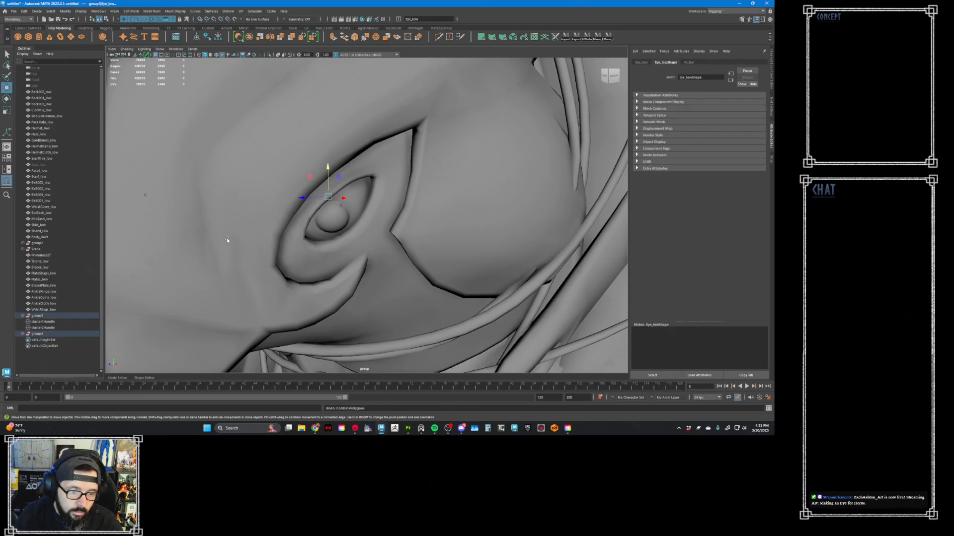
- Frame group3 with its eye and sclera, try scaling it, and undo the change
left_click(44, 315)
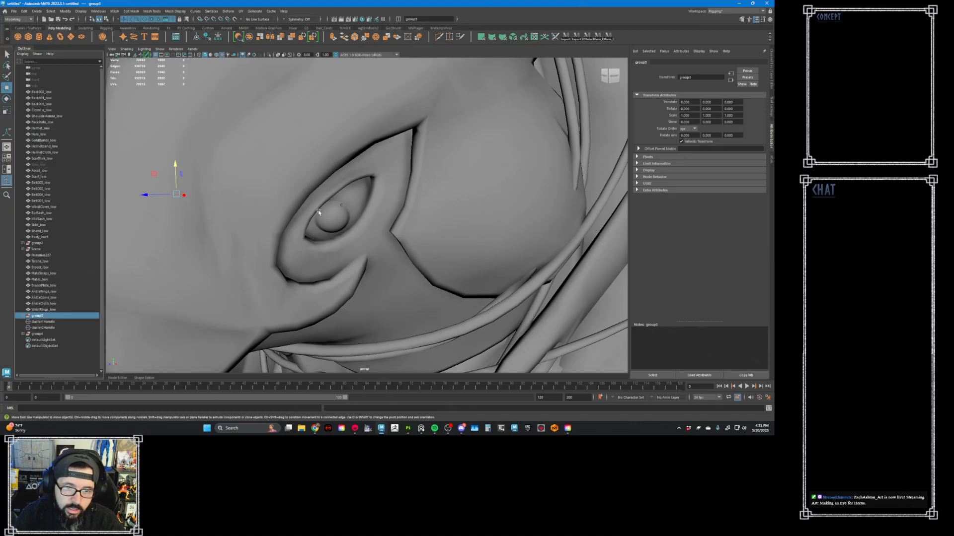
left_click_drag(275, 200, 223, 221, "alt")
key("f")
scroll(335, 197, "up", 1)
key("r")
key("ctrl+z")
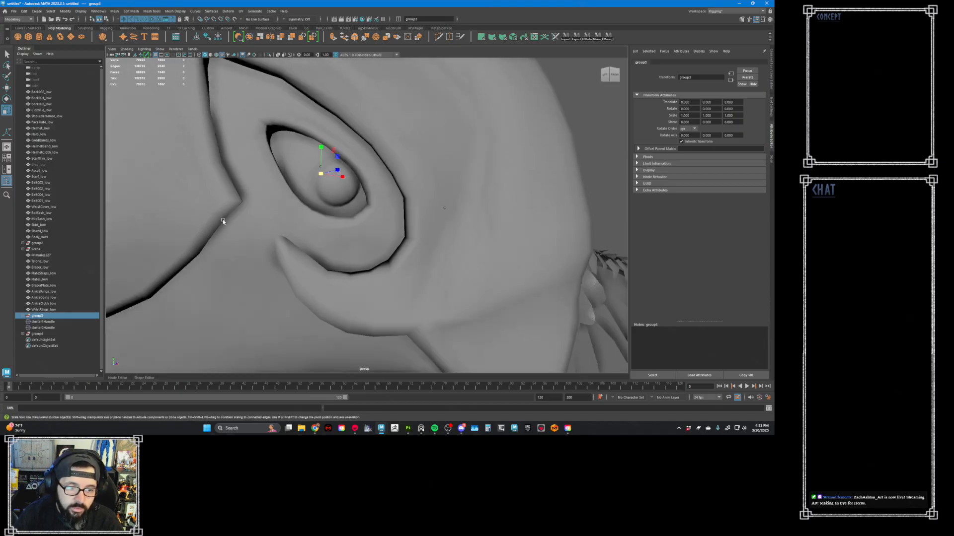
- Connect a File texture to the M_Eye material's color on both Eye_low meshes, cancelling the image selection
left_click(23, 317)
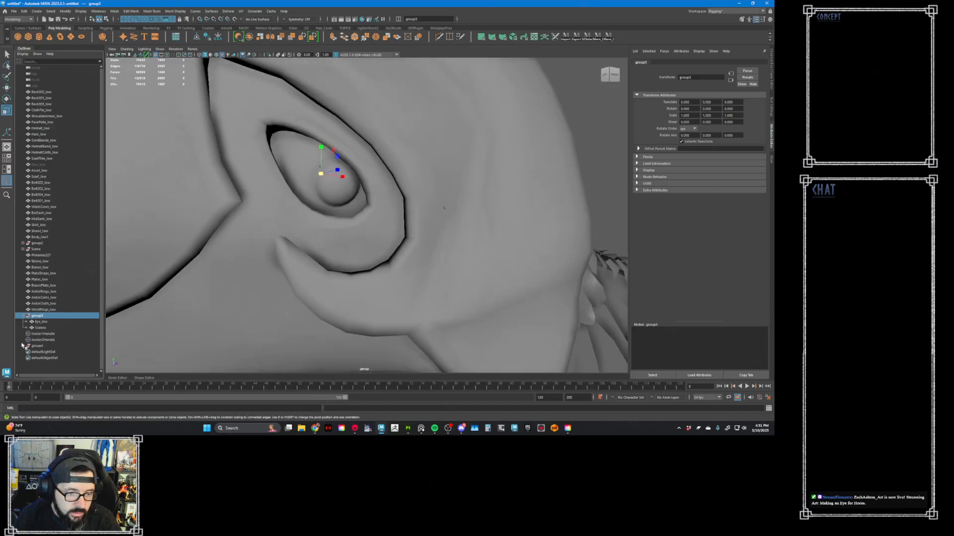
left_click(22, 346)
left_click(59, 322)
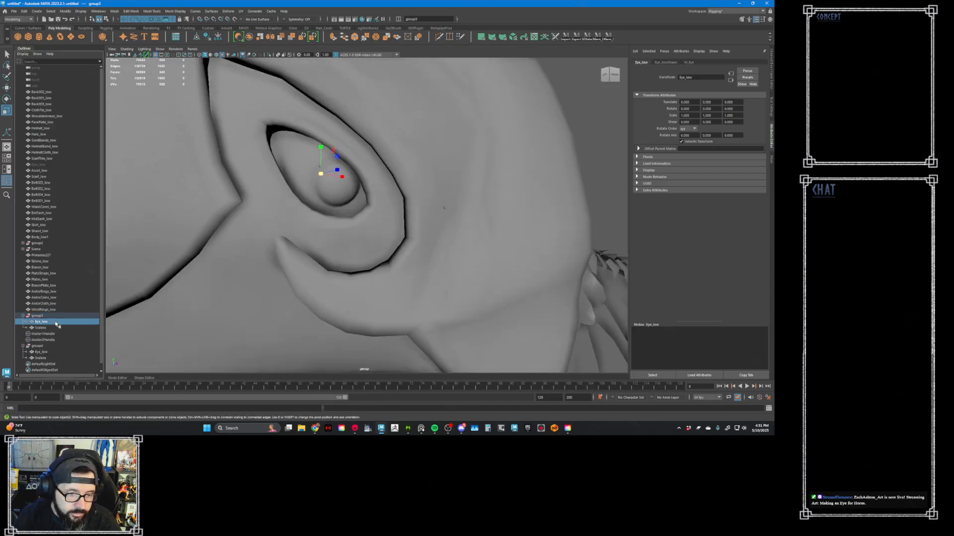
left_click(56, 352, "ctrl")
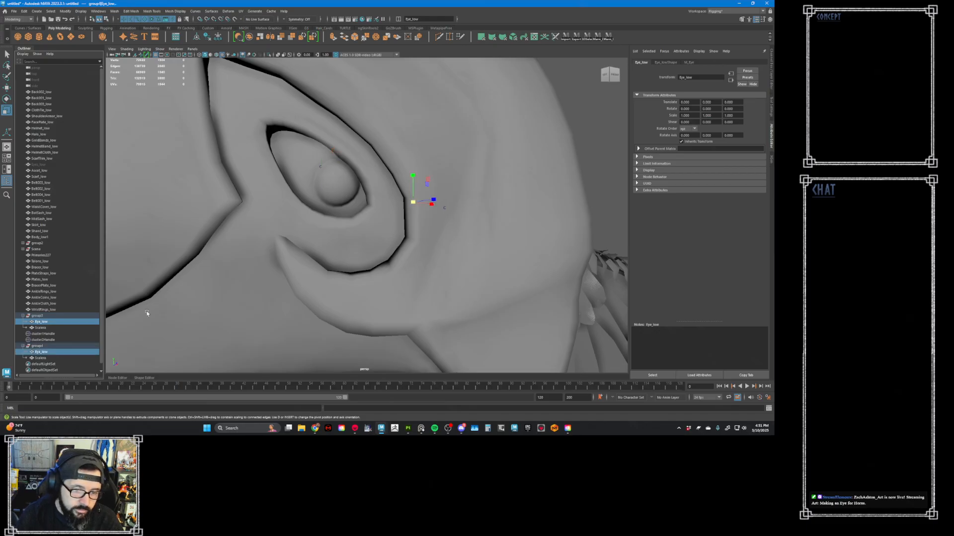
left_click(688, 62)
left_click(758, 130)
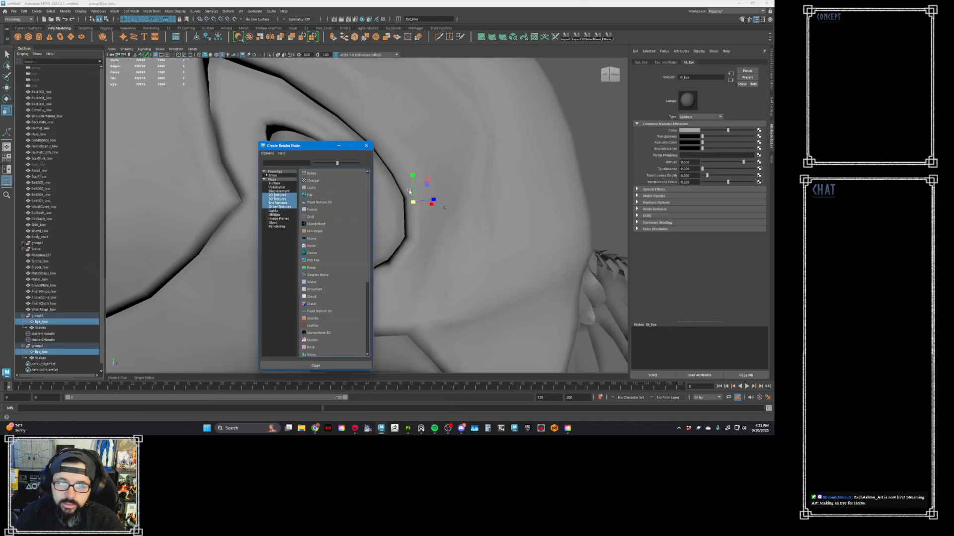
left_click(311, 195)
left_click(760, 145)
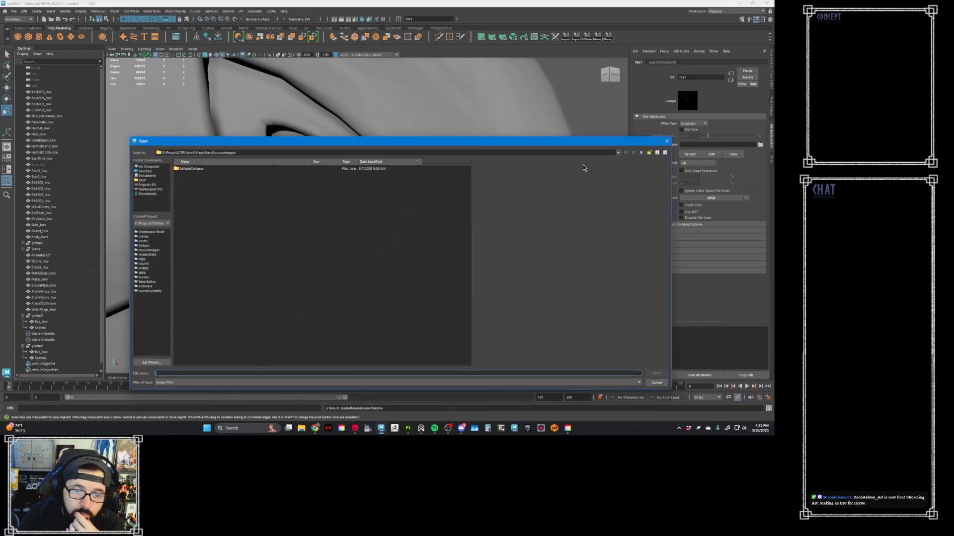
left_click(667, 141)
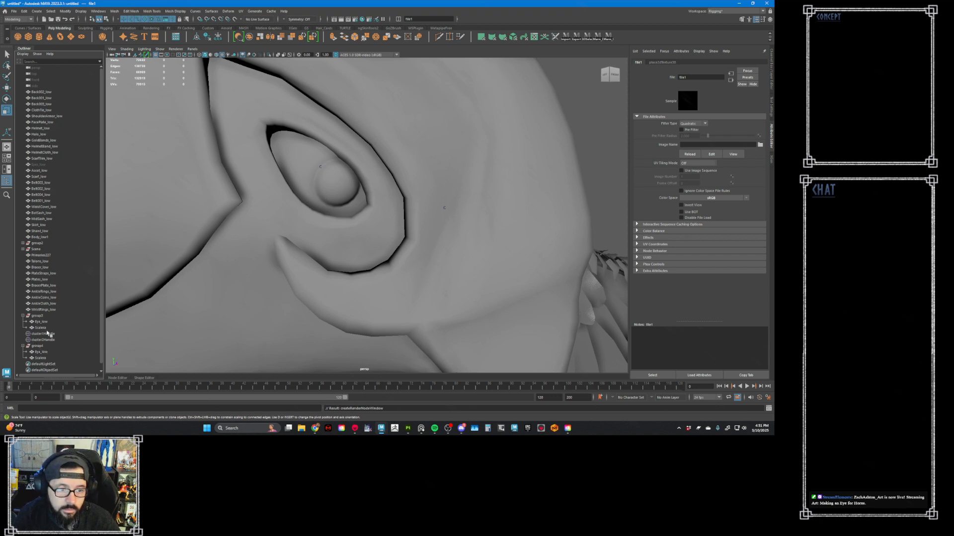
- Browse the export folder for the File node's eye texture, check the eye render in Marmoset Toolbag, and return to Maya
left_click(41, 321)
key("ctrl+z")
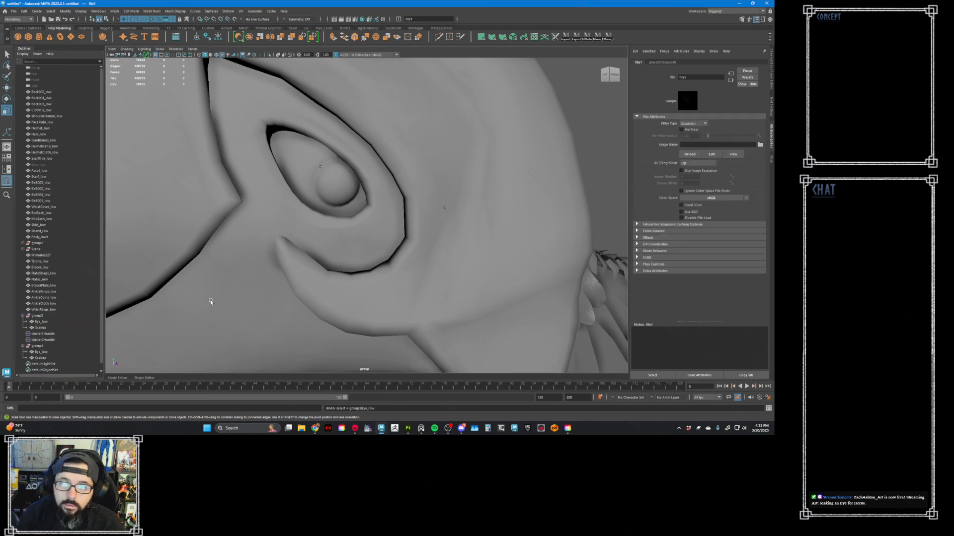
left_click(760, 144)
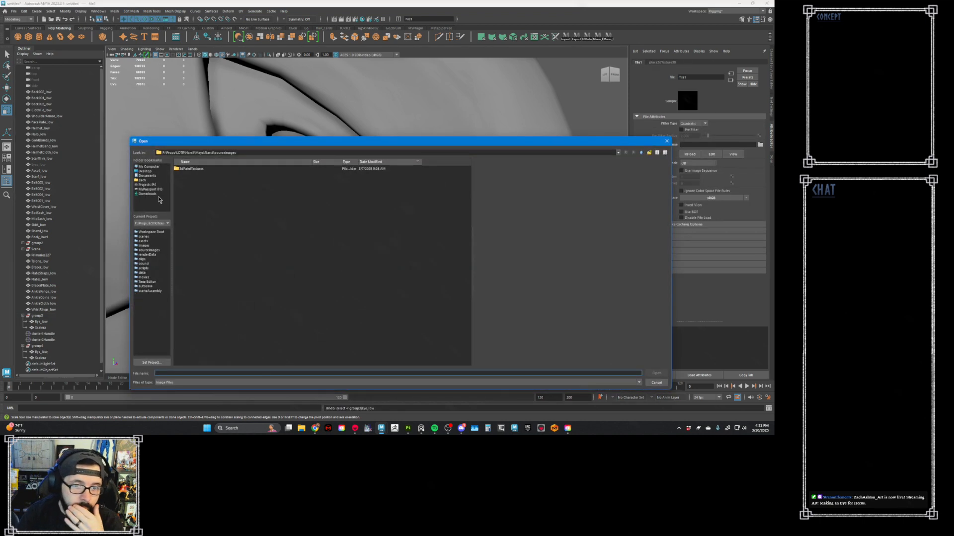
left_click(146, 185)
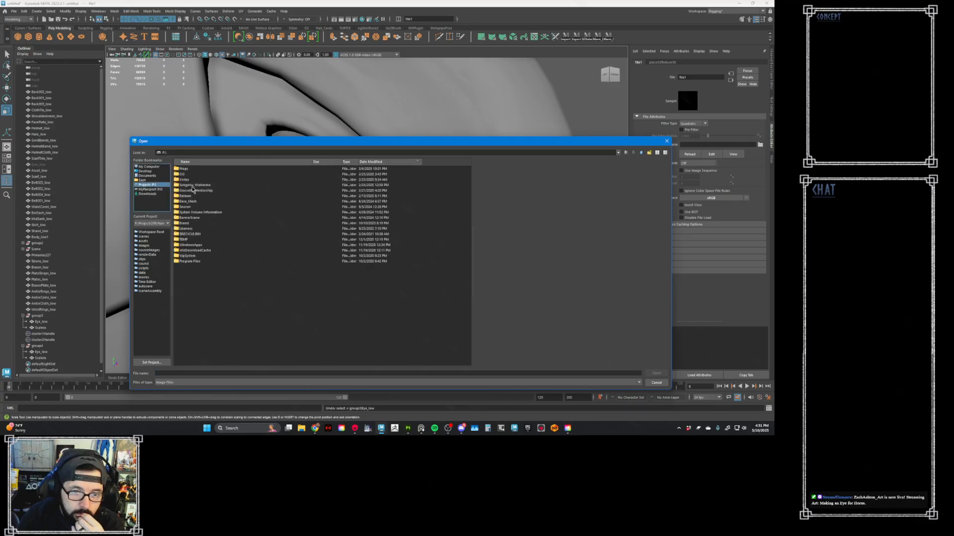
double_click(193, 190)
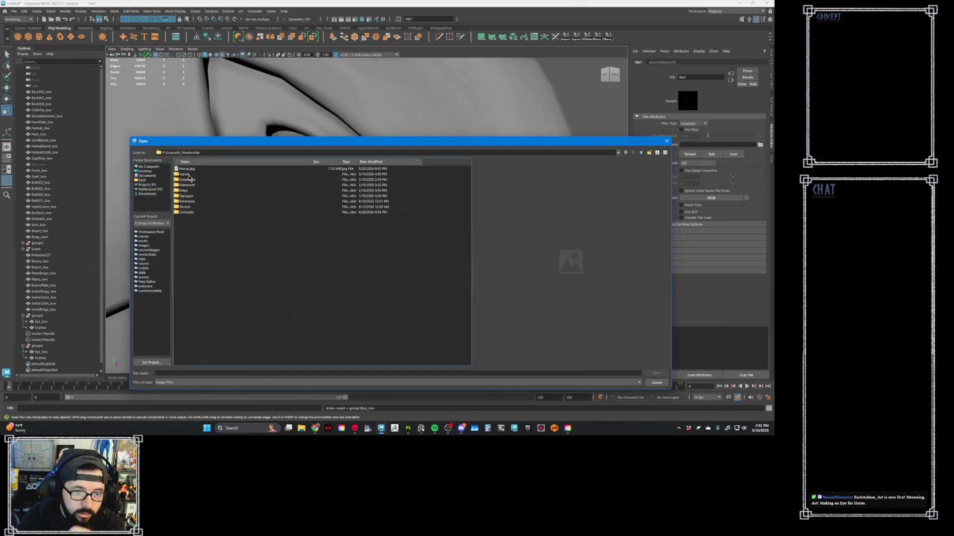
double_click(188, 174)
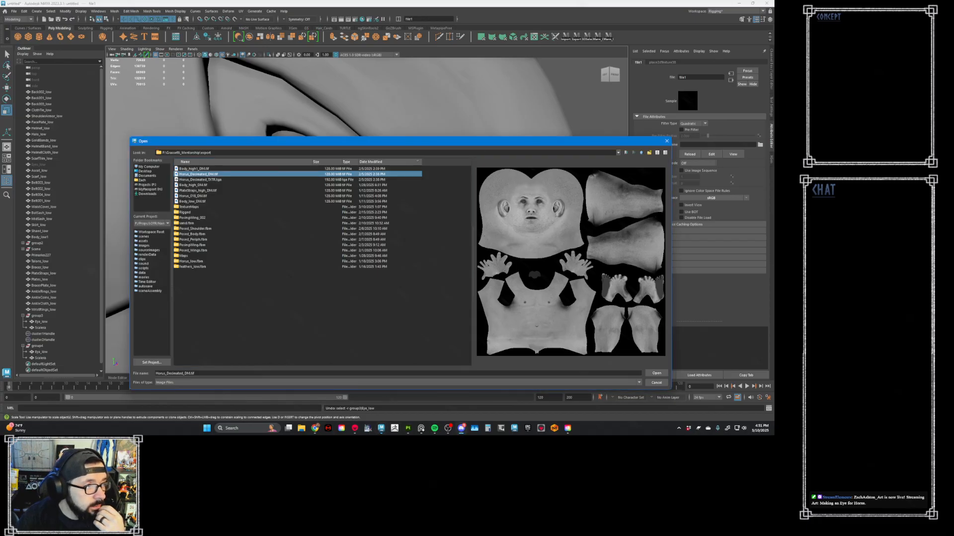
key("alt+Tab")
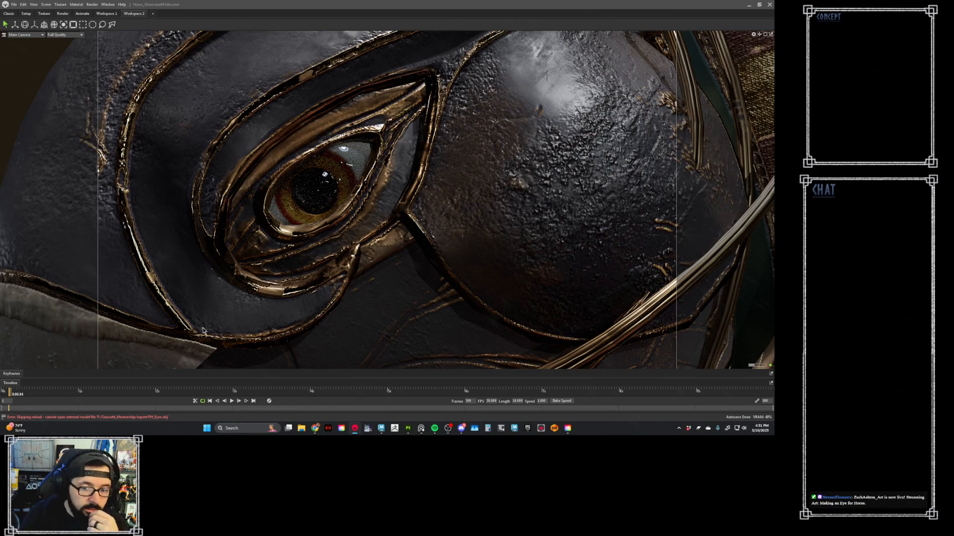
mouse_move(380, 429)
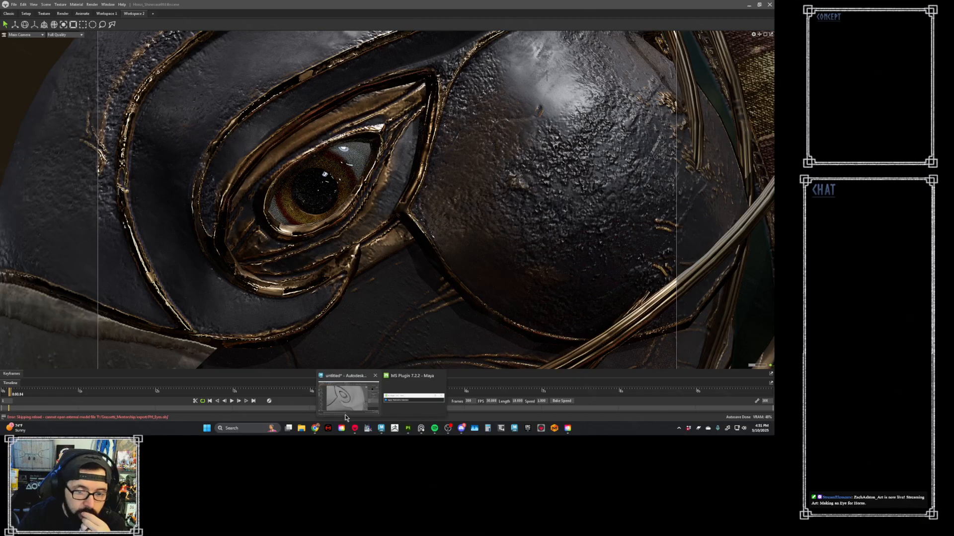
left_click(349, 386)
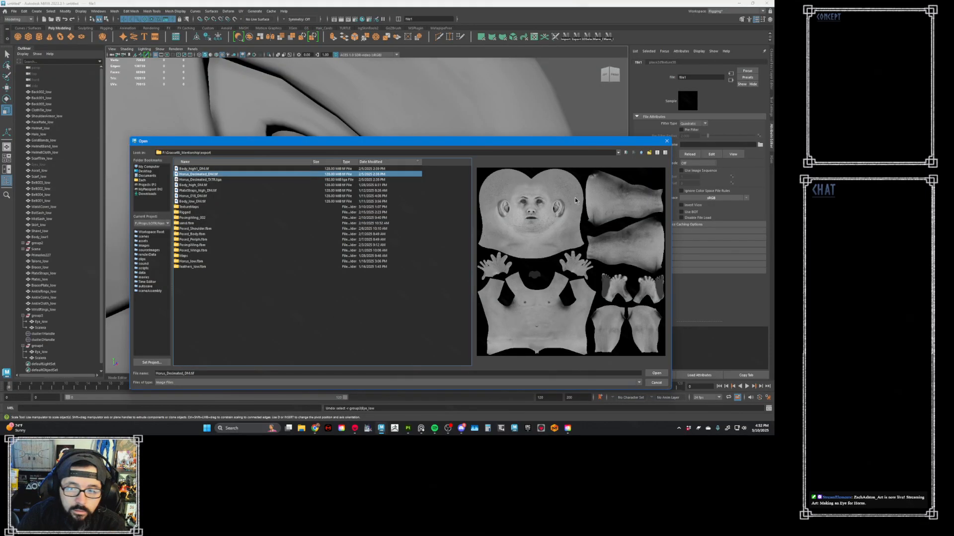
- Load Baked_M_Eye_vertexcolor.psd from the Marmoset project's Maps folder into the eye material's File texture
left_click(152, 184)
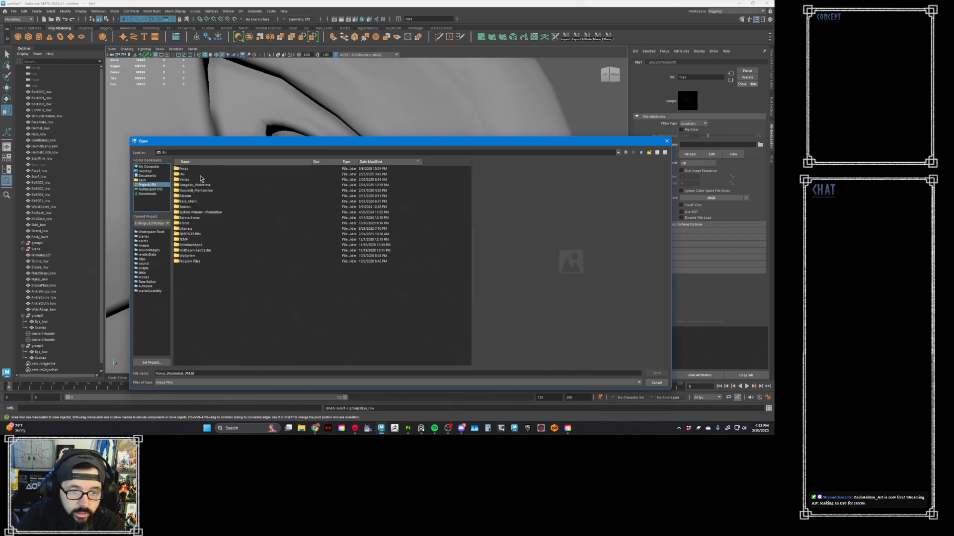
double_click(195, 191)
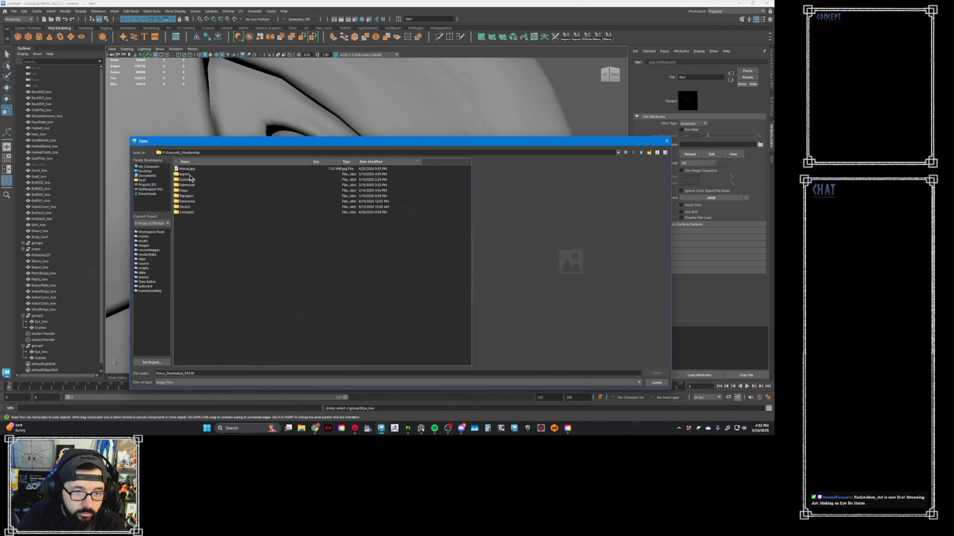
double_click(194, 185)
double_click(199, 179)
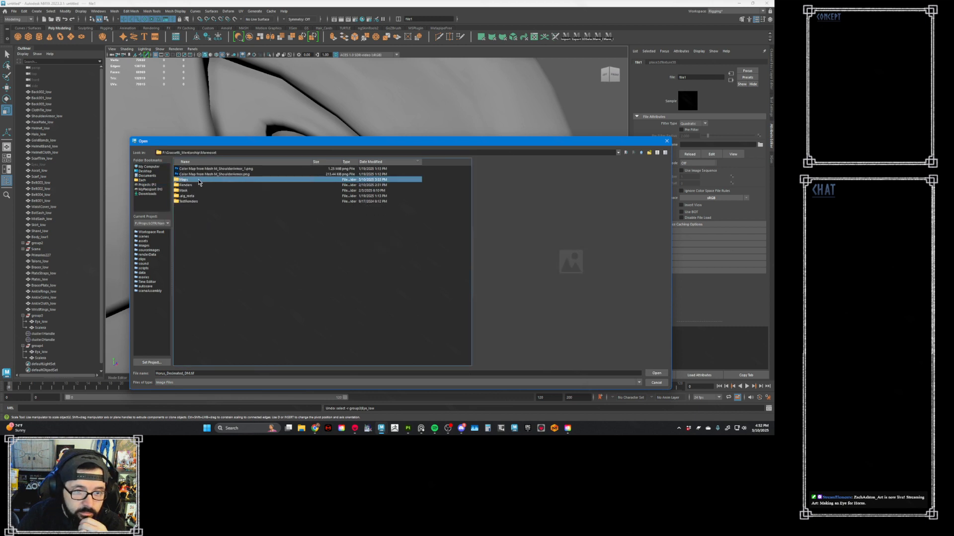
double_click(208, 169)
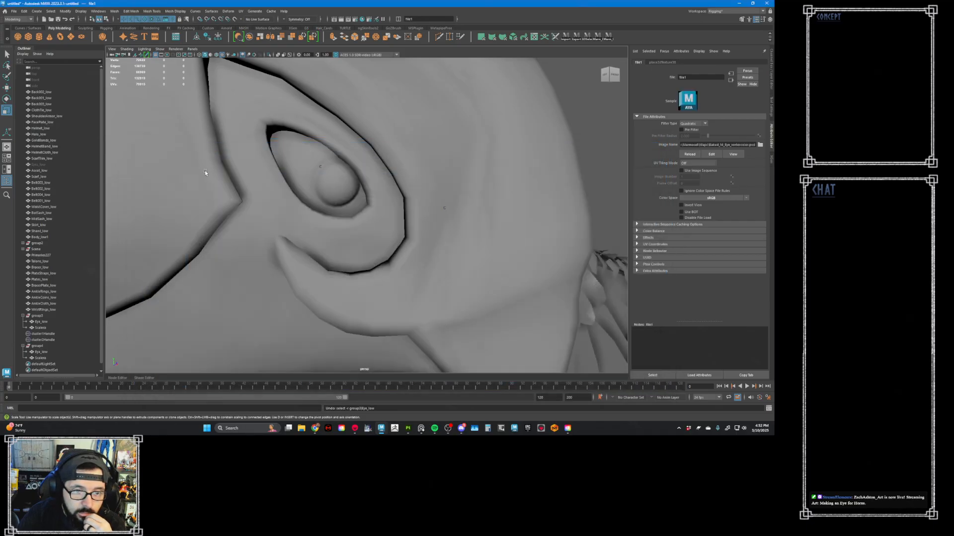
- Adjust the viewport's wireframe and texture display, and raise the transparency of the Glass material on group3's Sclera
left_click(217, 54)
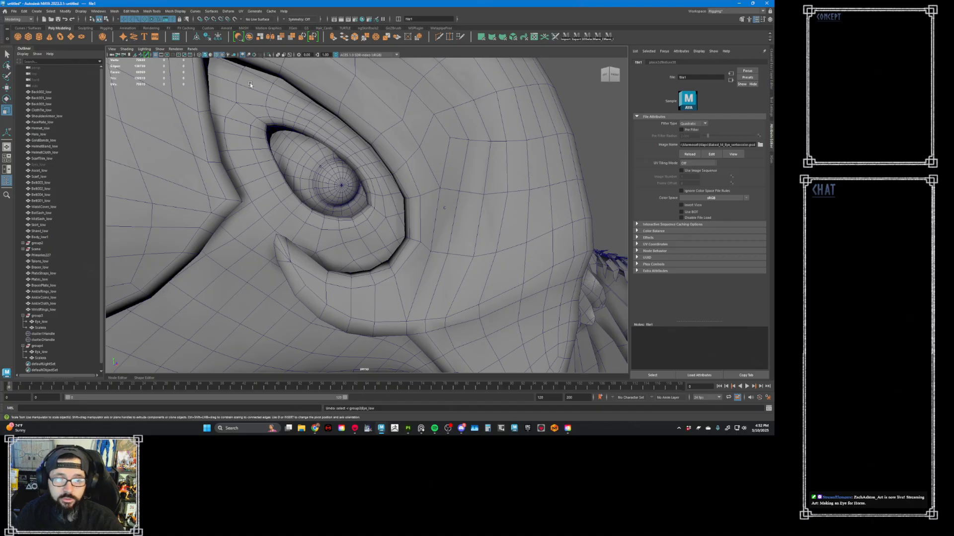
left_click(211, 55)
left_click(217, 54)
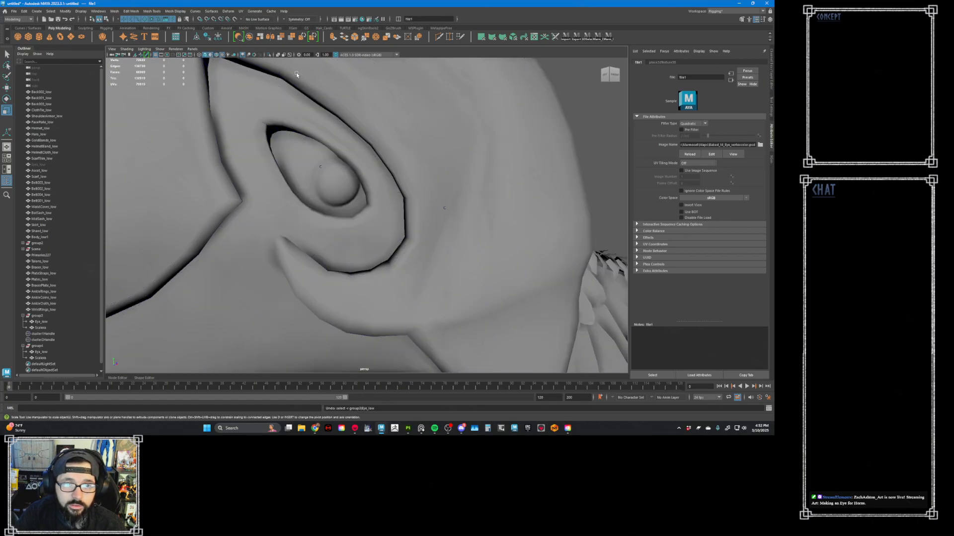
left_click(211, 55)
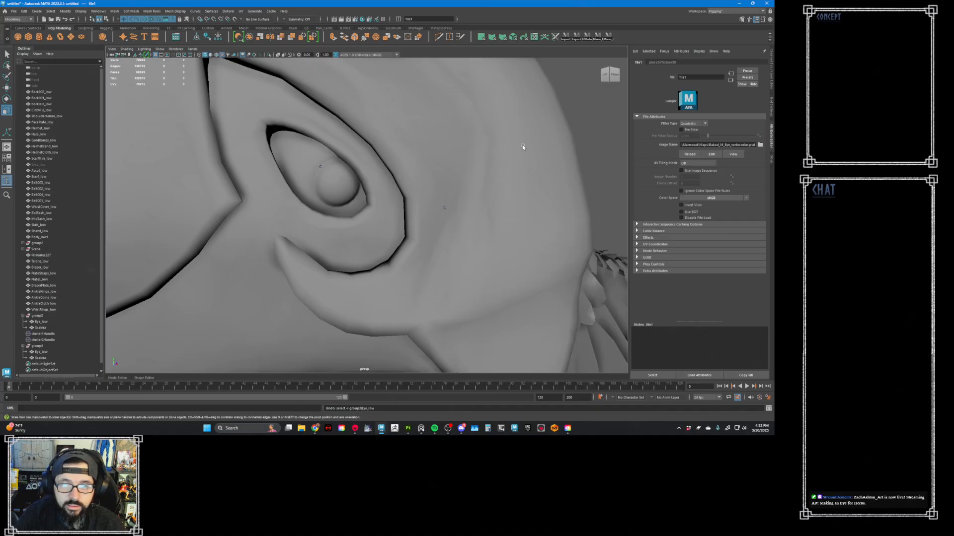
left_click(342, 182)
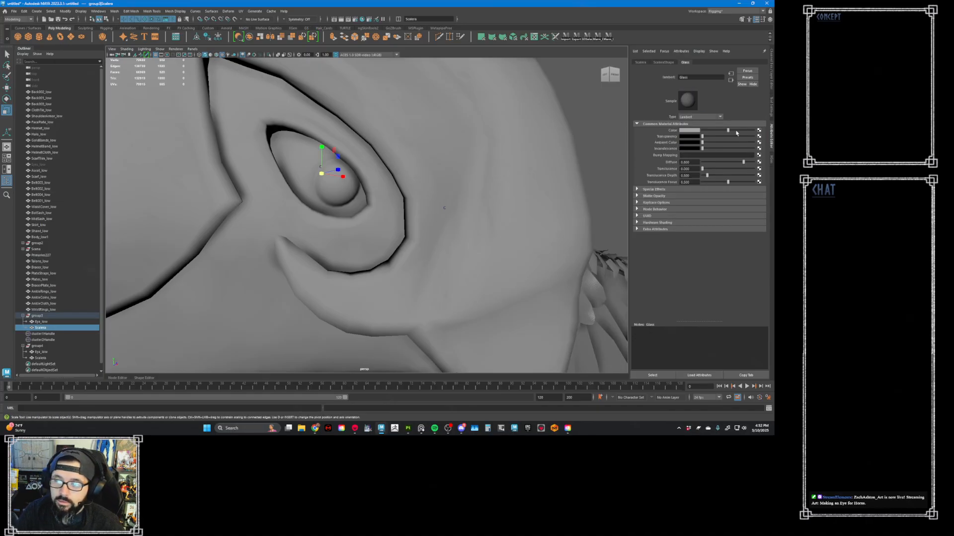
left_click_drag(708, 139, 735, 146)
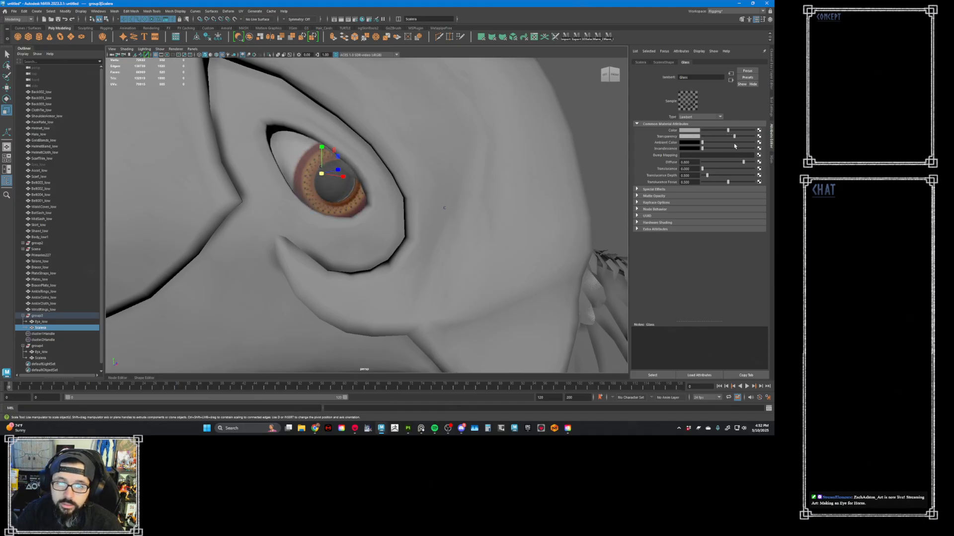
- Select group3 for moving and examine how its textured eye sits in the socket
left_click(51, 317)
middle_click_drag(327, 209, 349, 242, "alt")
right_click_drag(349, 242, 349, 225, "alt")
key("w")
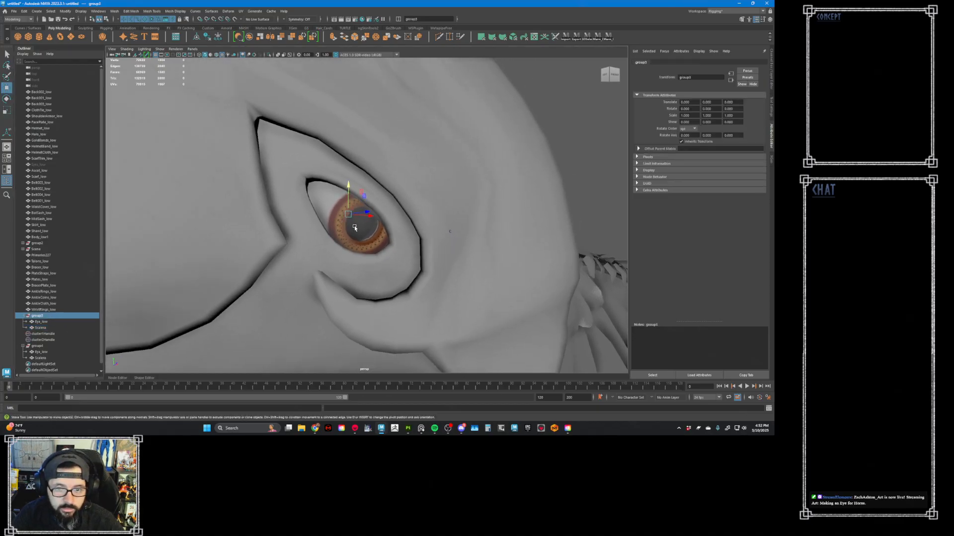
left_click_drag(354, 234, 354, 236, "alt")
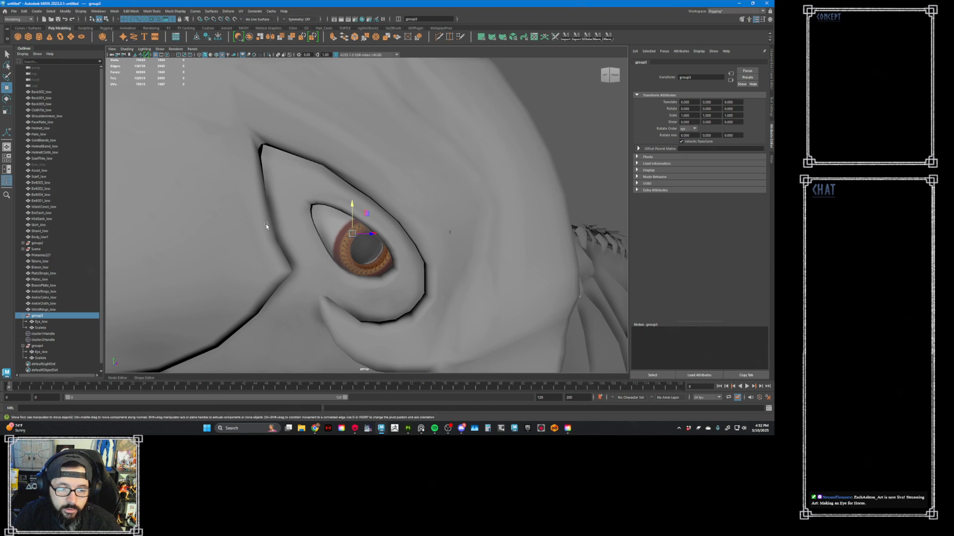
- Undo back past the eye texture, Glass transparency, material assignments and frozen transforms, and redo group3's move into the socket
key("ctrl+z")
key("ctrl+z")
key("ctrl+z")
key("ctrl+z")
key("ctrl+z")
key("ctrl+z")
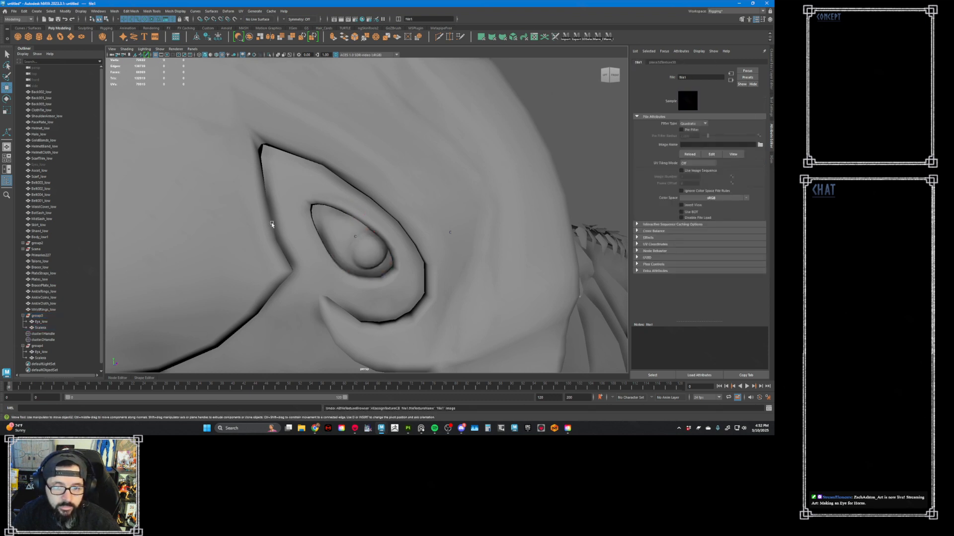
key("ctrl+z")
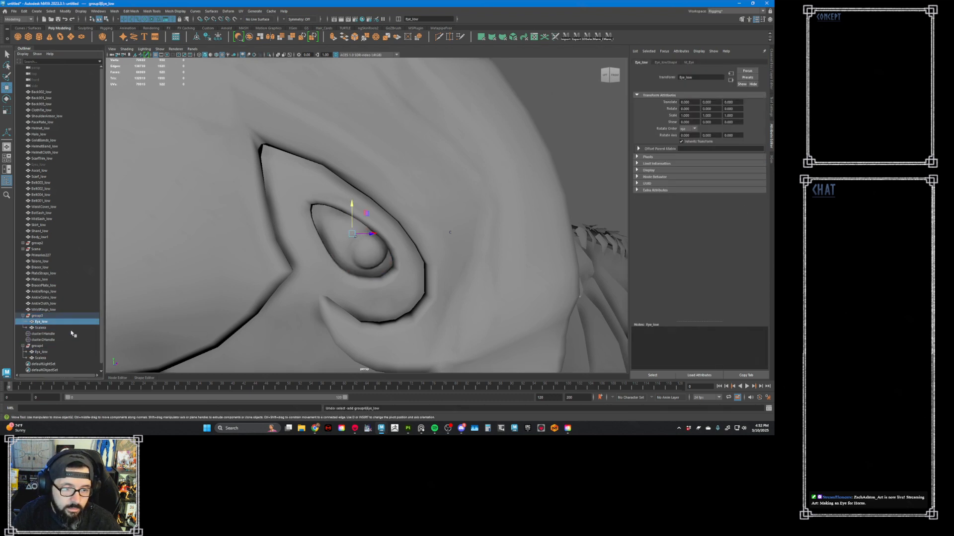
key("ctrl+z")
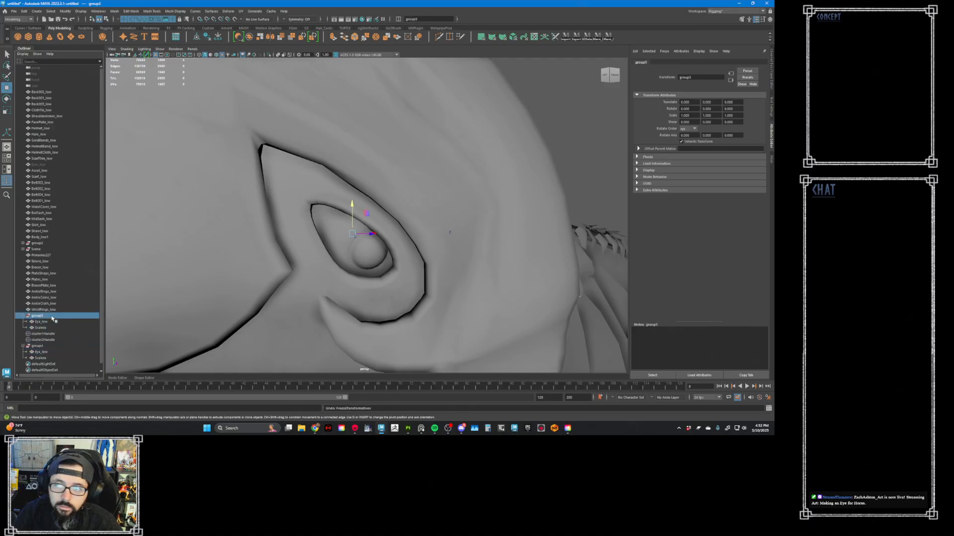
key("ctrl+z")
key("ctrl+z")
key("ctrl+z")
key("ctrl+z")
key("ctrl+z")
key("ctrl+z")
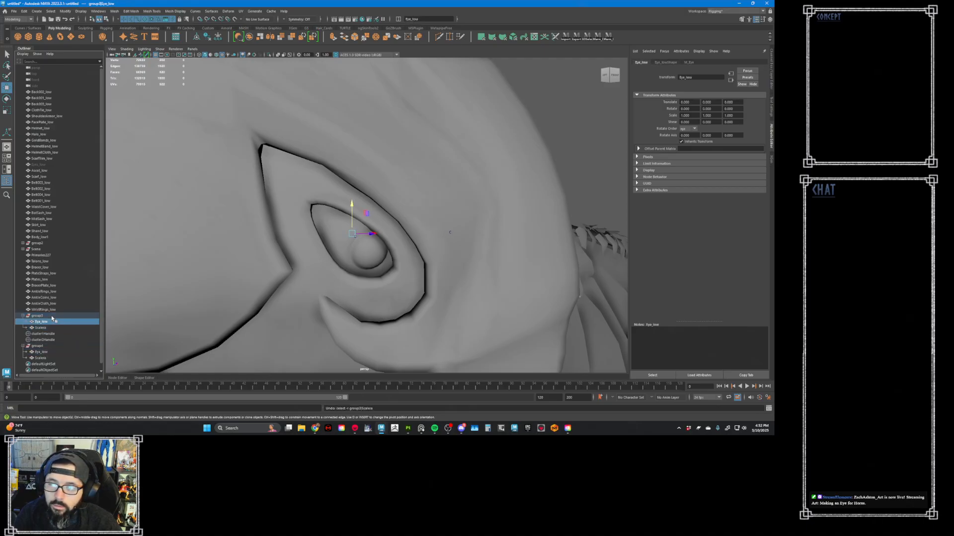
key("ctrl+z")
key("ctrl+z")
key("ctrl+z")
key("ctrl+z")
key("ctrl+z")
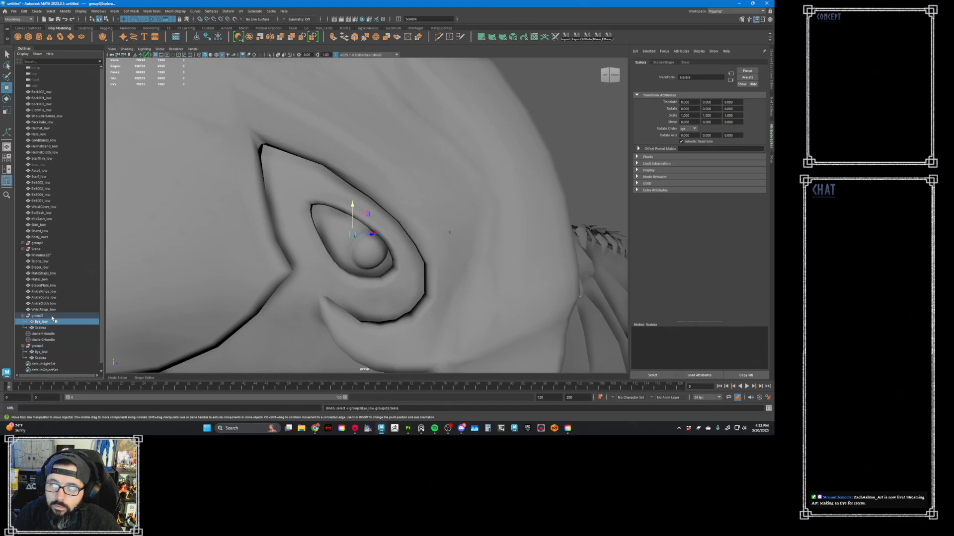
key("ctrl+z")
key("ctrl+z")
key("ctrl+z")
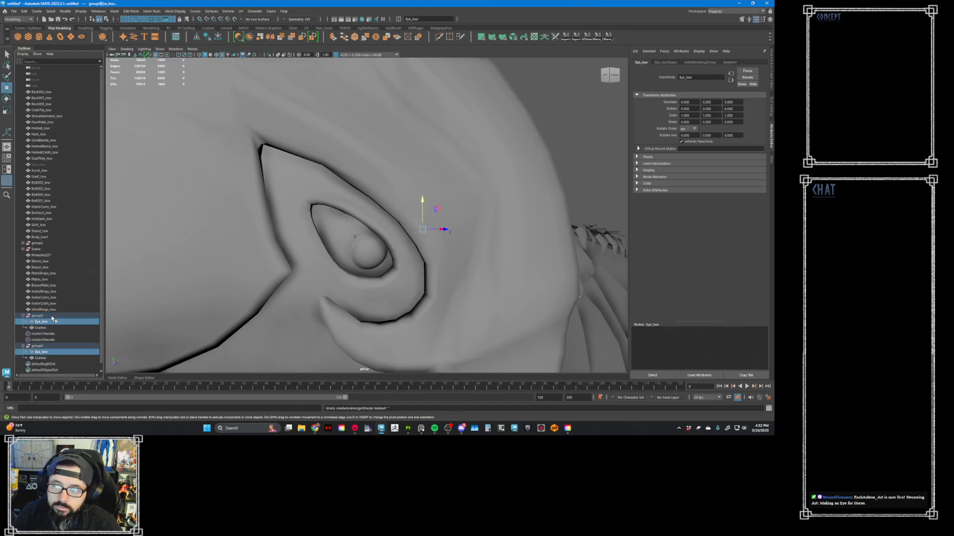
key("ctrl+z")
key("ctrl+z")
key("ctrl+z")
key("ctrl+z")
key("ctrl+z")
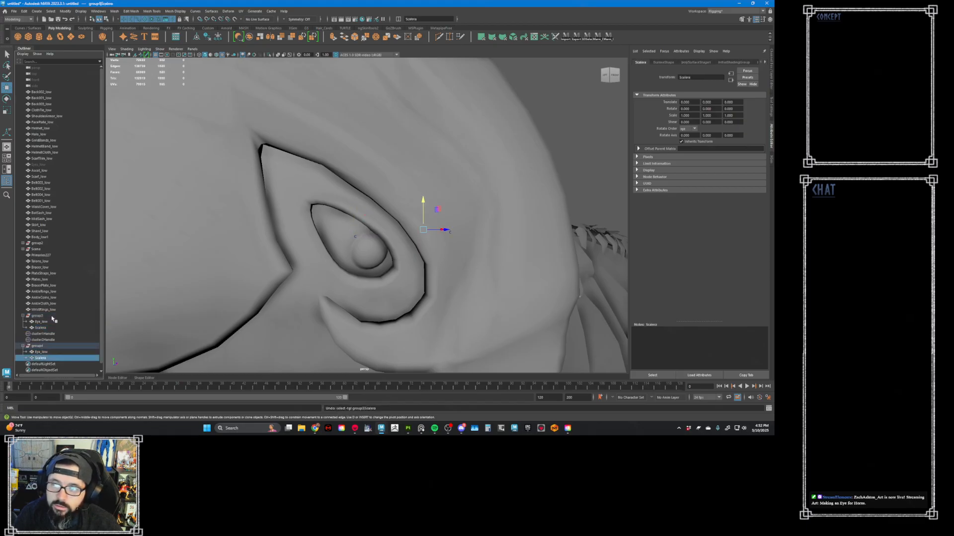
key("ctrl+z")
key("ctrl+z")
key("ctrl+z")
key("ctrl+z")
key("ctrl+z")
key("ctrl+z")
key("ctrl+z")
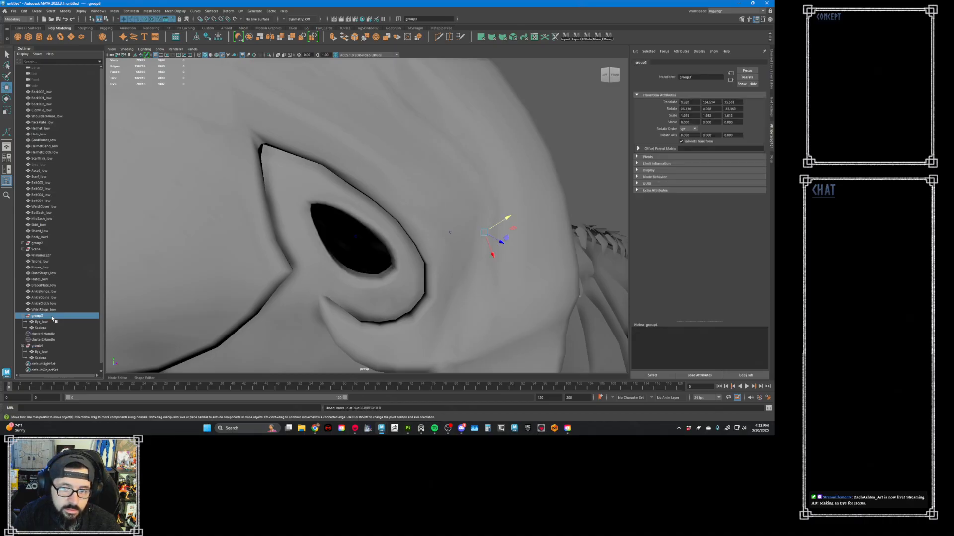
key("shift+z")
- Check the transform values of group4 and group3 and the history nodes on group3's Eye_low
left_click(37, 346)
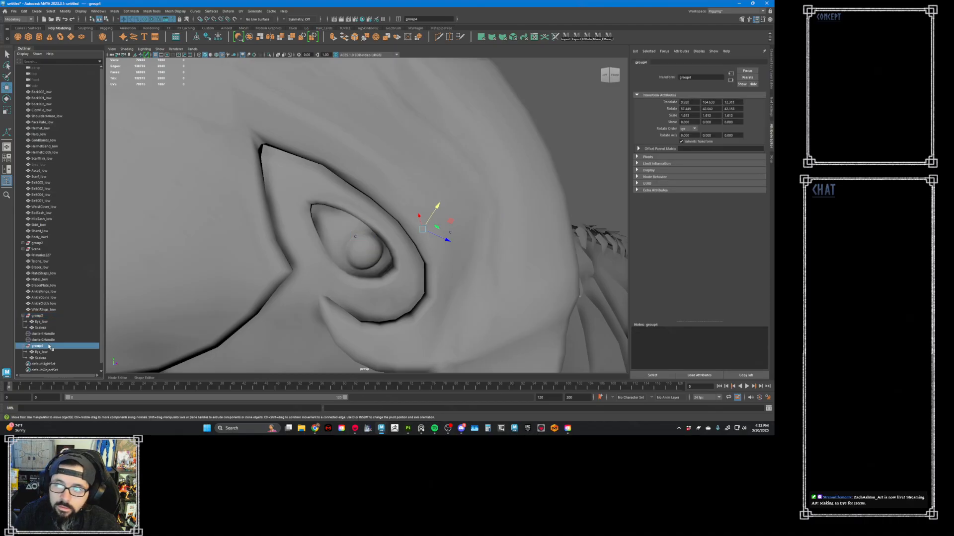
left_click(54, 317)
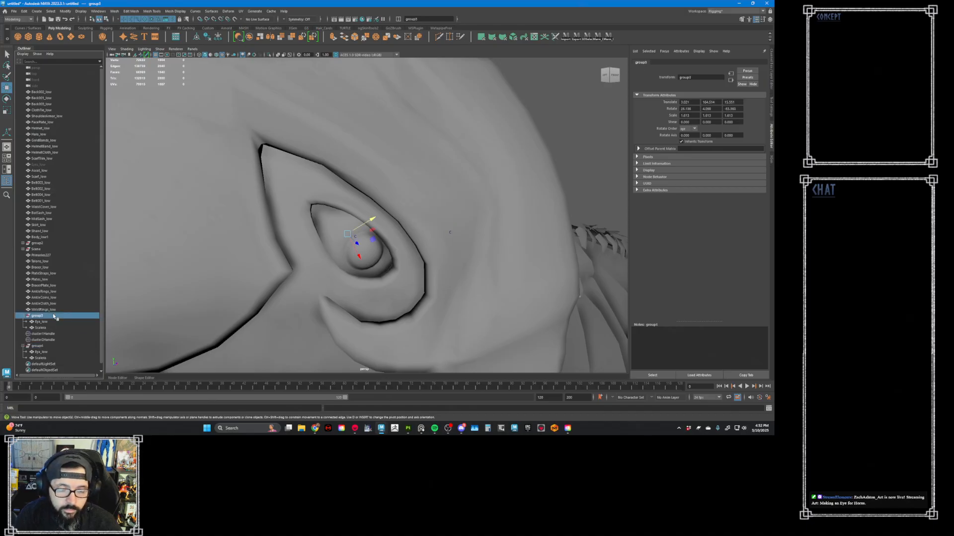
left_click(49, 322)
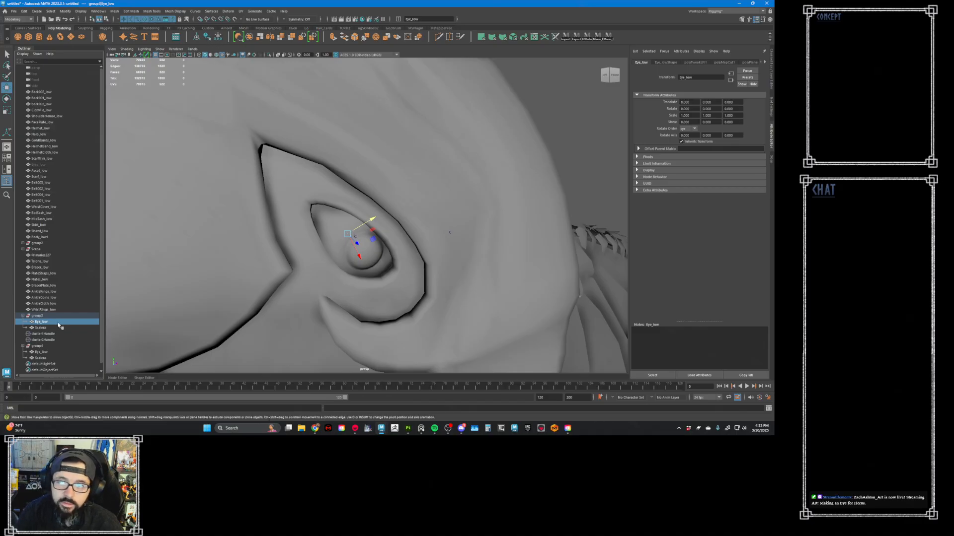
left_click(766, 63)
left_click(766, 64)
left_click(766, 63)
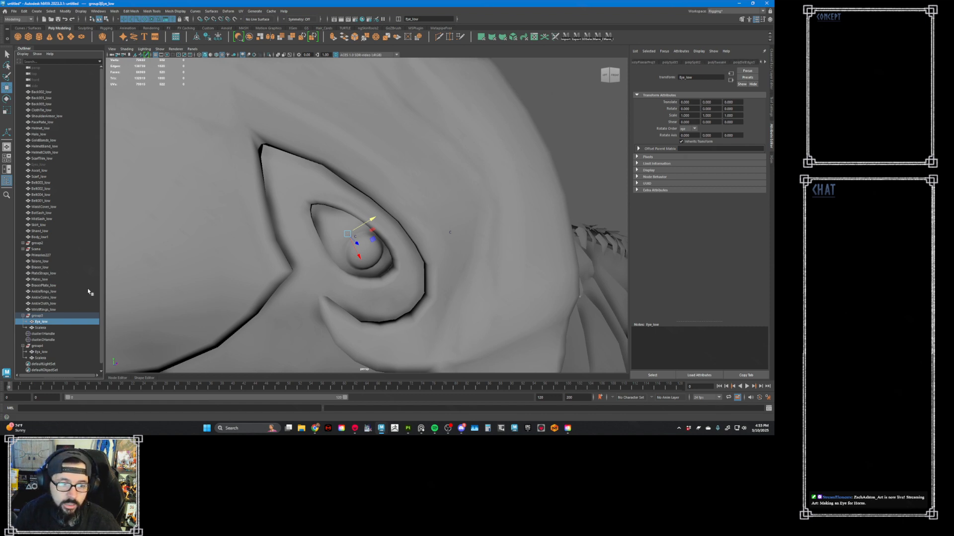
- Delete the construction history of all objects in the scene and reselect group3's Eye_low
left_click(51, 323)
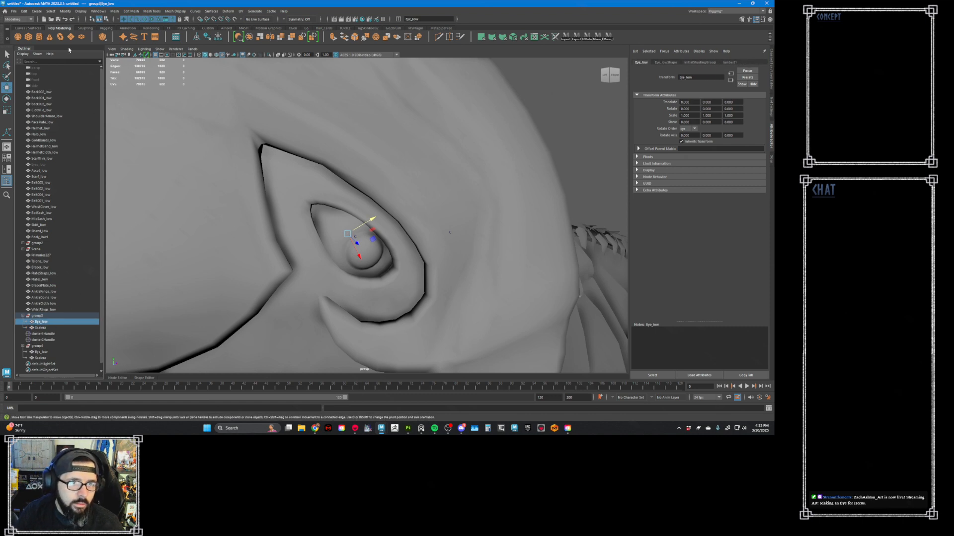
left_click(24, 11)
mouse_move(52, 90)
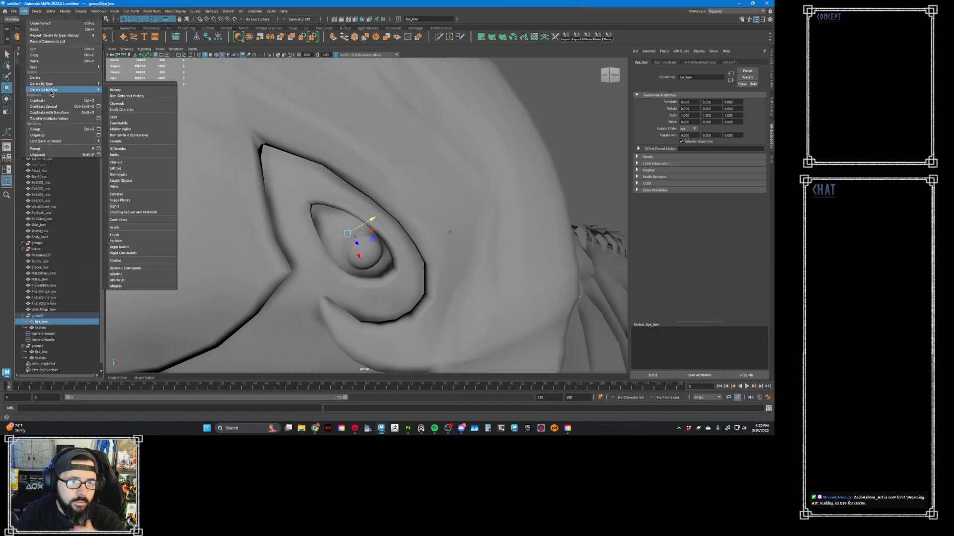
left_click(117, 90)
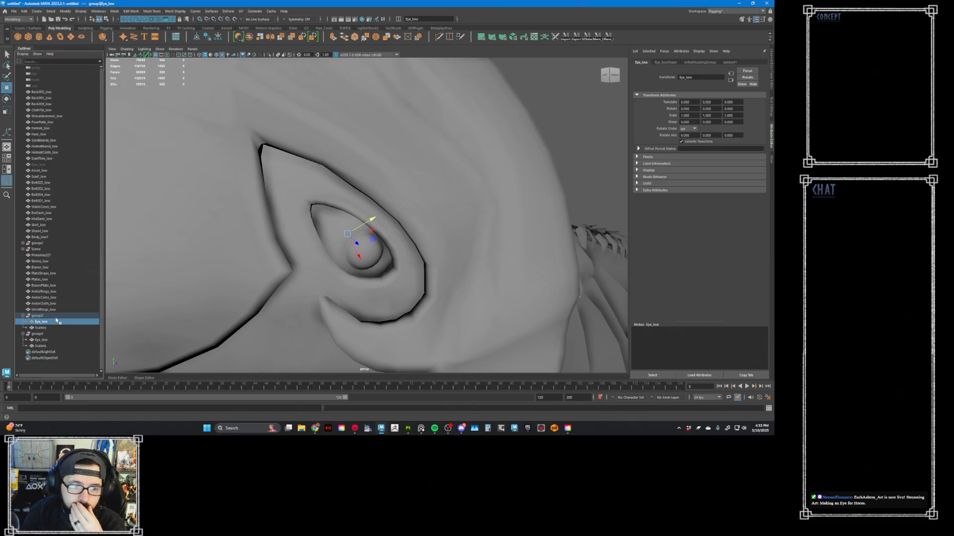
left_click(51, 323)
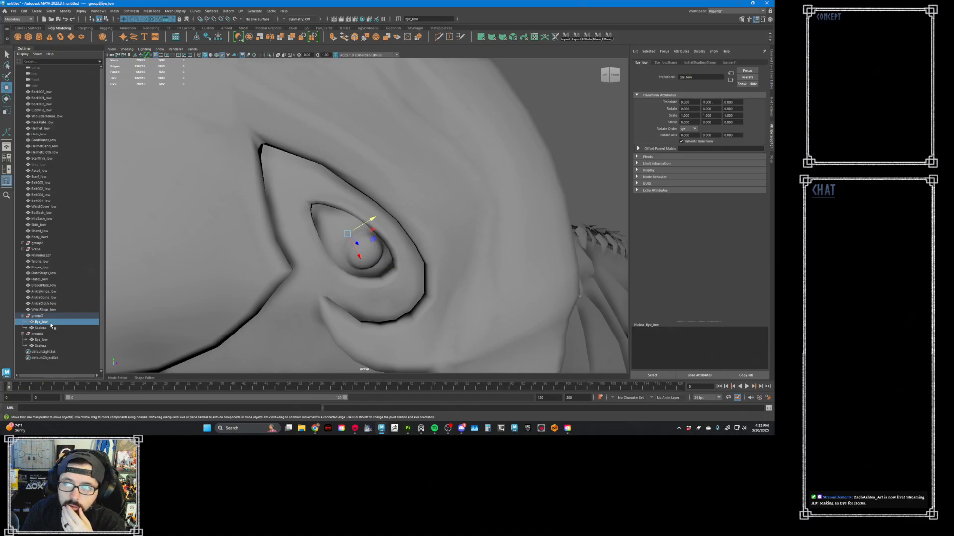
- Assign a new Lambert material named M_Glass to the Eye_low meshes of both eye groups
left_click(729, 63)
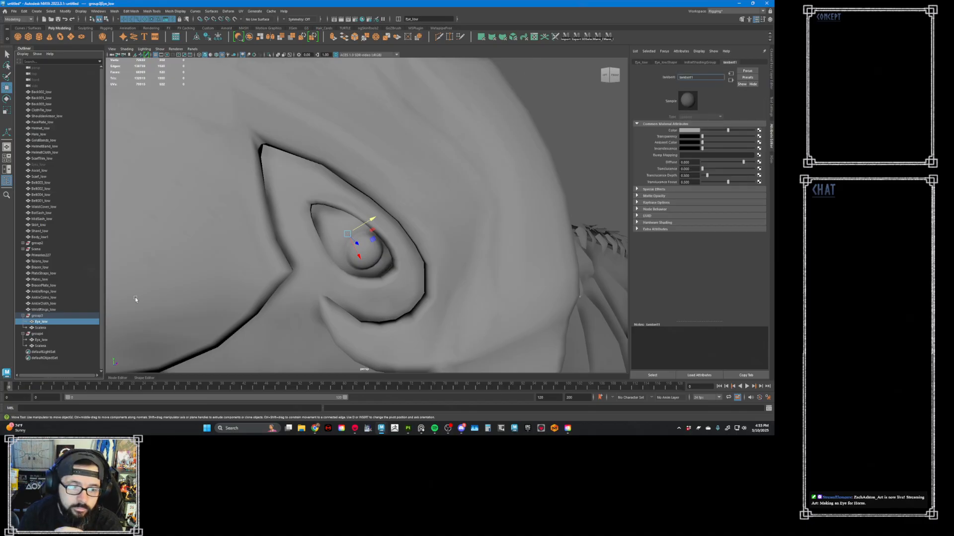
left_click(56, 340, "ctrl")
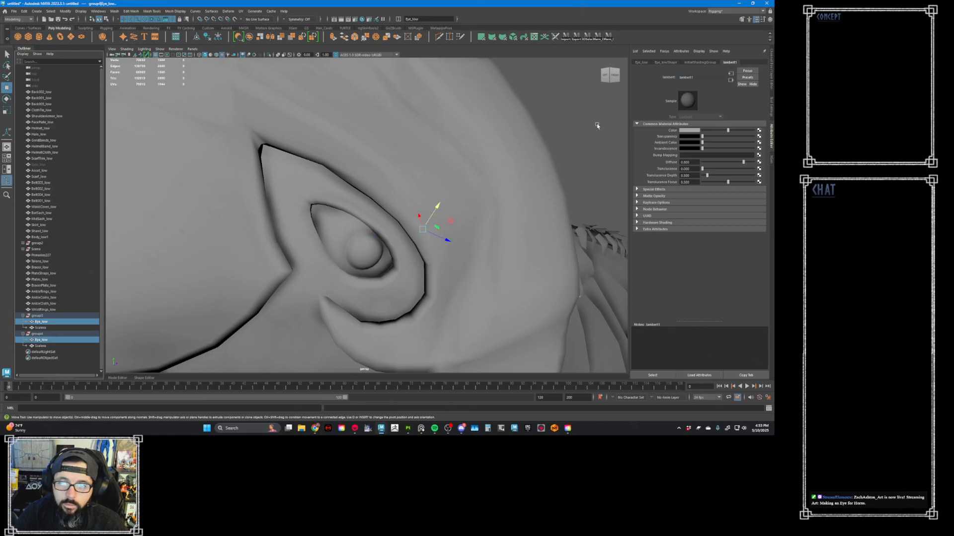
right_click_drag(597, 125, 638, 297)
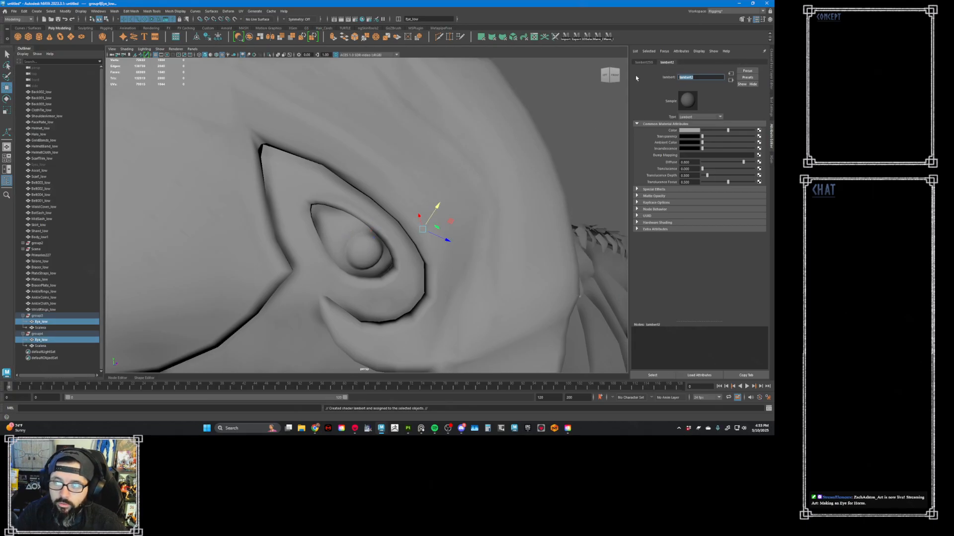
type("M_Gl")
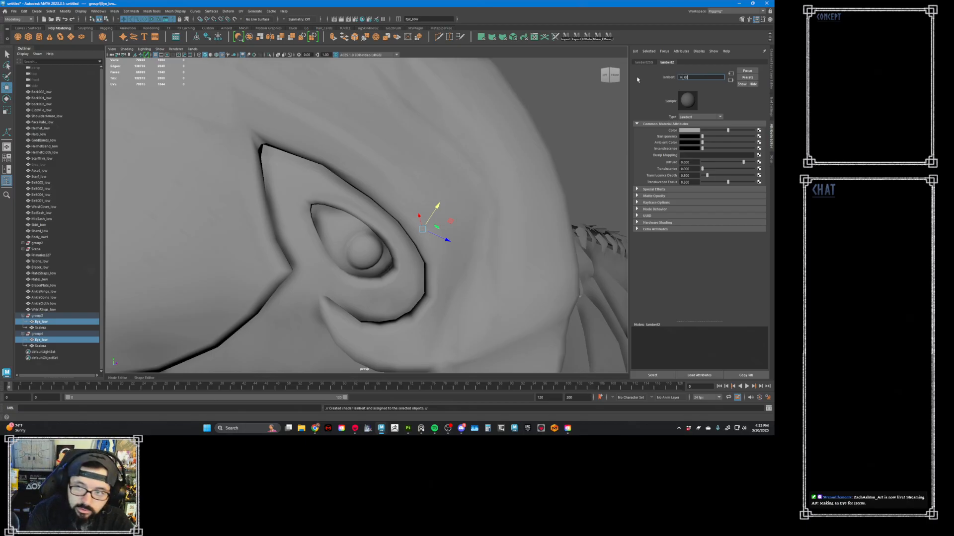
type("ass")
key("Return")
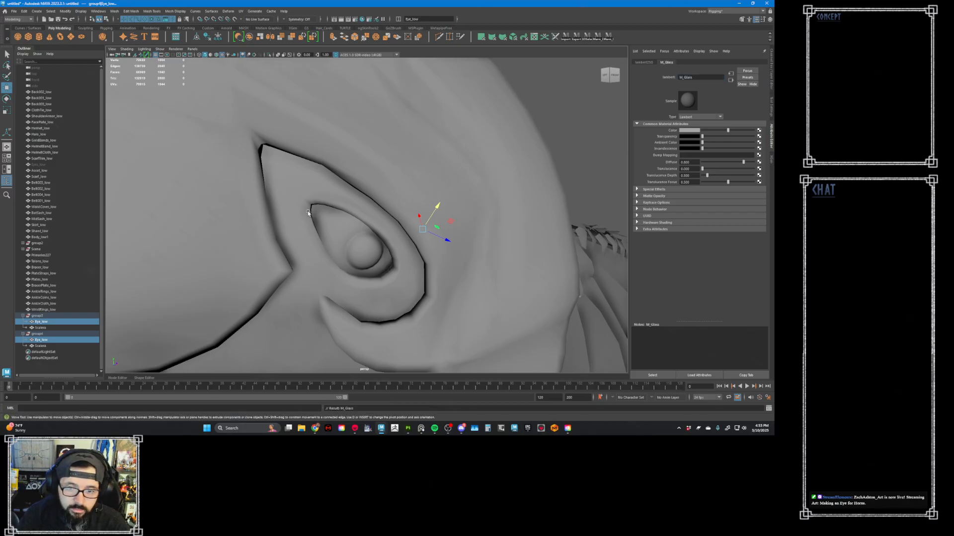
- Assign a new Lambert material named Glass to the Sclera meshes in group3 and group4
left_click(59, 328)
left_click(60, 346, "ctrl")
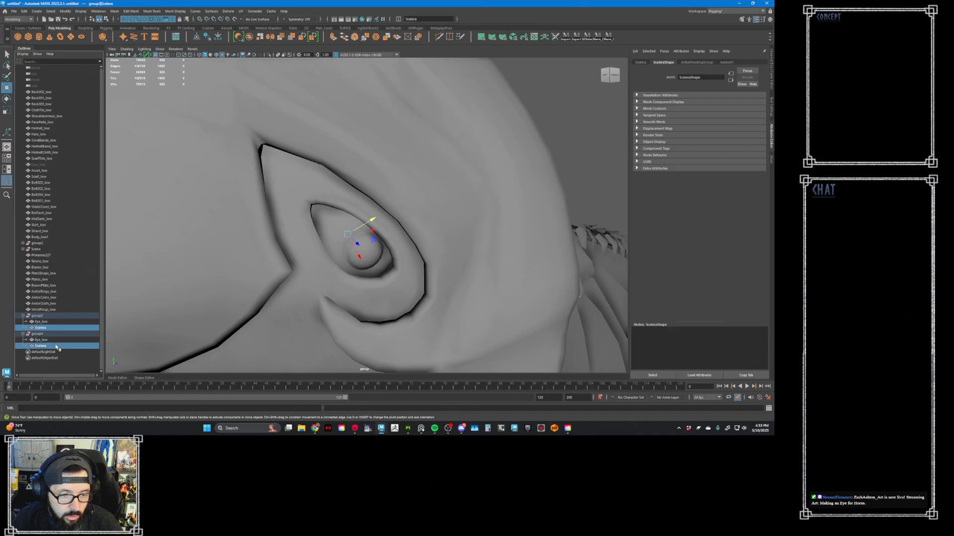
right_click_drag(594, 114, 633, 263)
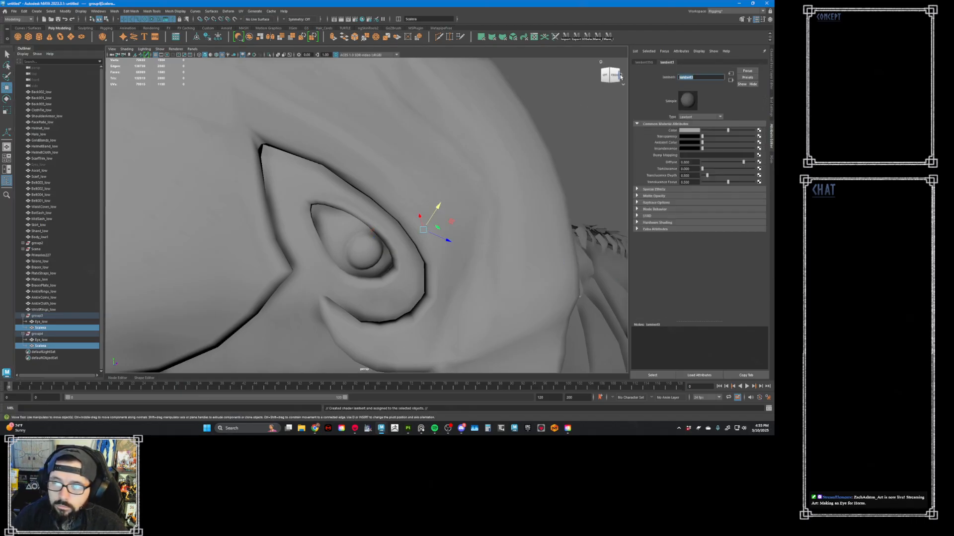
type("M")
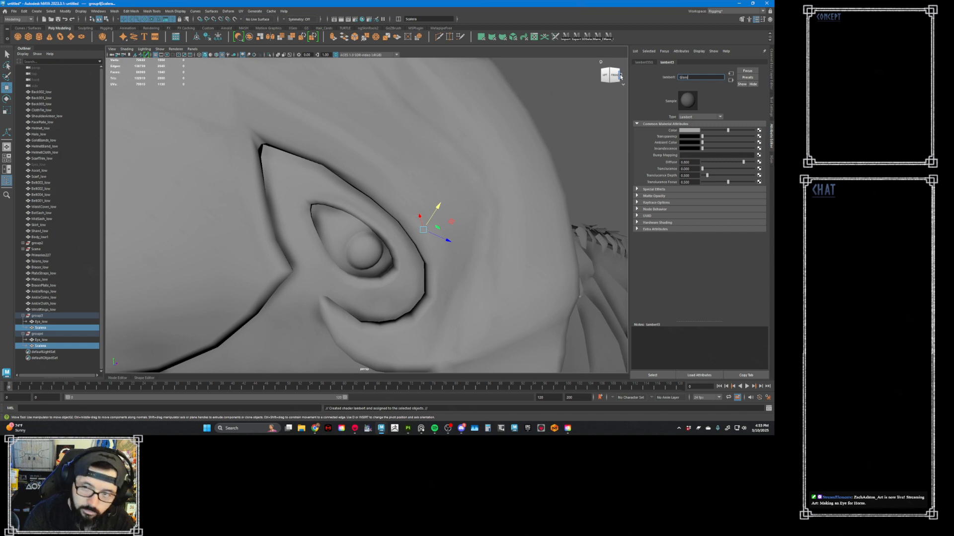
key("Return")
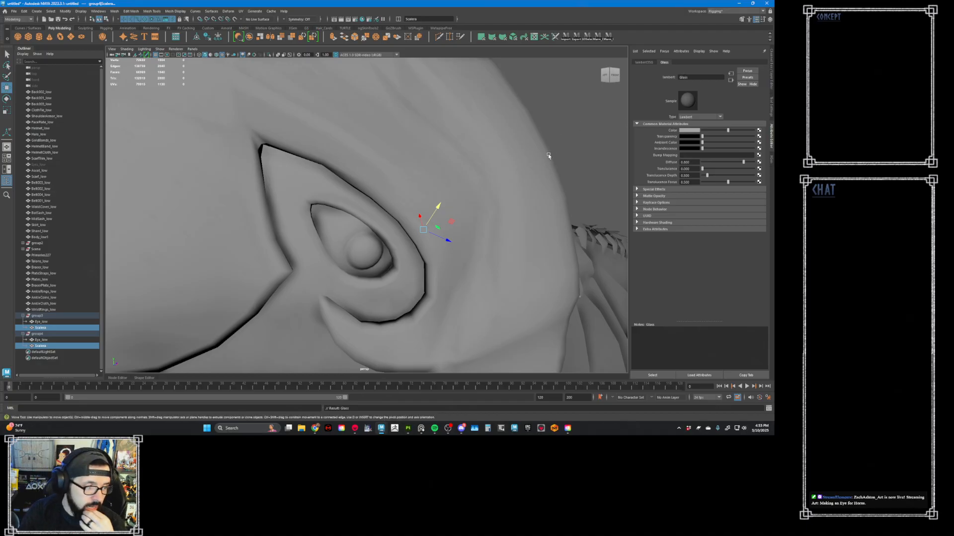
- Check the rendered eye in Marmoset Toolbag and, back in Maya, raise the Glass material's transparency to about halfway
key("alt+Tab")
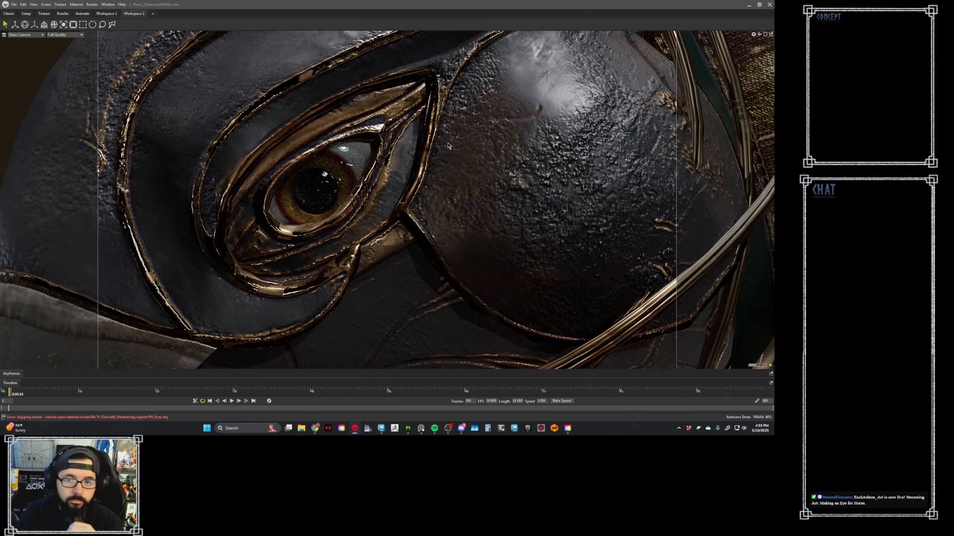
mouse_move(385, 433)
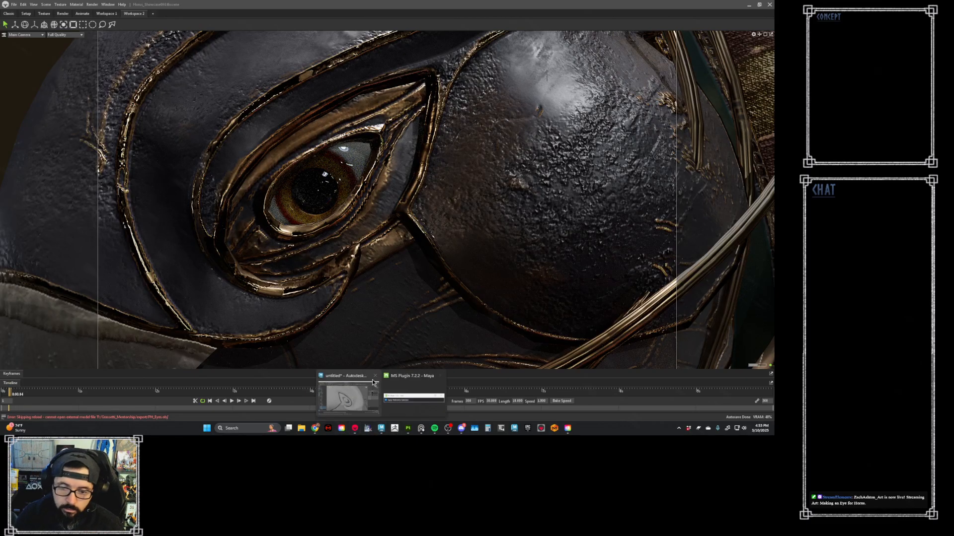
left_click(371, 379)
left_click_drag(394, 256, 359, 204, "alt")
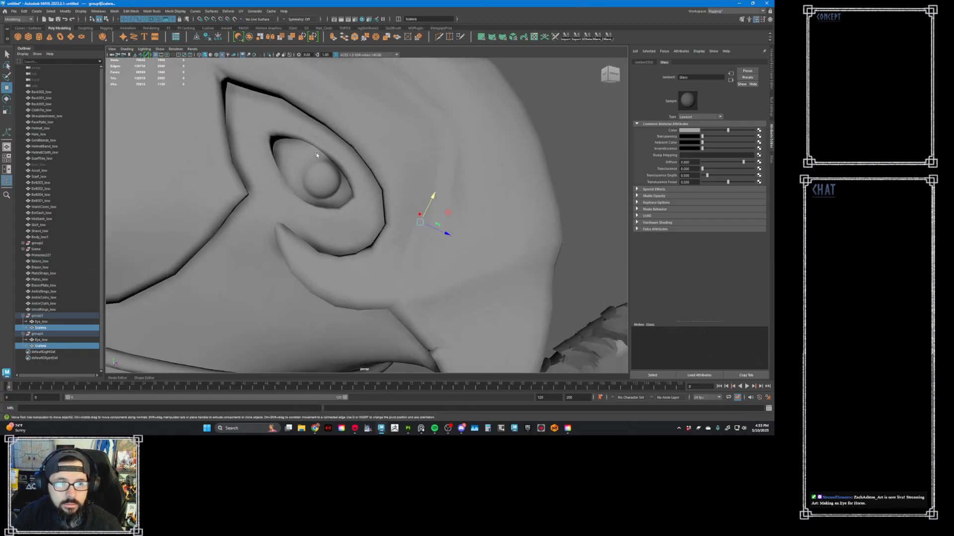
left_click_drag(704, 137, 728, 136)
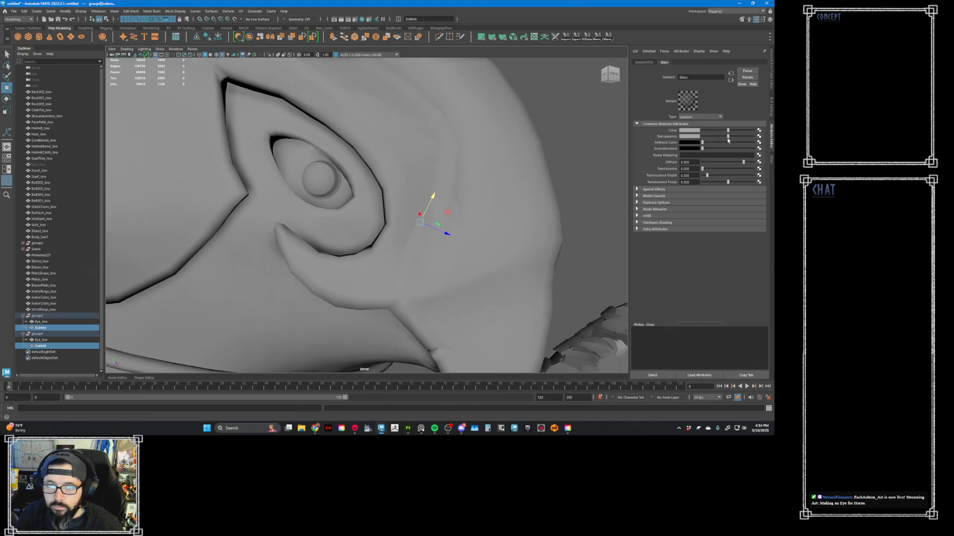
- Assign a new Lambert material named M_Eye to the Eye_low meshes of both eye groups
left_click(42, 322)
left_click(54, 341, "ctrl")
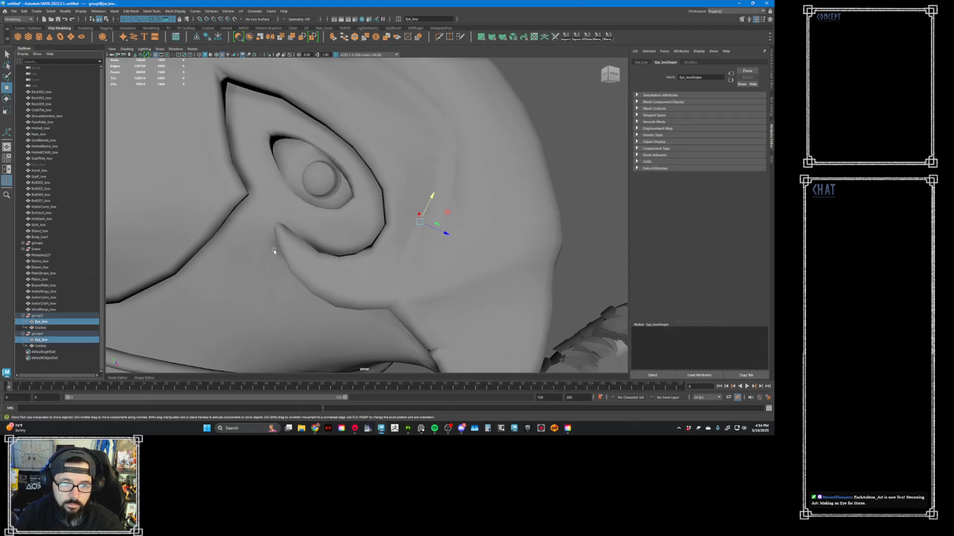
left_click(690, 62)
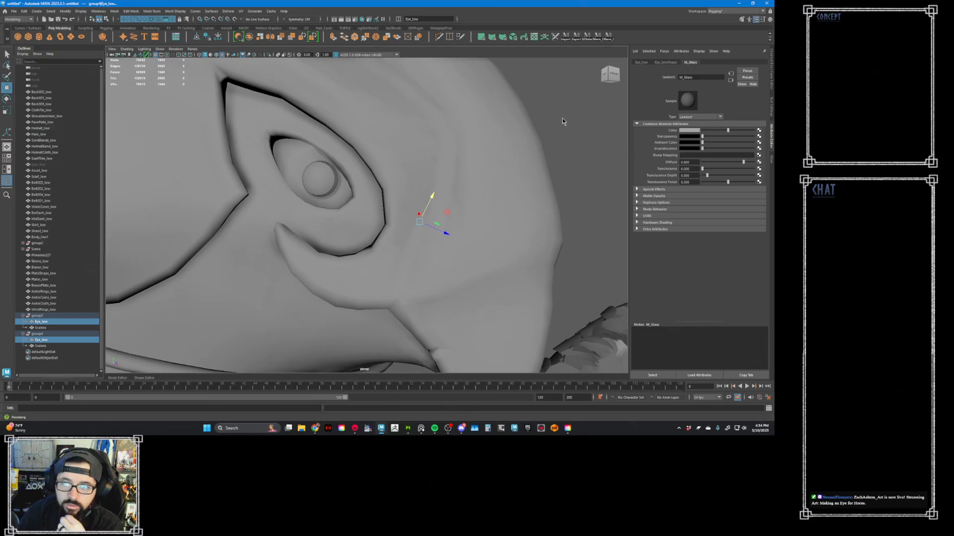
right_click_drag(562, 119, 608, 291)
left_click_drag(698, 75, 642, 76)
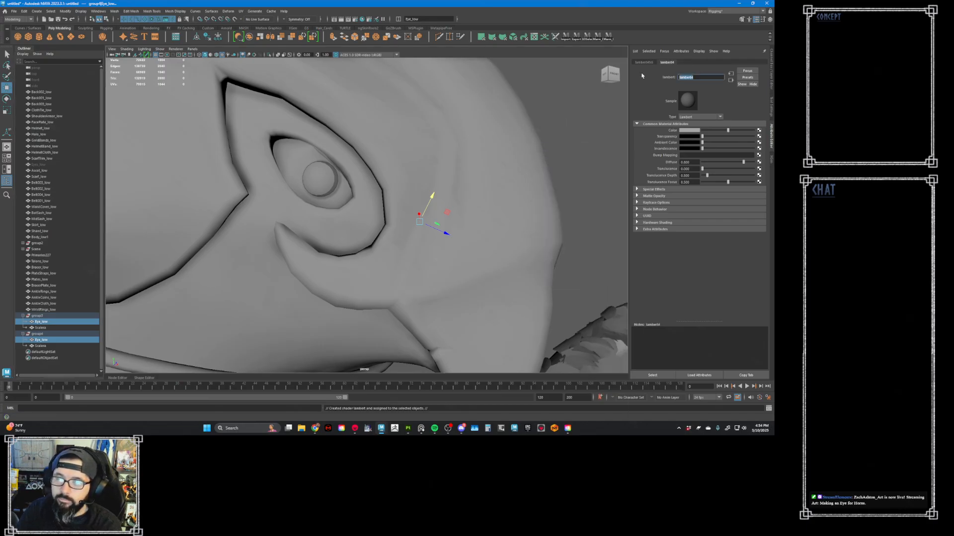
type("M_Eye")
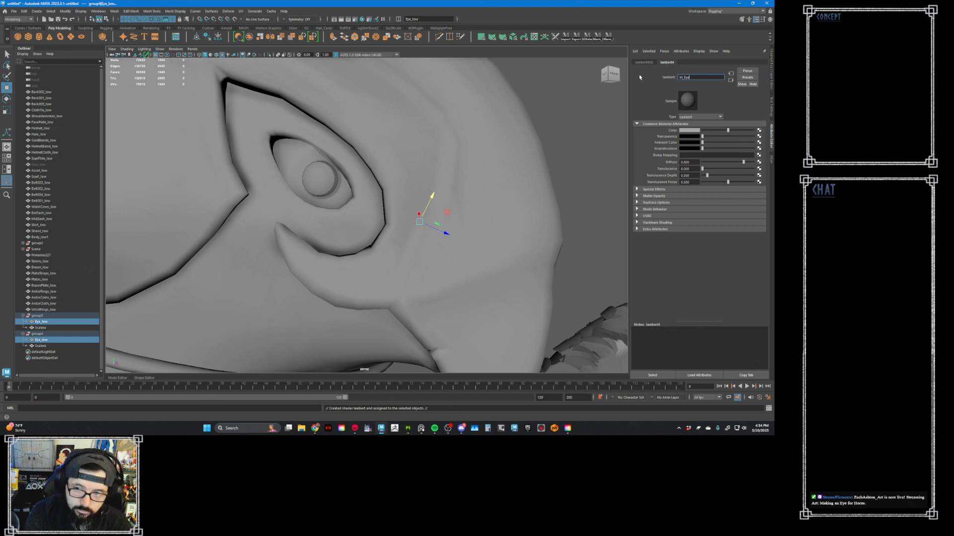
key("Return")
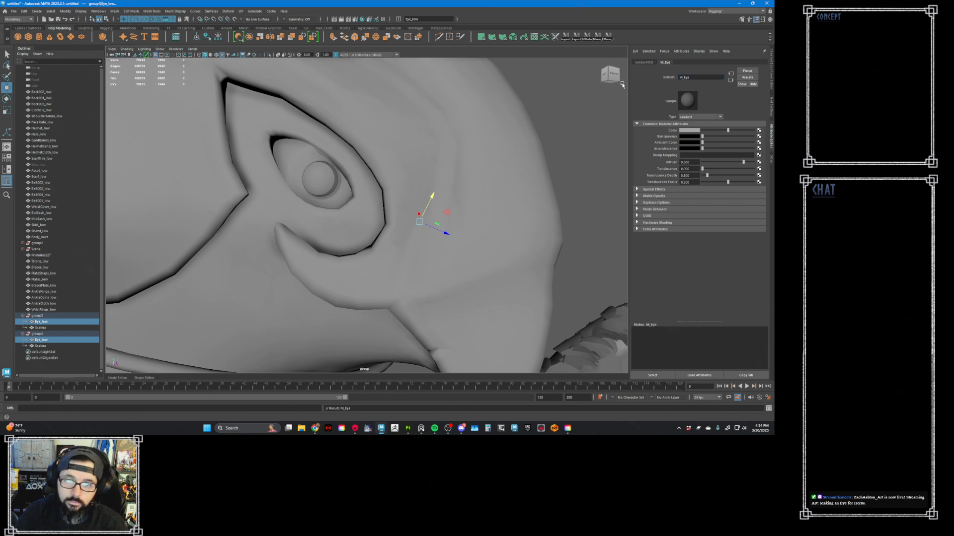
- Connect a file texture to M_Eye's color and load Baked_M_Eye_vertexcolor.psd from the Marmoset Maps folder
left_click(759, 130)
left_click(308, 195)
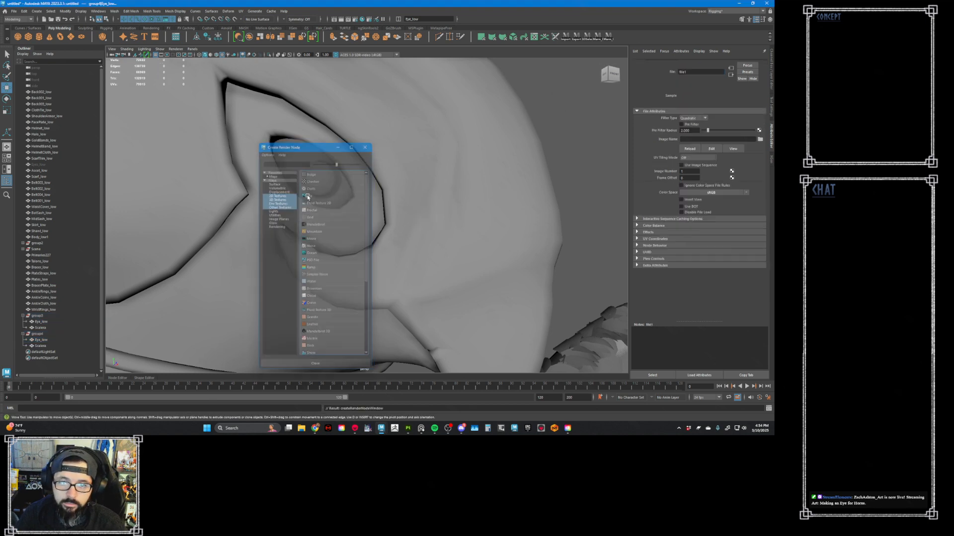
left_click(760, 145)
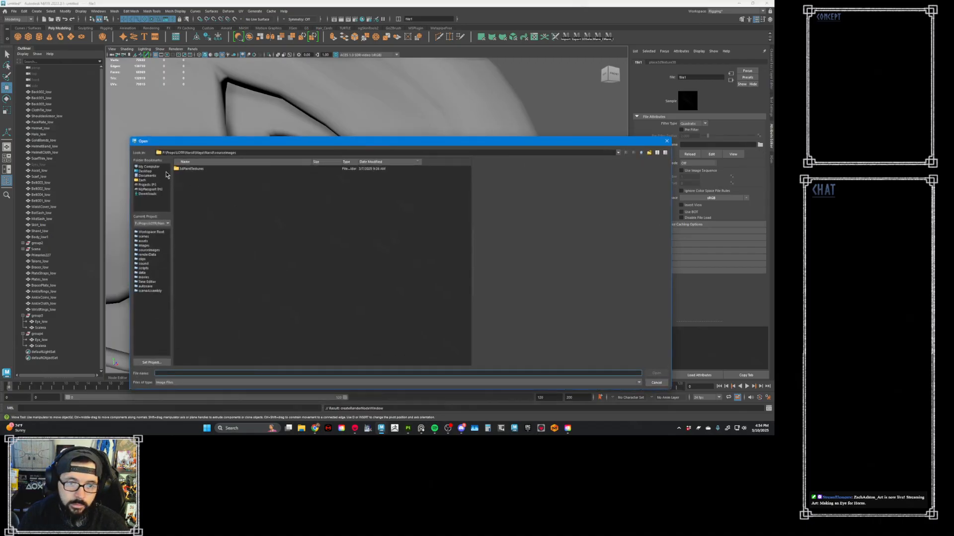
left_click(148, 185)
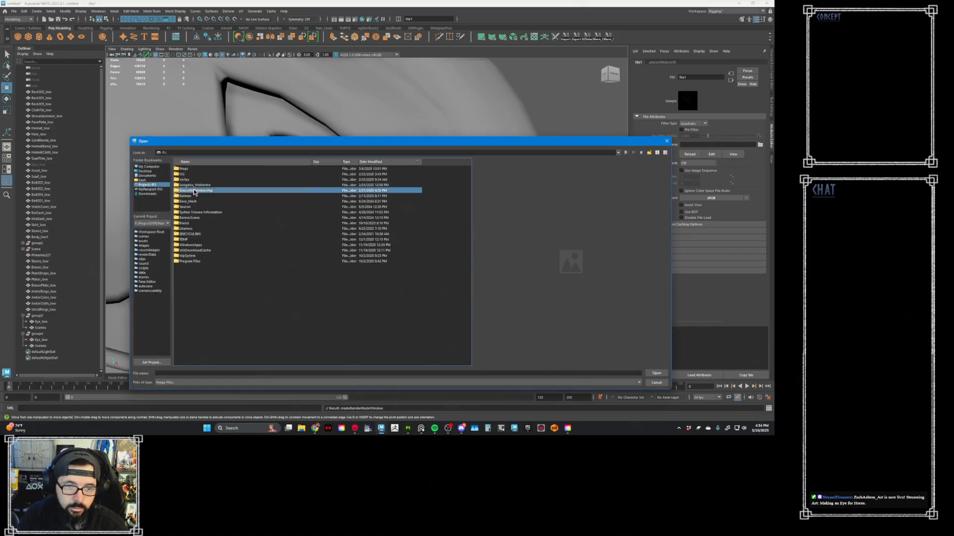
double_click(195, 190)
double_click(206, 171)
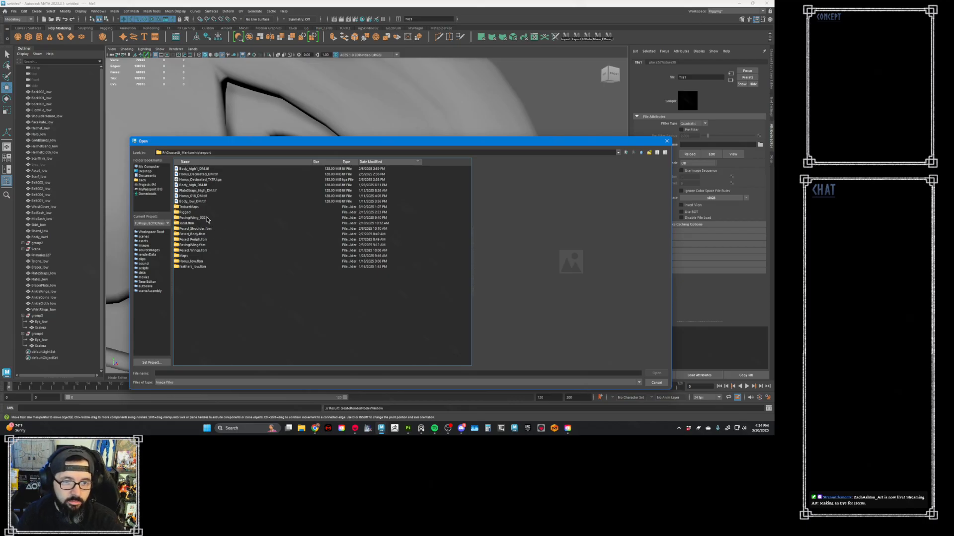
left_click(626, 152)
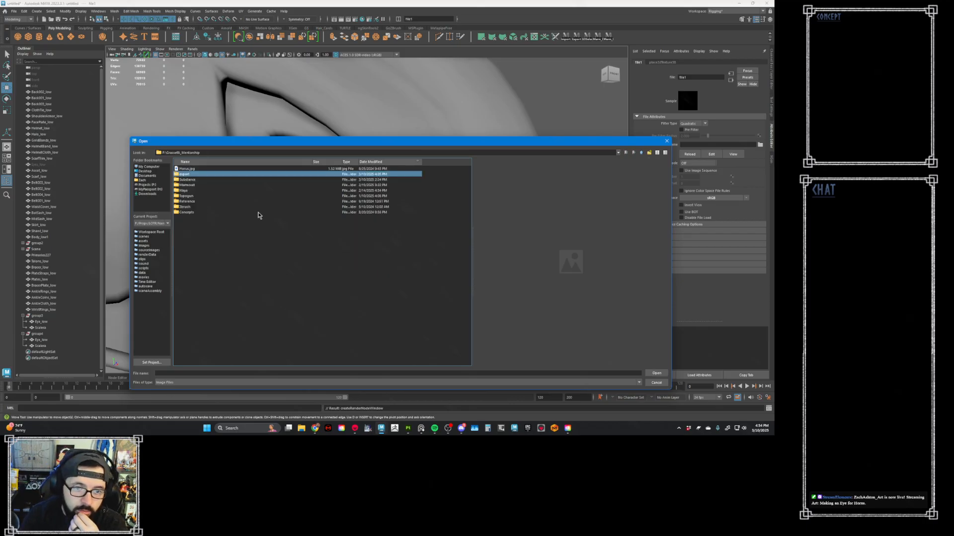
double_click(189, 185)
double_click(191, 181)
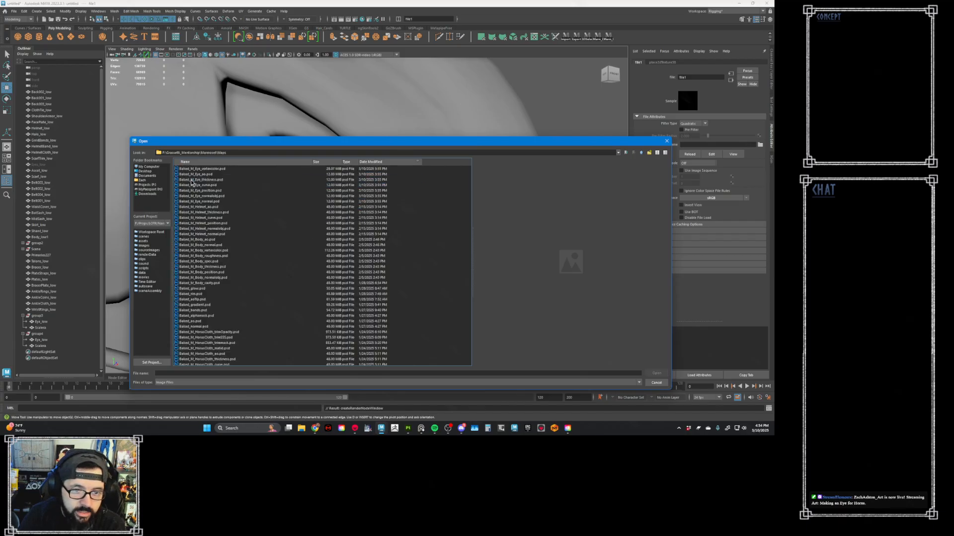
double_click(213, 169)
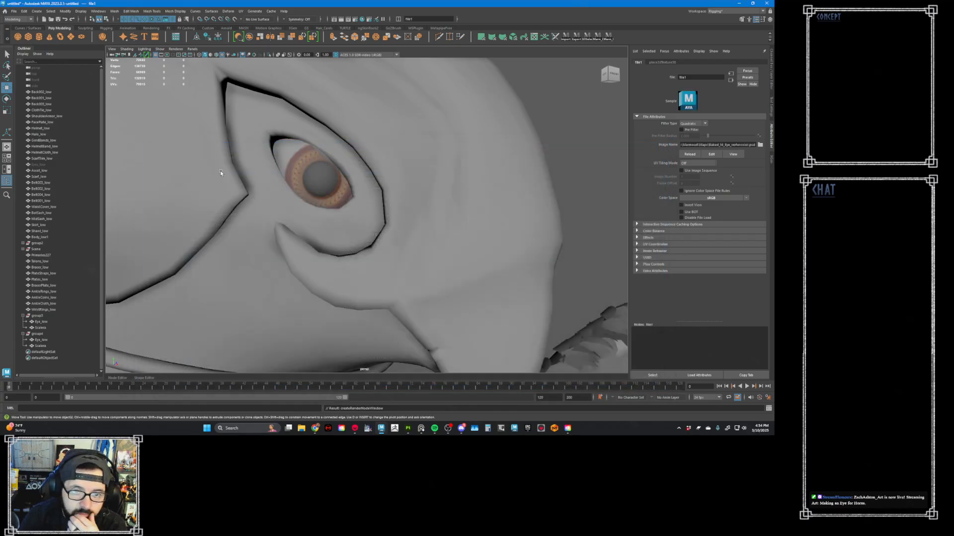
- Scale group3 up uniformly and move the enlarged eye into its socket
left_click(40, 334)
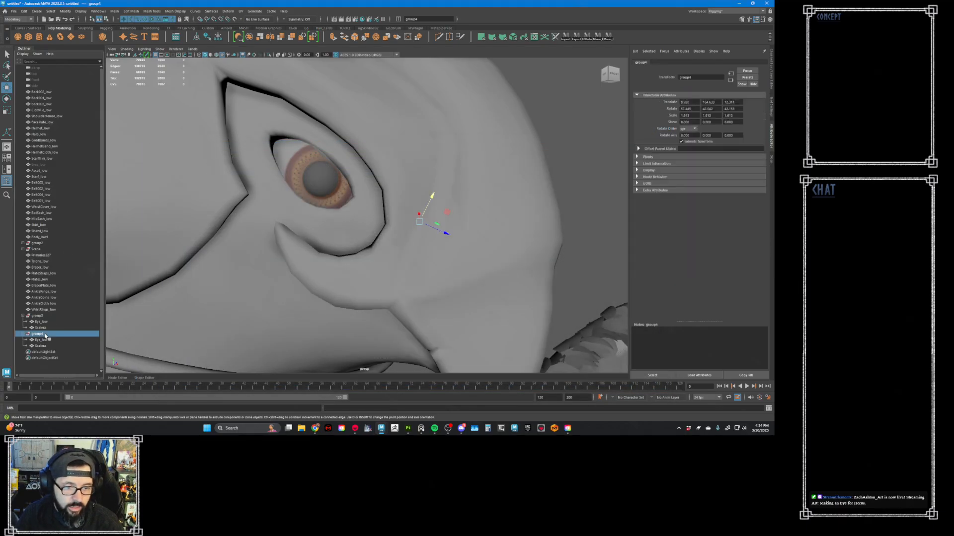
left_click(38, 316)
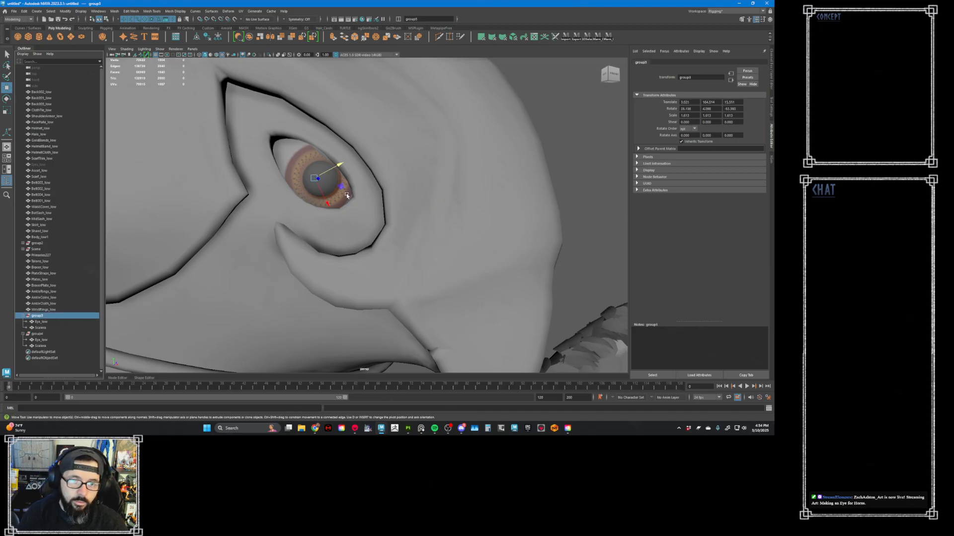
key("r")
left_click_drag(317, 182, 330, 288)
key("w")
left_click_drag(235, 274, 293, 232)
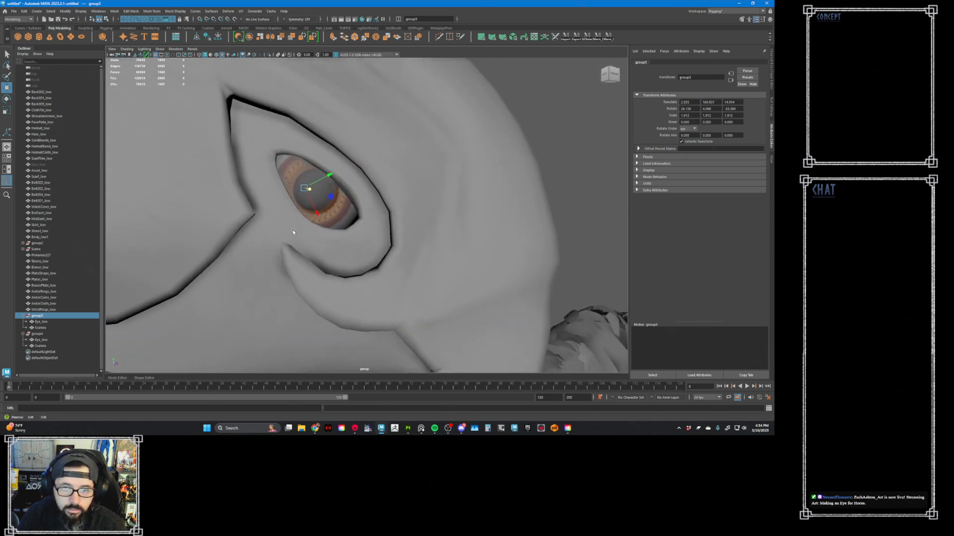
- Fine-tune group3's position so the iris and sclera fill the helmet's eye opening, checking the fit from several angles
middle_click_drag(293, 232, 292, 241, "alt")
left_click_drag(328, 205, 332, 209)
left_click_drag(327, 210, 370, 257, "alt")
left_click_drag(374, 291, 368, 264)
left_click_drag(344, 181, 345, 203, "alt")
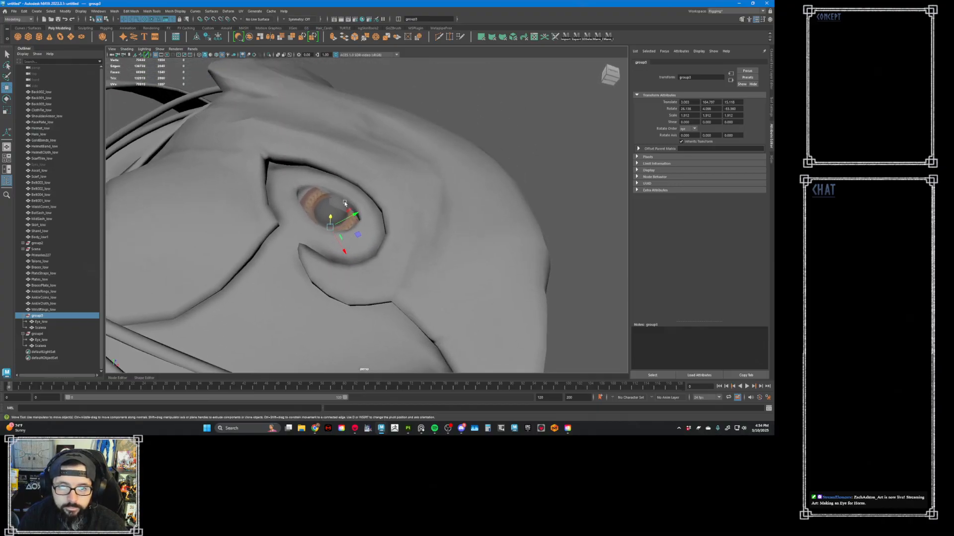
right_click_drag(345, 203, 408, 259, "alt")
left_click_drag(313, 249, 306, 240, "alt")
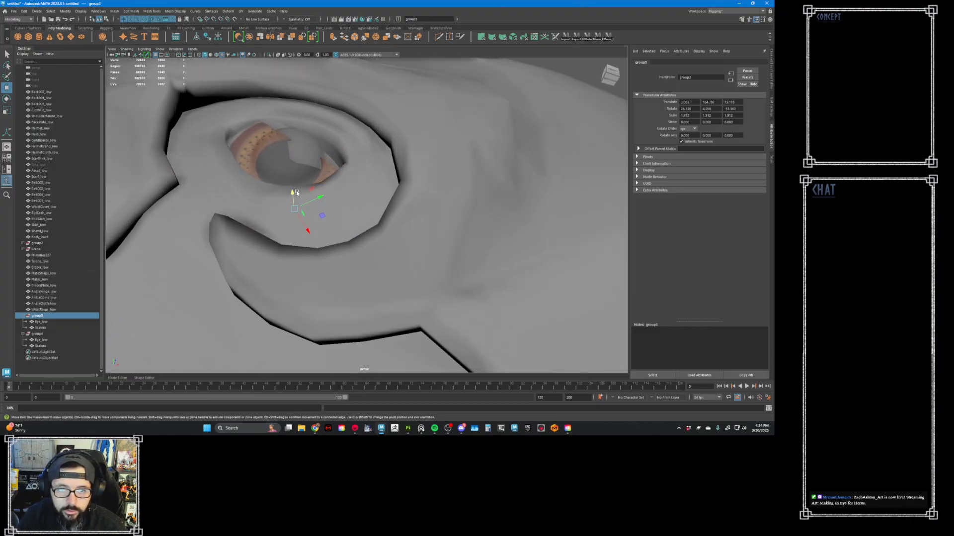
left_click_drag(295, 192, 371, 228)
left_click(397, 244)
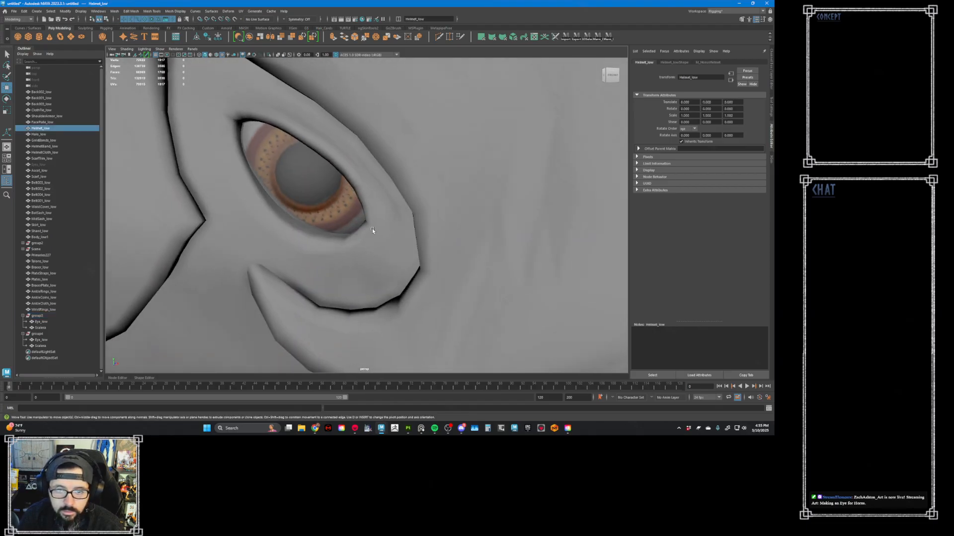
right_click_drag(371, 229, 275, 180, "alt")
right_click_drag(397, 209, 358, 190, "alt")
left_click_drag(358, 190, 334, 194, "alt")
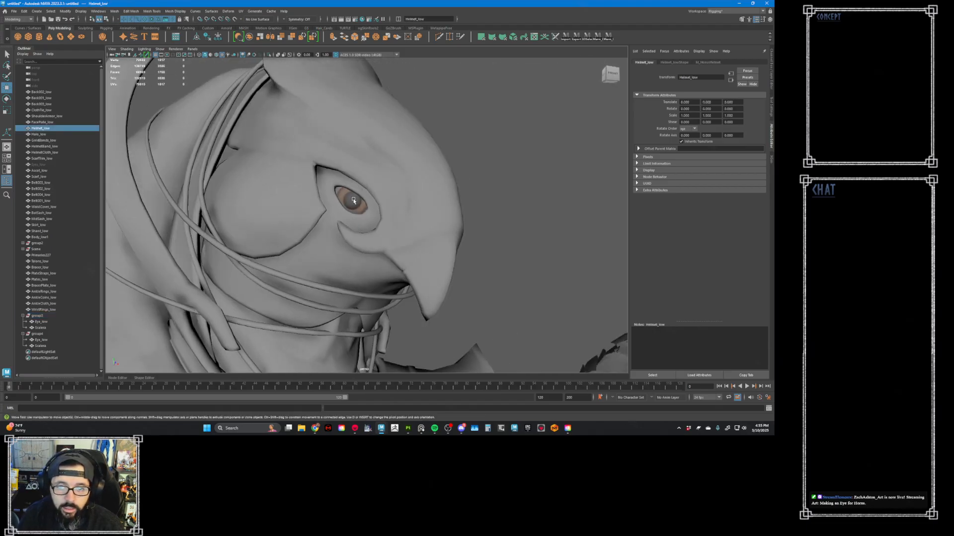
left_click(334, 193)
- Copy group3's scale value and apply it to group4 on all three axes so both eyes match
left_click(60, 316)
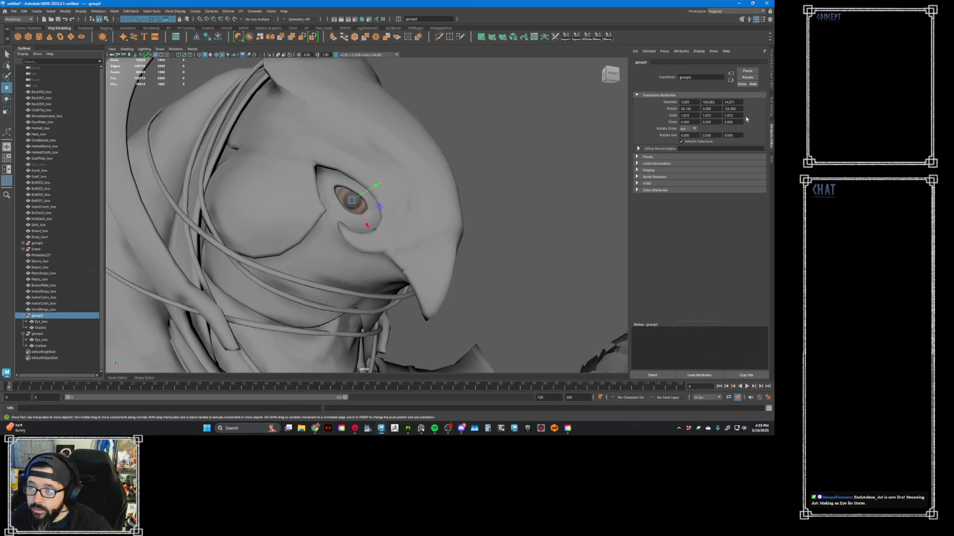
double_click(729, 115)
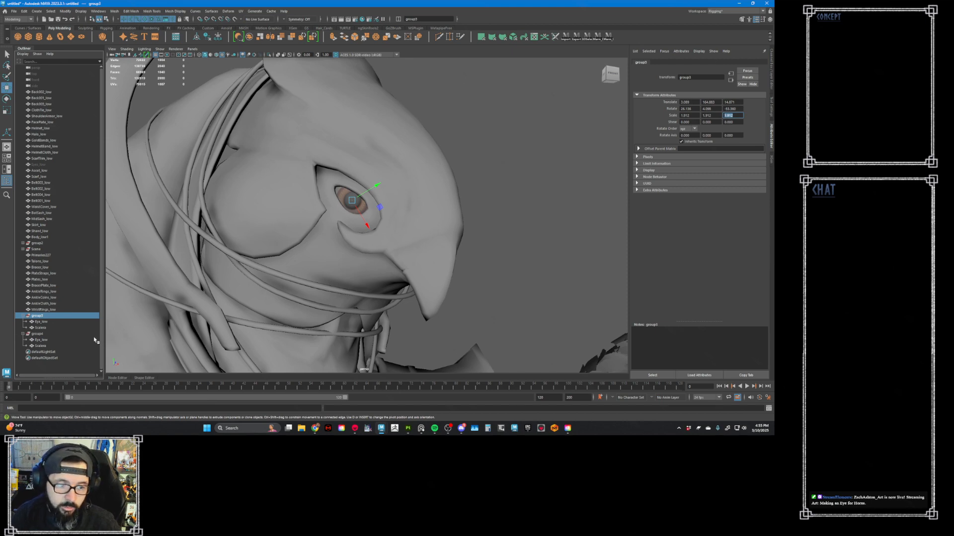
left_click(51, 335)
left_click_drag(503, 147, 418, 155, "alt")
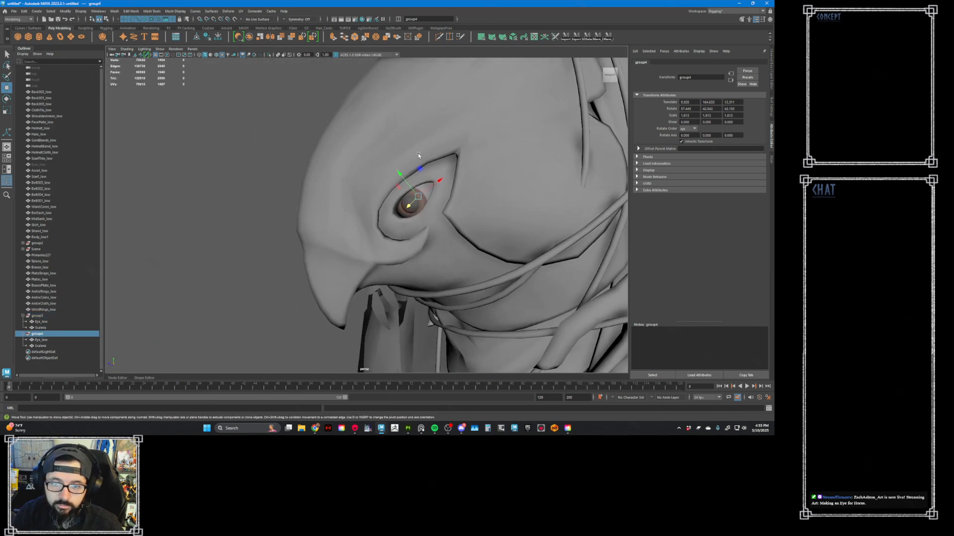
left_click(770, 77)
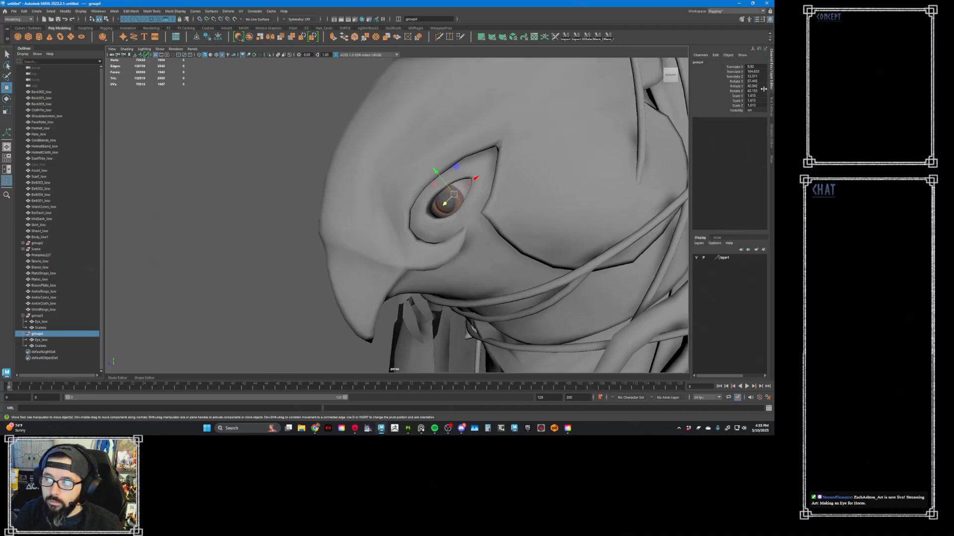
left_click_drag(752, 95, 761, 107)
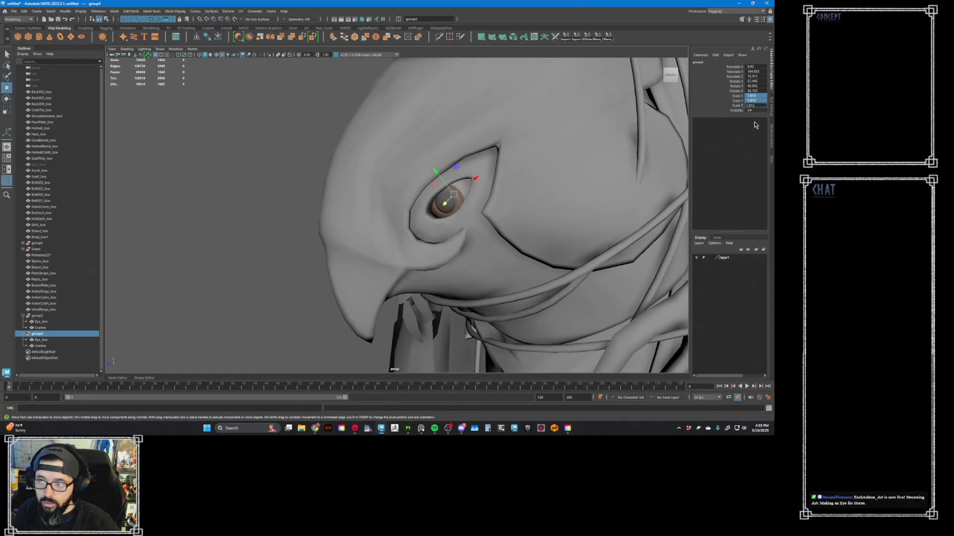
key("Return")
- Move group4 so its enlarged eye fits into the helmet's eye opening
left_click_drag(517, 188, 515, 181, "alt")
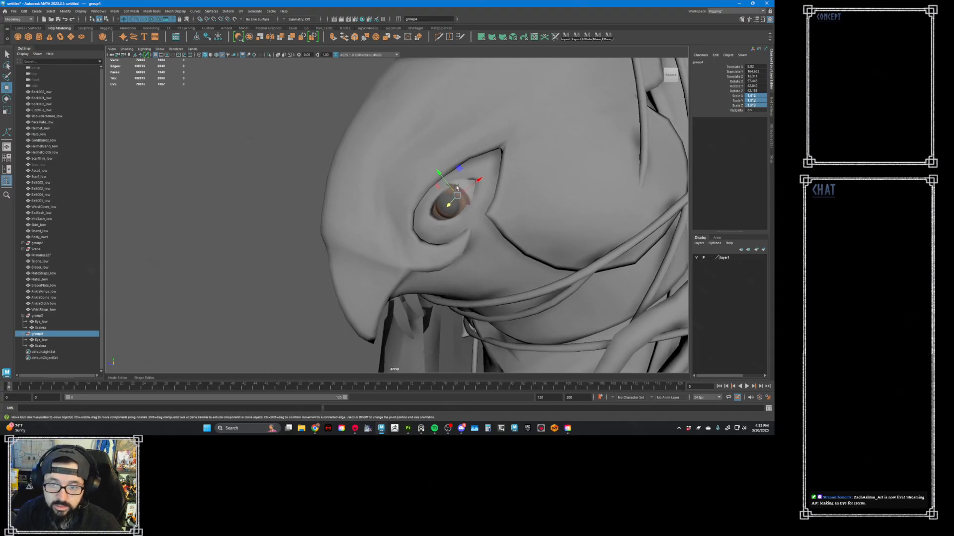
right_click_drag(456, 187, 481, 204, "alt")
left_click_drag(464, 199, 394, 222)
- Adjust group3's rotation and position so the eye sits properly in its socket
left_click(47, 316)
key("e")
key("w")
left_click_drag(393, 222, 451, 212, "alt")
left_click_drag(338, 206, 415, 179)
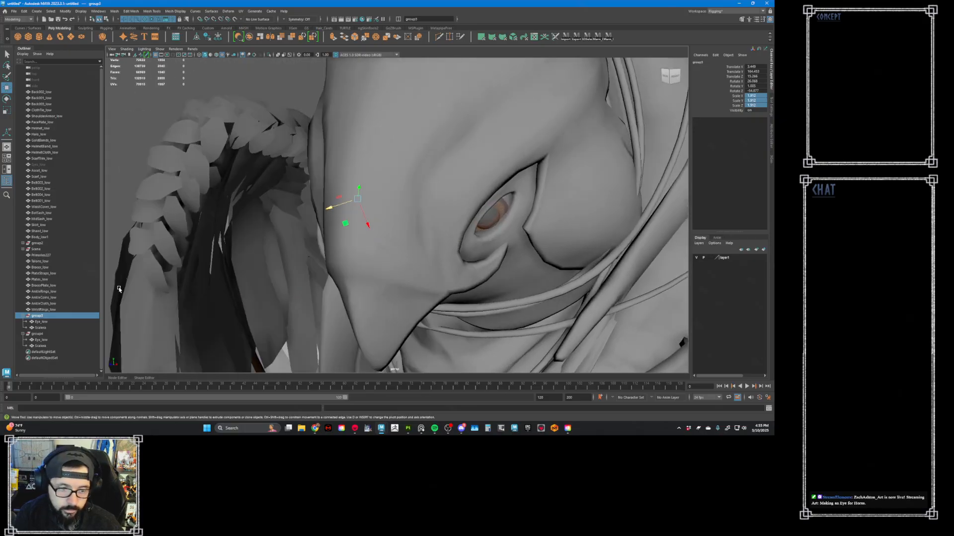
- Fine-tune group4's position in its socket, undo the last adjustment, and check both eyes from the front
left_click(38, 334)
left_click_drag(190, 296, 485, 225, "alt")
left_click_drag(483, 226, 522, 180)
key("ctrl+z")
right_click_drag(522, 181, 322, 160, "alt")
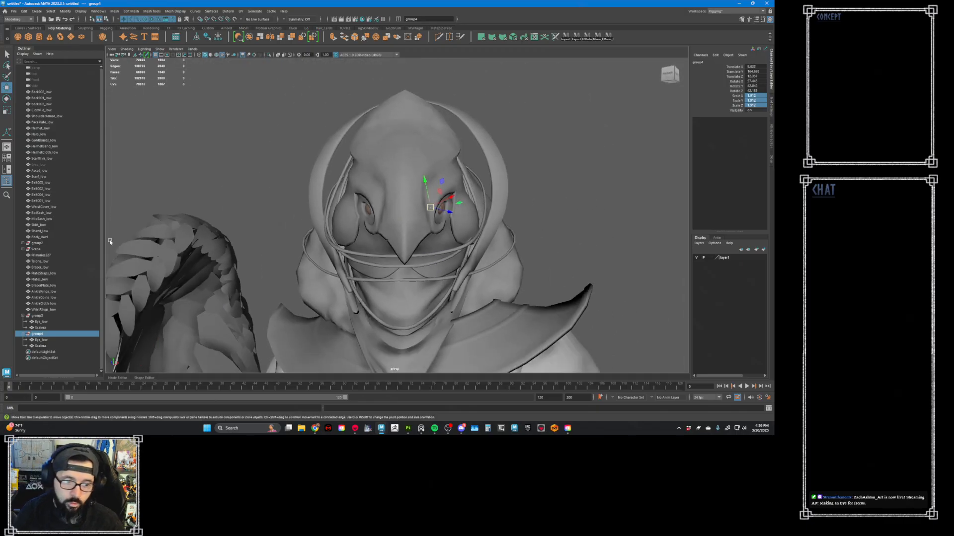
- Combine the two Eye_low meshes into one object and the two sclera meshes into another
left_click(42, 340)
left_click(42, 322, "ctrl")
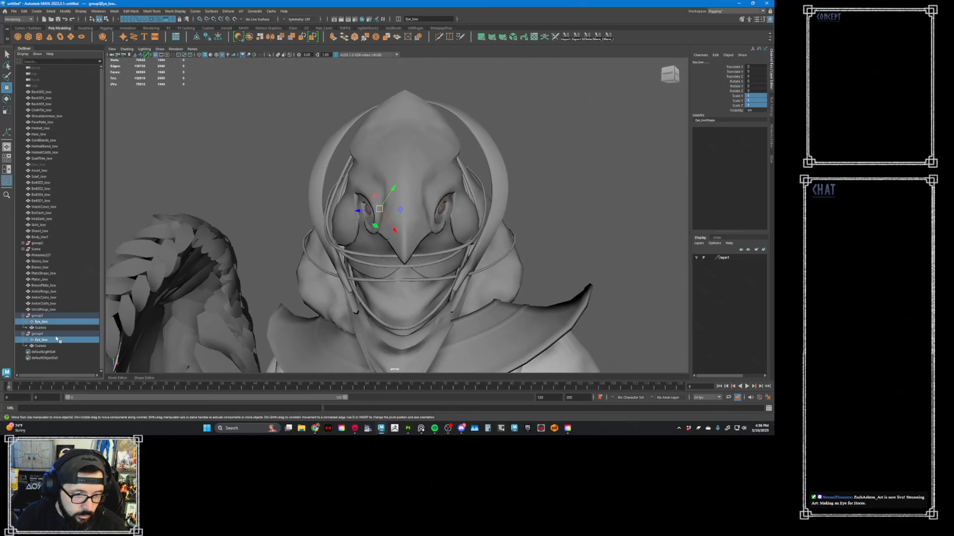
left_click(255, 40)
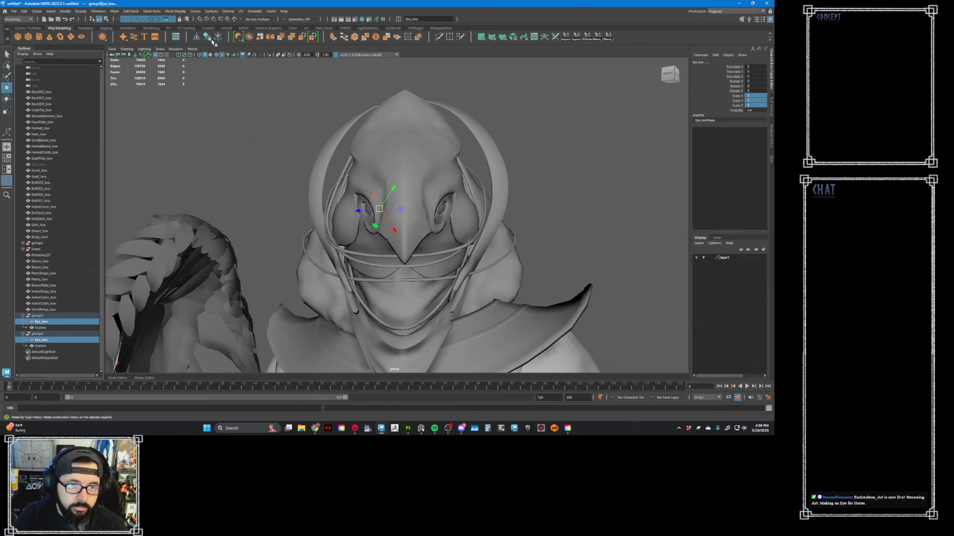
left_click(40, 334)
left_click(39, 322, "ctrl")
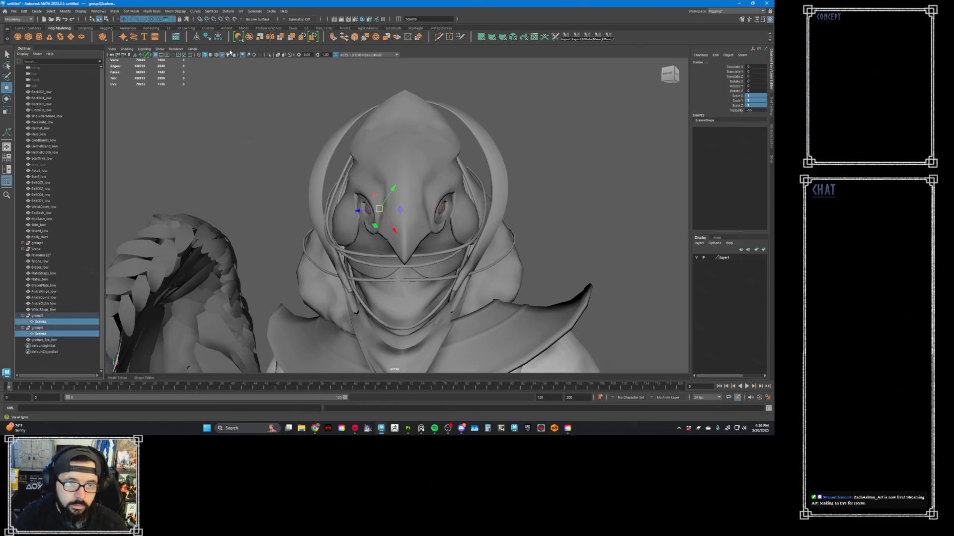
left_click(249, 37)
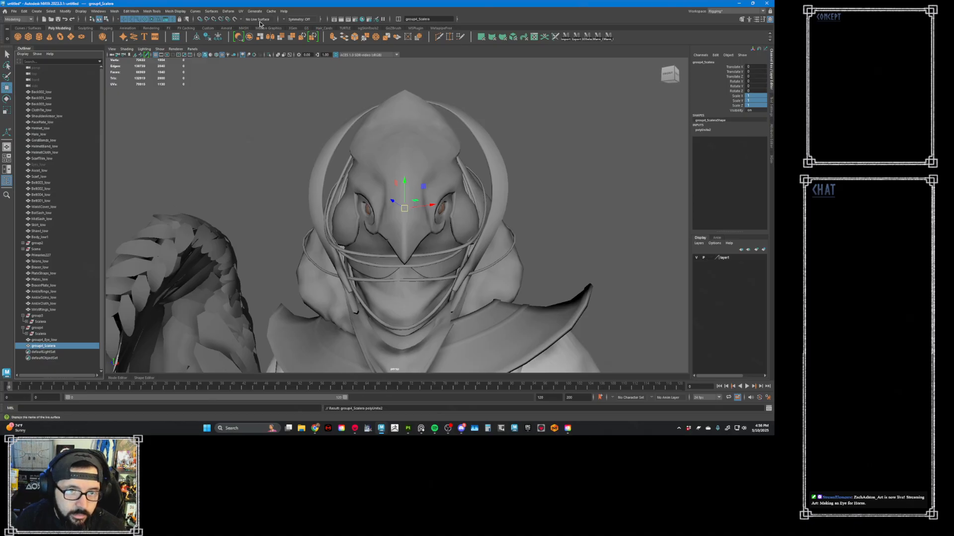
- Delete the combined sclera's construction history and remove the leftover group4
key("alt+shift+d")
left_click(45, 317)
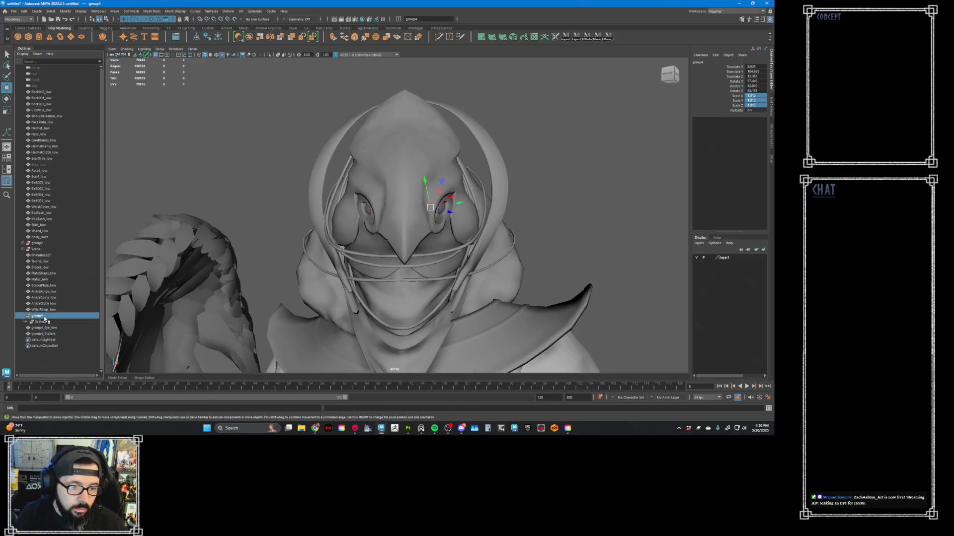
key("Delete")
- Rename the combined sclera mesh by removing its group4_ prefix
left_click(43, 323)
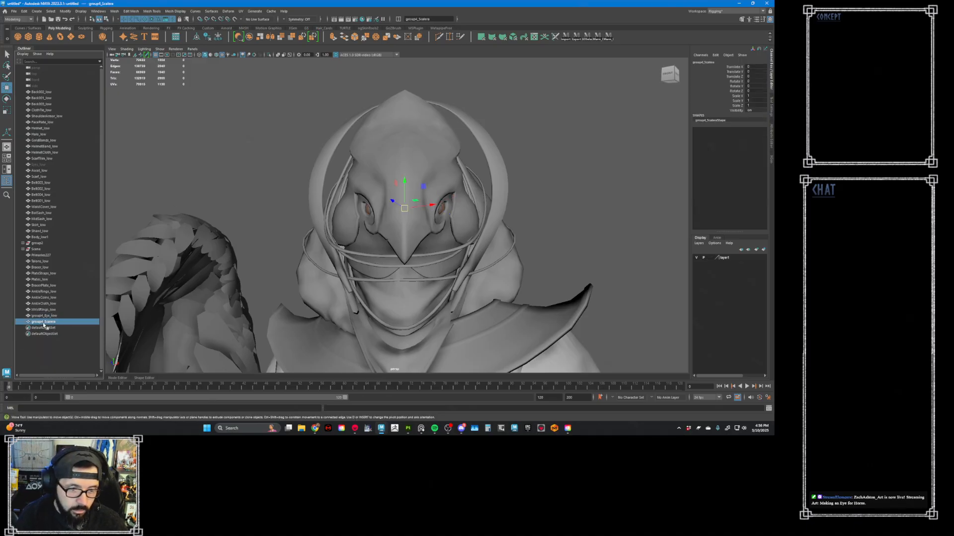
double_click(44, 323)
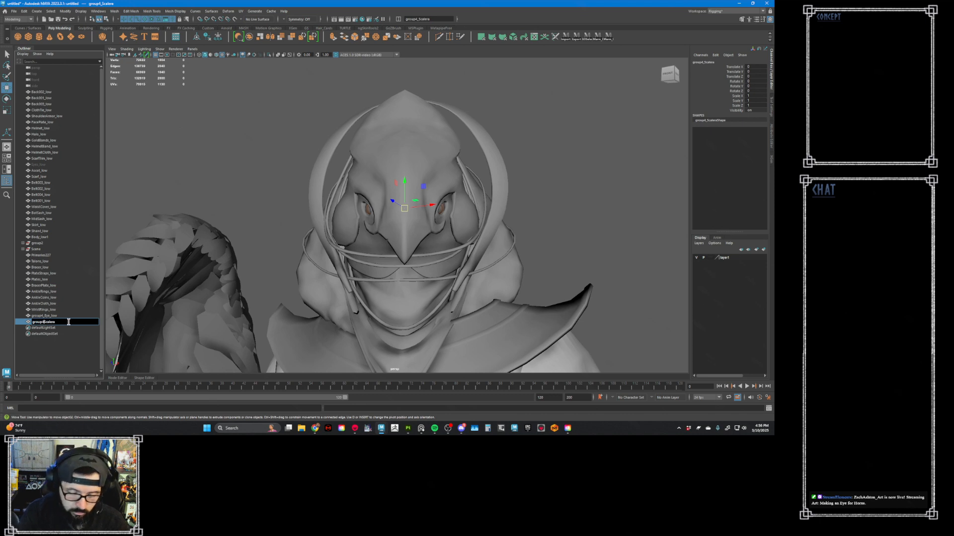
key("BackSpace")
key("BackSpace")
key("BackSpace")
key("BackSpace")
key("Return")
- Rename the combined eye mesh to Eye_low
left_click(55, 316)
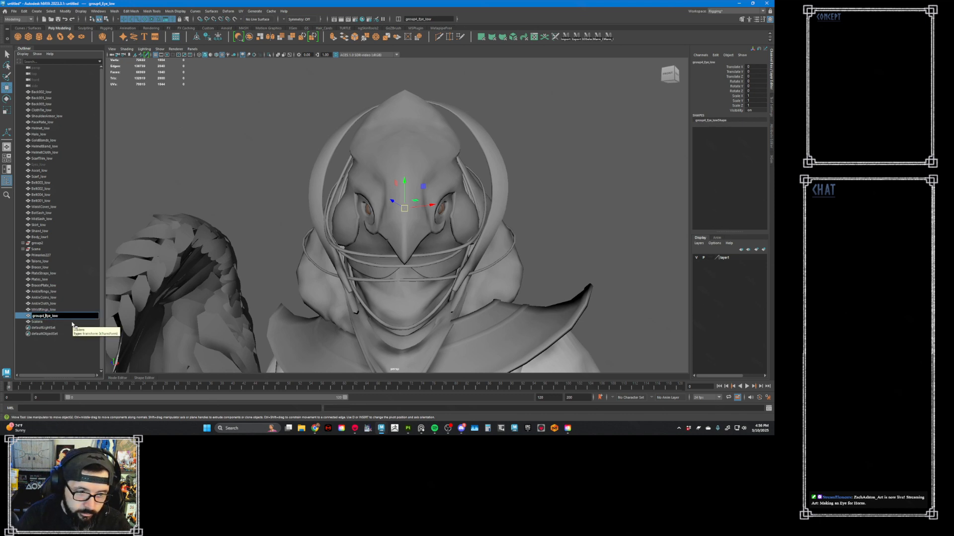
key("BackSpace")
key("BackSpace")
key("BackSpace")
key("BackSpace")
key("BackSpace")
key("BackSpace")
key("BackSpace")
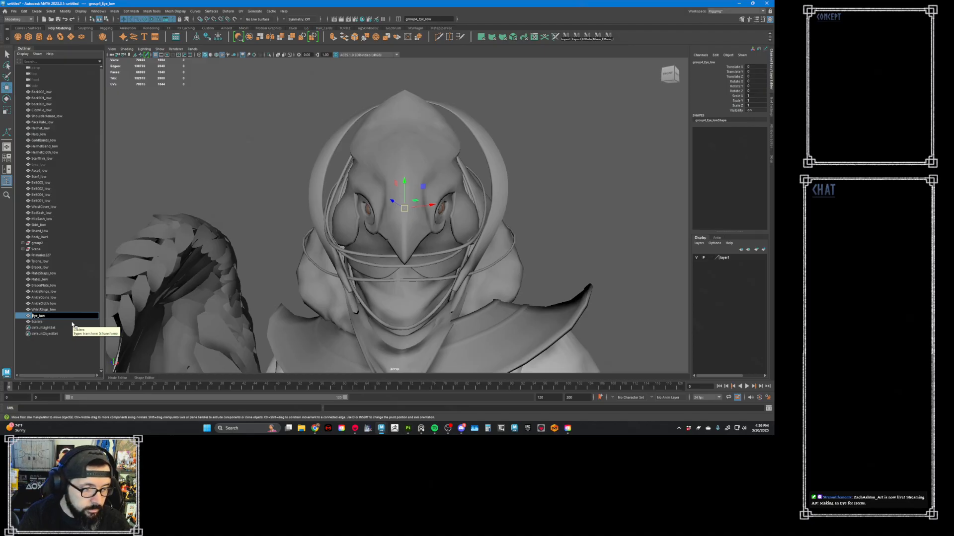
key("Return")
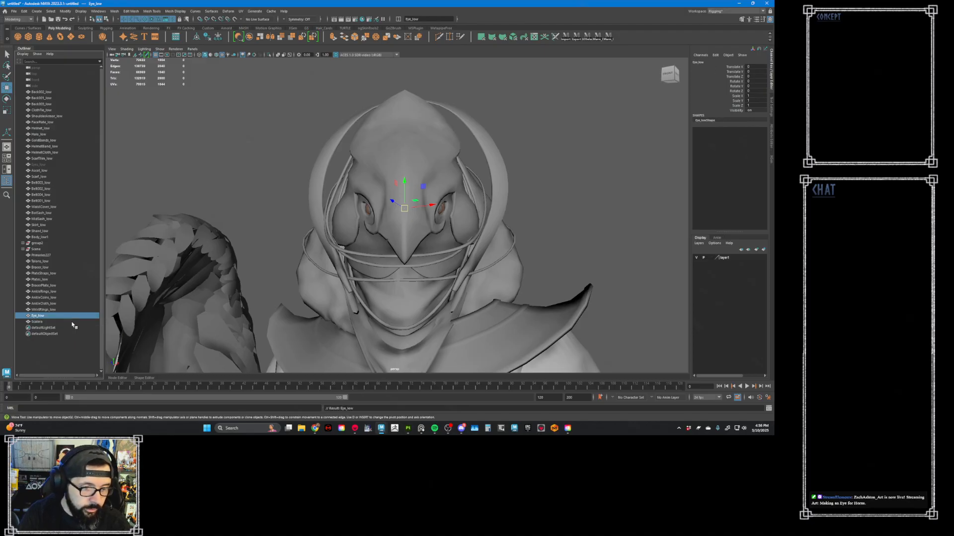
- Export only Eye_low and the sclera mesh as FBX, replacing the existing Eye_low.fbx in the export folder
left_click(244, 155)
left_click(41, 316)
left_click(42, 323, "shift")
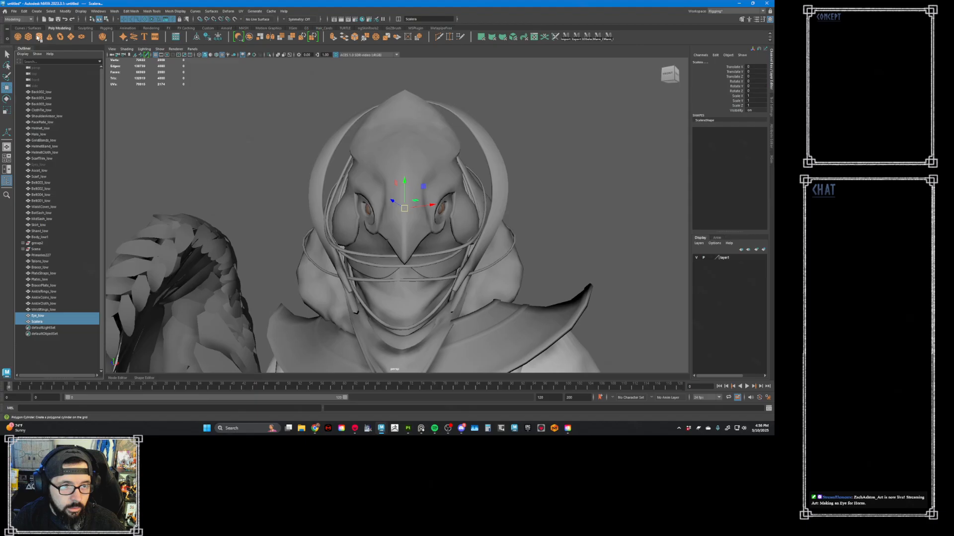
left_click(16, 13)
left_click(34, 93)
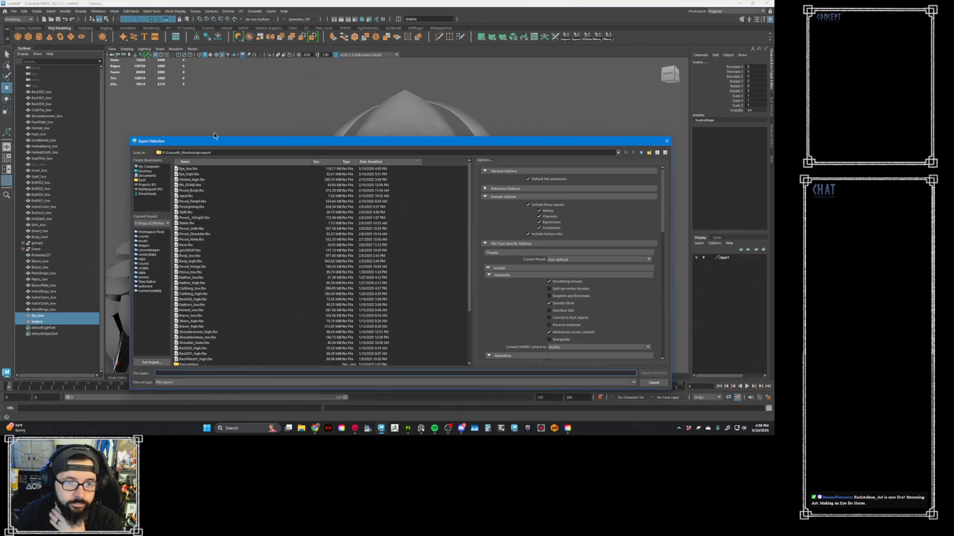
double_click(195, 170)
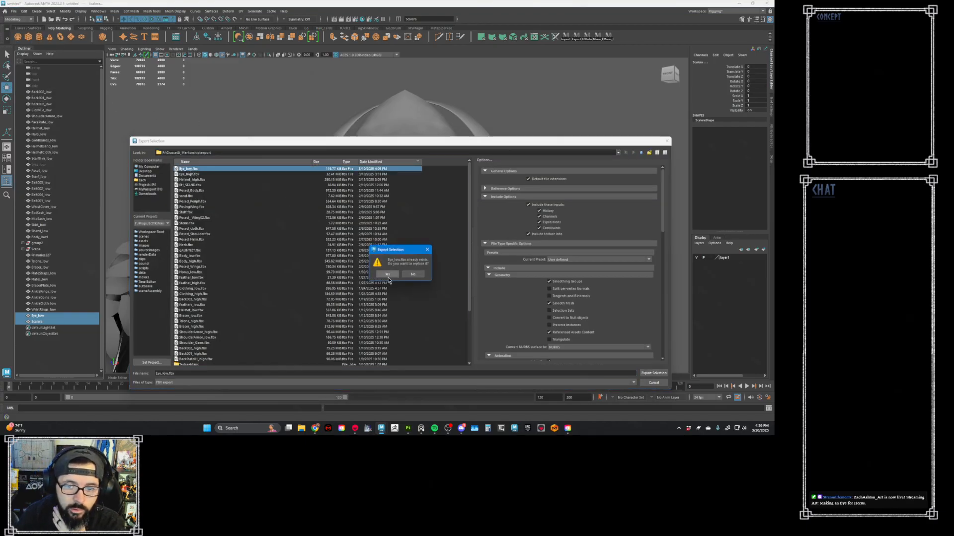
left_click(387, 275)
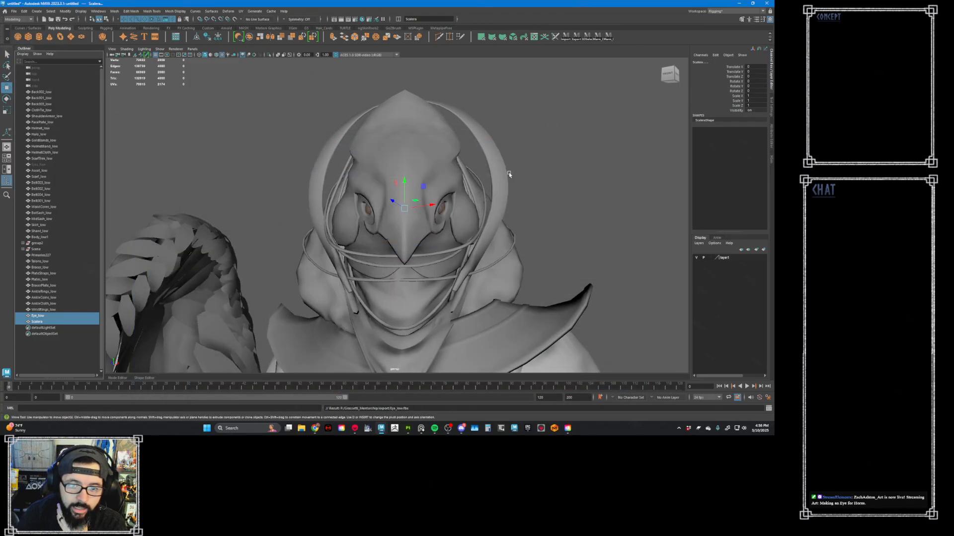
- Switch to Marmoset Toolbag and examine the updated eye in the rendered Horus head, both close up and farther away
left_click(740, 4)
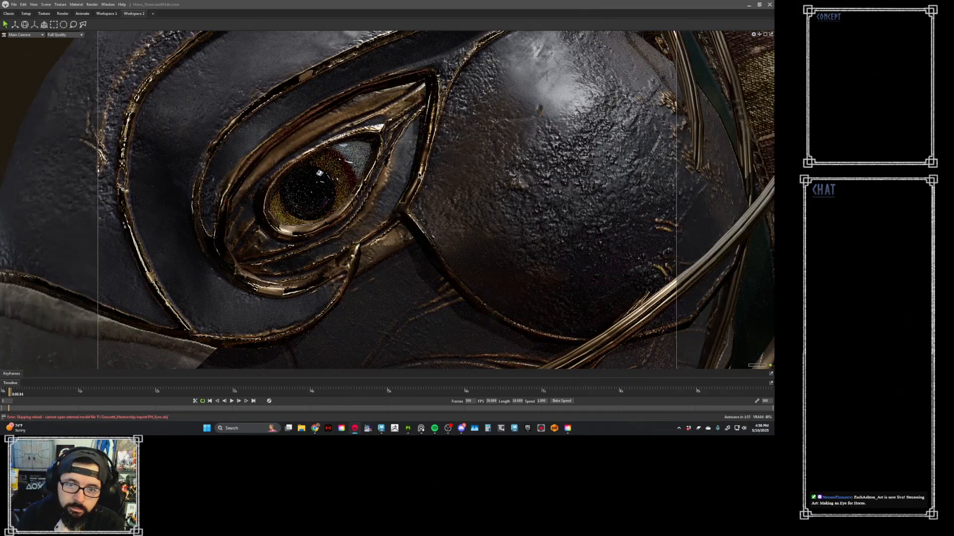
scroll(420, 177, "down", 3)
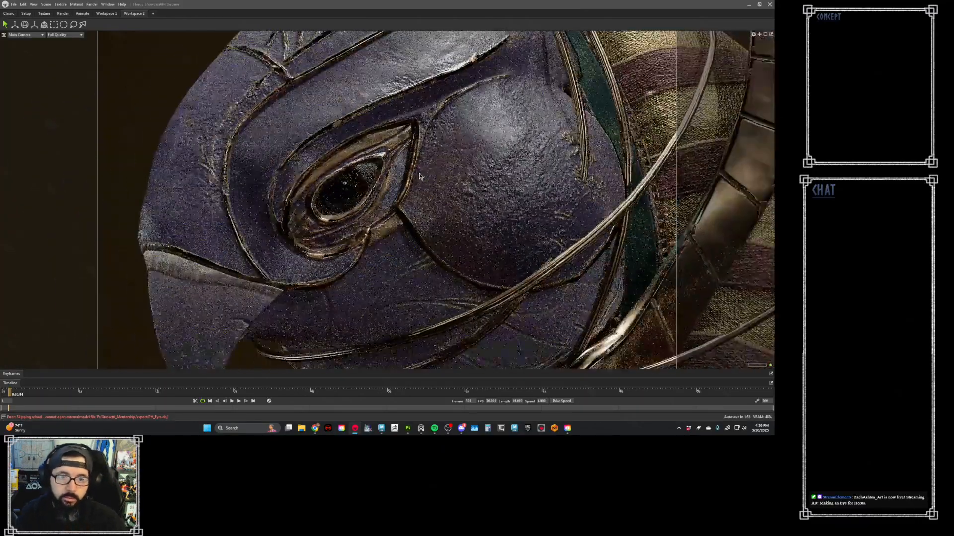
scroll(420, 176, "down", 3)
scroll(419, 176, "down", 3)
mouse_move(420, 176)
left_mouse_down("alt")
mouse_move(469, 193)
mouse_move(431, 180)
left_mouse_up("alt")
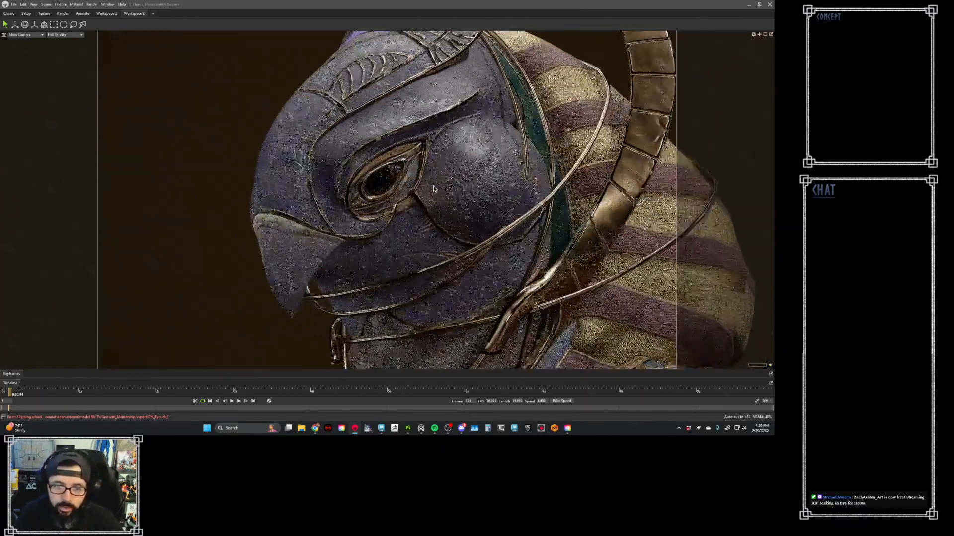
scroll(400, 157, "up", 5)
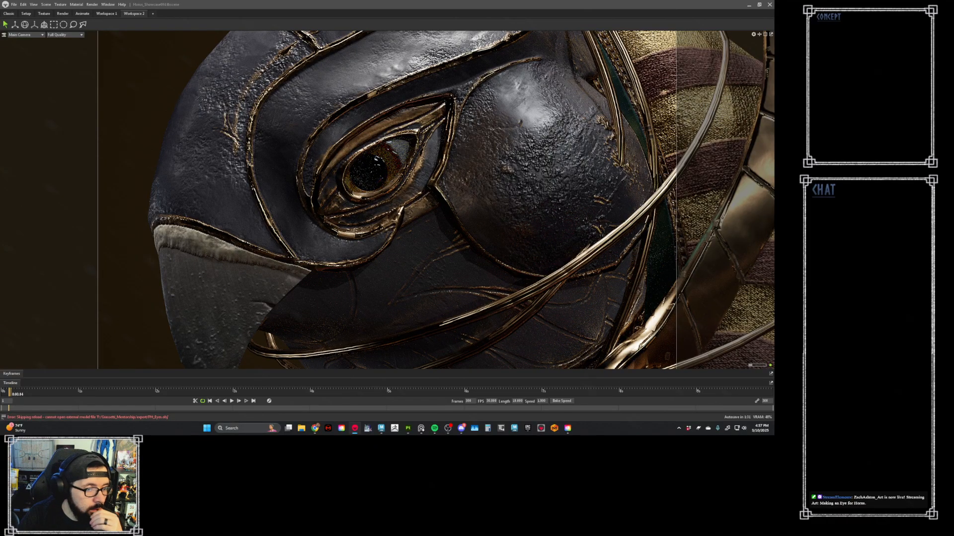
scroll(302, 204, "down", 3)
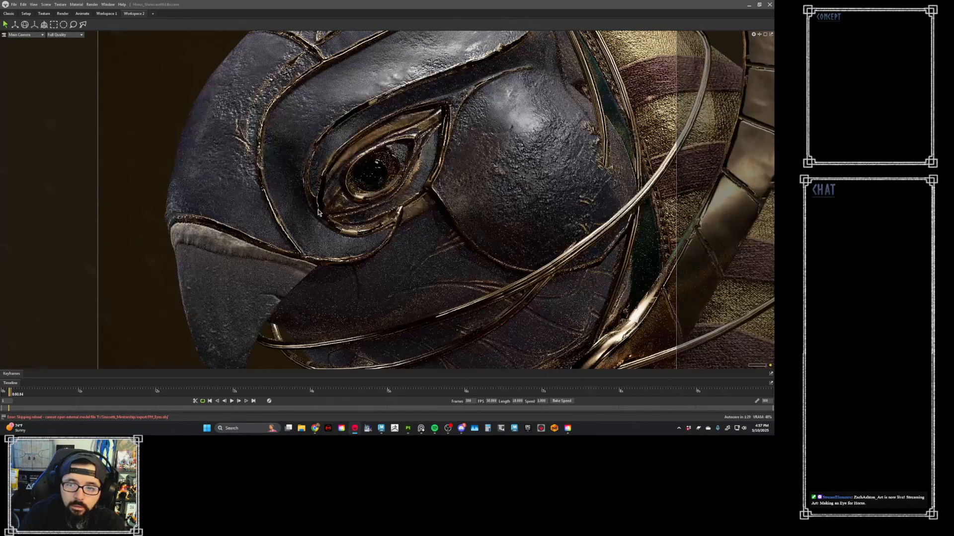
scroll(313, 208, "up", 2)
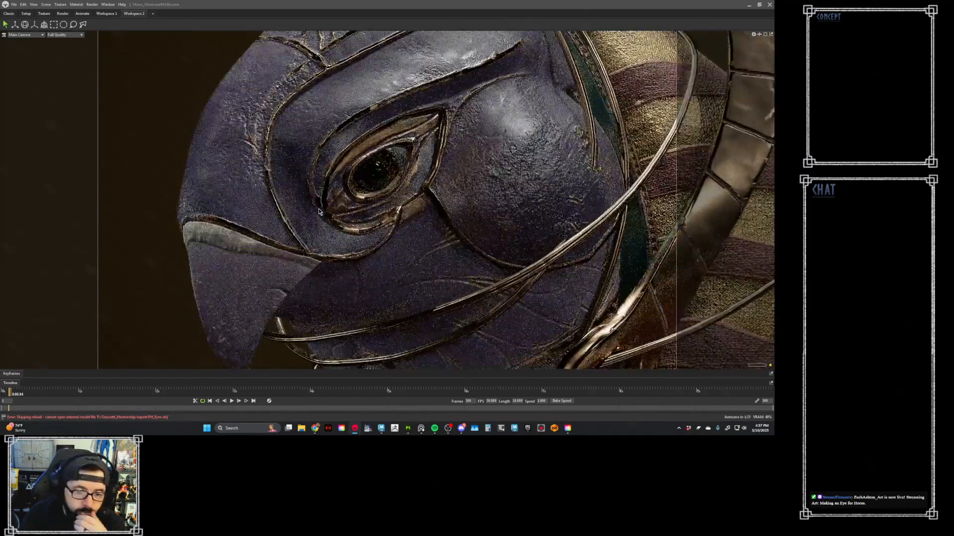
scroll(305, 204, "up", 3)
scroll(305, 204, "down", 1)
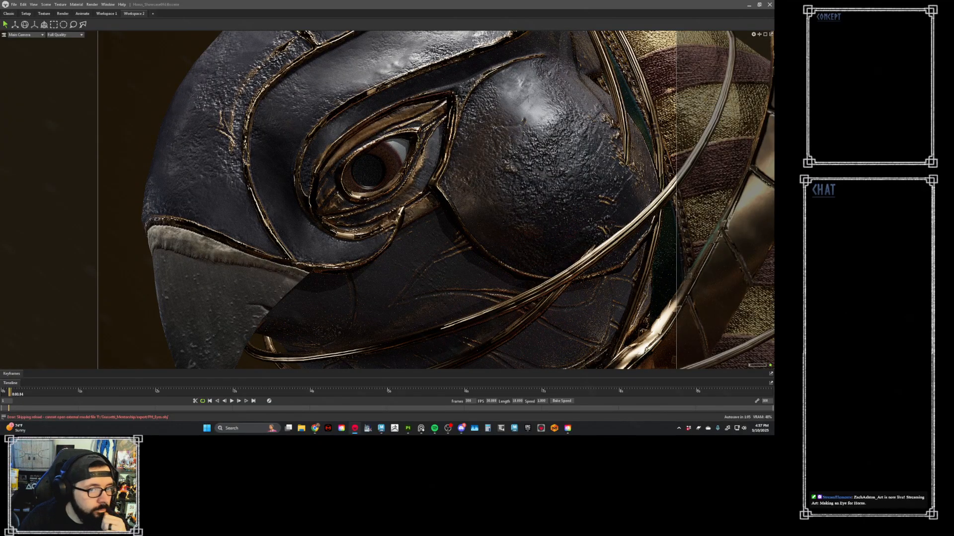
- Set the M_Eye material's Transmission to None
left_click_drag(0, 108, 146, 35)
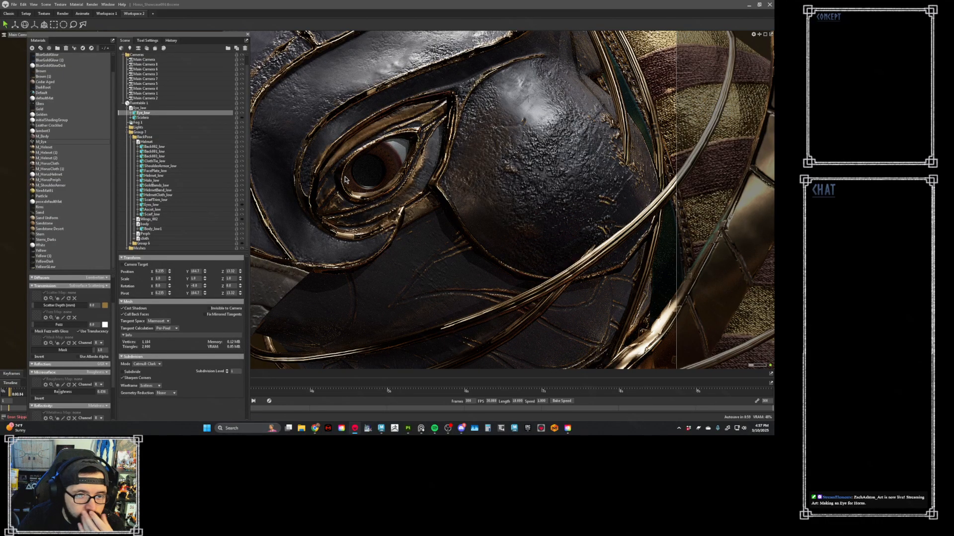
left_click(133, 316)
left_click(134, 316)
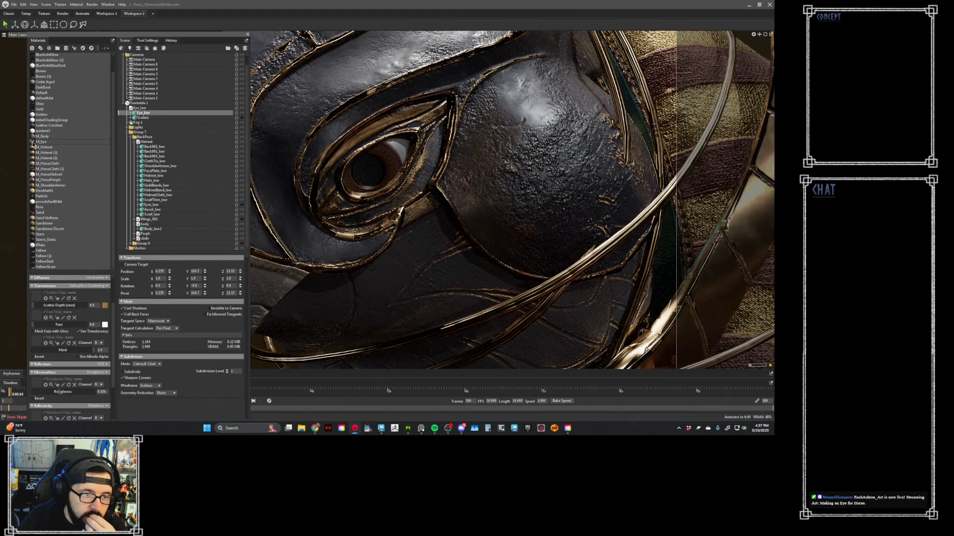
left_click(87, 286)
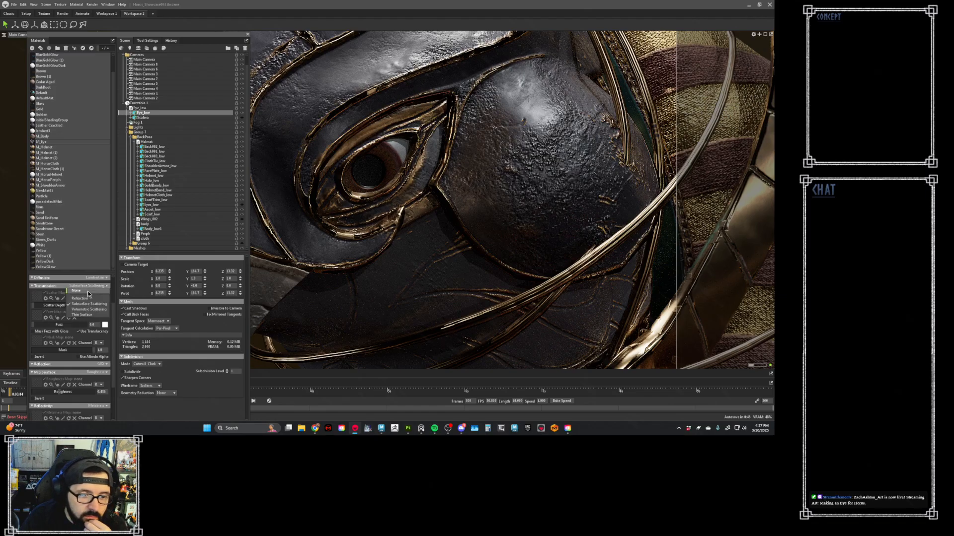
left_click(88, 291)
- Switch M_Eye's albedo mode to Albedo instead of Vertex Color
scroll(91, 311, "up", 1)
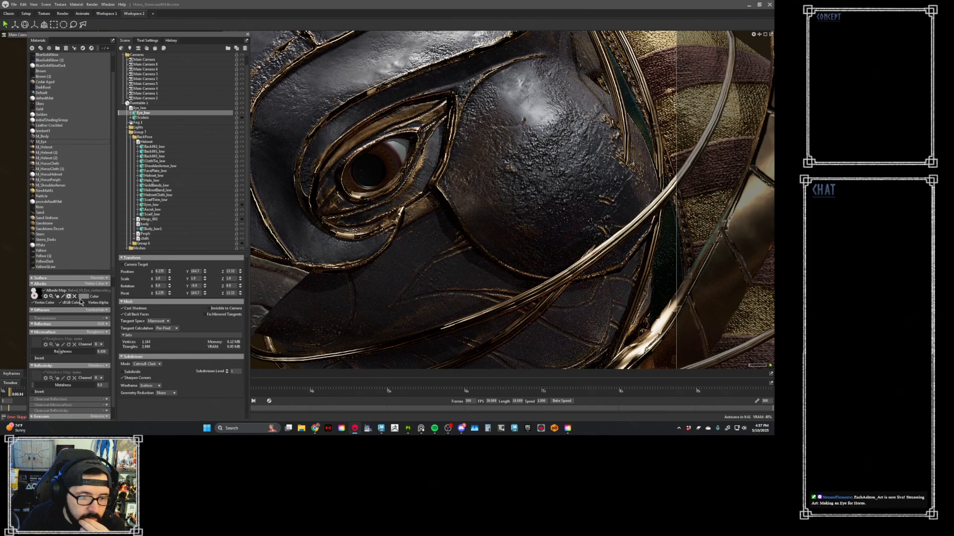
left_click(92, 297)
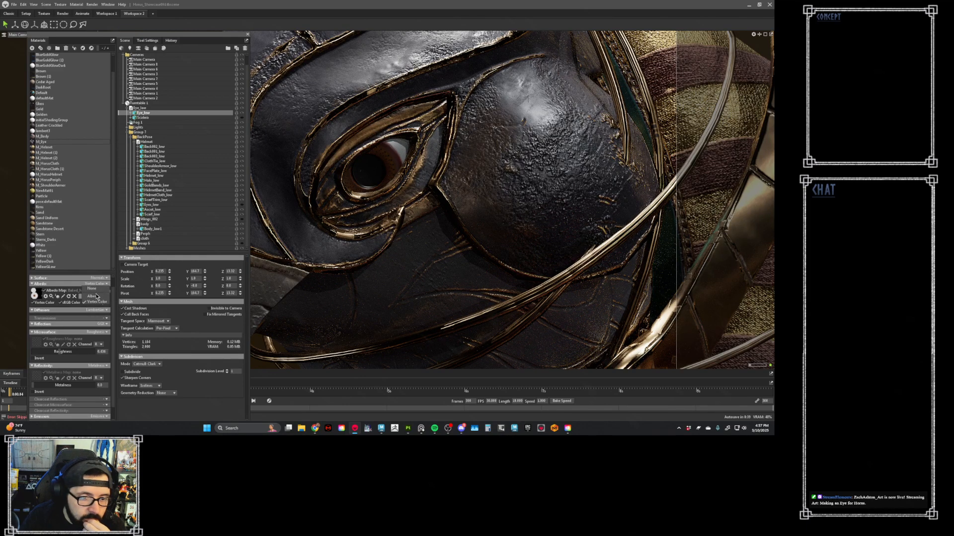
left_click(96, 297)
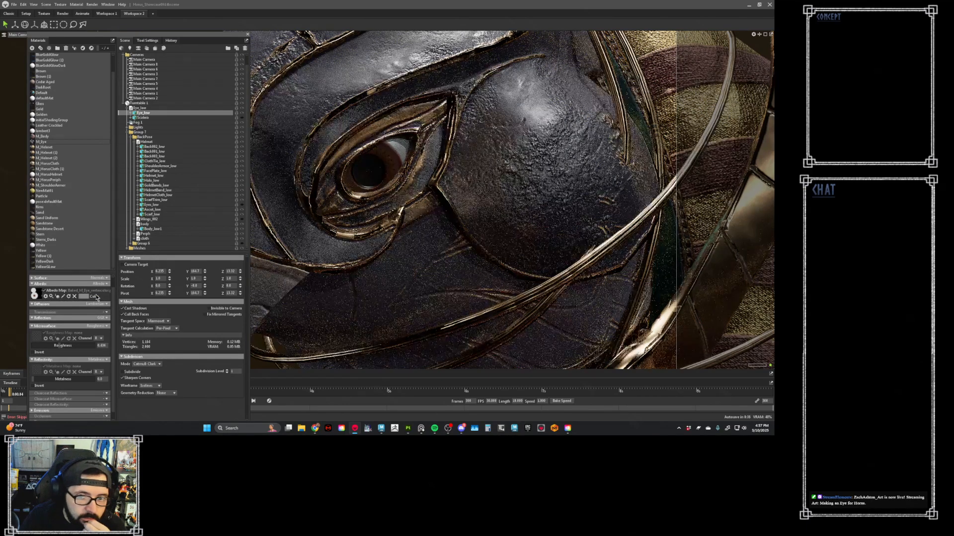
- Load the Baked_M_Eye_vertexcolor PSD from the Maps folder as M_Eye's albedo map
left_click(34, 294)
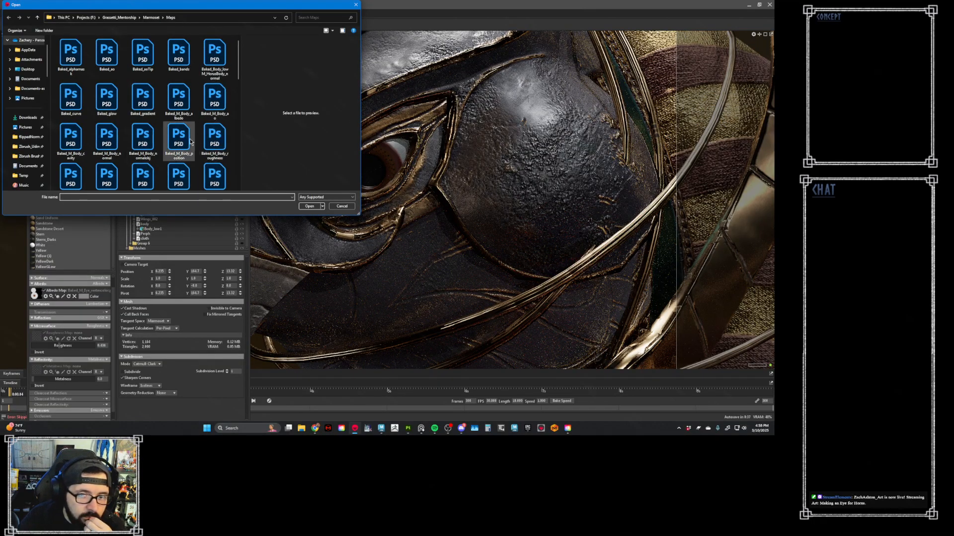
scroll(215, 144, "down", 1)
scroll(215, 139, "down", 2)
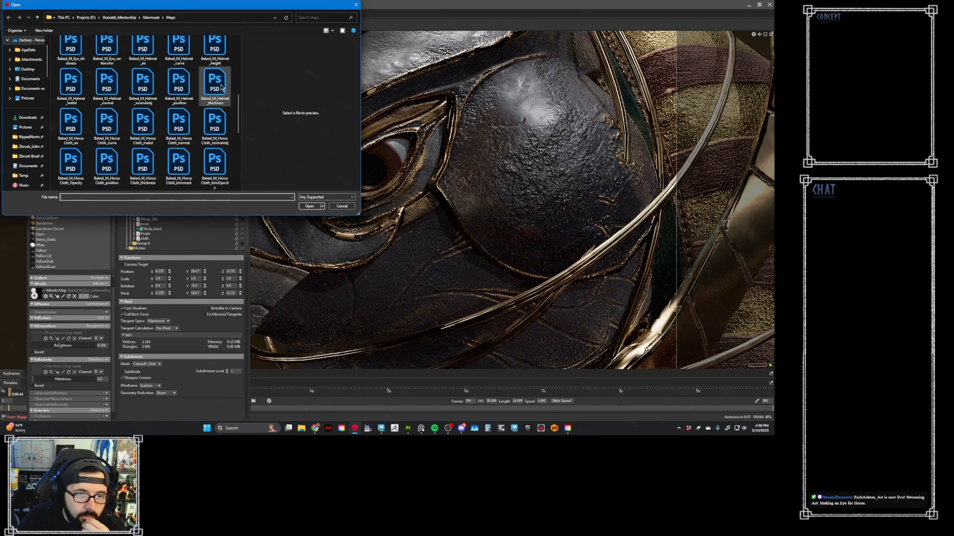
double_click(111, 51)
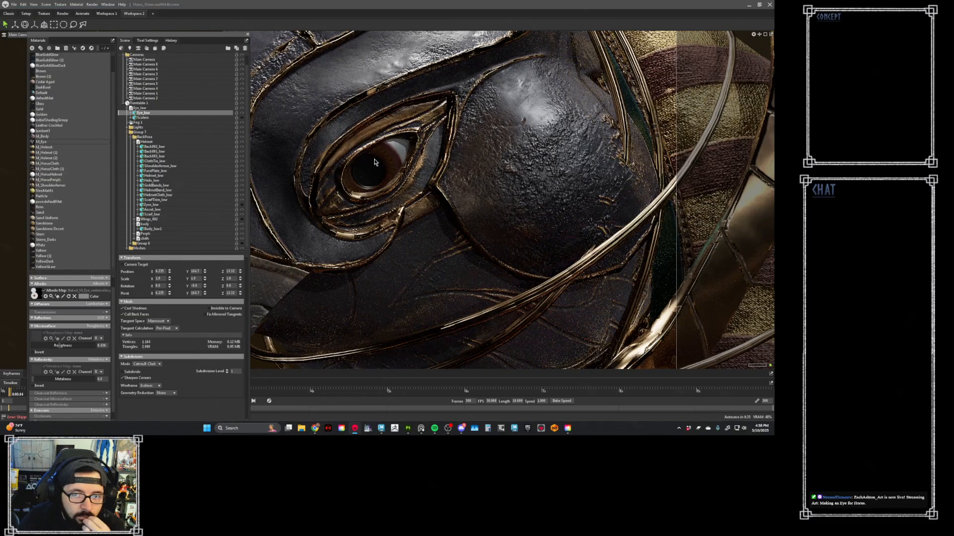
- Set M_Eye's albedo color to white
left_click(85, 297)
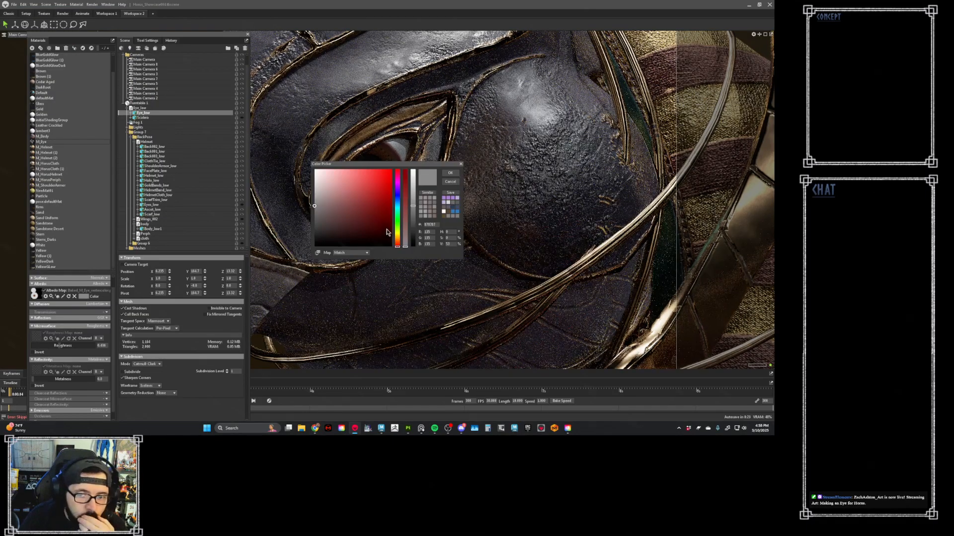
left_click_drag(414, 194, 412, 166)
left_click(456, 171)
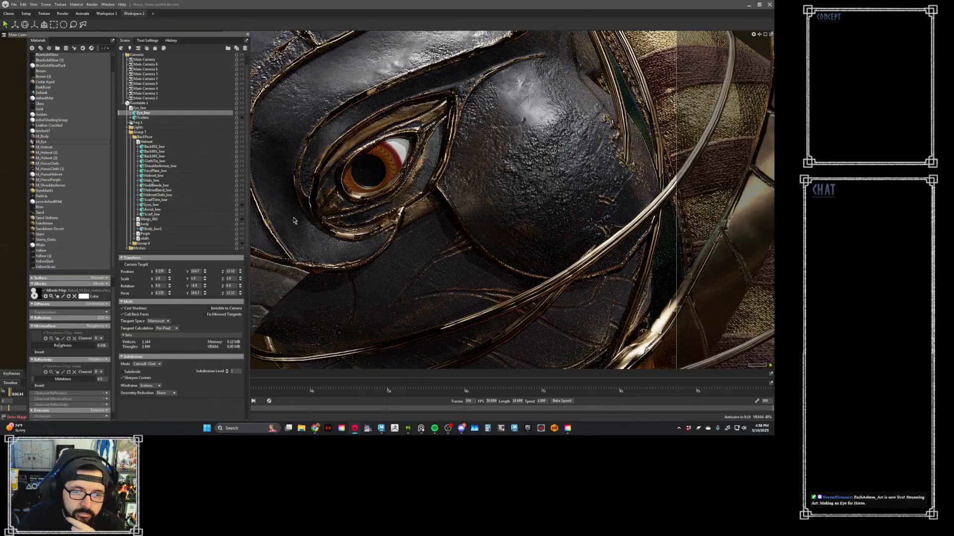
- Load the Baked_M_Eye_normal PSD as M_Eye's normal map and check the eye in the render up close and farther away
scroll(34, 288, "up", 1)
left_click(32, 290)
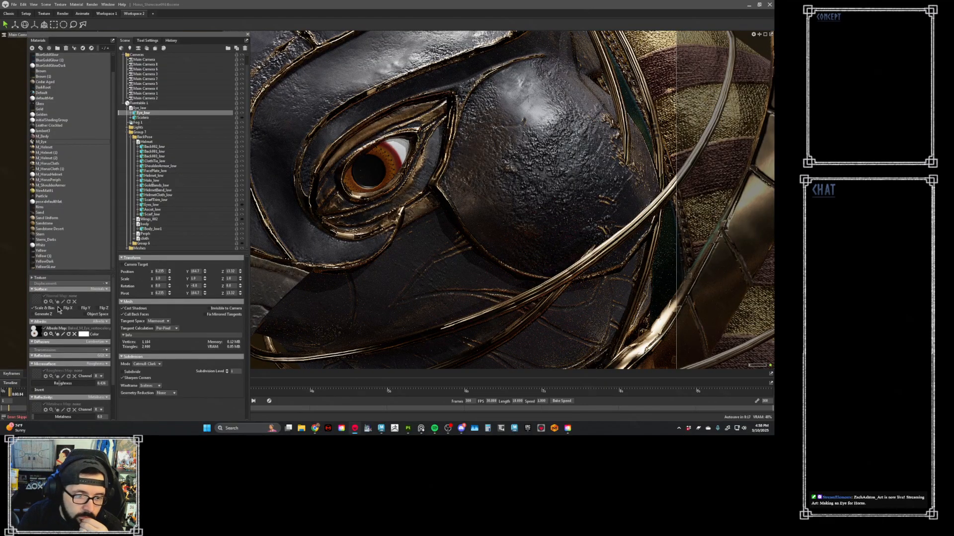
left_click(37, 299)
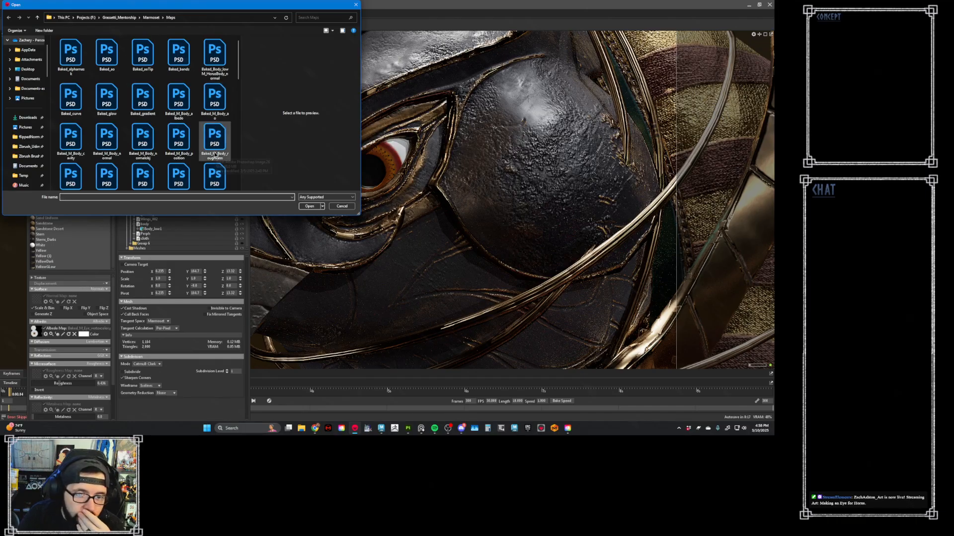
scroll(216, 144, "down", 1)
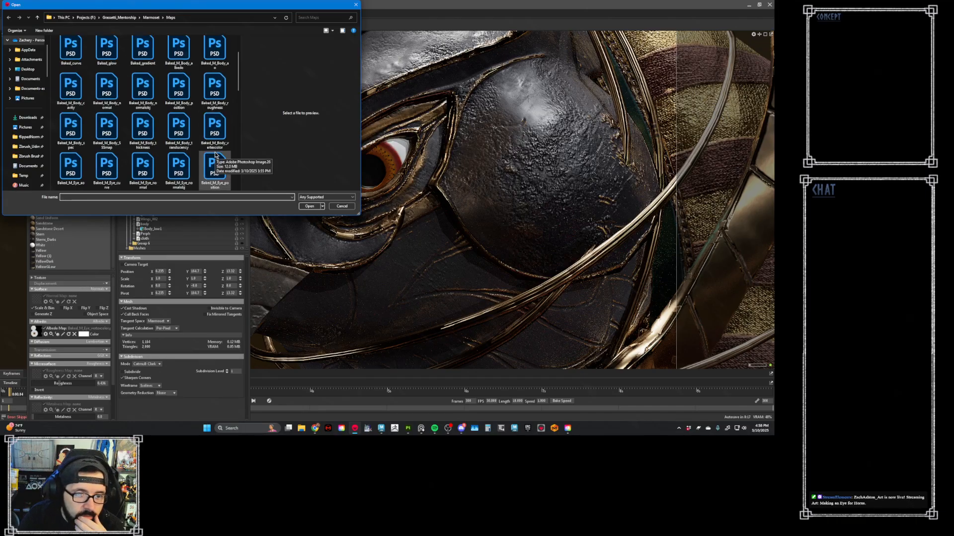
double_click(145, 169)
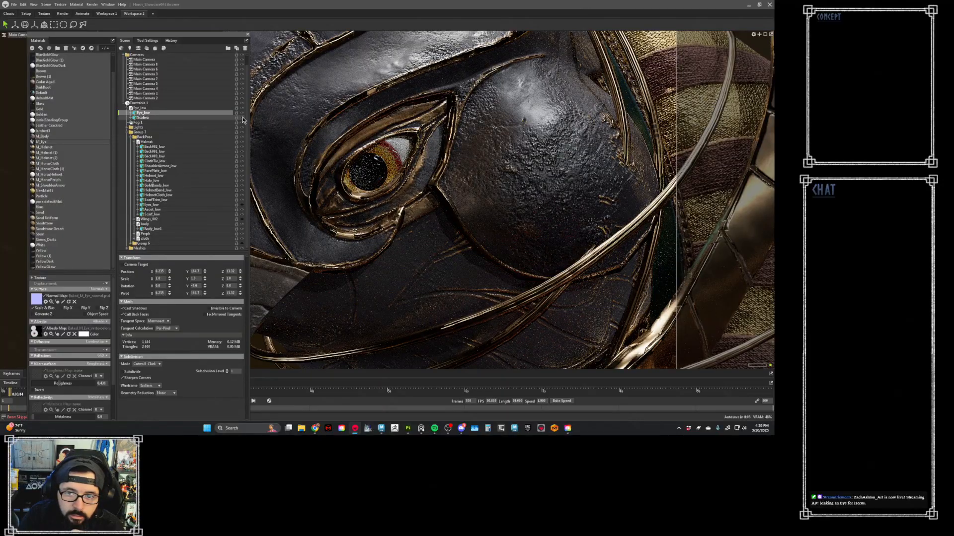
scroll(383, 178, "up", 5)
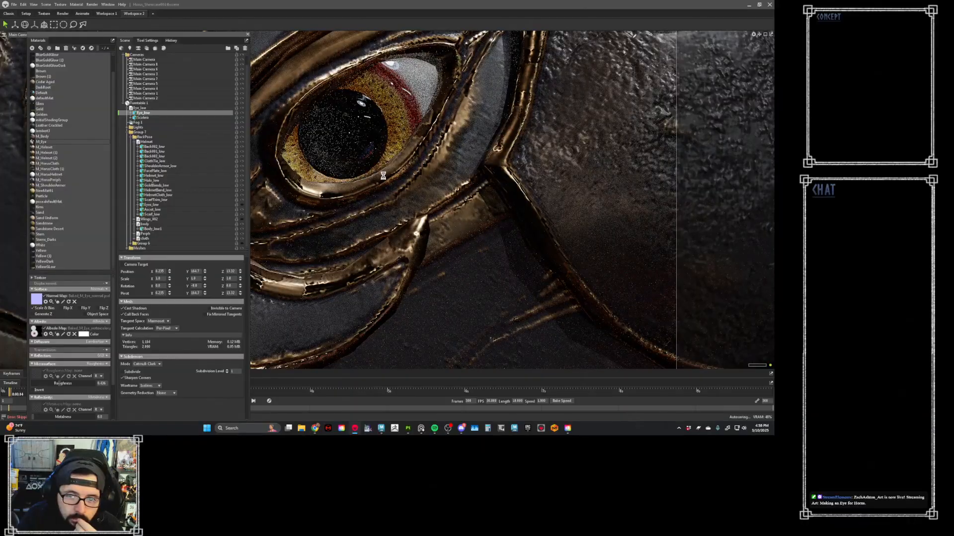
scroll(383, 178, "up", 3)
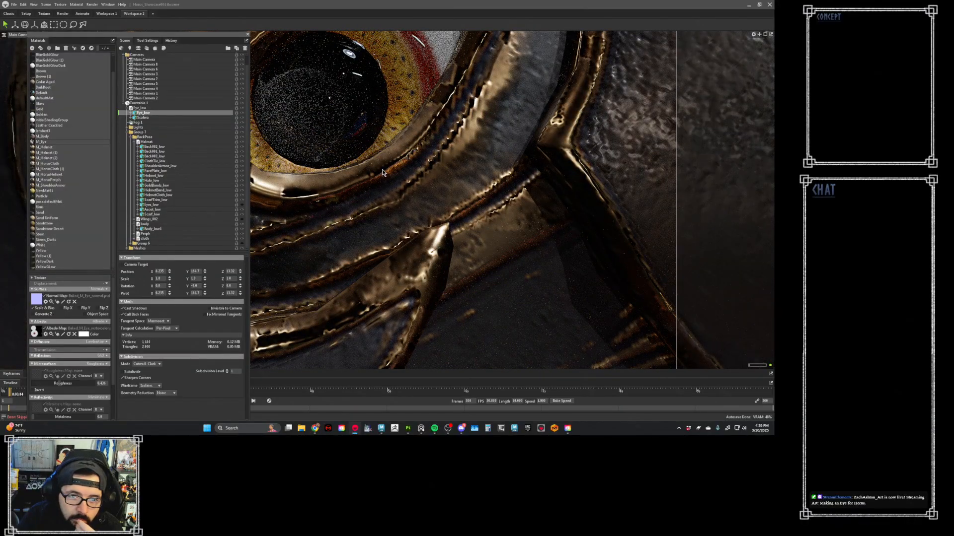
scroll(380, 169, "down", 3)
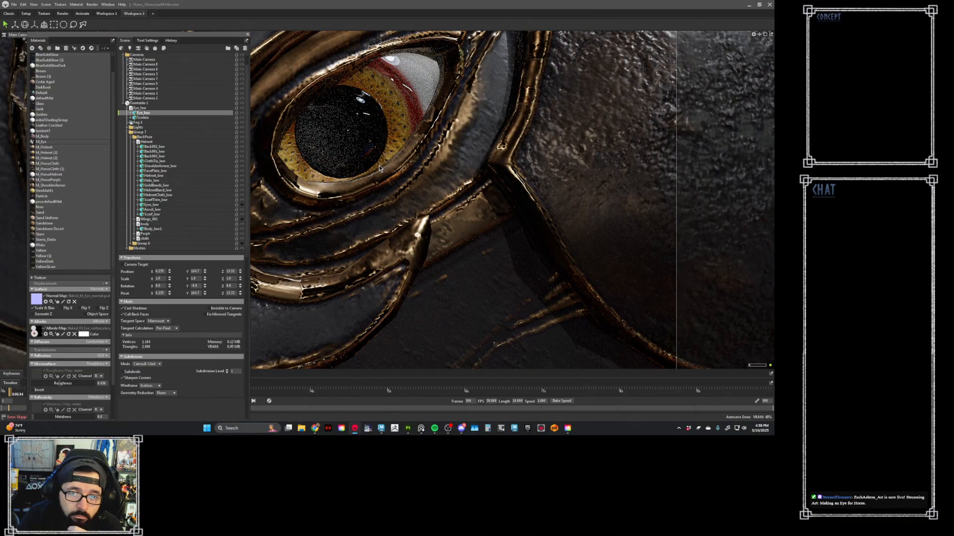
scroll(380, 169, "down", 8)
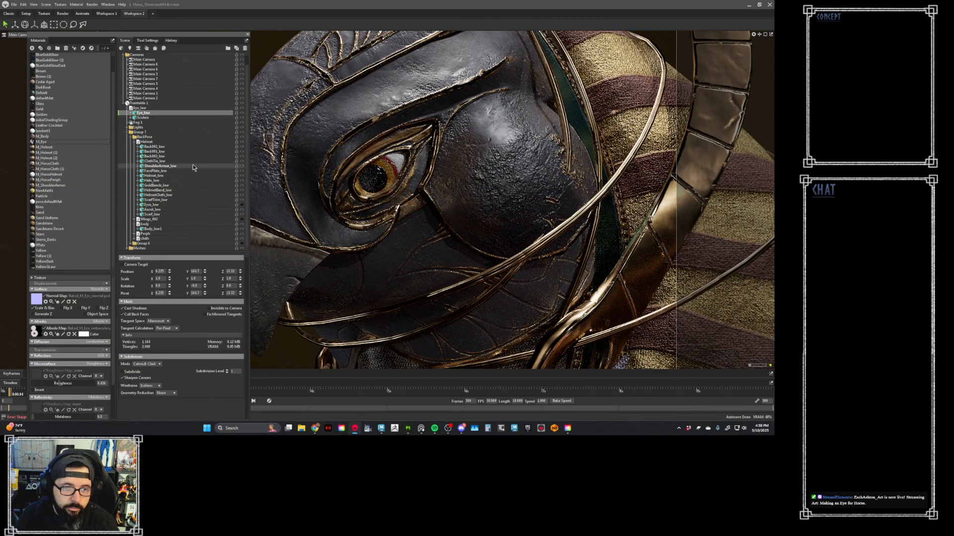
left_click_drag(233, 36, 211, 35)
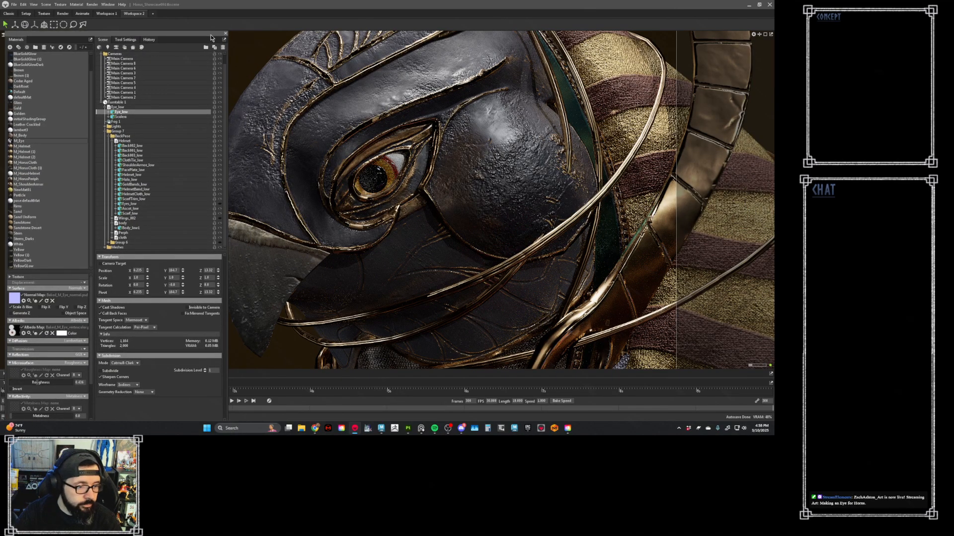
- Switch to Substance 3D Painter, show a single viewport, and move the bird-eye reference image off the Painter window
left_click(408, 428)
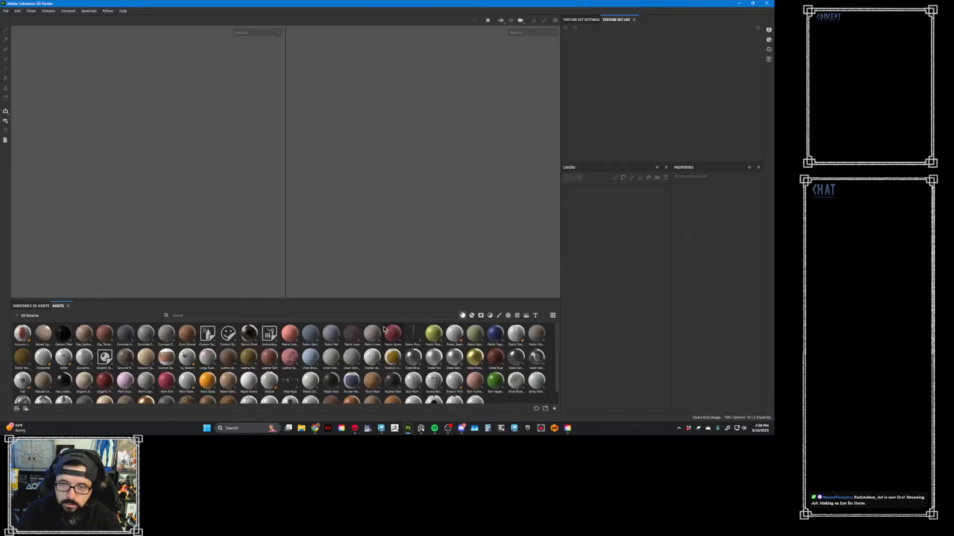
key("F3")
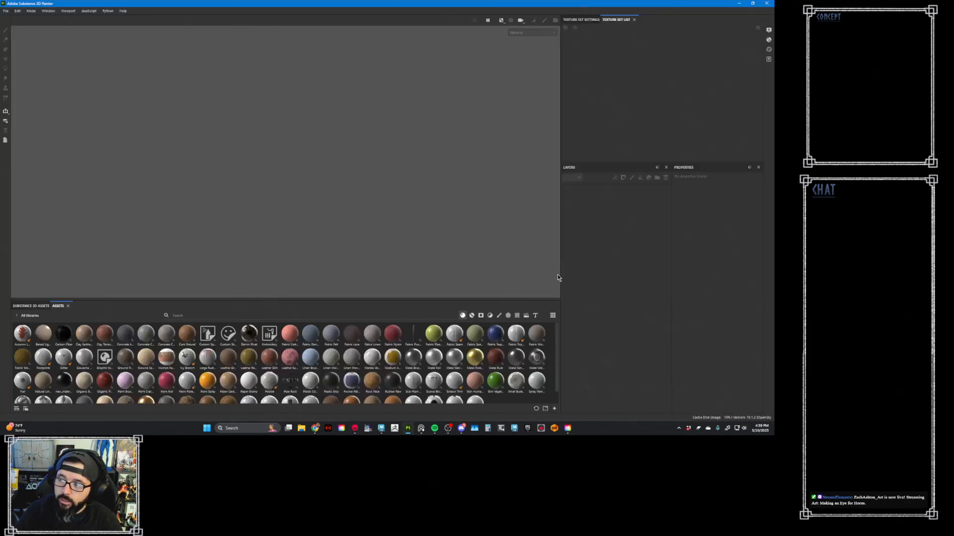
left_click(421, 429)
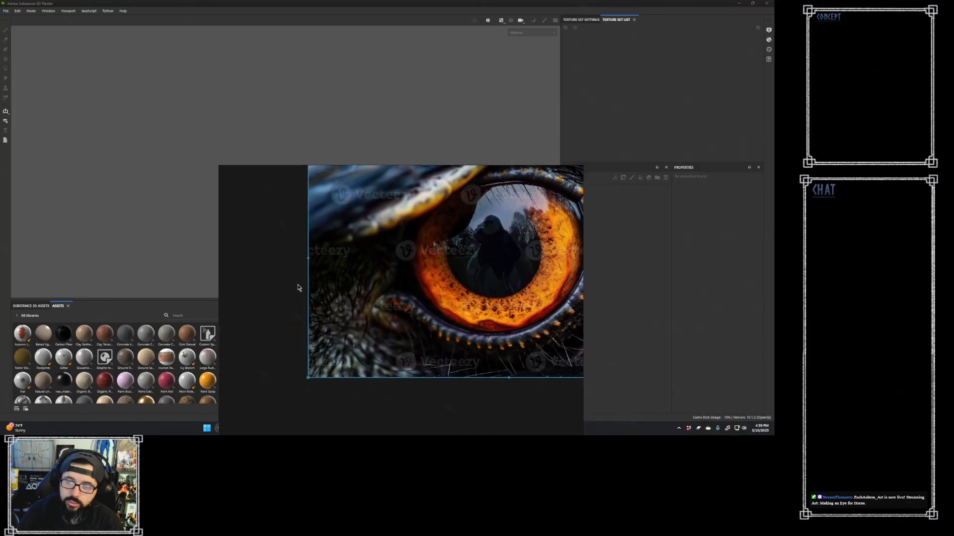
right_click_drag(299, 287, 307, 285)
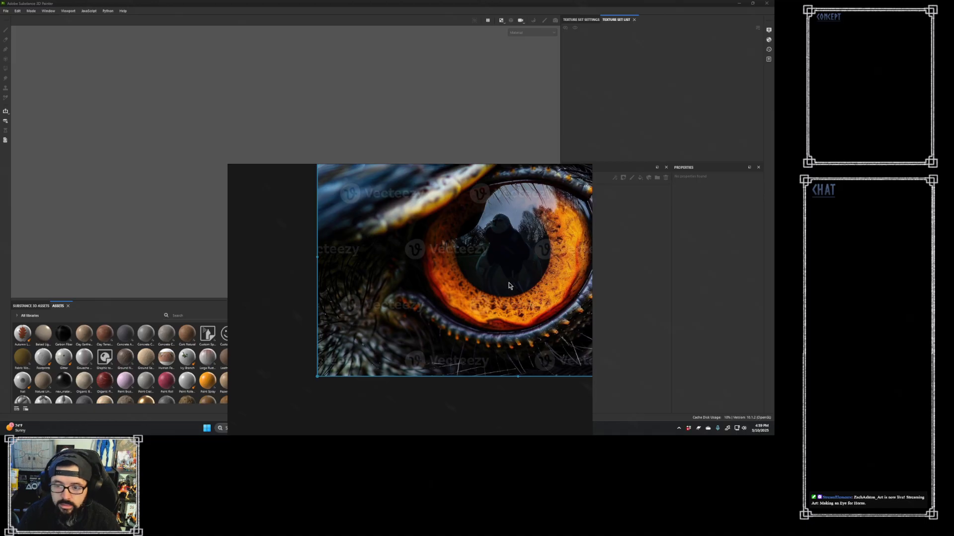
right_click_drag(436, 285, 894, 217)
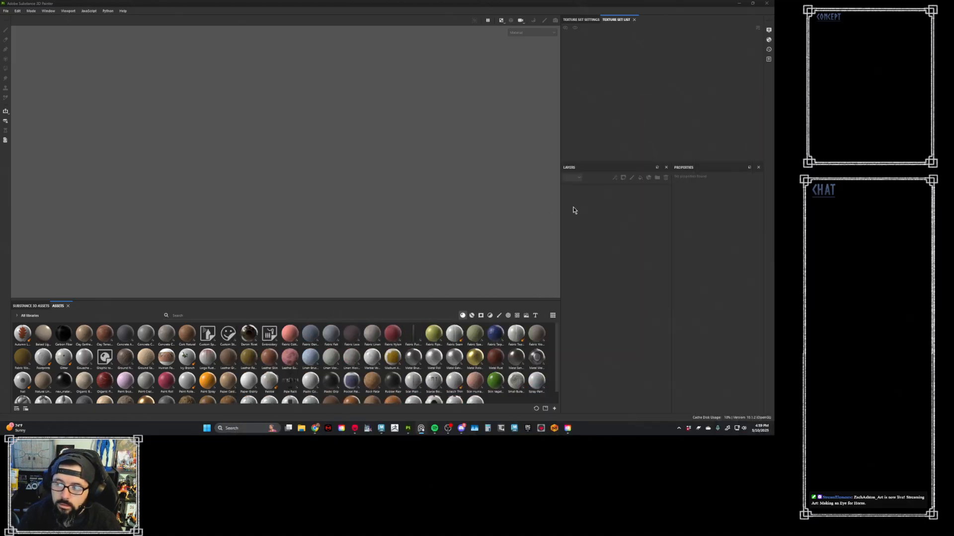
left_click(313, 205)
- Start a new Painter project with a document resolution of 1024
left_click(8, 10)
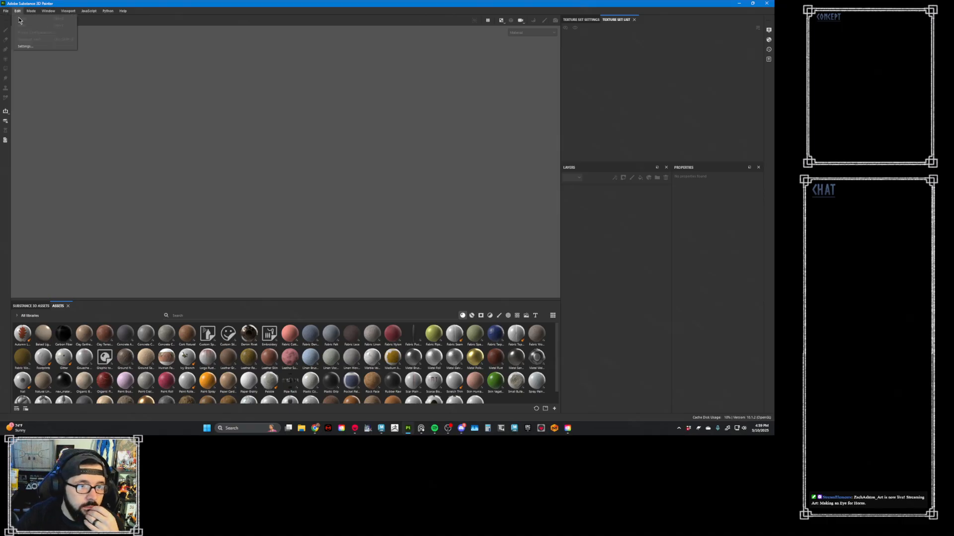
mouse_move(7, 11)
left_click(25, 25)
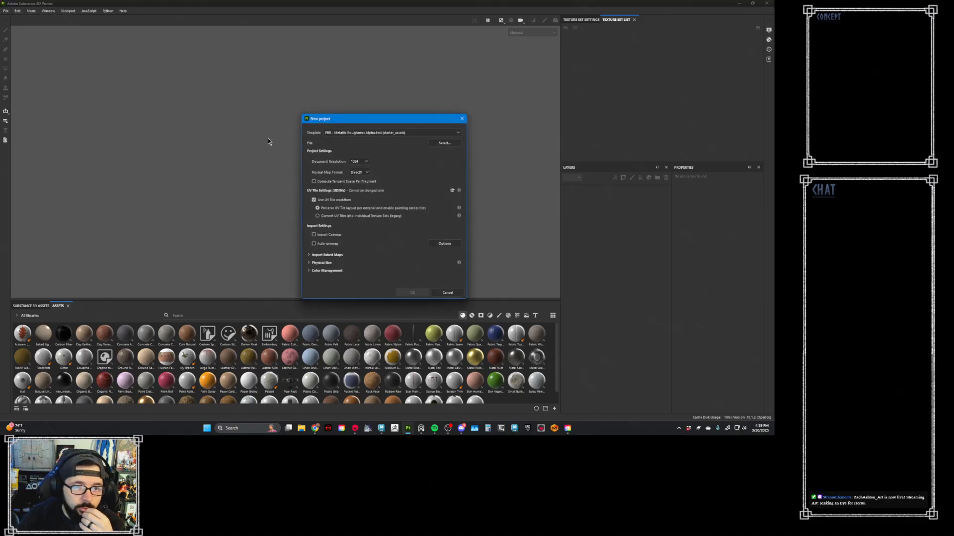
left_click(364, 162)
left_click(362, 149)
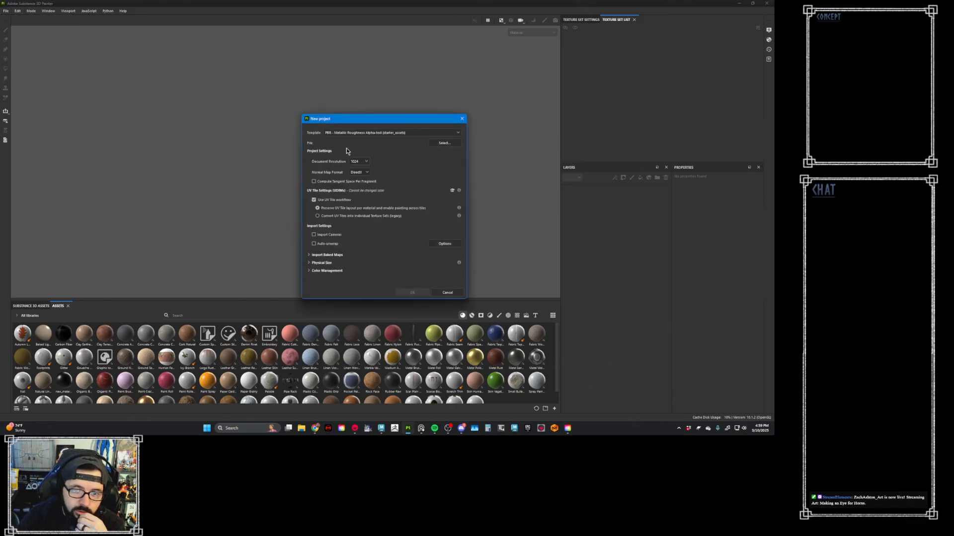
- Try to create the project from the Eye_low mesh in the mentorship project's export folder on the Projects drive, with the UV Tile workflow enabled
left_click(443, 143)
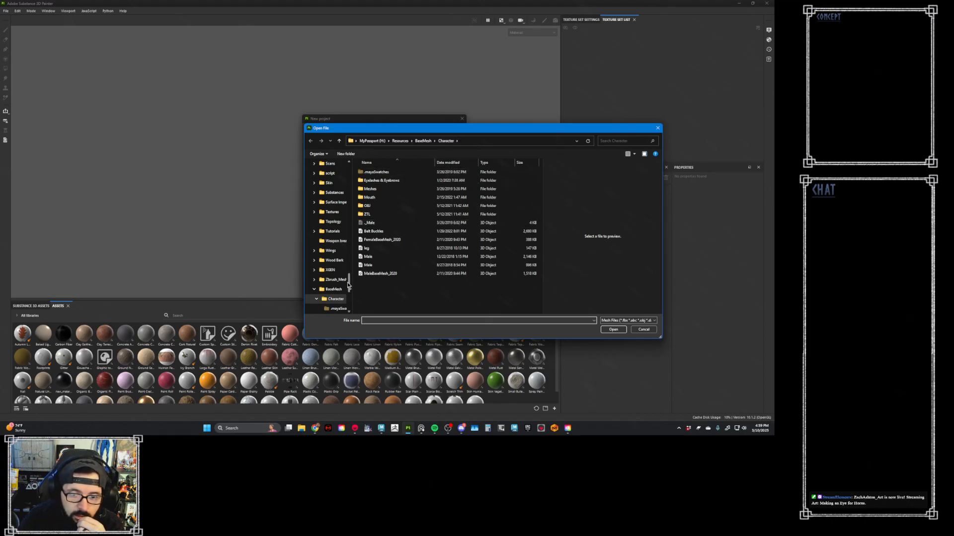
scroll(350, 276, "up", 2)
scroll(351, 276, "up", 10)
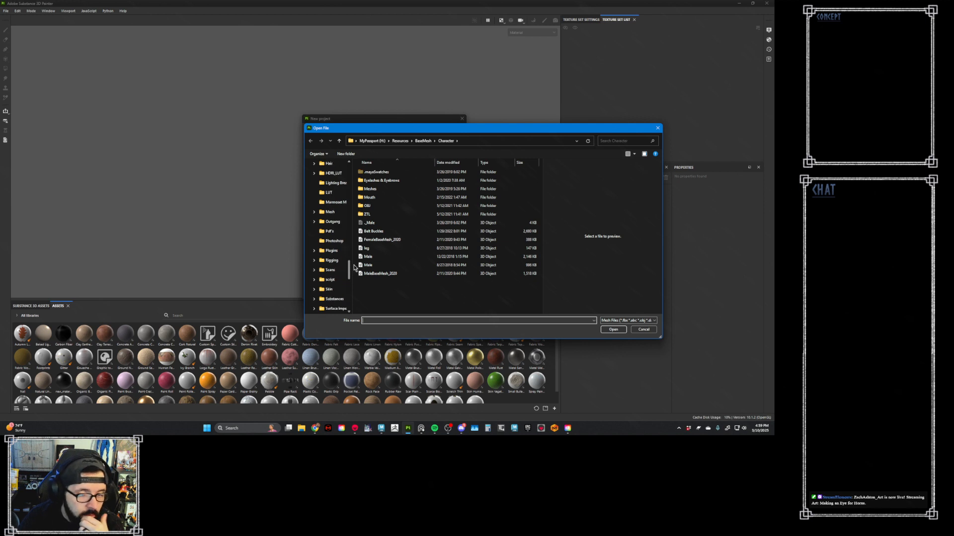
scroll(365, 227, "up", 4)
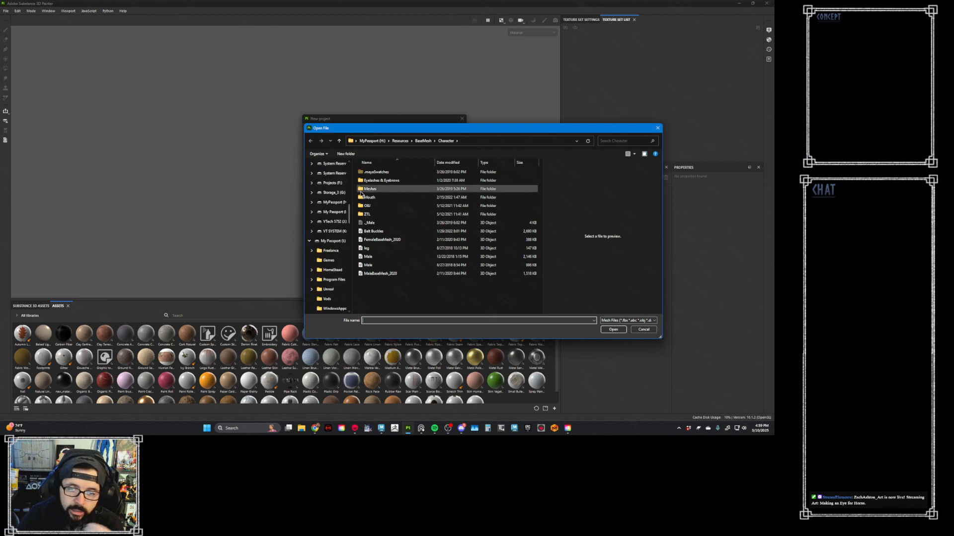
left_click(332, 182)
double_click(383, 205)
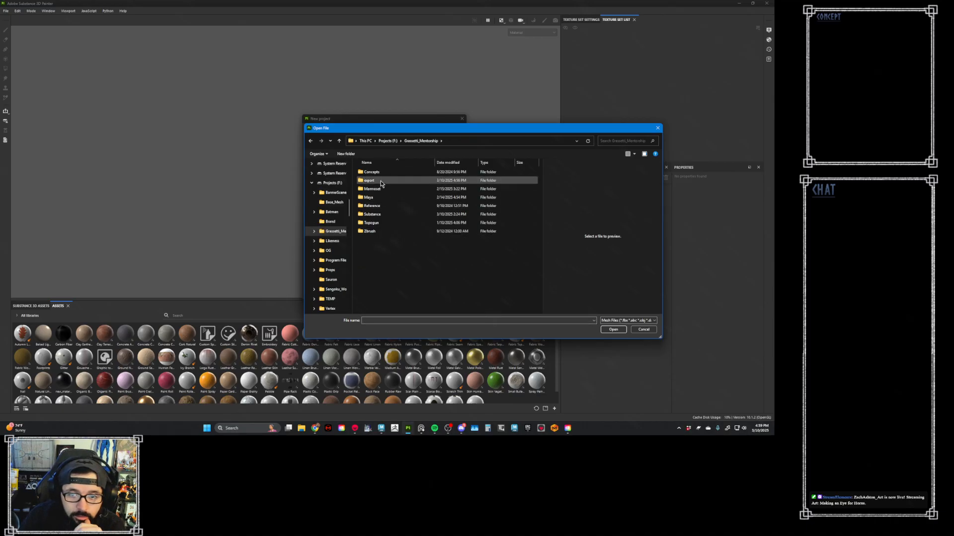
double_click(380, 182)
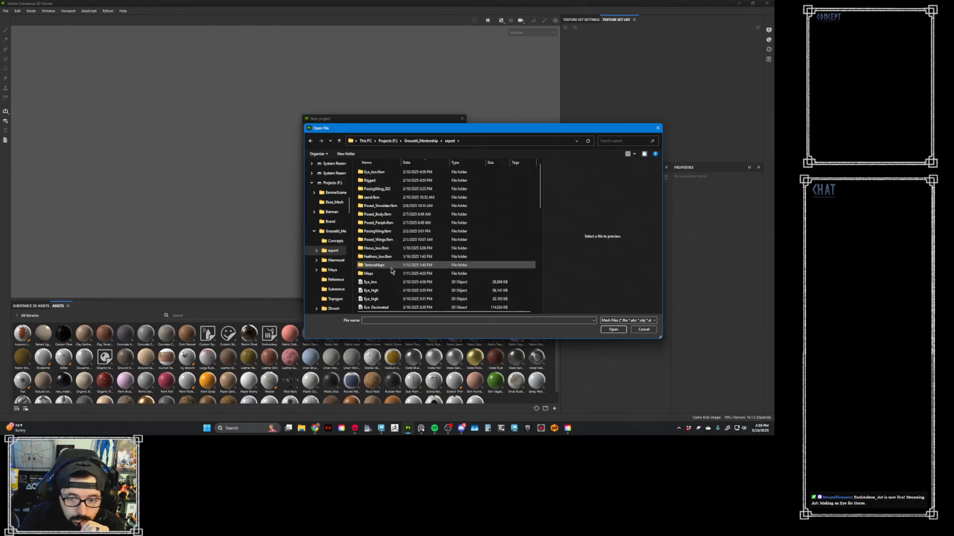
left_click(386, 282)
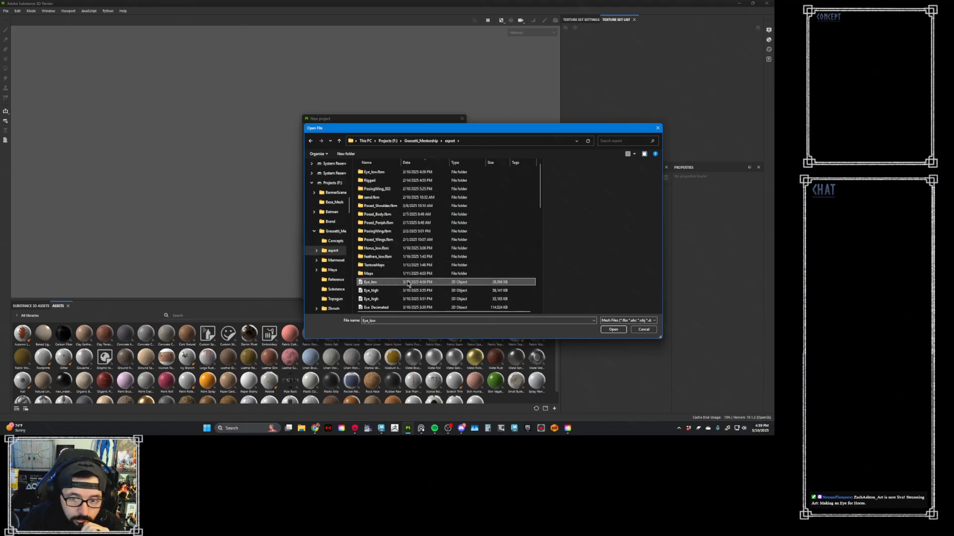
double_click(416, 281)
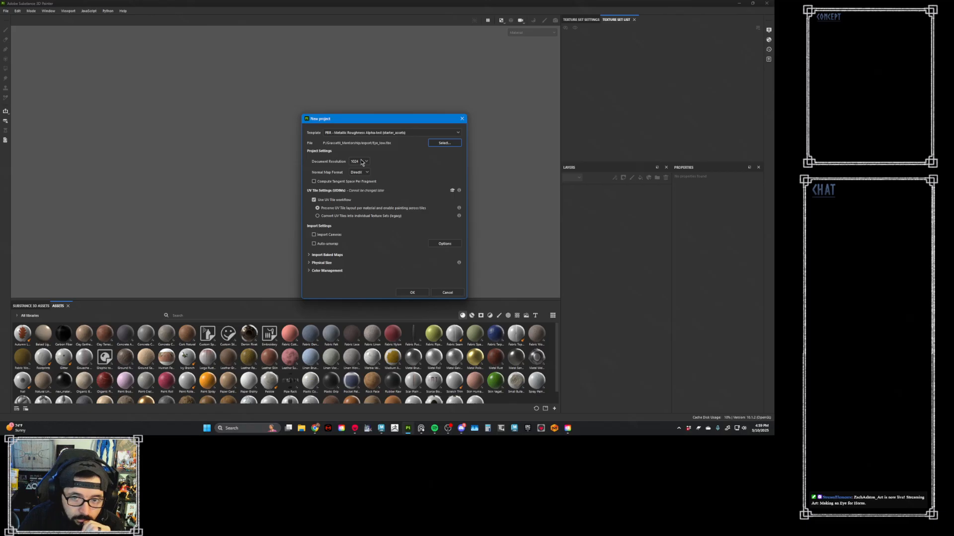
left_click(412, 292)
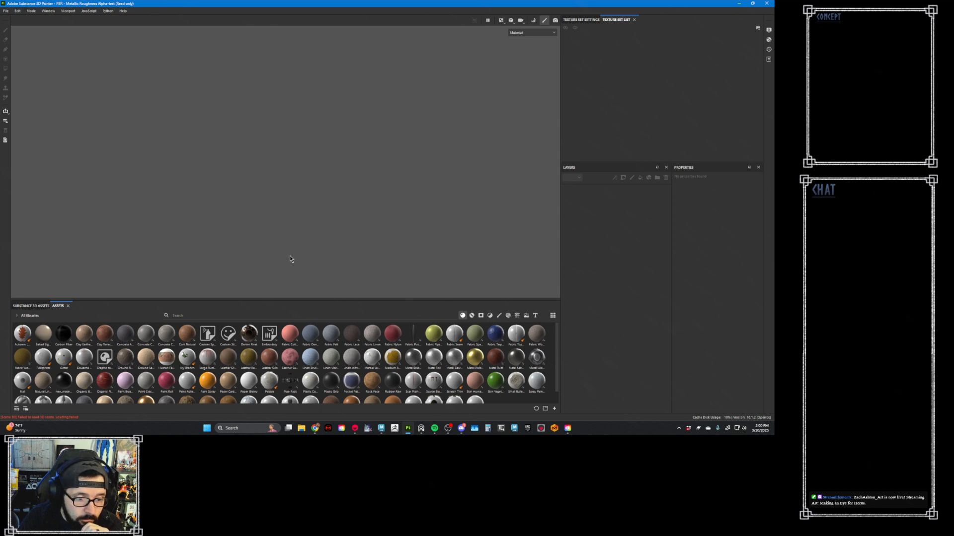
- Check the log for the mesh import errors, and set up another new project with Use UV Tile workflow turned off
left_click(768, 59)
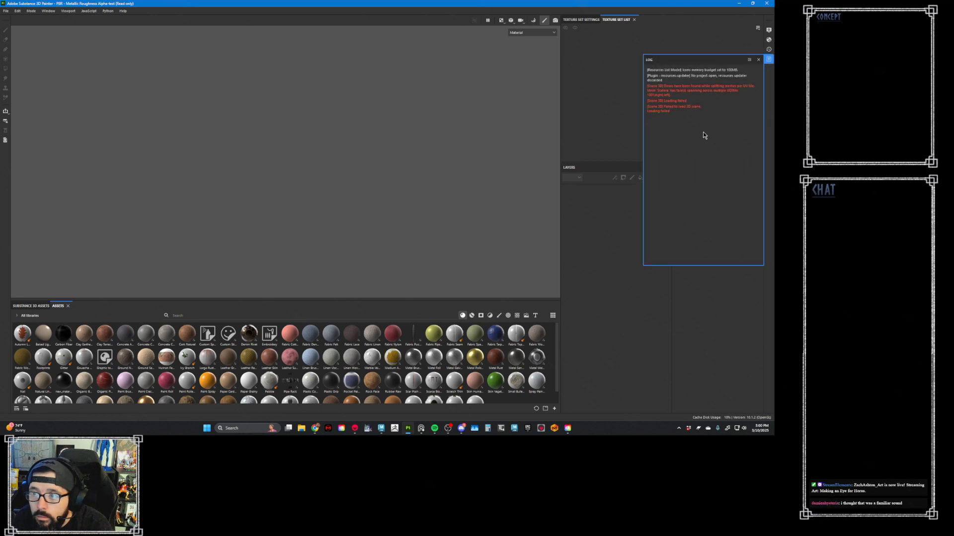
left_click(6, 11)
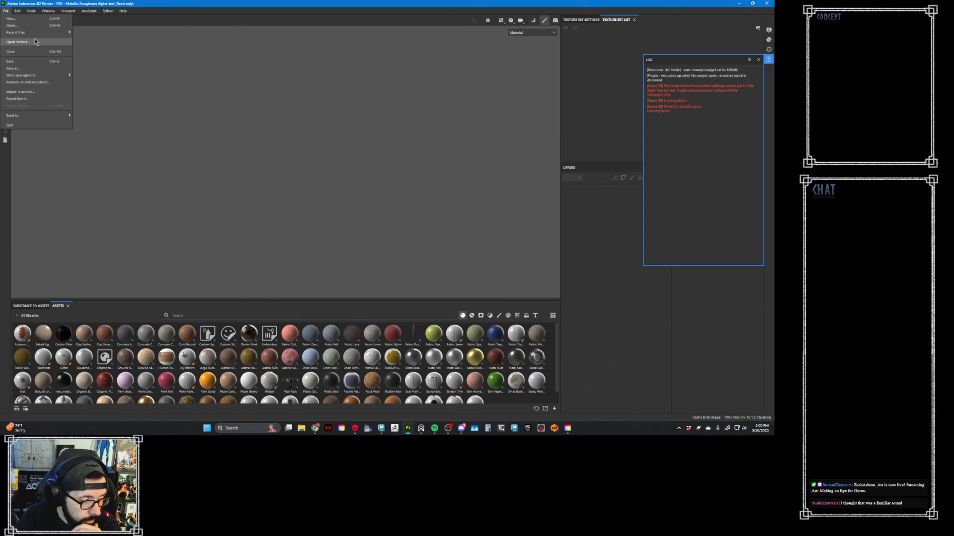
left_click(37, 20)
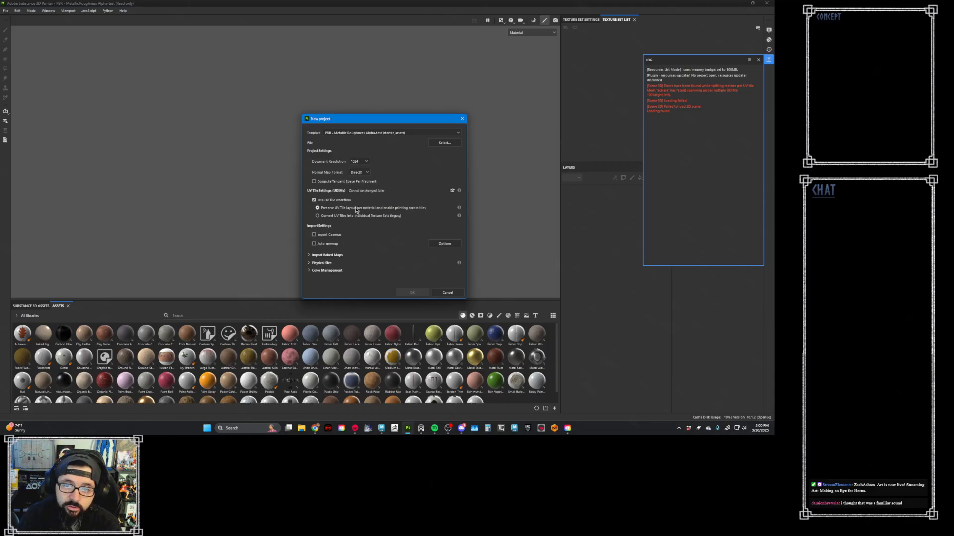
left_click(314, 199)
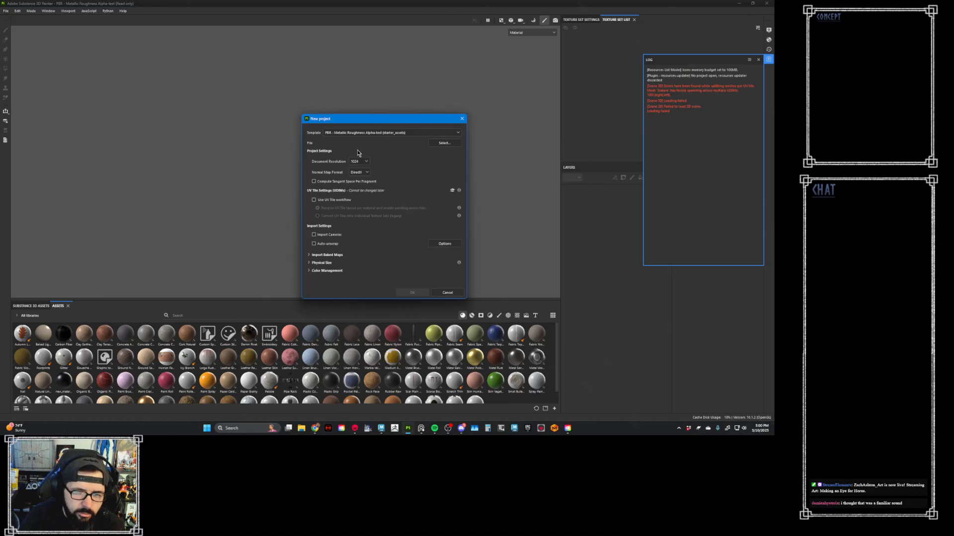
- Switch to Maya, open the selected Eye_low and sclera meshes in the UV Editor, and show the numbered checker tiles behind the UVs
left_click(381, 428)
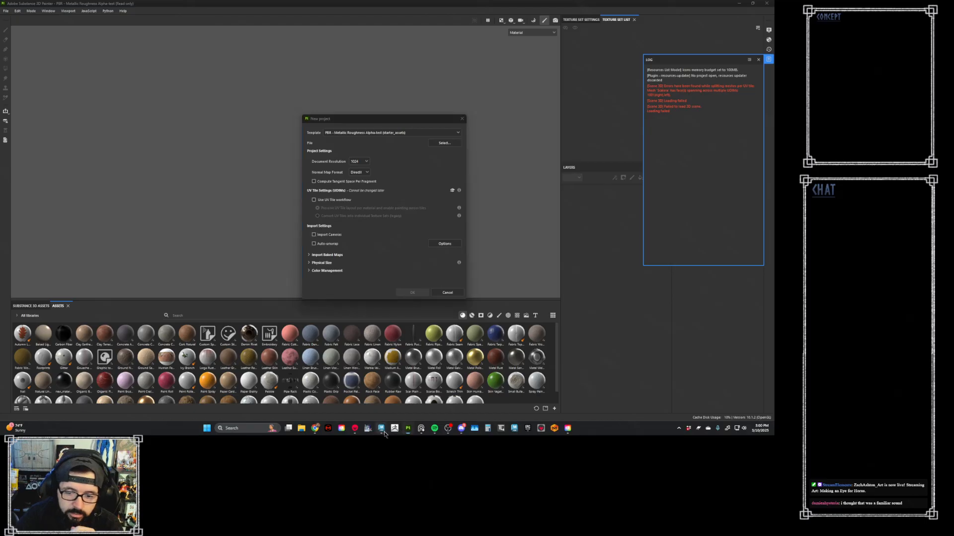
left_click(365, 396)
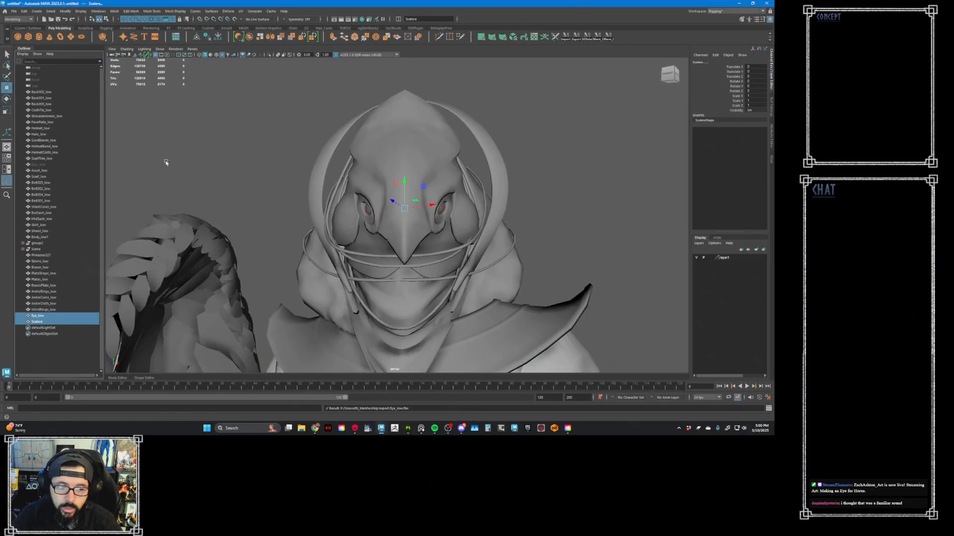
left_click(534, 39)
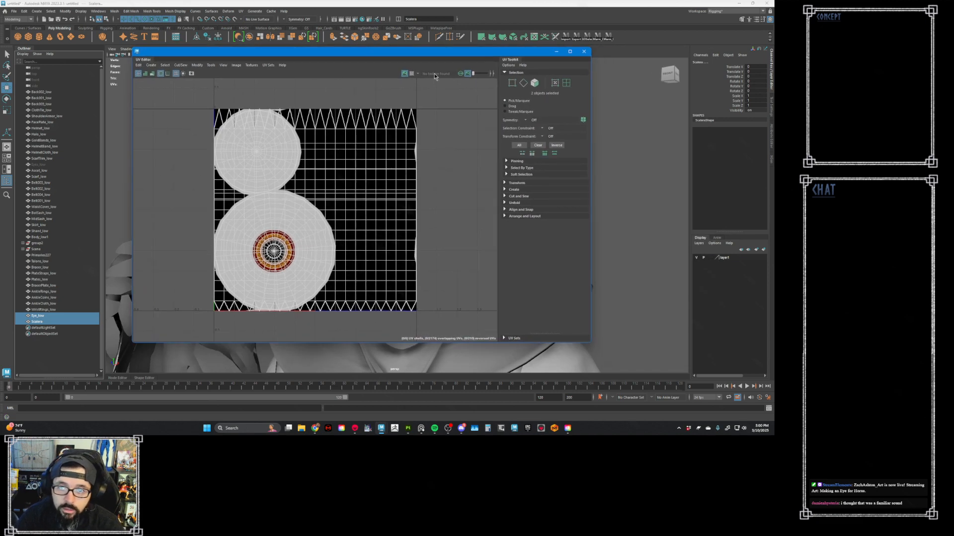
left_click(405, 74)
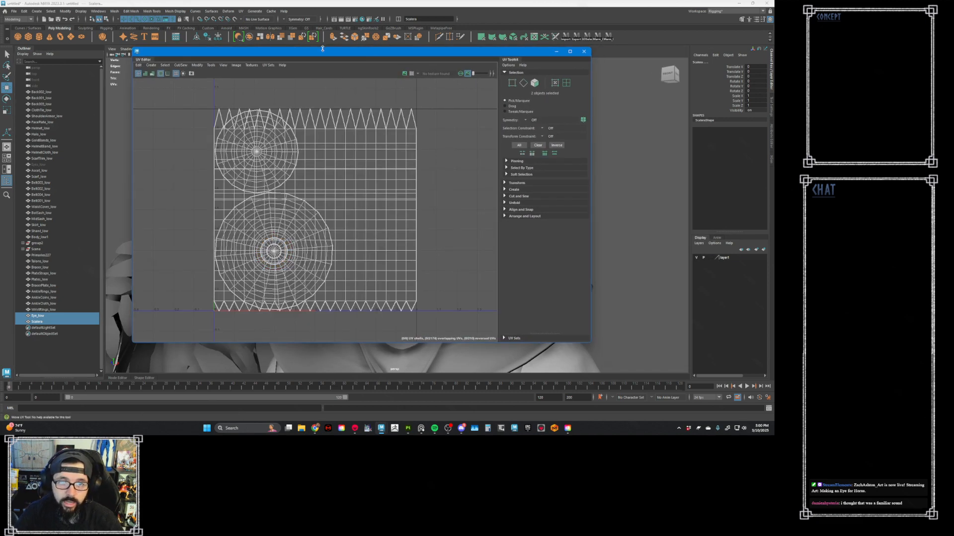
left_click_drag(322, 49, 411, 49)
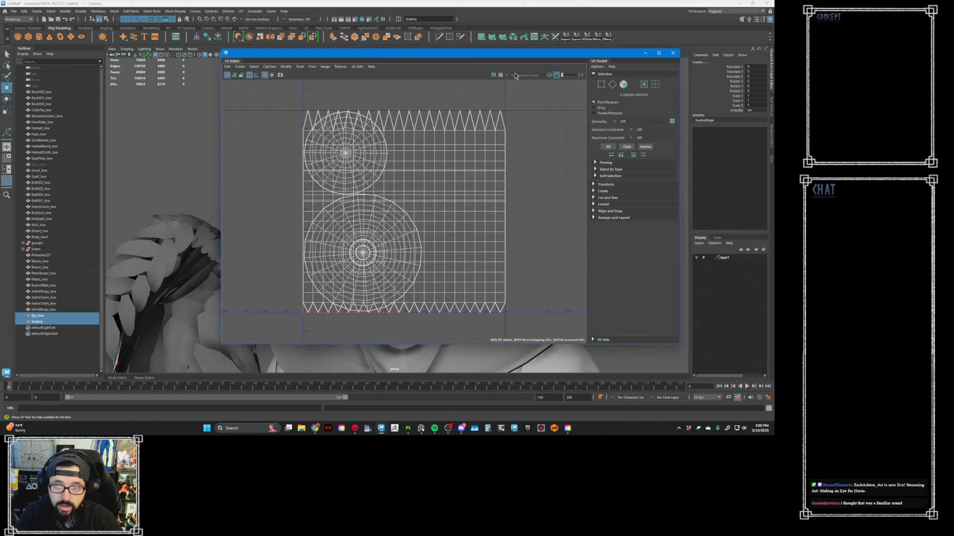
left_click(494, 75)
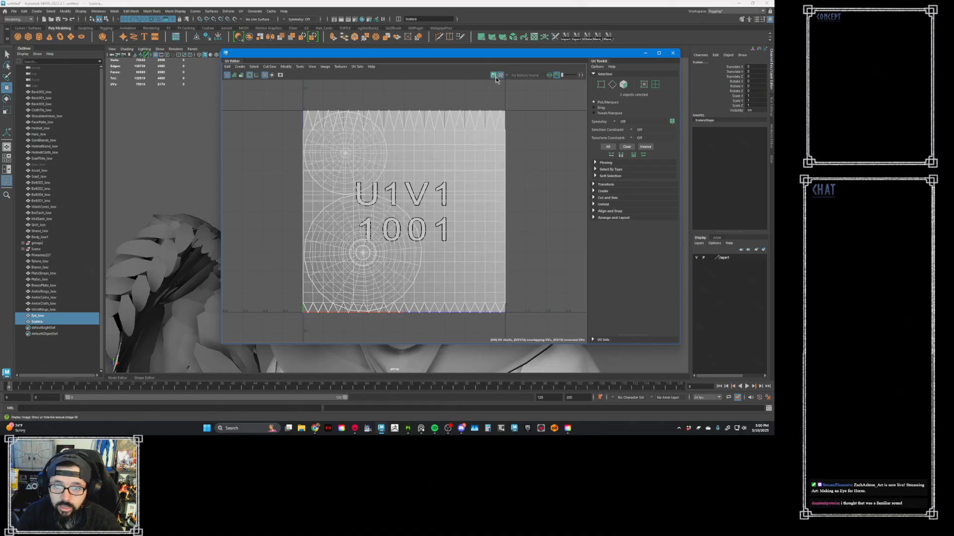
- Examine the eye and sclera UV shells against the borders of tile 1001, checking the pointed edges at the tile's upper boundary
right_click_drag(367, 143, 340, 131)
left_click_drag(324, 91, 343, 115)
left_click(411, 146)
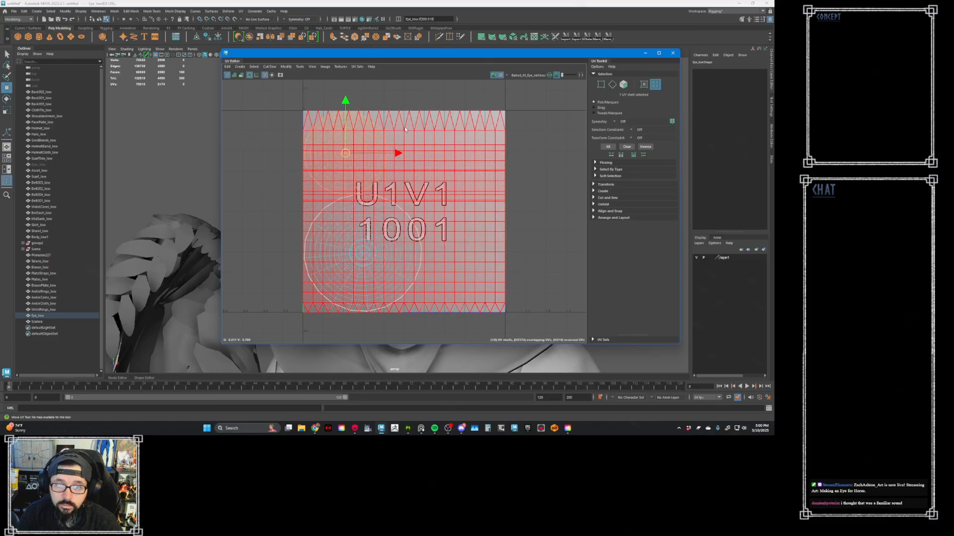
scroll(401, 113, "up", 10)
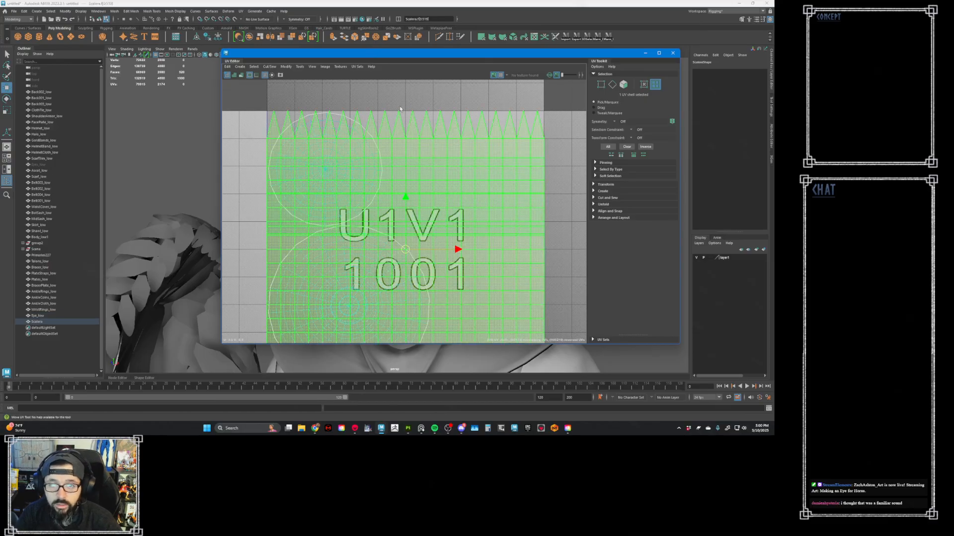
scroll(380, 118, "up", 5)
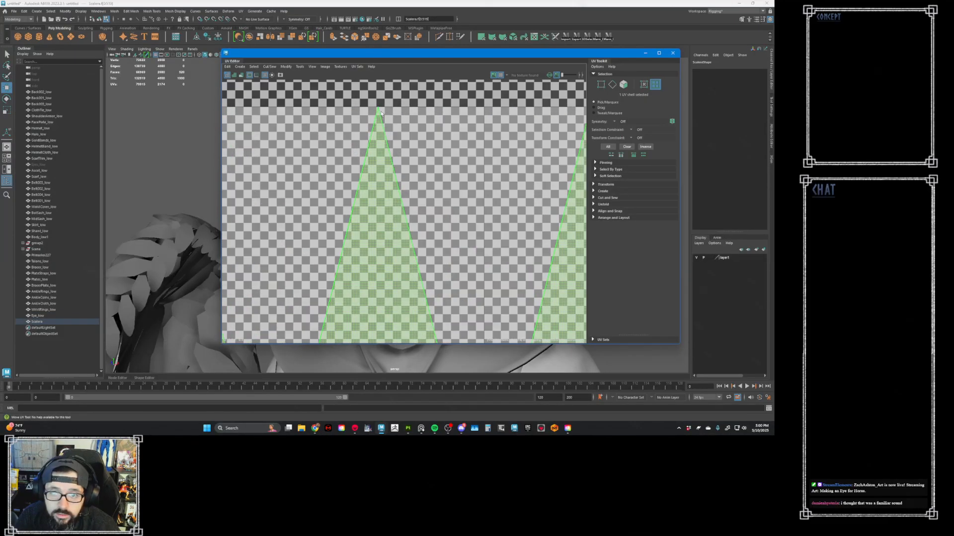
left_click(378, 100)
scroll(372, 108, "down", 10)
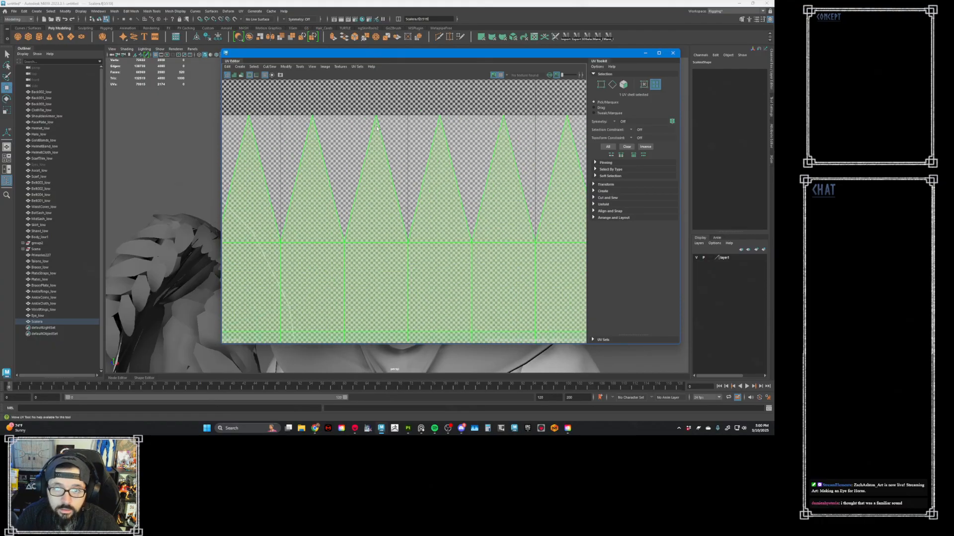
scroll(374, 138, "down", 4)
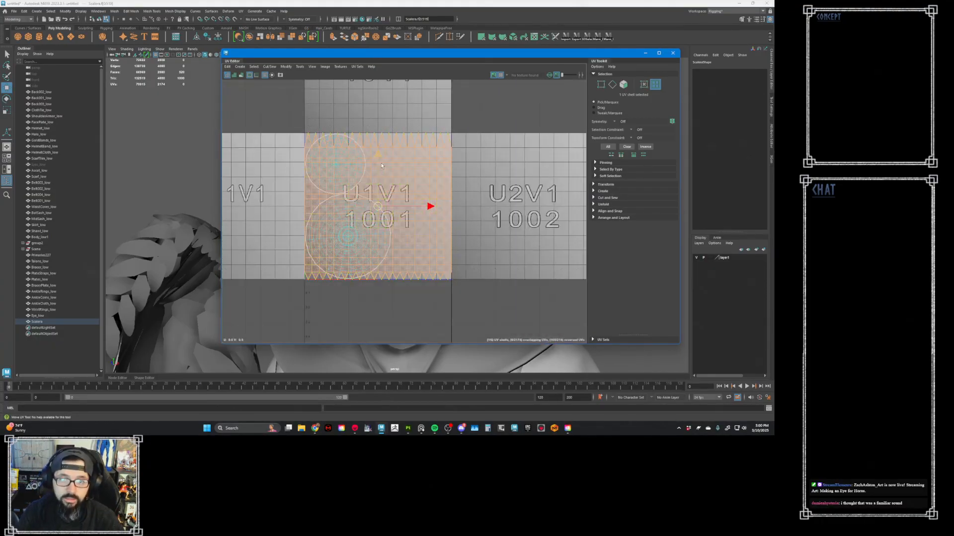
scroll(377, 171, "down", 2)
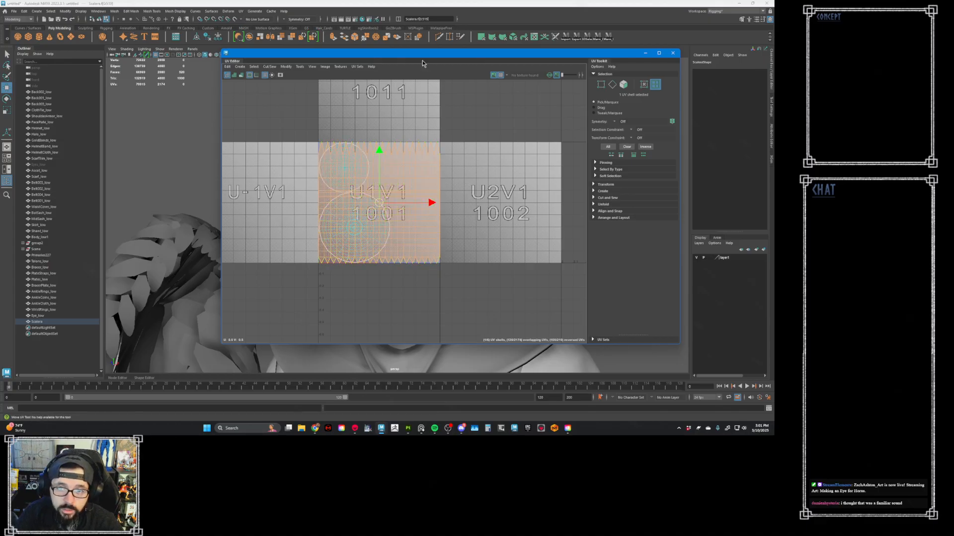
- Replace the sclera's UVs with a planar projection and move the UV Editor clear of the eye in the viewport
left_click_drag(423, 56, 424, 145)
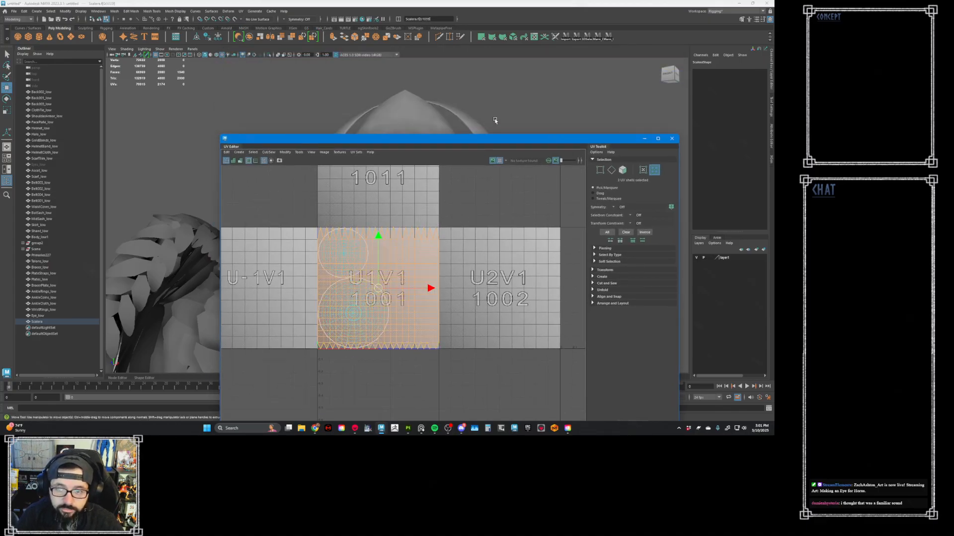
left_click(489, 37)
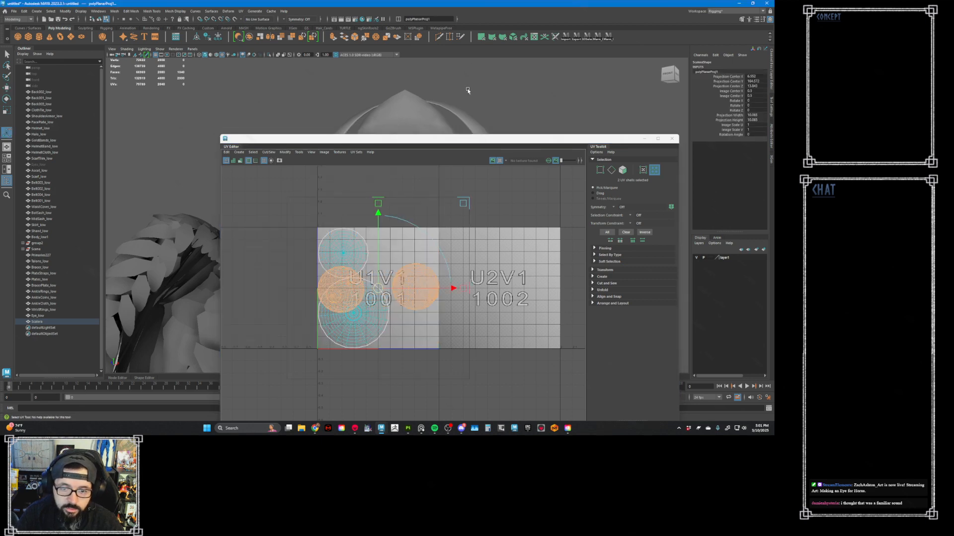
left_click_drag(425, 139, 587, 127)
left_click_drag(373, 151, 308, 146, "alt")
right_click_drag(309, 147, 392, 182, "alt")
right_click_drag(324, 171, 388, 187, "alt")
right_click_drag(305, 155, 437, 206, "alt")
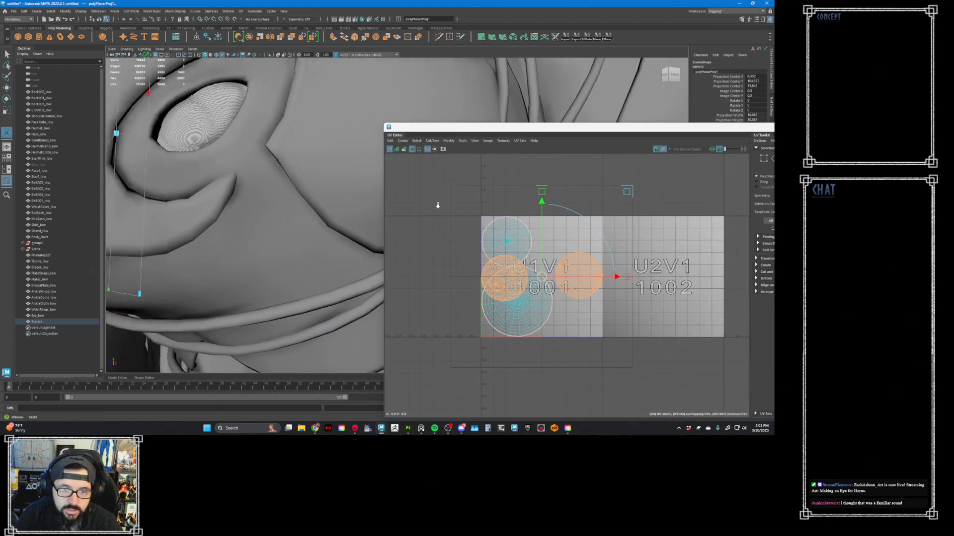
- Select the sclera mesh and isolate both eyeballs in the viewport
middle_click_drag(320, 160, 364, 178, "alt")
right_click_drag(279, 120, 270, 139)
left_click(313, 130)
left_click_drag(271, 138, 337, 176, "alt")
left_click(269, 55)
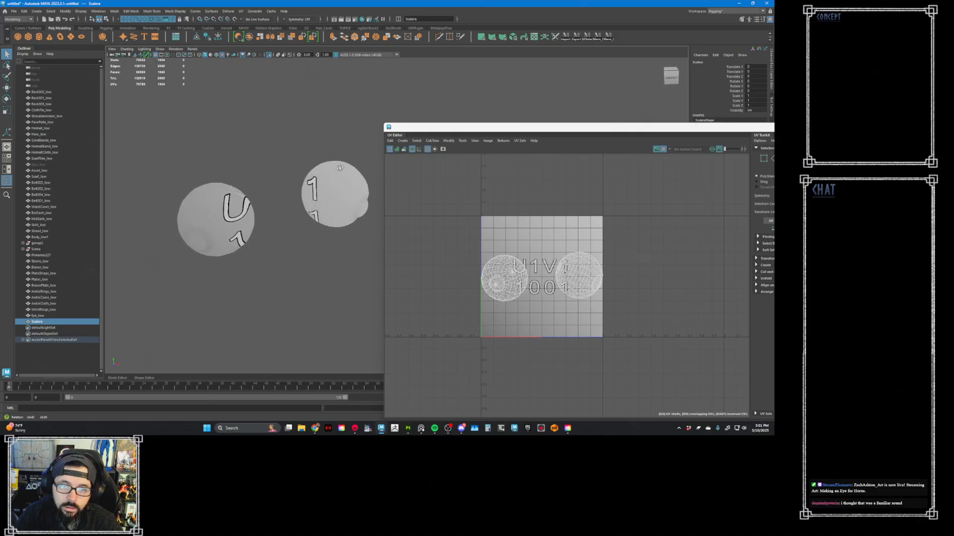
middle_click_drag(337, 176, 369, 159, "alt")
right_click_drag(369, 159, 408, 198, "alt")
middle_click_drag(350, 151, 353, 176, "alt")
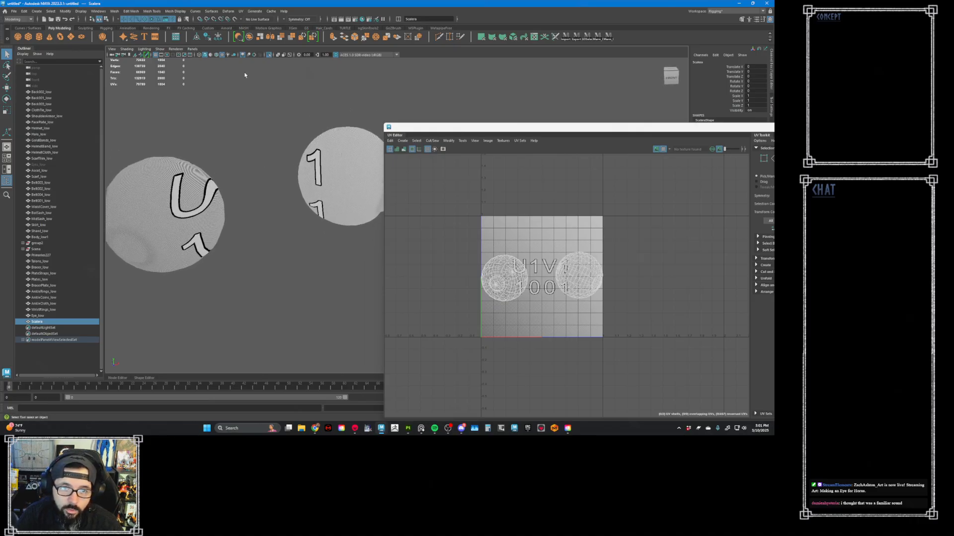
- Show the wireframe over the shading, select an edge loop around the middle of each eyeball, and cut the UVs along both loops
left_click(217, 55)
left_click_drag(344, 152, 332, 155, "alt")
right_click_drag(334, 155, 334, 139)
mouse_move(329, 146)
left_mouse_down("alt")
mouse_move(326, 157)
mouse_move(348, 172)
left_mouse_up("alt")
double_click(340, 156)
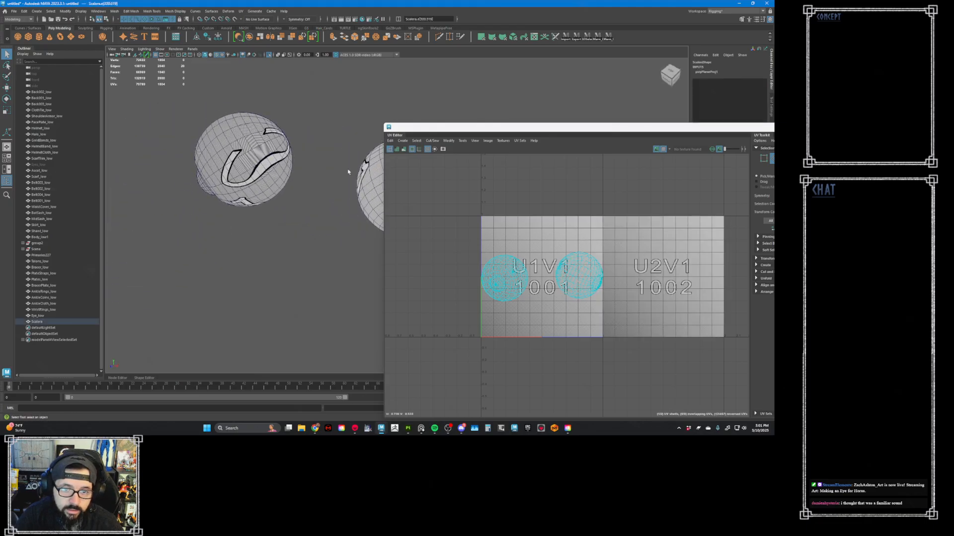
double_click(243, 146, "shift")
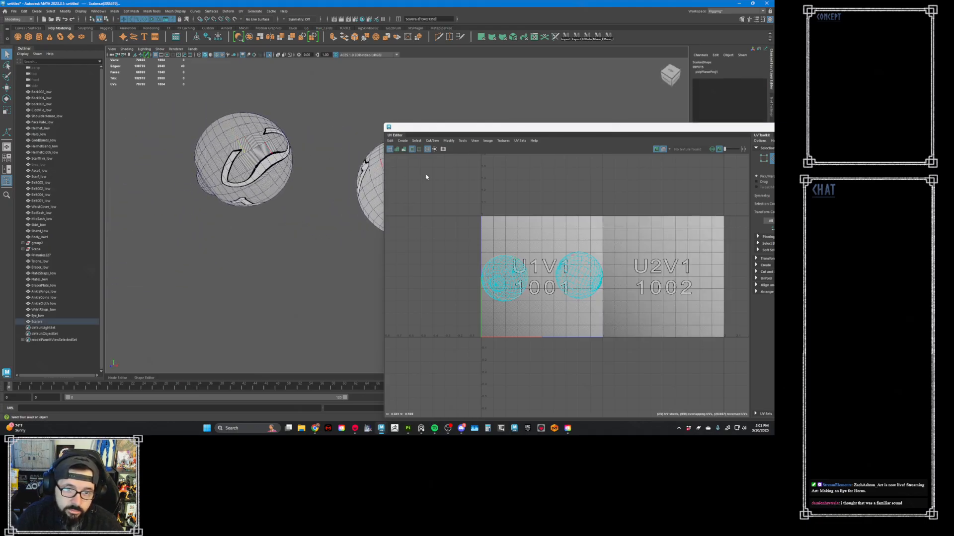
right_click_drag(526, 224, 526, 221, "shift")
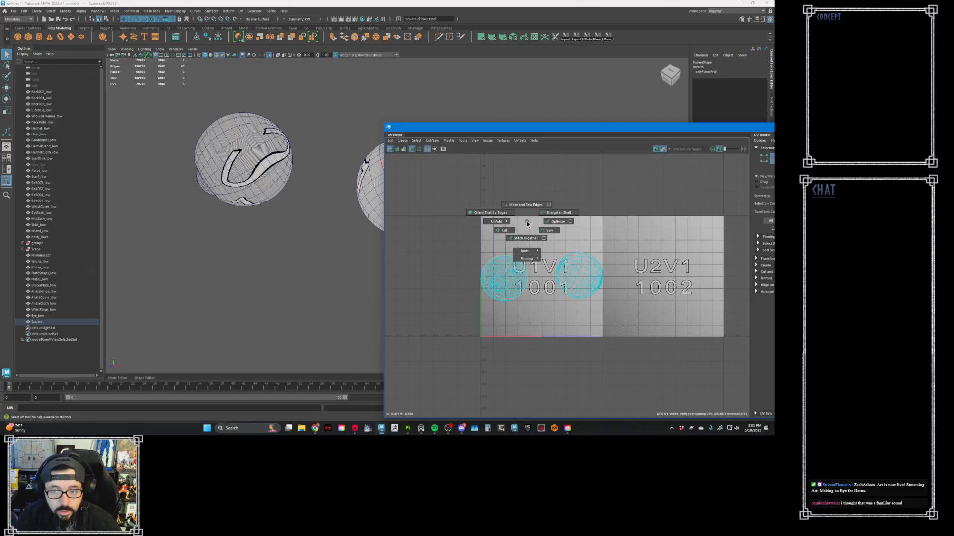
right_click_drag(526, 221, 510, 232, "shift")
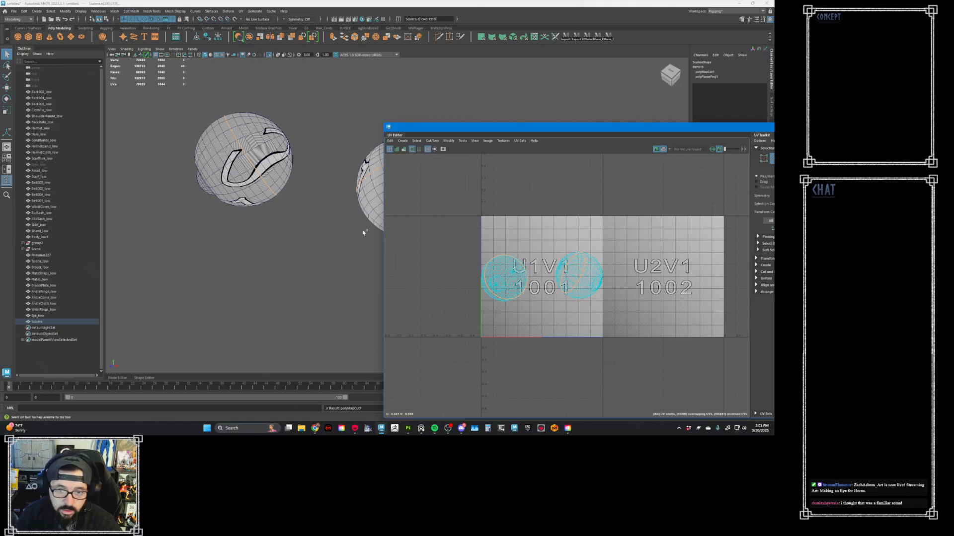
- Select all of the sclera's UVs, unfold them, and lay out the resulting shells inside tile 1001
right_click_drag(533, 277, 554, 278)
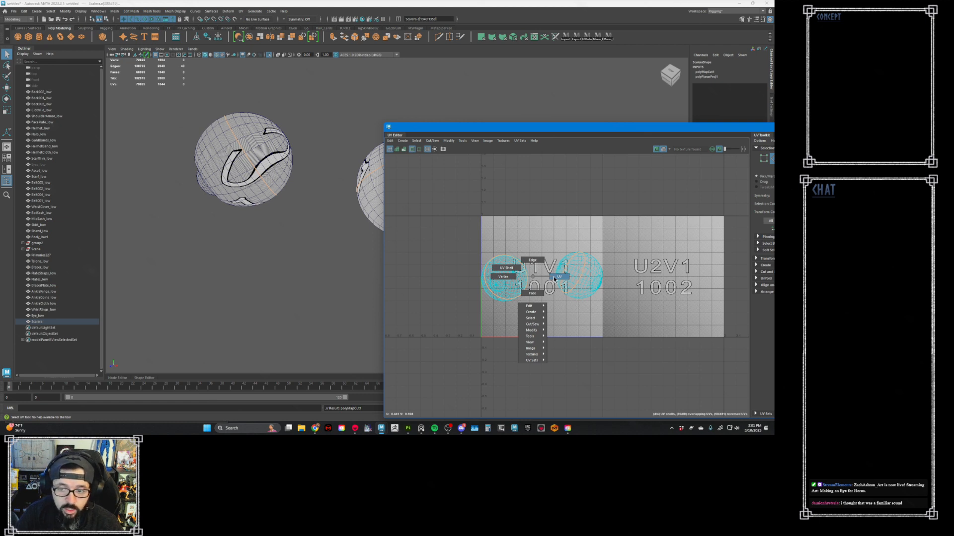
right_click_drag(555, 279, 559, 278)
left_click_drag(613, 229, 452, 340)
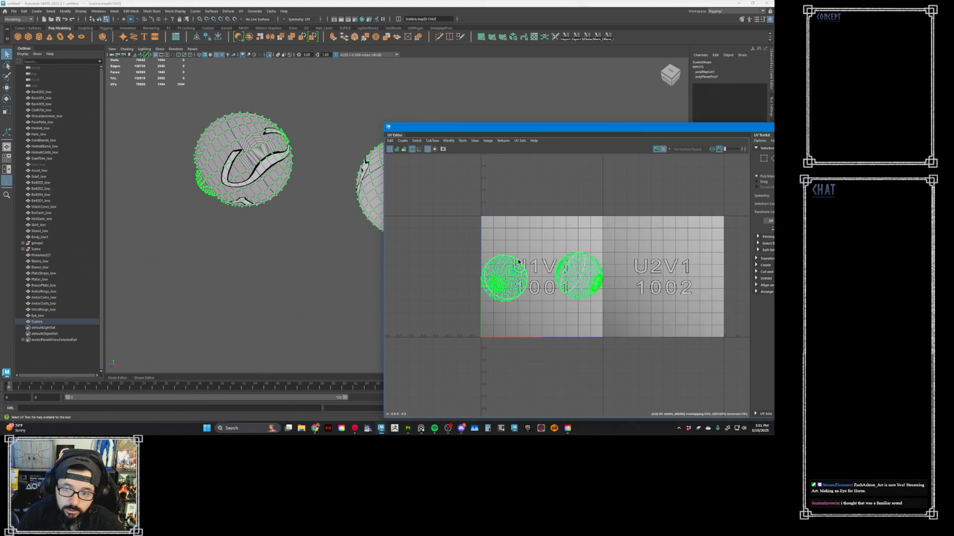
right_click_drag(517, 259, 454, 263, "shift")
right_click_drag(557, 246, 508, 271, "shift")
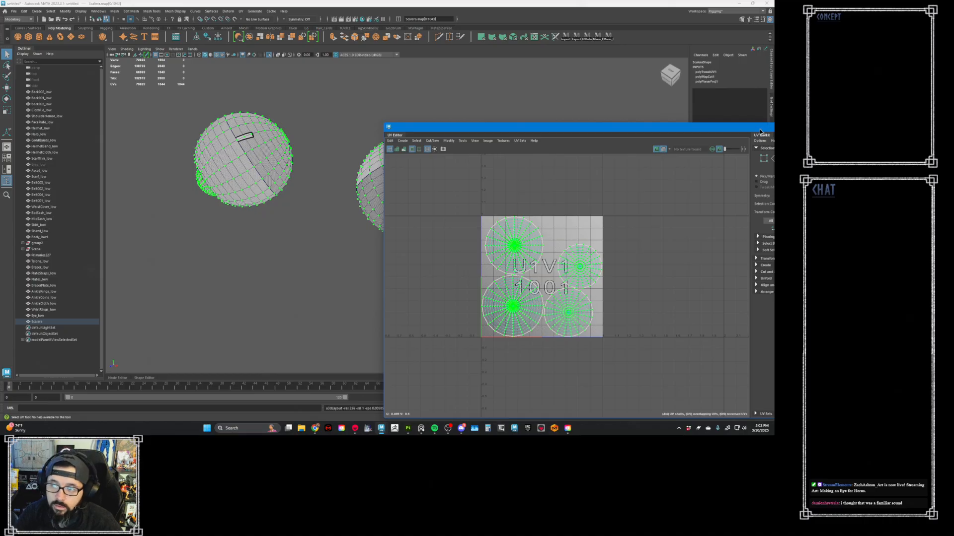
- Close the UV Editor, return the sclera to object selection, and add Eye_low to the selection
left_click_drag(764, 128, 604, 141)
left_click(682, 141)
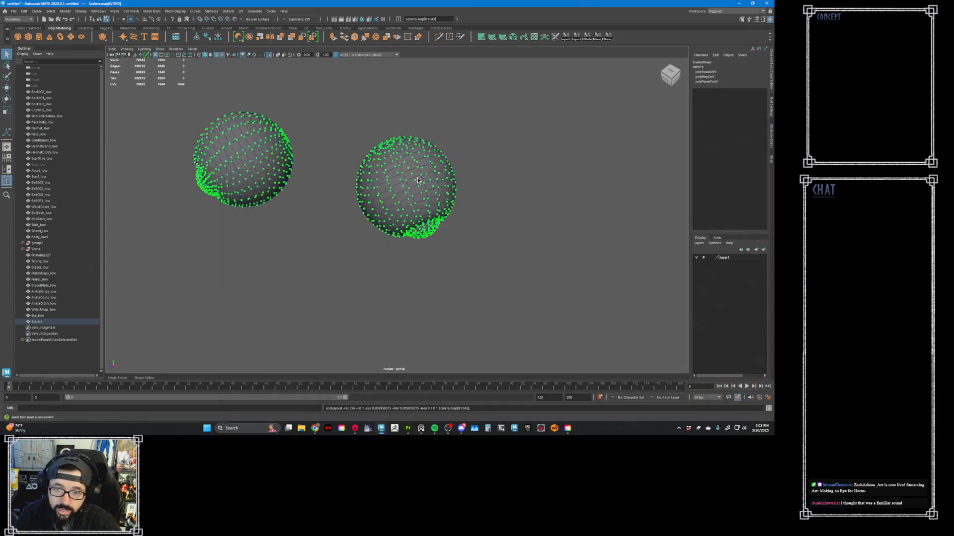
right_click_drag(418, 177, 448, 170)
middle_click_drag(403, 206, 453, 173, "alt")
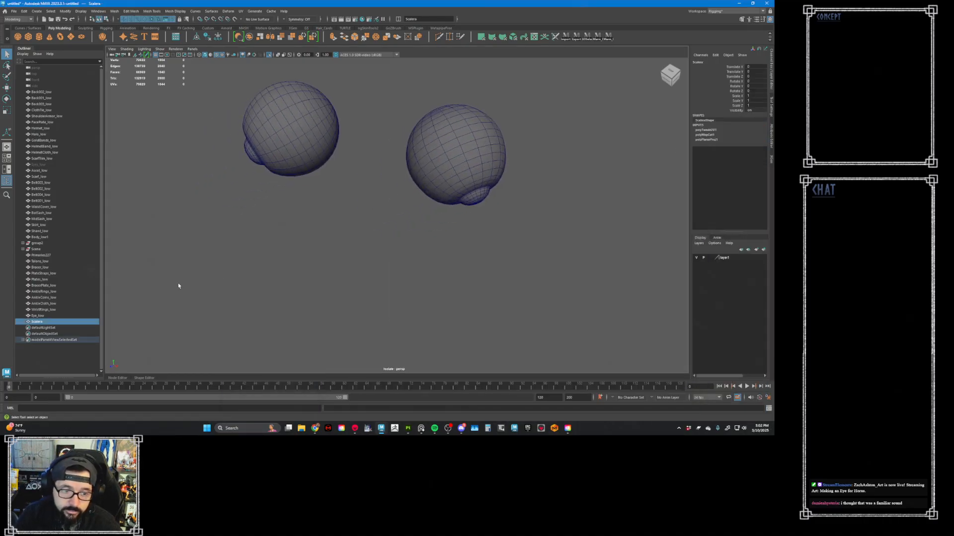
left_click(59, 316, "shift")
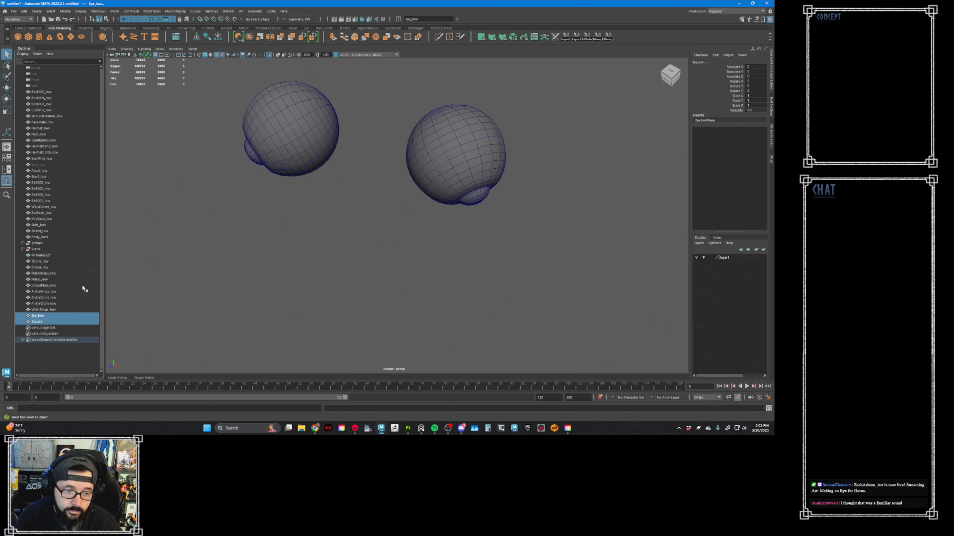
left_click(14, 11)
left_click(169, 122)
- Select the sclera mesh alone and reopen the UV Editor to review its shell layout in tile 1001
left_click_drag(201, 83, 426, 225)
left_click(535, 38)
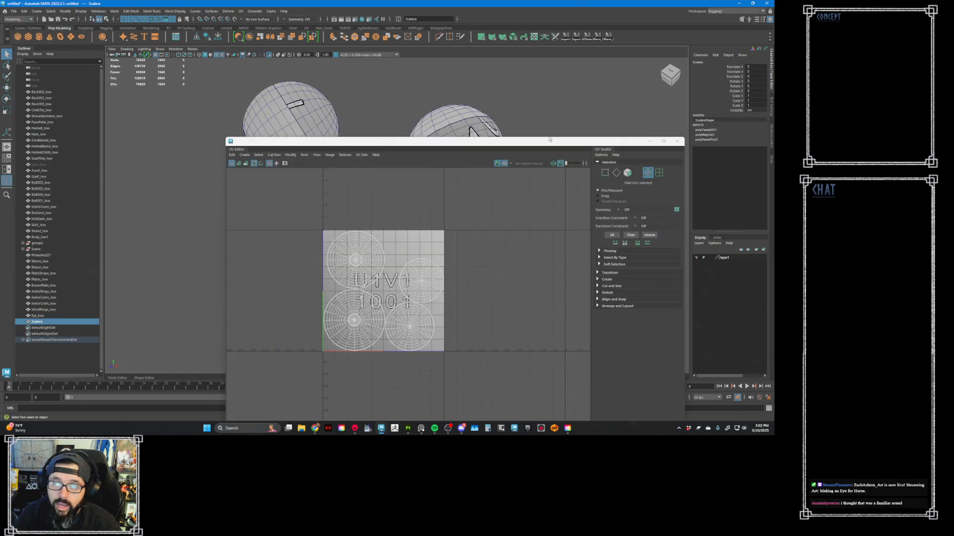
left_click_drag(546, 142, 482, 106)
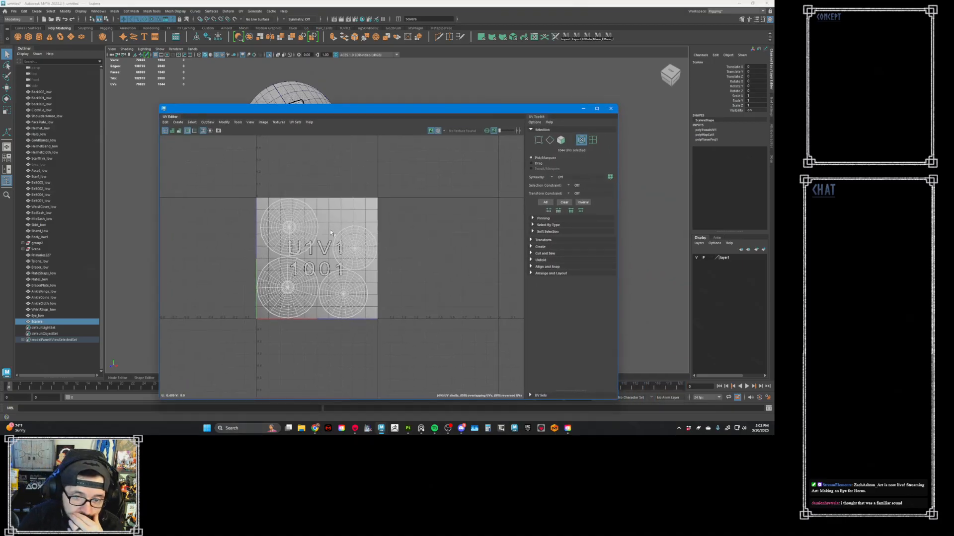
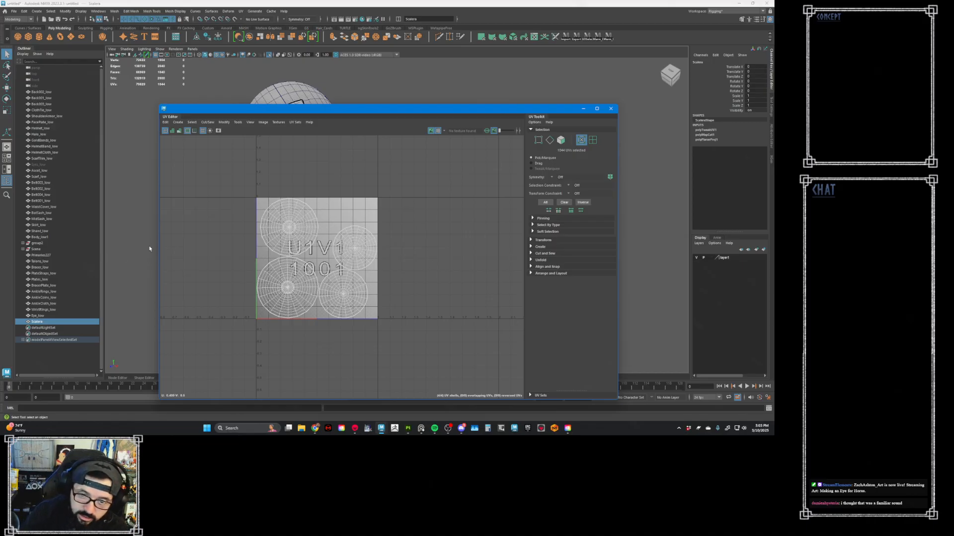
- Close the UV Editor, select only Eye_low, and export it as FBX over the existing Eye_low.fbx in the export folder
left_click(611, 109)
left_click(39, 316, "ctrl")
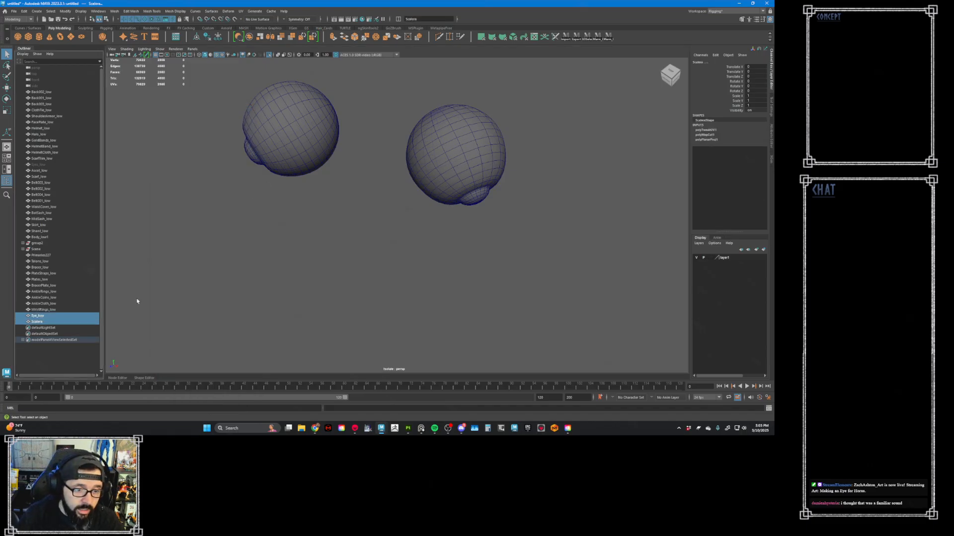
left_click(71, 352)
left_click(79, 317)
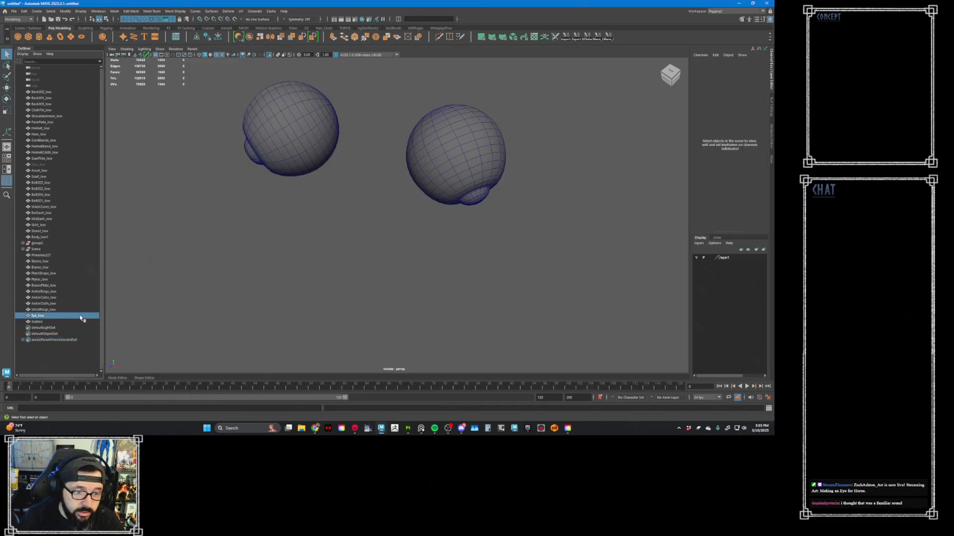
left_click(14, 11)
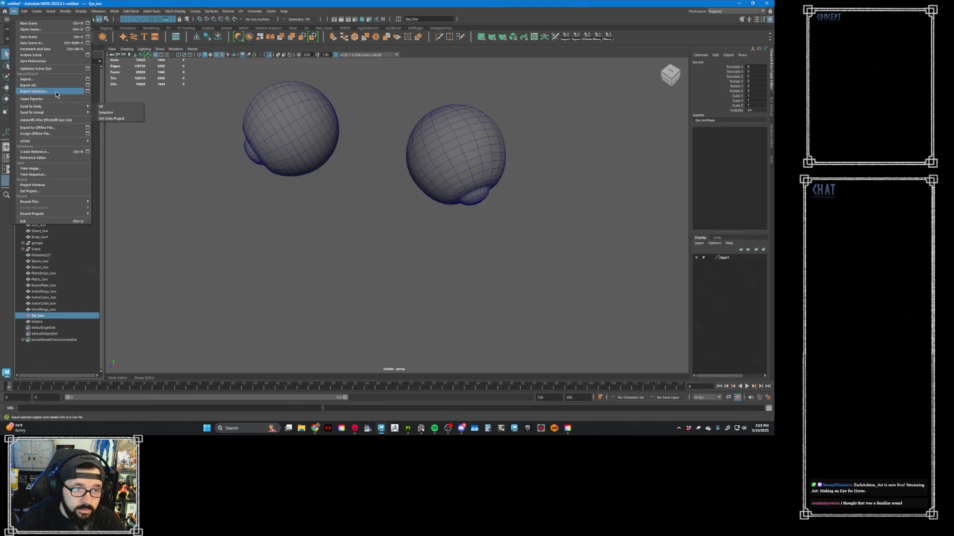
left_click(40, 94)
double_click(191, 169)
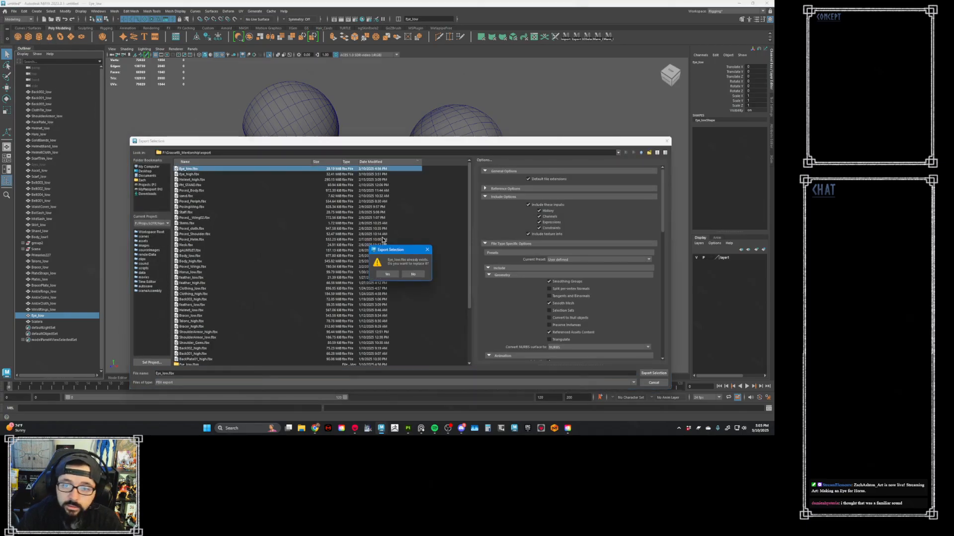
left_click(395, 277)
- Switch to Substance 3D Painter and choose Eye_low from the export folder as the new project's mesh
key("super")
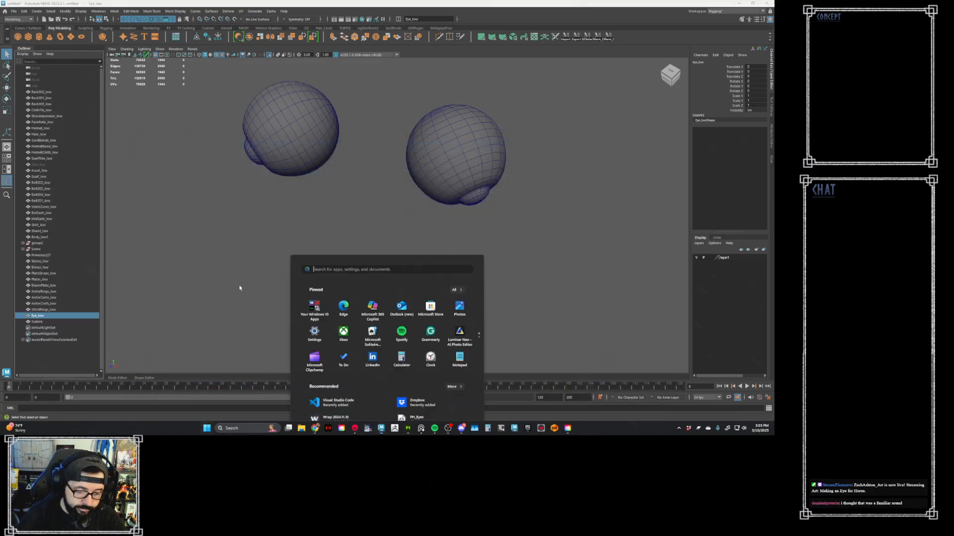
left_click(344, 370)
left_click(408, 428)
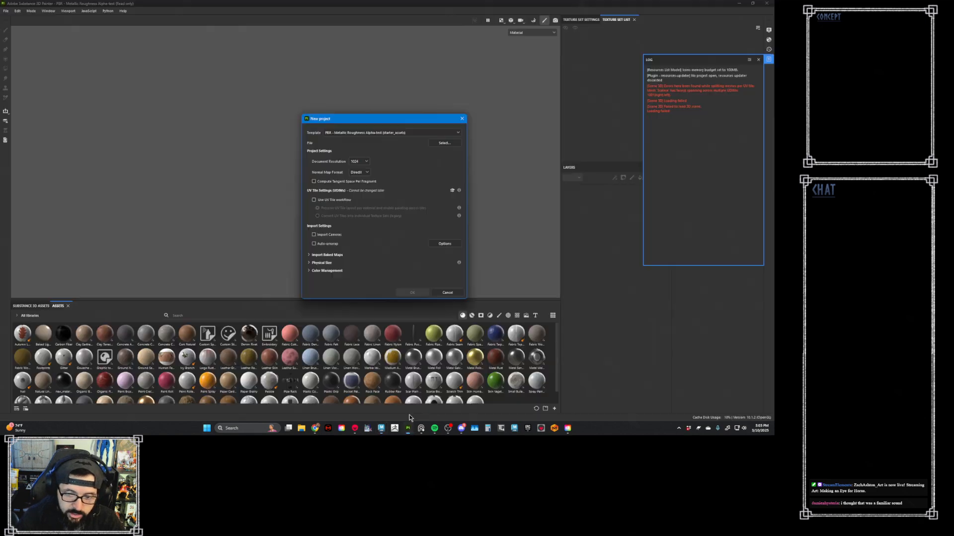
left_click(443, 143)
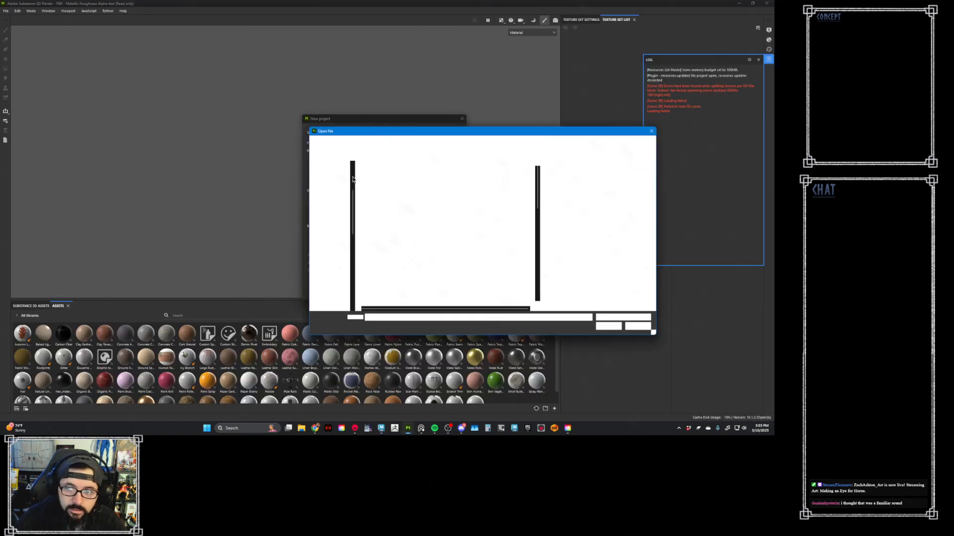
double_click(387, 282)
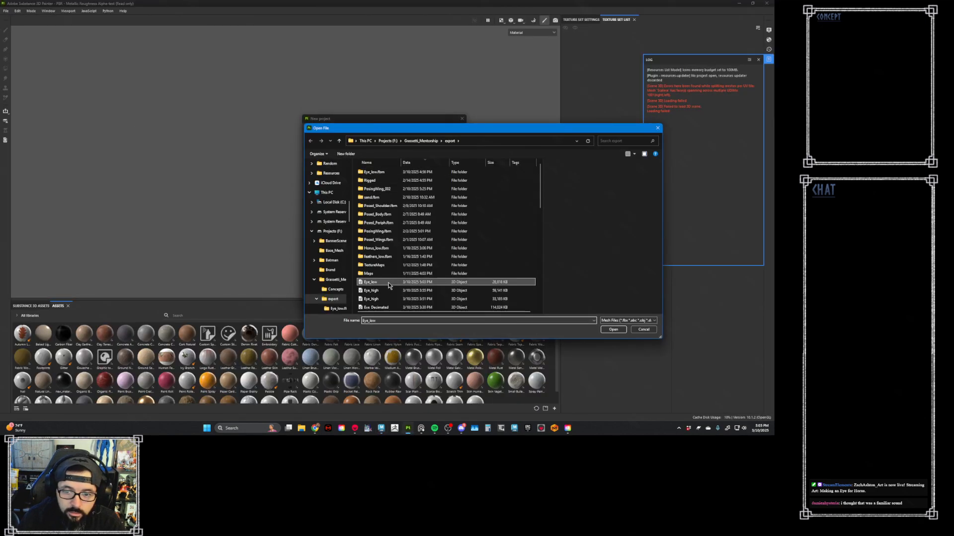
- Set the document resolution to 4096 and create the project, discarding the changes in the open project
left_click(365, 162)
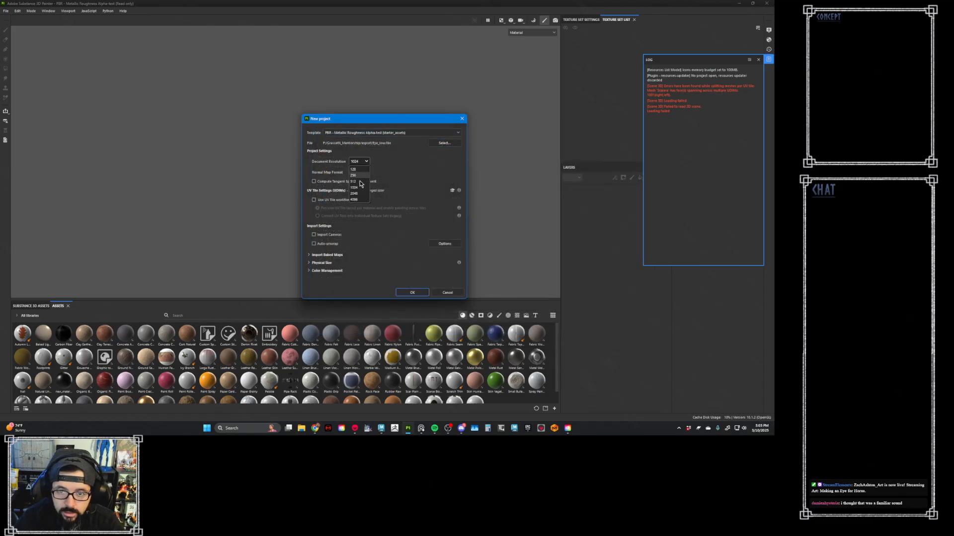
left_click(365, 162)
left_click(364, 196)
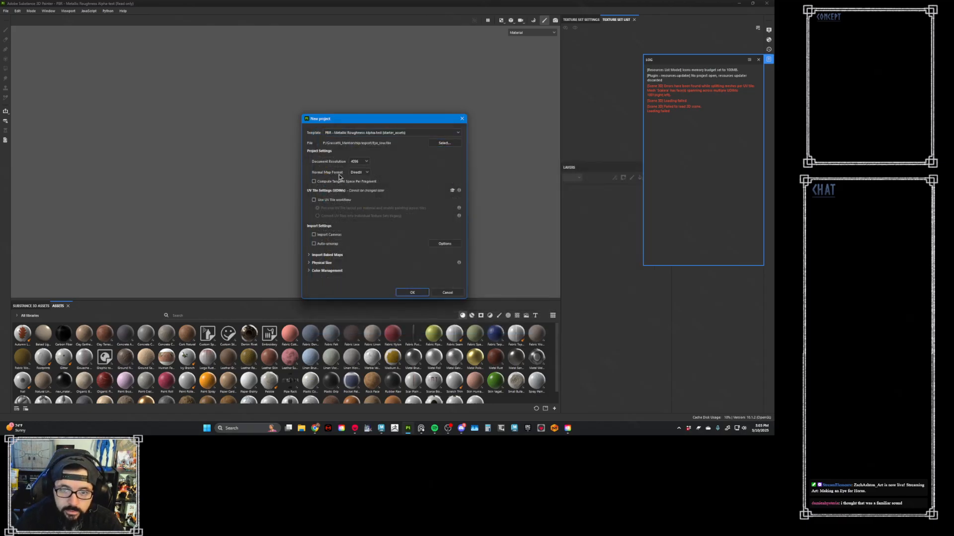
left_click(412, 293)
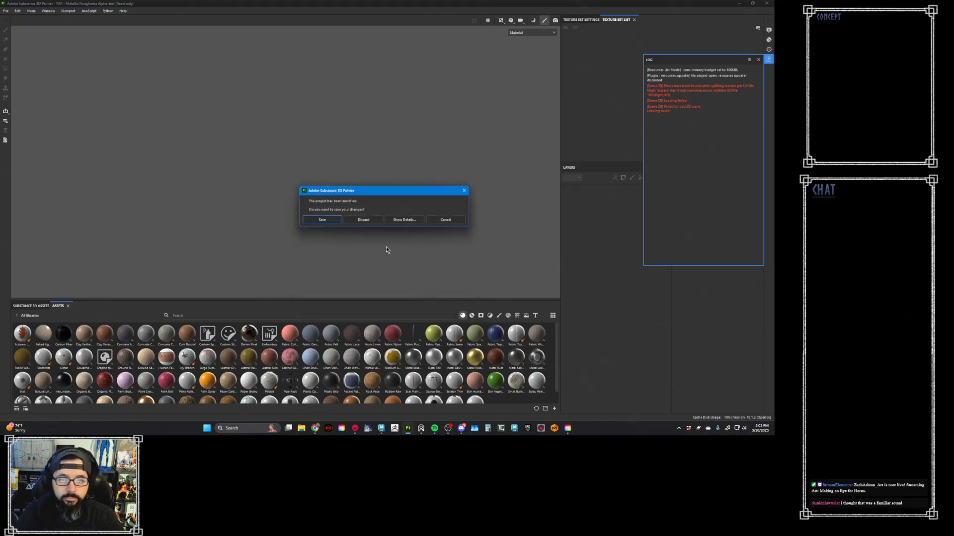
left_click(370, 222)
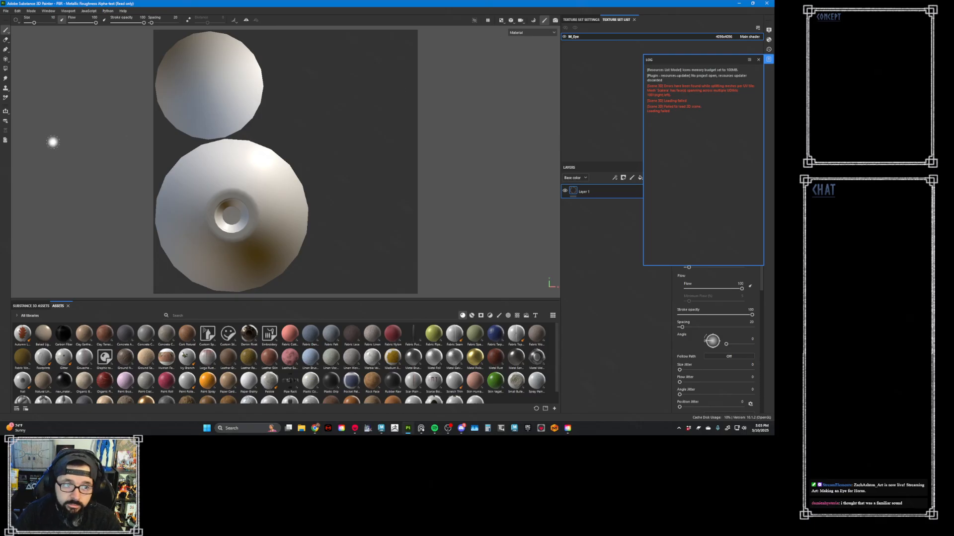
- Switch the viewport to show only the 3D view of the eyes
left_click(493, 21)
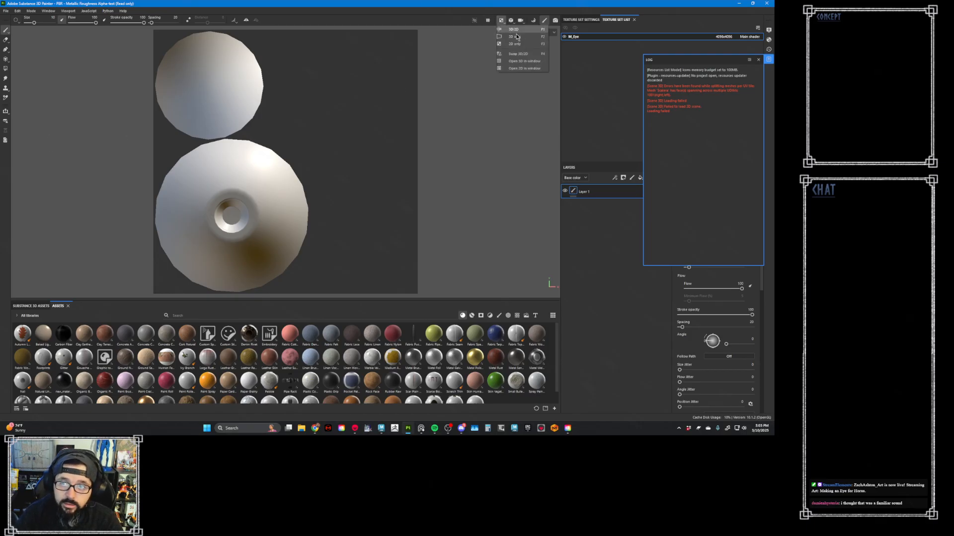
left_click(512, 37)
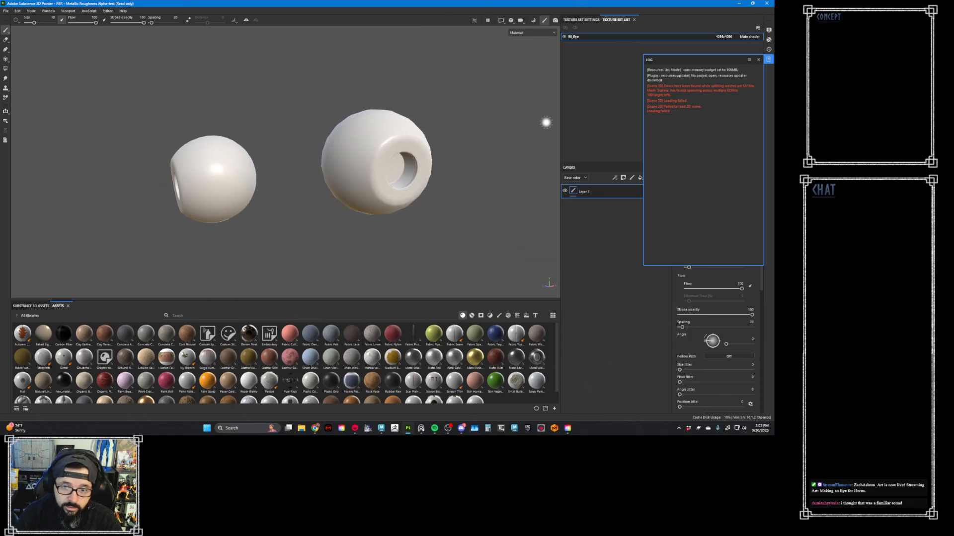
- Clear and close the log, and delete Layer 1 from the M_Eye texture set
right_click(714, 111)
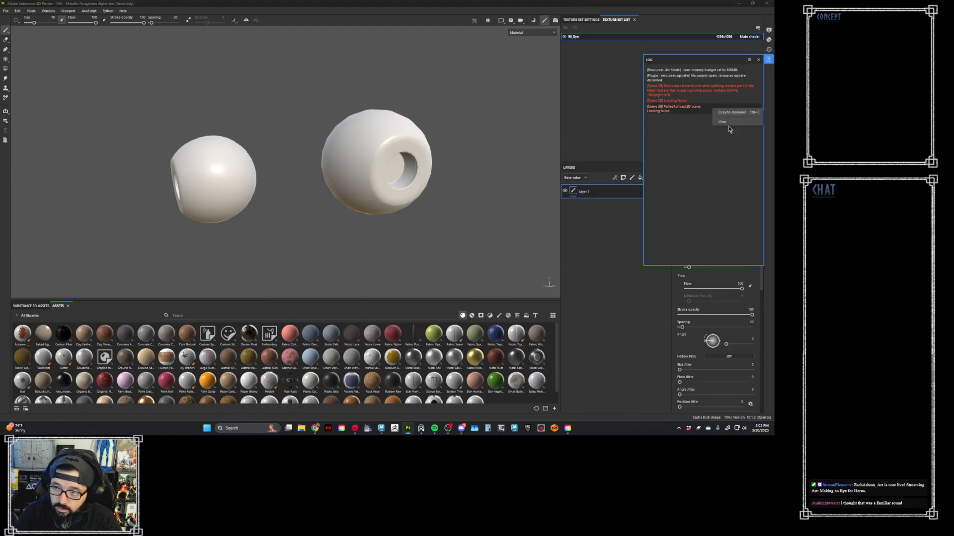
left_click(729, 124)
left_click(769, 62)
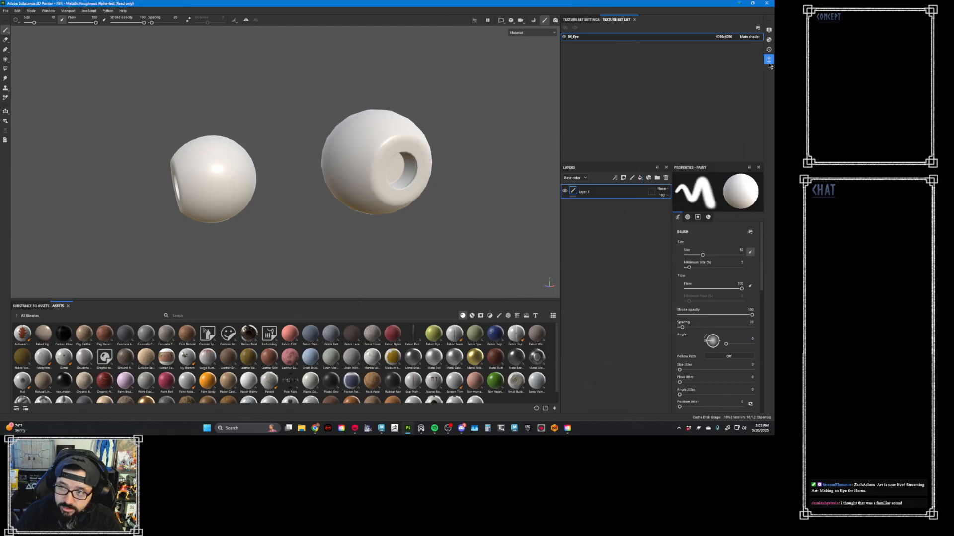
left_click(666, 178)
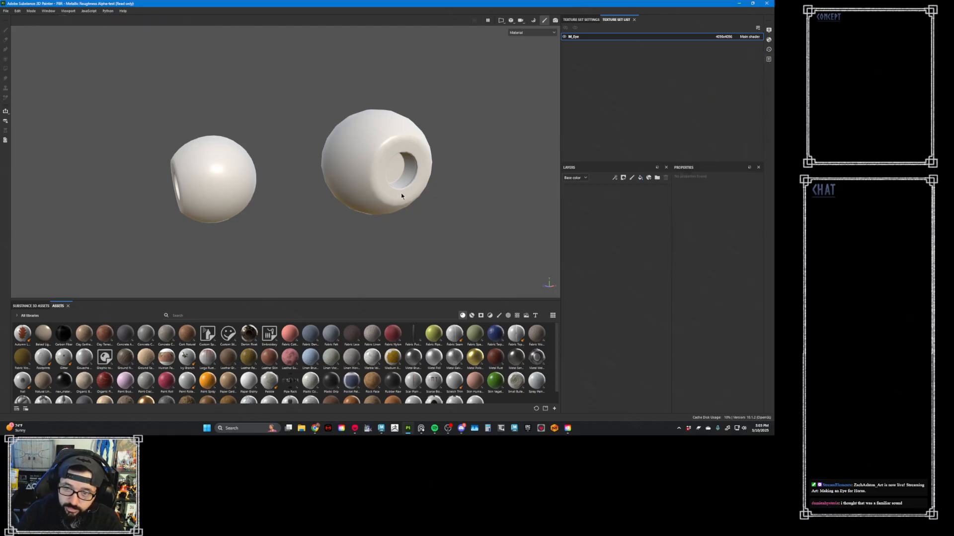
- Select all seven Baked_M_Eye PSD files in the Marmoset Maps folder and bring them into Painter's assets, then minimize File Explorer
left_click(301, 431)
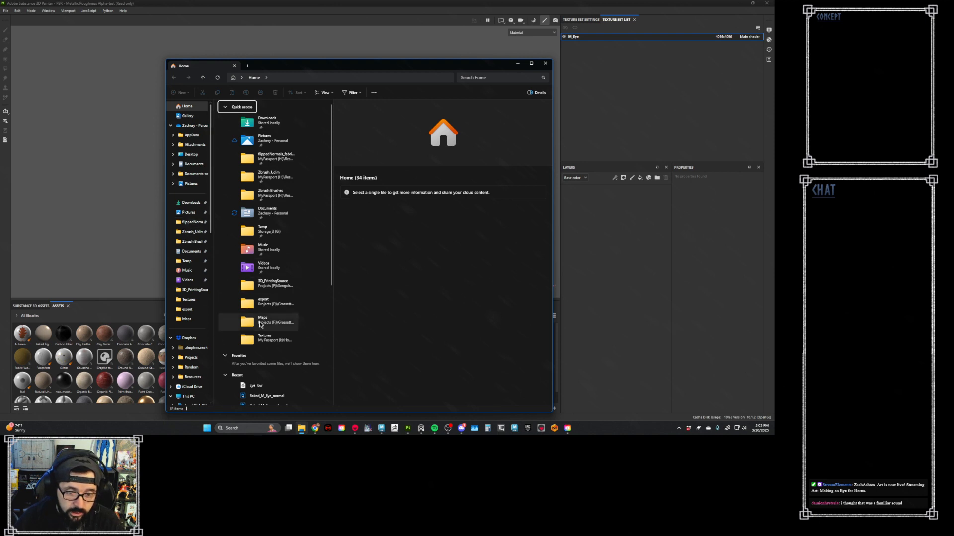
left_click(192, 320)
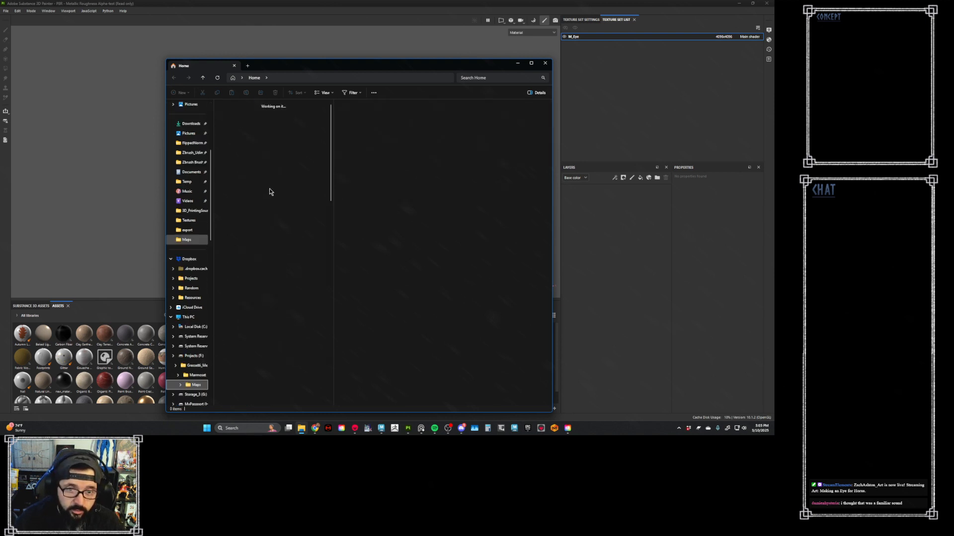
scroll(303, 298, "down", 4)
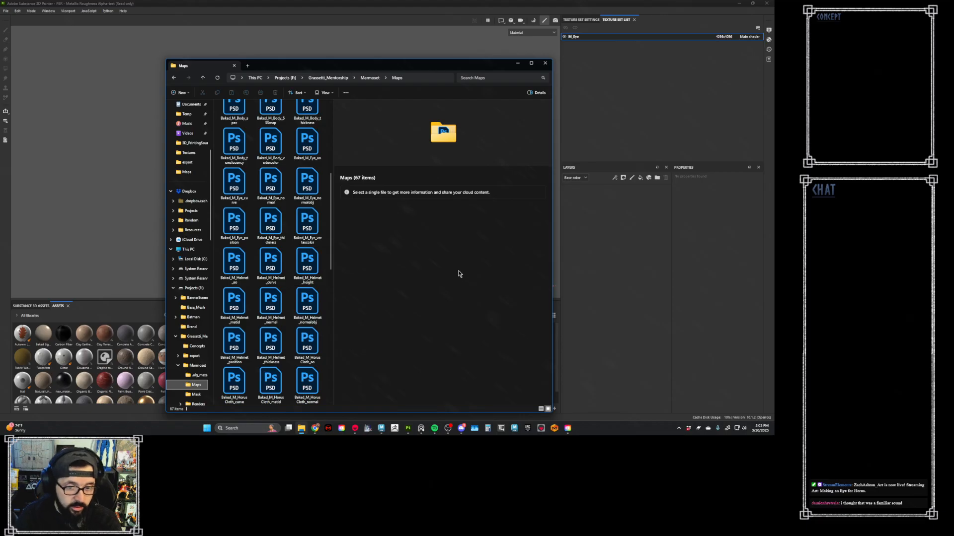
left_click(310, 226)
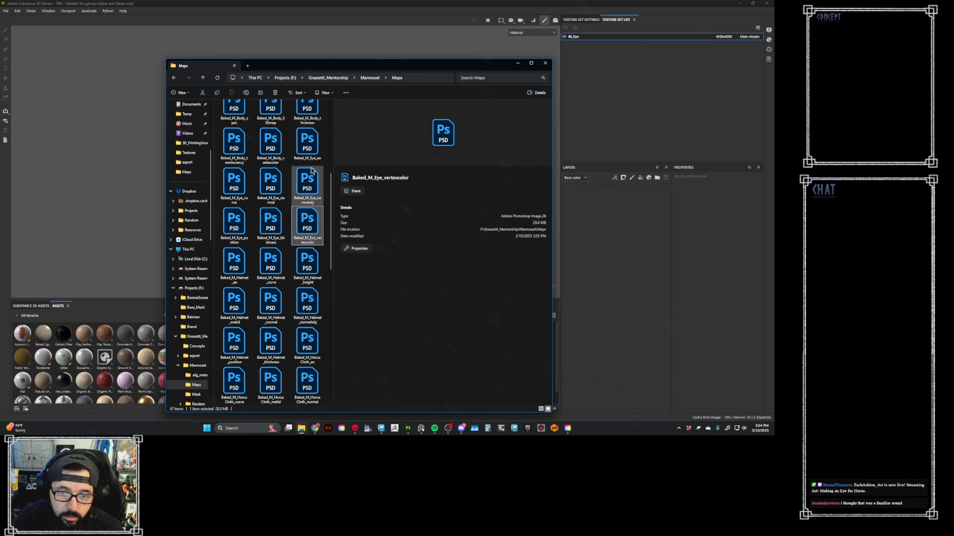
left_click(307, 142, "shift")
mouse_move(299, 192)
left_mouse_down()
mouse_move(226, 228)
mouse_move(118, 384)
left_mouse_up()
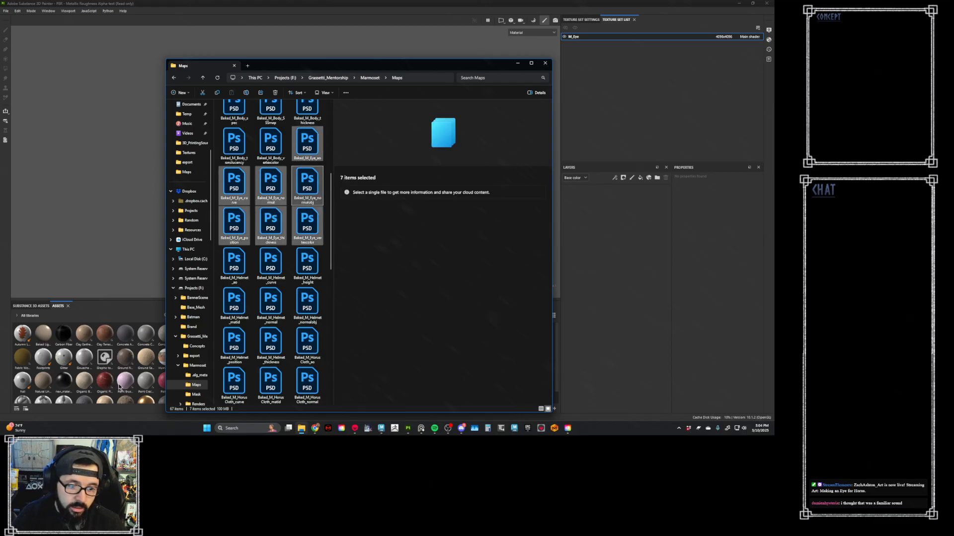
left_click(517, 63)
- Set the usage of all seven Baked_M_Eye resources to texture
left_click_drag(363, 149, 365, 209)
left_click(362, 218)
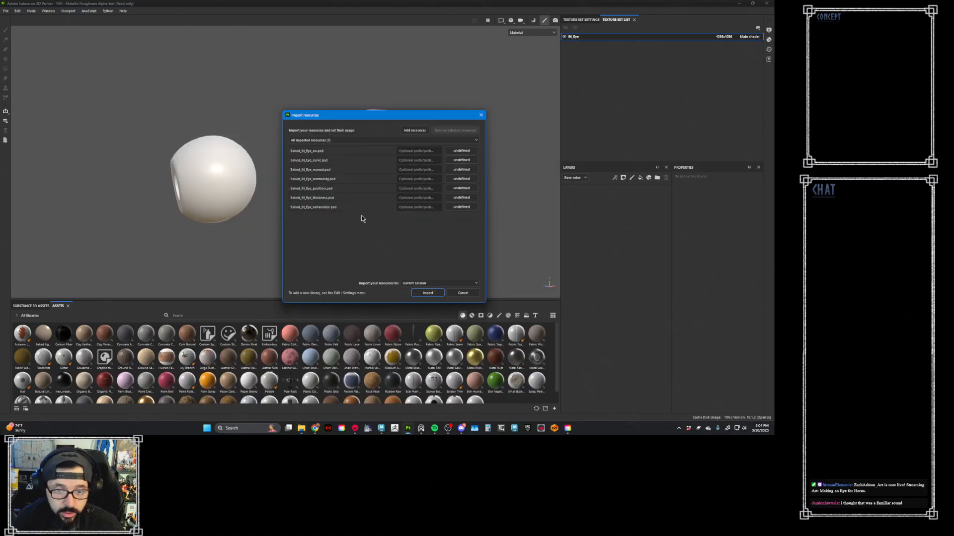
left_click(364, 209)
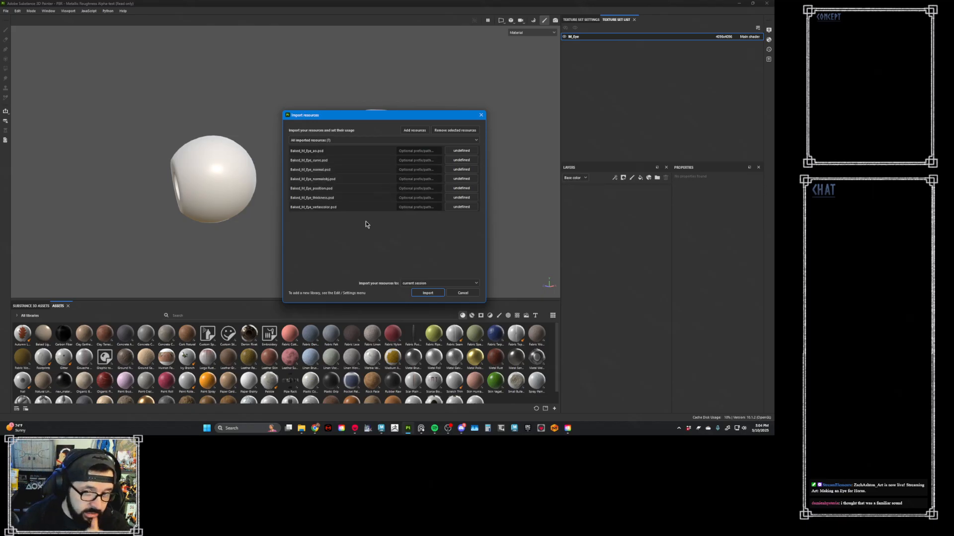
left_click(461, 207)
left_click(484, 234)
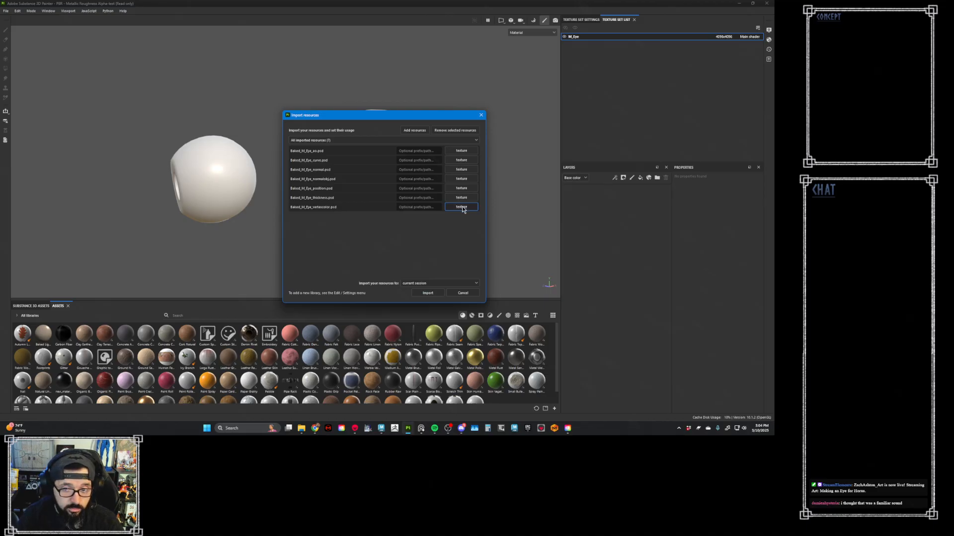
- Give all seven resources the path prefix "Baked" and import them into the current project
left_click(430, 208)
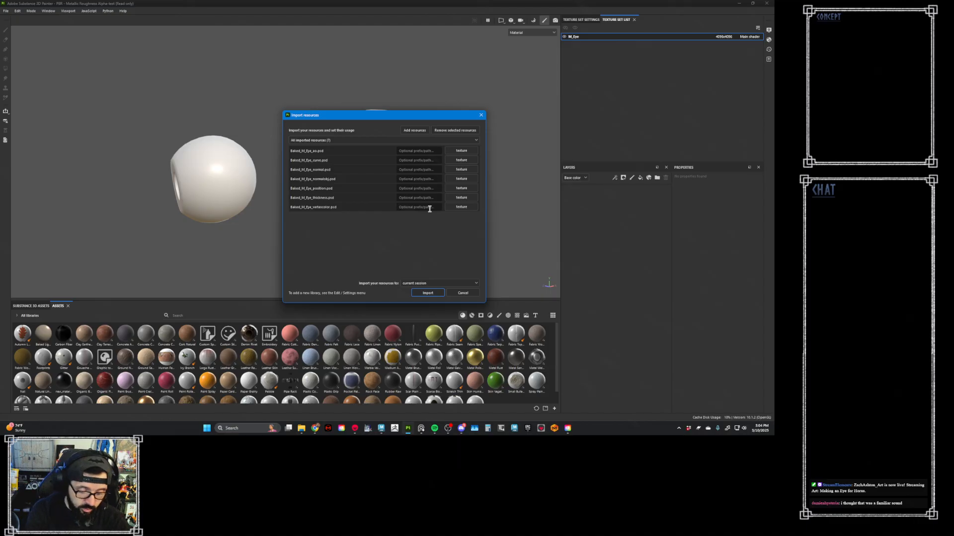
type("Baked")
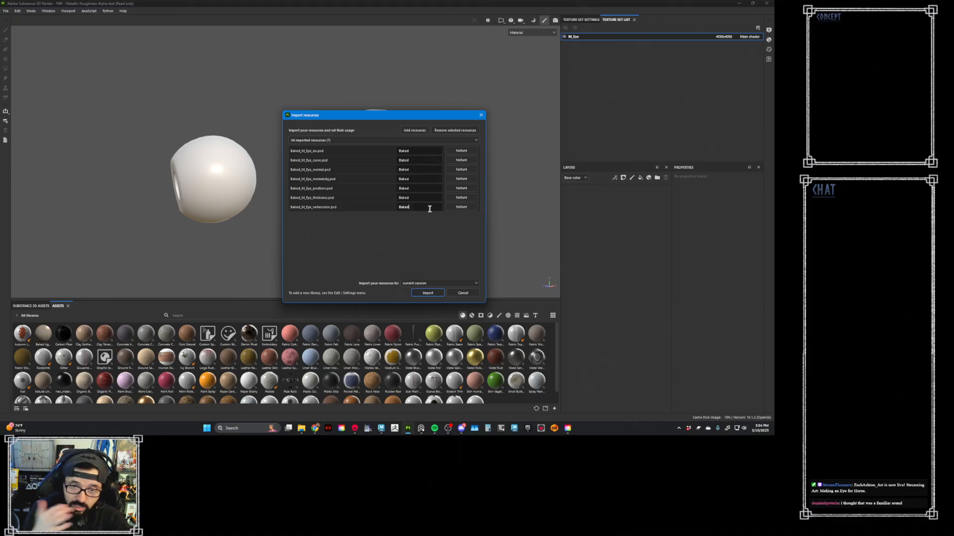
left_click(420, 283)
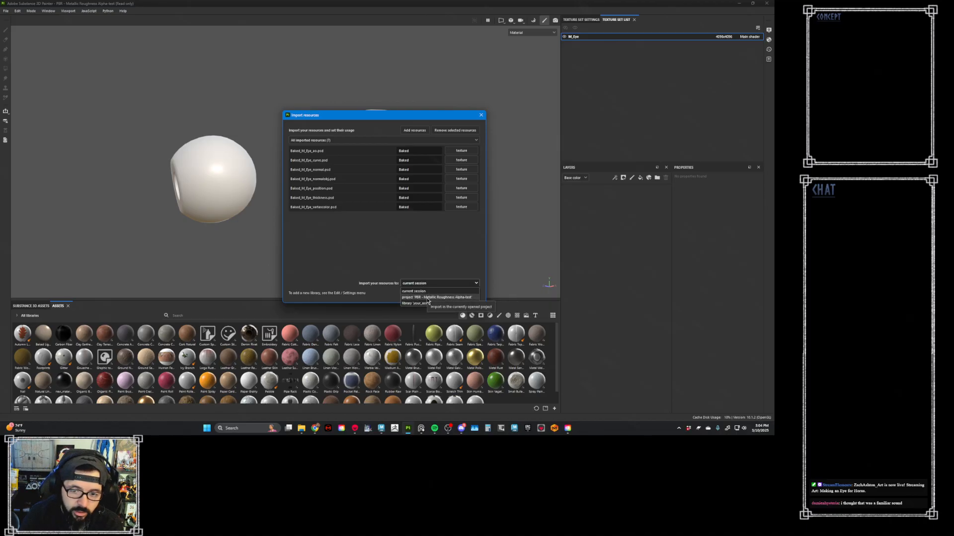
left_click(430, 298)
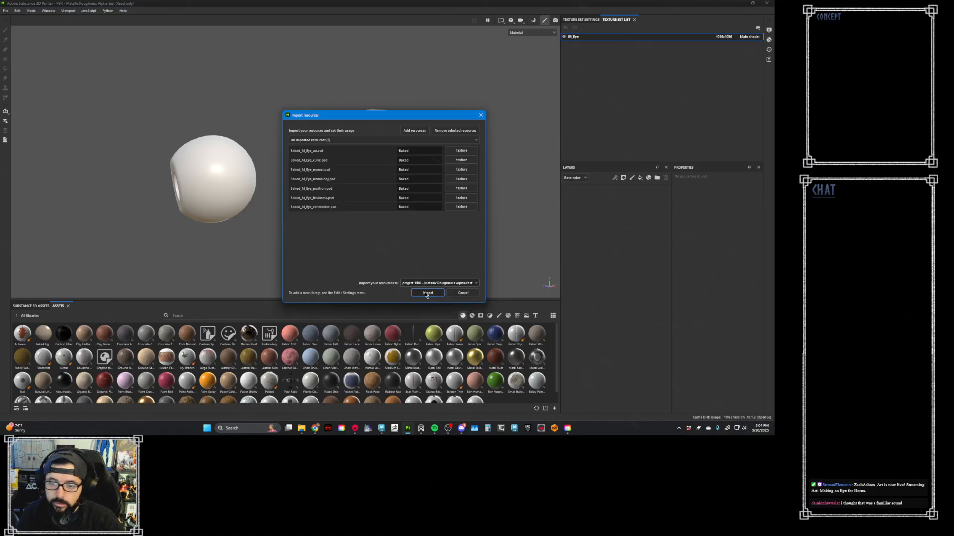
left_click(447, 293)
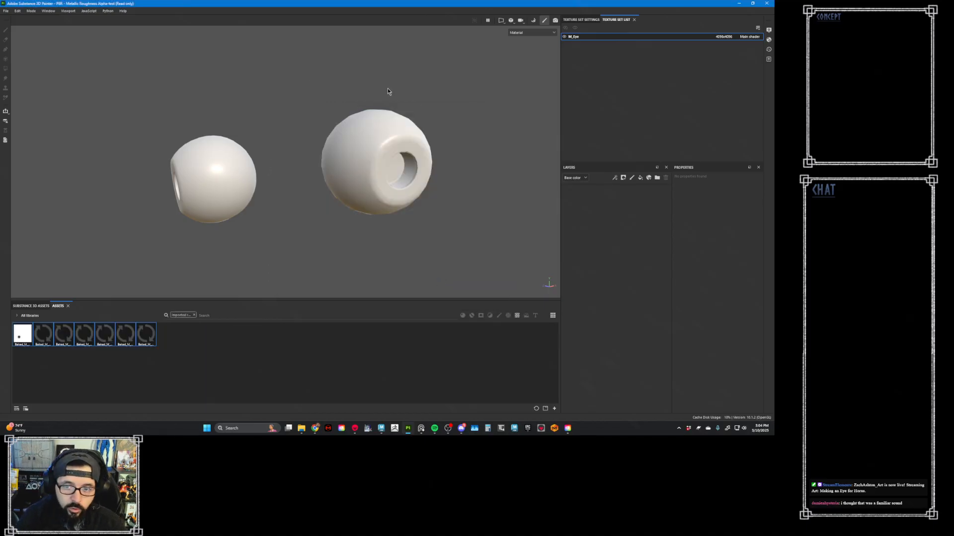
- Open the display settings, change the environment map to Studio Tomoco, and check the lighting on both eyes
left_click(769, 31)
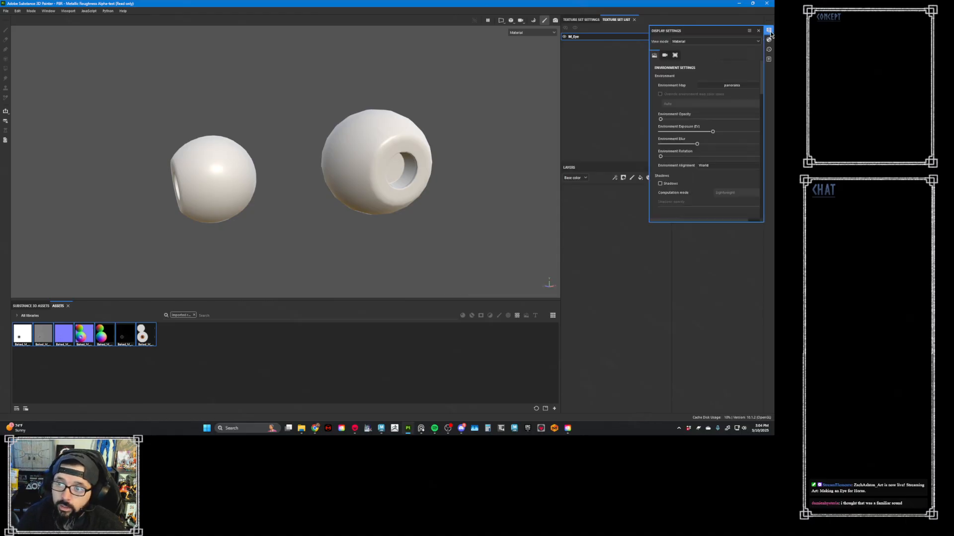
left_click(717, 85)
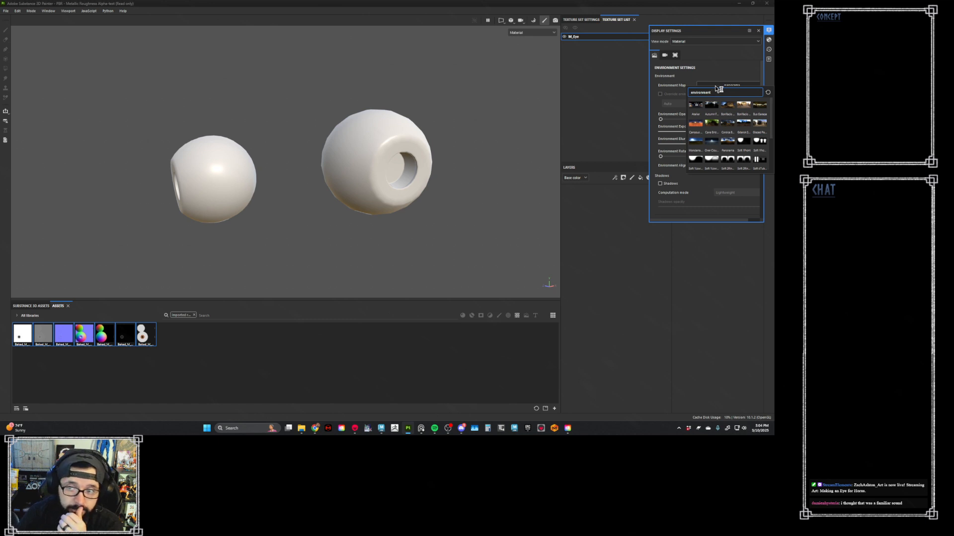
scroll(723, 106, "down", 5)
left_click(743, 140)
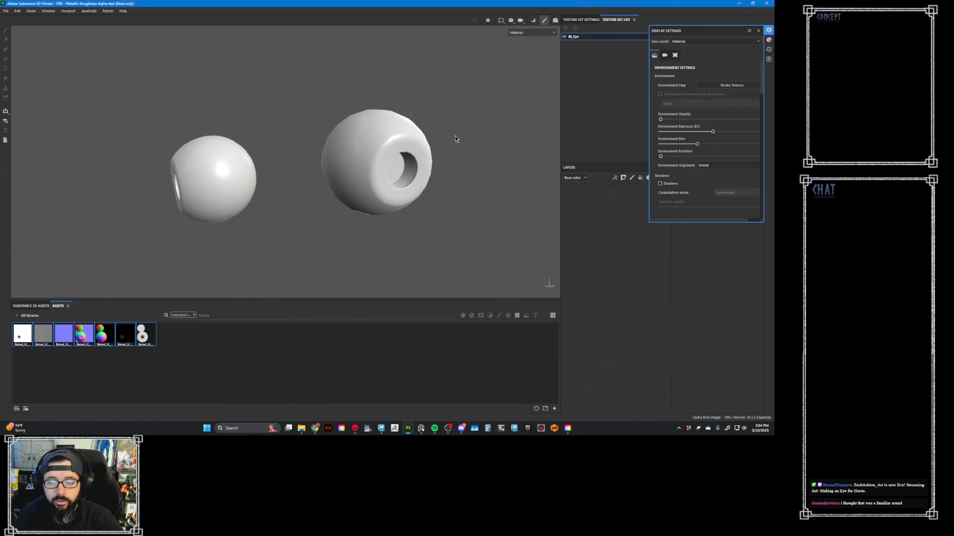
mouse_move(455, 138)
left_mouse_down("alt")
mouse_move(455, 90)
mouse_move(451, 106)
mouse_move(464, 104)
mouse_move(470, 84)
mouse_move(466, 110)
left_mouse_up("alt")
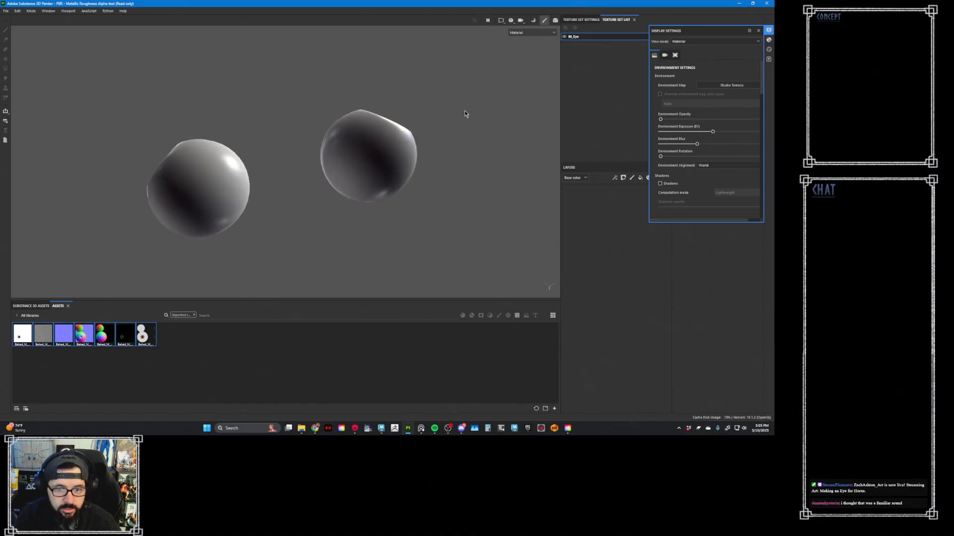
left_click_drag(424, 163, 418, 112, "alt")
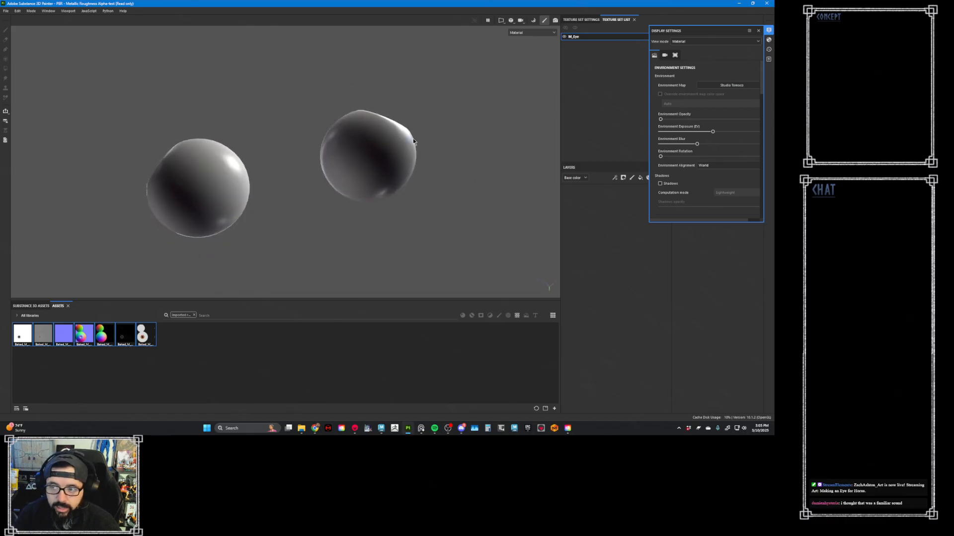
- Align the environment to the camera, enable shadows in Lightweight computation mode, and lower the shadow opacity to about half
left_click(715, 166)
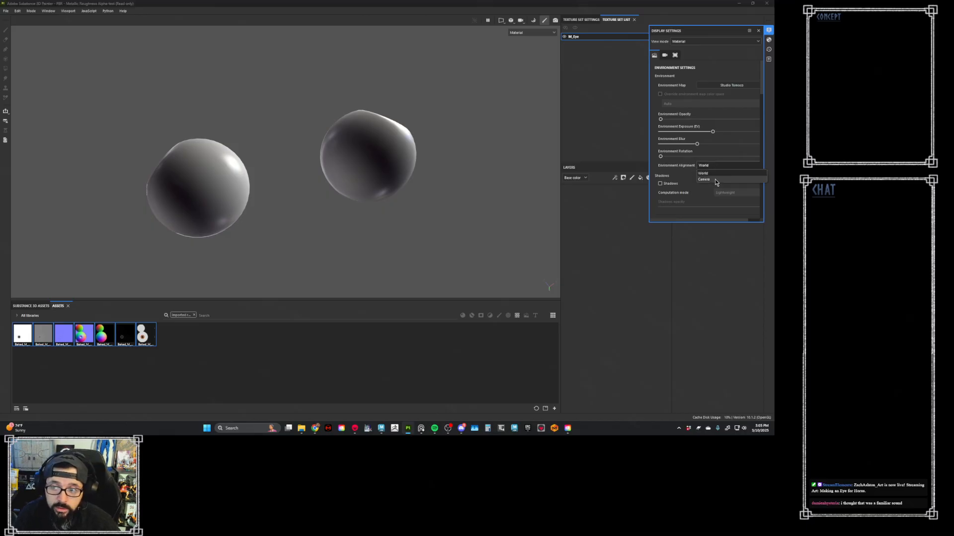
left_click(714, 179)
left_click_drag(505, 119, 636, 184, "alt")
left_click(660, 183)
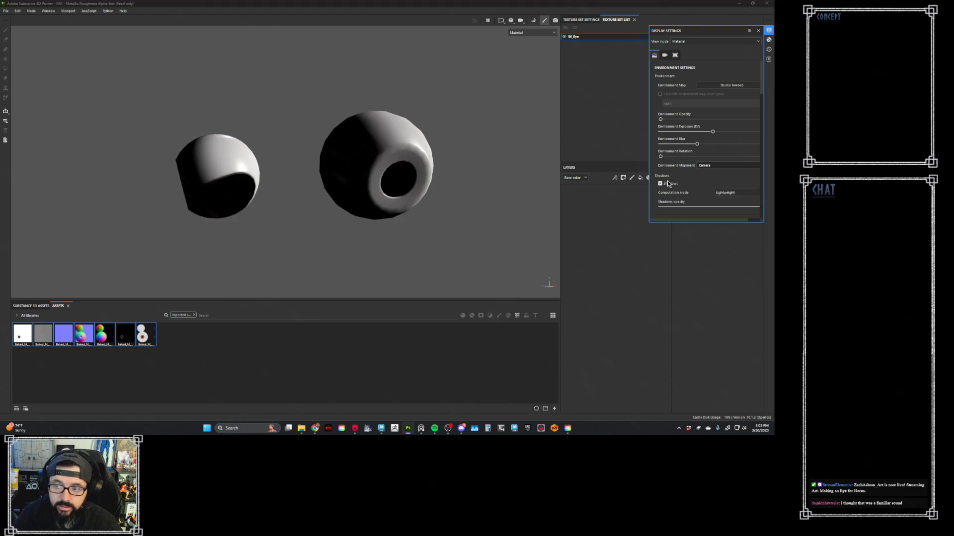
left_click_drag(738, 206, 709, 206)
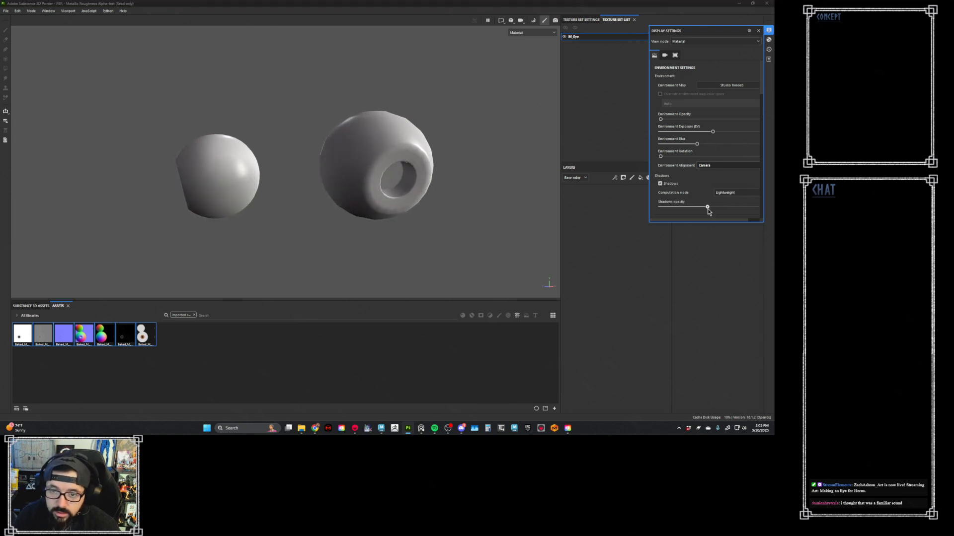
left_click(735, 193)
left_click(719, 181)
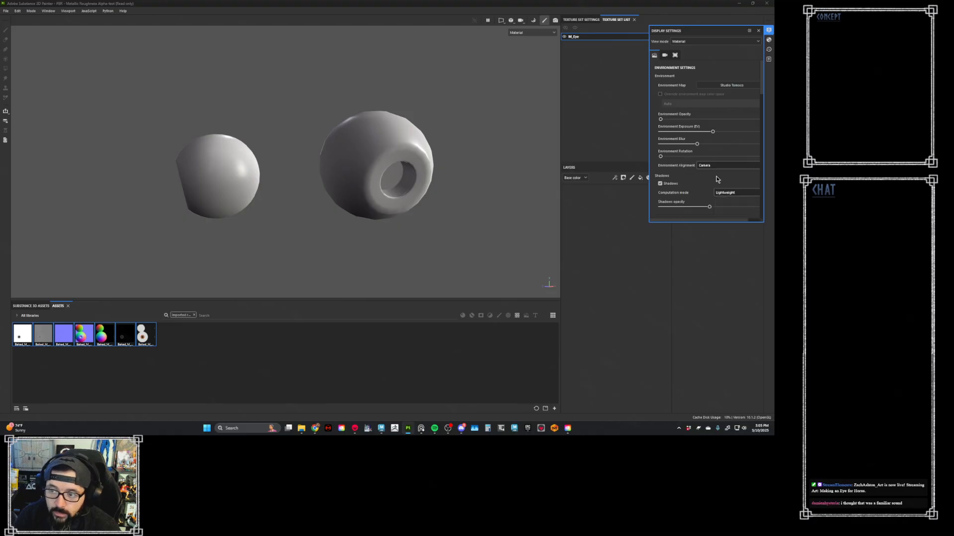
- Set the viewport's tone mapping function to ACES, check both eyes, and close the display settings
scroll(678, 193, "down", 1)
scroll(678, 194, "down", 10)
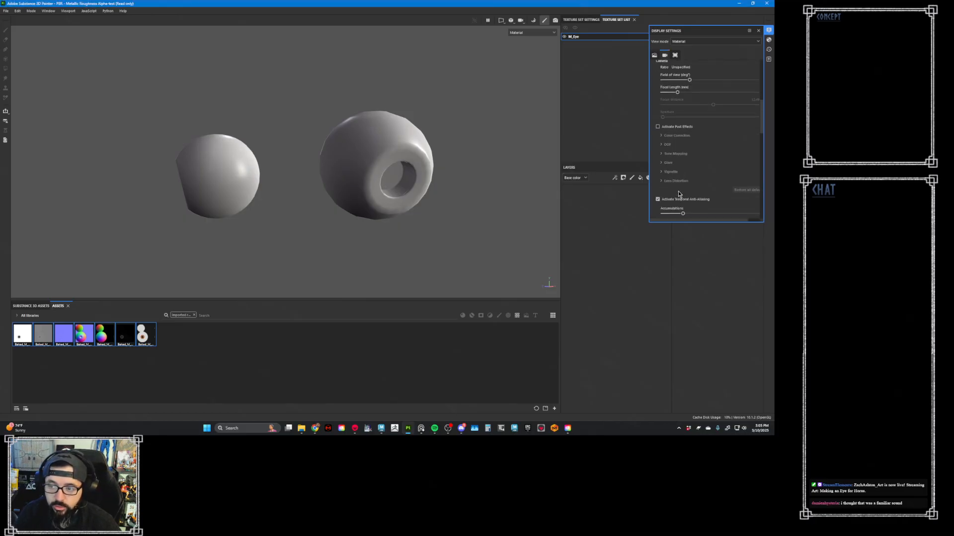
scroll(679, 195, "down", 2)
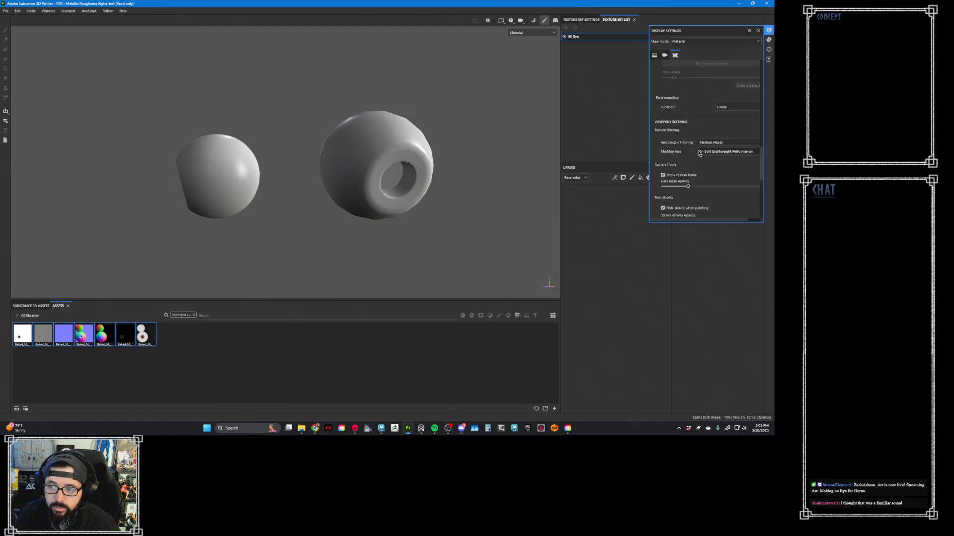
left_click(725, 107)
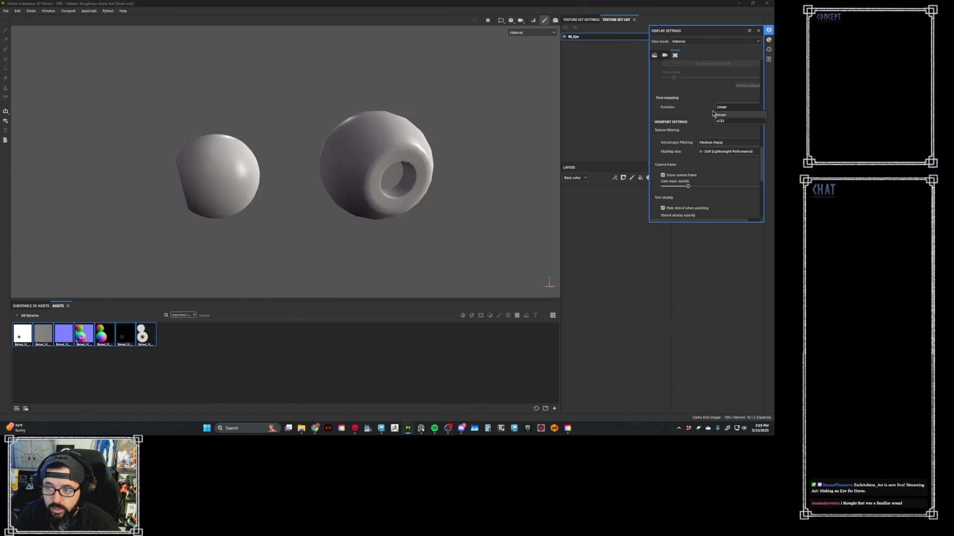
left_click(720, 121)
left_click_drag(473, 151, 319, 130, "alt")
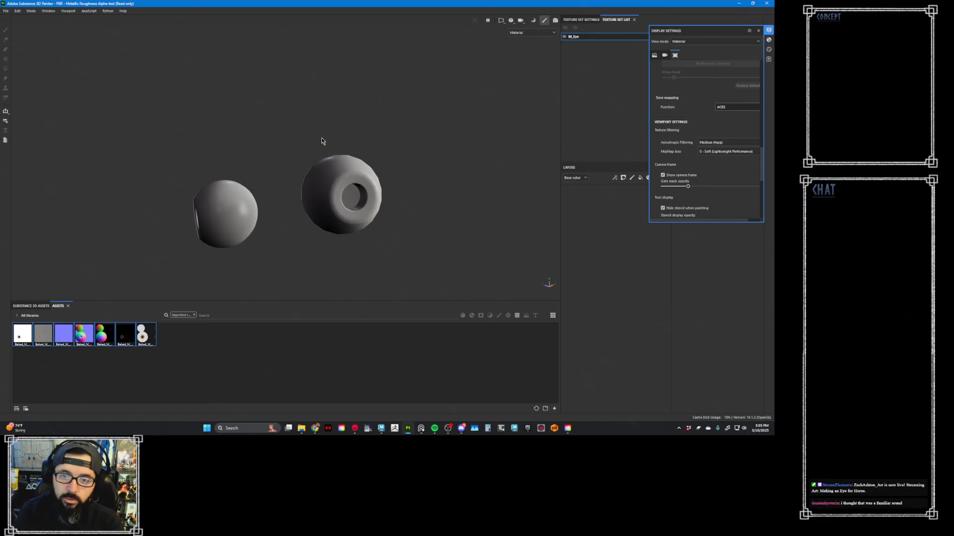
left_click(769, 31)
- Assign the baked ao, curve and normal textures to the M_Eye set's ambient occlusion, curvature and normal mesh maps
left_click(573, 20)
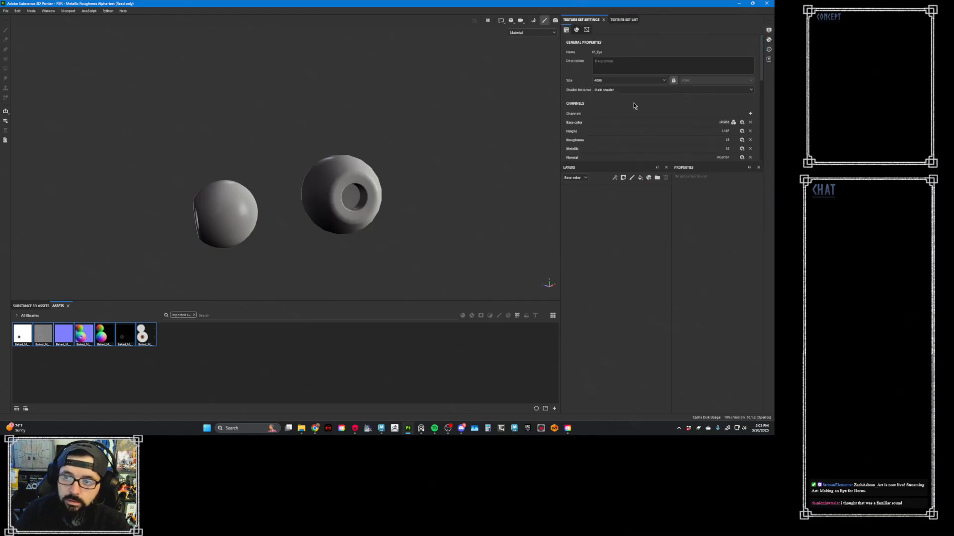
scroll(634, 105, "down", 8)
scroll(646, 98, "down", 3)
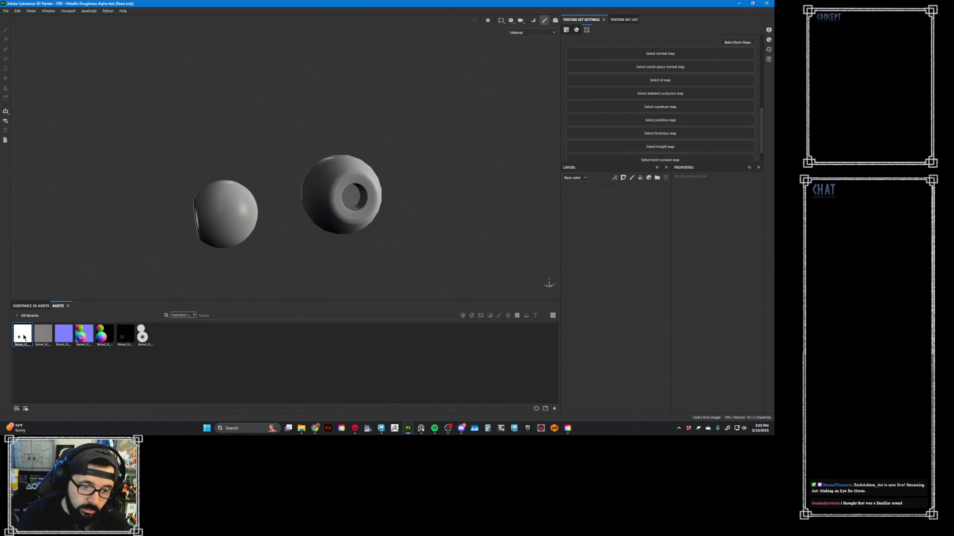
left_click_drag(23, 337, 644, 97)
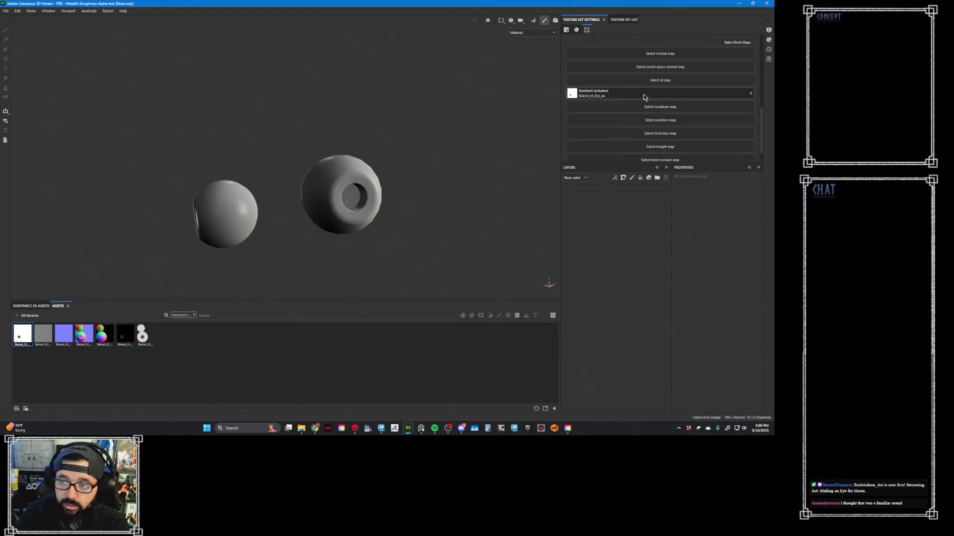
left_click_drag(44, 334, 690, 115)
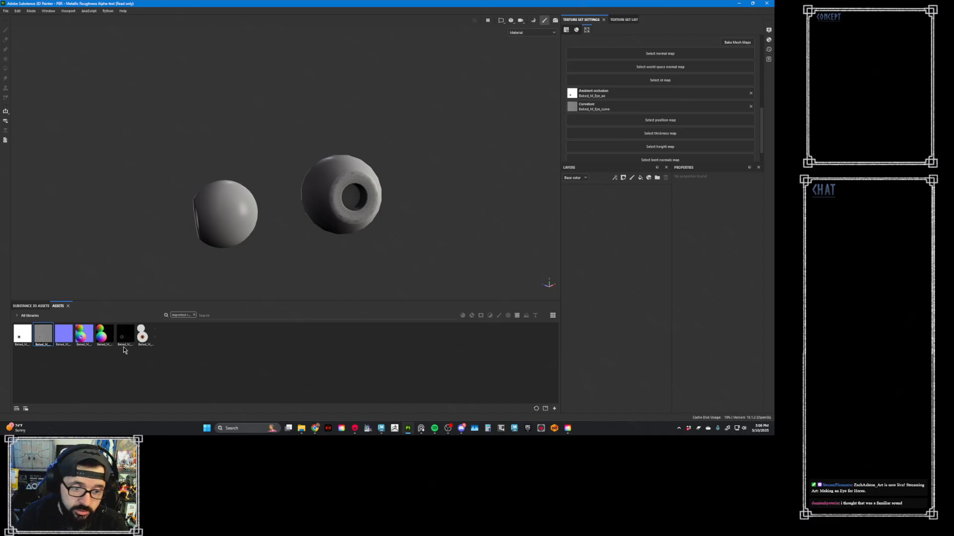
left_click_drag(66, 338, 663, 53)
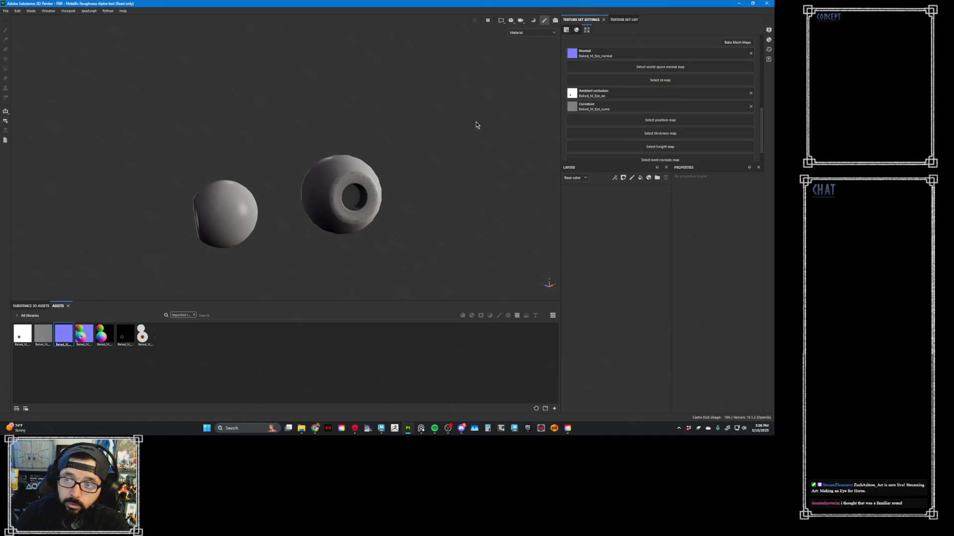
- Assign the baked object normal, position and thickness textures to the world space normal, position and thickness mesh maps
left_click_drag(83, 334, 615, 73)
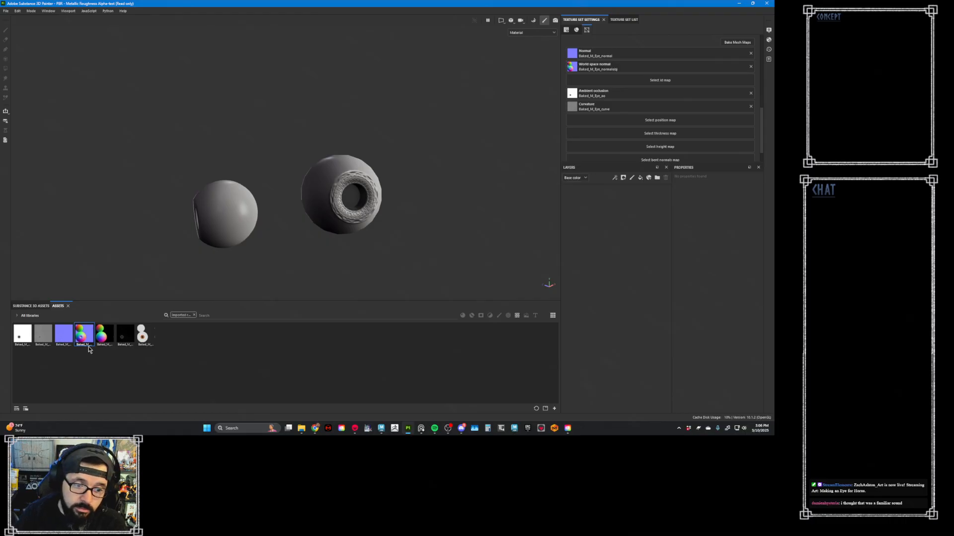
left_click_drag(102, 340, 663, 127)
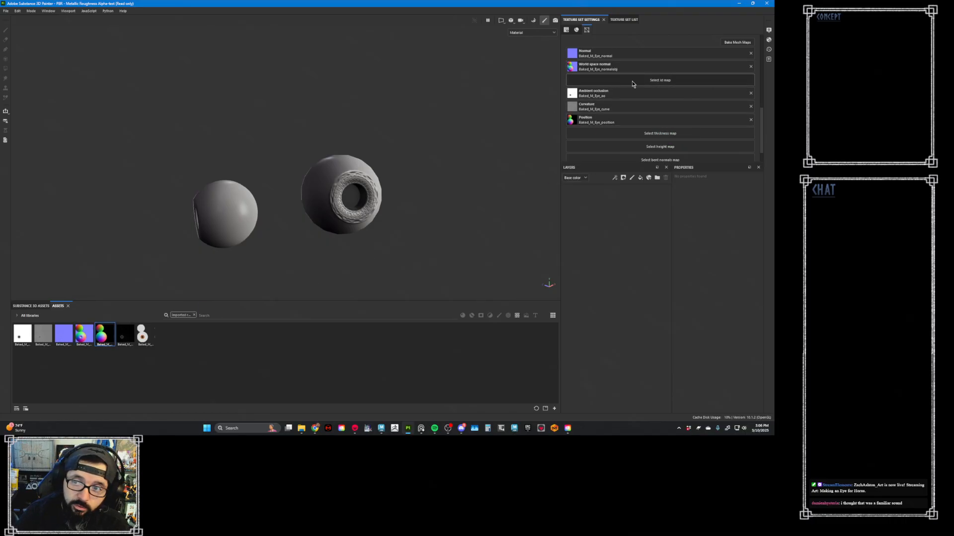
left_click_drag(125, 336, 633, 135)
scroll(445, 148, "down", 5)
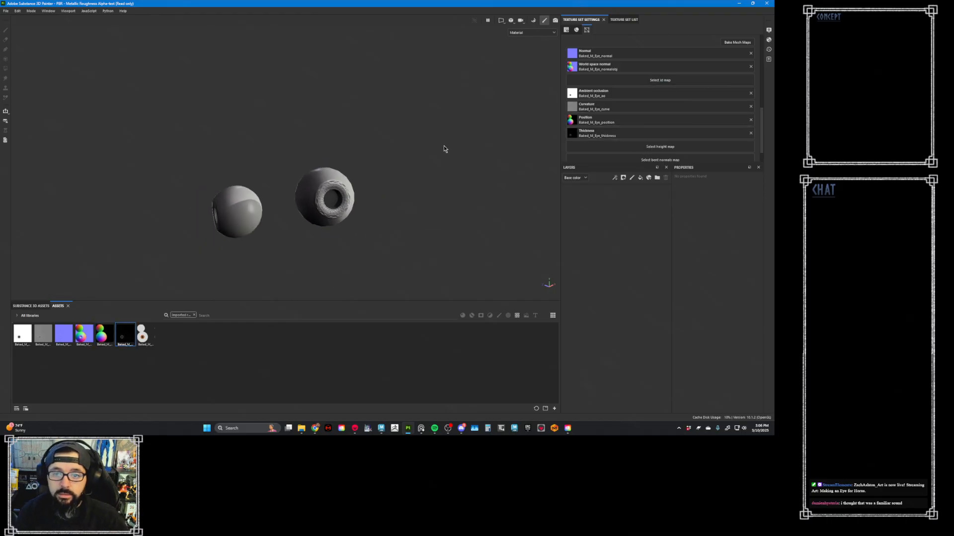
mouse_move(449, 148)
left_mouse_down("alt")
mouse_move(380, 164)
mouse_move(437, 140)
left_mouse_up("alt")
scroll(438, 139, "up", 6)
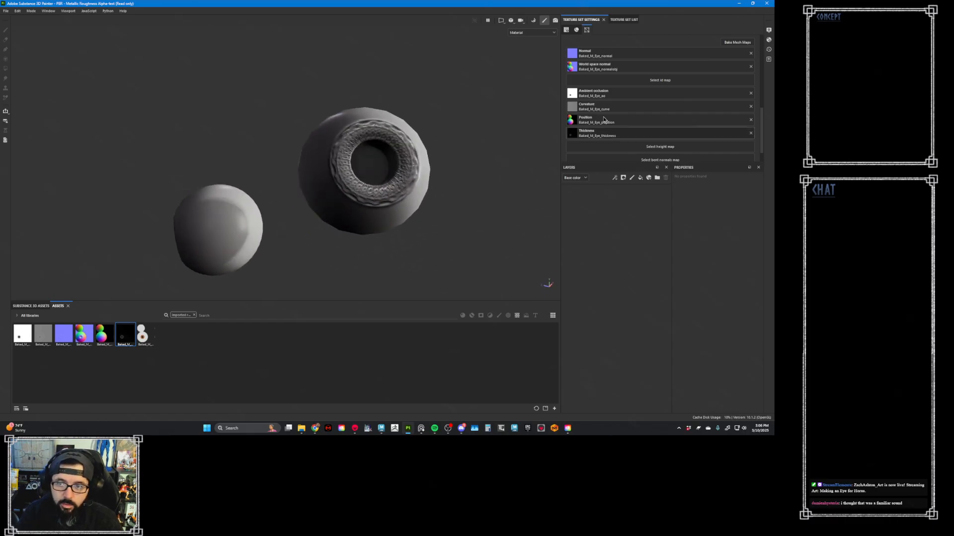
- Add a fill layer named VertexColorBase with only the color channel, using the baked vertex color texture as its base color
left_click(616, 20)
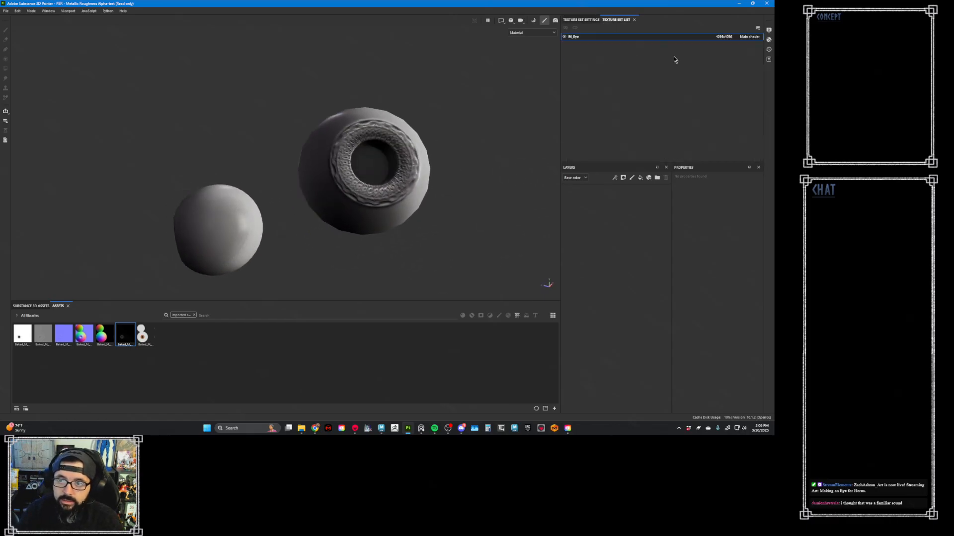
left_click(640, 178)
double_click(607, 193)
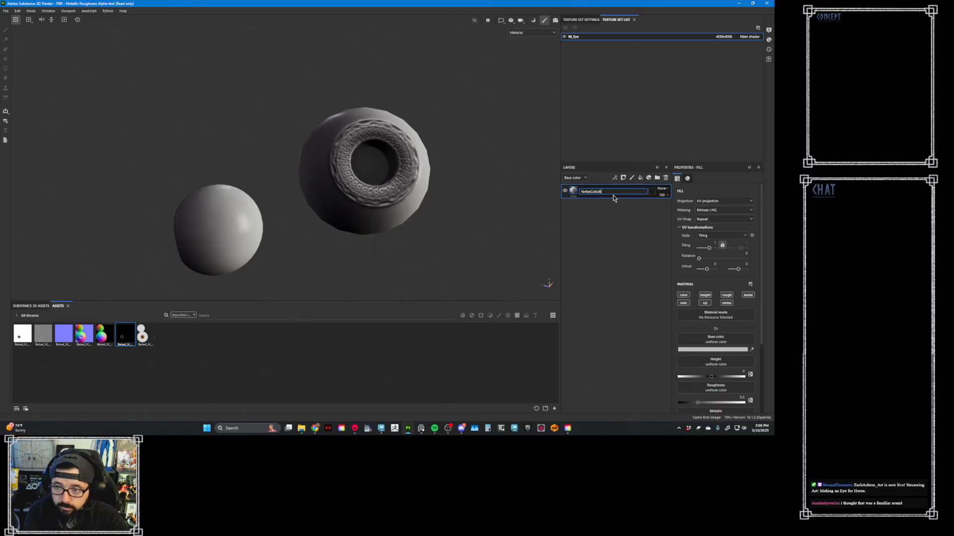
key("Return")
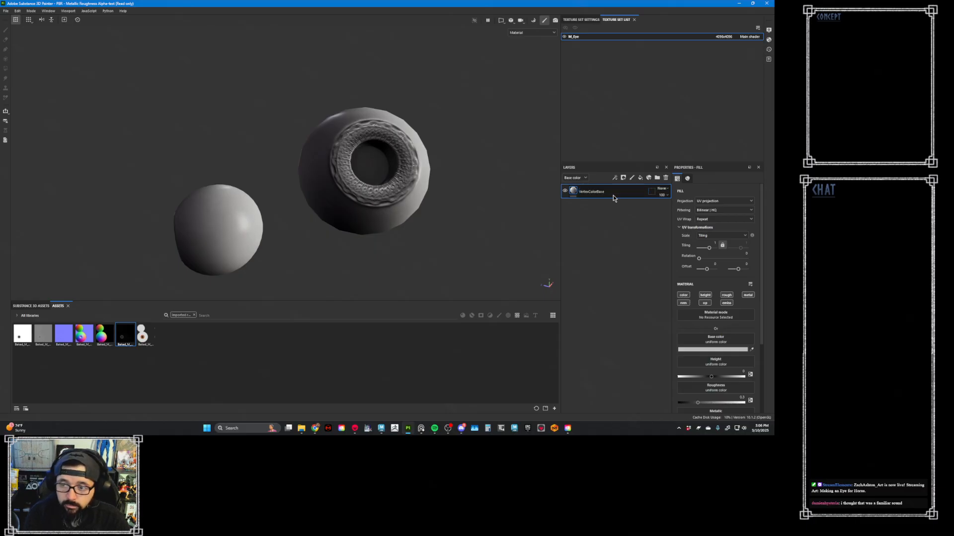
left_click(683, 296)
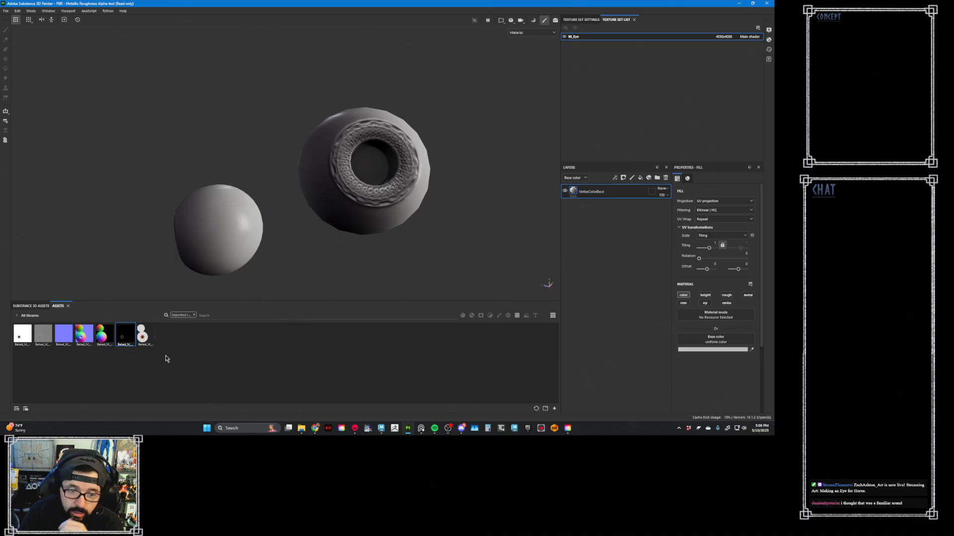
left_click_drag(143, 334, 726, 343)
- Examine the vertex colors and normal detail on both eyes from several angles, including a close view of the iris
left_click_drag(470, 176, 442, 211, "alt")
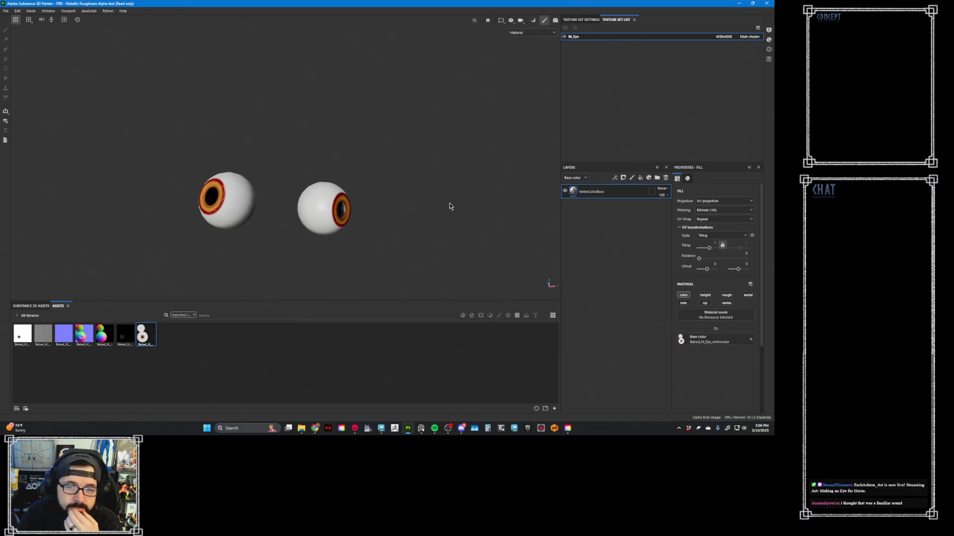
left_click_drag(452, 210, 297, 221, "alt")
right_click_drag(462, 243, 507, 272, "alt")
right_click_drag(378, 211, 401, 243, "alt")
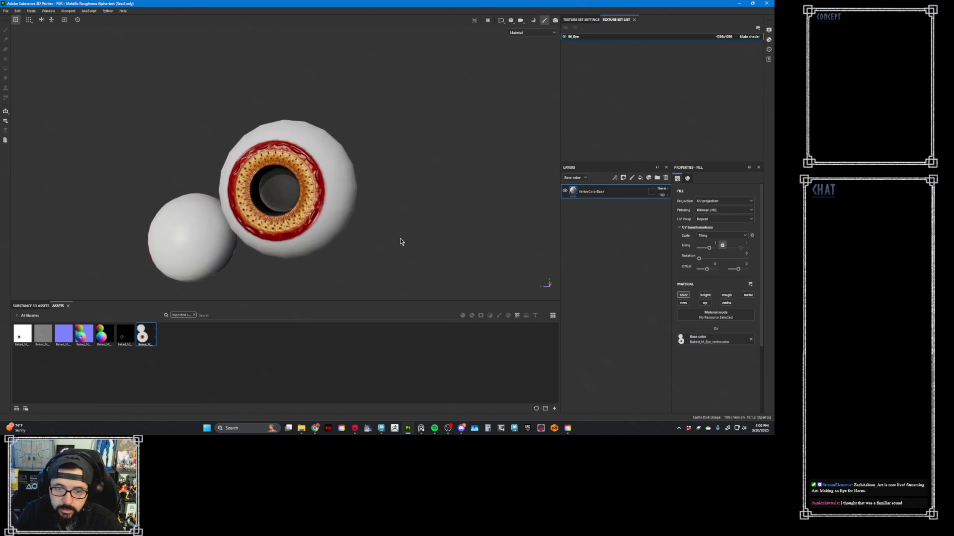
left_click_drag(400, 243, 376, 222, "alt")
middle_click_drag(376, 222, 403, 199, "alt")
right_click_drag(414, 226, 470, 272, "alt")
right_click_drag(340, 201, 390, 249, "alt")
left_click_drag(389, 249, 363, 226, "alt")
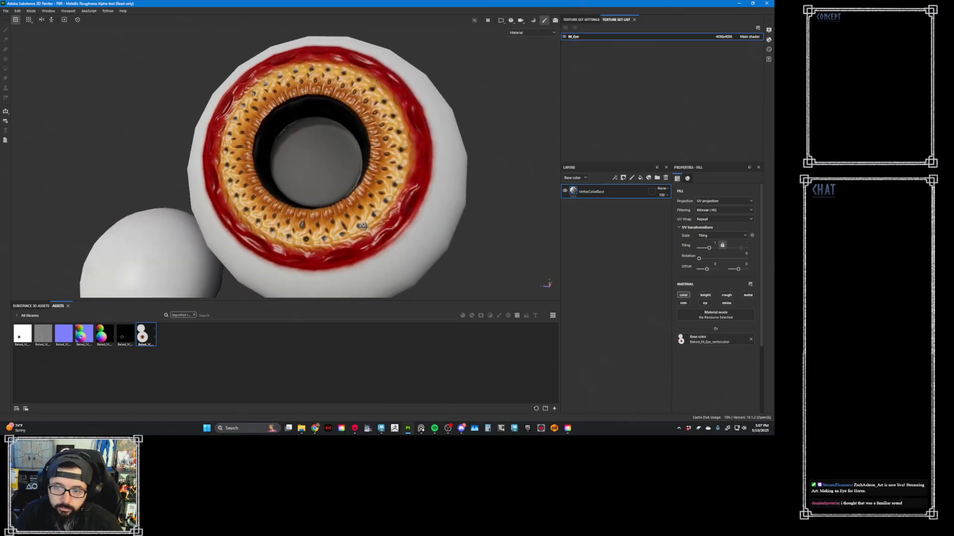
- Enable the roughness channel on the VertexColorBase layer and set its roughness to 1
left_click(726, 295)
left_click_drag(707, 373, 763, 373)
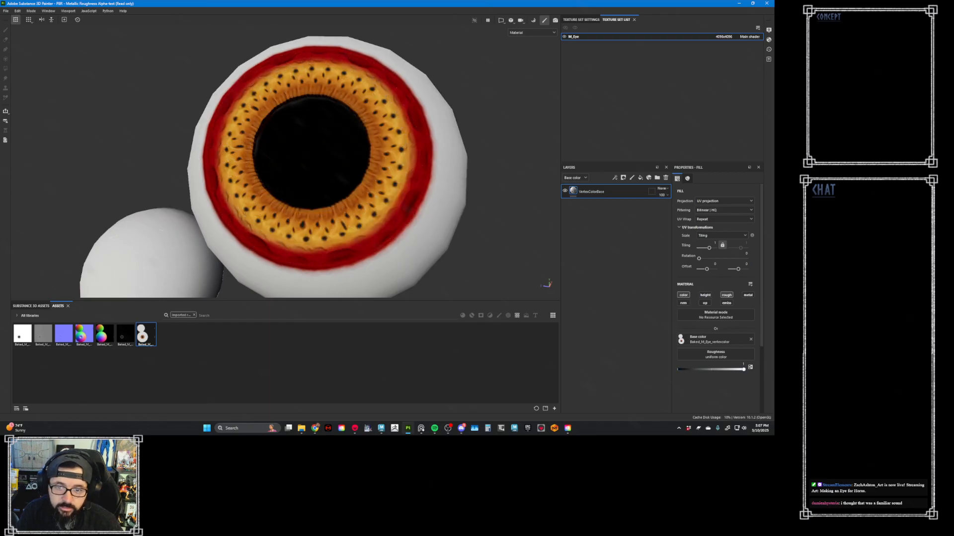
left_click_drag(426, 172, 301, 157, "alt")
right_click_drag(301, 157, 508, 195, "alt")
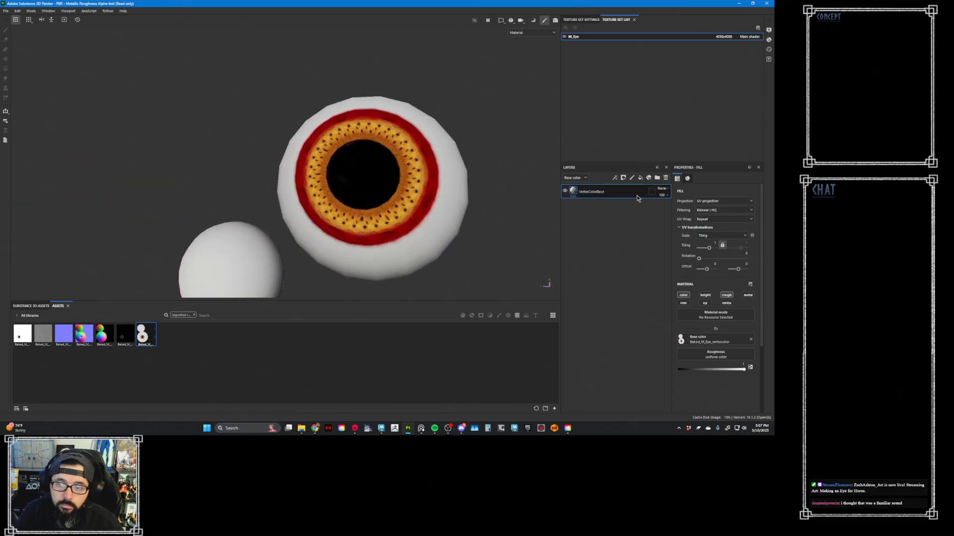
- Add a hidden, color-only fill layer above VertexColorBase, with its base color sampled from the dark red ring around the iris
left_click(640, 178)
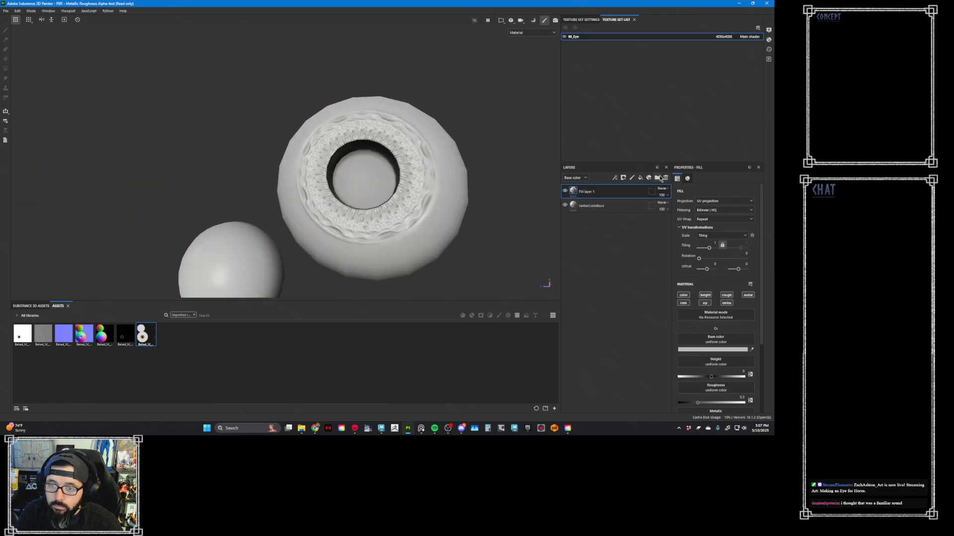
left_click(565, 191)
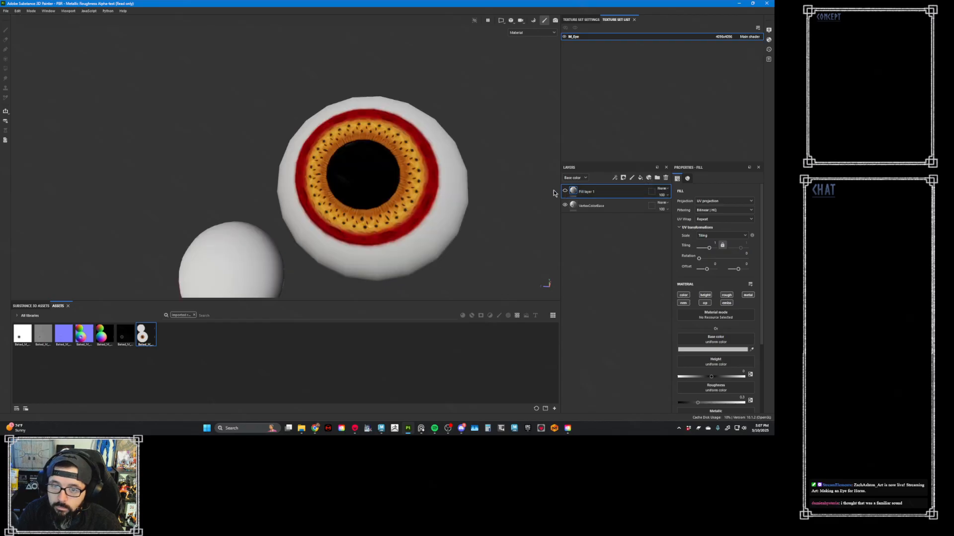
left_click(687, 297)
left_click(751, 350)
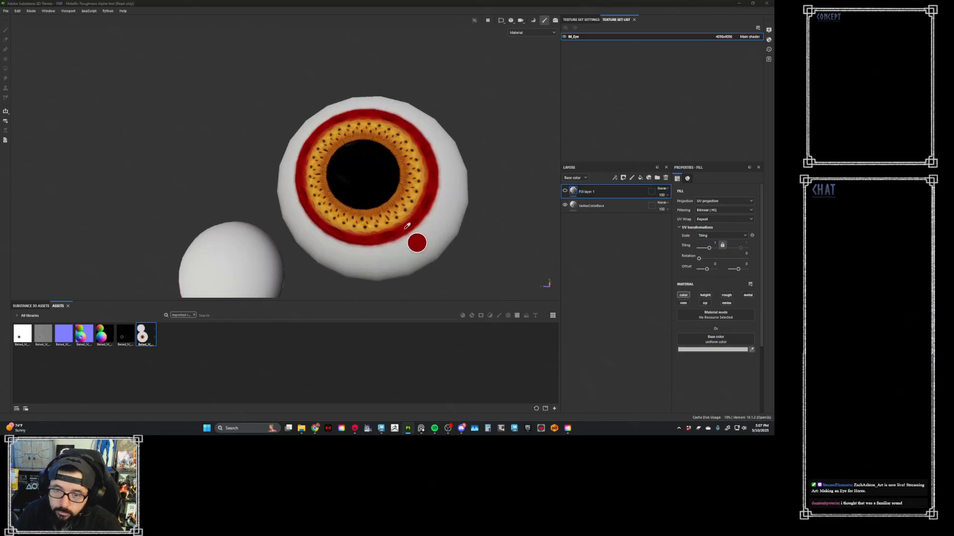
left_click(418, 240)
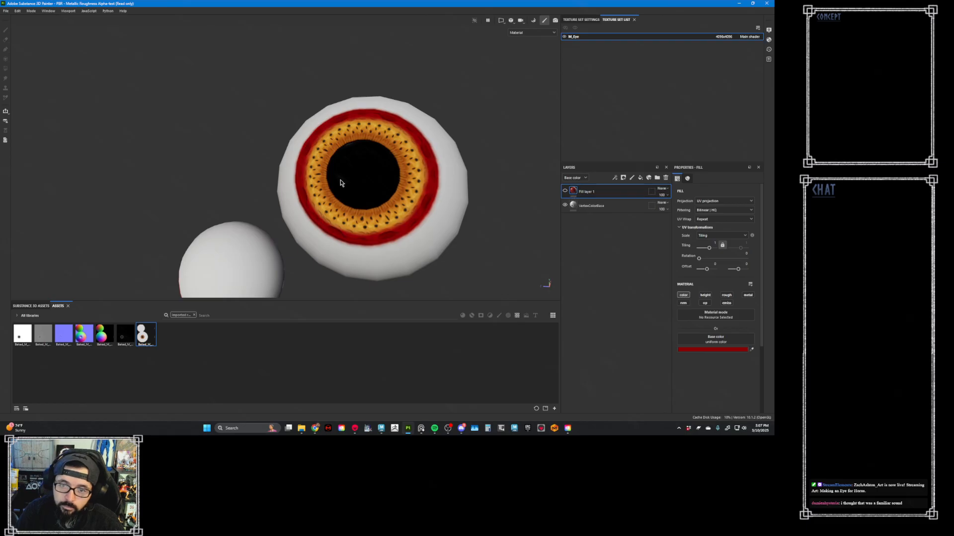
- Add a black mask to the dark red fill layer and make the mask active for painting
key("b")
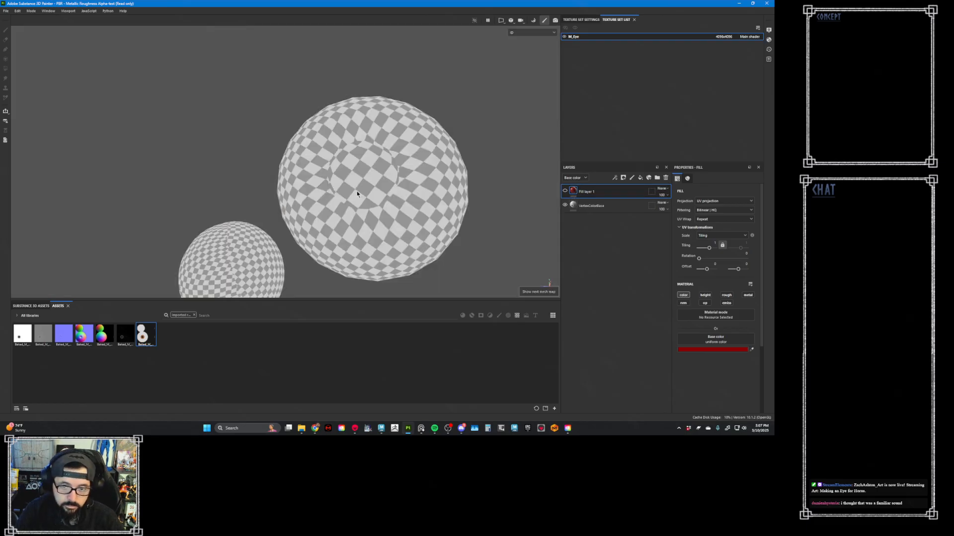
key("m")
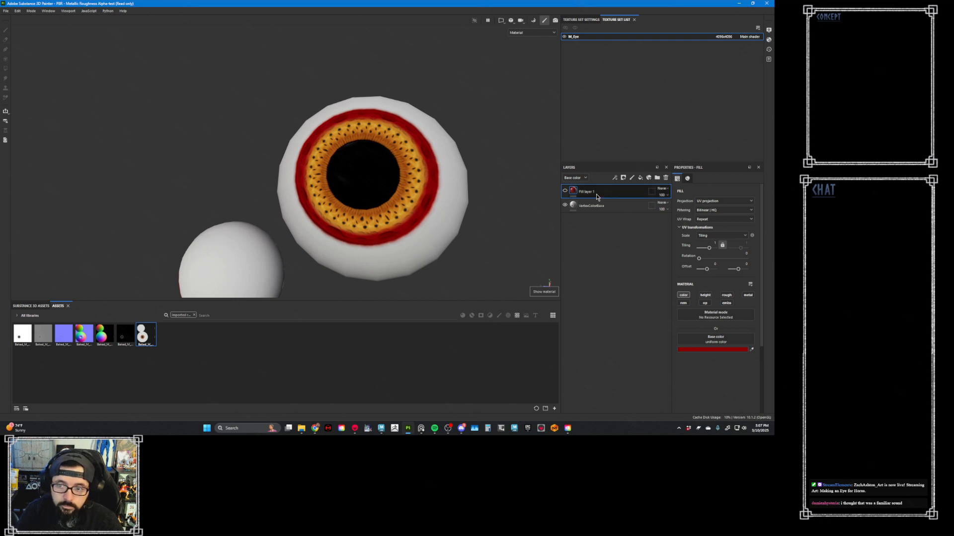
right_click(574, 191)
left_click(599, 203)
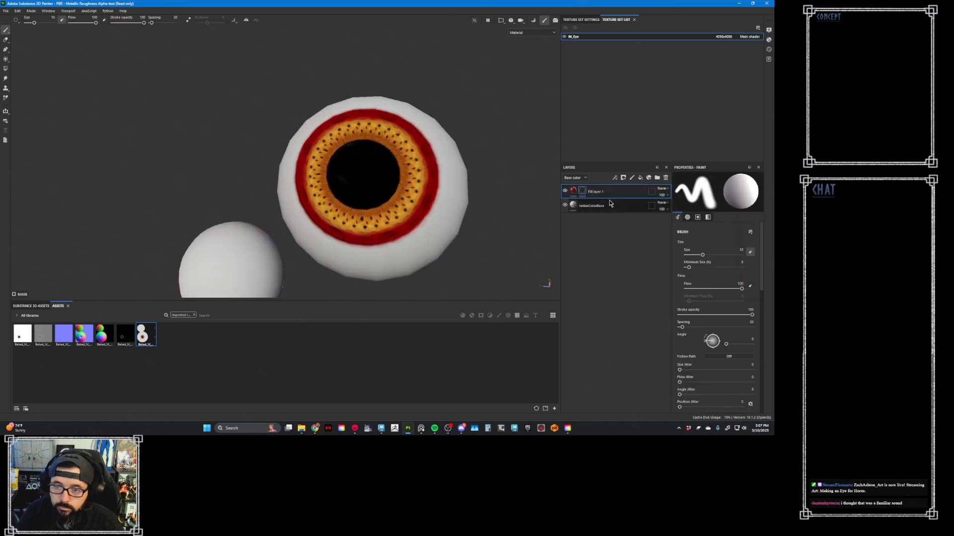
left_click(573, 191)
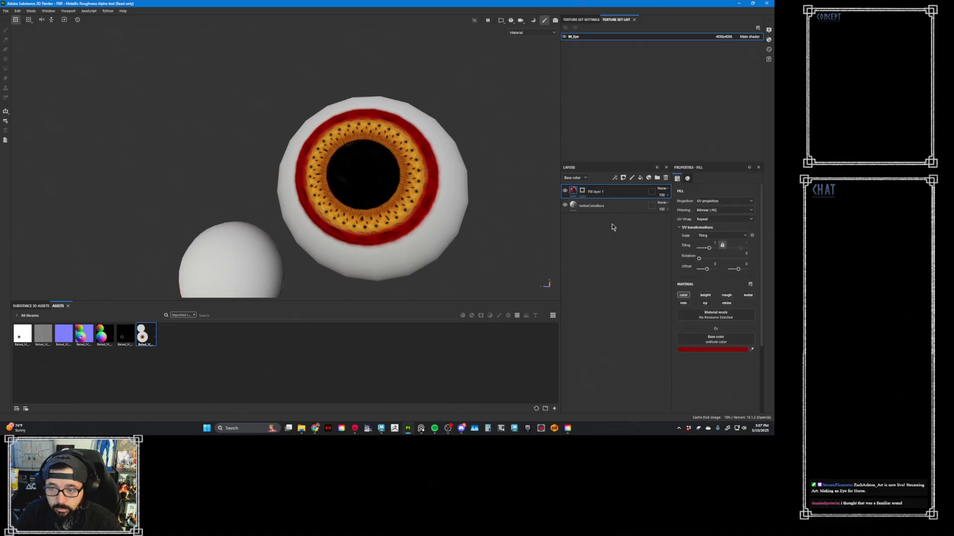
left_click(582, 191)
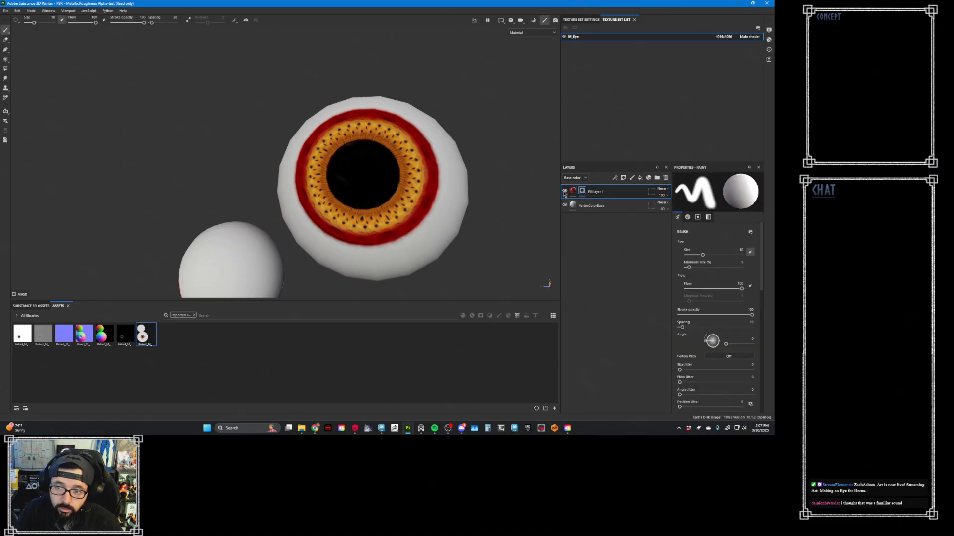
- Place the orange bird-eye reference photo beside the large eyeball without covering it
left_click_drag(411, 173, 441, 188, "alt")
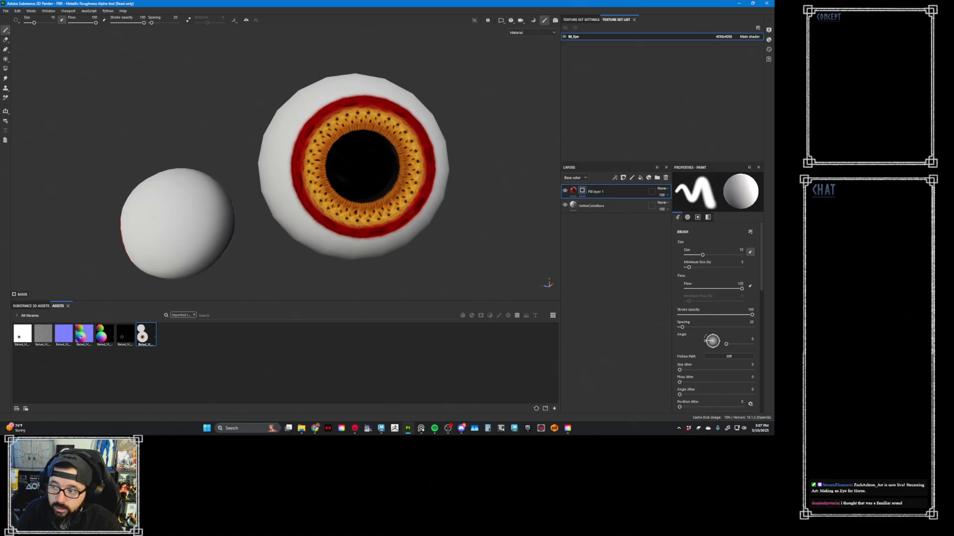
mouse_move(773, 236)
right_mouse_down()
mouse_move(543, 248)
mouse_move(402, 283)
mouse_move(93, 267)
mouse_move(80, 231)
right_mouse_up()
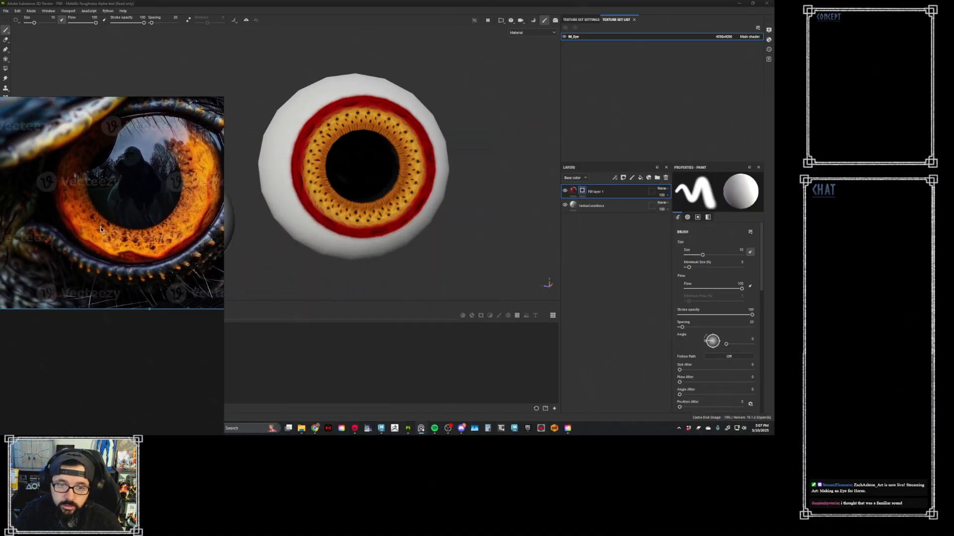
left_click(464, 116)
left_click_drag(464, 115, 463, 113, "alt")
right_click_drag(193, 204, 210, 183)
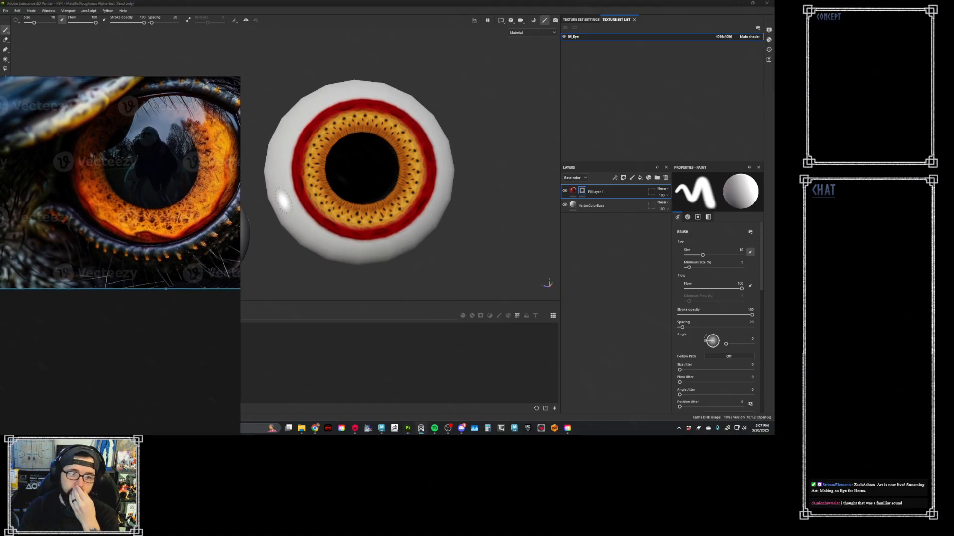
- Sample the dark red at the iris edge in the reference photo as the red fill layer's base color
left_click(567, 189)
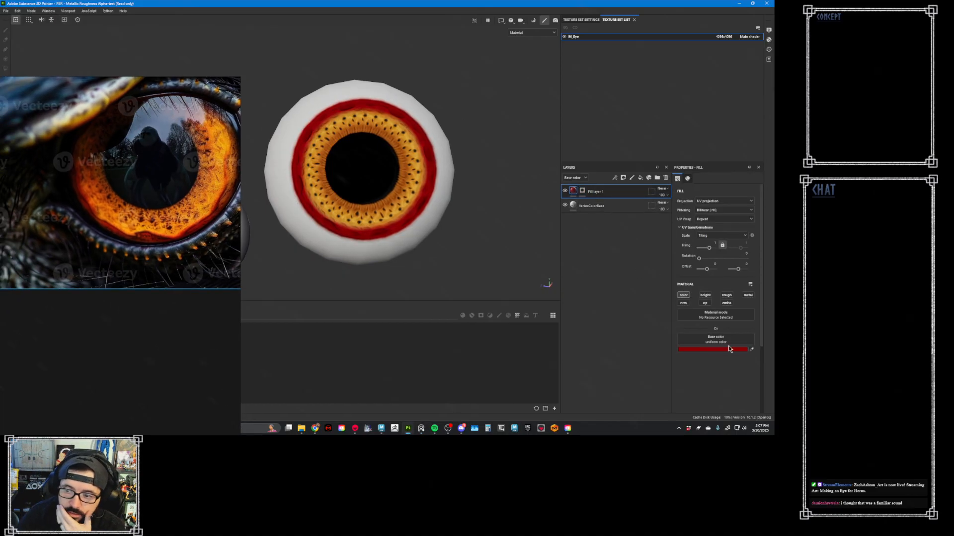
left_click(751, 350)
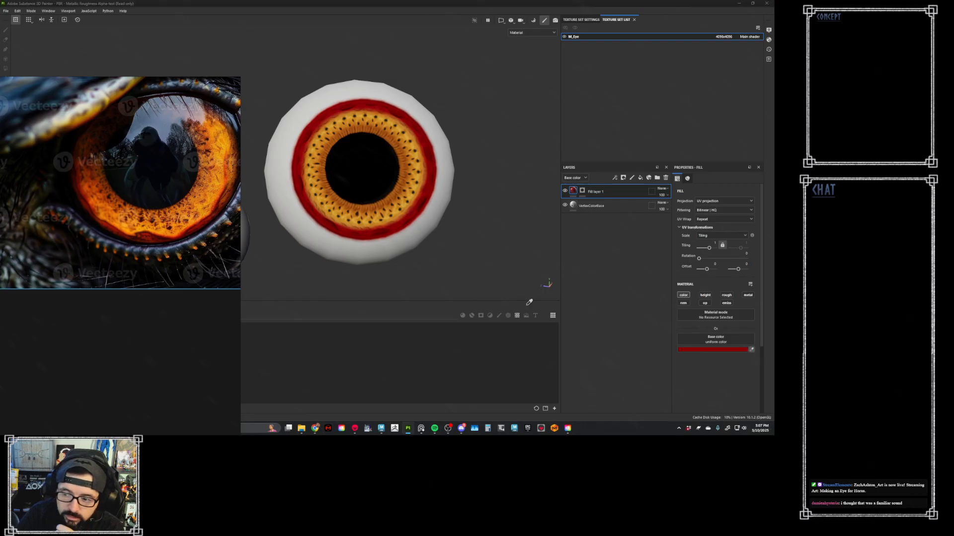
left_click(197, 227)
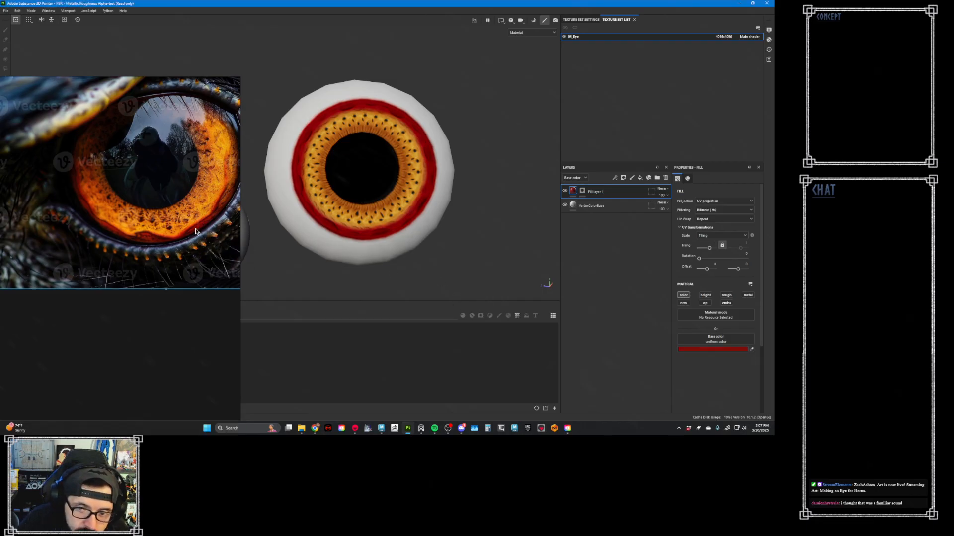
- Add a paint effect to the black mask of the red fill layer
left_click(583, 191)
right_click(584, 193)
left_click(625, 202)
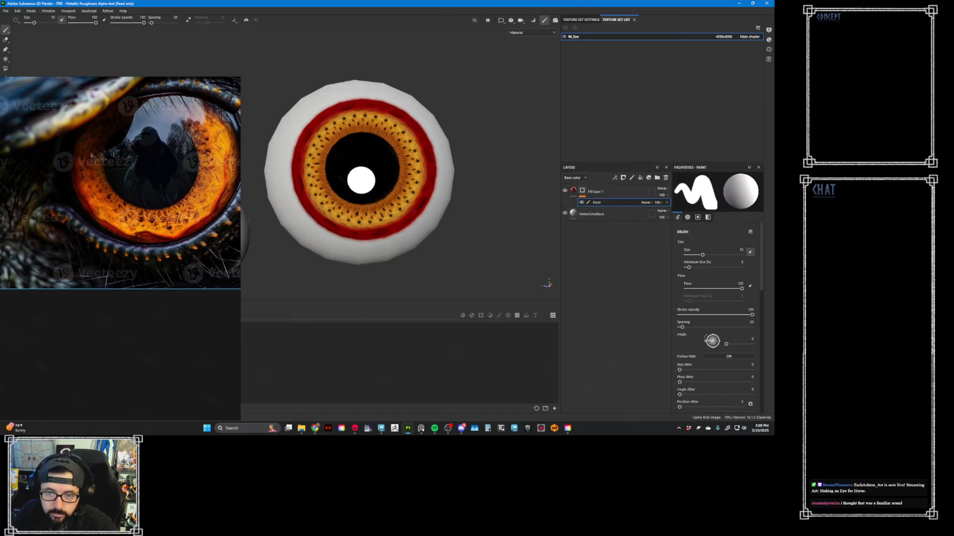
- Show the 3D and 2D views side by side and enlarge the brush to roughly the iris size
mouse_move(355, 171)
right_mouse_down("ctrl")
mouse_move(377, 172)
mouse_move(355, 177)
right_mouse_up("ctrl")
left_click(501, 21)
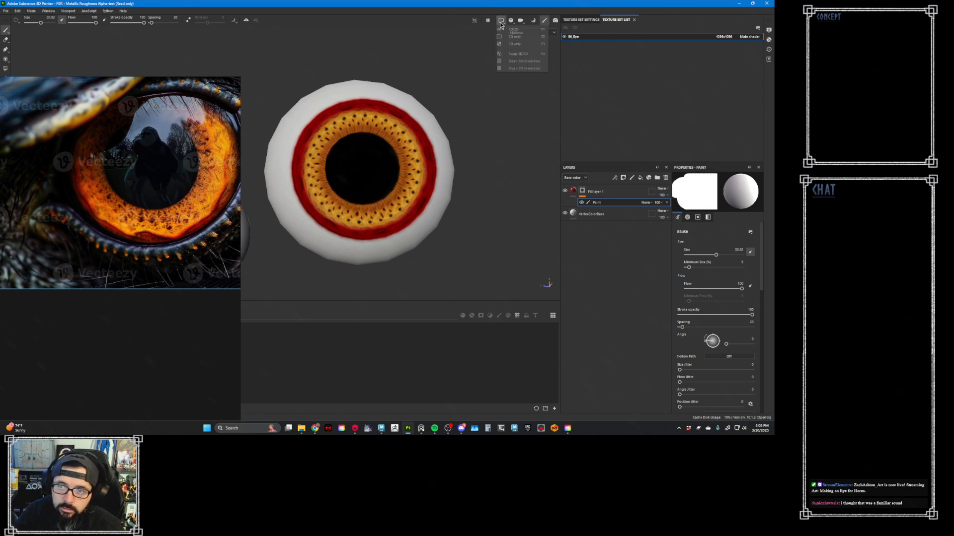
left_click(519, 31)
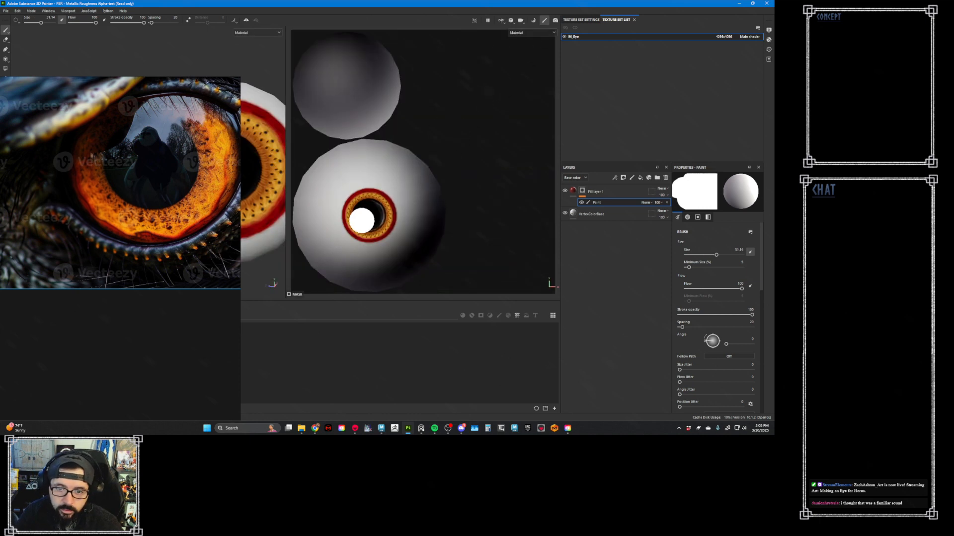
right_click_drag(368, 217, 390, 217, "ctrl")
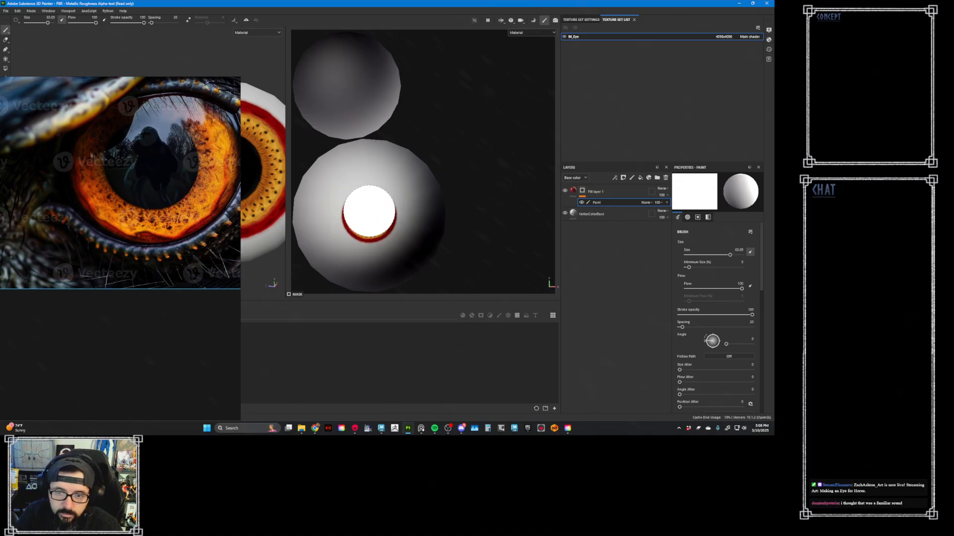
- Switch to the brush outline cursor and fit the brush size to the iris in the 2D view
left_click(16, 20)
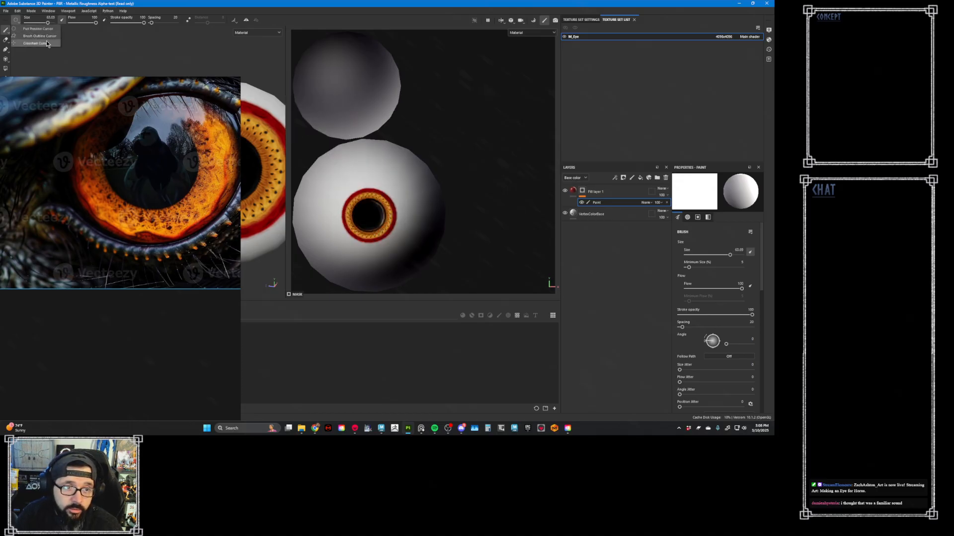
left_click(40, 35)
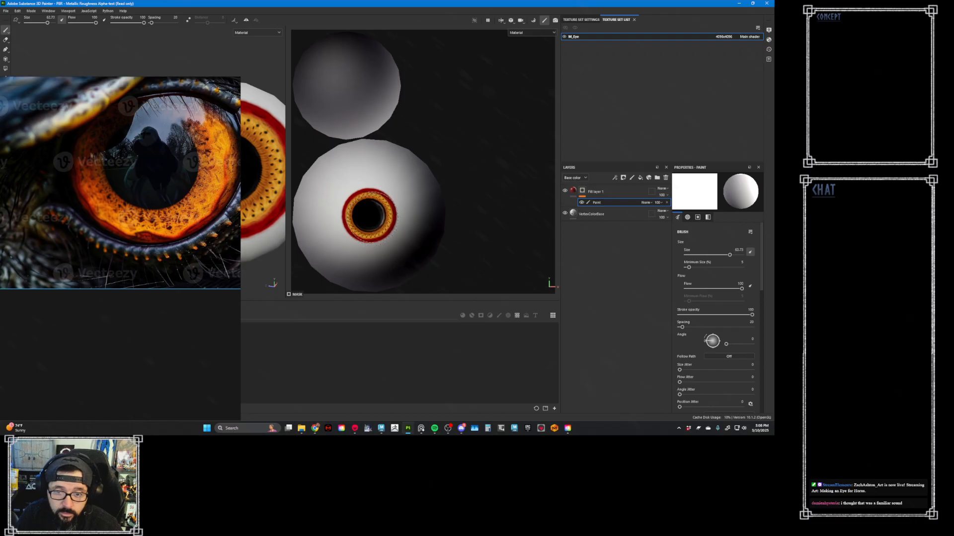
right_click_drag(369, 216, 370, 216, "ctrl")
- Try to stamp the mask over the iris in the 2D view with size pressure enabled
left_click(17, 21)
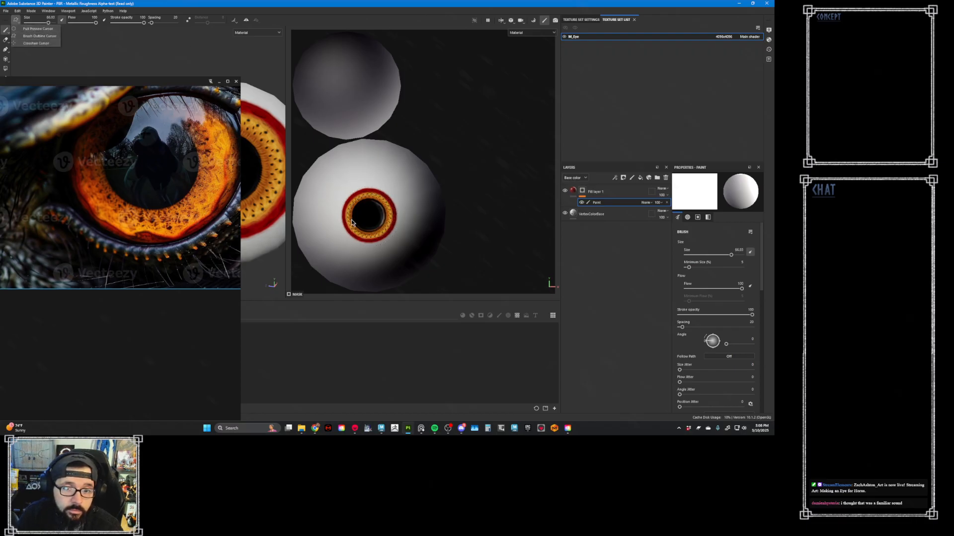
left_click(119, 49)
left_click(61, 20)
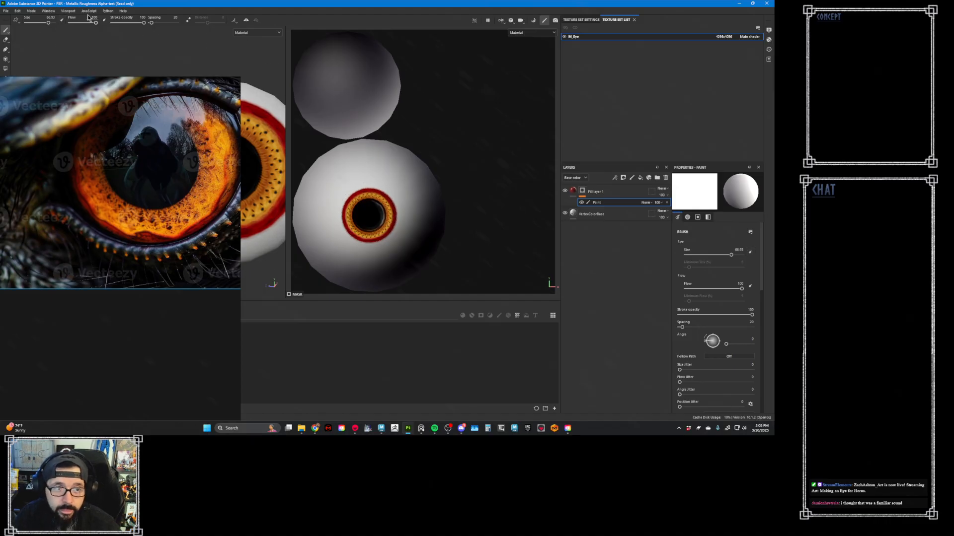
left_click(62, 21)
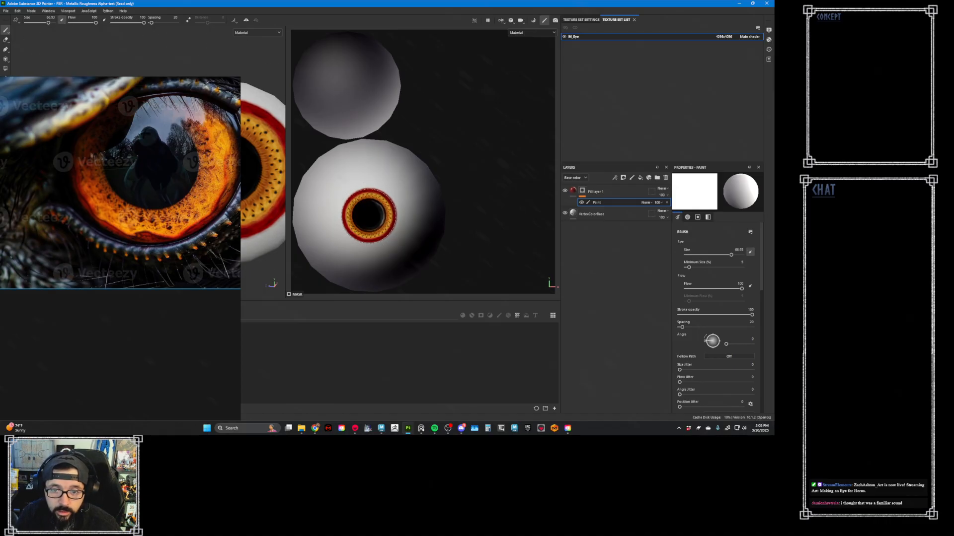
left_click(369, 216)
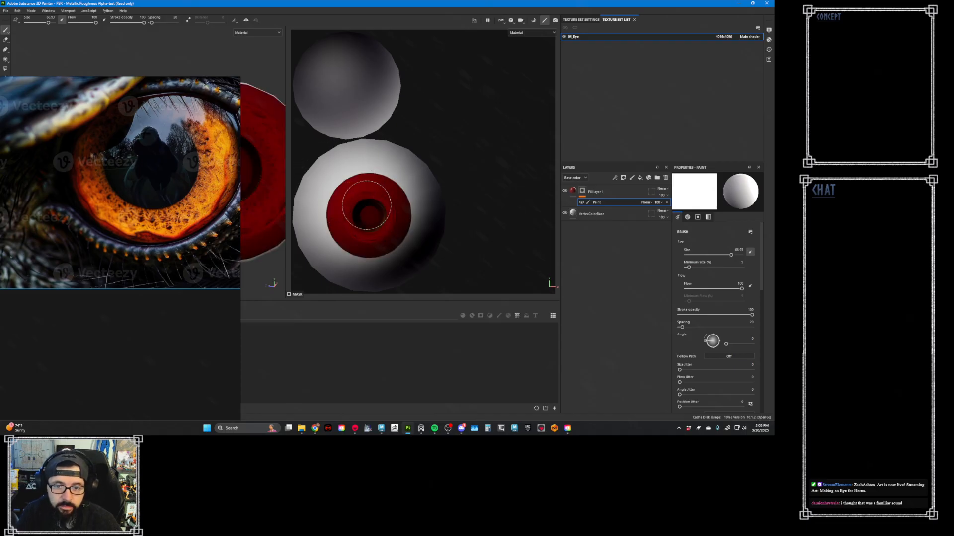
key("ctrl+z")
- Disable pen pressure for the brush size and try another mask stamp centered on the iris
left_click(61, 21)
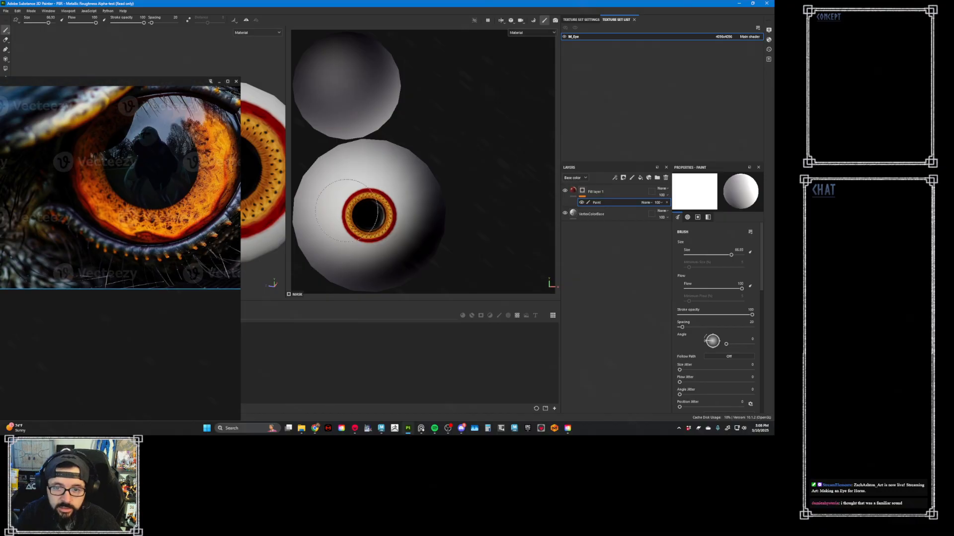
left_click(369, 215)
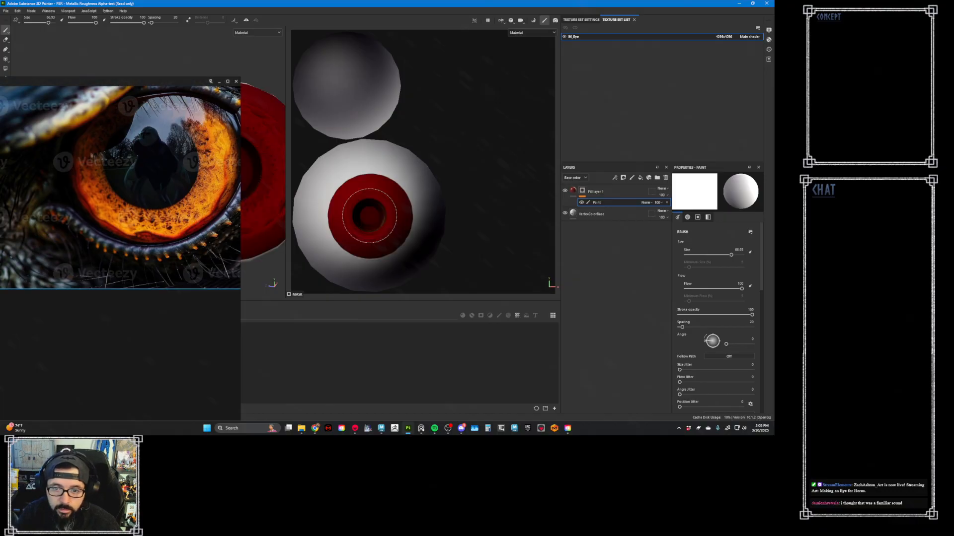
key("ctrl+z")
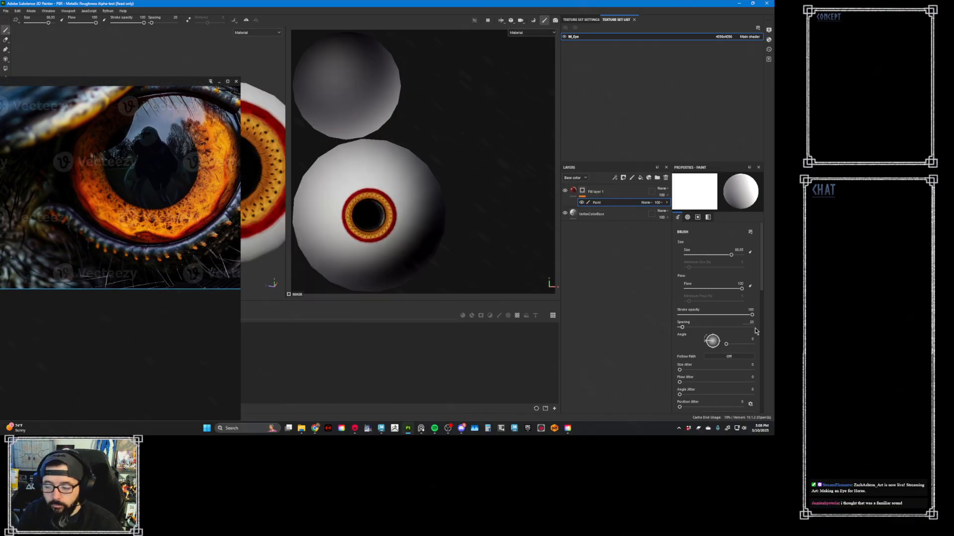
- Move the reference photo aside to uncover the eyeball in the 3D view
scroll(745, 352, "down", 4)
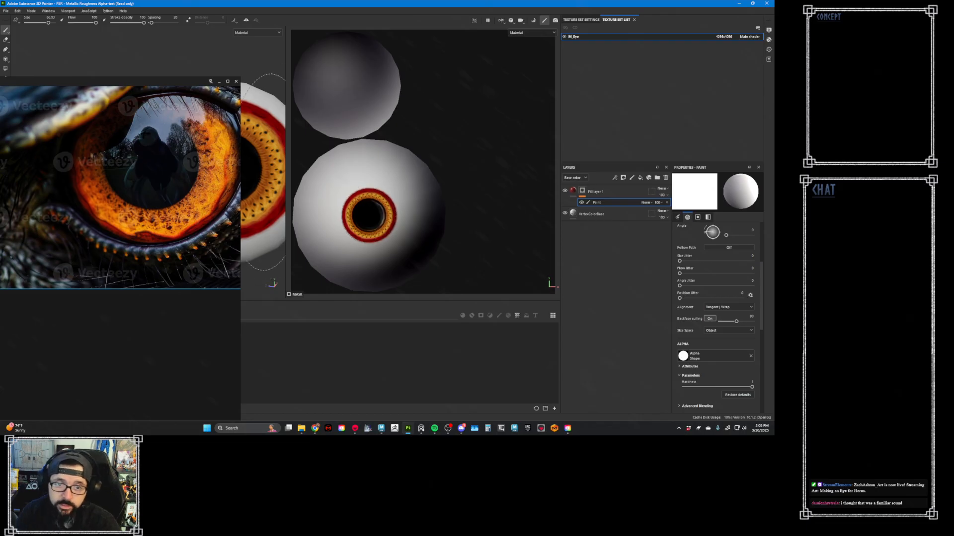
left_click_drag(194, 165, 86, 246)
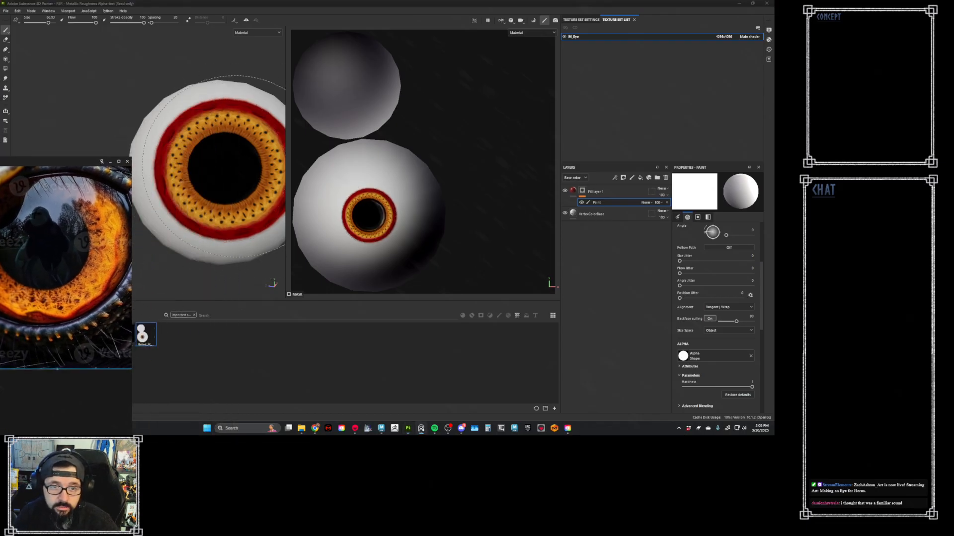
right_click_drag(213, 162, 191, 159, "alt")
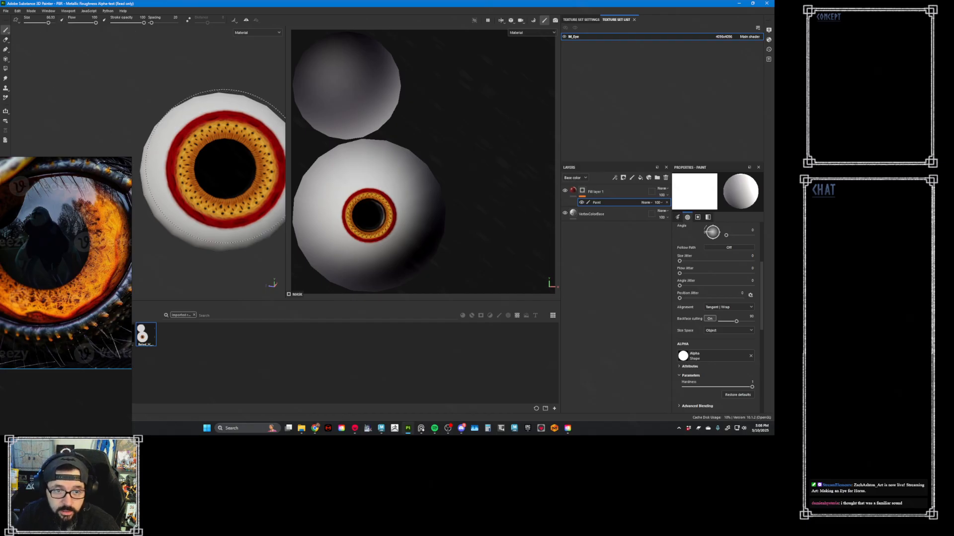
- Try to stamp the mask over the iris in the 3D view and again in the 2D view
left_click(214, 166)
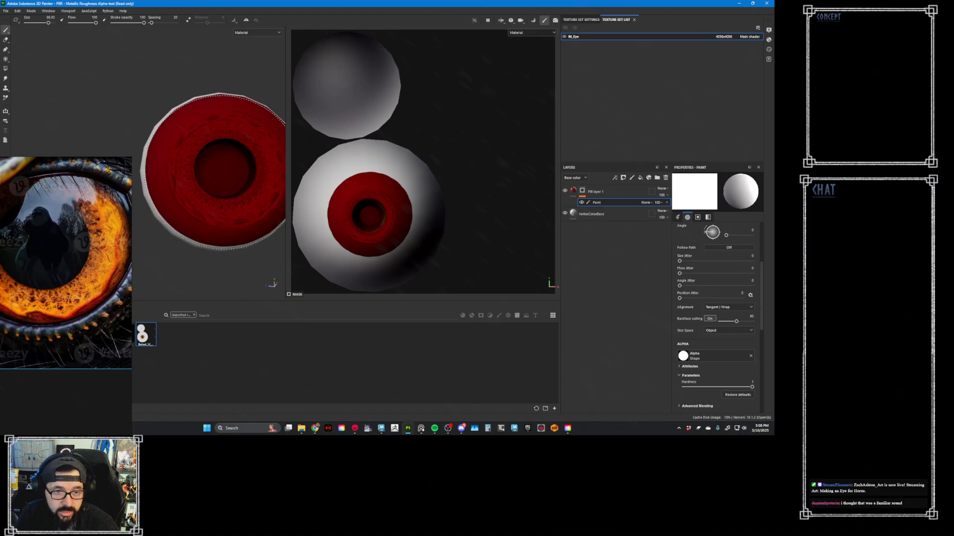
left_click(214, 172)
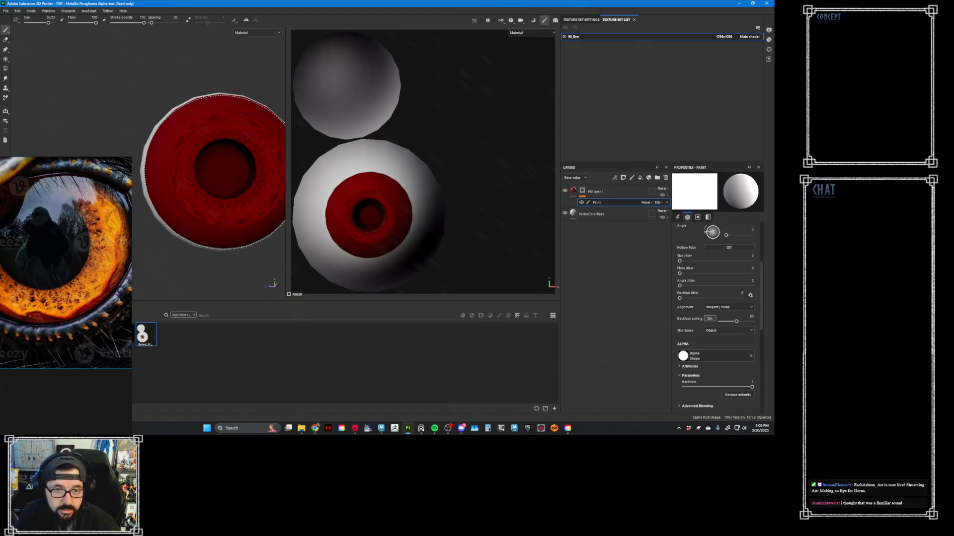
key("ctrl+z")
key("ctrl+z")
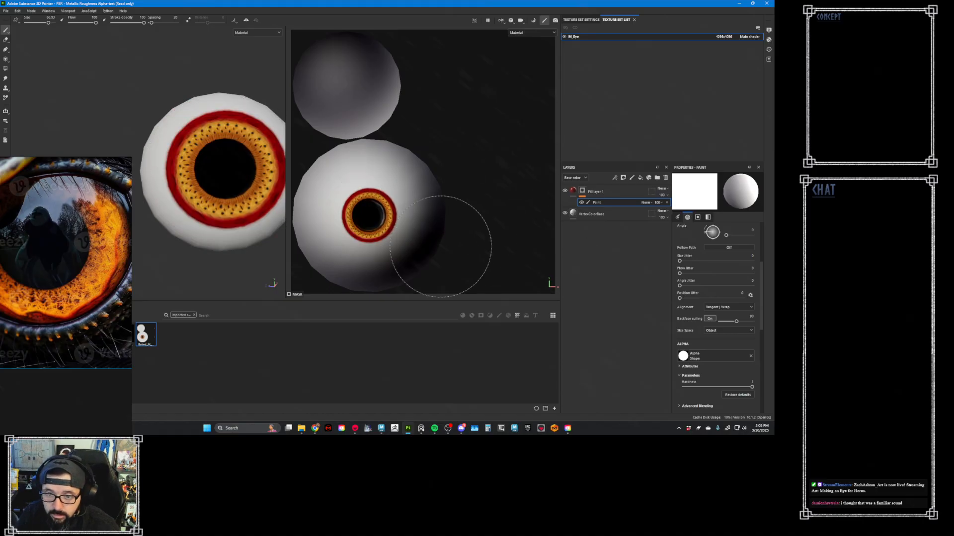
left_click(368, 216)
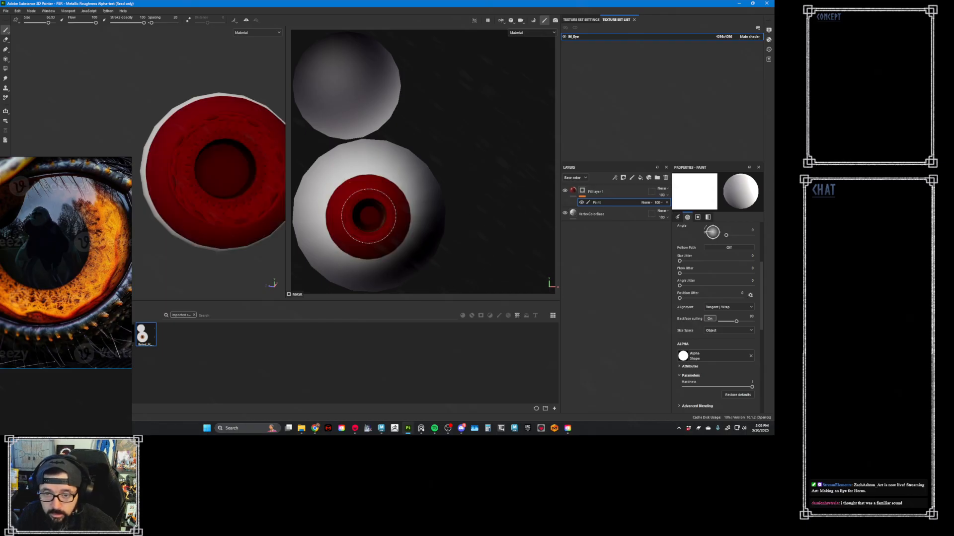
key("ctrl+z")
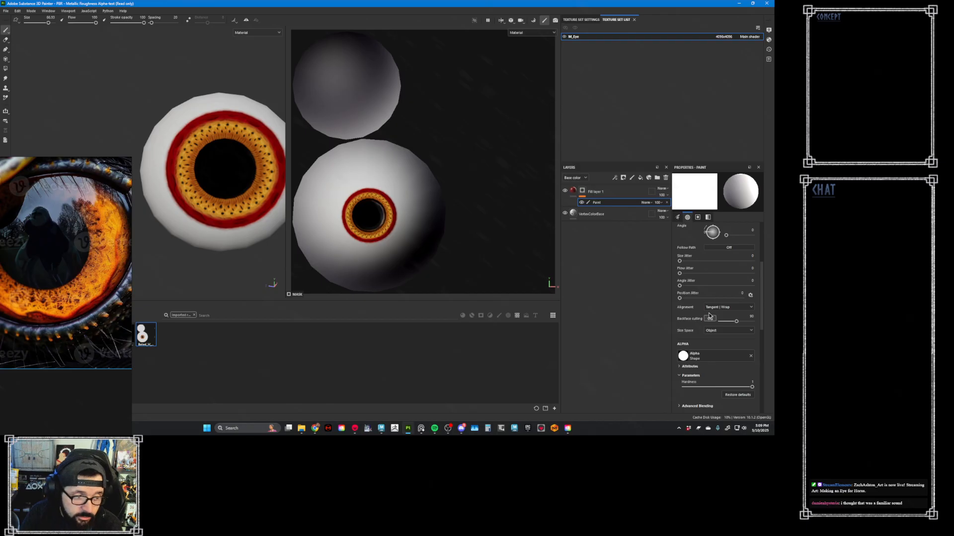
- Set the brush alignment to UV and stamp the mask over the whole iris out to its red rim
left_click(729, 308)
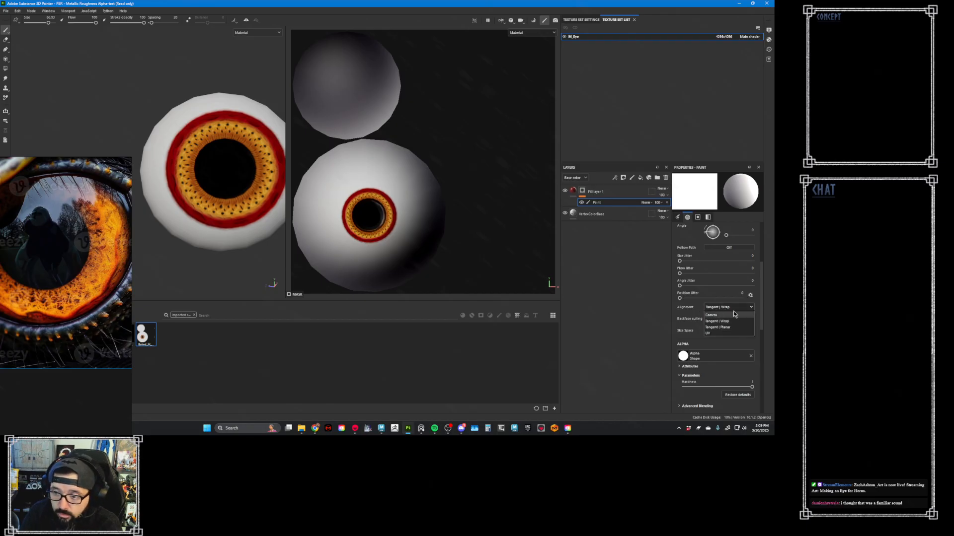
left_click(708, 334)
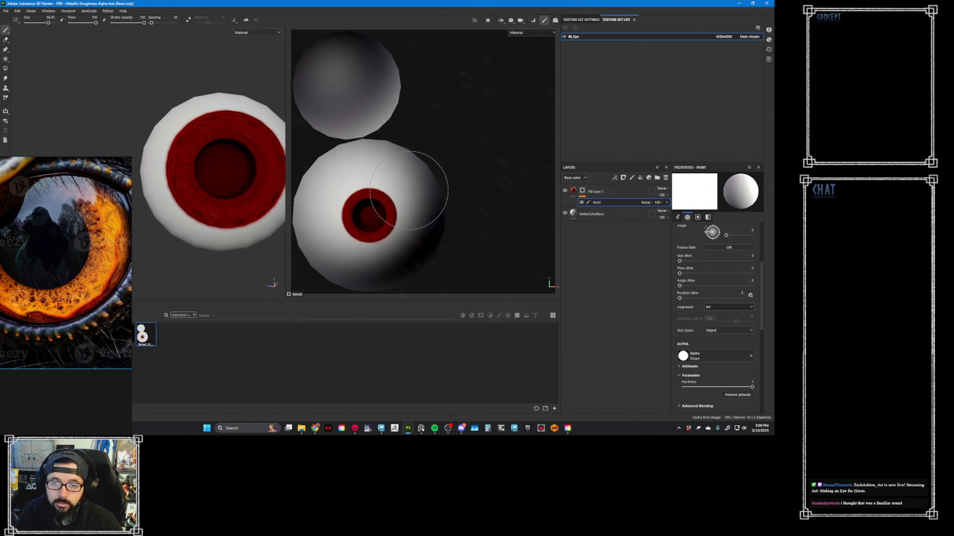
right_click_drag(376, 220, 675, 288, "alt")
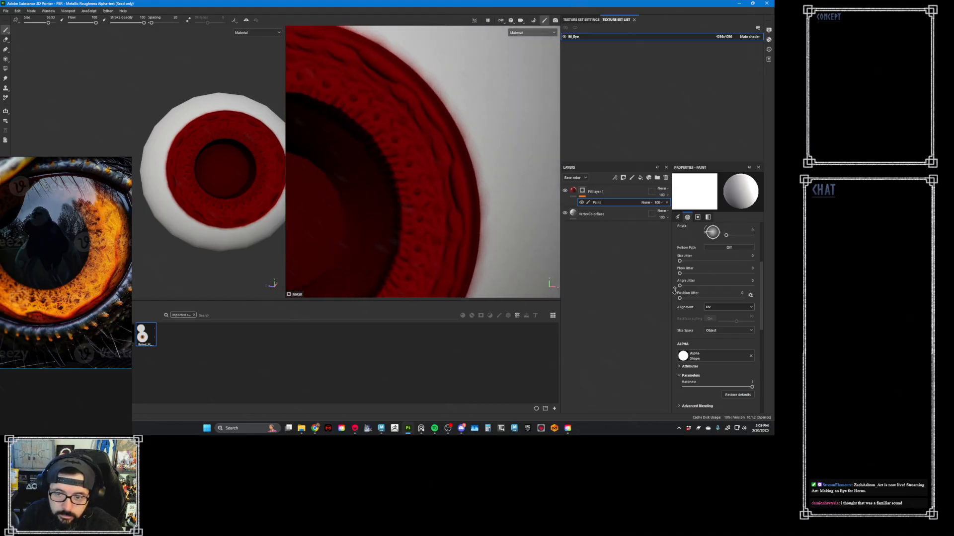
right_click_drag(434, 219, 341, 211, "alt")
scroll(405, 189, "up", 5)
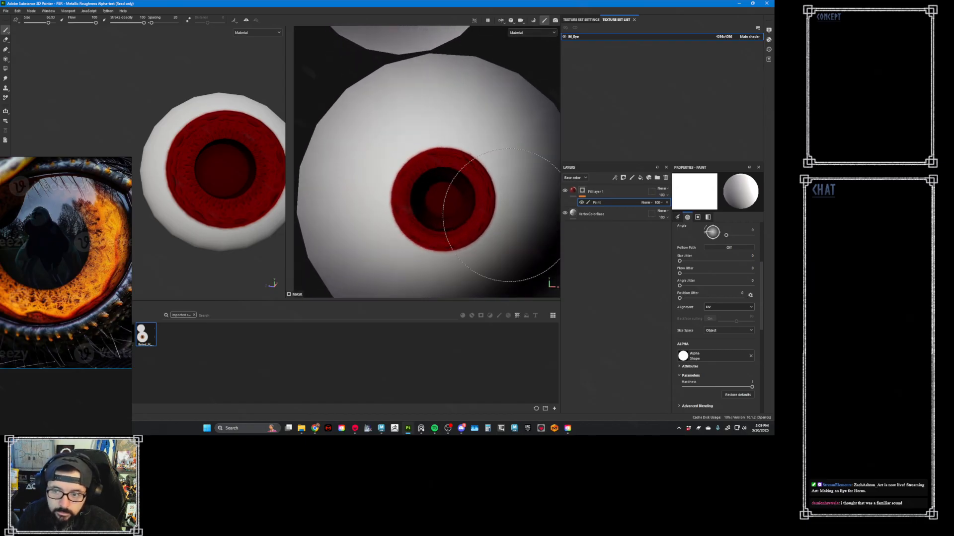
- Hide the paint effect on the red fill layer's mask and shift the reference photo to show the whole iris
right_click(582, 191)
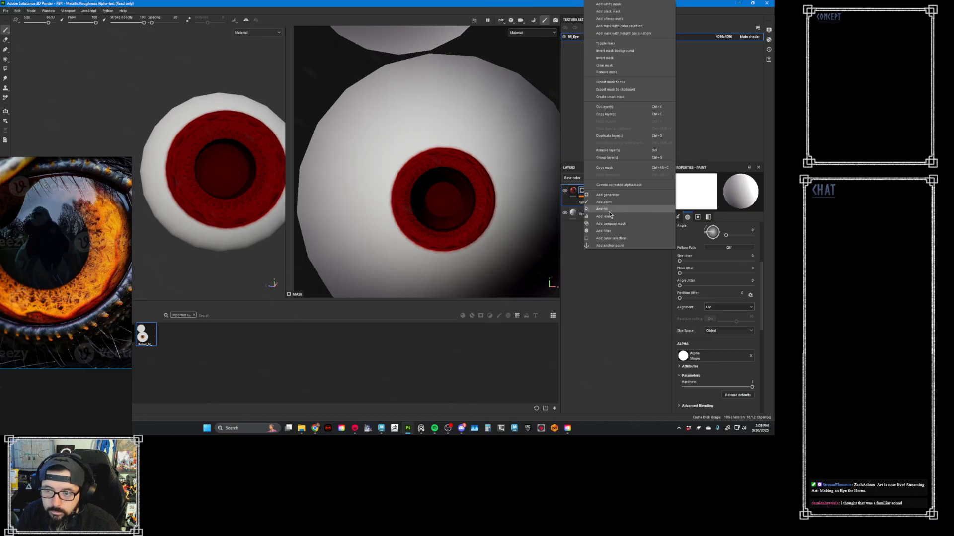
left_click(604, 202)
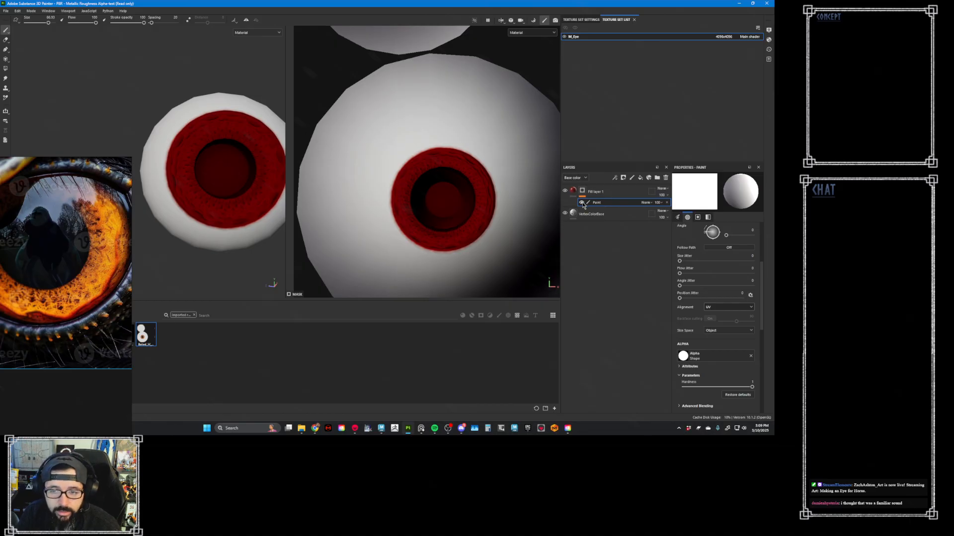
left_click(581, 203)
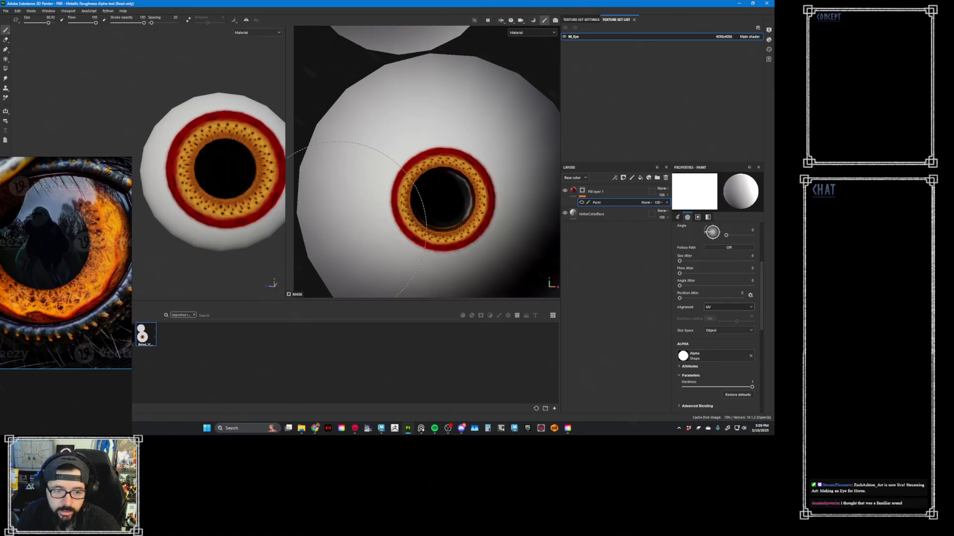
right_click_drag(96, 262, 134, 245)
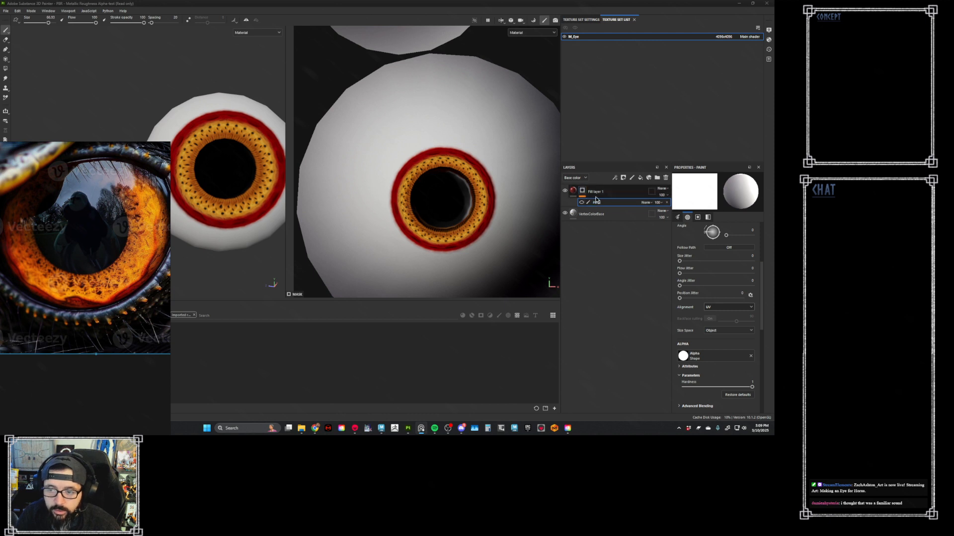
- Hide the VertexColorBase layer and add a color-only fill layer using orange sampled from the iris in the reference photo
left_click(566, 214)
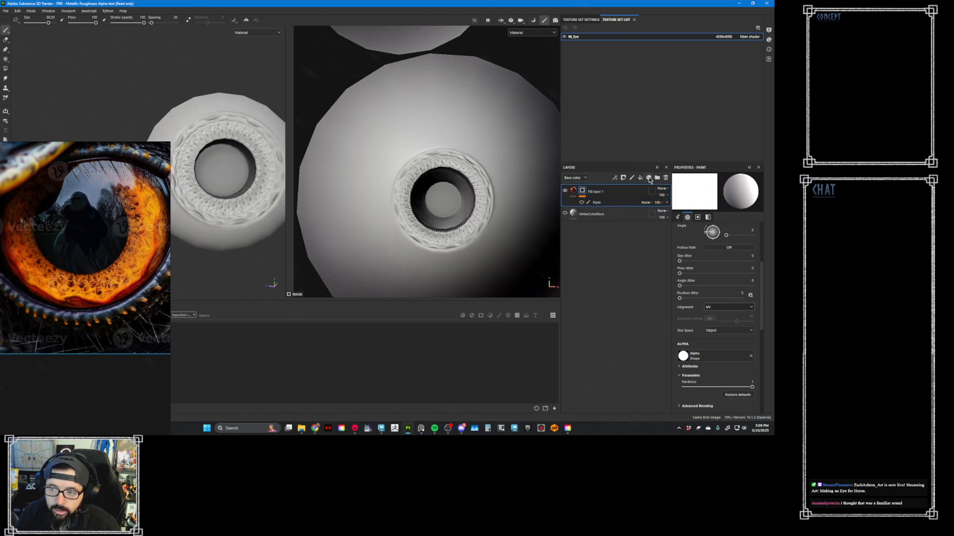
left_click(641, 179)
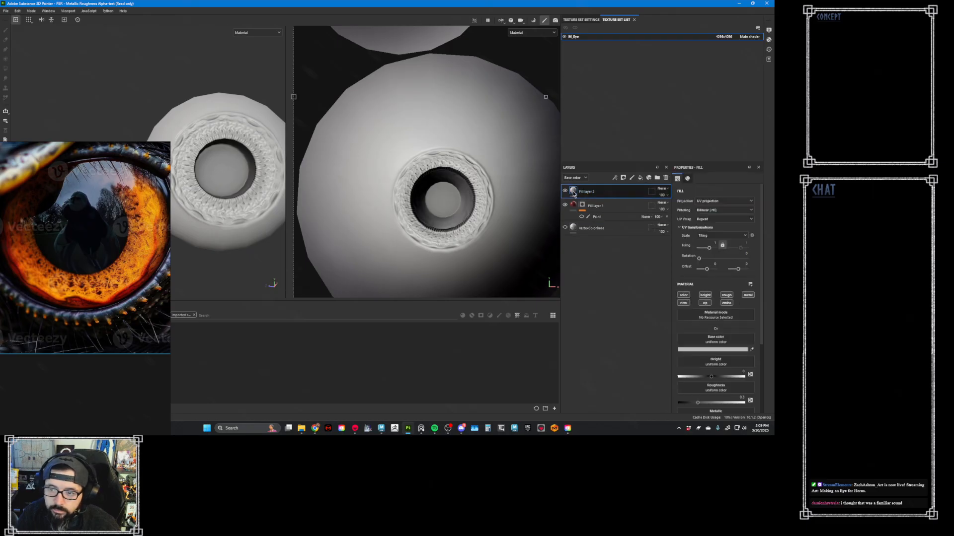
left_click(683, 295)
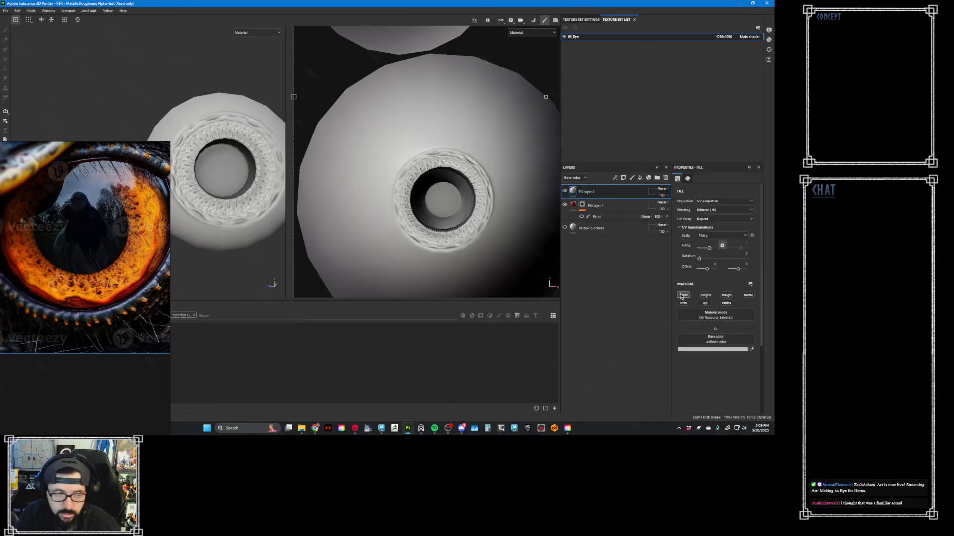
left_click(751, 351)
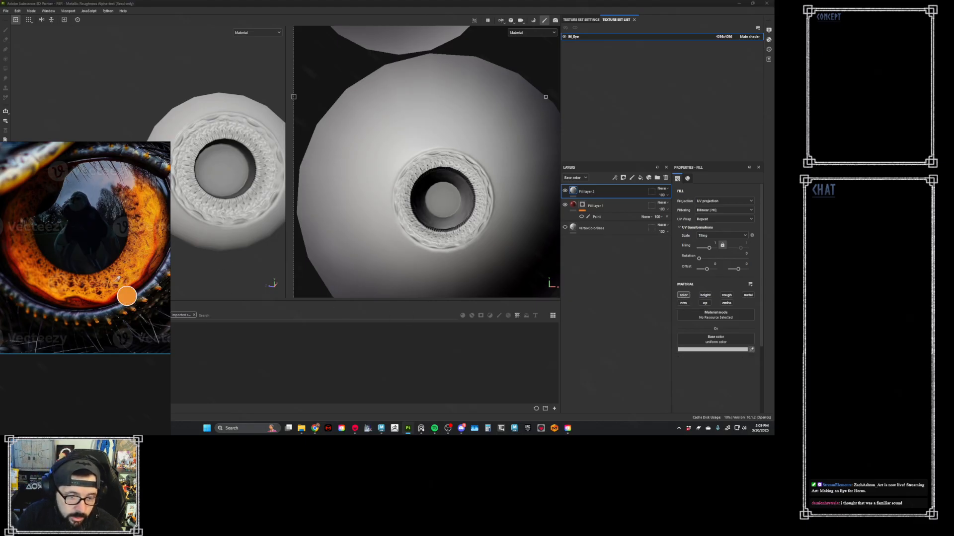
left_click(118, 310)
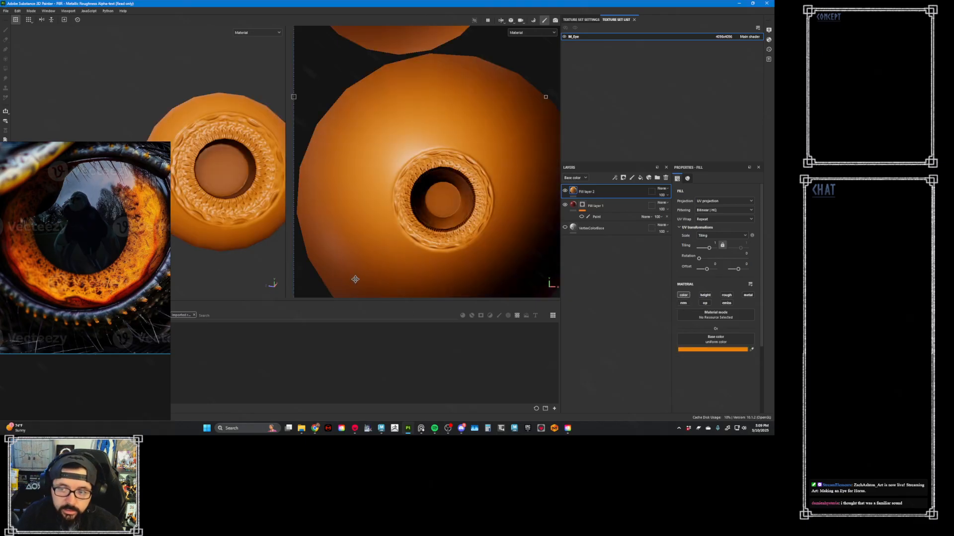
- Add a black mask to the orange fill layer and place the layer directly below Fill layer 1
right_click(602, 192)
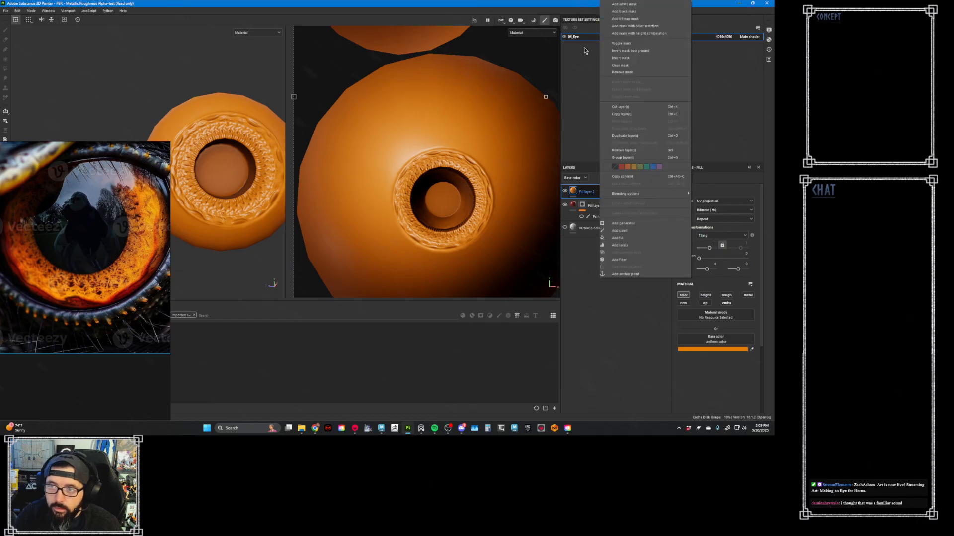
left_click(612, 18)
mouse_move(598, 192)
left_mouse_down()
mouse_move(613, 212)
mouse_move(598, 220)
left_mouse_up()
- Rename the orange layer Base and stamp its mask over the whole iris in the 2D view
double_click(597, 215)
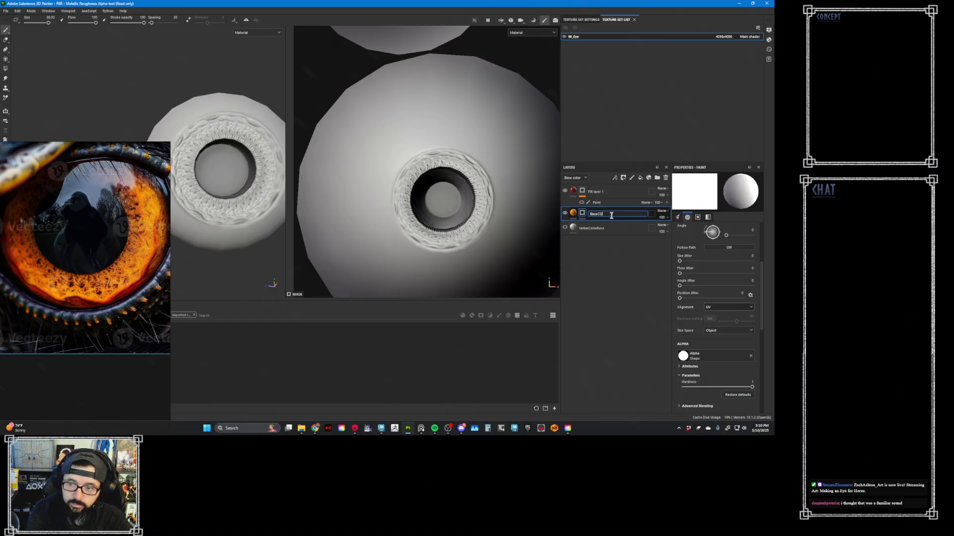
key("Return")
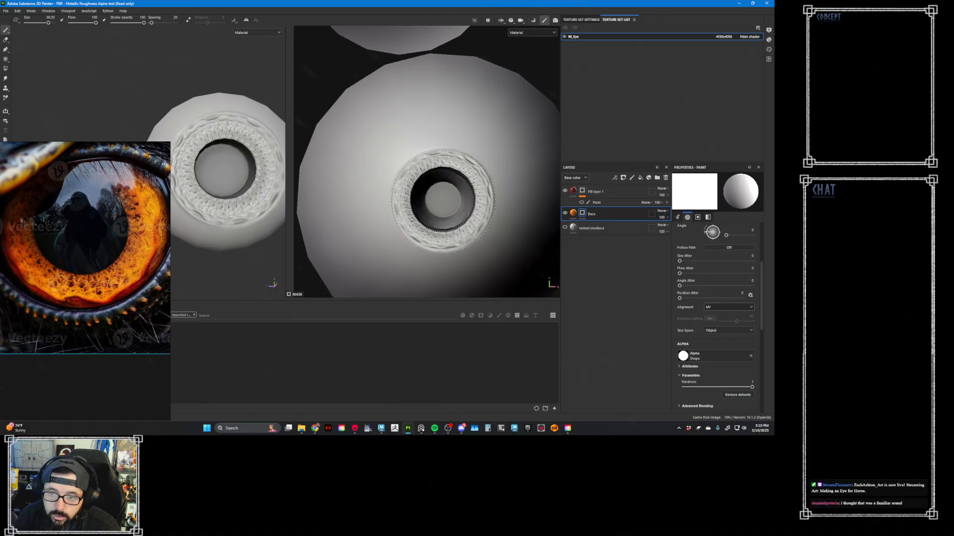
left_click(443, 202)
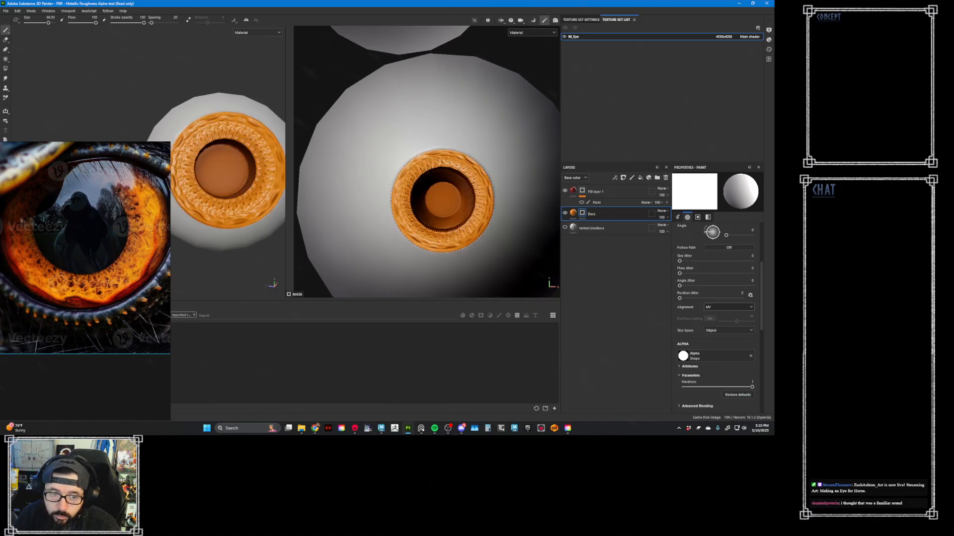
left_click(573, 213)
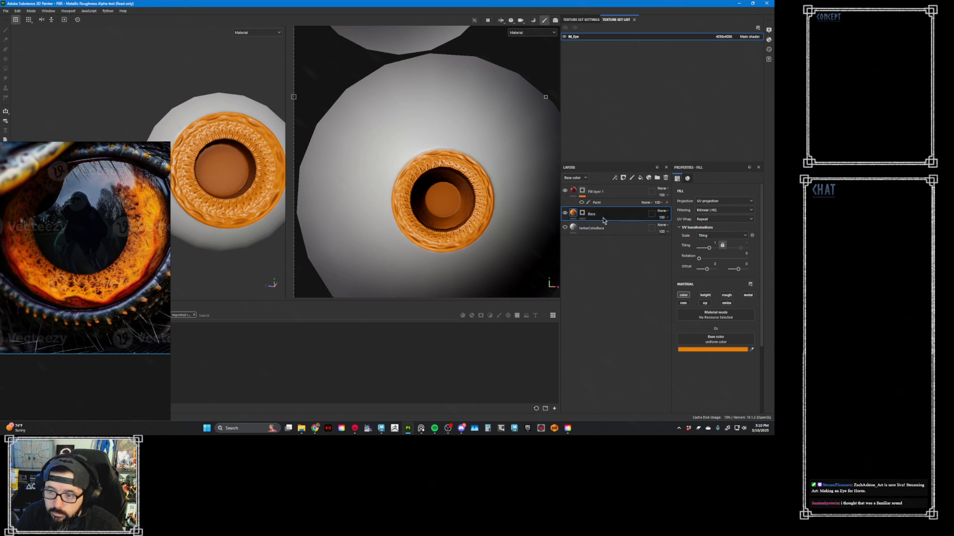
- Add a roughness-only fill layer named RoughBase directly above VertexColorBase, with roughness set to 1
left_click(626, 229)
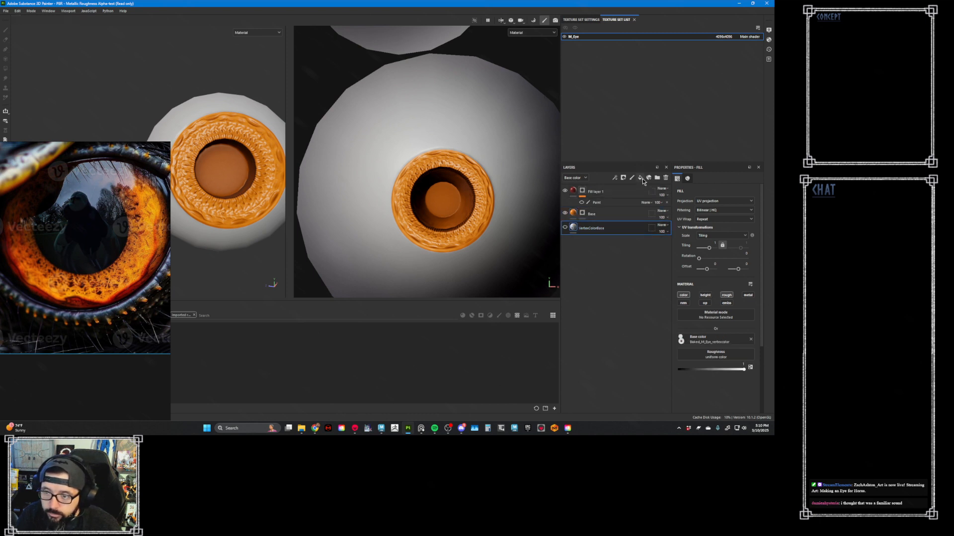
left_click(640, 177)
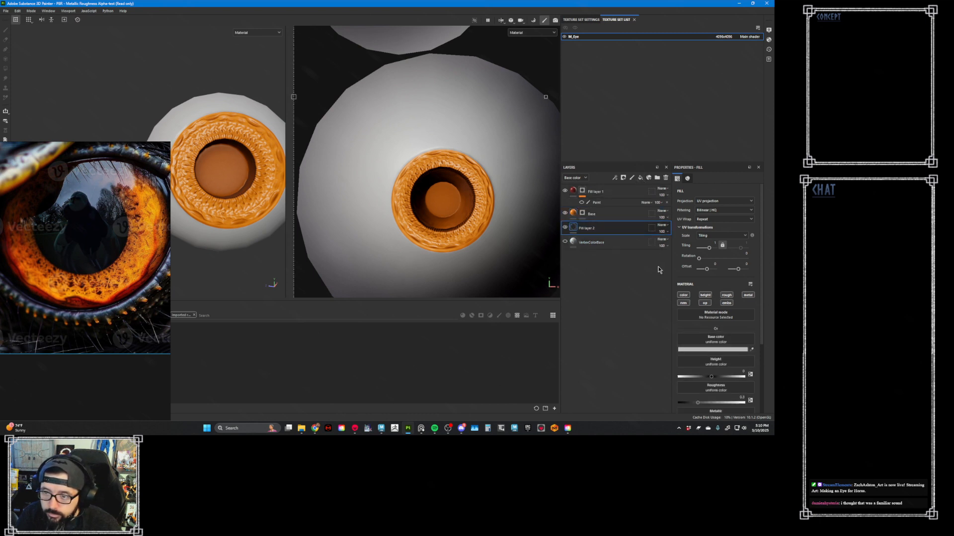
double_click(592, 230)
type("E")
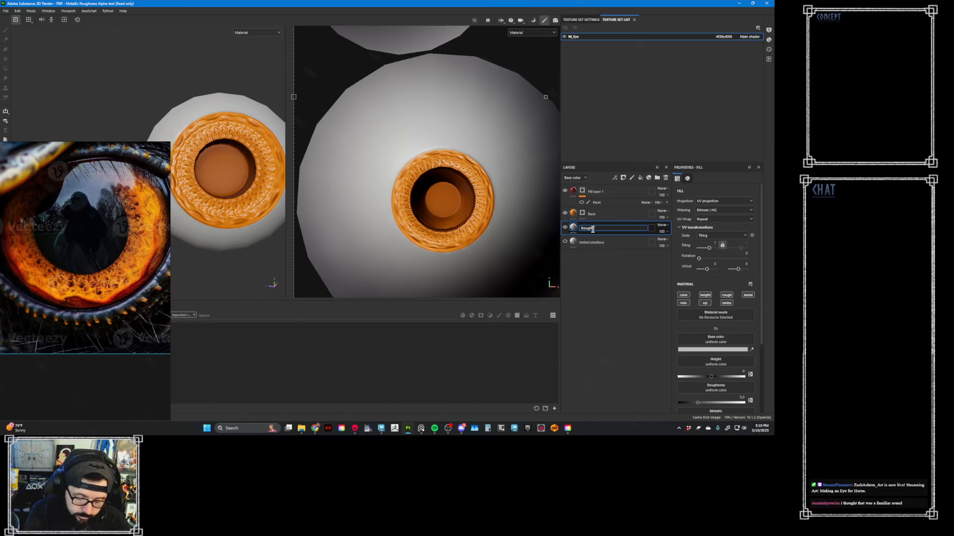
key("Return")
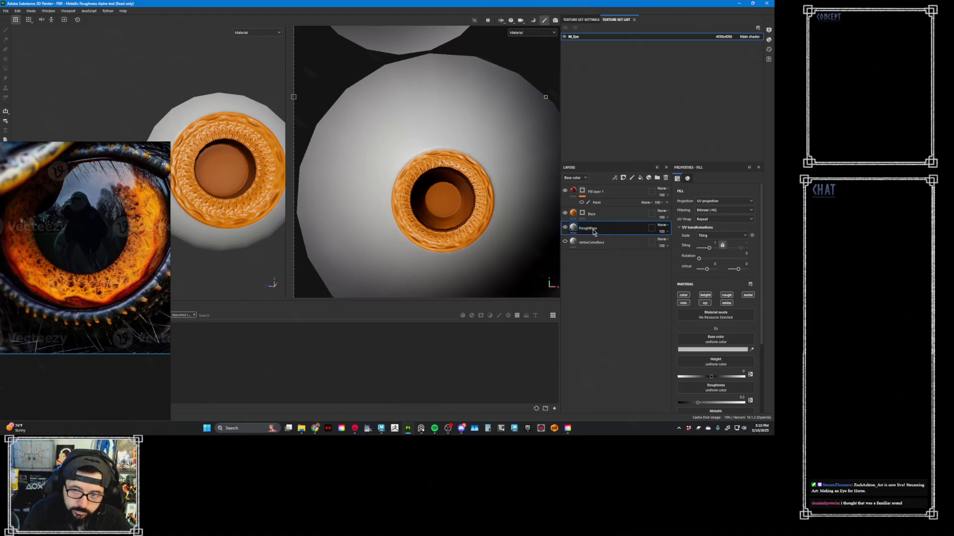
left_click(726, 296, "alt")
left_click_drag(730, 354, 756, 359)
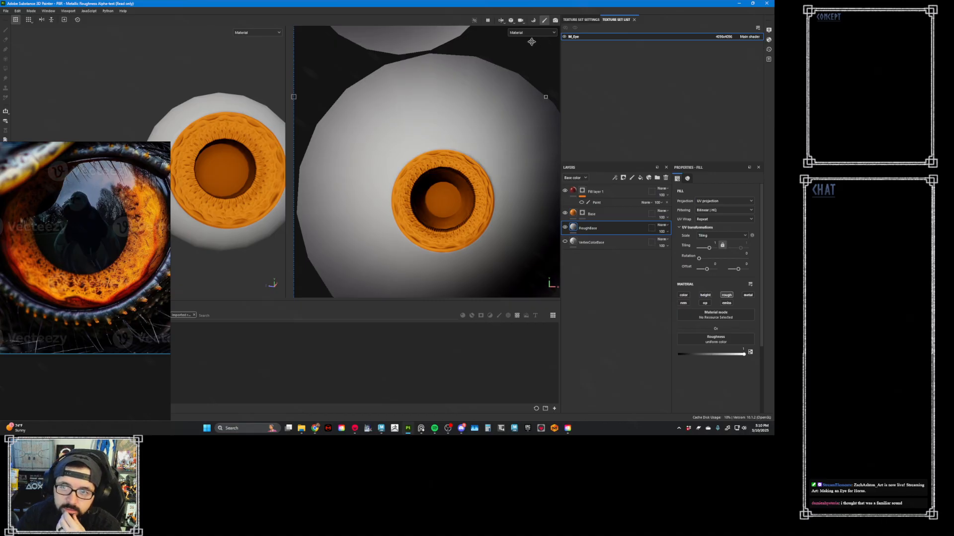
- Switch both viewports to show only the Base color channel
left_click_drag(512, 59, 512, 60)
key("c")
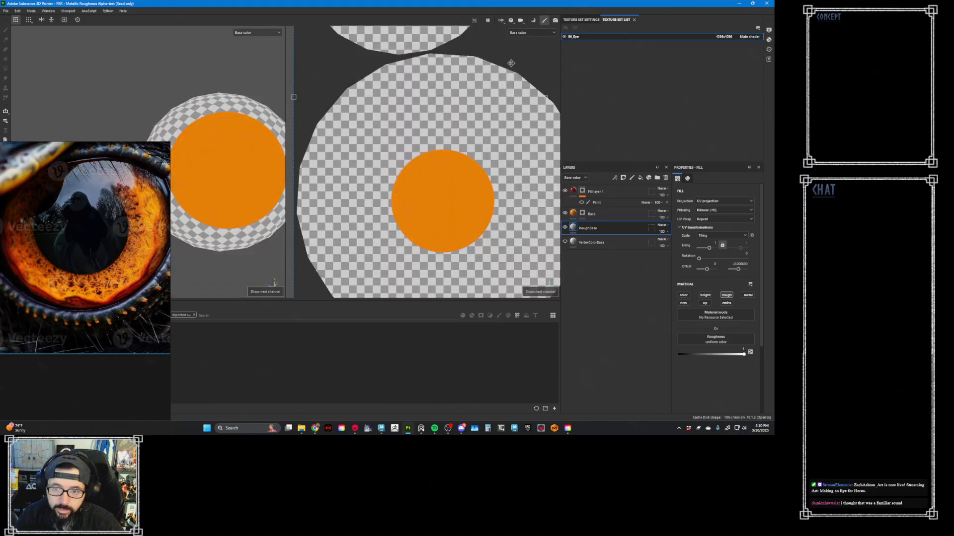
key("c")
left_click(529, 32)
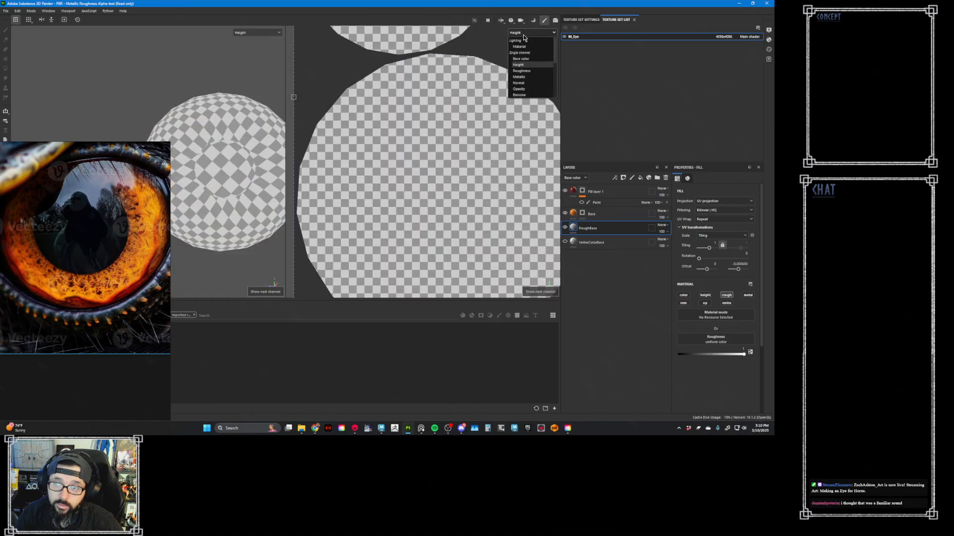
left_click(524, 58)
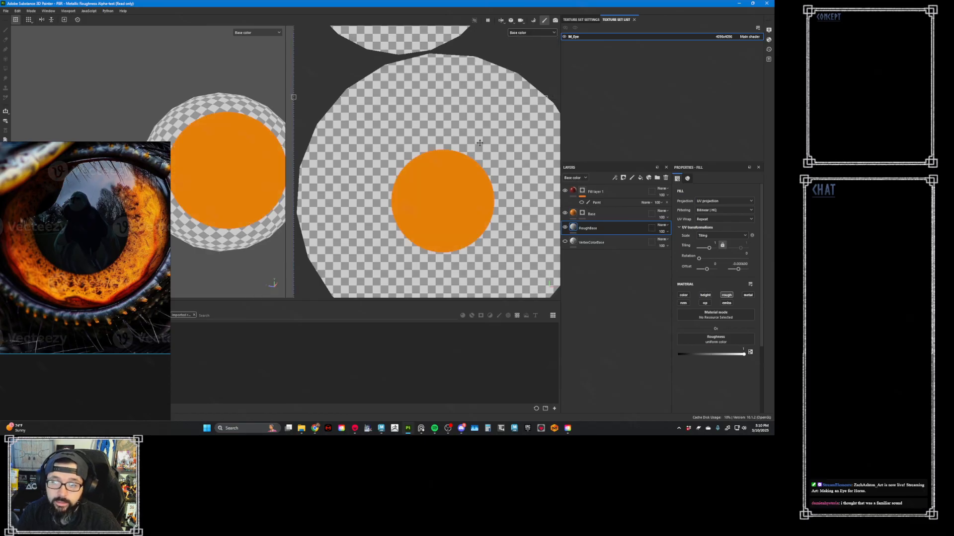
- Enable the color channel on RoughBase and move the layer to the top of the stack in Multiply blending mode
left_click(685, 295)
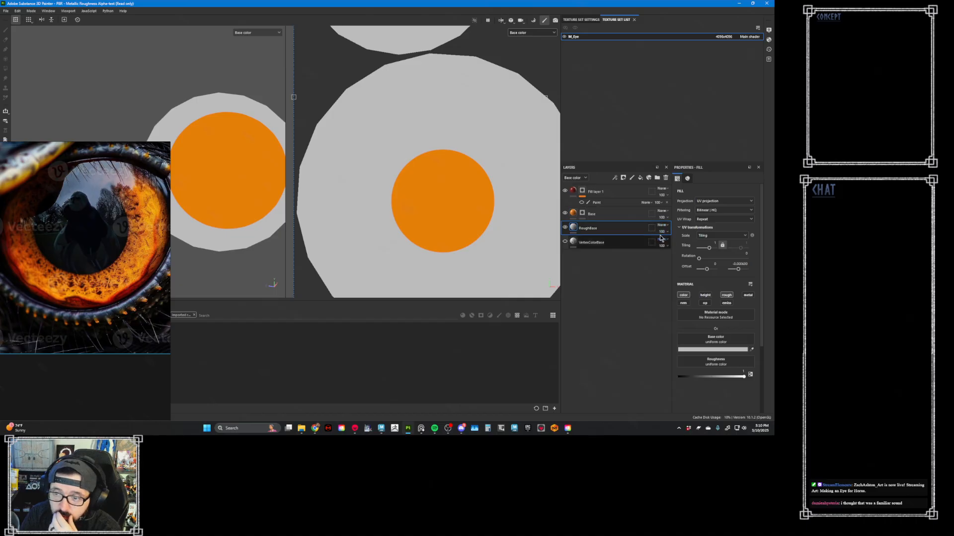
left_click_drag(645, 229, 638, 189)
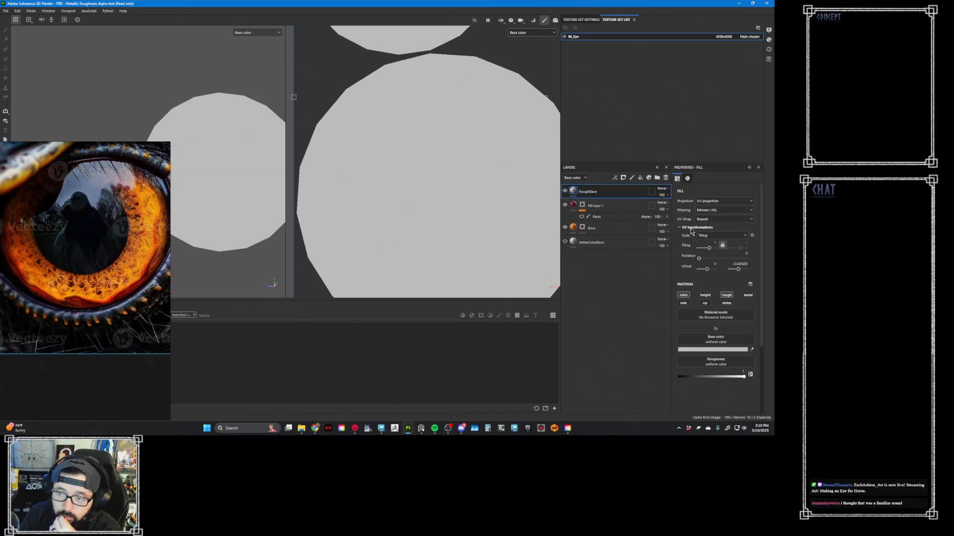
left_click(663, 188)
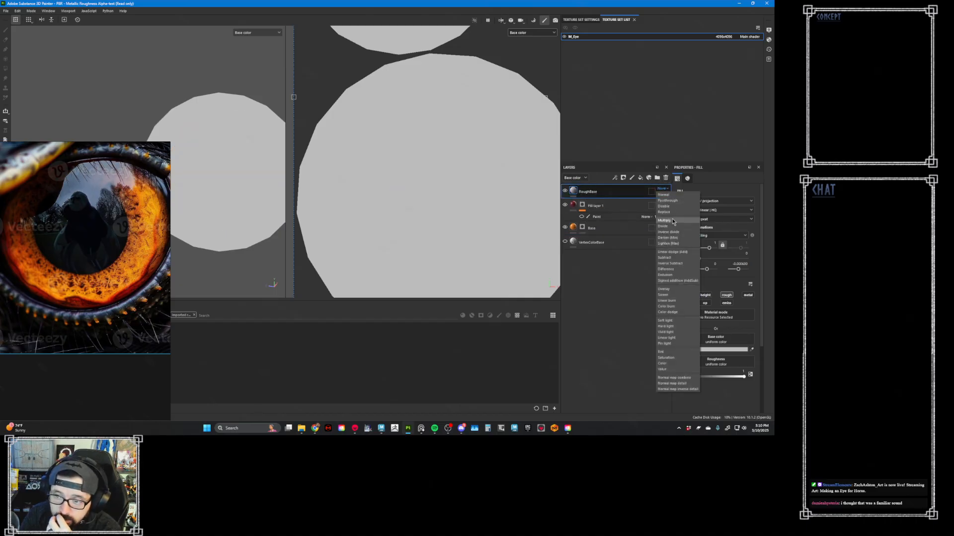
left_click(665, 220)
- Assign the baked Baked_M_Eye_ao map as RoughBase's base color, shifting the reference photo to reach the map
left_click(204, 255)
left_click_drag(204, 257, 298, 260)
left_click_drag(22, 334, 716, 341)
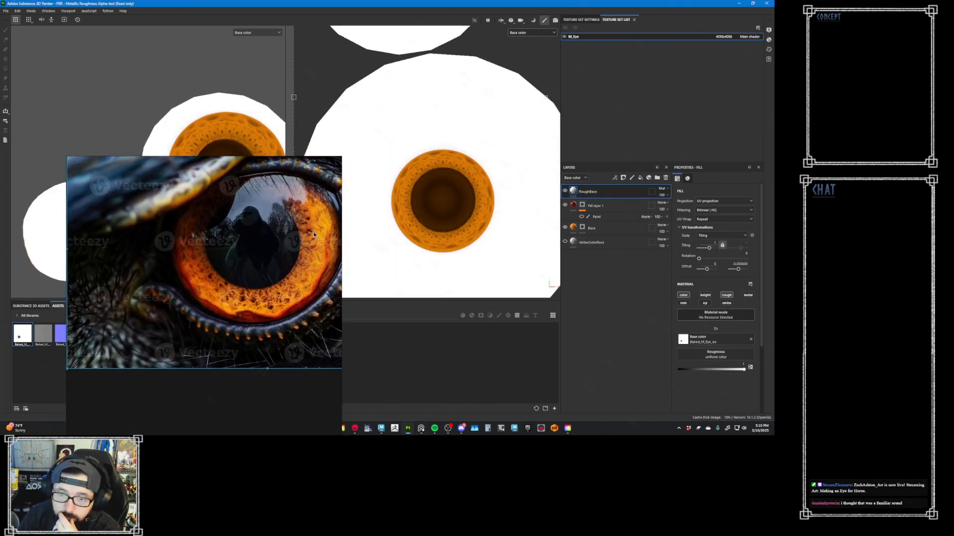
left_click_drag(314, 231, 170, 242)
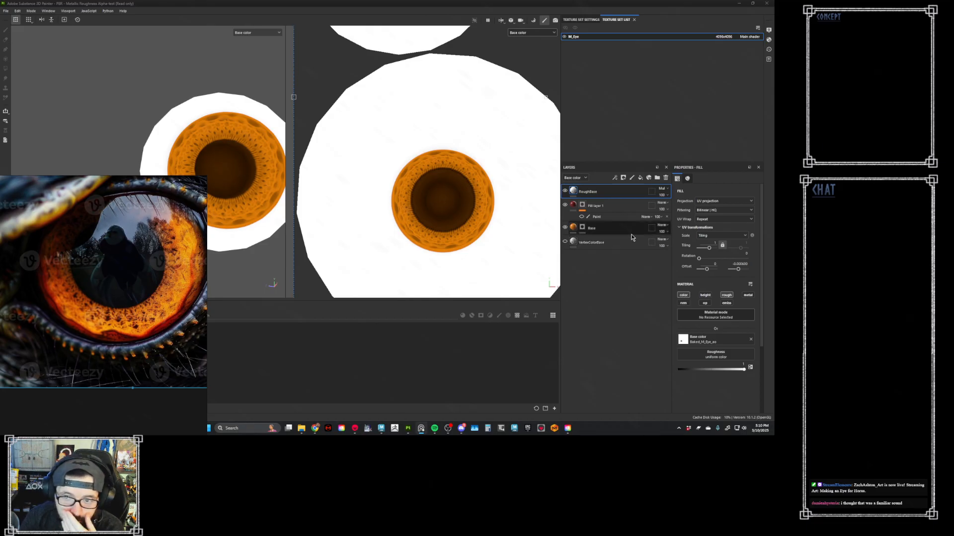
- Add a Levels effect to RoughBase's base color and shift its midtones to deepen the dark occlusion areas
right_click(601, 193)
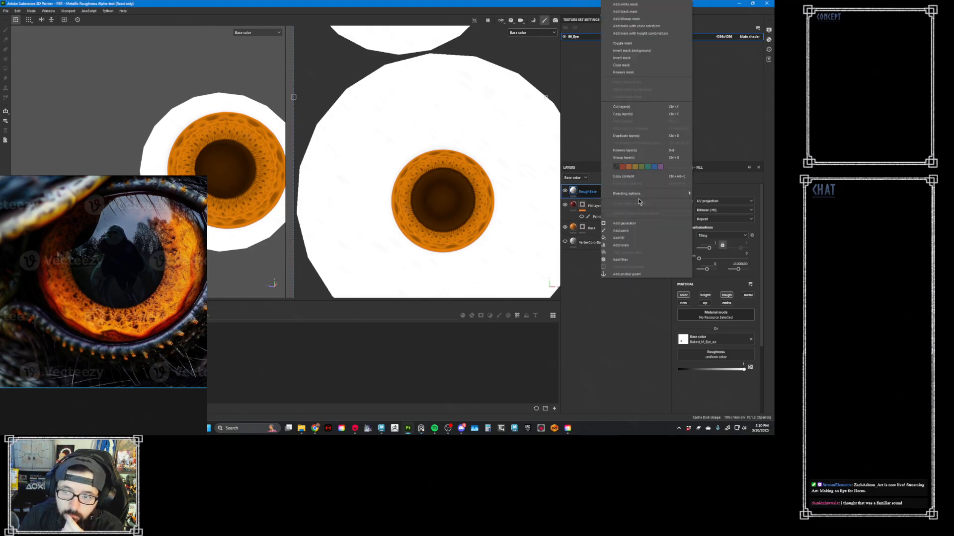
left_click(646, 245)
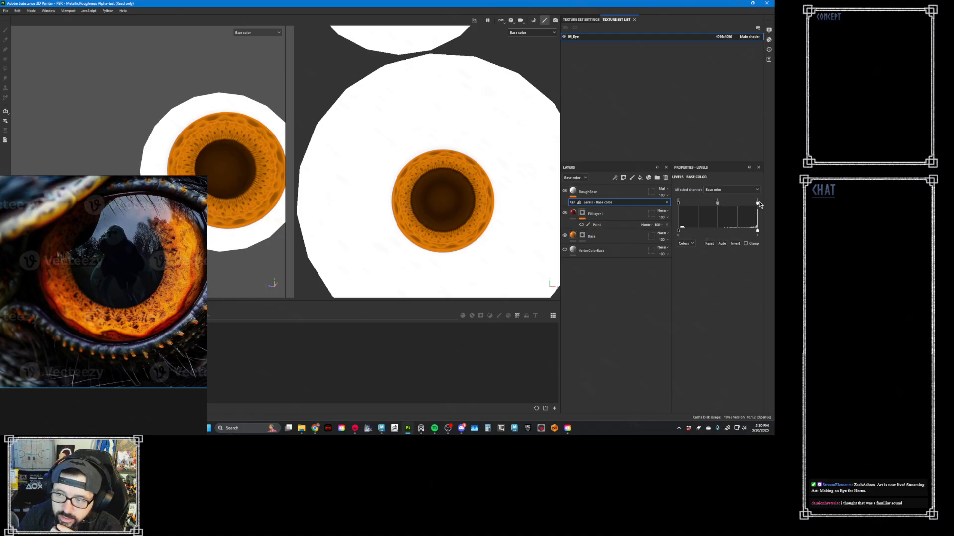
left_click_drag(757, 206, 724, 209)
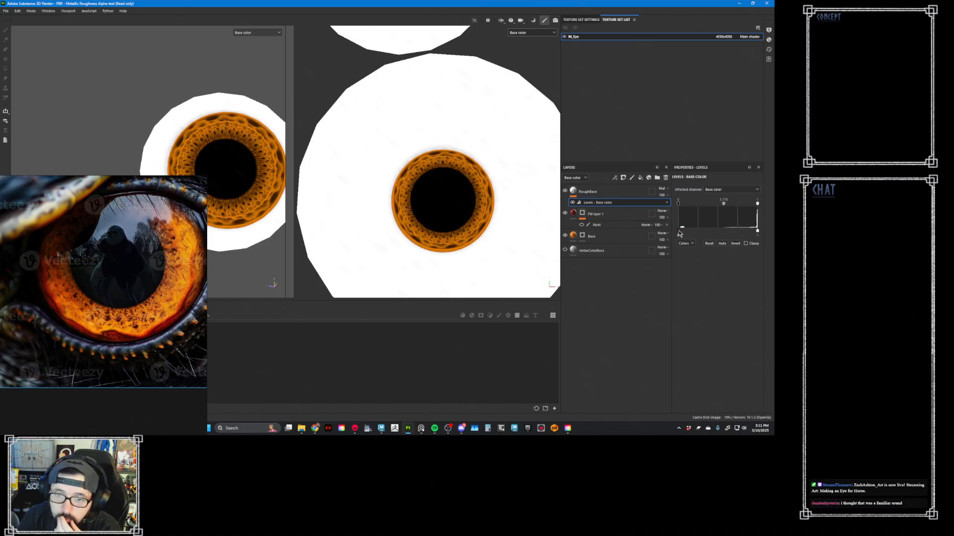
left_click_drag(678, 232, 658, 229)
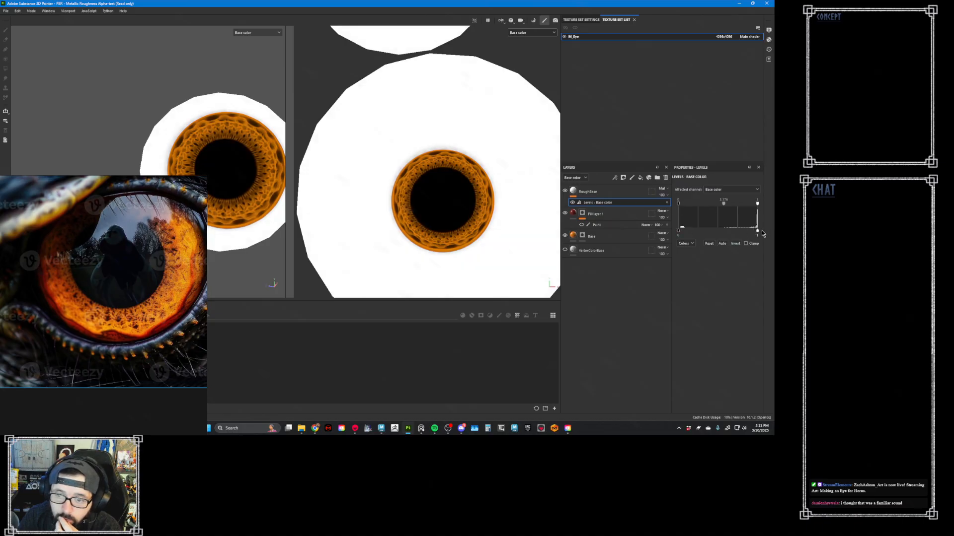
- Add a white mask to the RoughBase layer
left_click(578, 190)
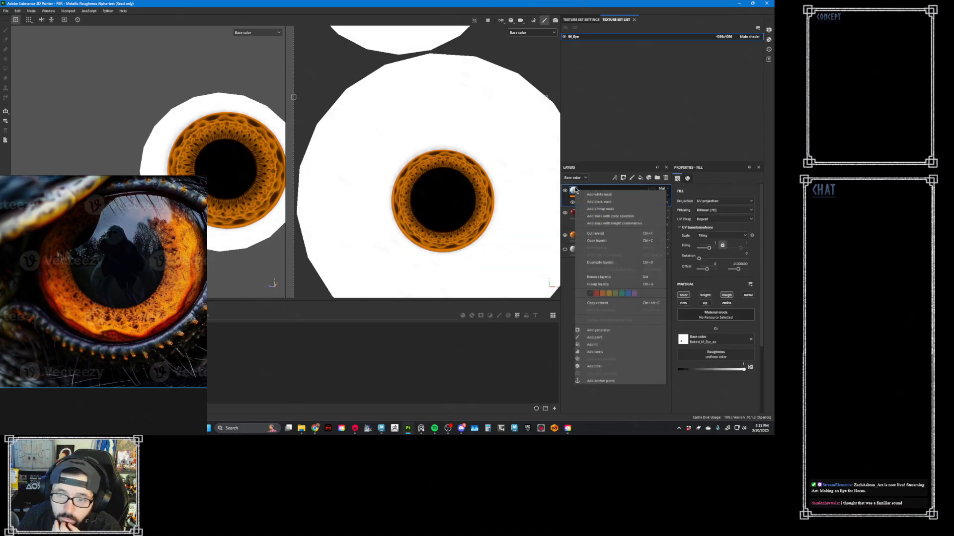
scroll(418, 194, "down", 4)
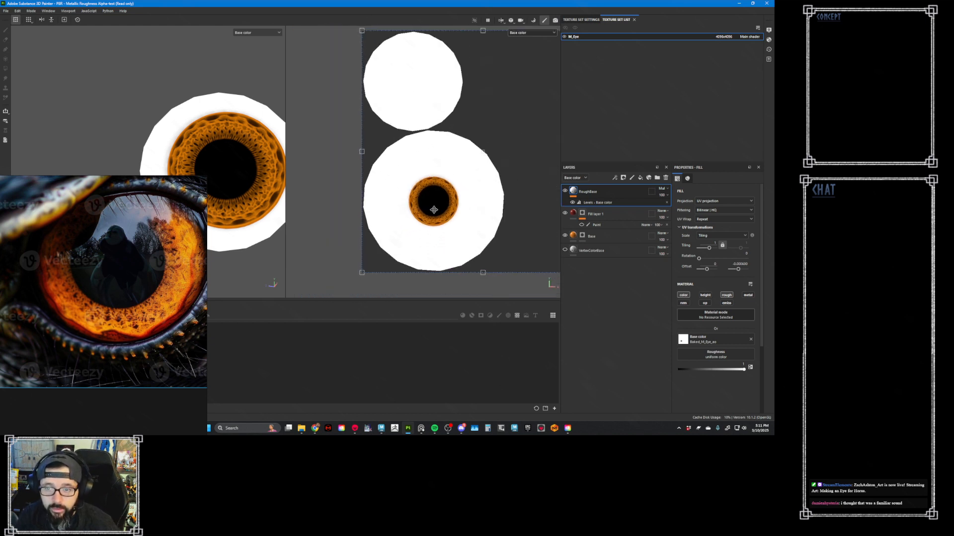
scroll(448, 220, "up", 2)
scroll(448, 220, "up", 2)
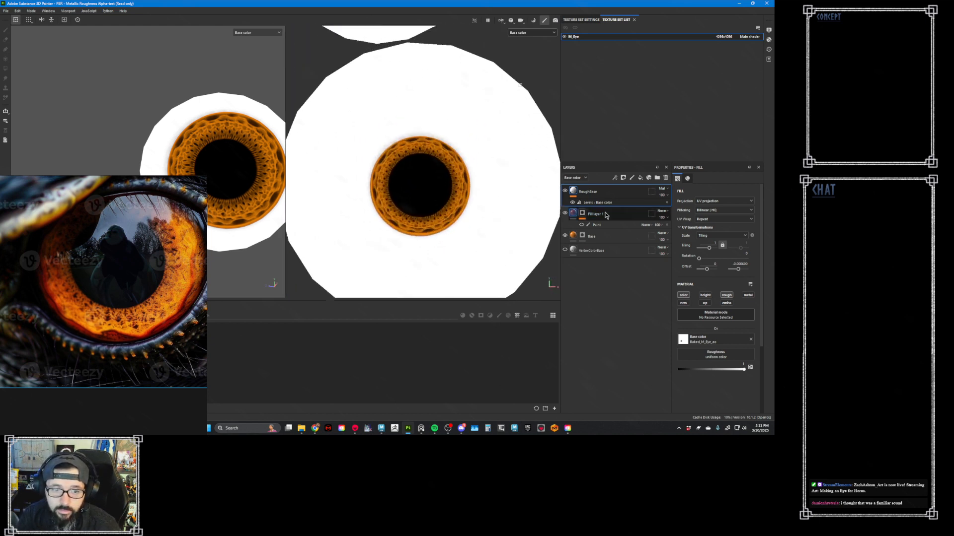
right_click(574, 193)
left_click(593, 201)
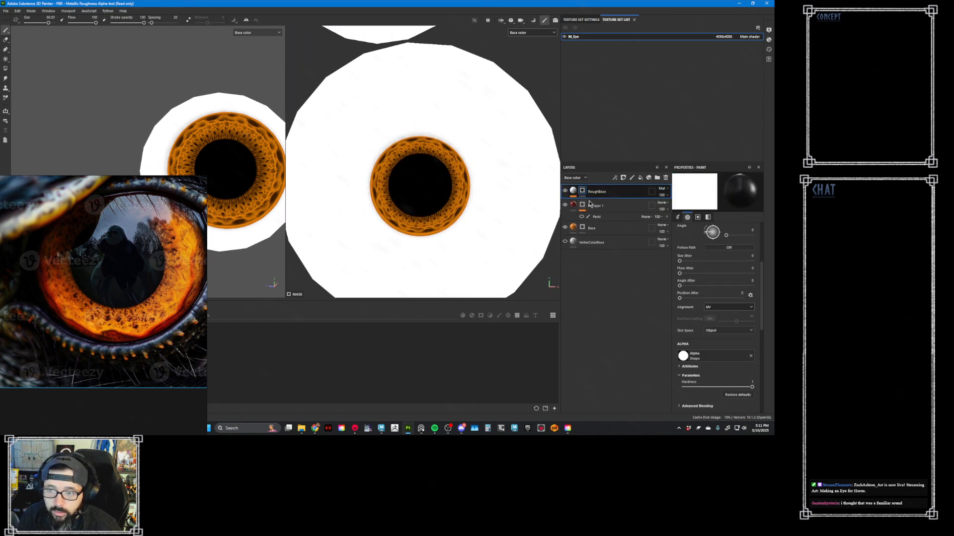
- Fill RoughBase's mask with black over both eye meshes in the 3D view using Polygon Fill, moving the reference photo aside
middle_click_drag(416, 211, 424, 162, "alt")
scroll(425, 163, "down", 1)
scroll(262, 179, "down", 2)
right_click_drag(152, 225, 21, 227)
right_click_drag(200, 110, 230, 100, "alt")
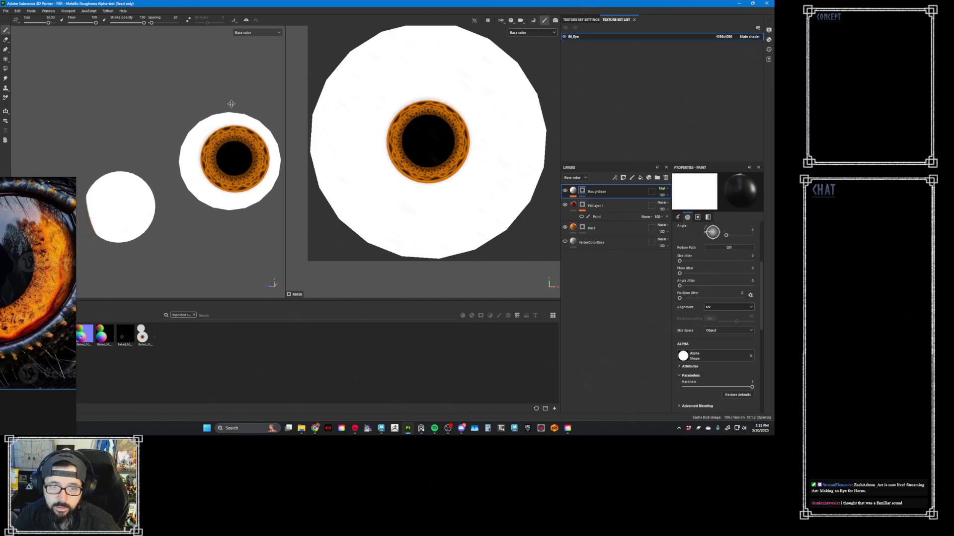
middle_click_drag(230, 100, 194, 107, "alt")
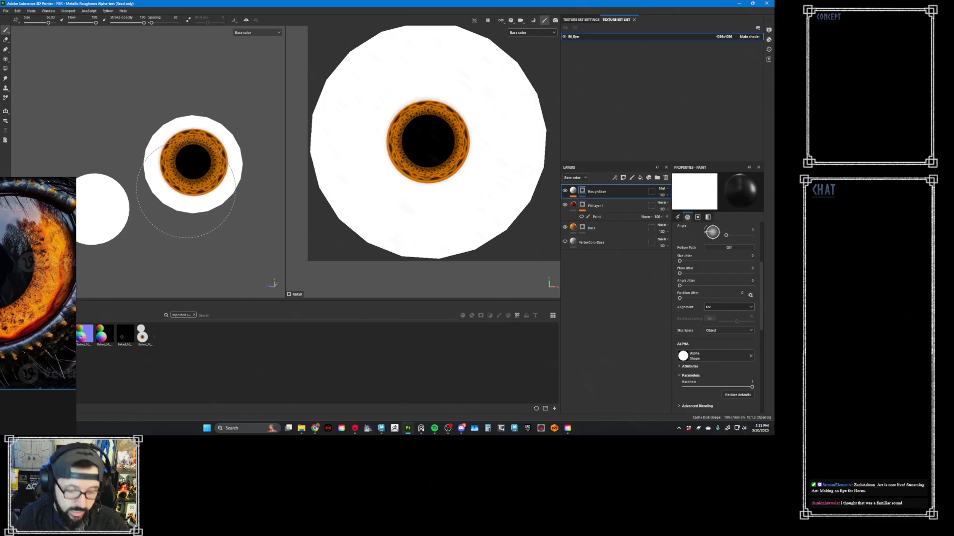
key("4")
mouse_move(147, 124)
left_mouse_down("alt")
mouse_move(159, 132)
mouse_move(154, 125)
left_mouse_up("alt")
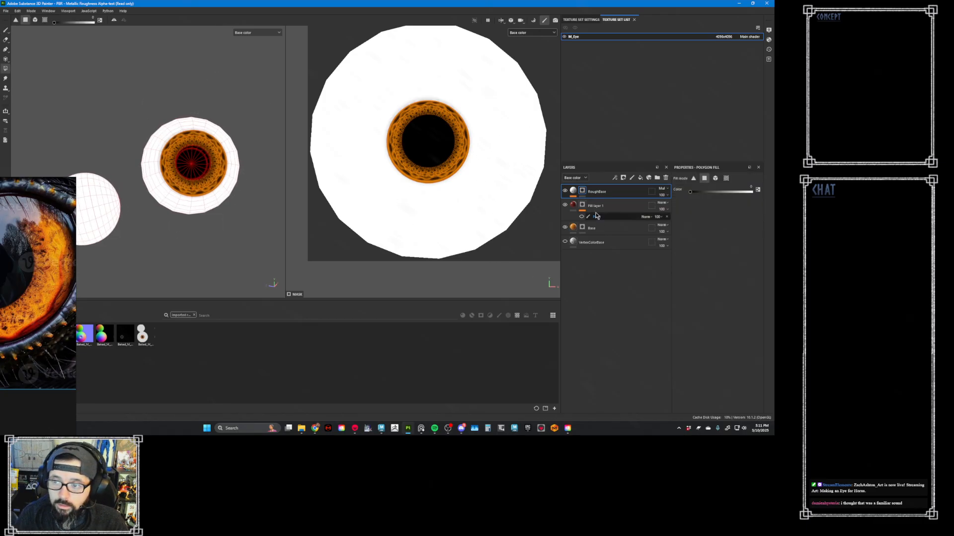
left_click_drag(251, 101, 12, 300)
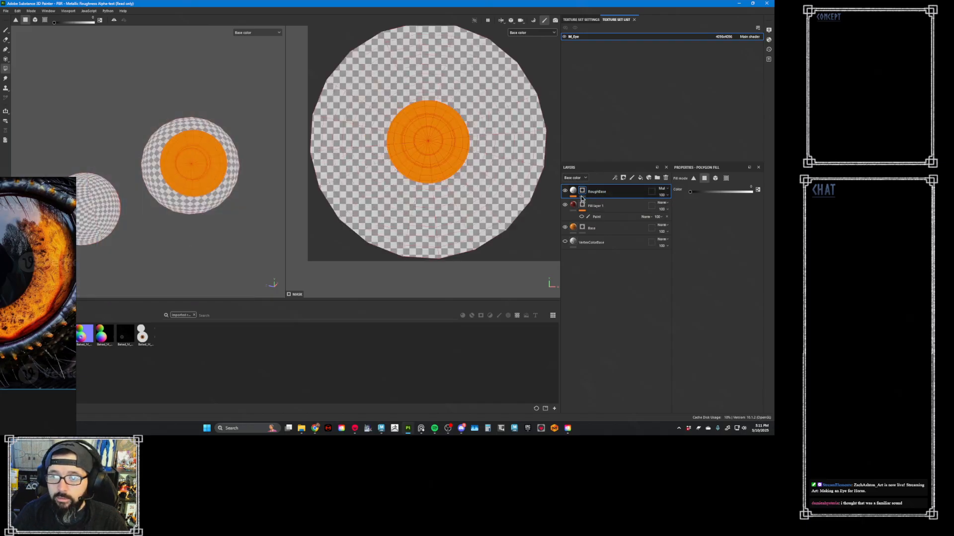
- Switch to the Paint brush and move the bird-eye reference photo out of the work area
key("p")
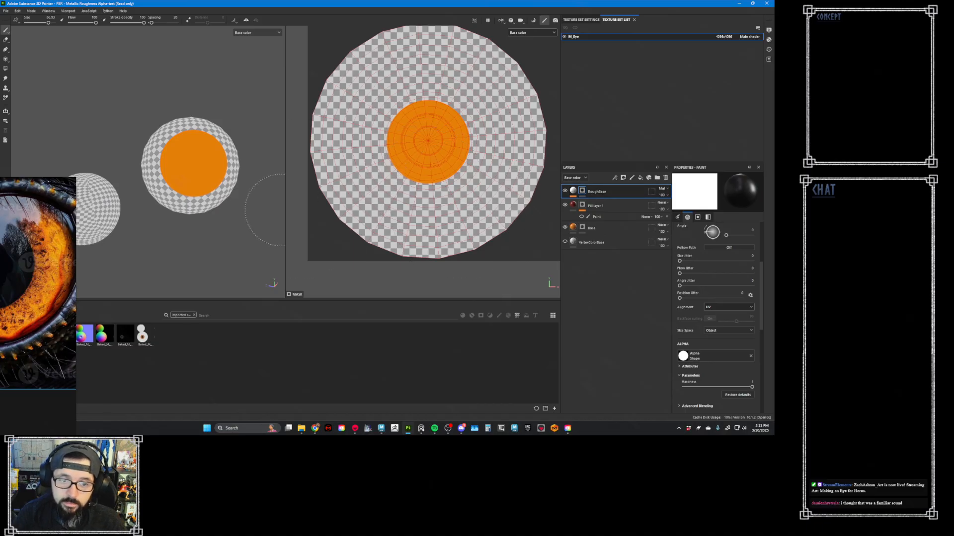
right_click_drag(60, 293, 0, 302)
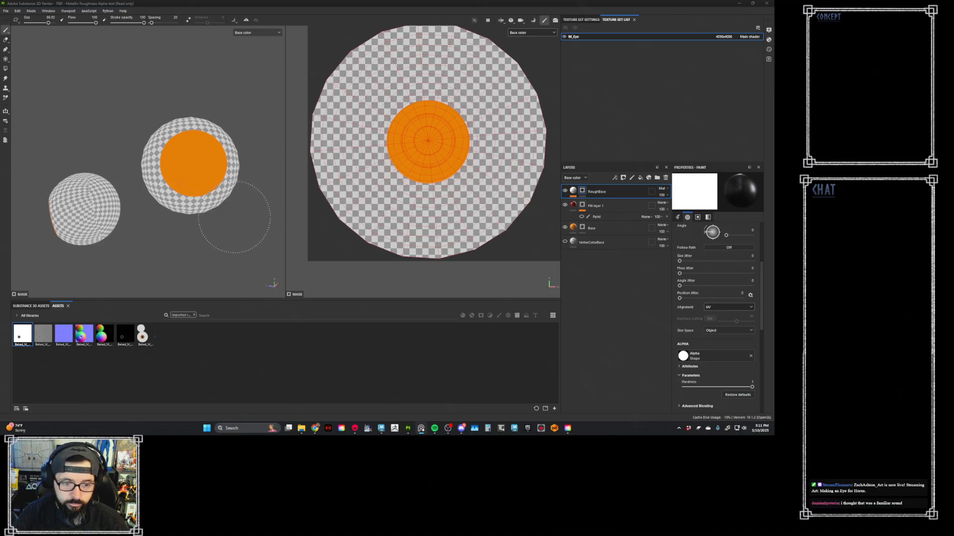
left_click(267, 214)
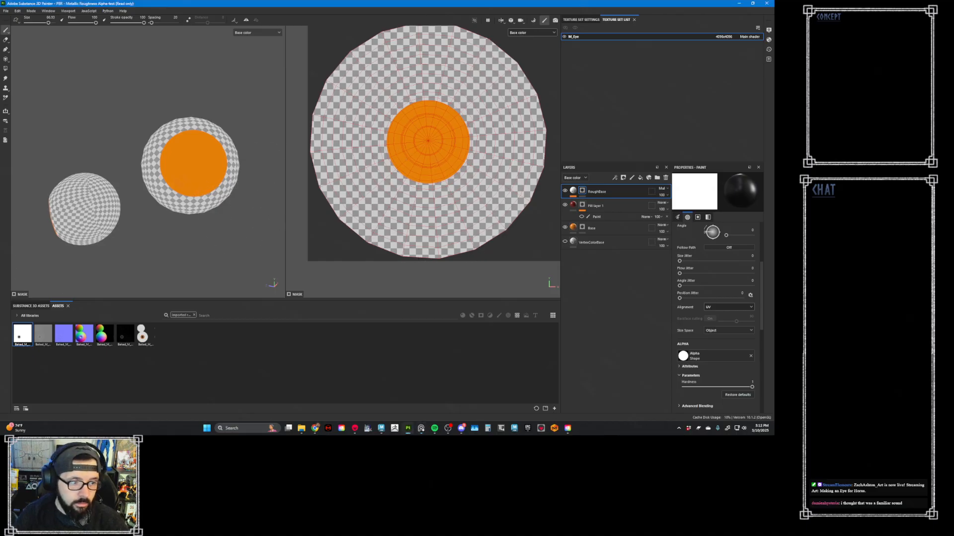
left_click(421, 428)
left_click(204, 274)
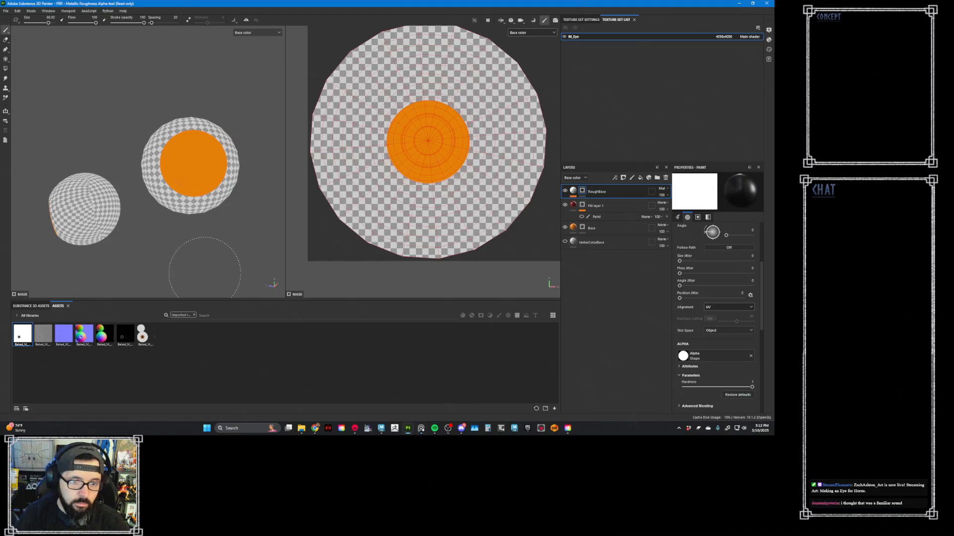
- Reset RoughBase's mask to white and add a Paint effect to it
right_click(580, 193)
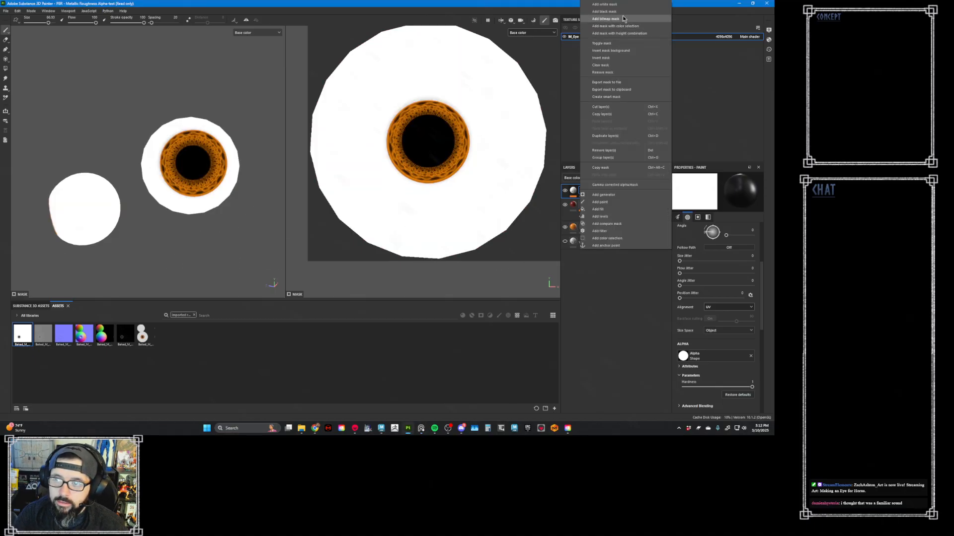
left_click(625, 17)
right_click(581, 192)
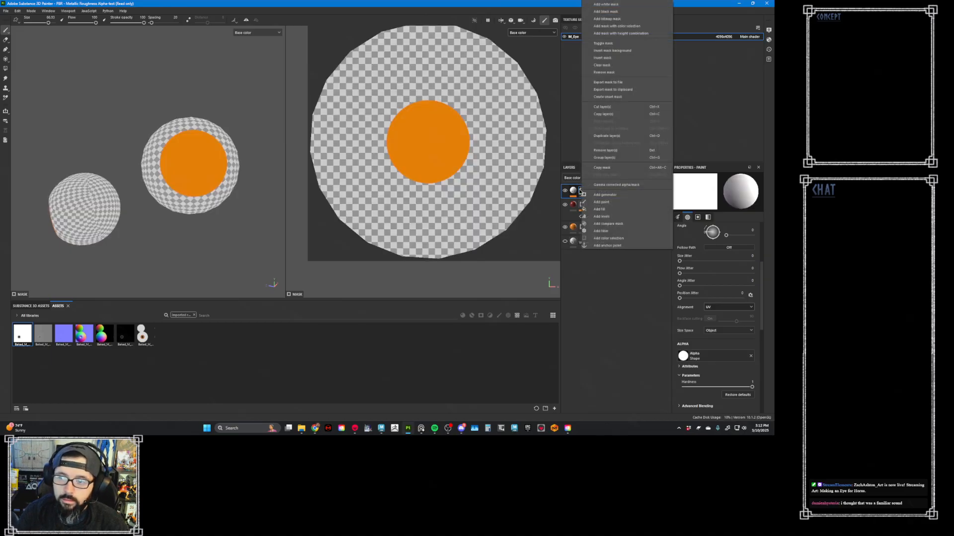
left_click(580, 191)
right_click(580, 192)
left_click(633, 5)
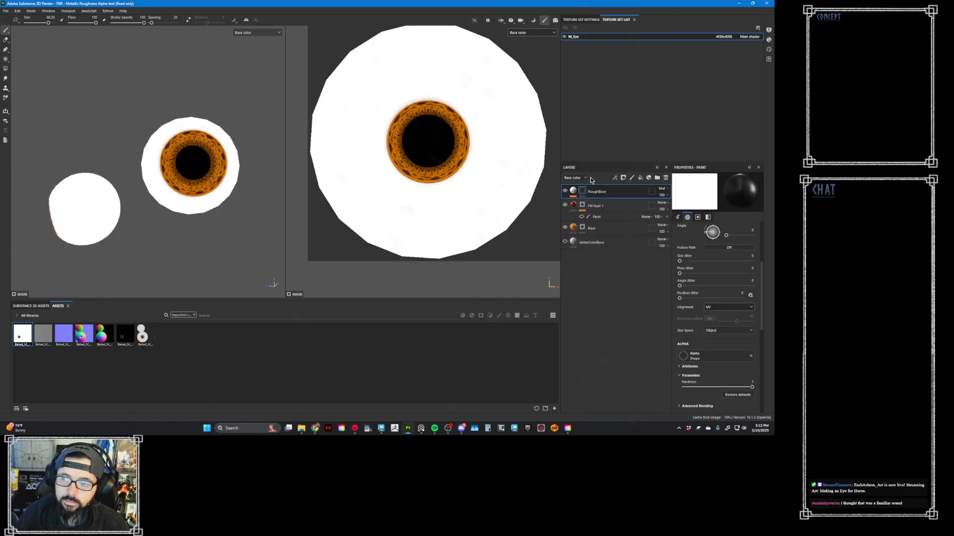
right_click(596, 191)
left_click(599, 194)
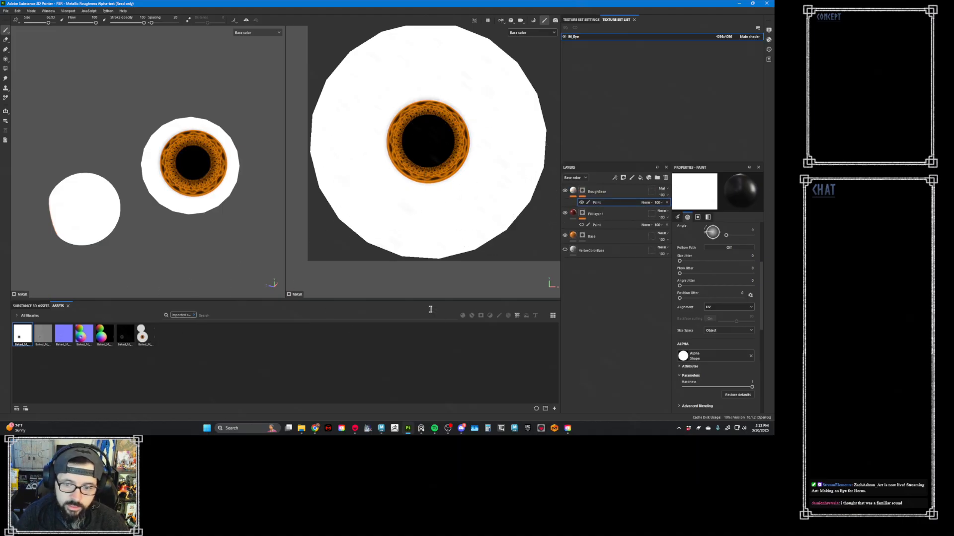
- Choose the Artistic Brushing brush and turn off pen pressure for its size
left_click(499, 316)
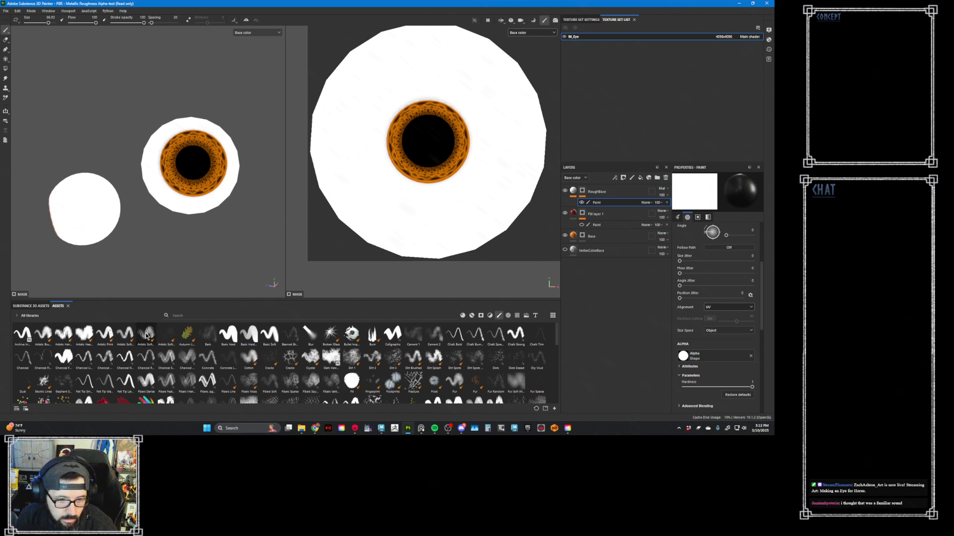
mouse_move(146, 340)
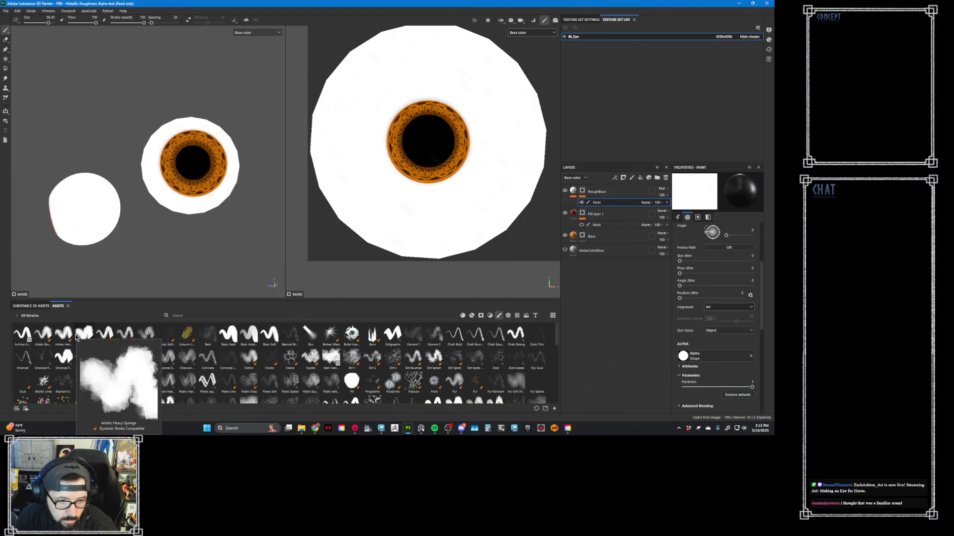
mouse_move(70, 338)
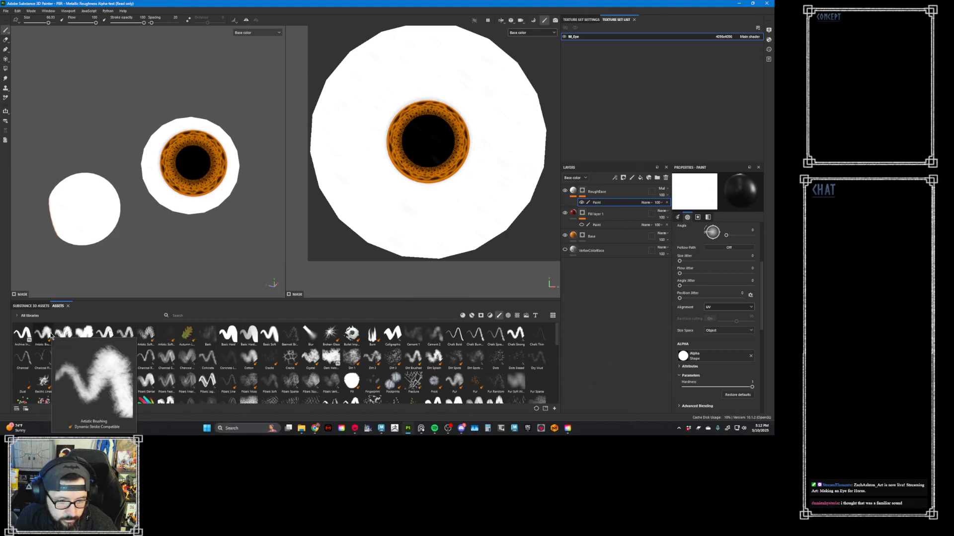
left_click(50, 336)
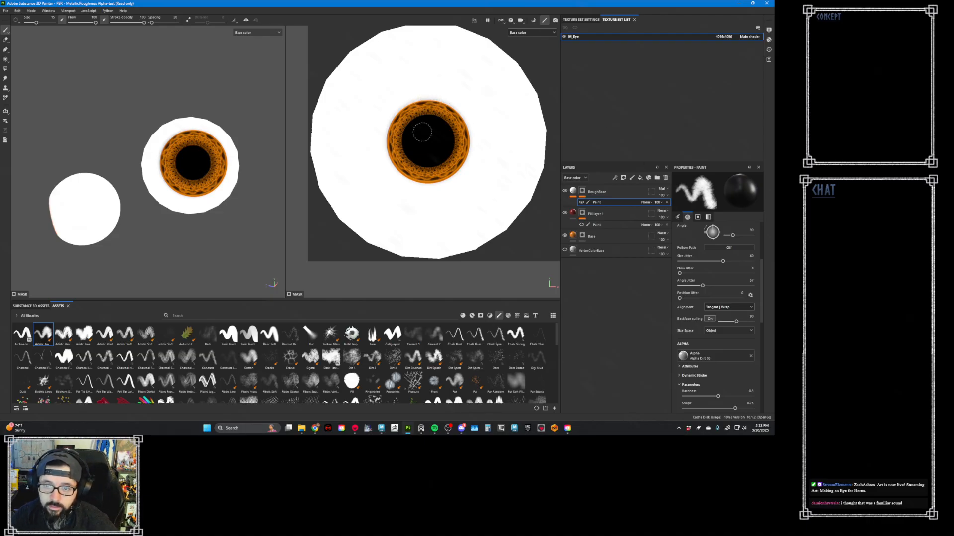
scroll(385, 131, "down", 1)
scroll(435, 111, "up", 4)
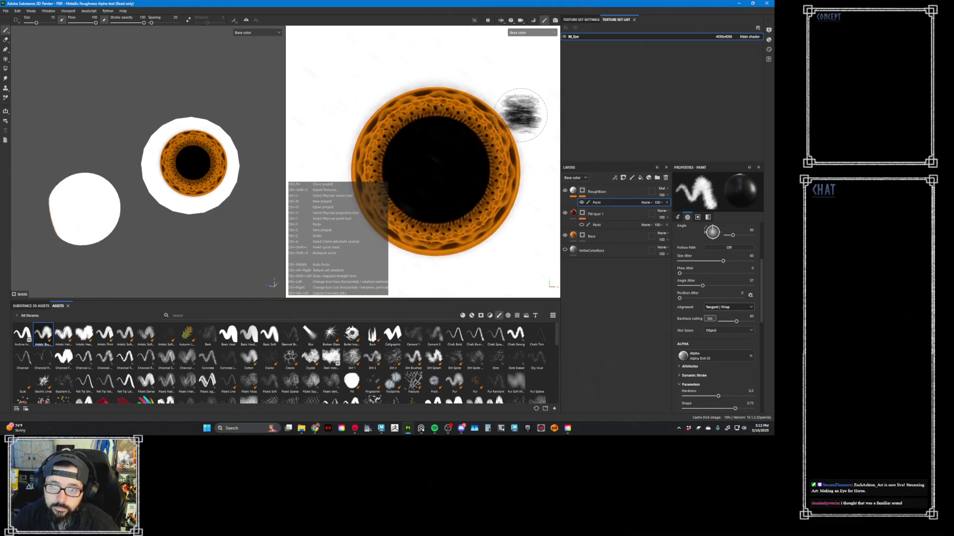
left_click(62, 21)
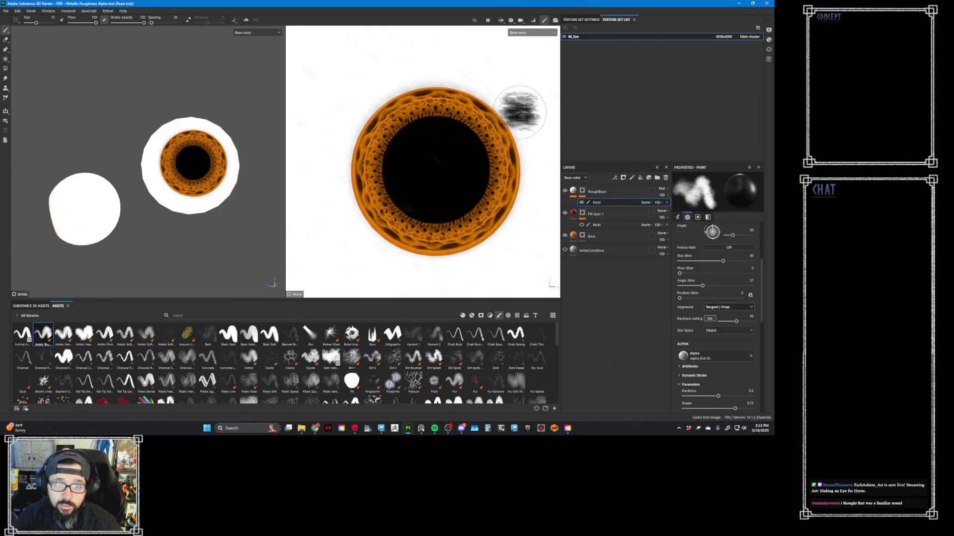
- Lower the brush flow and paint RoughBase's mask along the pupil's upper-left edge in the 2D view
left_click(419, 115)
mouse_move(436, 64)
left_mouse_down("ctrl")
mouse_move(459, 74)
mouse_move(449, 63)
left_mouse_up("ctrl")
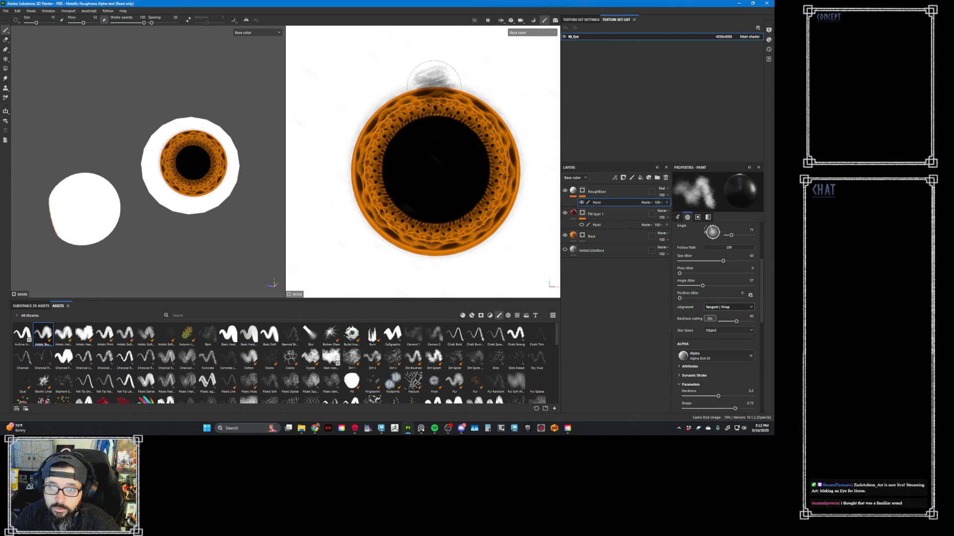
left_click_drag(420, 130, 383, 156)
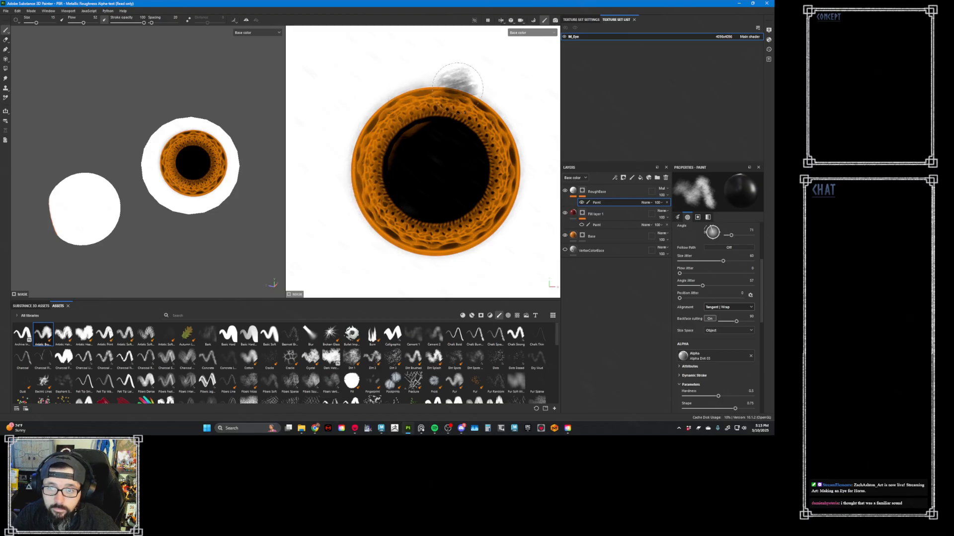
- Paint black on RoughBase's mask with a smaller brush around the iris's outer ring in the 3D view to lighten the occlusion
mouse_move(249, 160)
left_mouse_down("alt")
mouse_move(231, 184)
mouse_move(260, 177)
mouse_move(248, 180)
left_mouse_up("alt")
scroll(180, 182, "up", 1)
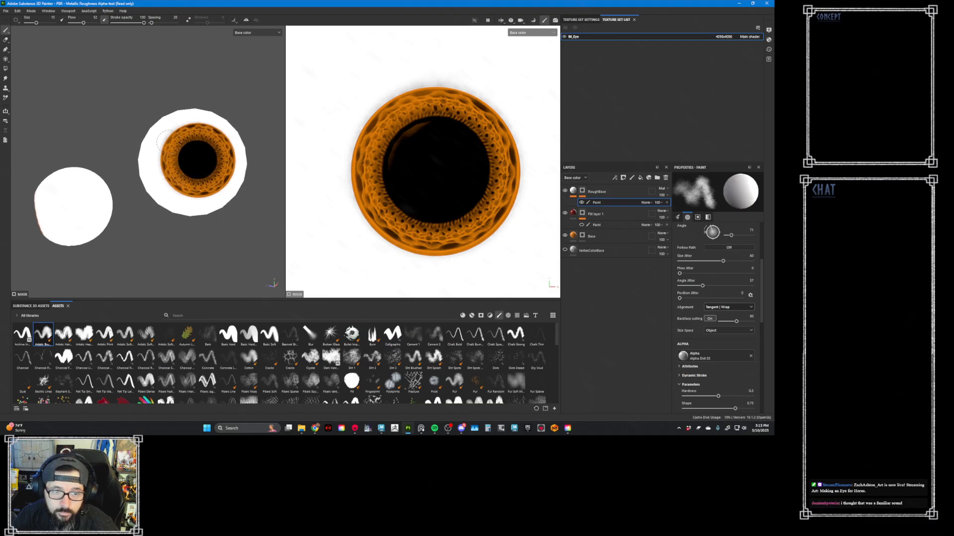
scroll(201, 169, "up", 2)
scroll(237, 217, "up", 2)
key("x")
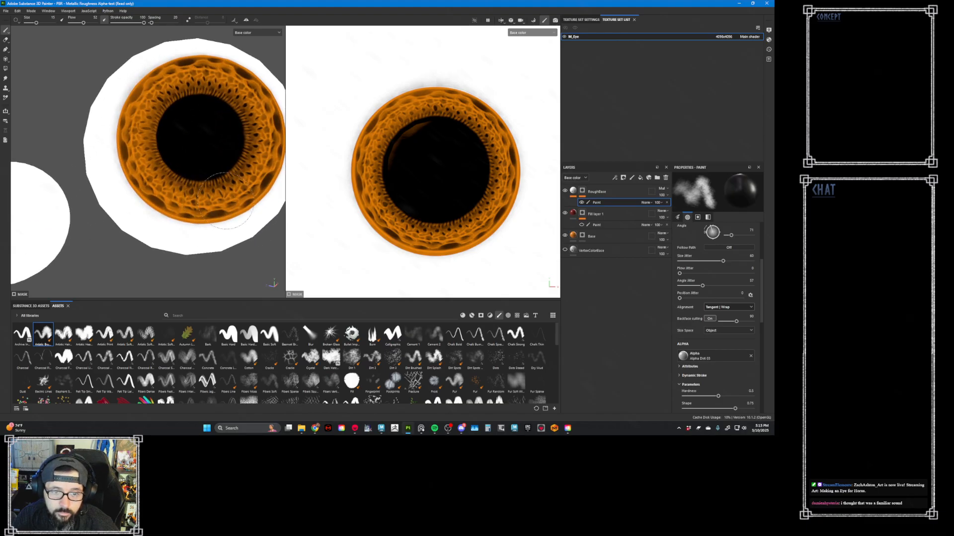
mouse_move(208, 197)
right_mouse_down("ctrl")
mouse_move(187, 196)
mouse_move(227, 192)
right_mouse_up("ctrl")
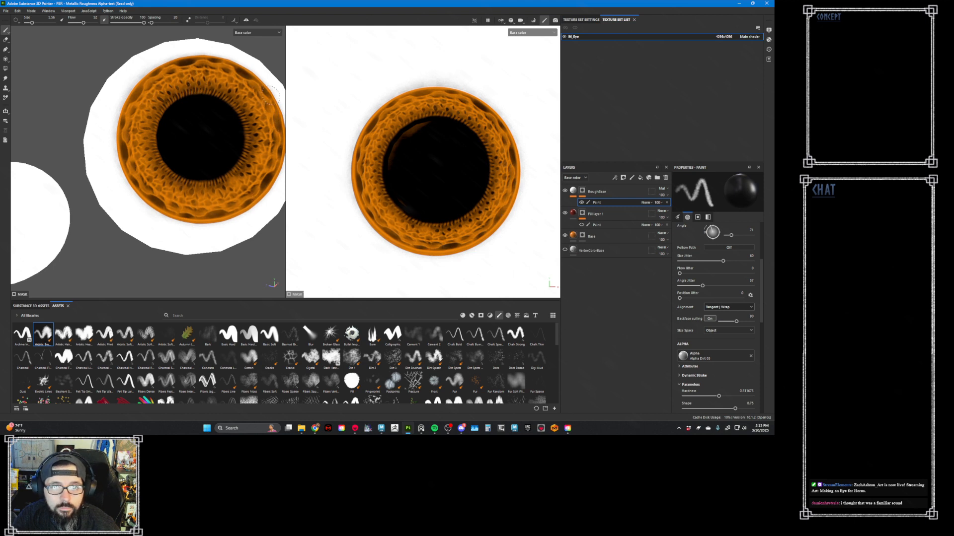
mouse_move(269, 95)
left_mouse_down()
mouse_move(245, 74)
mouse_move(199, 61)
left_mouse_up()
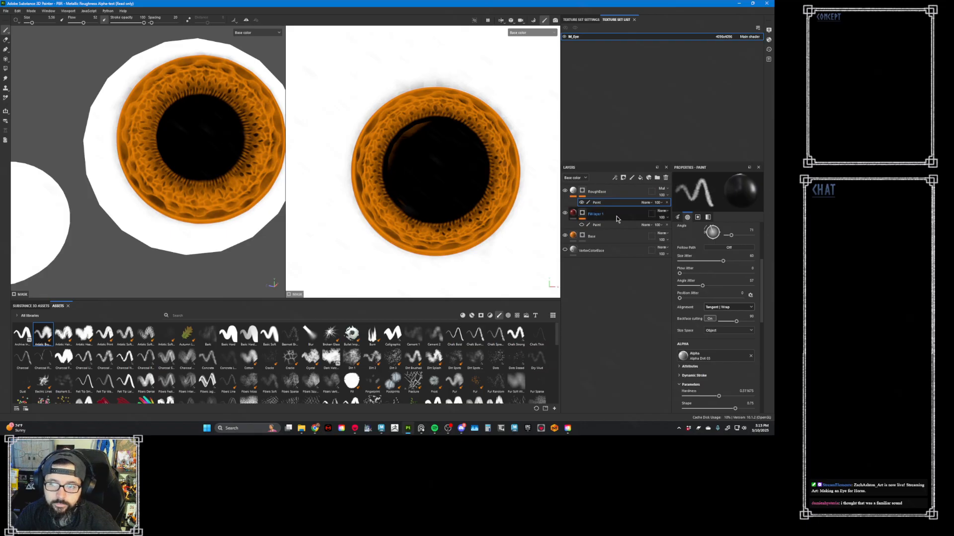
- Replace the Paint effect on Fill layer 1's mask with a new one and brush white along the iris's lower rim
left_click(618, 219)
left_click(582, 225)
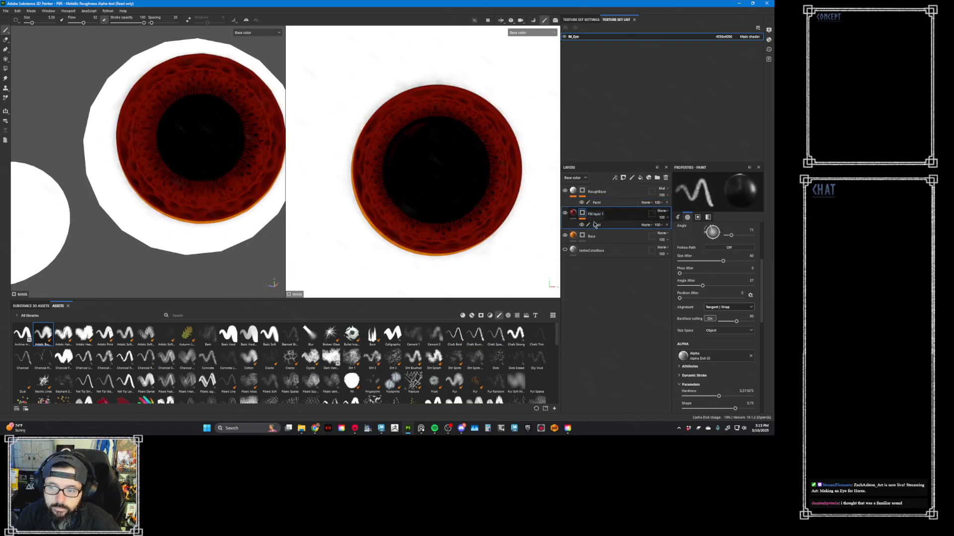
left_click(666, 225)
right_click(586, 214)
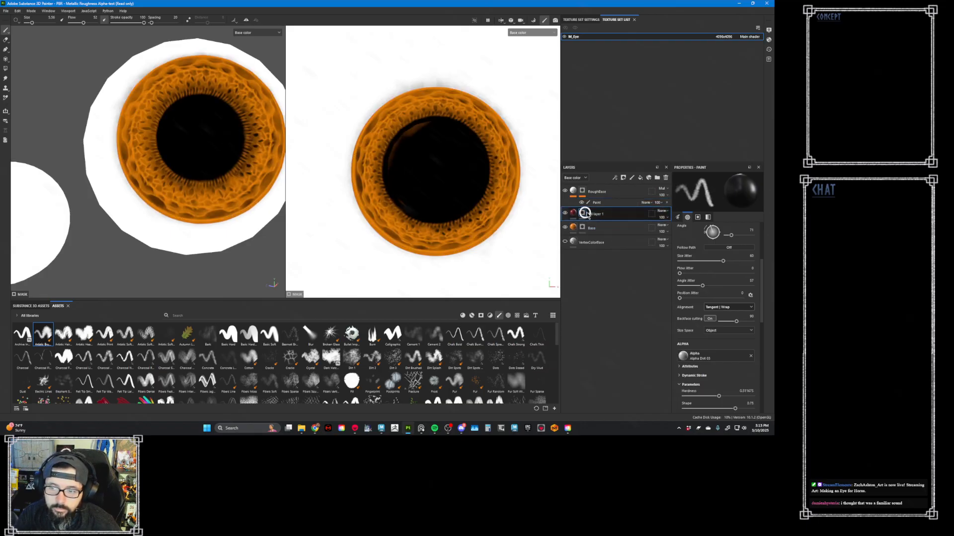
left_click(622, 205)
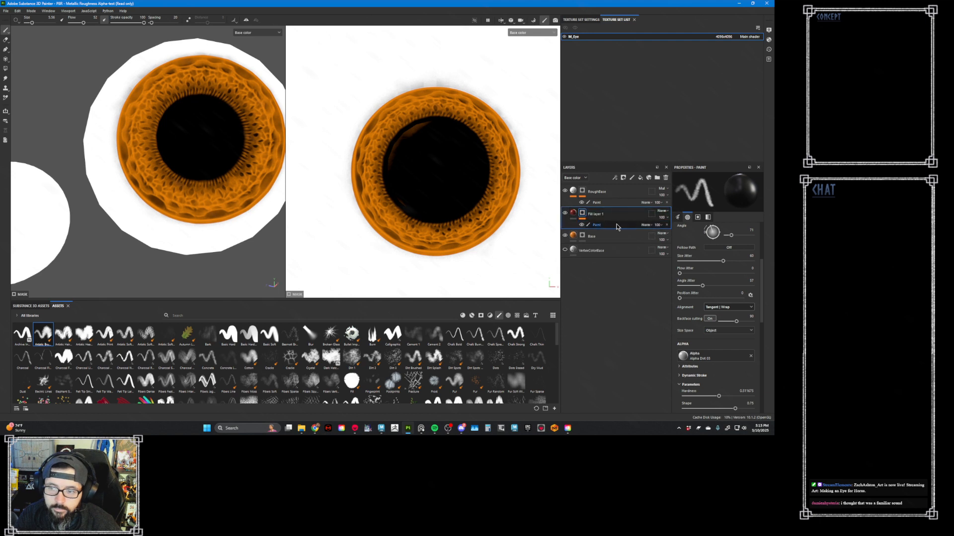
left_click(617, 226)
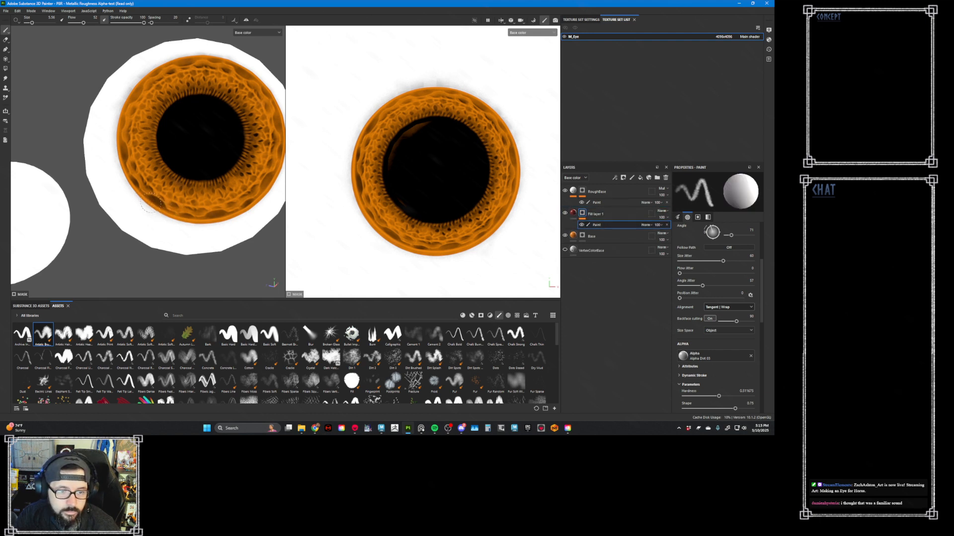
left_click_drag(168, 209, 231, 216)
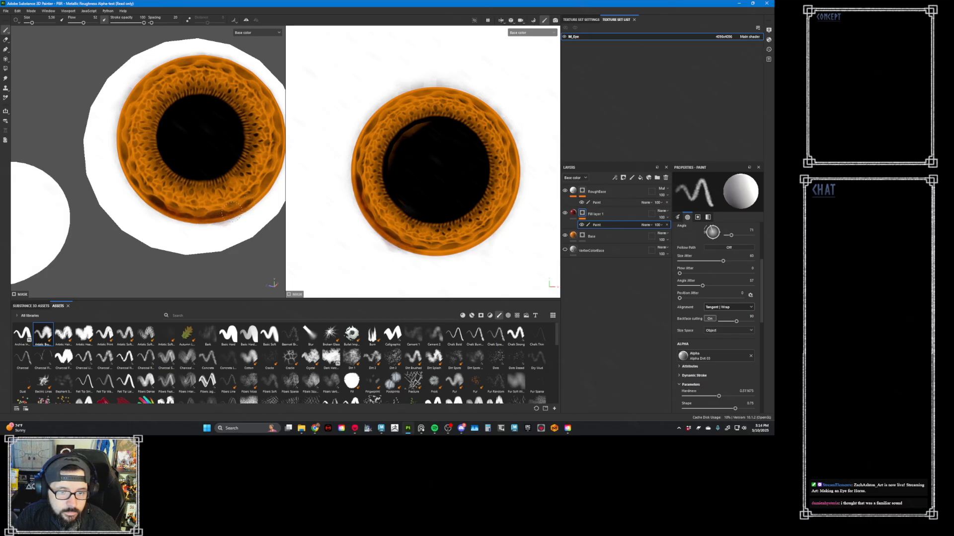
- Group RoughBase, Fill layer 1 and Base into a folder and add a black mask to the folder
left_click(624, 193)
left_click(628, 236, "shift")
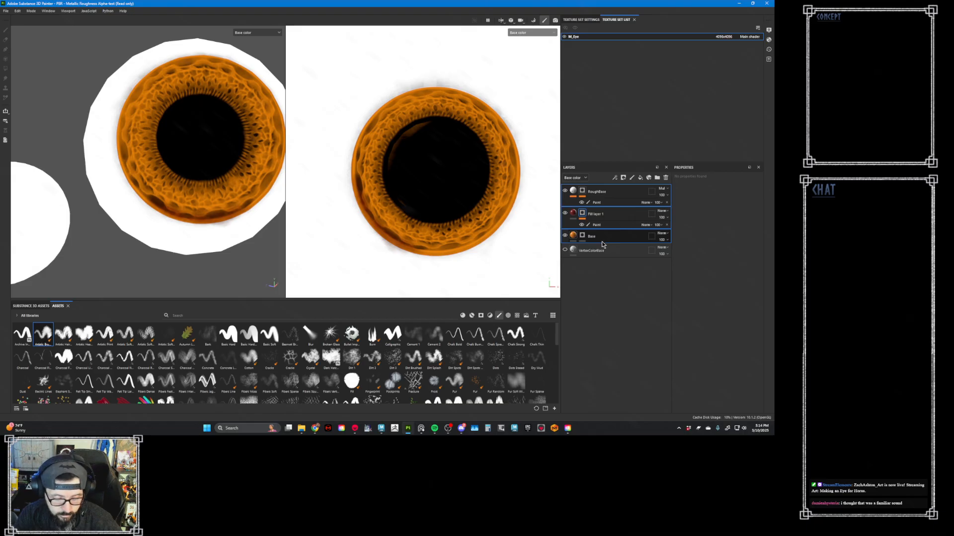
key("ctrl+g")
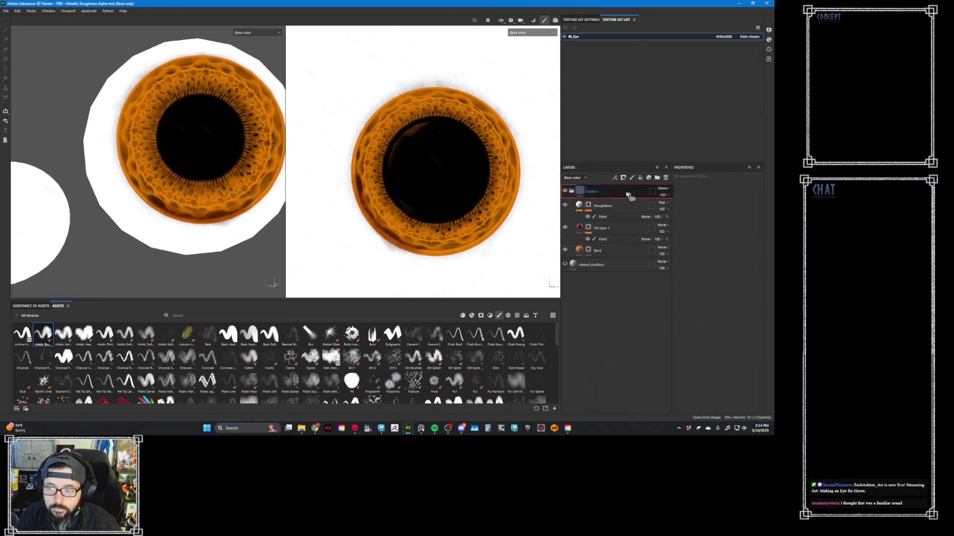
right_click(607, 195)
left_click(631, 164)
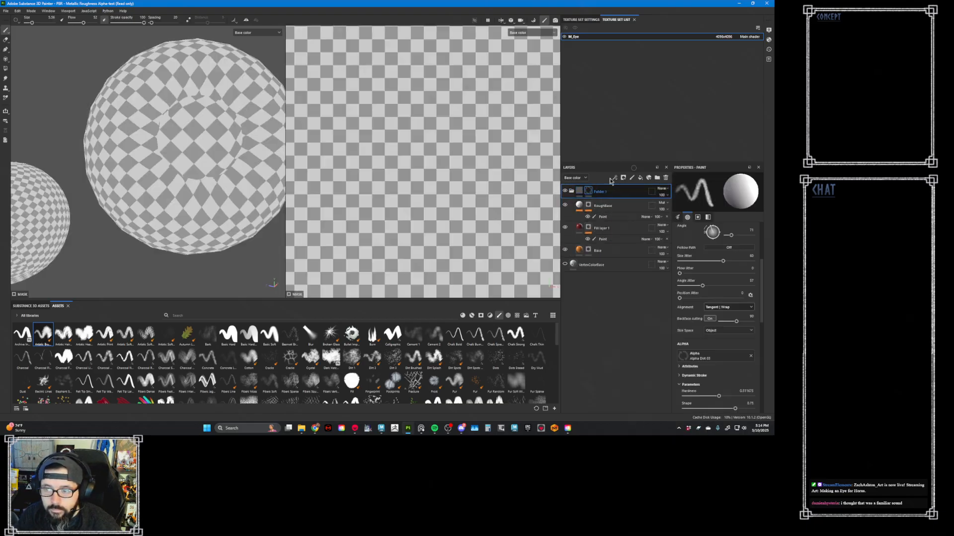
left_click(588, 251)
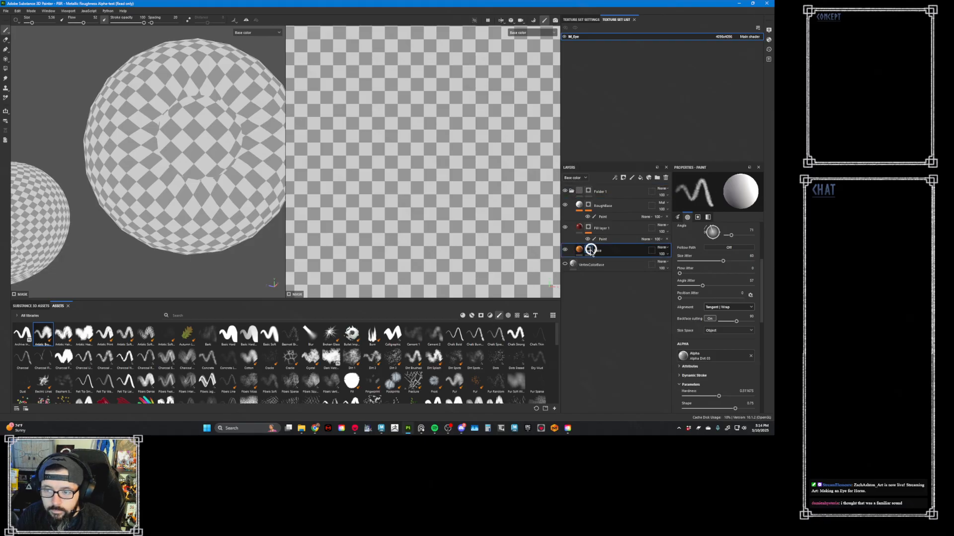
right_click(590, 251)
left_click(610, 253)
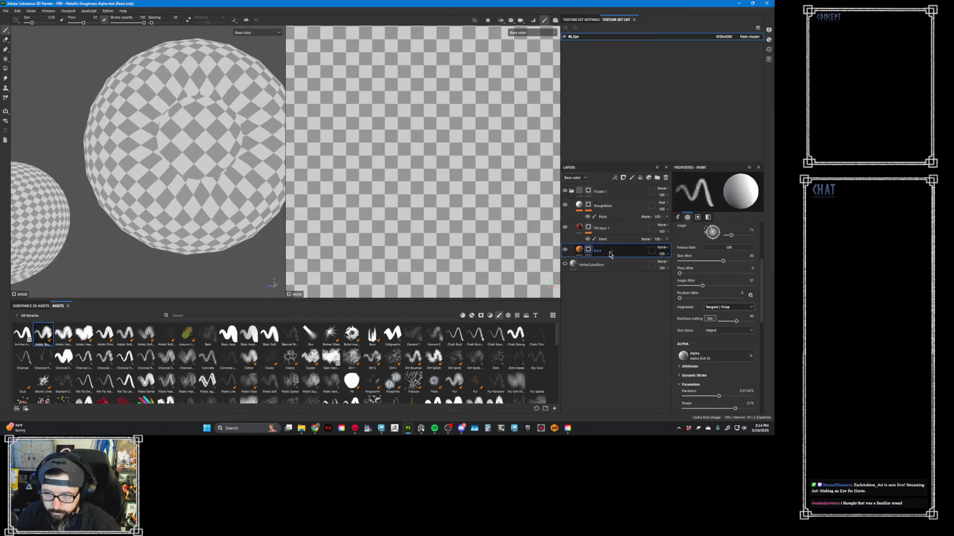
left_click(591, 229)
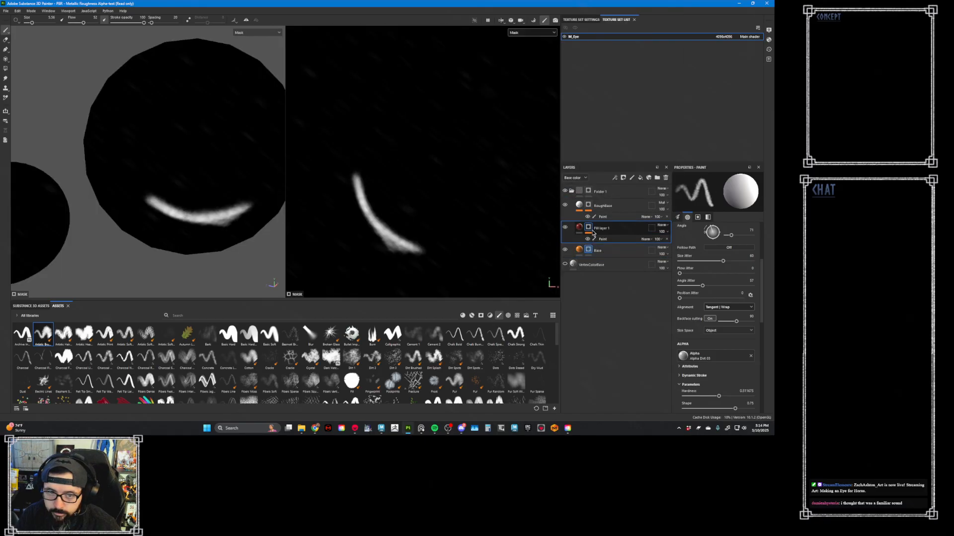
left_click(591, 251)
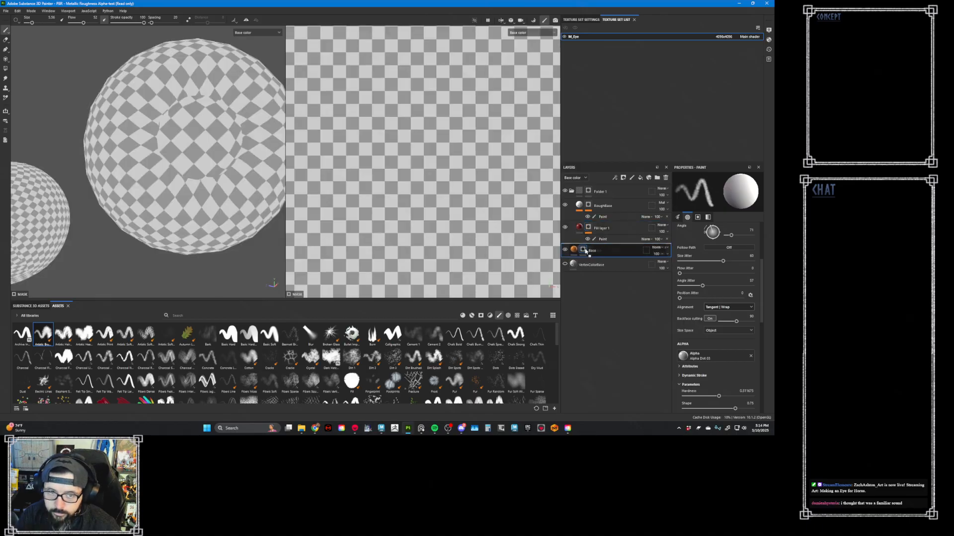
key("ctrl+d")
key("Delete")
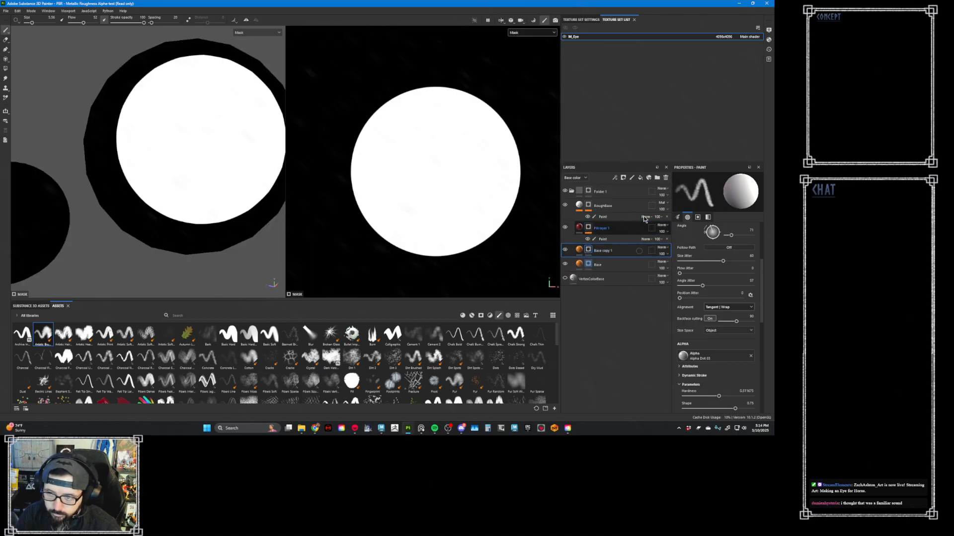
- Add a Paint effect to the black mask of Folder 1
left_click(590, 193)
right_click(591, 193)
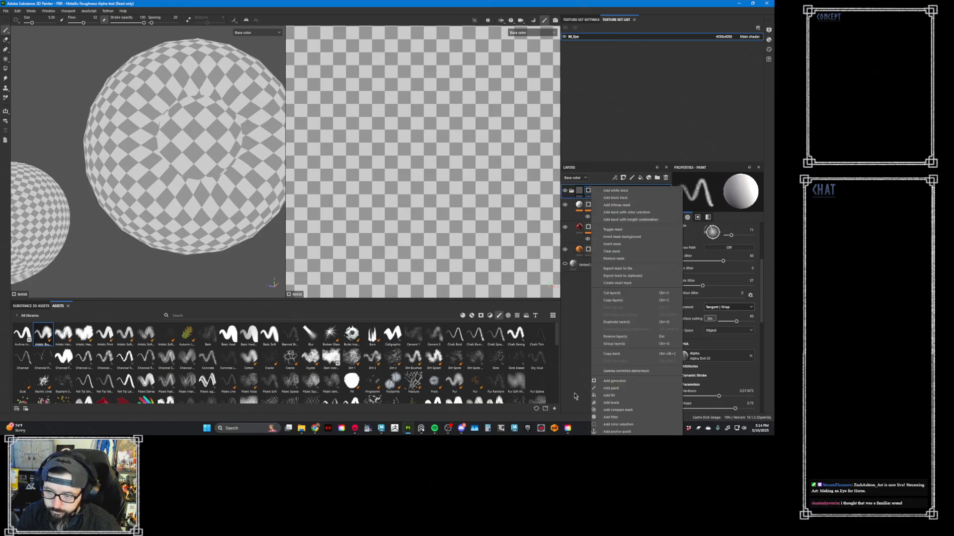
left_click(630, 387)
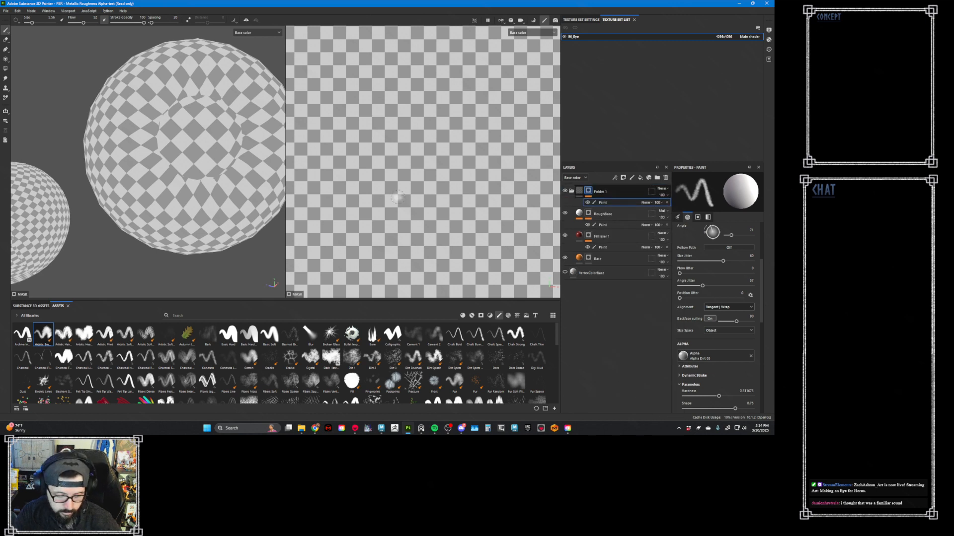
- Use Polygon Fill in quad mode to fill the pupil and surrounding iris faces white in Folder 1's mask in the UV view
key("4")
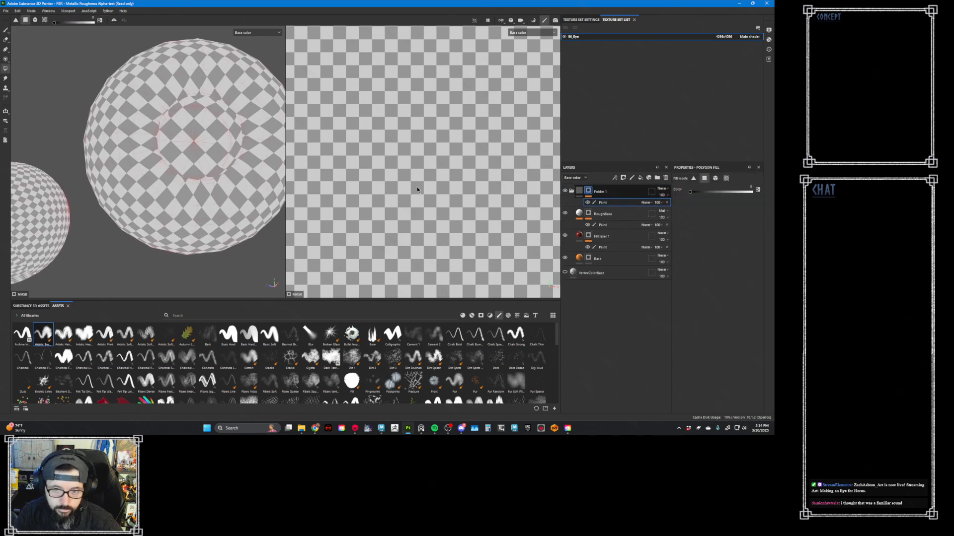
left_click(716, 182)
left_click(705, 181)
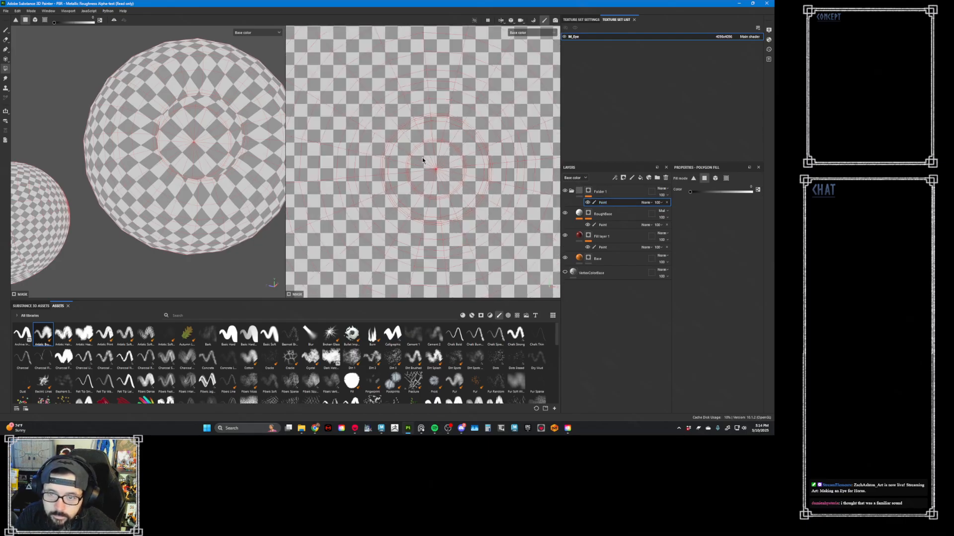
left_click(438, 177)
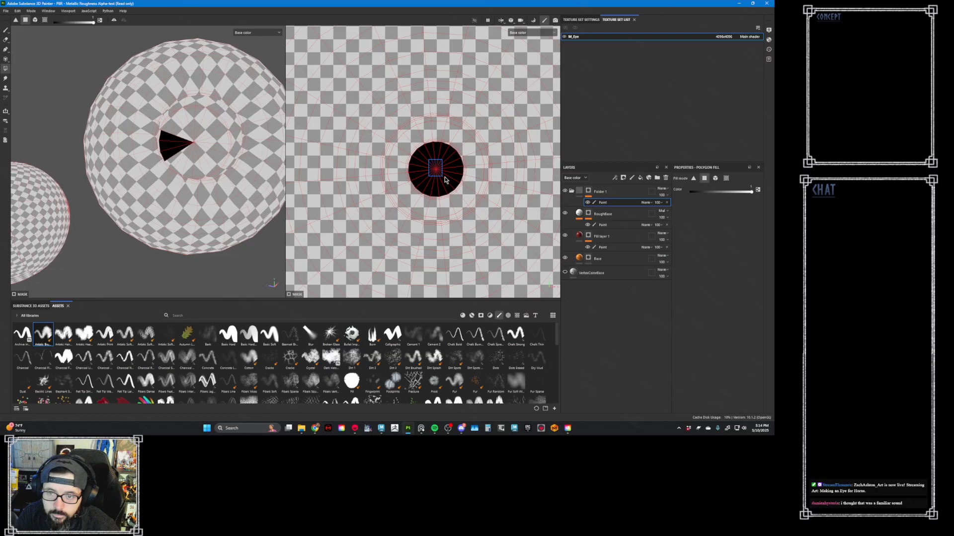
left_click(430, 141)
left_click_drag(409, 139, 392, 167)
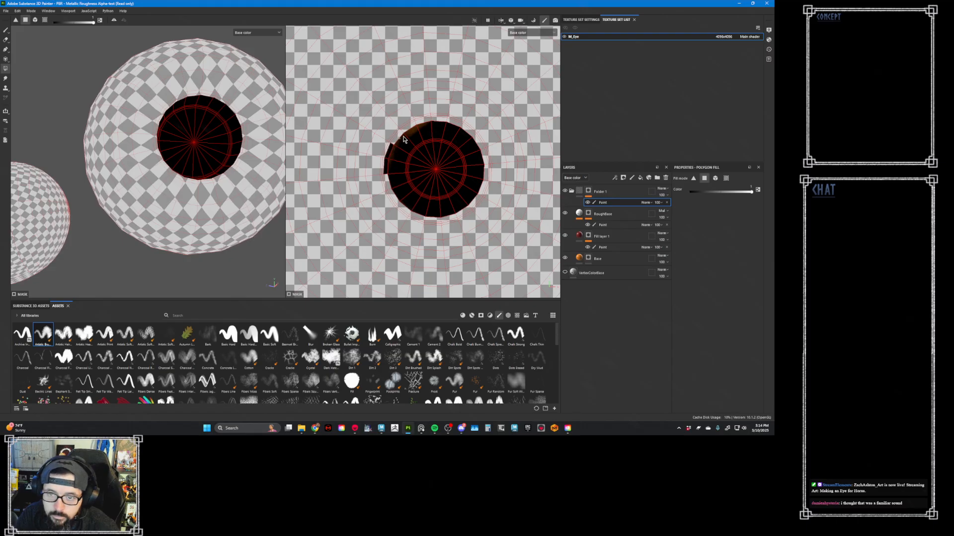
left_click_drag(419, 122, 434, 120)
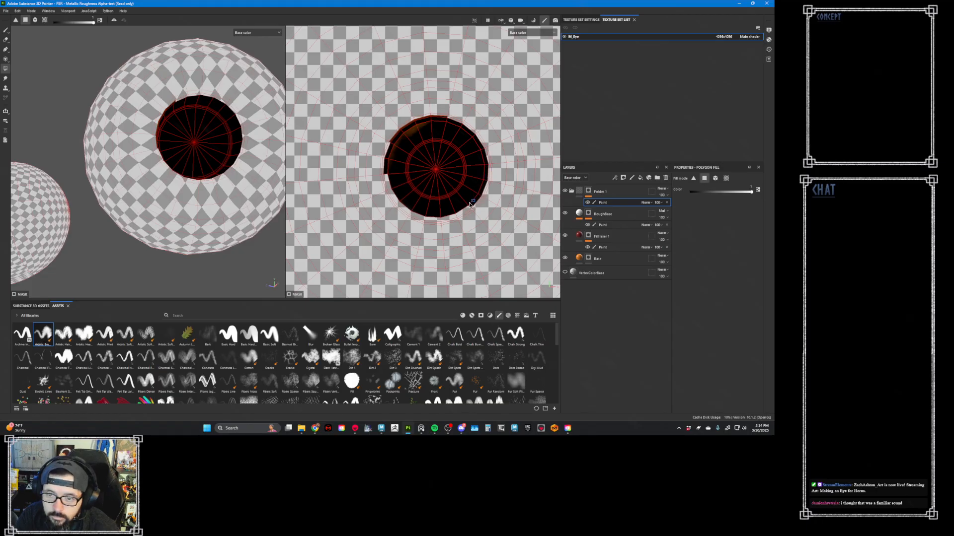
mouse_move(470, 204)
left_mouse_down()
mouse_move(450, 218)
mouse_move(405, 203)
mouse_move(388, 178)
mouse_move(391, 139)
mouse_move(494, 225)
left_mouse_up()
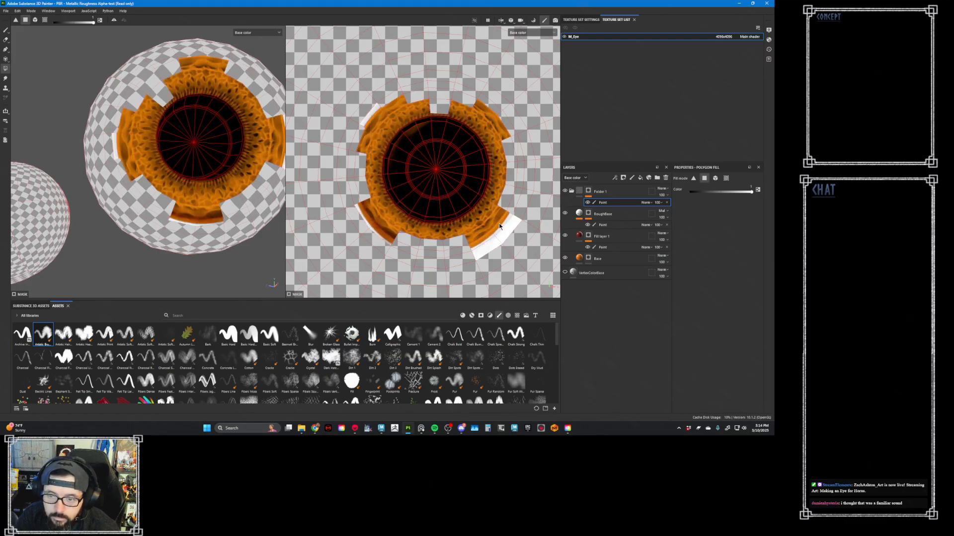
- Fill the outer iris faces black in Folder 1's mask, leaving only the pupil disc and its thin rim white
left_click_drag(472, 251, 489, 217)
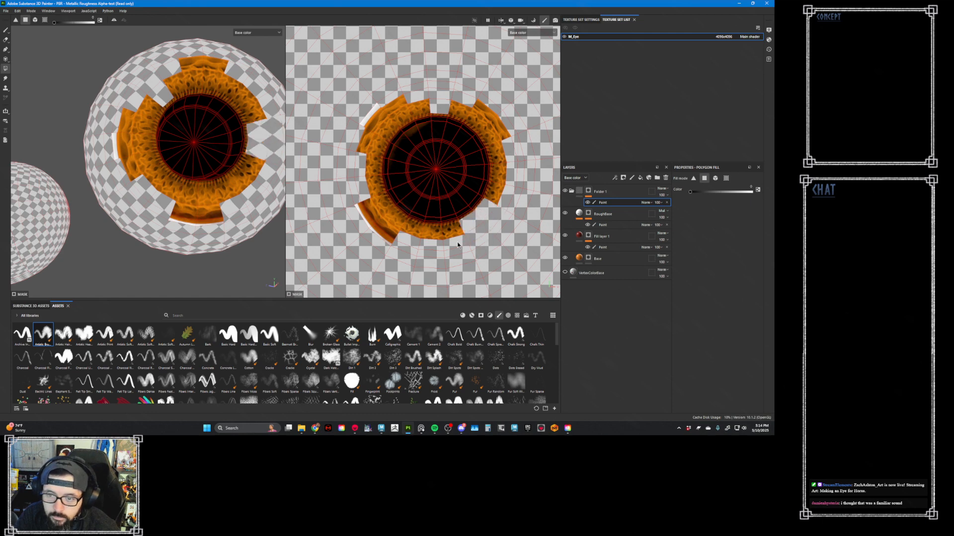
left_click_drag(412, 261, 453, 235)
left_click_drag(349, 257, 369, 213)
left_click_drag(380, 77, 495, 139)
left_click_drag(510, 182, 498, 198)
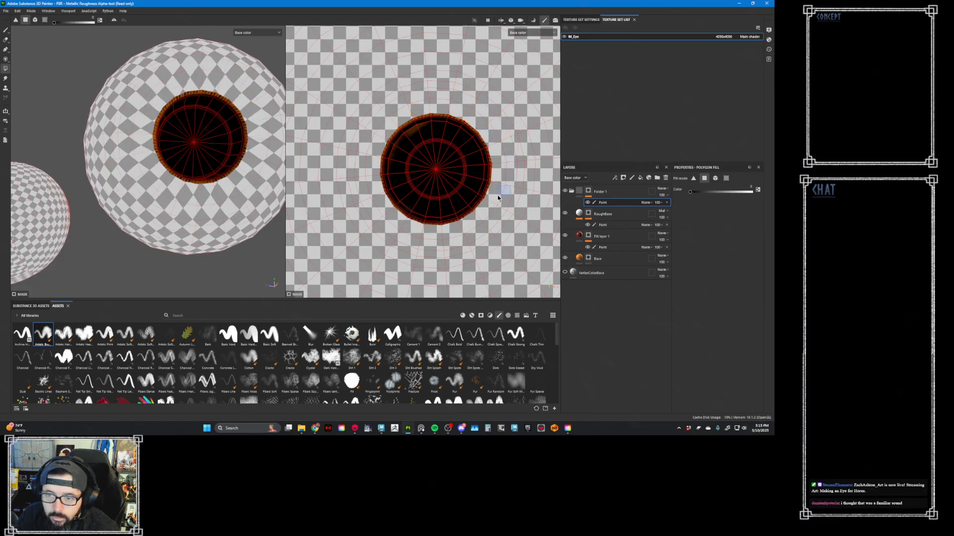
- Add a Blur filter to Folder 1's mask
left_click(585, 192)
right_click(586, 193)
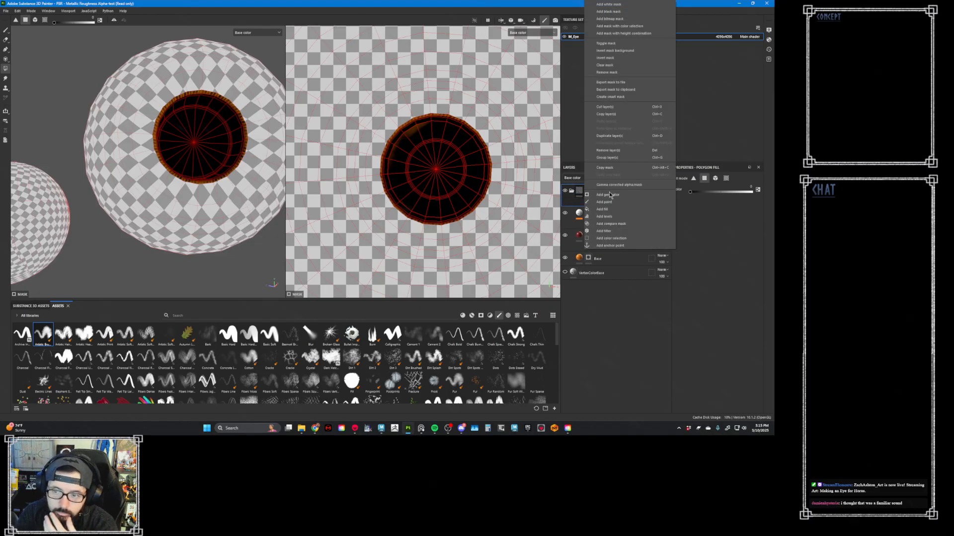
left_click(621, 232)
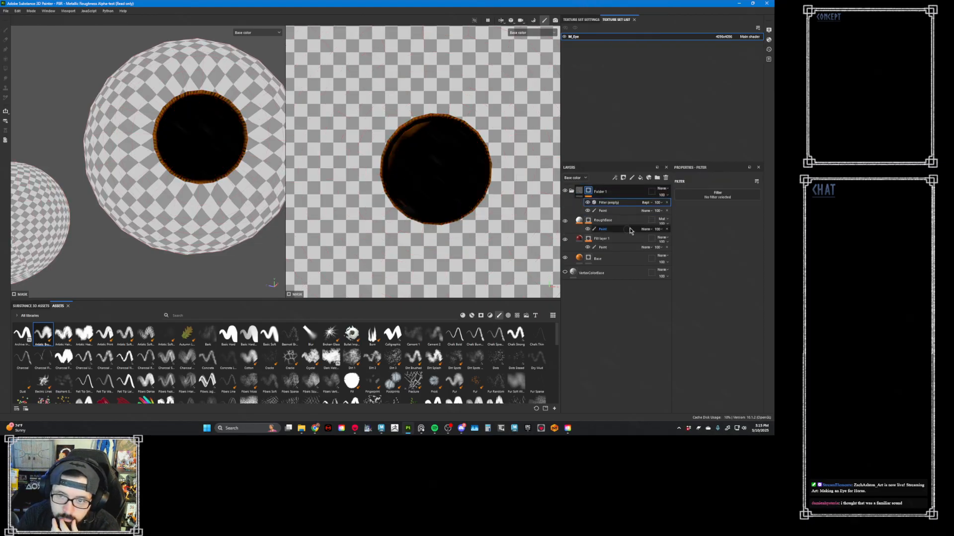
left_click(724, 196)
left_click(740, 222)
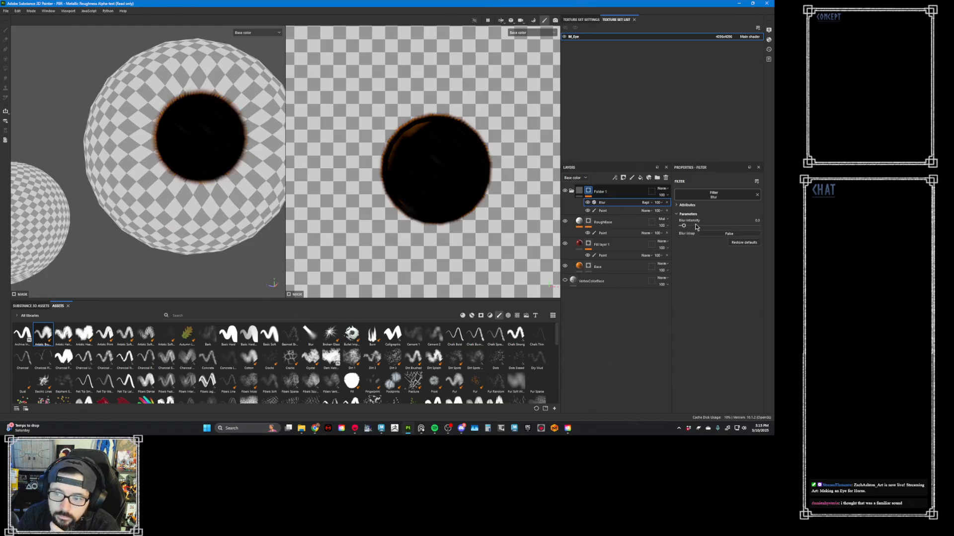
- Inspect the masks of Base, Fill layer 1 and Folder 1, and compare the eye with Base hidden and shown
left_click(590, 267)
left_click(590, 267, "alt")
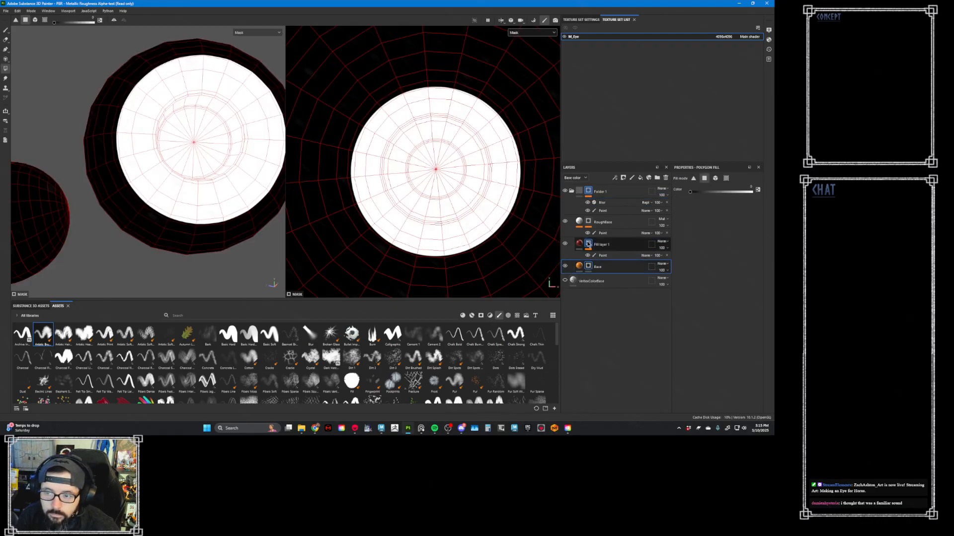
left_click(588, 244)
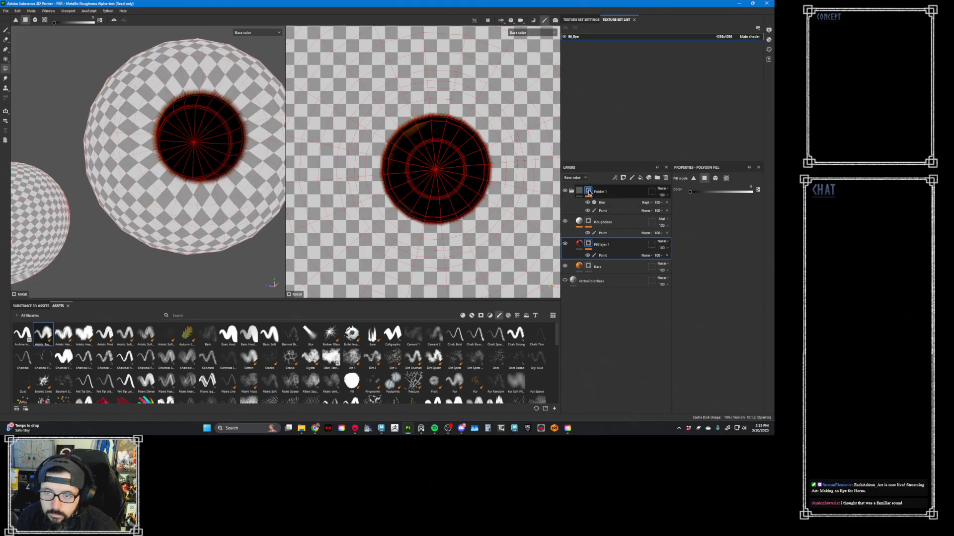
left_click(588, 192, "alt")
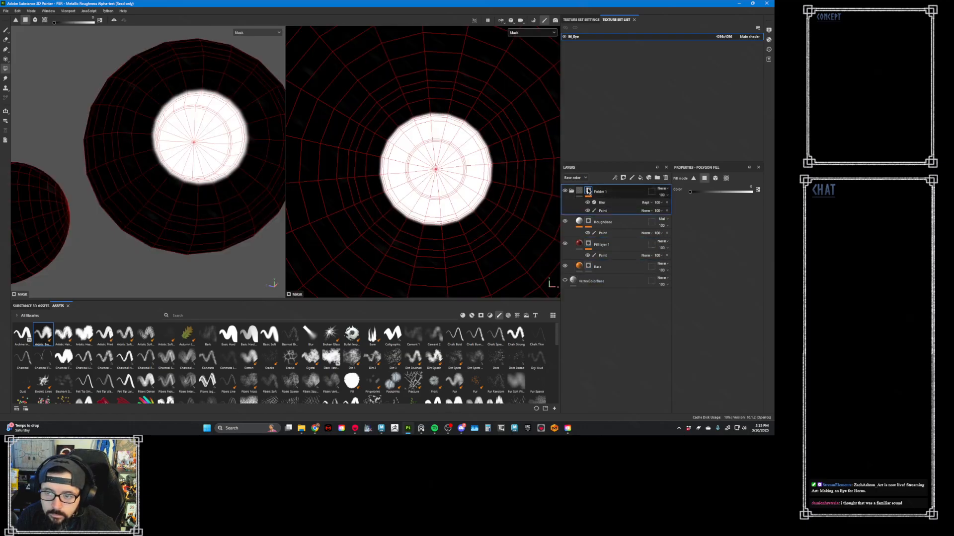
left_click(579, 193)
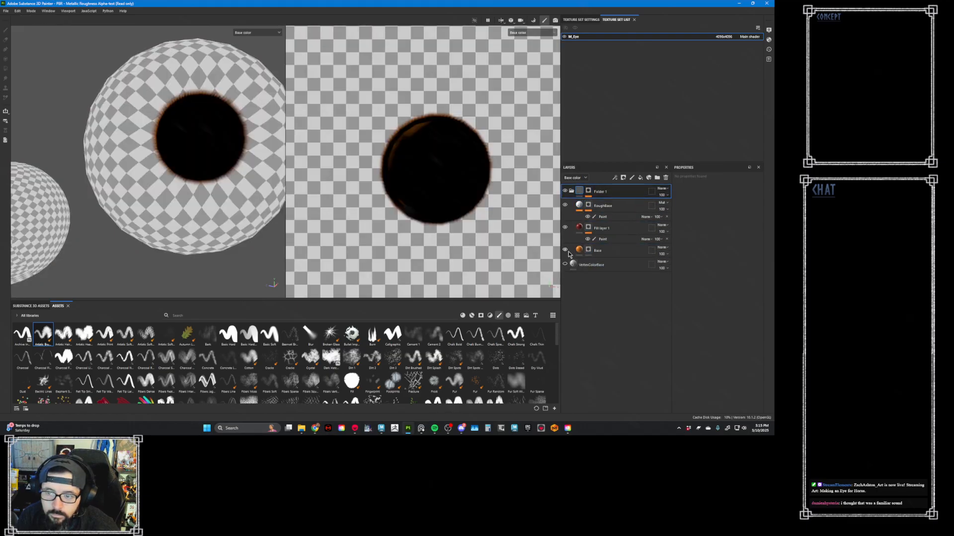
left_click(565, 249)
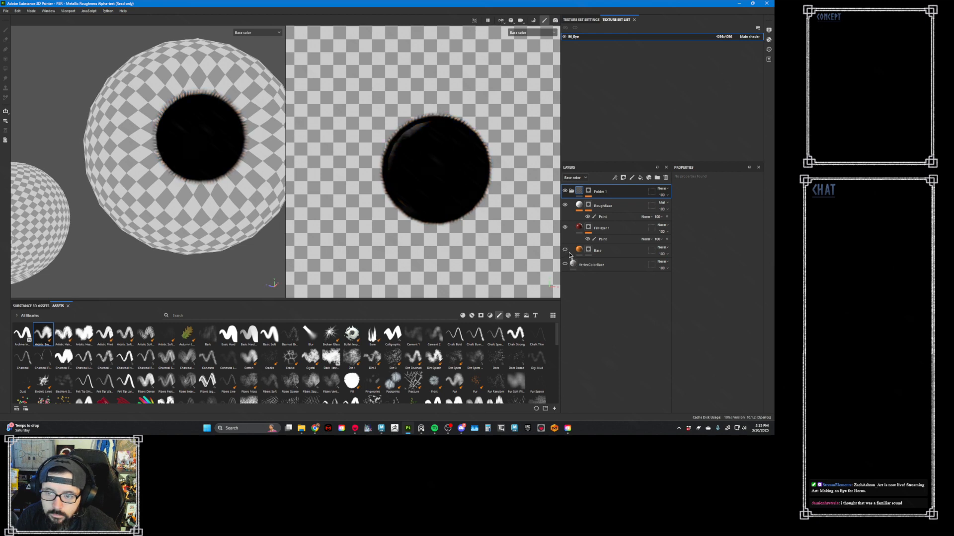
left_click(565, 250)
- Examine Folder 1's mask with its Blur toggled, and compare the material view with the folder hidden and shown
left_click(590, 192)
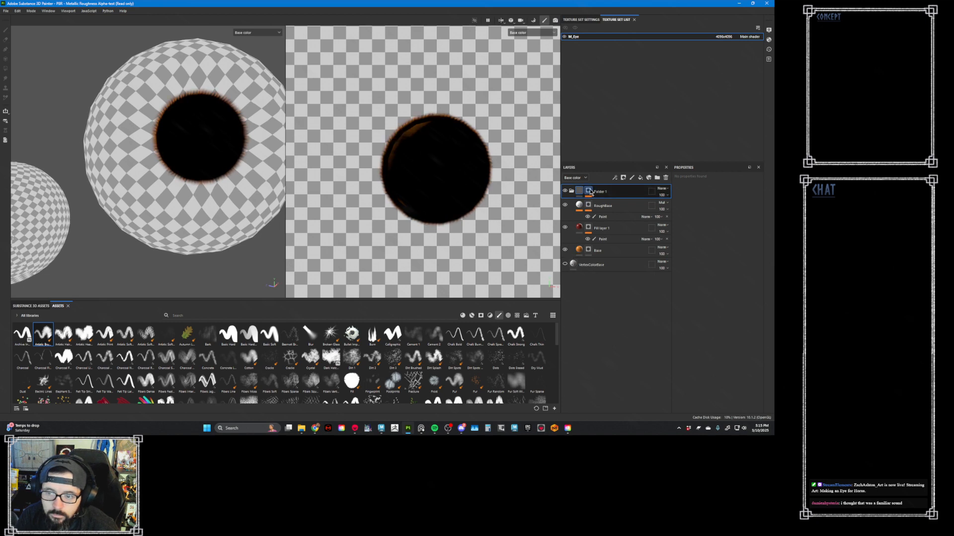
left_click(589, 192)
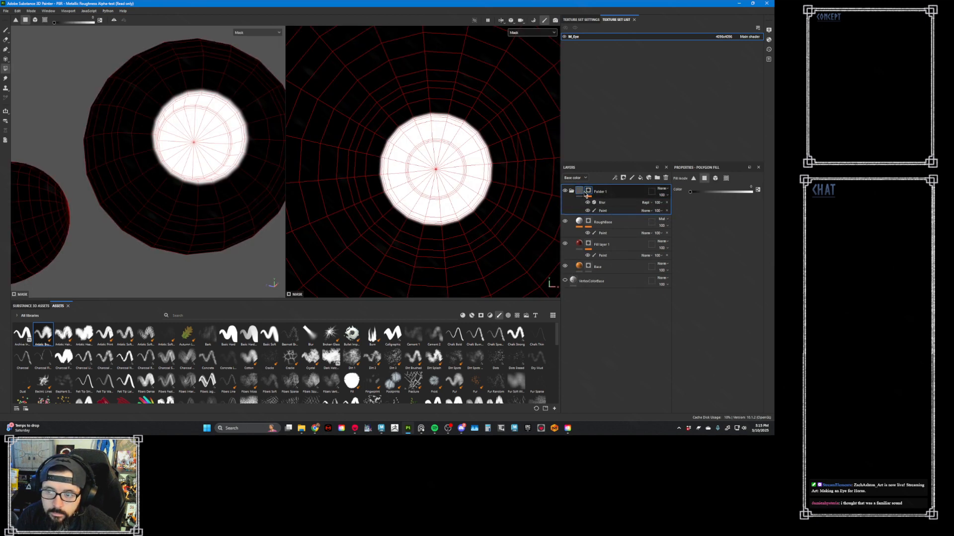
left_click(586, 203)
left_click(588, 203)
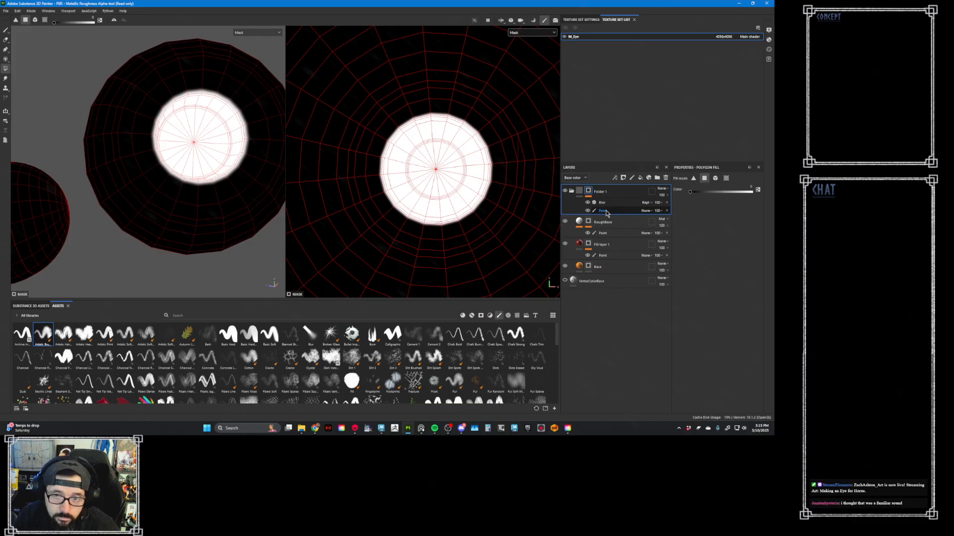
left_click(605, 212)
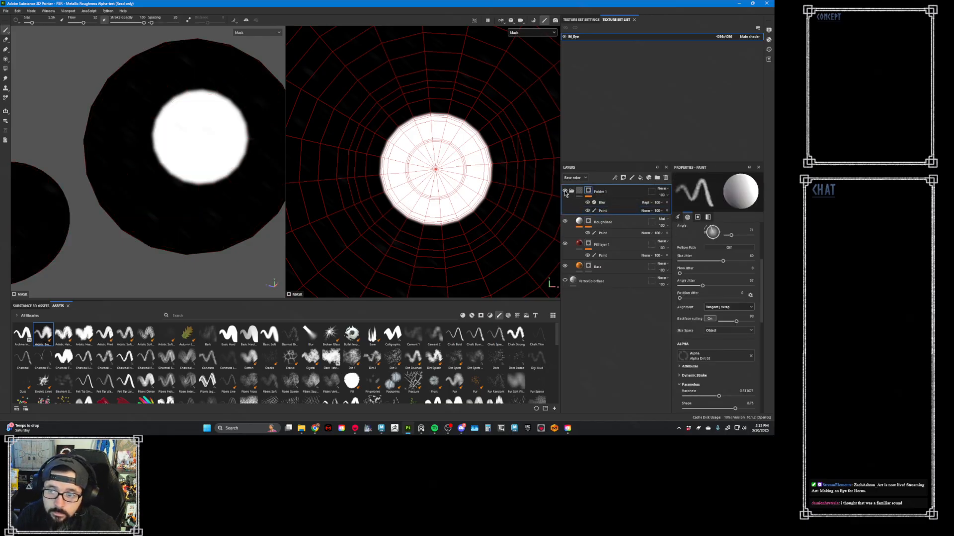
key("m")
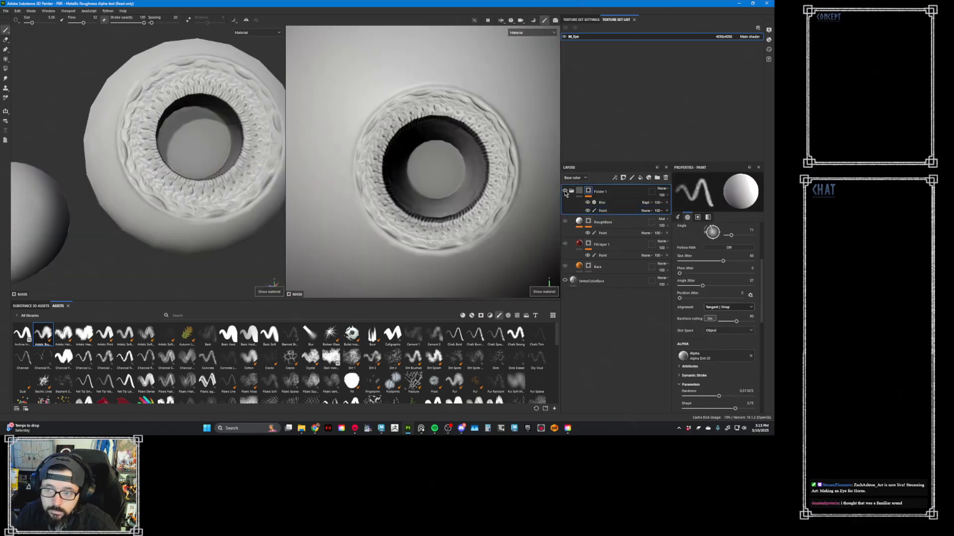
left_click(566, 191)
left_click(566, 191)
left_click(565, 192)
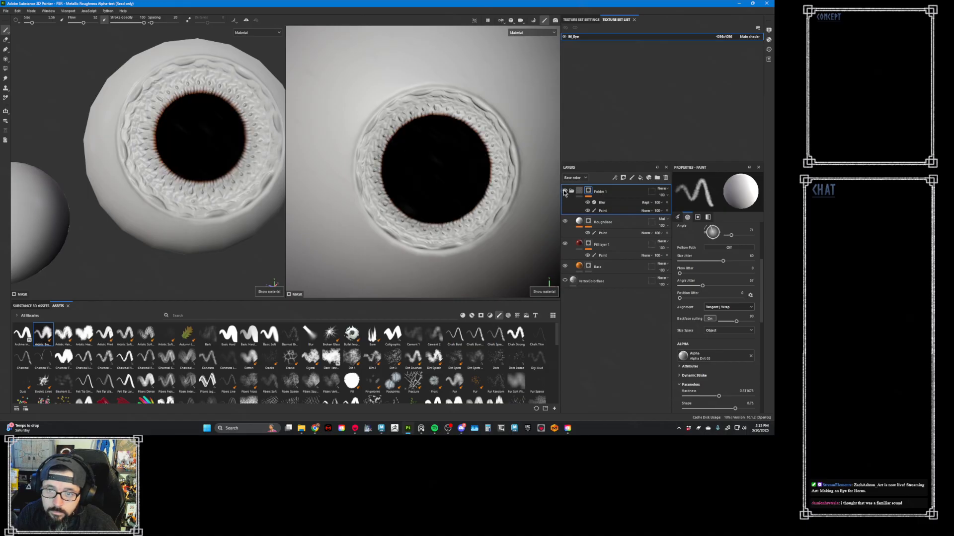
- Add a Levels effect to Folder 1's mask and shift its midtone handle toward the white end to tighten the soft edge
left_click(580, 191)
right_click(586, 191)
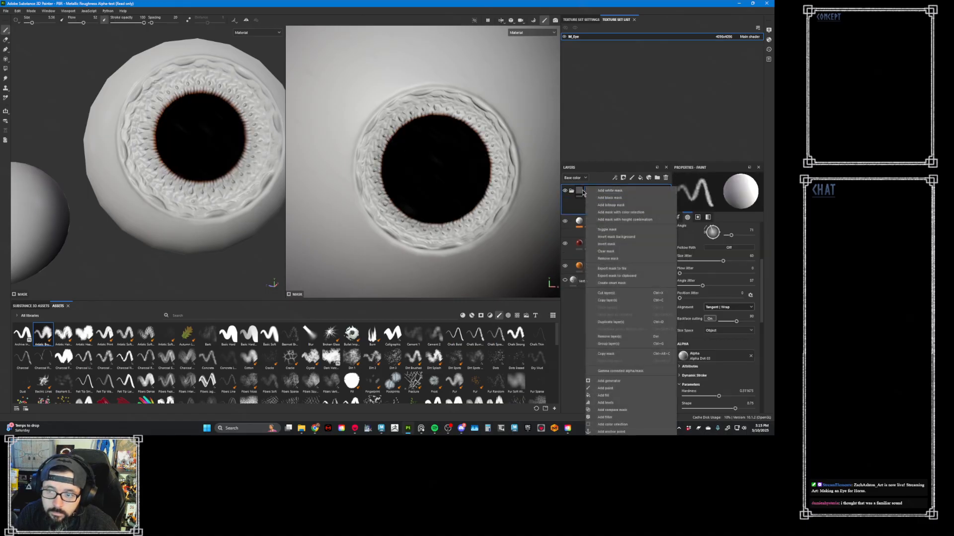
left_click(581, 193)
right_click(590, 192)
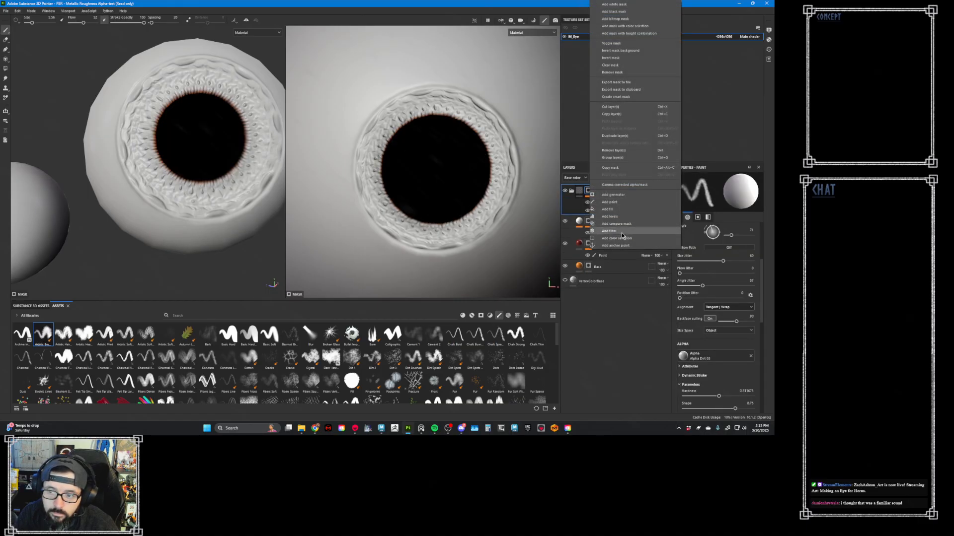
left_click(610, 217)
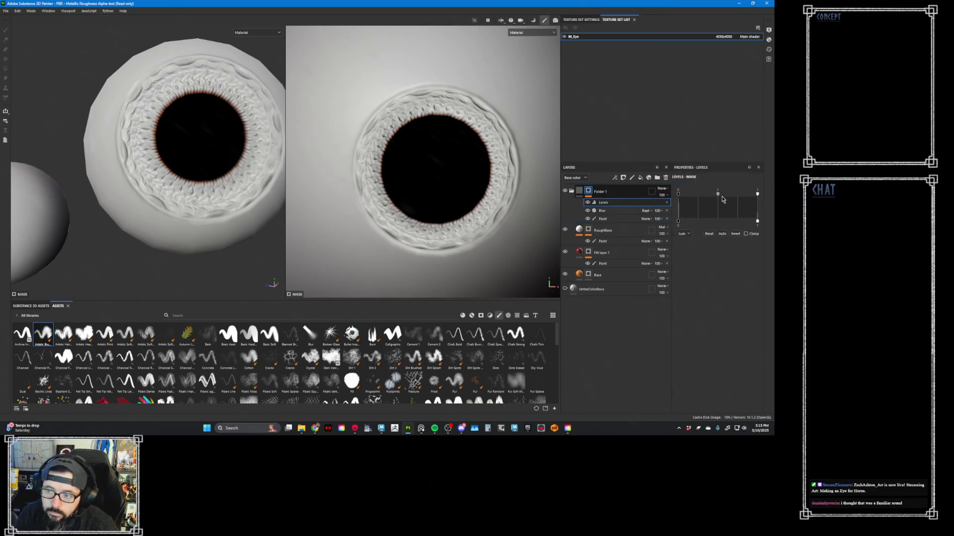
left_click_drag(717, 194, 739, 195)
left_click(606, 266)
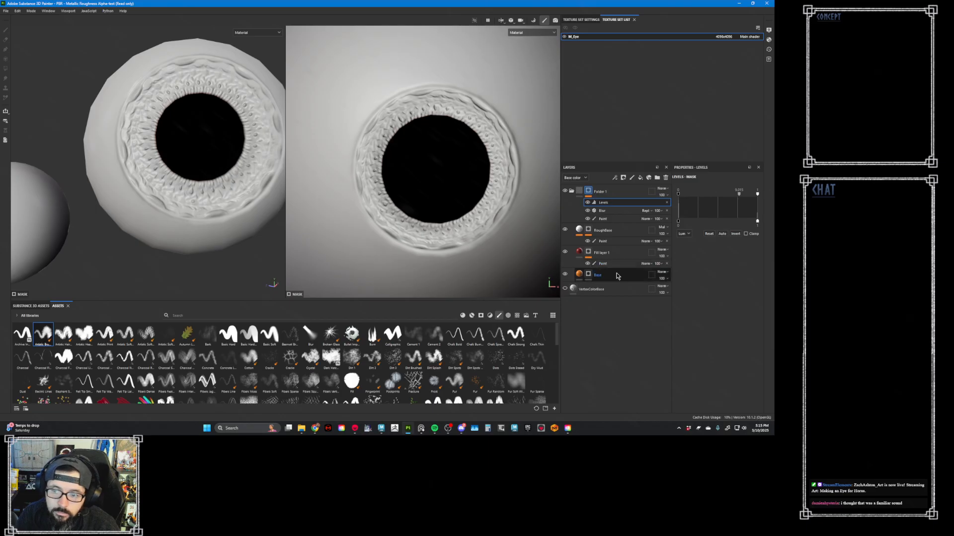
left_click(624, 193)
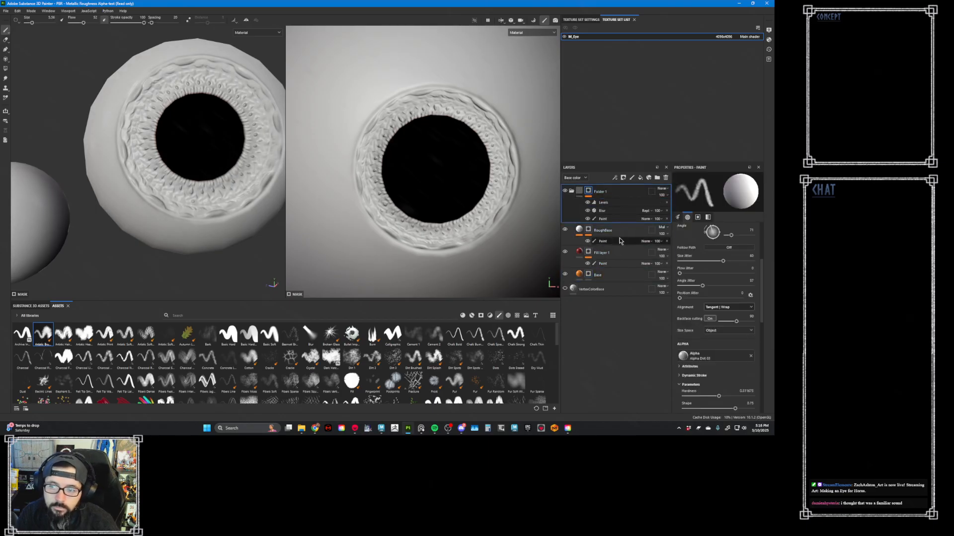
- Invert the Levels effect on Folder 1's mask, checking the material with the mask disabled and re-enabled
left_click(590, 191, "alt")
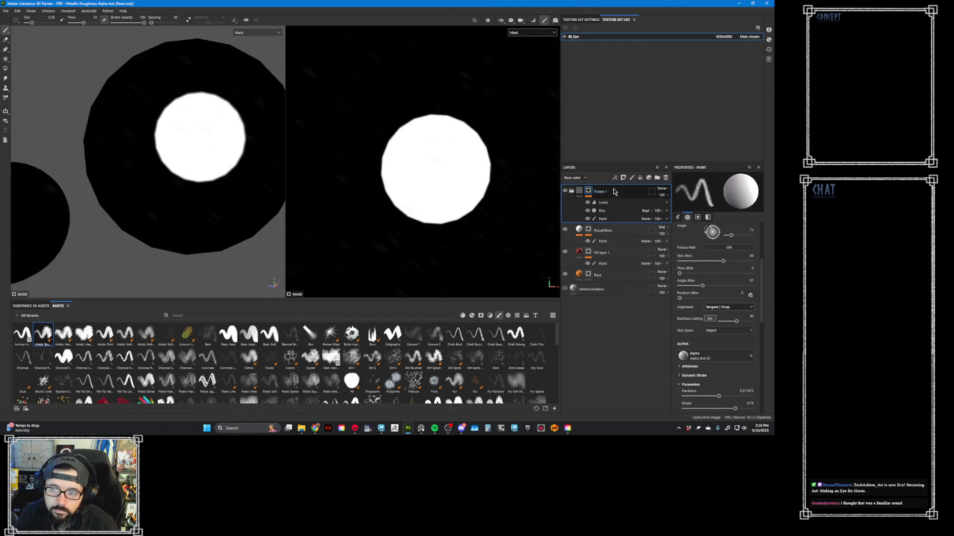
left_click(588, 192, "shift")
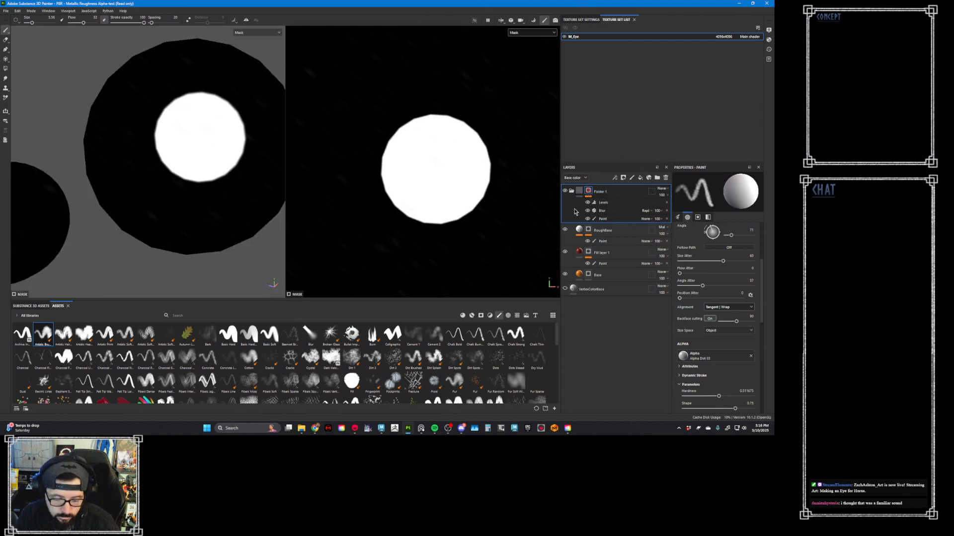
key("m")
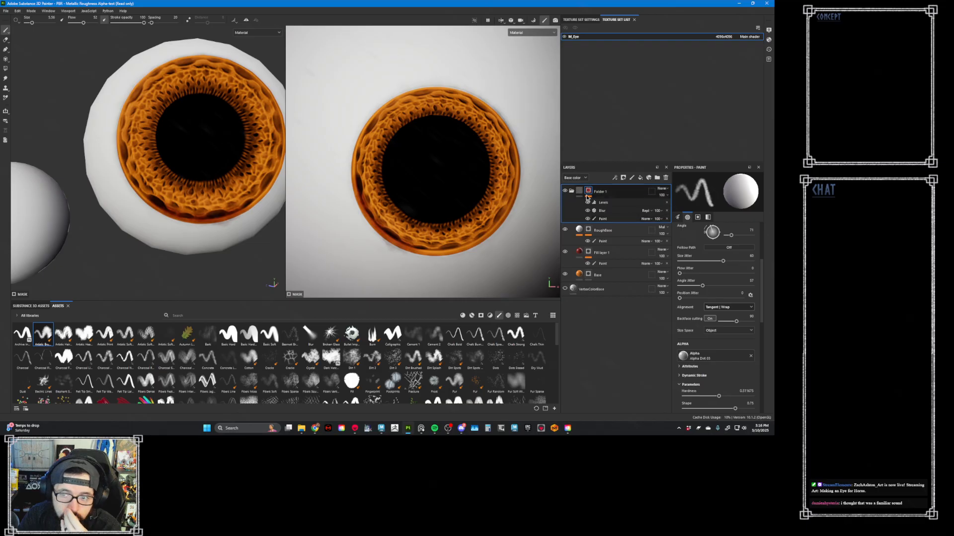
left_click(621, 202)
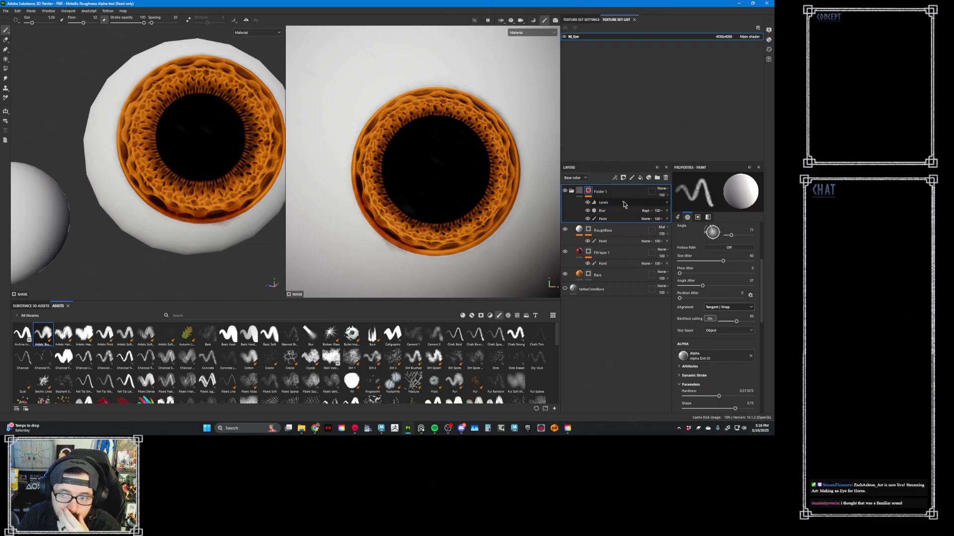
left_click(588, 192, "shift")
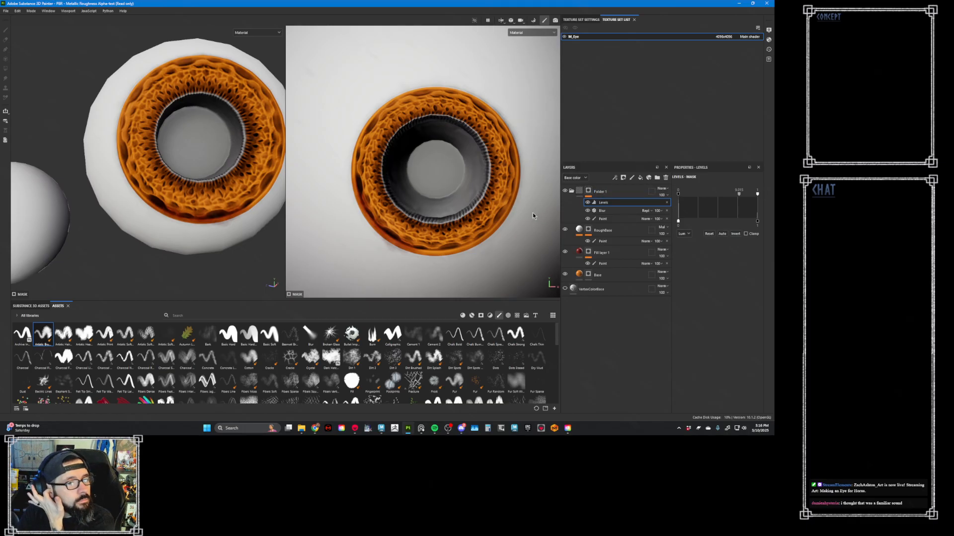
- Turn off the Levels effect on Folder 1's mask and check the mask and the material view
left_click(588, 203)
left_click(589, 202)
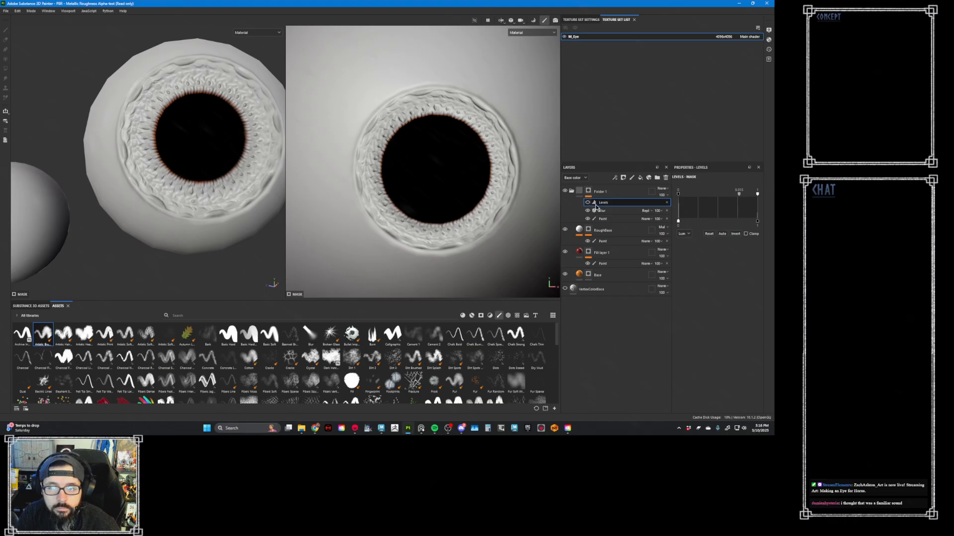
left_click(588, 193, "alt")
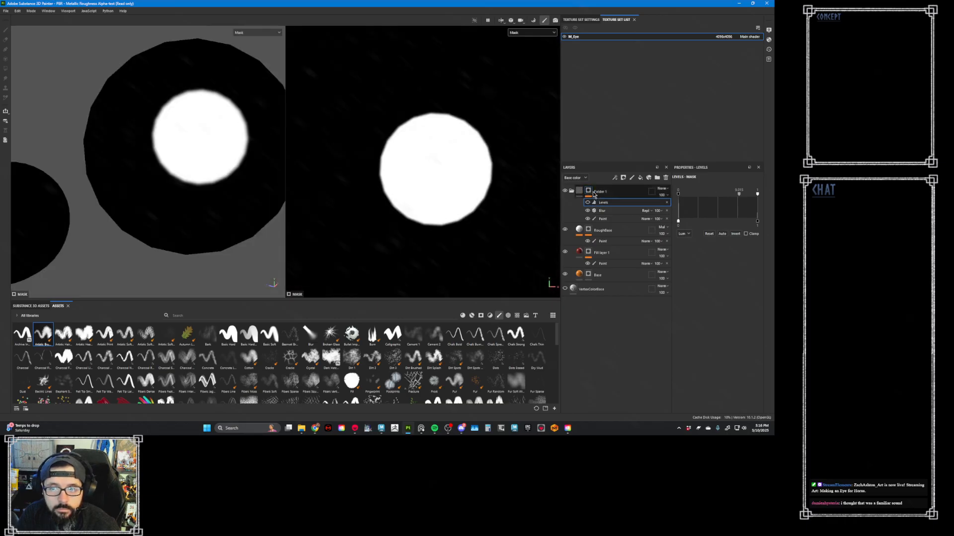
left_click(580, 192)
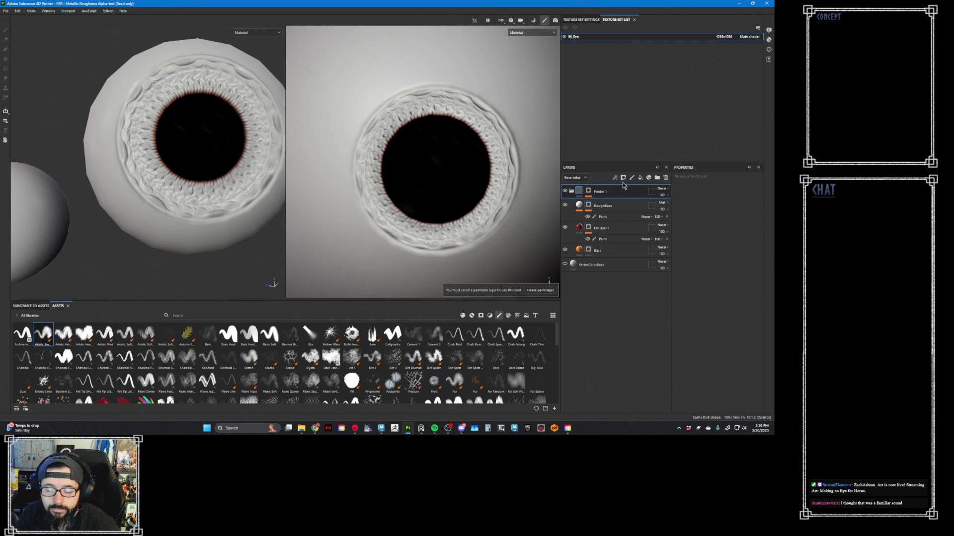
- Polygon-fill the ring of faces around the pupil white in the Paint effect of Folder 1's mask to uncover the orange iris
left_click(588, 191)
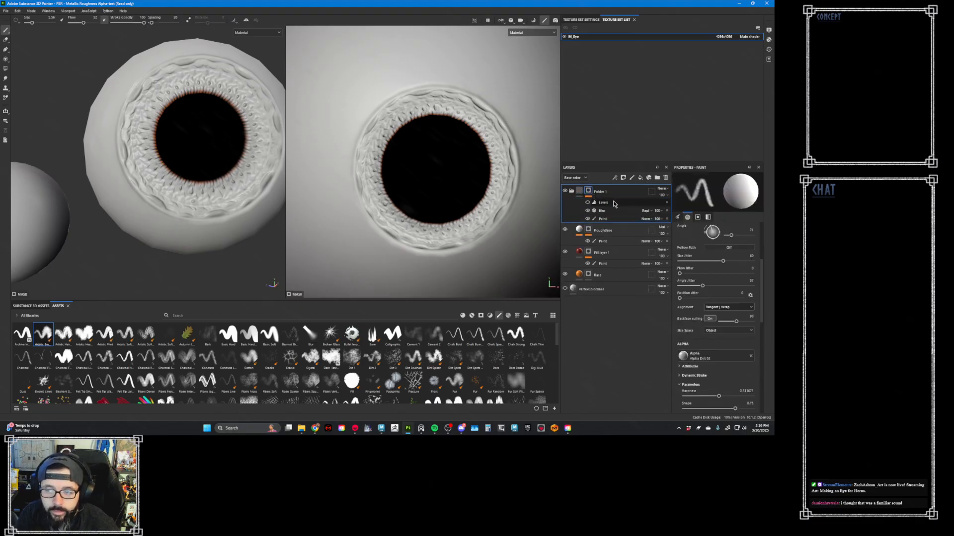
left_click(615, 219)
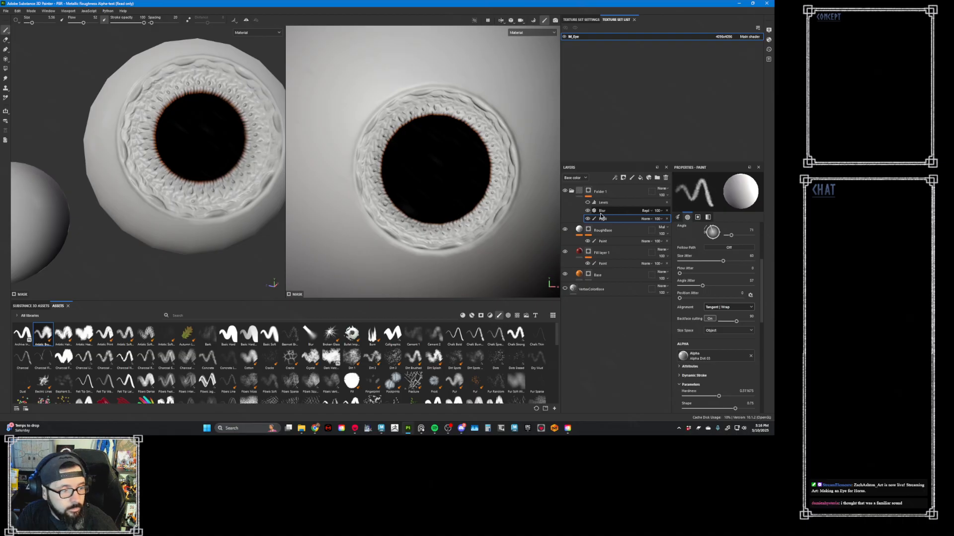
left_click(421, 428)
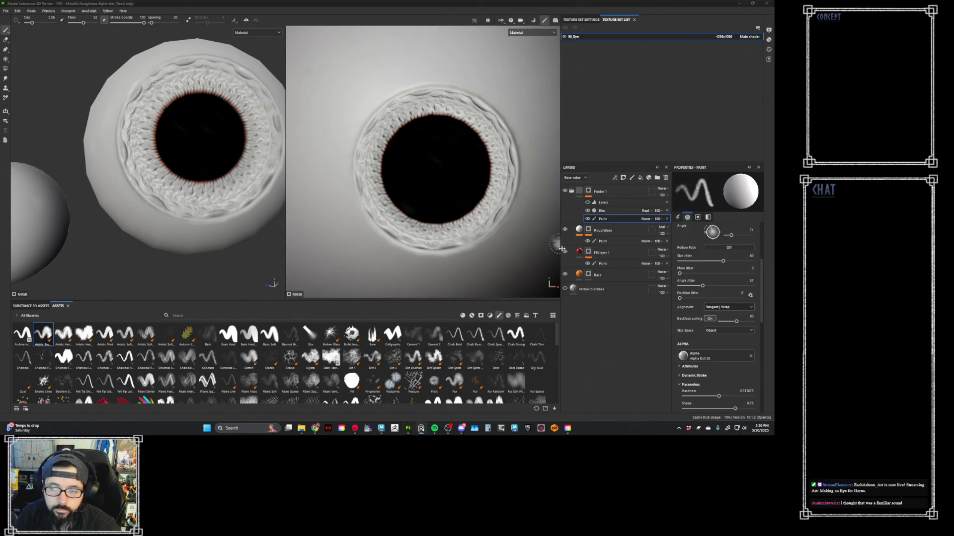
left_click(623, 219)
key("4")
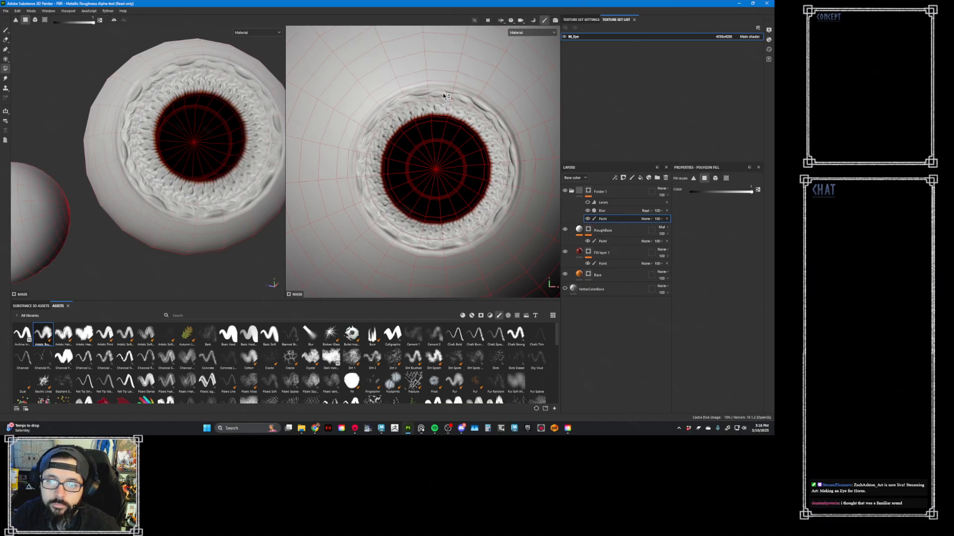
mouse_move(443, 94)
left_mouse_down()
mouse_move(494, 143)
mouse_move(508, 174)
left_mouse_up()
mouse_move(498, 207)
left_mouse_down()
mouse_move(450, 237)
mouse_move(400, 238)
mouse_move(372, 211)
mouse_move(381, 180)
mouse_move(367, 160)
mouse_move(382, 141)
left_mouse_up()
left_click_drag(410, 109, 425, 120)
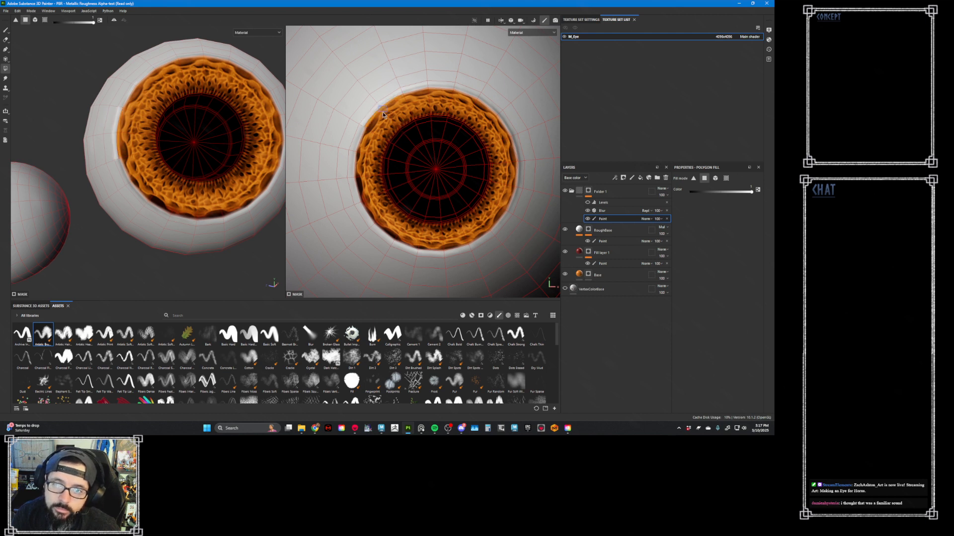
- Extend the polygon fill in Folder 1's mask to the next ring of faces around the iris's outer rim
left_click(354, 161)
left_click(369, 199)
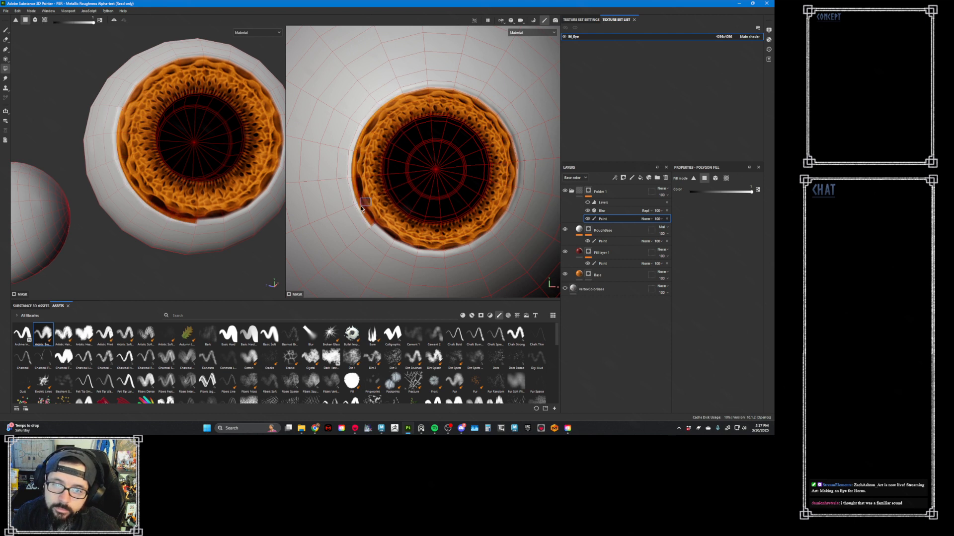
left_click(392, 243)
mouse_move(431, 247)
left_mouse_down()
mouse_move(494, 231)
mouse_move(510, 195)
mouse_move(511, 133)
mouse_move(483, 103)
mouse_move(456, 99)
left_mouse_up()
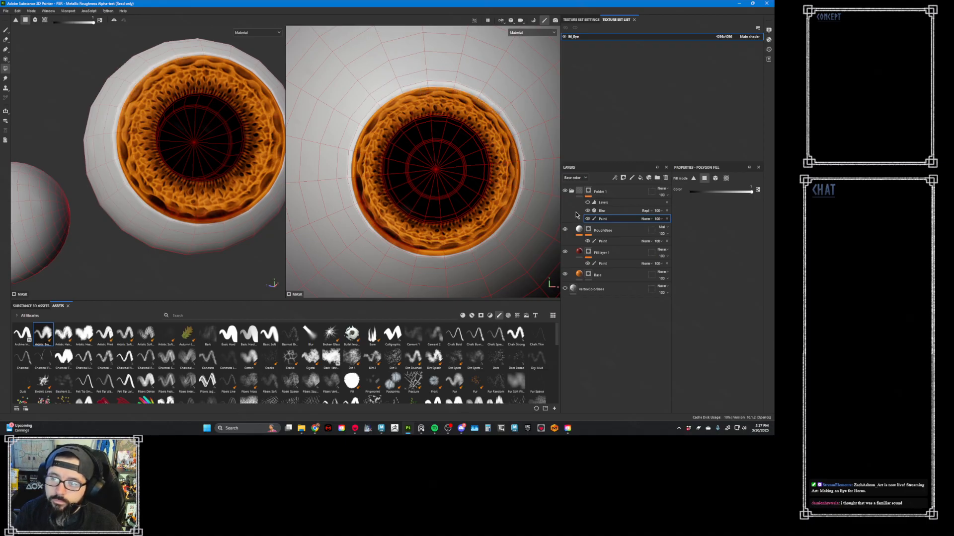
- Re-enable the Levels effect on Folder 1's mask, invert it, and shift its input handles toward the white end
left_click(589, 191, "alt")
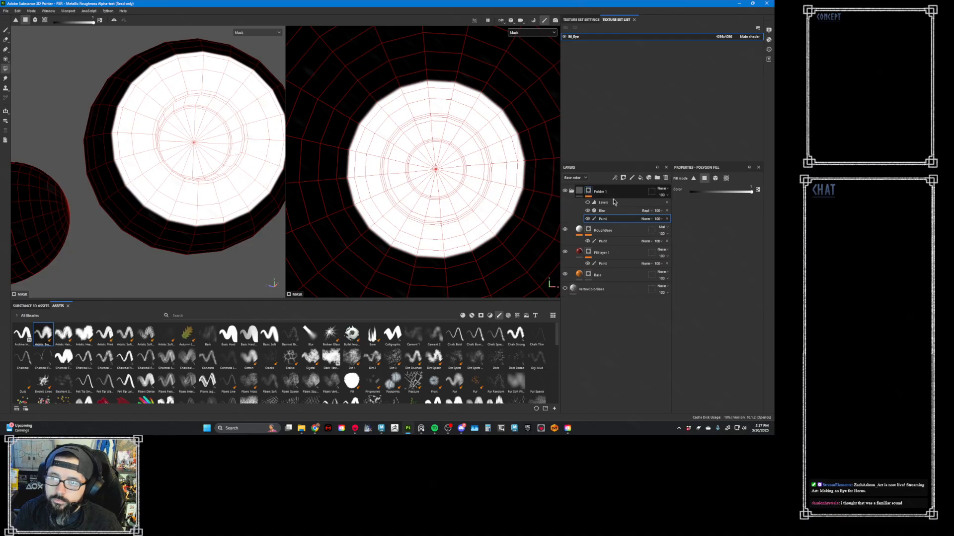
left_click(588, 203)
left_click(599, 202)
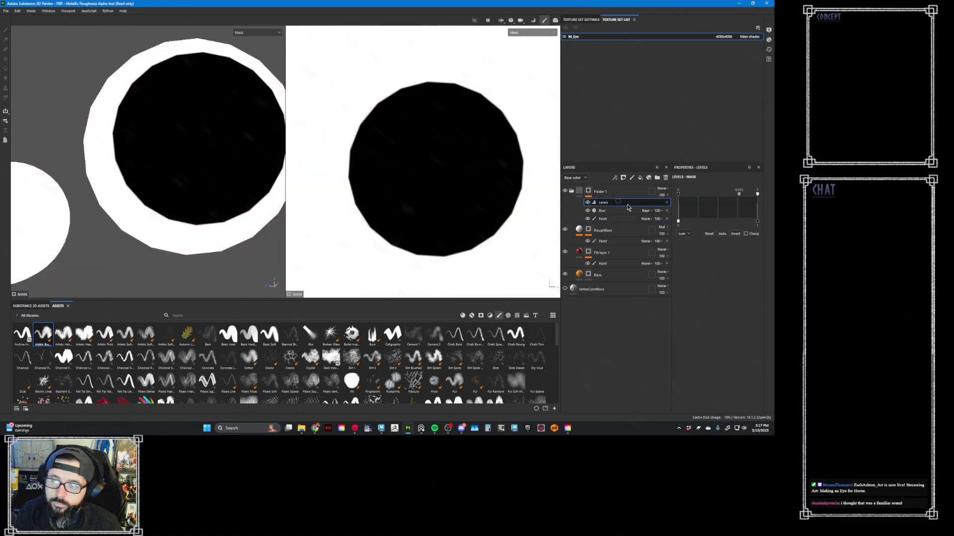
left_click(735, 233)
key("m")
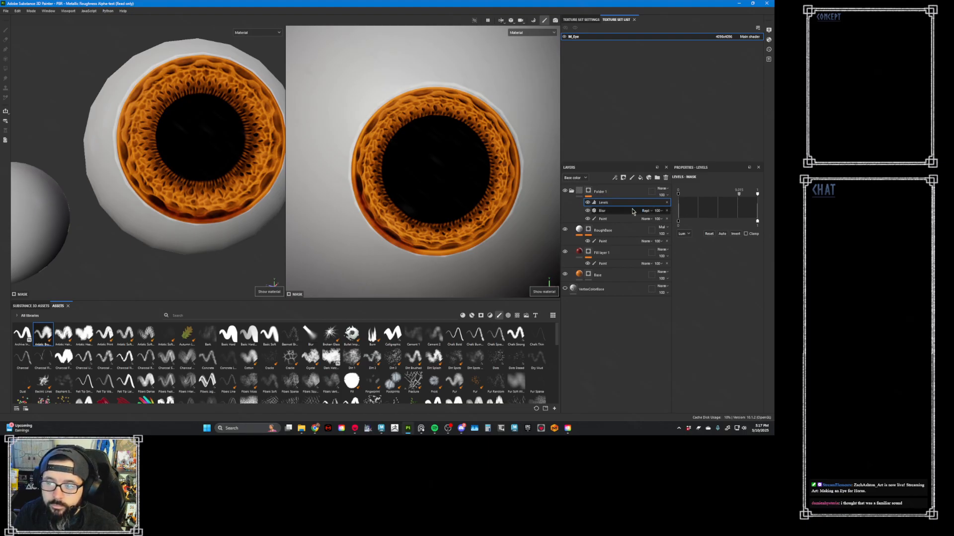
mouse_move(739, 195)
left_mouse_down()
mouse_move(678, 194)
mouse_move(765, 199)
mouse_move(747, 196)
left_mouse_up()
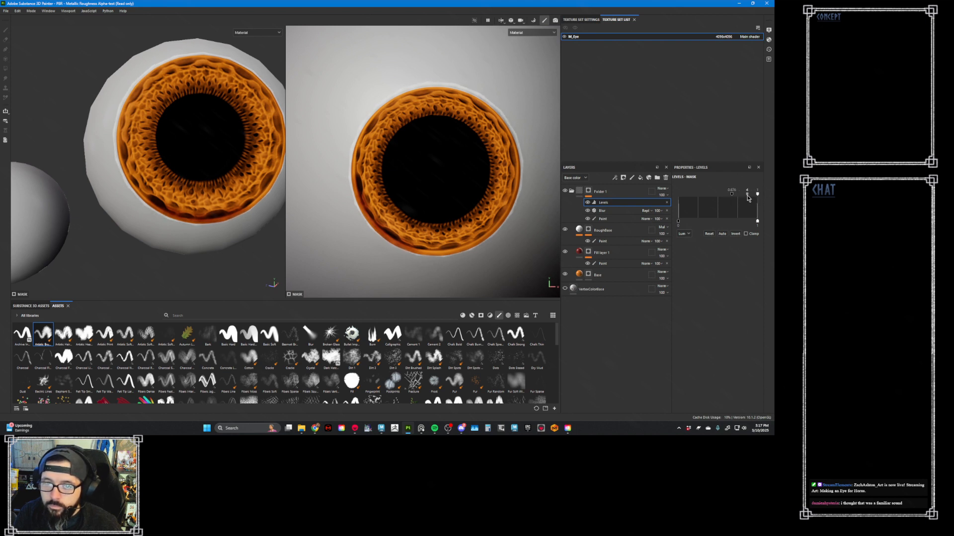
- Raise the Blur intensity on Folder 1's mask slightly and check the iris edge from several angles
left_click(601, 211)
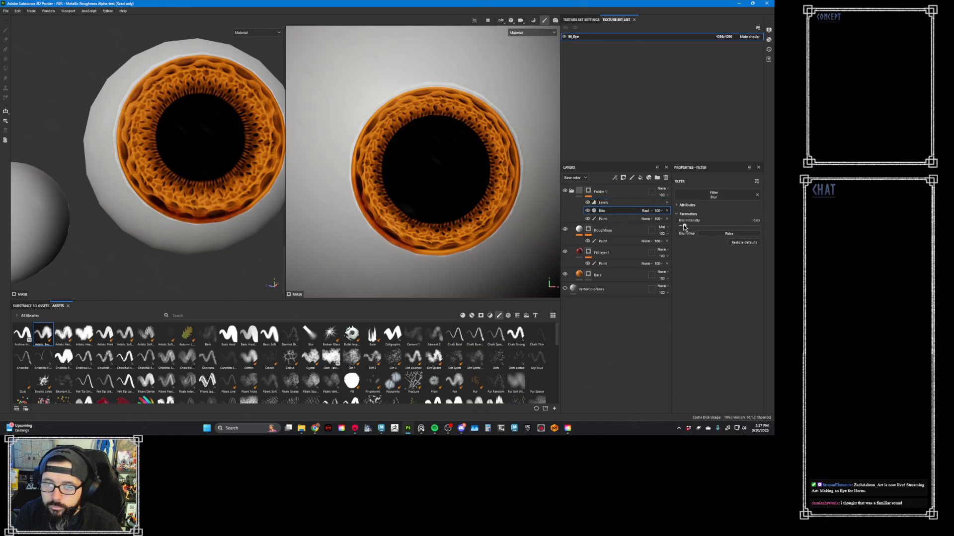
left_click_drag(684, 226, 684, 226)
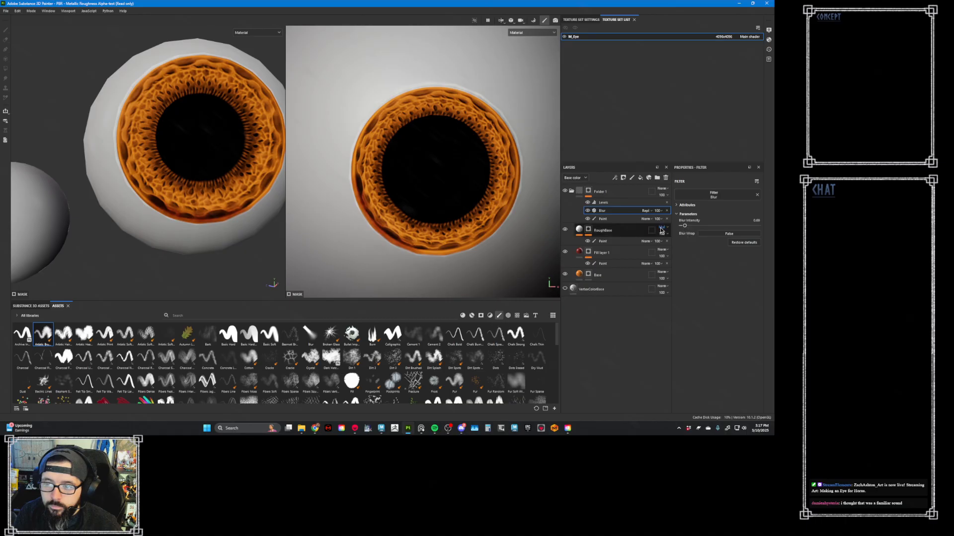
left_click_drag(204, 264, 245, 262, "alt")
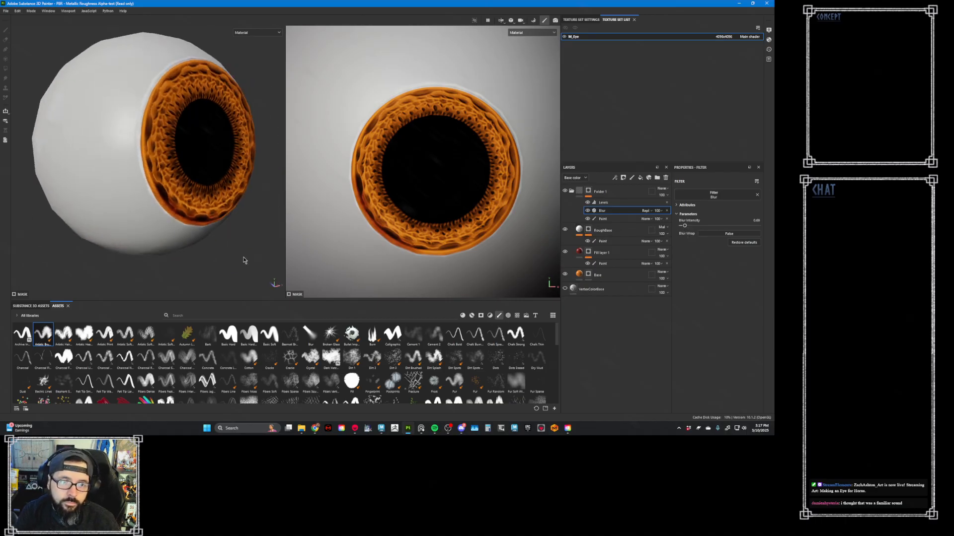
right_click_drag(245, 262, 194, 197, "alt")
left_click_drag(194, 197, 154, 236, "alt")
right_click_drag(154, 236, 245, 250, "alt")
left_click_drag(231, 250, 216, 211, "alt")
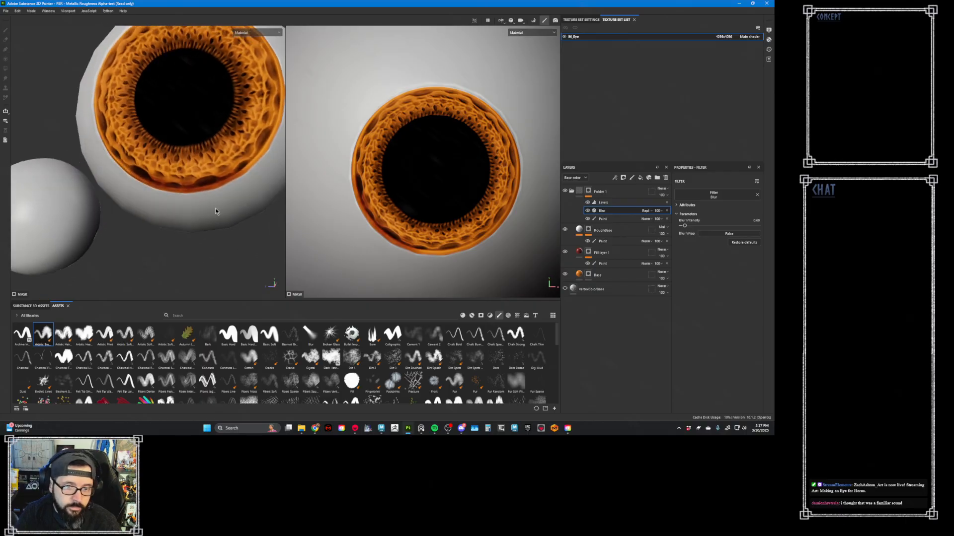
- Paint dark red brush strokes along the iris's lower outer rim in the Paint effect of Fill layer 1's mask
left_click(615, 263)
key("4")
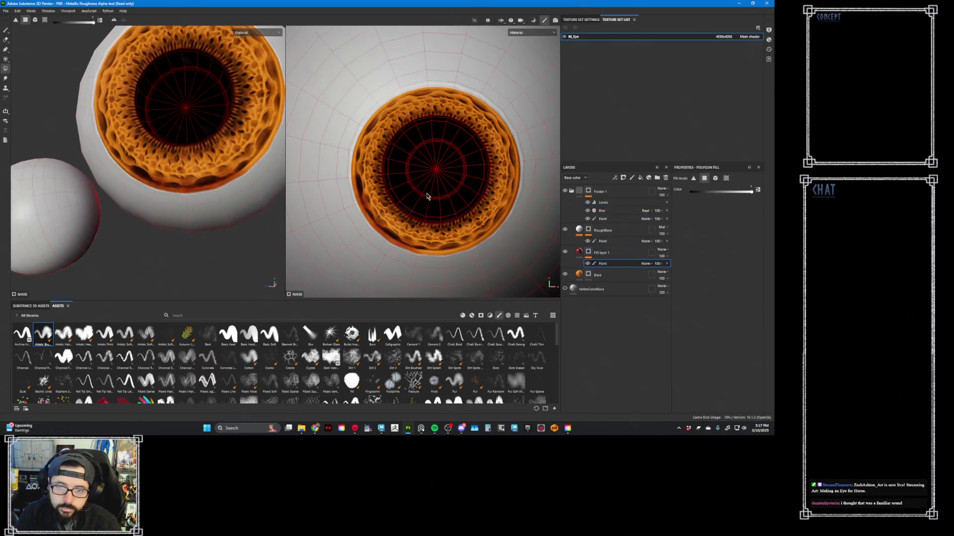
key("1")
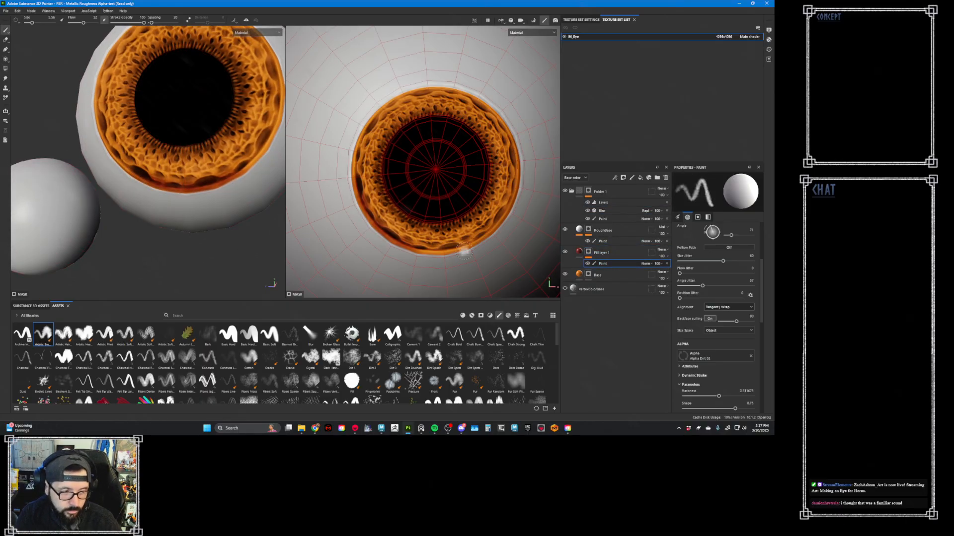
scroll(472, 246, "up", 5)
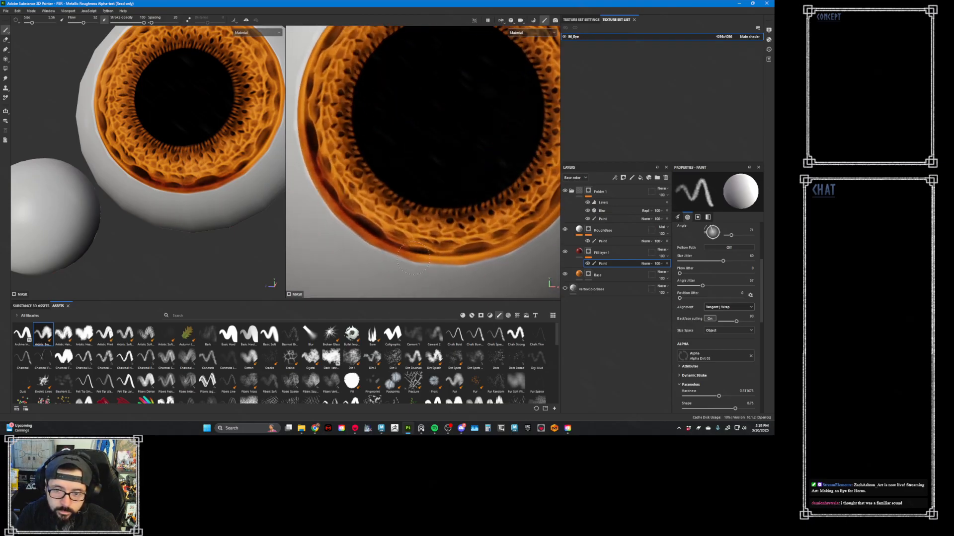
mouse_move(403, 253)
left_mouse_down()
mouse_move(490, 250)
mouse_move(418, 262)
left_mouse_up()
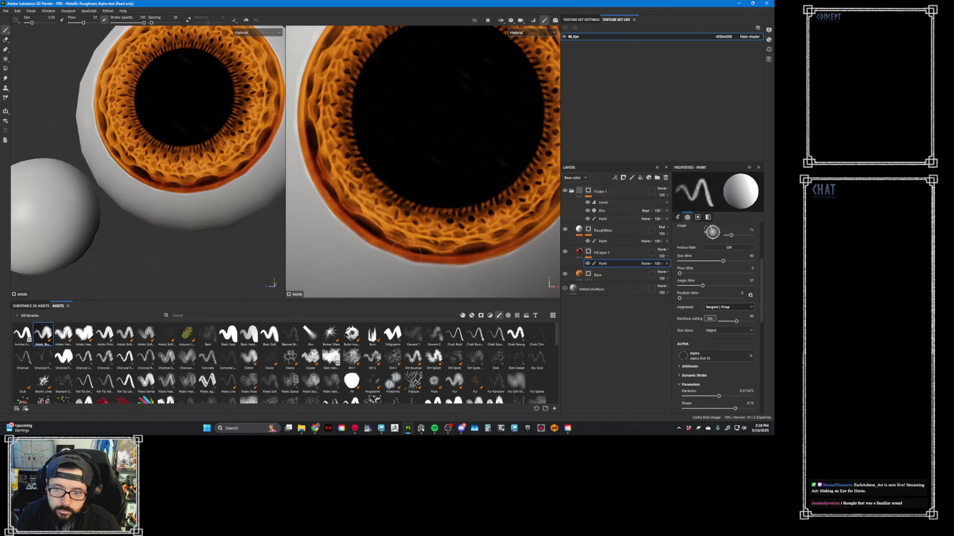
scroll(435, 236, "down", 4)
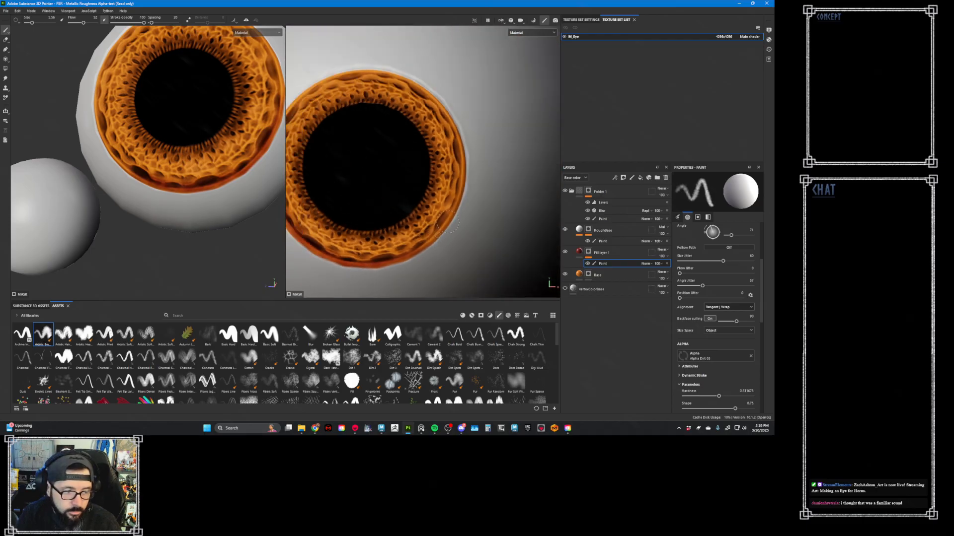
left_click_drag(430, 240, 460, 200)
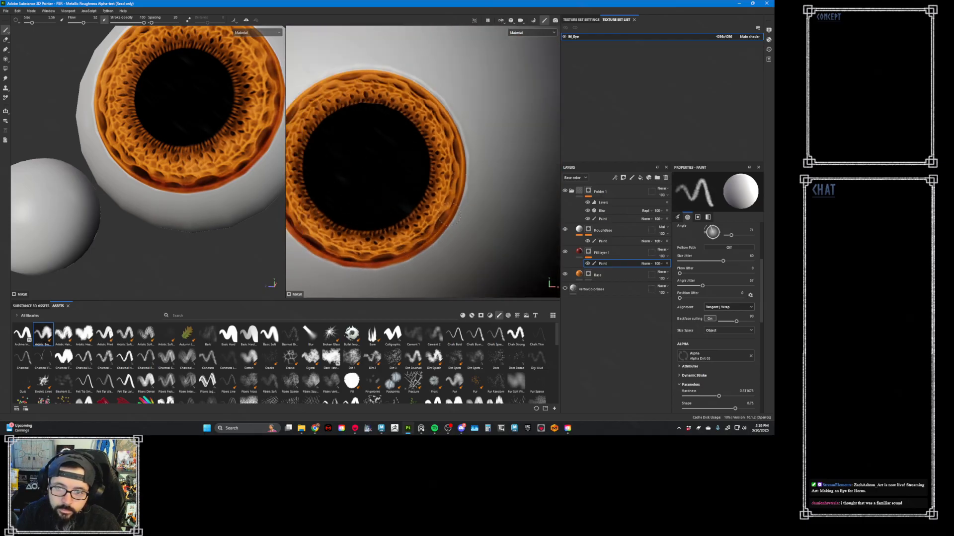
middle_click_drag(353, 251, 386, 208)
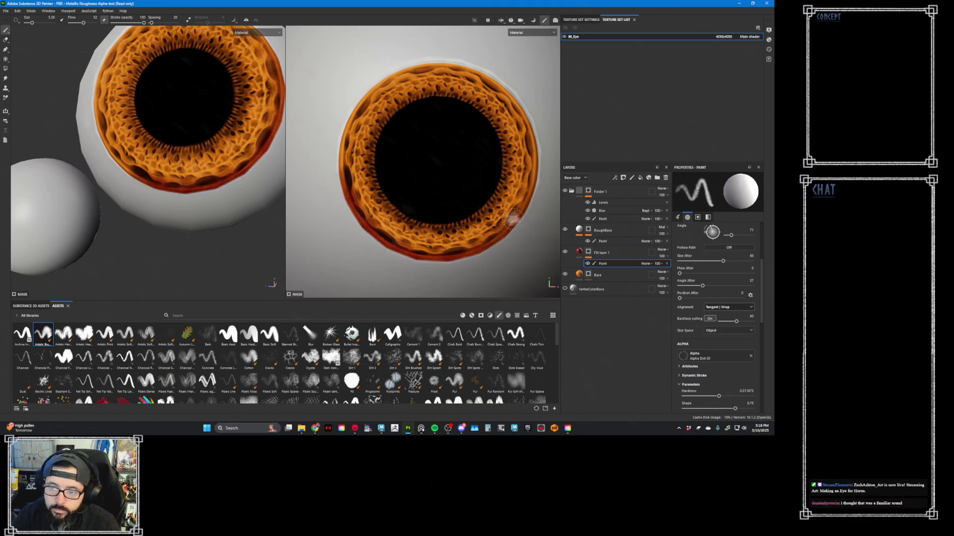
mouse_move(383, 218)
right_mouse_down("ctrl")
mouse_move(349, 211)
mouse_move(367, 217)
right_mouse_up("ctrl")
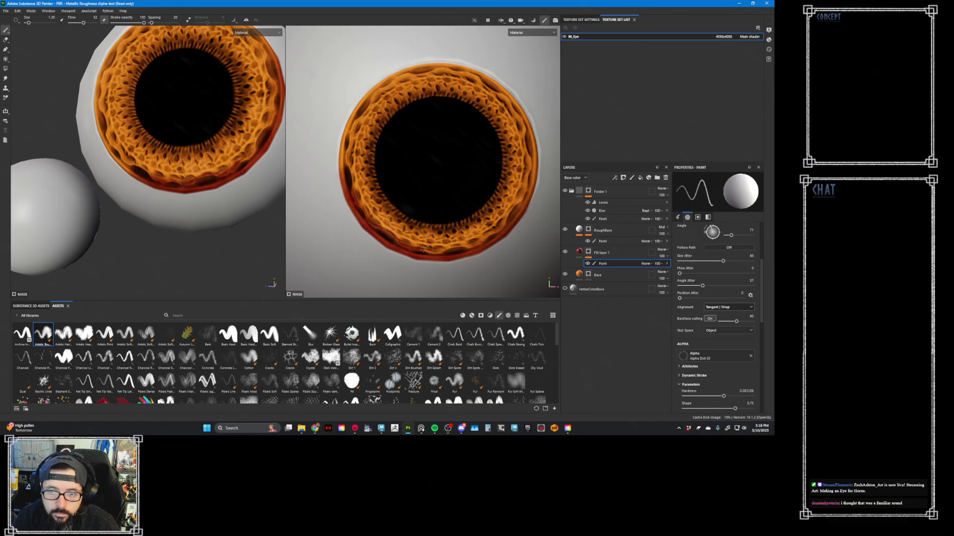
- Duplicate Fill layer 1 and replace the copied mask's Paint effect with a new empty one
left_click(580, 252)
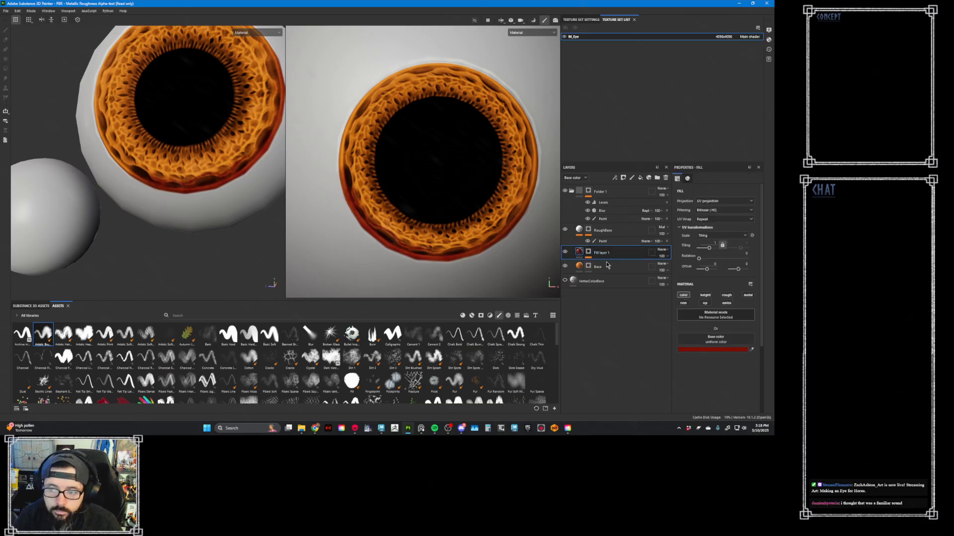
key("ctrl+d")
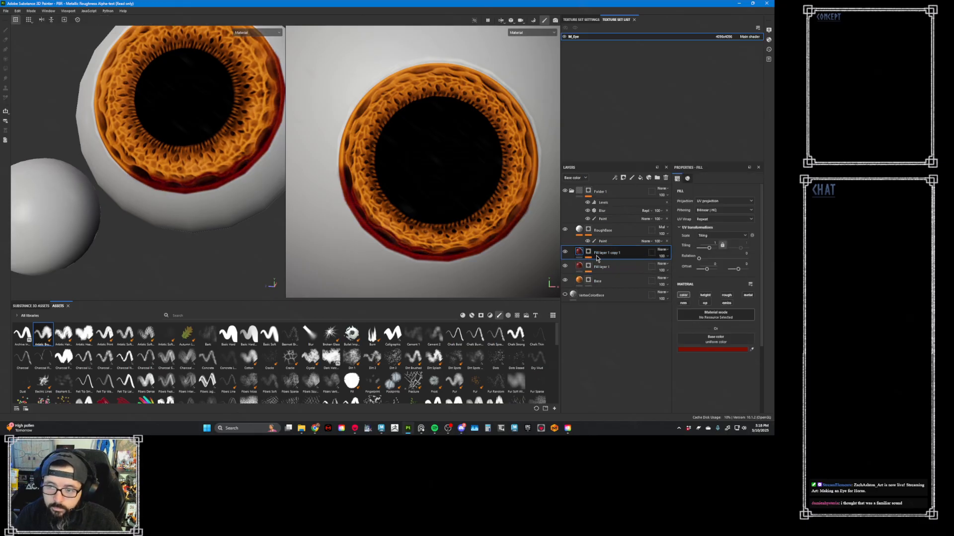
left_click(587, 253)
right_click(587, 253)
left_click(593, 256)
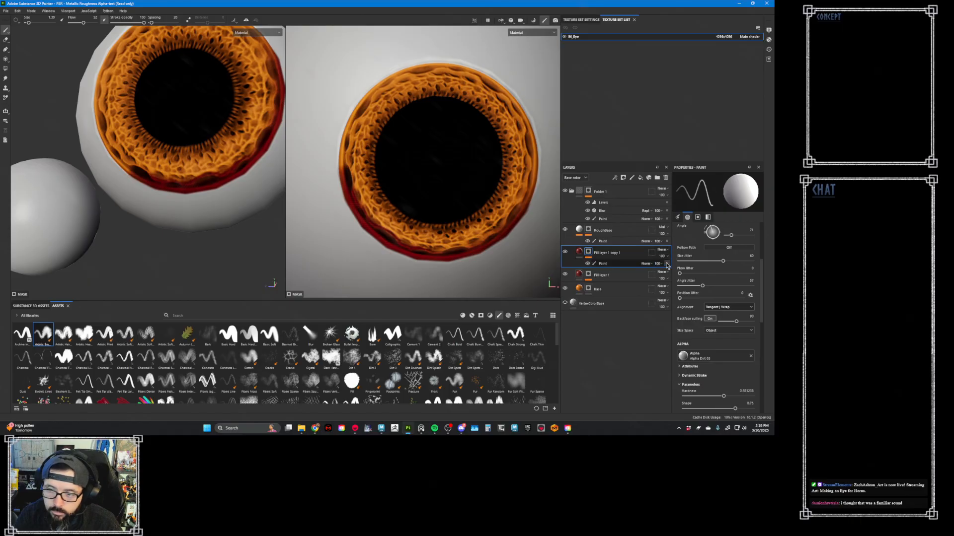
left_click(666, 263)
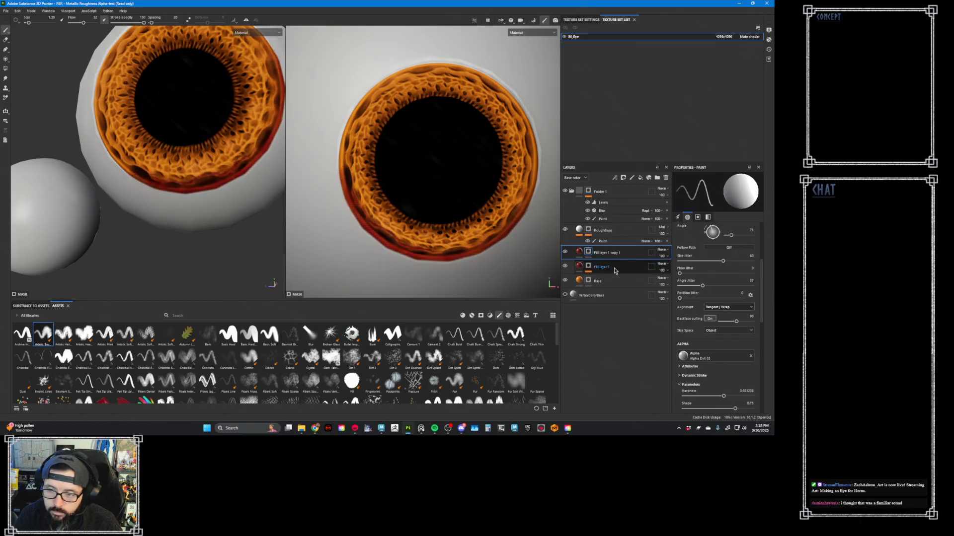
right_click(587, 253)
left_click(620, 389)
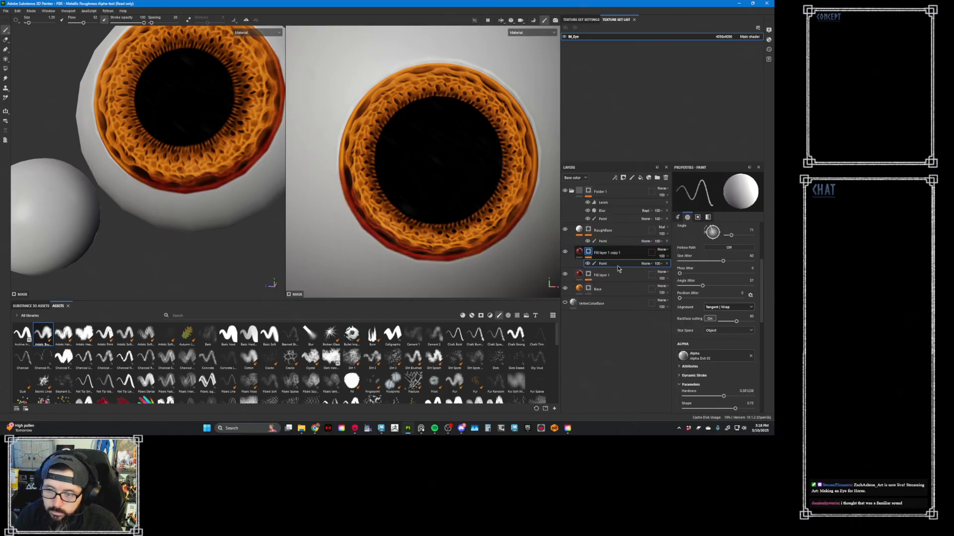
- Set the base color of Fill layer 1 copy 1 to a brighter red
left_click(638, 268)
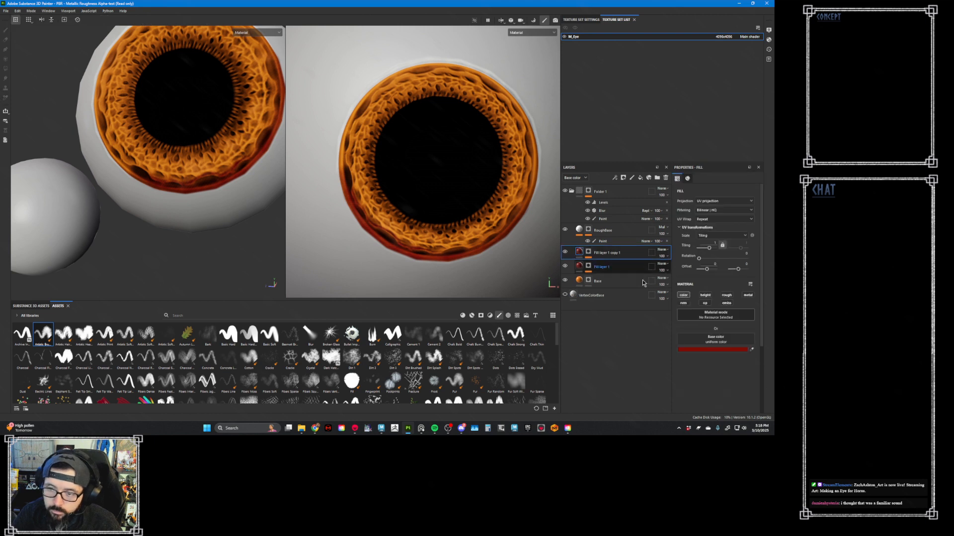
left_click(711, 349)
left_click_drag(706, 308, 487, 235)
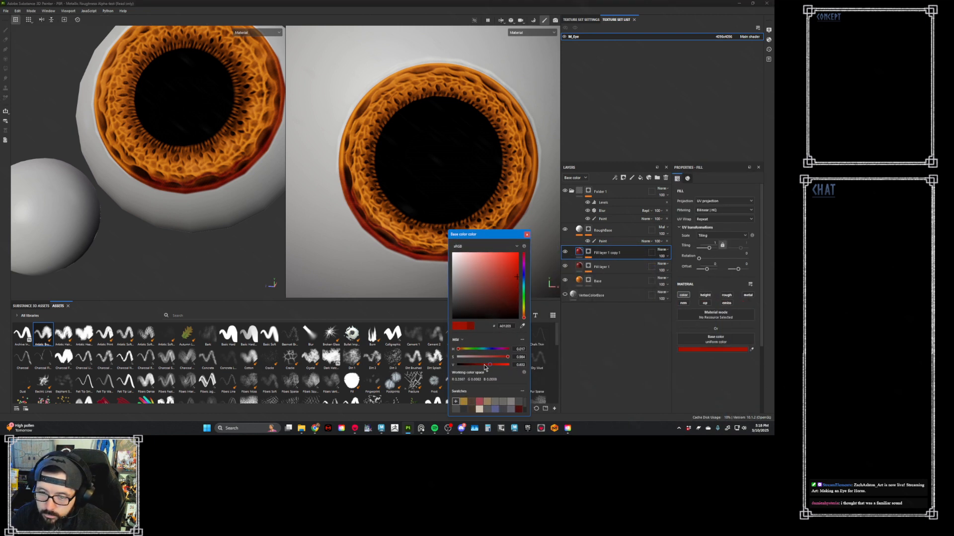
left_click(527, 235)
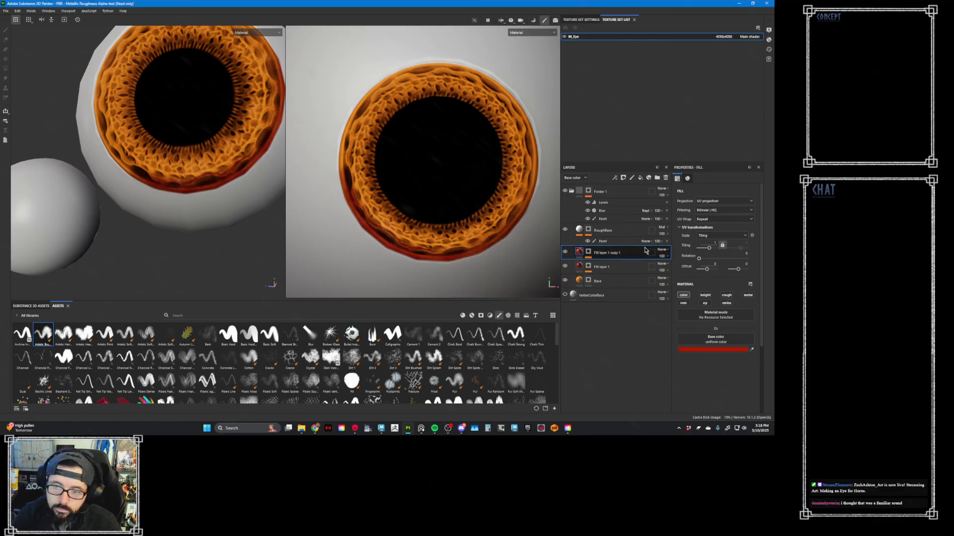
- Paint thin bright red streaks along the iris's lower rim in the mask of Fill layer 1 copy 1, enlarging the brush slightly
left_click(589, 254)
left_click(624, 264)
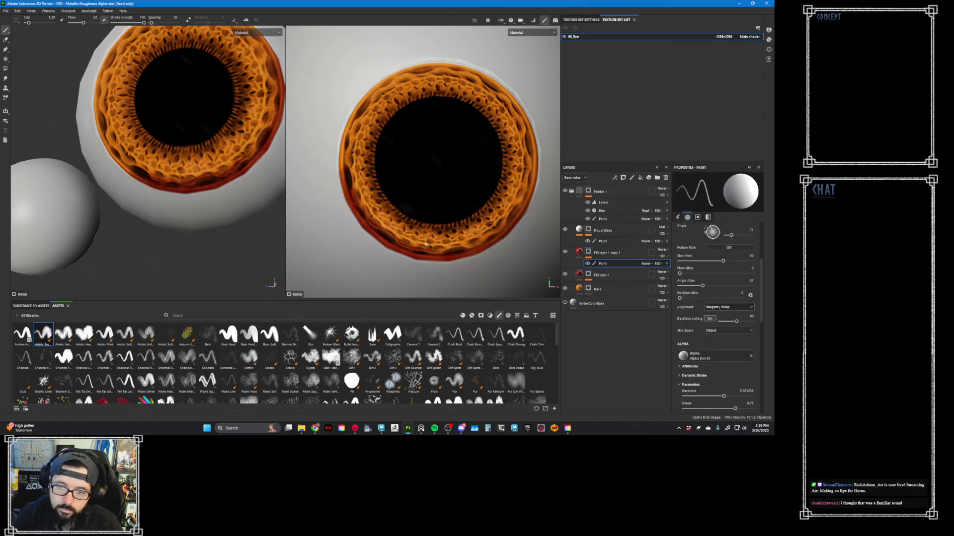
middle_click_drag(414, 250, 443, 220, "alt")
mouse_move(443, 221)
right_mouse_down("alt")
mouse_move(459, 230)
mouse_move(457, 241)
mouse_move(373, 261)
mouse_move(403, 228)
mouse_move(327, 234)
right_mouse_up("alt")
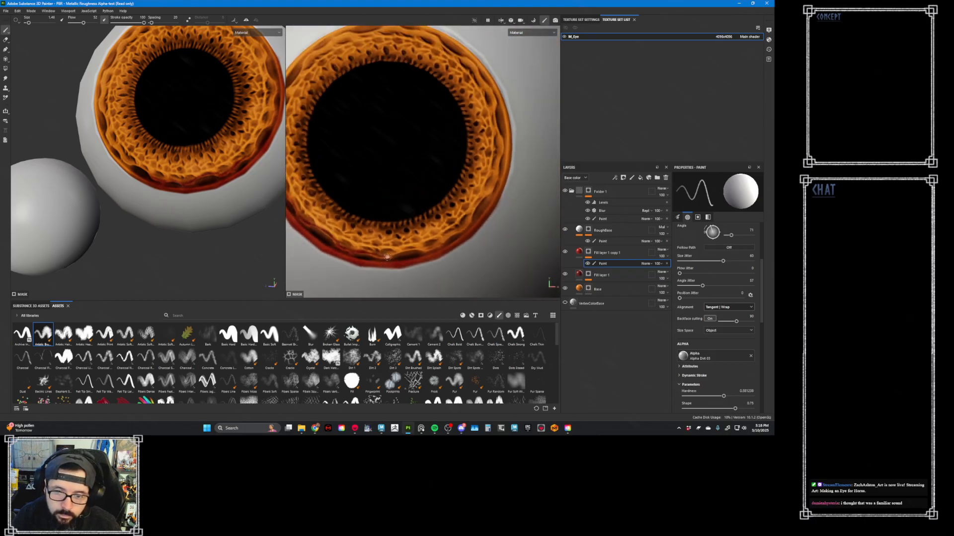
right_click_drag(381, 252, 387, 255, "ctrl")
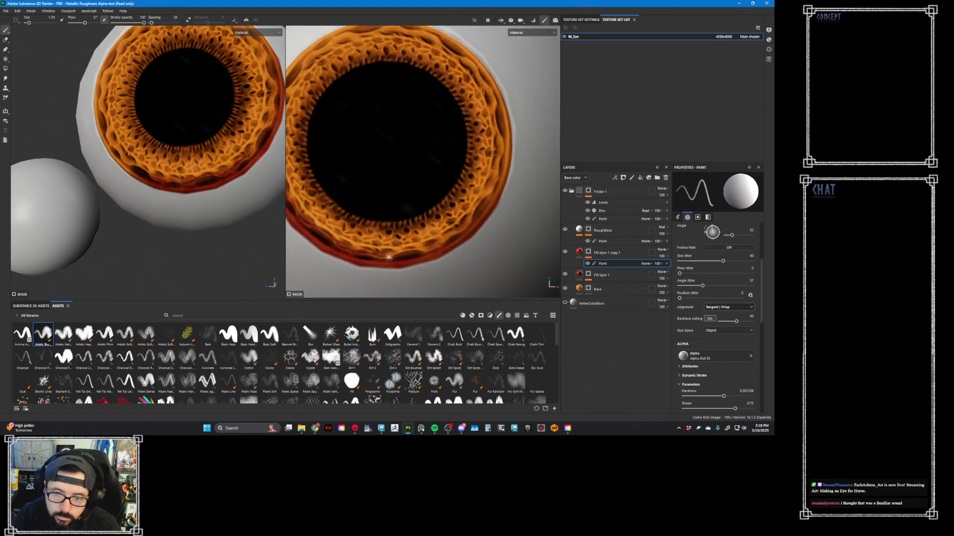
left_click_drag(392, 245, 411, 247, "ctrl")
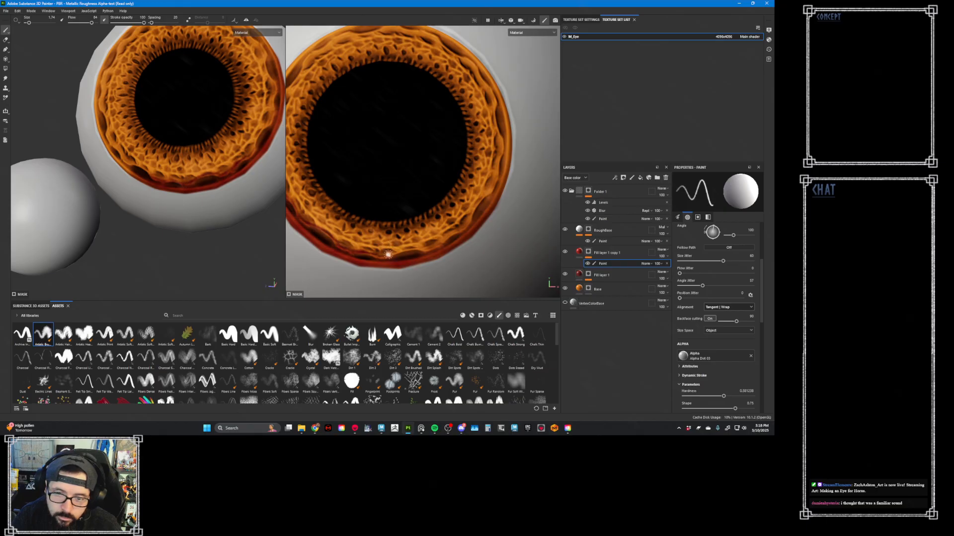
mouse_move(388, 254)
right_mouse_down("ctrl")
mouse_move(394, 249)
mouse_move(385, 257)
right_mouse_up("ctrl")
left_click_drag(400, 252, 416, 250)
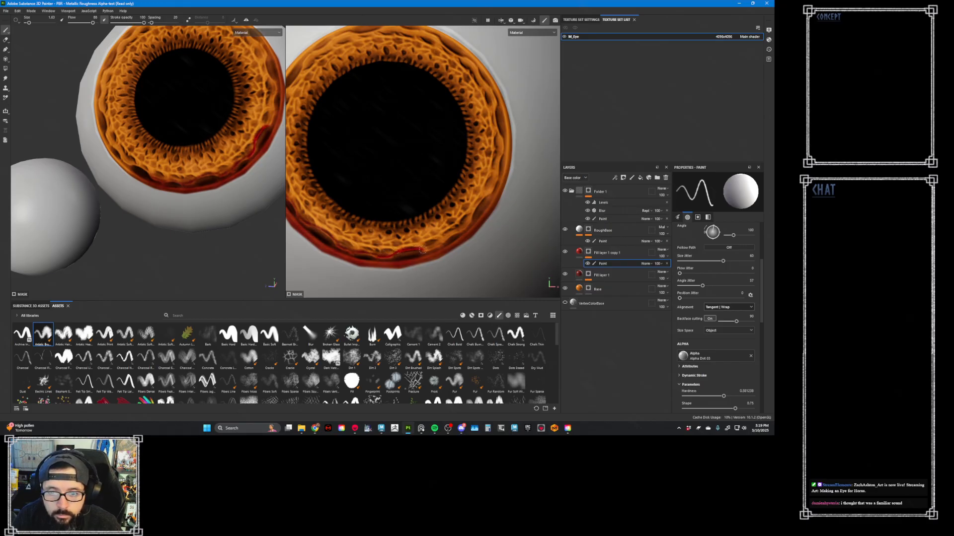
mouse_move(428, 248)
left_mouse_down()
mouse_move(419, 244)
mouse_move(448, 237)
mouse_move(419, 246)
left_mouse_up()
key("x")
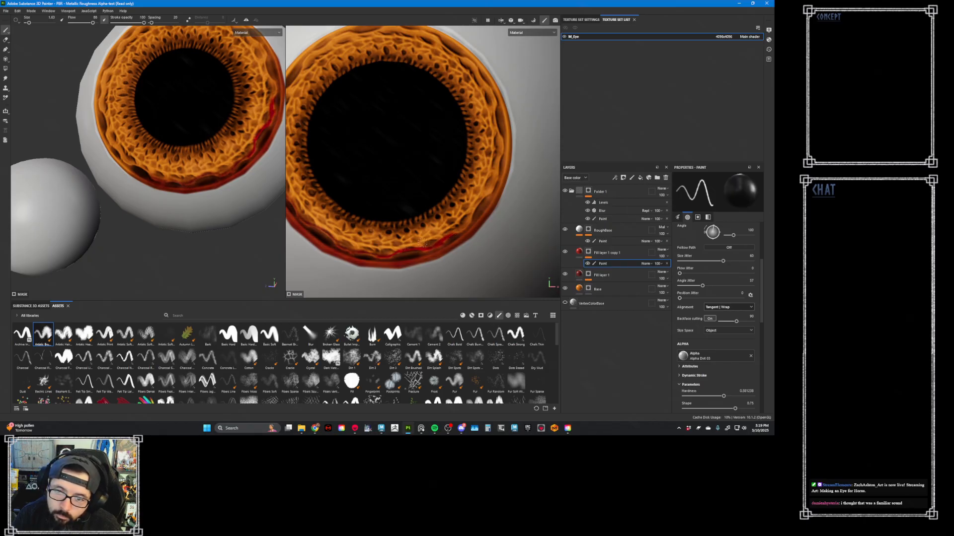
key("x")
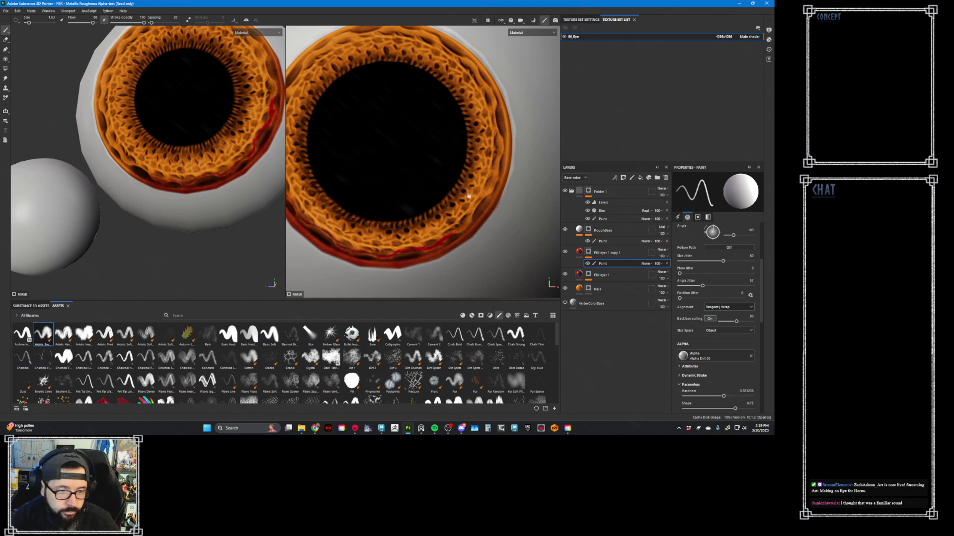
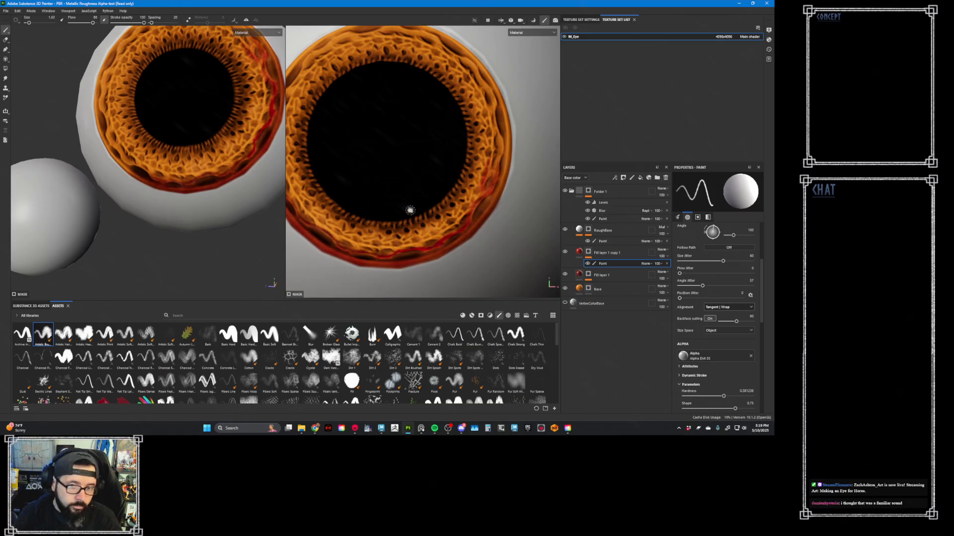
- Enlarge the brush to 2.71 and examine the painted red streaks around the iris's lower rim
right_click_drag(375, 220, 384, 220, "ctrl")
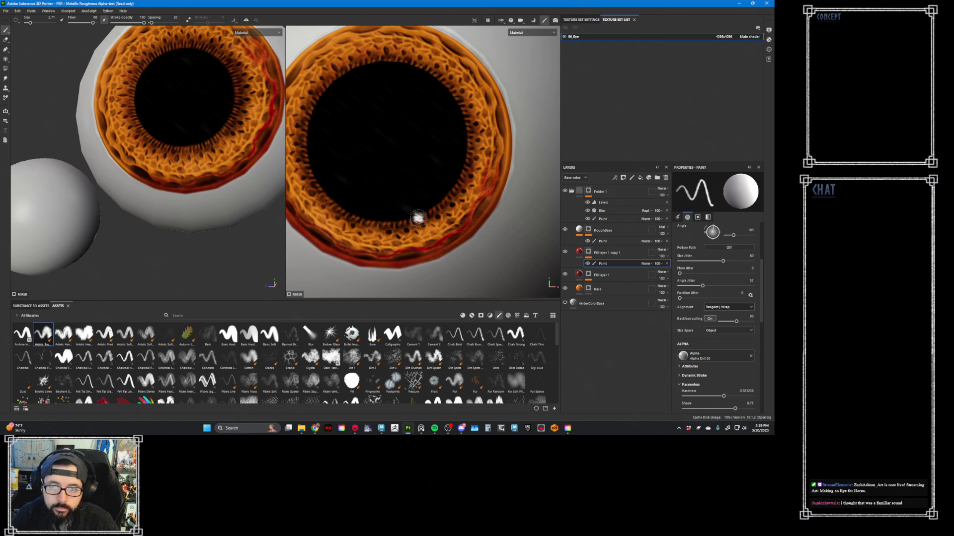
middle_click_drag(352, 199, 420, 190, "alt")
mouse_move(420, 191)
right_mouse_down("alt")
mouse_move(426, 206)
mouse_move(380, 178)
right_mouse_up("alt")
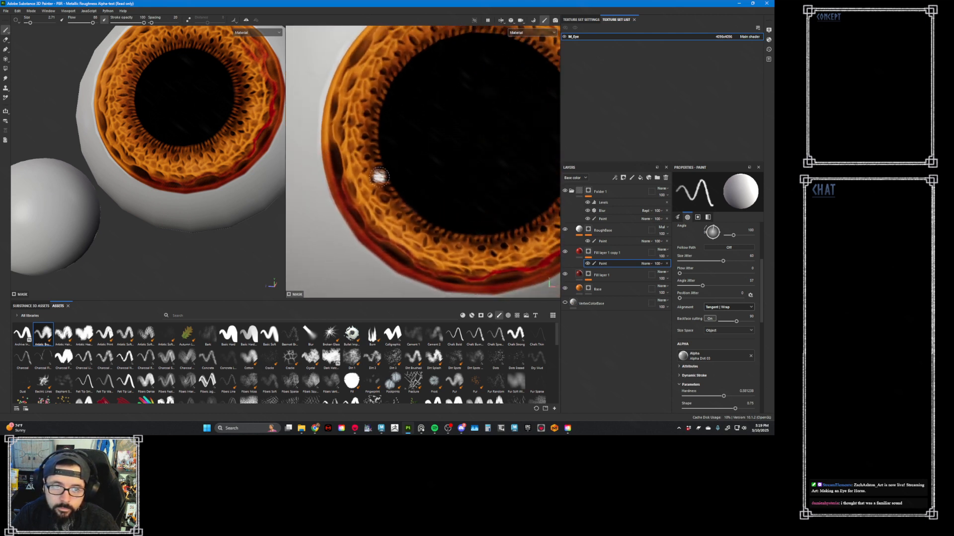
middle_click_drag(422, 223, 416, 237, "alt")
middle_click_drag(211, 195, 248, 239, "alt")
right_click_drag(249, 239, 179, 124, "alt")
middle_click_drag(471, 243, 394, 175, "alt")
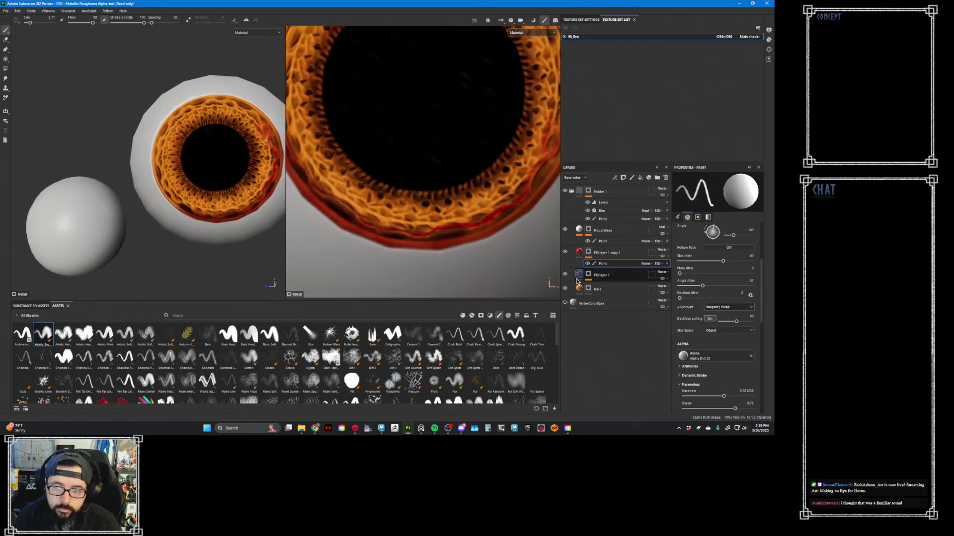
- Save the Base layer's orange base color as a new color swatch
left_click(583, 293)
left_click(741, 351)
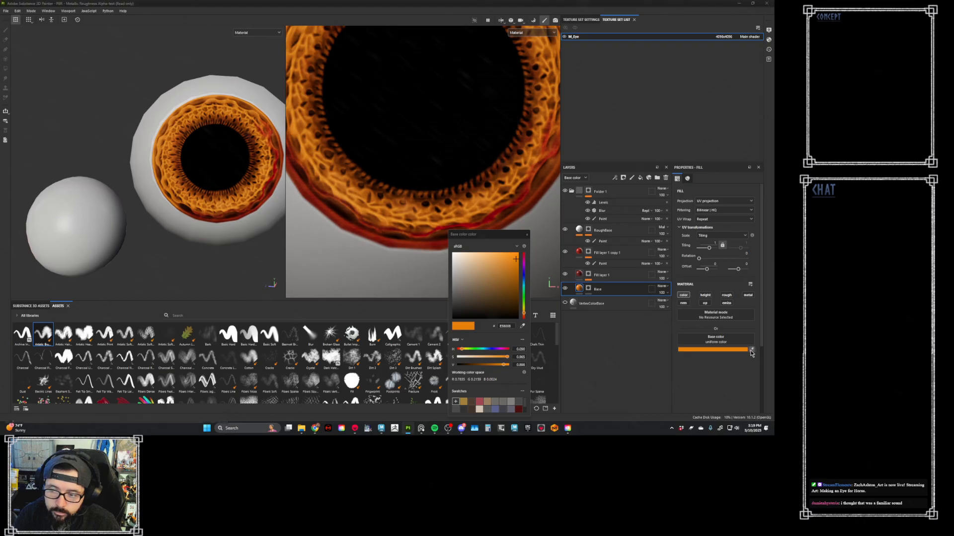
left_click(752, 351)
left_click(509, 234)
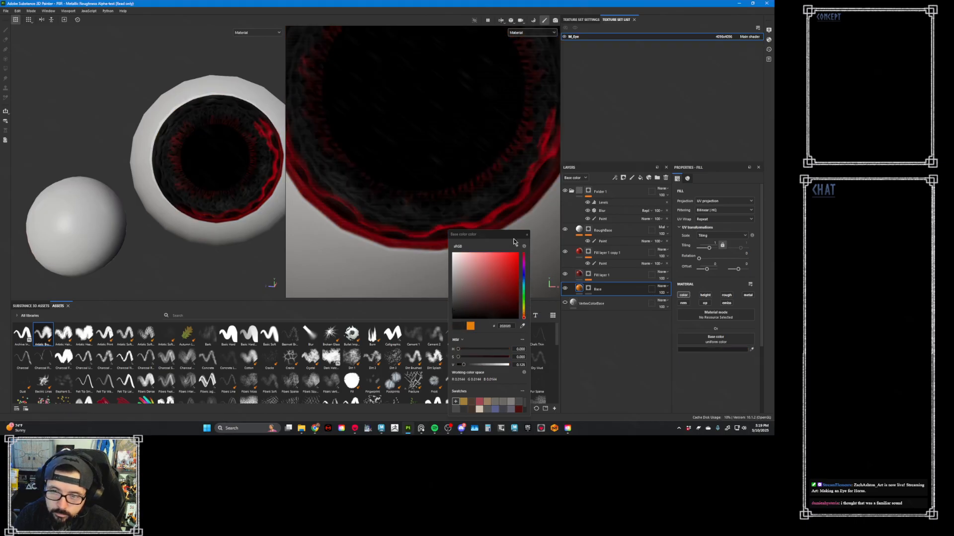
key("ctrl+z")
left_click(458, 403)
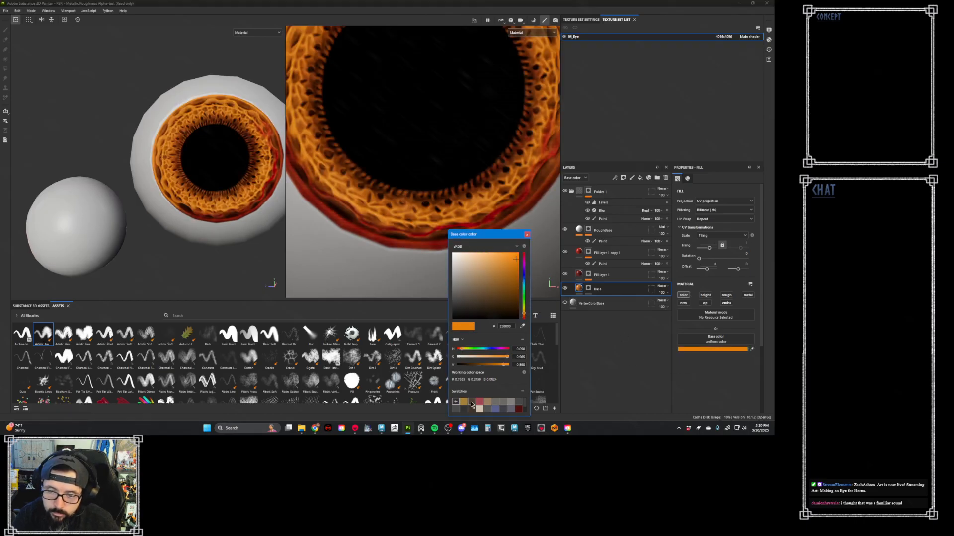
left_click(456, 402)
left_click(528, 235)
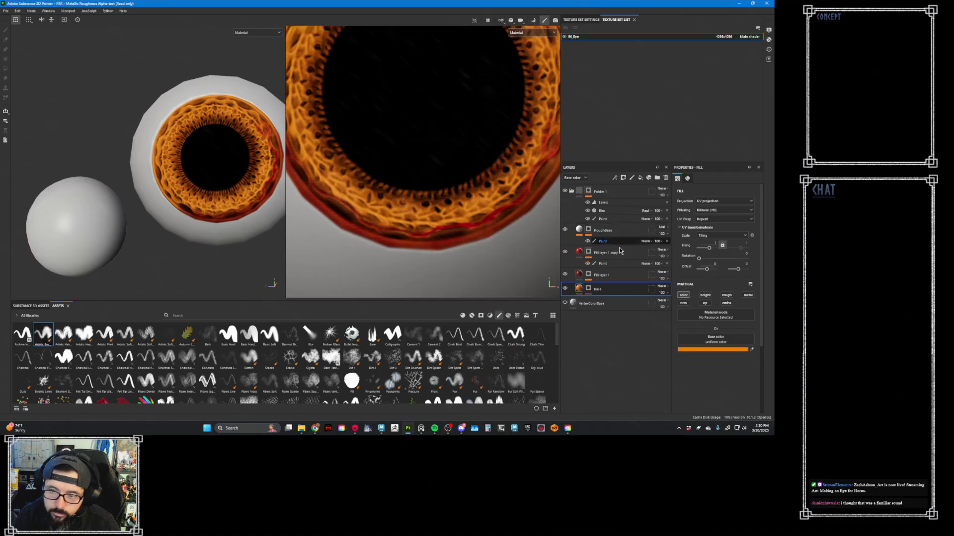
- Add a new fill layer directly above Base and give it a black mask
left_click(639, 180)
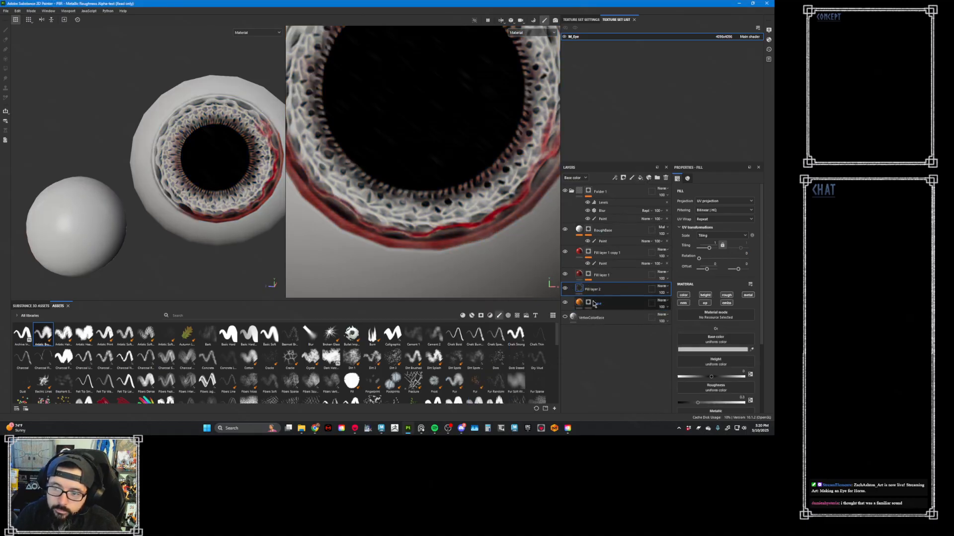
right_click(580, 290)
left_click(623, 109)
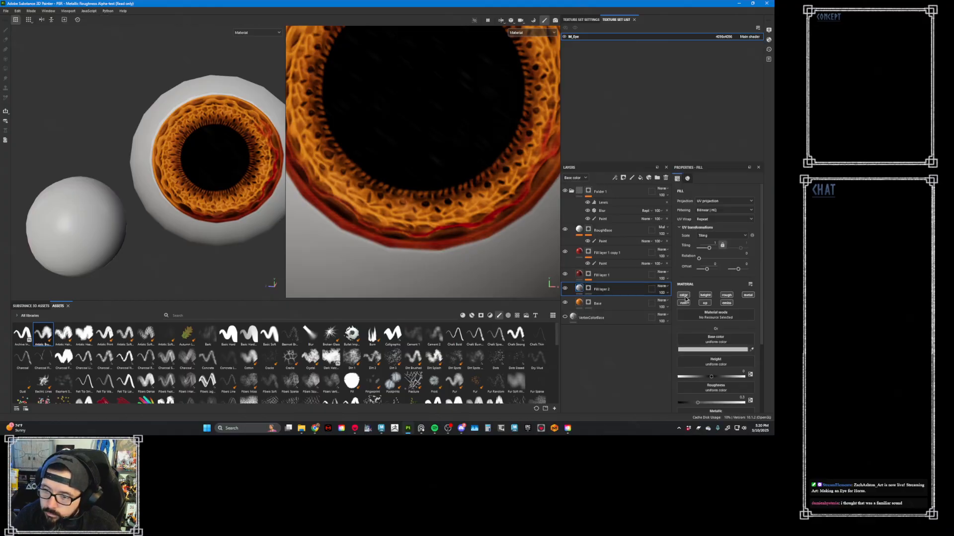
- Limit Fill layer 2 to the color channel and set its base color to a darkened version of the saved orange swatch
left_click(683, 295)
left_click(720, 350)
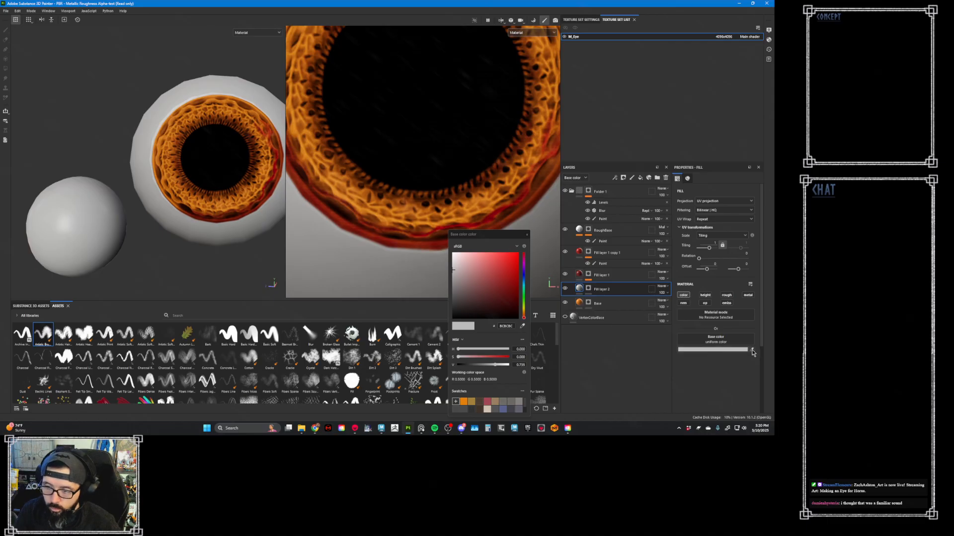
left_click(463, 402)
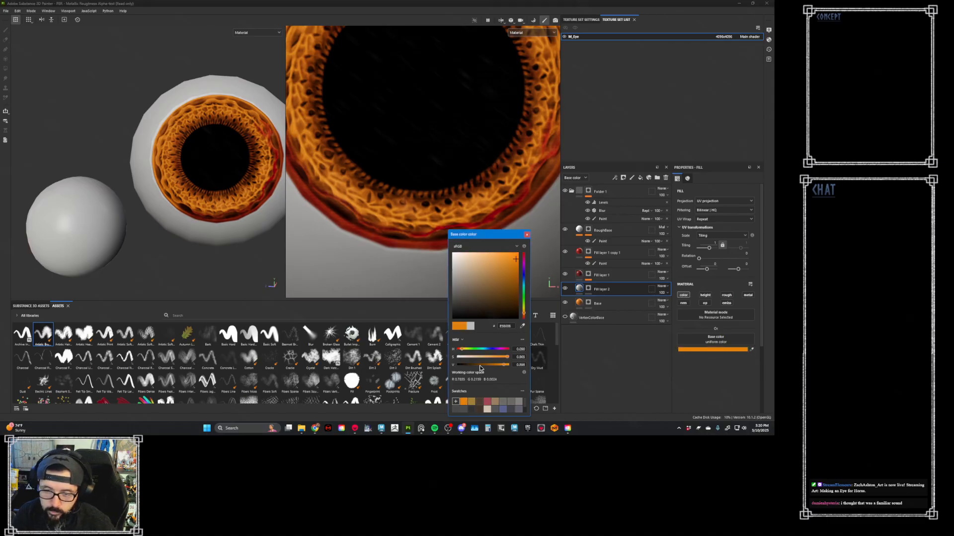
left_click_drag(498, 367, 494, 367)
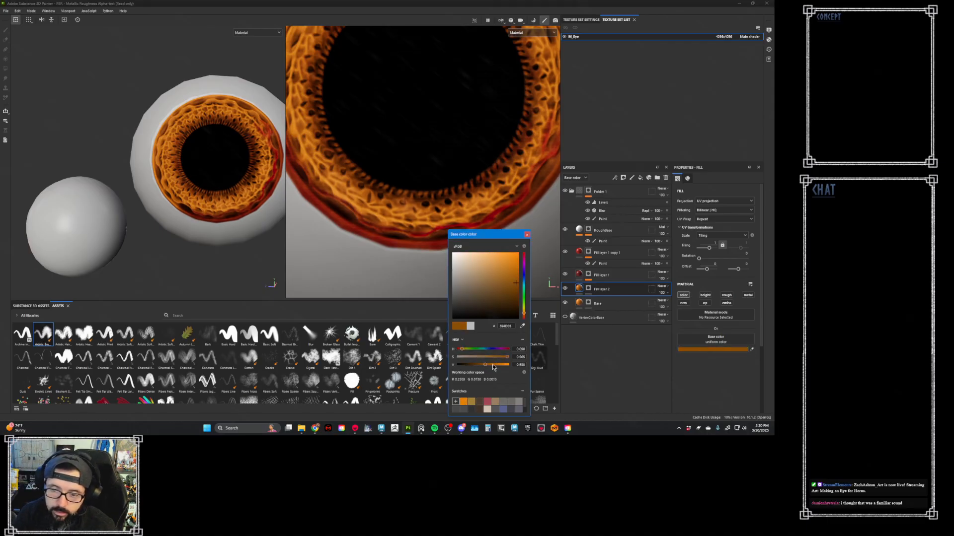
left_click(527, 235)
- Add a Paint effect to the mask of Fill layer 2
left_click(588, 288)
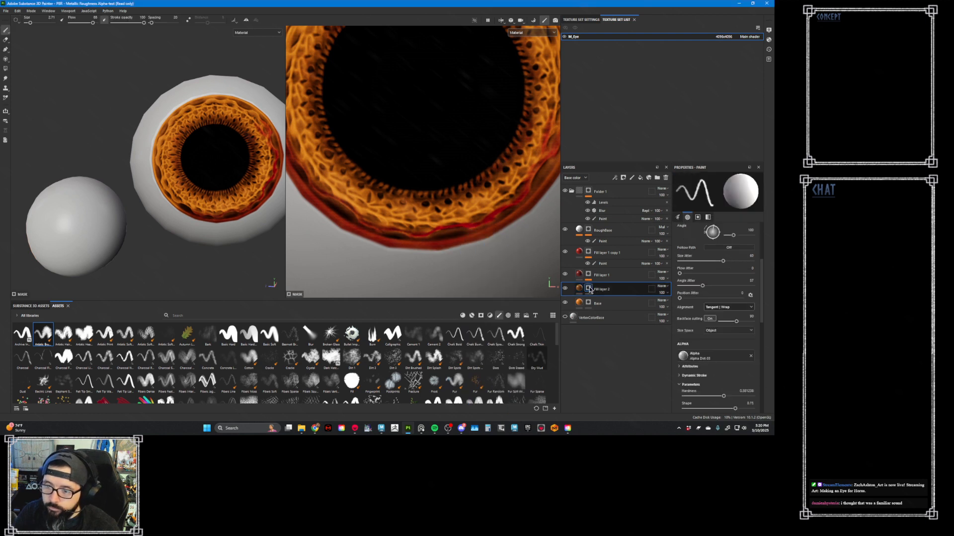
right_click(590, 288)
left_click(629, 242)
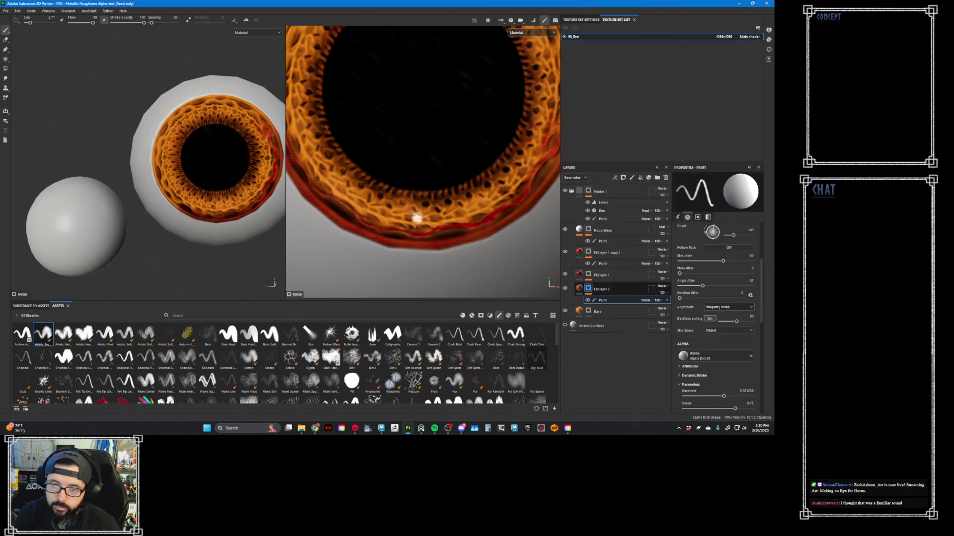
- Paint broad dark orange strokes around the sides and lower part of the iris in Fill layer 2's mask
right_click_drag(412, 208, 426, 211, "ctrl")
left_click_drag(447, 210, 436, 206, "ctrl")
scroll(435, 206, "down", 5)
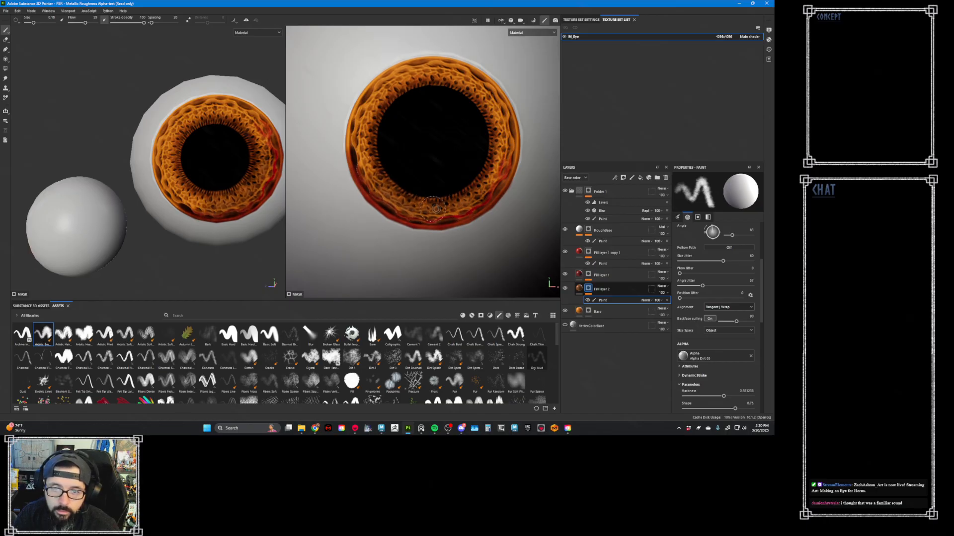
left_click_drag(377, 171, 384, 170)
mouse_move(367, 132)
left_mouse_down()
mouse_move(364, 162)
mouse_move(374, 168)
left_mouse_up()
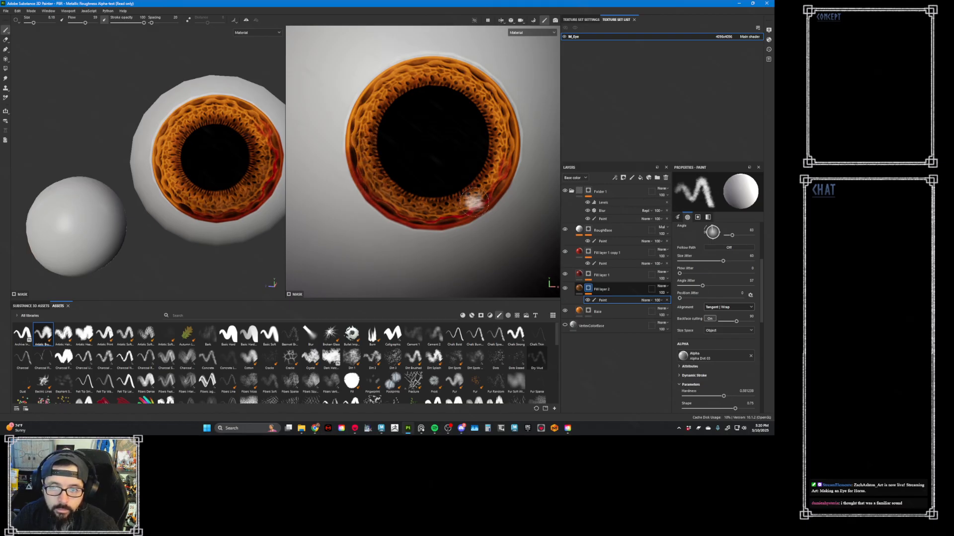
left_click_drag(497, 163, 467, 201)
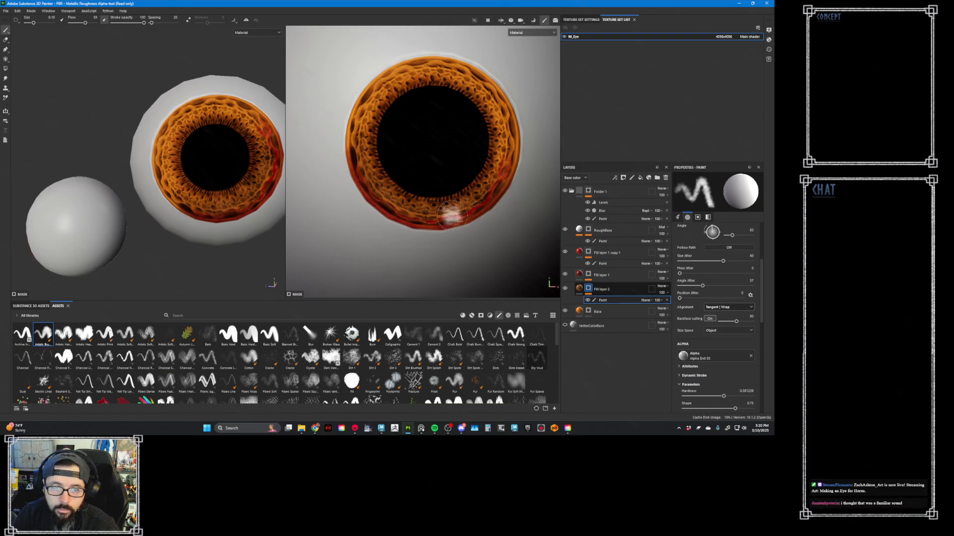
- Switch the mask paint to black and erase thin ridge lines from the dark orange along the lower iris with a small brush
left_click(631, 301)
key("x")
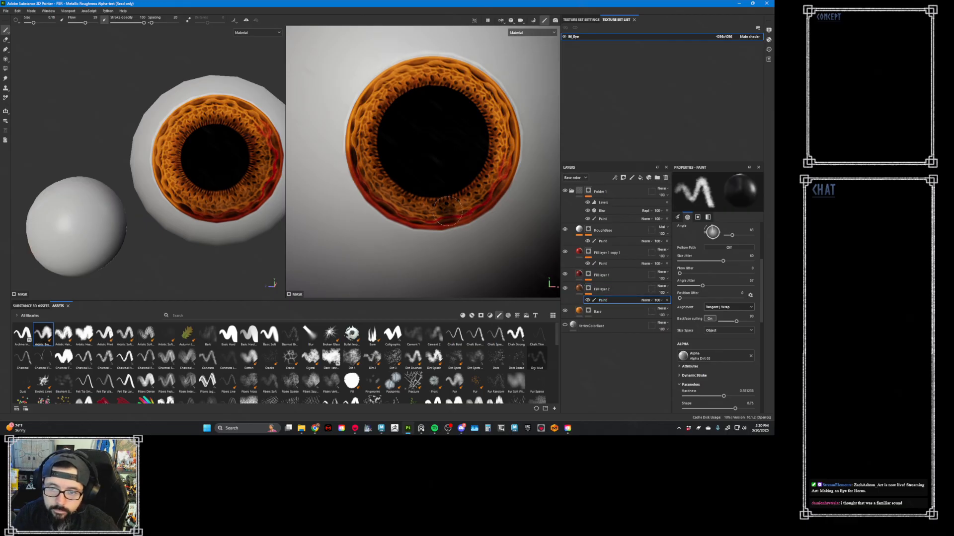
mouse_move(429, 213)
right_mouse_down("alt")
mouse_move(526, 249)
mouse_move(483, 253)
right_mouse_up("alt")
right_click_drag(469, 209, 438, 205, "ctrl")
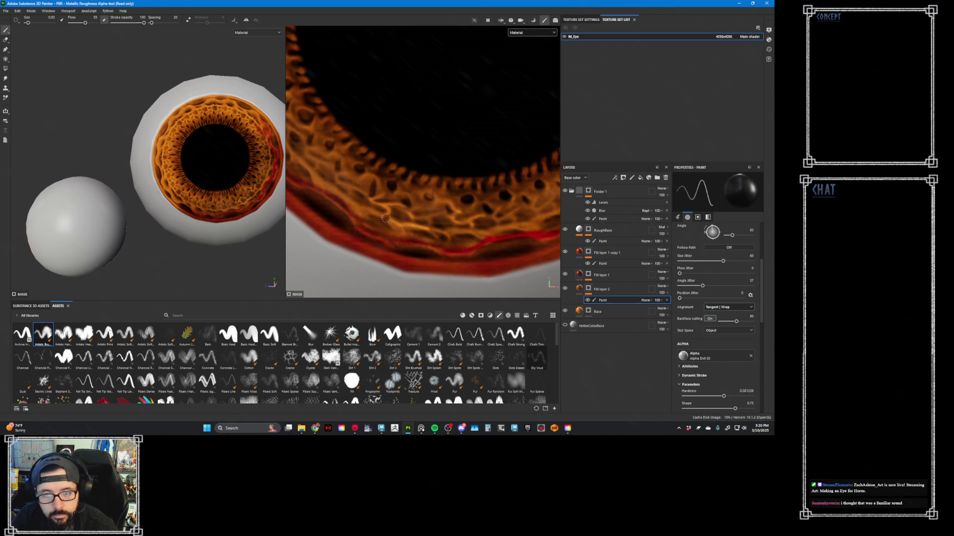
right_click_drag(453, 227, 427, 225, "alt")
middle_click_drag(426, 224, 466, 233, "alt")
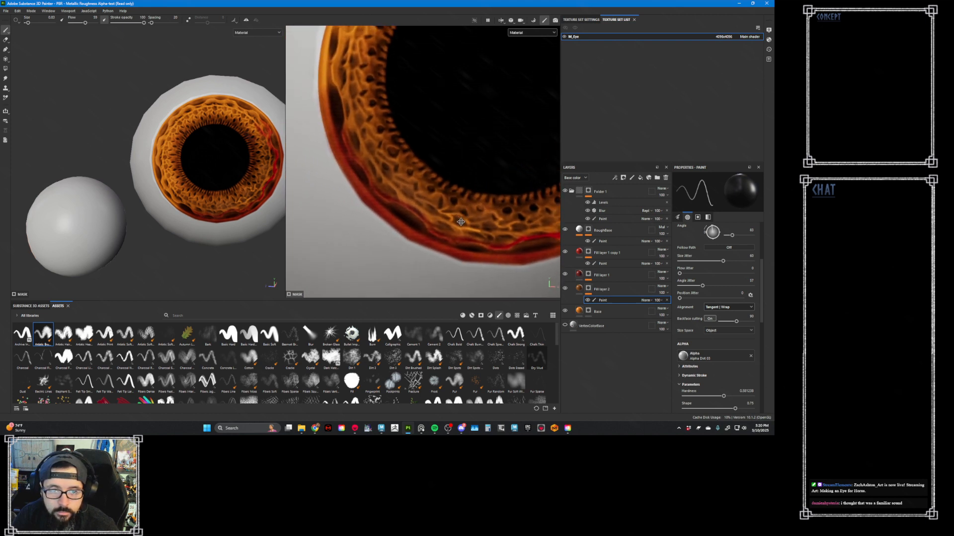
right_click_drag(466, 232, 475, 225, "alt")
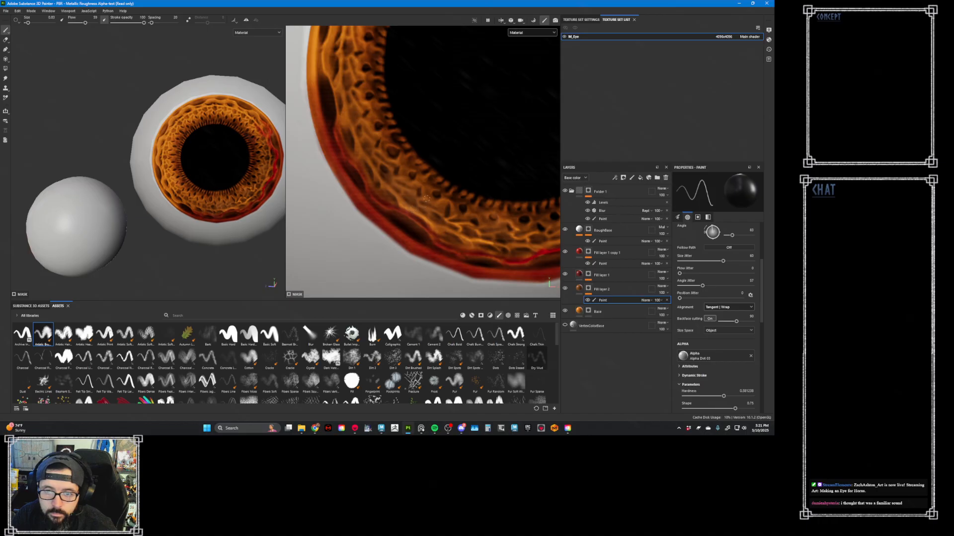
- Erase more fine lines from Fill layer 2's mask along the lower-left part of the iris to bring out bright ridges
right_click_drag(467, 218, 352, 159, "alt")
right_click_drag(437, 194, 397, 187, "alt")
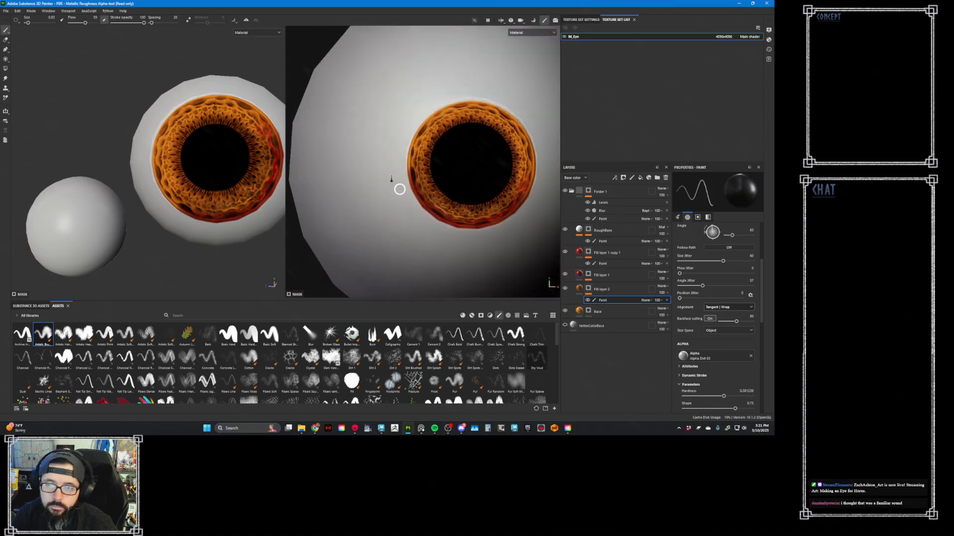
left_click_drag(398, 187, 426, 178, "alt")
right_click_drag(425, 178, 477, 164, "alt")
scroll(389, 173, "up", 6)
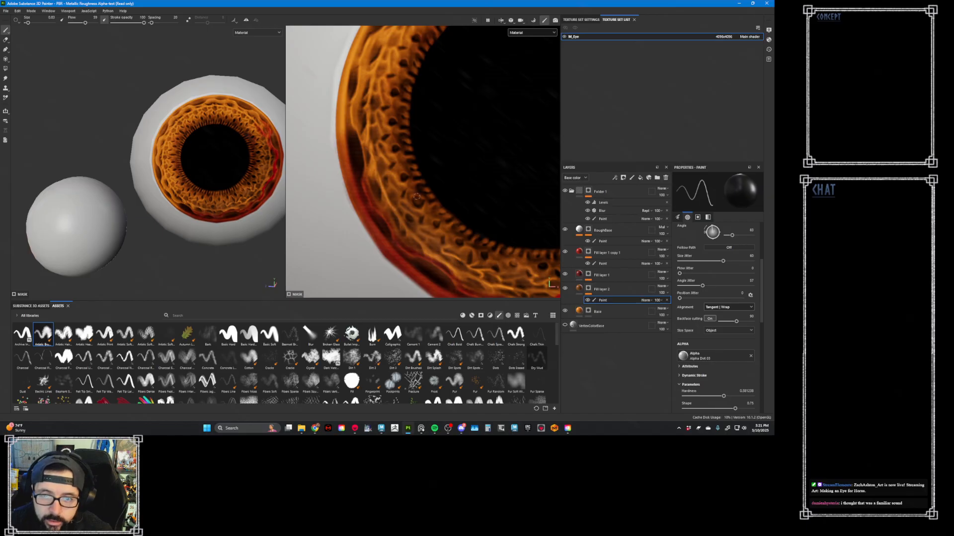
scroll(366, 122, "down", 5)
scroll(363, 118, "up", 5)
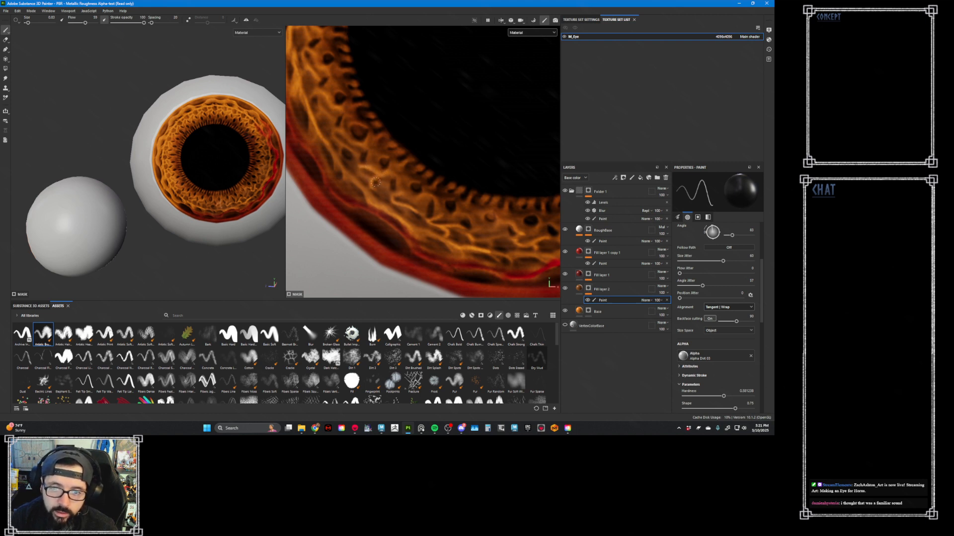
scroll(388, 138, "down", 6)
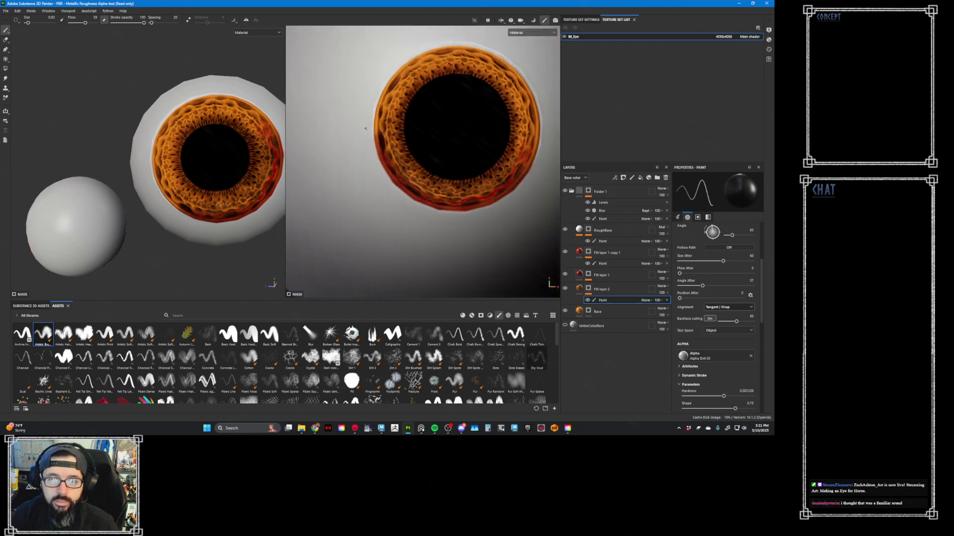
- Erase fine lines from Fill layer 2's mask on the lower-right part of the iris and check the whole eye
scroll(390, 136, "up", 6)
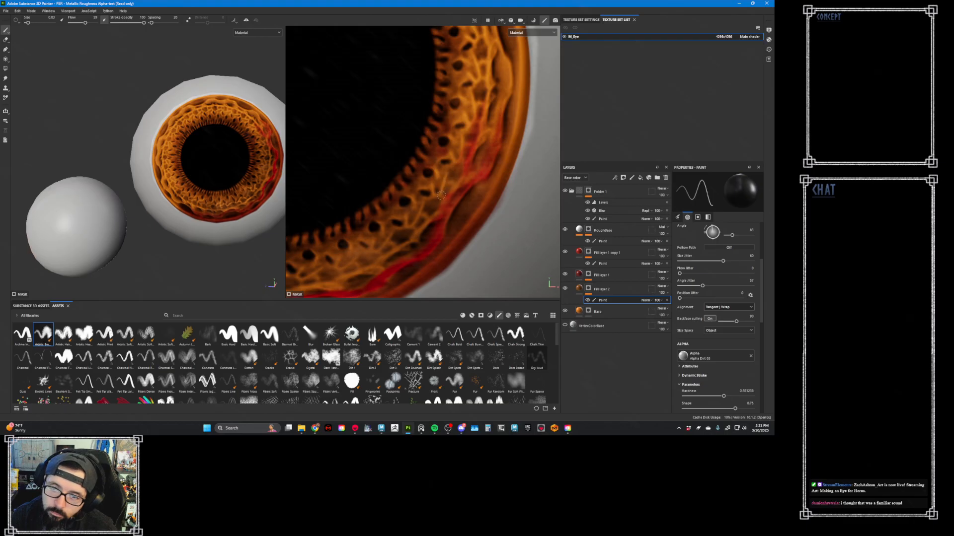
scroll(364, 151, "down", 8)
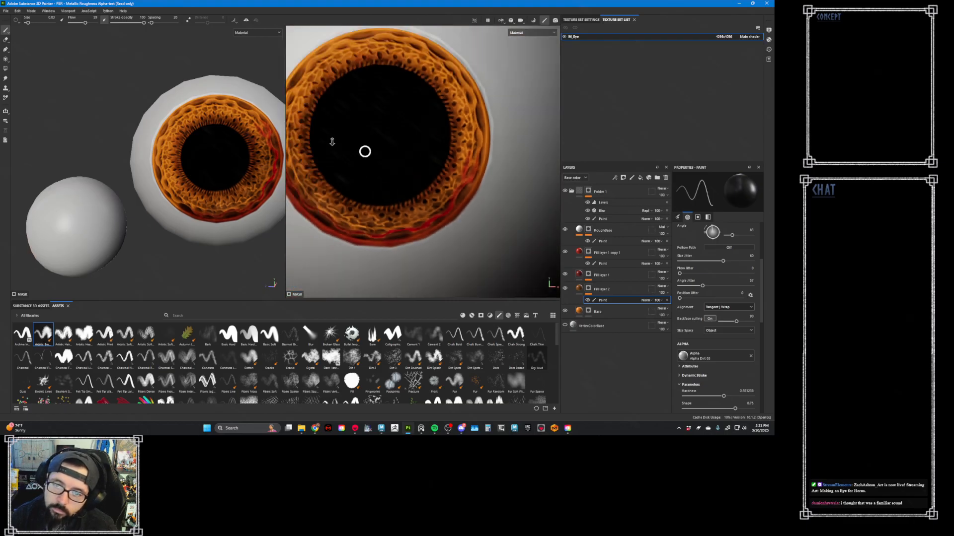
scroll(456, 161, "down", 5)
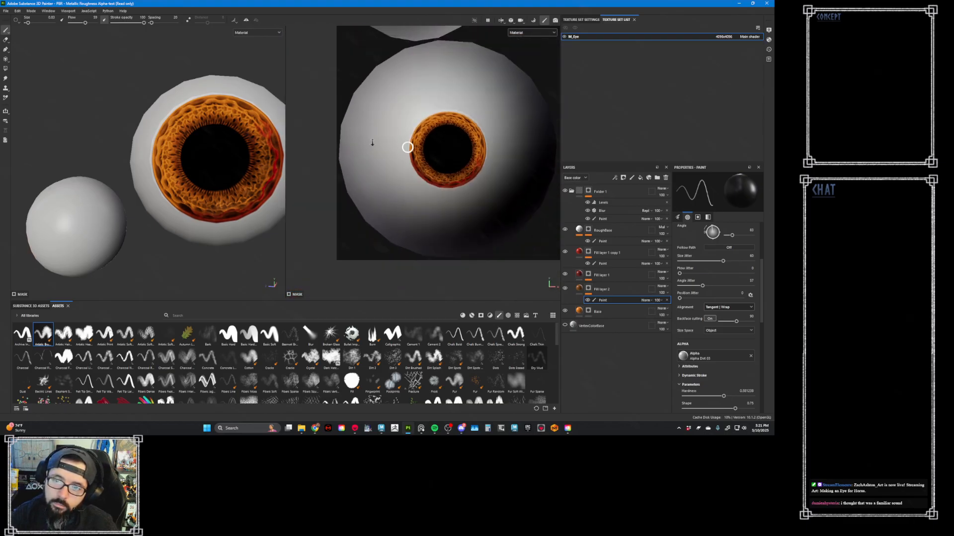
scroll(538, 183, "up", 6)
scroll(503, 156, "up", 3)
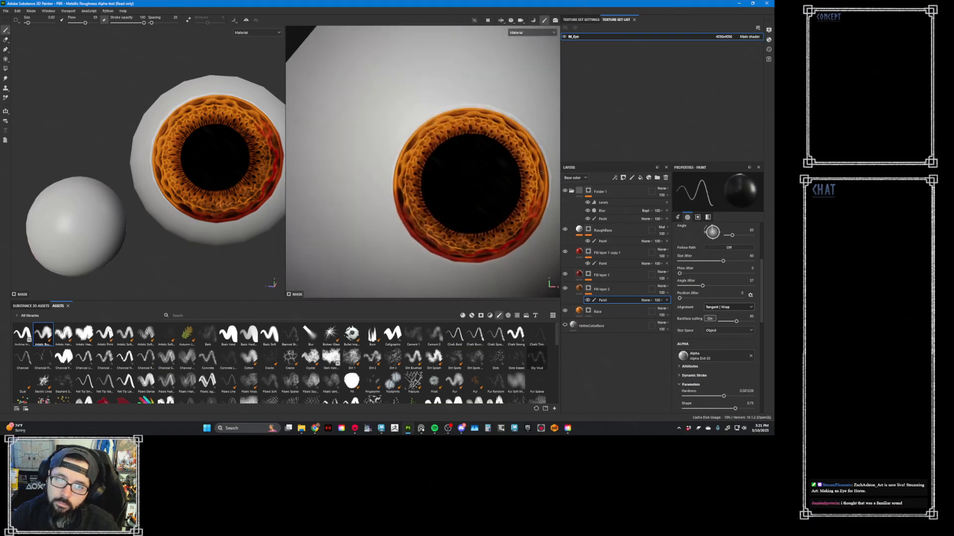
middle_click_drag(503, 157, 441, 148, "alt")
scroll(441, 148, "up", 2)
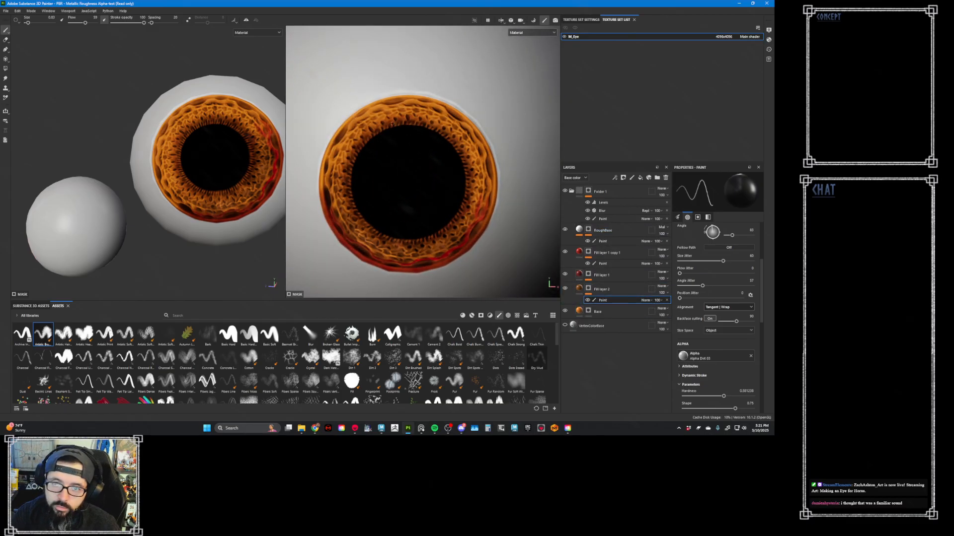
- Switch the mask paint back to white and paint broad dark orange strokes across the upper iris with a larger brush
key("x")
right_click_drag(406, 108, 427, 115, "ctrl")
middle_click_drag(394, 127, 392, 150, "alt")
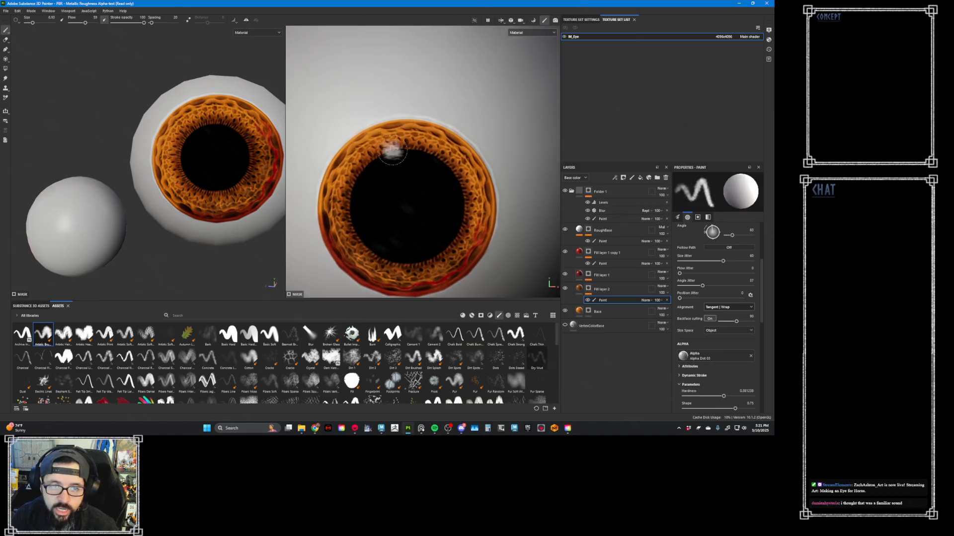
scroll(393, 150, "up", 3)
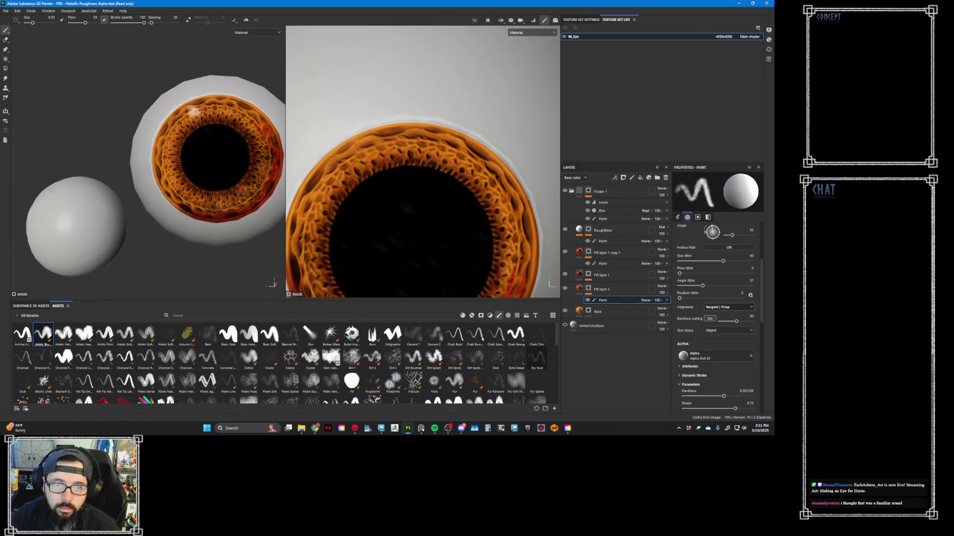
- Duplicate Fill layer 2 and reset the copy's mask to a blank paint effect
mouse_move(252, 171)
right_mouse_down("alt")
mouse_move(168, 98)
mouse_move(176, 145)
mouse_move(207, 155)
mouse_move(179, 143)
right_mouse_up("alt")
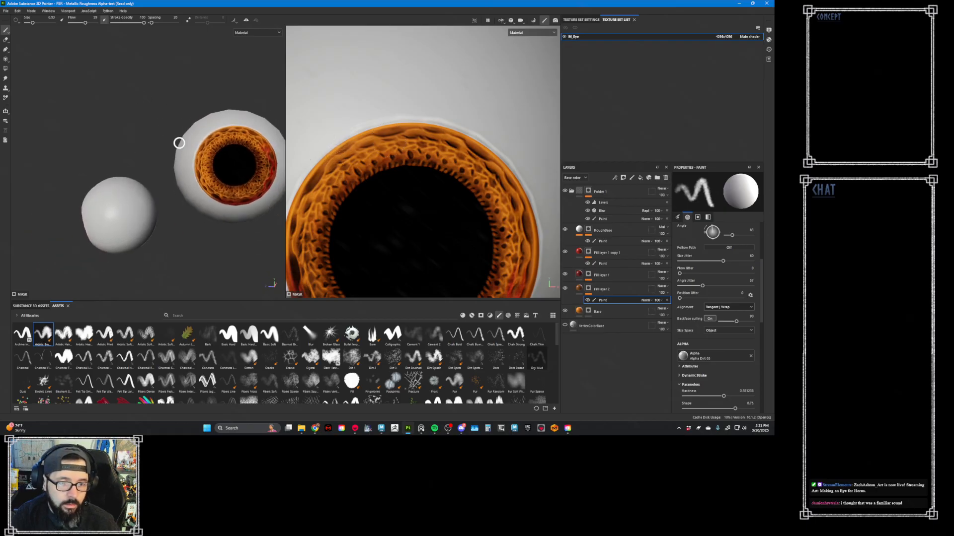
left_click(621, 293)
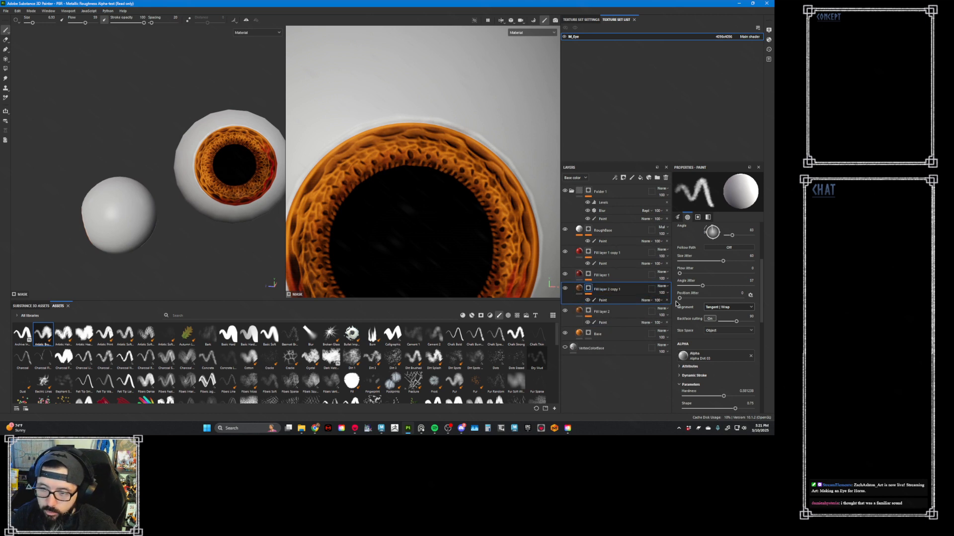
key("ctrl+d")
right_click(589, 292)
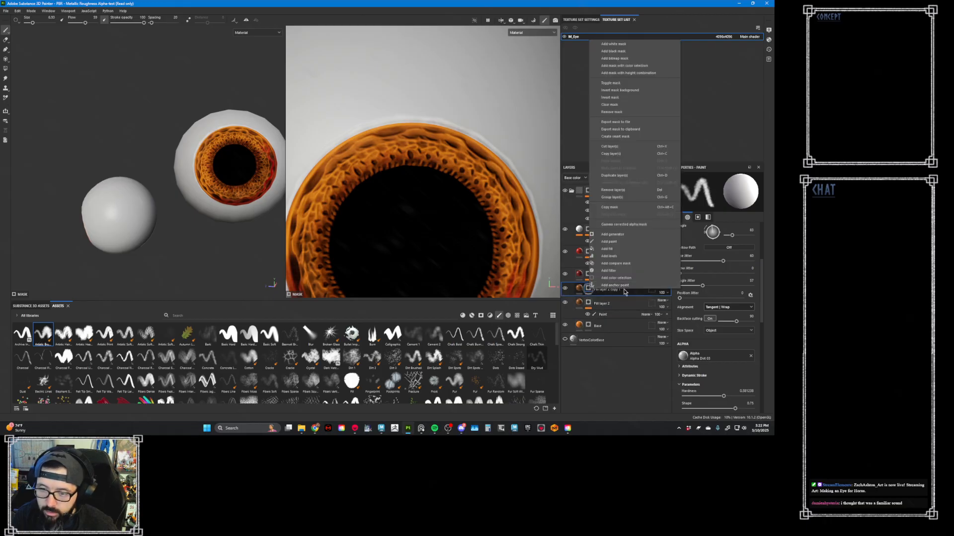
left_click(633, 242)
- Change the duplicated fill layer's base color to a redder dark orange
left_click(716, 349)
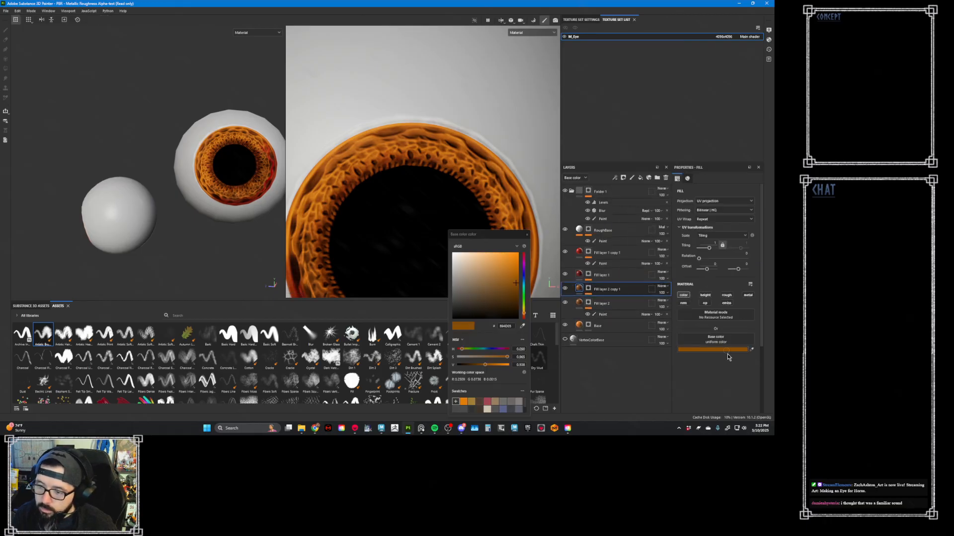
left_click_drag(524, 313, 524, 314)
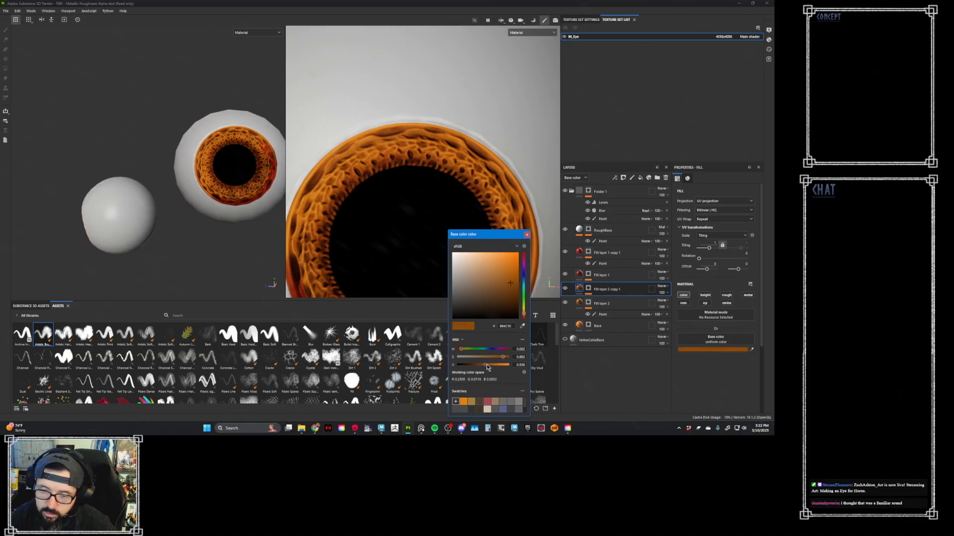
left_click_drag(524, 317, 525, 318)
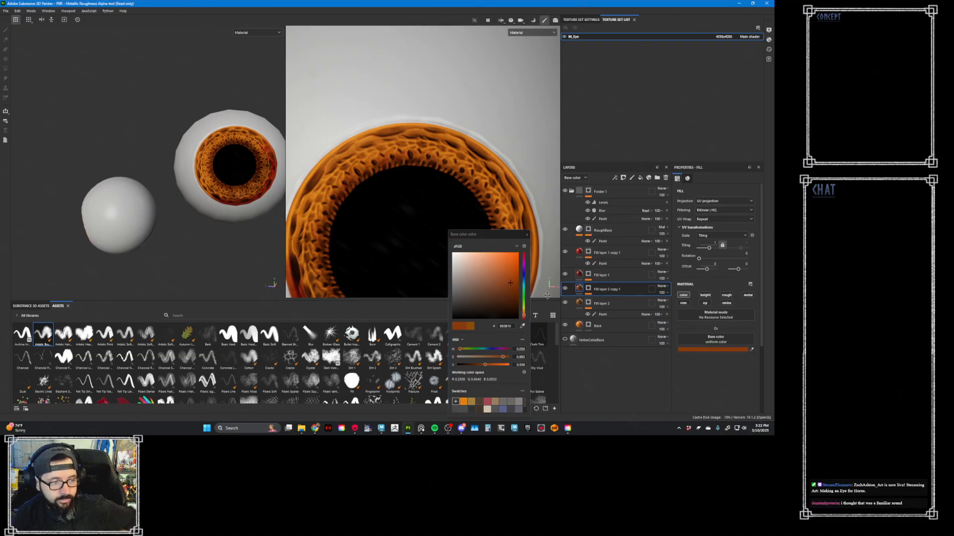
left_click(527, 235)
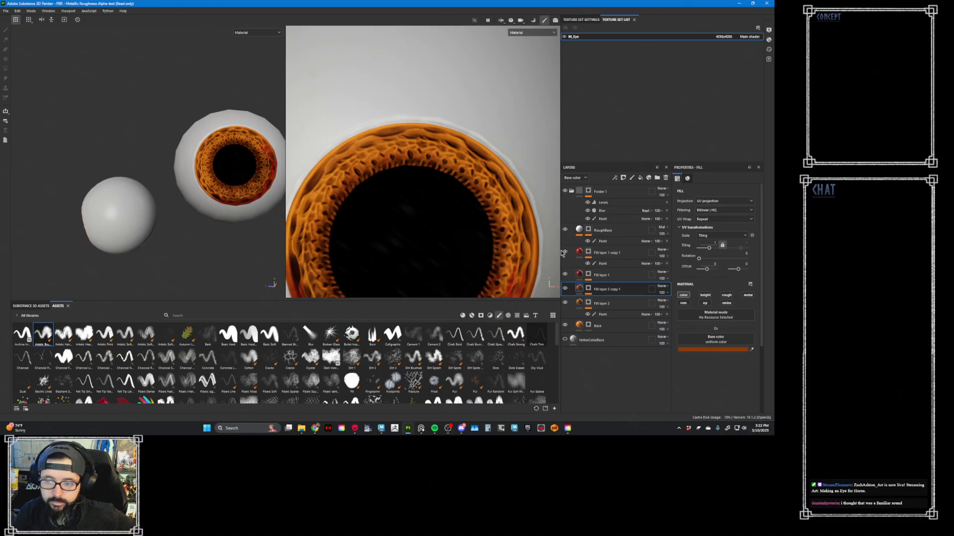
- Paint the redder dark orange into the duplicated layer's mask around the iris with a larger brush and check the whole eye
left_click(590, 290)
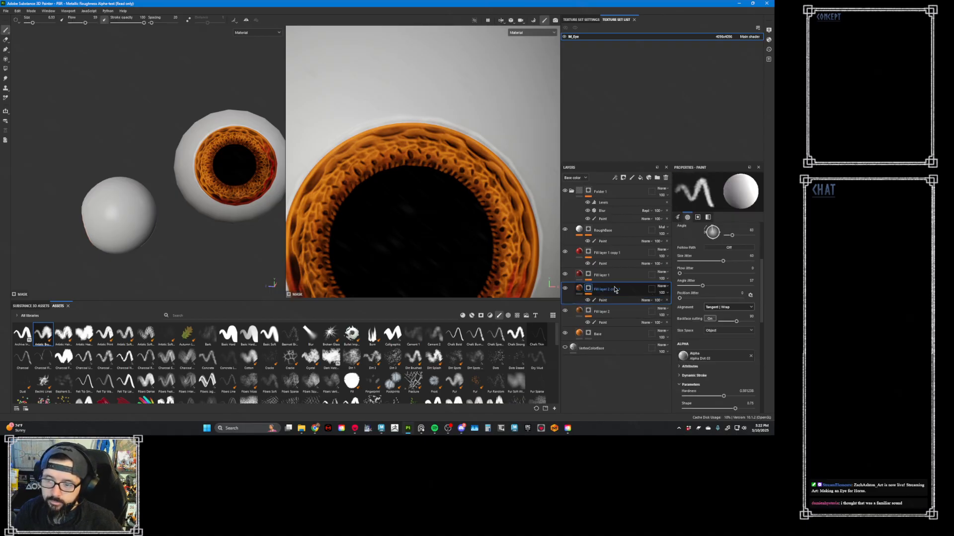
left_click(614, 300)
right_click_drag(431, 162, 347, 144, "alt")
right_click_drag(364, 189, 373, 189, "ctrl")
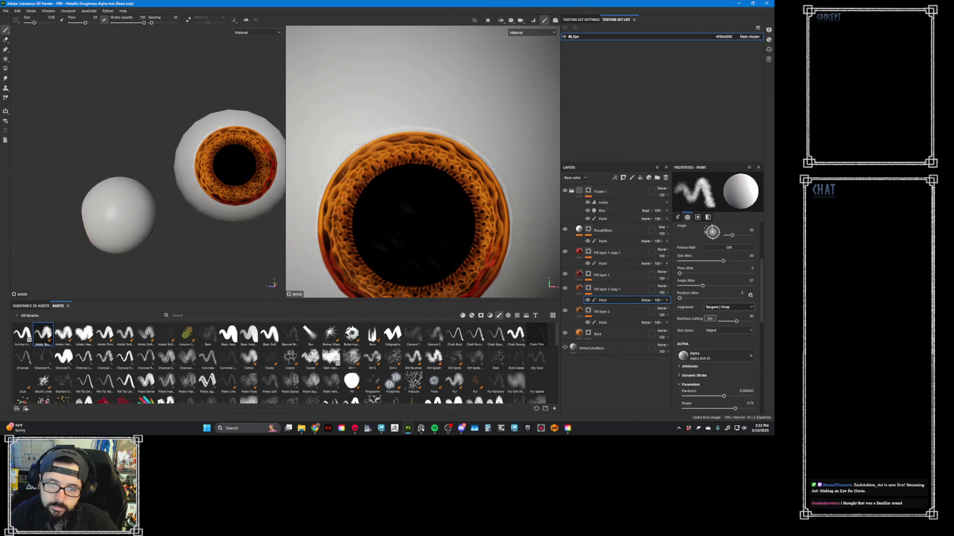
left_click(359, 269)
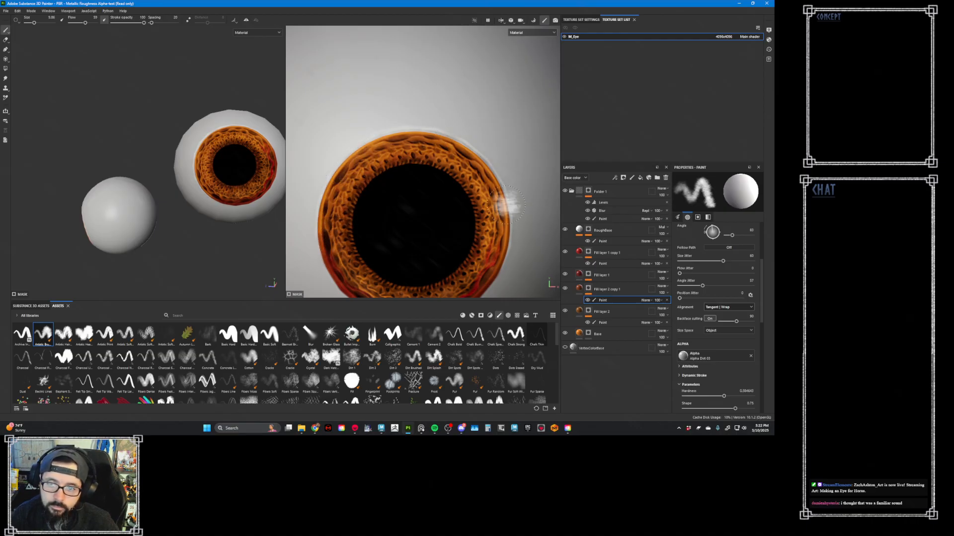
right_click_drag(524, 224, 486, 177, "alt")
left_click_drag(486, 177, 396, 163, "alt")
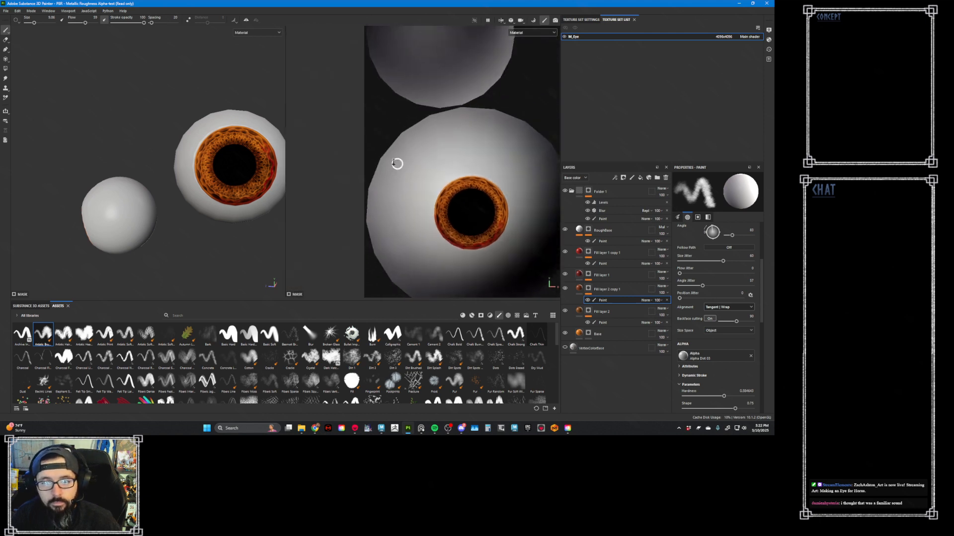
right_click_drag(396, 164, 380, 158, "alt")
middle_click_drag(517, 228, 446, 186, "alt")
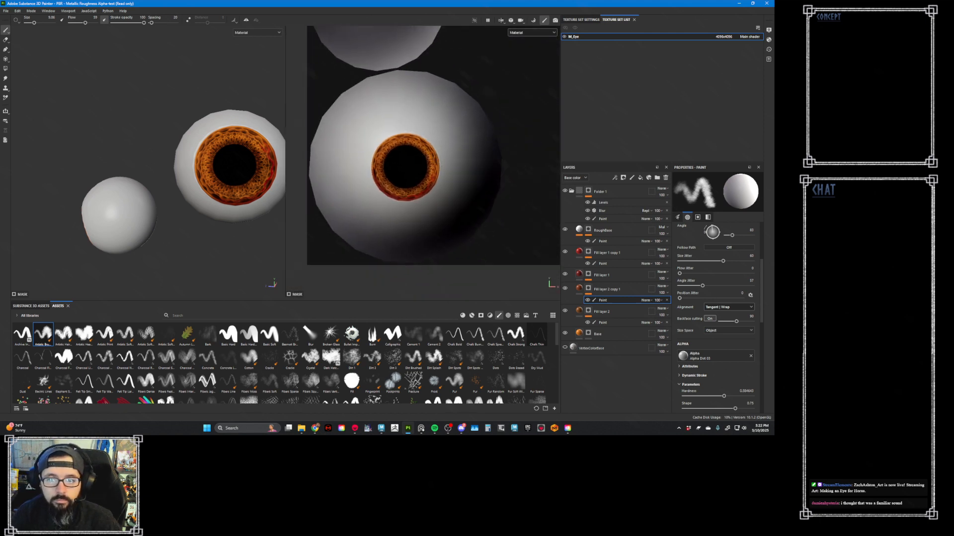
right_click_drag(446, 186, 475, 191, "alt")
right_click_drag(426, 149, 494, 194, "alt")
right_click_drag(461, 152, 510, 192, "alt")
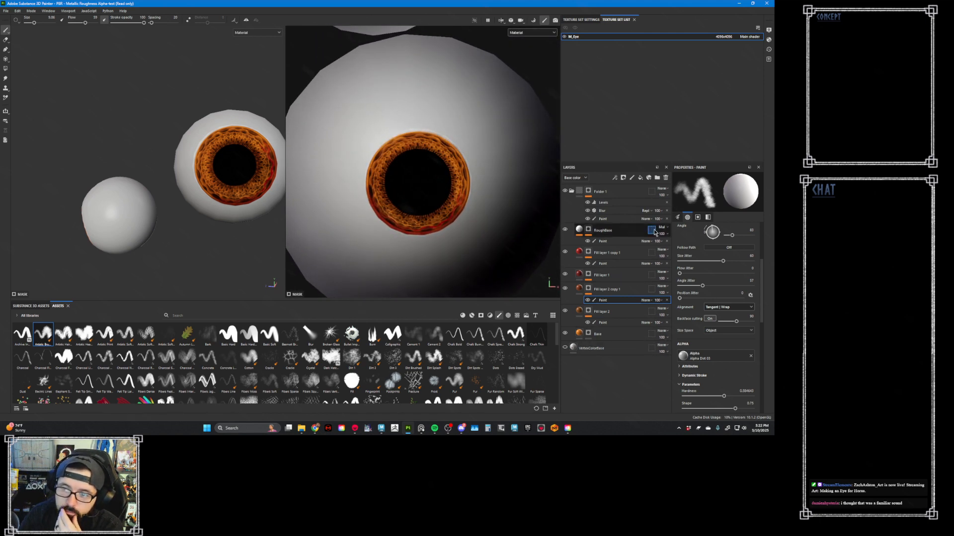
- Add a new fill layer and place it at the very bottom of the layer stack, below VertexColorBase
left_click(640, 177)
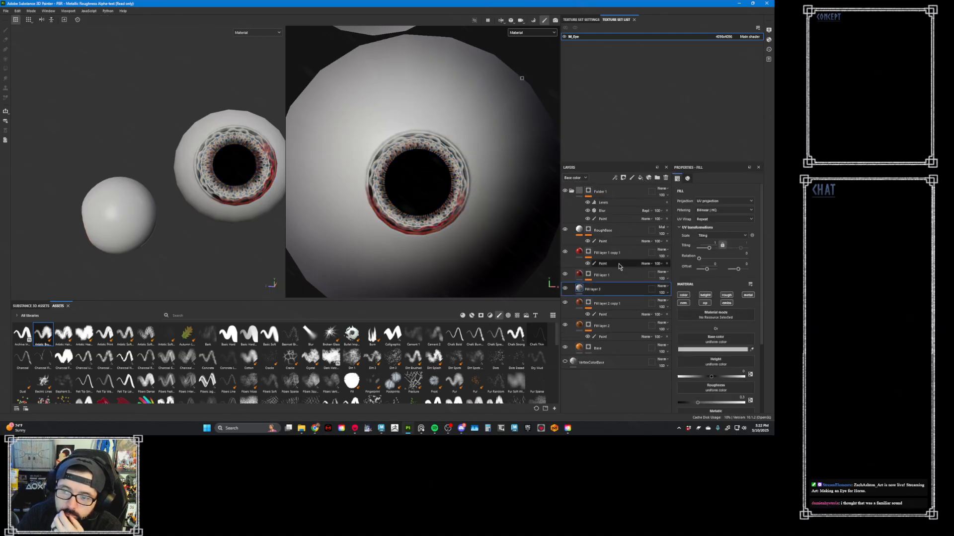
left_click_drag(628, 291, 628, 371)
double_click(602, 350)
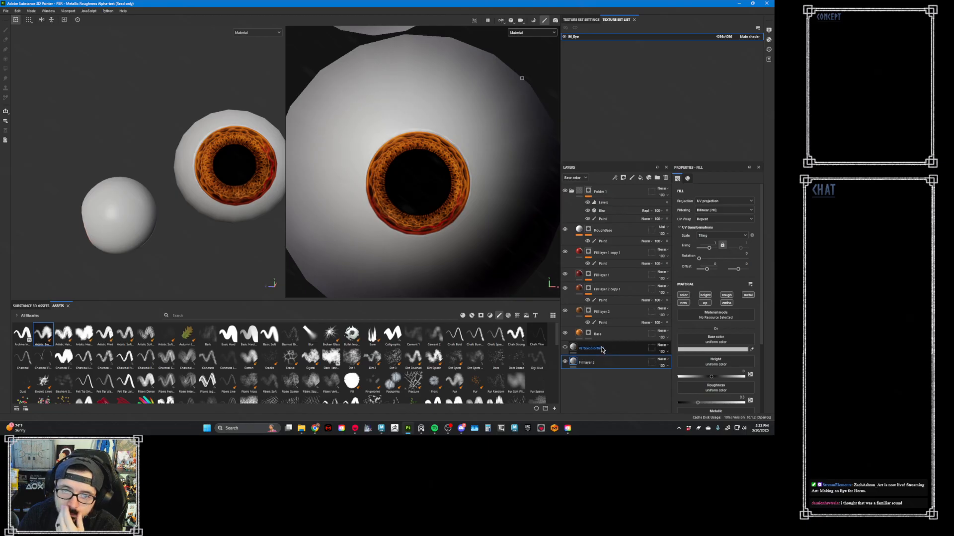
key("Return")
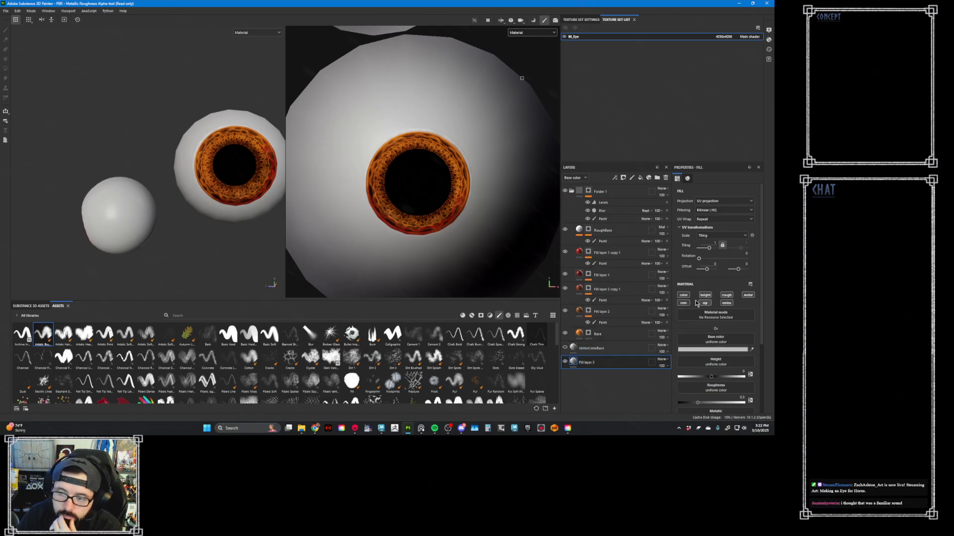
- Limit the bottom fill layer to the color channel and set its base color to a pale pink
left_click(723, 350)
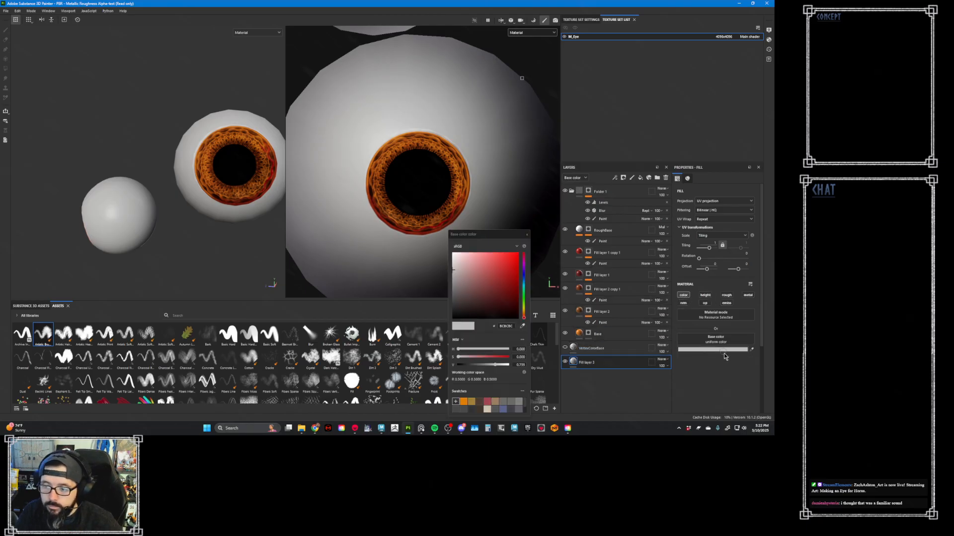
left_click_drag(453, 269, 459, 283)
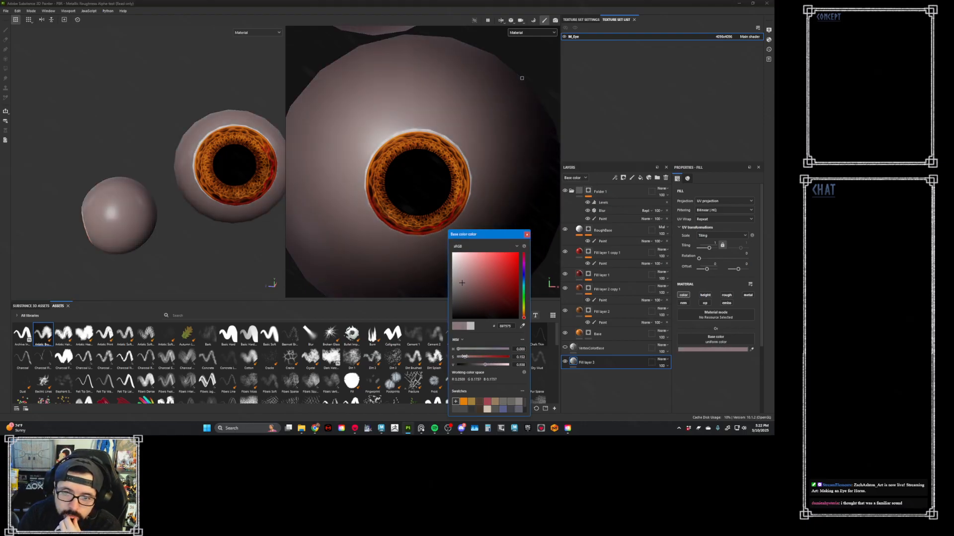
left_click_drag(491, 364, 463, 356)
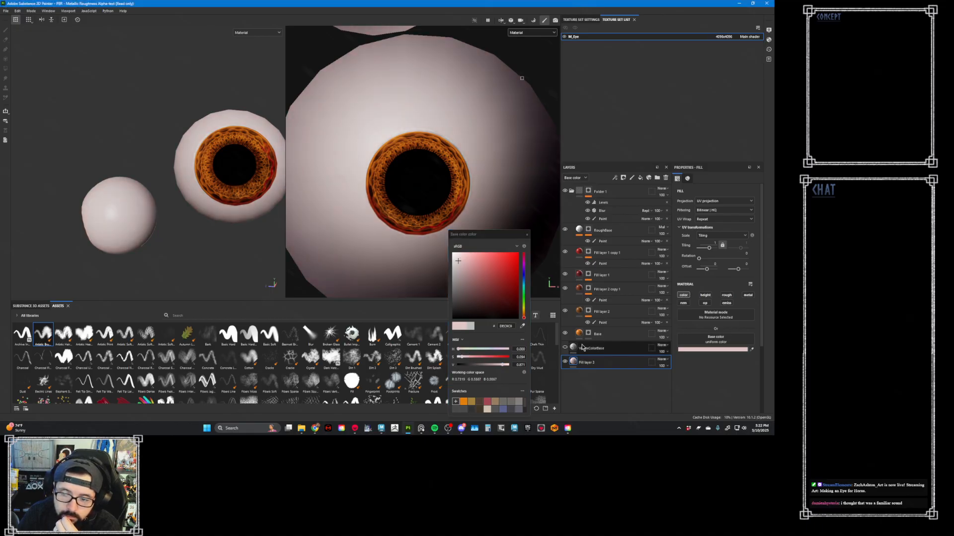
left_click(565, 347)
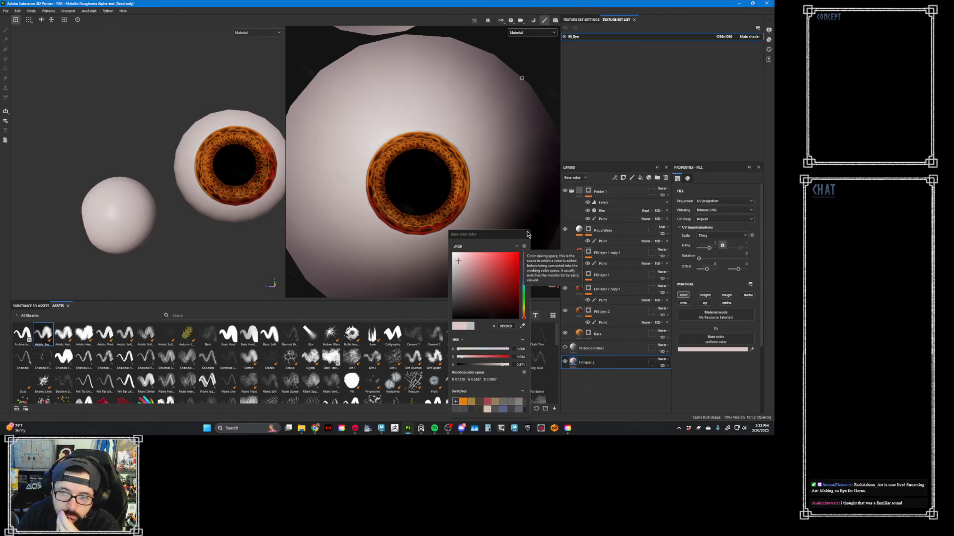
- Add a color-only paint layer above the pale pink fill and set its paint color to dark gray 383838
left_click(632, 177)
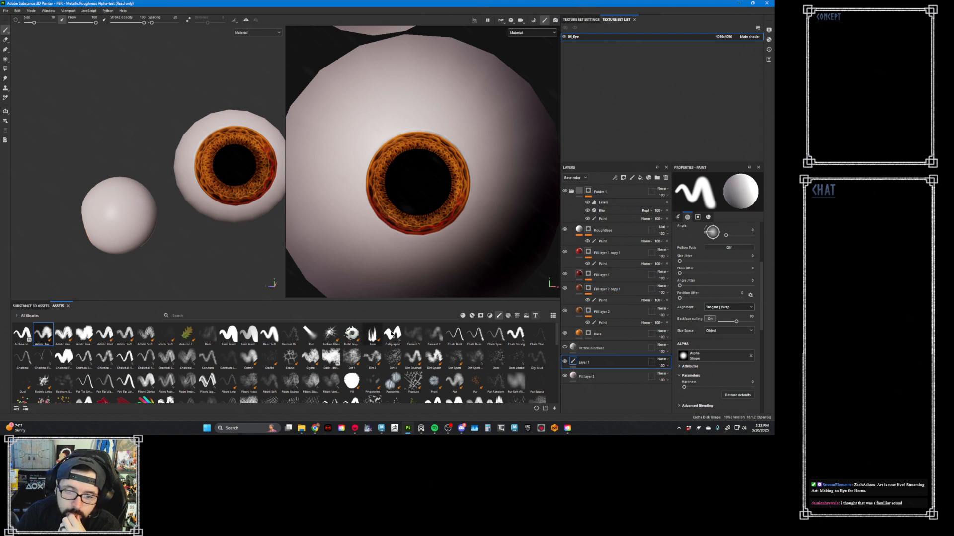
scroll(763, 330, "down", 1)
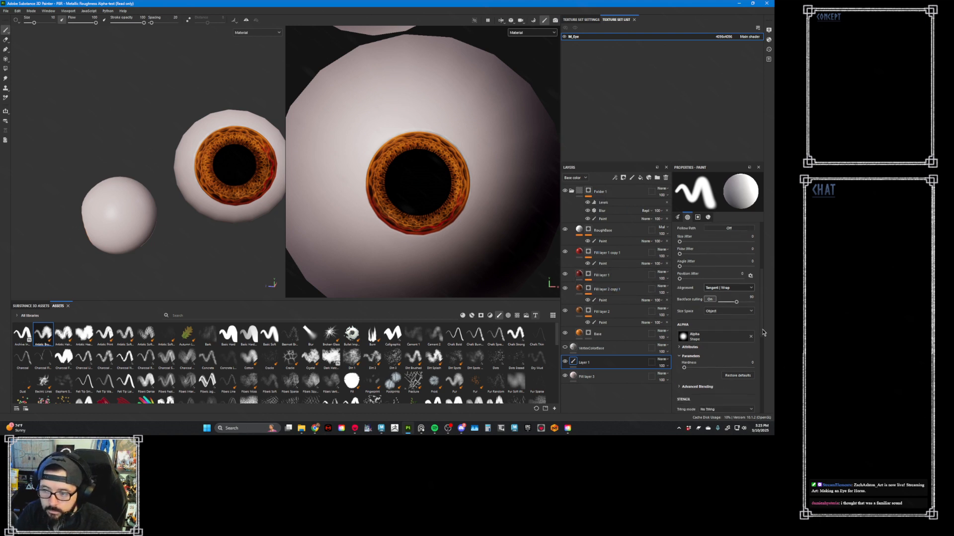
scroll(720, 343, "down", 5)
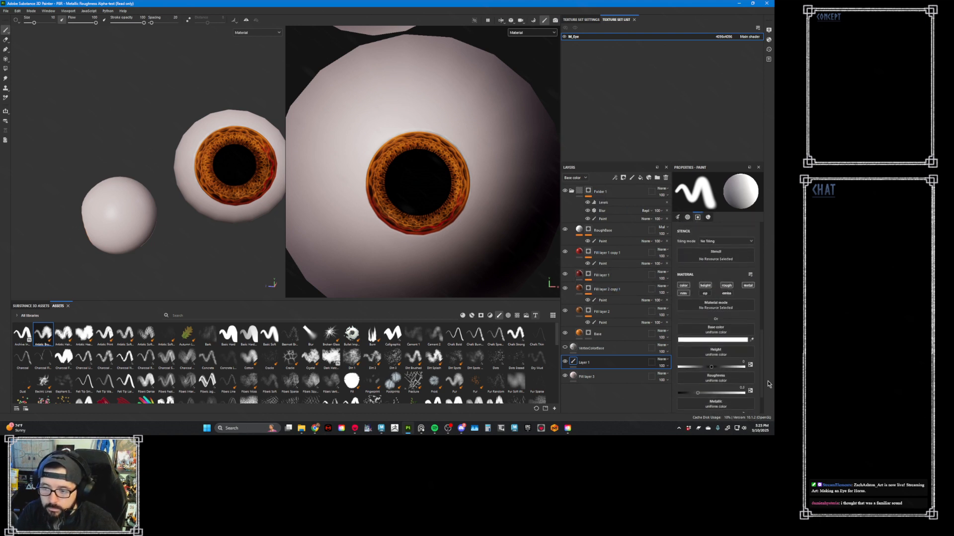
left_click(720, 344)
left_click_drag(466, 299, 444, 307)
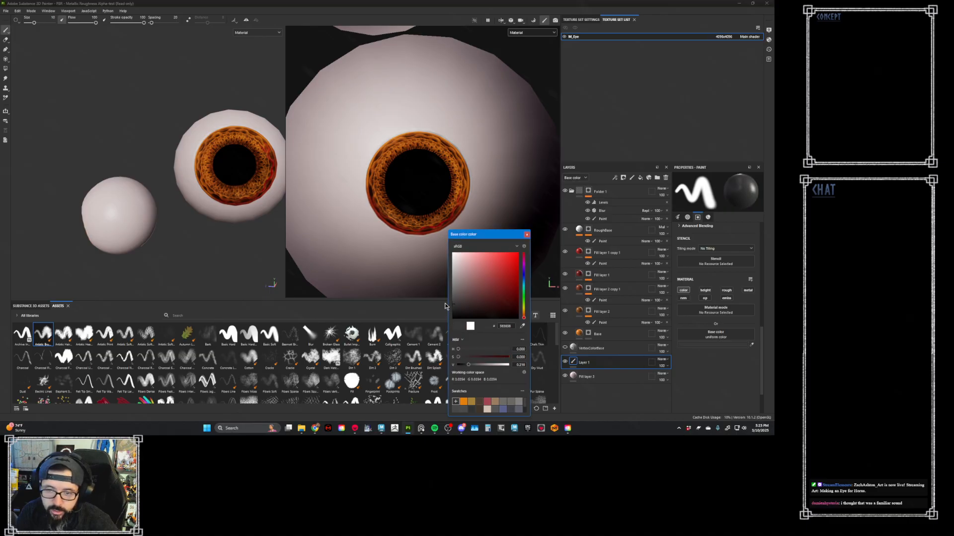
left_click(527, 234)
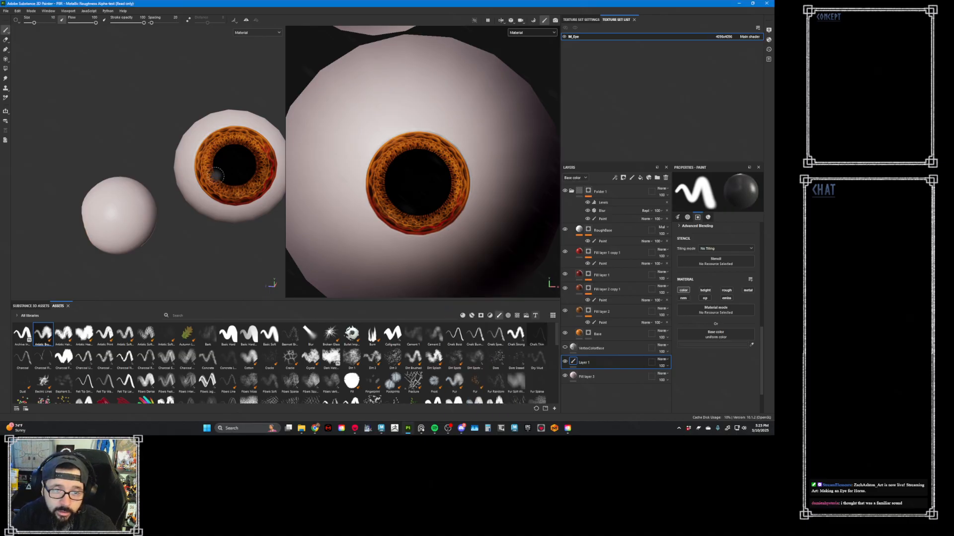
- Try painting dark gray over the eye, first with Layer 1 below the iris layers and again with it above Folder 1
left_click_drag(217, 175, 157, 164, "alt")
scroll(157, 164, "up", 1)
right_click_drag(132, 152, 144, 153, "ctrl")
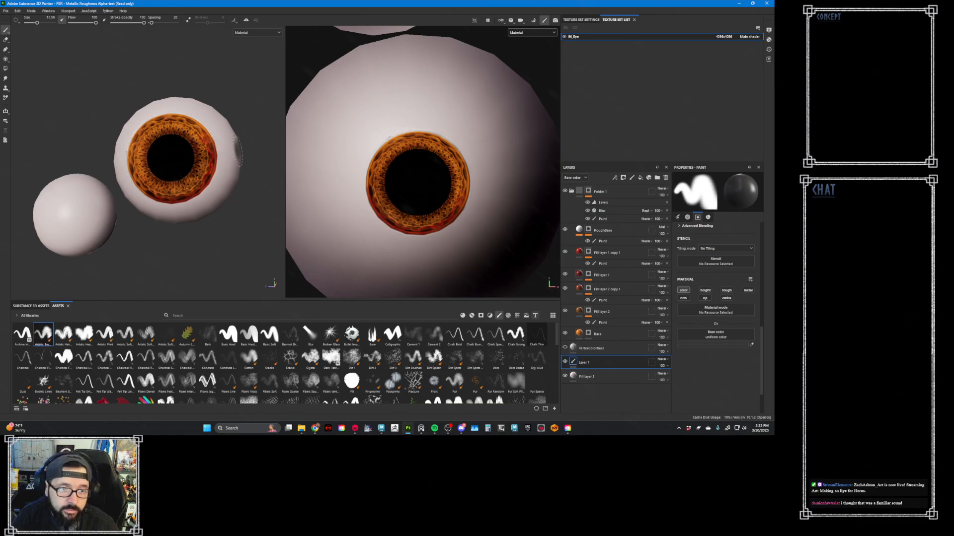
left_click_drag(616, 363, 609, 195)
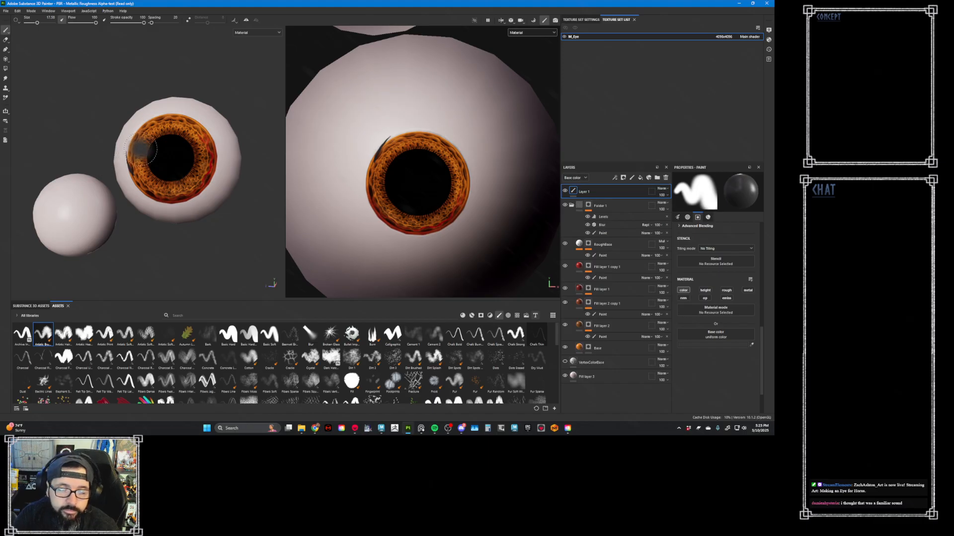
right_click_drag(146, 142, 177, 142, "alt")
left_click_drag(177, 143, 190, 146, "alt")
key("ctrl+z")
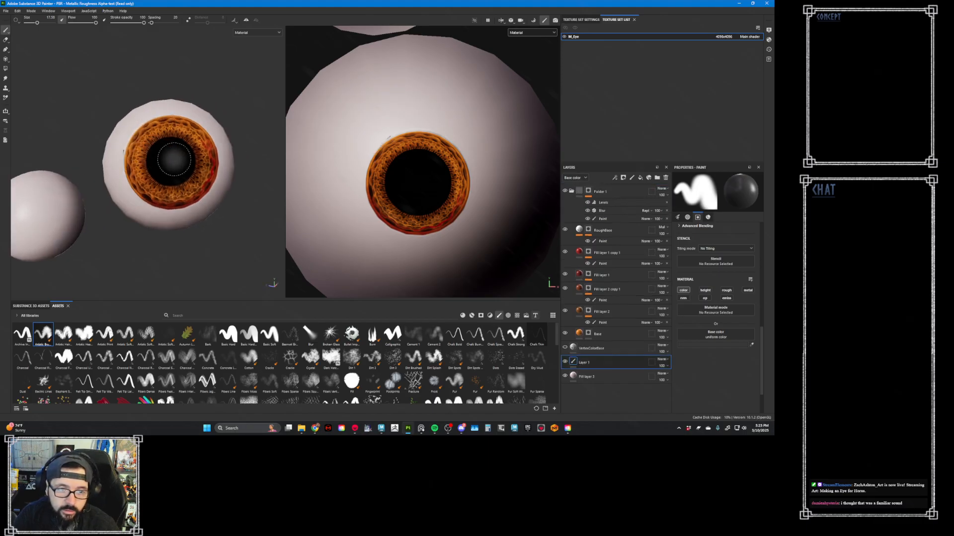
- Move Layer 1 to the top of the stack and paint a soft dark gray shadow across the upper eyeball and iris
mouse_move(638, 362)
left_mouse_down()
mouse_move(632, 179)
mouse_move(629, 190)
left_mouse_up()
right_click_drag(124, 171, 128, 172, "ctrl")
left_click_drag(133, 200, 123, 156)
key("ctrl+z")
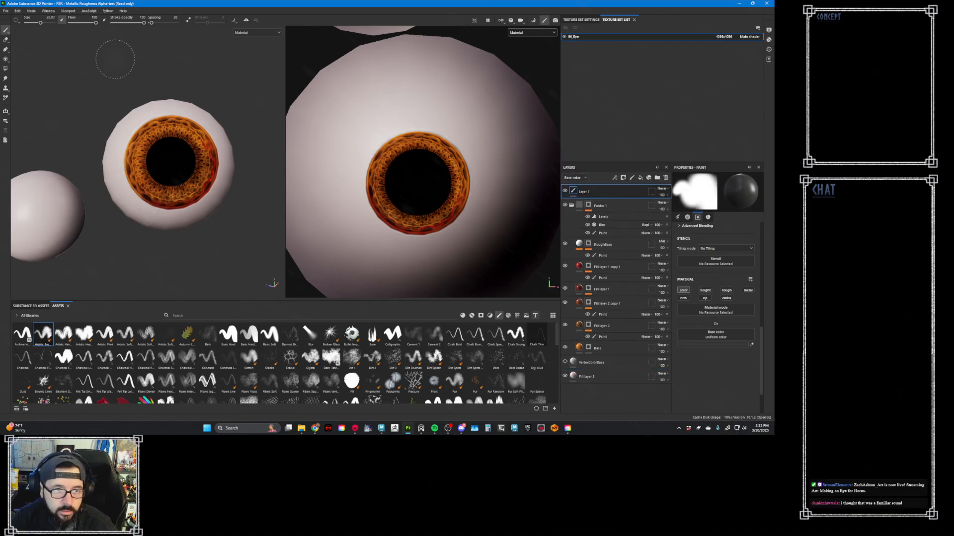
mouse_move(132, 201)
left_mouse_down()
mouse_move(119, 154)
mouse_move(169, 108)
mouse_move(206, 127)
mouse_move(144, 152)
mouse_move(136, 184)
mouse_move(193, 127)
mouse_move(216, 124)
mouse_move(221, 151)
left_mouse_up()
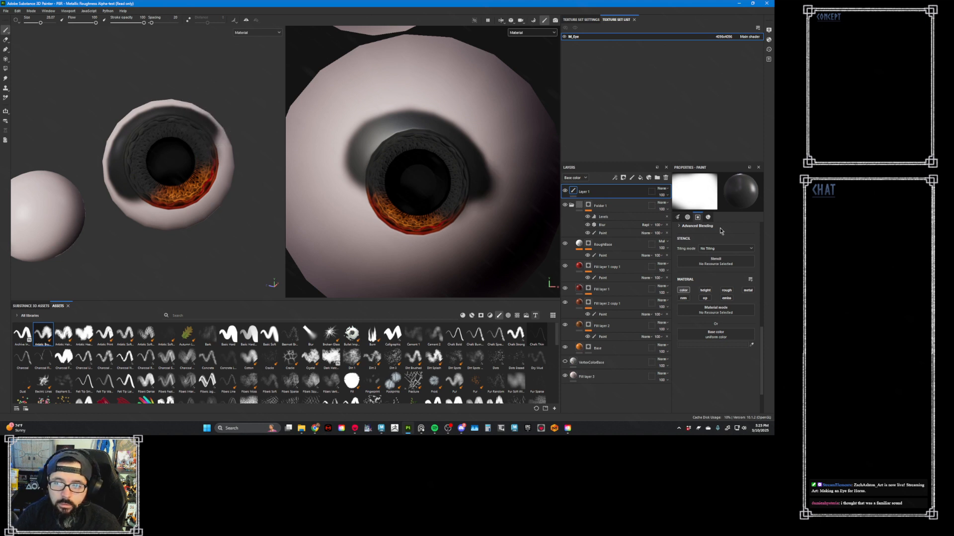
- Set Layer 1's blending mode to Multiply and lower its opacity to soften the painted shadow
left_click(663, 188)
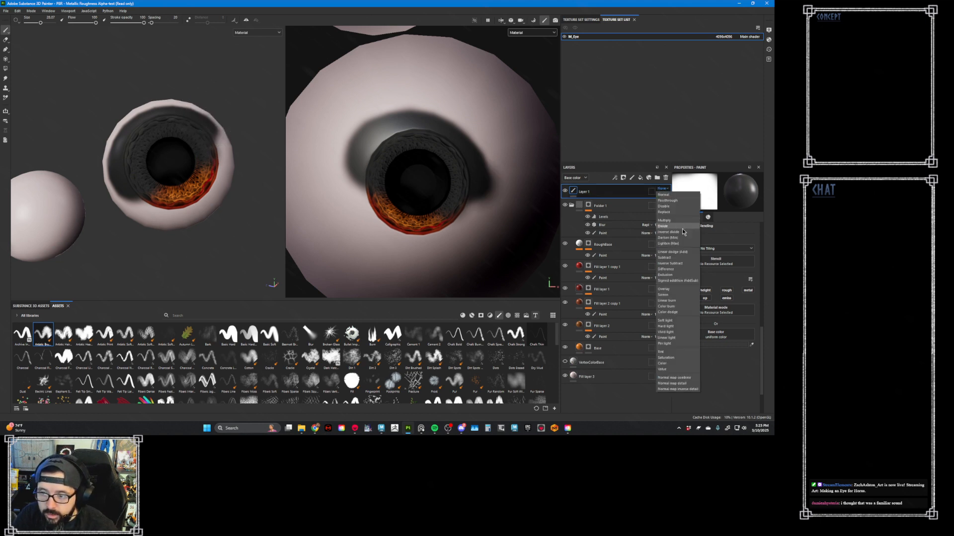
left_click(681, 222)
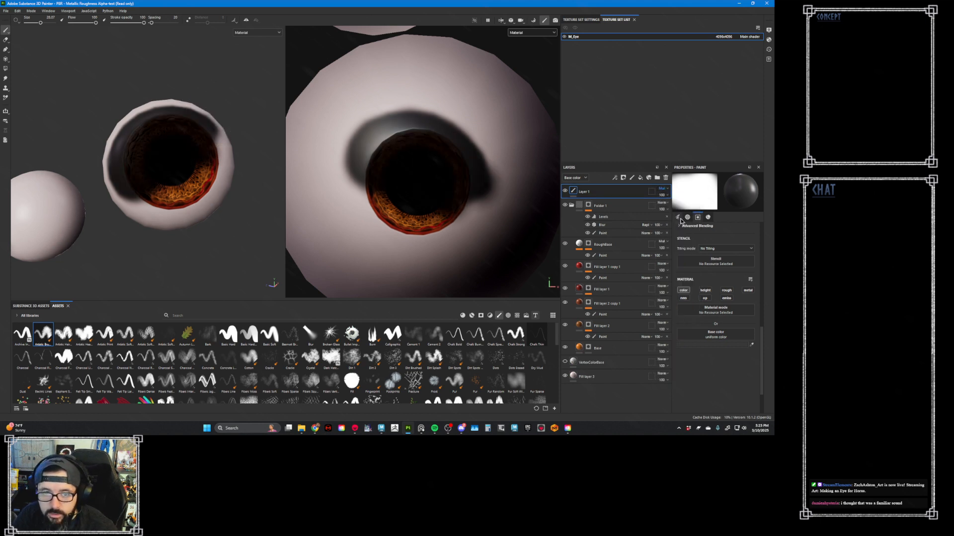
left_click(663, 196)
mouse_move(682, 206)
left_mouse_down()
mouse_move(665, 207)
mouse_move(673, 209)
left_mouse_up()
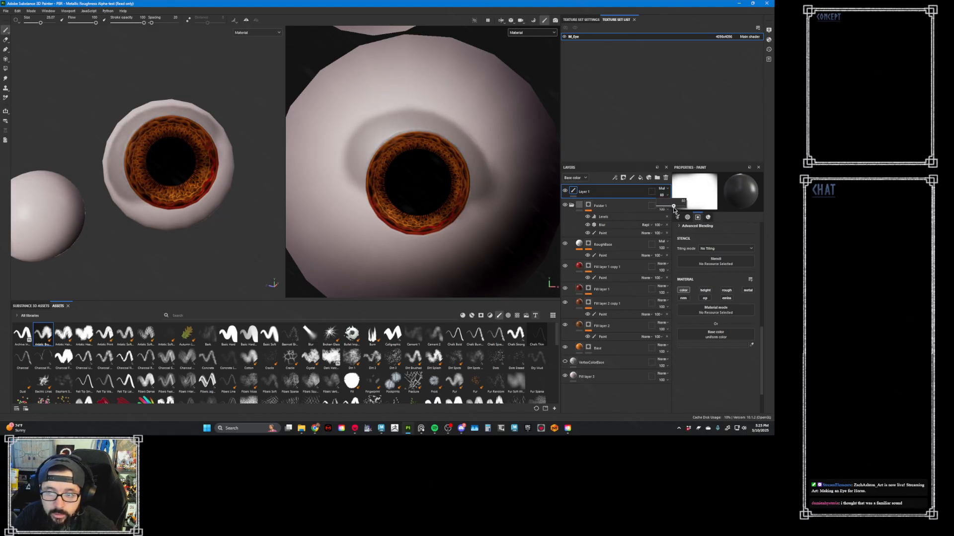
- Add a Blur filter to Layer 1 to soften the edges of the painted shadow
right_click(637, 194)
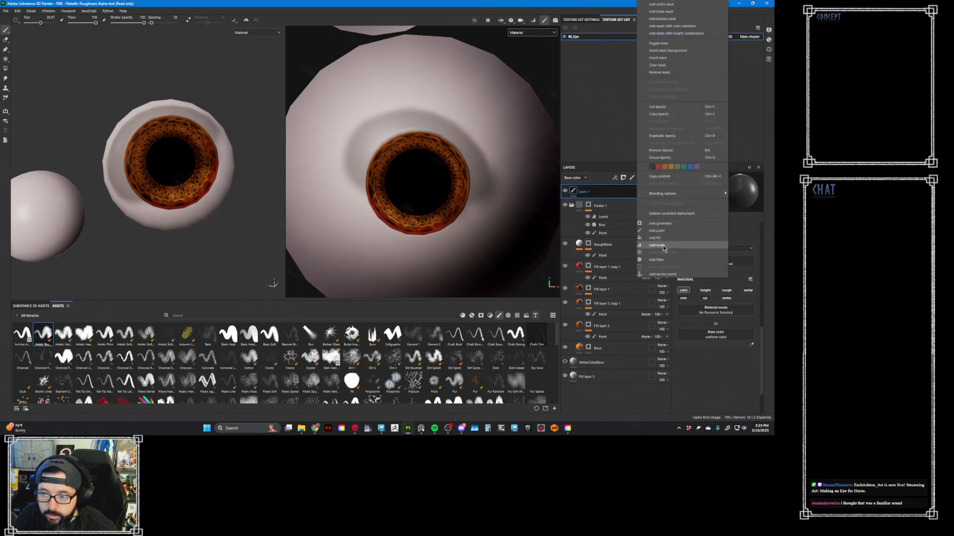
left_click(664, 263)
left_click(721, 210)
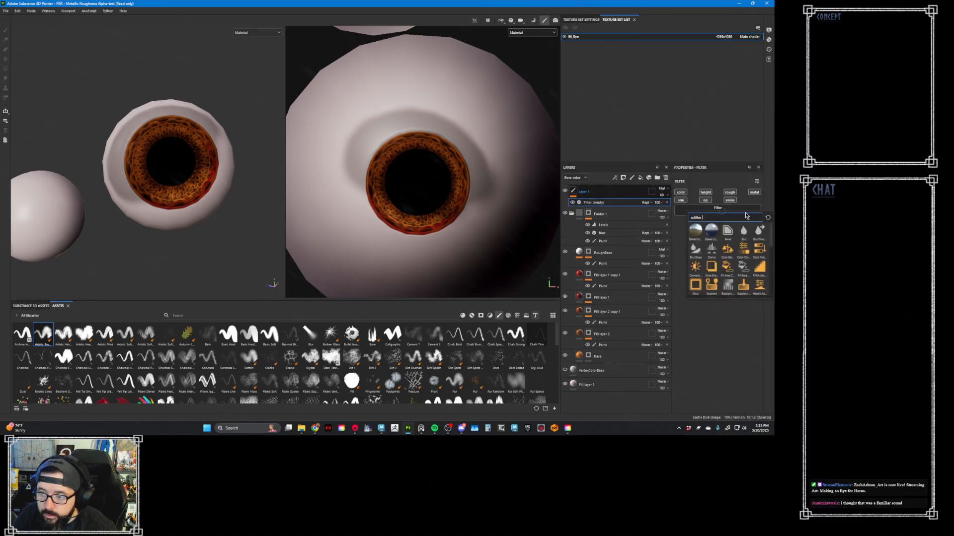
left_click(745, 231)
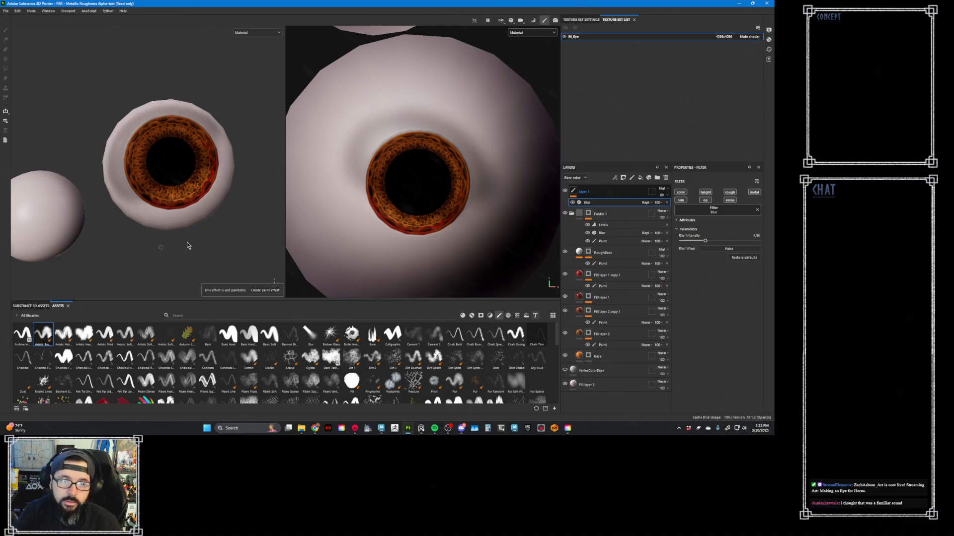
- Open the texture export settings and set the output directory to the Maps folder inside the mentorship project's export folder
mouse_move(187, 245)
right_mouse_down("alt")
mouse_move(170, 211)
mouse_move(60, 150)
right_mouse_up("alt")
mouse_move(149, 191)
left_mouse_down("alt")
mouse_move(204, 207)
mouse_move(158, 198)
left_mouse_up("alt")
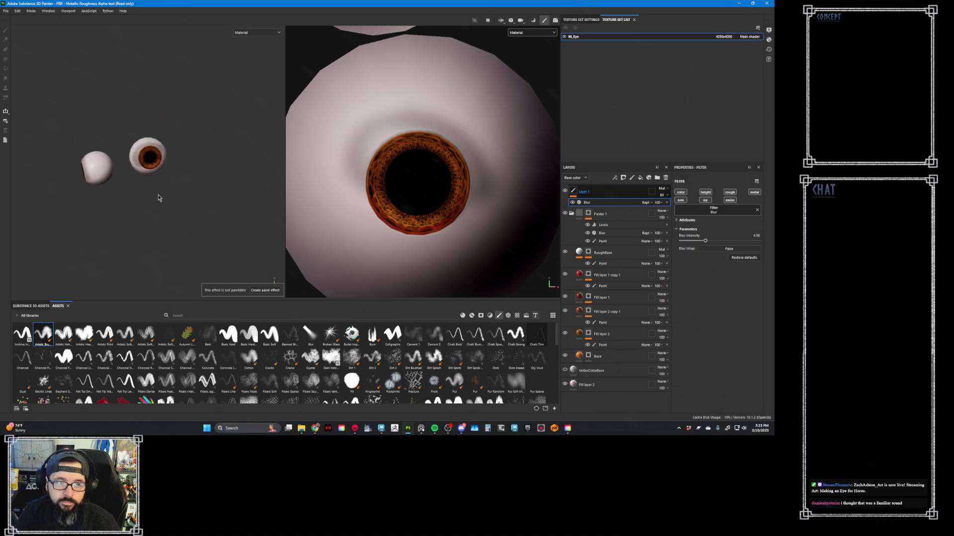
right_click_drag(158, 199, 201, 169, "alt")
left_click(6, 11)
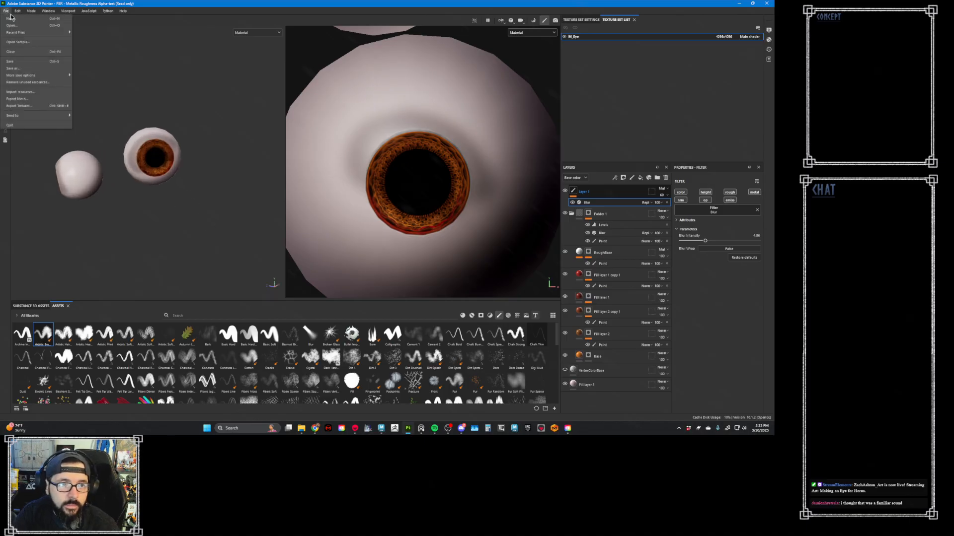
left_click(42, 109)
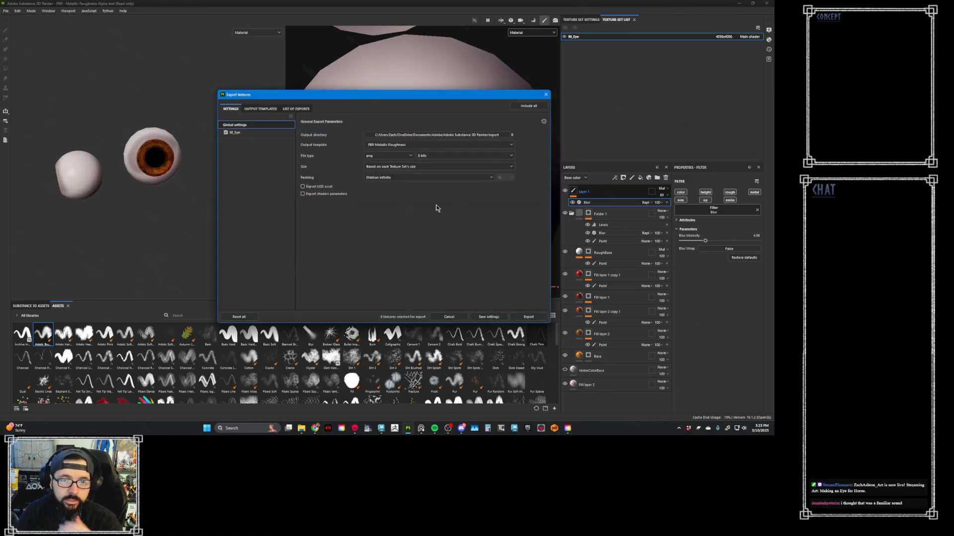
left_click(487, 137)
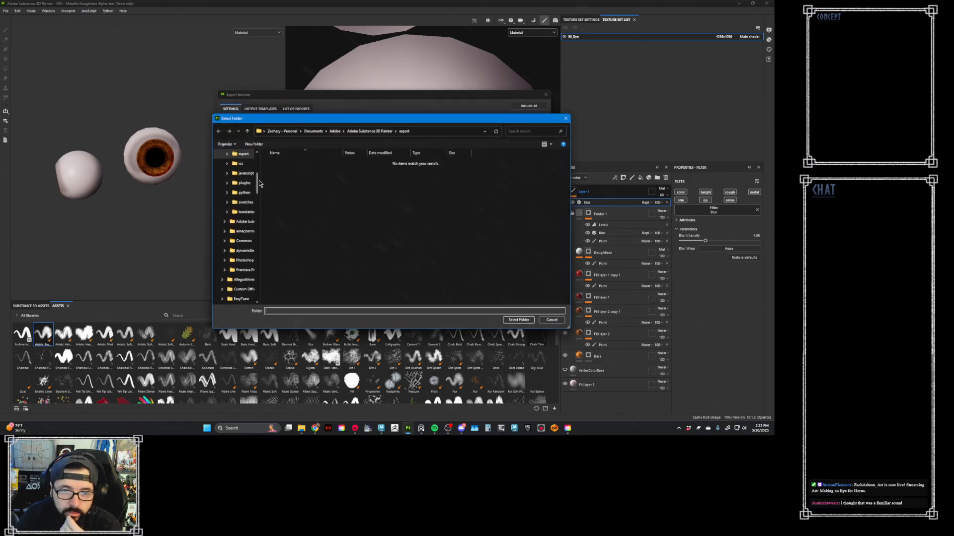
left_click_drag(257, 178, 277, 221)
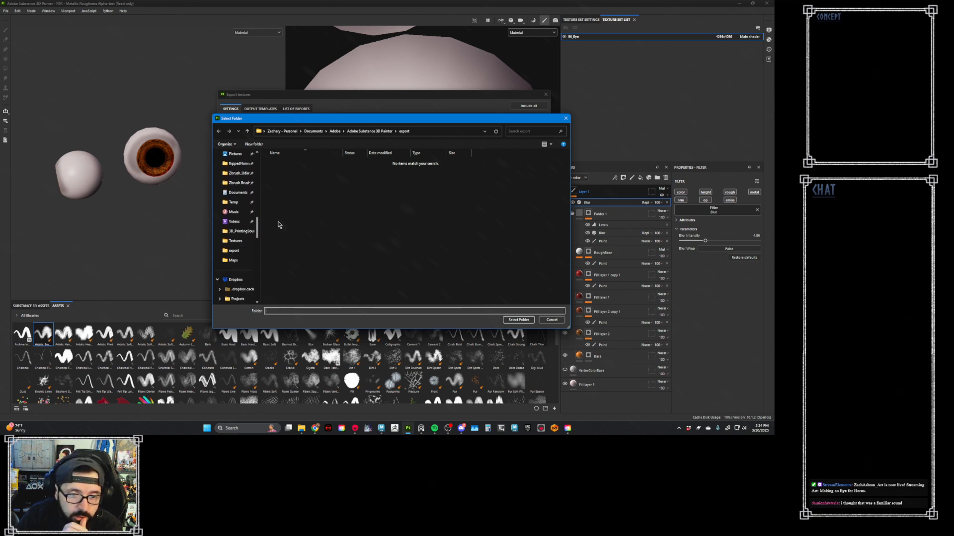
scroll(232, 256, "down", 4)
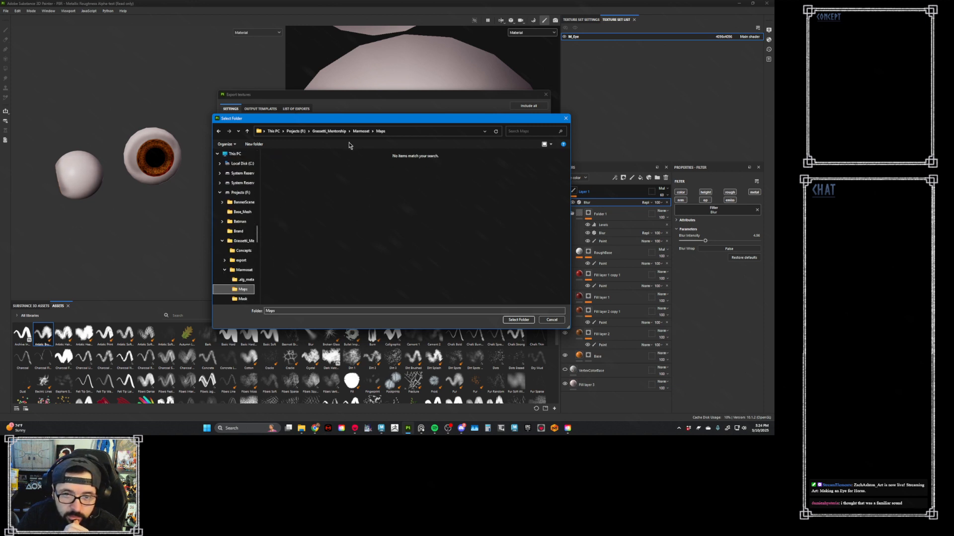
left_click(329, 131)
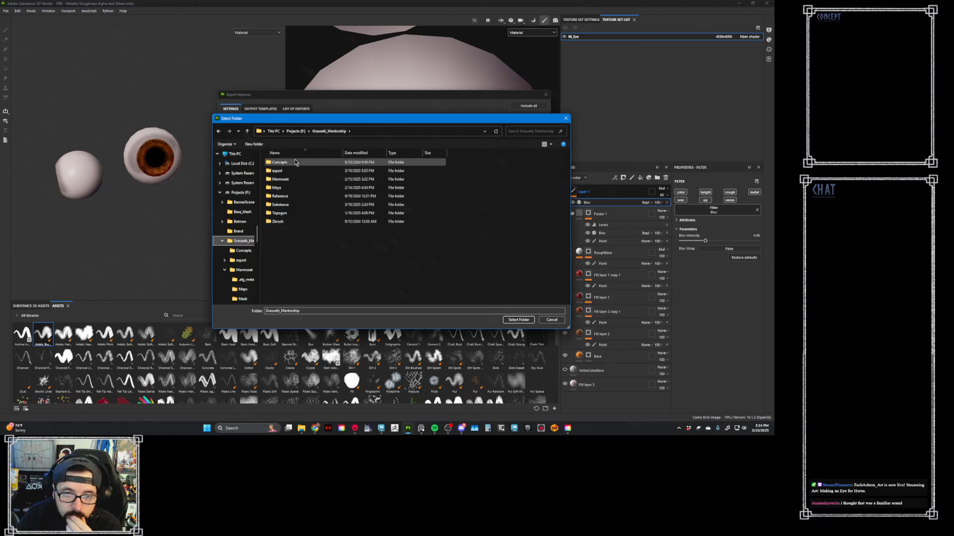
double_click(293, 171)
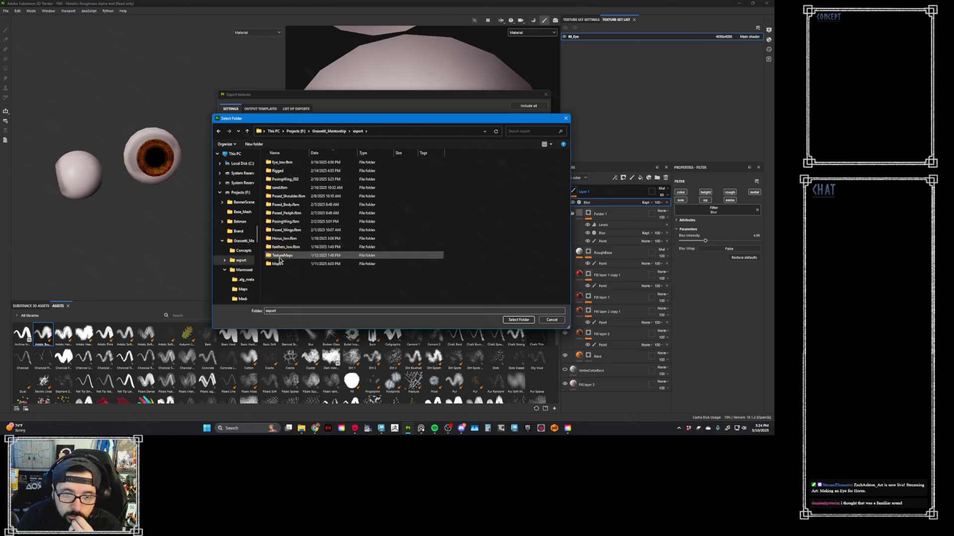
double_click(278, 263)
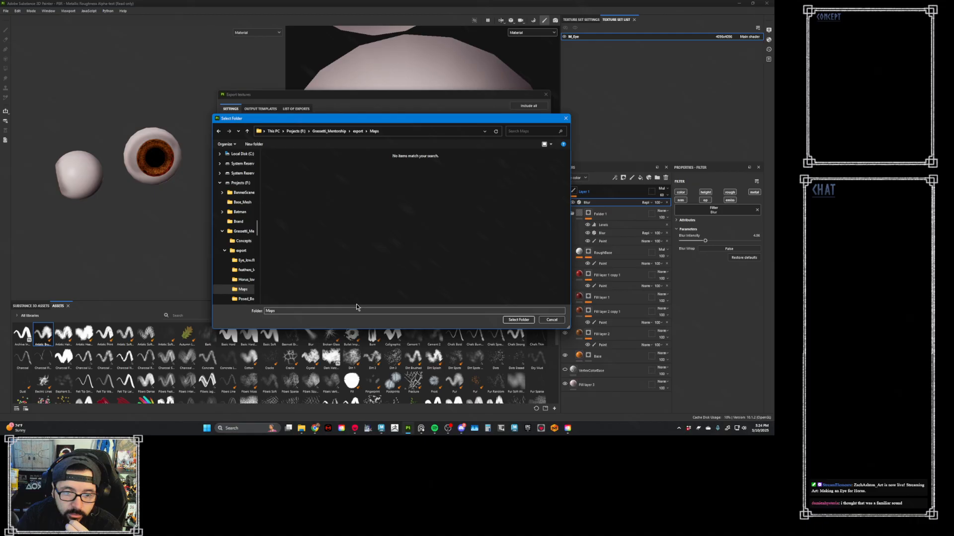
left_click(519, 320)
left_click(245, 132)
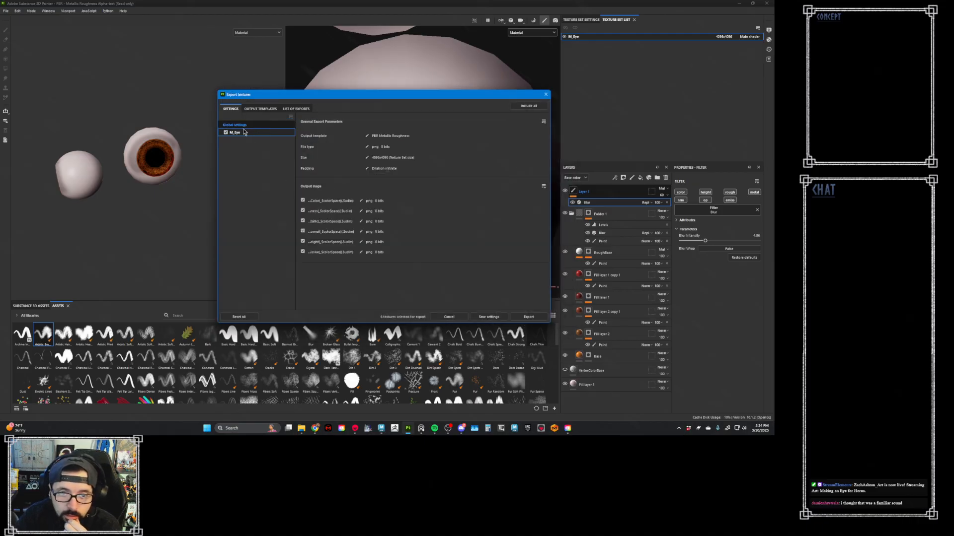
left_click(281, 126)
left_click(422, 136)
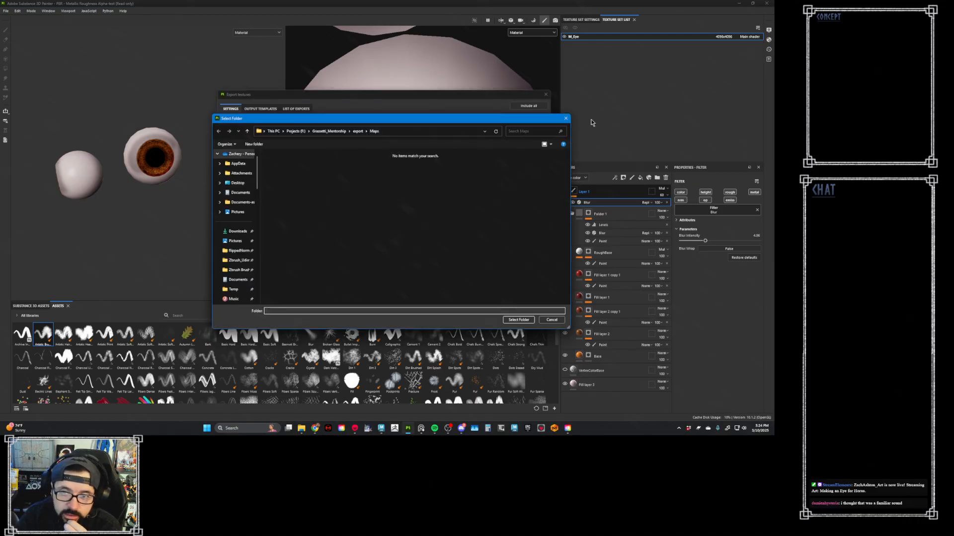
left_click(565, 119)
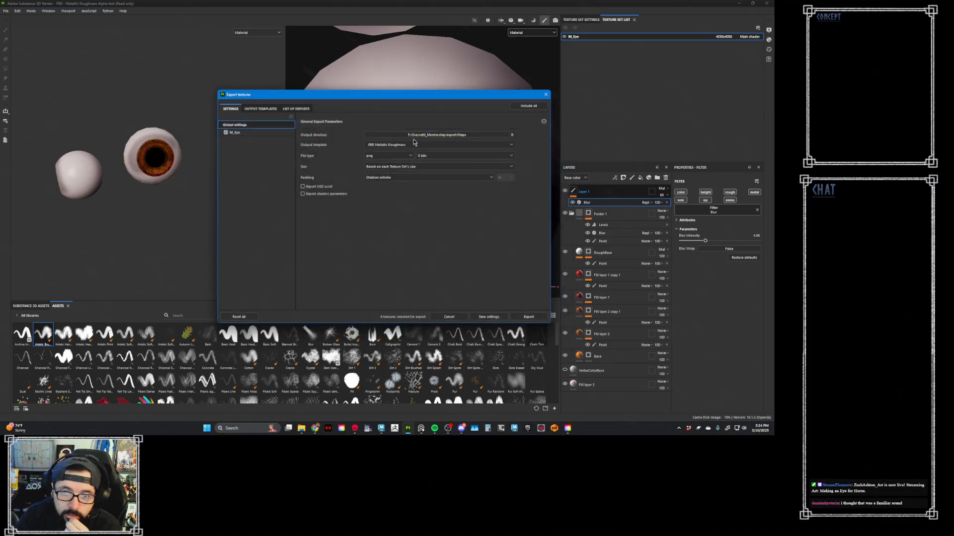
- Set the output template to Unreal_4_Packed_Opacity and exclude the opacity, spec and height maps from the M_Eye export
left_click(414, 143)
left_click(515, 188)
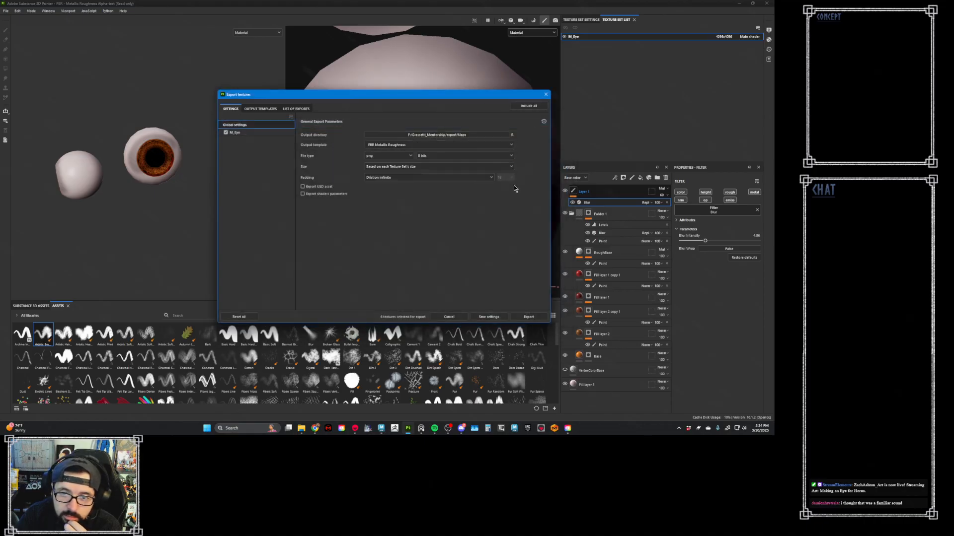
left_click(512, 144)
scroll(511, 179, "down", 6)
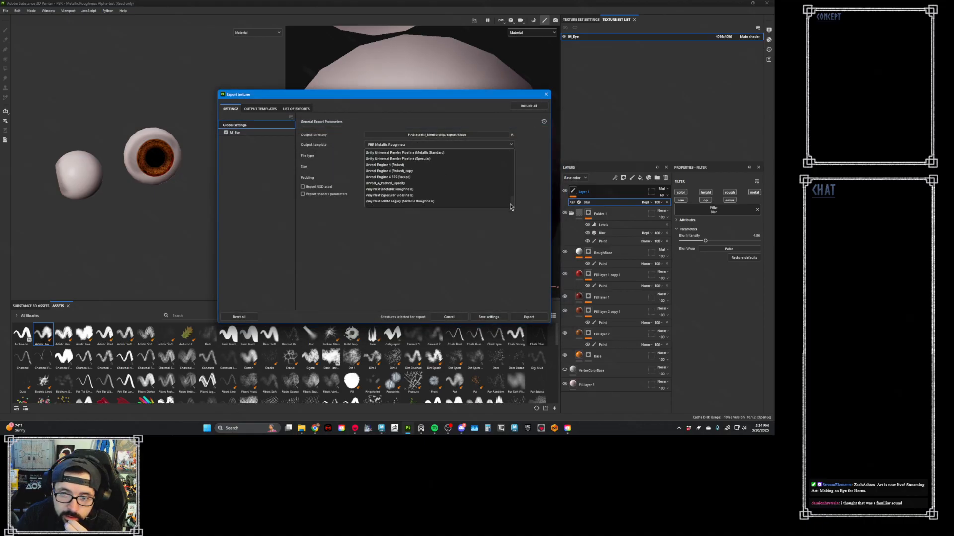
left_click(434, 183)
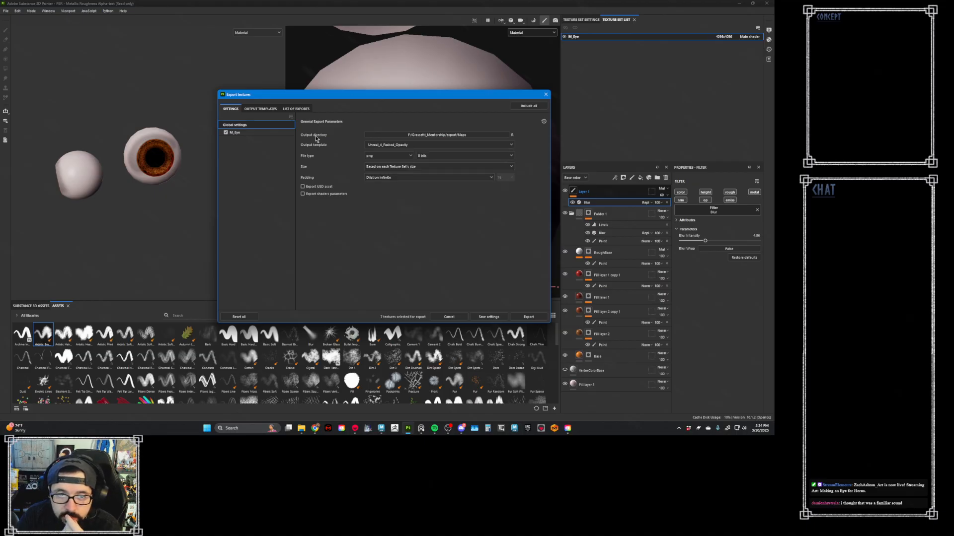
left_click(272, 133)
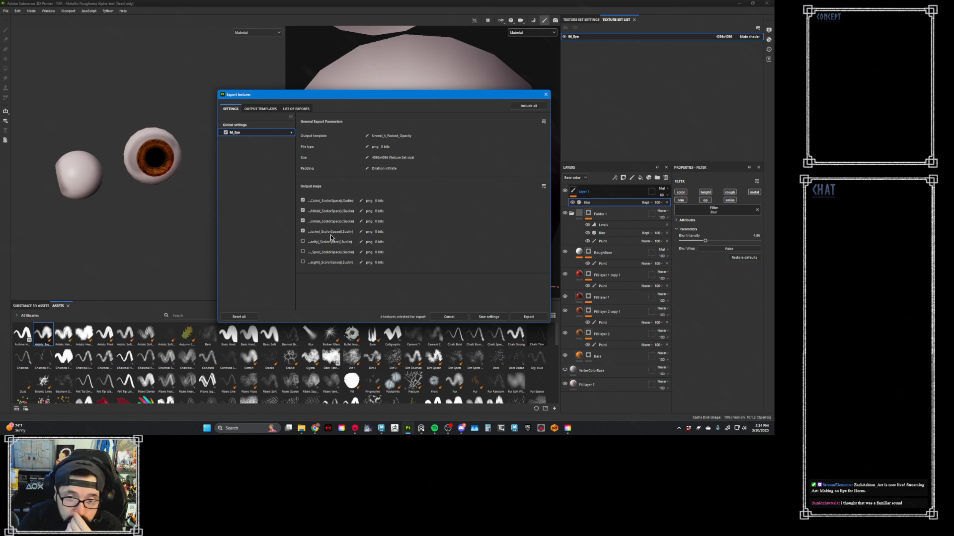
- Compare the output maps of the Unreal Engine 4 export presets with those of Unreal_4_Packed_Opacity
left_click(267, 109)
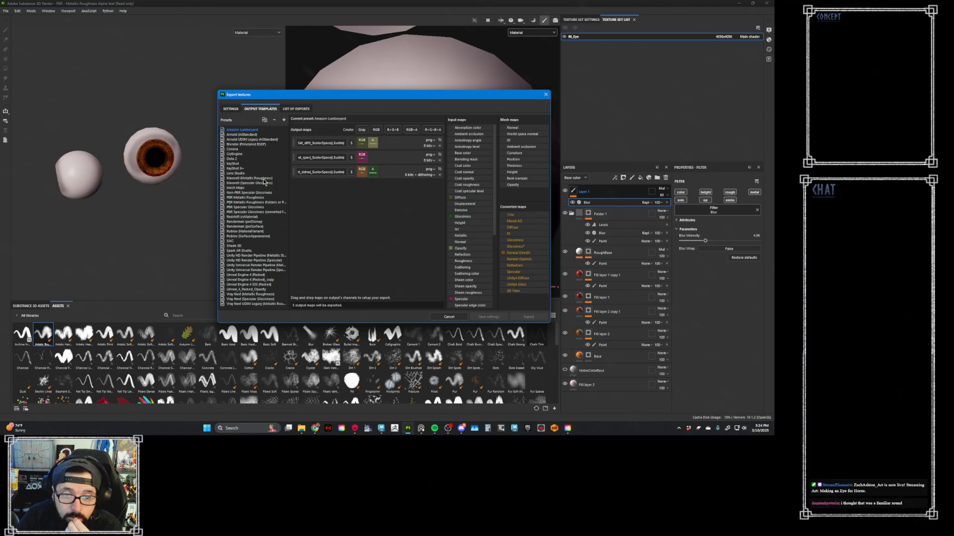
left_click(269, 286)
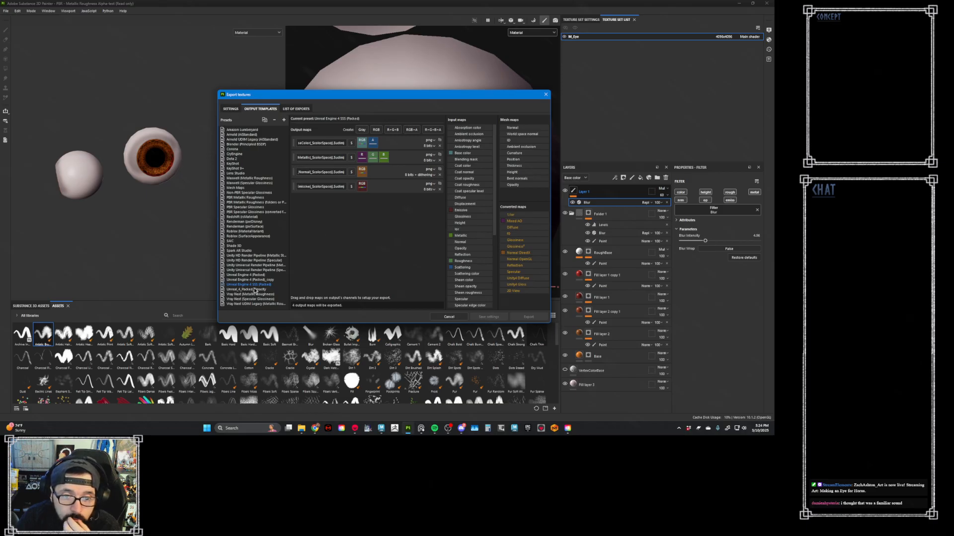
left_click(271, 280)
left_click(273, 276)
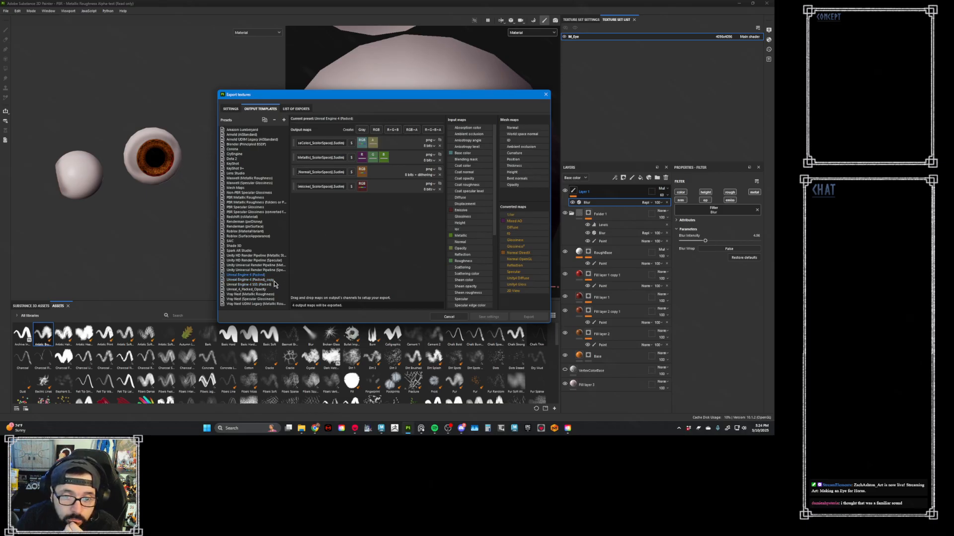
left_click(267, 289)
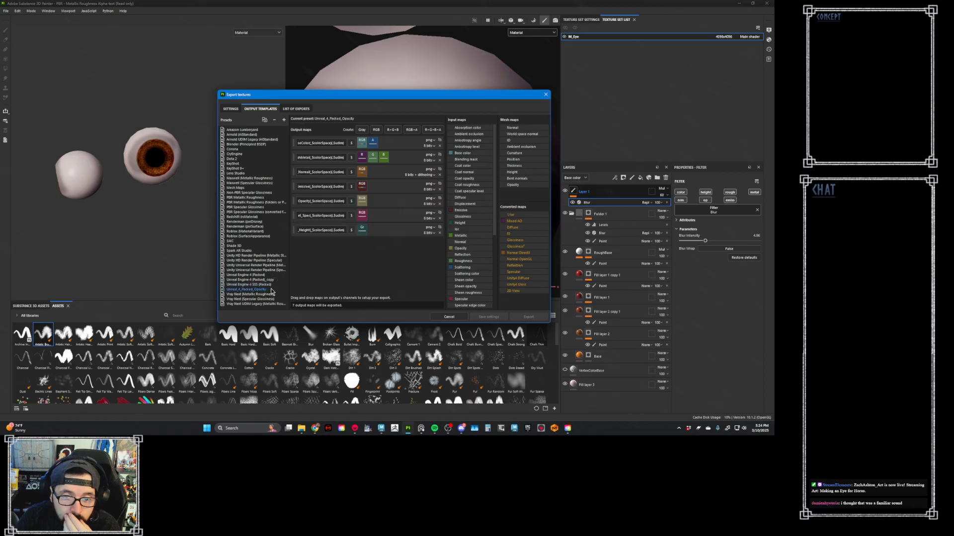
left_click(234, 109)
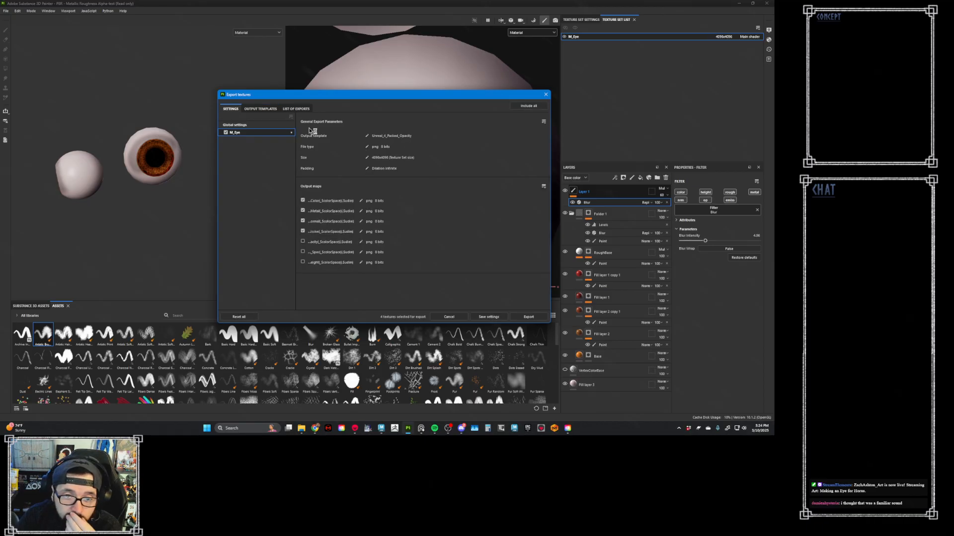
left_click(257, 108)
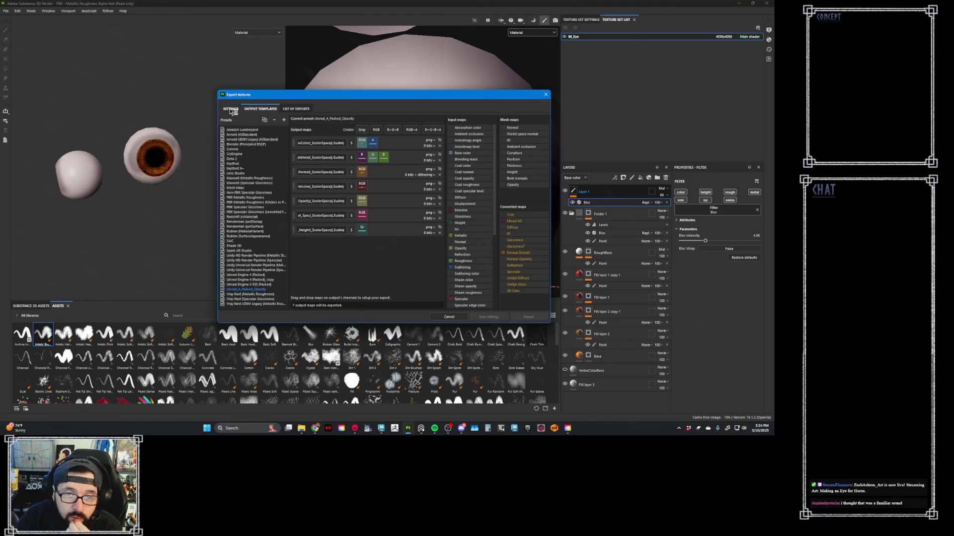
left_click(230, 110)
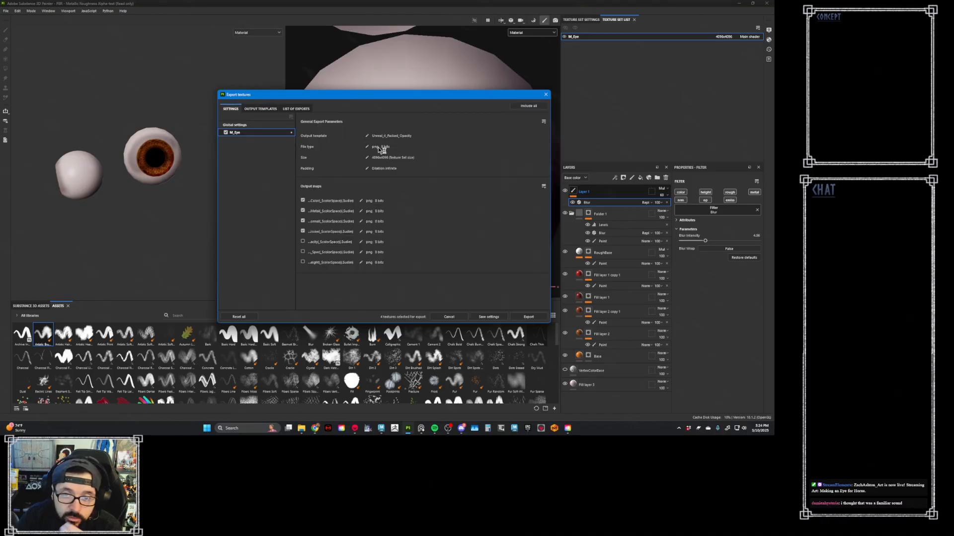
- Set the global export file type to targa and export the M_Eye textures
left_click(268, 125)
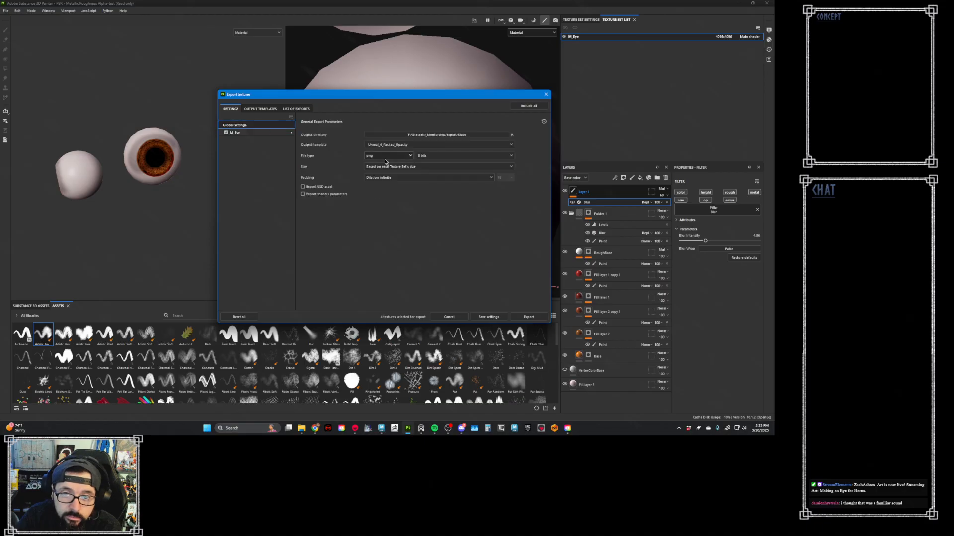
left_click(385, 157)
left_click(390, 206)
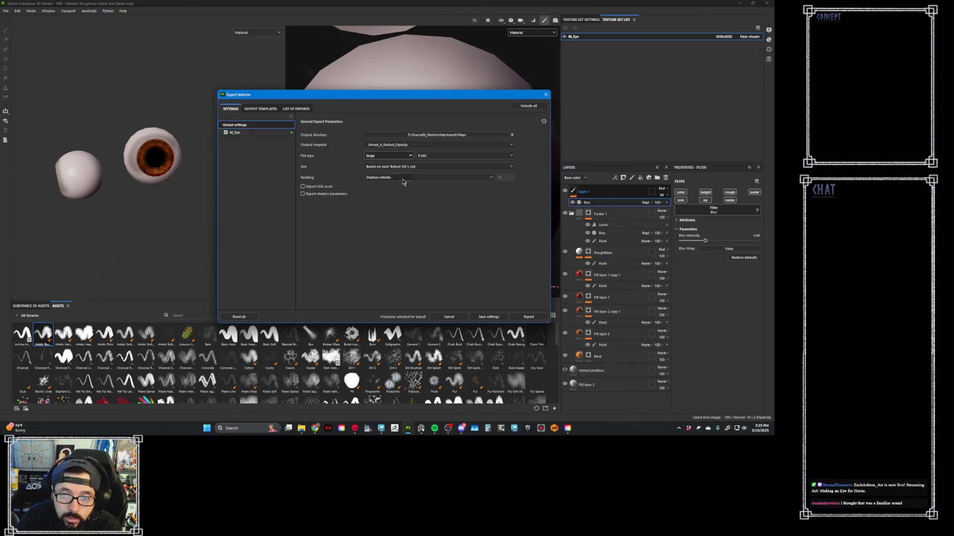
left_click(530, 317)
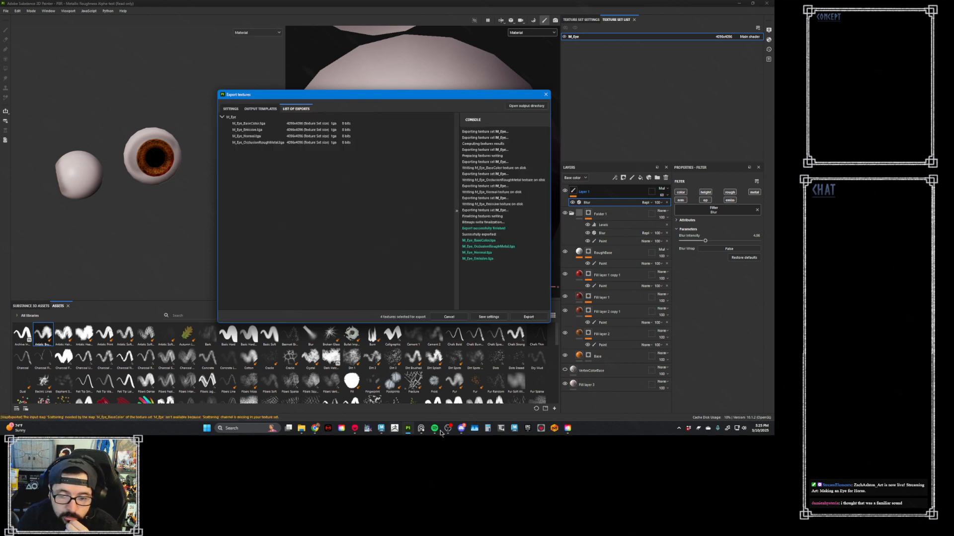
- Switch to Marmoset Toolbag and load M_Eye_Normal from the export Maps folder as the M_Eye material's normal map
left_click(367, 430)
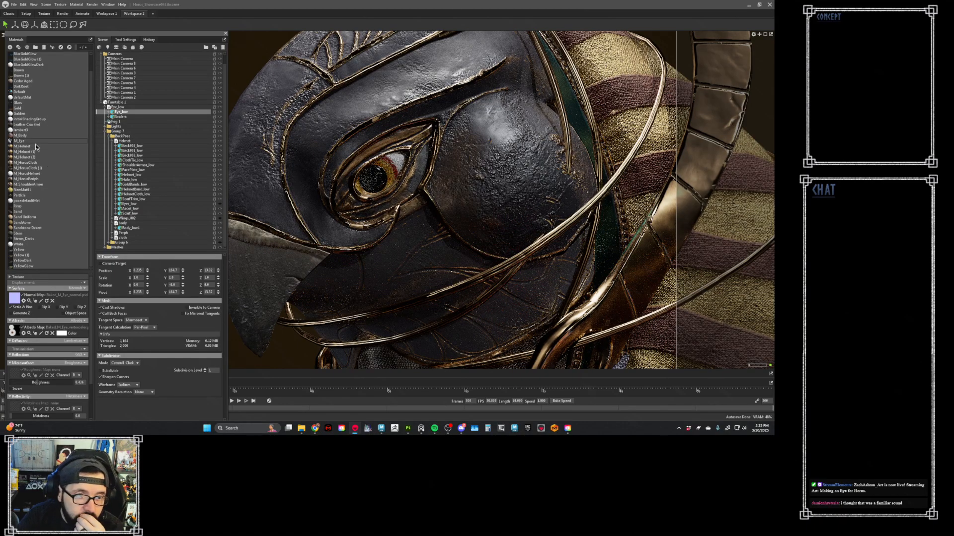
left_click(30, 301)
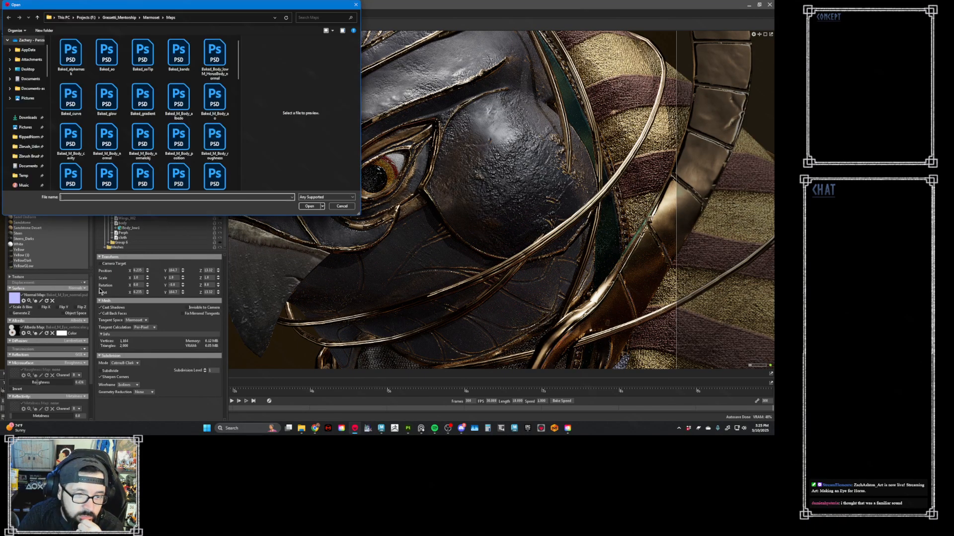
left_click(120, 17)
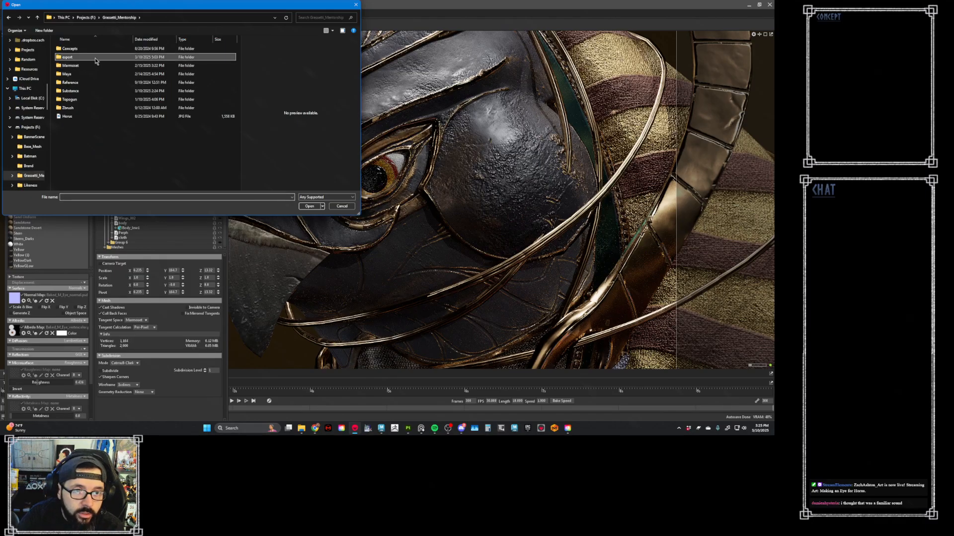
double_click(94, 57)
double_click(84, 150)
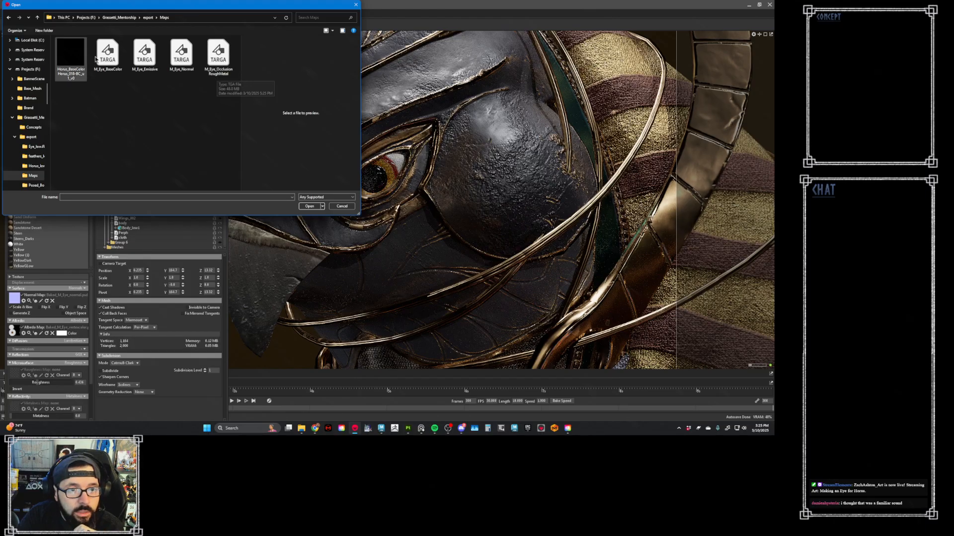
double_click(182, 54)
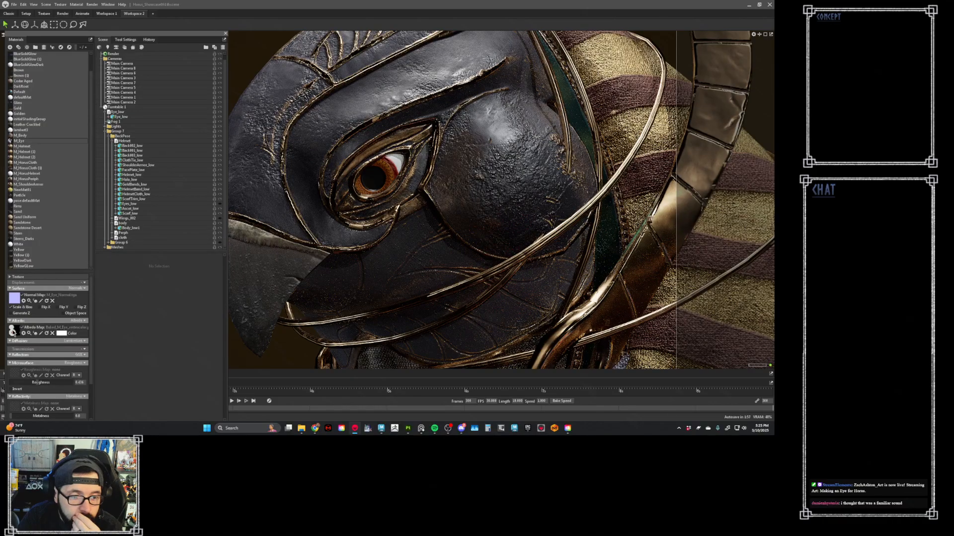
- Load M_Eye_BaseColor as the M_Eye material's albedo map and M_Eye_OcclusionRoughMetal as its roughness map
left_click(14, 330)
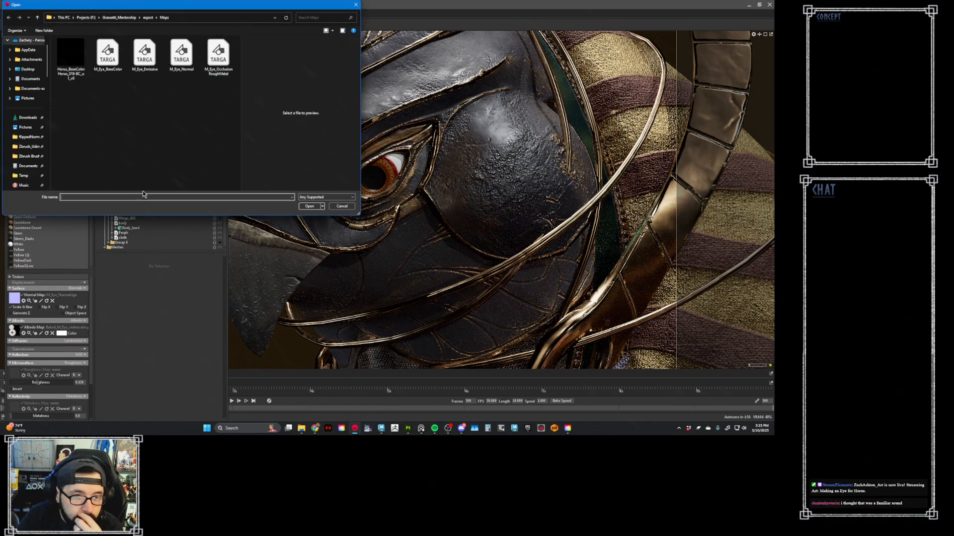
double_click(116, 64)
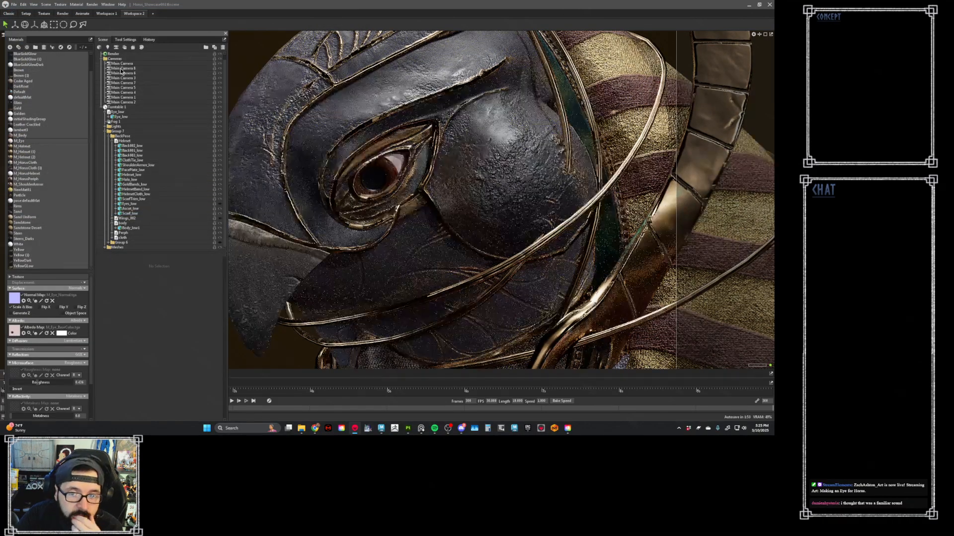
left_click(26, 373)
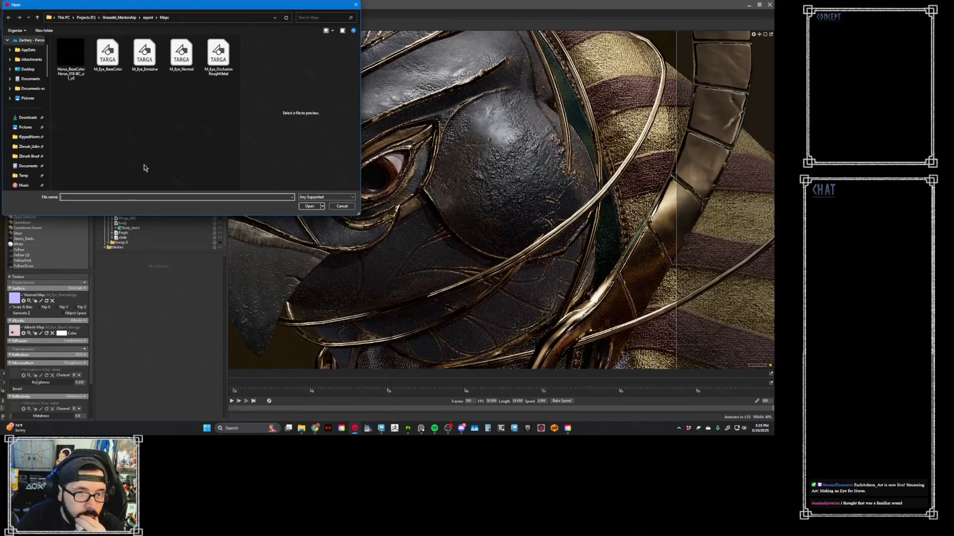
double_click(213, 55)
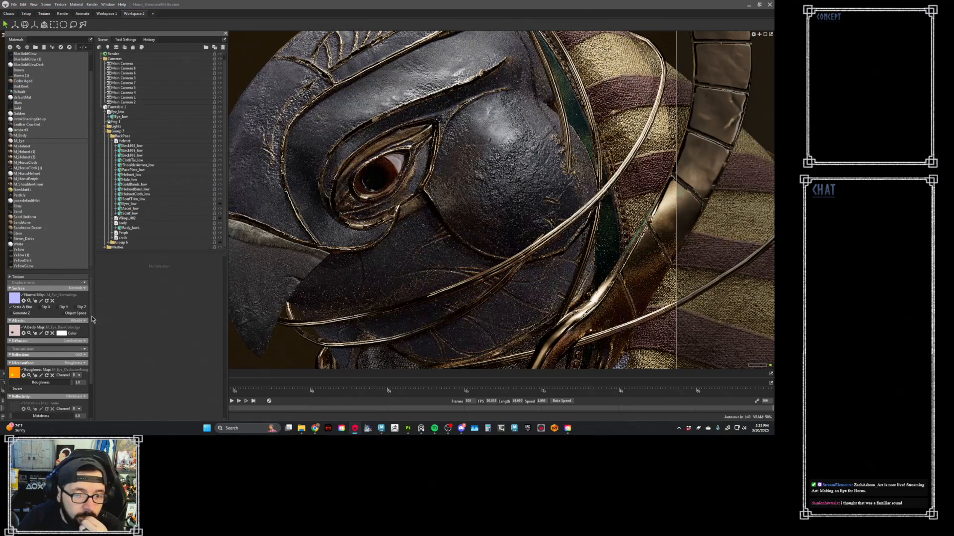
- Enable occlusion on the M_Eye material and assign M_Eye_OcclusionRoughMetal as its occlusion map
scroll(30, 342, "down", 2)
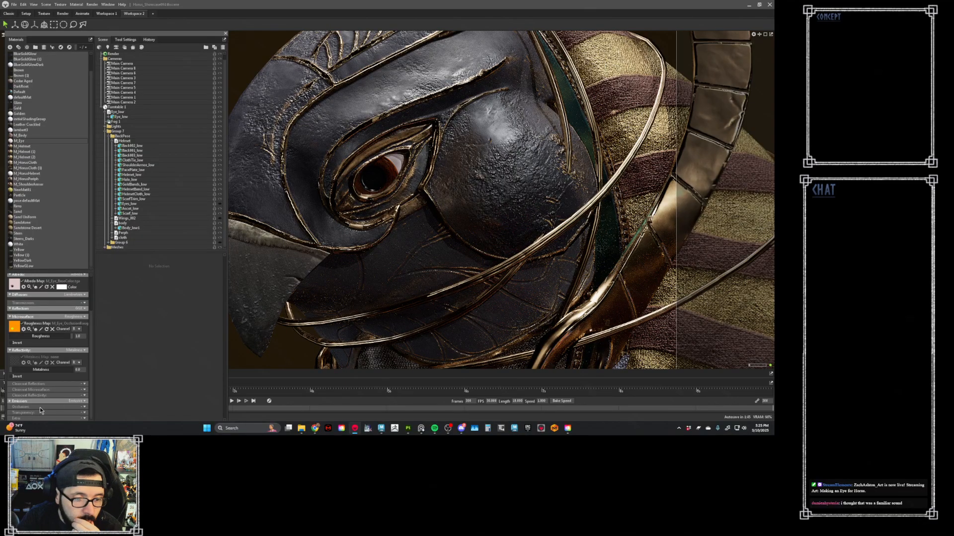
left_click(85, 407)
left_click(75, 399)
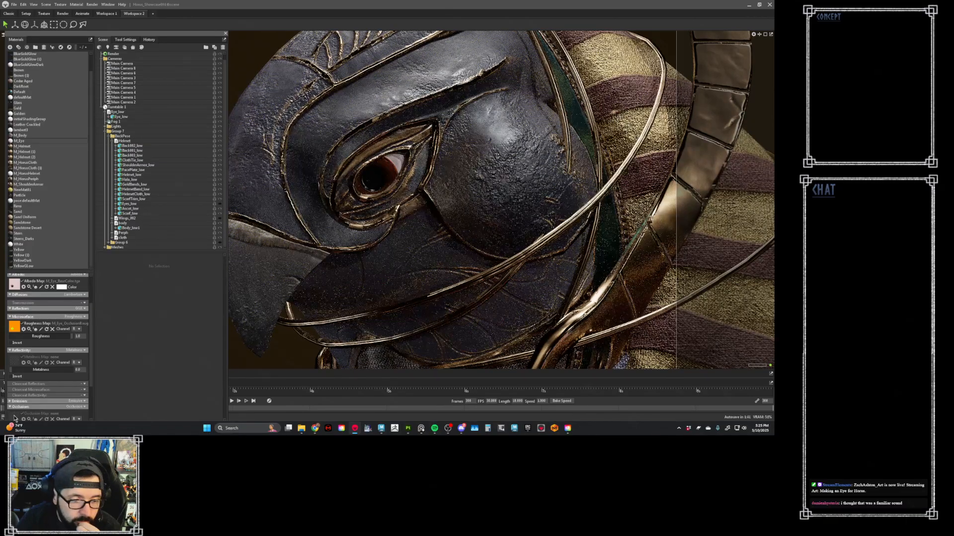
left_click(14, 418)
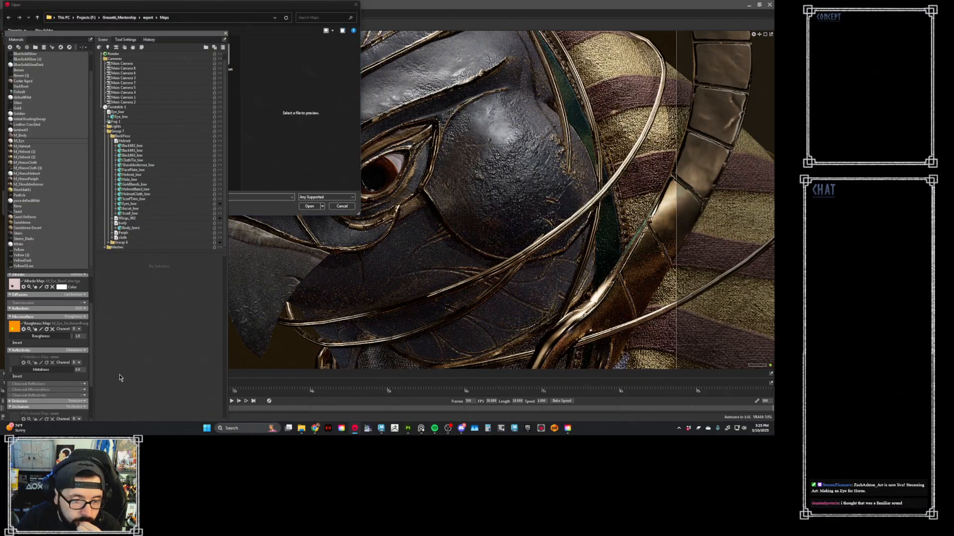
left_click(342, 206)
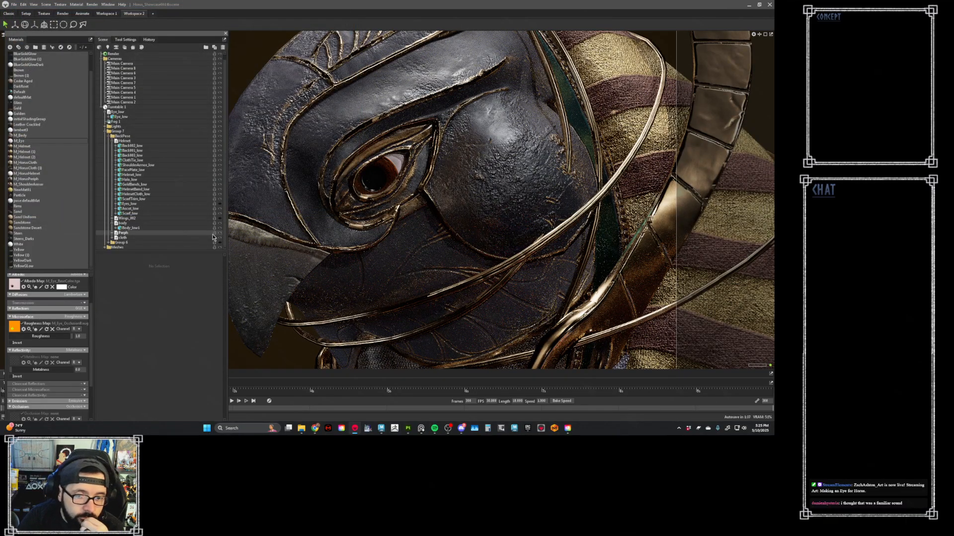
scroll(55, 370, "down", 3)
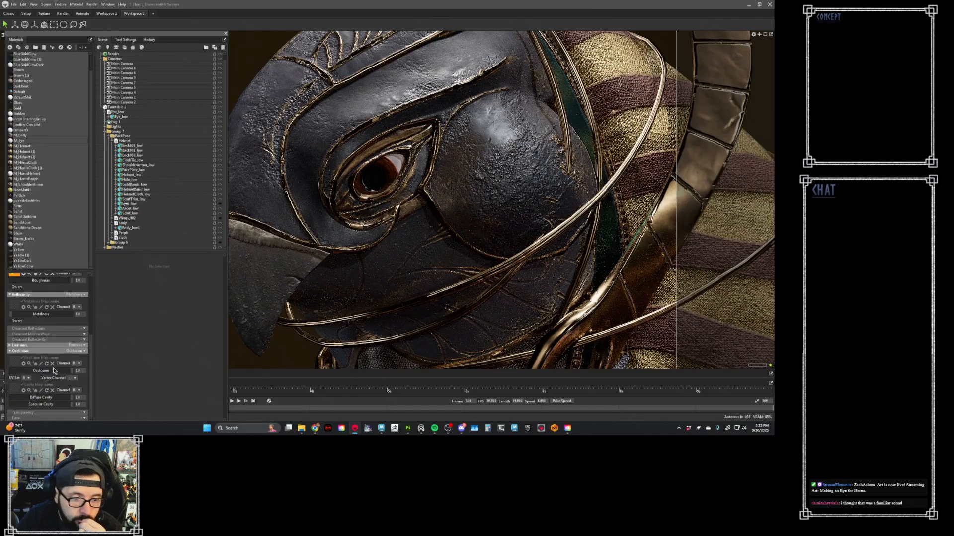
left_click(15, 365)
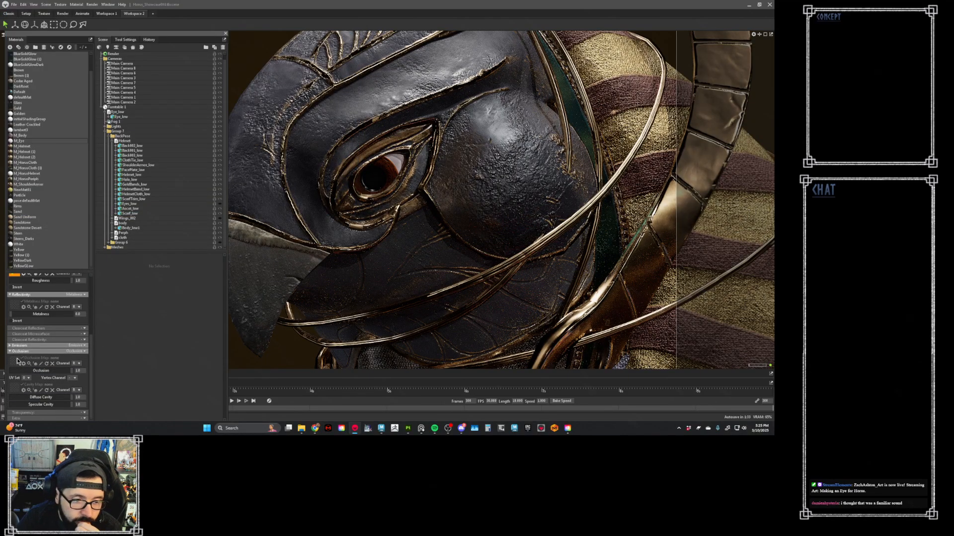
right_click(8, 364)
left_click(29, 373)
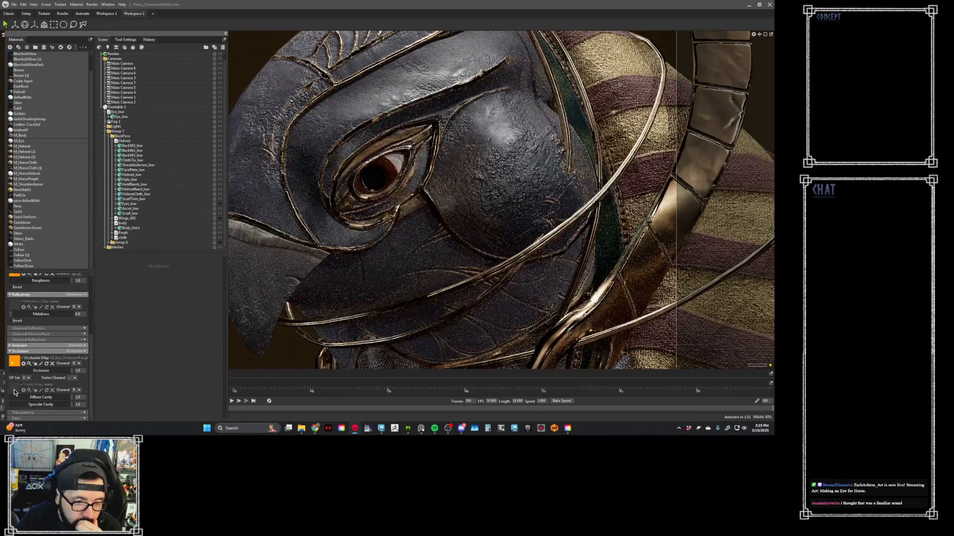
- Assign M_Eye_OcclusionRoughMetal as the M_Eye material's cavity map and reduce the occlusion strength
right_click(15, 390)
left_click(35, 401)
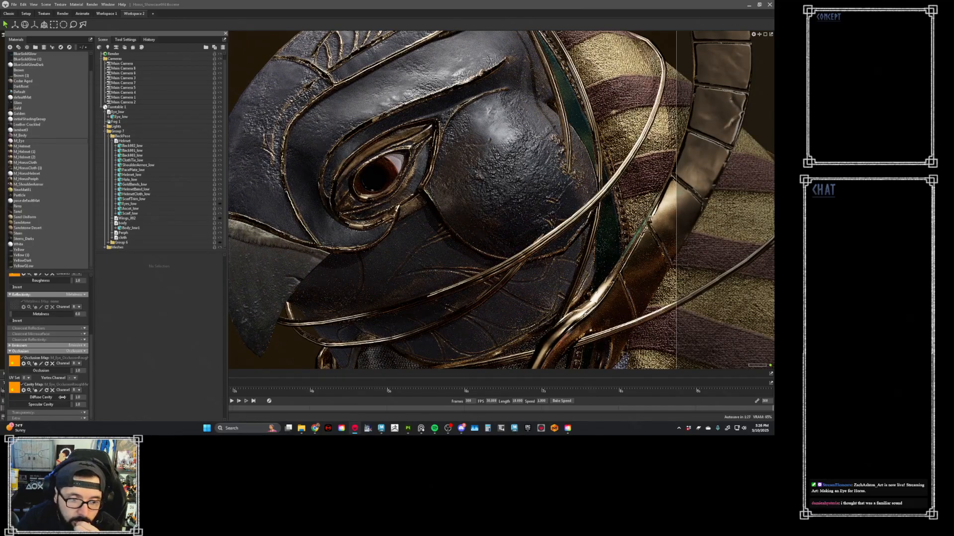
left_click_drag(62, 397, 35, 407)
scroll(92, 359, "up", 3)
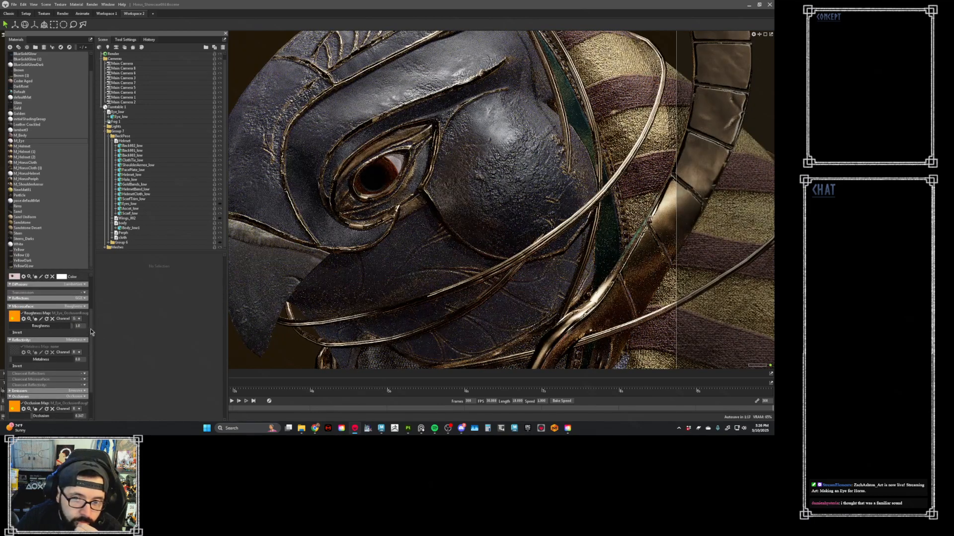
scroll(91, 326, "up", 3)
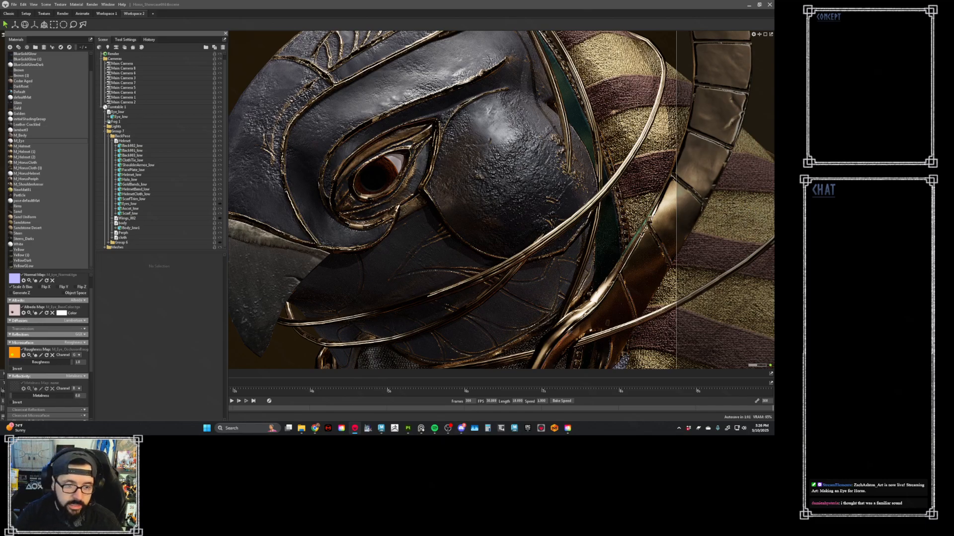
- Set M_Eye's transmission to Volumetric Scattering with anisotropy -1.0 and a scatter depth of about 1.35 mm
left_click(81, 329)
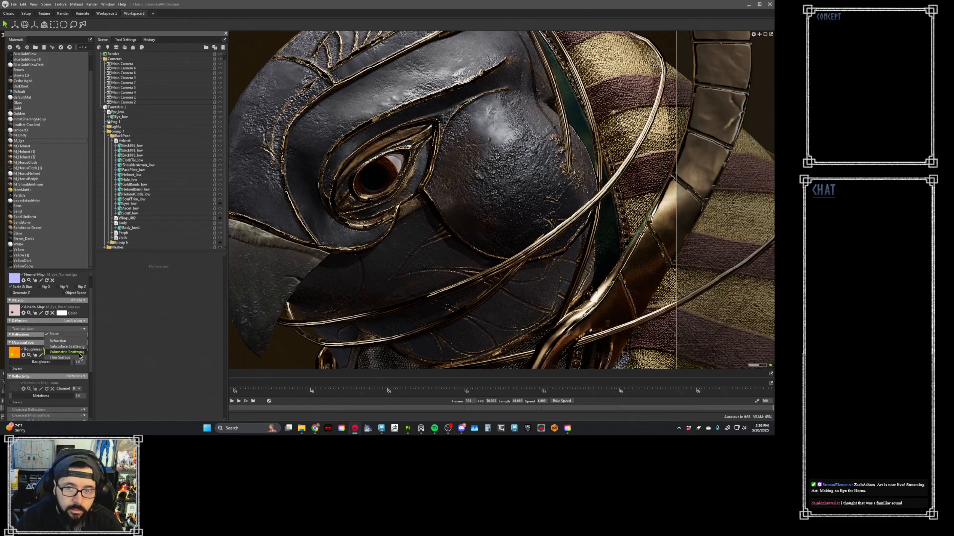
left_click(82, 353)
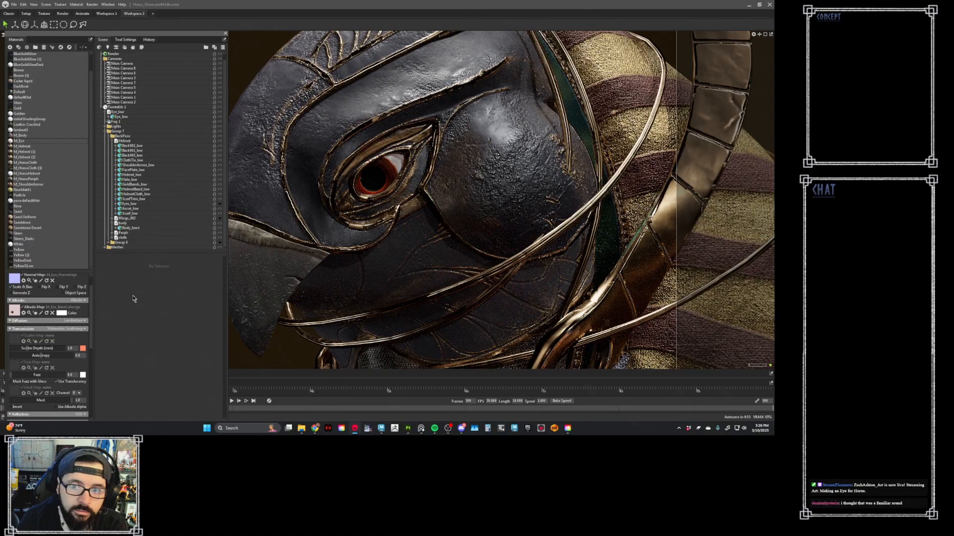
left_click_drag(42, 358, 15, 359)
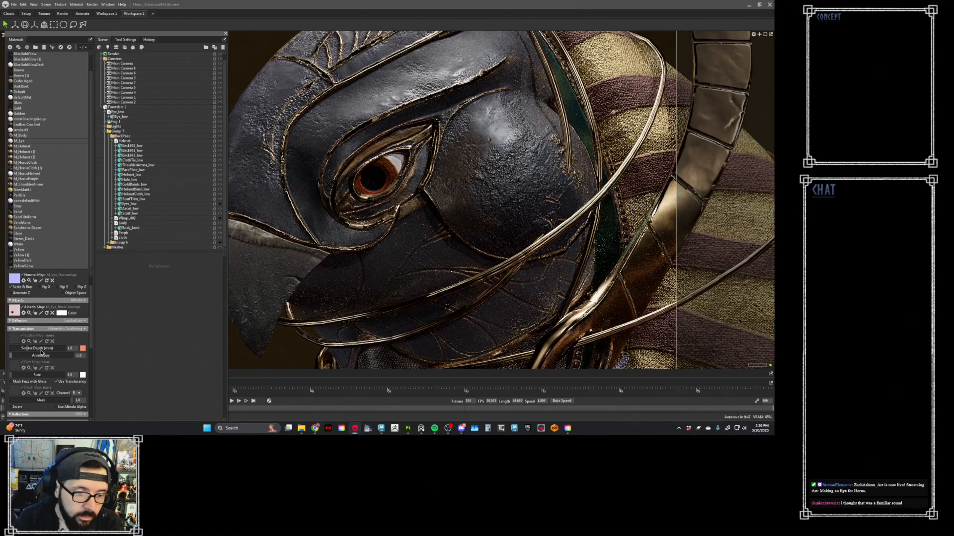
left_click_drag(31, 348, 45, 348)
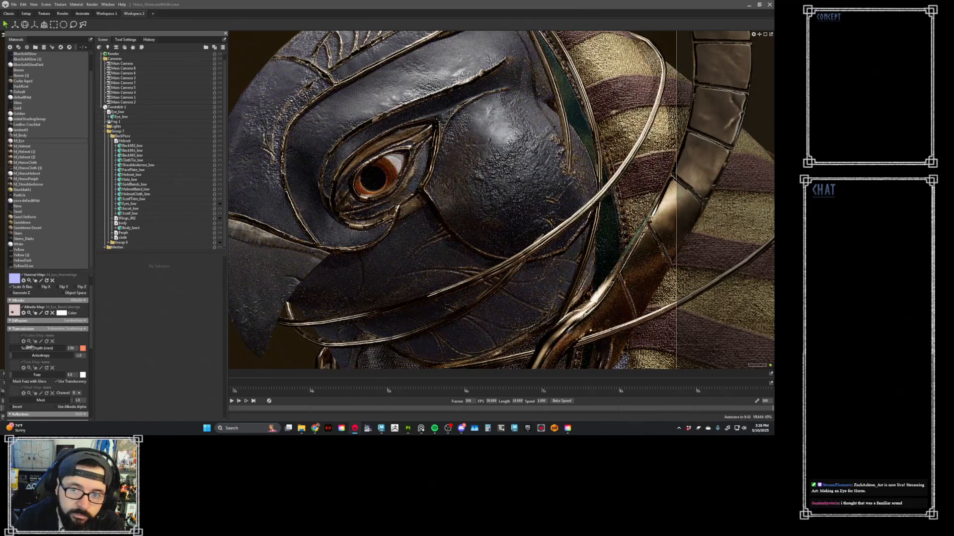
left_click_drag(30, 349, 47, 357)
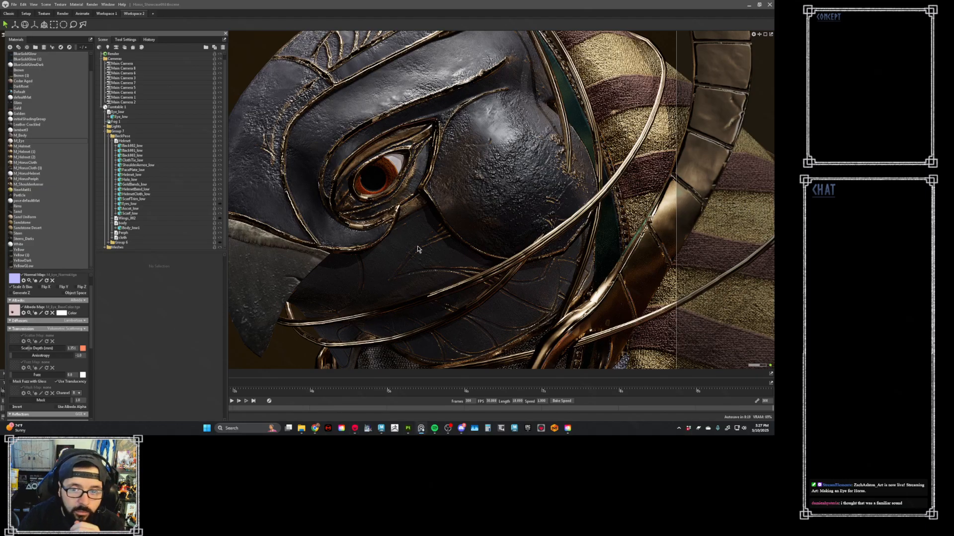
- Switch to Maya and export Eye_low together with the sclera mesh as a selection, overwriting Eye_low.fbx in the export folder
left_click(373, 175)
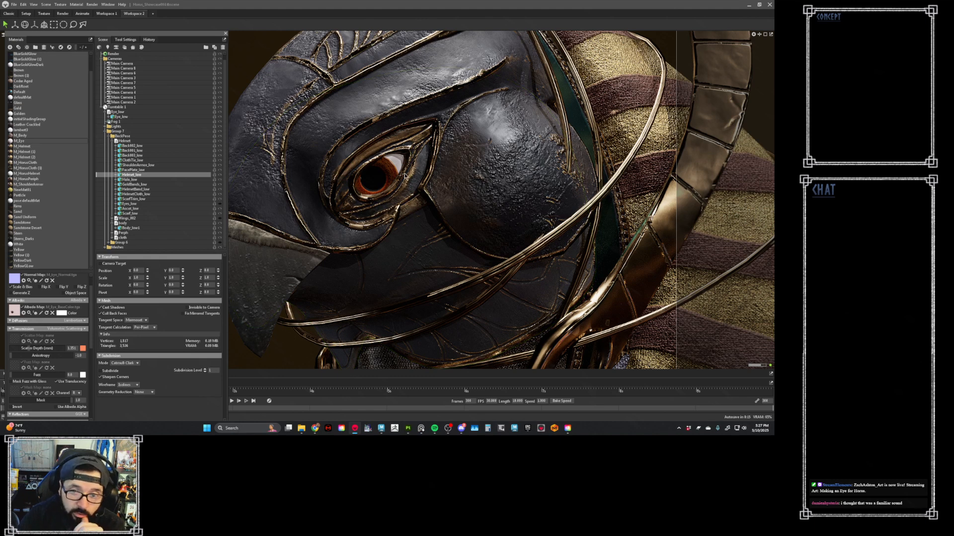
mouse_move(383, 430)
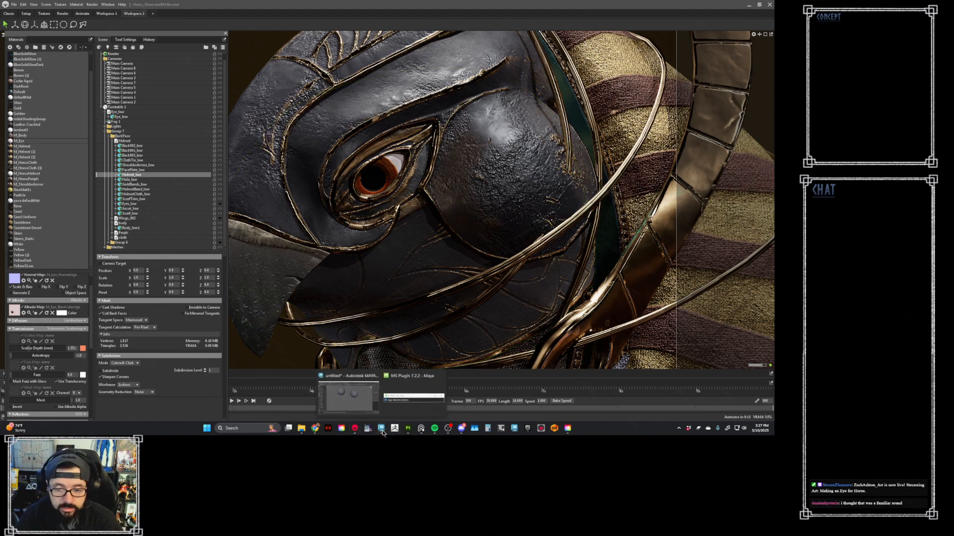
left_click(348, 396)
left_click_drag(579, 91, 423, 257)
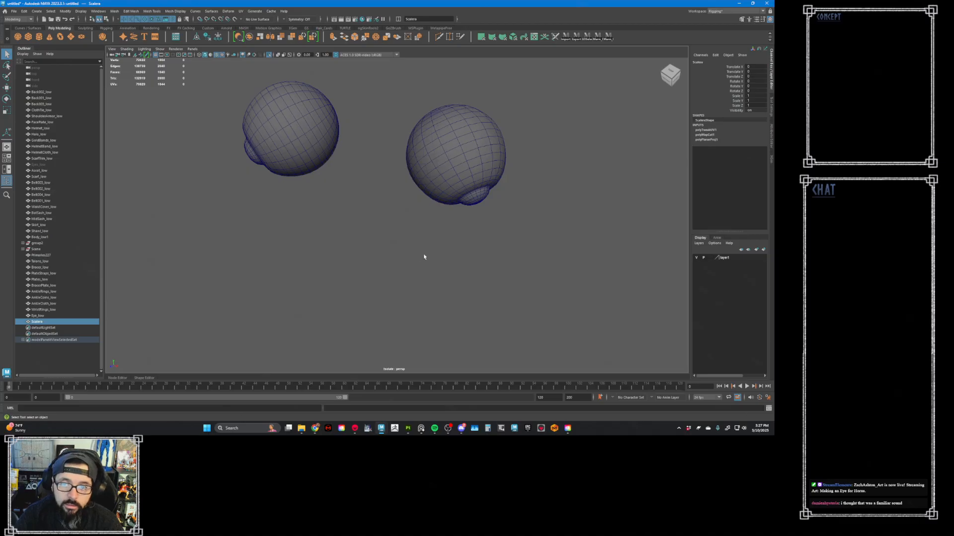
left_click(79, 316, "ctrl")
left_click(14, 11)
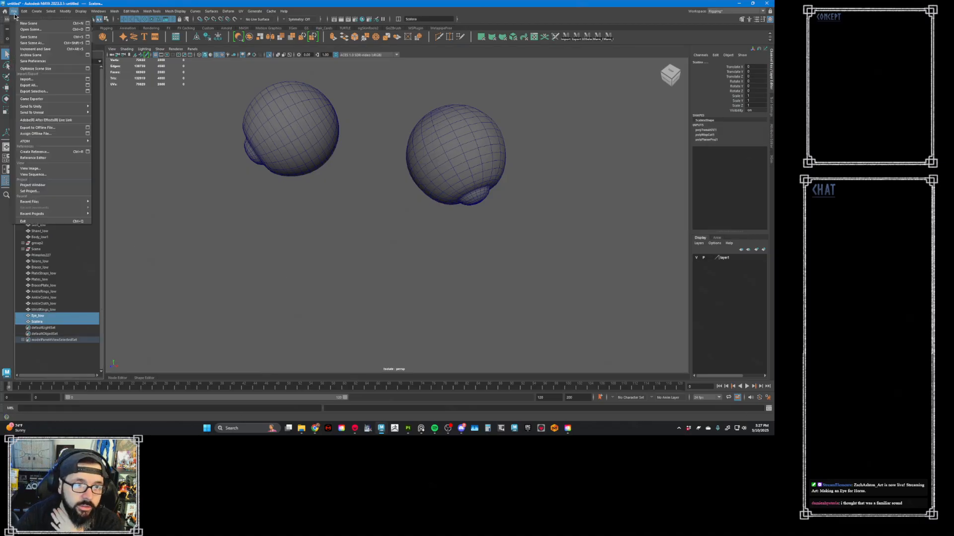
left_click(40, 86)
left_click(190, 169)
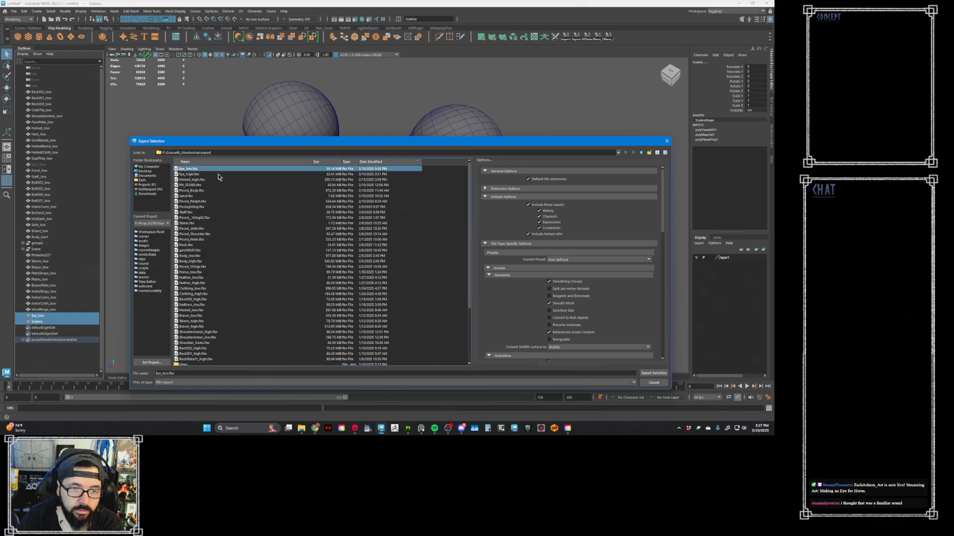
left_click(654, 373)
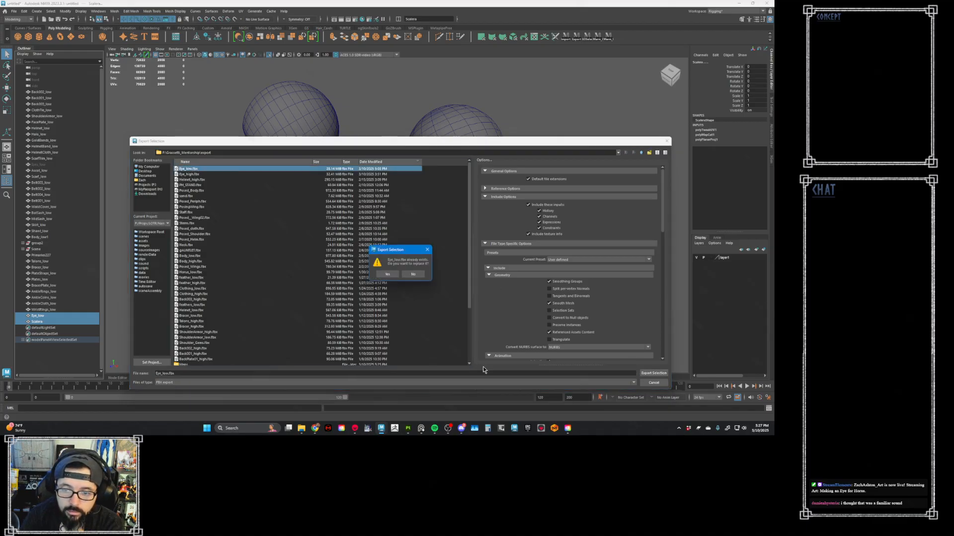
left_click(388, 278)
- Switch back to Marmoset Toolbag and reload the Eye_low file reference from the updated FBX
left_click(356, 429)
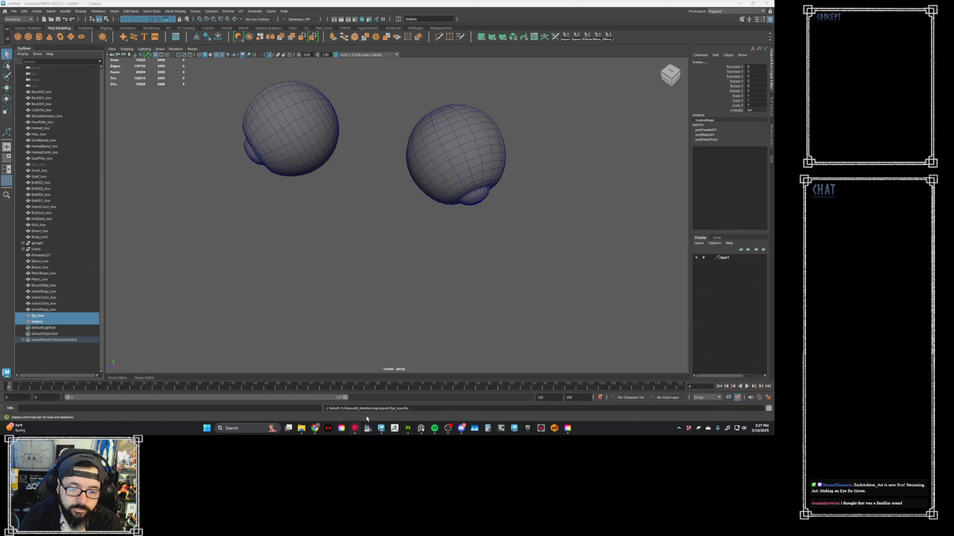
left_click(353, 431)
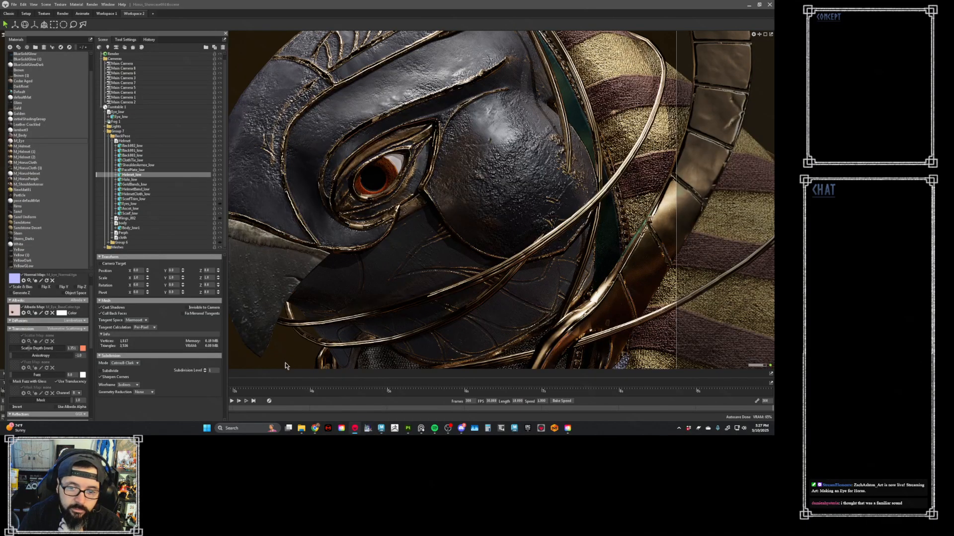
left_click(319, 298)
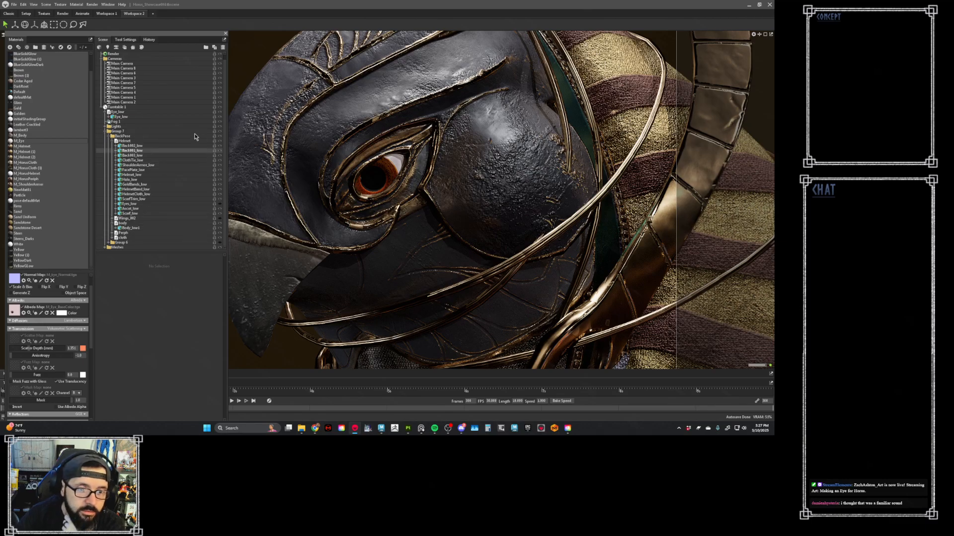
left_click(132, 112)
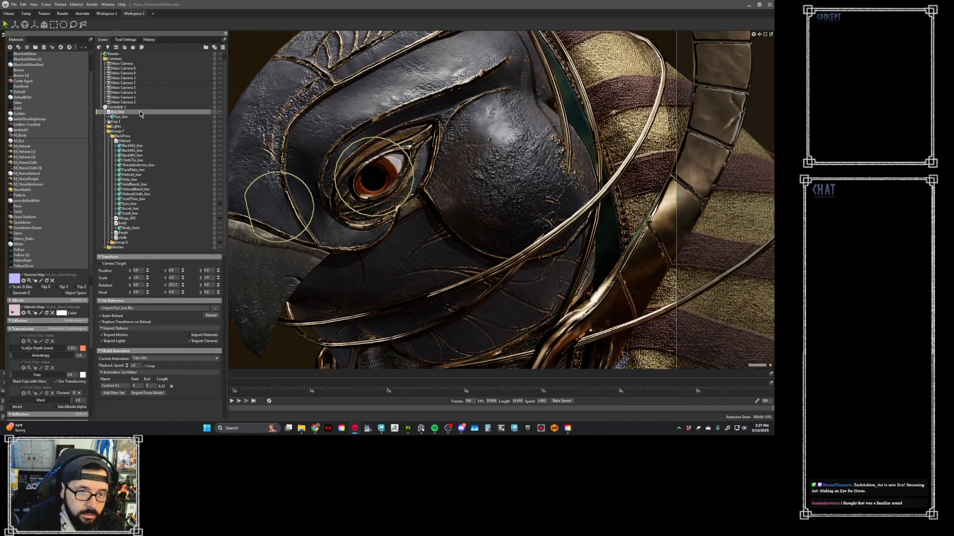
left_click(210, 315)
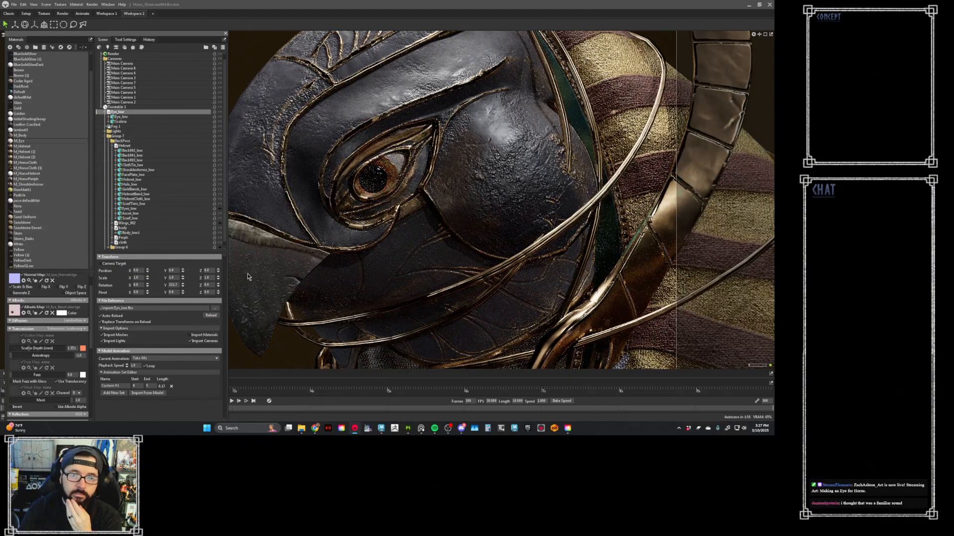
- Switch to Substance 3D Painter, save the export settings, and add a folder named Emissive above Layer 1
left_click(408, 428)
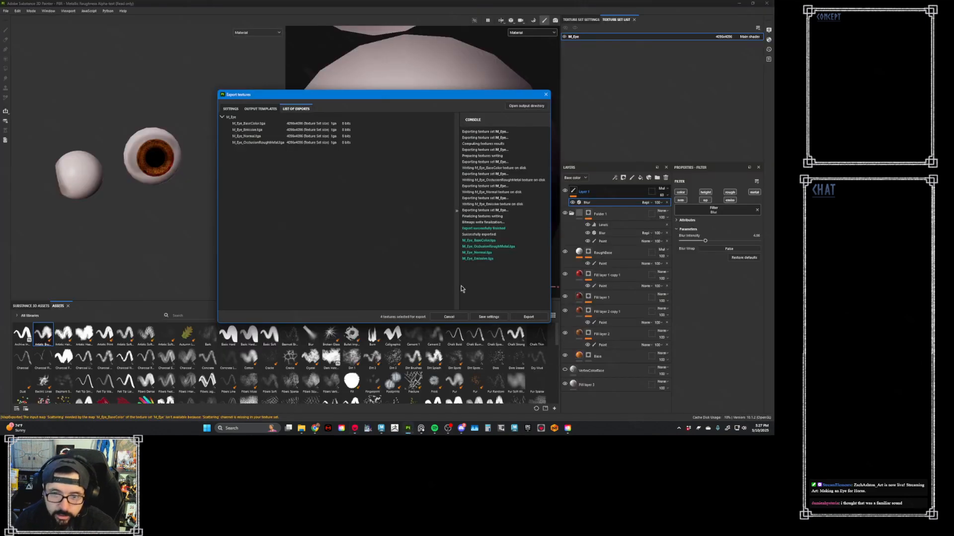
left_click(501, 317)
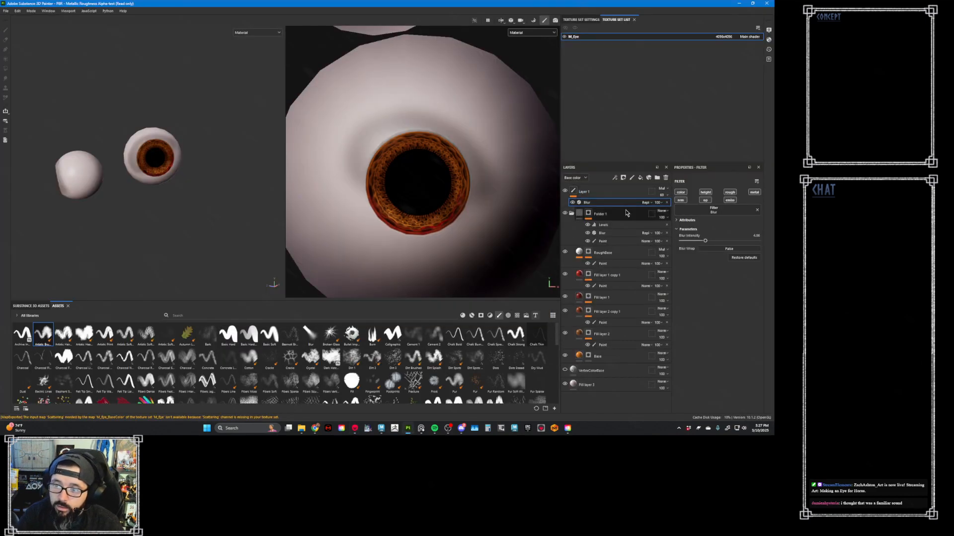
left_click(615, 193)
left_click(657, 178)
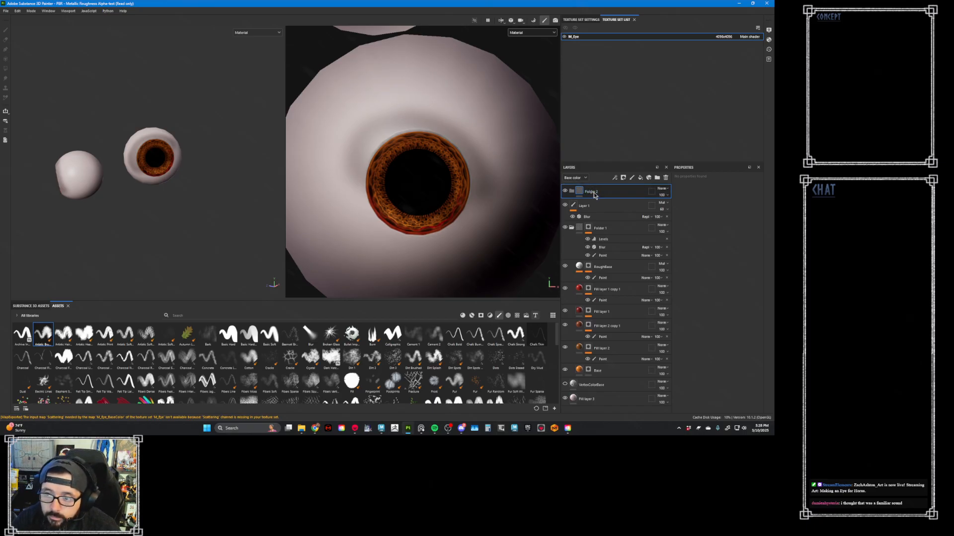
left_click(593, 192)
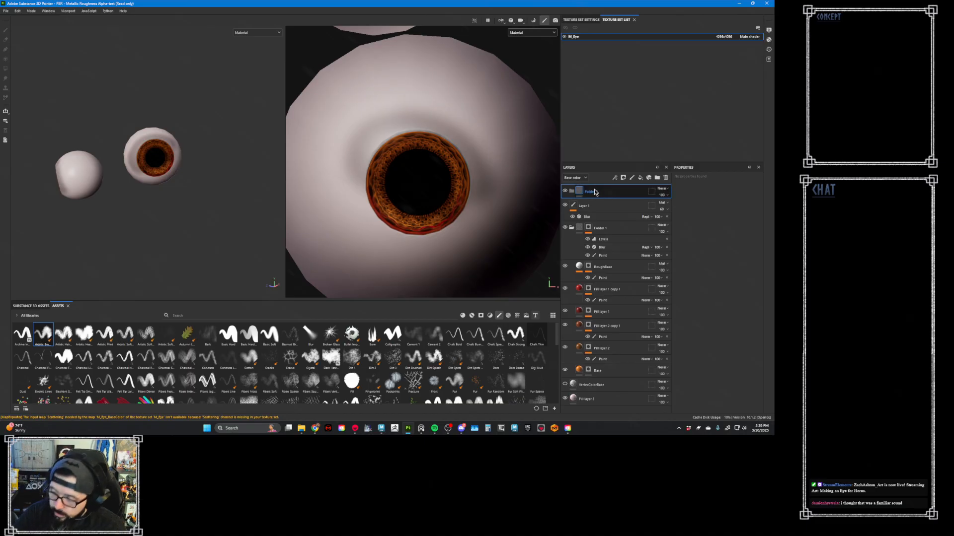
double_click(593, 193)
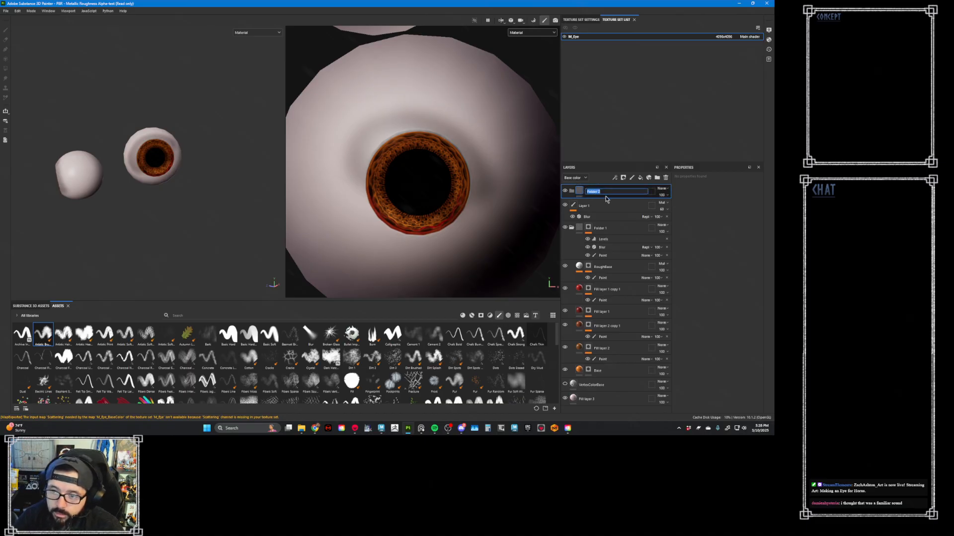
type("Emissiv")
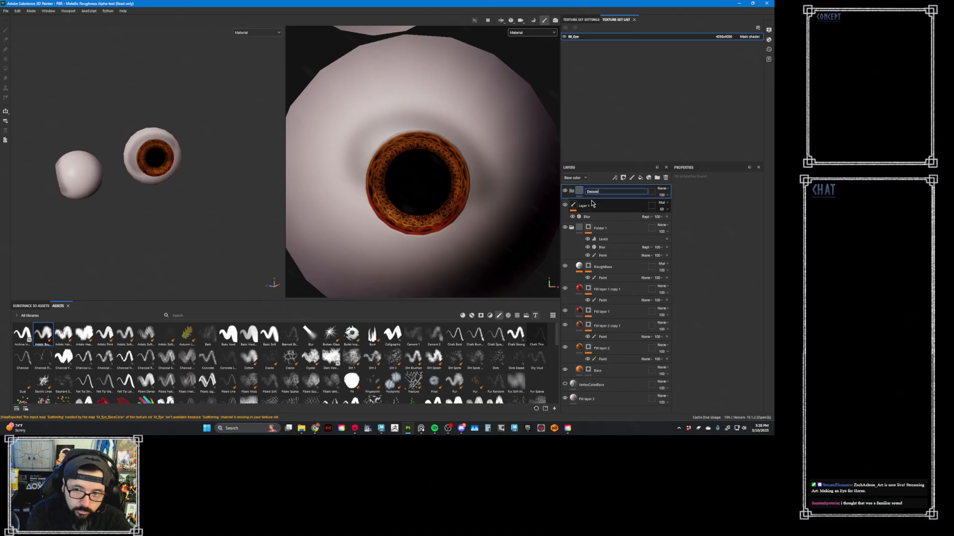
type("e")
key("Return")
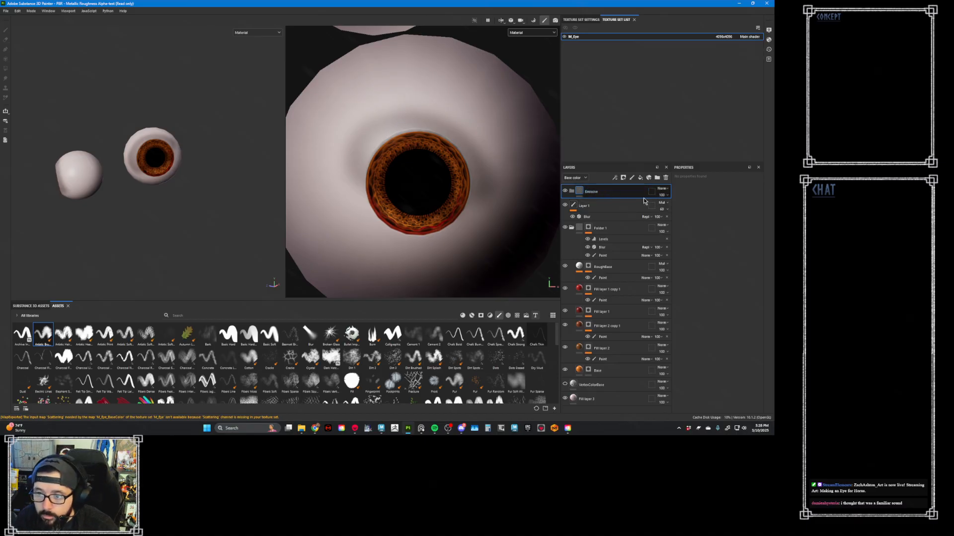
- Add a fill layer in the Emissive folder with only the emissive channel enabled
left_click(640, 177)
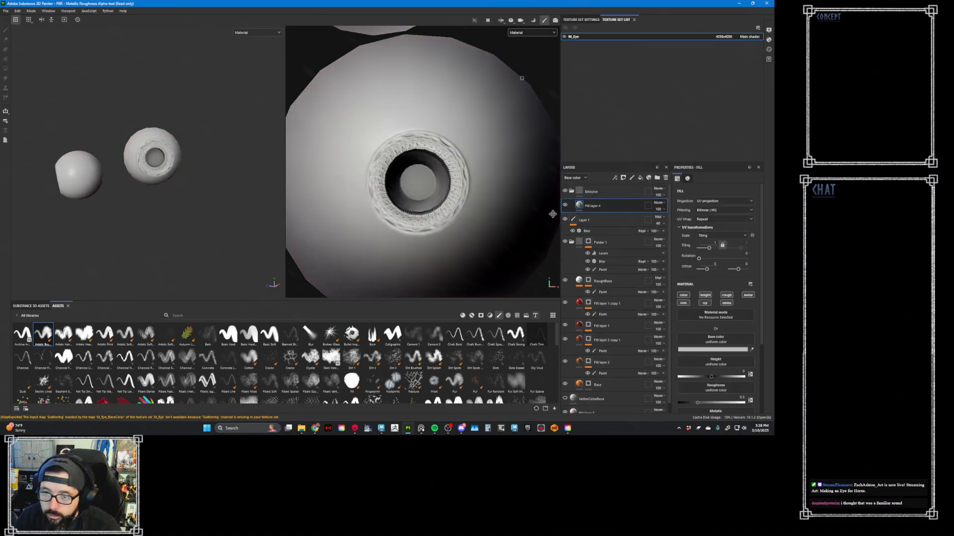
left_click(725, 303)
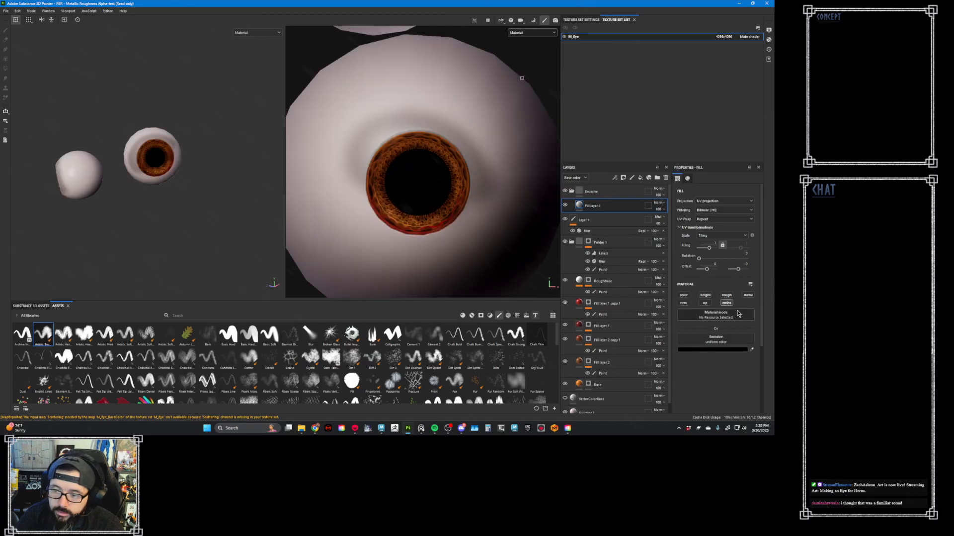
left_click(751, 350)
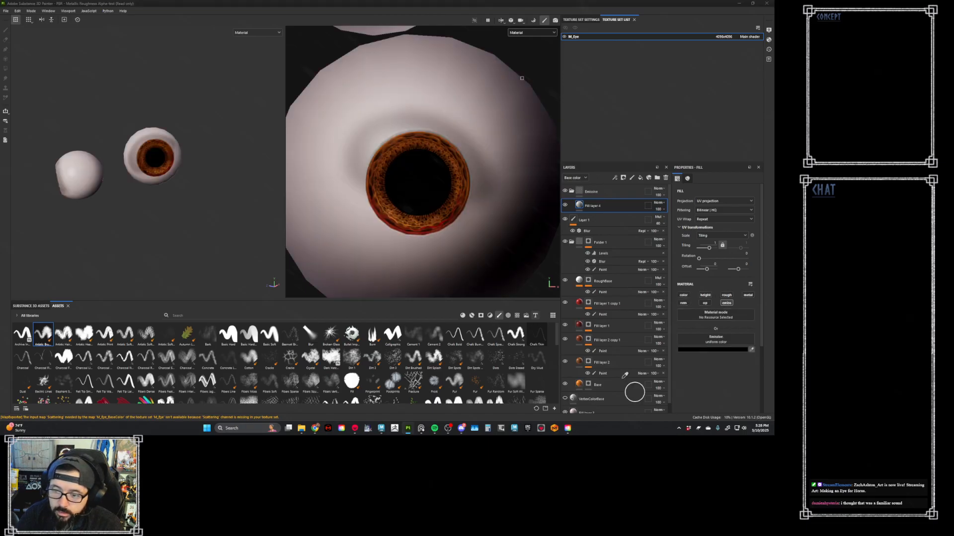
left_click(580, 382)
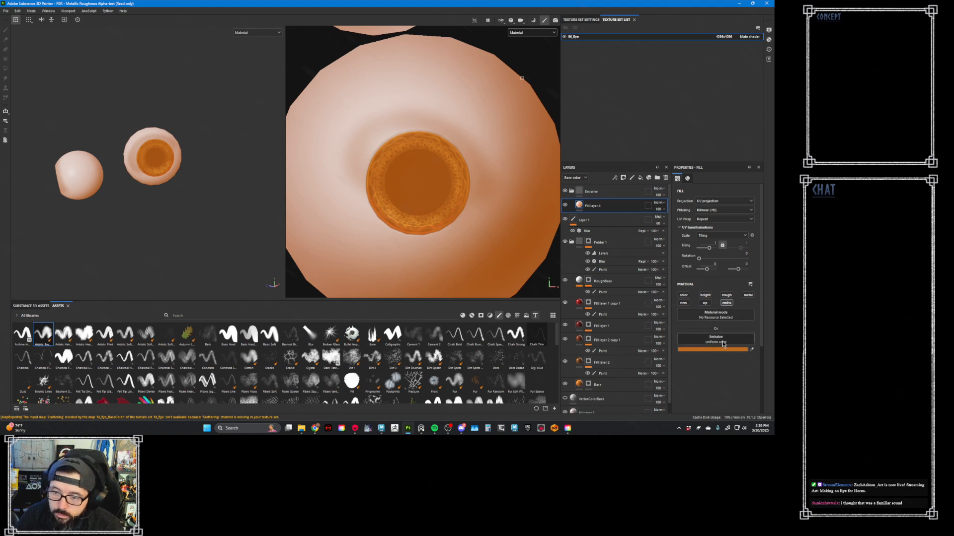
key("ctrl+z")
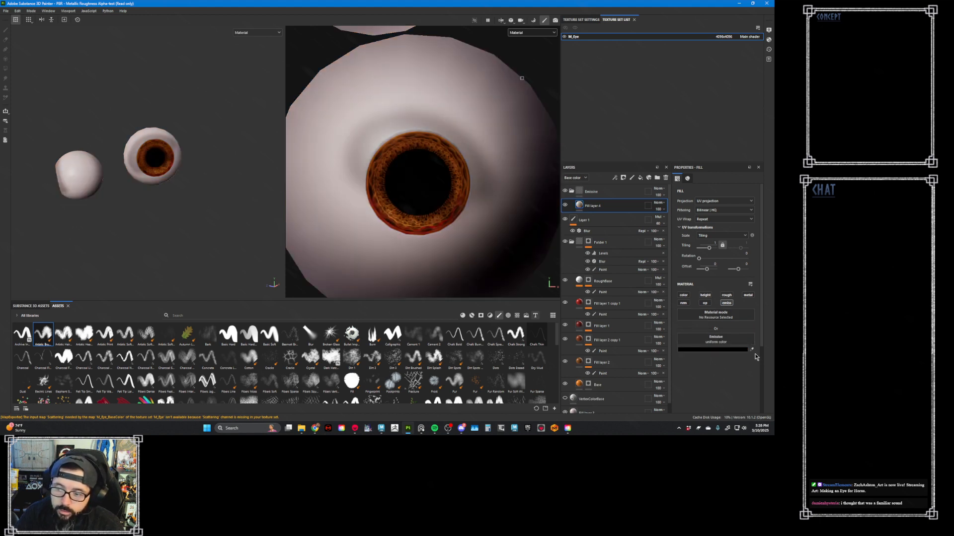
- Set Fill layer 4's emissive color to the saved orange swatch, matching the Base layer's orange
left_click(586, 386)
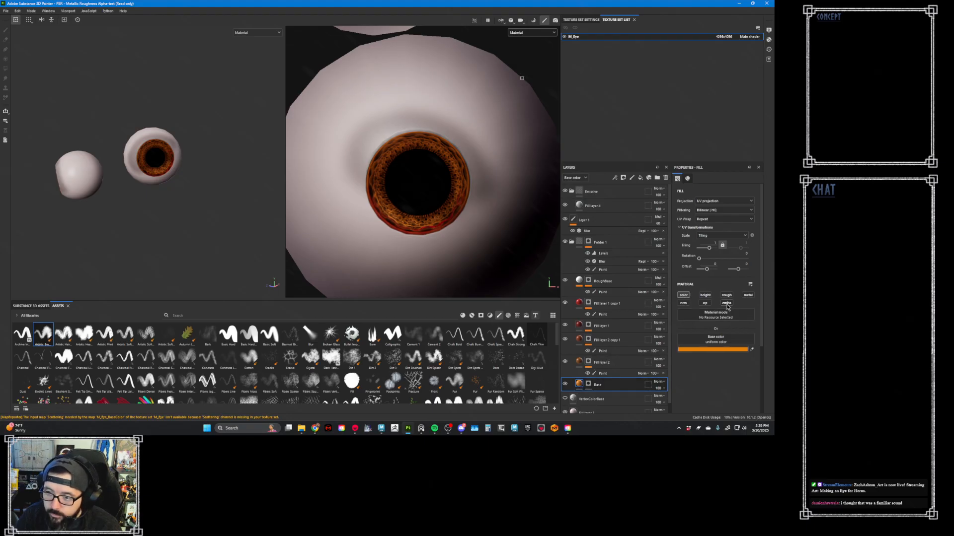
left_click(613, 209)
left_click(746, 351)
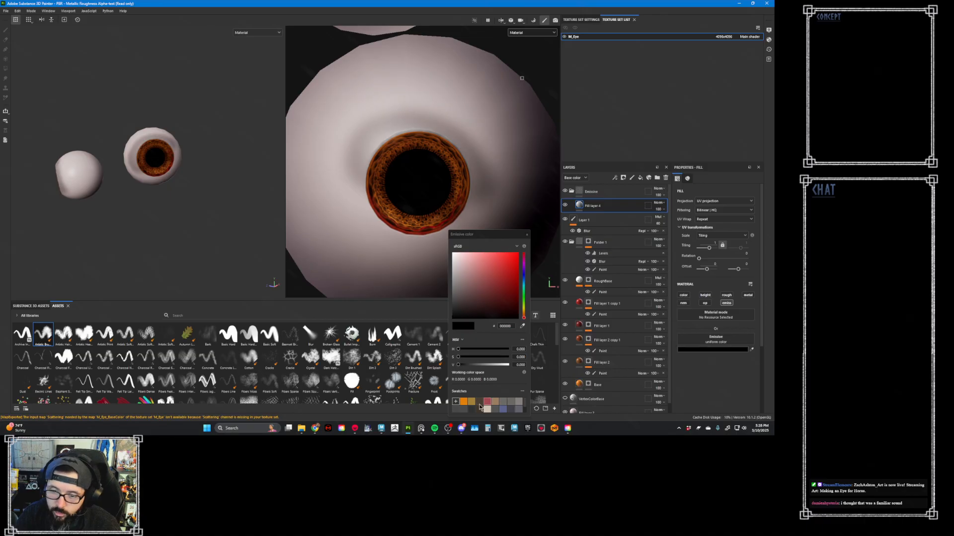
left_click(462, 402)
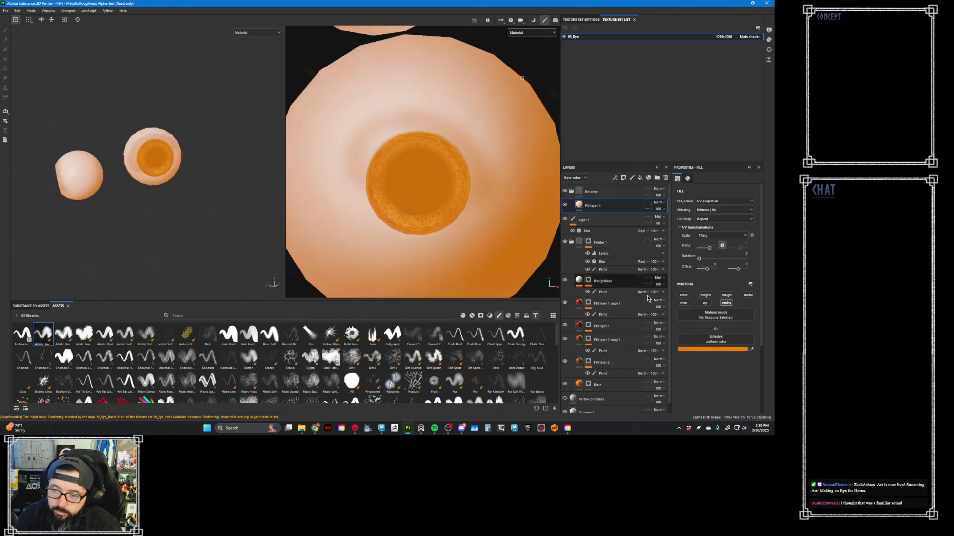
left_click(527, 234)
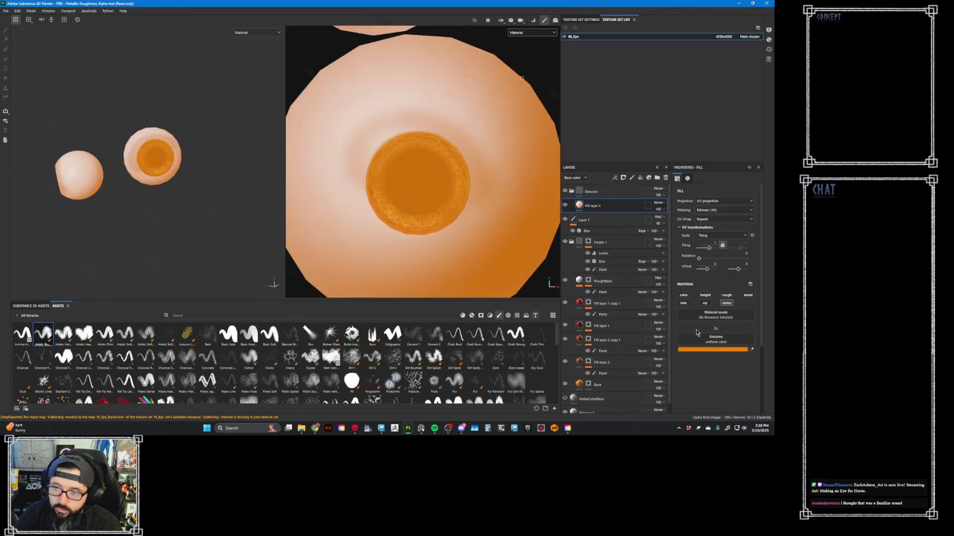
- Add a black mask to Fill layer 4 and paint thin strokes with a reduced brush along the iris's lower-left ridges
right_click(610, 208)
left_click(634, 11)
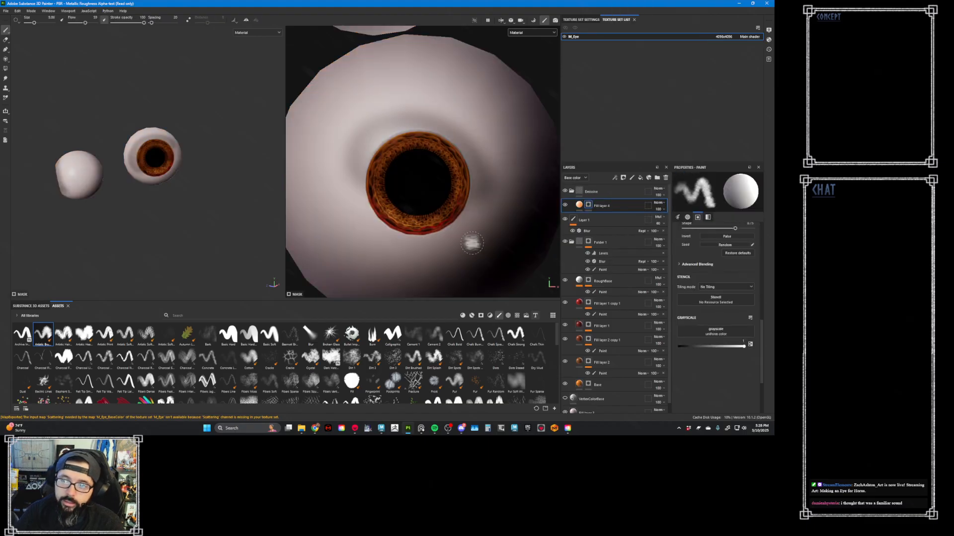
key("bracketleft")
key("bracketleft")
key("bracketleft")
key("bracketleft")
key("bracketleft")
key("bracketleft")
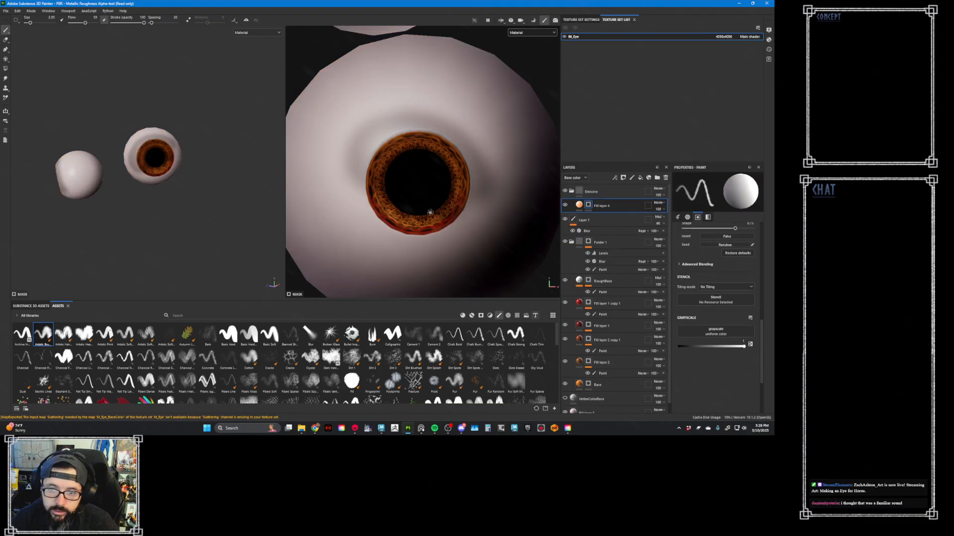
scroll(480, 245, "up", 5)
scroll(446, 222, "up", 2)
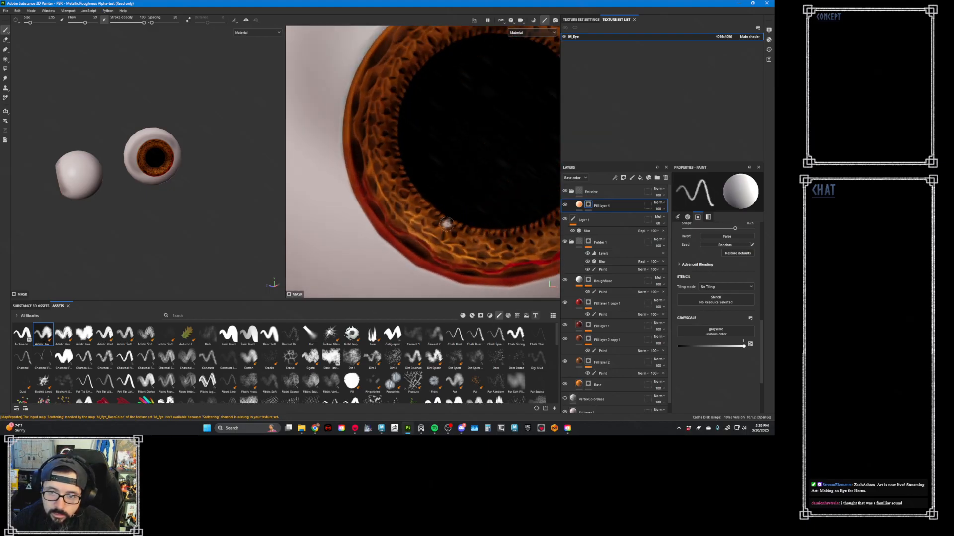
key("bracketleft")
key("bracketleft")
key("bracketleft")
key("bracketleft")
key("bracketleft")
key("bracketleft")
scroll(410, 211, "up", 2)
scroll(440, 245, "up", 2)
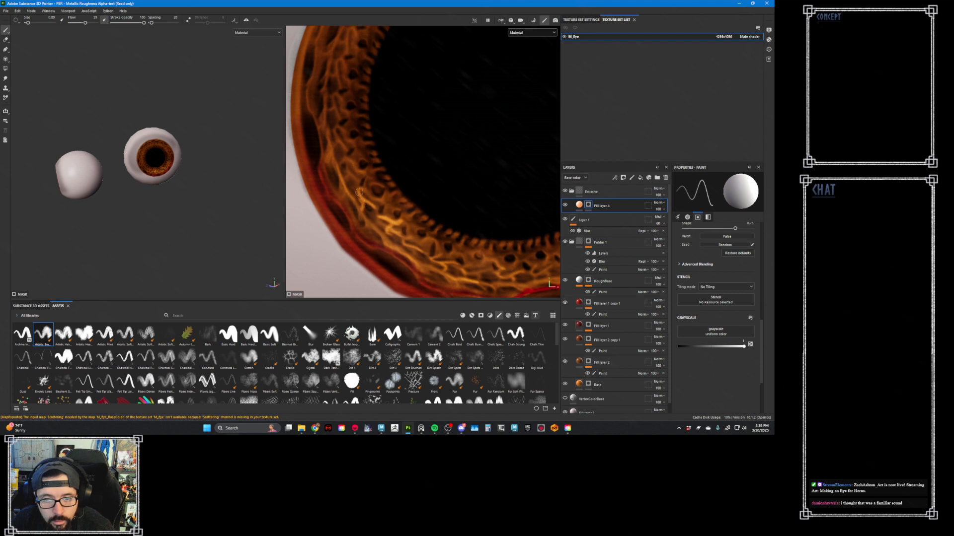
- Continue the thin mask strokes along the ridges at the bottom and lower right of the iris
scroll(452, 213, "down", 3)
scroll(440, 242, "up", 3)
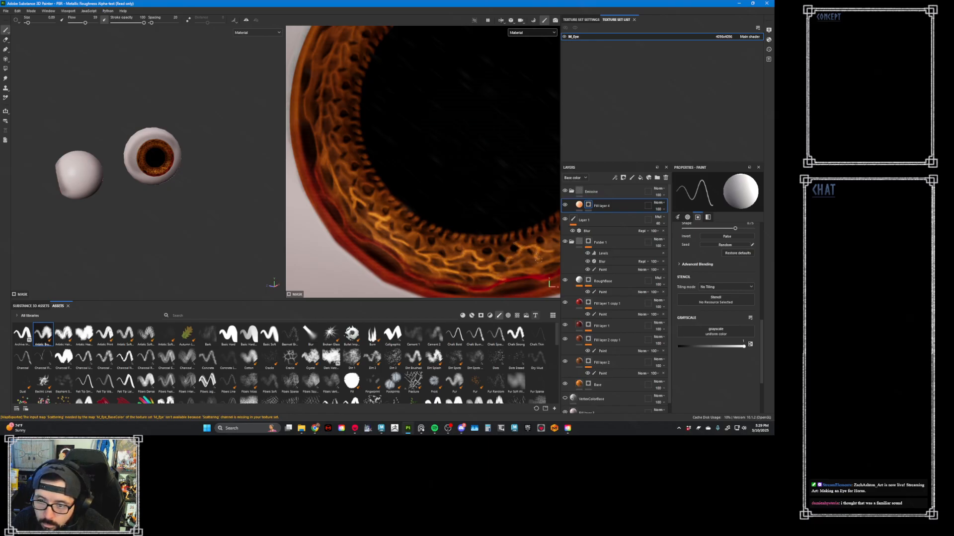
scroll(517, 247, "down", 6)
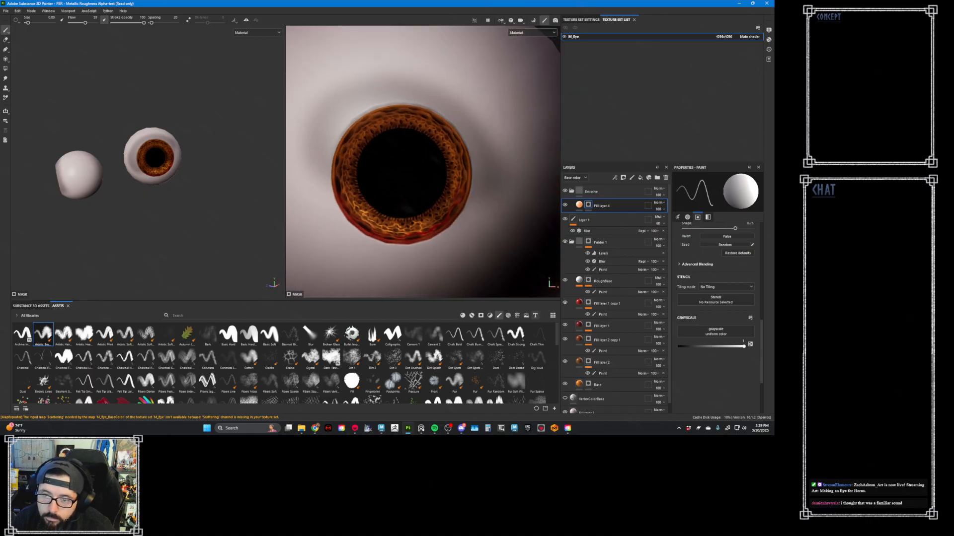
scroll(418, 203, "up", 3)
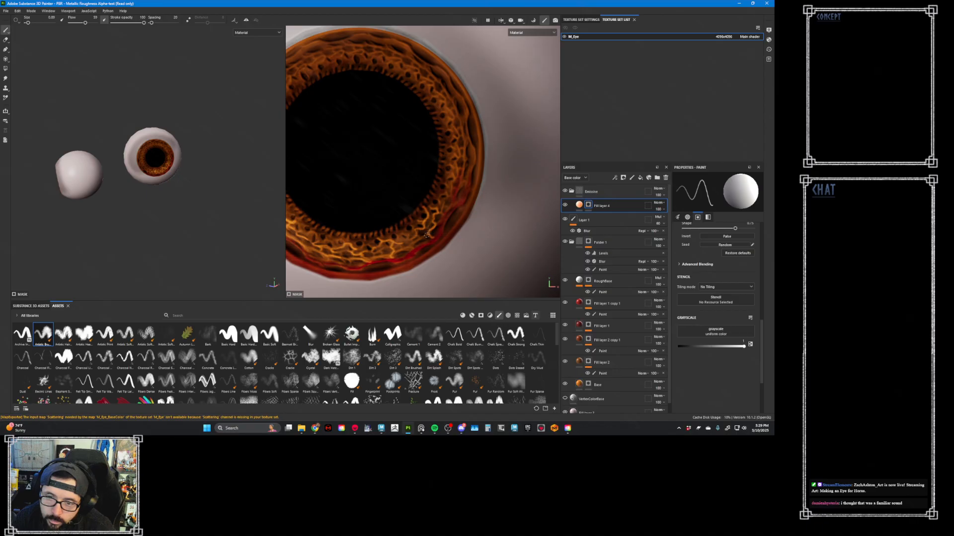
middle_click_drag(504, 274, 540, 269, "alt")
right_click_drag(534, 255, 475, 217, "alt")
middle_click_drag(475, 217, 409, 193, "alt")
right_click_drag(409, 193, 407, 220, "alt")
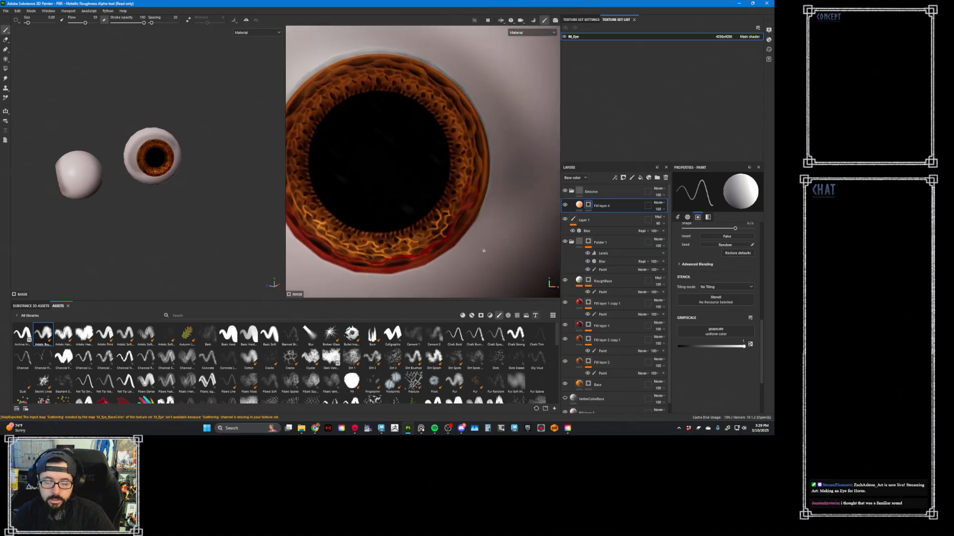
- Enable Fill layer 4's base color channel and match it to the orange of its emissive color
left_click(579, 206)
left_click(683, 296)
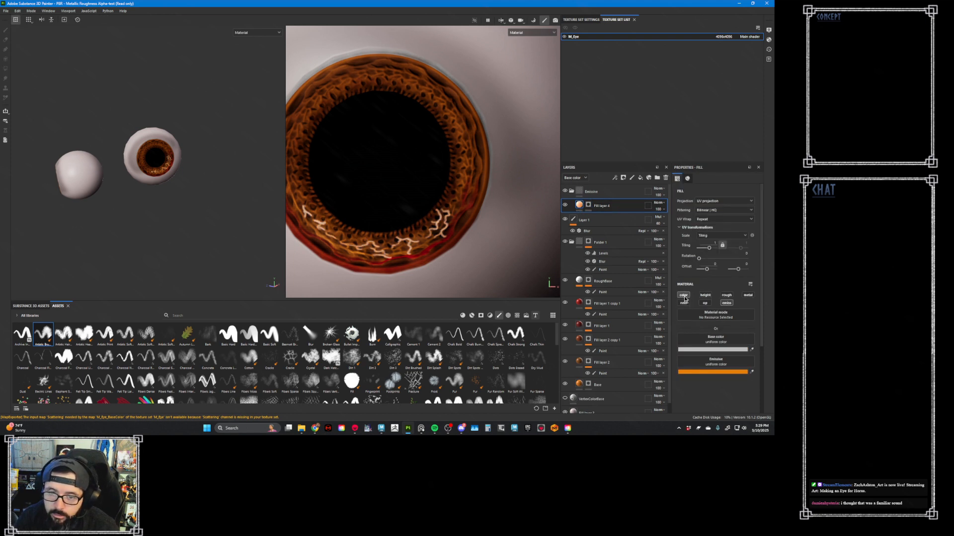
left_click(751, 350)
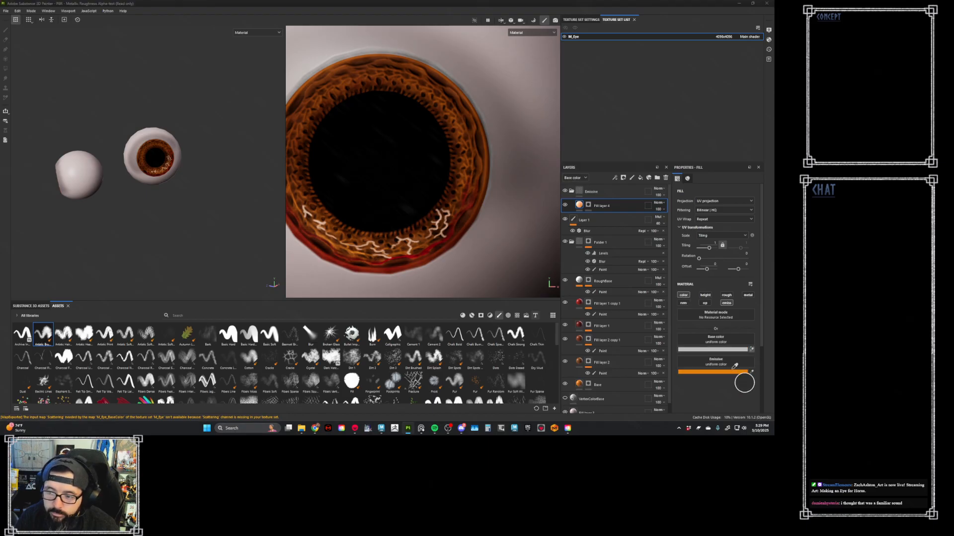
left_click(731, 373)
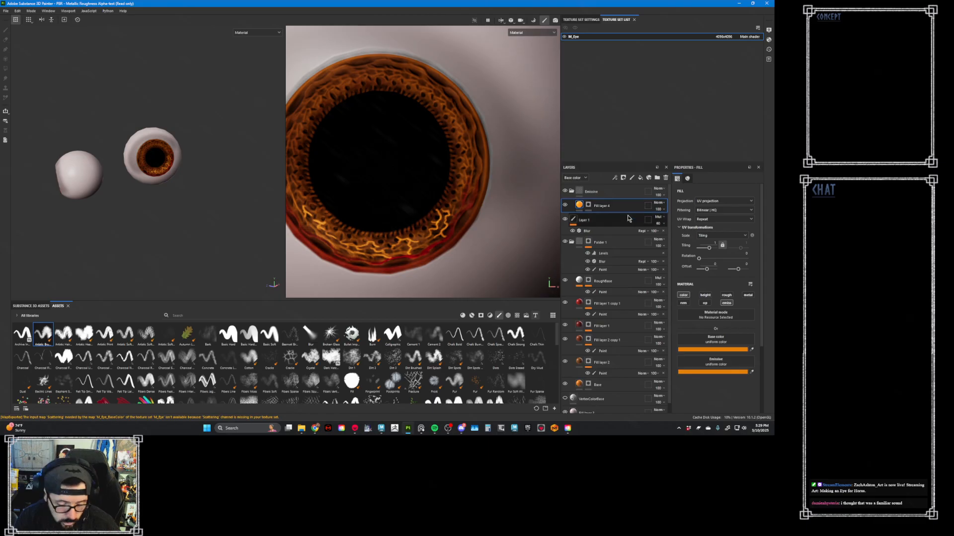
- Duplicate Fill layer 4 and add a Blur filter to the original layer's mask
key("ctrl+d")
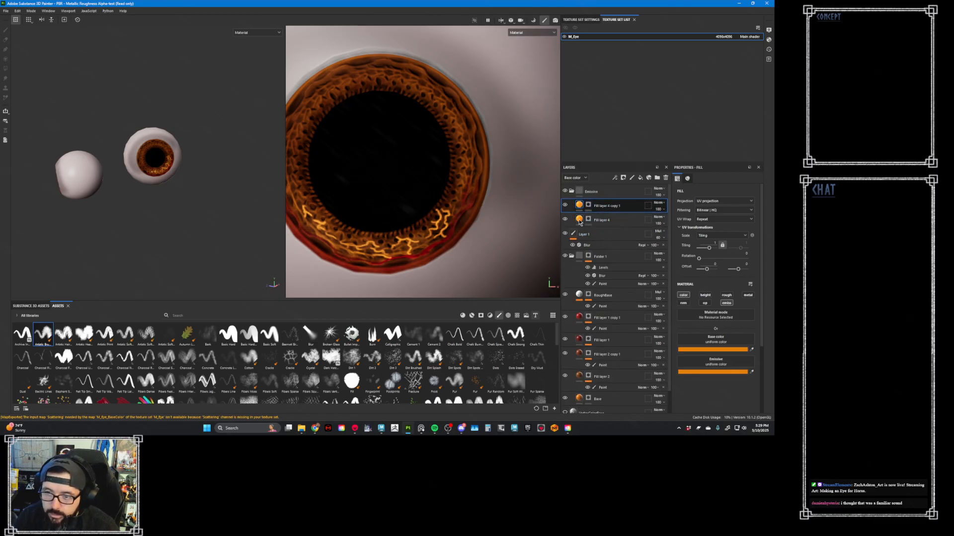
left_click(579, 222)
left_click(588, 219)
right_click(589, 219)
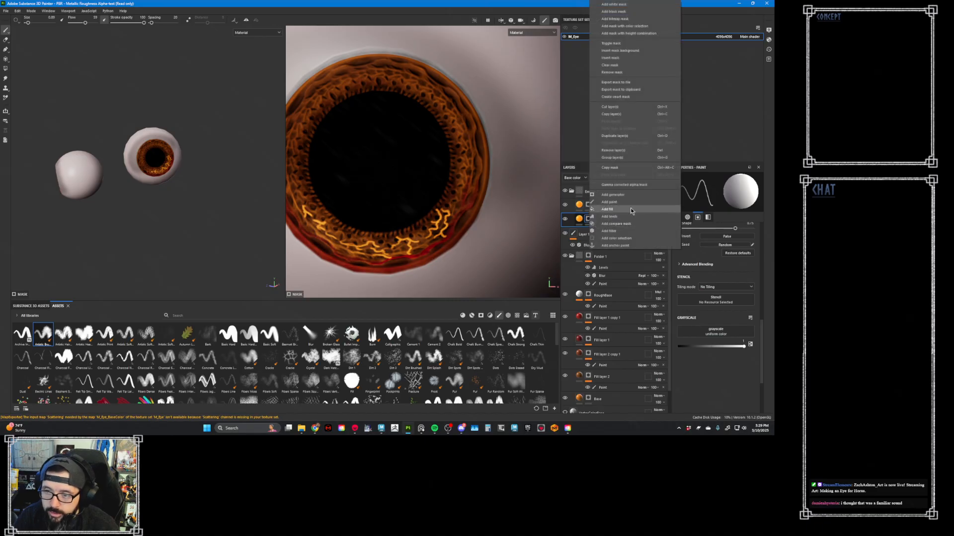
left_click(630, 231)
left_click(717, 193)
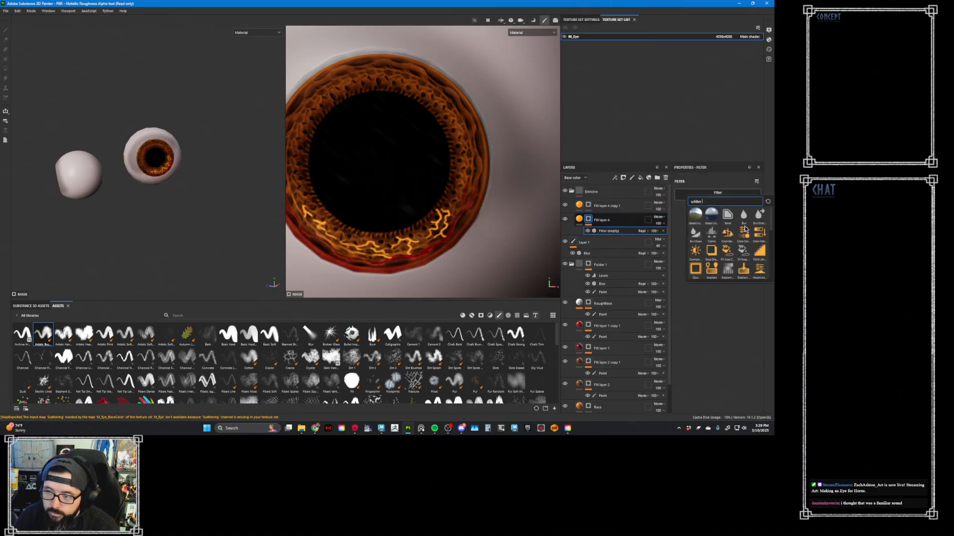
left_click(744, 215)
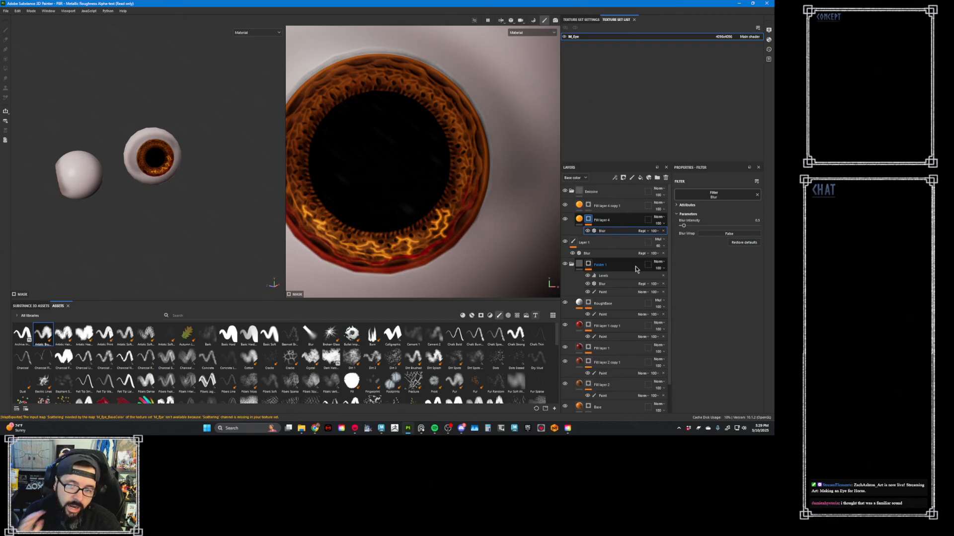
- Change Fill layer 4 copy 1's base color to a lighter orange with saturation about 0.78 and value 1.0
left_click(613, 205)
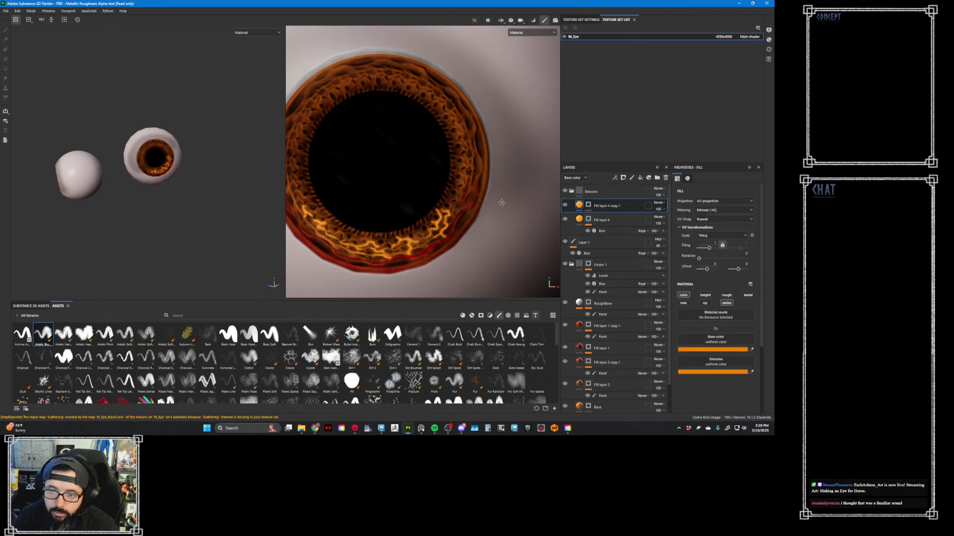
left_click(737, 350)
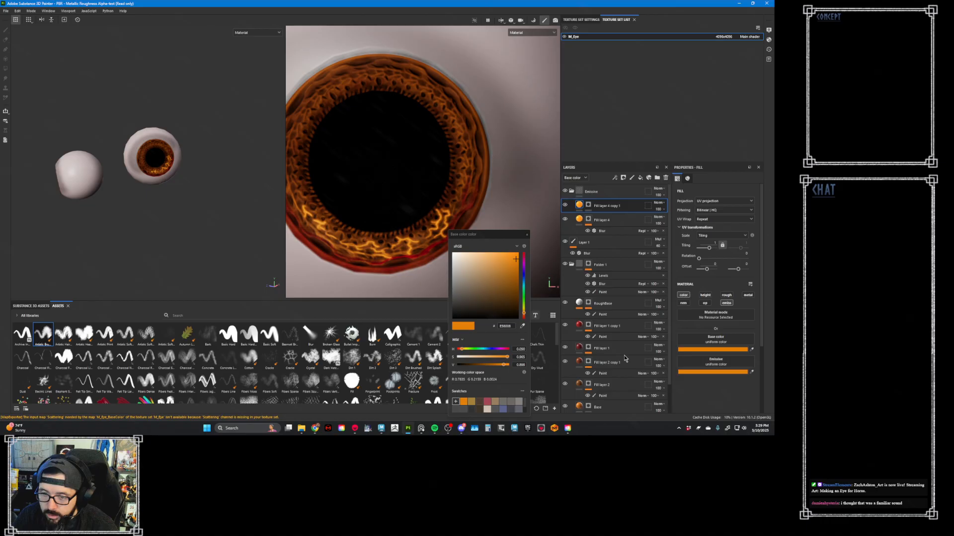
left_click(503, 365)
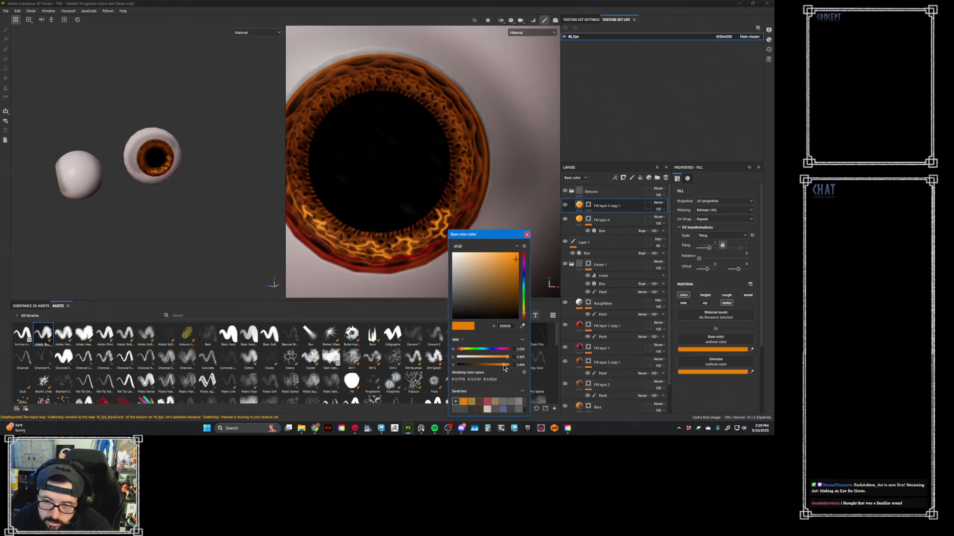
left_click_drag(504, 367, 497, 365)
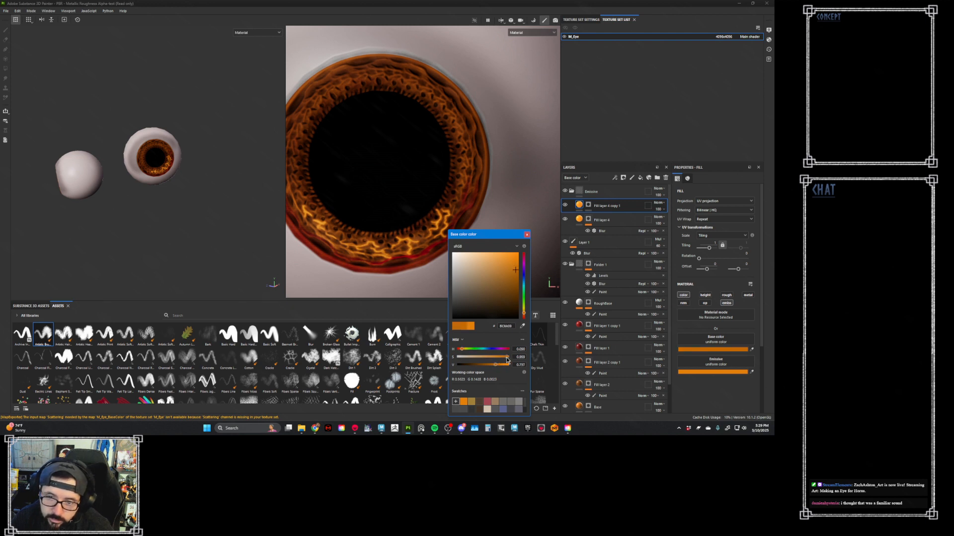
left_click_drag(507, 360, 495, 360)
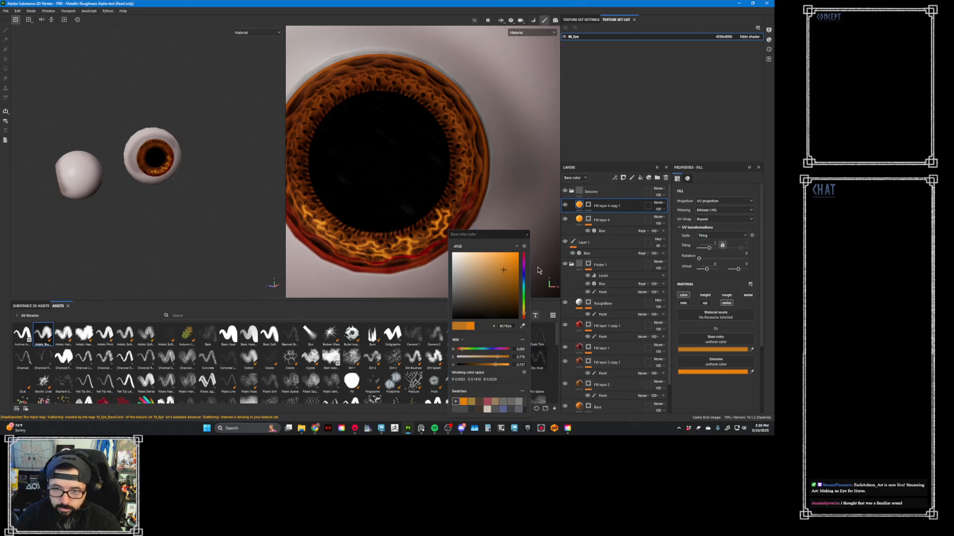
left_click_drag(505, 367, 535, 360)
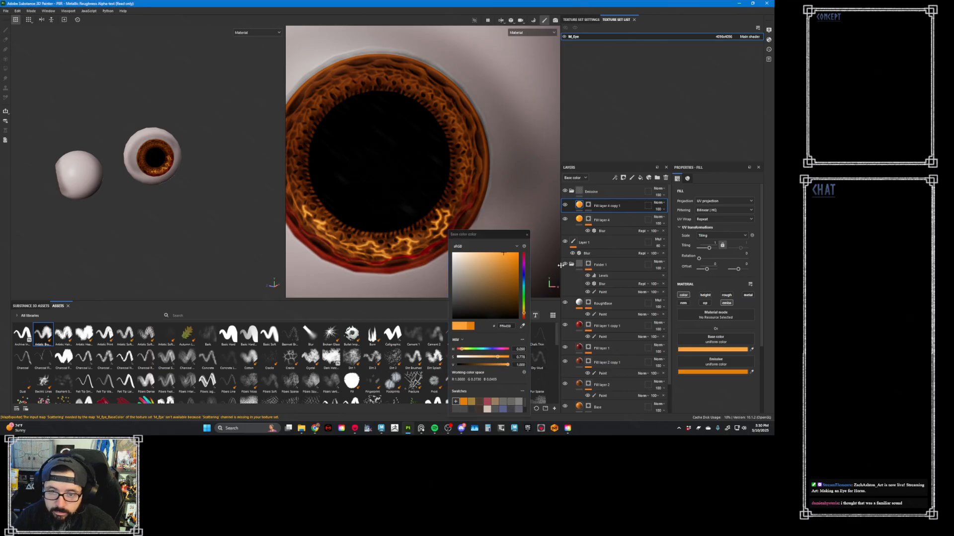
left_click(526, 234)
left_click(526, 235)
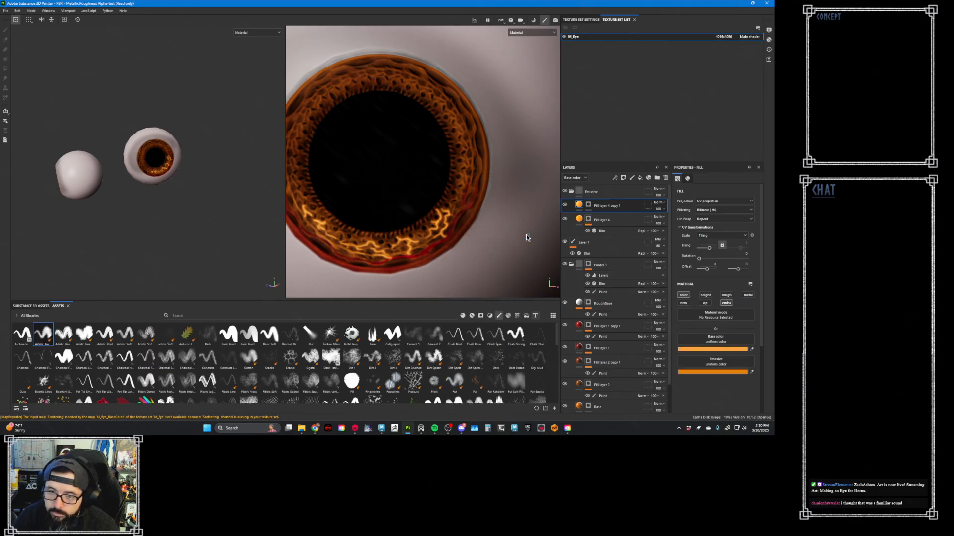
- Match Fill layer 4 copy 1's emissive color to its light orange base color
left_click(751, 371)
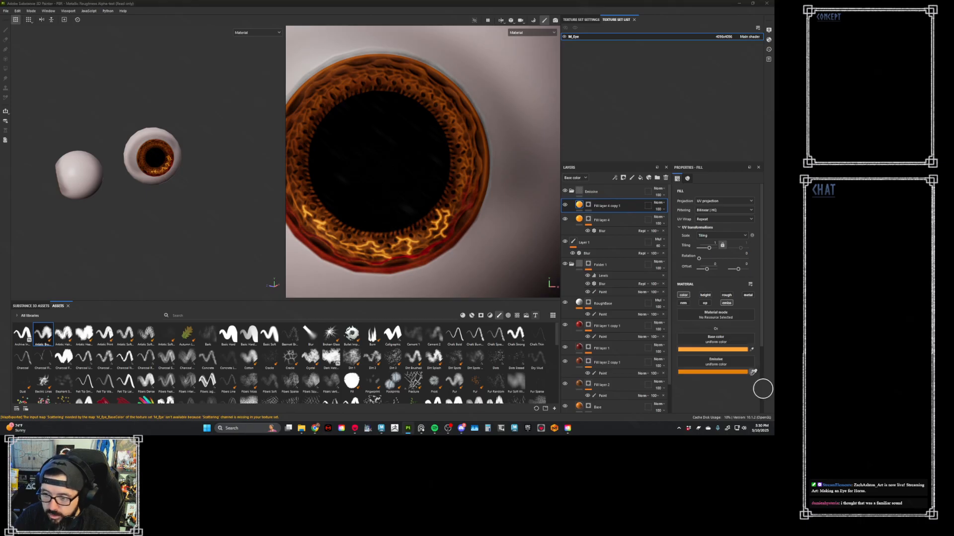
left_click(739, 359)
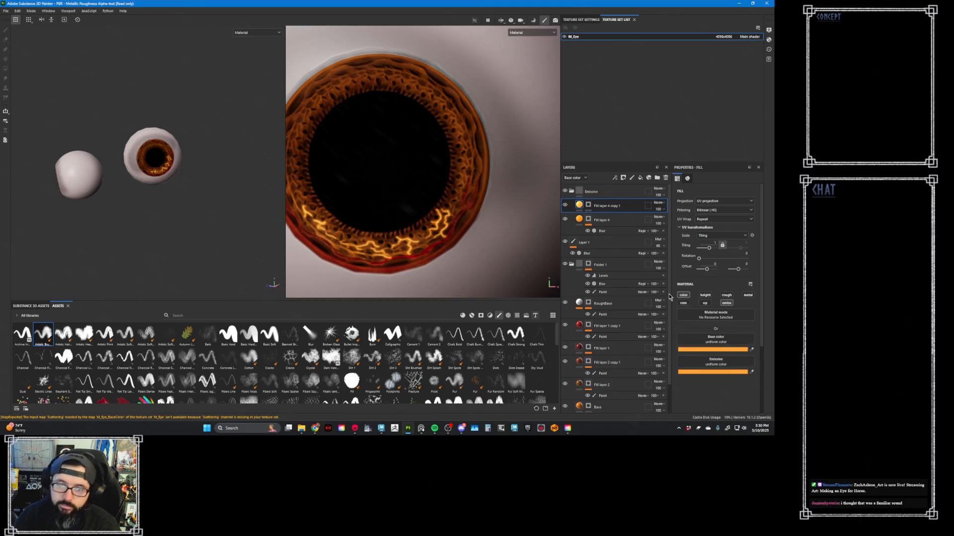
left_click(588, 206)
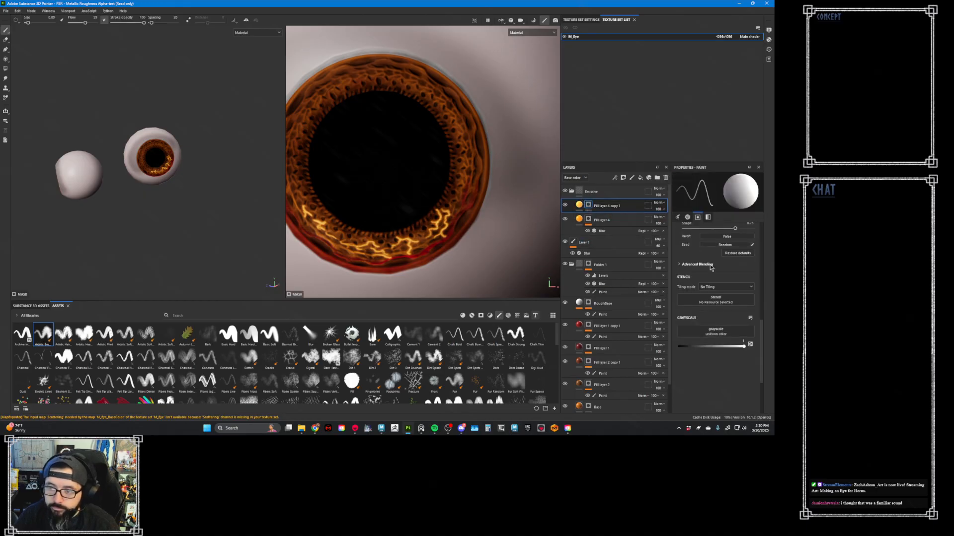
left_click(579, 205)
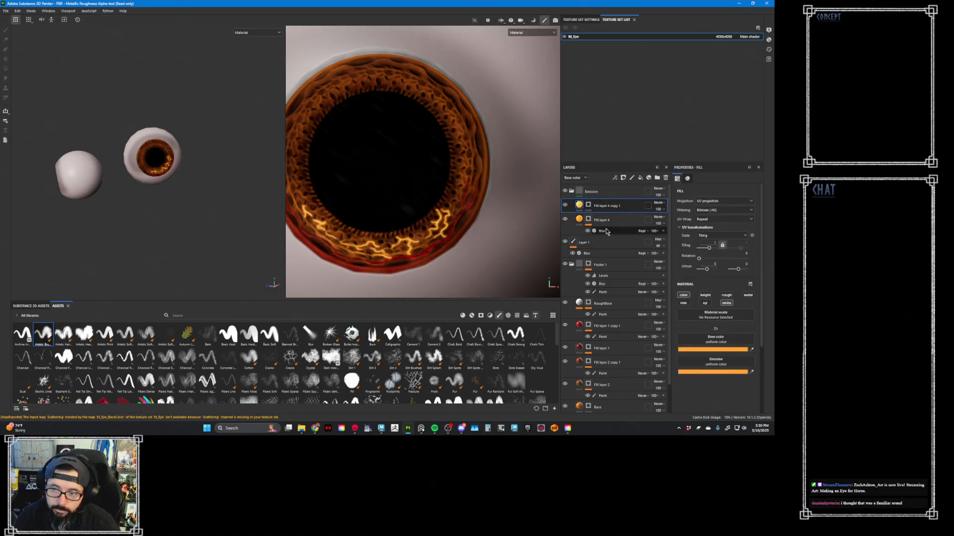
- Duplicate Fill layer 4 copy 1 and change the new copy's base color to a paler orange with saturation about 0.34
key("ctrl+d")
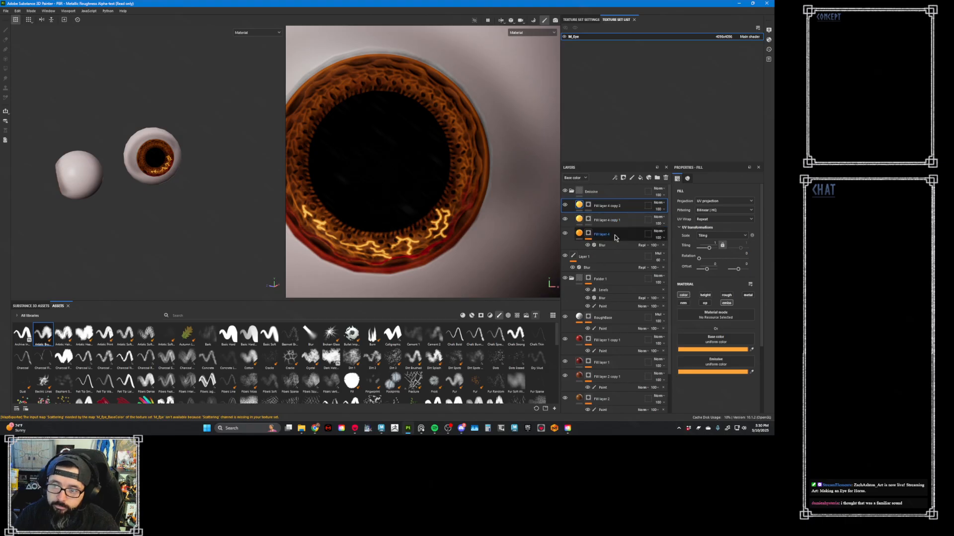
left_click(589, 221)
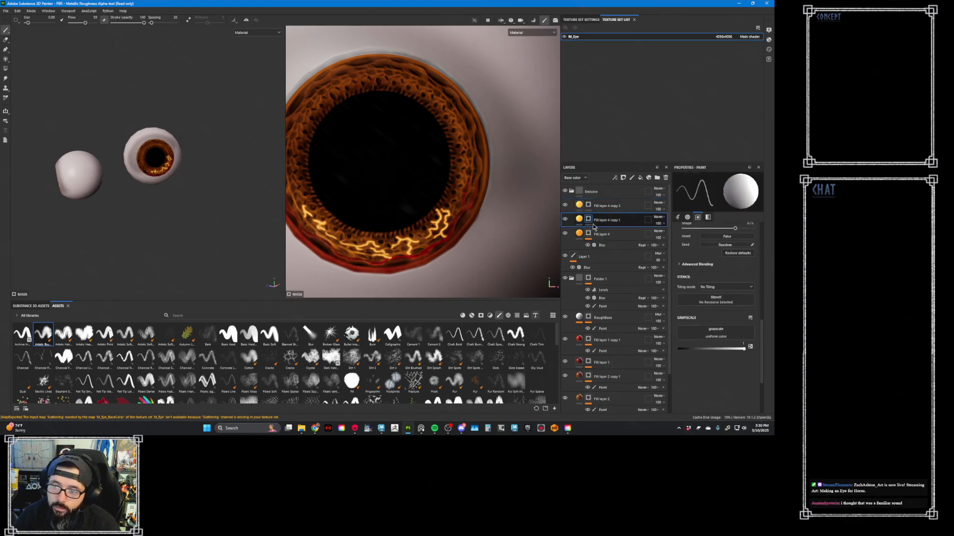
left_click(579, 205)
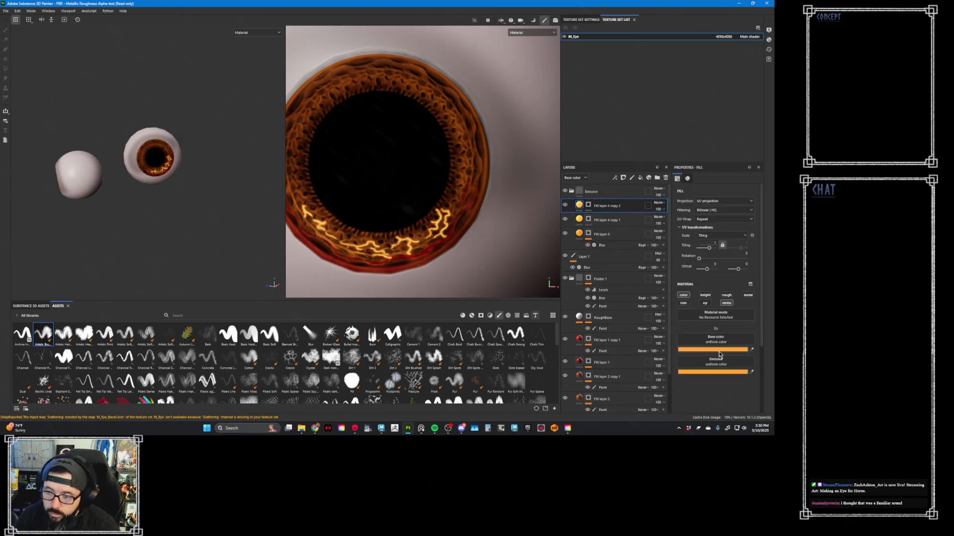
left_click(719, 350)
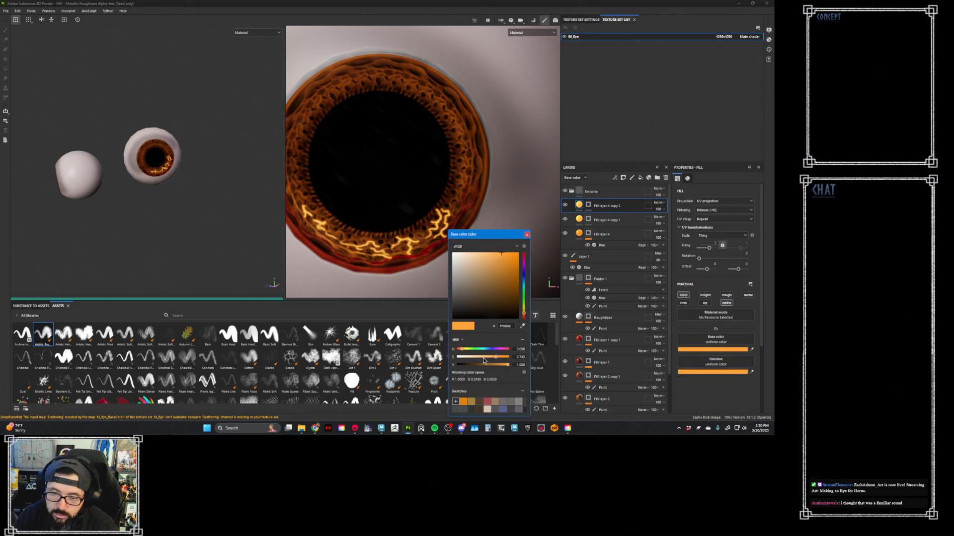
left_click(482, 357)
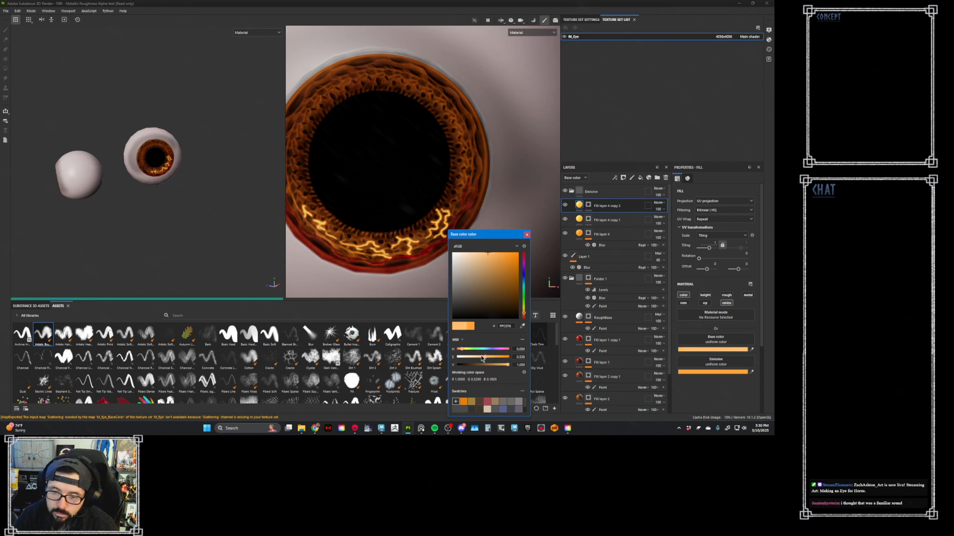
left_click_drag(480, 359, 474, 357)
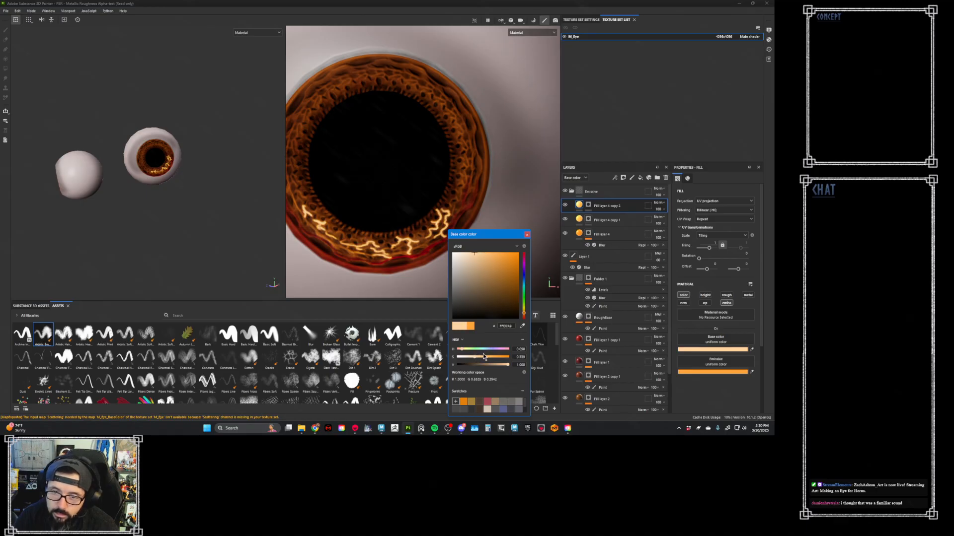
left_click(527, 235)
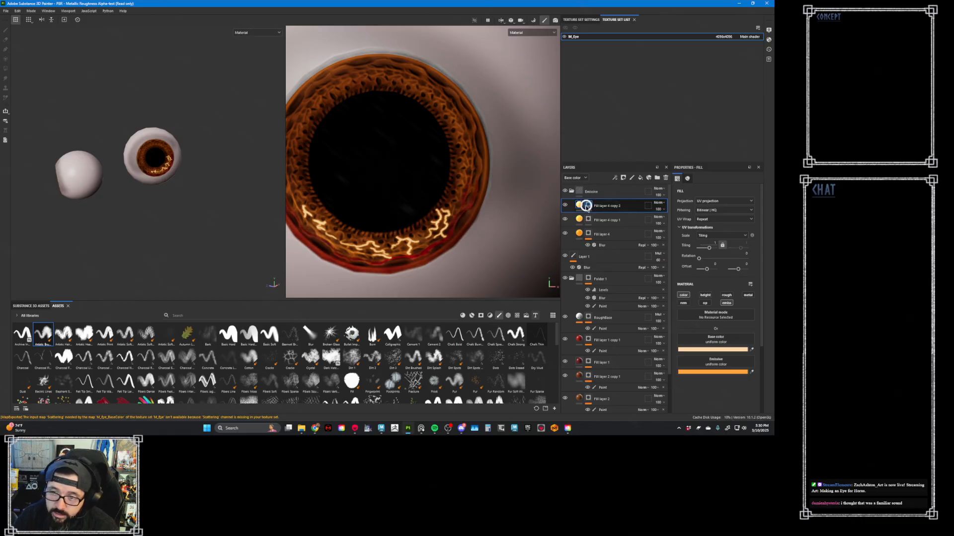
- Add a Blur filter and a Levels adjustment to the mask of Fill layer 4 copy 2
right_click(588, 208)
left_click(631, 231)
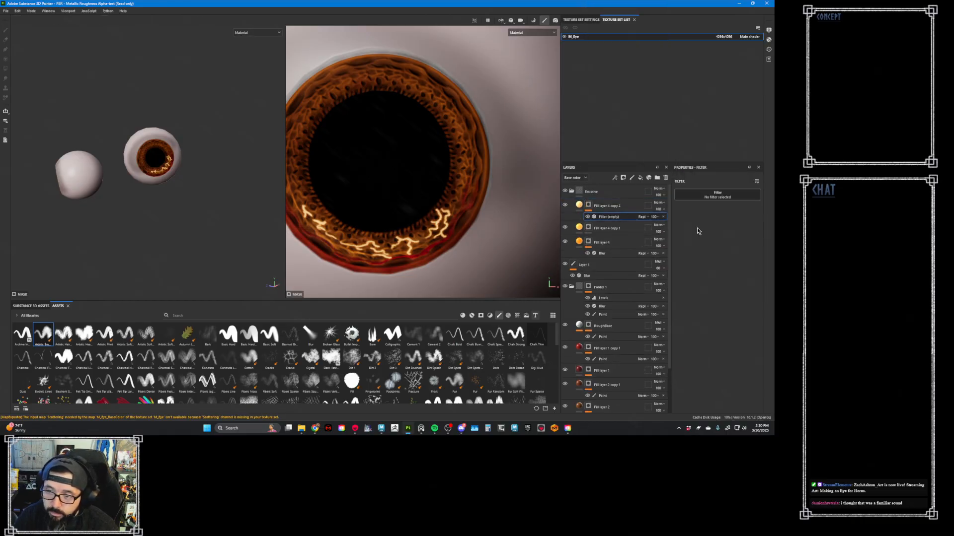
left_click(743, 217)
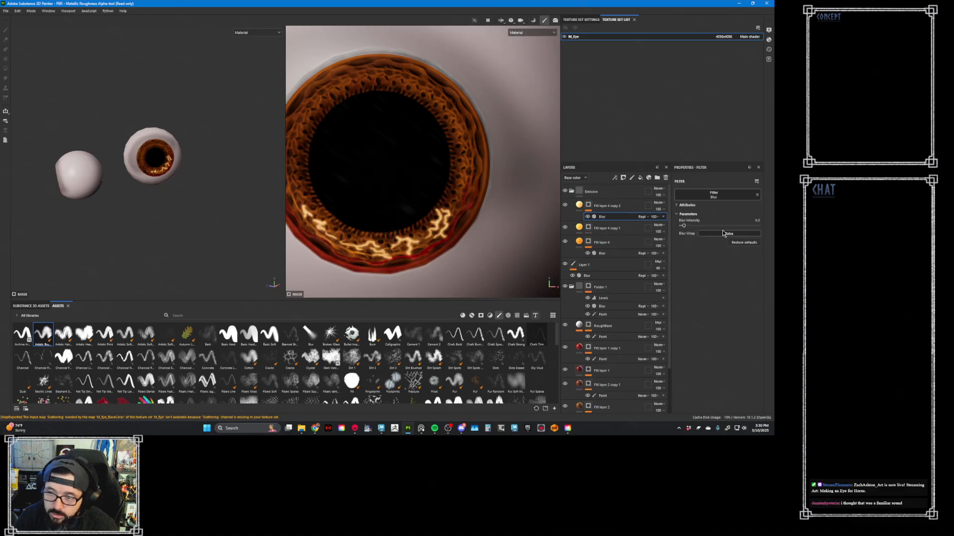
left_click(589, 208)
right_click(589, 208)
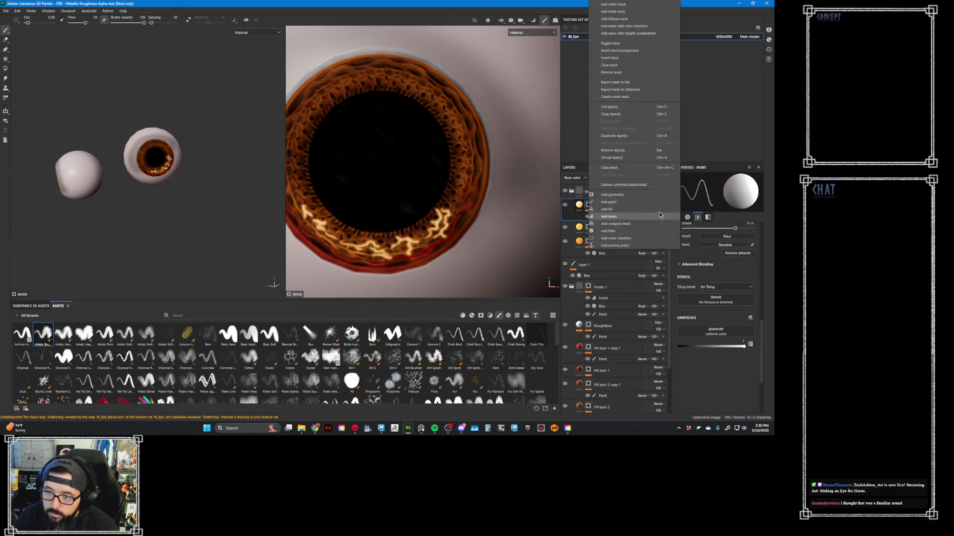
left_click(630, 219)
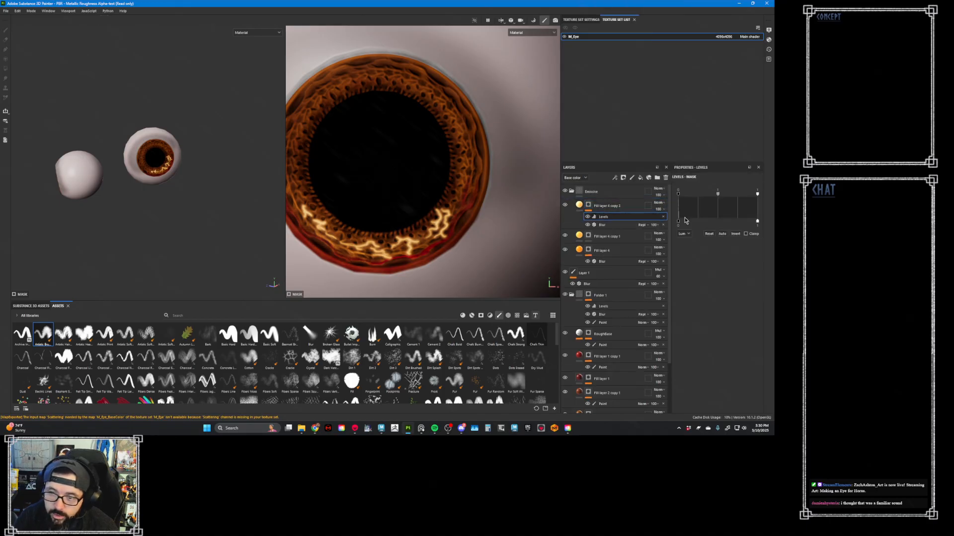
- Adjust Fill layer 4 copy 2's mask levels to input black about 0.14, input white about 0.49 and output black about 0.13
left_click(588, 205, "alt")
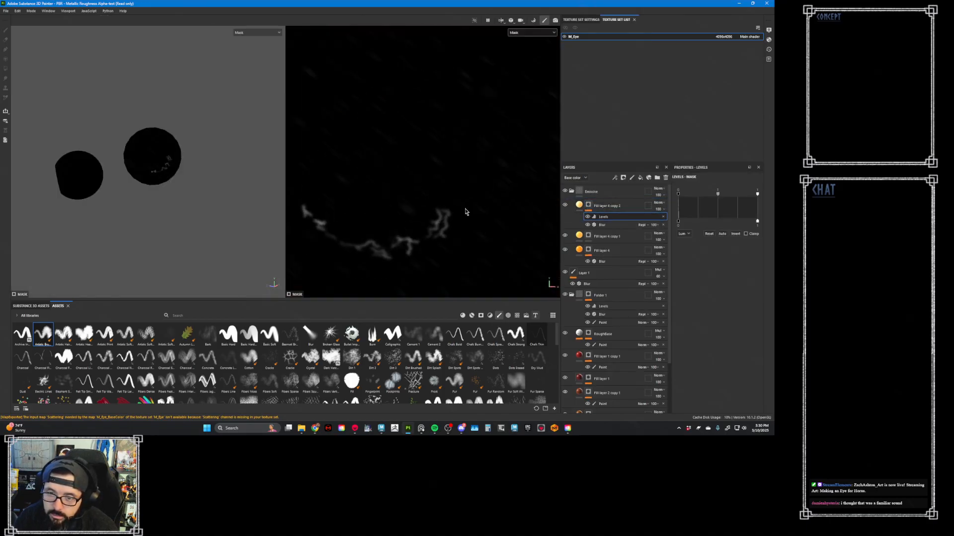
left_click_drag(717, 196, 690, 198)
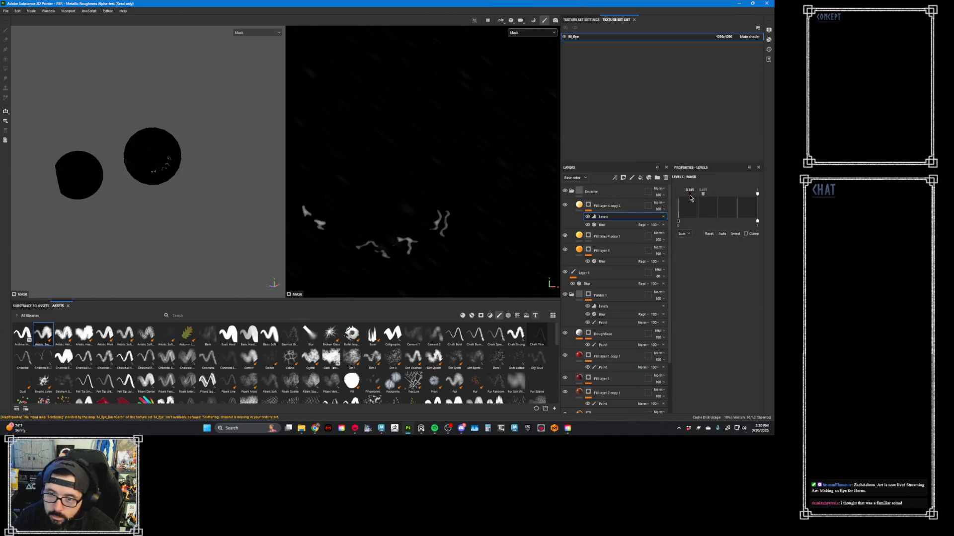
key("m")
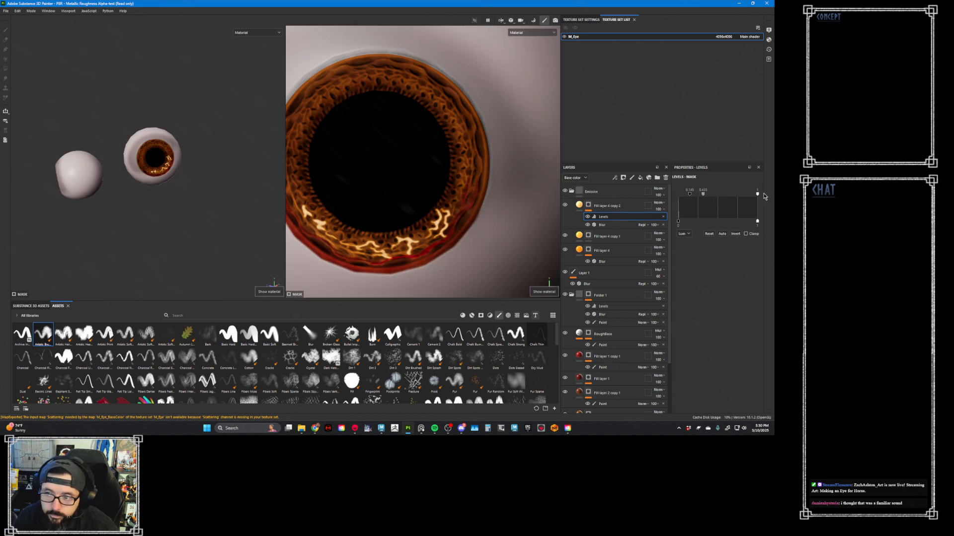
mouse_move(715, 196)
left_mouse_down()
mouse_move(695, 197)
mouse_move(706, 198)
left_mouse_up()
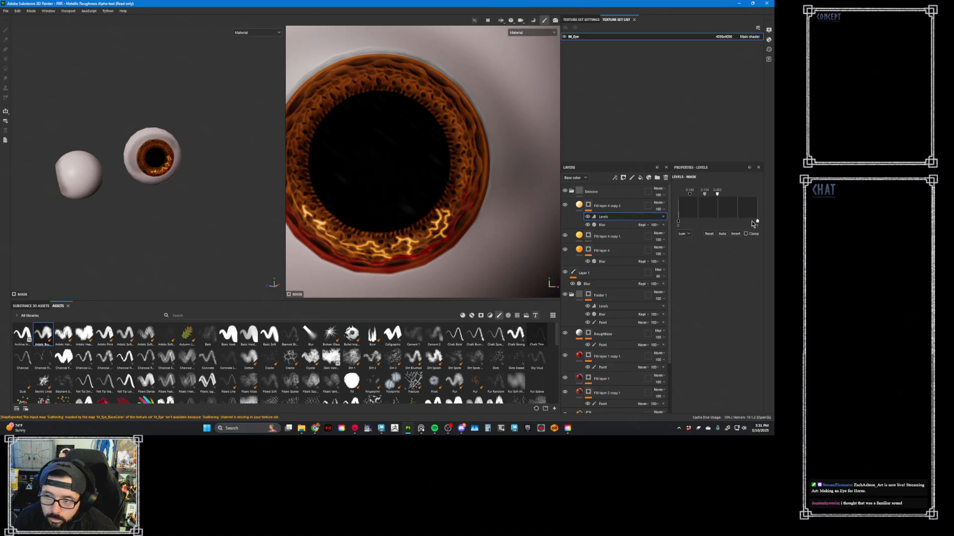
mouse_move(756, 221)
left_mouse_down()
mouse_move(733, 222)
mouse_move(770, 227)
left_mouse_up()
mouse_move(678, 222)
left_mouse_down()
mouse_move(703, 222)
mouse_move(688, 223)
left_mouse_up()
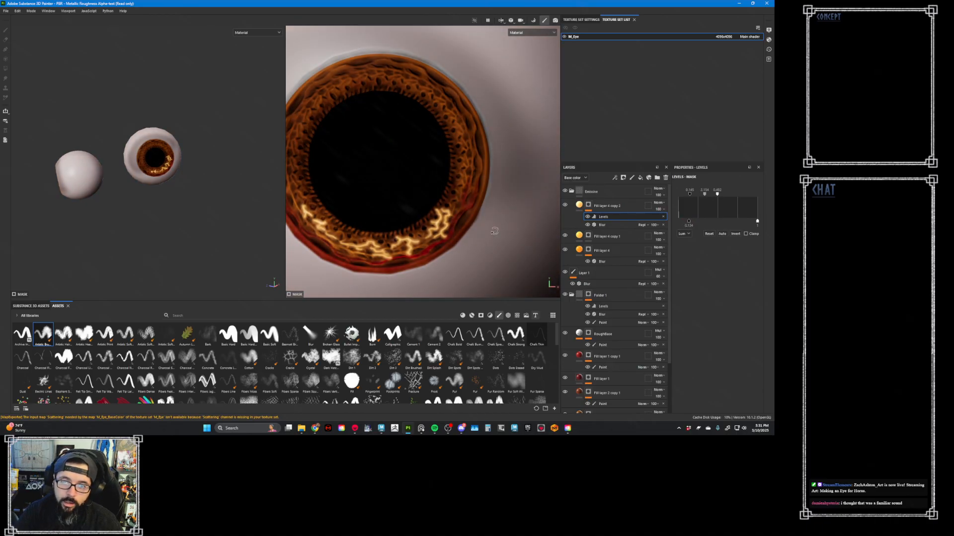
- Show the Emissive channel in the layer stack and lower Fill layer 4 copy 2's emissive opacity to 52
left_click_drag(493, 229, 507, 220, "alt")
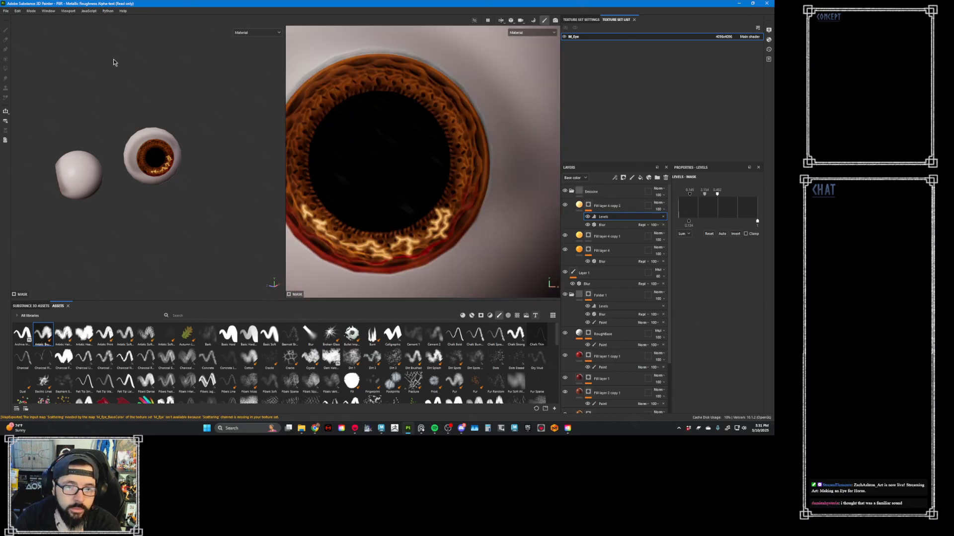
left_click(575, 178)
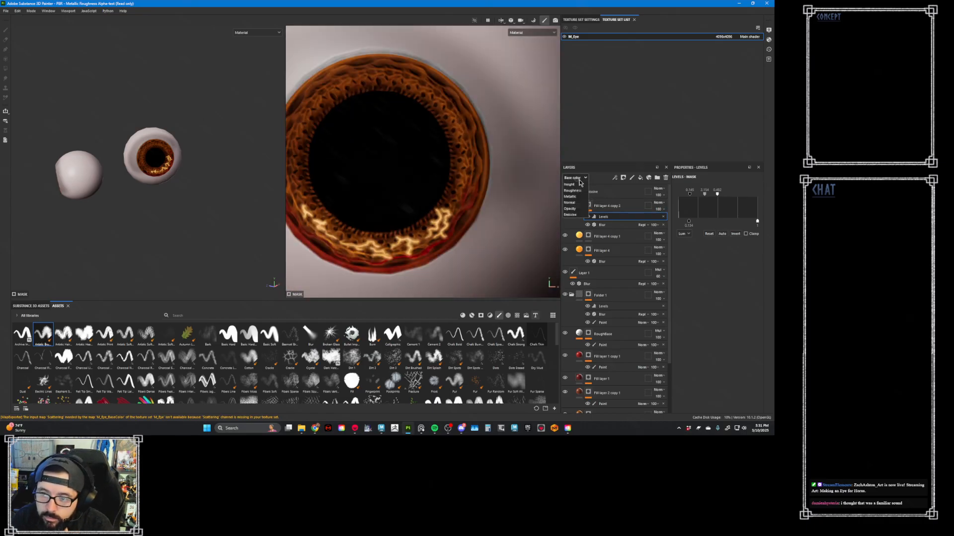
left_click(578, 224)
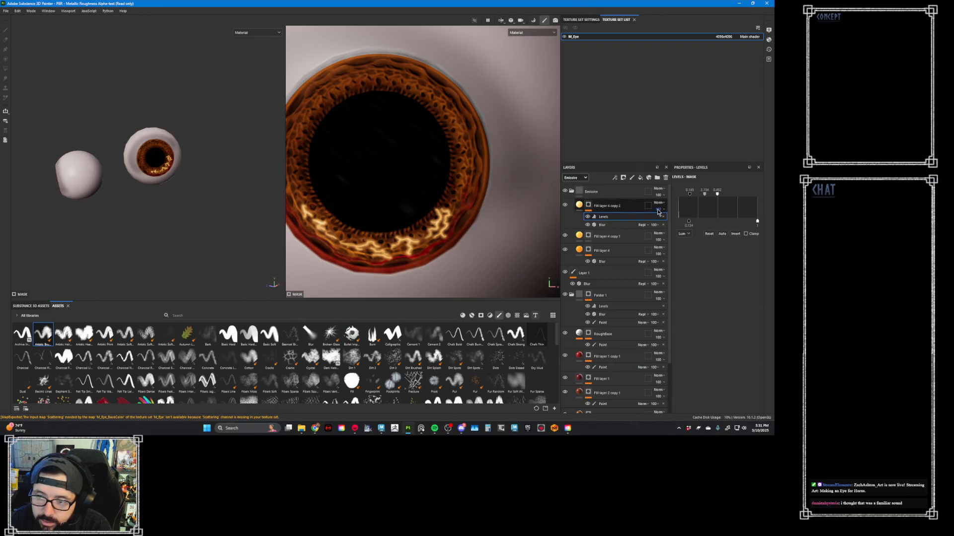
mouse_move(660, 212)
left_mouse_down()
mouse_move(676, 219)
mouse_move(666, 224)
left_mouse_up()
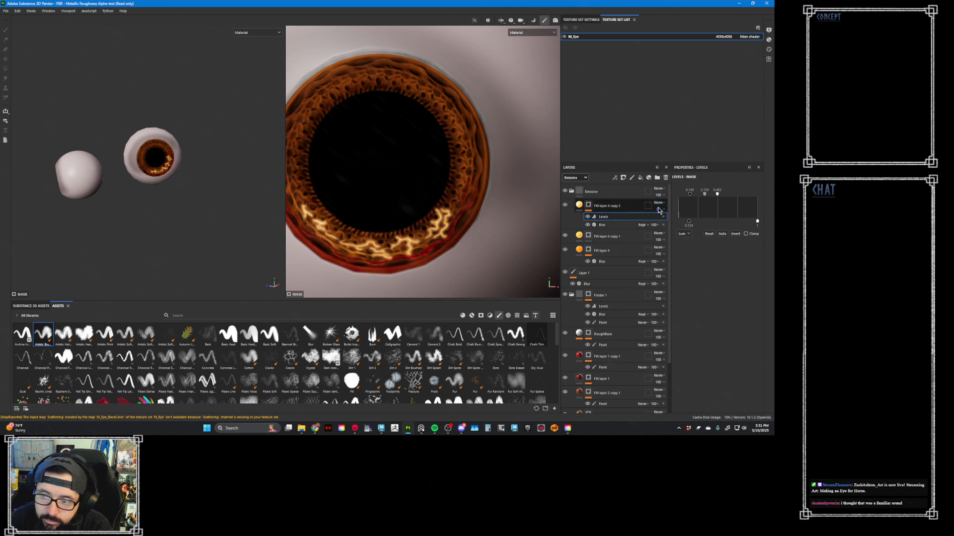
- Export the M_Eye base color, occlusion/roughness/metallic, normal and emissive textures as 8-bit TGA files
left_click(11, 10)
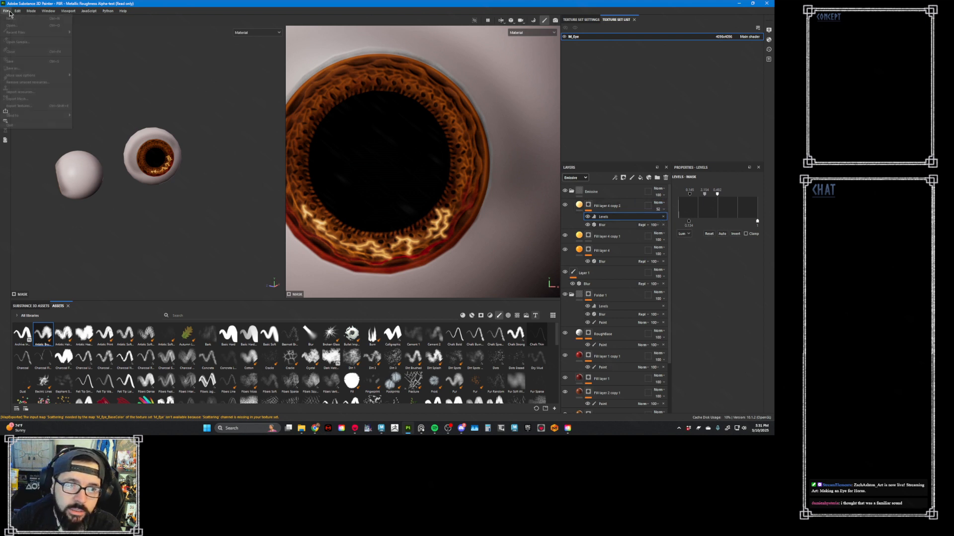
left_click(31, 110)
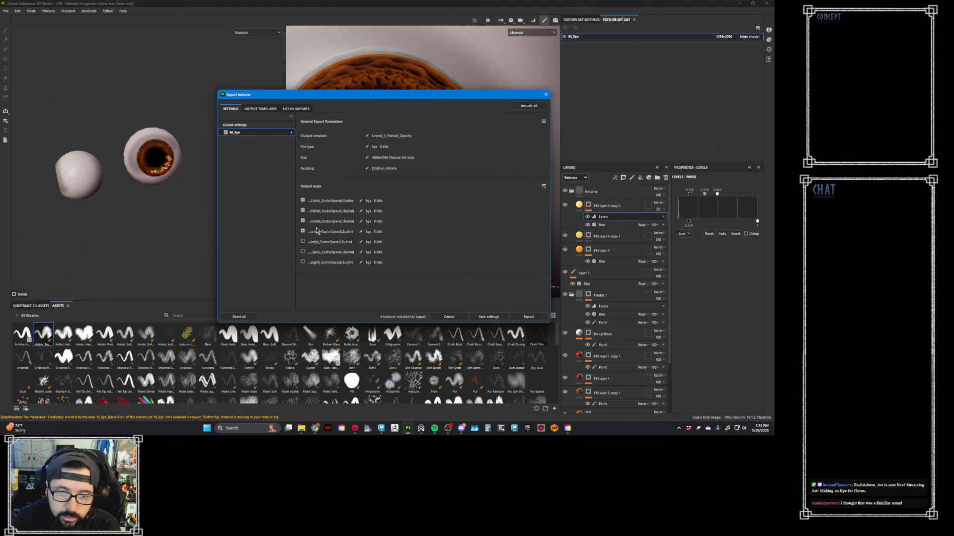
left_click(528, 316)
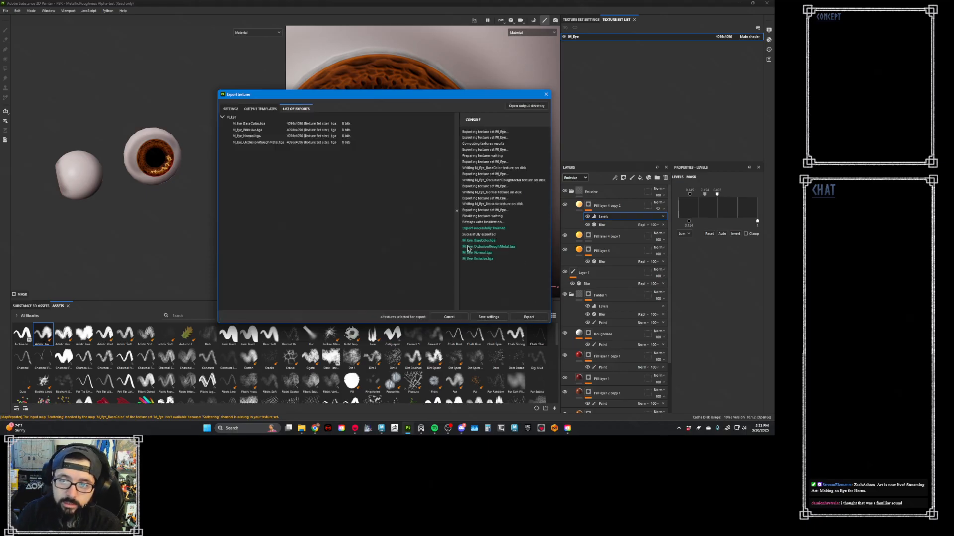
- Switch to Marmoset Toolbag, load M_Eye_Emissive as the eye material's emissive map and raise its intensity
left_click(355, 429)
left_click(341, 400)
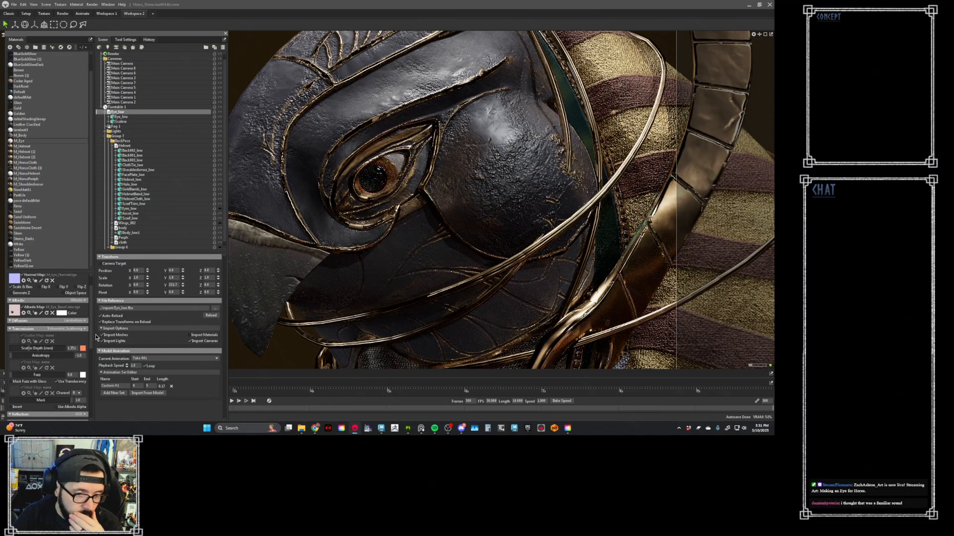
scroll(91, 342, "down", 5)
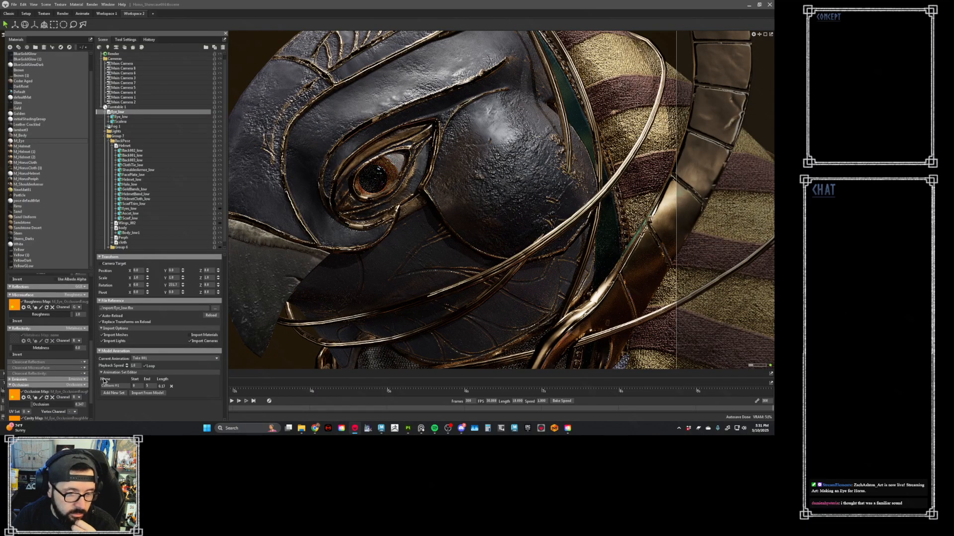
left_click(10, 380)
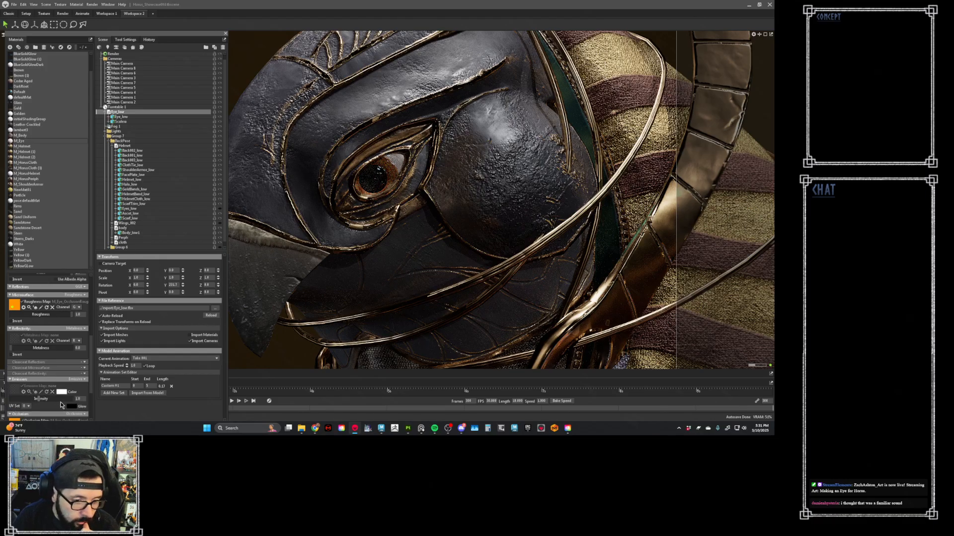
left_click(23, 391)
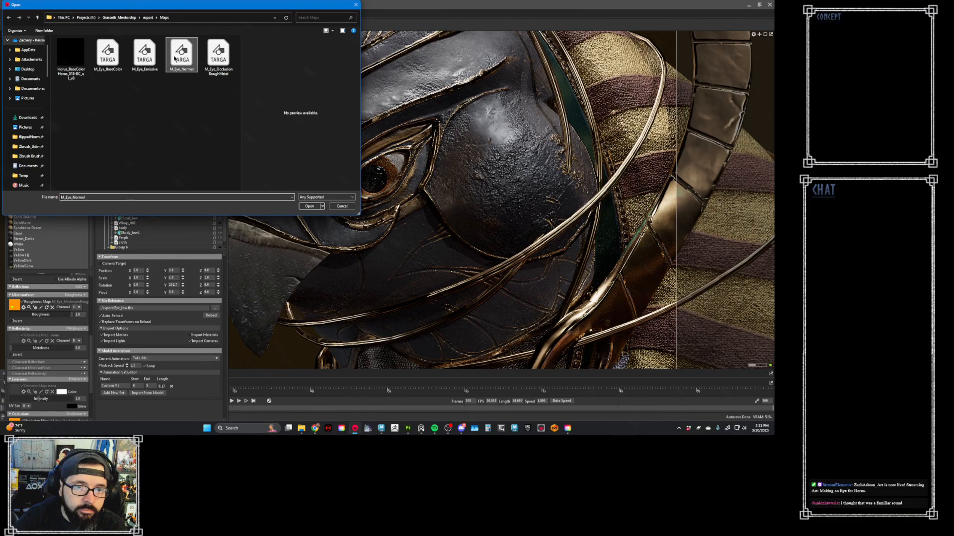
double_click(145, 54)
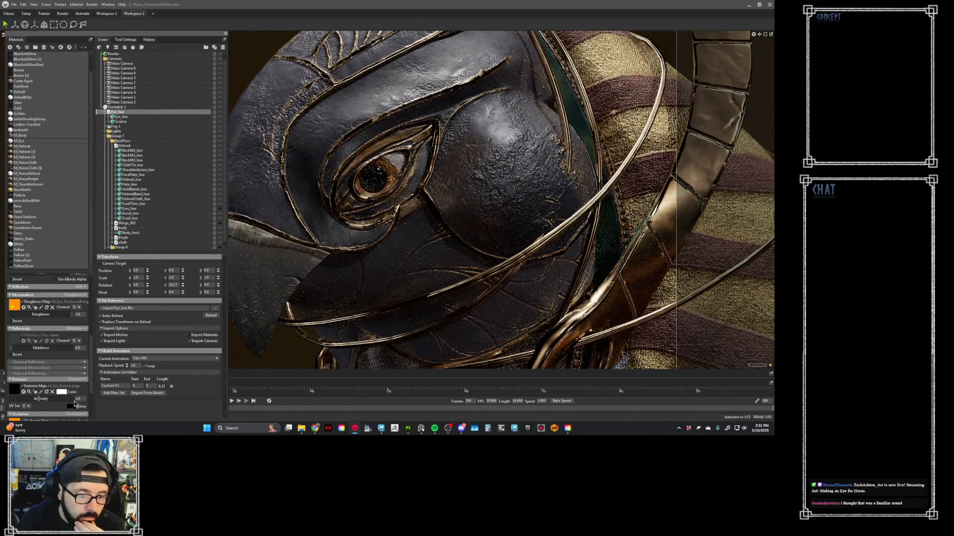
left_click_drag(41, 400, 58, 400)
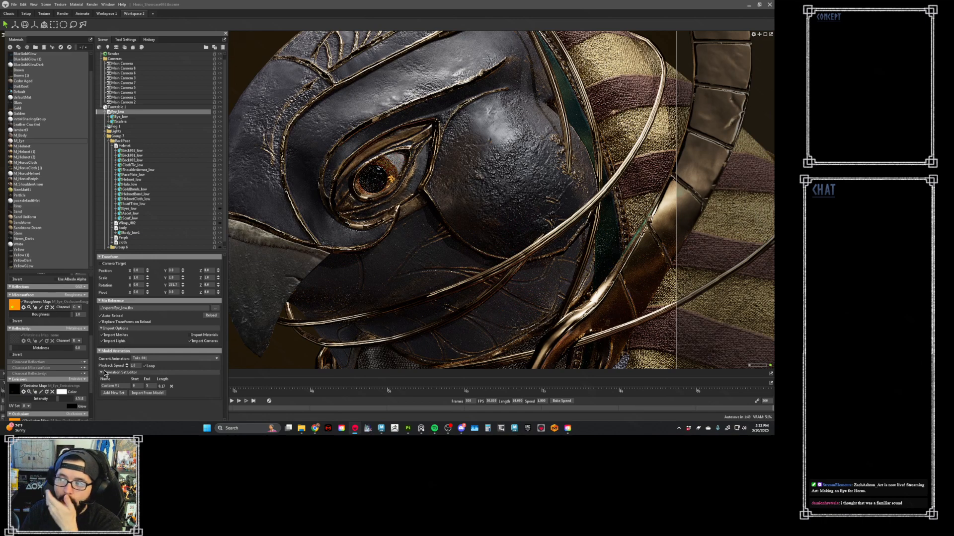
- Return to Substance 3D Painter, close the texture export and hide Fill layer 4 copy 2 and copy 1
left_click(408, 428)
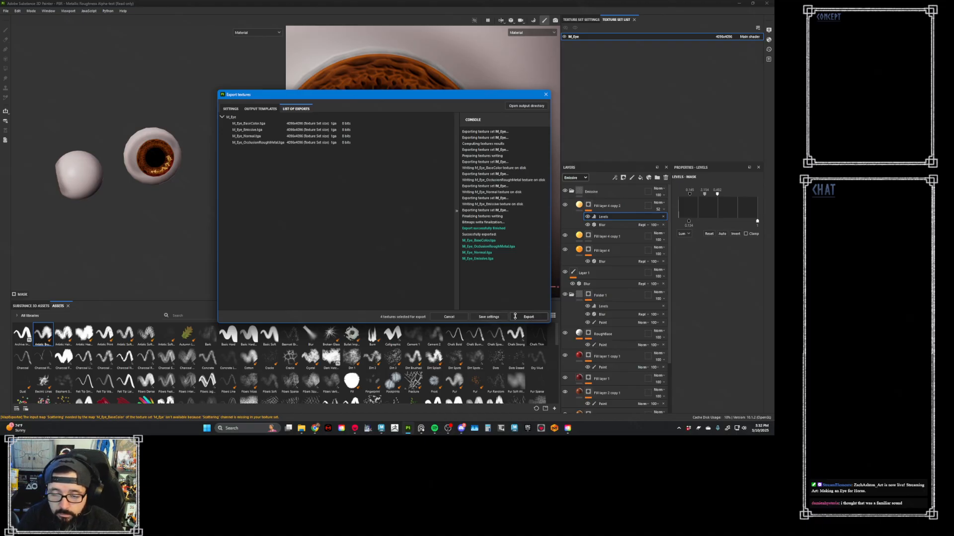
left_click(490, 319)
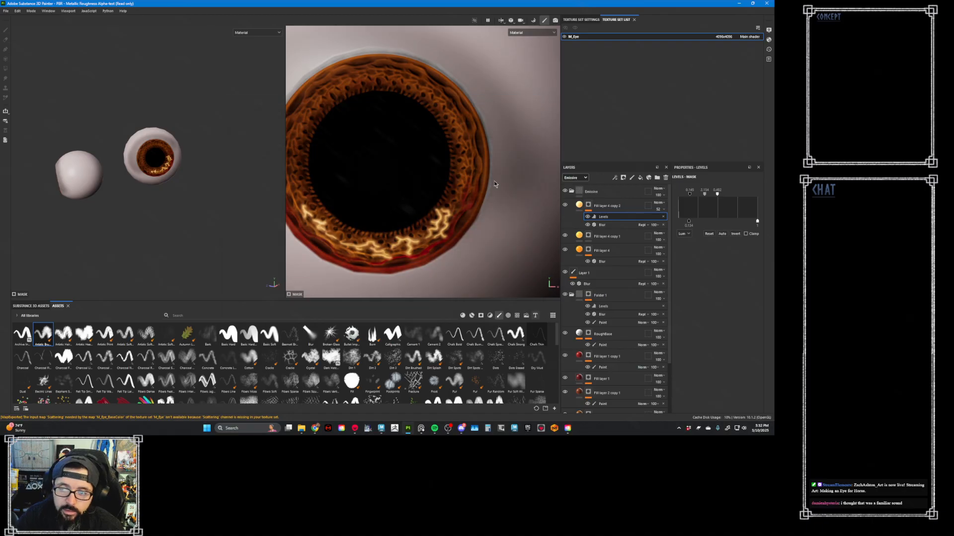
left_click(565, 205)
left_click(565, 236)
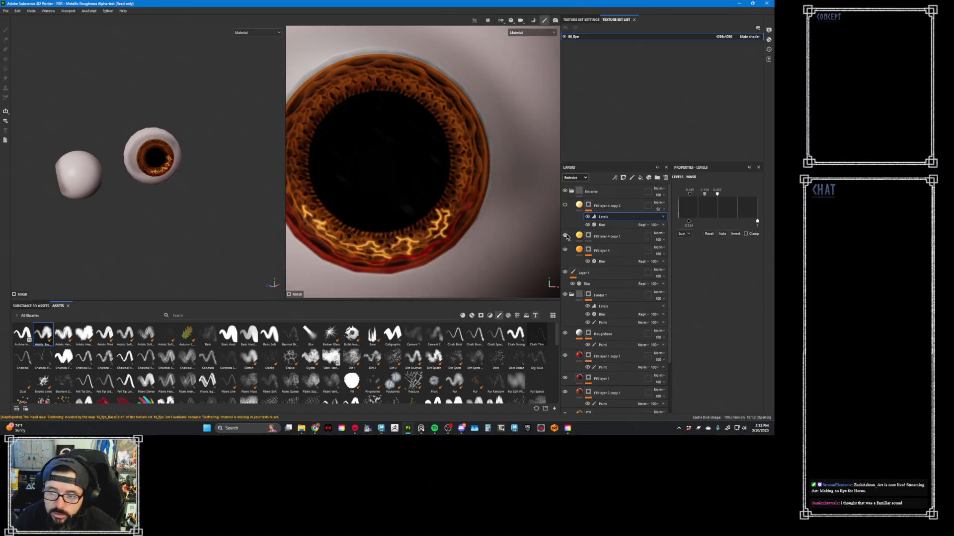
- Compare Fill layer 4 with and without its mask blur, and replace its mask with an empty black mask
left_click(588, 251)
left_click(588, 261)
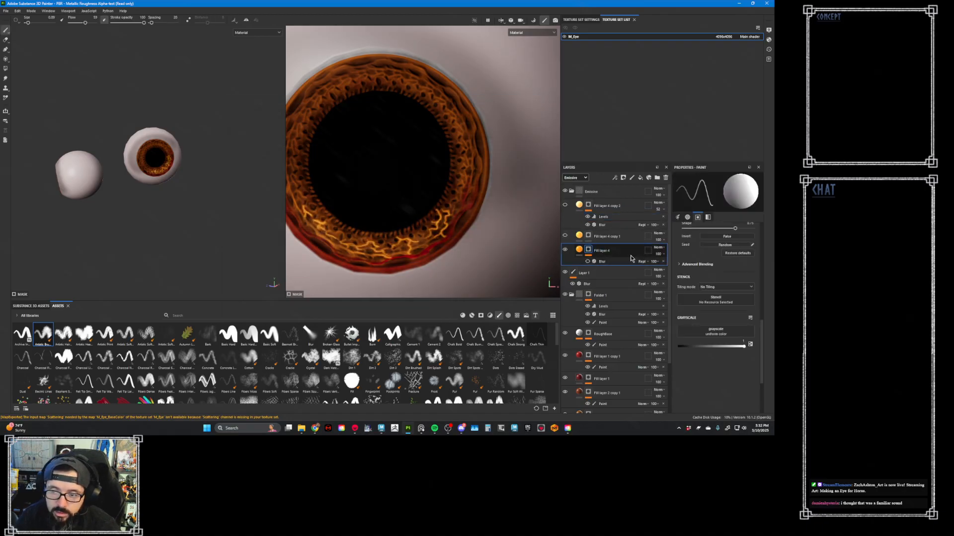
left_click(588, 261)
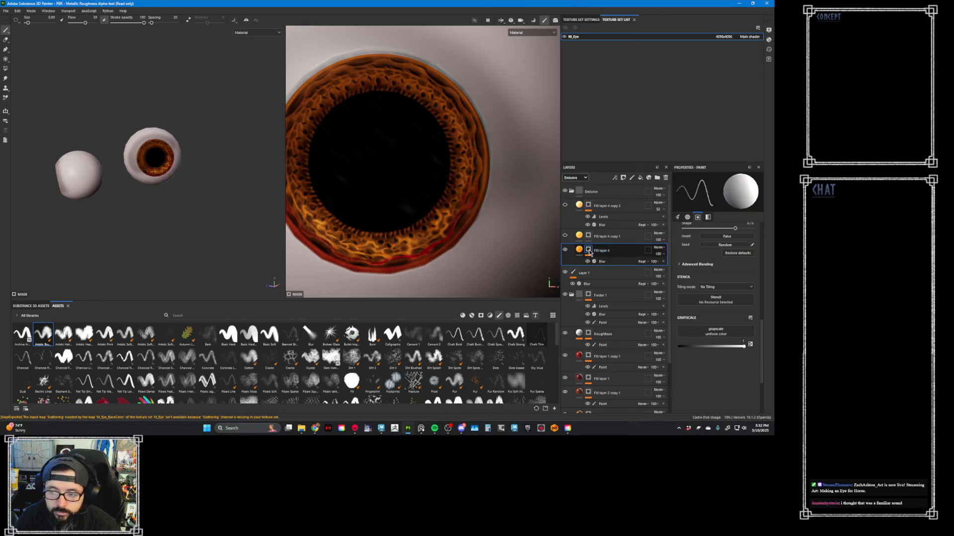
right_click(589, 249)
left_click(618, 15)
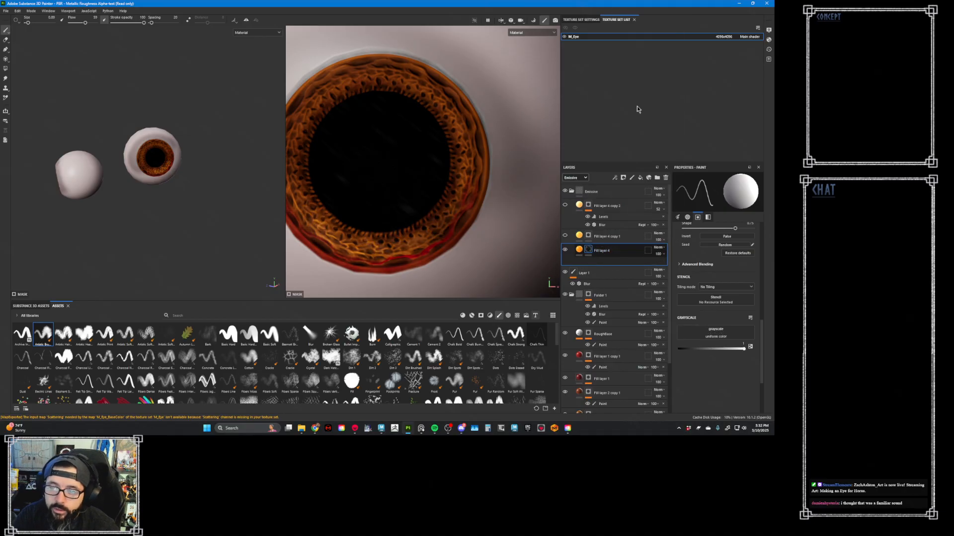
- Add a paint effect to Fill layer 4's black mask
right_click(588, 250)
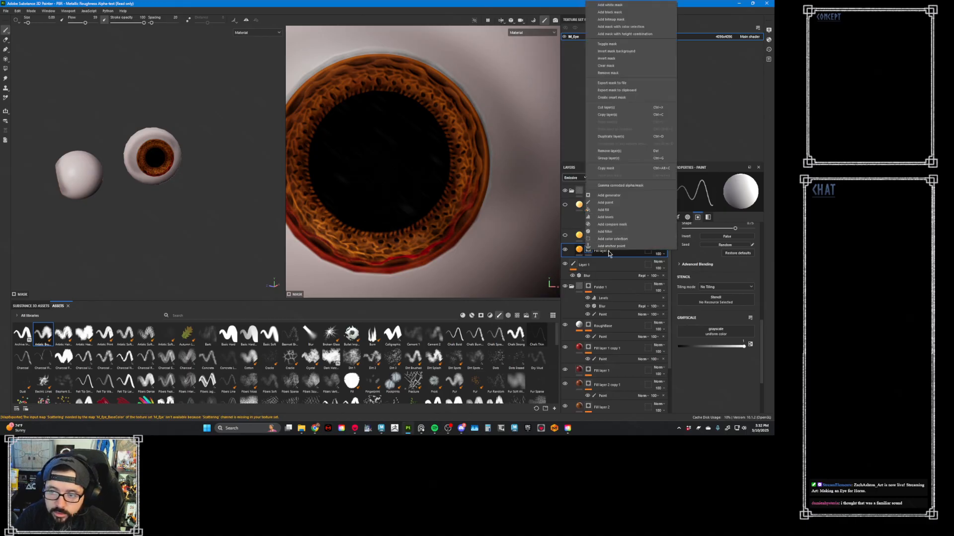
left_click(605, 203)
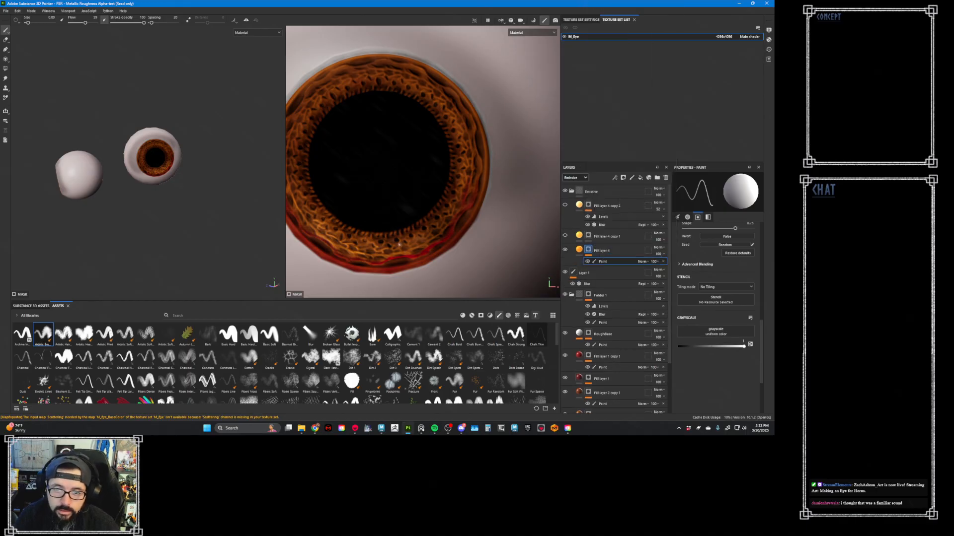
mouse_move(399, 245)
middle_mouse_down("alt")
mouse_move(464, 240)
mouse_move(442, 237)
mouse_move(405, 257)
middle_mouse_up("alt")
scroll(413, 224, "up", 1)
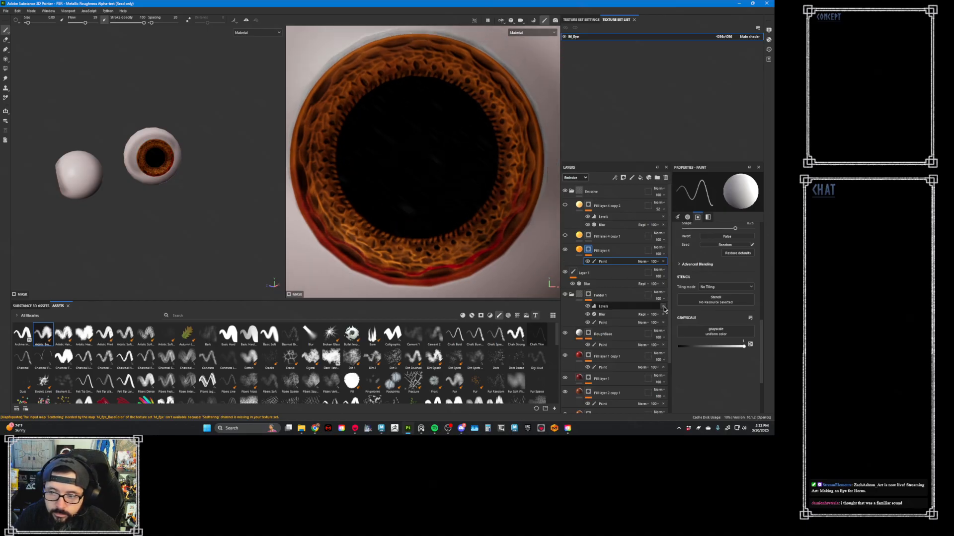
mouse_move(669, 313)
left_mouse_down()
mouse_move(671, 322)
mouse_move(675, 309)
left_mouse_up()
key("ctrl+z")
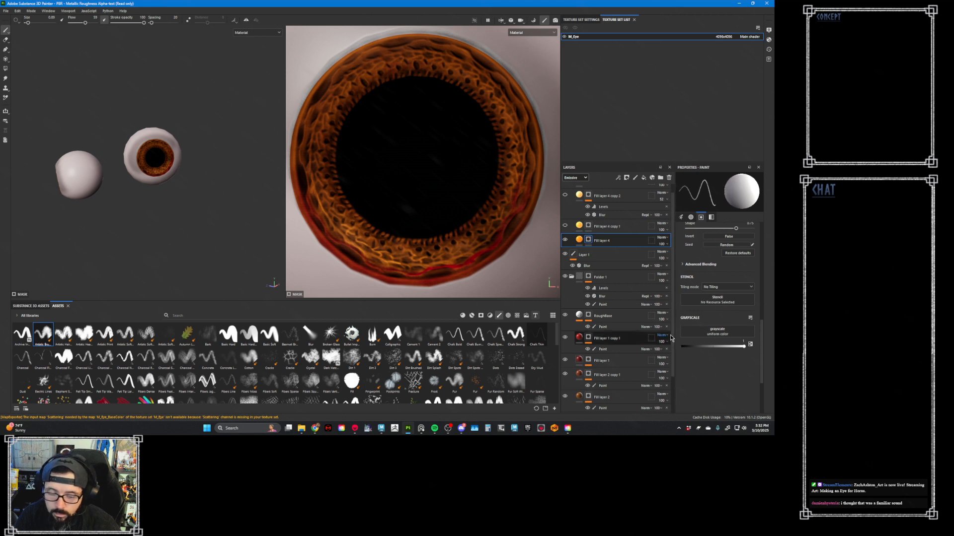
key("ctrl+y")
- Inspect the painted masks of Fill layer 2 and Fill layer 2 copy 1
scroll(646, 288, "down", 3)
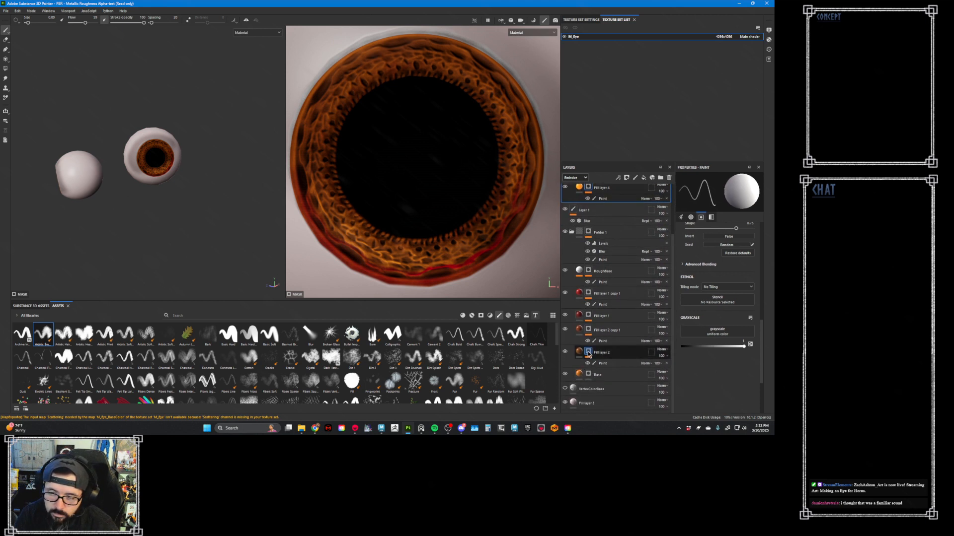
left_click(589, 353, "alt")
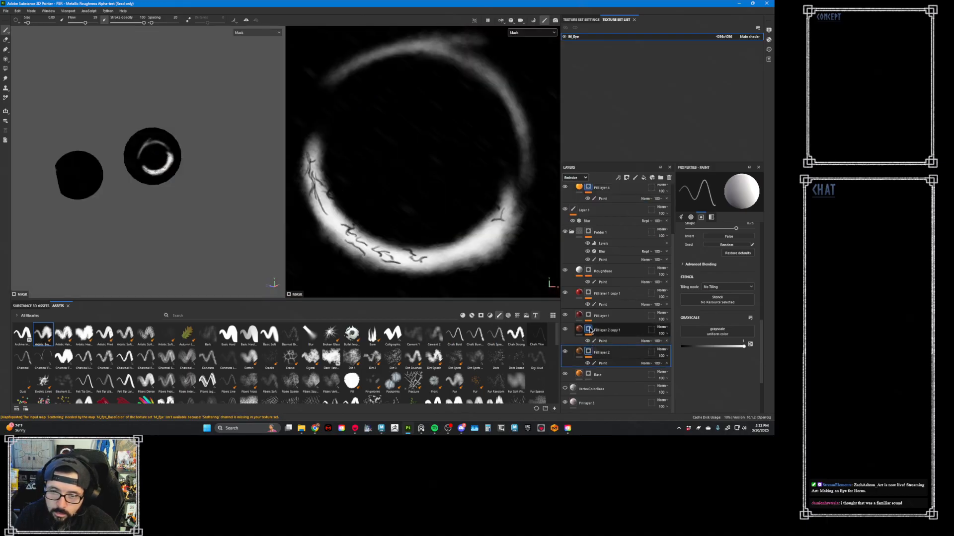
left_click(590, 331, "alt")
left_click(589, 352)
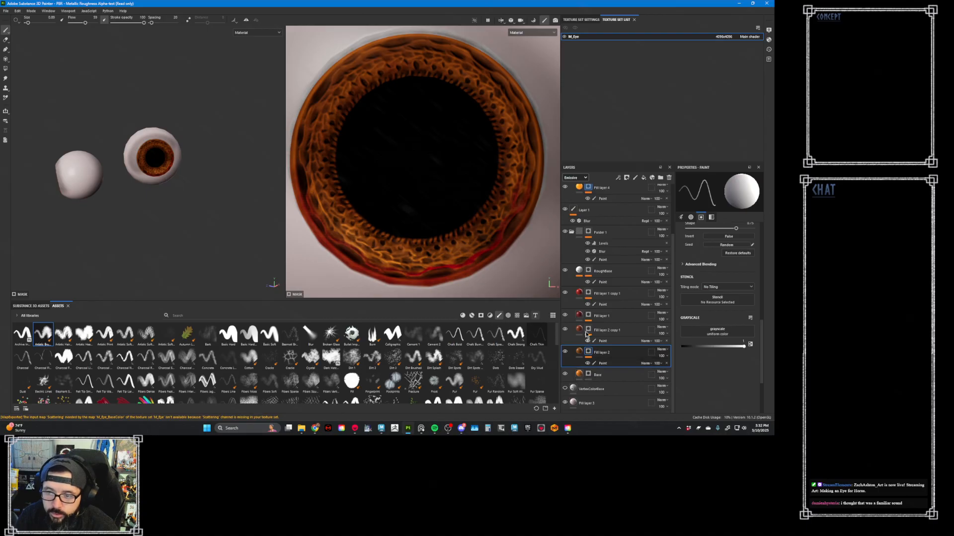
scroll(602, 248, "up", 3)
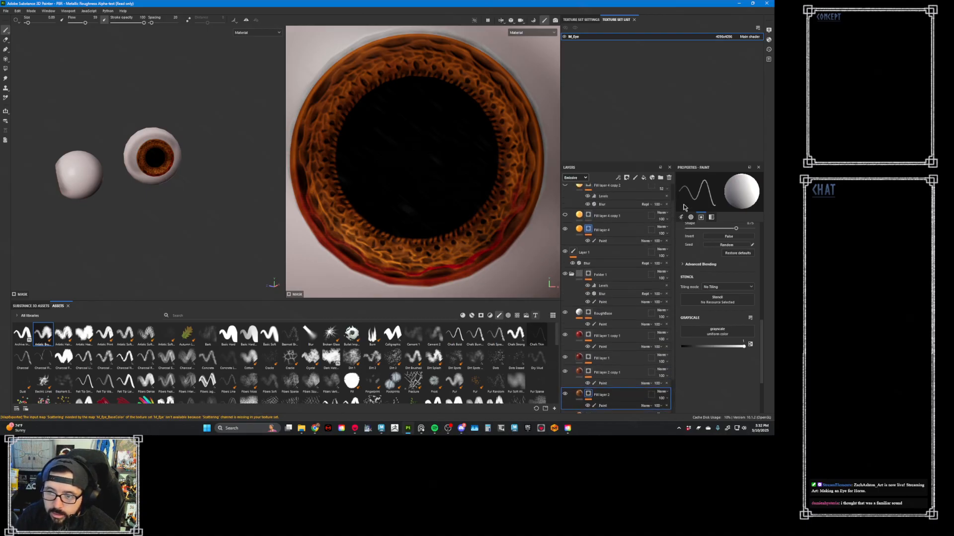
- Try painting Fill layer 4's mask along the iris's lower inner edge with a larger brush, and undo the strokes back to the empty black mask
left_click(603, 260)
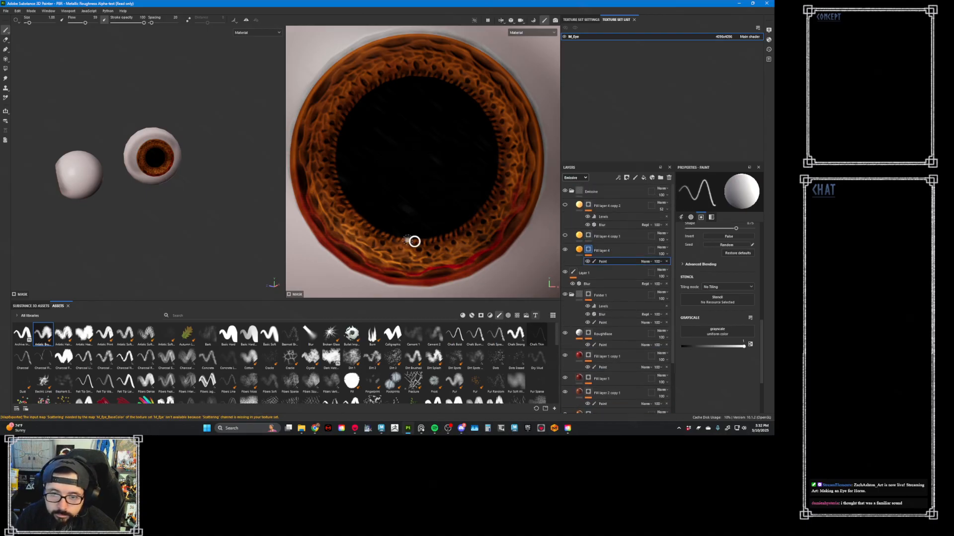
key("]")
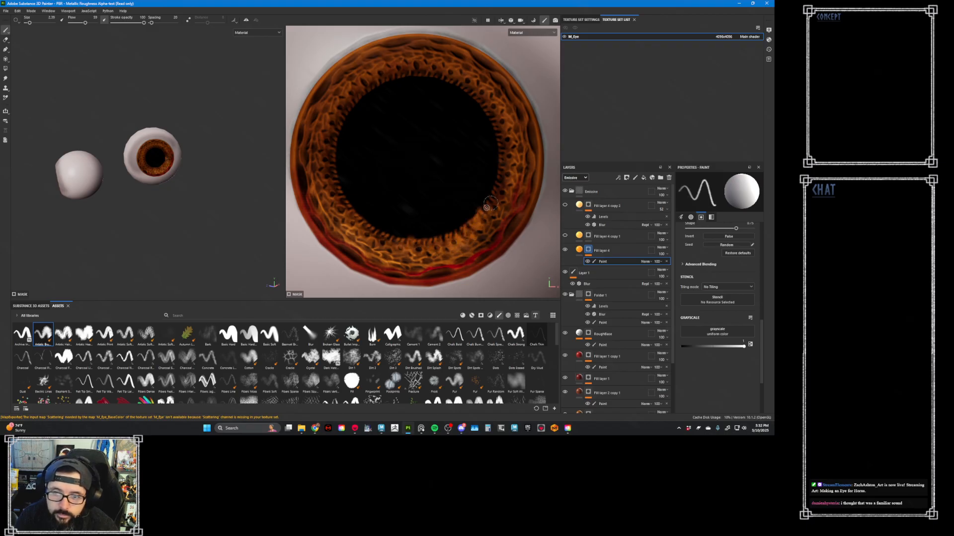
middle_click_drag(504, 180, 507, 226)
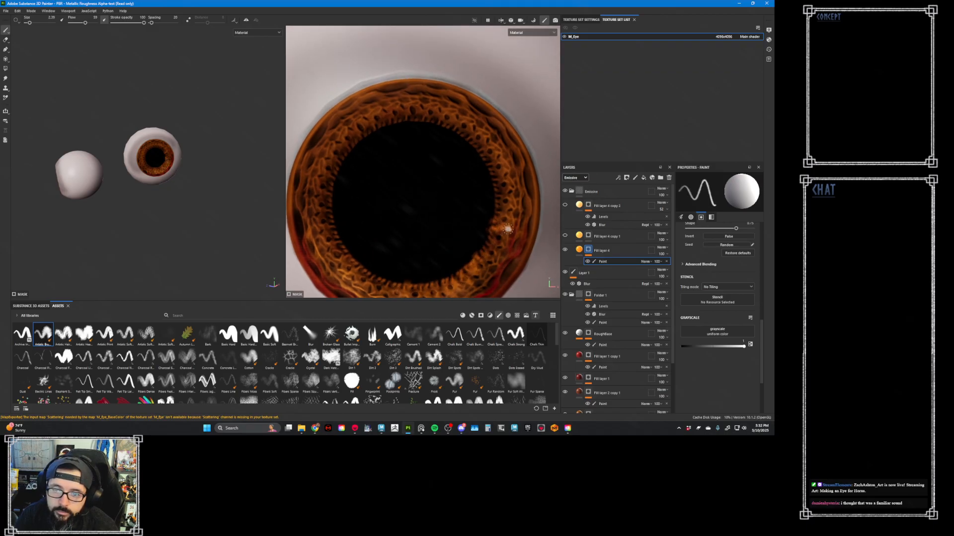
middle_click_drag(474, 266, 474, 196)
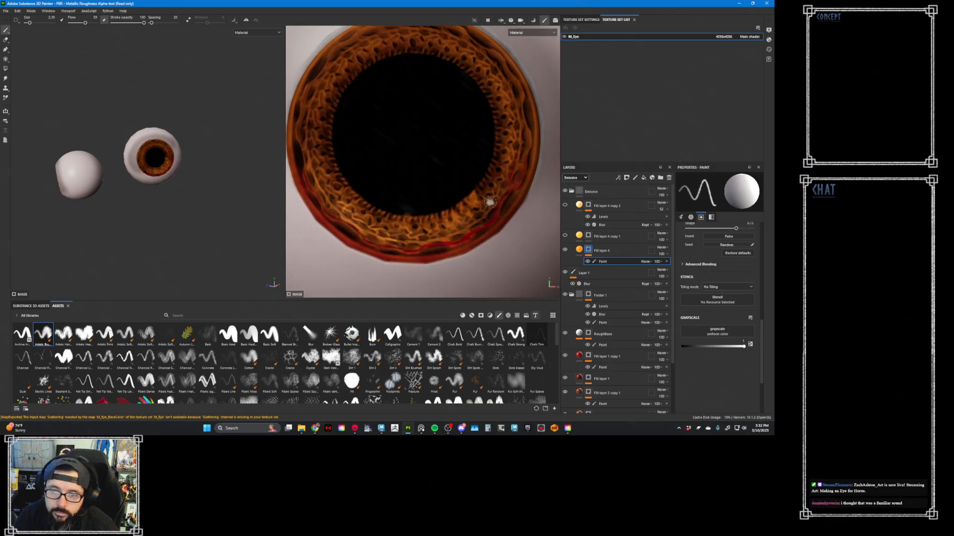
key("Delete")
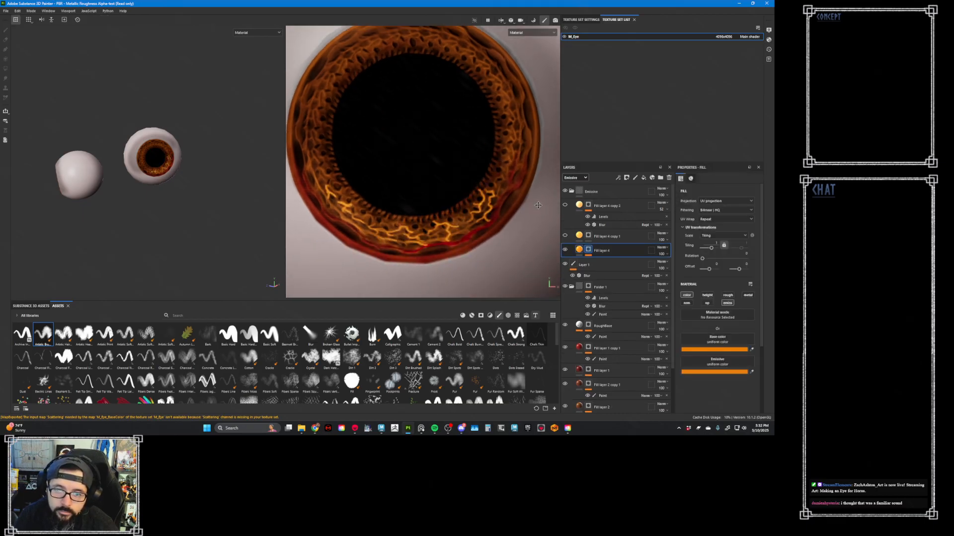
key("ctrl")
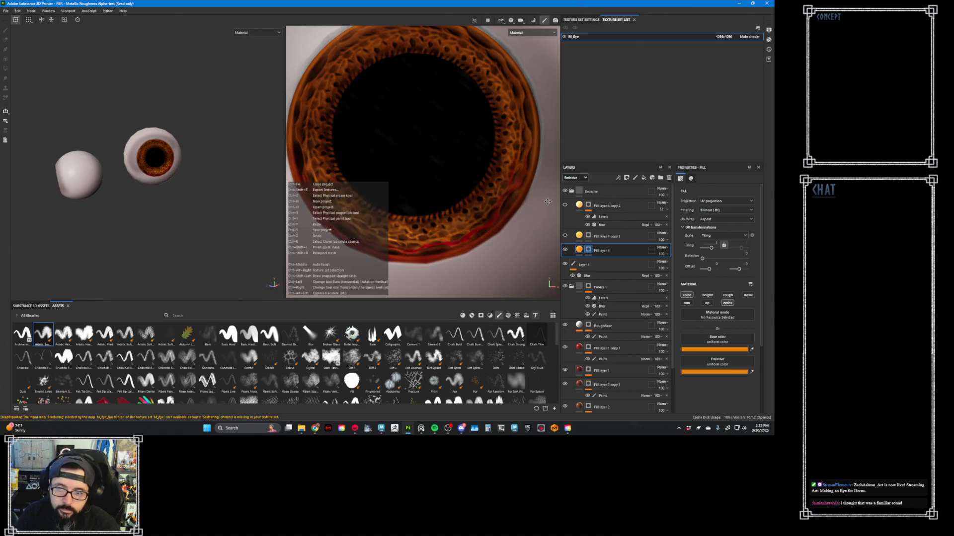
key("ctrl+shift")
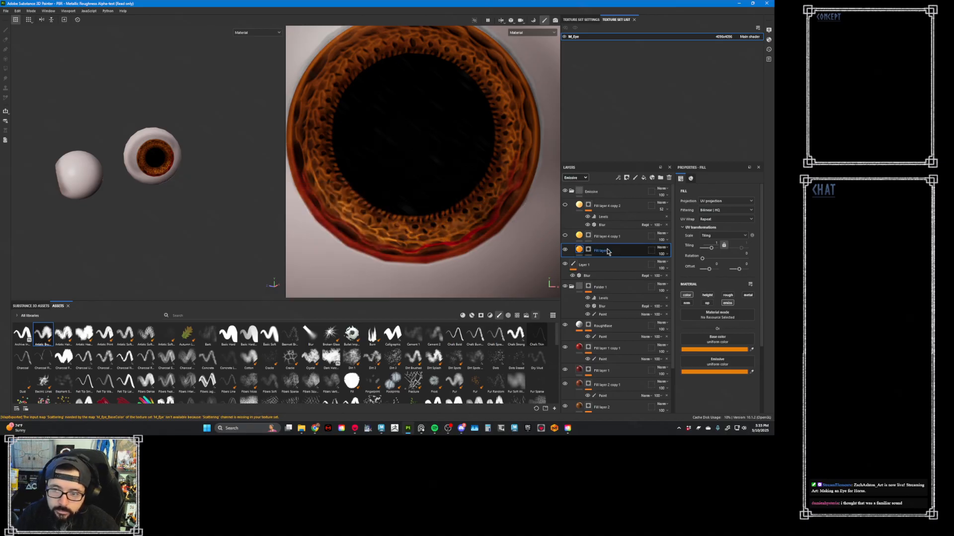
- Add a fresh paint effect to Fill layer 4's empty mask
left_click(588, 250)
right_click(588, 250)
left_click(605, 231)
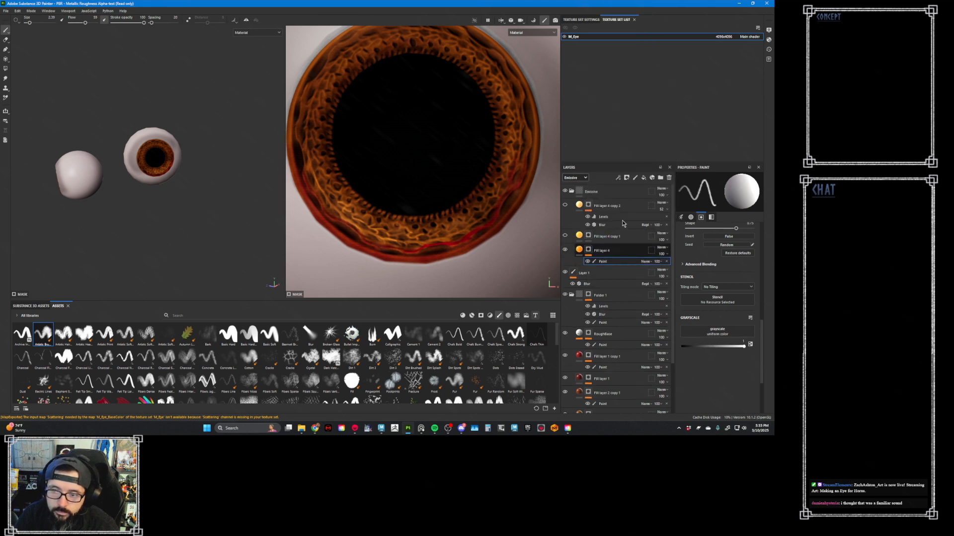
- Try radial symmetry for the brush on the X axis, and return to mirror mode with symmetry turned off
left_click(256, 20)
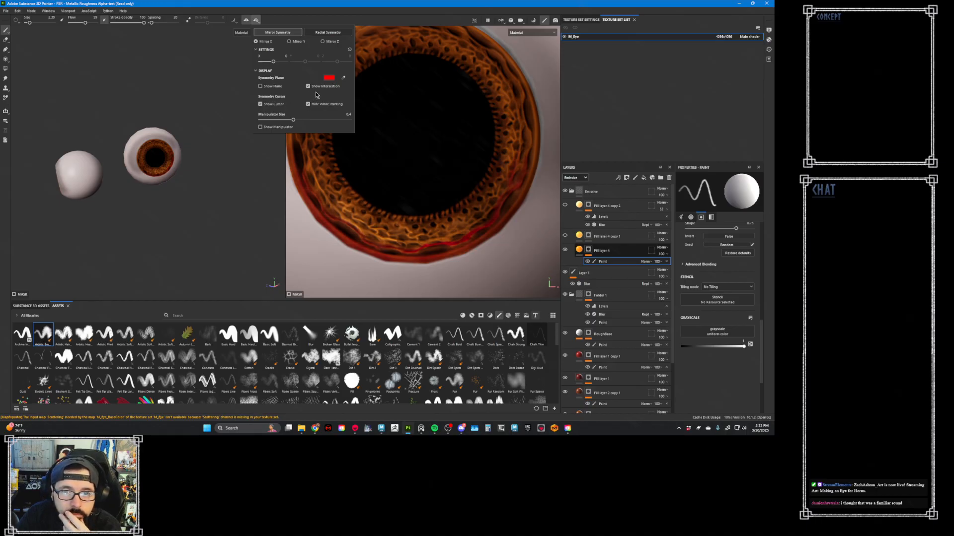
left_click(330, 33)
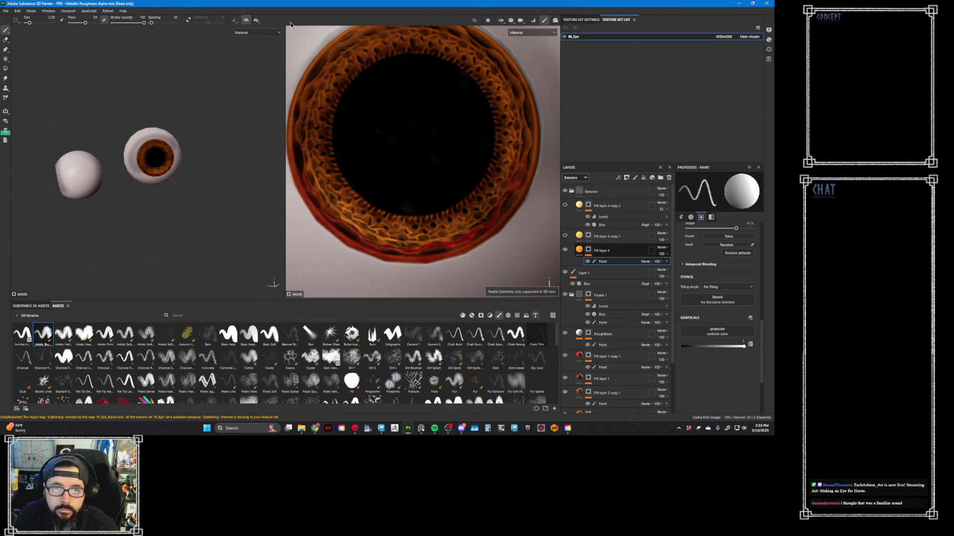
left_click(256, 21)
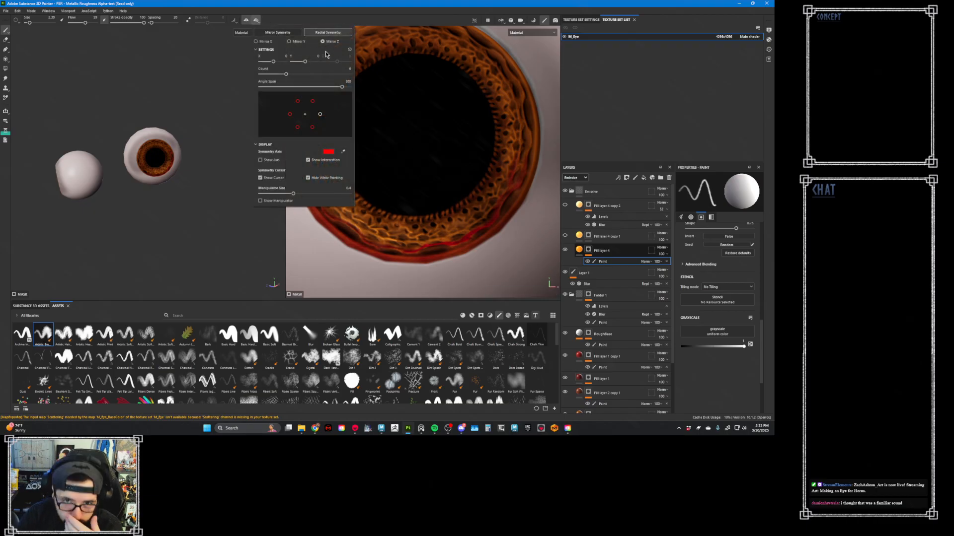
left_click(265, 42)
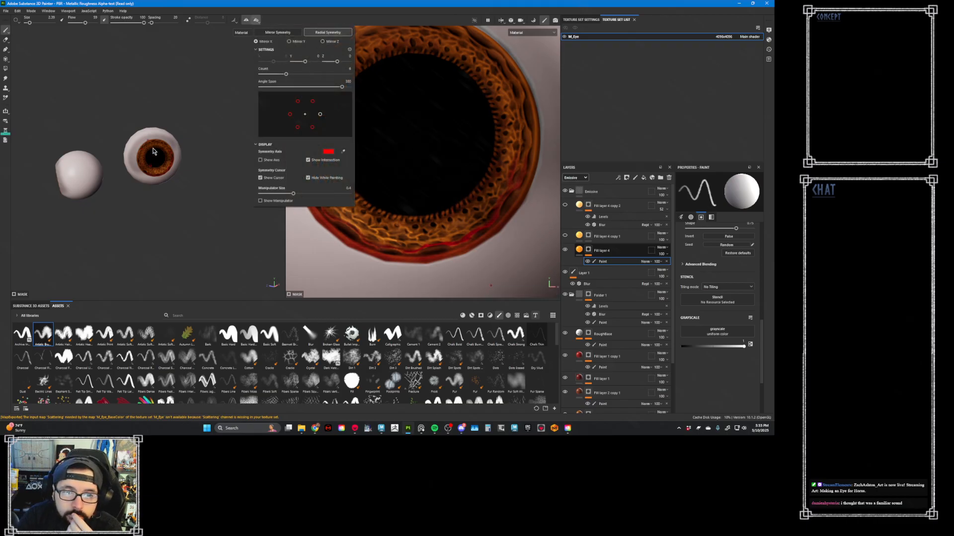
left_click(283, 33)
left_click(246, 20)
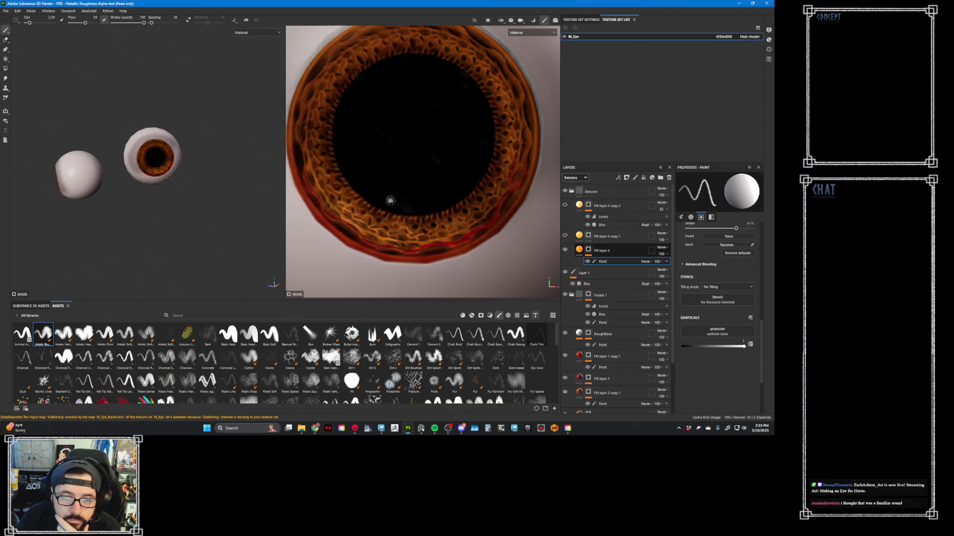
- Hide Fill layer 4, show Fill layer 4 copy 1 and select its mask for painting
scroll(353, 202, "up", 2)
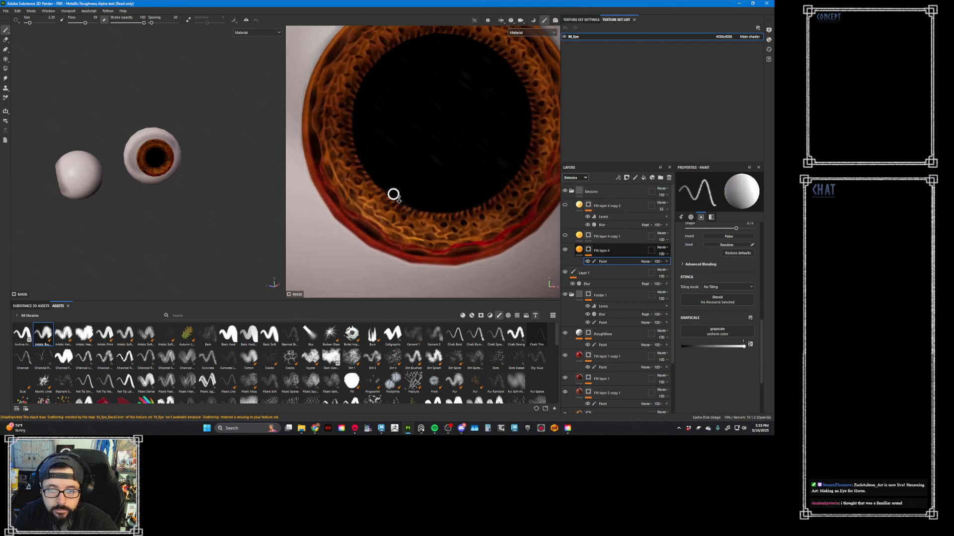
right_click_drag(368, 183, 361, 183, "ctrl")
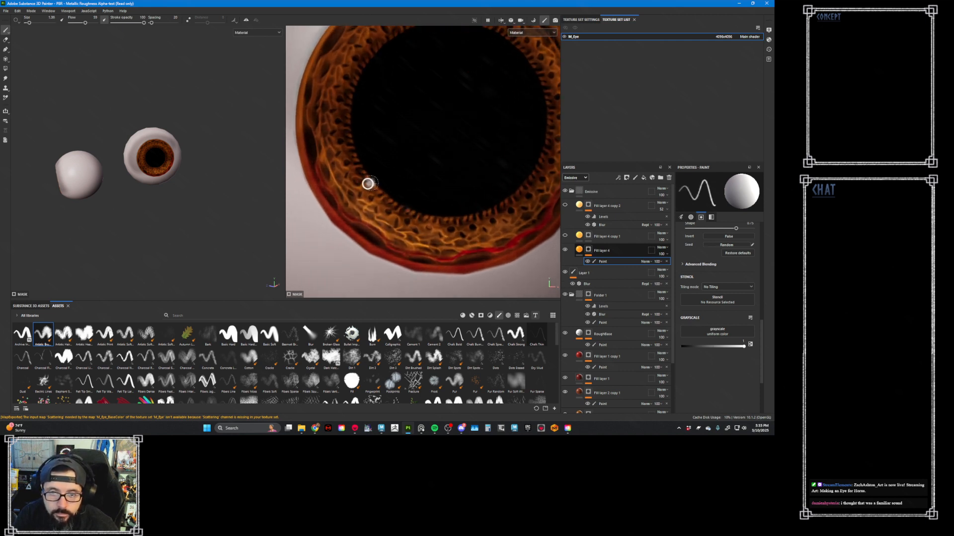
left_click(565, 237)
left_click(603, 237)
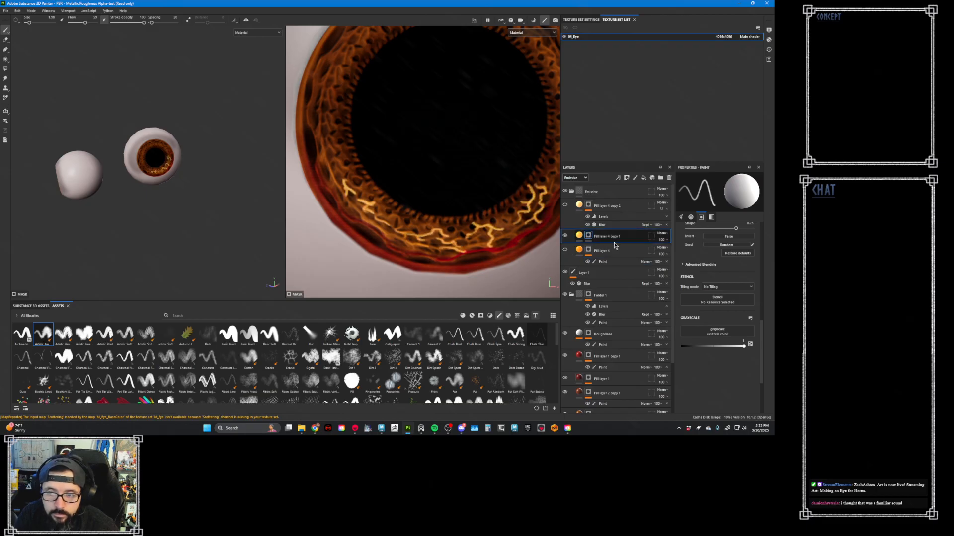
- Paint extra vein strokes in Fill layer 4 copy 1's mask on the iris's lower right, undoing the unwanted stroke
middle_click_drag(428, 200, 358, 224, "alt")
right_click_drag(358, 224, 380, 215, "alt")
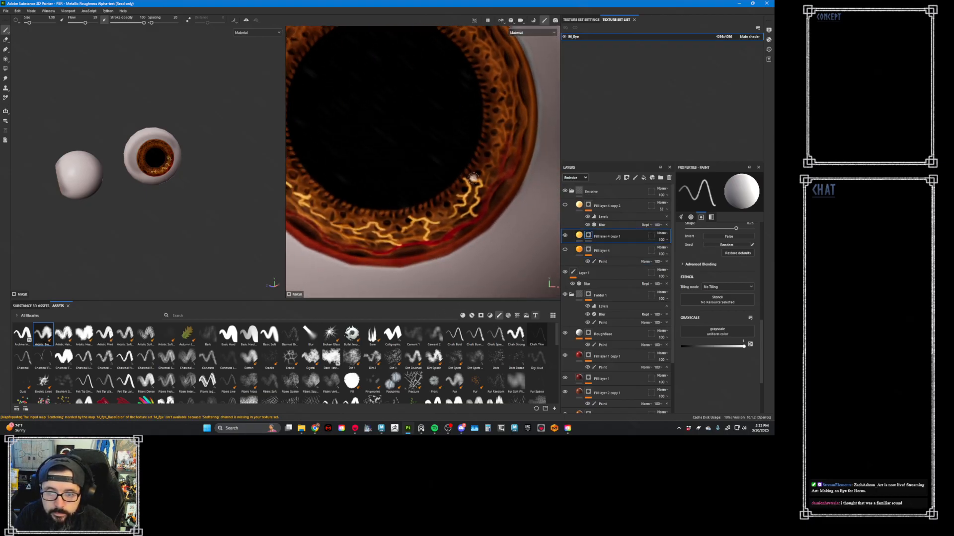
middle_click_drag(465, 182, 489, 194, "alt")
mouse_move(464, 180)
right_mouse_down("ctrl")
mouse_move(453, 178)
mouse_move(491, 218)
right_mouse_up("ctrl")
mouse_move(468, 185)
left_mouse_down()
mouse_move(455, 186)
mouse_move(465, 186)
mouse_move(466, 169)
mouse_move(492, 175)
left_mouse_up()
key("ctrl+z")
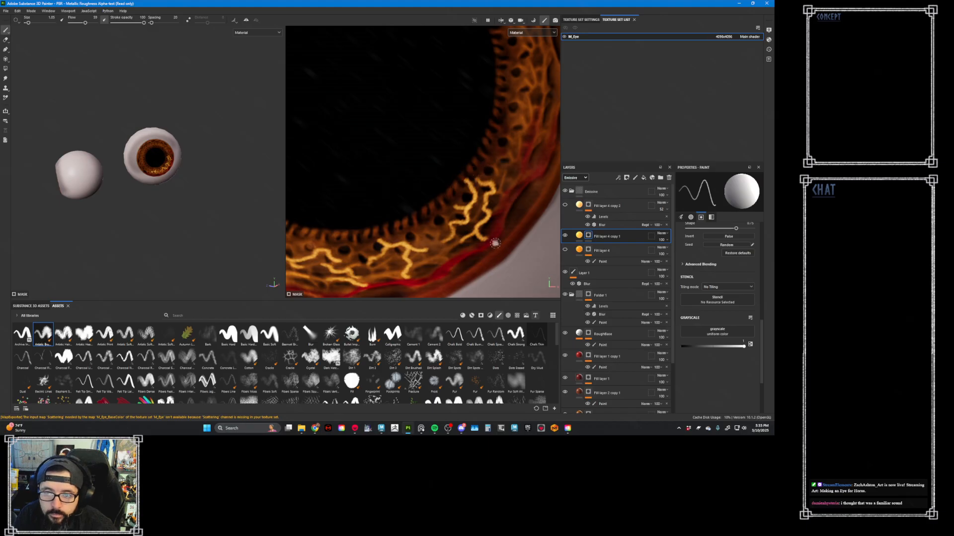
middle_click_drag(486, 260, 511, 212, "alt")
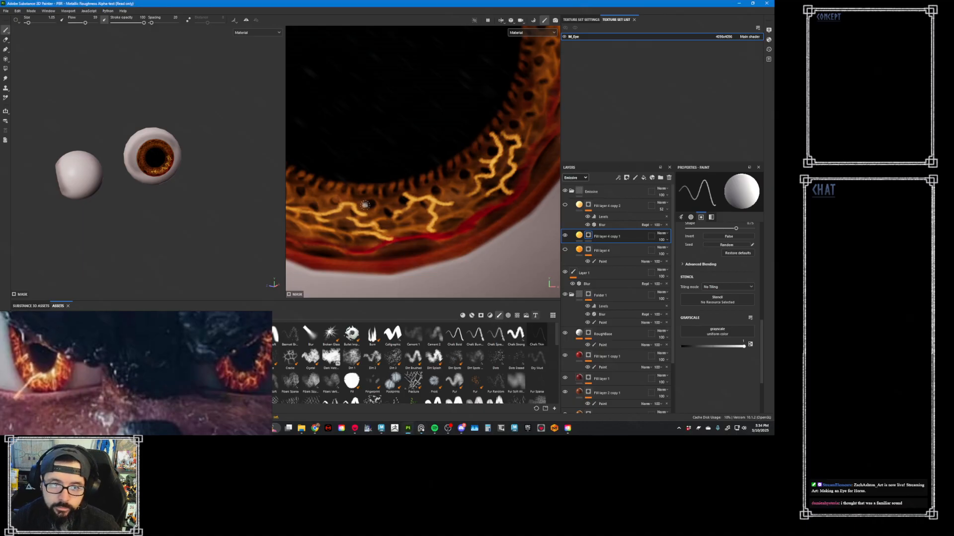
- Paint thin branching veins in Fill layer 4 copy 1's mask up the lower left side of the iris
left_click_drag(447, 211, 395, 171, "alt")
right_click_drag(392, 169, 364, 153, "alt")
middle_click_drag(342, 155, 383, 158, "alt")
scroll(383, 158, "up", 5)
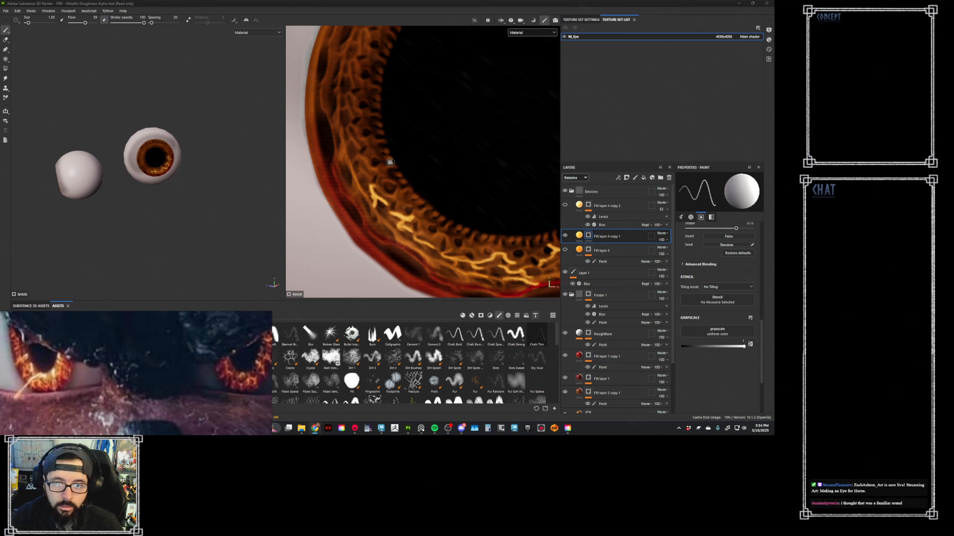
right_click_drag(390, 156, 377, 155, "ctrl")
scroll(357, 158, "up", 3)
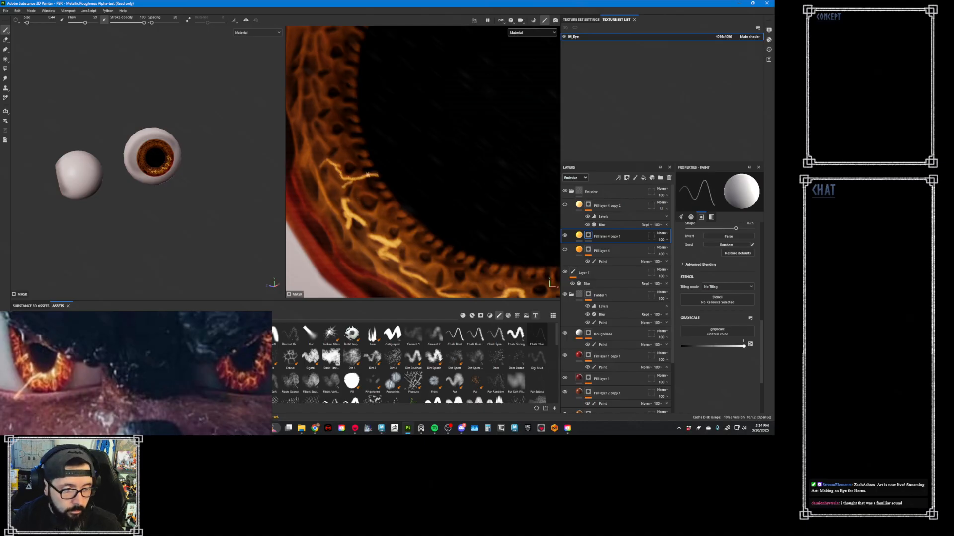
middle_click_drag(367, 174, 381, 178)
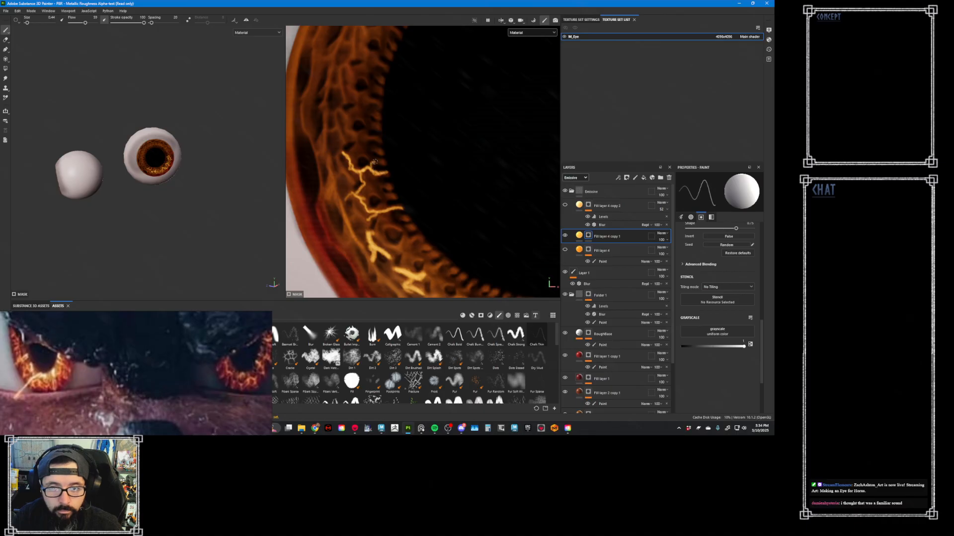
right_click_drag(351, 139, 302, 120, "alt")
right_click_drag(443, 189, 442, 214, "alt")
mouse_move(437, 216)
middle_mouse_down("alt")
mouse_move(406, 175)
mouse_move(375, 171)
middle_mouse_up("alt")
left_click_drag(374, 179, 353, 161, "alt")
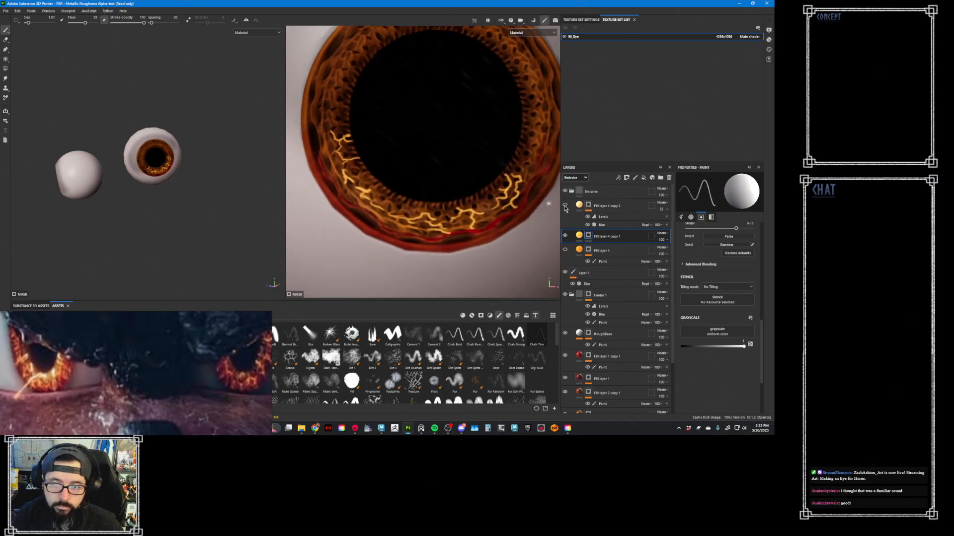
- Replace Fill layer 4 copy 1's mask with an empty black mask and add a paint effect to it
right_click(587, 235)
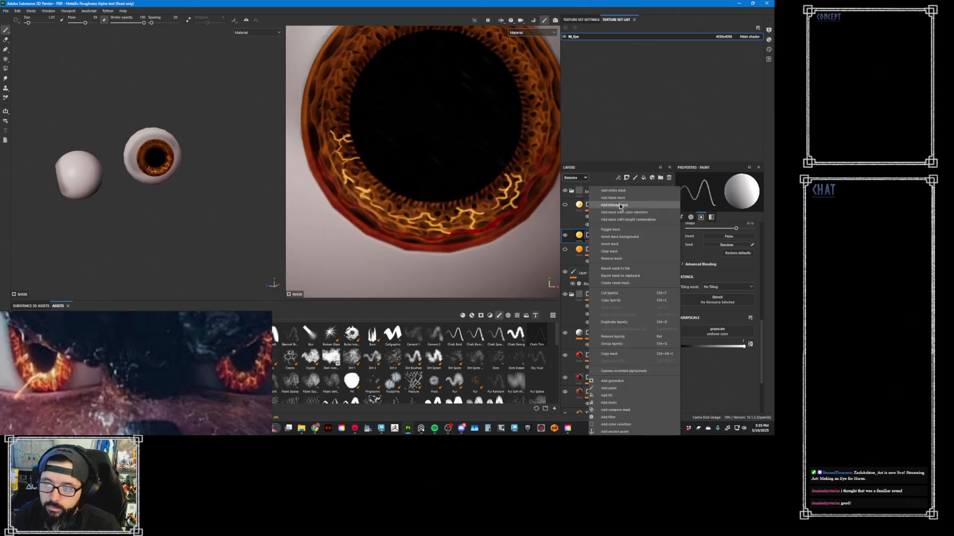
left_click(613, 198)
right_click(588, 238)
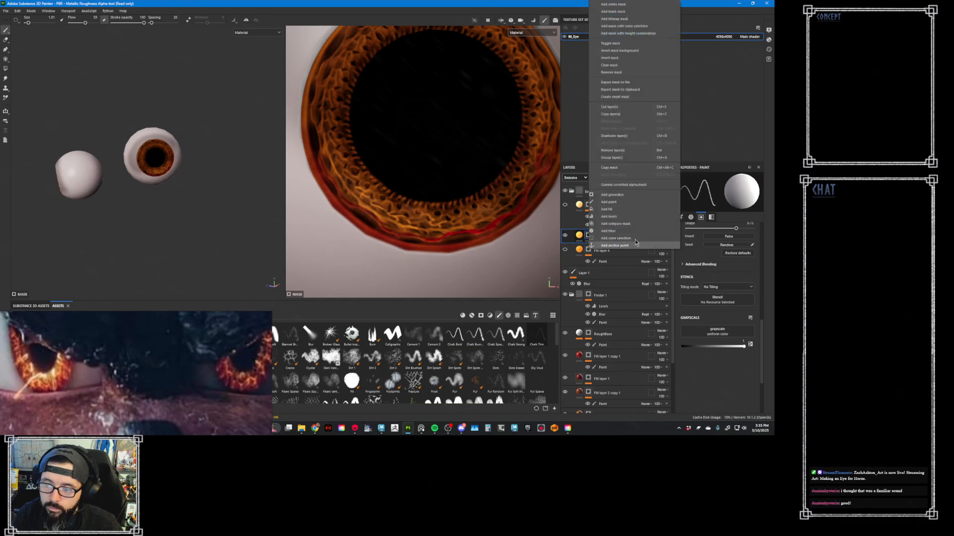
left_click(632, 209)
- Examine the lower layers' contribution to the iris by toggling Fill layer 2's visibility and selecting its paint effect
middle_click_drag(409, 192, 443, 190, "alt")
right_click_drag(415, 202, 434, 201, "alt")
left_click(591, 368)
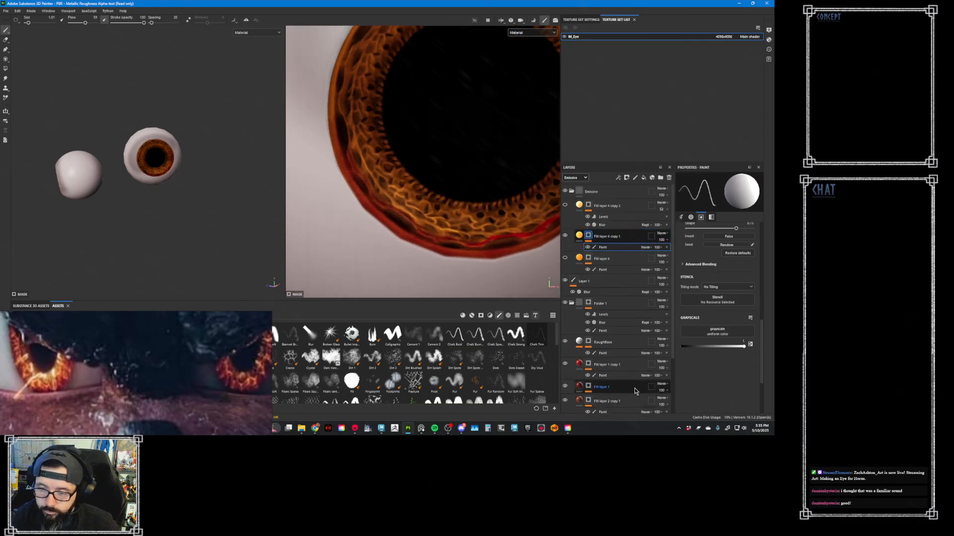
left_click(565, 401)
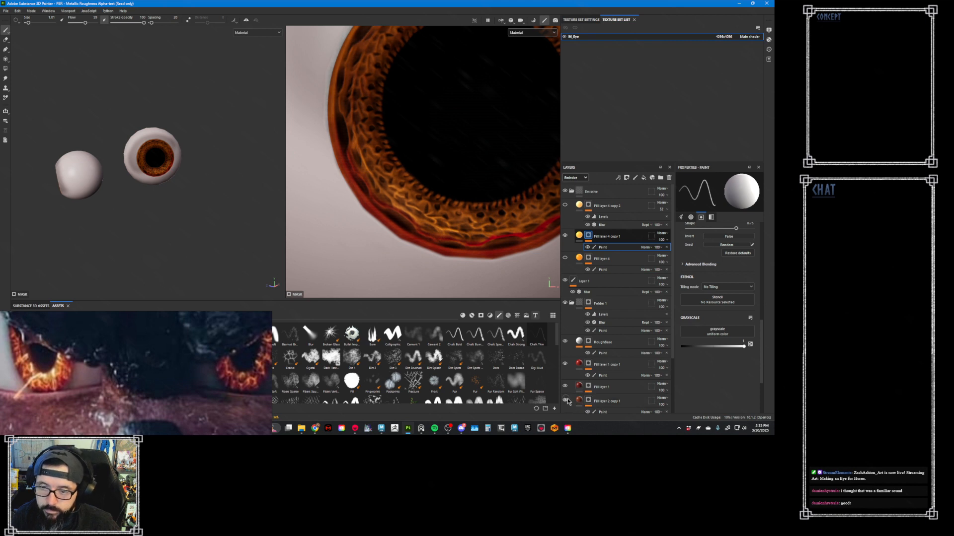
scroll(669, 385, "down", 2)
scroll(669, 385, "down", 1)
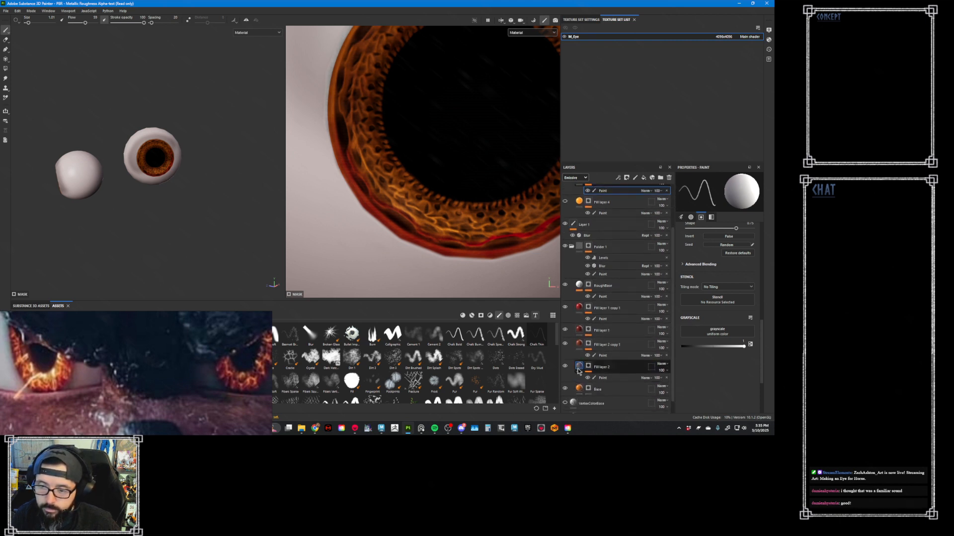
left_click(565, 367)
left_click(565, 367)
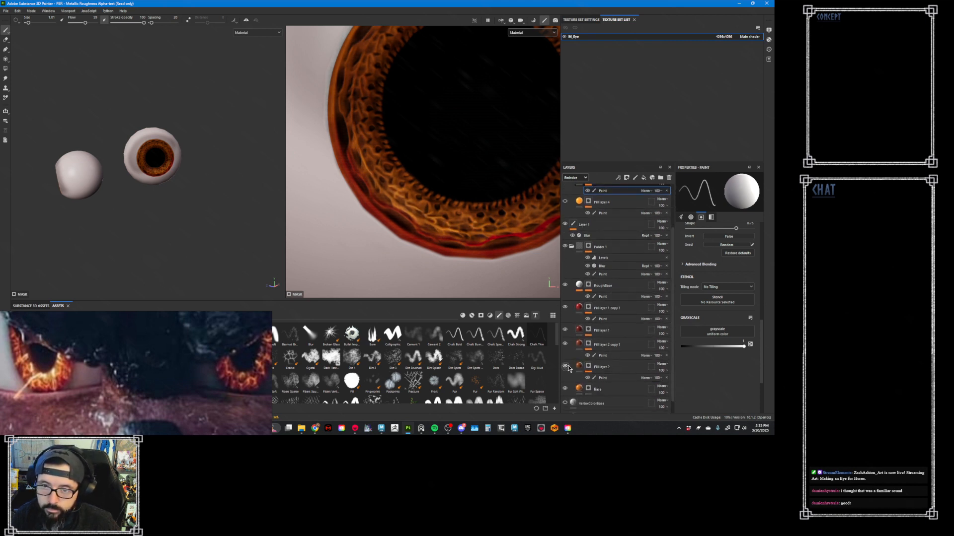
left_click(601, 378)
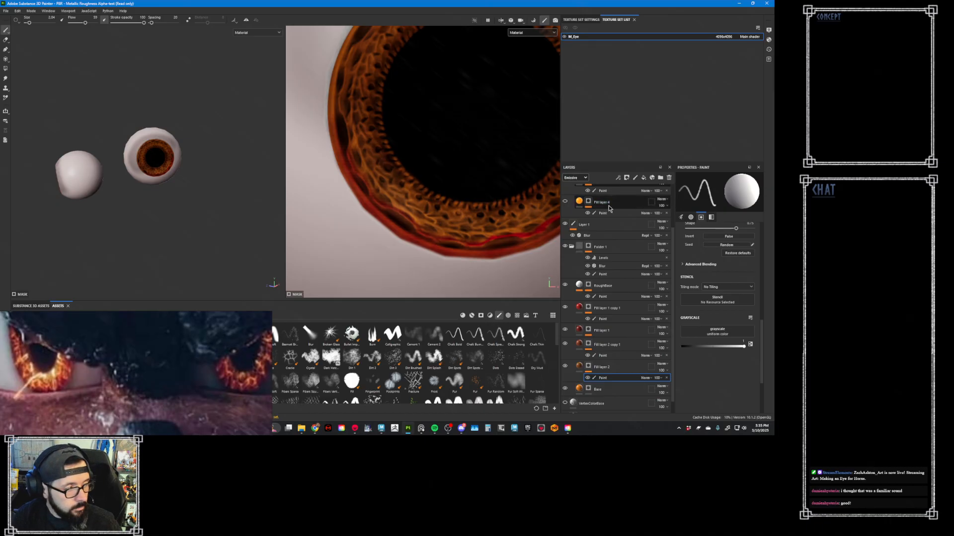
- Paint a soft, bright glow in Fill layer 4 copy 1's mask along the pupil's lower and right rim
left_click_drag(673, 244, 672, 219)
left_click(620, 224)
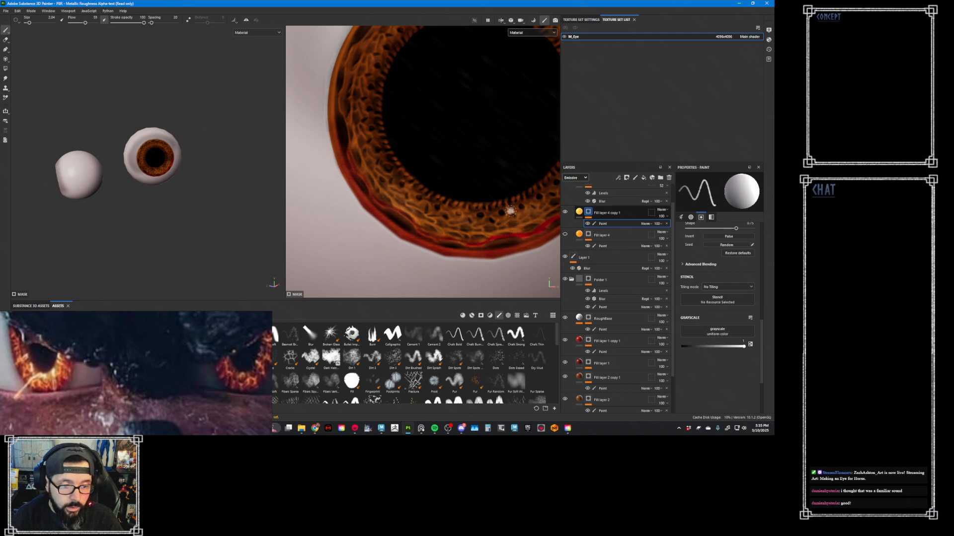
middle_click_drag(484, 215, 408, 236, "alt")
right_click_drag(409, 236, 417, 192, "alt")
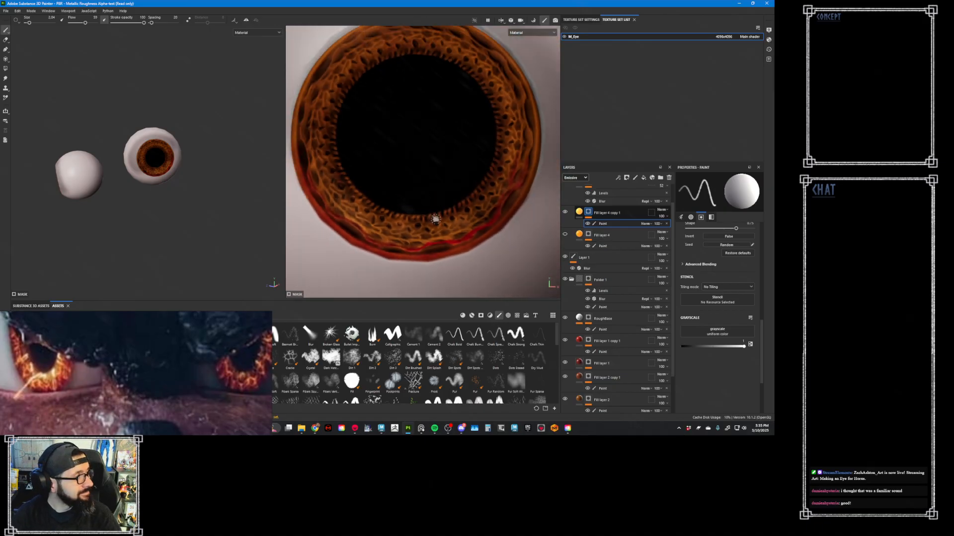
scroll(448, 201, "up", 2)
right_click_drag(403, 189, 400, 193, "alt")
middle_click_drag(400, 193, 439, 192, "alt")
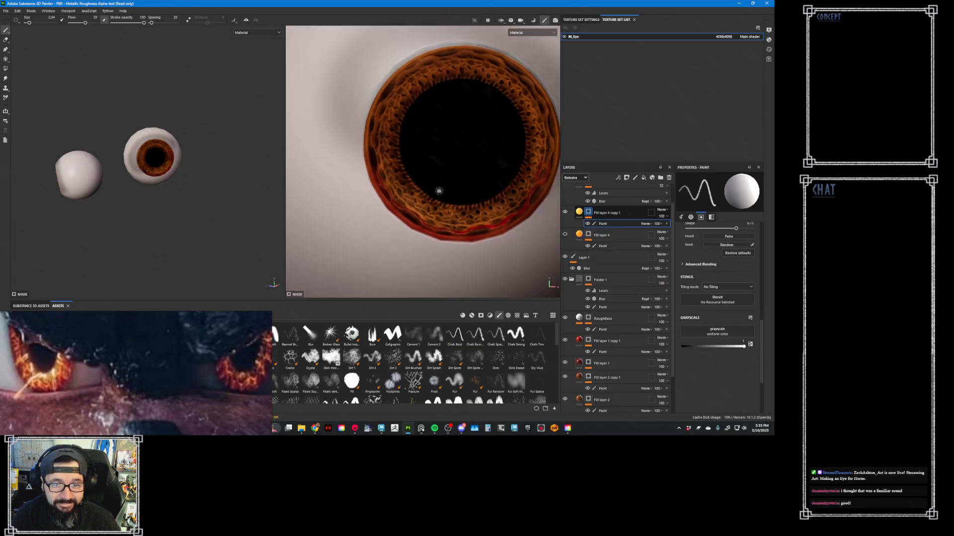
mouse_move(423, 185)
right_mouse_down("alt")
mouse_move(441, 196)
mouse_move(419, 185)
mouse_move(431, 189)
right_mouse_up("alt")
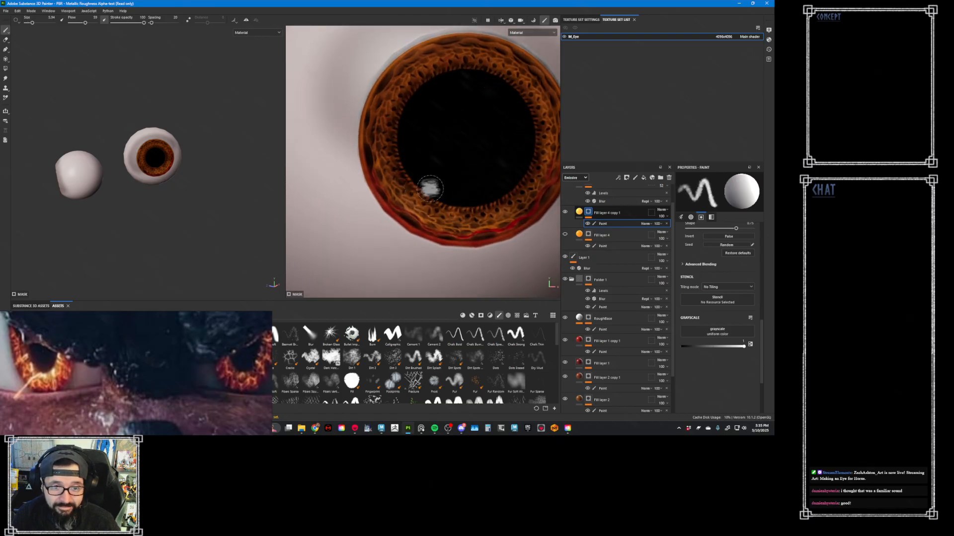
middle_click_drag(427, 187, 396, 194, "alt")
right_click_drag(394, 193, 399, 192, "alt")
mouse_move(384, 188)
left_mouse_down()
mouse_move(413, 201)
mouse_move(386, 184)
mouse_move(388, 201)
mouse_move(417, 215)
mouse_move(473, 218)
mouse_move(504, 185)
mouse_move(516, 135)
left_mouse_up()
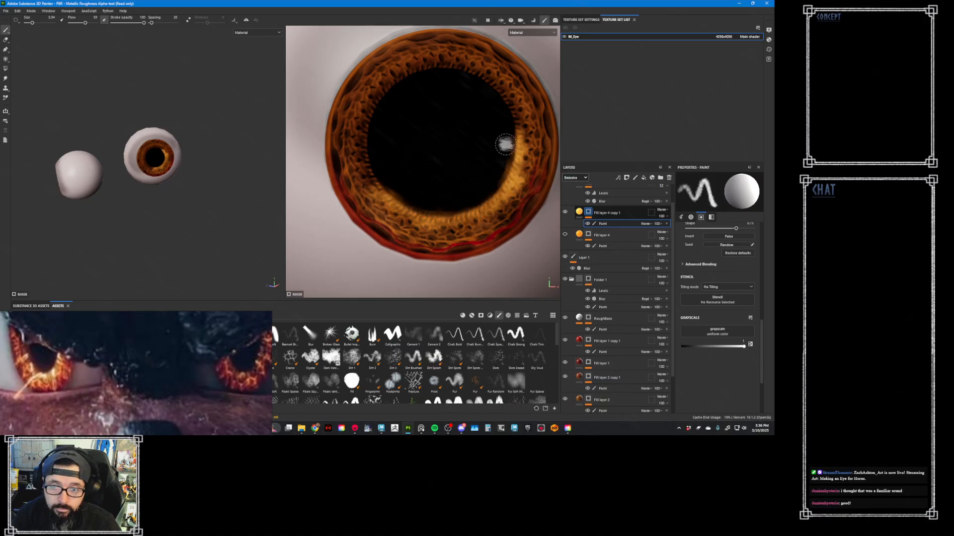
- Extend the soft glow in Fill layer 4 copy 1's mask around the pupil's upper and left rim
middle_click_drag(475, 146, 485, 194, "alt")
left_click_drag(465, 113, 537, 168)
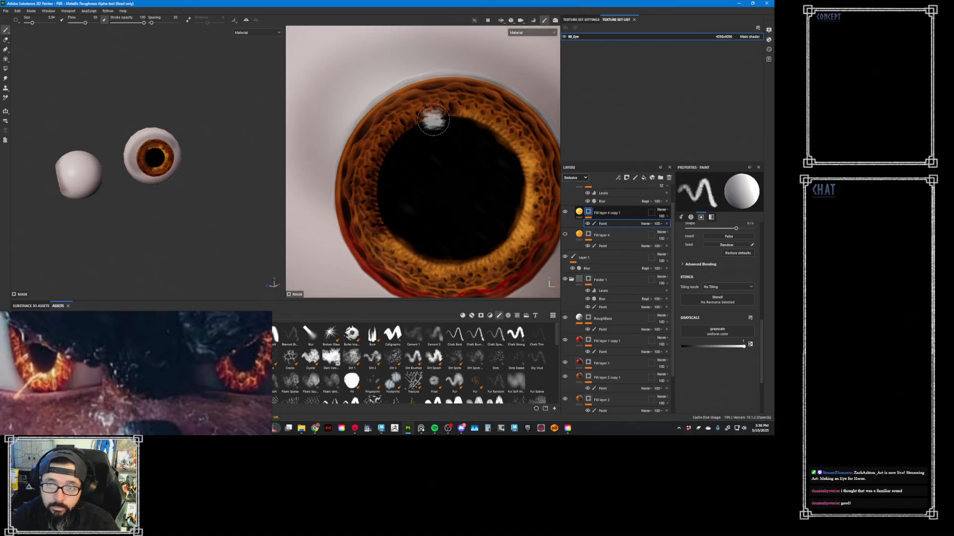
mouse_move(414, 130)
left_mouse_down()
mouse_move(377, 164)
mouse_move(384, 220)
mouse_move(363, 225)
left_mouse_up()
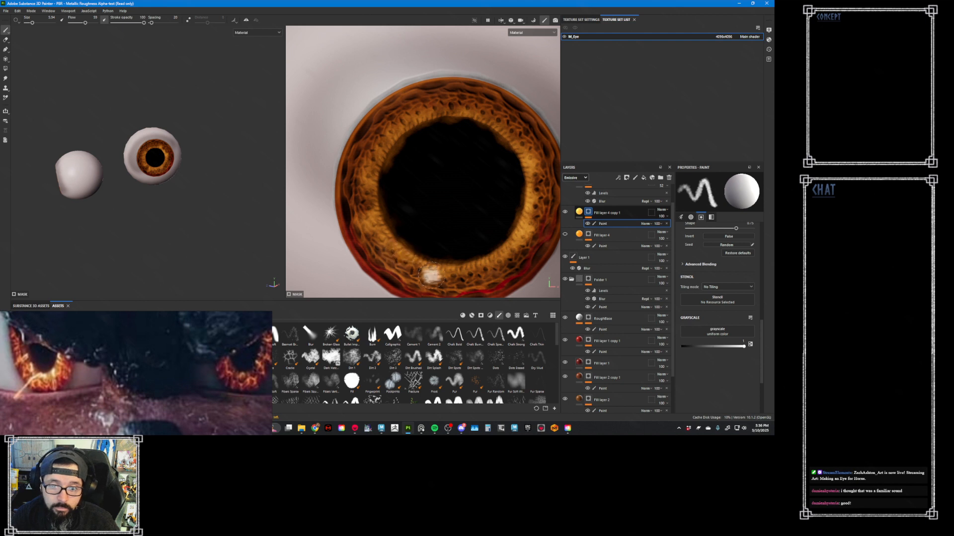
middle_click_drag(392, 166, 430, 209, "alt")
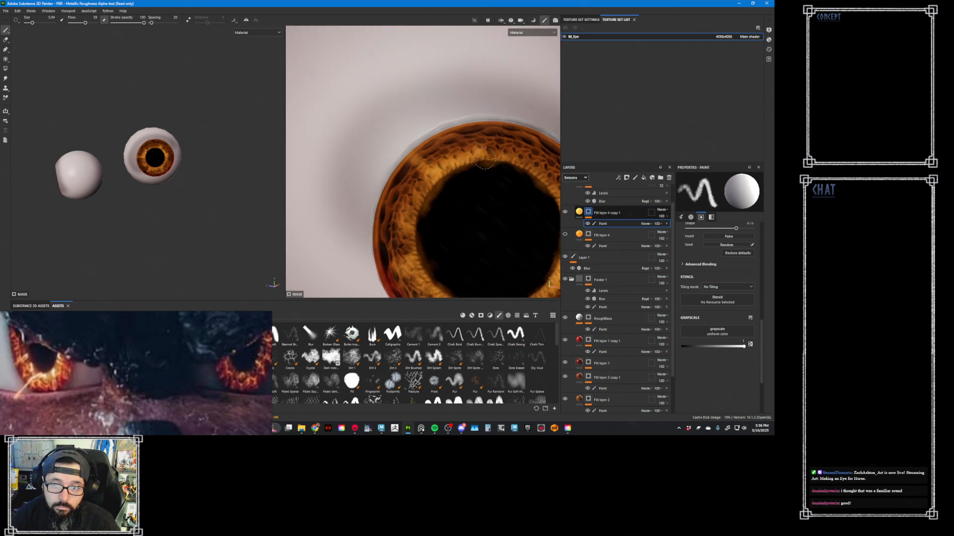
middle_click_drag(514, 143, 446, 155, "alt")
mouse_move(445, 155)
right_mouse_down("alt")
mouse_move(415, 150)
mouse_move(379, 170)
right_mouse_up("alt")
- Refine Fill layer 4 copy 1's mask with a smaller brush, alternating white and black to shape glow streaks on the iris's right side
key("x")
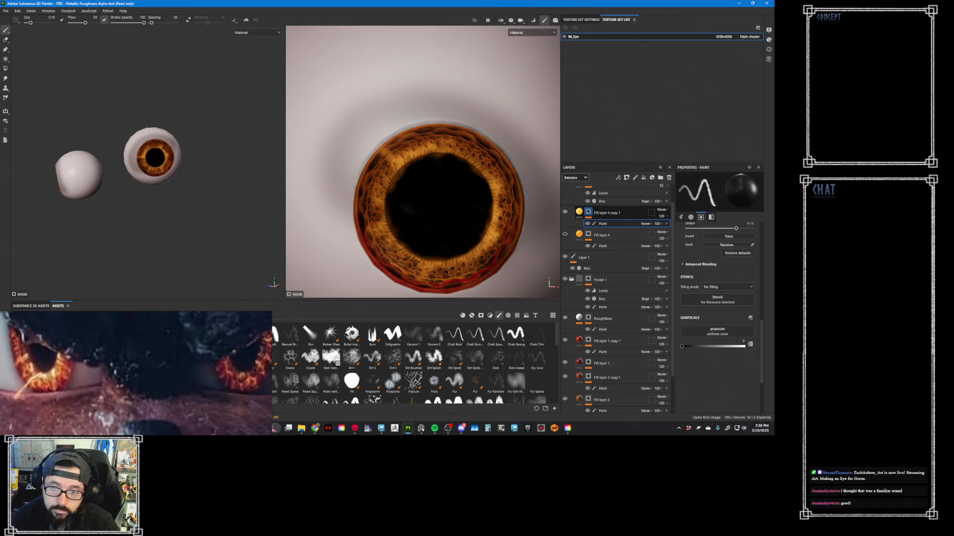
key("x")
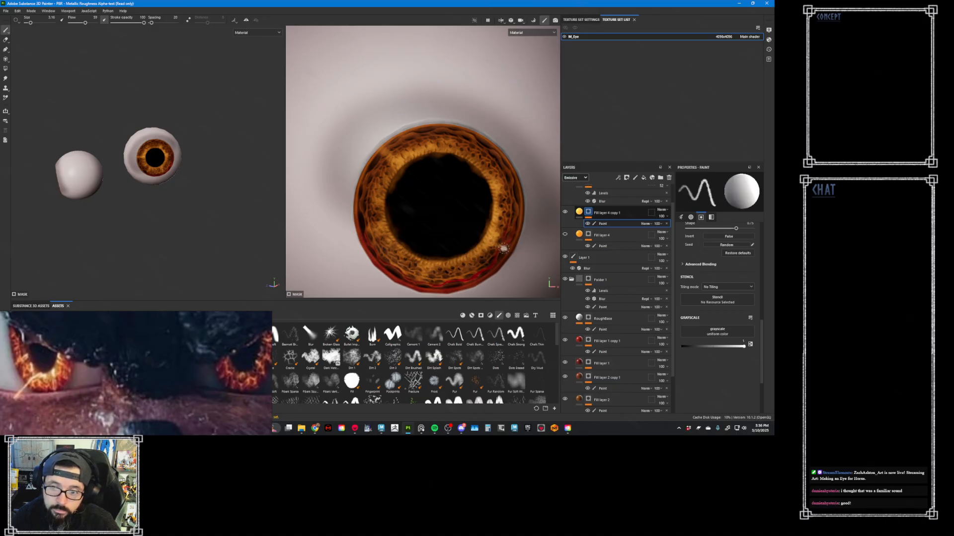
key("x")
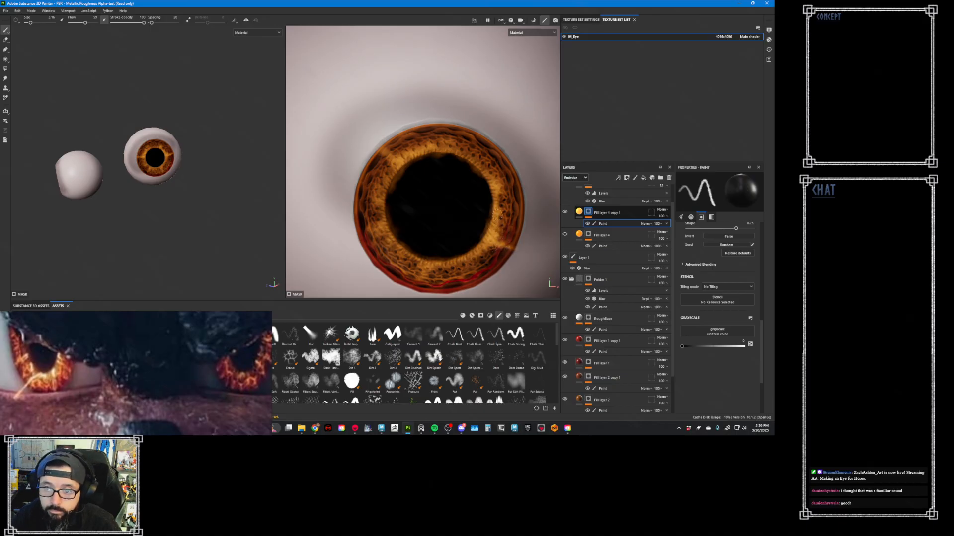
key("x")
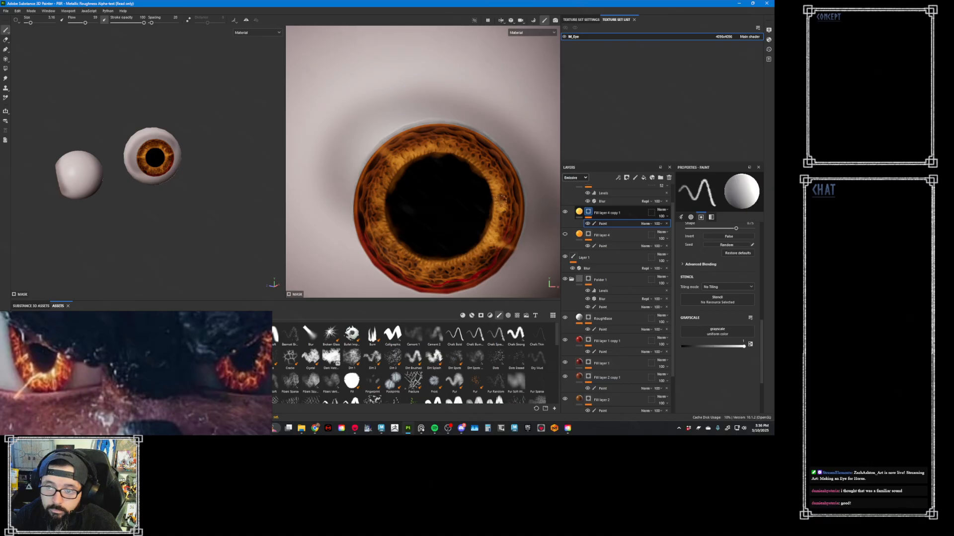
key("x")
key("x")
key("x")
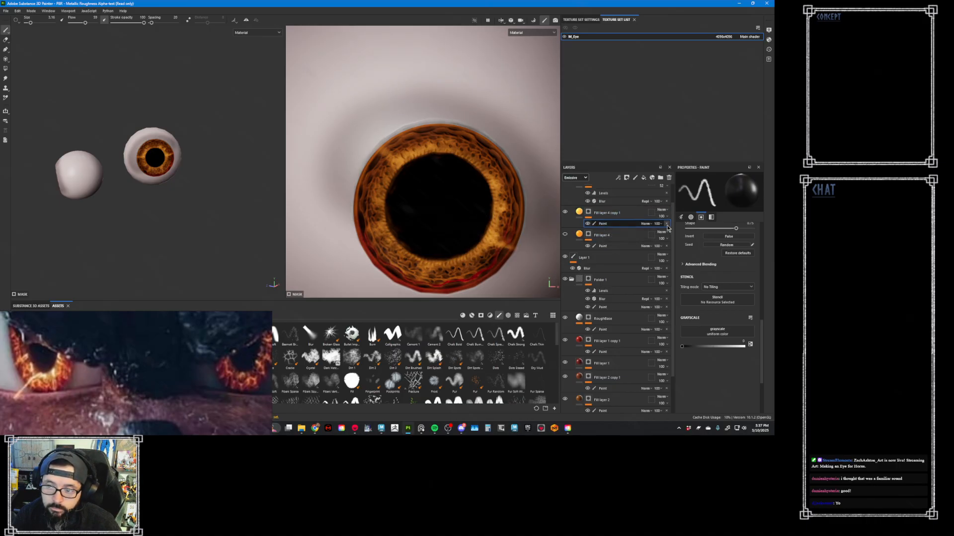
- Make Fill layer 4 and Fill layer 4 copy 2 visible again
scroll(670, 223, "up", 1)
scroll(670, 223, "up", 1)
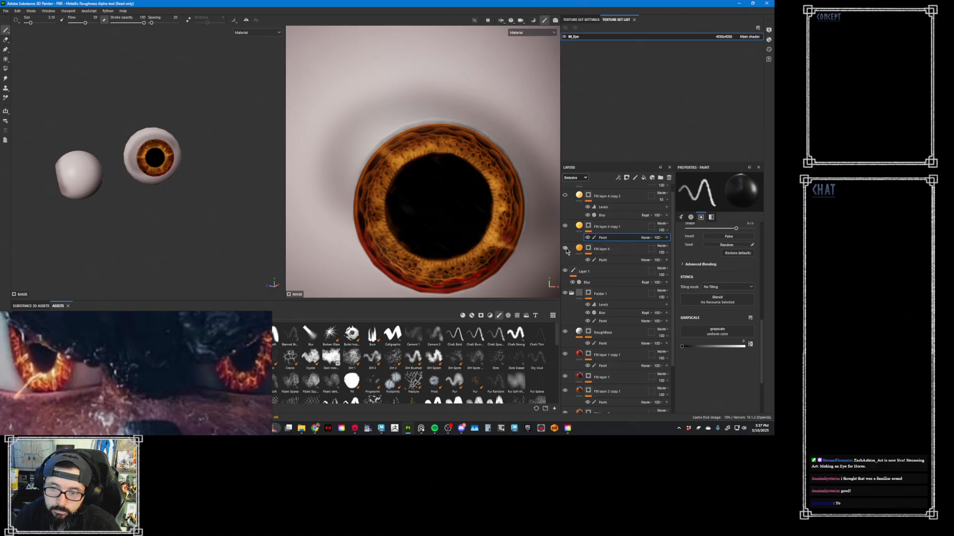
left_click(564, 196)
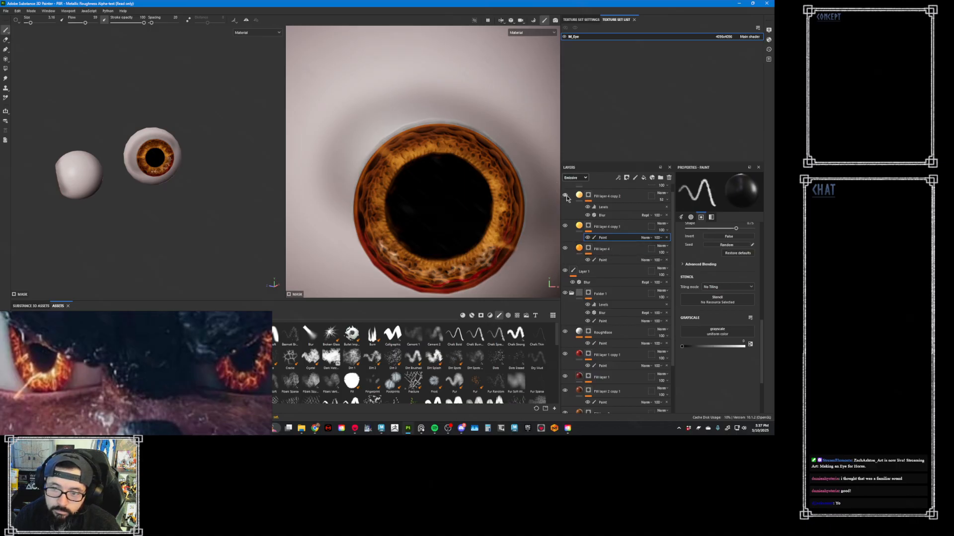
- Compare Fill layer 4 copy 2's mask with its effects off and on, and lower its Blur intensity
left_click(588, 215)
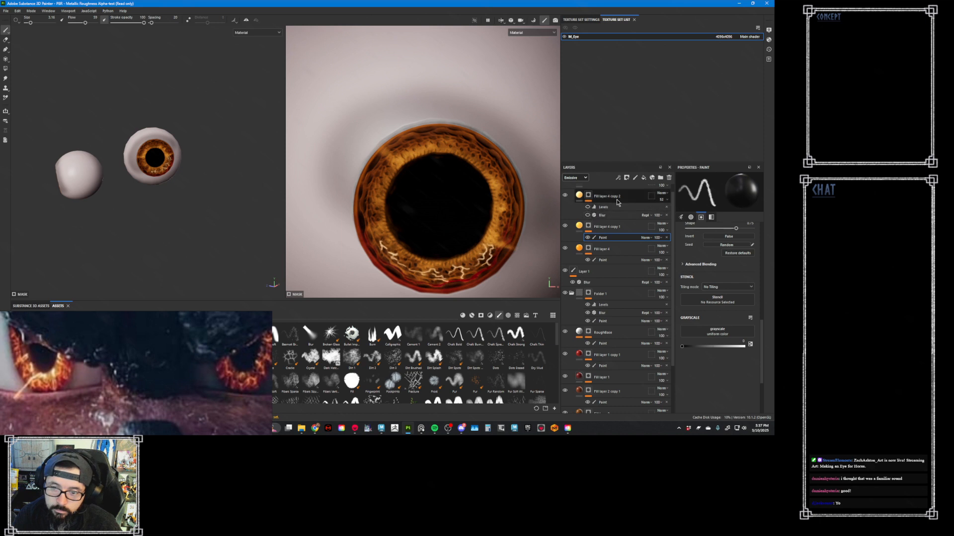
left_click(587, 215)
left_click(621, 216)
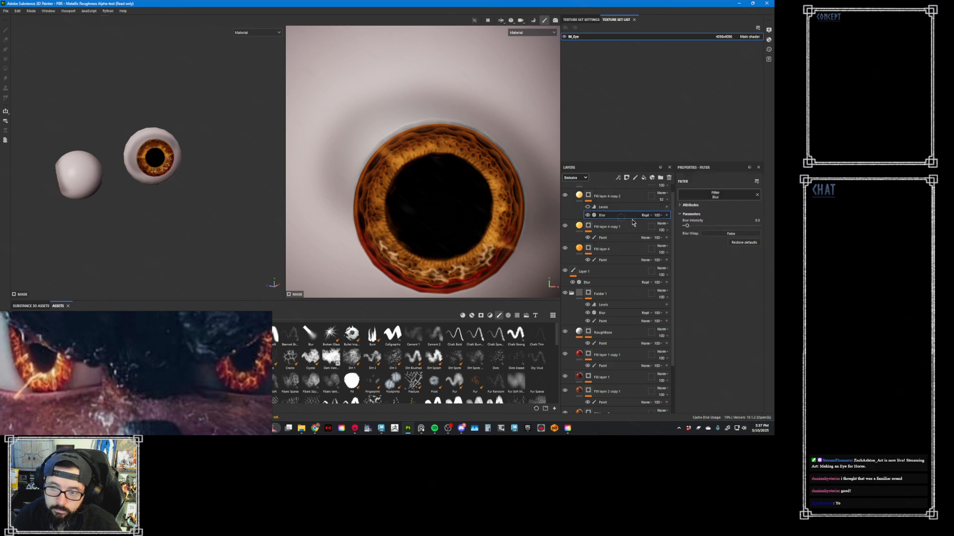
left_click_drag(686, 227, 685, 228)
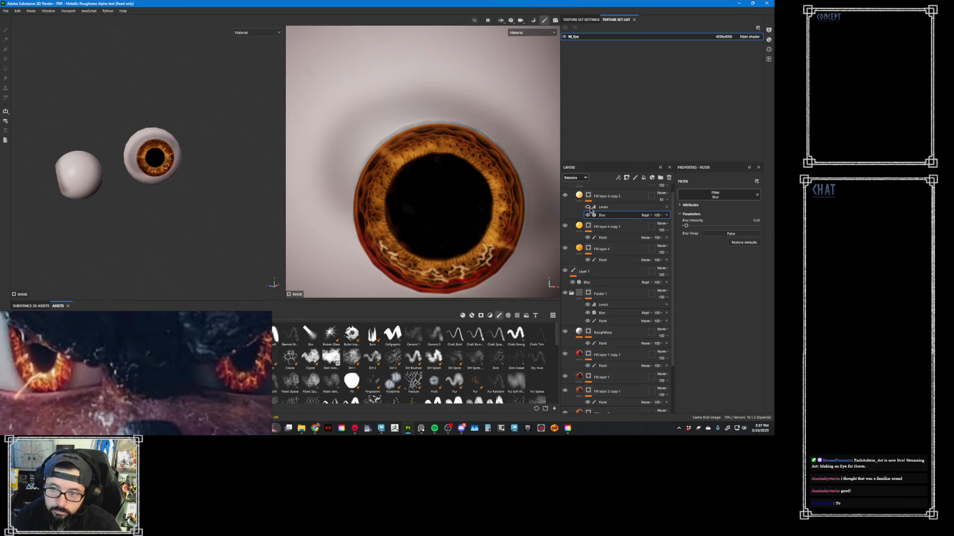
- Adjust Fill layer 4 copy 2's mask Levels, raising the input white point to about 0.72 and lowering the output black, and reduce the layer's opacity
left_click(604, 206)
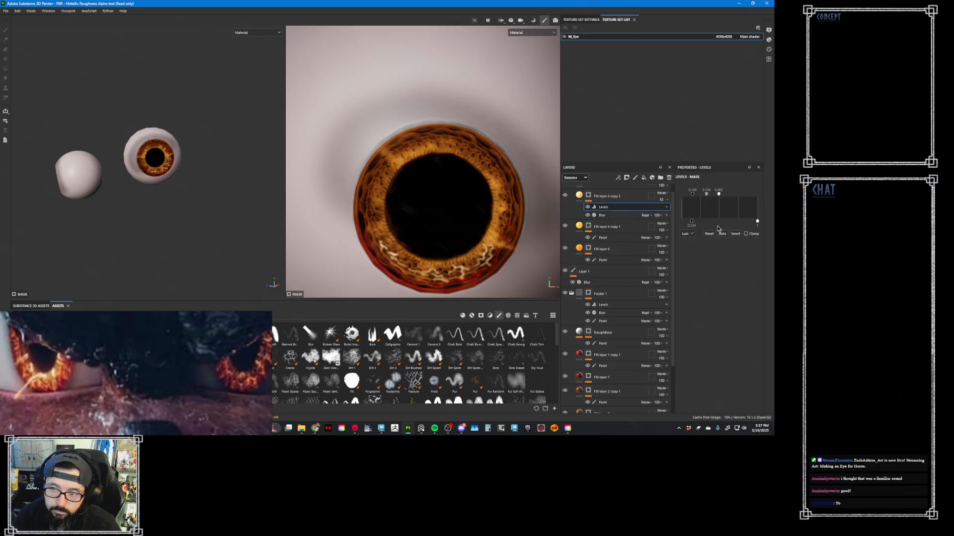
left_click_drag(719, 194, 705, 195)
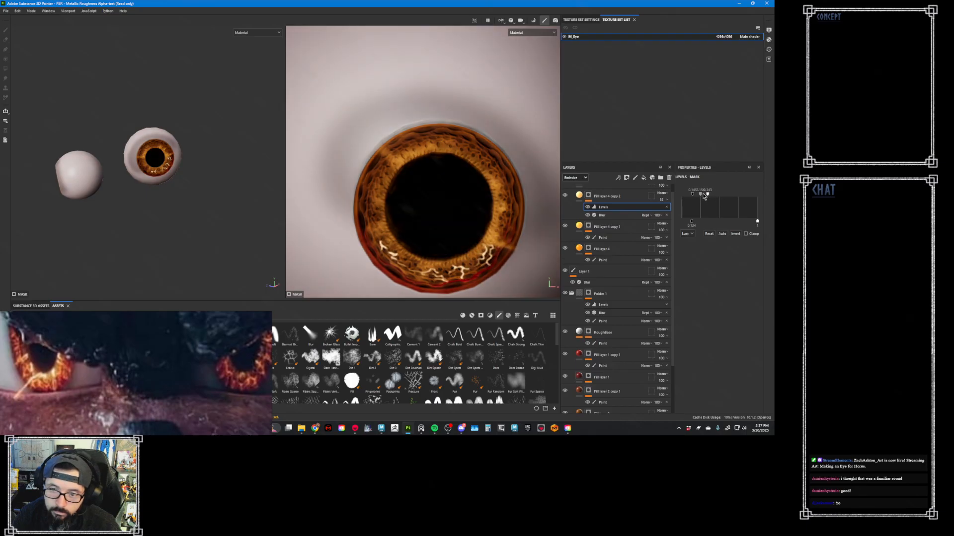
left_click(665, 199)
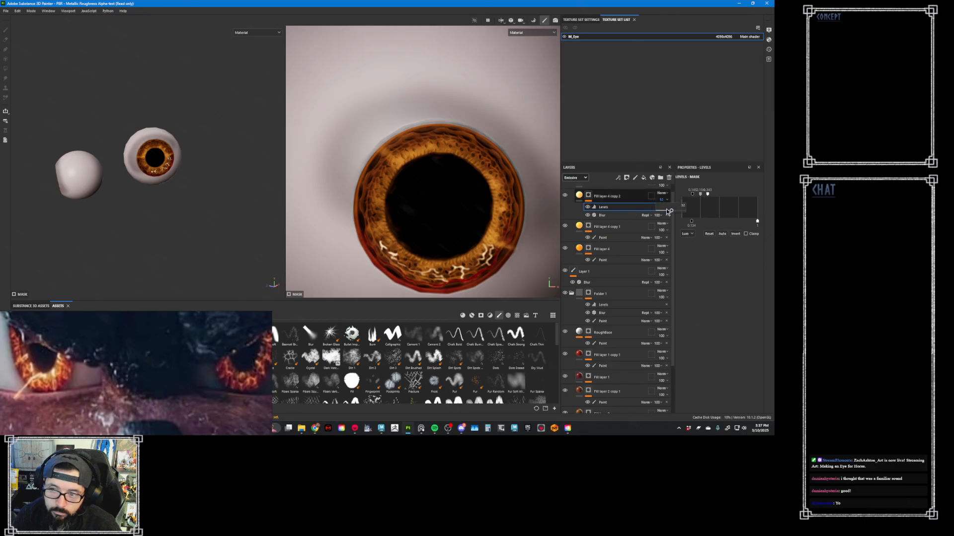
left_click_drag(666, 210, 692, 194)
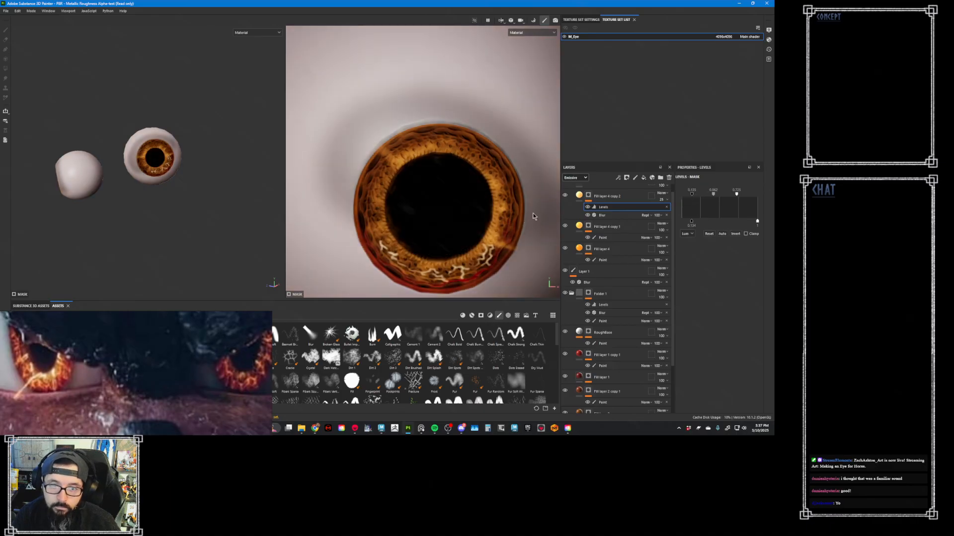
left_click_drag(691, 221, 675, 230)
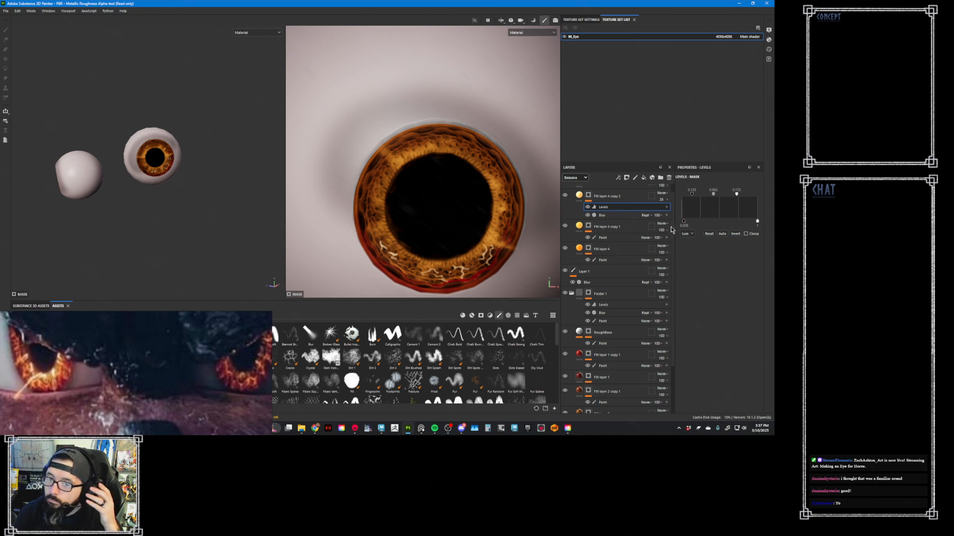
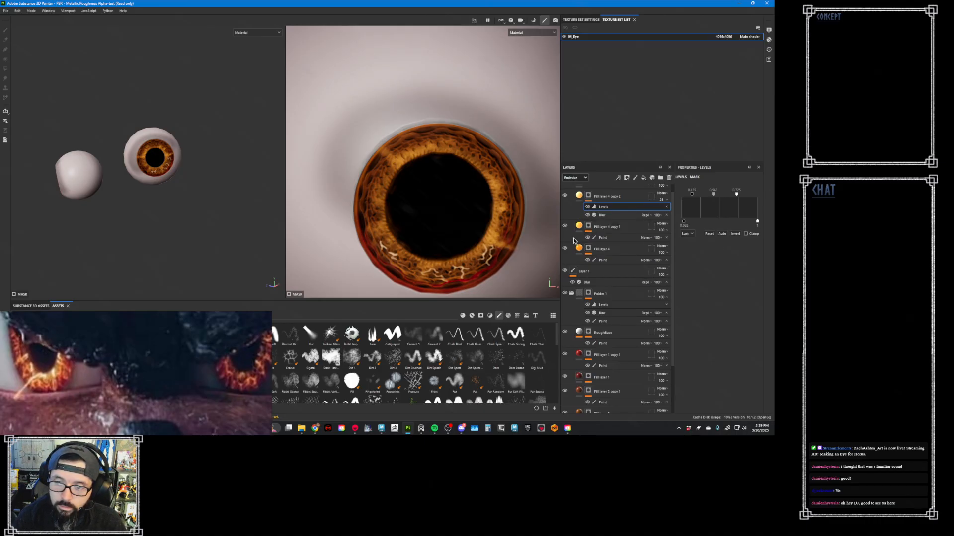
- Paint a thin branching white vein across the iris's right side in Fill layer 4 copy 2's mask, using a small brush
scroll(524, 232, "up", 6)
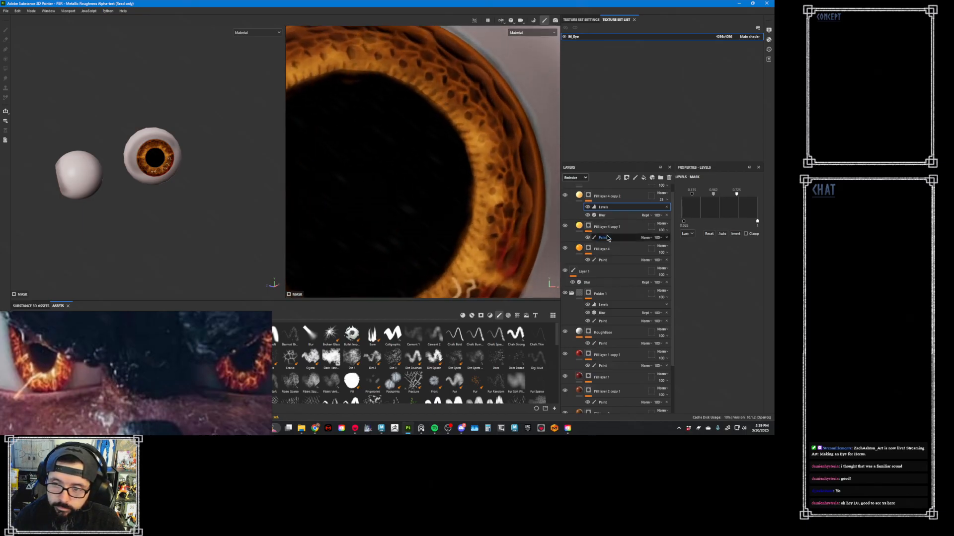
left_click(588, 196)
key("1")
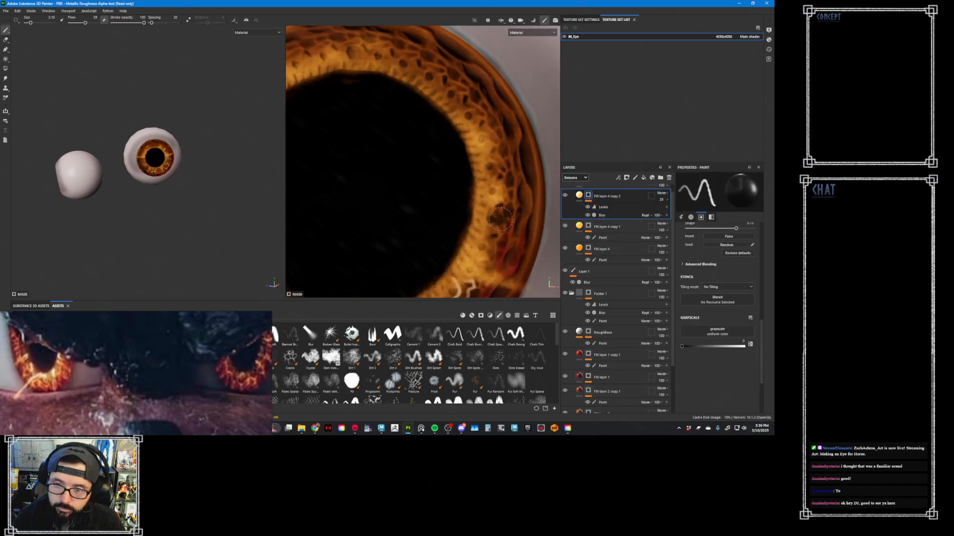
scroll(508, 233, "up", 1)
mouse_move(489, 210)
right_mouse_down("ctrl")
mouse_move(478, 208)
mouse_move(512, 216)
right_mouse_up("ctrl")
key("x")
left_click_drag(473, 208, 491, 216)
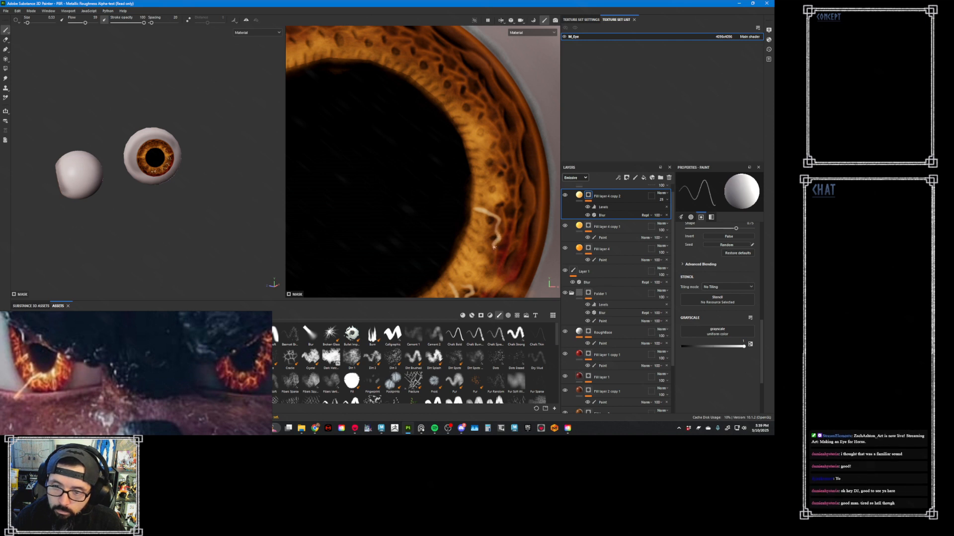
scroll(513, 227, "up", 4)
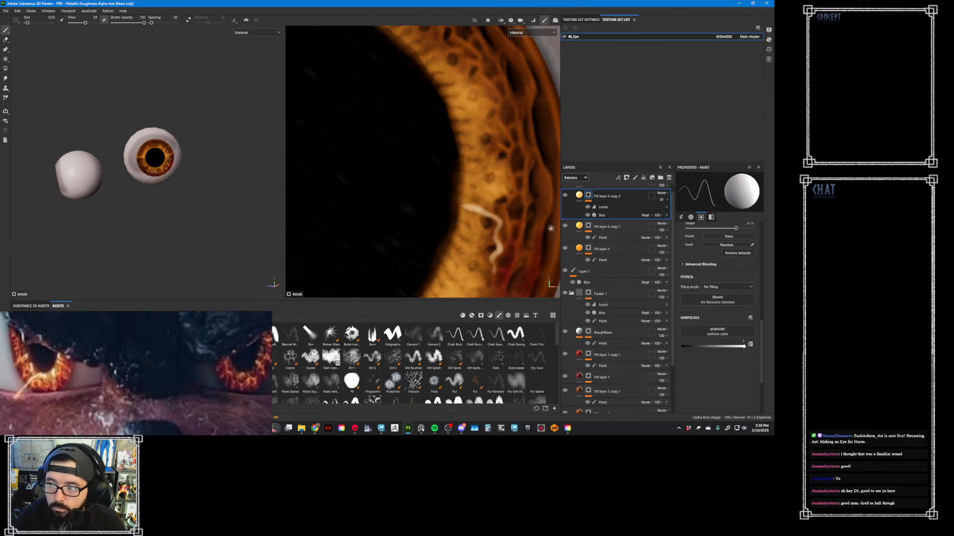
scroll(514, 217, "down", 3)
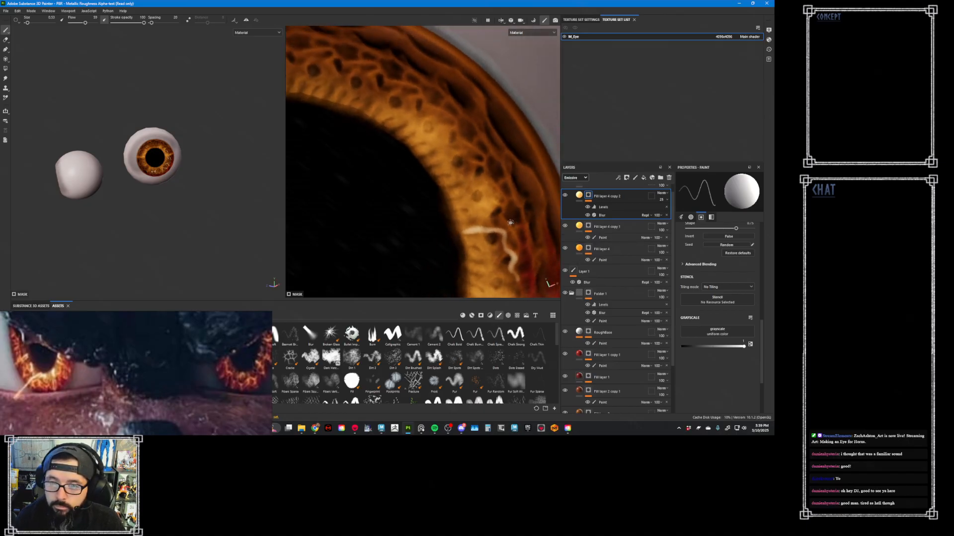
scroll(515, 221, "up", 3)
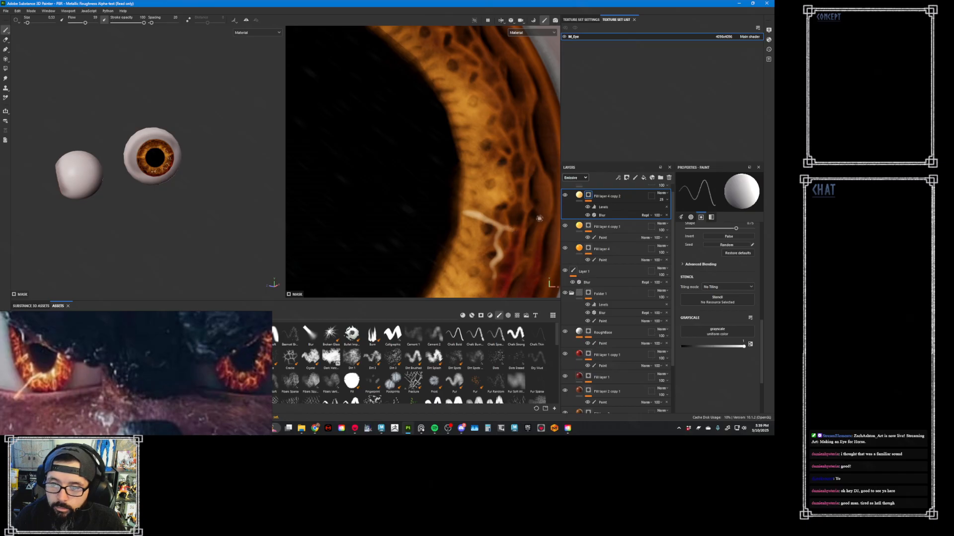
- Add more thin branching white veins up the iris's upper-right side in the same mask
middle_click_drag(509, 138, 504, 192, "alt")
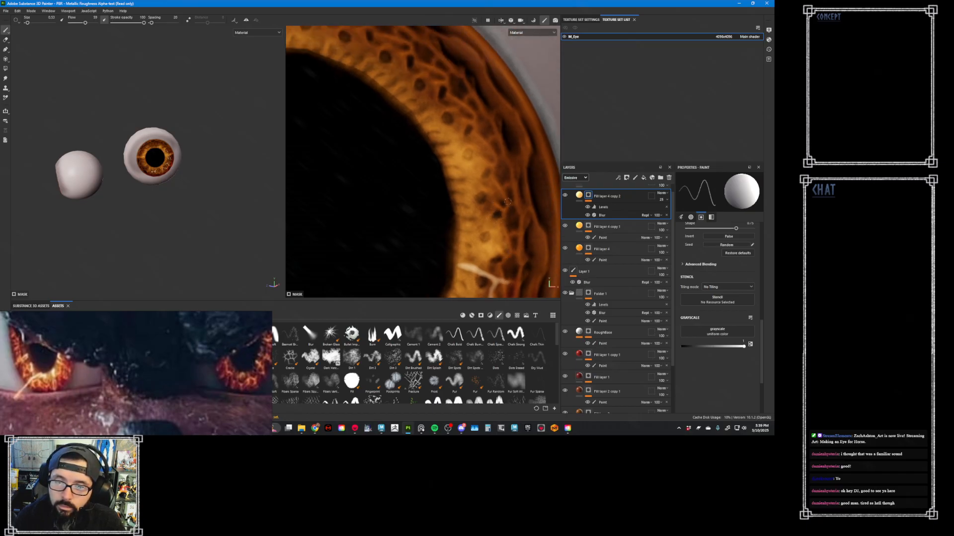
left_click_drag(493, 173, 509, 205)
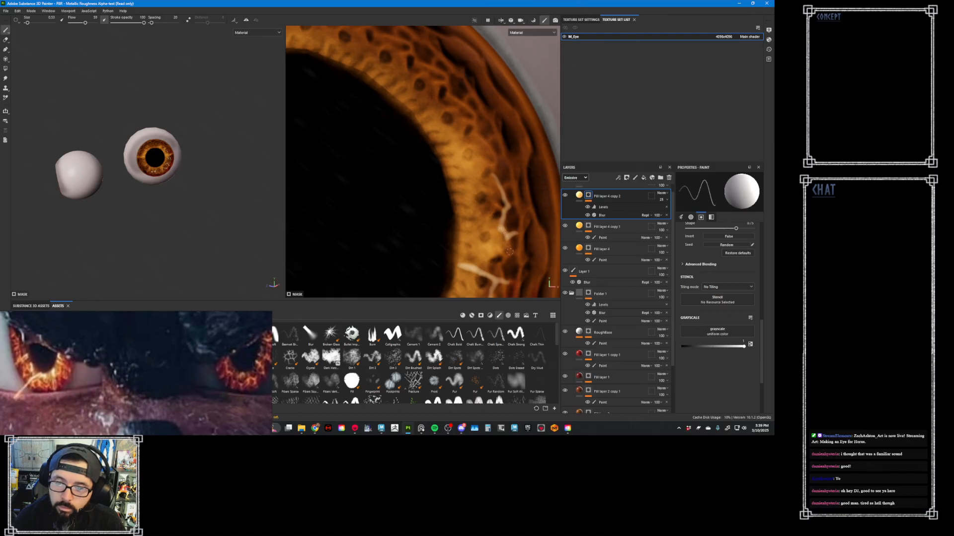
mouse_move(499, 266)
left_mouse_down()
mouse_move(517, 234)
mouse_move(512, 252)
left_mouse_up()
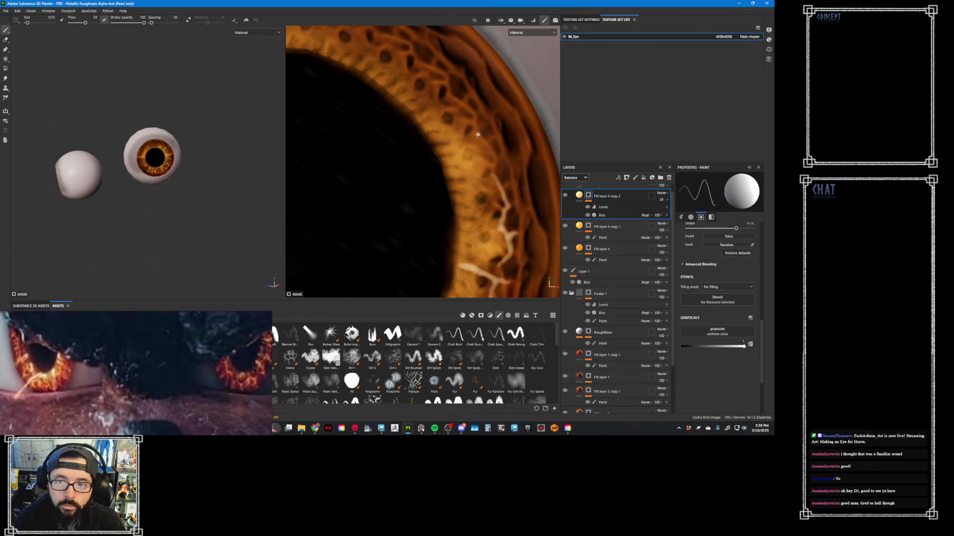
left_click_drag(450, 172, 496, 163)
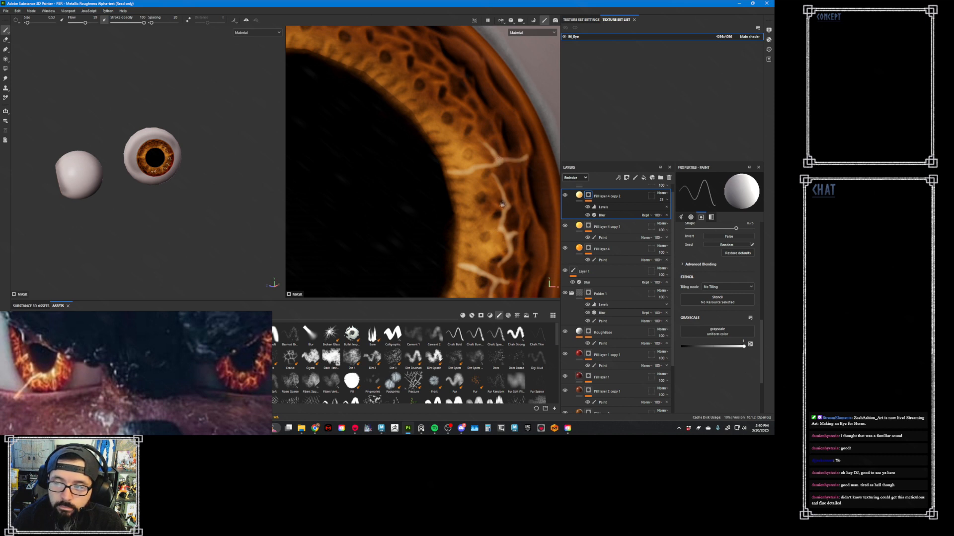
scroll(496, 188, "down", 10)
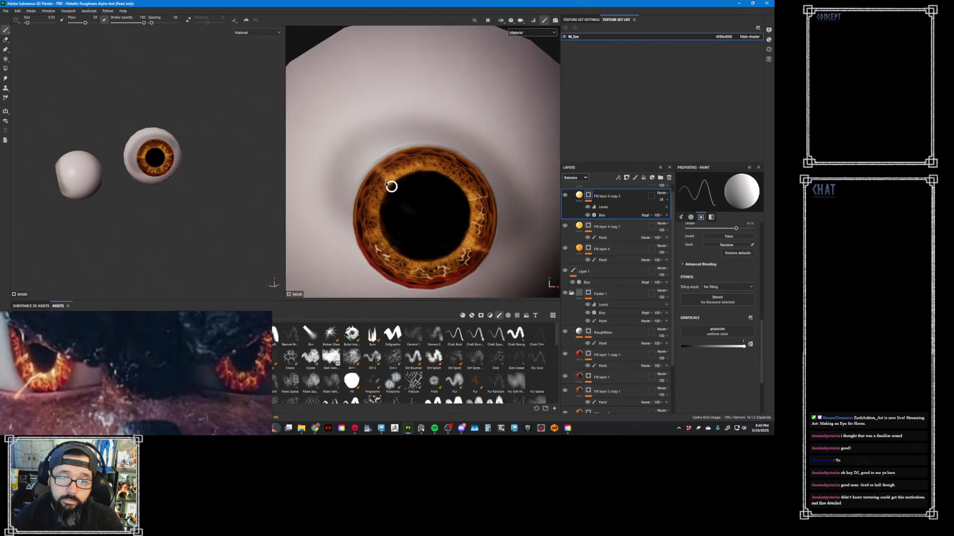
- Paint branching white veins from the pupil edge outward at the top of the iris in Fill layer 4 copy 2's mask
scroll(475, 213, "up", 10)
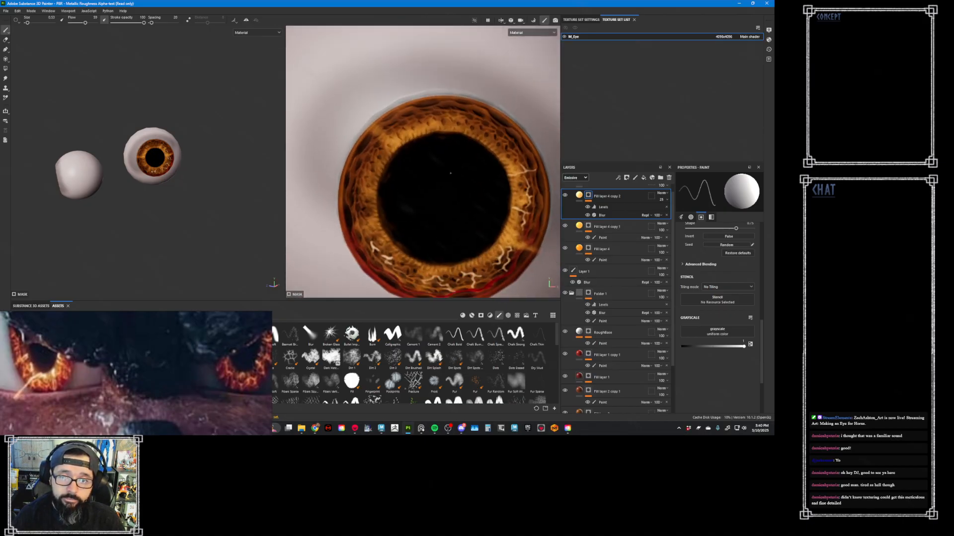
scroll(455, 110, "up", 5)
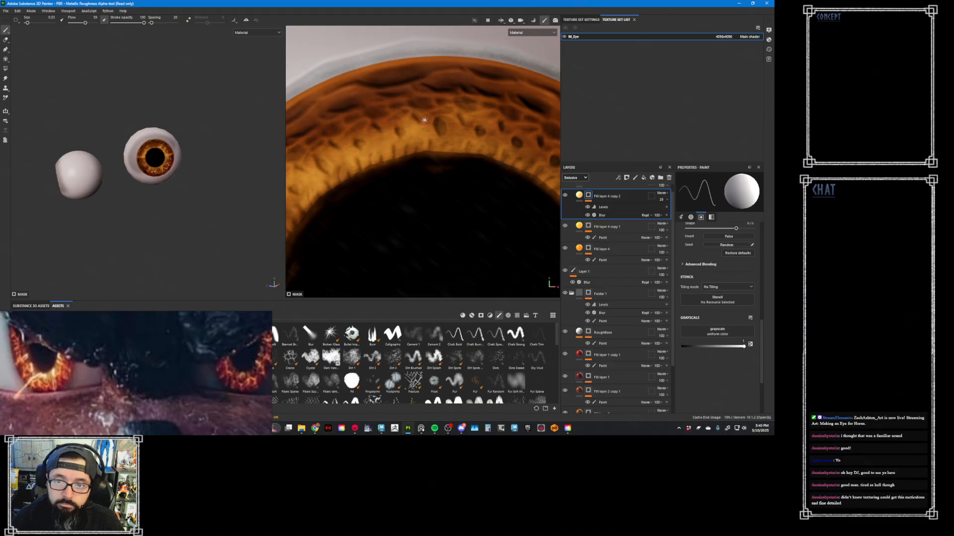
mouse_move(424, 120)
left_mouse_down()
mouse_move(408, 111)
mouse_move(425, 114)
mouse_move(432, 100)
mouse_move(427, 149)
left_mouse_up()
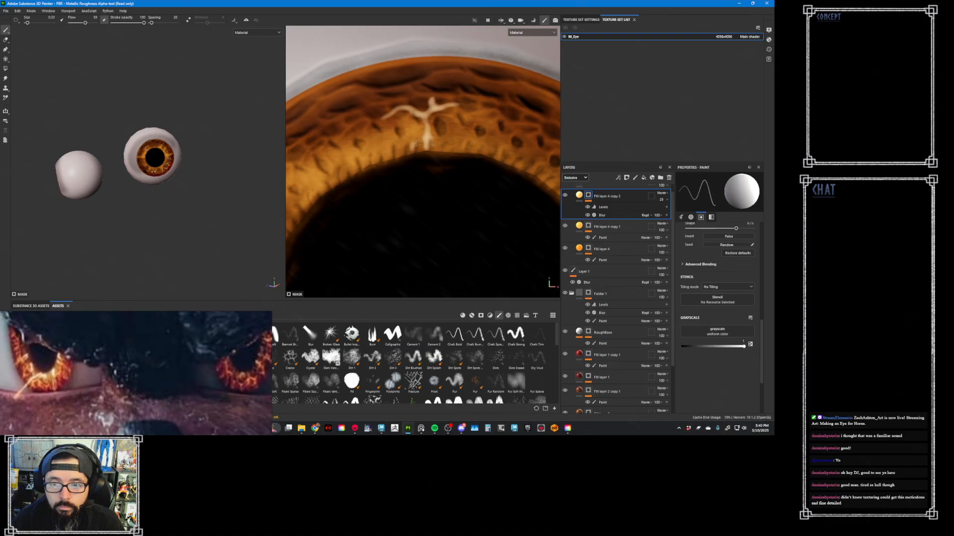
scroll(418, 146, "down", 5)
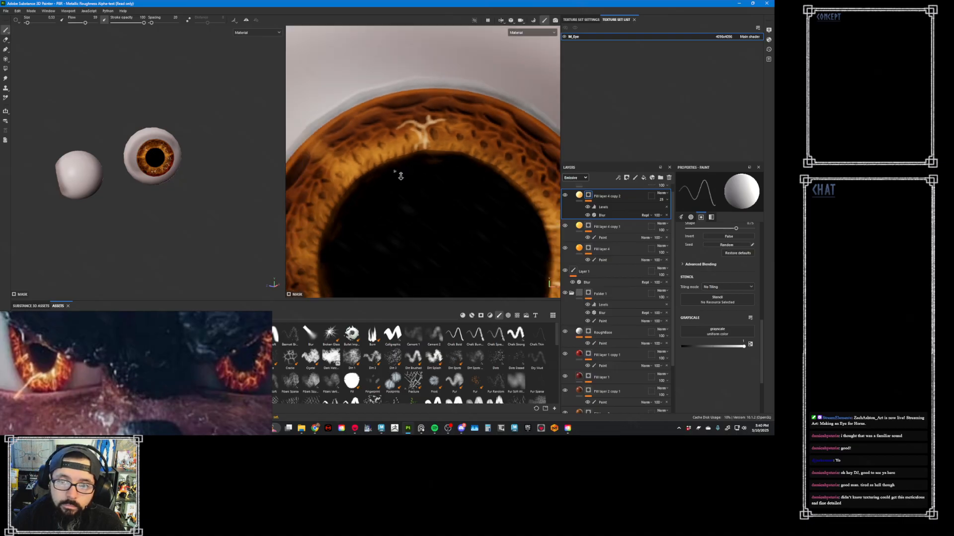
scroll(431, 178, "up", 3)
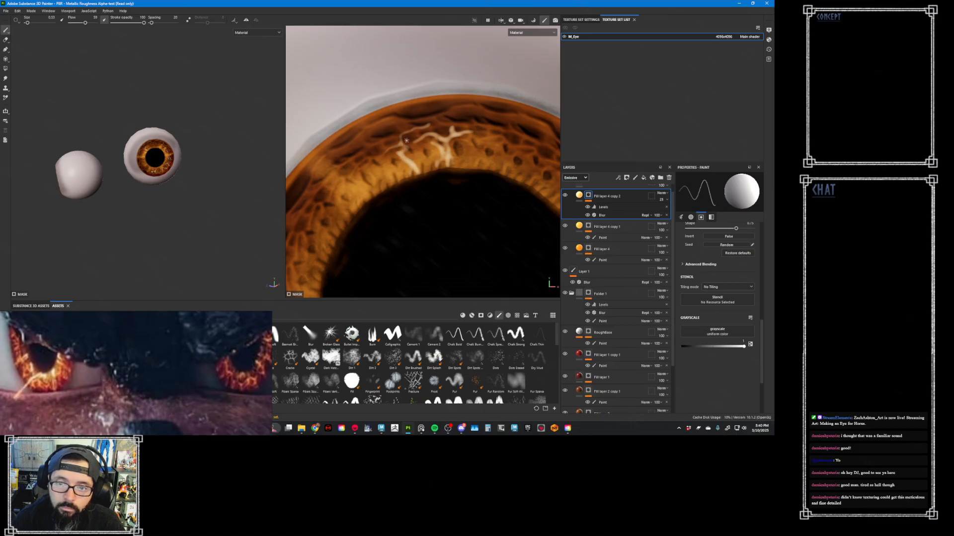
scroll(409, 179, "down", 2)
- Paint a network of thin white veins on the iris's upper-left side in Fill layer 4 copy 2's mask
right_click_drag(403, 188, 468, 252, "alt")
middle_click_drag(468, 251, 431, 181, "alt")
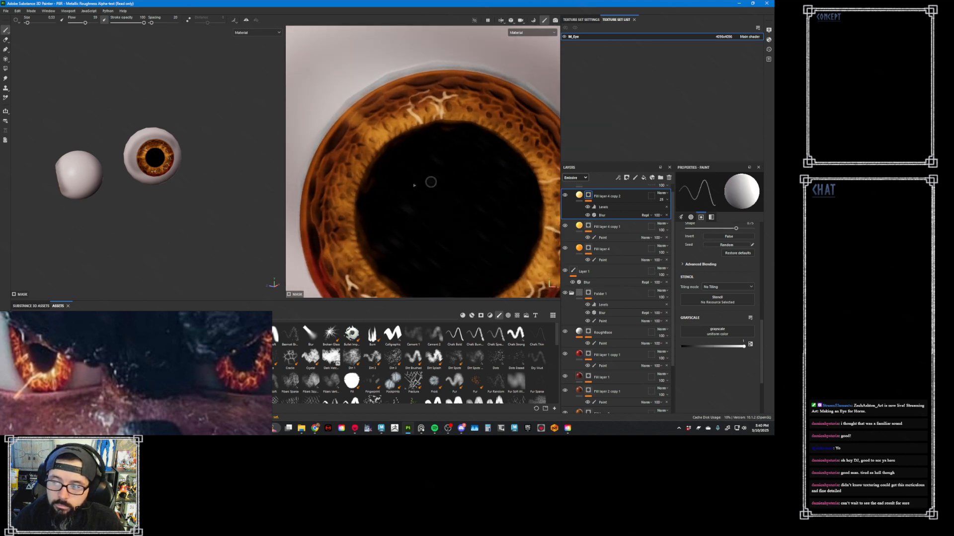
right_click_drag(430, 181, 340, 131, "alt")
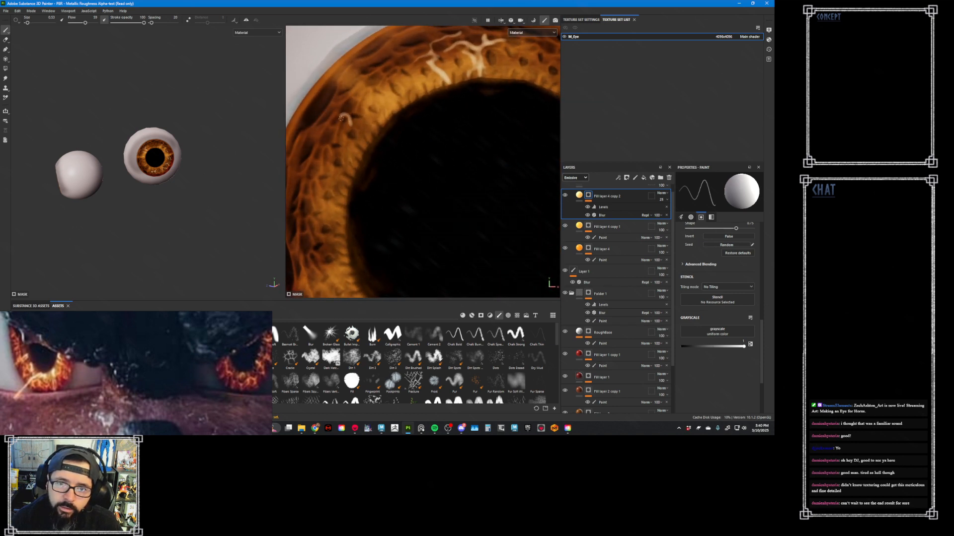
mouse_move(342, 119)
left_mouse_down()
mouse_move(337, 139)
mouse_move(325, 130)
left_mouse_up()
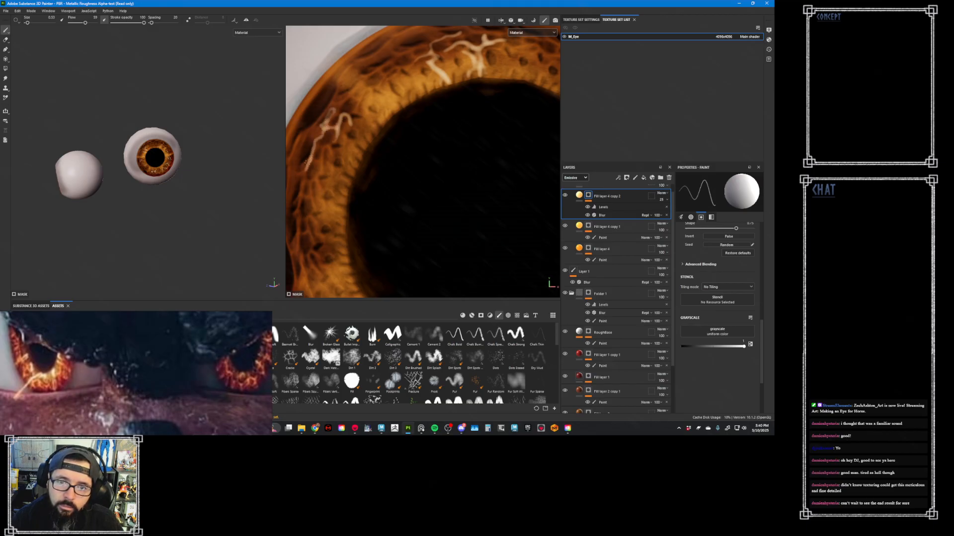
mouse_move(333, 169)
left_mouse_down()
mouse_move(351, 178)
mouse_move(337, 146)
mouse_move(363, 156)
left_mouse_up()
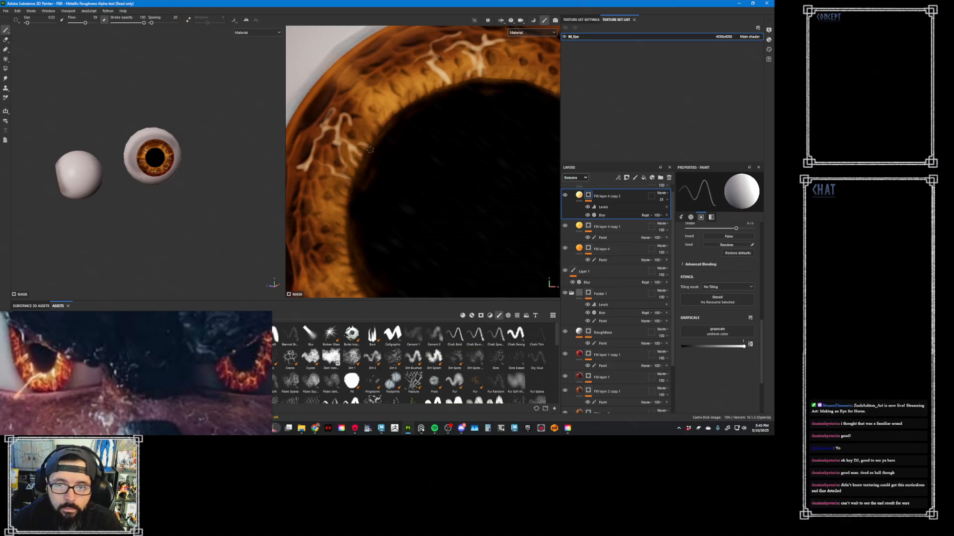
mouse_move(362, 91)
left_mouse_down()
mouse_move(371, 75)
mouse_move(333, 94)
left_mouse_up()
scroll(373, 110, "down", 5)
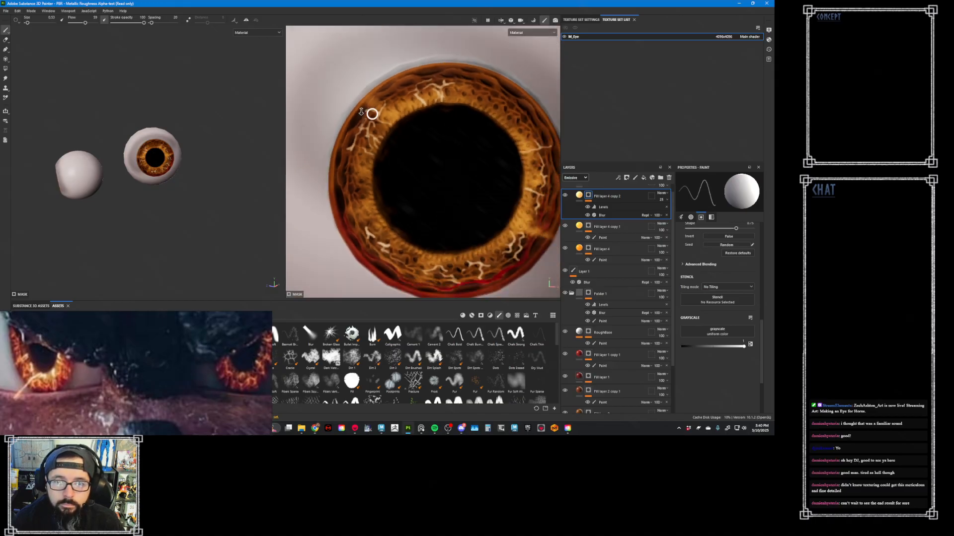
- Examine the painted vein pattern around the whole iris, both close up and from farther away
scroll(390, 145, "up", 8)
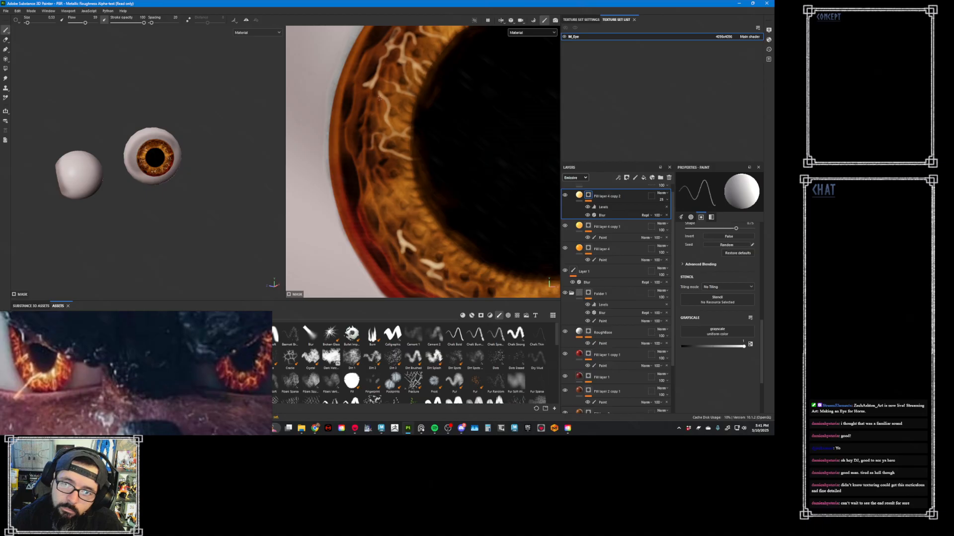
scroll(386, 149, "down", 5)
scroll(477, 182, "up", 6)
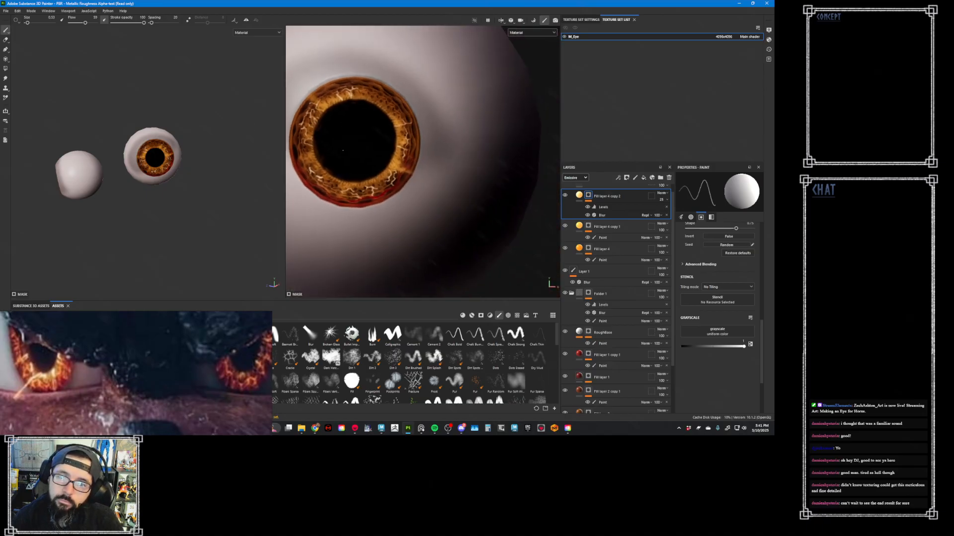
scroll(482, 184, "up", 2)
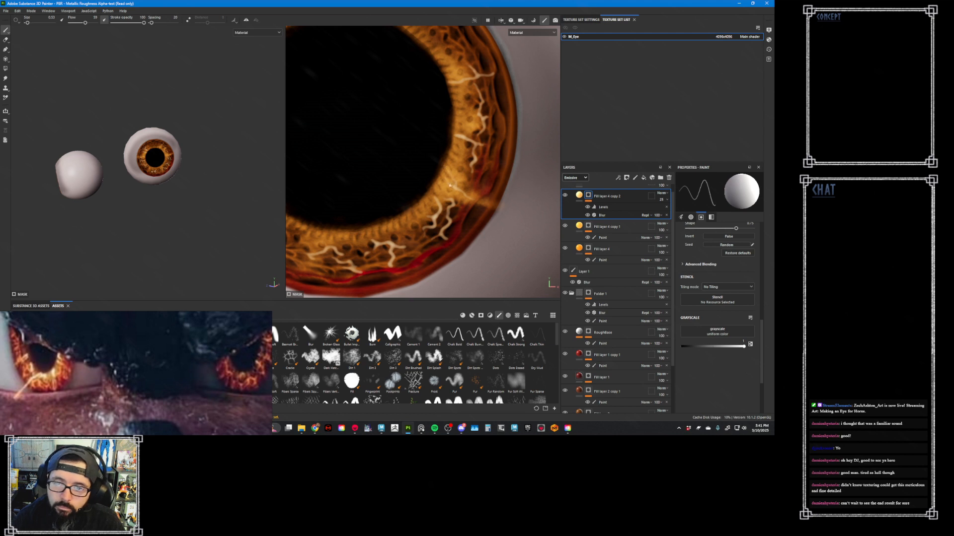
scroll(355, 122, "down", 8)
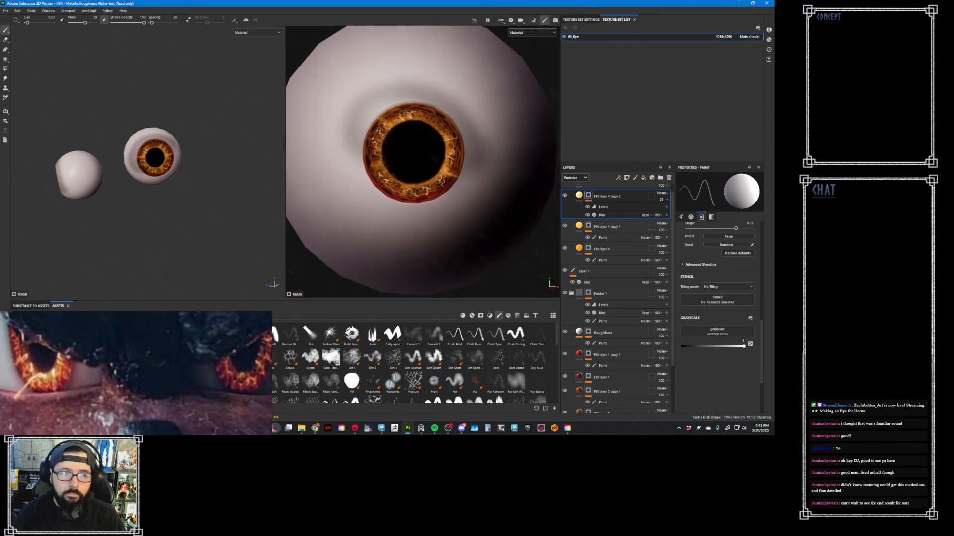
scroll(389, 148, "up", 2)
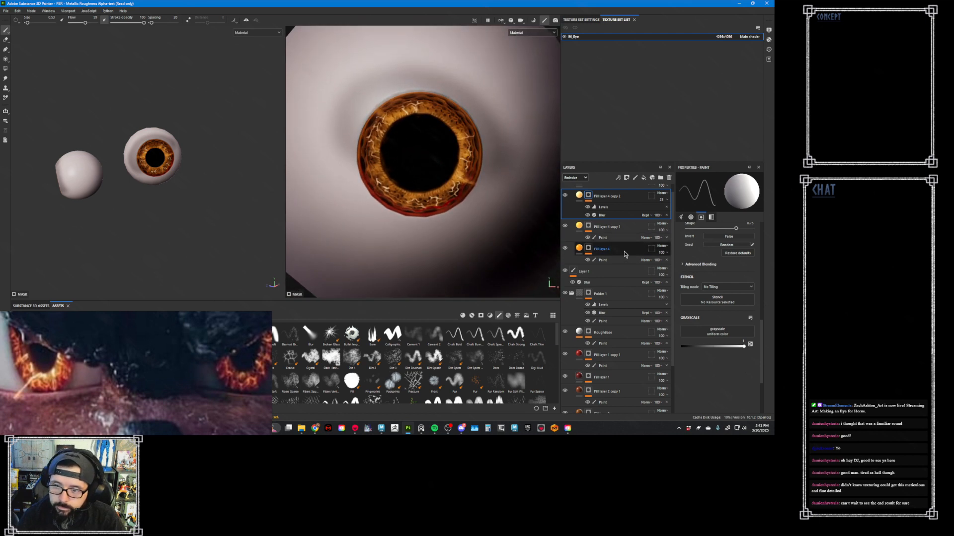
- Add a new fill layer with a black mask and place it directly below Fill layer 4
left_click(600, 250)
left_click(643, 177)
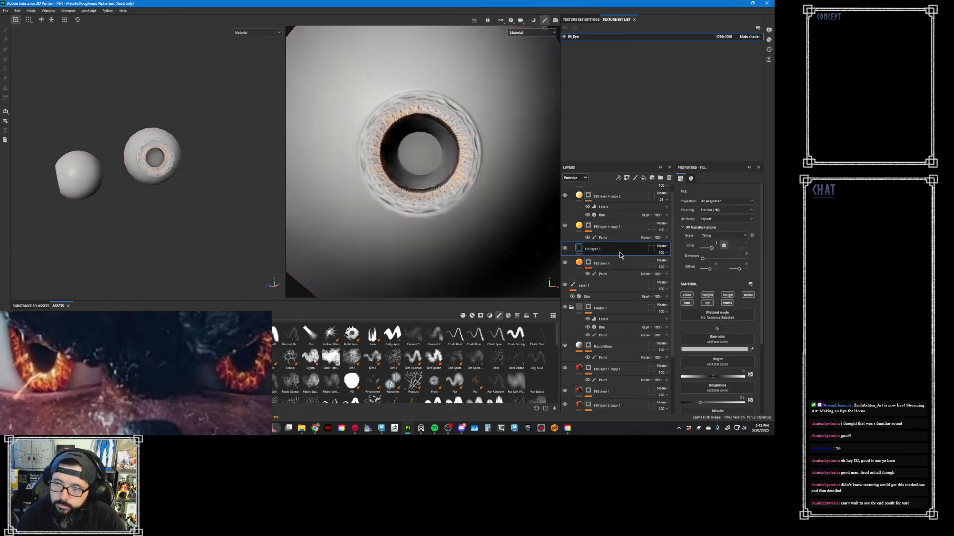
right_click(622, 254)
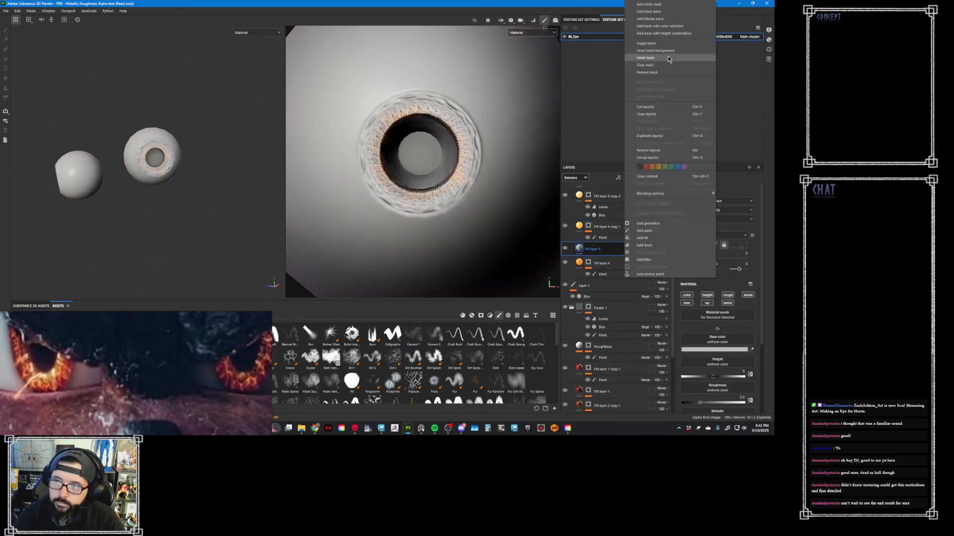
left_click(646, 15)
left_click_drag(626, 251, 633, 273)
left_click(579, 270)
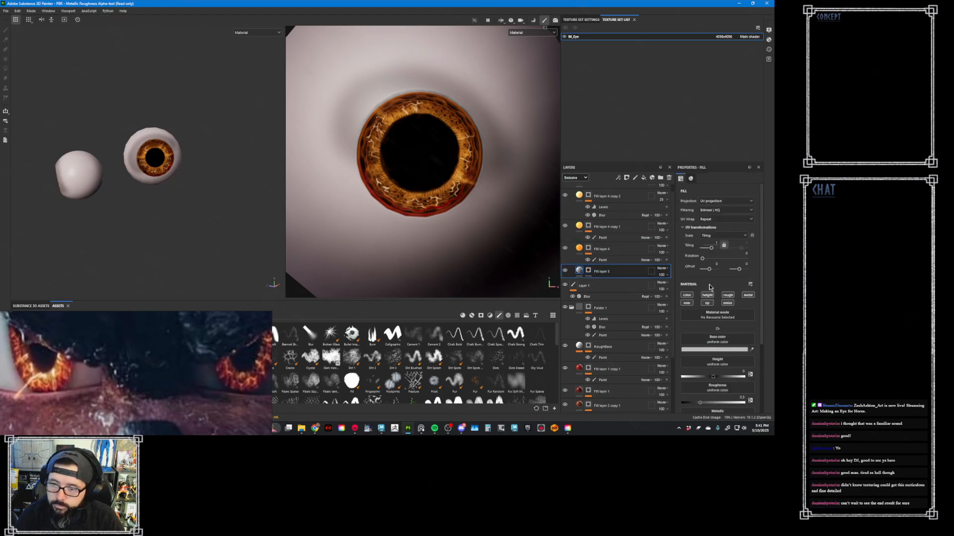
- Limit Fill layer 5 to the color and emissive channels and set its base color to a saturated dark red sampled from the reference eye
left_click(726, 303)
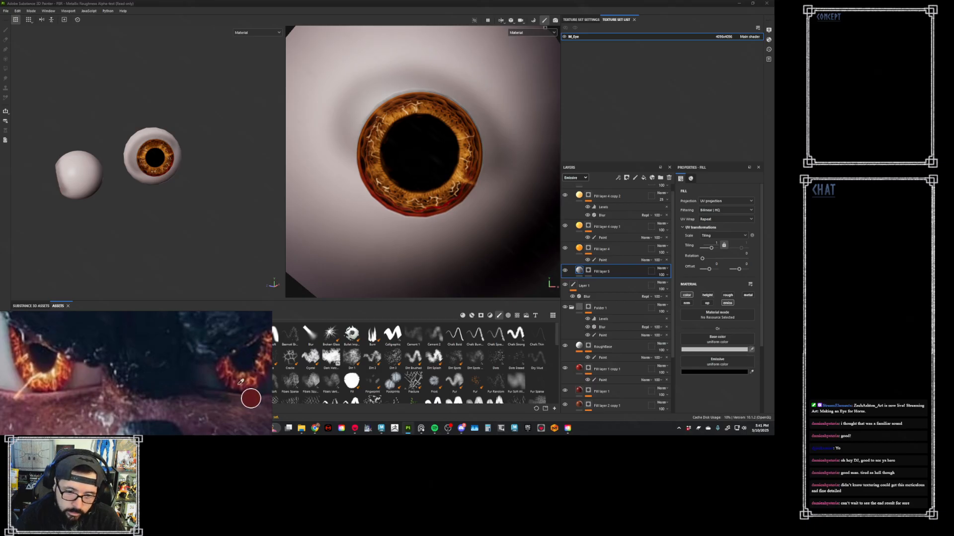
left_click(63, 379)
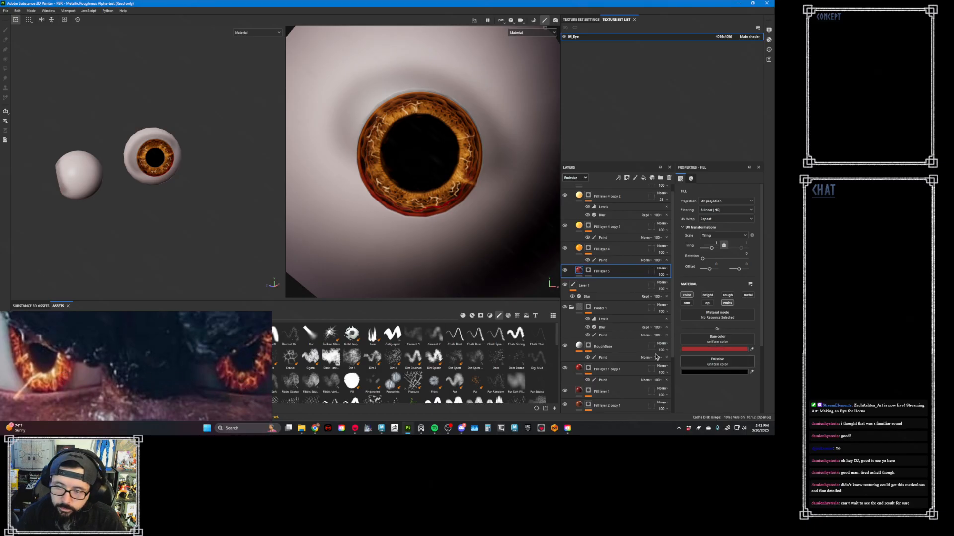
left_click(714, 349)
left_click_drag(487, 359, 508, 361)
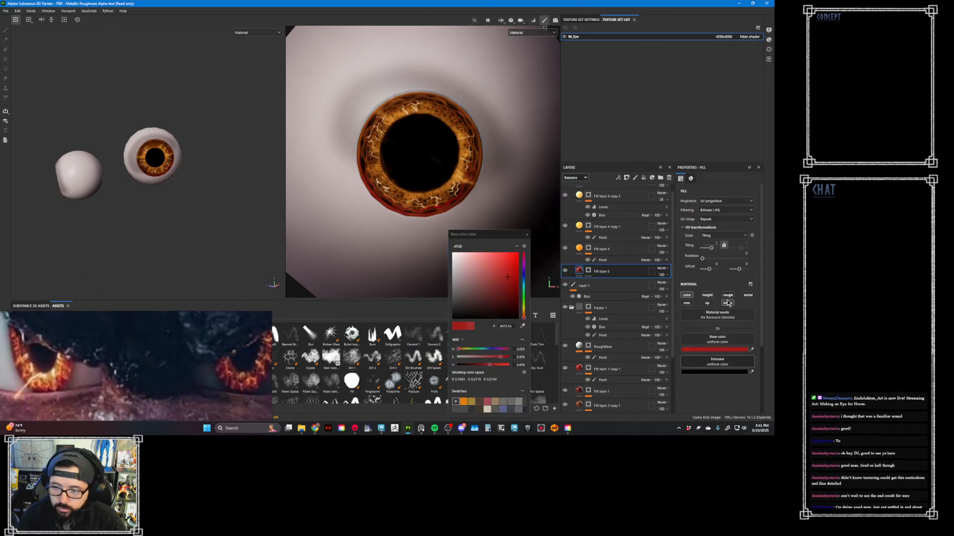
- Set Fill layer 5's emissive color to the same dark red as its base color
left_click(752, 372)
left_click(745, 349)
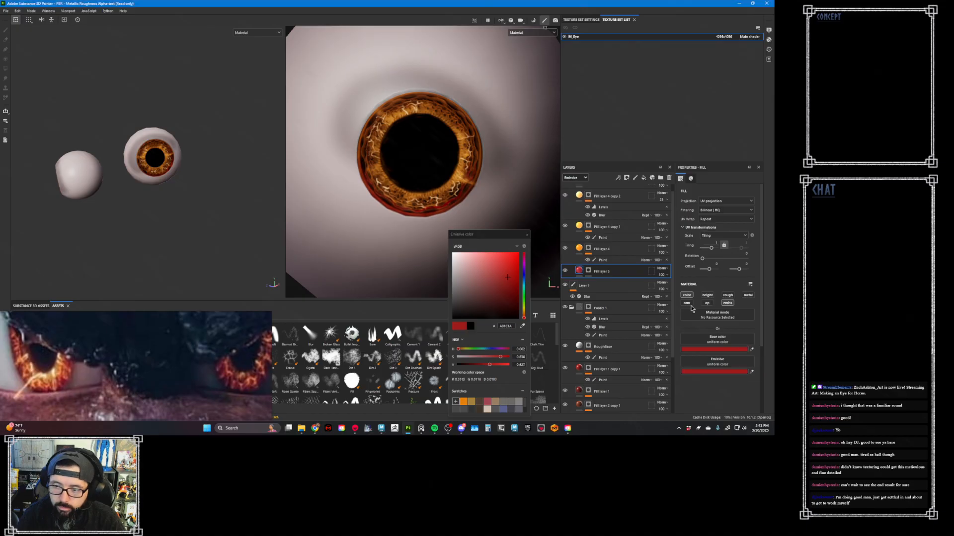
left_click(527, 234)
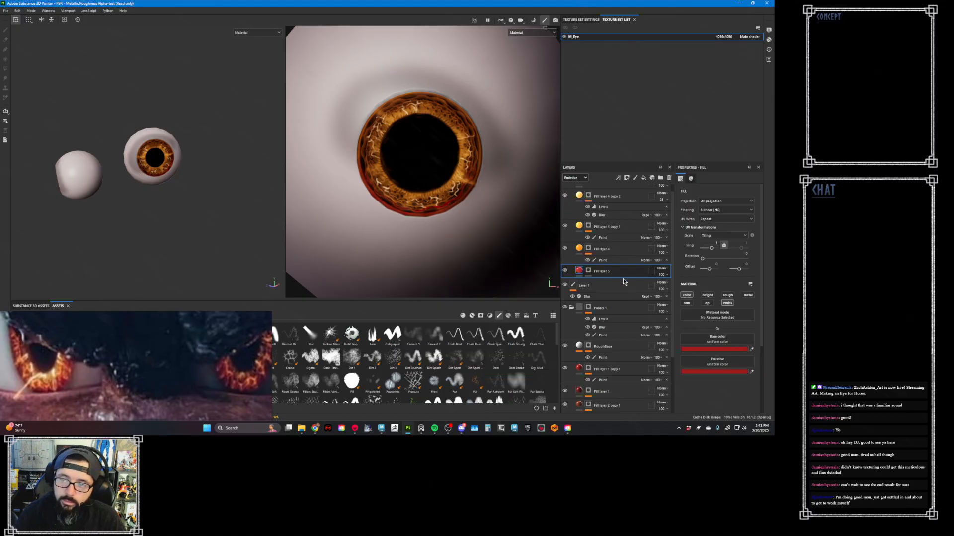
- Add a paint effect to Fill layer 5's mask and brush a red band around the iris's outer rim
left_click(589, 270)
right_click(589, 270)
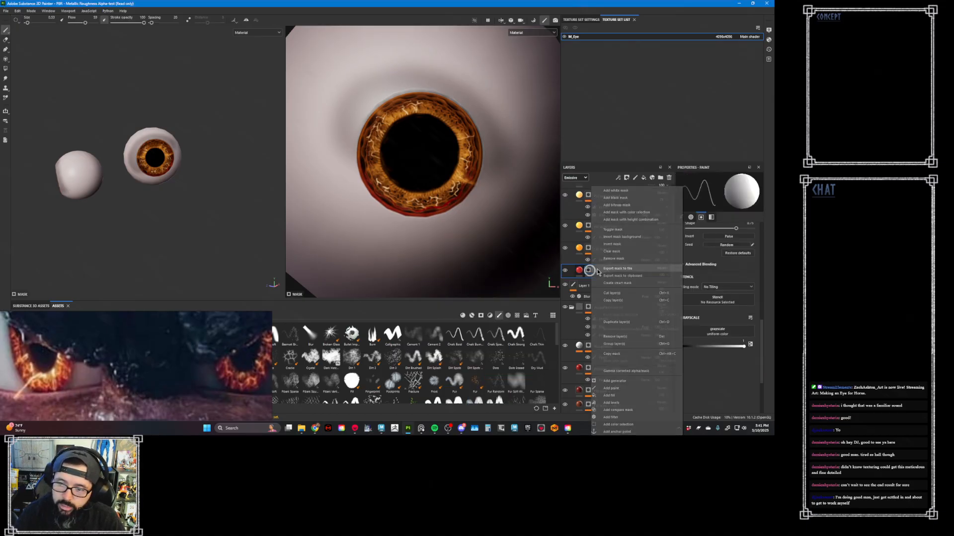
left_click(642, 388)
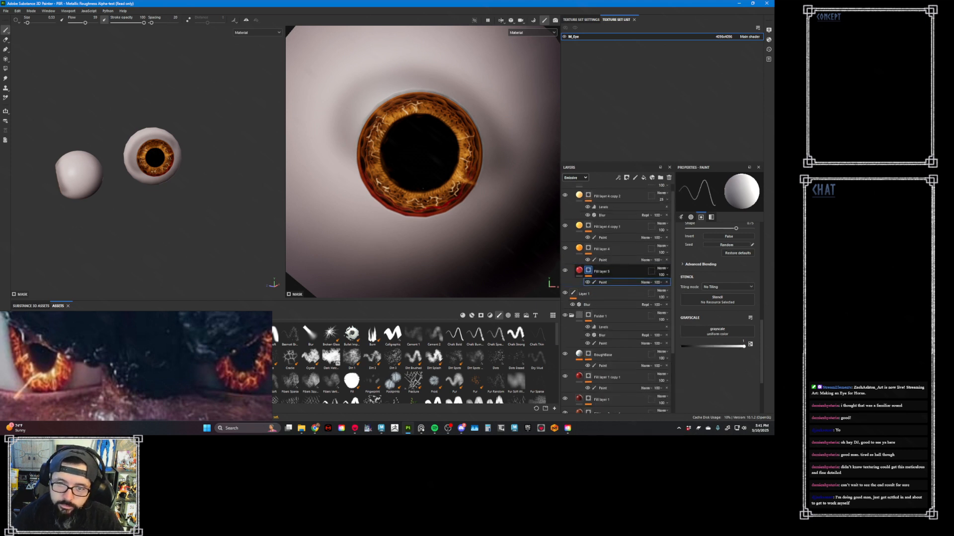
mouse_move(386, 195)
left_mouse_down()
mouse_move(377, 199)
mouse_move(406, 226)
mouse_move(453, 194)
mouse_move(483, 164)
mouse_move(479, 132)
mouse_move(492, 102)
left_mouse_up()
scroll(441, 98, "up", 3)
mouse_move(480, 155)
left_mouse_down()
mouse_move(485, 133)
mouse_move(462, 107)
mouse_move(390, 89)
mouse_move(352, 101)
mouse_move(311, 153)
mouse_move(340, 236)
mouse_move(367, 258)
mouse_move(437, 256)
mouse_move(467, 234)
left_mouse_up()
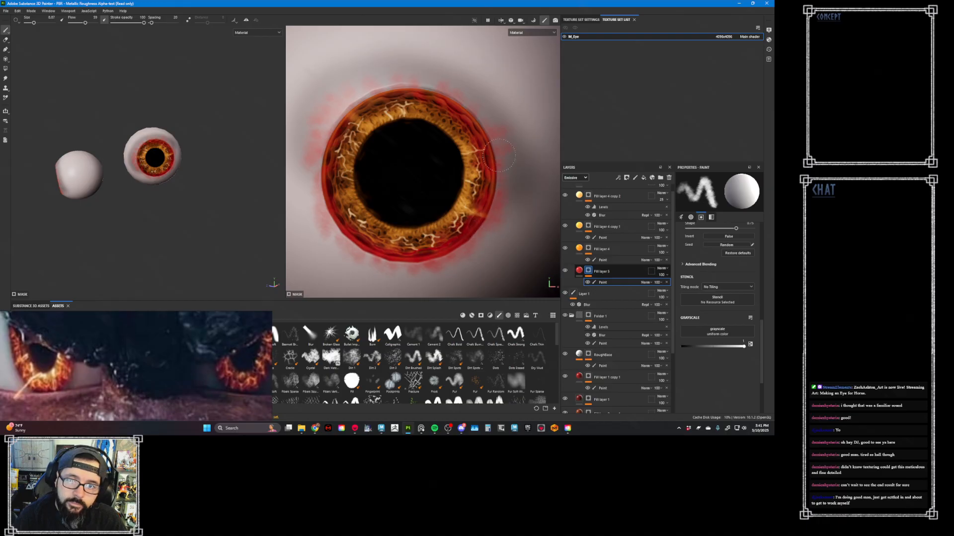
- Duplicate Fill layer 5 and select the copy's mask
left_click(580, 270)
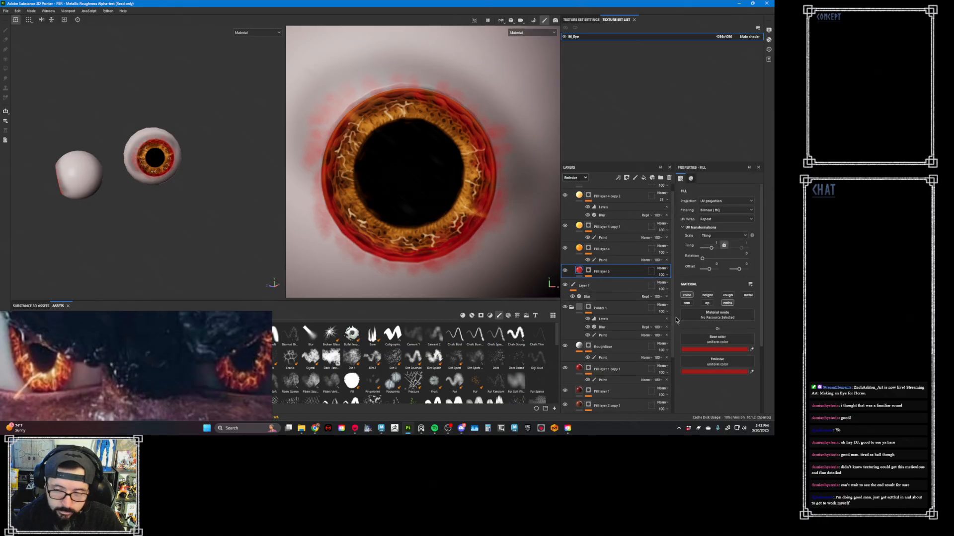
key("ctrl+d")
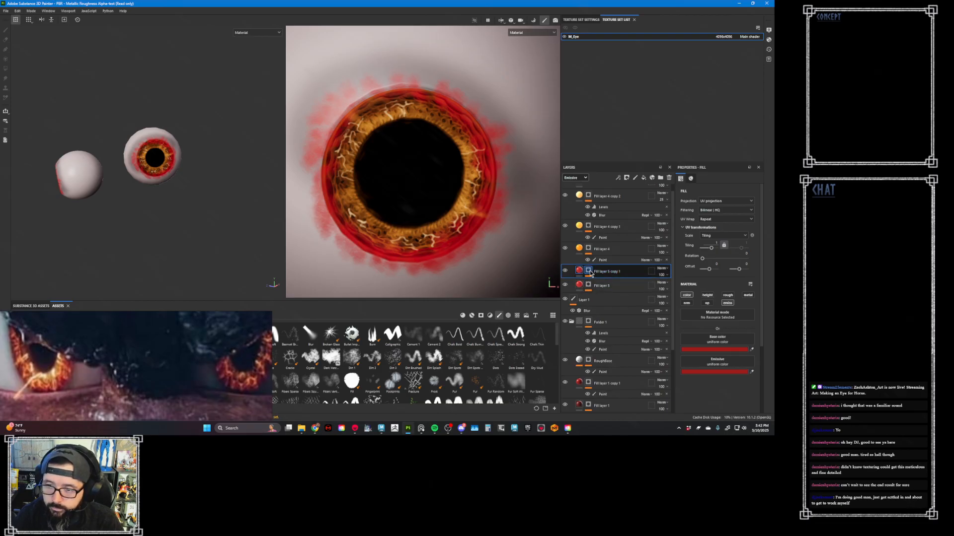
left_click(589, 272)
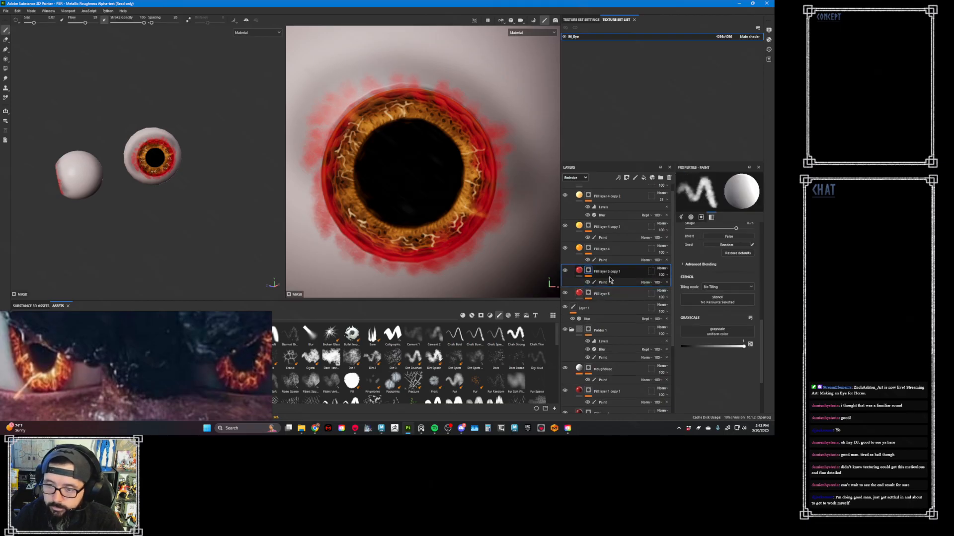
- Set Fill layer 5 copy 1's base color to a lighter, less saturated red and match its emissive color to it
left_click(579, 271)
left_click(727, 349)
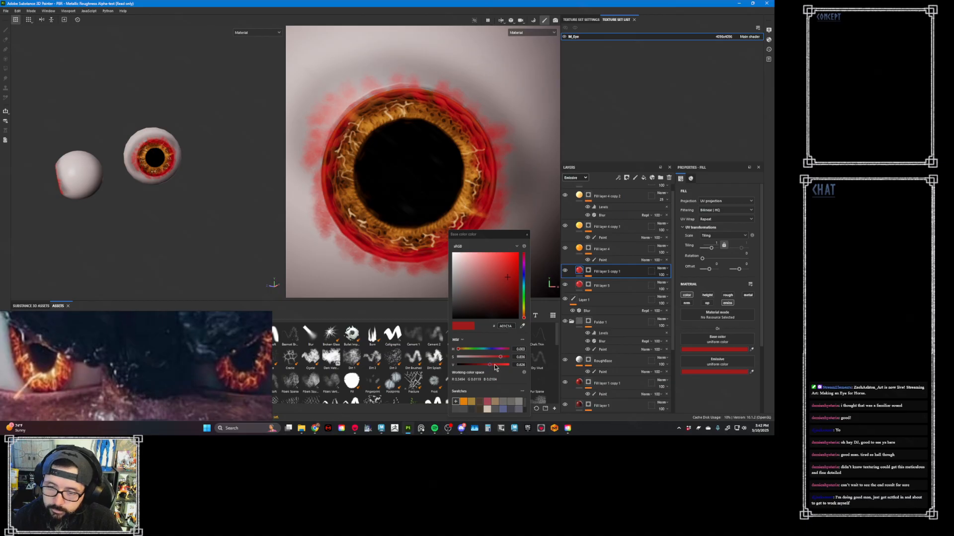
left_click_drag(494, 365, 487, 358)
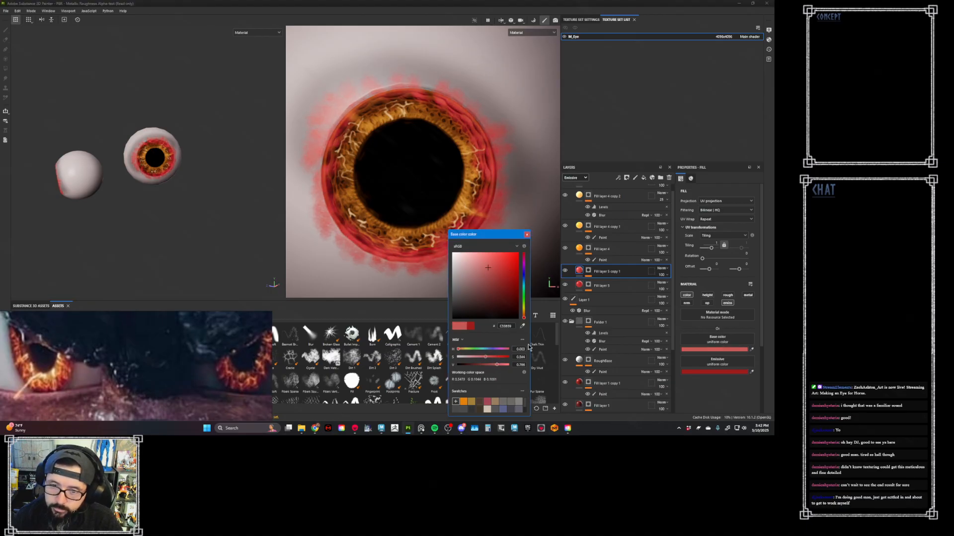
left_click(492, 357)
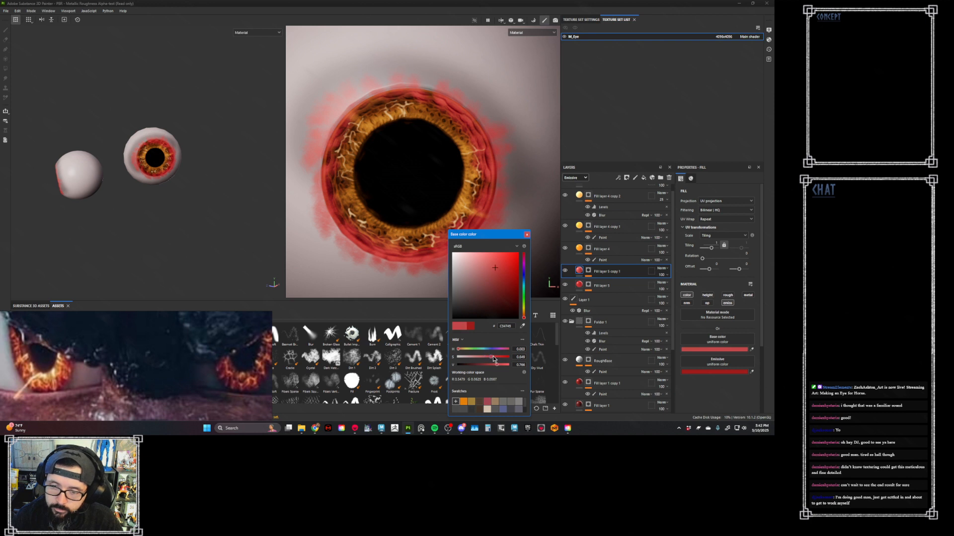
left_click(526, 235)
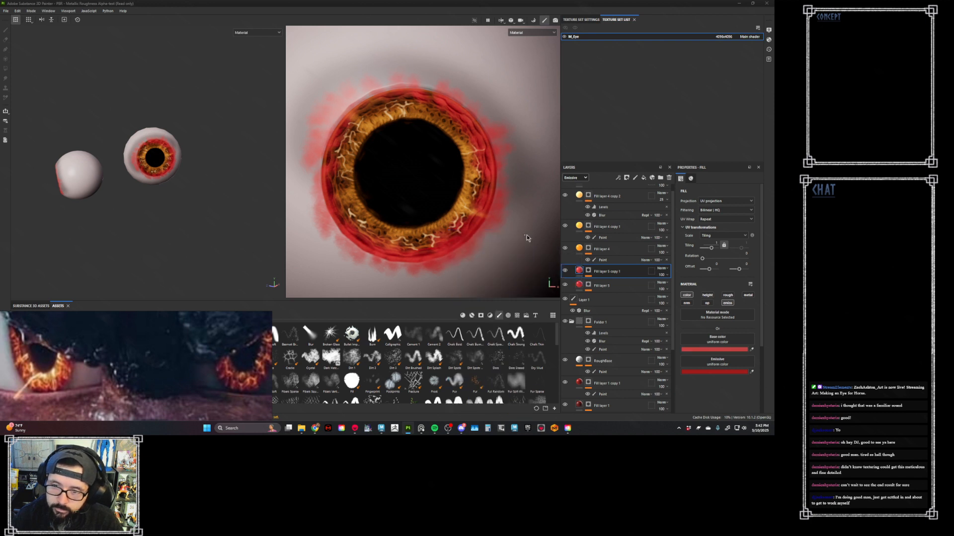
left_click_drag(744, 349, 742, 372)
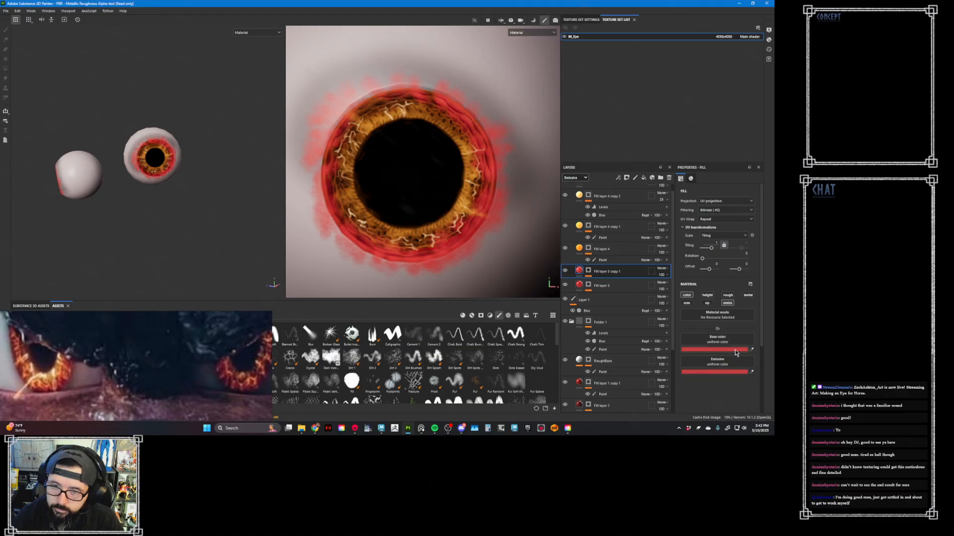
- Reset the mask of Fill layer 5 copy 1 to black and add an empty paint effect to it
left_click(588, 271)
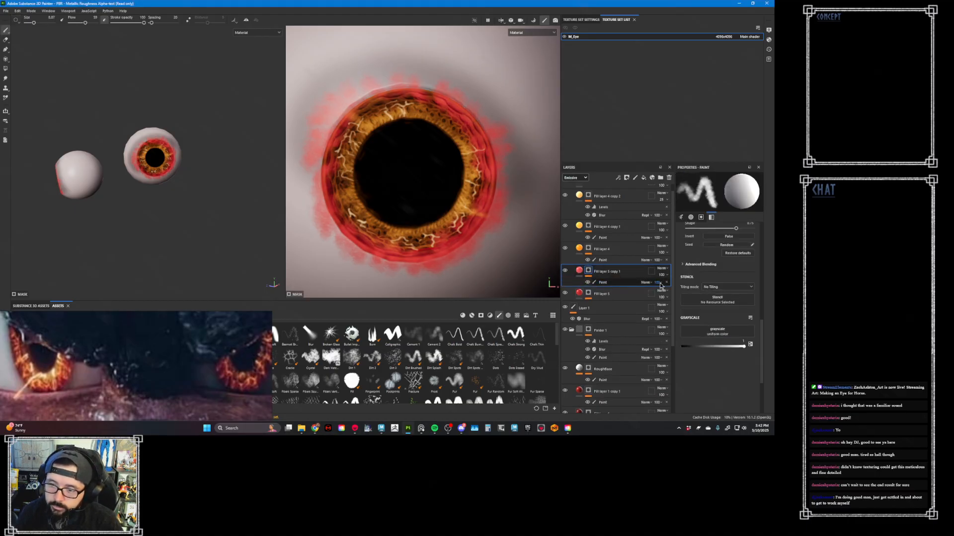
right_click(589, 271)
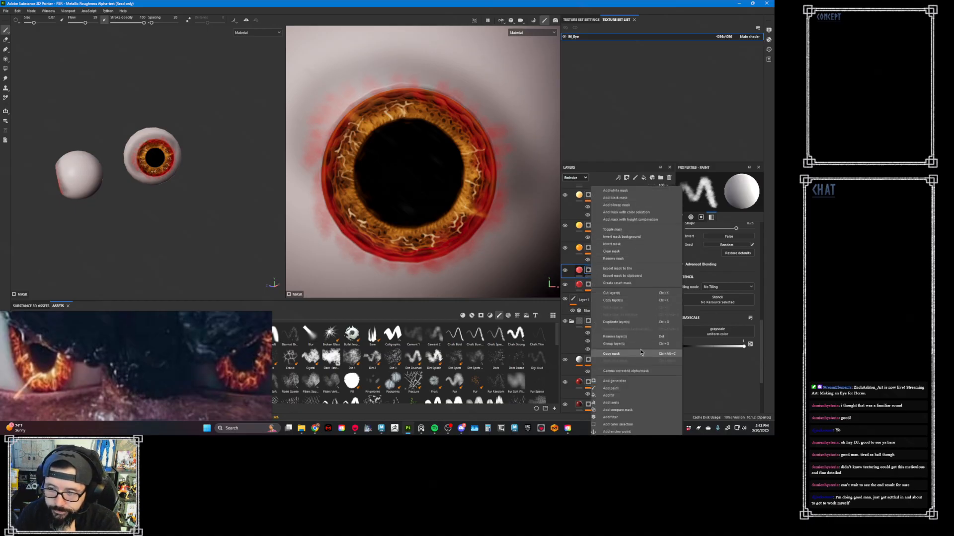
left_click(640, 198)
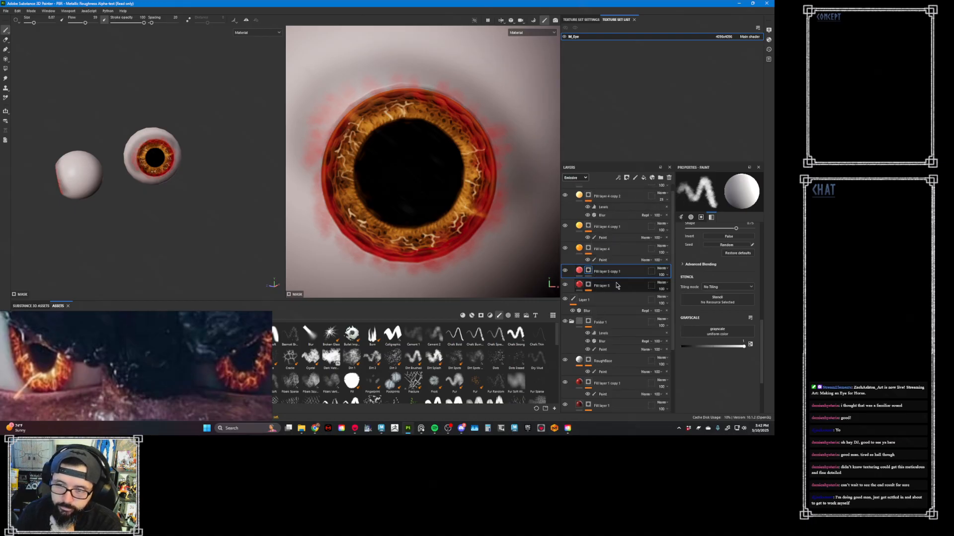
right_click(591, 273)
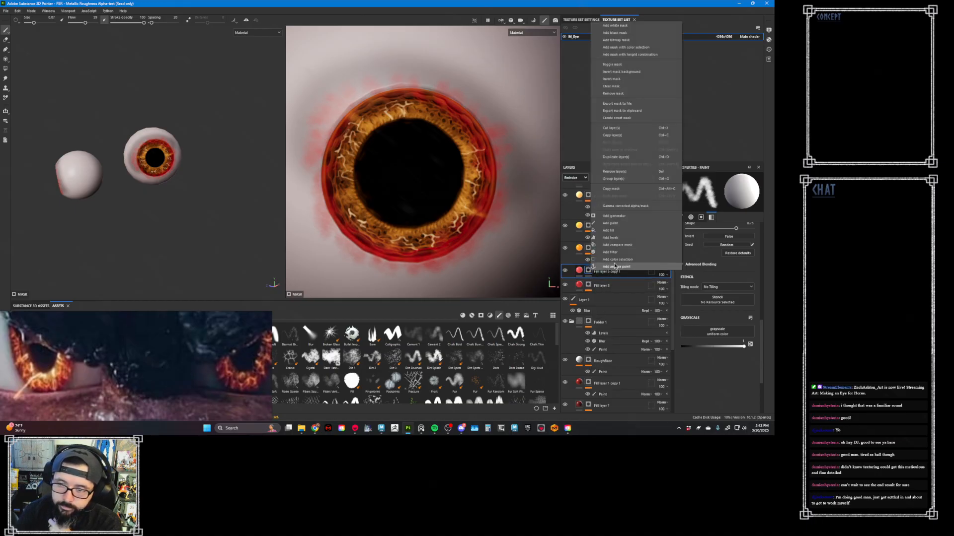
left_click(628, 225)
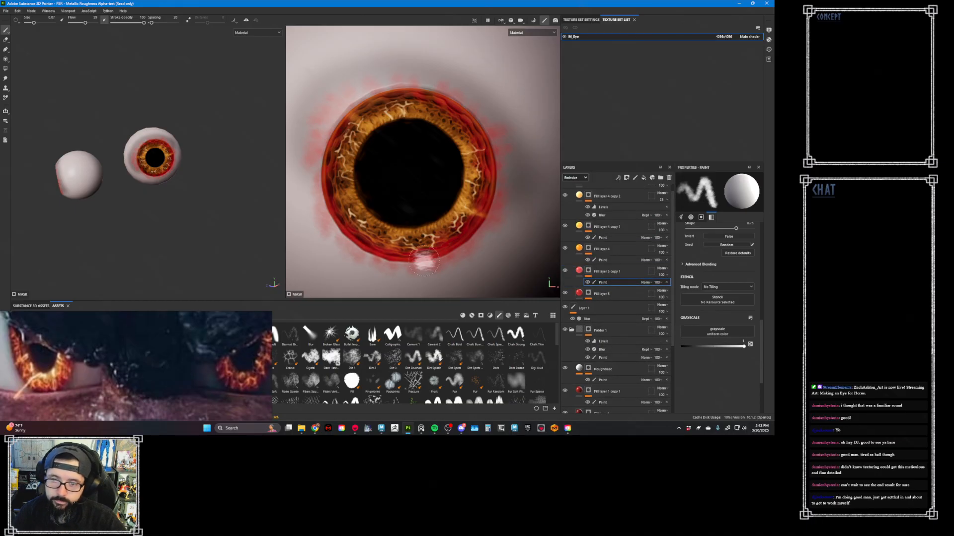
- Brush on Fill layer 5 copy 1's mask along the iris's lower rim
middle_click_drag(403, 267, 411, 233)
right_click_drag(411, 234, 460, 217, "alt")
right_click_drag(461, 216, 418, 230, "ctrl")
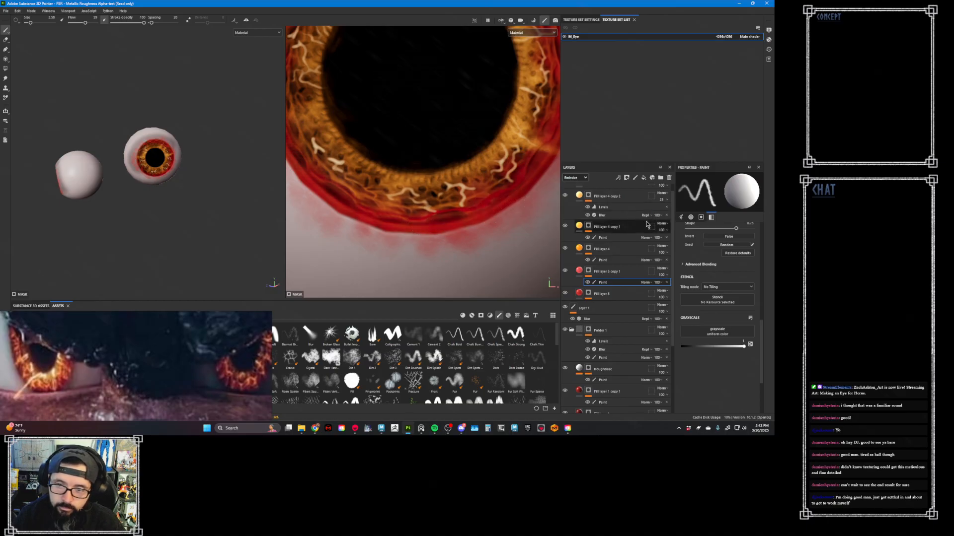
- Darken Fill layer 5 copy 1's base color to a deep brownish red and sample the same color for its emissive
left_click(581, 272)
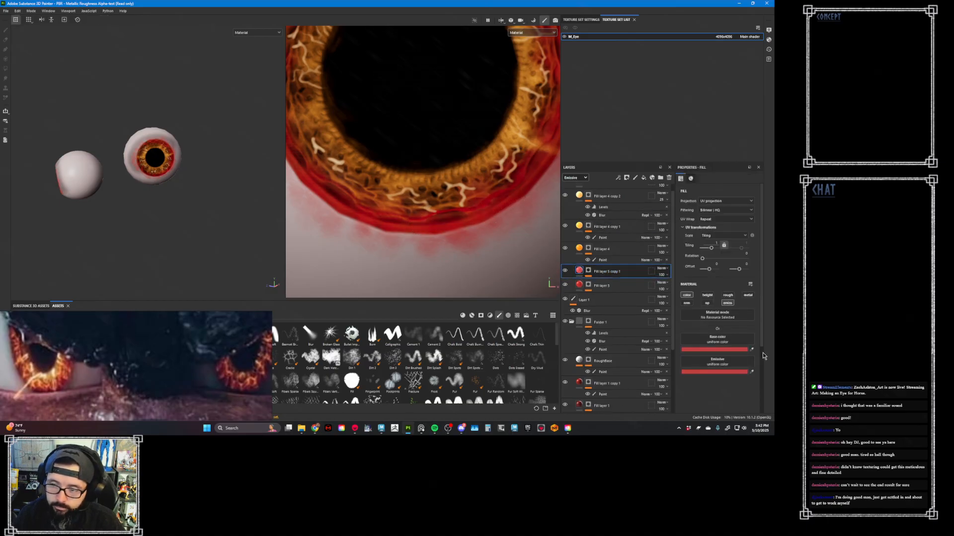
left_click(728, 350)
left_click(488, 366)
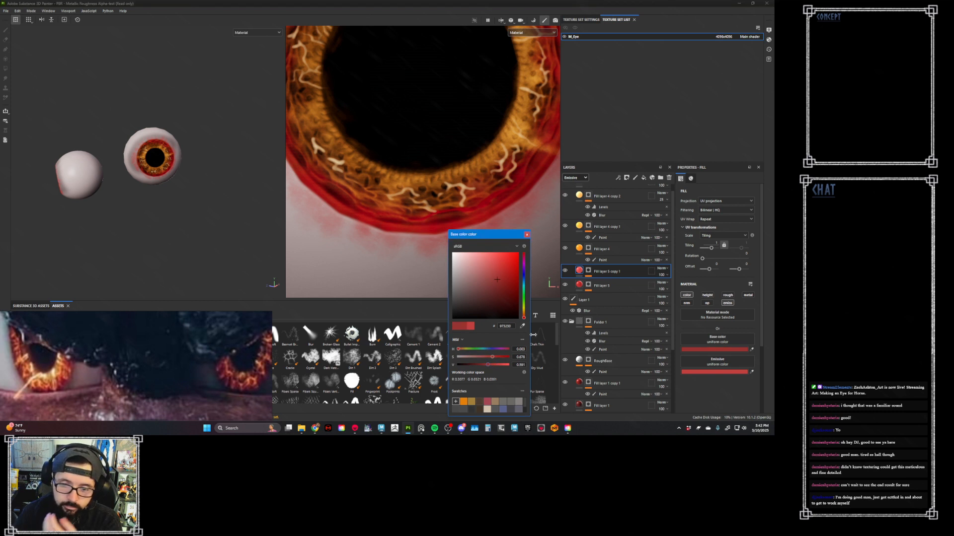
left_click(475, 365)
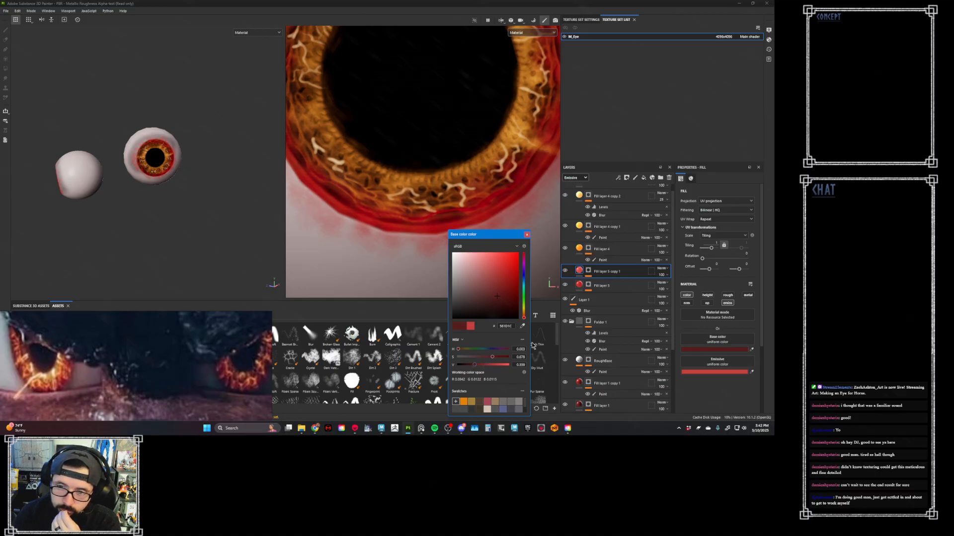
left_click(527, 234)
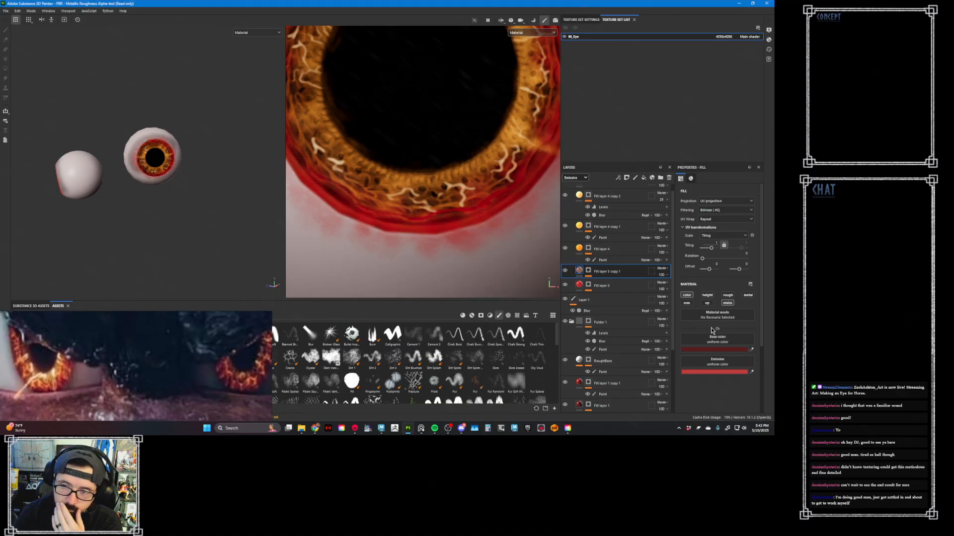
left_click(751, 371)
left_click(726, 350)
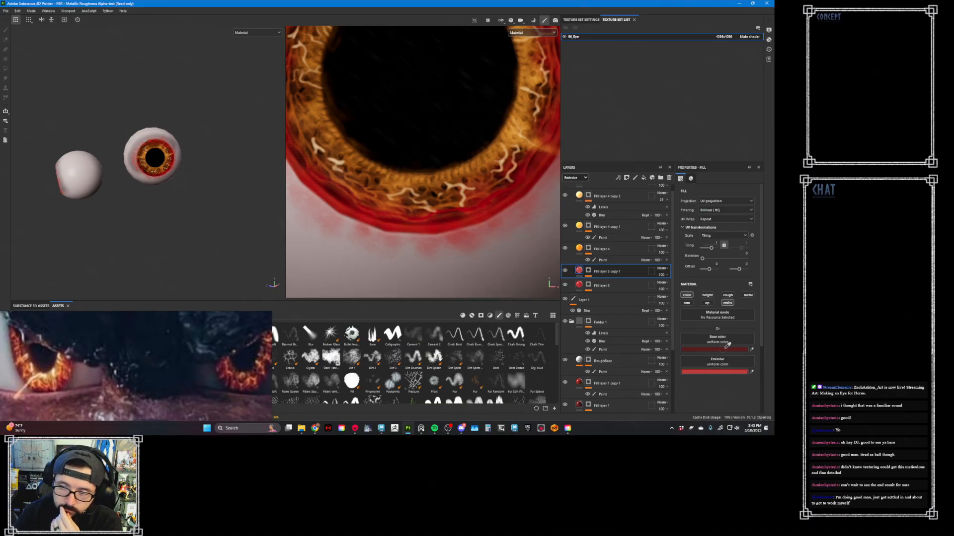
left_click_drag(438, 220, 453, 217)
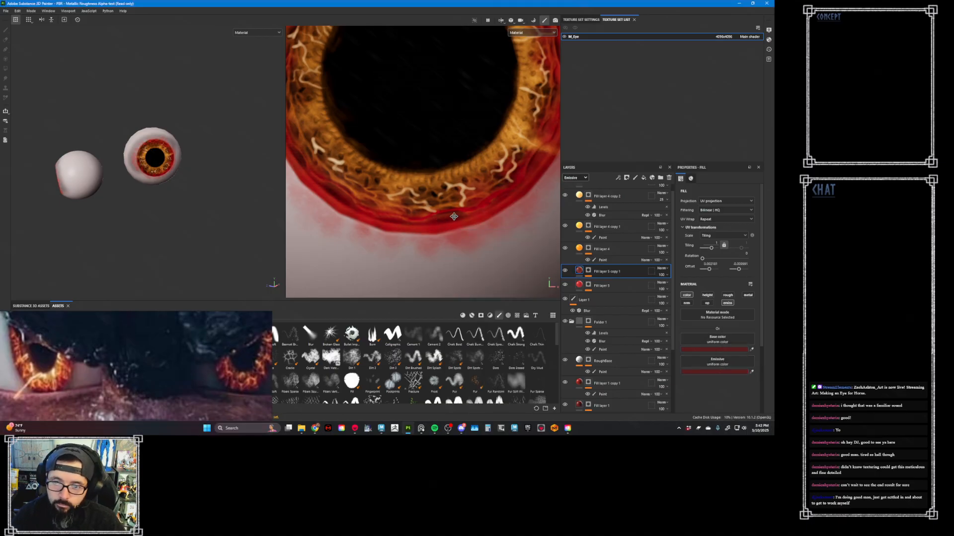
- Paint dark red shading into the red band along the iris's lower rim using Fill layer 5 copy 1's mask paint
left_click(589, 271)
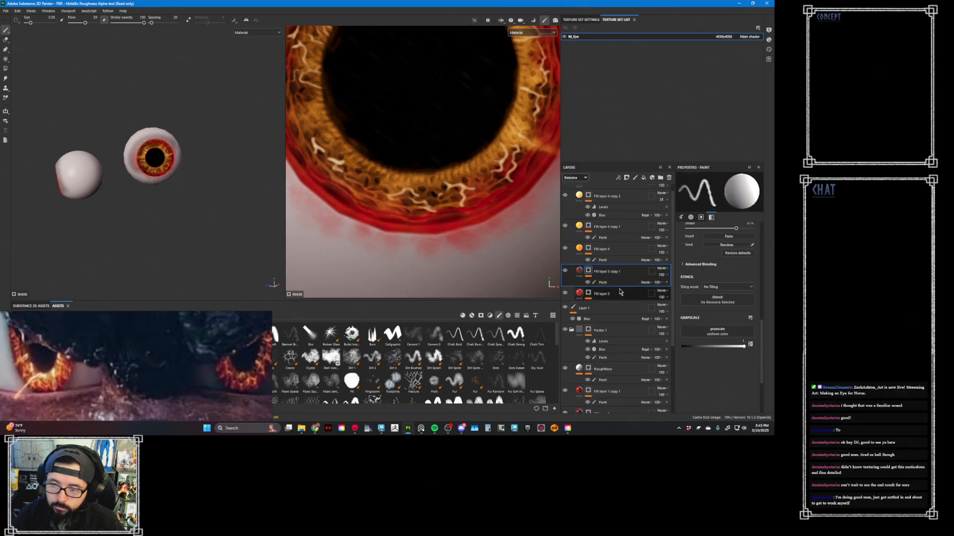
left_click(609, 283)
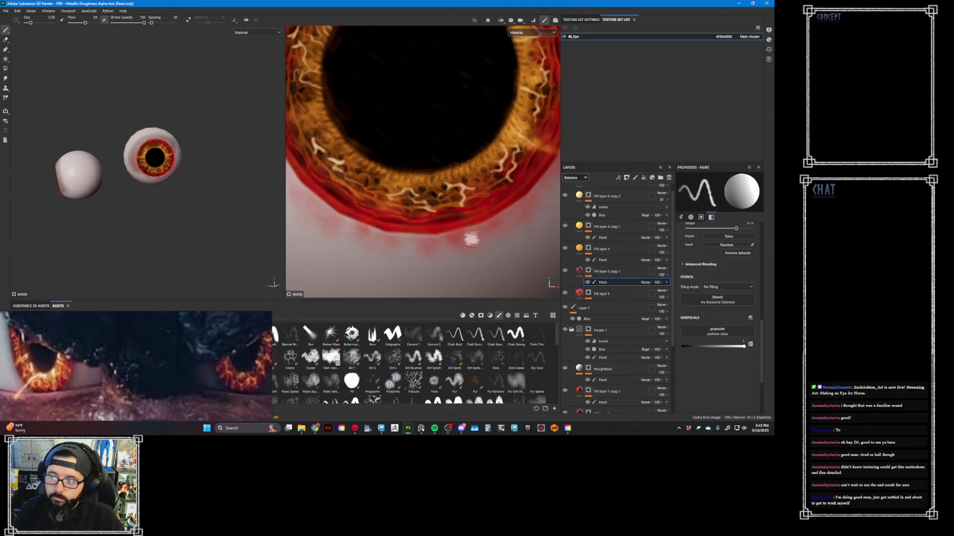
mouse_move(443, 218)
right_mouse_down("alt")
mouse_move(452, 219)
mouse_move(443, 221)
right_mouse_up("alt")
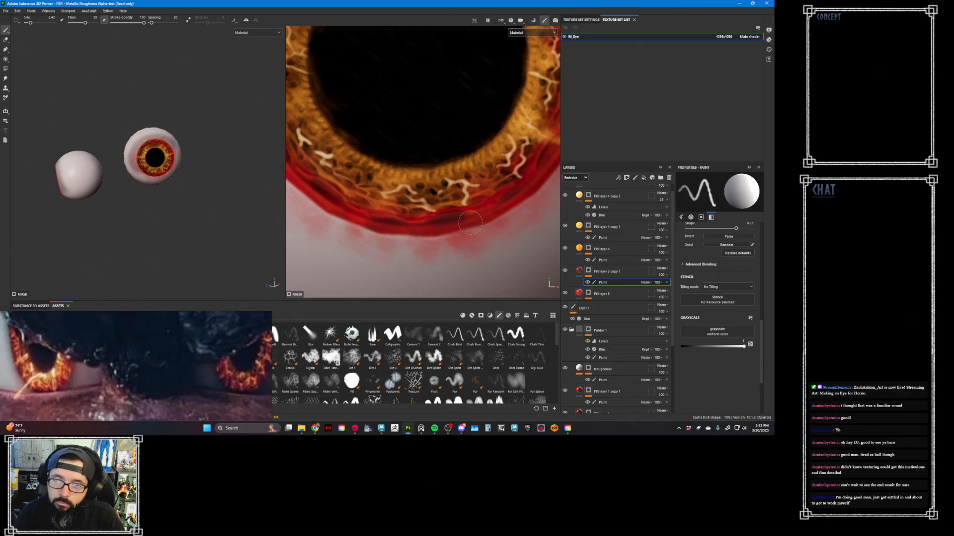
left_click_drag(561, 169, 410, 221)
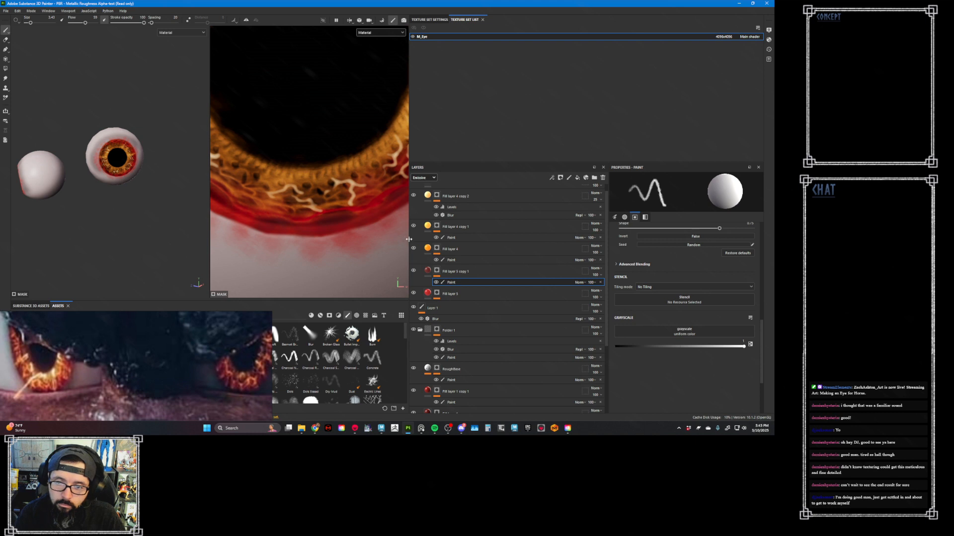
left_click_drag(409, 239, 532, 238)
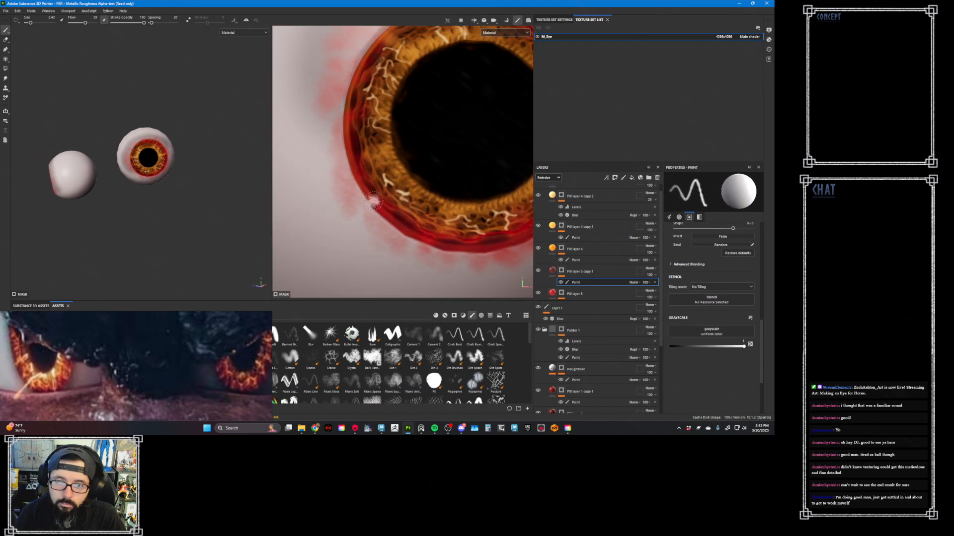
middle_click_drag(432, 222, 358, 207)
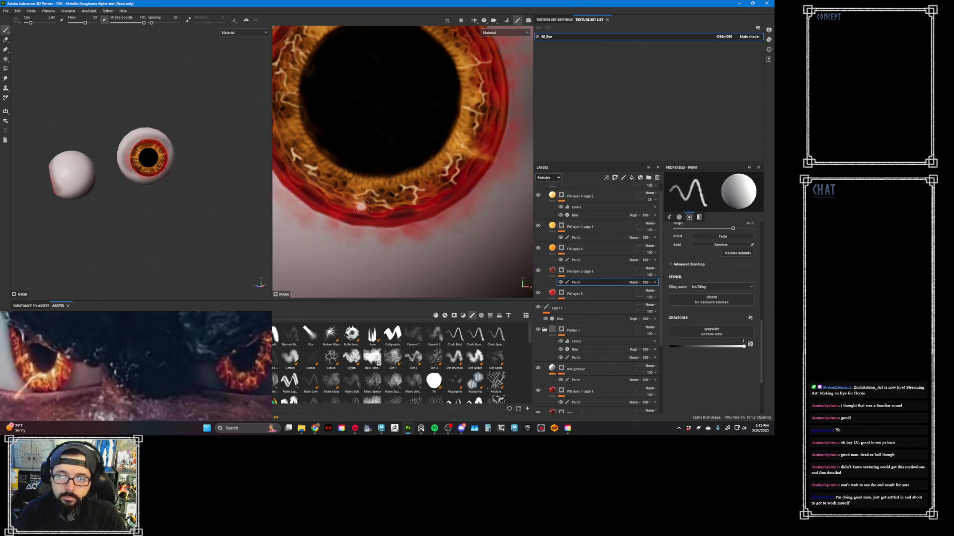
- Erase the red spill below the iris from Fill layer 5's mask paint, using the brush in black
key("x")
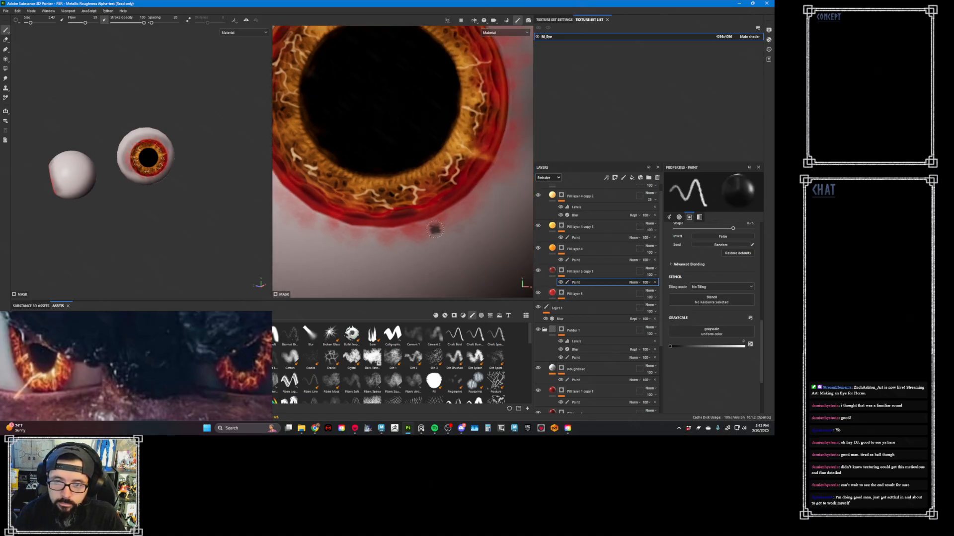
left_click(563, 294)
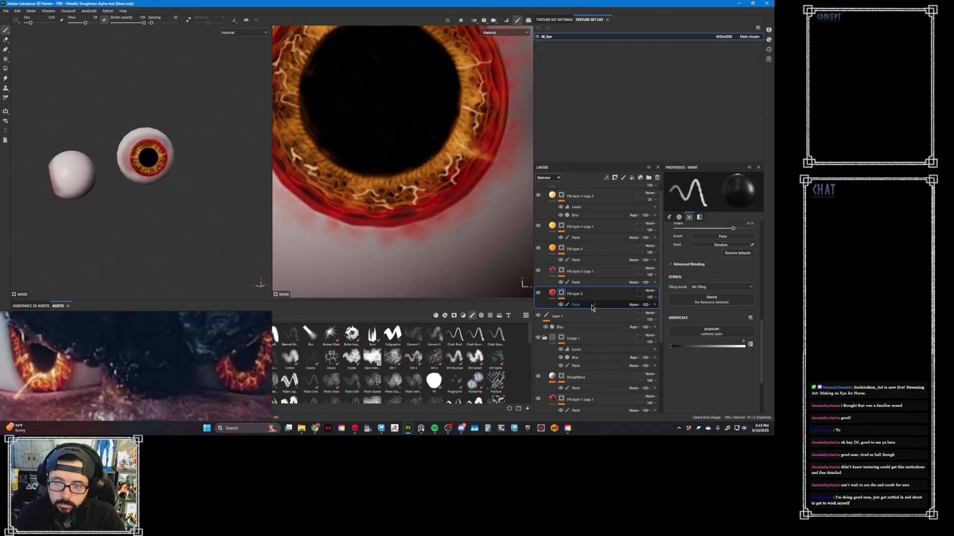
left_click(591, 305)
mouse_move(446, 229)
left_mouse_down()
mouse_move(399, 232)
mouse_move(479, 201)
left_mouse_up()
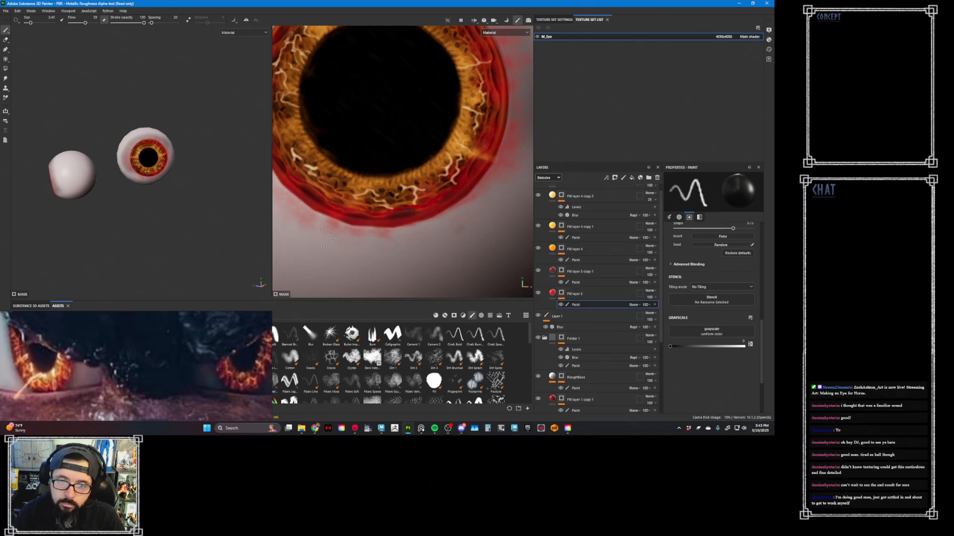
left_click_drag(323, 239, 398, 229)
middle_click_drag(357, 232, 448, 265, "alt")
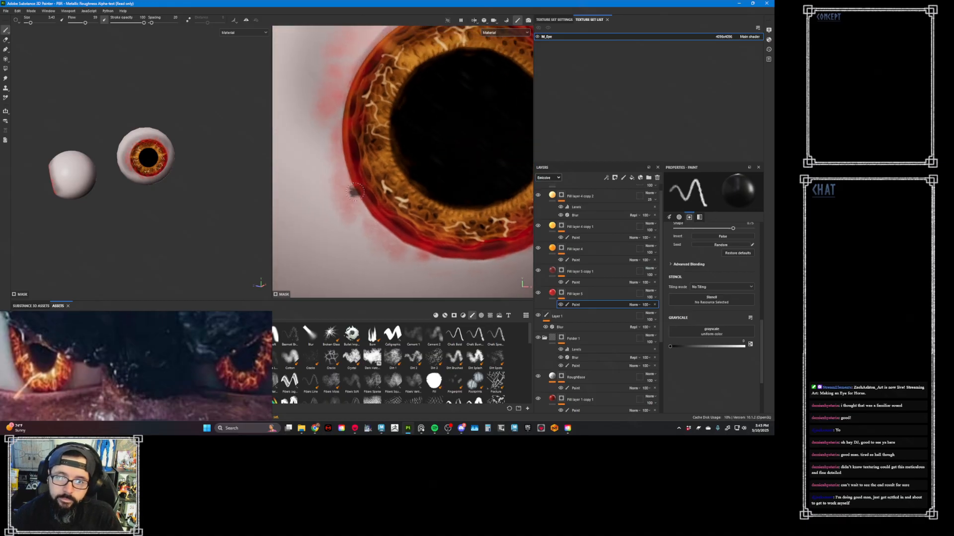
- Enlarge the brush and erase Fill layer 5's red spill from the eye white beside the iris's left and lower-left rim
right_click_drag(341, 191, 350, 191, "ctrl")
mouse_move(335, 208)
left_mouse_down()
mouse_move(347, 194)
mouse_move(331, 171)
left_mouse_up()
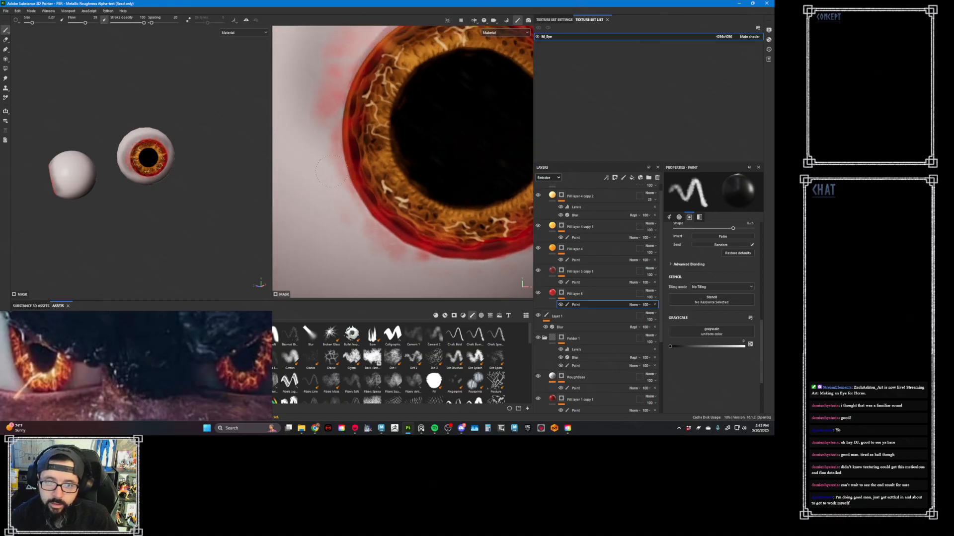
left_click_drag(369, 233, 365, 237)
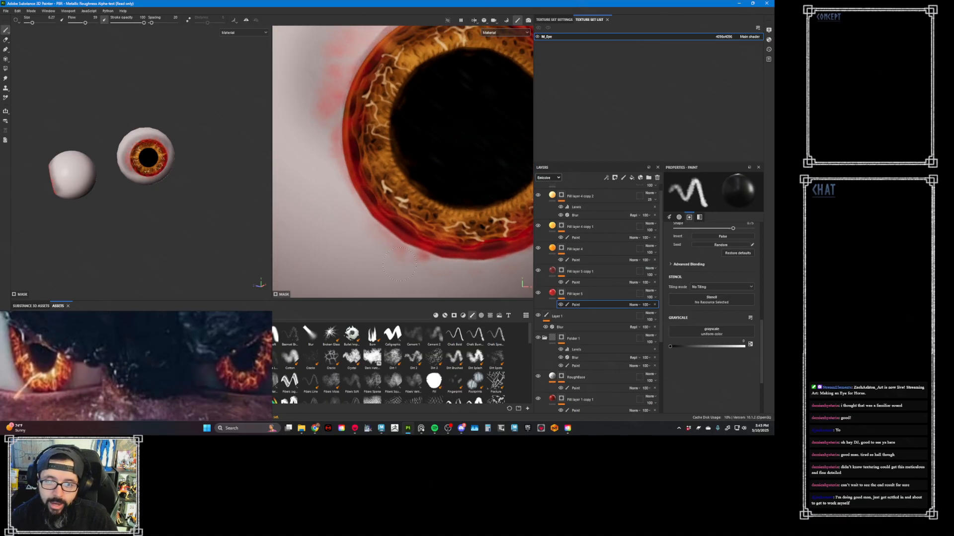
mouse_move(399, 264)
left_mouse_down()
mouse_move(421, 257)
mouse_move(453, 268)
left_mouse_up()
left_click_drag(413, 255, 374, 248)
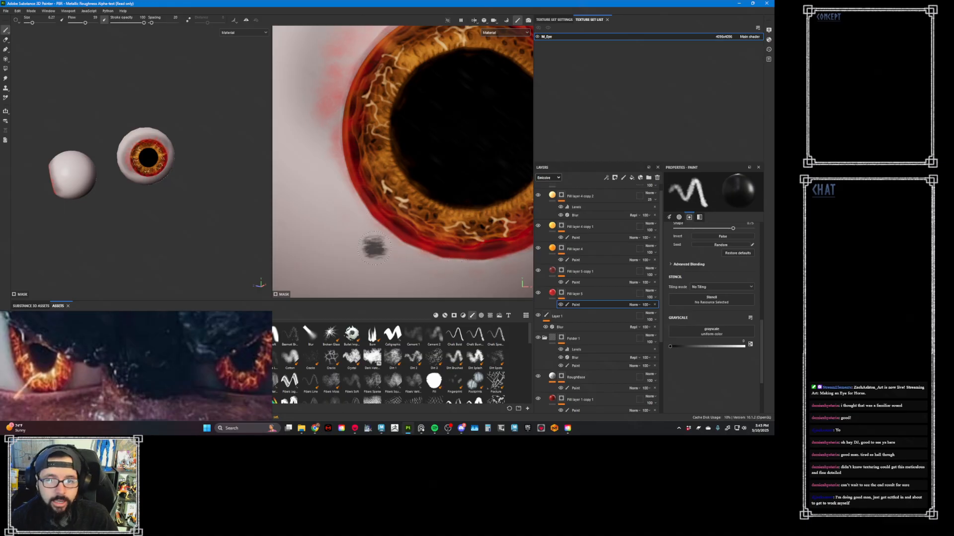
left_click_drag(325, 157, 334, 149)
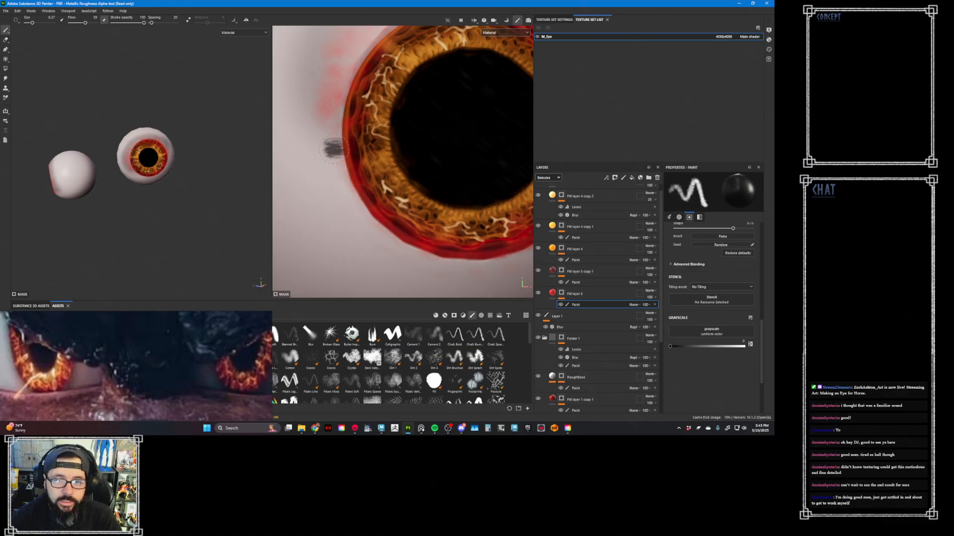
- Erase Fill layer 5's remaining red spill from the eye white above the iris and along its right rim
mouse_move(368, 188)
middle_mouse_down("alt")
mouse_move(351, 205)
mouse_move(355, 268)
middle_mouse_up("alt")
mouse_move(355, 268)
right_mouse_down("alt")
mouse_move(343, 164)
mouse_move(355, 151)
right_mouse_up("alt")
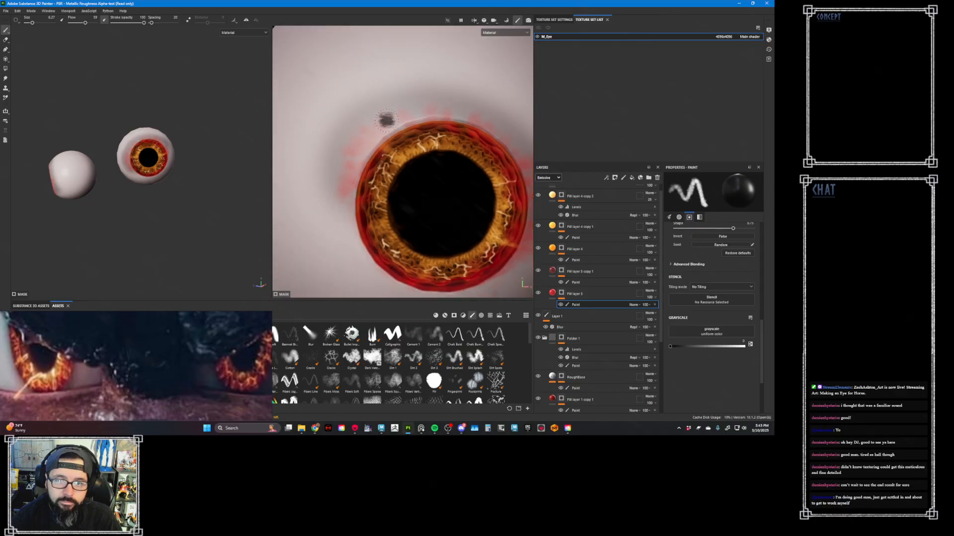
left_click_drag(386, 120, 384, 122)
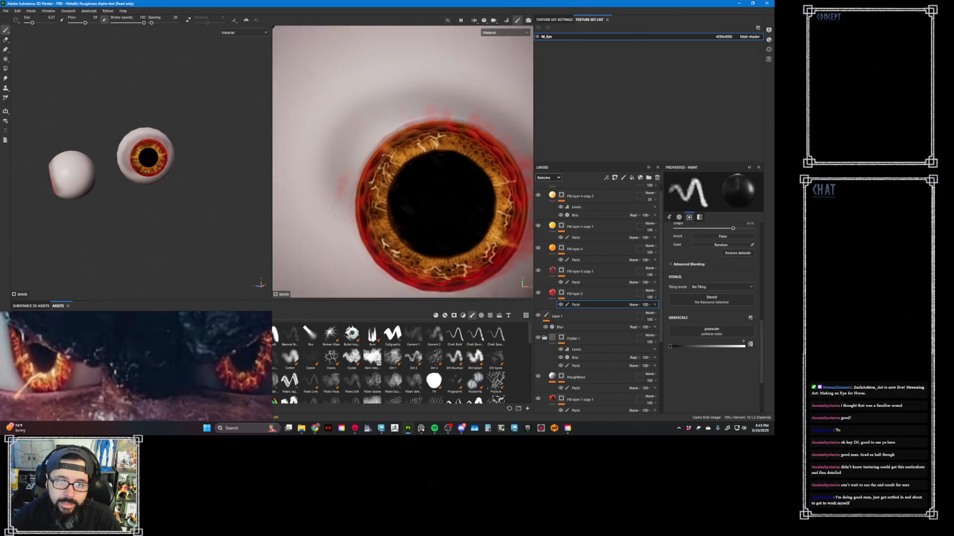
middle_click_drag(469, 130, 397, 151, "alt")
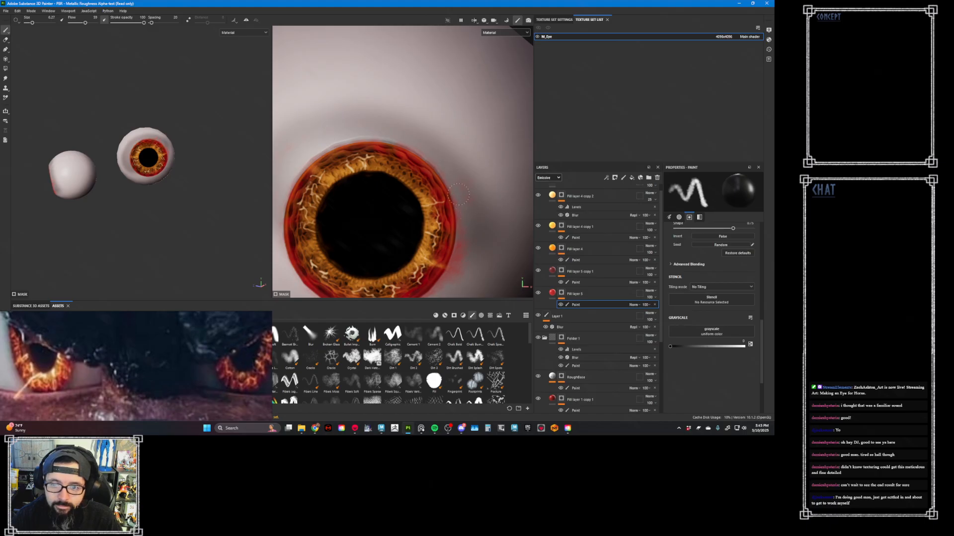
left_click(462, 221)
left_click(463, 238)
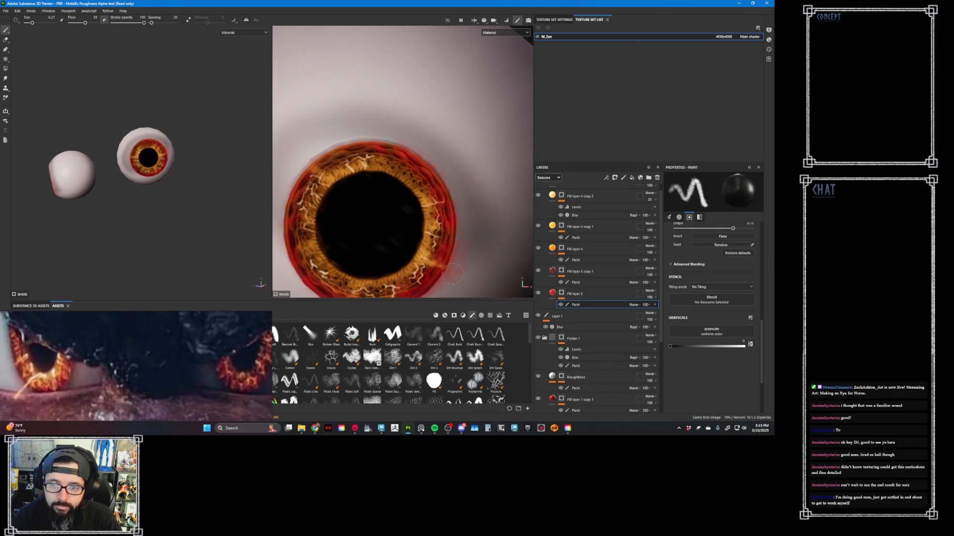
left_click(466, 227)
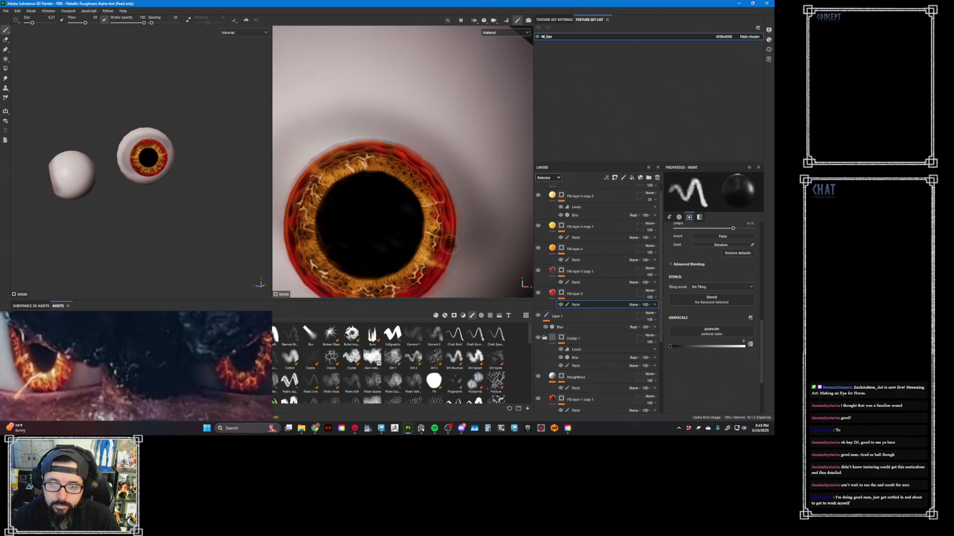
middle_click_drag(449, 250, 457, 187)
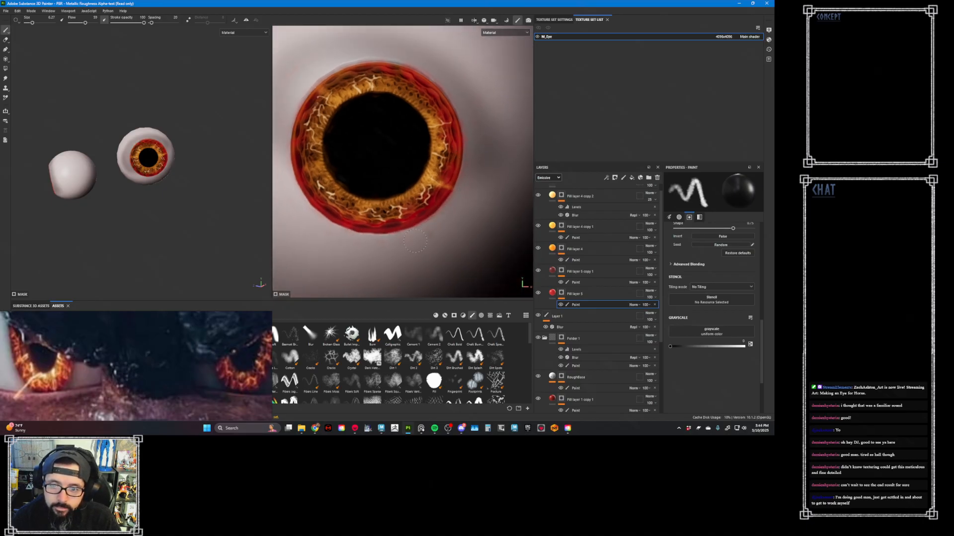
scroll(473, 175, "down", 3)
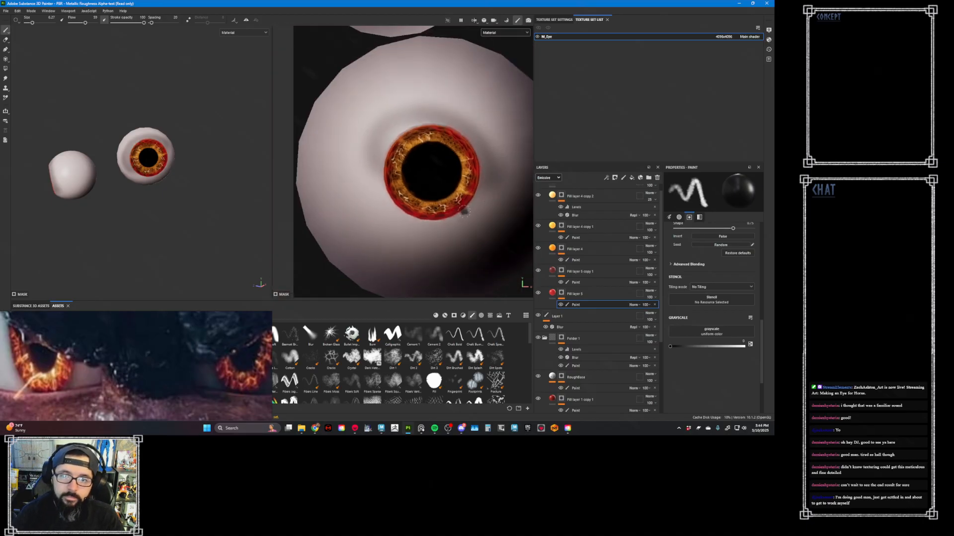
- Export the M_Eye textures as Targa files with the existing export settings
left_click(6, 10)
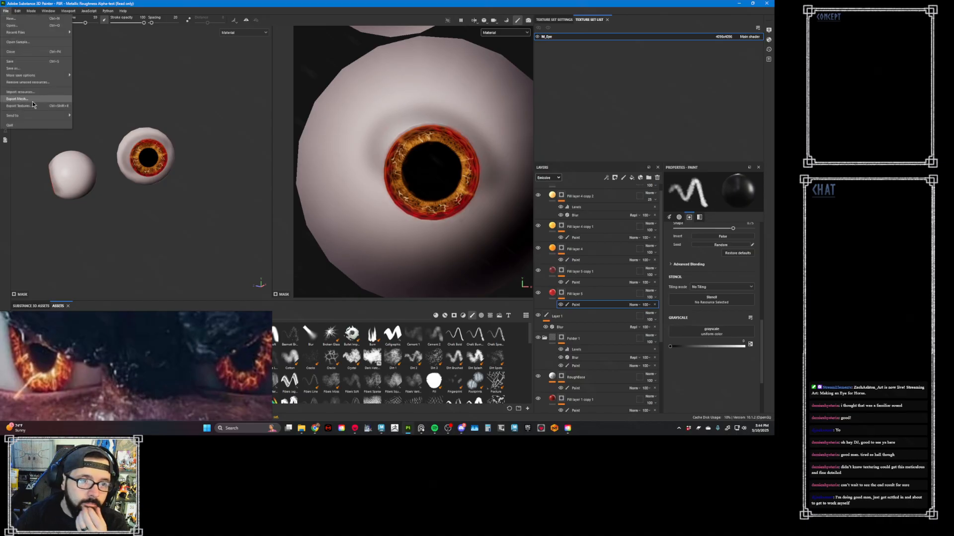
key("Escape")
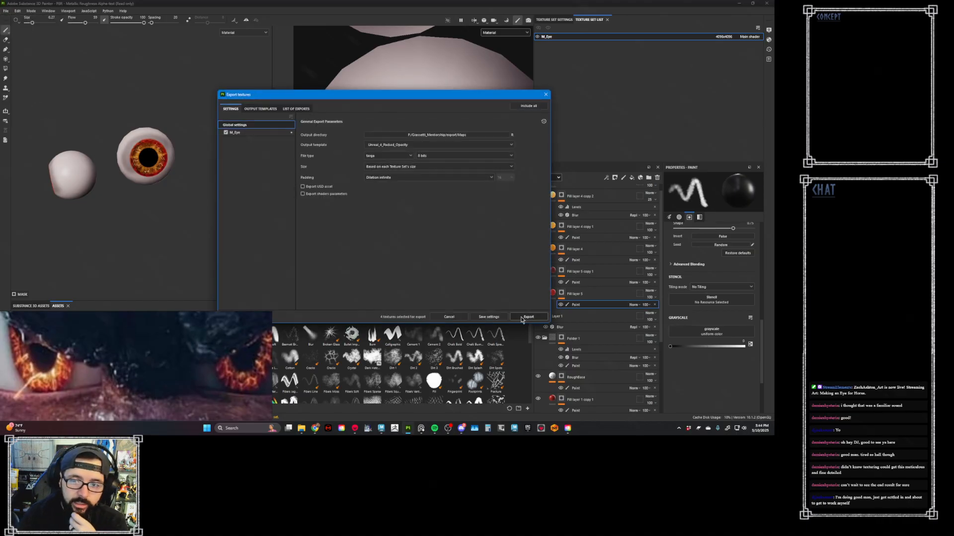
left_click(523, 318)
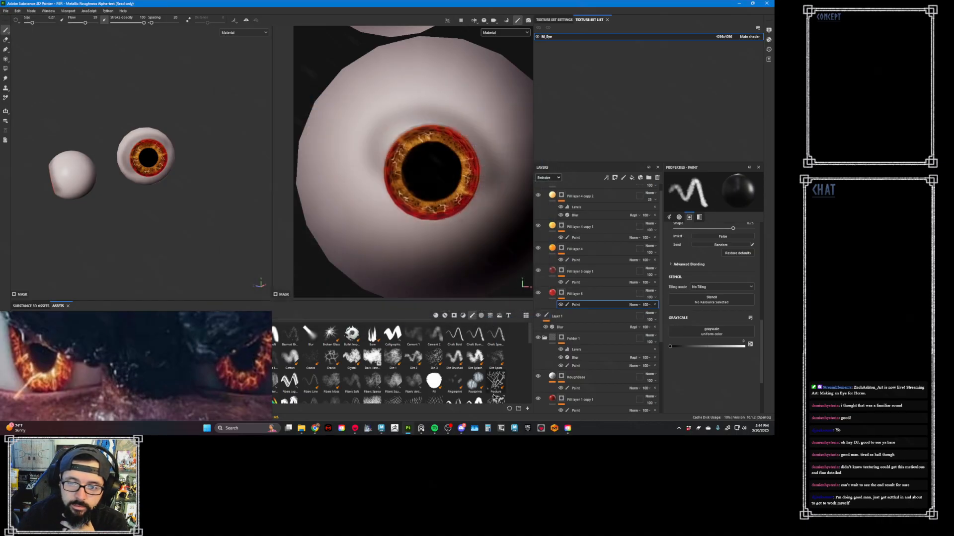
- Switch to Marmoset Toolbag and reduce the M_Eye material's emissive intensity
left_click(355, 429)
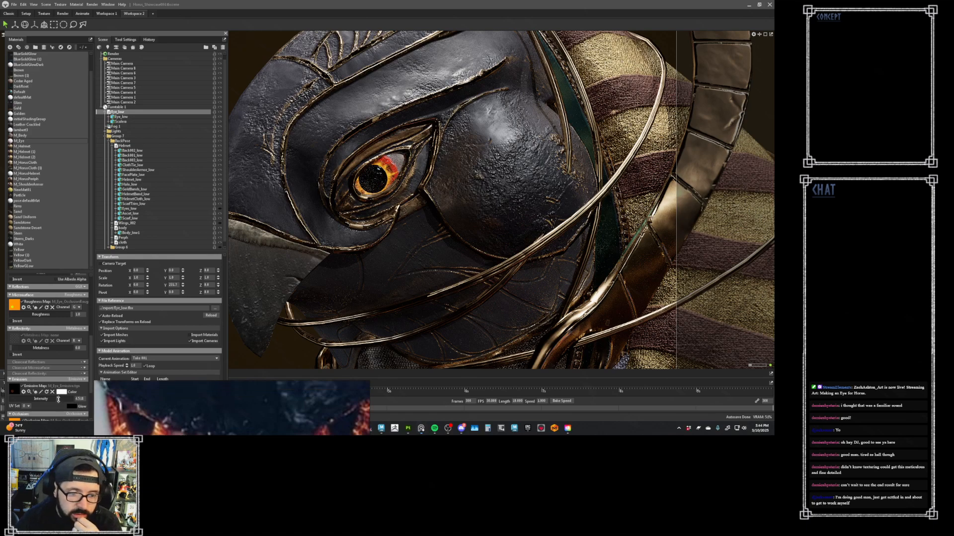
mouse_move(58, 398)
left_mouse_down()
mouse_move(39, 395)
mouse_move(51, 397)
left_mouse_up()
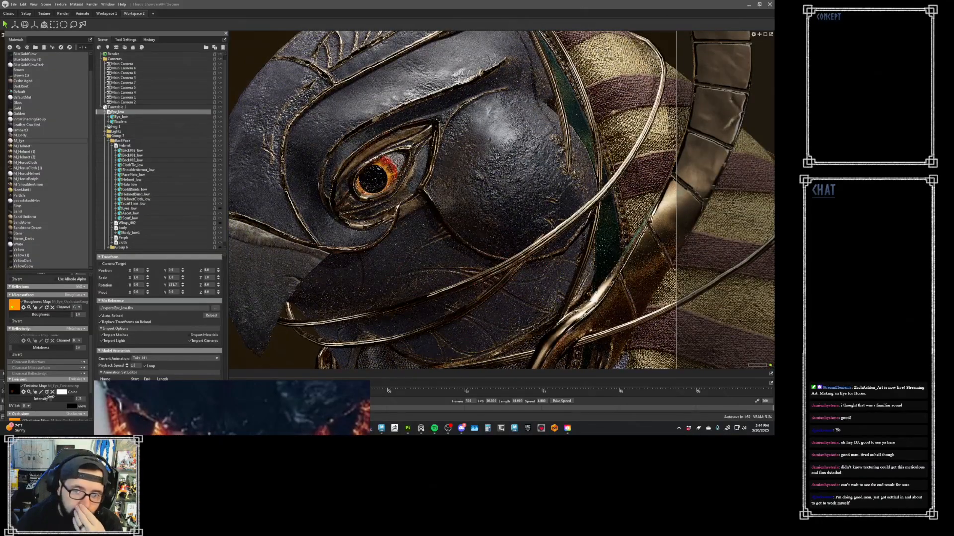
left_click_drag(51, 397, 55, 397)
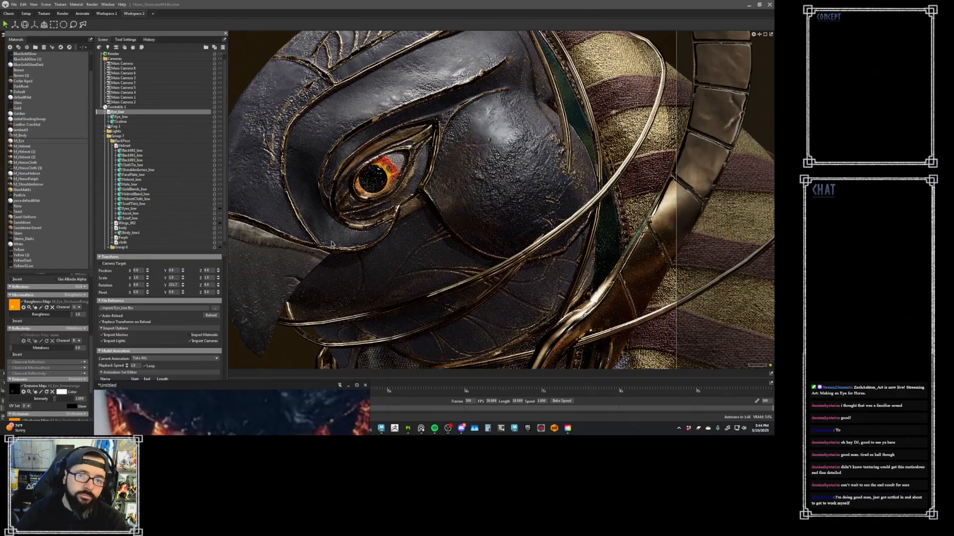
- Return the main camera to its initial state through the camera history and clear the reference image off the viewport
left_click(482, 194)
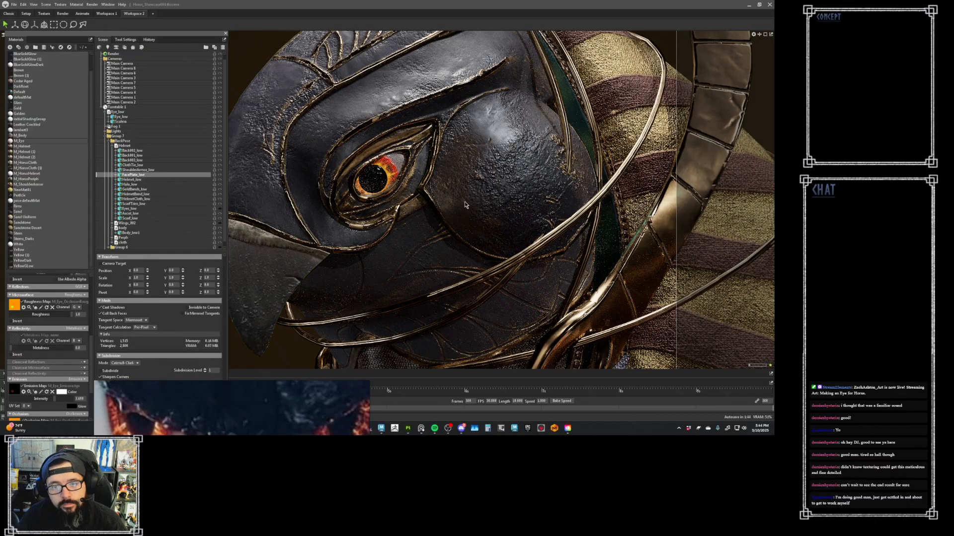
left_click(149, 40)
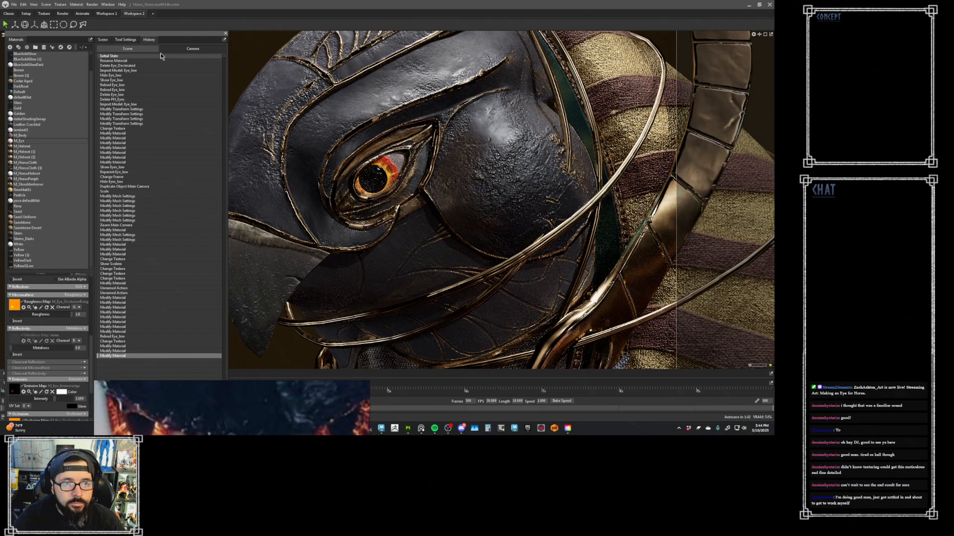
left_click(176, 49)
left_click(152, 57)
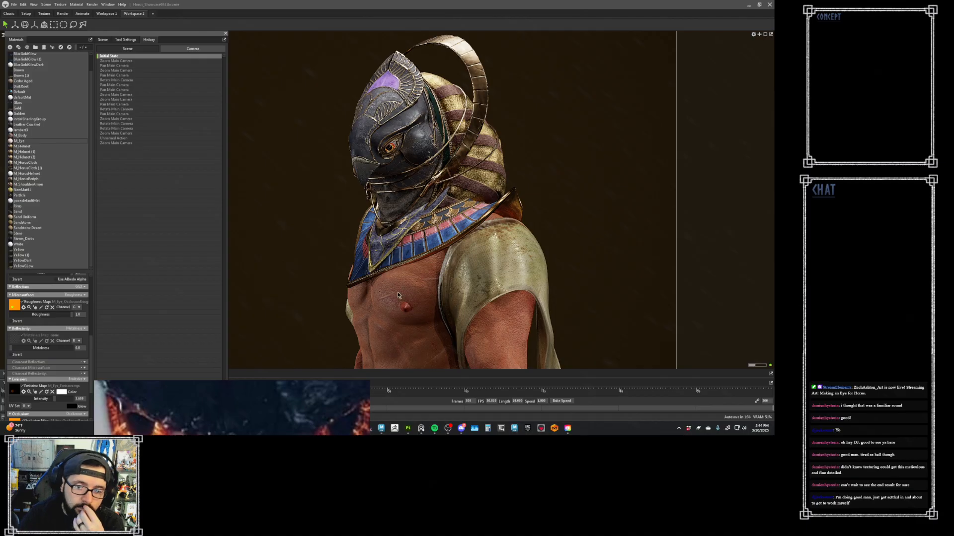
left_click_drag(322, 389, 2, 367)
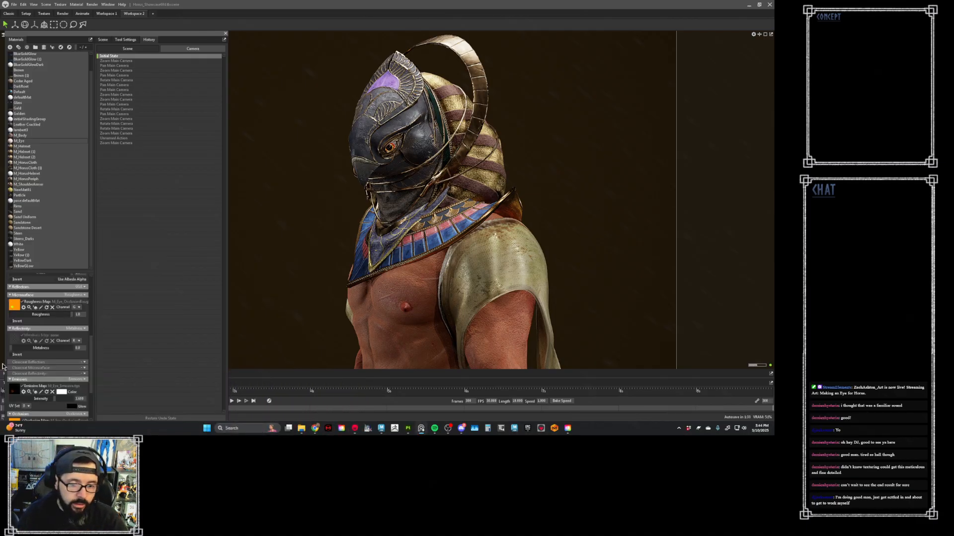
- Switch to Maya and turn off Isolate Select to bring back the full model around the helmet's eye
mouse_move(383, 422)
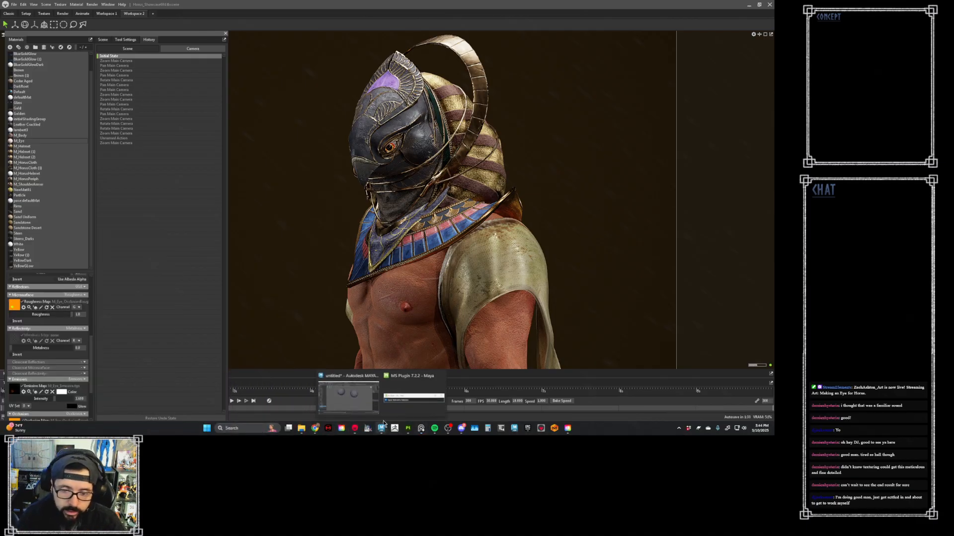
left_click(342, 386)
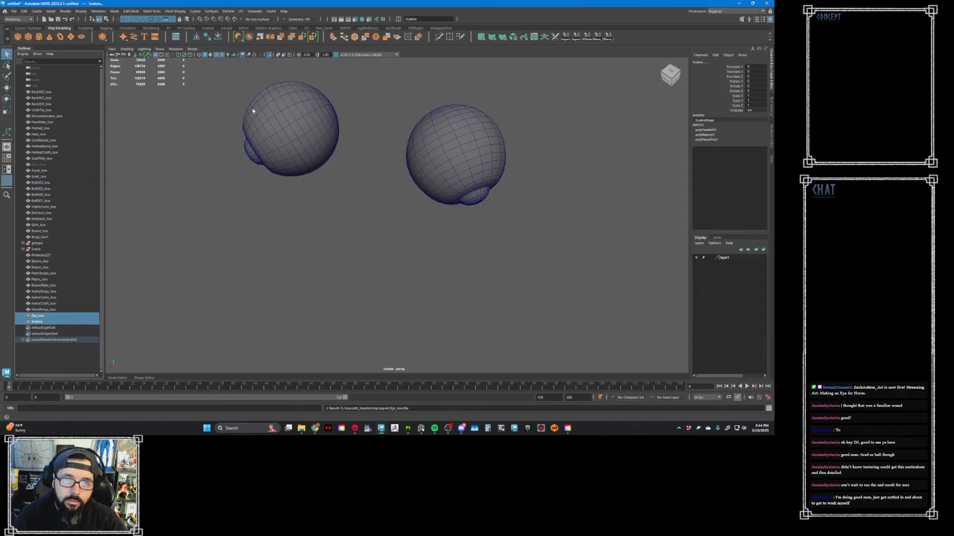
left_click(270, 54)
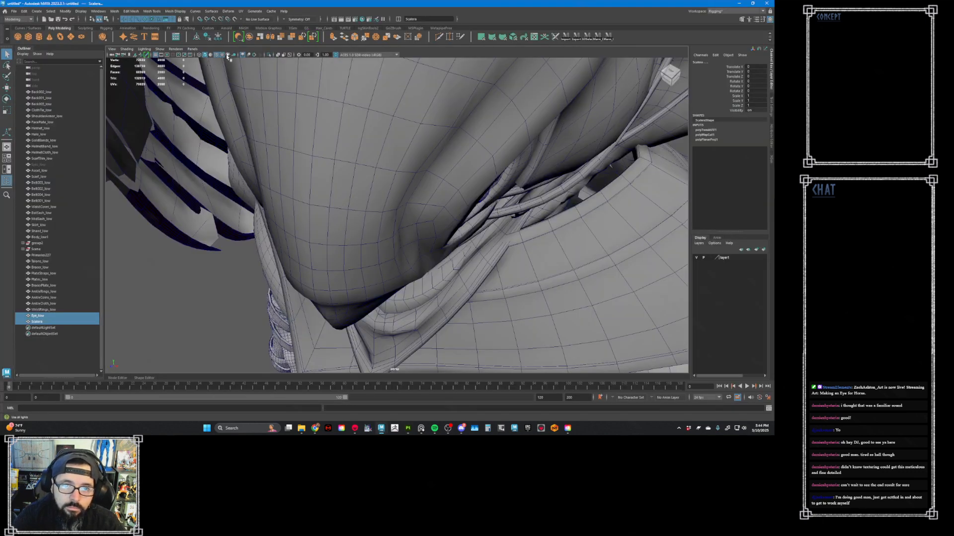
left_click_drag(403, 152, 513, 164, "alt")
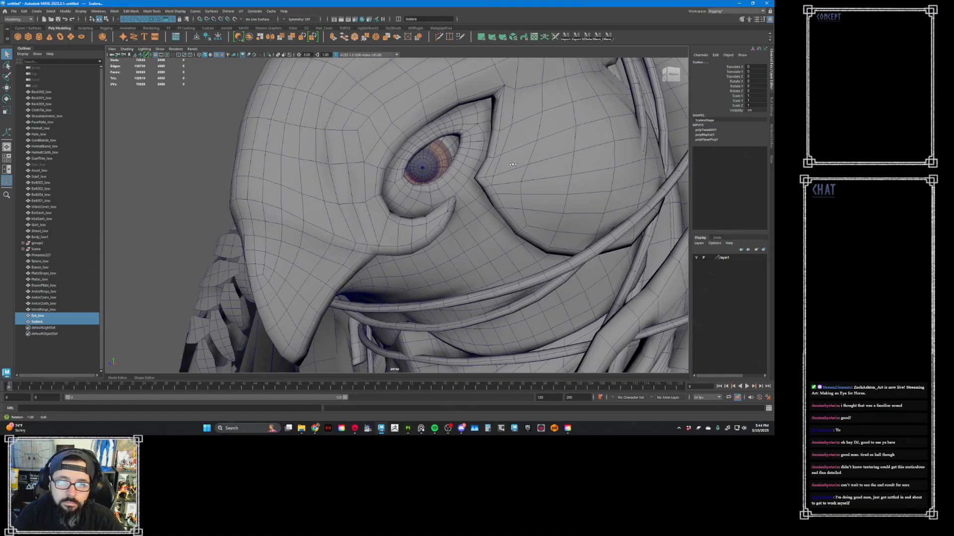
left_click(61, 316)
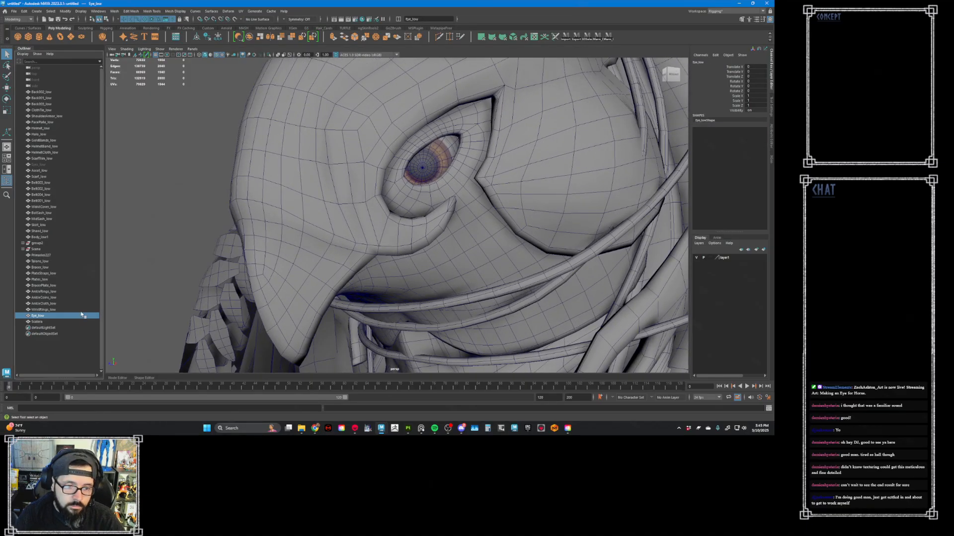
left_click(153, 279)
- Undo the recent edits to the Eye_low and Sclera meshes repeatedly, going back past the Sclera's edge and face selections
key("ctrl+z")
key("ctrl+z")
key("ctrl+z")
key("ctrl+z")
key("ctrl+z")
key("ctrl+z")
key("ctrl+z")
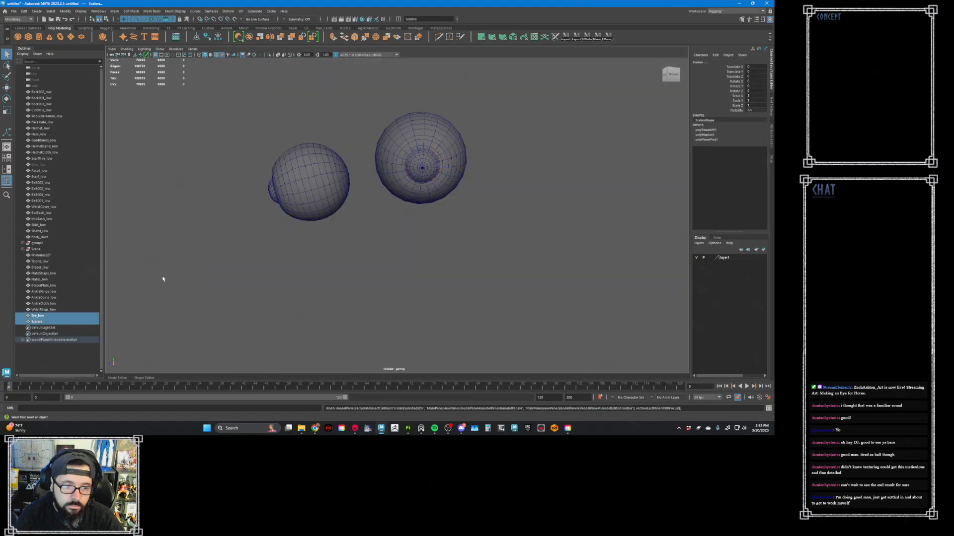
key("ctrl+z")
key("ctrl+z")
key("ctrl+z")
key("ctrl+z")
key("ctrl+z")
key("ctrl+z")
key("ctrl+z")
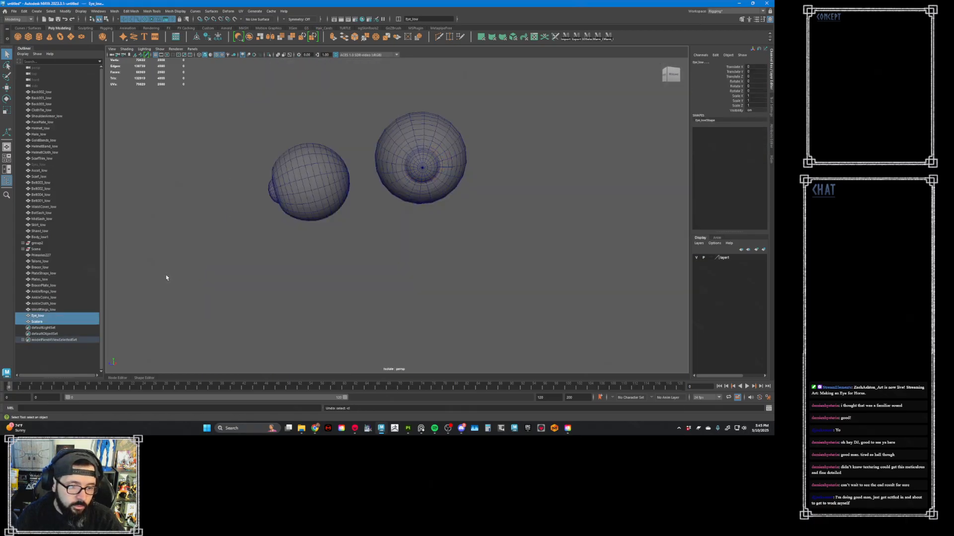
key("ctrl+z")
key("ctrl+z")
key("ctrl+z")
key("ctrl+z")
key("ctrl+z")
key("ctrl+z")
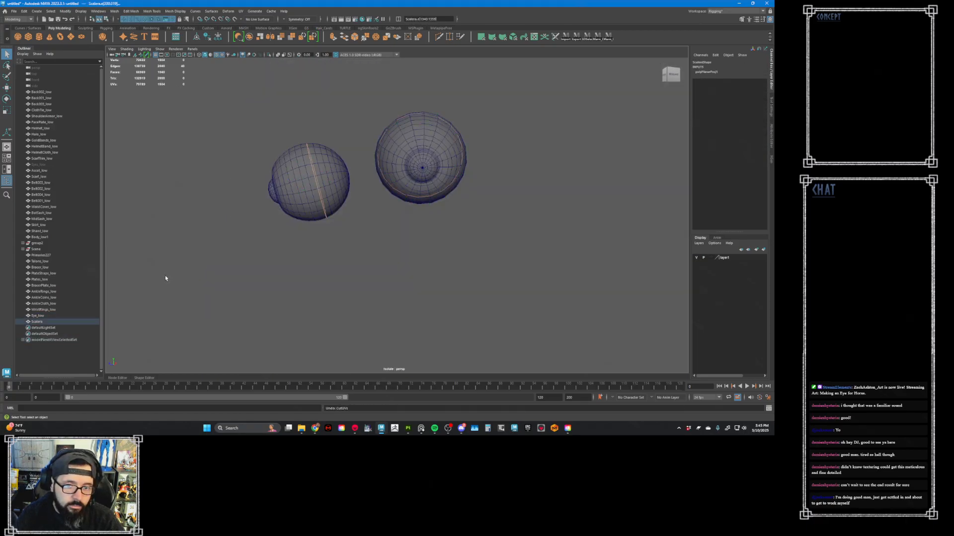
key("ctrl+z")
key("ctrl+z")
key("ctrl+z")
key("ctrl+z")
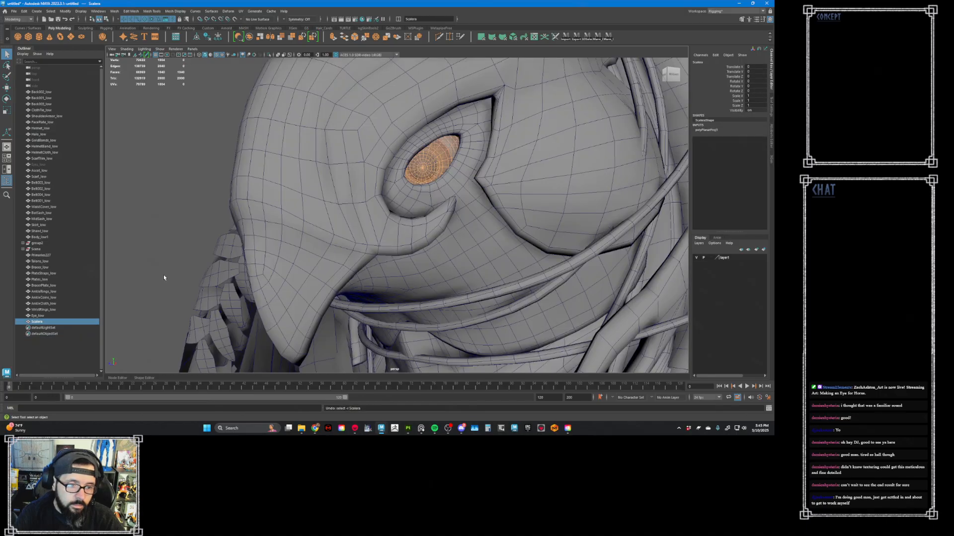
key("ctrl+z")
key("ctrl+z")
key("ctrl+z")
key("ctrl+z")
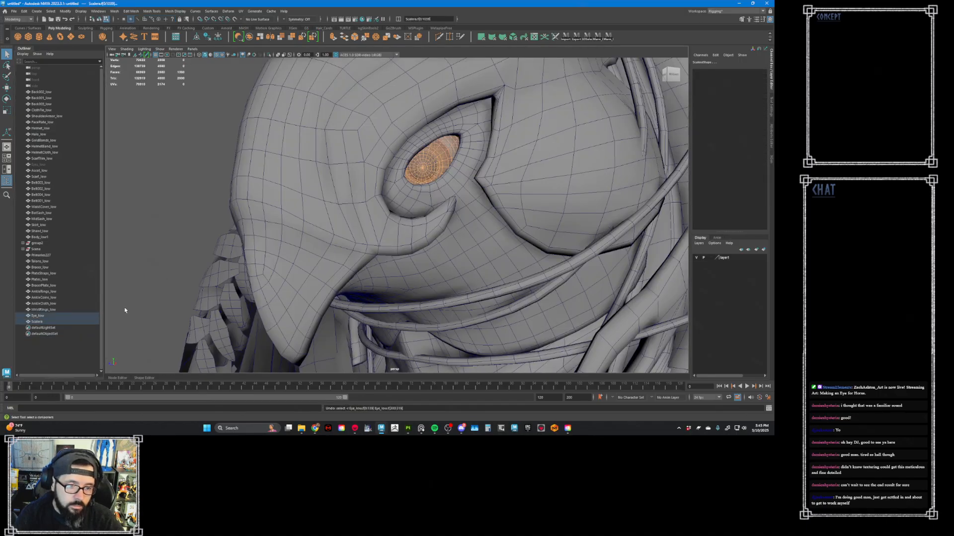
- Undo the combining and renaming of the eye meshes, going back to the two separate eye groups
key("ctrl+z")
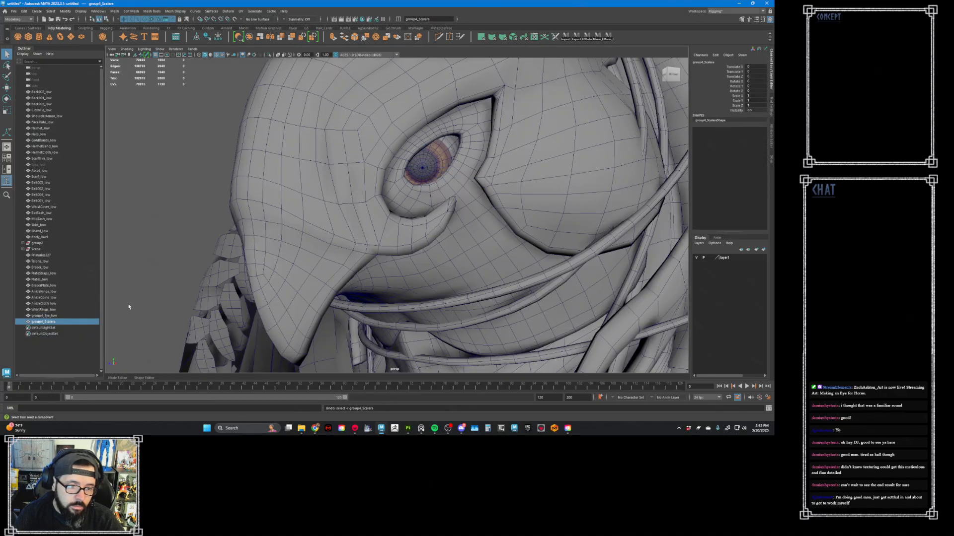
key("ctrl+z")
key("ctrl+z")
key("ctrl+z")
key("ctrl+z")
key("ctrl+z")
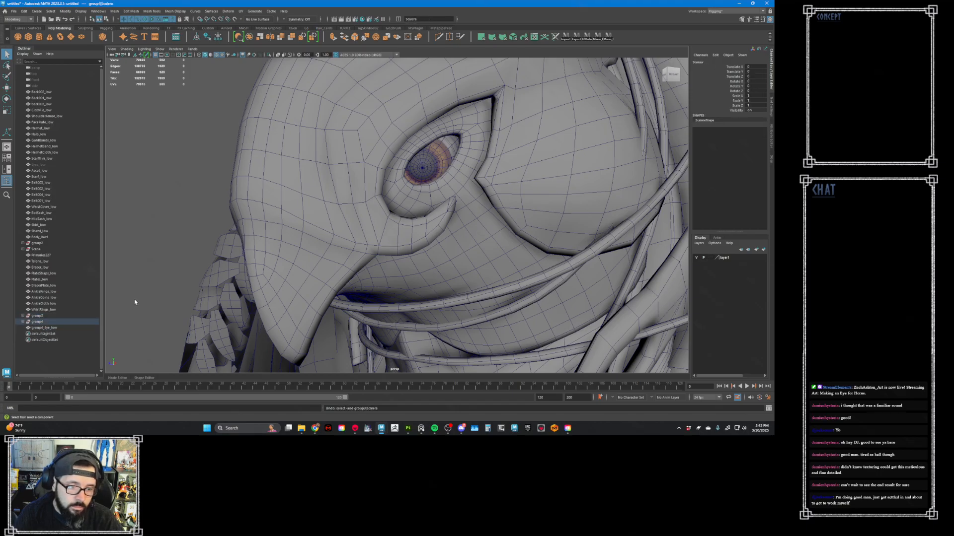
key("ctrl+z")
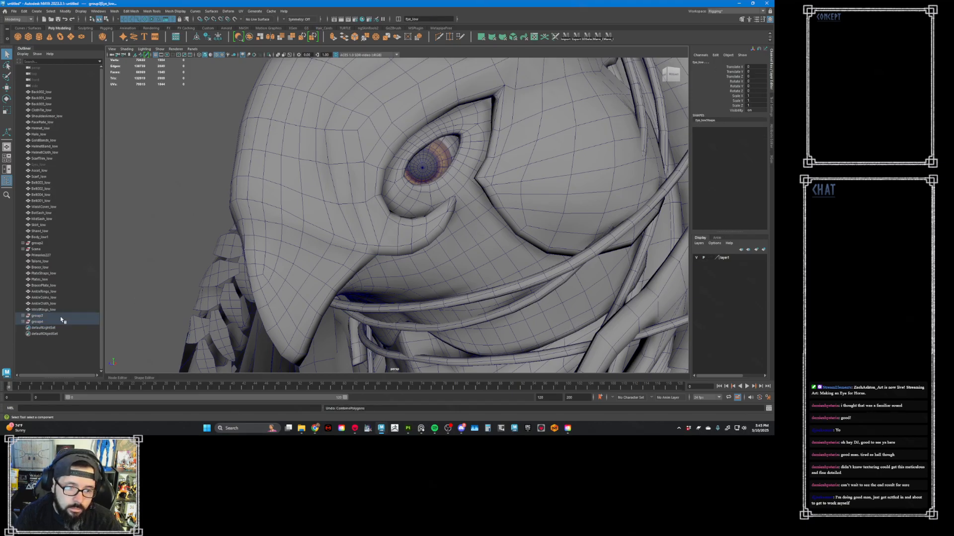
- Move the first eye group, group3, slightly so that it sits better in the helmet's eye socket
left_click(36, 316)
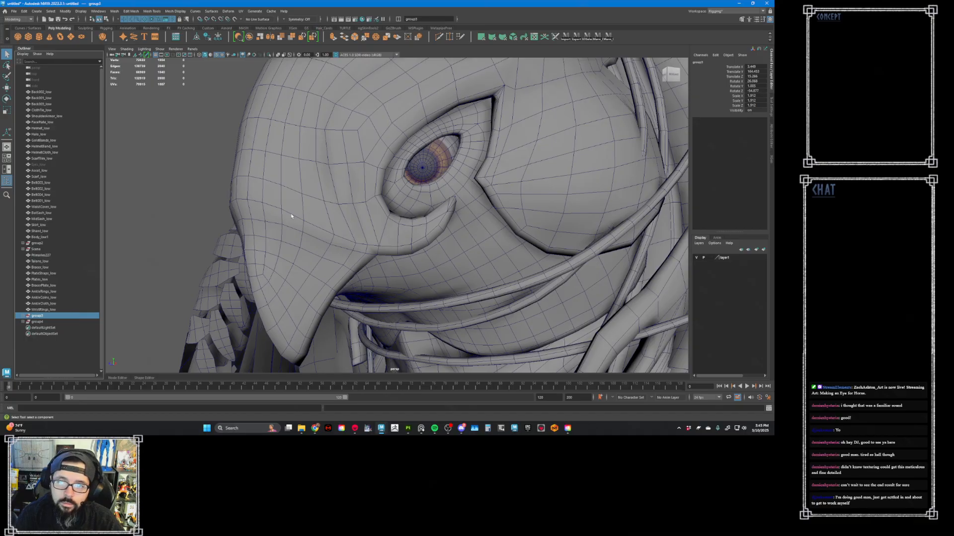
key("w")
left_click_drag(200, 202, 284, 176, "alt")
key("r")
key("w")
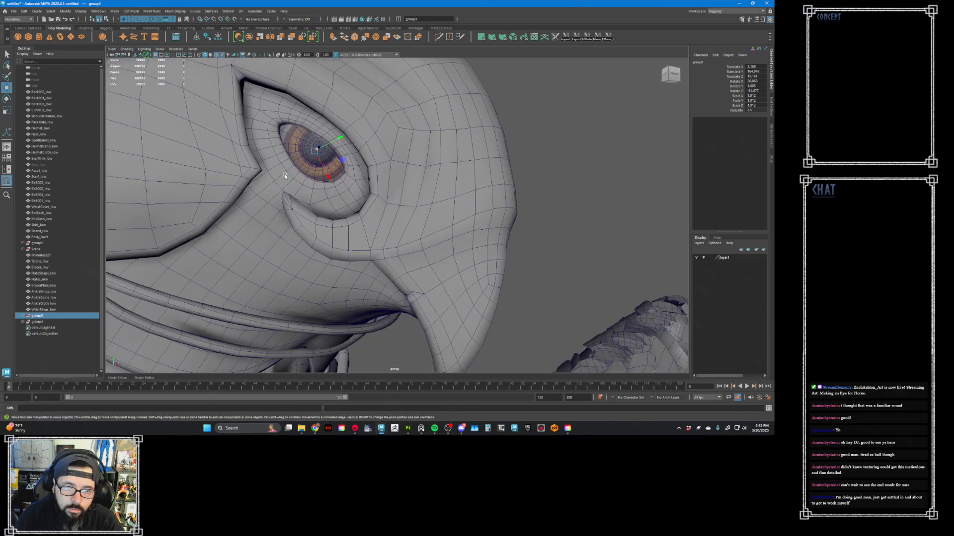
left_click_drag(340, 146, 336, 144)
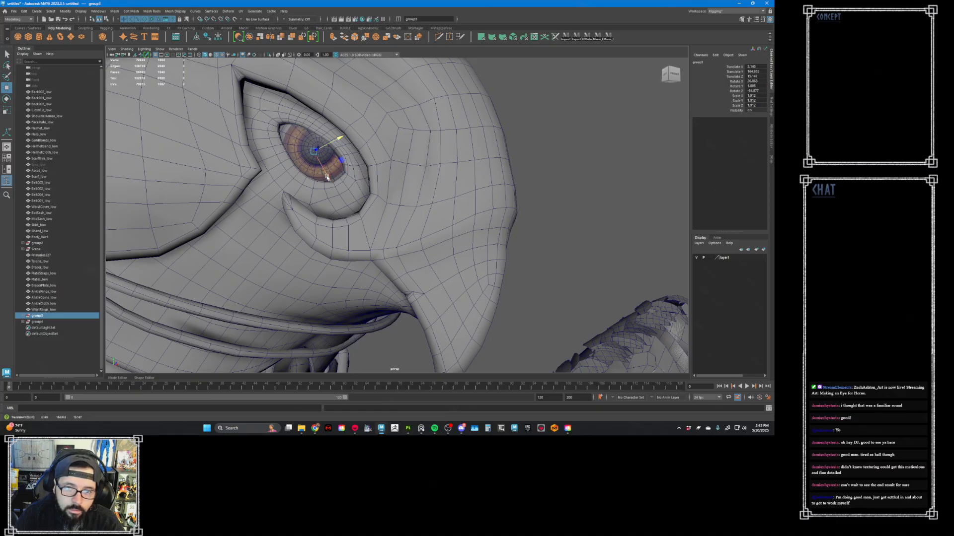
left_click_drag(327, 177, 277, 222)
- Reposition and rotate the second eye group, group4, so the iris faces outward through its eye opening
left_click(63, 321)
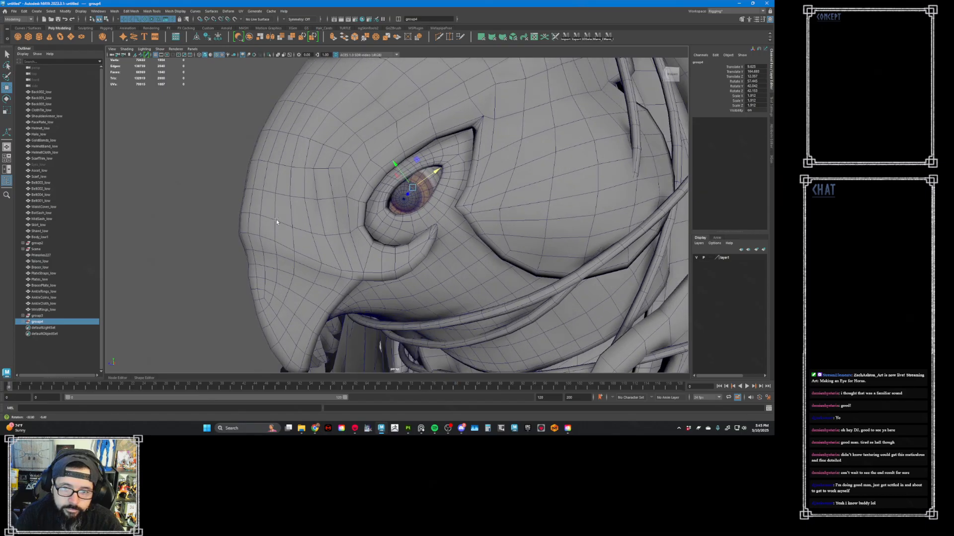
mouse_move(427, 178)
left_mouse_down()
mouse_move(434, 173)
mouse_move(418, 189)
mouse_move(442, 187)
mouse_move(437, 204)
mouse_move(438, 171)
mouse_move(450, 189)
mouse_move(490, 173)
mouse_move(412, 175)
left_mouse_up()
key("e")
key("w")
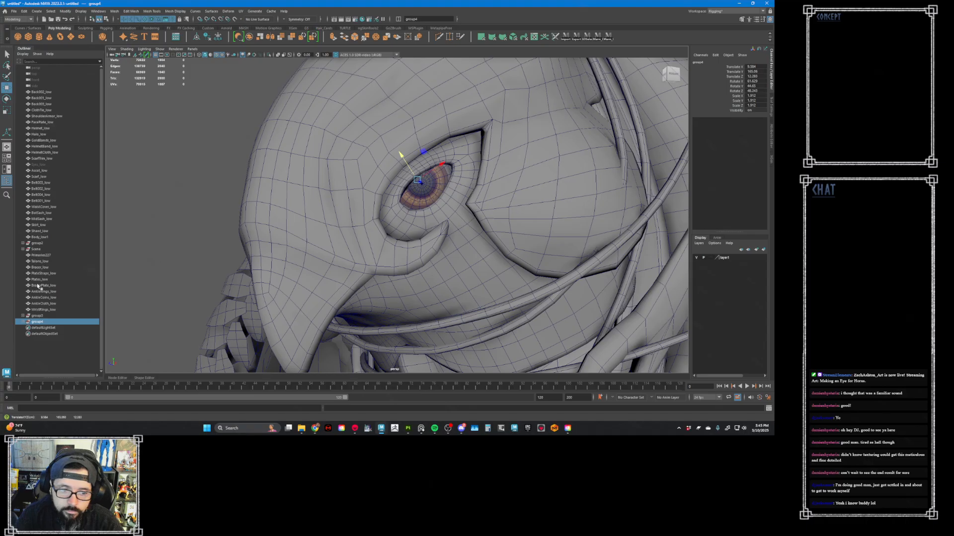
- Export group3 and group4 together as an FBX selection, replacing the existing Eye_low.fbx
left_click(40, 317, "ctrl")
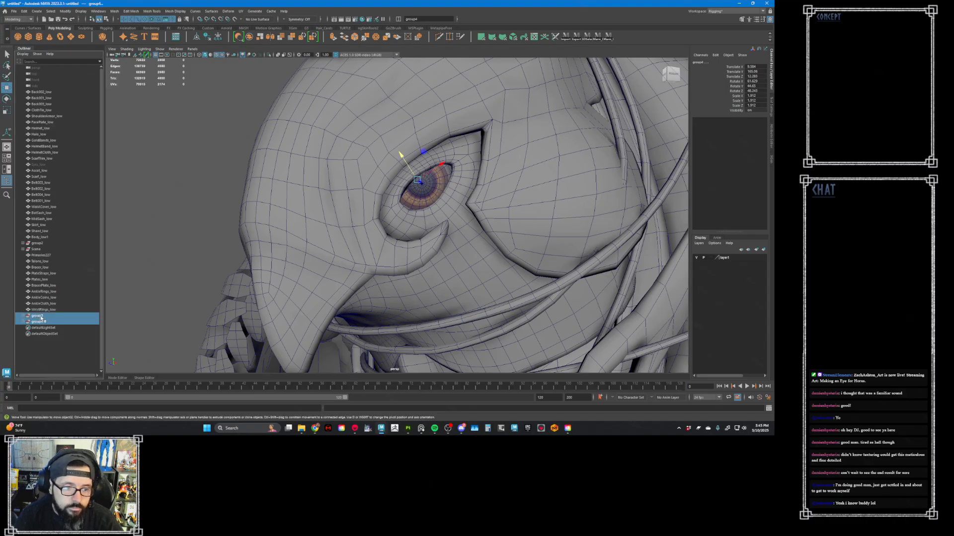
left_click(14, 11)
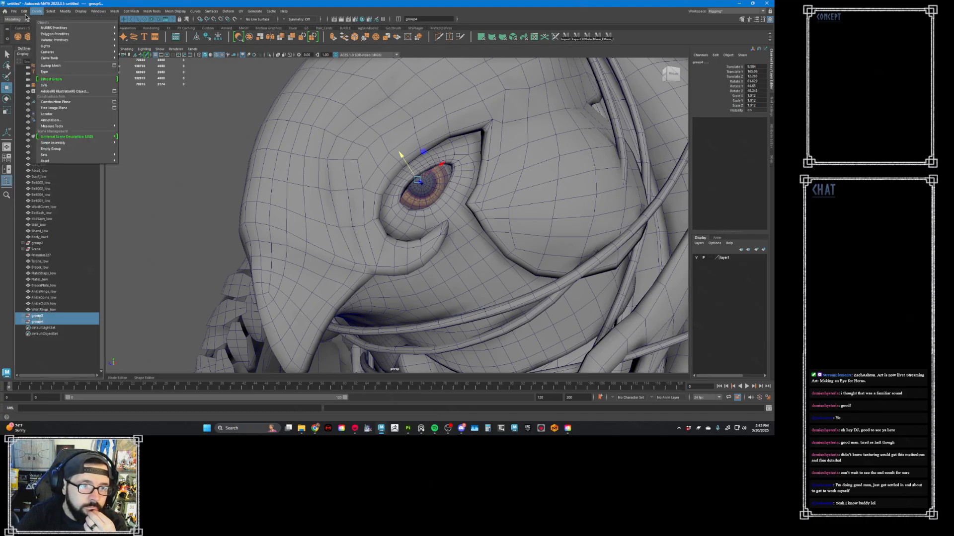
left_click(33, 91)
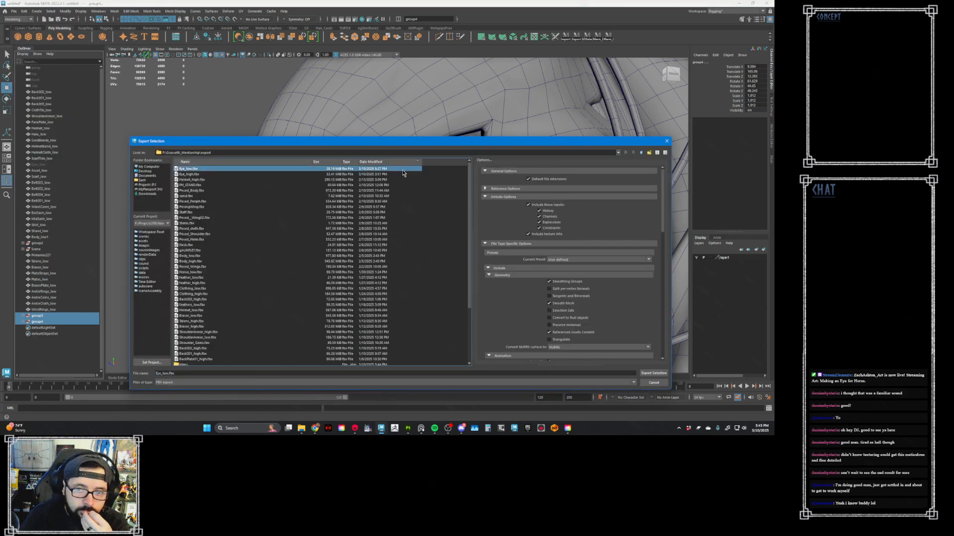
left_click(655, 373)
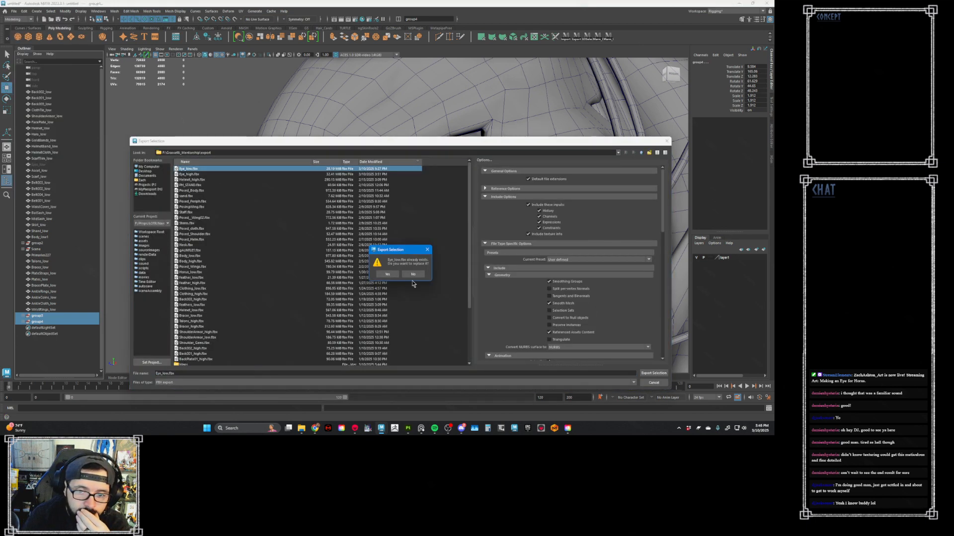
left_click(387, 273)
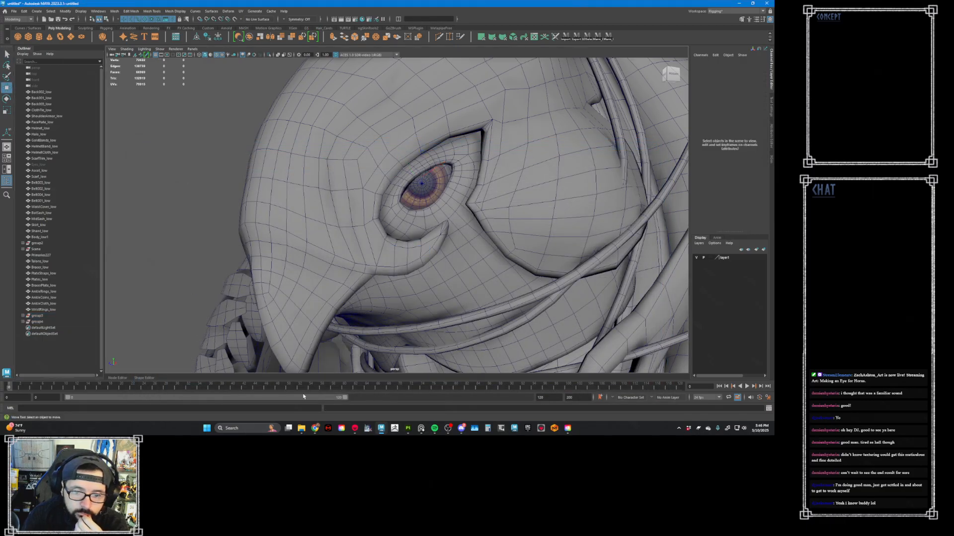
- Switch to Substance 3D Painter and add an HSL Perceptive filter layer with the emissive channel enabled inside the Emissive folder
left_click(357, 429)
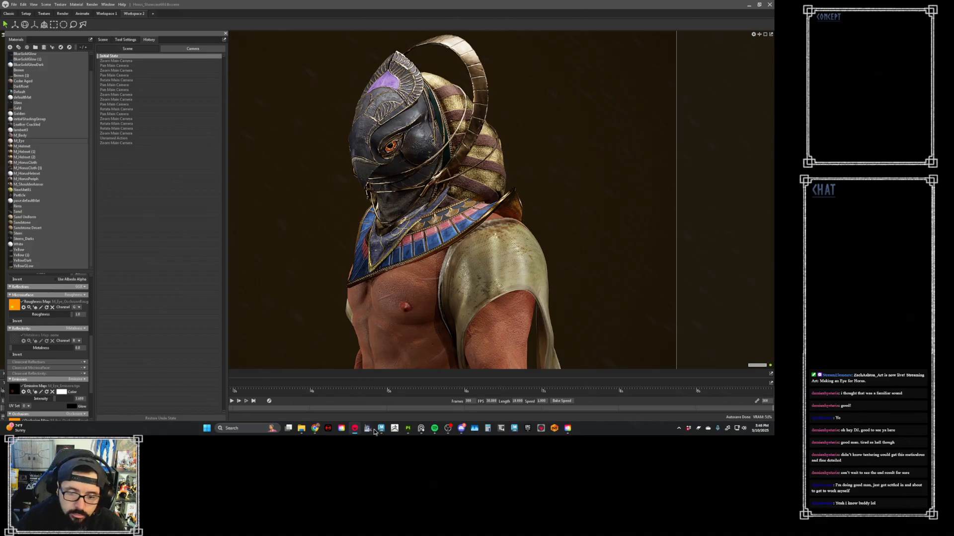
left_click(408, 428)
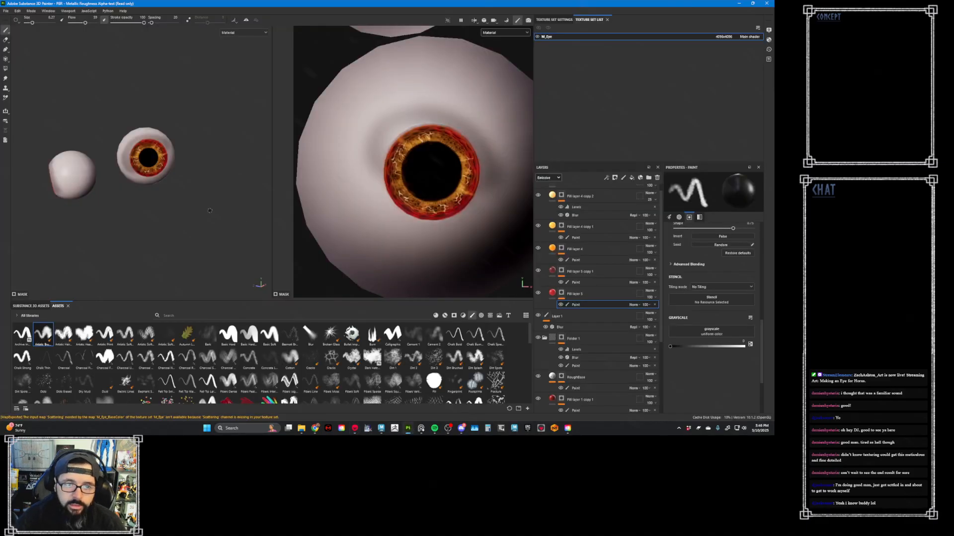
scroll(596, 215, "up", 1)
left_click(606, 191)
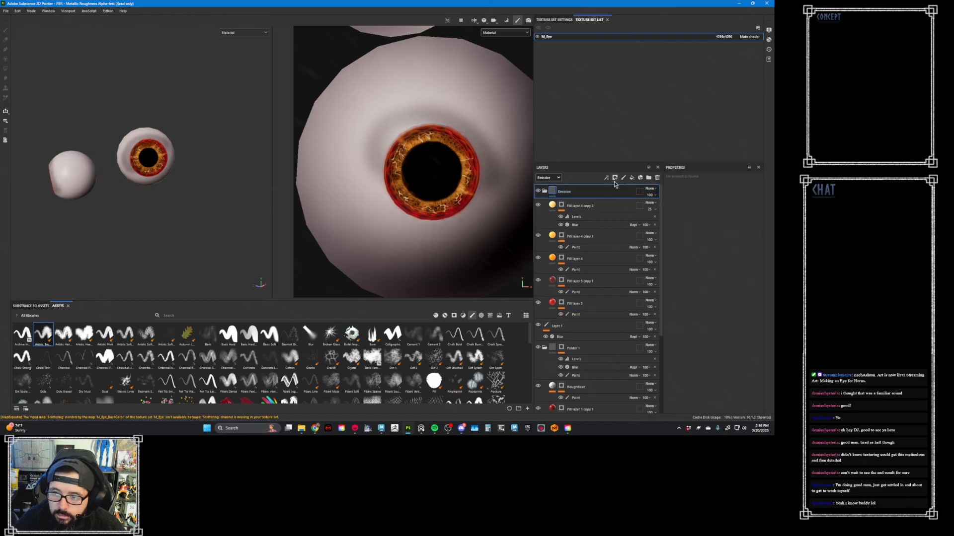
left_click(481, 316)
left_click(491, 316)
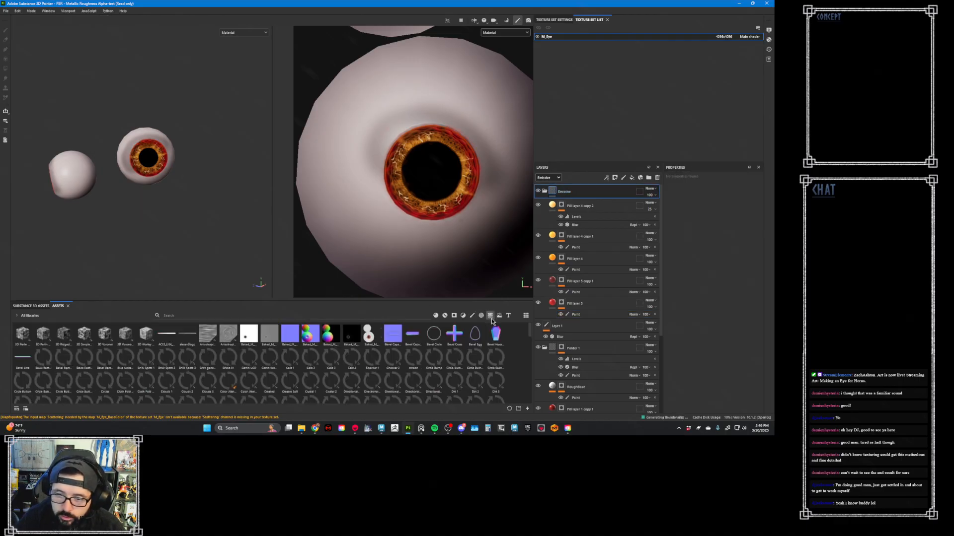
left_click(464, 317)
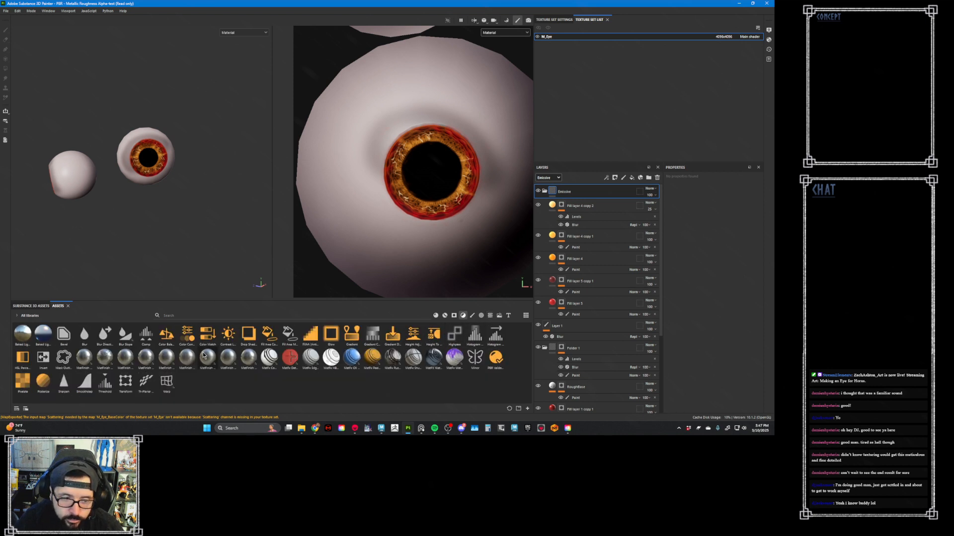
left_click_drag(22, 357, 594, 191)
left_click(726, 199)
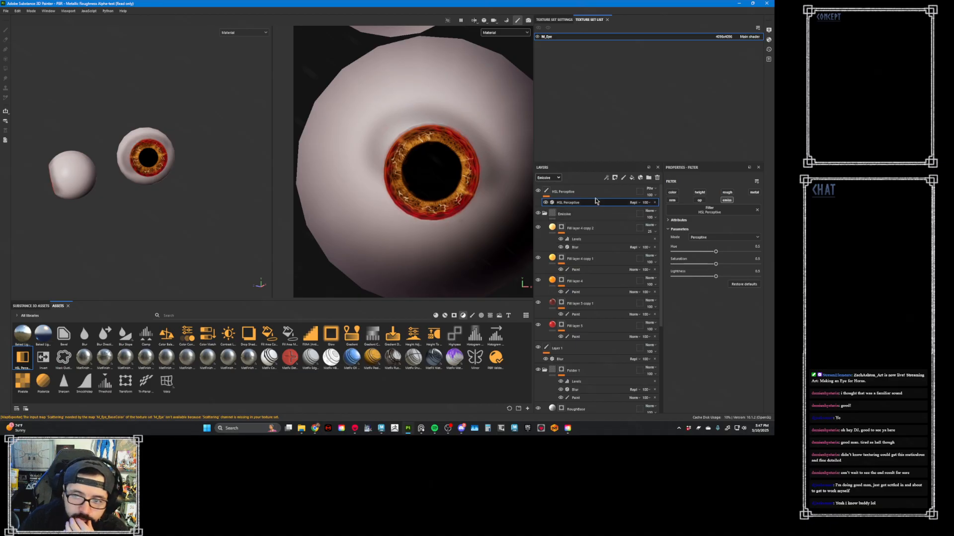
left_click_drag(595, 192, 601, 214)
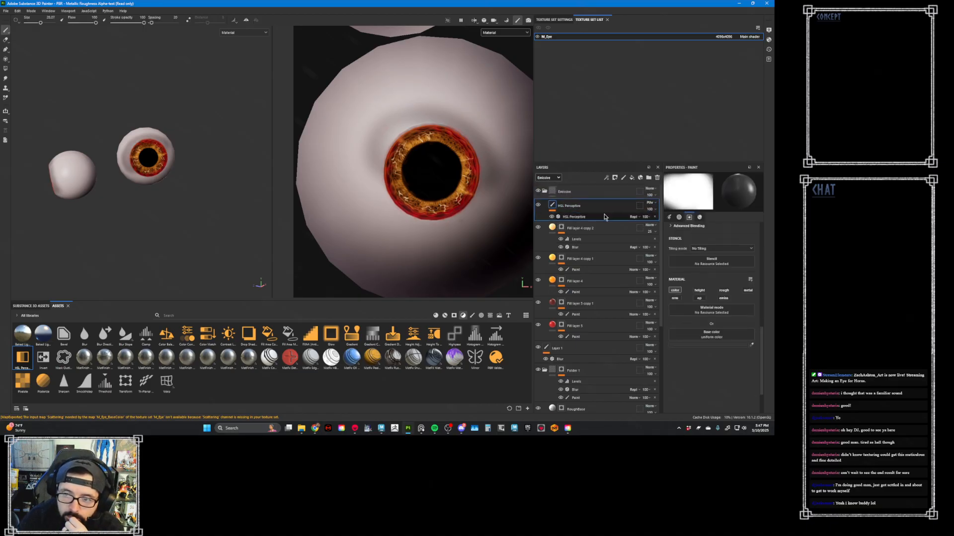
- Raise the HSL Perceptive filter's lightness to about 0.59, then try a green hue shift and undo it
left_click(611, 217)
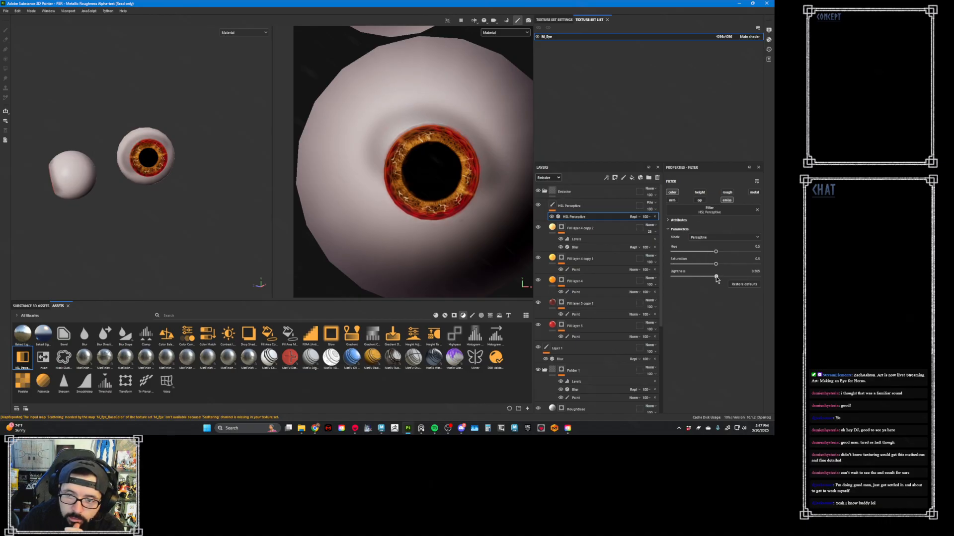
left_click_drag(716, 279, 723, 252)
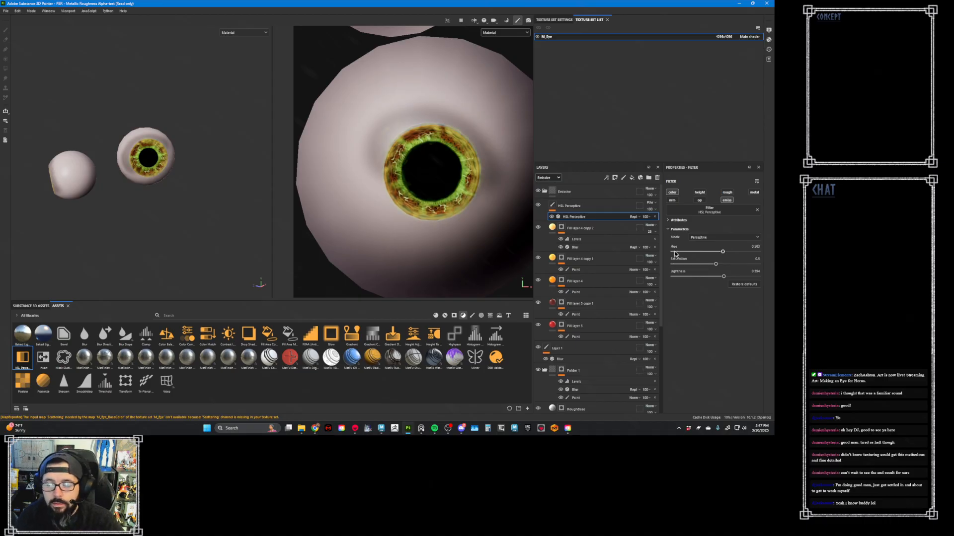
key("ctrl+z")
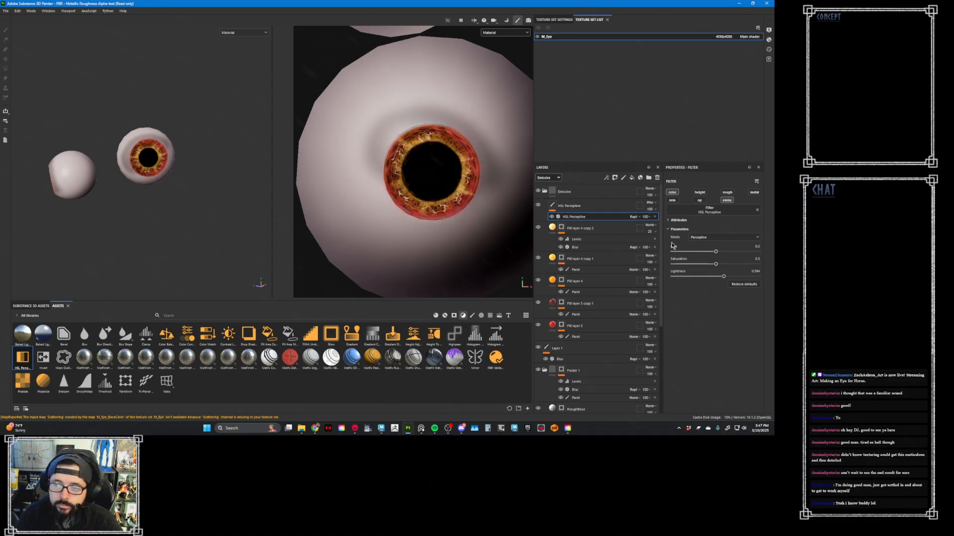
- Move the HSL Perceptive layer directly below Fill layer 4, setting hue to about 0.52, lightness to about 0.61, and increasing saturation
left_click_drag(595, 210, 606, 292)
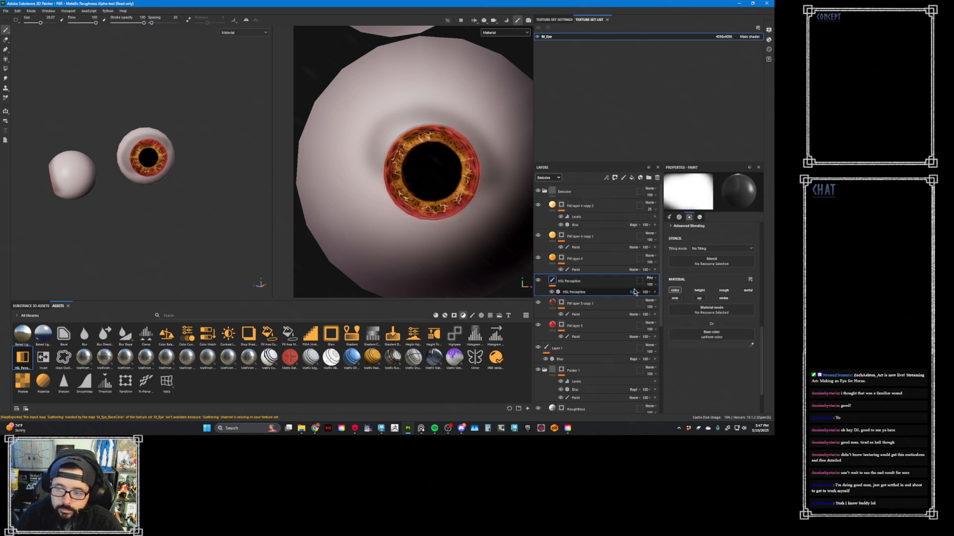
left_click(576, 292)
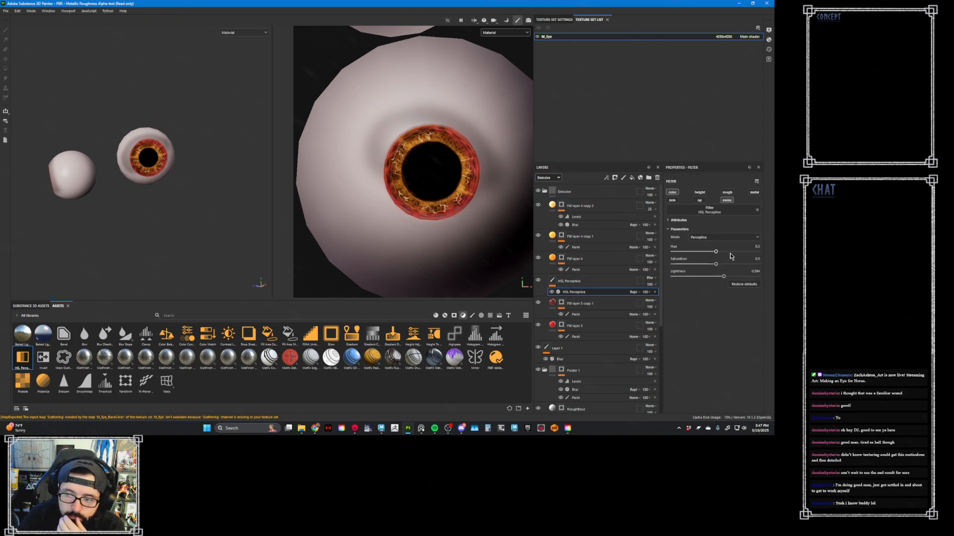
mouse_move(725, 277)
left_mouse_down()
mouse_move(732, 278)
mouse_move(718, 252)
mouse_move(727, 267)
left_mouse_up()
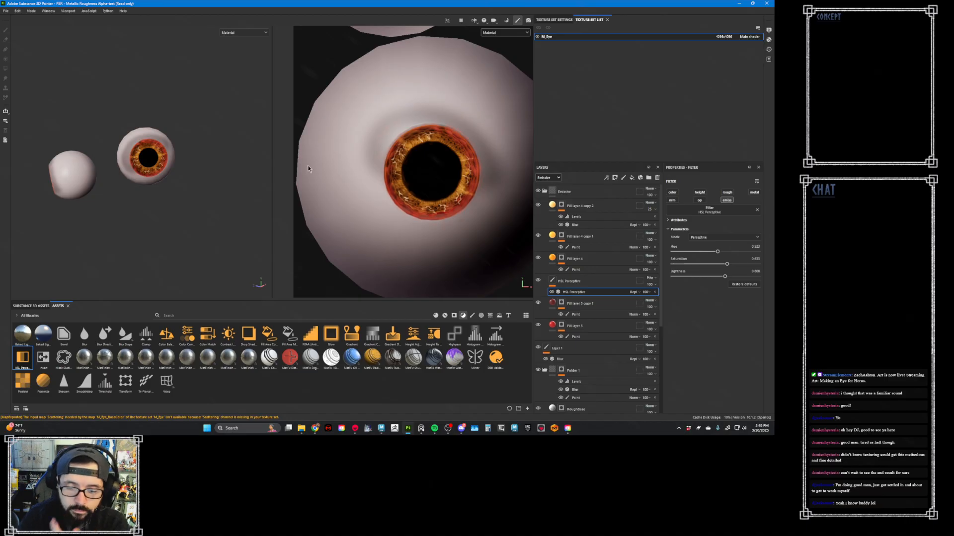
- Show only the emissive channel in the viewports and enable emissive, in black, on the fill layer at the base of the stack
key("c")
key("c")
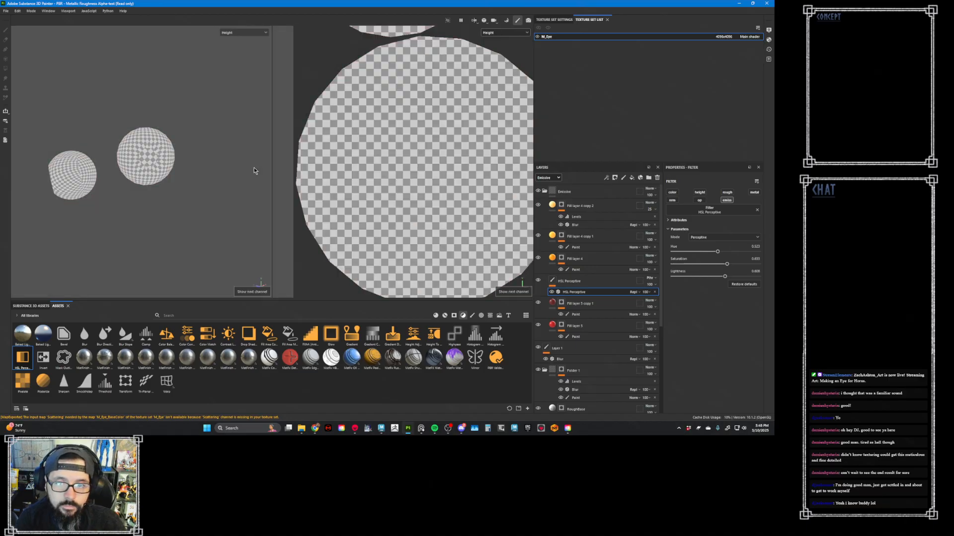
key("c")
key("c")
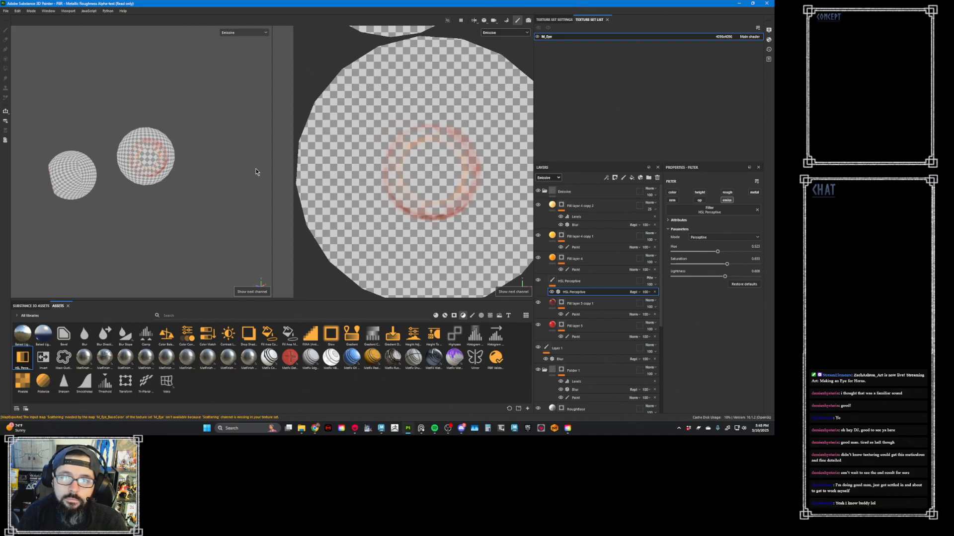
scroll(585, 317, "down", 5)
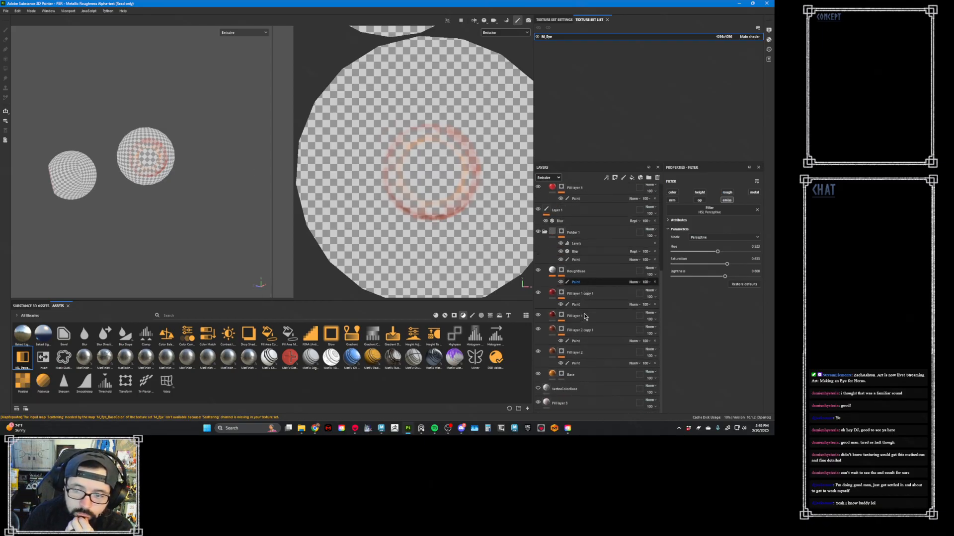
left_click(584, 403)
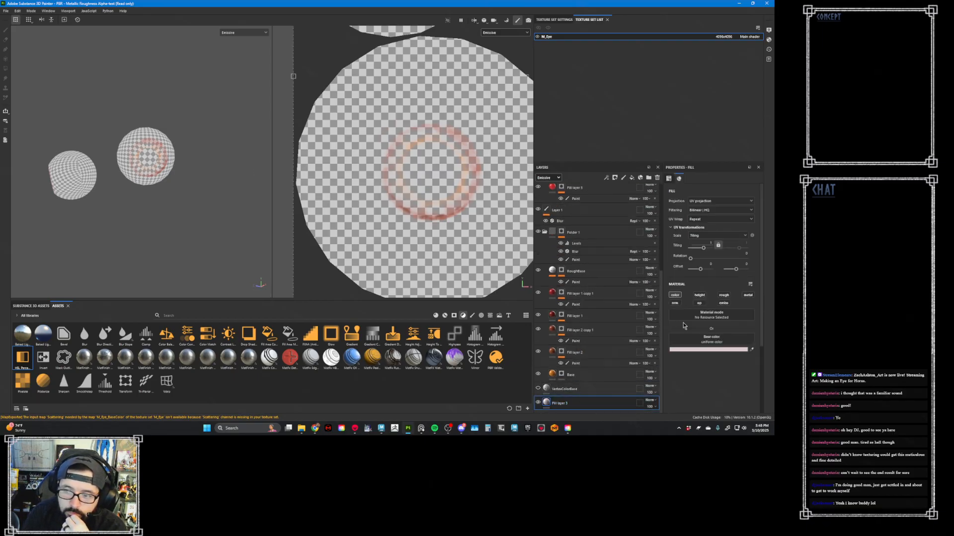
left_click(725, 304)
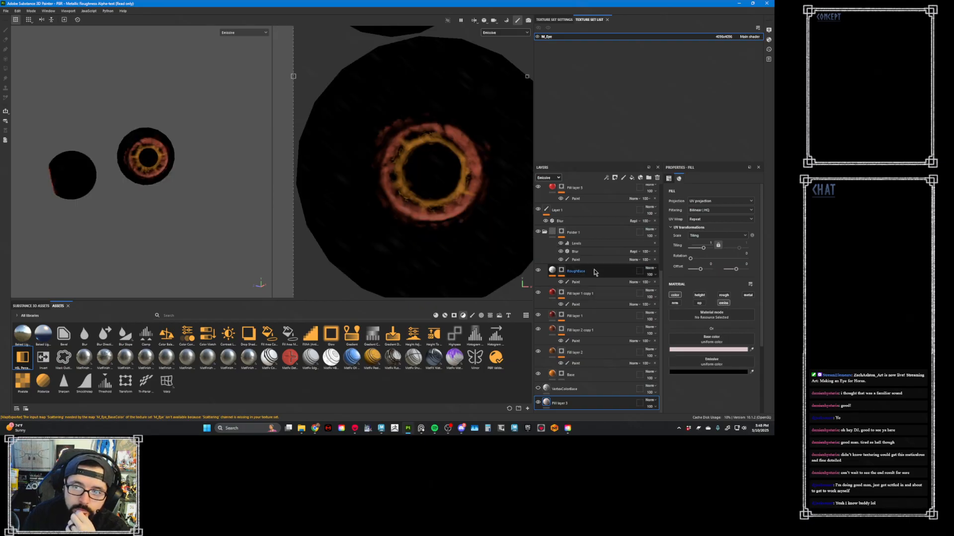
- Add a new fill layer above the Emissive folder and give it a black mask
scroll(596, 288, "up", 4)
scroll(599, 302, "up", 2)
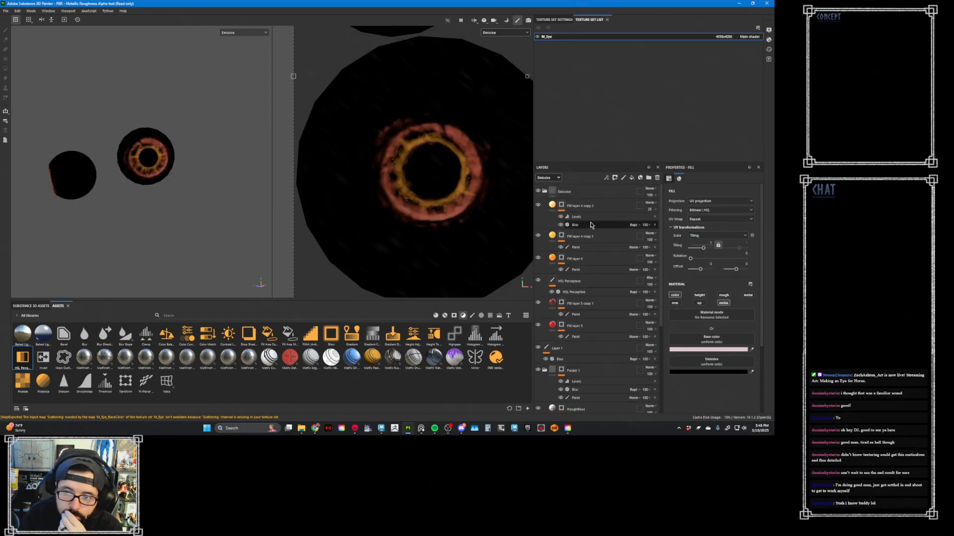
left_click(556, 208)
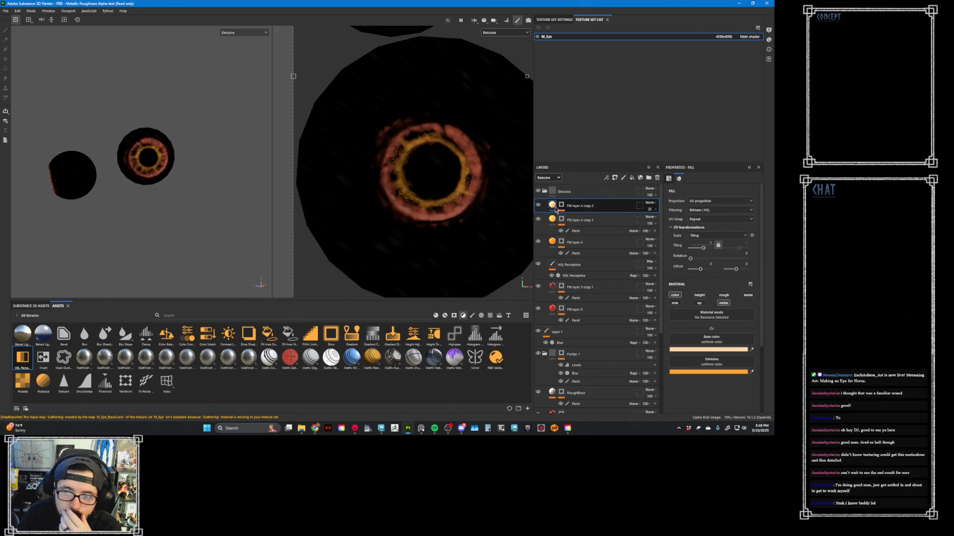
left_click(619, 191)
left_click(632, 178)
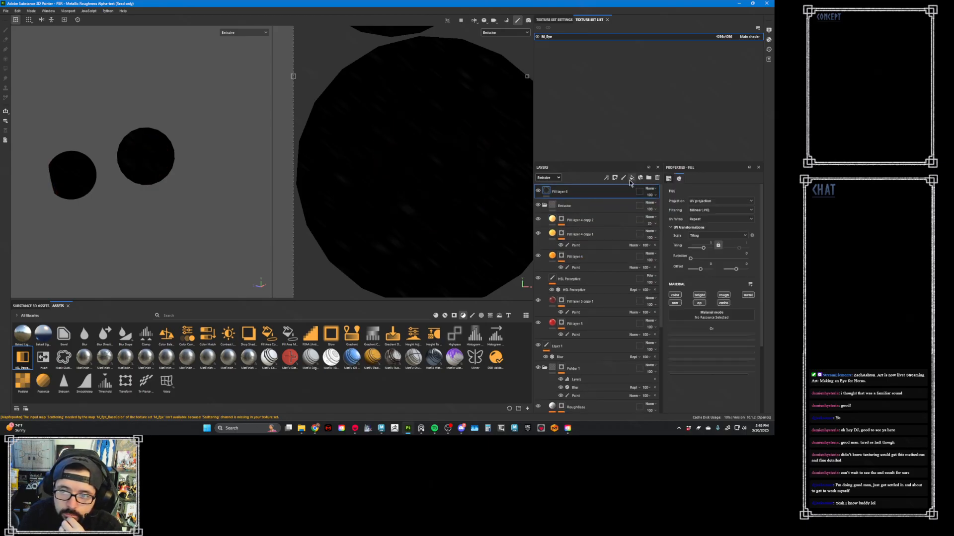
right_click(596, 191)
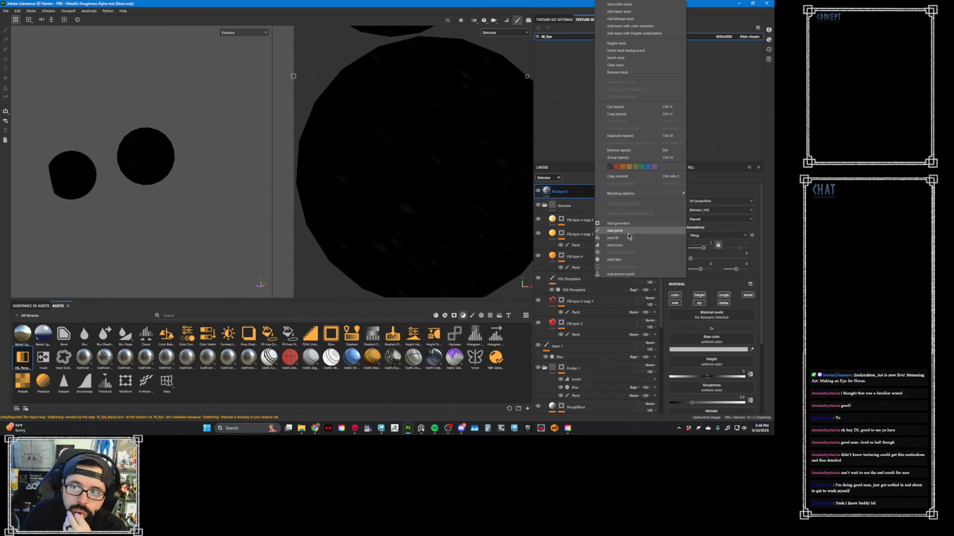
left_click(627, 12)
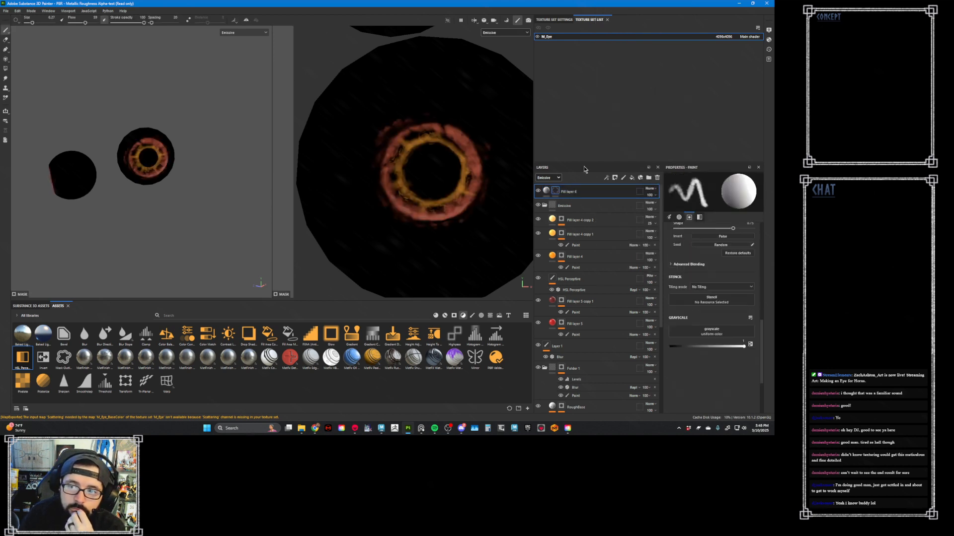
- Add a Curvature generator to the new fill layer's mask and set its Global Invert to True
right_click(557, 192)
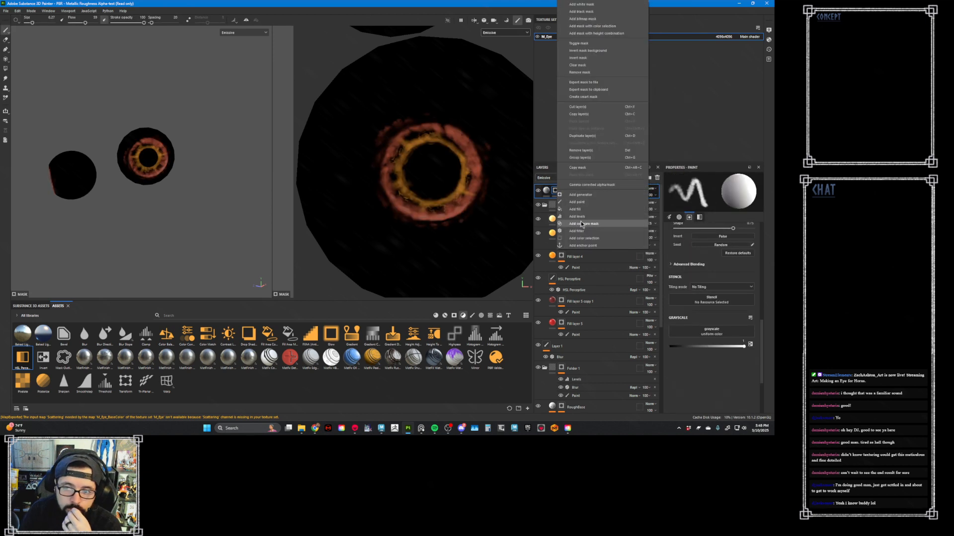
left_click(596, 201)
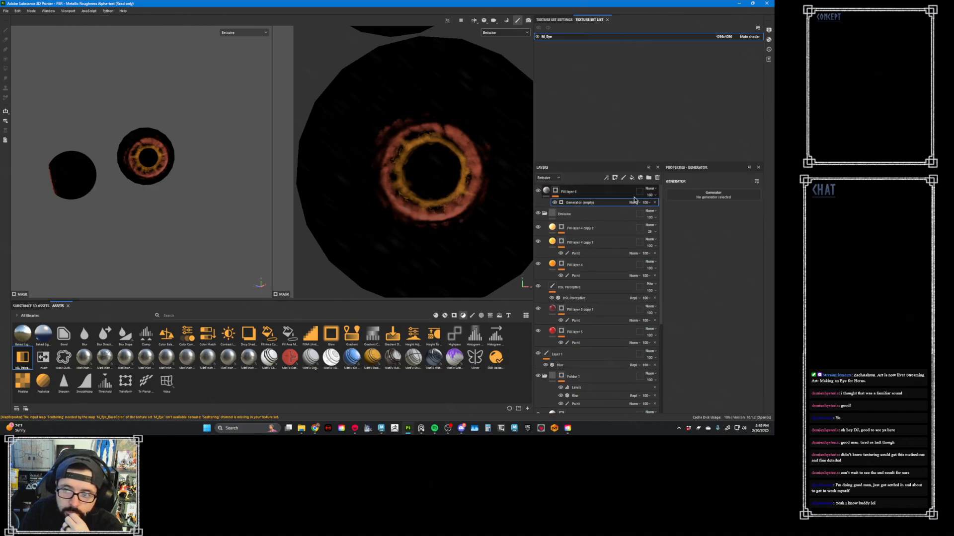
left_click(702, 199)
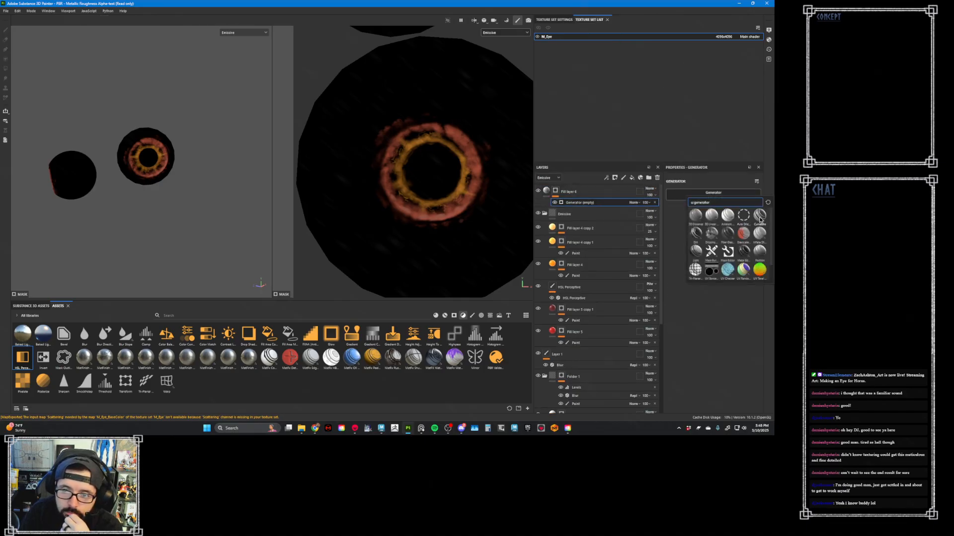
left_click(760, 221)
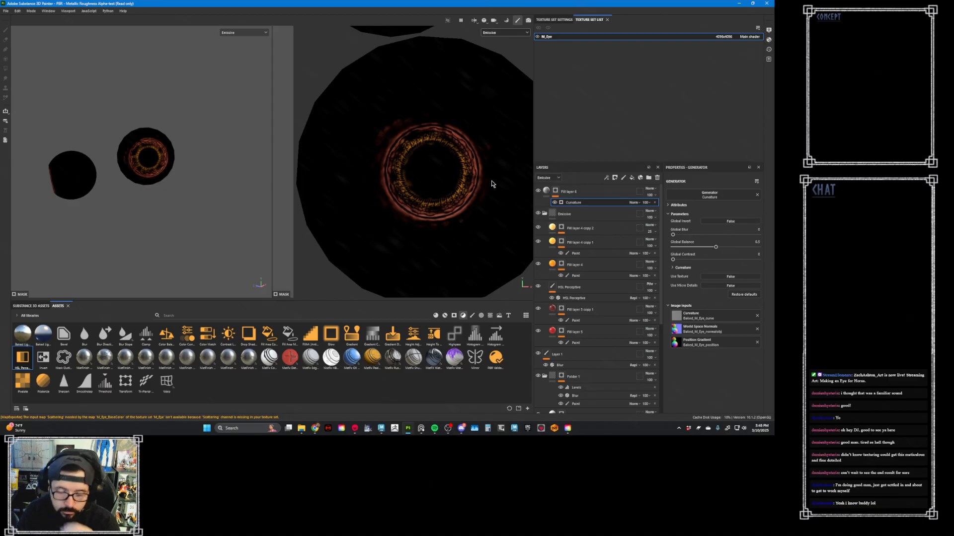
key("m")
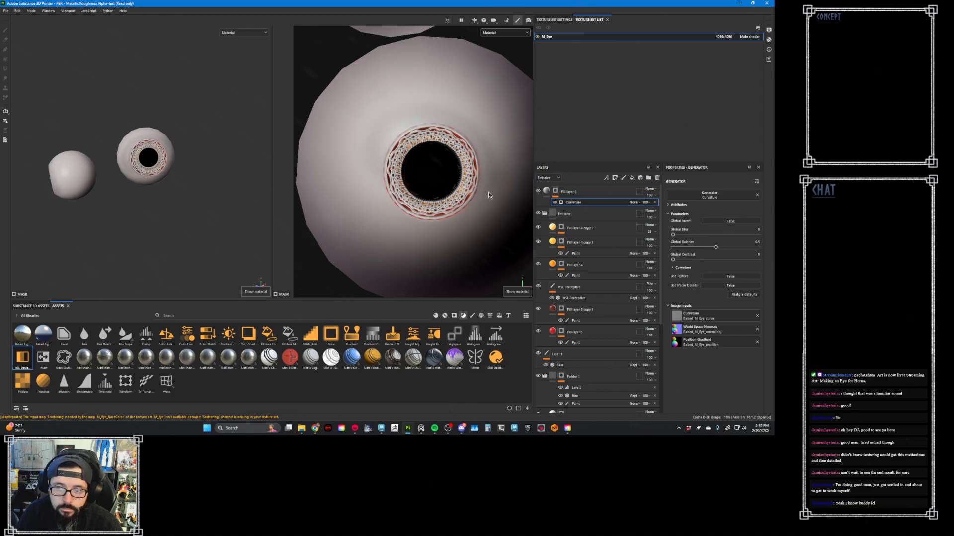
left_click(723, 222)
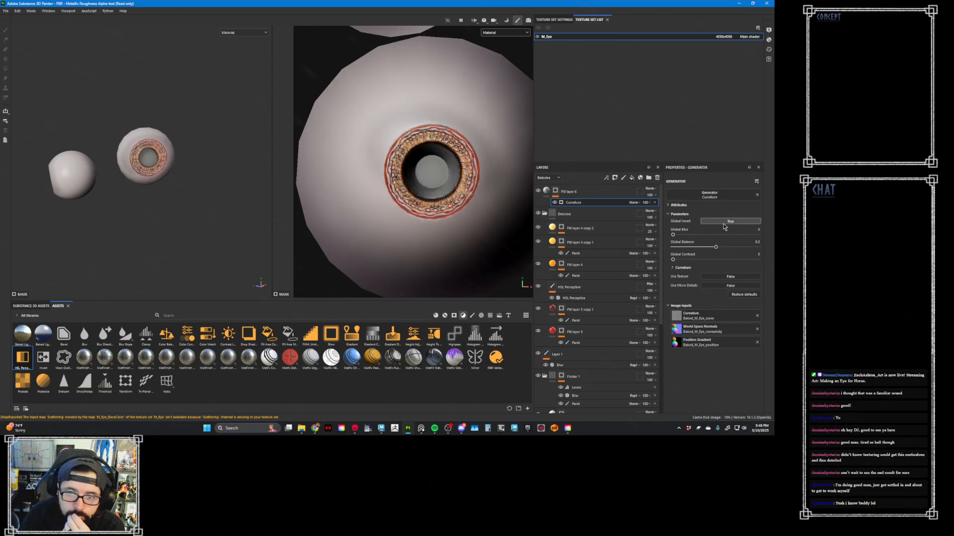
- Try adding a paint effect to the mask and brushing over the iris beside the pupil, then swap the brush to black
left_click(557, 194)
right_click(558, 193)
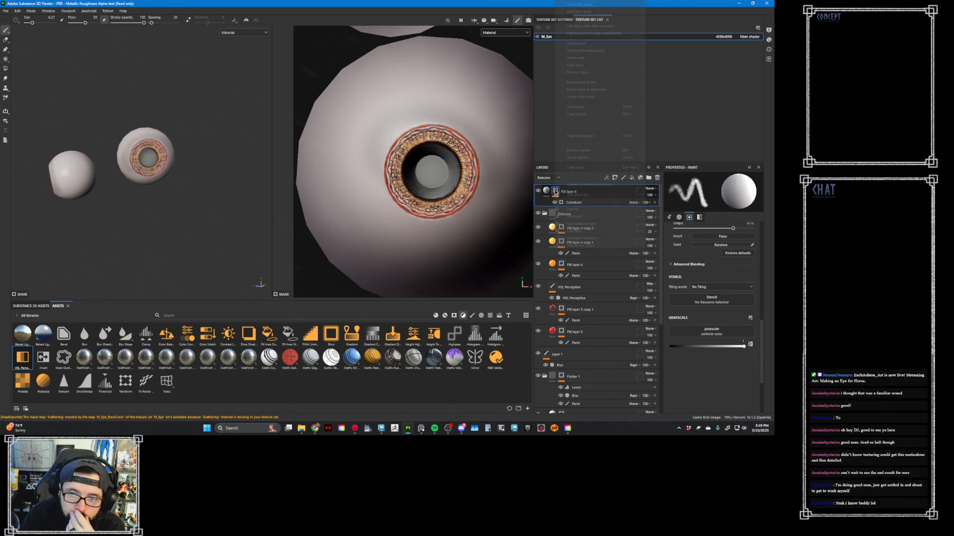
left_click(566, 202)
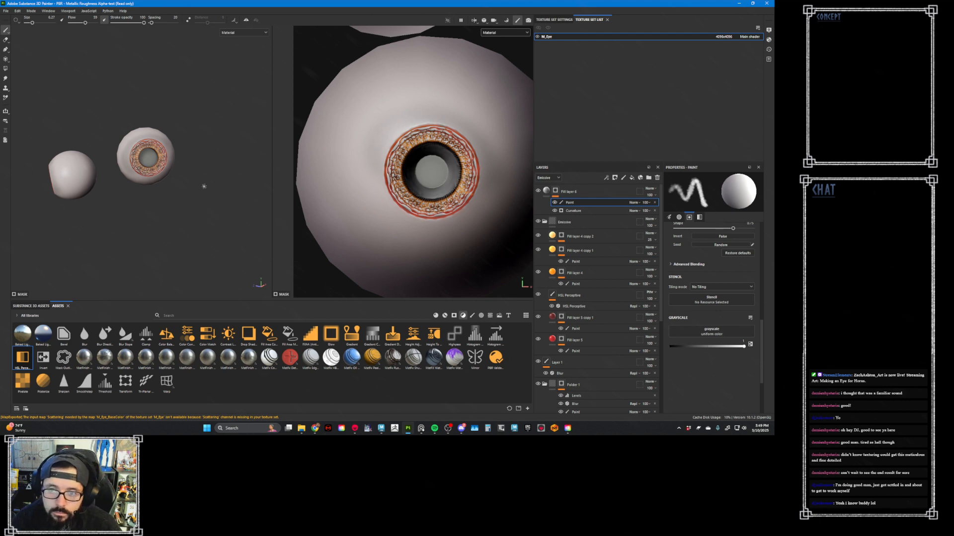
scroll(496, 175, "up", 5)
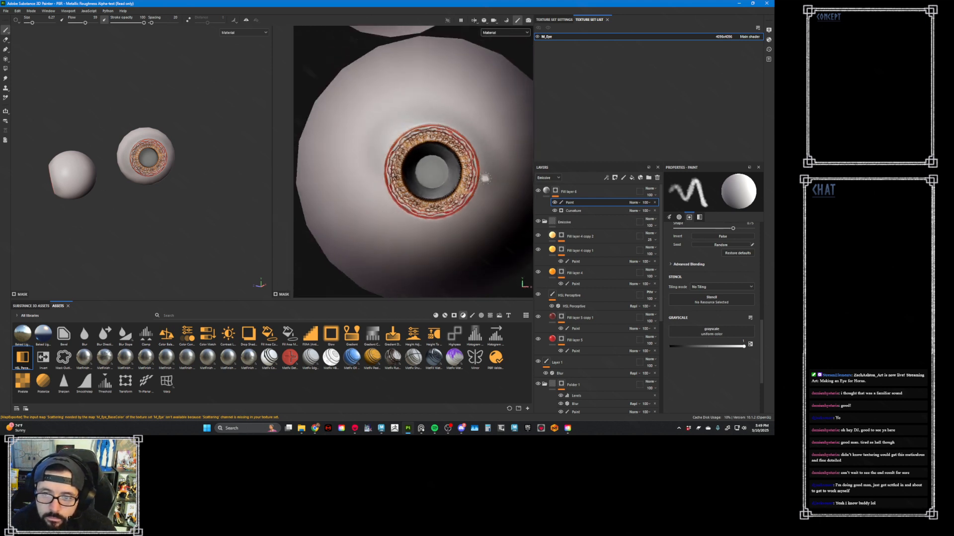
scroll(472, 178, "up", 2)
right_click_drag(465, 173, 477, 172, "ctrl")
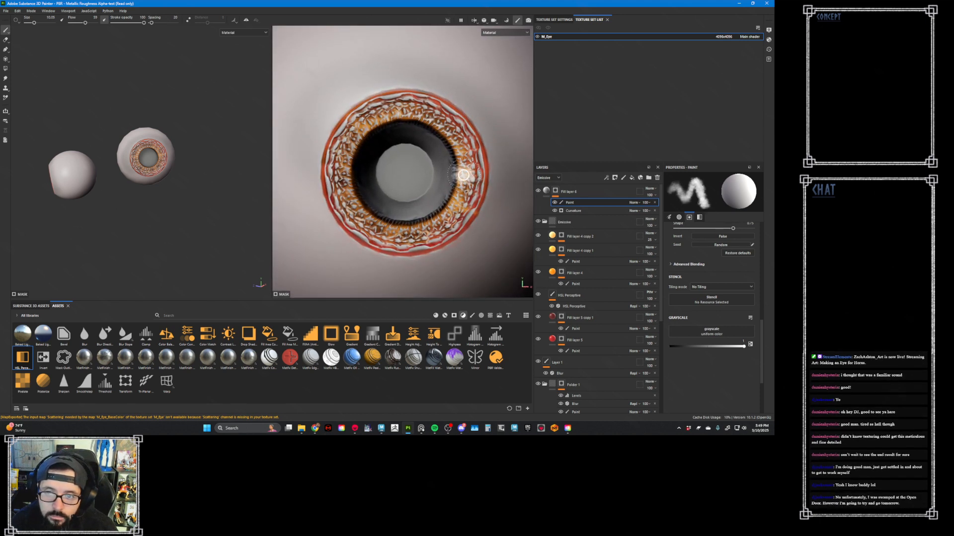
left_click_drag(461, 156, 462, 197)
key("x")
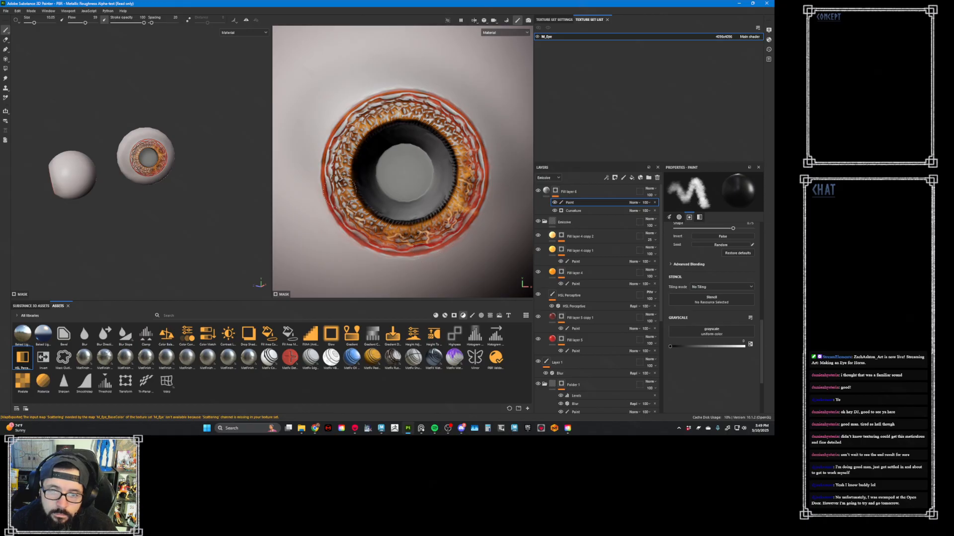
- Limit the top fill layer to the emissive channel only
left_click(547, 192)
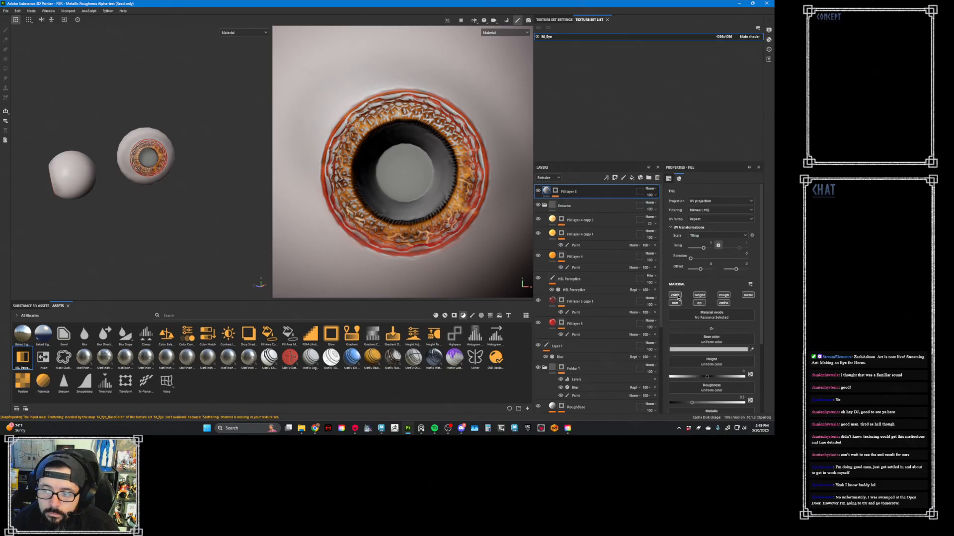
left_click(722, 303)
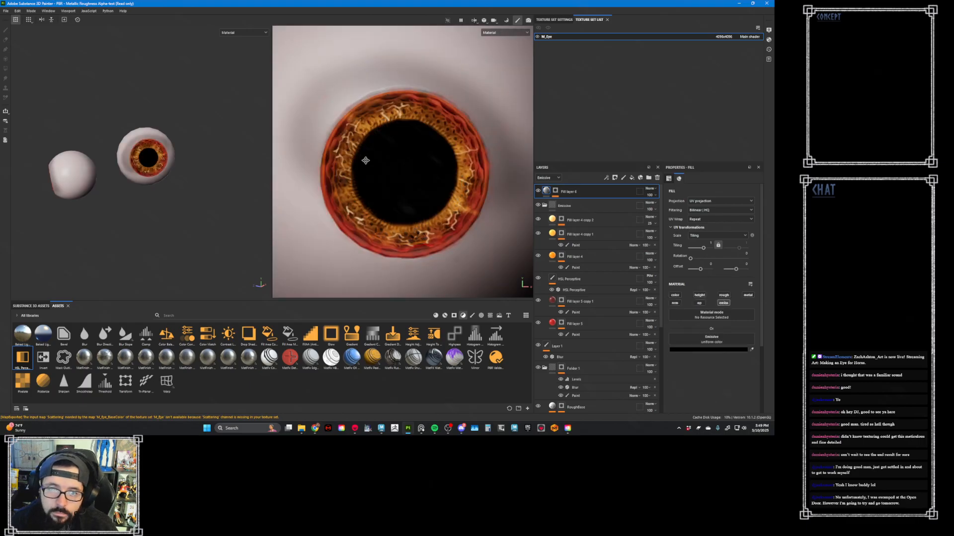
- Delete the paint effect from the top fill layer's mask and return to the material view
left_click(555, 191, "alt")
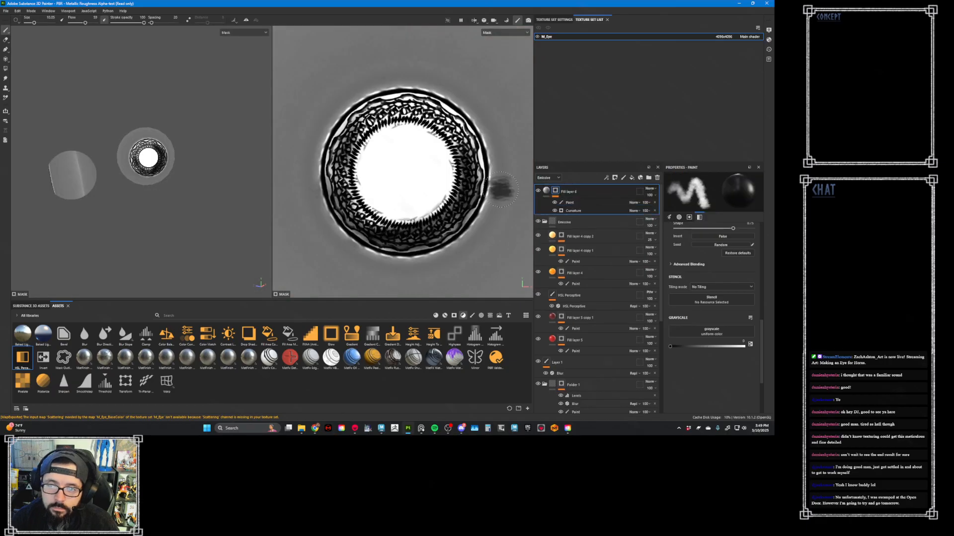
left_click(555, 203)
left_click(596, 202)
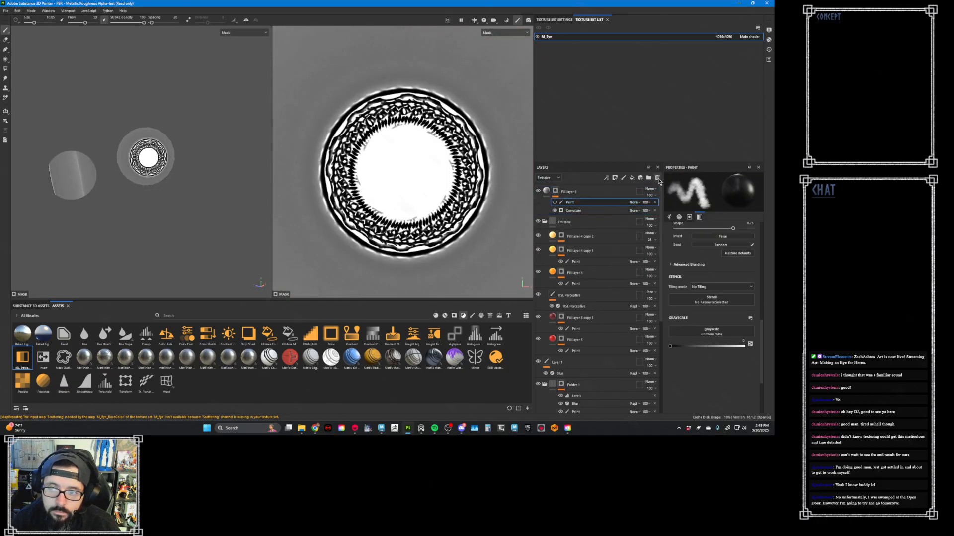
left_click(658, 178)
key("m")
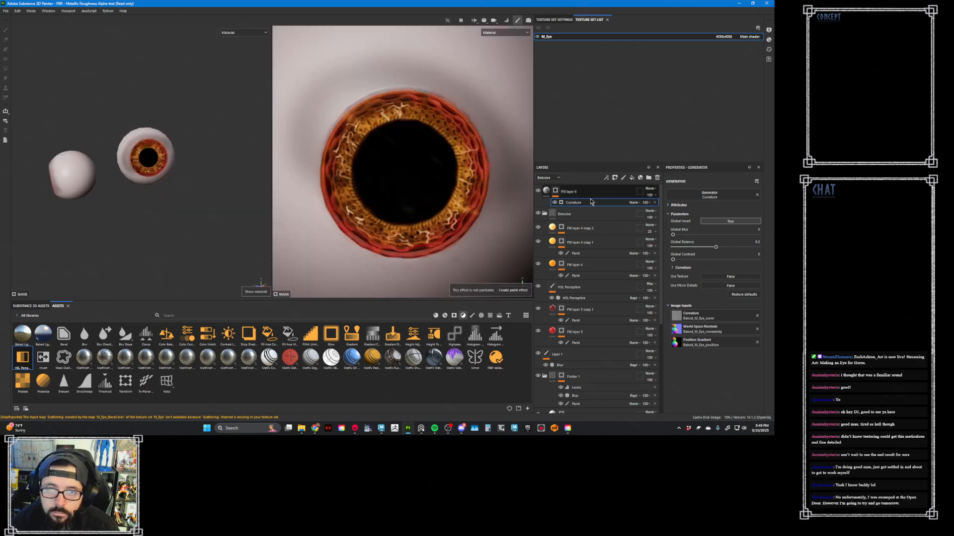
- Add a paint effect above the Curvature generator in the mask and paint the whole pupil area black
left_click(555, 192)
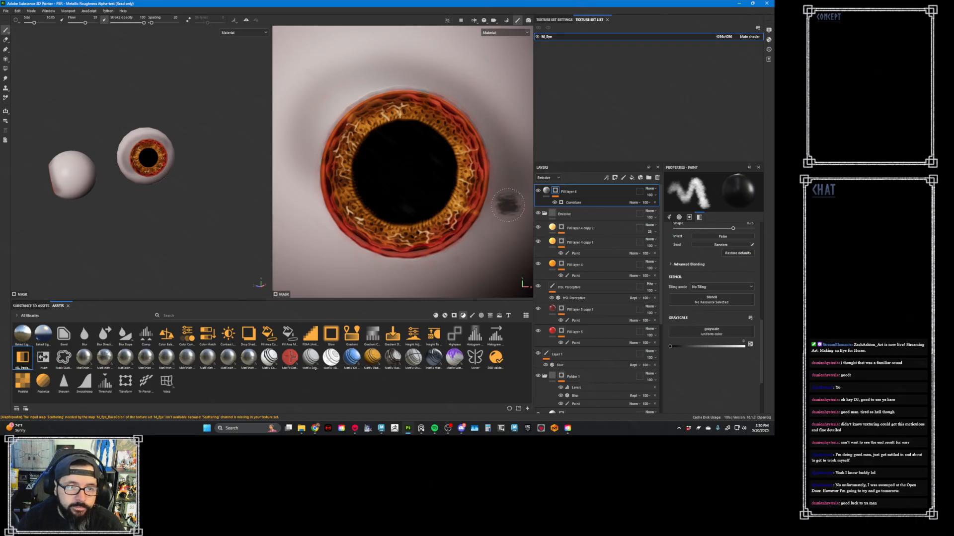
left_click(551, 194, "alt")
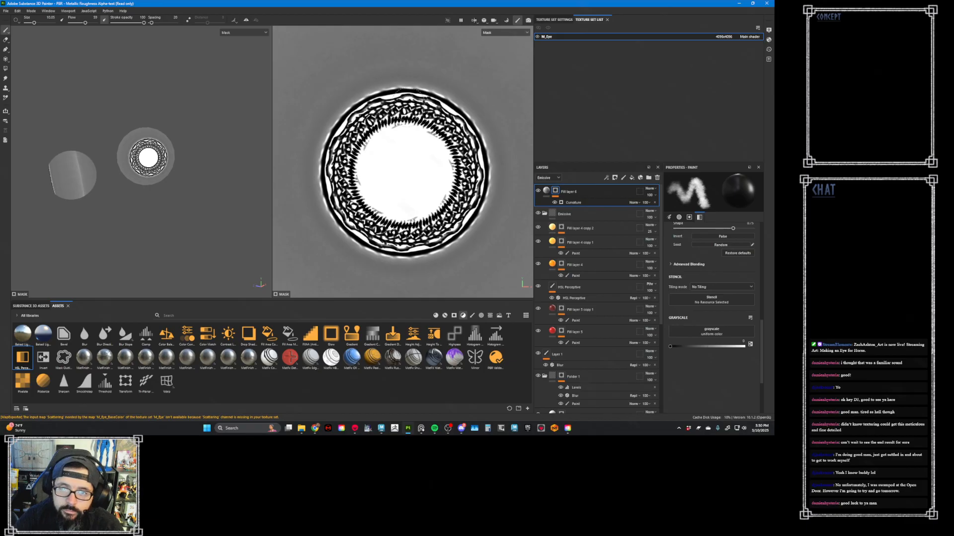
right_click(562, 190)
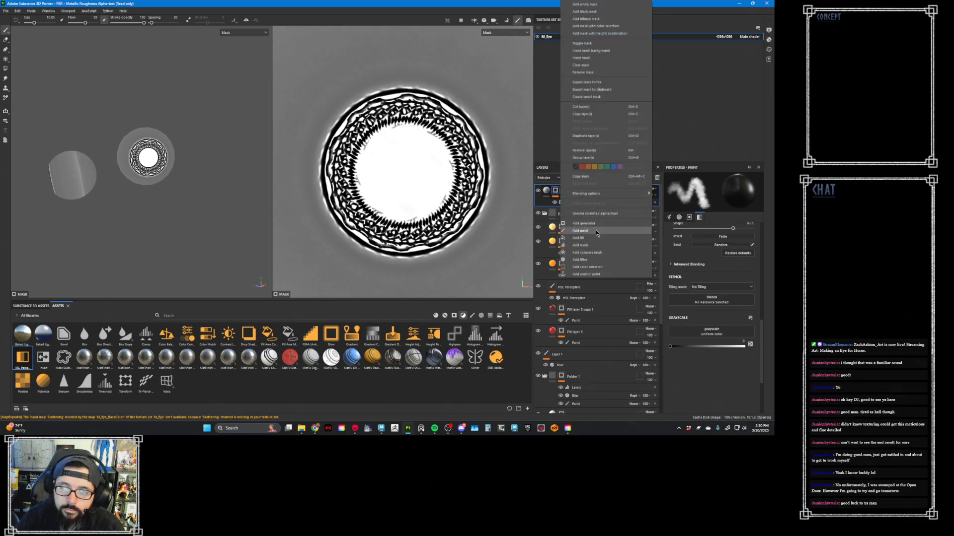
left_click(596, 231)
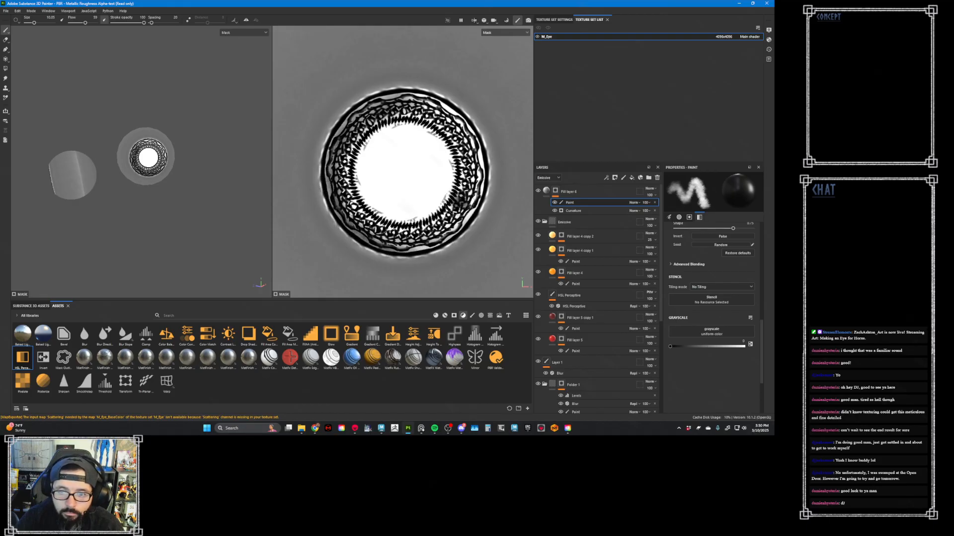
mouse_move(412, 169)
left_mouse_down()
mouse_move(400, 164)
mouse_move(420, 184)
mouse_move(406, 171)
left_mouse_up()
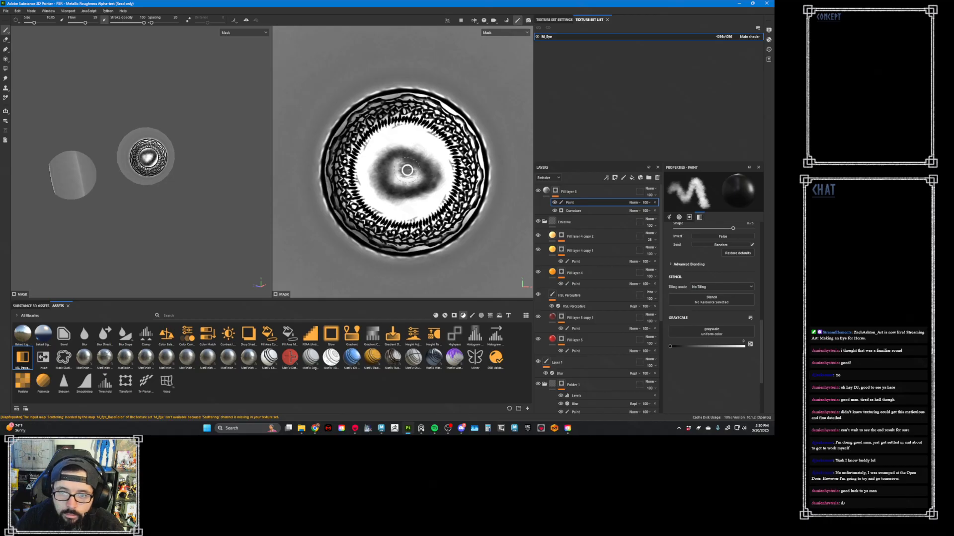
right_click_drag(407, 171, 414, 167, "ctrl")
mouse_move(409, 166)
left_mouse_down()
mouse_move(392, 169)
mouse_move(402, 151)
mouse_move(393, 191)
mouse_move(412, 198)
mouse_move(437, 186)
mouse_move(440, 163)
mouse_move(422, 131)
mouse_move(384, 140)
mouse_move(395, 134)
mouse_move(380, 154)
mouse_move(397, 135)
mouse_move(367, 181)
mouse_move(404, 209)
left_mouse_up()
right_click_drag(392, 188, 375, 202, "ctrl")
left_click_drag(375, 203, 367, 197)
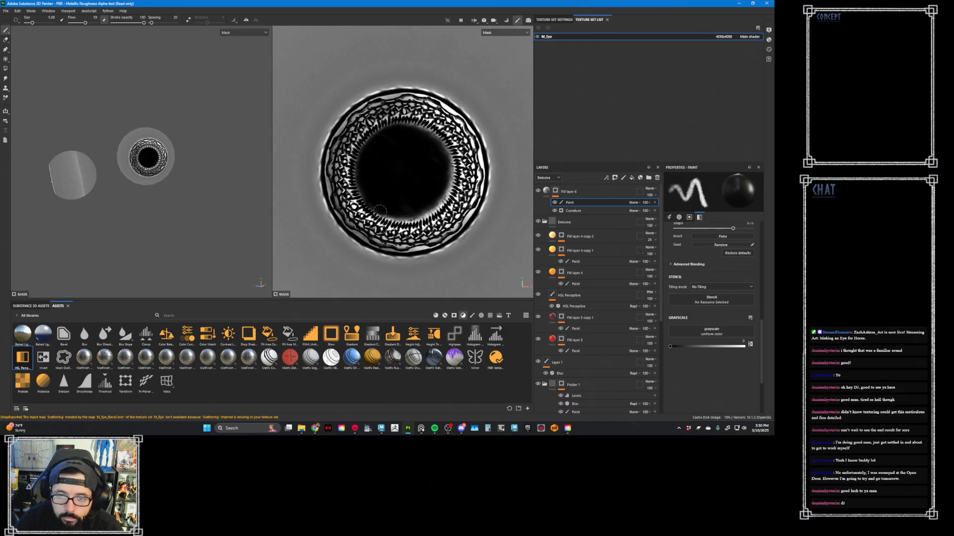
mouse_move(393, 213)
left_mouse_down()
mouse_move(439, 205)
mouse_move(447, 184)
mouse_move(442, 151)
mouse_move(416, 127)
left_mouse_up()
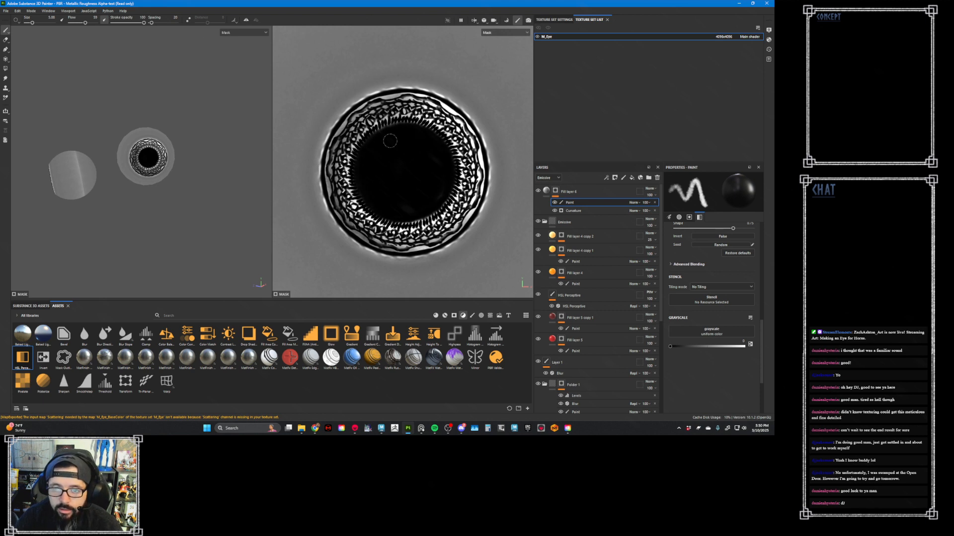
key("m")
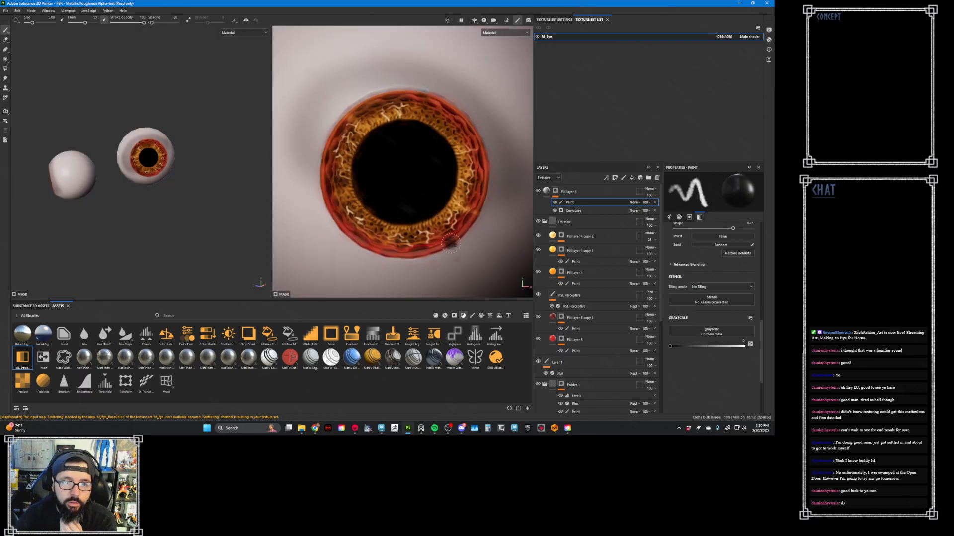
- Export the M_Eye textures as 8-bit targa files with the Unreal_4_Packed_Opacity template
left_click(7, 11)
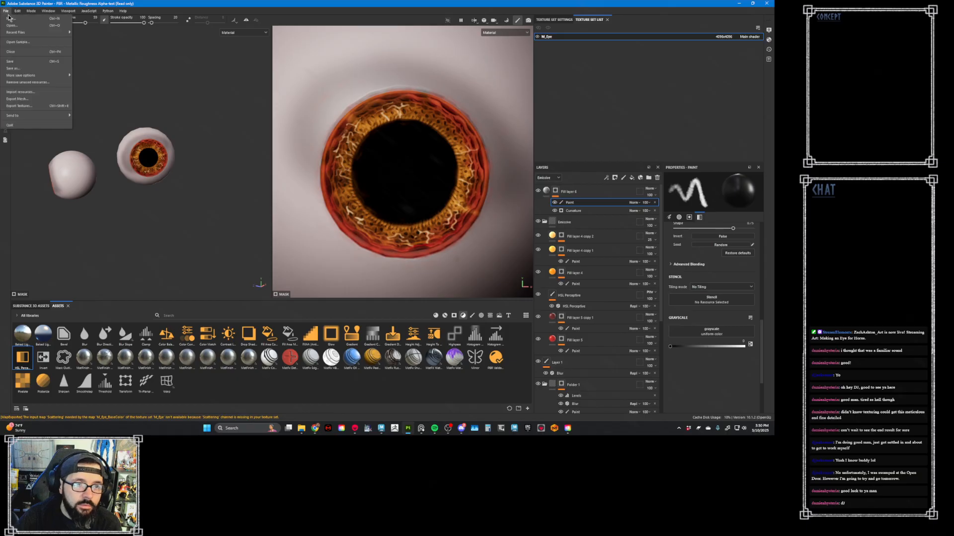
left_click(46, 106)
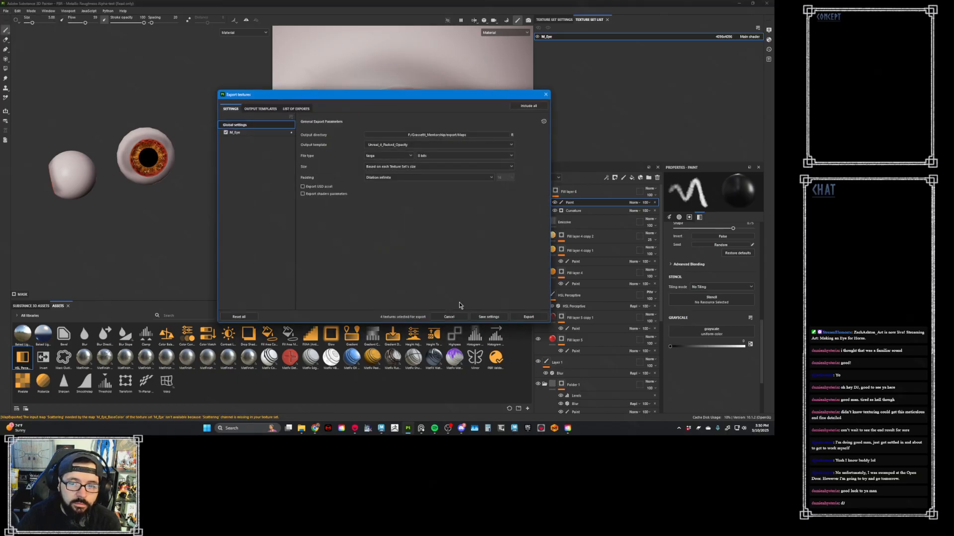
left_click(527, 317)
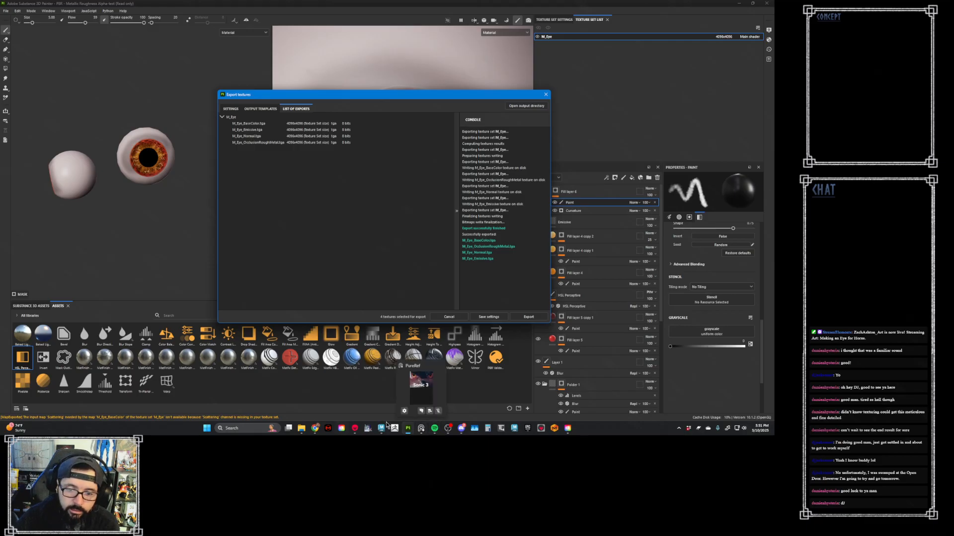
- View the character in Marmoset Toolbag, return to Substance 3D Painter and save the texture export settings
left_click(367, 428)
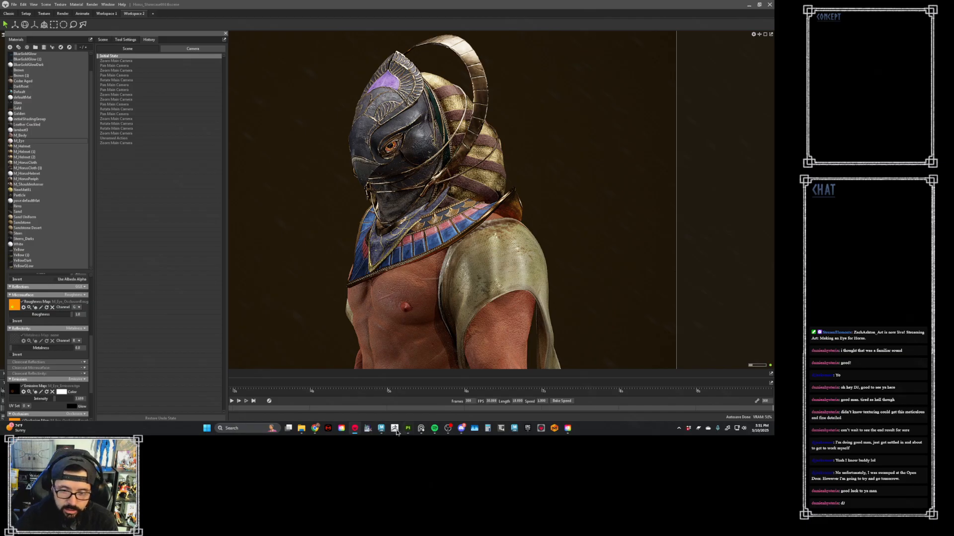
mouse_move(408, 432)
left_click(410, 392)
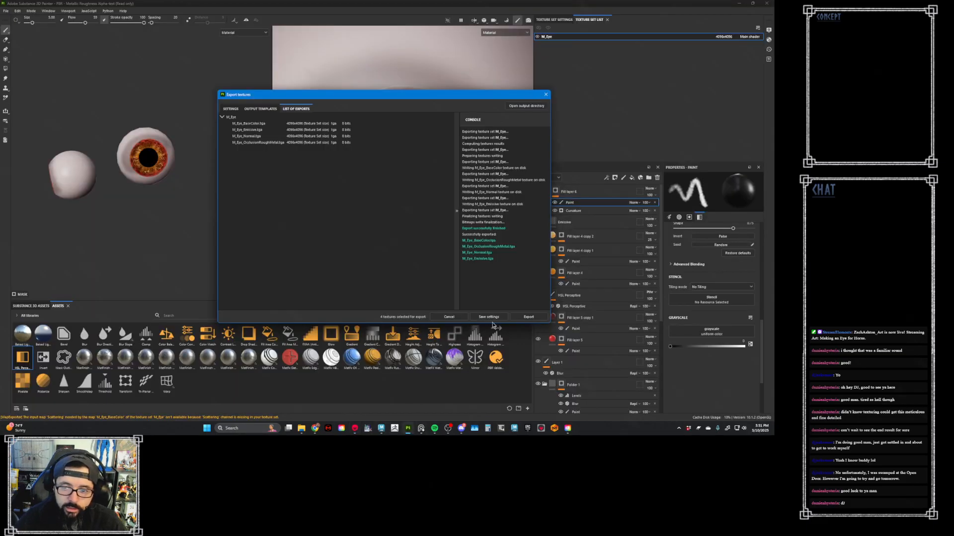
left_click(498, 318)
- Examine the RoughBase mask and the material settings of the fill layers below it in the stack
left_click(653, 315)
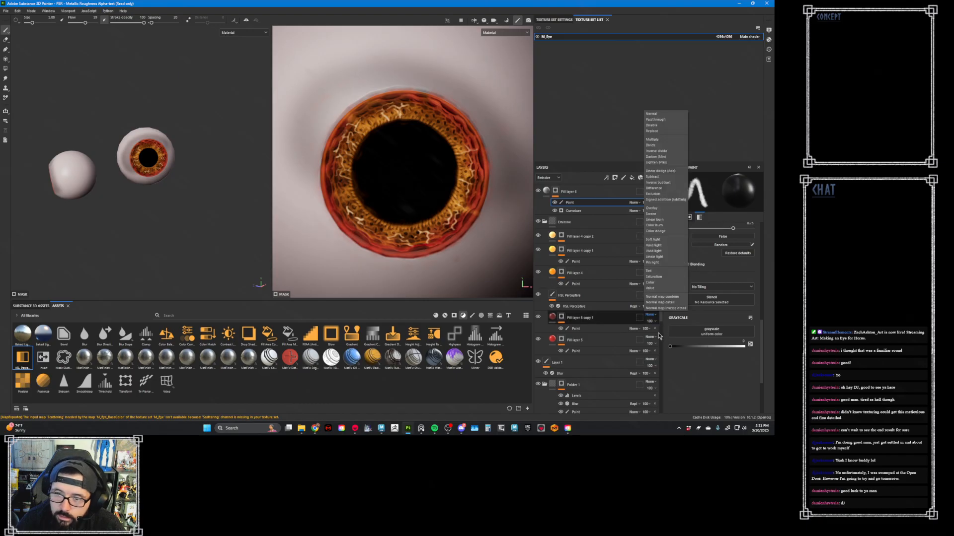
left_click(659, 318)
scroll(661, 333, "down", 5)
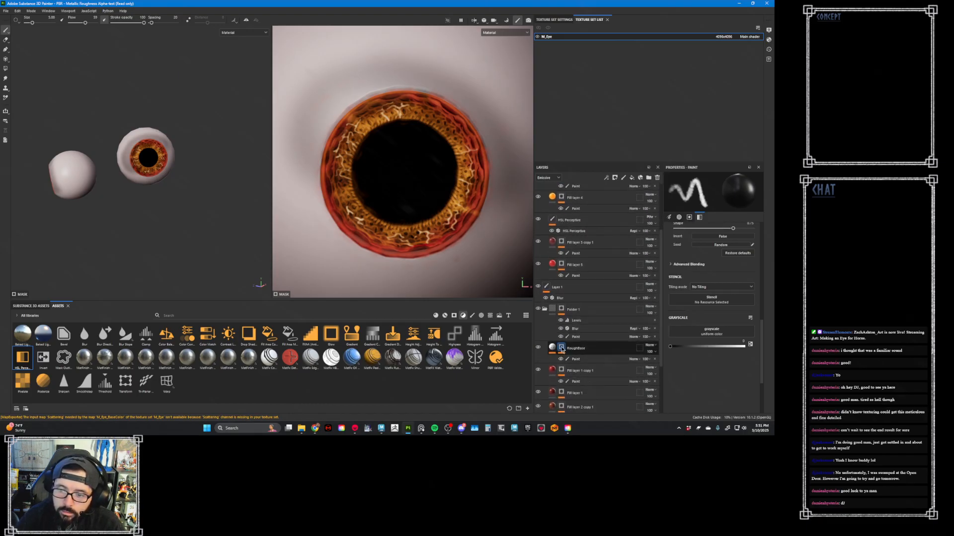
left_click(562, 349, "alt")
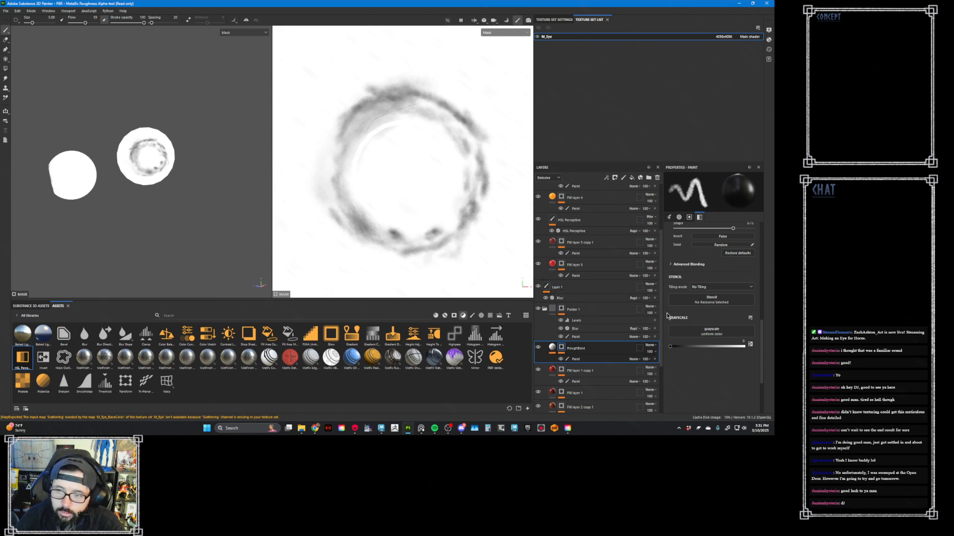
scroll(660, 321, "down", 4)
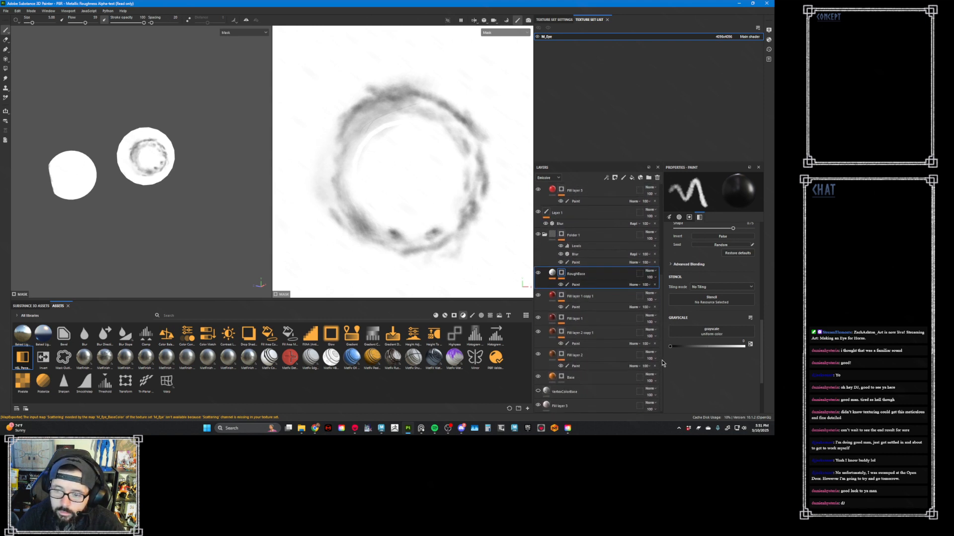
left_click(564, 403)
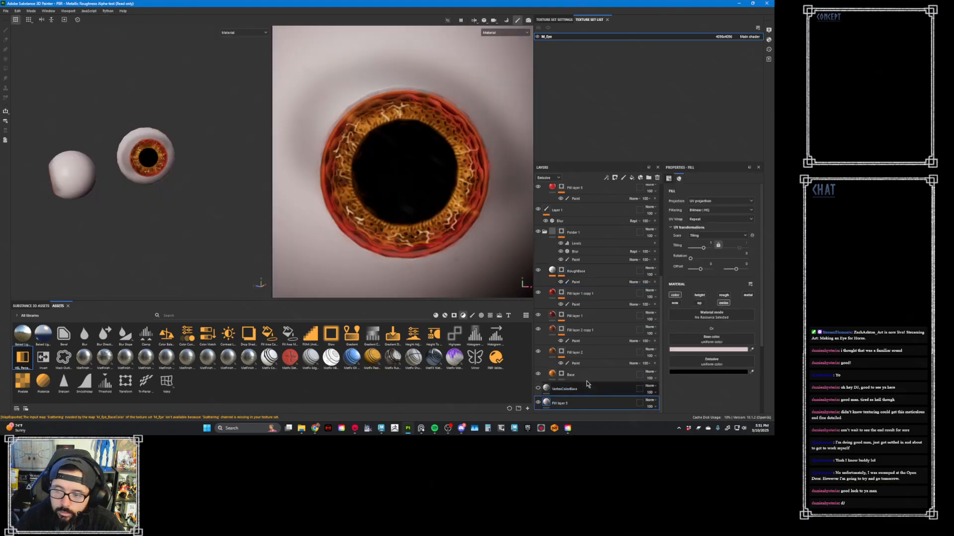
left_click_drag(555, 374, 556, 337)
left_click(554, 335)
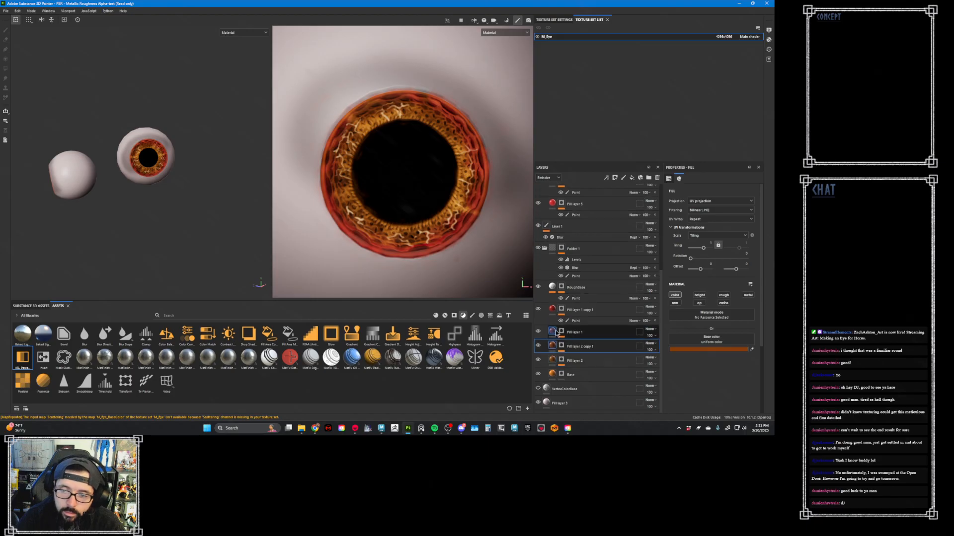
left_click(553, 331)
left_click(552, 308)
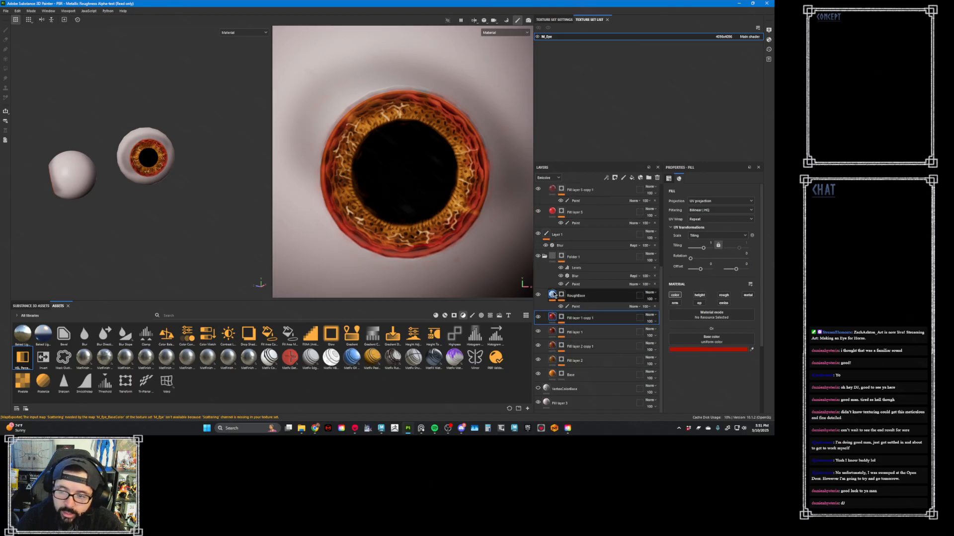
left_click(554, 295)
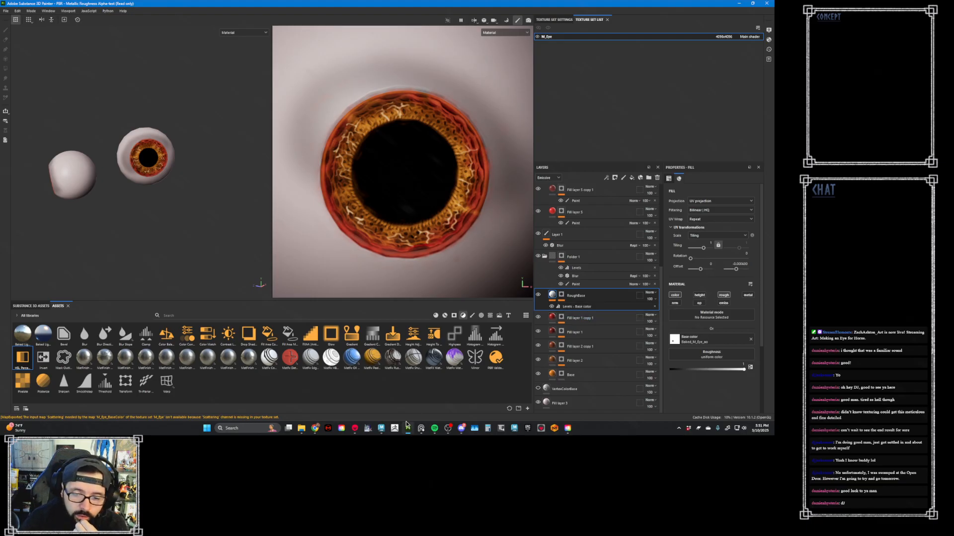
- Check the character in Marmoset Toolbag, return to Substance 3D Painter and compare the eye with the RoughBase layer hidden and shown
left_click(382, 429)
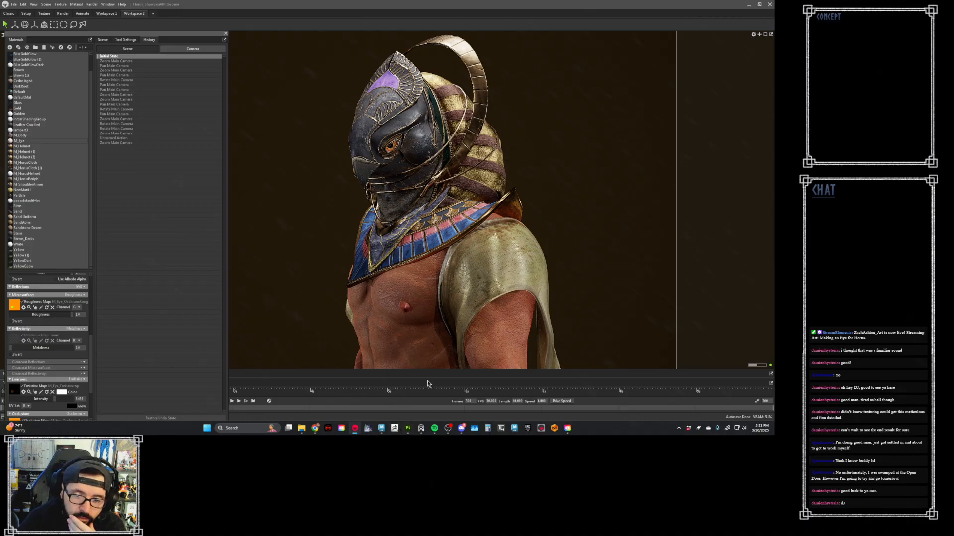
left_click(408, 430)
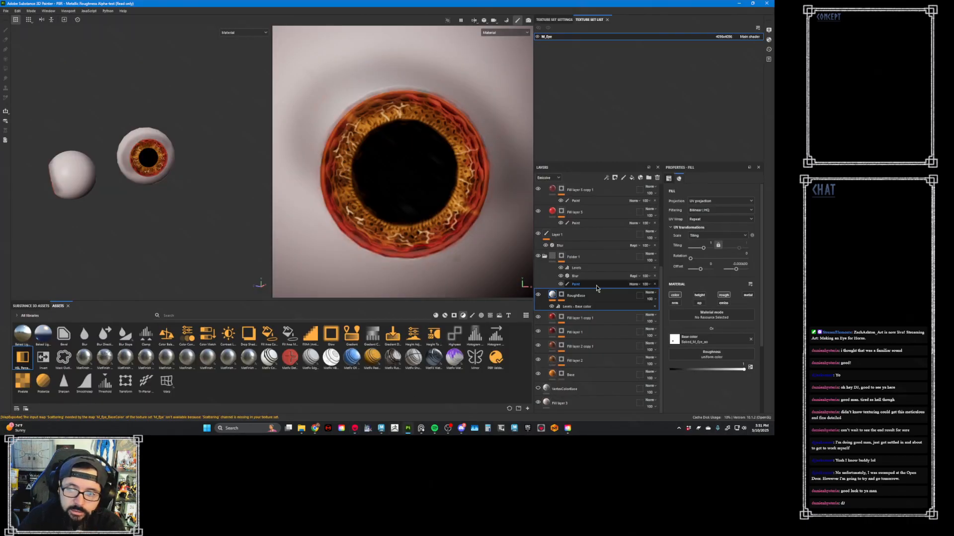
left_click(538, 296)
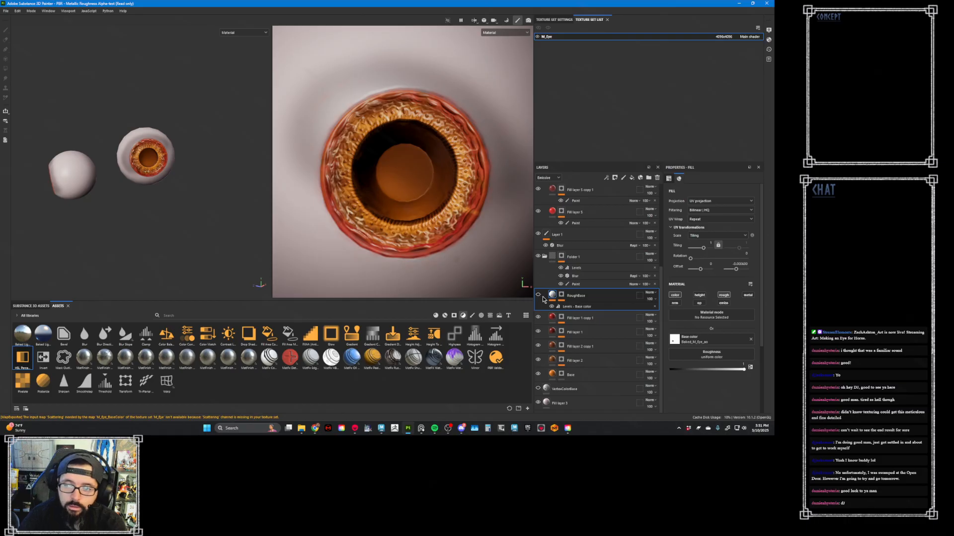
left_click(538, 295)
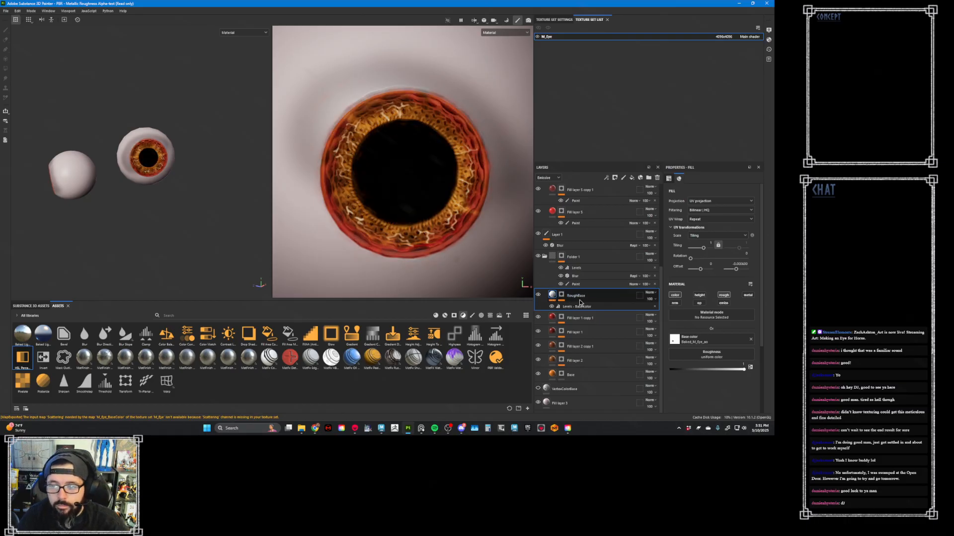
- Paint over the pupil in the RoughBase layer's mask and undo the last stroke
left_click(560, 295)
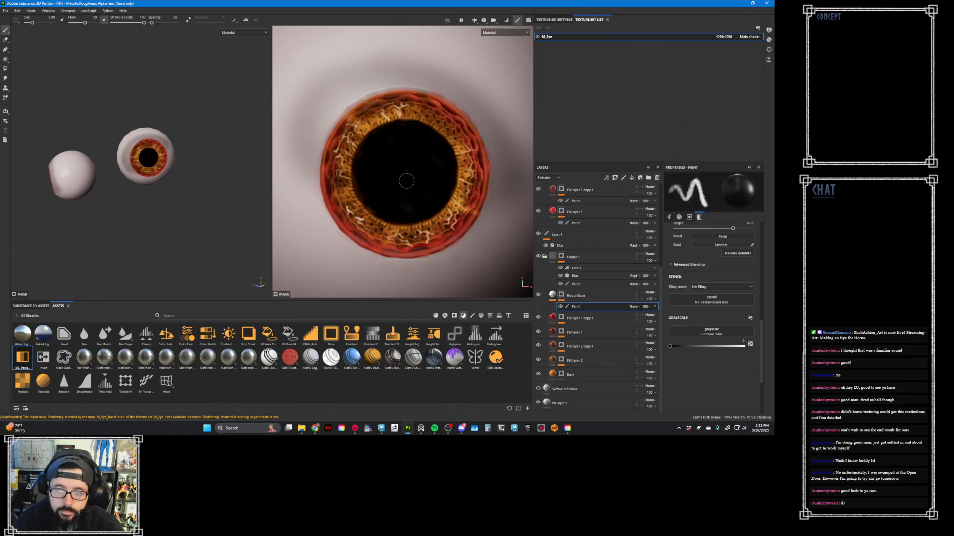
right_click_drag(401, 180, 433, 180, "ctrl")
mouse_move(415, 168)
left_mouse_down()
mouse_move(429, 193)
mouse_move(370, 195)
mouse_move(414, 151)
mouse_move(396, 200)
mouse_move(414, 158)
mouse_move(423, 189)
mouse_move(415, 201)
mouse_move(403, 173)
mouse_move(410, 145)
mouse_move(381, 179)
mouse_move(422, 179)
mouse_move(414, 203)
mouse_move(432, 174)
mouse_move(413, 207)
mouse_move(377, 194)
mouse_move(432, 179)
left_mouse_up()
key("x")
key("ctrl+z")
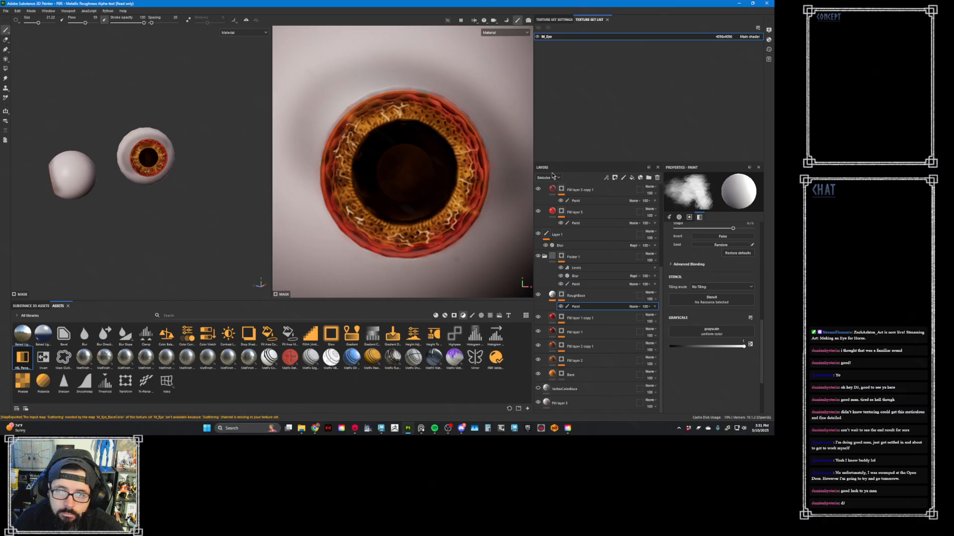
- Add a fill layer above RoughBase with only the color channel enabled and a dark grey base color
left_click(553, 296)
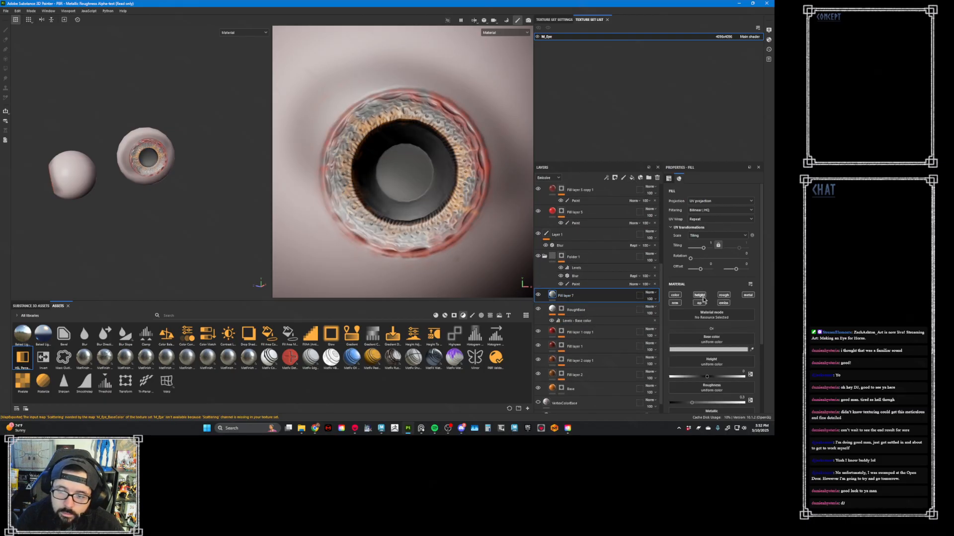
left_click(733, 350)
left_click_drag(472, 365, 481, 365)
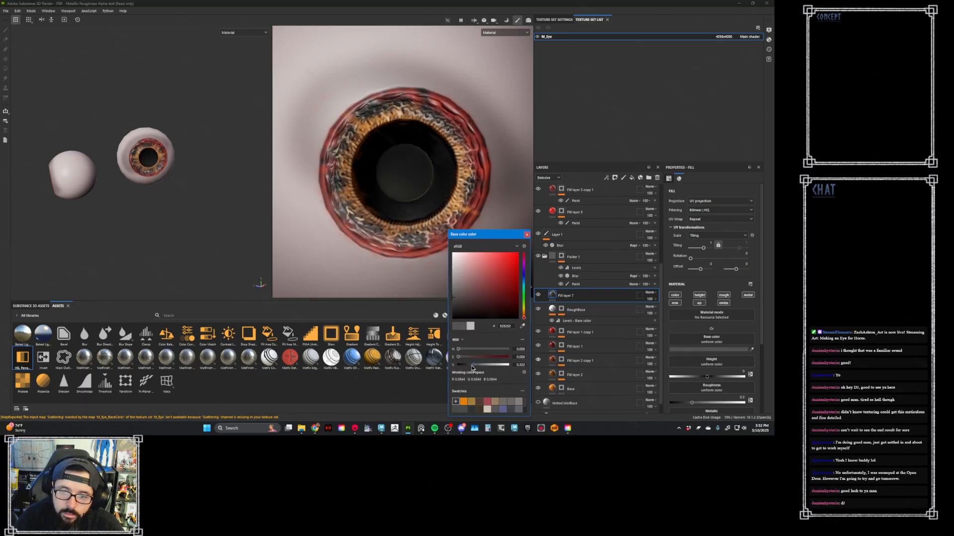
left_click(470, 364)
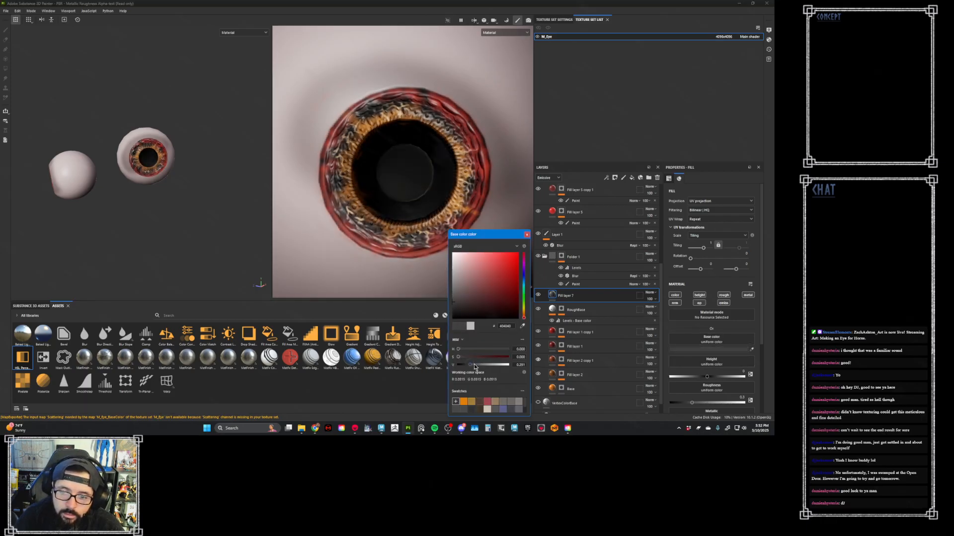
left_click(674, 296)
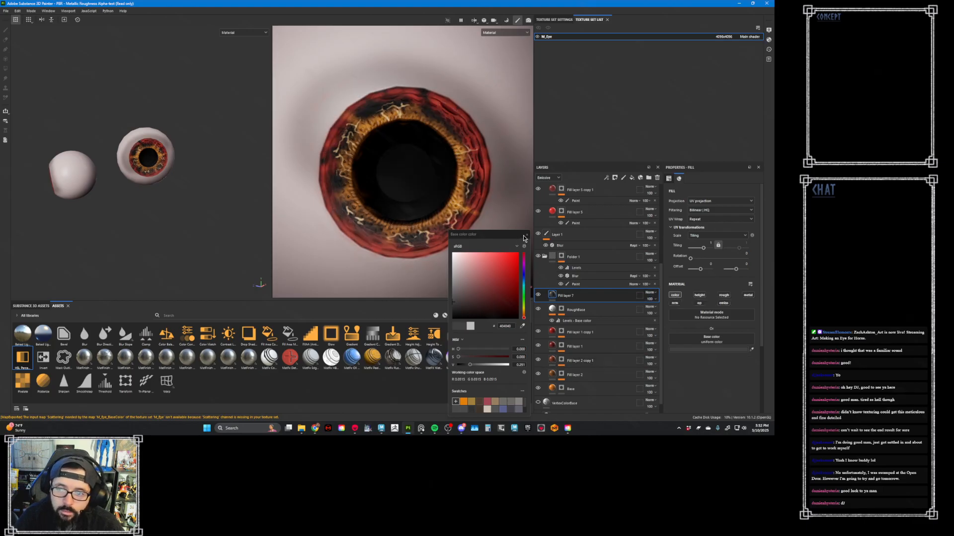
left_click(471, 367)
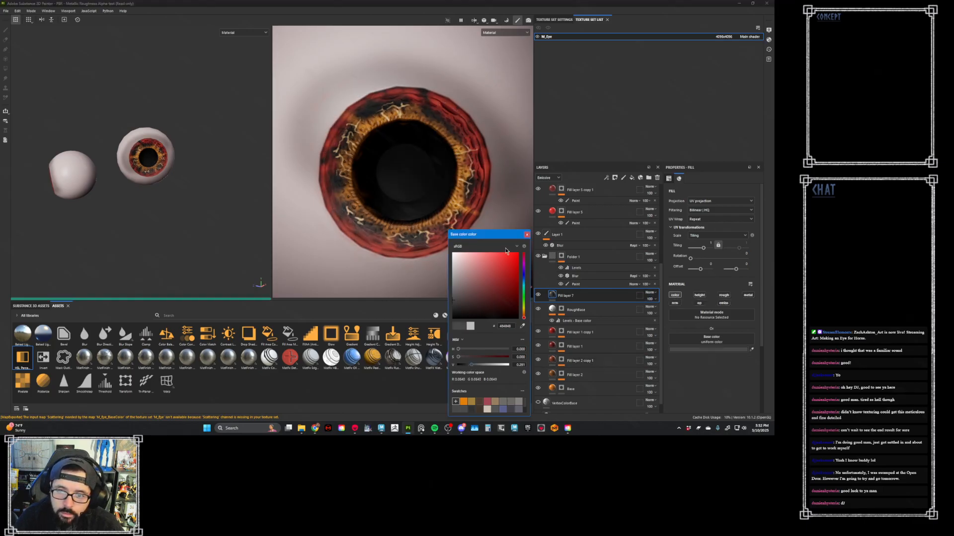
left_click(526, 234)
- Add a black mask to the dark grey fill layer and paint the pupil area white
right_click(563, 296)
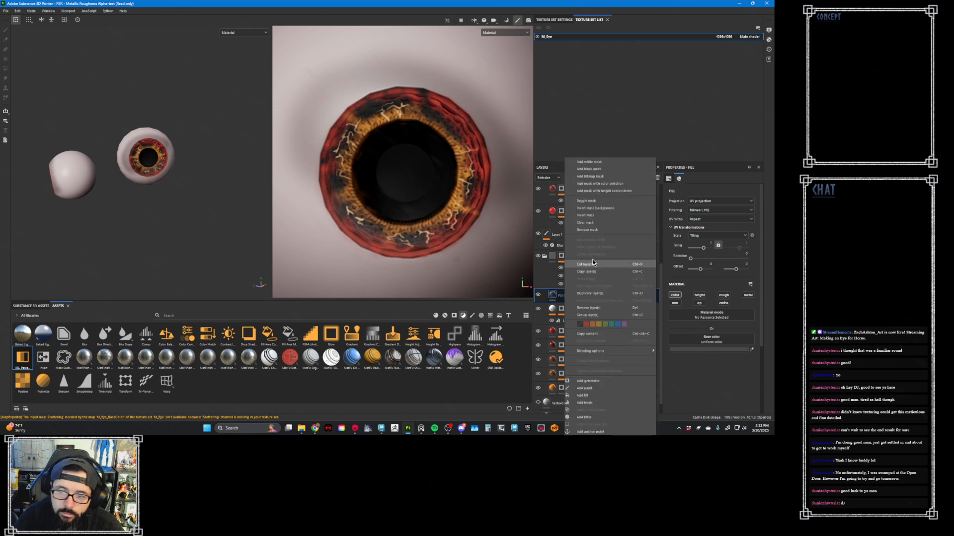
left_click(596, 174)
mouse_move(417, 179)
left_mouse_down()
mouse_move(395, 155)
mouse_move(383, 174)
mouse_move(401, 202)
mouse_move(415, 199)
left_mouse_up()
mouse_move(428, 218)
right_mouse_down("ctrl")
mouse_move(411, 213)
mouse_move(424, 208)
right_mouse_up("ctrl")
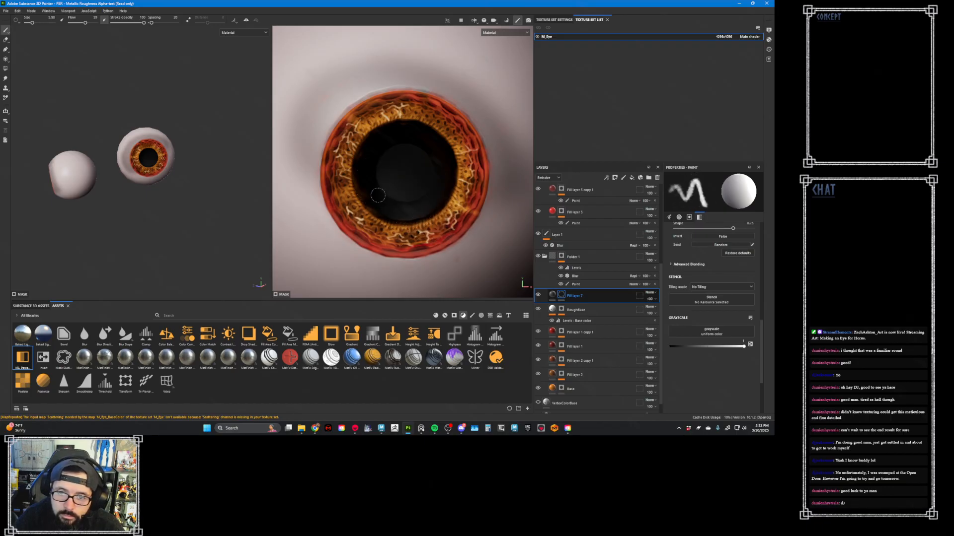
- Export the four M_Eye textures again as 8-bit targa files
left_click(6, 11)
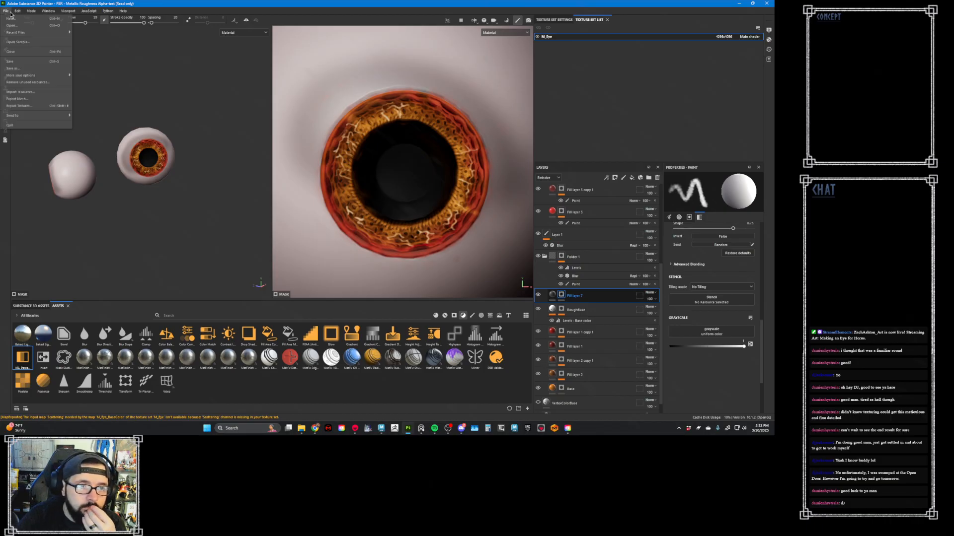
left_click(20, 103)
left_click(523, 317)
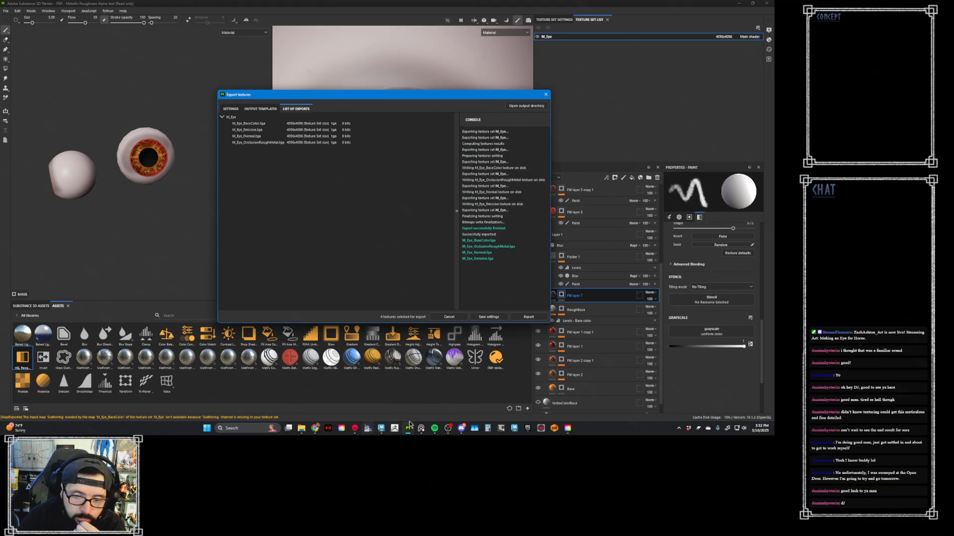
- View the updated eye in Marmoset Toolbag, return to Substance 3D Painter and save the texture export settings
left_click(354, 428)
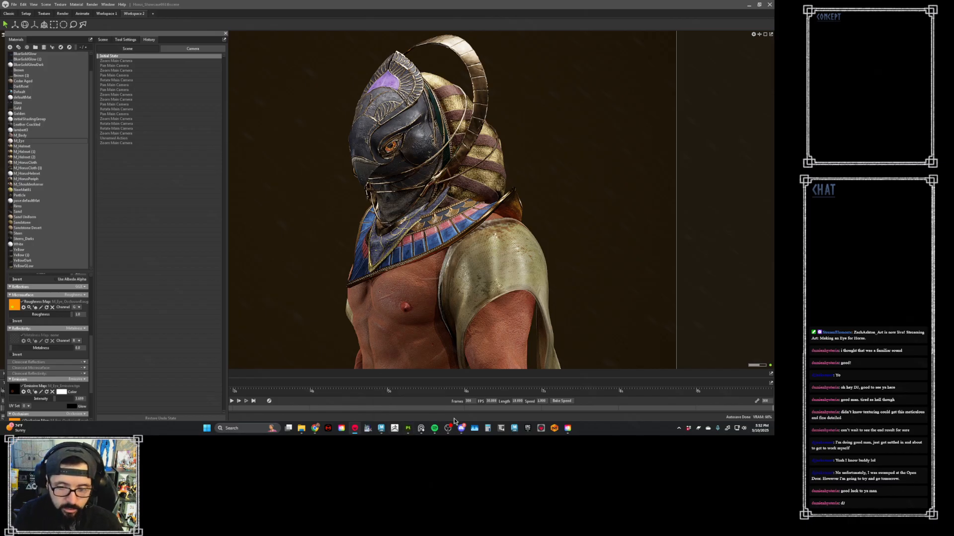
left_click(409, 428)
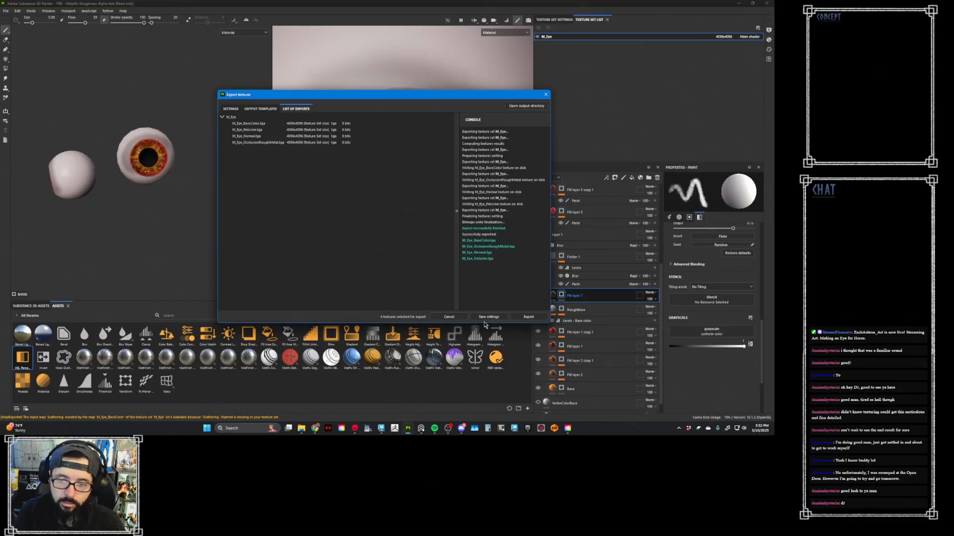
left_click(486, 319)
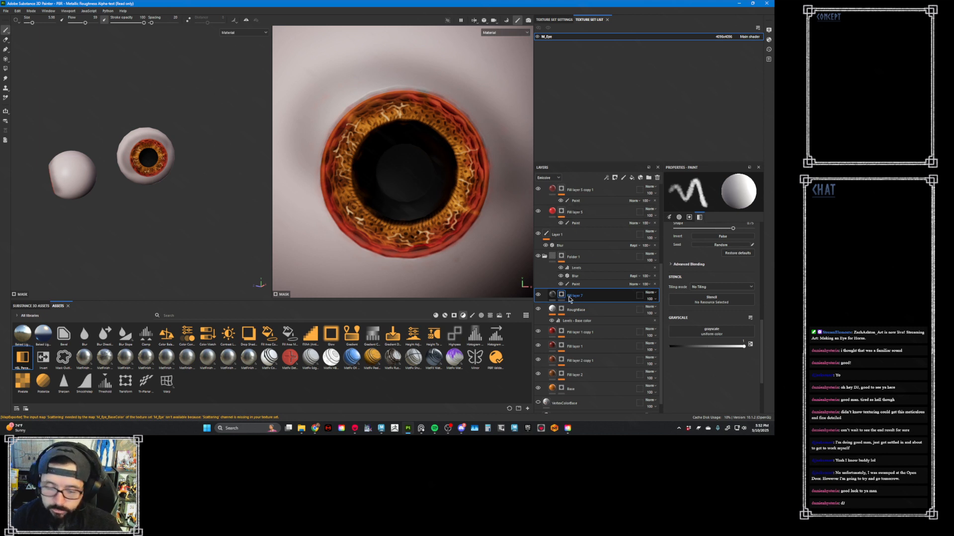
- Switch the viewport to the Height channel and enable height on the bottom fill layer
key("c")
key("c")
key("c")
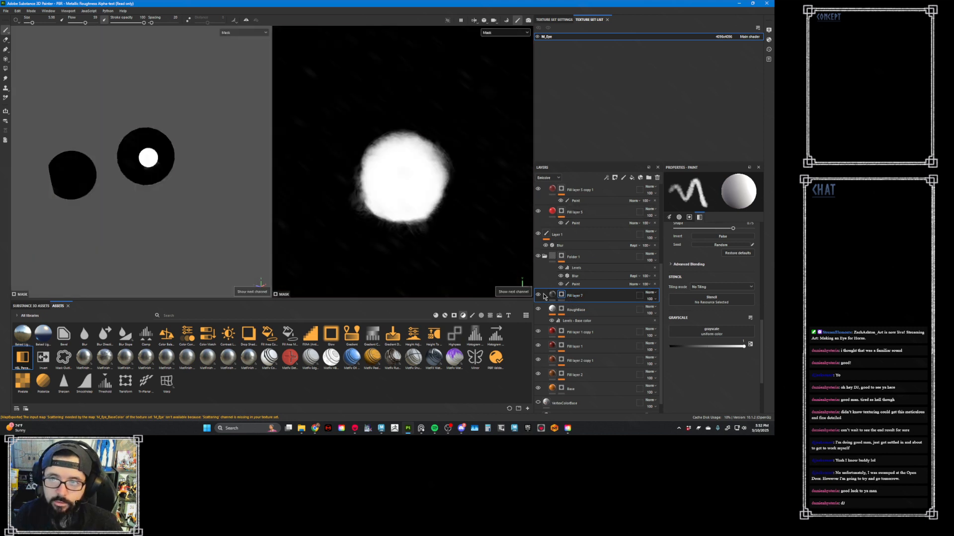
key("c")
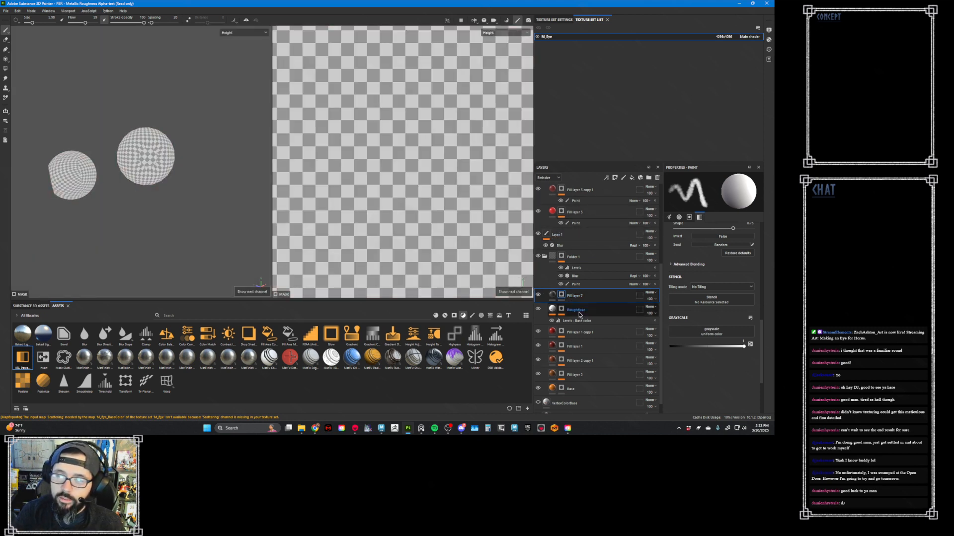
scroll(656, 318, "down", 1)
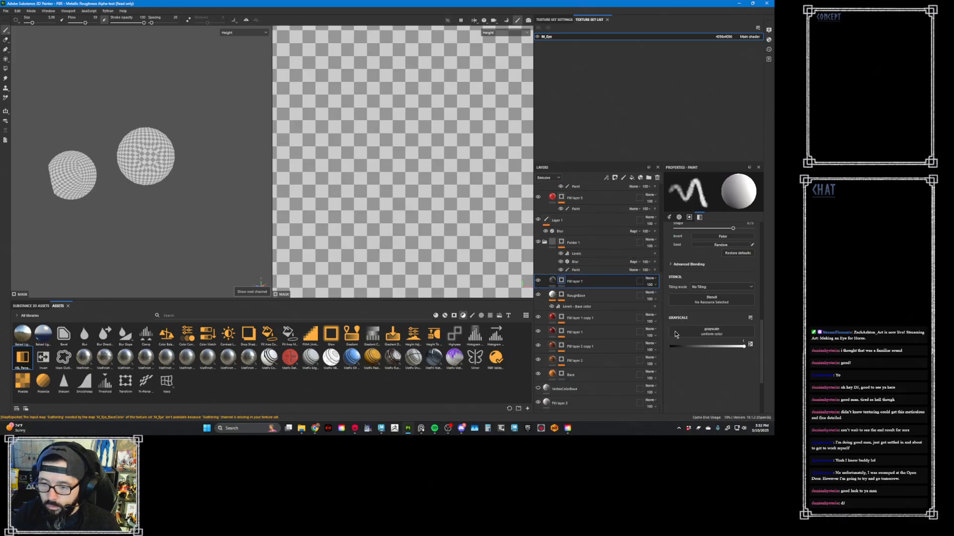
left_click(586, 403)
left_click(699, 296)
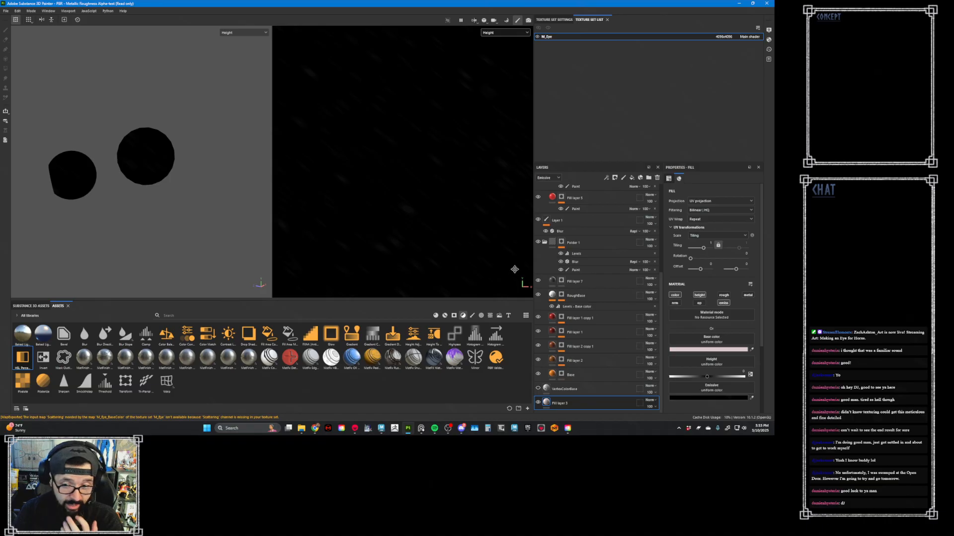
left_click(742, 399)
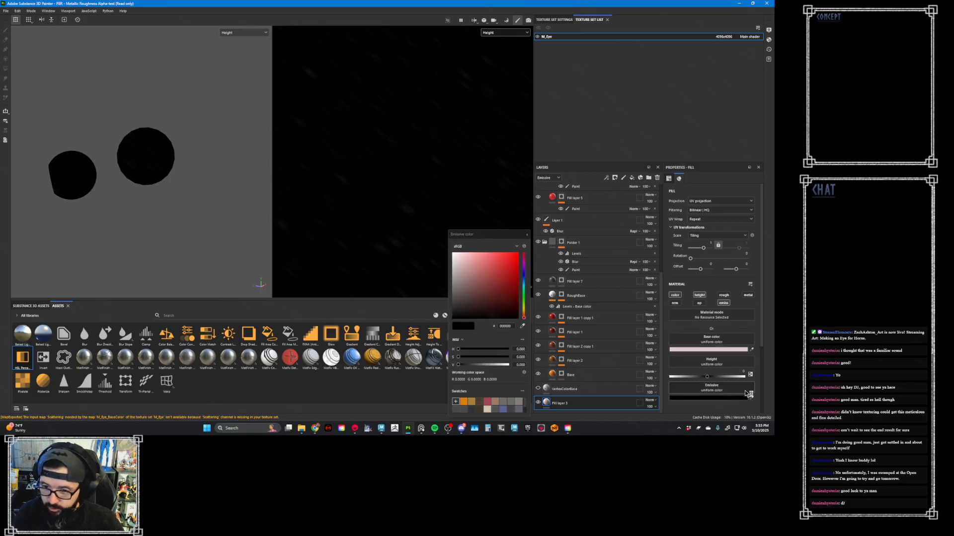
left_click(527, 235)
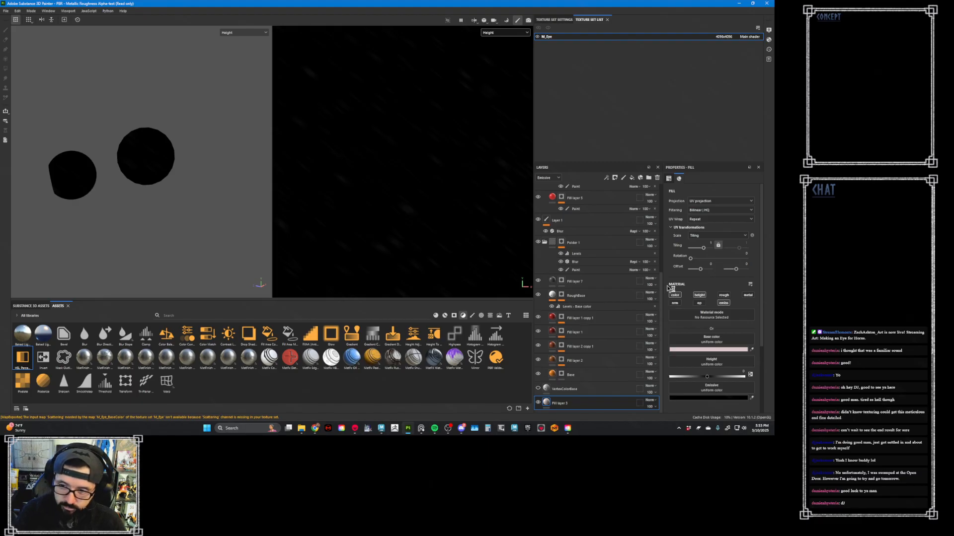
- Add a new fill layer at the top of the layer stack and name it IrisHeight
left_click_drag(663, 287, 667, 193)
left_click(604, 192)
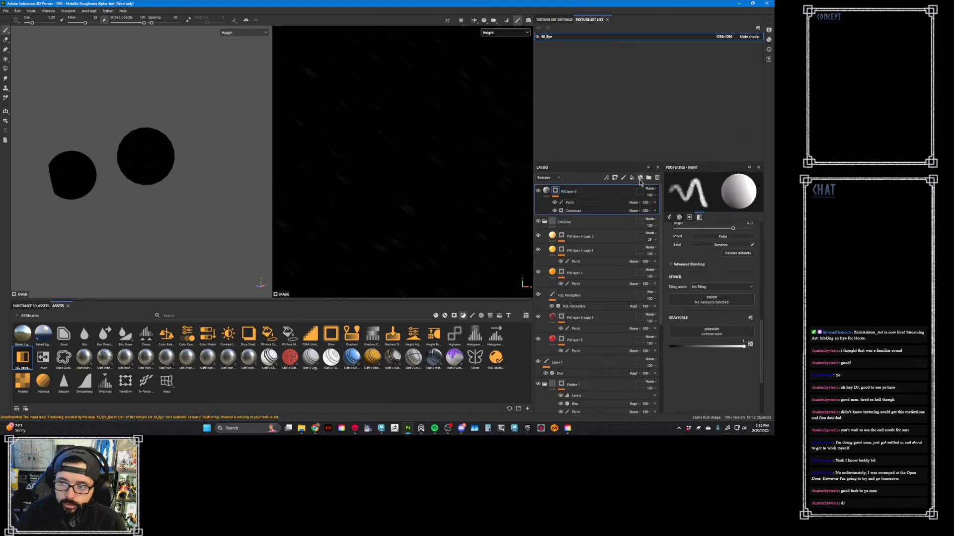
left_click(631, 178)
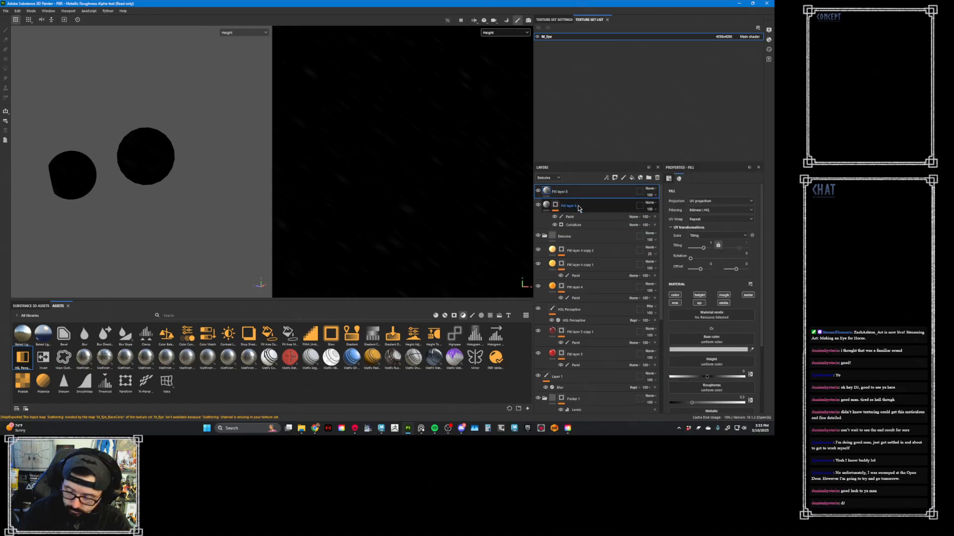
double_click(560, 192)
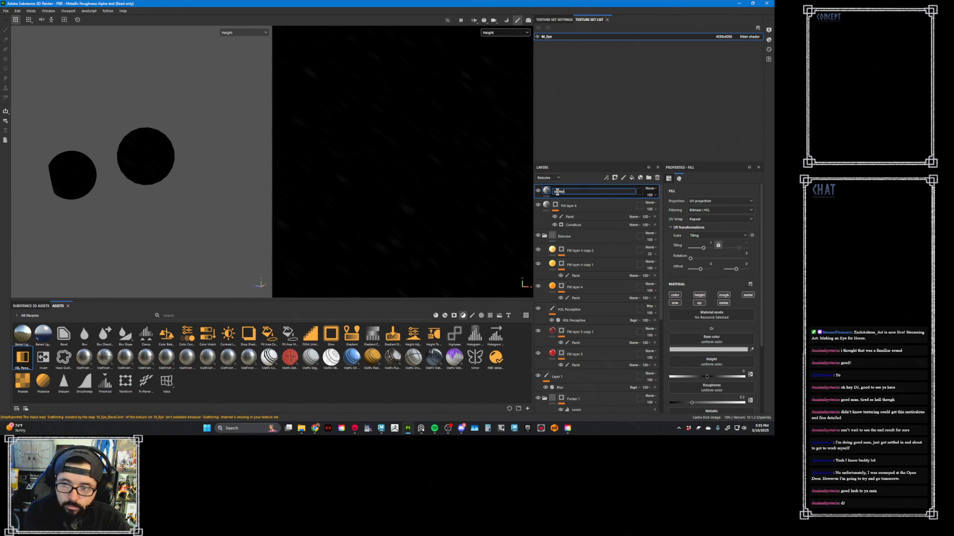
key("Return")
- Give the IrisHeight layer a black mask with a paint effect and keep only its height channel, set to about -0.37
right_click(579, 192)
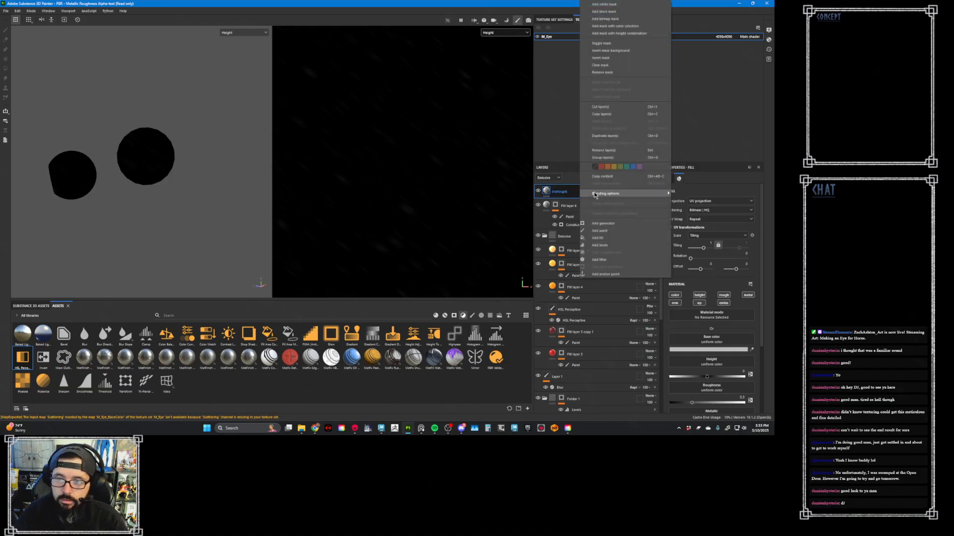
left_click(604, 11)
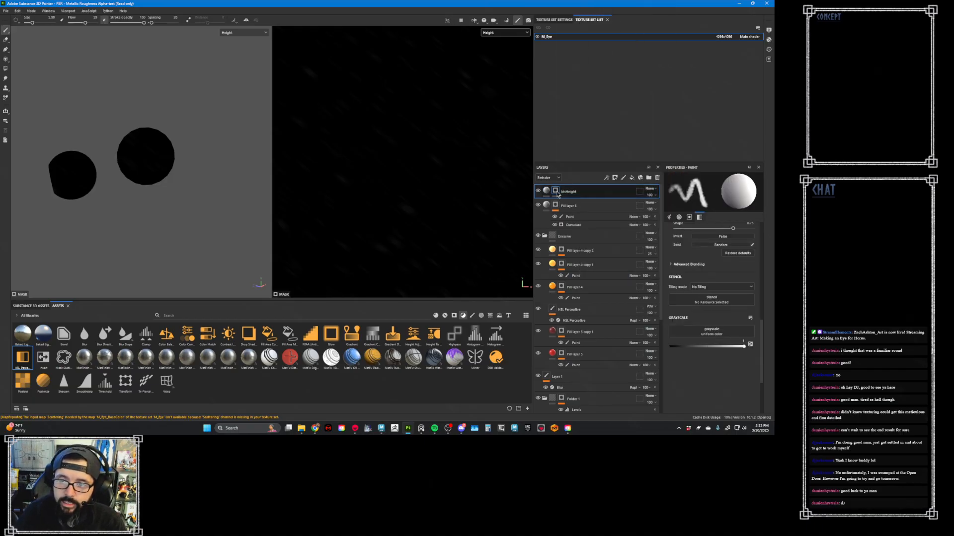
right_click(556, 191)
left_click(612, 203)
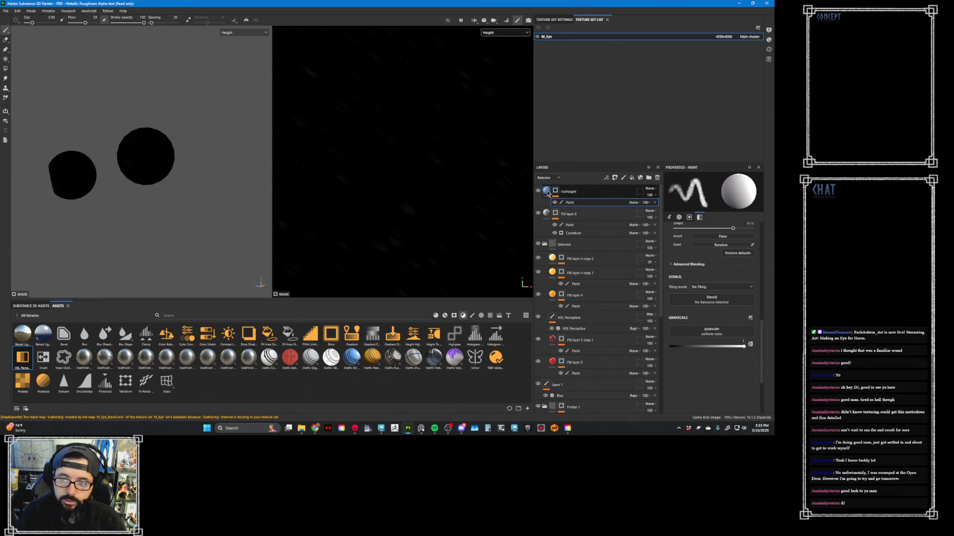
left_click(548, 192)
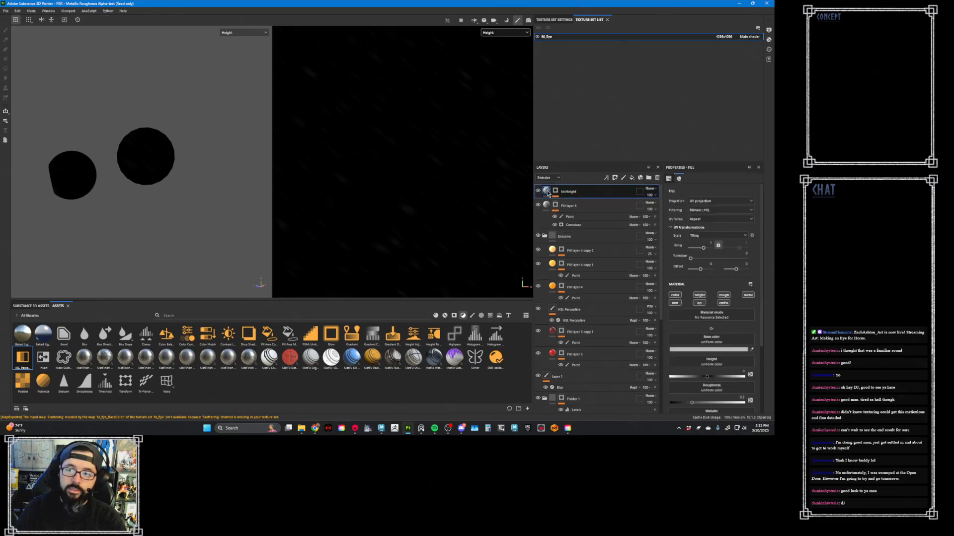
left_click(697, 297, "ctrl")
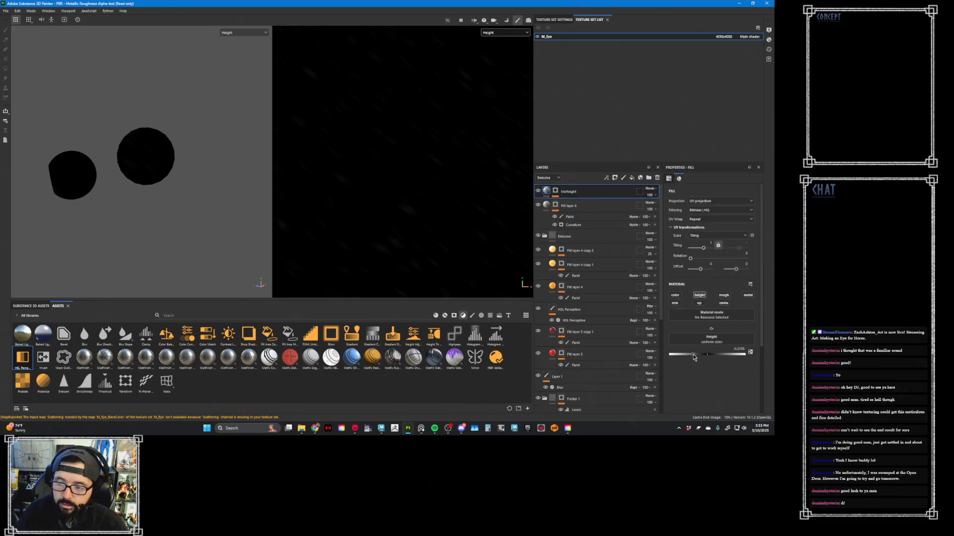
- Add a Blur filter above the paint effect in the IrisHeight layer's mask
left_click(555, 191)
right_click(555, 191)
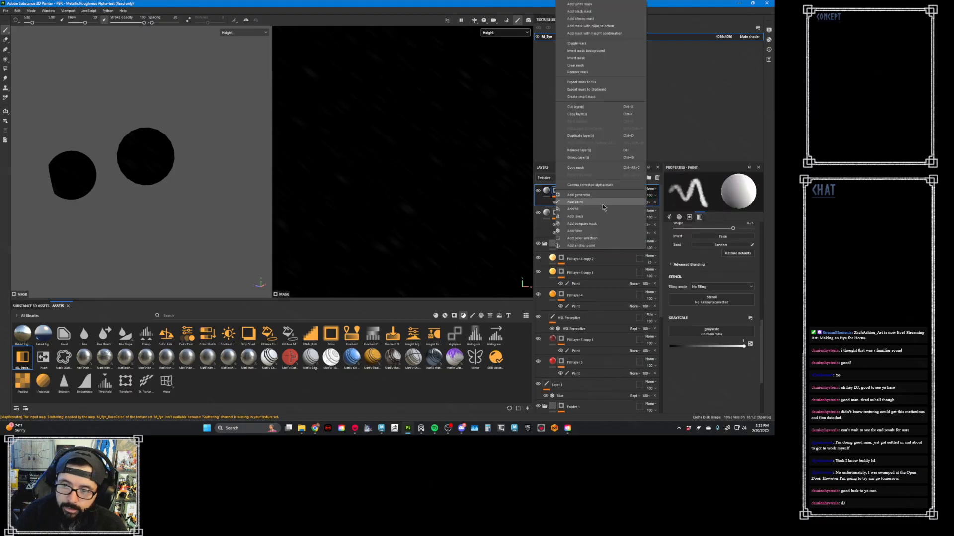
left_click(598, 229)
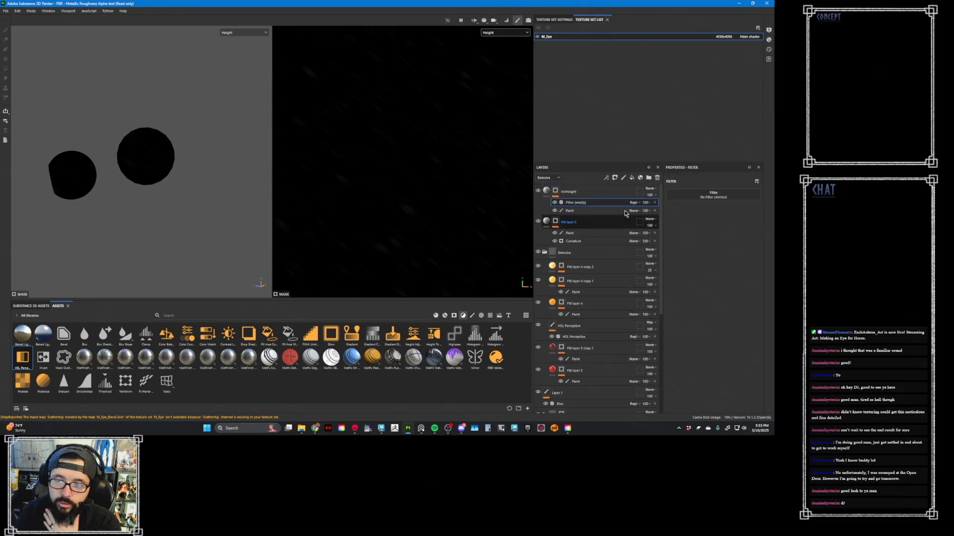
left_click(690, 195)
left_click(742, 214)
- Select the IrisHeight mask's paint effect and turn on the mesh wireframe in the viewport
left_click(566, 211)
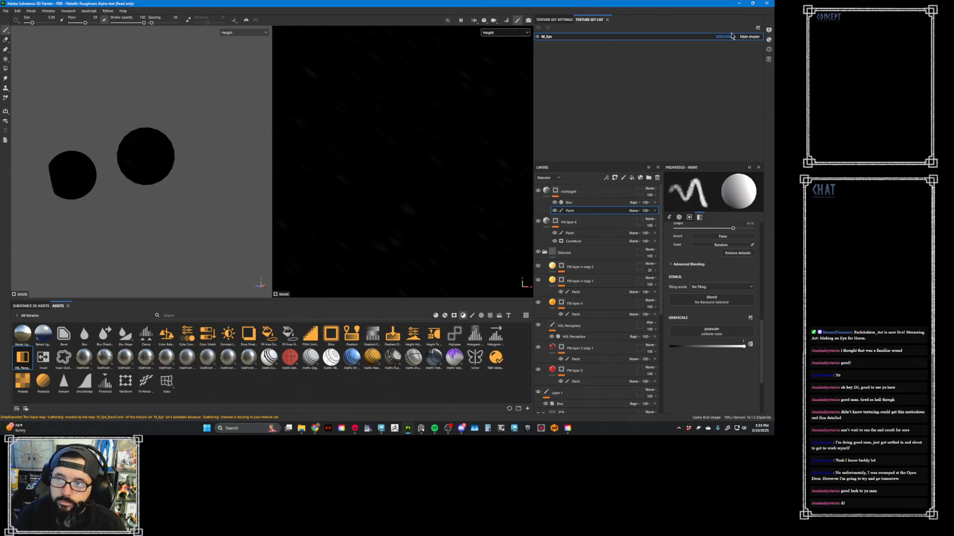
left_click(770, 30)
scroll(709, 152, "down", 3)
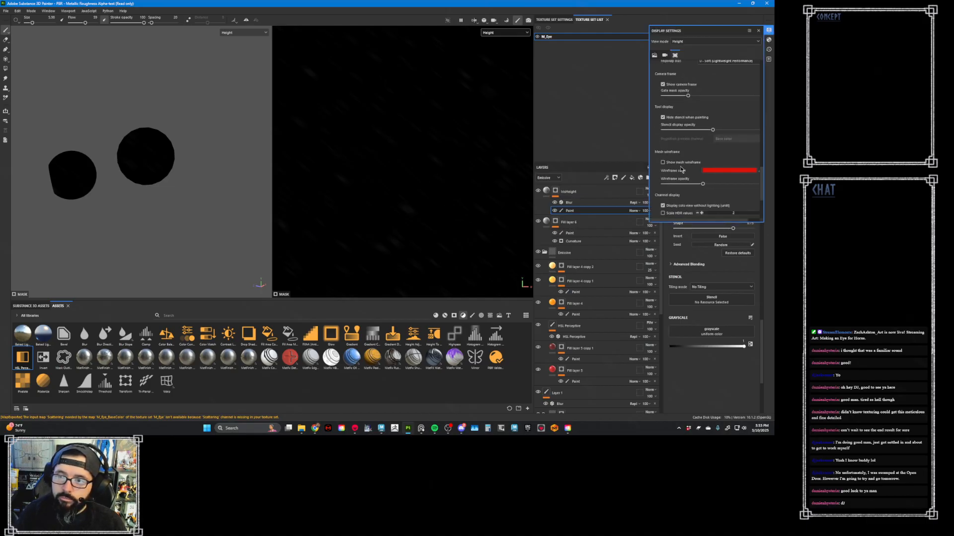
left_click(668, 163)
left_click(769, 31)
- Undo the test stroke on the eye and choose the Basic Hard brush for painting the mask
left_click_drag(403, 158, 402, 164)
key("ctrl+z")
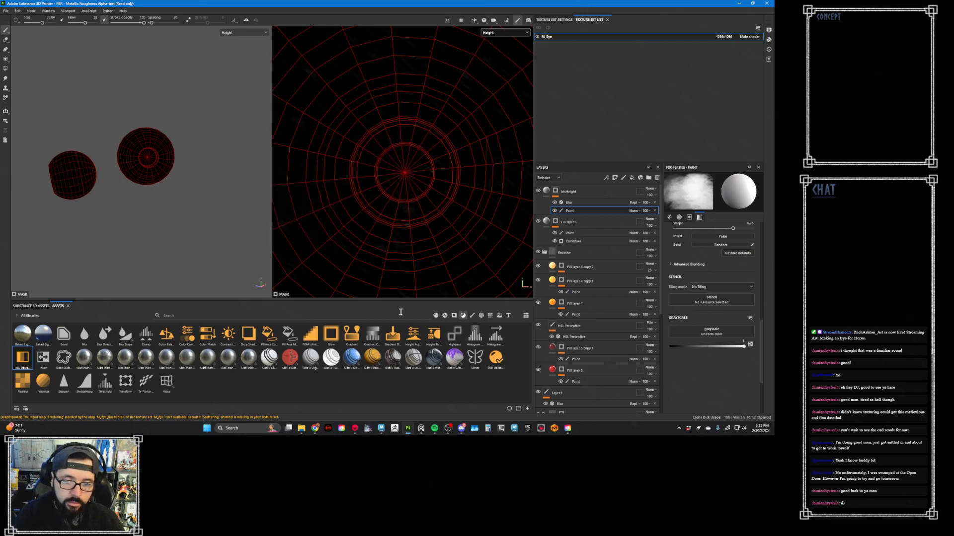
left_click(472, 316)
left_click(228, 334)
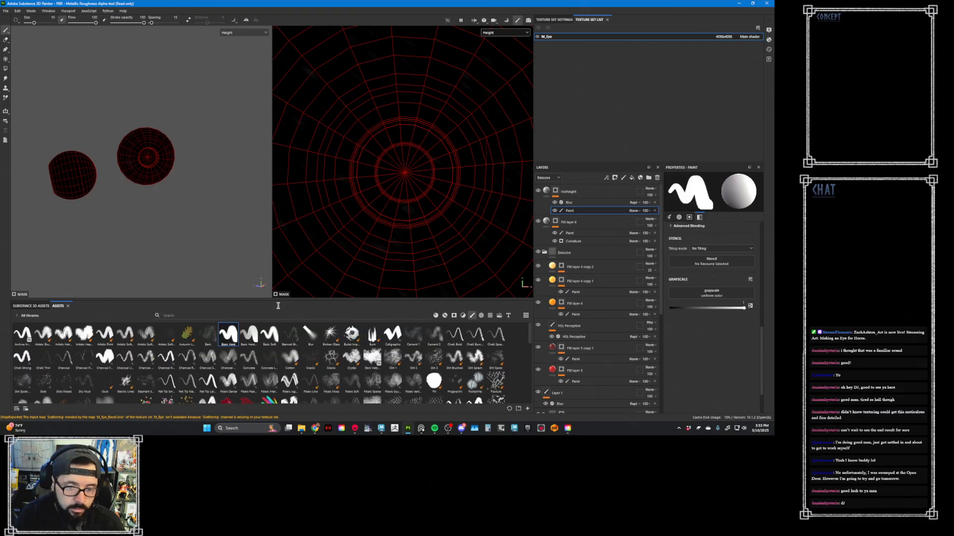
- Show the eye in Material view and enlarge the brush until it covers the whole iris
right_click_drag(416, 168, 447, 168, "ctrl")
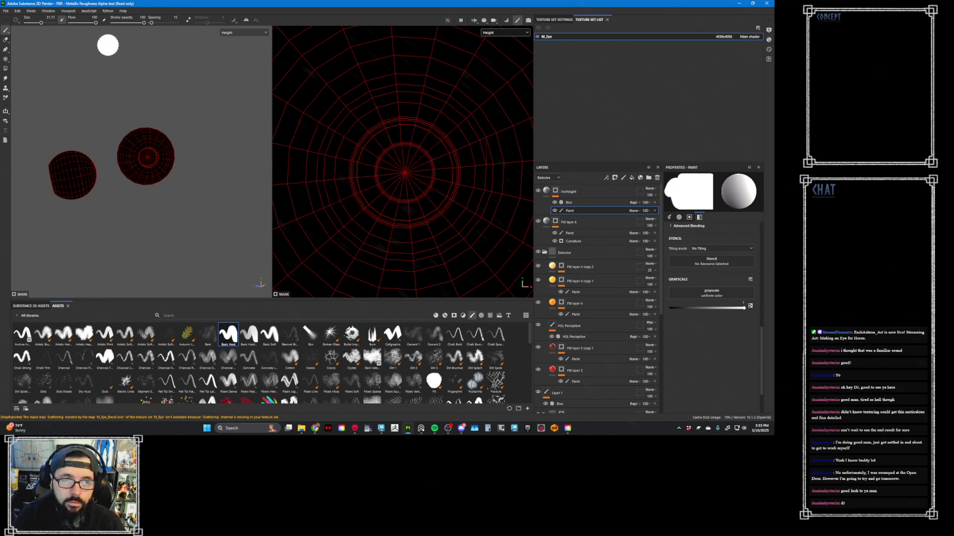
key("]")
key("]")
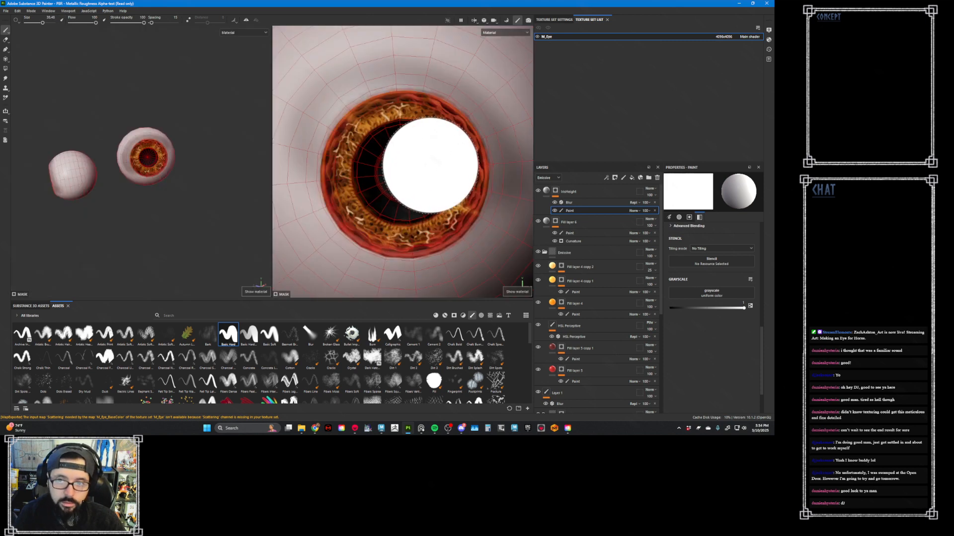
key("m")
key("]")
key("]")
key("]")
key("]")
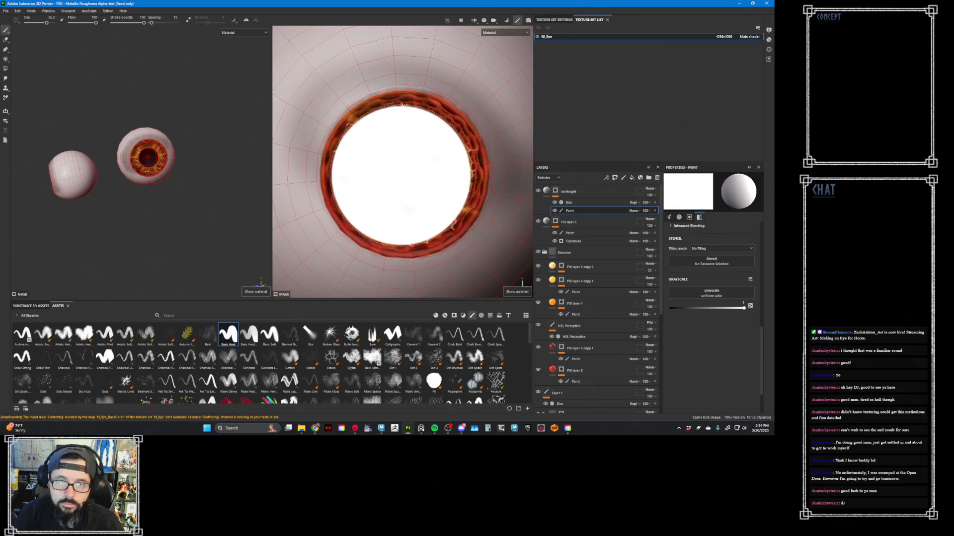
key("]")
key("]")
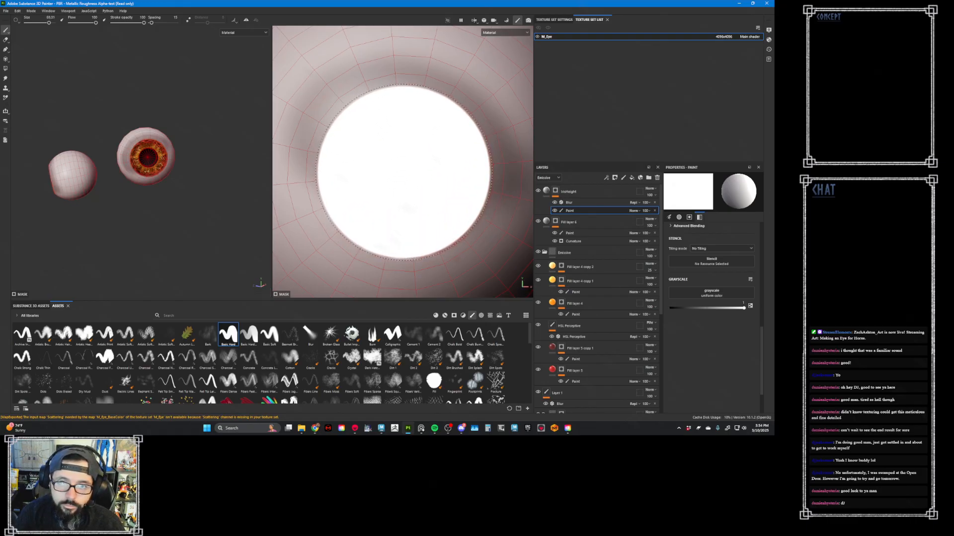
key("]")
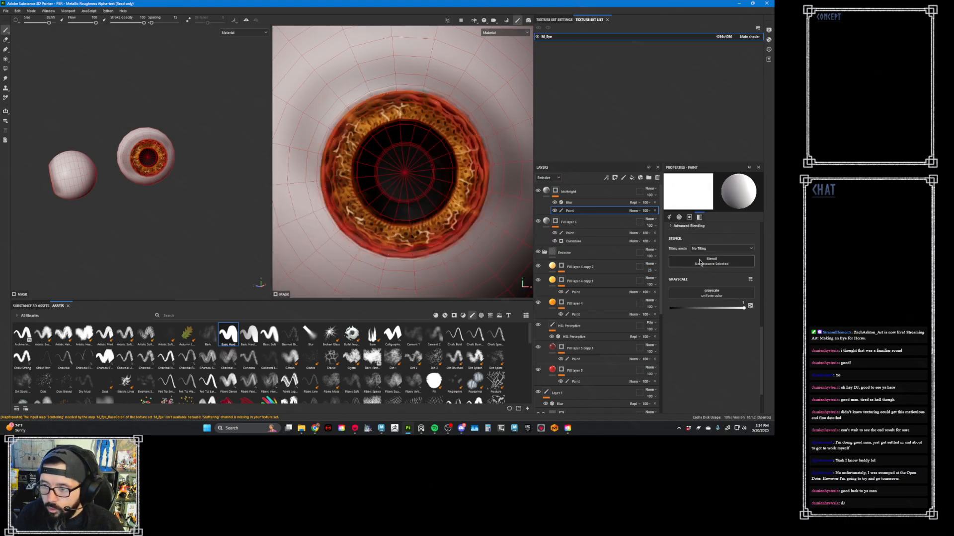
- Set the brush alignment to UV and stamp white over the iris in the IrisHeight mask
scroll(723, 302, "up", 3)
scroll(723, 302, "up", 3)
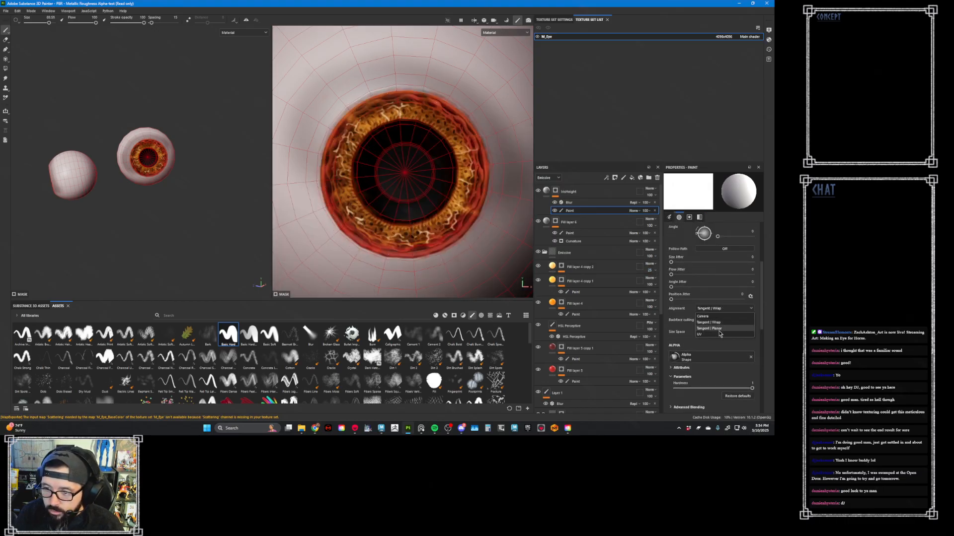
left_click(719, 338)
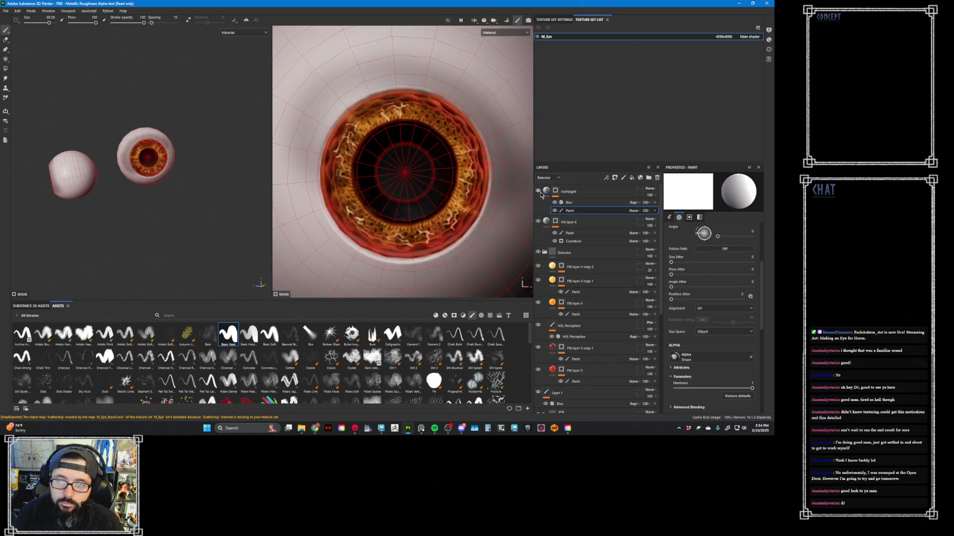
- Examine the iris depth from the side, in the Height channel and with the blur off, and display the IrisHeight mask
left_click_drag(232, 210, 298, 214, "alt")
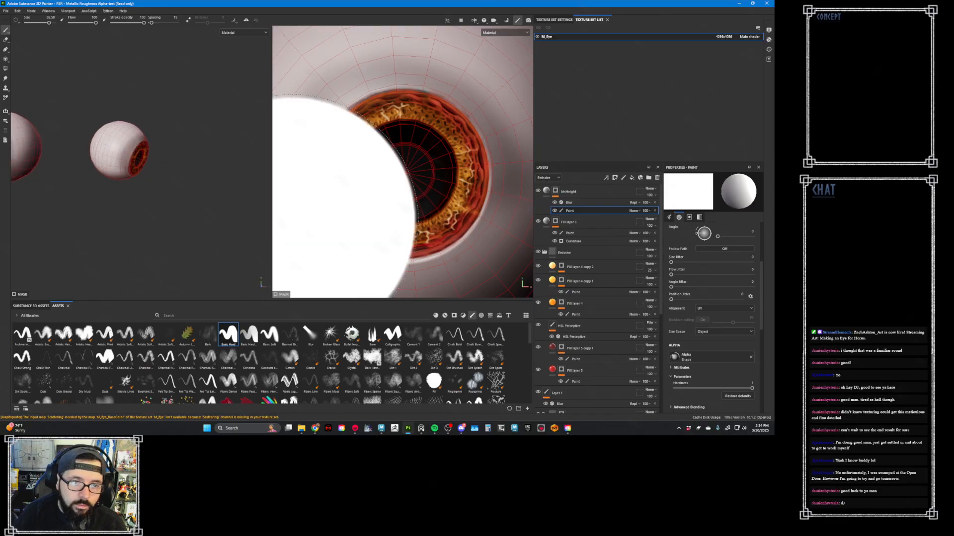
middle_click_drag(190, 174, 254, 197, "alt")
mouse_move(254, 197)
right_mouse_down("alt")
mouse_move(233, 178)
mouse_move(236, 208)
right_mouse_up("alt")
left_click_drag(236, 209, 206, 202, "alt")
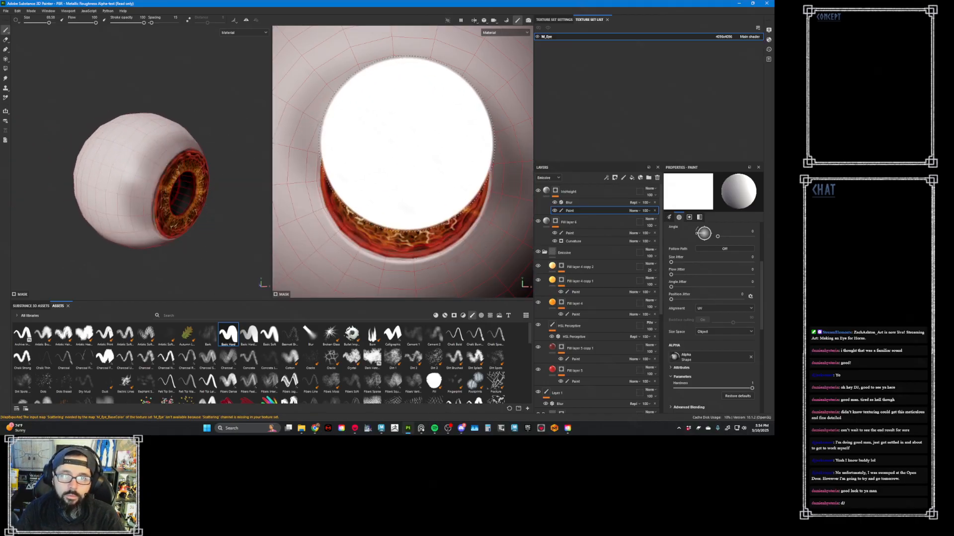
key("c")
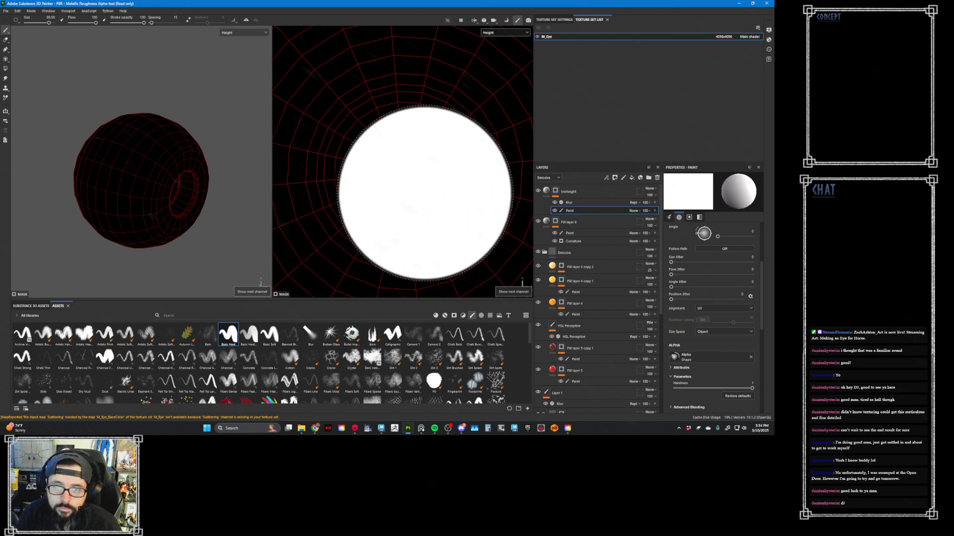
left_click(554, 203)
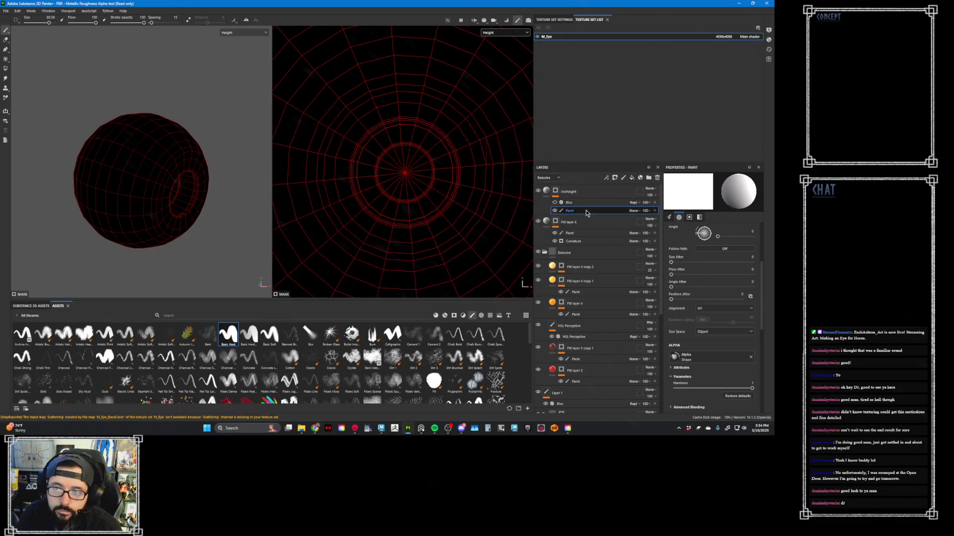
left_click(546, 191)
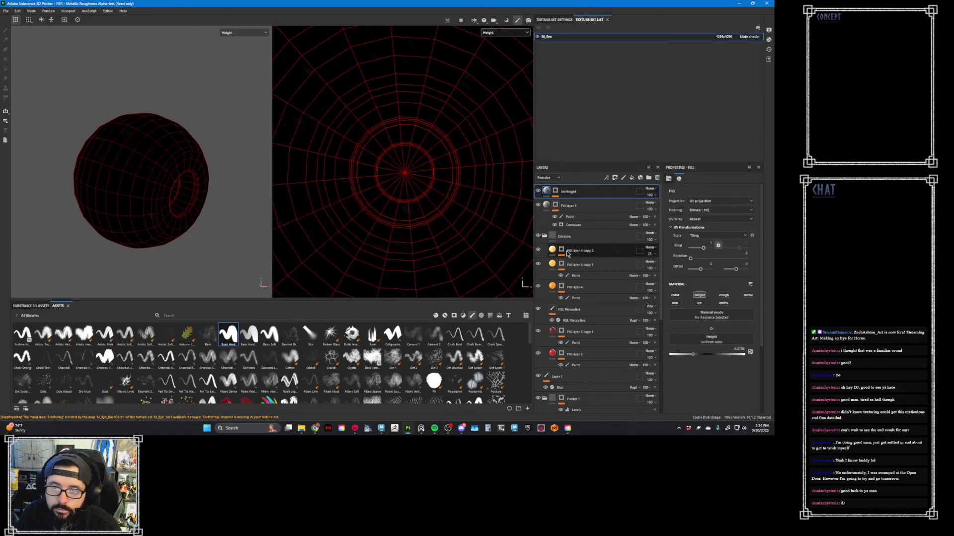
left_click(556, 192, "alt")
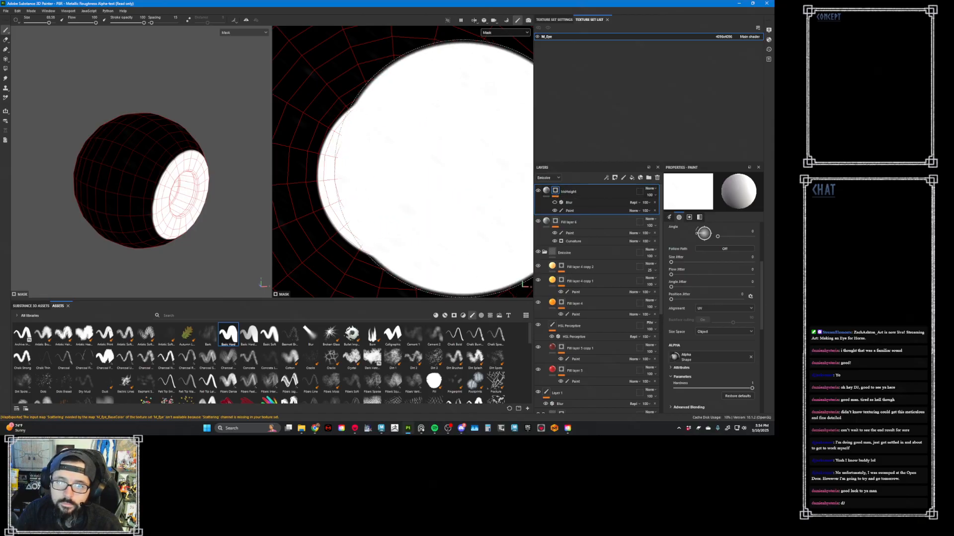
- Undo the iris stamp, reduce the brush size slightly and stamp white again centred on the iris in the mask
key("ctrl+z")
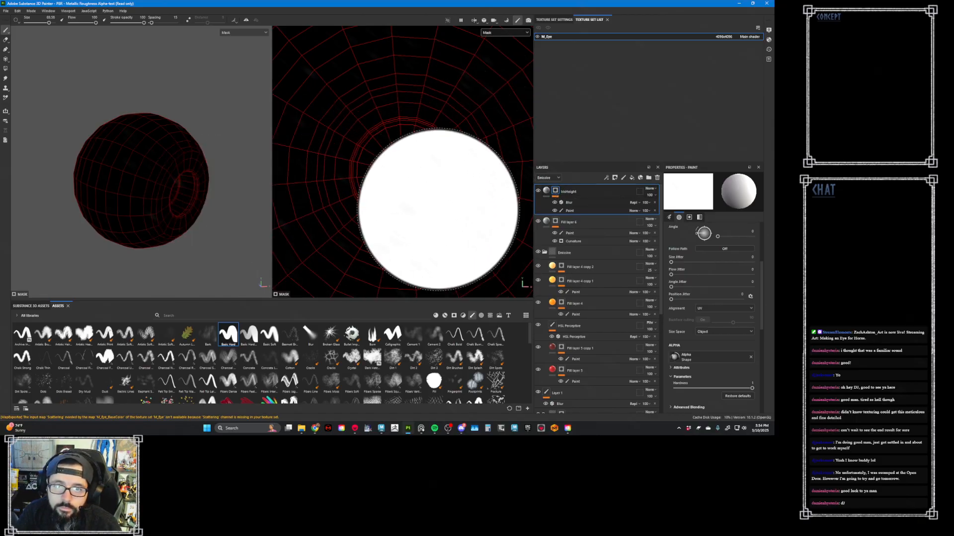
key("ctrl")
key("ctrl+y")
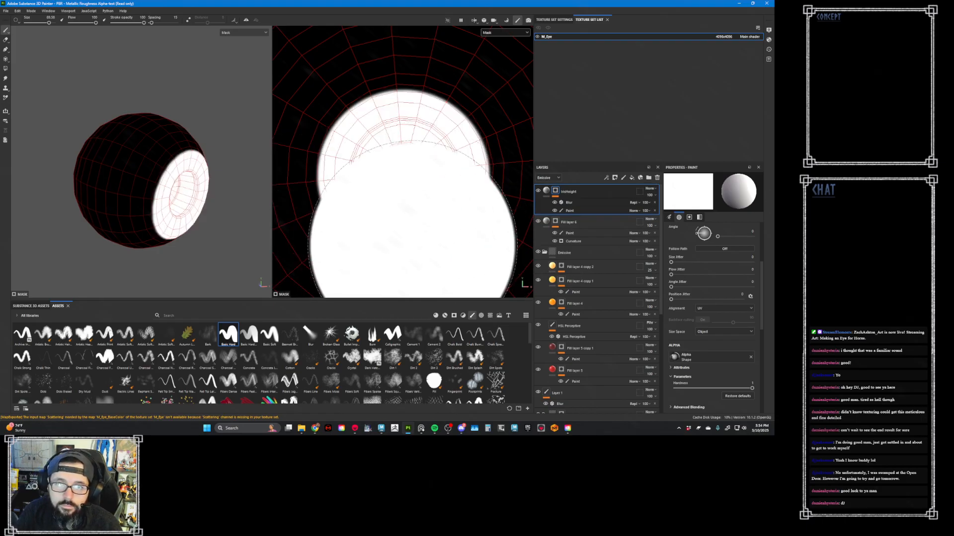
key("ctrl+z")
key("bracketleft")
key("bracketleft")
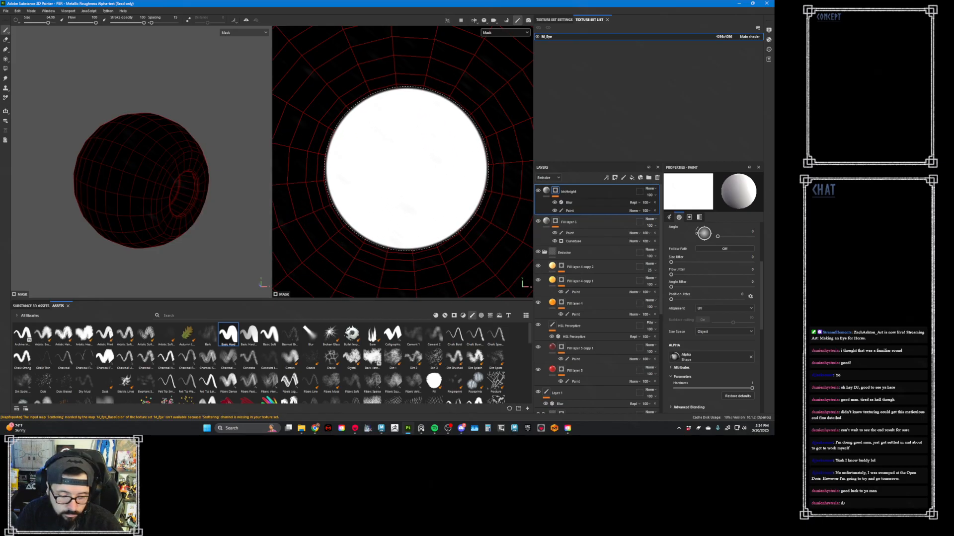
key("ctrl+y")
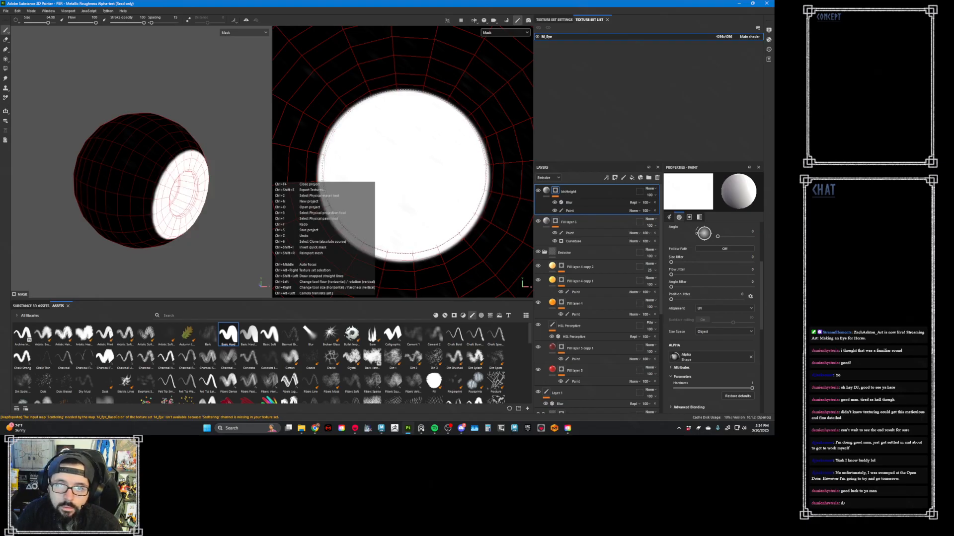
key("ctrl+z")
left_click(404, 171)
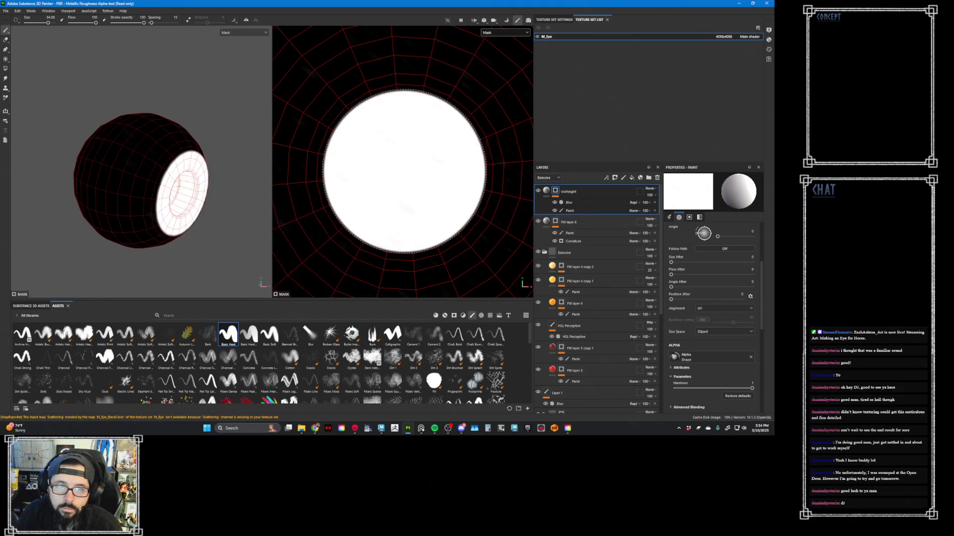
- Return to Material view, turn the eye toward the front and set the IrisHeight fill's height to a much lower negative value
key("m")
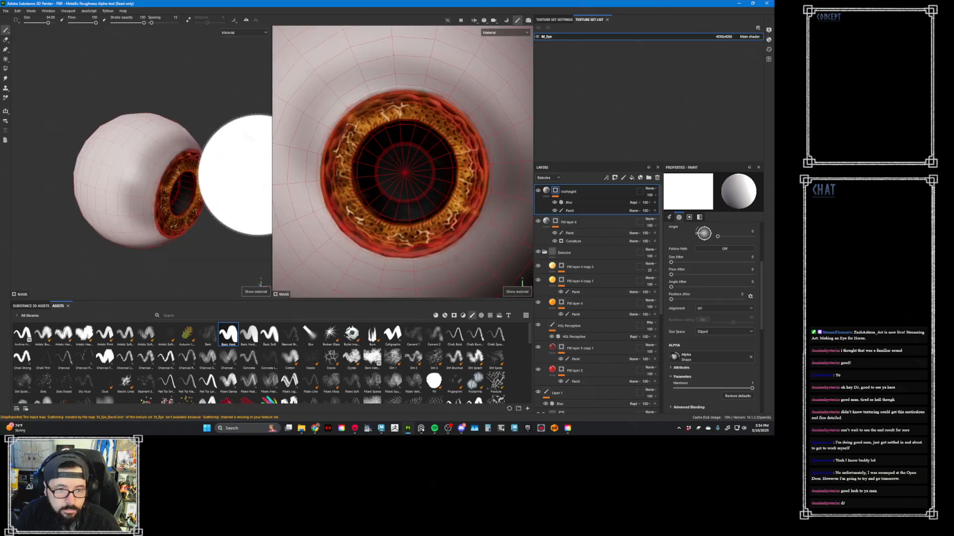
left_click_drag(259, 175, 224, 191, "alt")
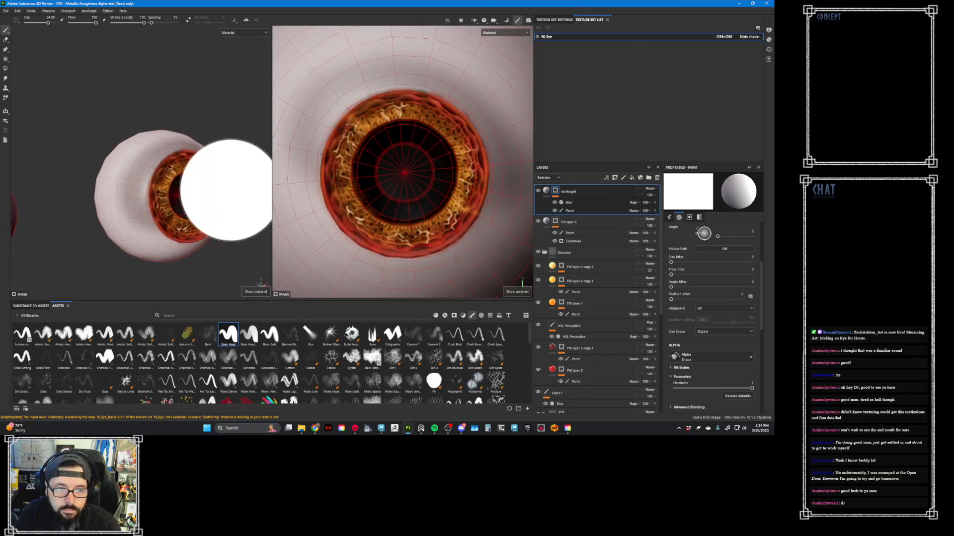
left_click(582, 203)
left_click(577, 211)
left_click(546, 191)
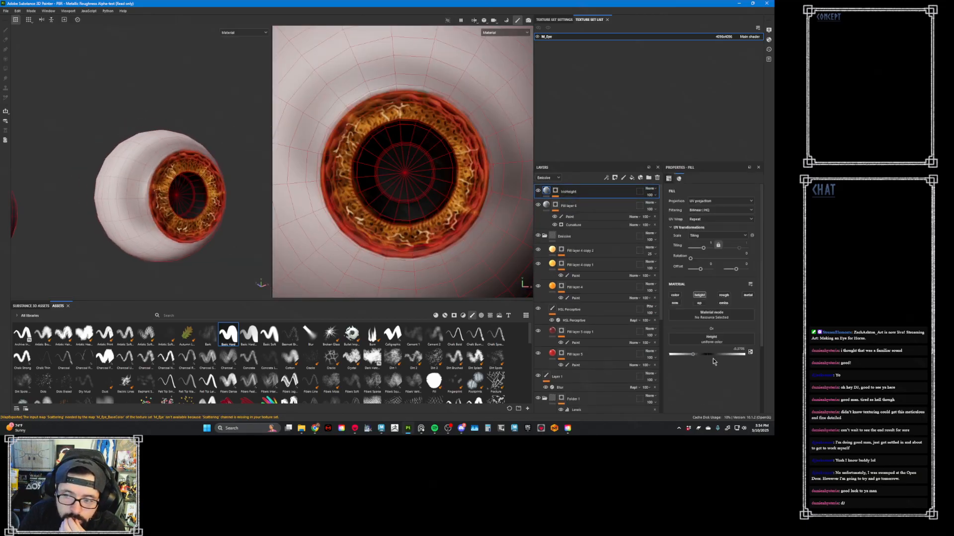
mouse_move(697, 357)
left_mouse_down()
mouse_move(749, 360)
mouse_move(679, 355)
left_mouse_up()
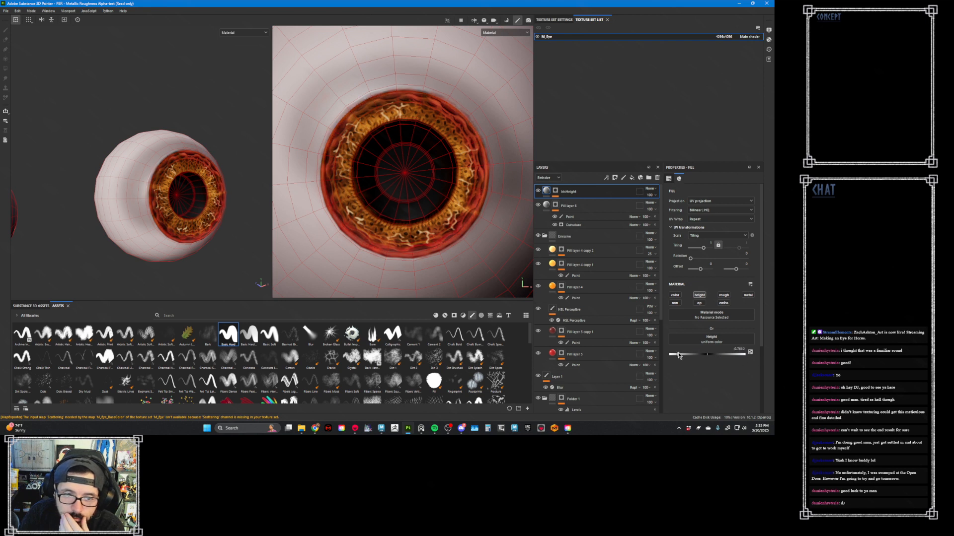
- Increase the intensity of the IrisHeight mask's Blur filter to soften the circle's edge, and display the mask
left_click(556, 191)
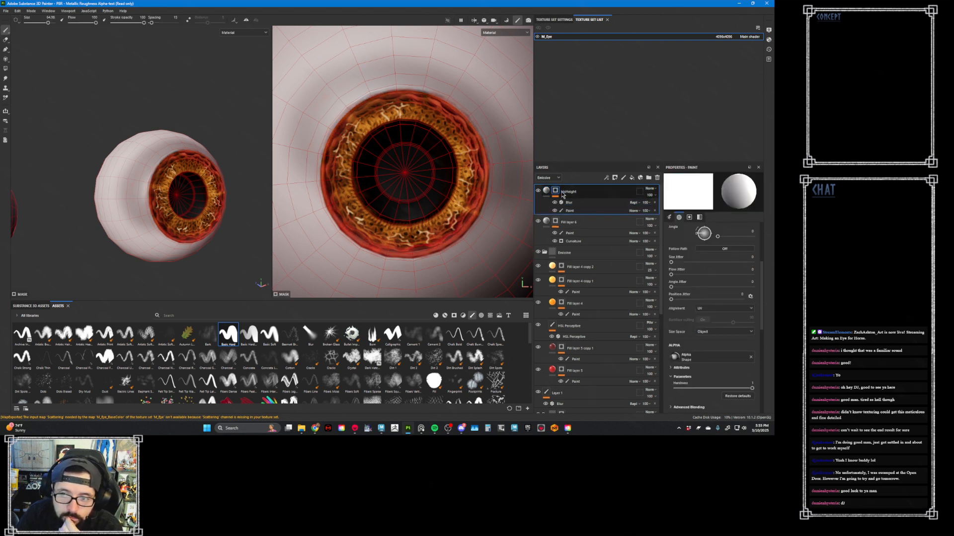
left_click(576, 204)
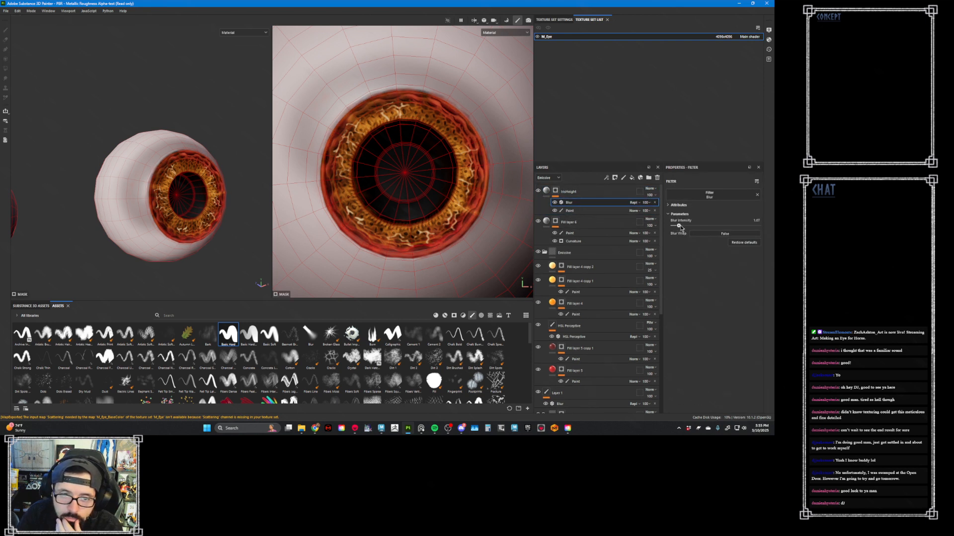
left_click_drag(679, 226, 707, 226)
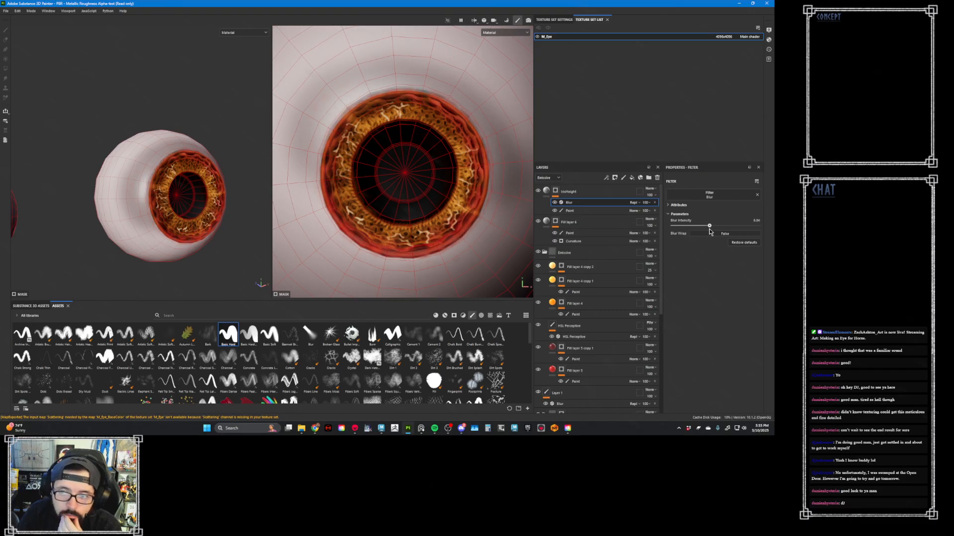
left_click(556, 193, "alt")
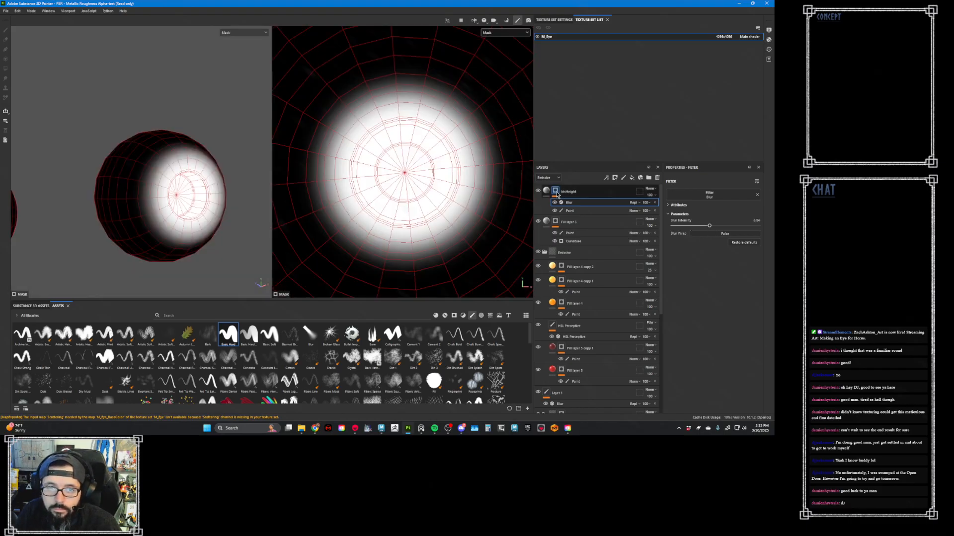
right_click(556, 194)
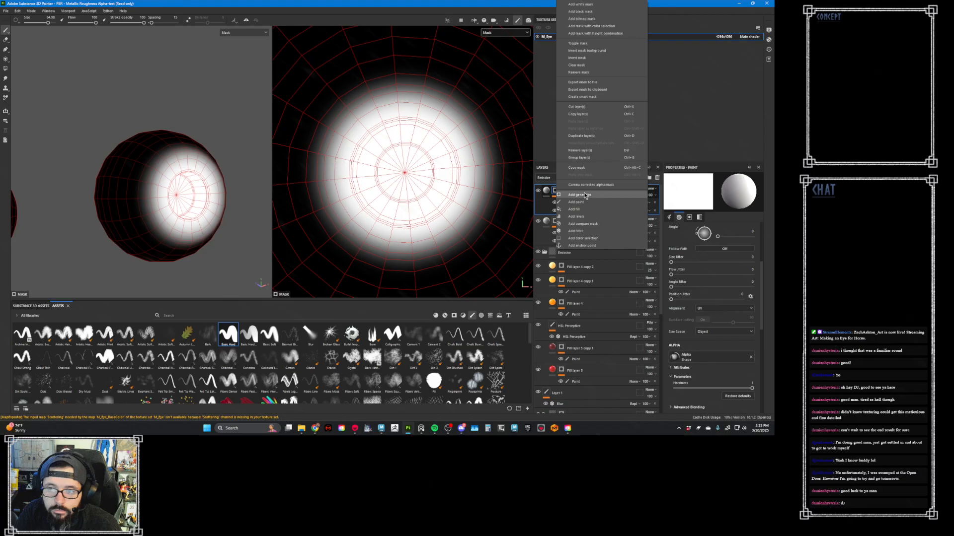
left_click(591, 229)
left_click(710, 195)
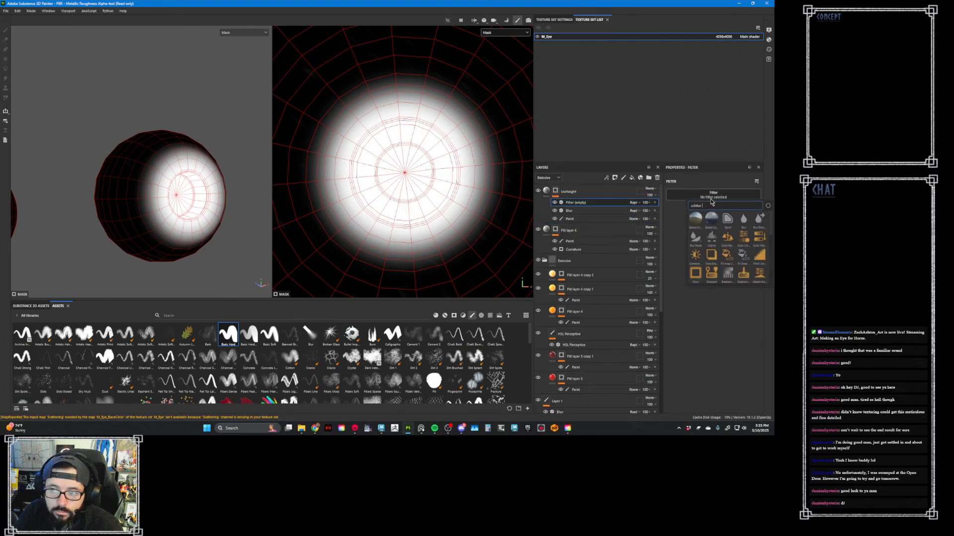
left_click(678, 207)
left_click(655, 203)
- Add a Levels adjustment to the IrisHeight mask and adjust it to shrink the white circle
right_click(573, 202)
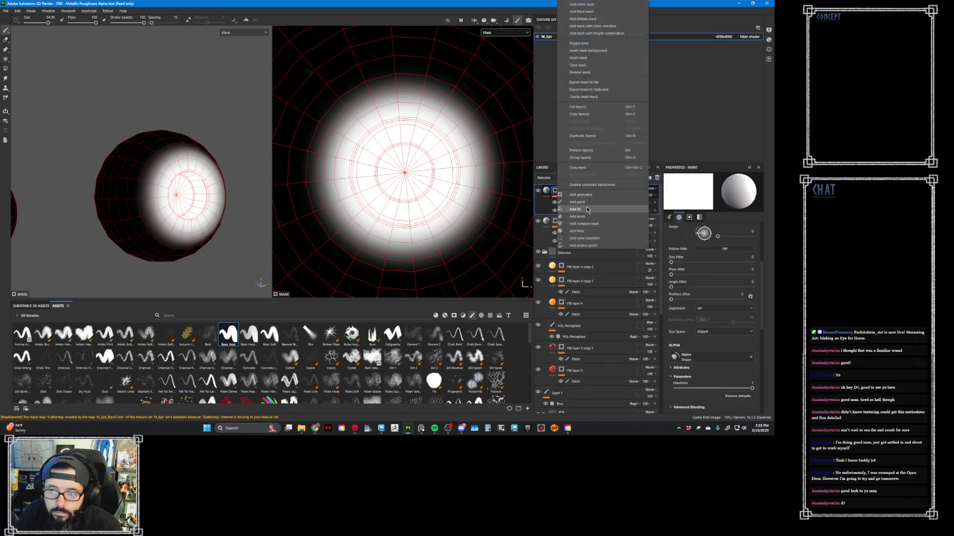
left_click(588, 211)
left_click_drag(714, 194, 745, 195)
- Set the IrisHeight mask's blur intensity to its maximum, and inspect the eye from the side in Material view
left_click(638, 211)
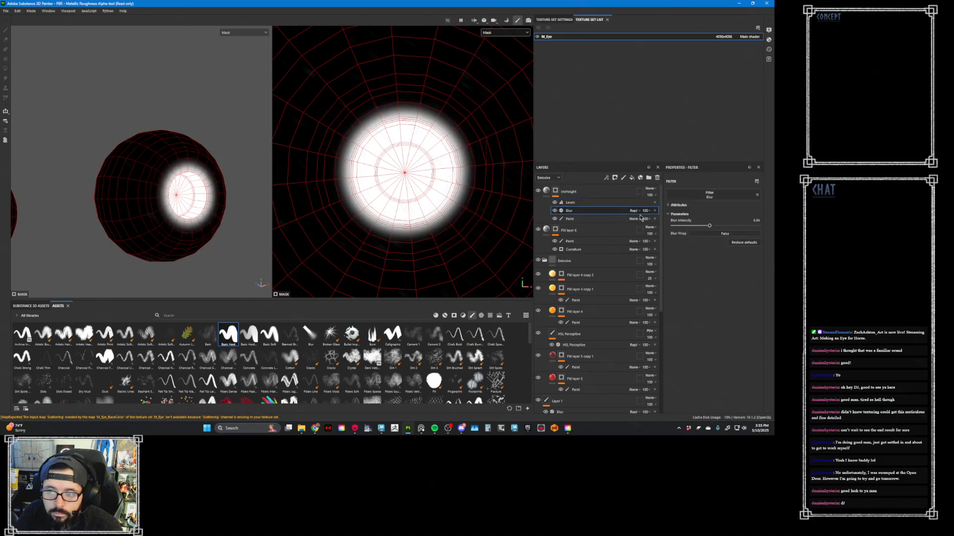
left_click_drag(709, 226, 759, 234)
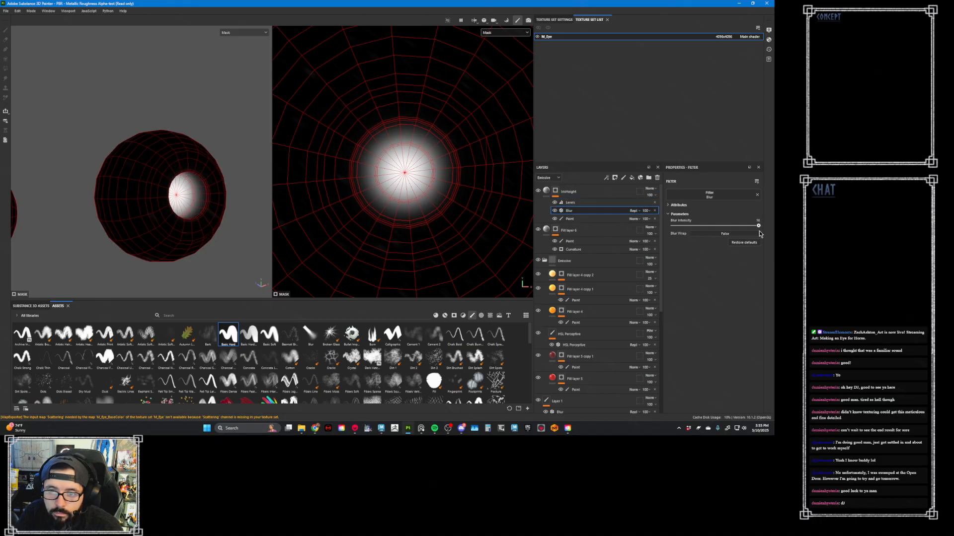
key("m")
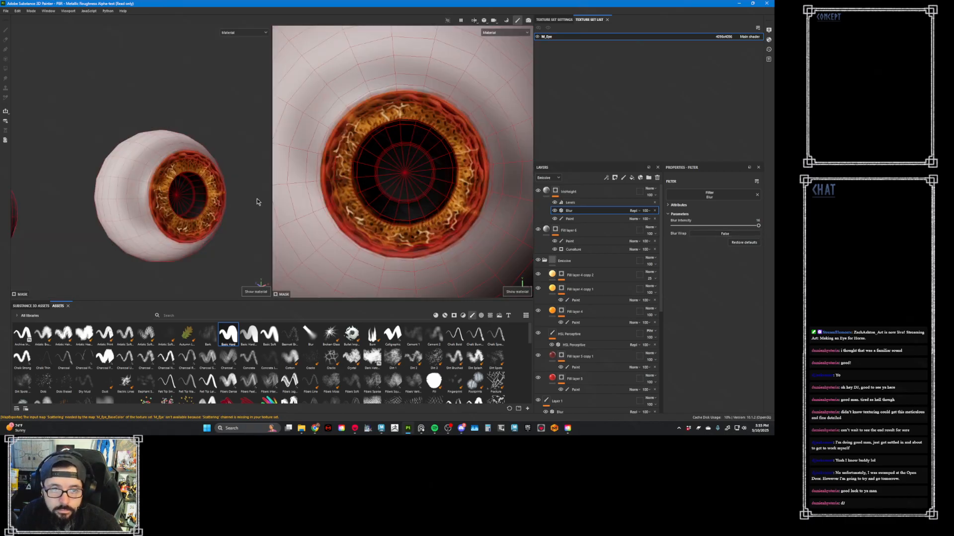
left_click_drag(256, 202, 238, 208, "alt")
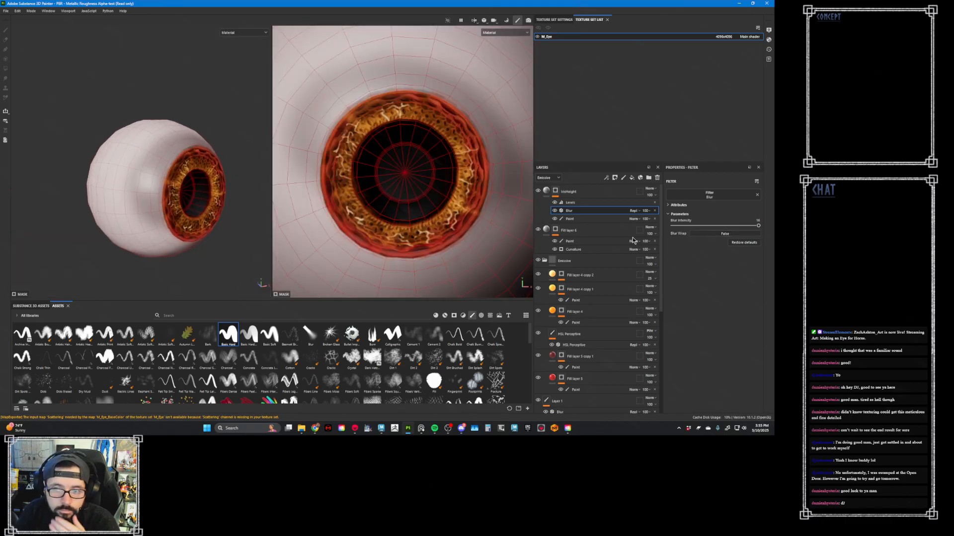
left_click(546, 191)
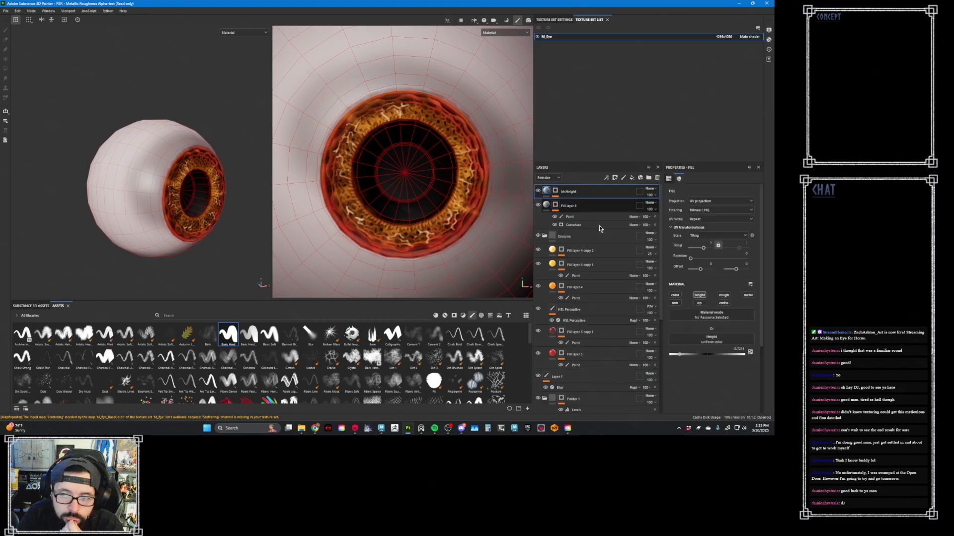
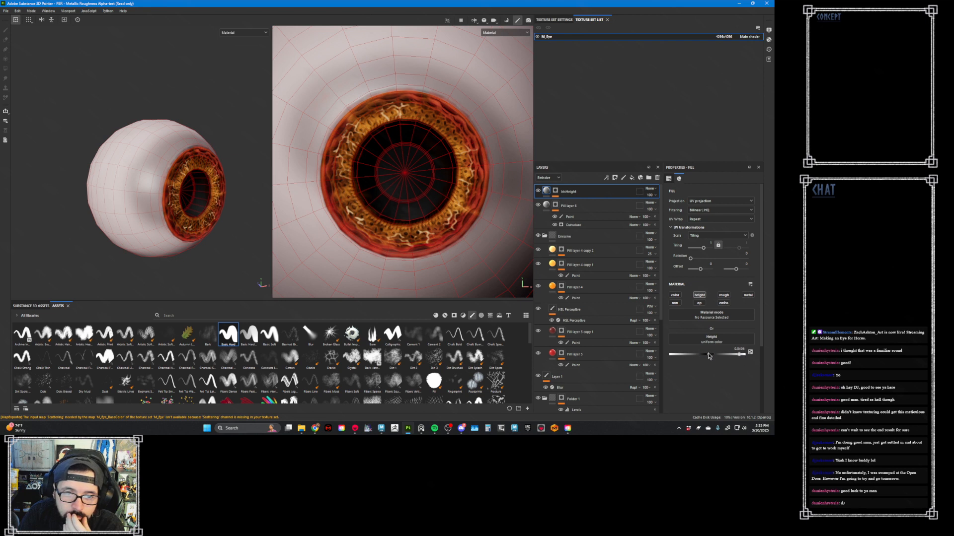
- Adjust the IrisHeight layer's height value and export its mask to the Marmoset Mask folder as Eye_Paralax
left_click_drag(683, 357, 680, 355)
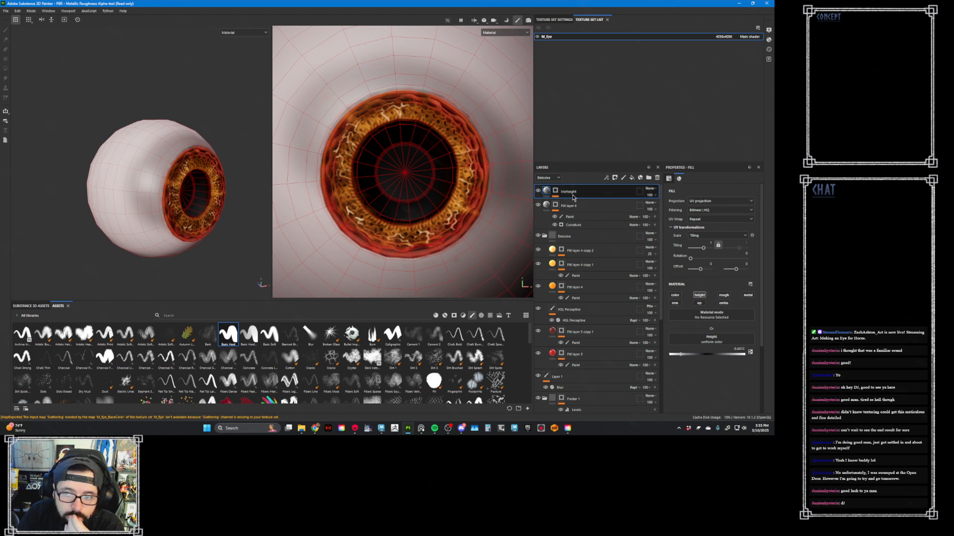
left_click(556, 192)
right_click(555, 193)
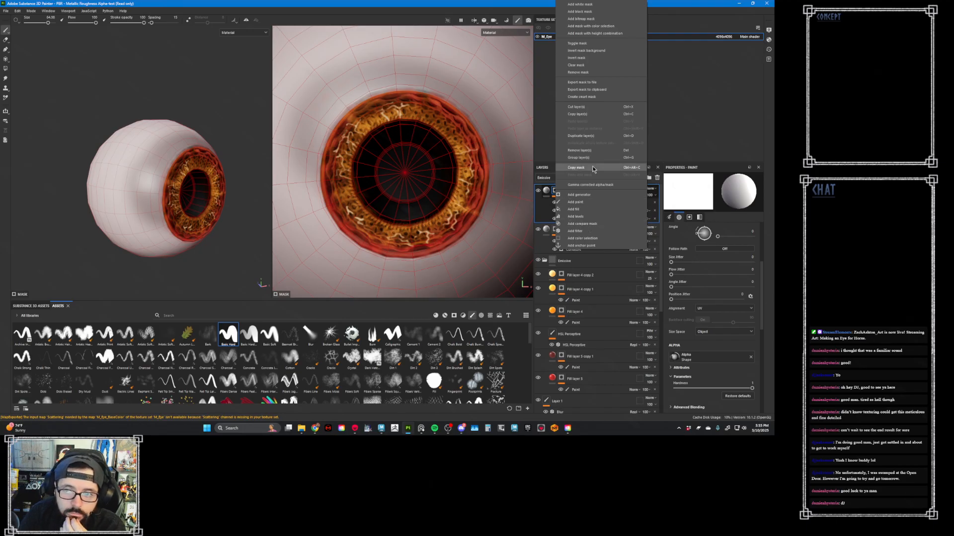
left_click(609, 84)
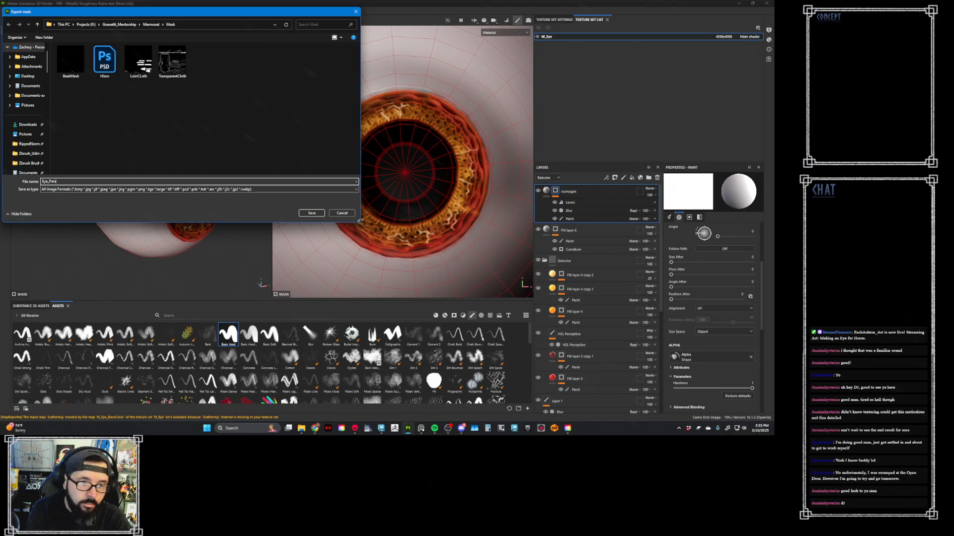
key("Return")
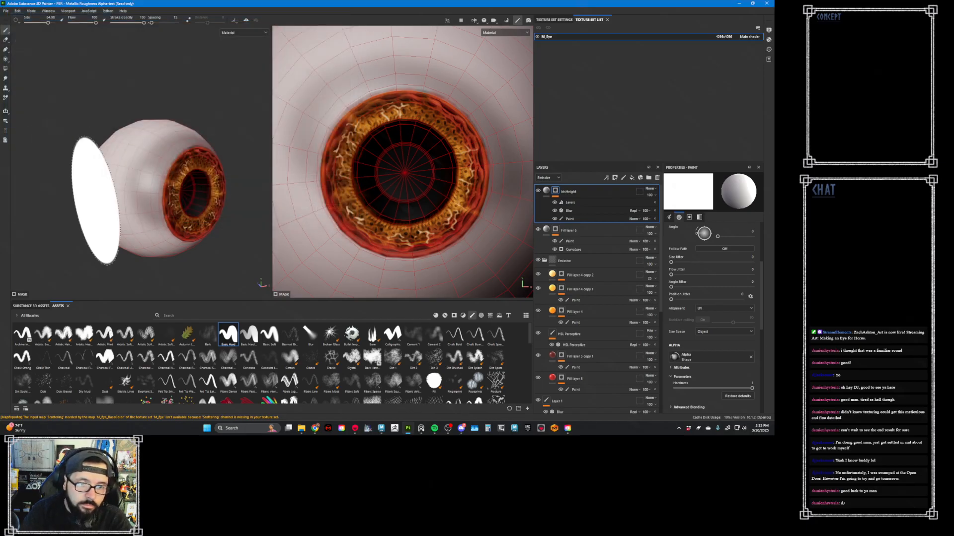
- Switch to Marmoset Toolbag and set the M_Eye material's displacement type to Height
left_click(356, 429)
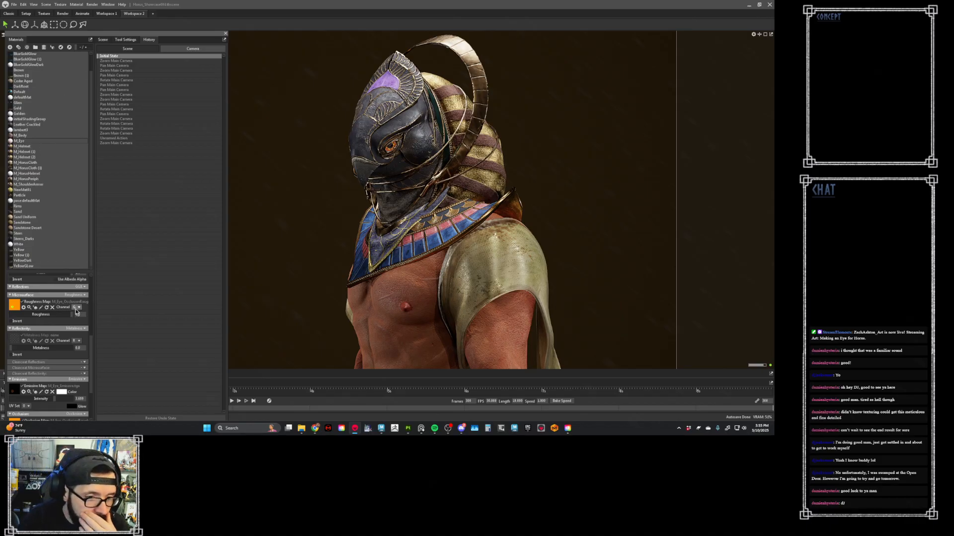
scroll(78, 311, "up", 10)
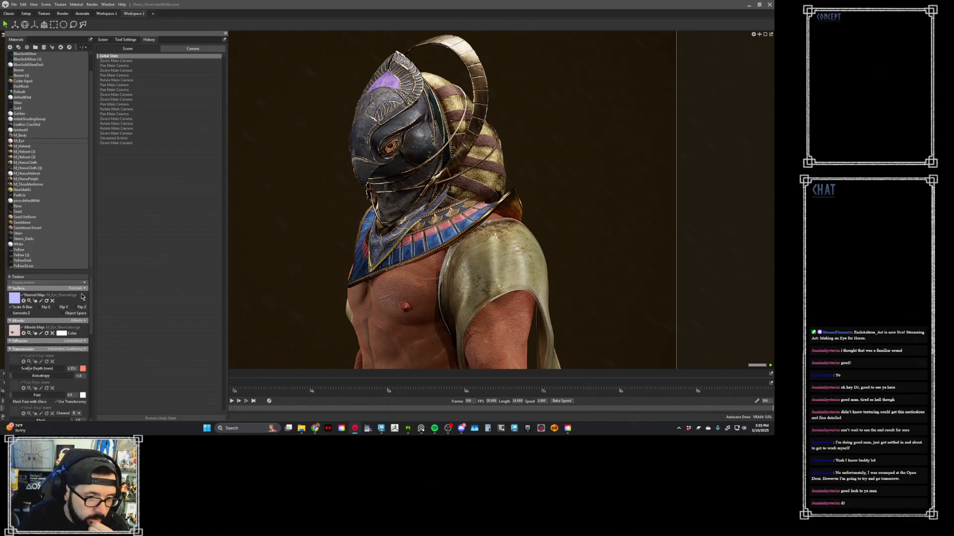
left_click(84, 285)
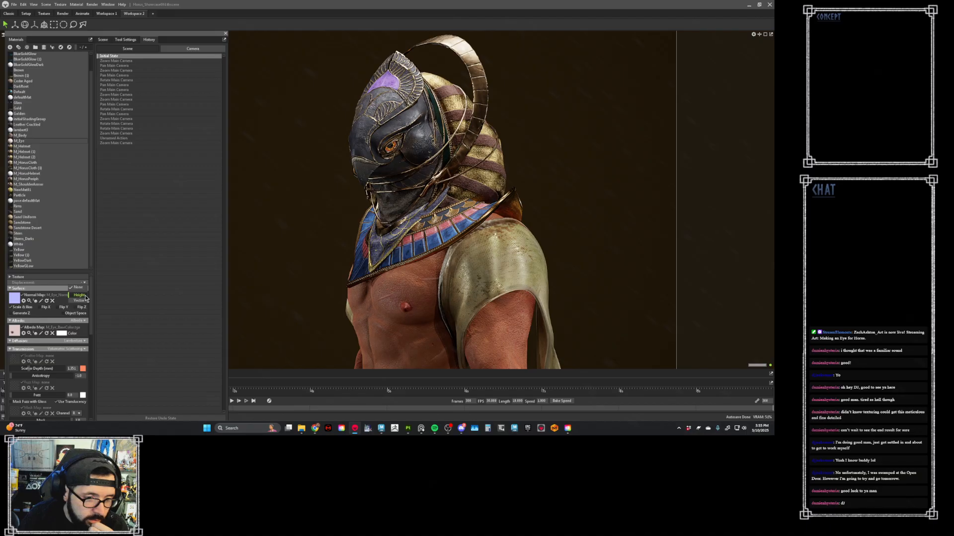
left_click(83, 296)
- Browse the export and TextureMaps folders for the exported eye mask to use as the displacement map
left_click(10, 296)
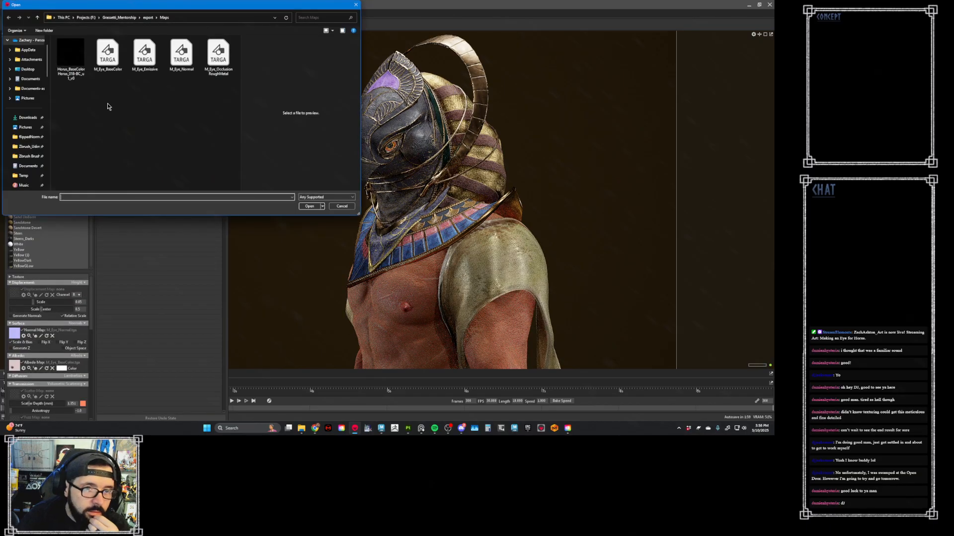
left_click(148, 17)
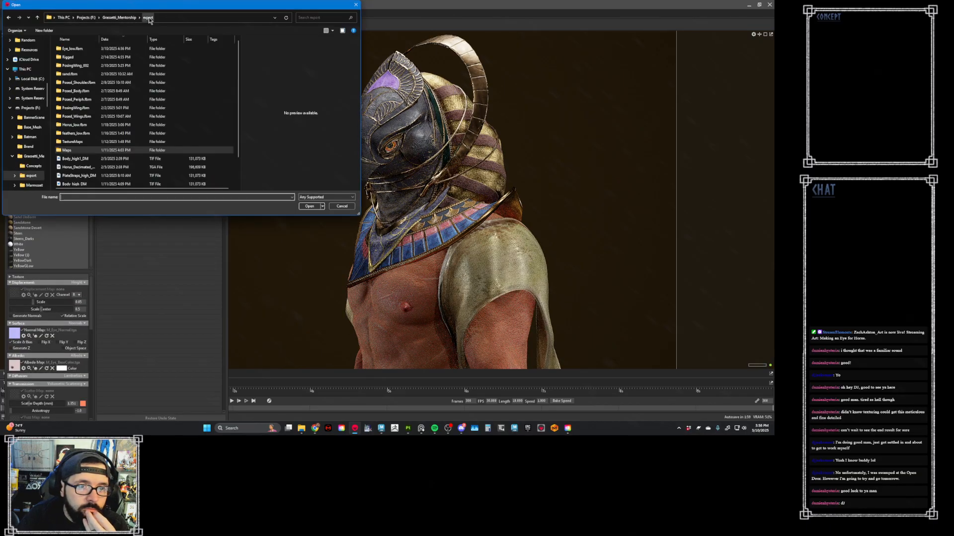
double_click(90, 146)
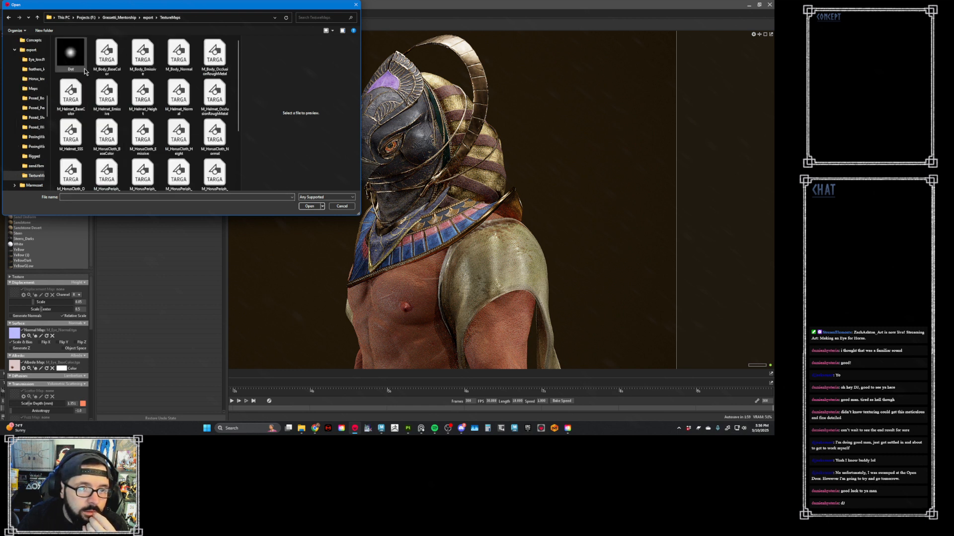
left_click(79, 62)
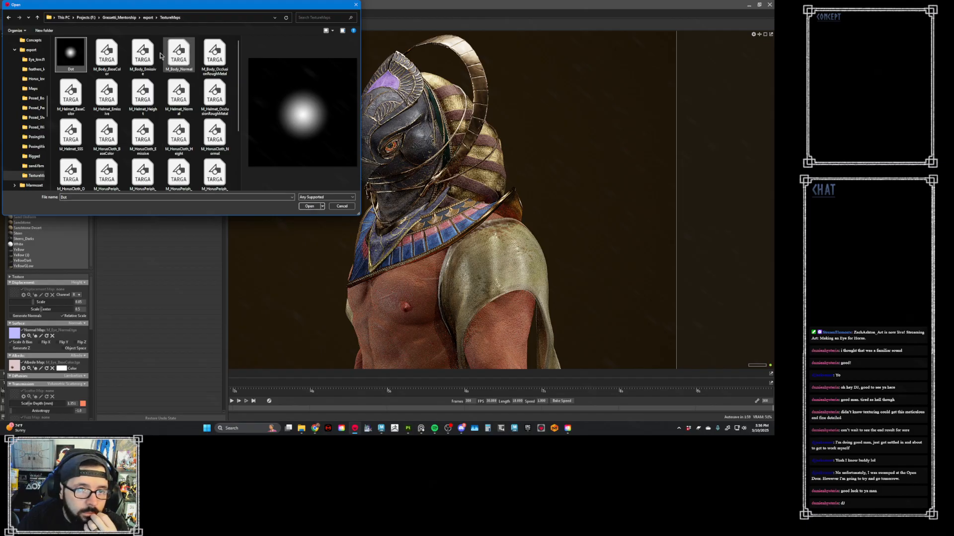
left_click(148, 21)
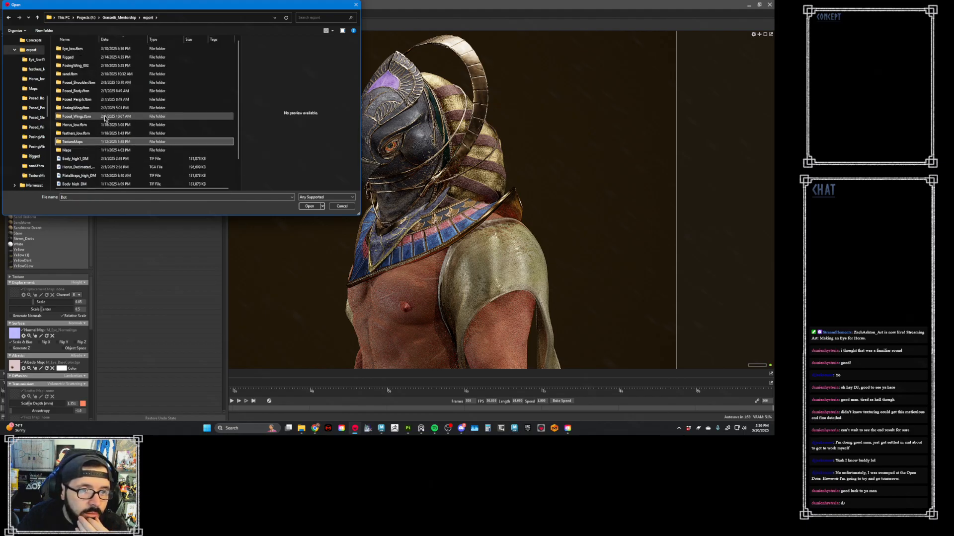
- Return to Substance 3D Painter and reopen the IrisHeight mask export to check its destination folder
left_click(408, 429)
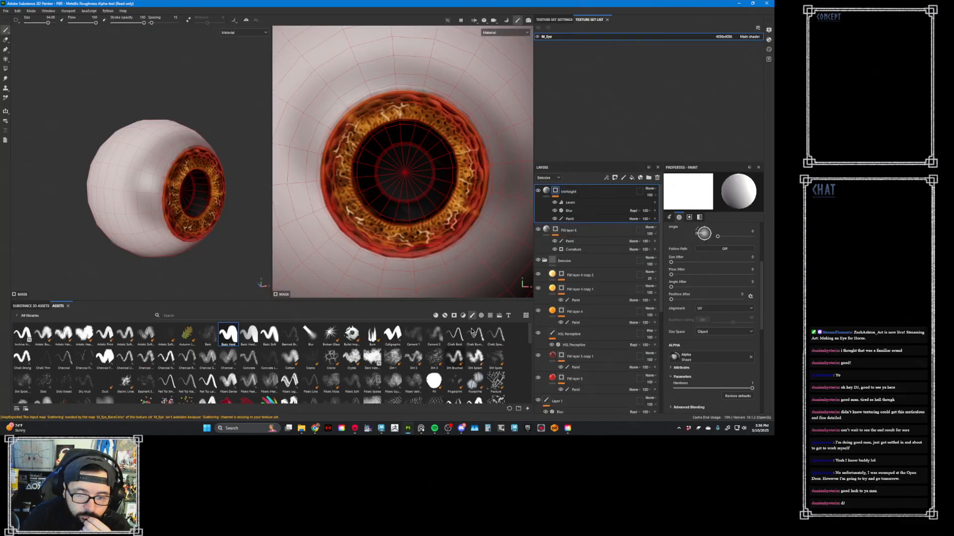
right_click(558, 192)
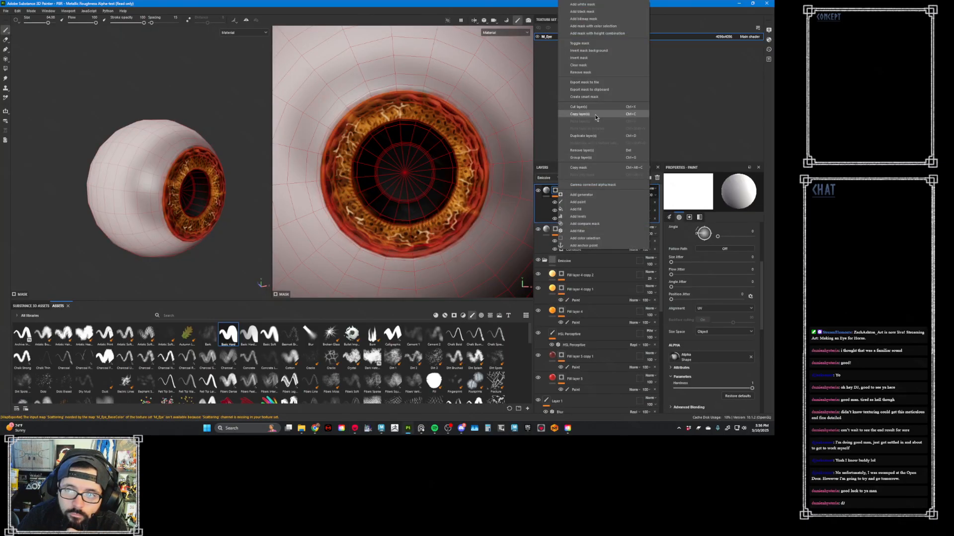
left_click(600, 83)
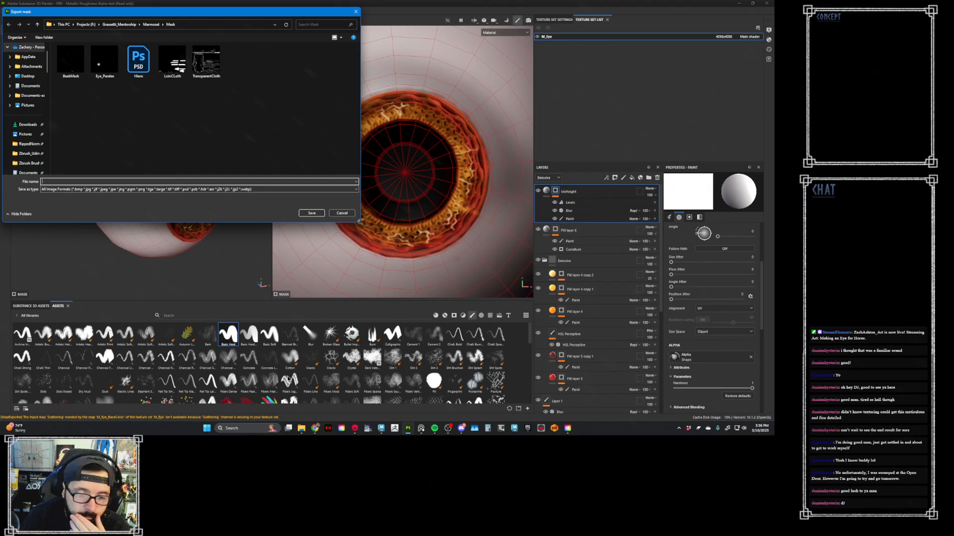
- Back in Marmoset Toolbag, load Eye_Paralax from the Marmoset Mask folder as M_Eye's displacement map
left_click(355, 428)
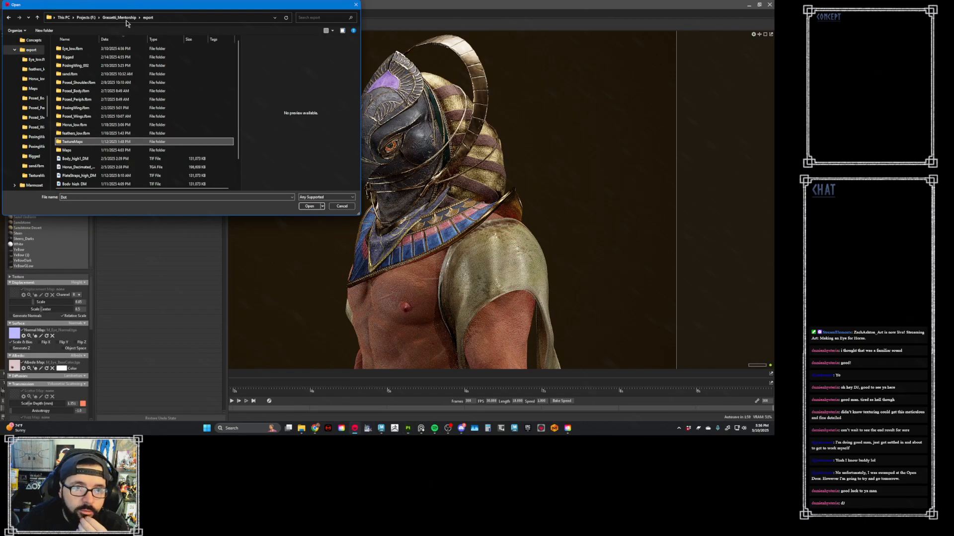
left_click(119, 17)
double_click(82, 66)
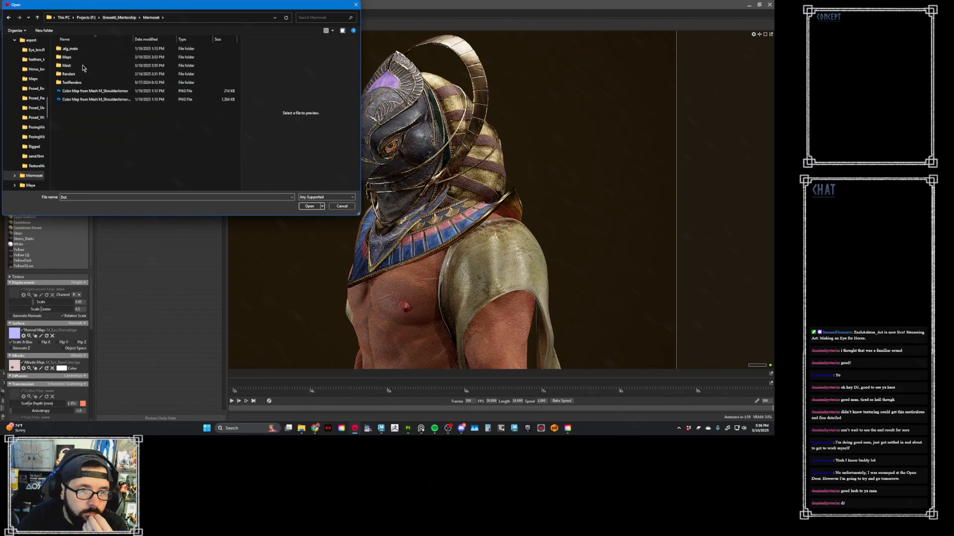
double_click(83, 69)
left_click(108, 55)
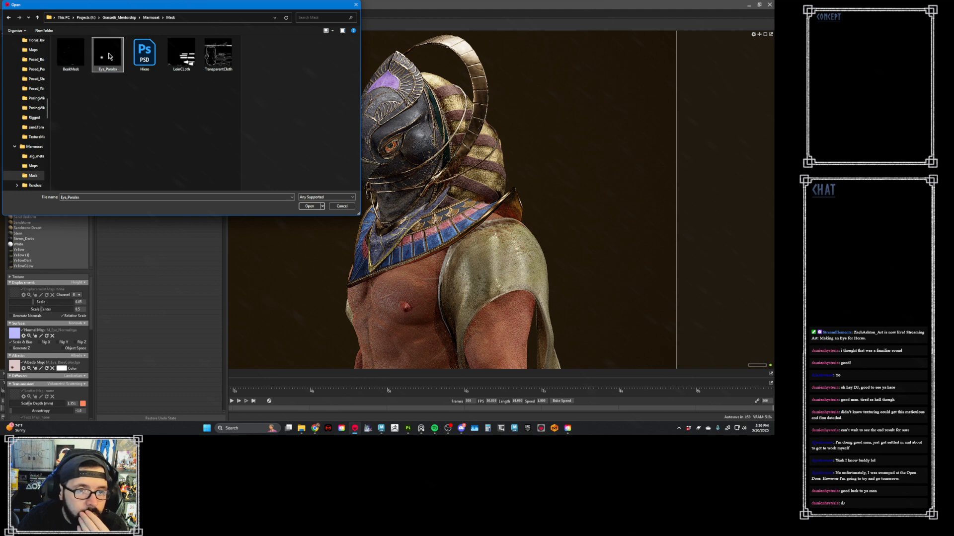
left_click(309, 206)
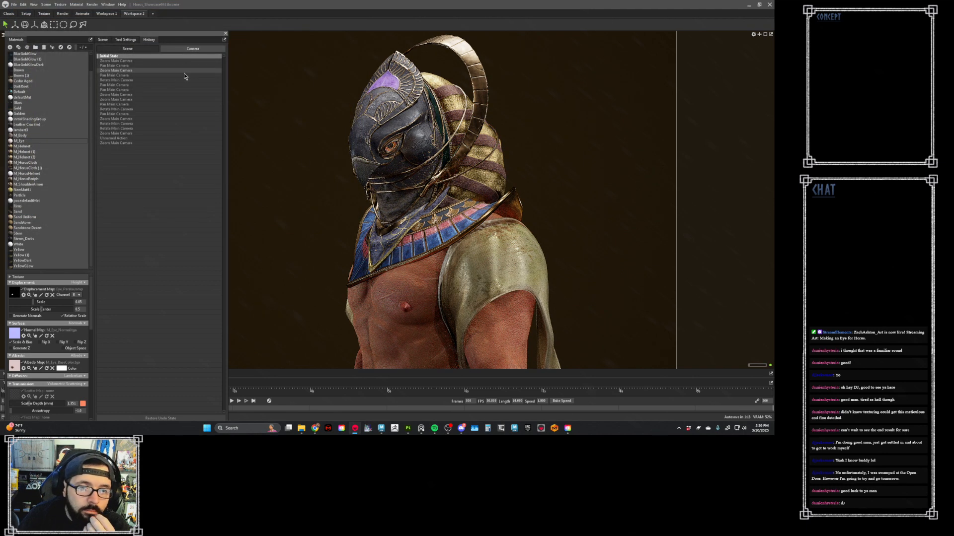
- Enable subdivision on the first Eye_low mesh in the scene
right_click_drag(345, 82, 420, 55, "alt")
middle_click_drag(420, 55, 419, 150, "alt")
middle_click_drag(420, 94, 418, 143, "alt")
right_click_drag(419, 143, 424, 138, "alt")
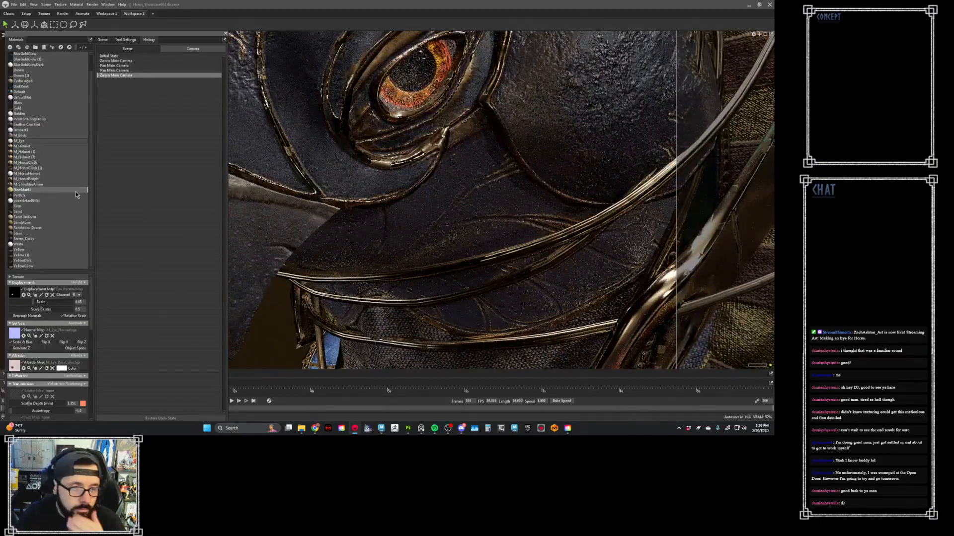
left_click(111, 48)
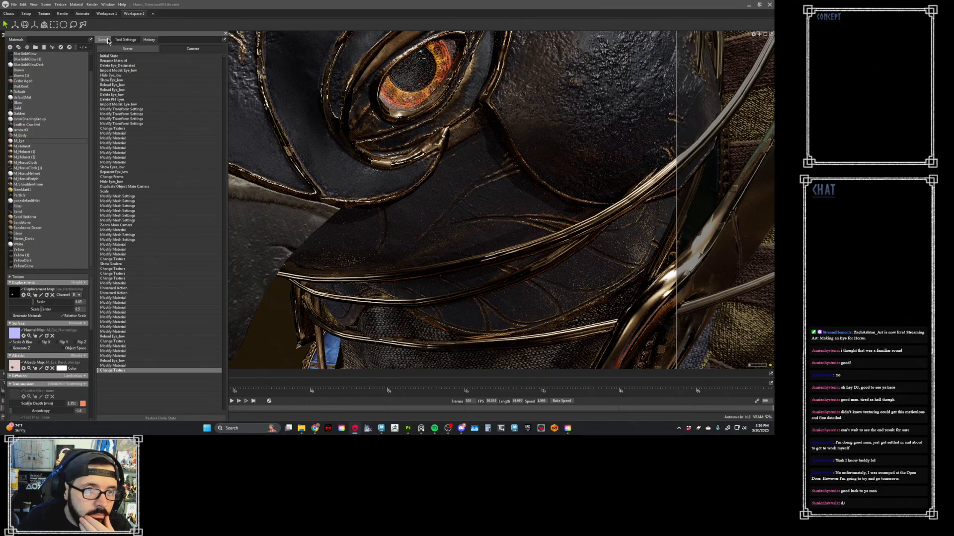
left_click(103, 40)
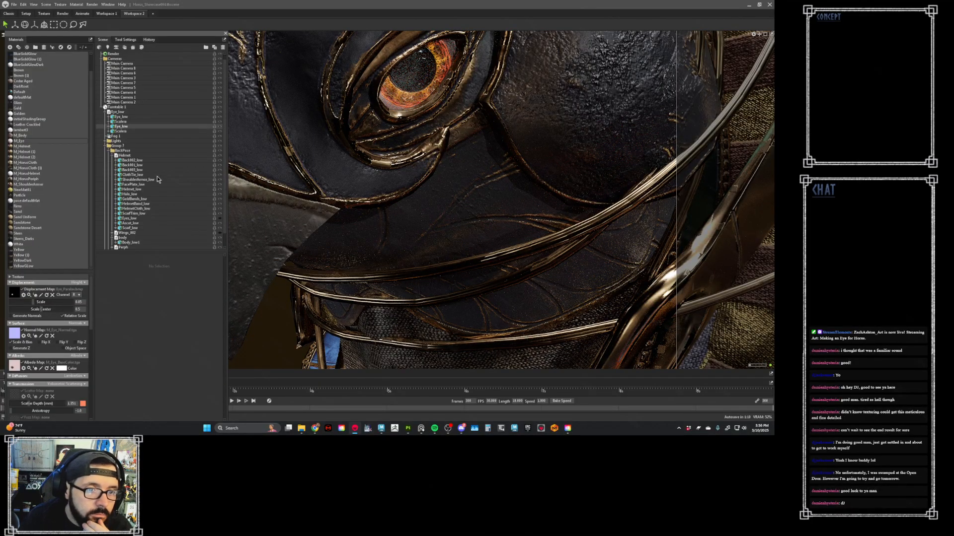
left_click(124, 117)
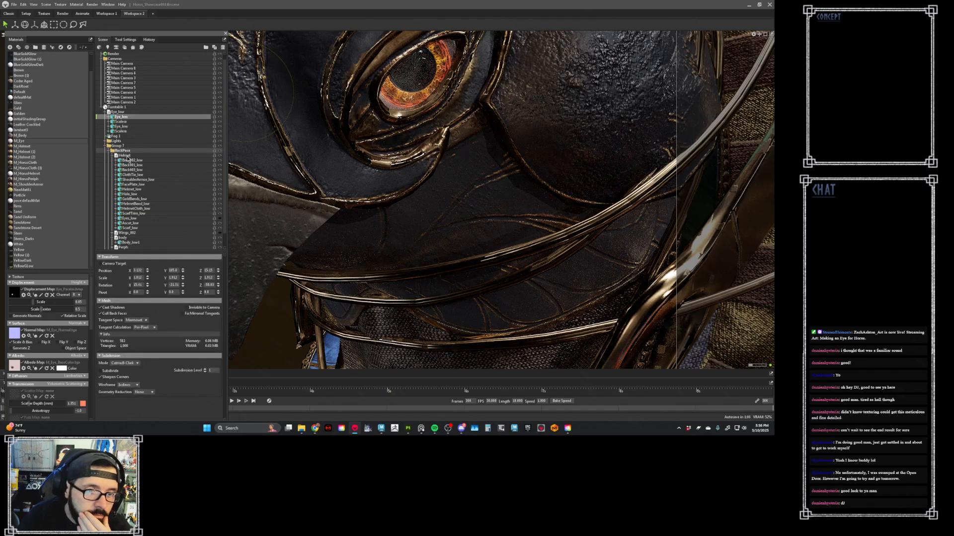
left_click(117, 372)
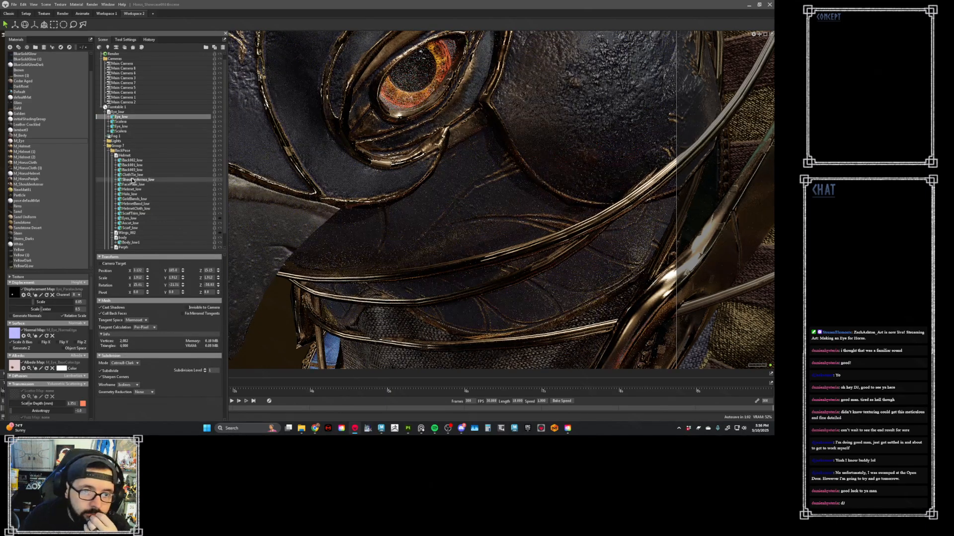
- Subdivide the second Eye_low mesh, raise its subdivision level to 3, and set M_Eye's displacement scale to 0
left_click(139, 127)
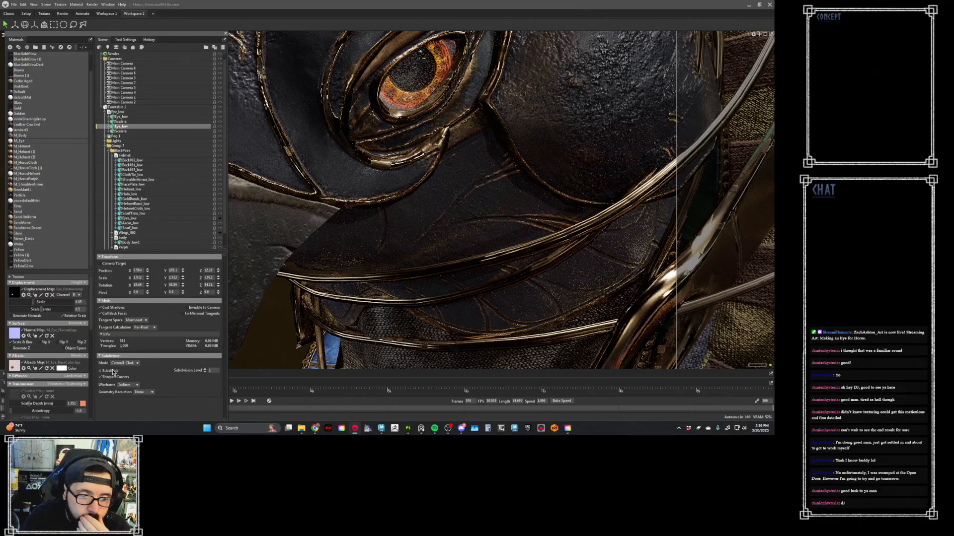
left_click(113, 371)
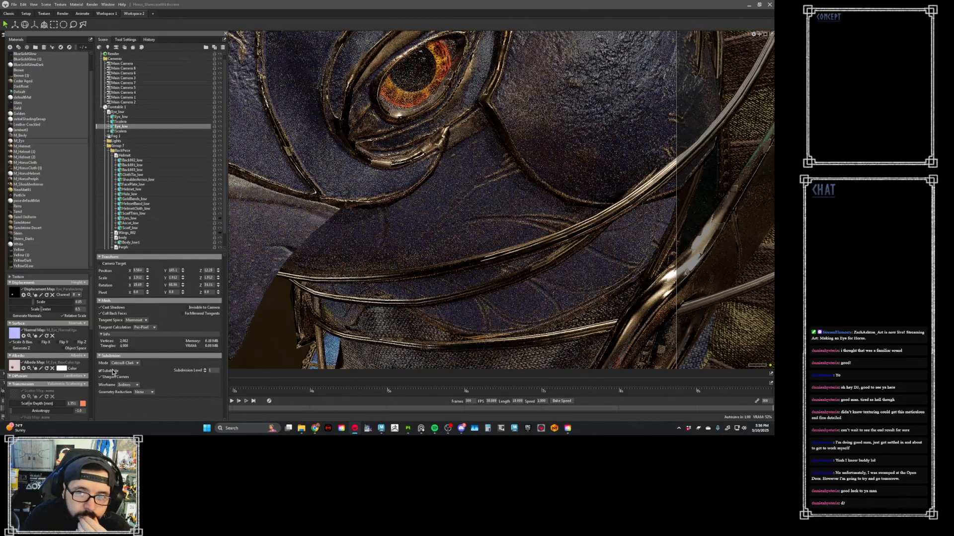
left_click(206, 370)
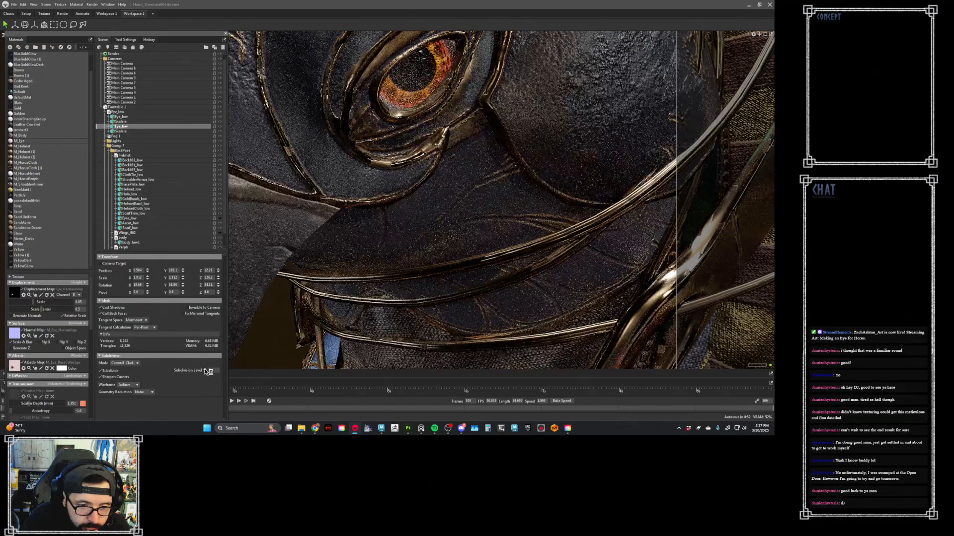
left_click(206, 370)
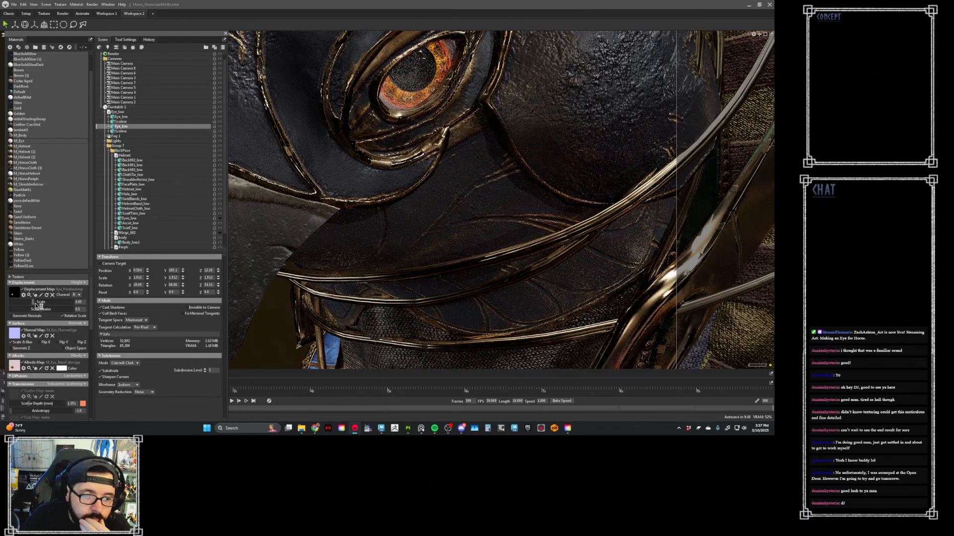
left_click_drag(35, 301, 7, 303)
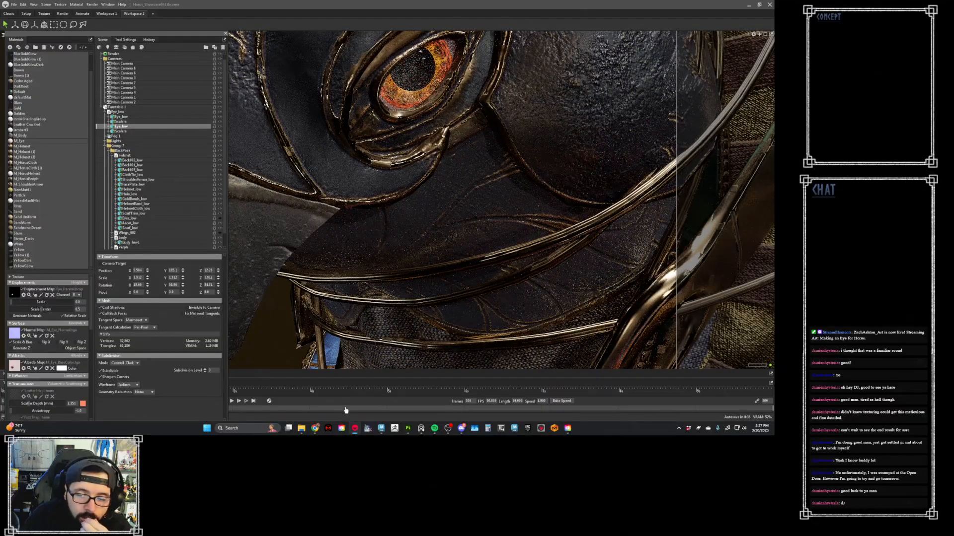
- Switch to Maya and isolate the Eye_low meshes of both eye groups in the viewport
left_click(366, 406)
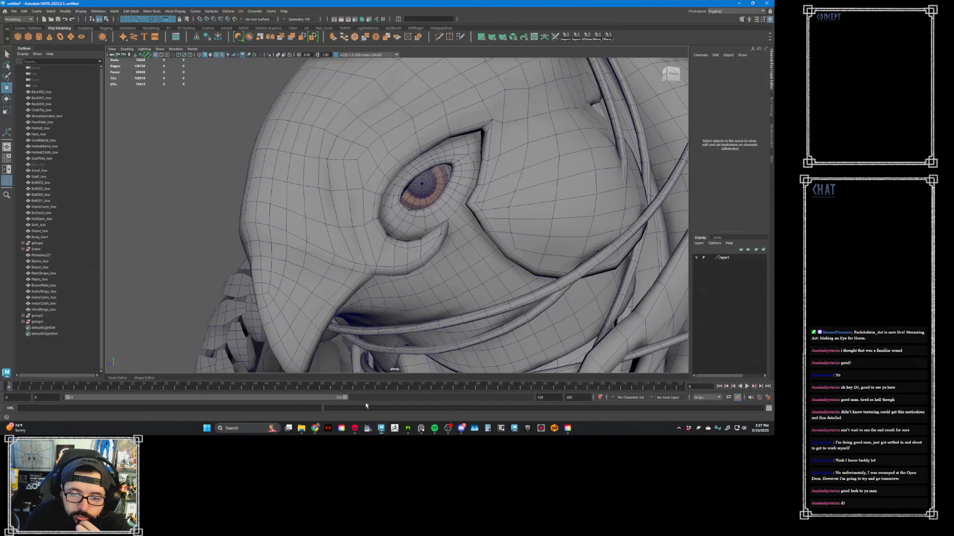
left_click(418, 195)
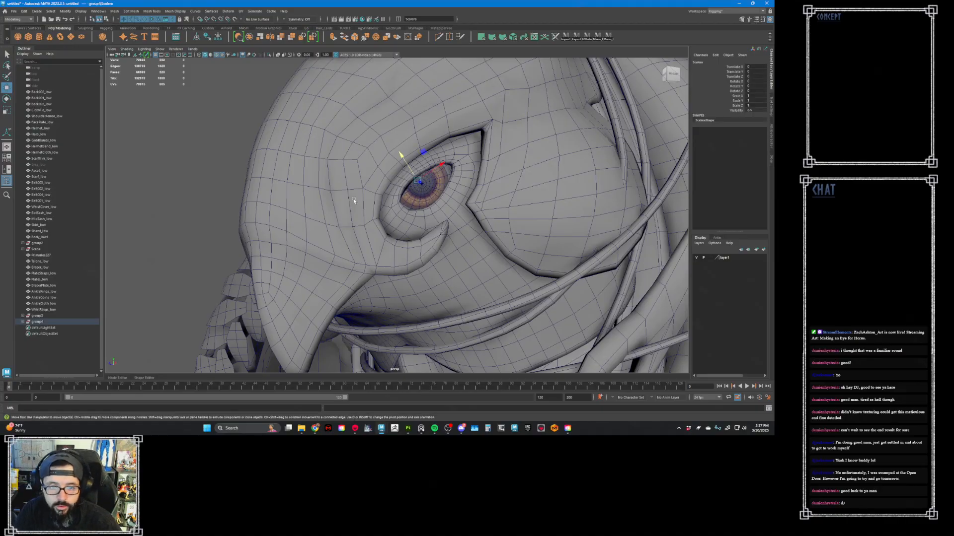
left_click(52, 322)
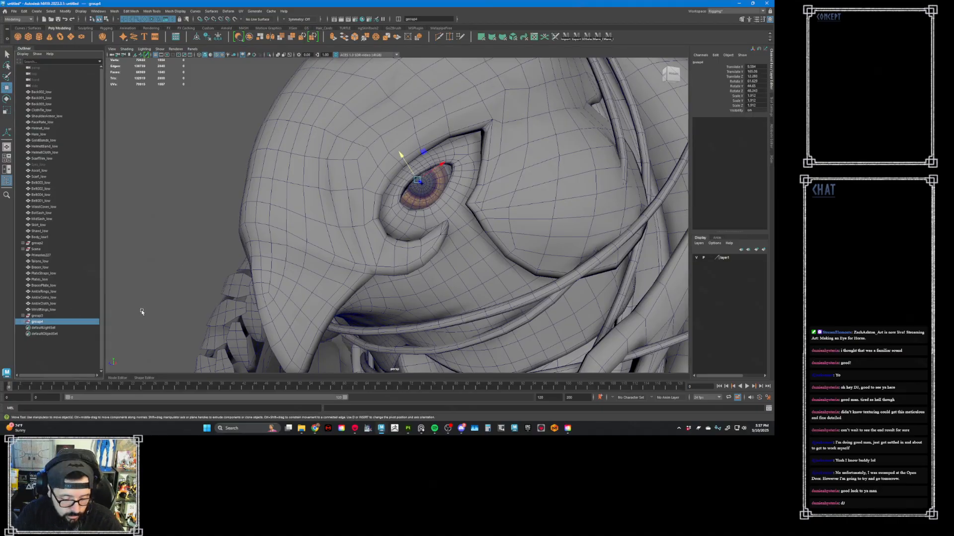
left_click(23, 321)
left_click(23, 316)
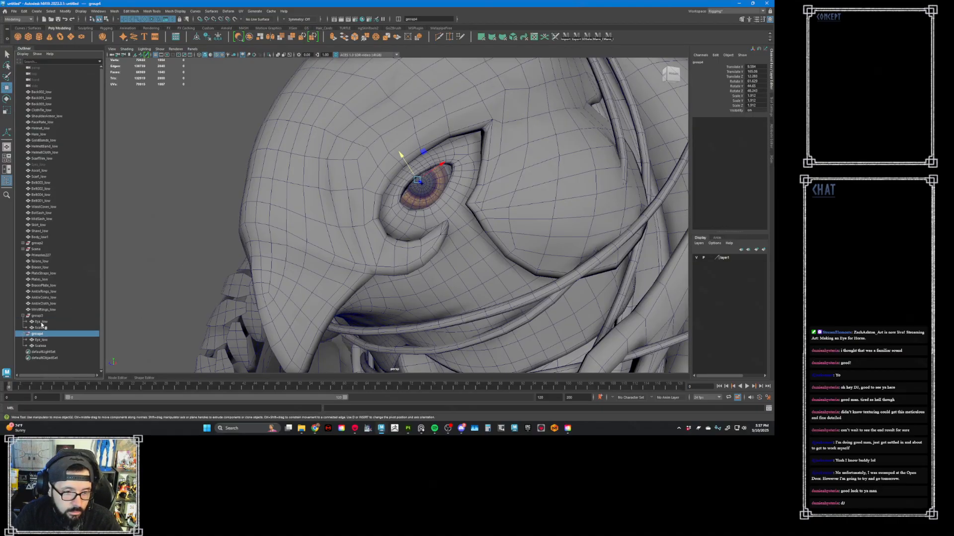
left_click(41, 322)
left_click(42, 341, "ctrl")
key("ctrl+1")
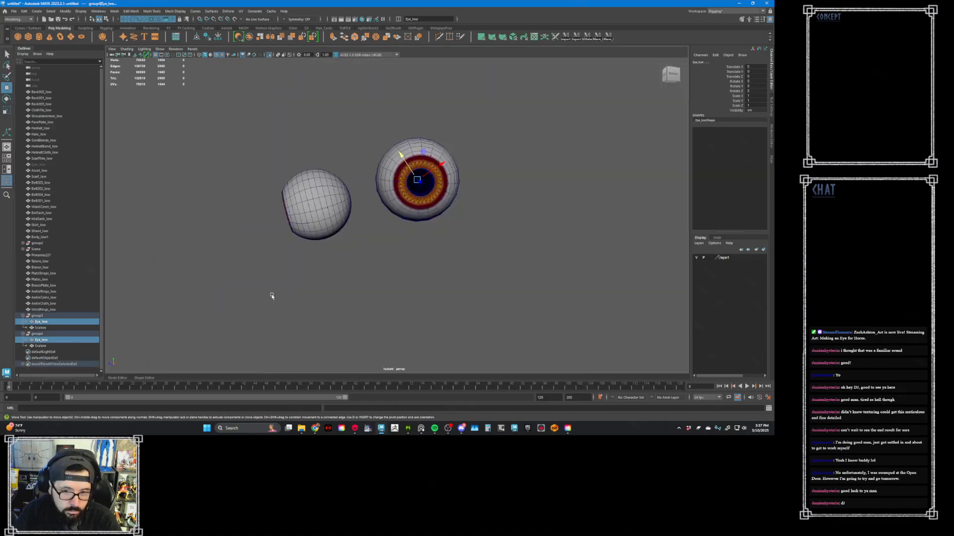
- Select the edge loop around the inner rim of the iris, at the pupil opening, on one Eye_low mesh
left_click(430, 202)
left_click_drag(431, 202, 418, 207, "alt")
right_click_drag(422, 208, 527, 227, "alt")
middle_click_drag(450, 213, 421, 263, "alt")
right_click_drag(421, 263, 474, 283, "alt")
left_click_drag(445, 253, 408, 261, "alt")
right_click_drag(377, 235, 377, 215)
left_click_drag(326, 241, 307, 239, "alt")
right_click_drag(288, 238, 302, 238, "alt")
left_click_drag(302, 238, 293, 238, "alt")
double_click(267, 243)
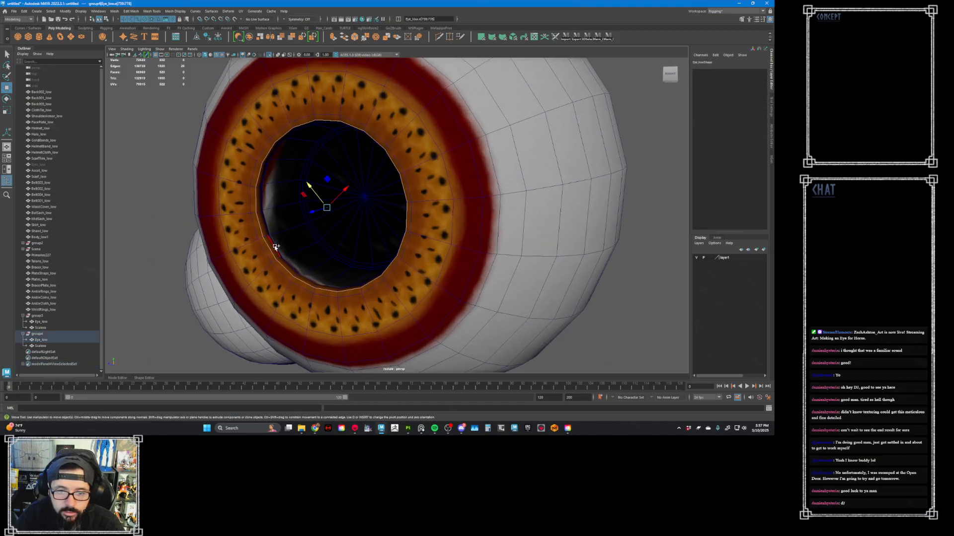
- Delete the edge loops around the pupil rim and along the inner pupil wall on the first Eye_low mesh
double_click(273, 243, "shift")
double_click(309, 234, "shift")
double_click(314, 233, "shift")
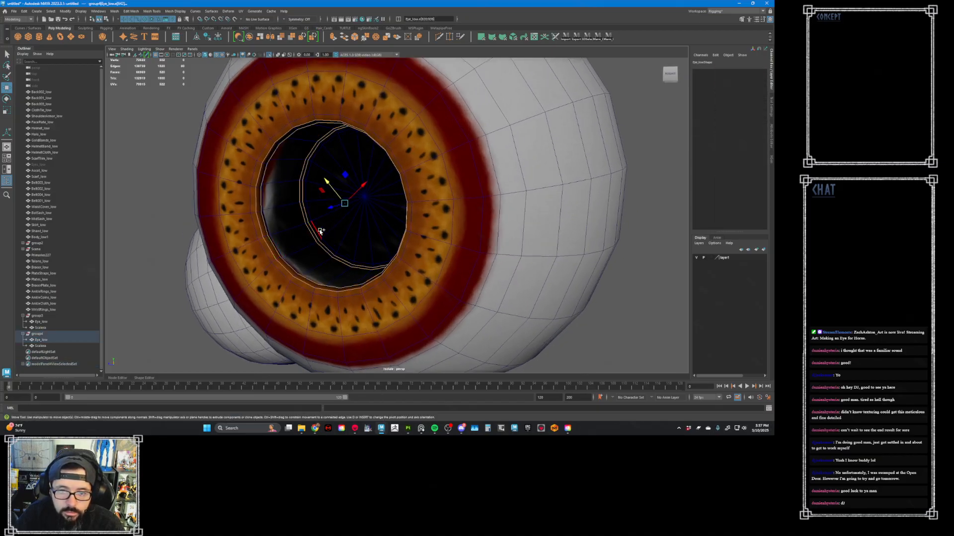
double_click(319, 232, "shift")
left_click_drag(319, 233, 344, 231, "alt")
right_click_drag(344, 229, 320, 234, "shift")
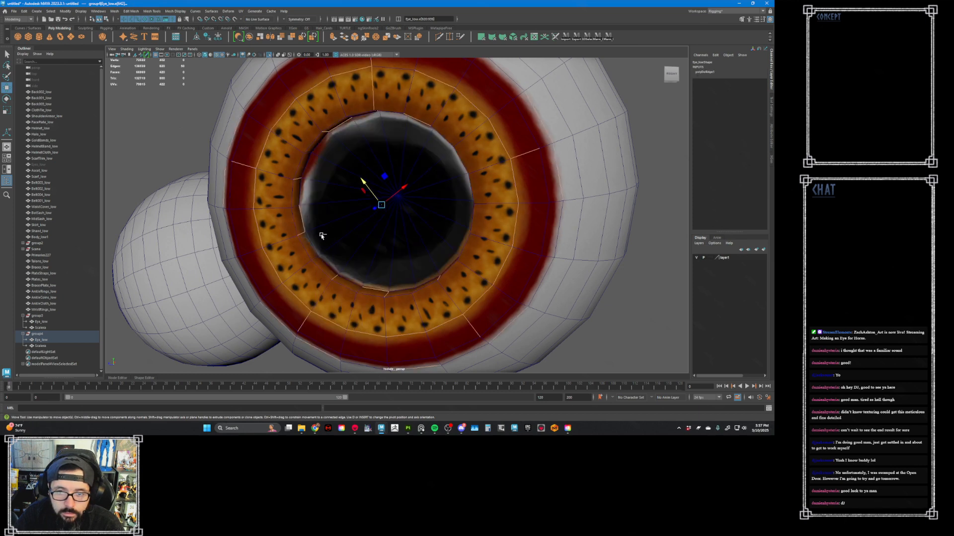
mouse_move(320, 234)
left_mouse_down("alt")
mouse_move(330, 251)
mouse_move(300, 238)
mouse_move(336, 242)
left_mouse_up("alt")
key("ctrl+z")
key("ctrl+y")
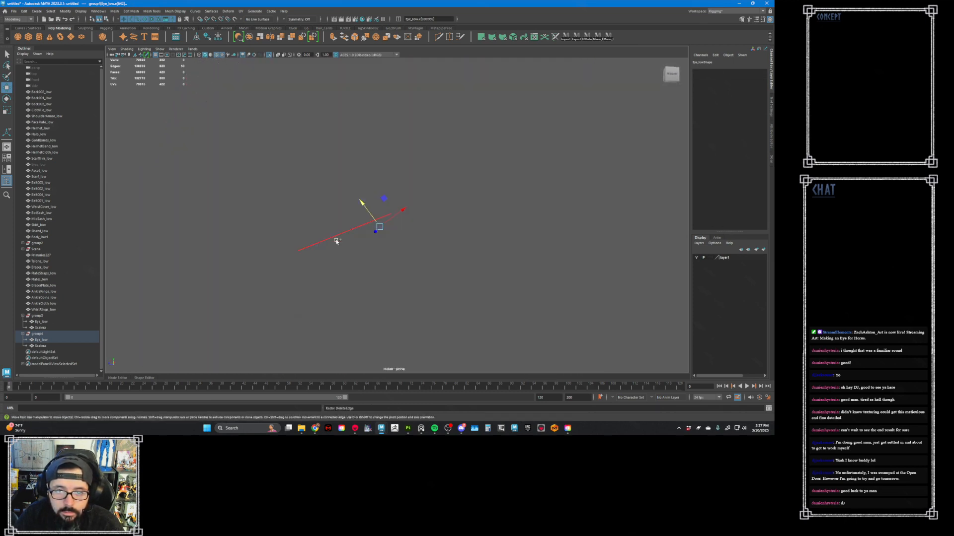
key("ctrl+z")
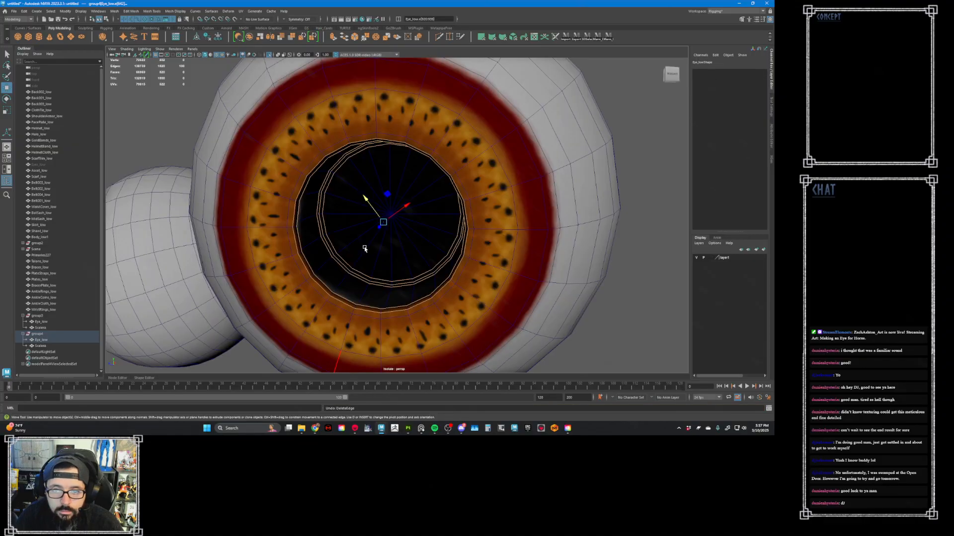
right_click(371, 245, "shift")
right_click_drag(351, 251, 349, 252, "shift")
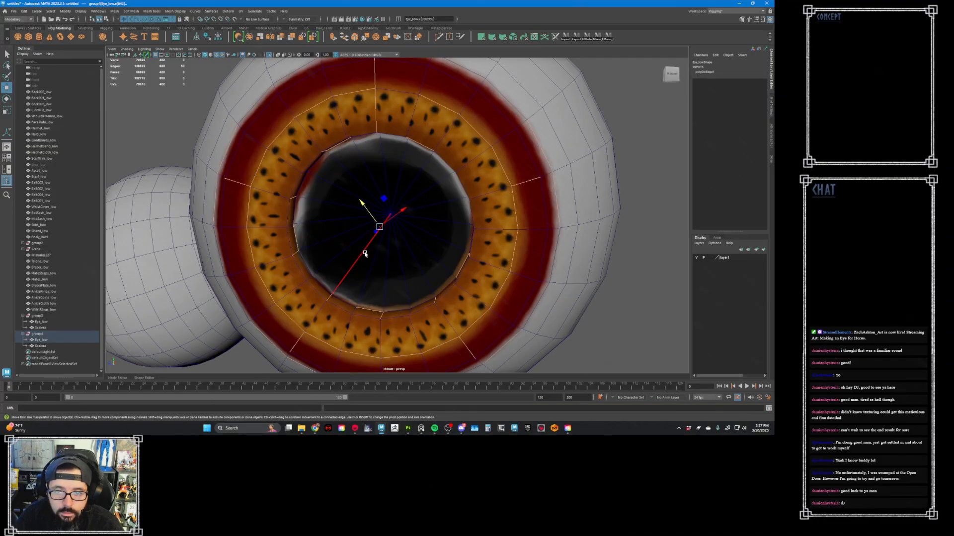
- Merge the first eye's pupil into a single face by deleting its remaining inner edges and centre vertex
left_click_drag(364, 255, 380, 226, "alt")
right_click_drag(397, 211, 376, 212)
left_click_drag(376, 212, 347, 220, "alt")
right_click_drag(276, 253, 215, 251)
double_click(225, 244)
left_click_drag(304, 232, 326, 217, "alt")
mouse_move(334, 214)
right_mouse_down()
mouse_move(316, 215)
mouse_move(336, 217)
mouse_move(320, 223)
right_mouse_up()
left_click(333, 214)
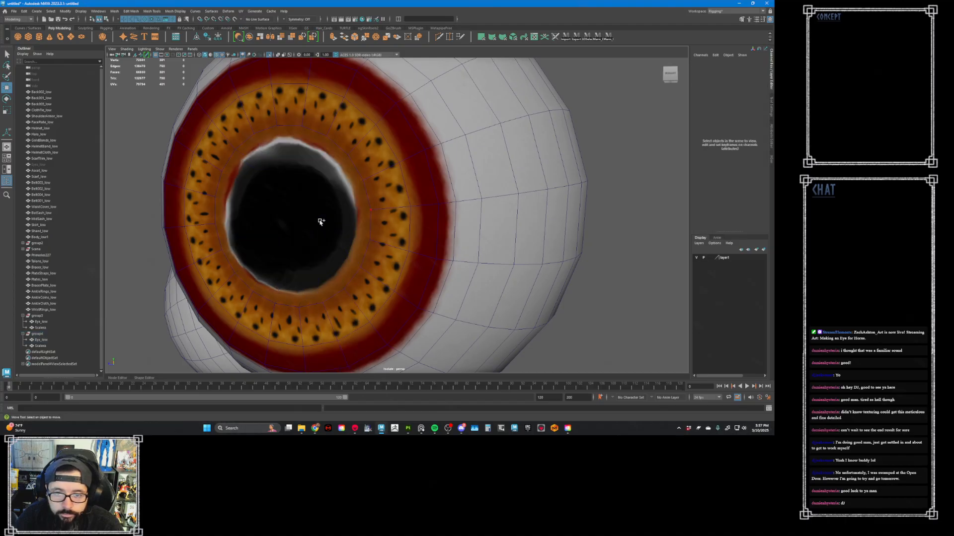
- Poke the first eye's pupil face into a triangle fan, then return to object mode and inspect the eye
left_click_drag(319, 222, 297, 226, "alt")
right_click_drag(261, 208, 281, 213)
left_click(261, 219)
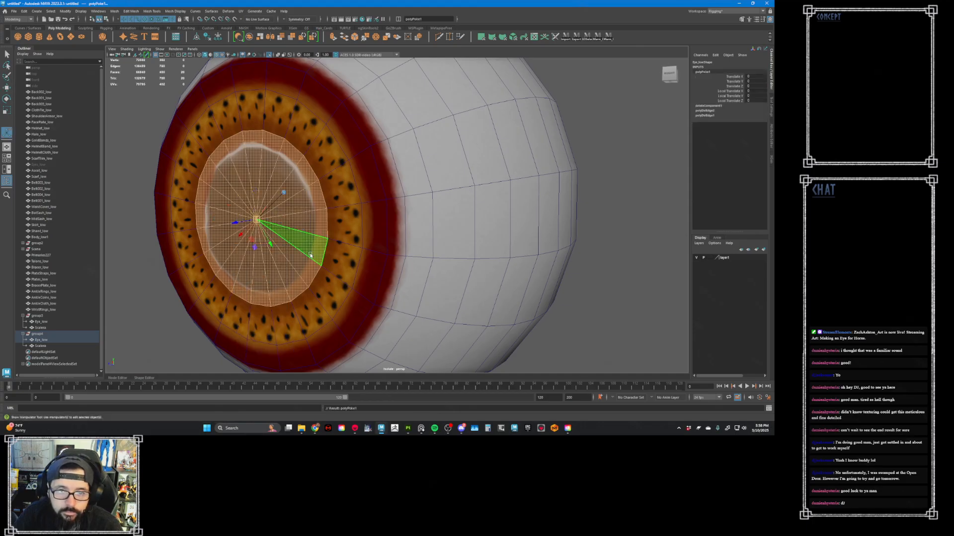
right_click_drag(313, 258, 228, 210, "alt")
left_click_drag(228, 211, 391, 226, "alt")
key("q")
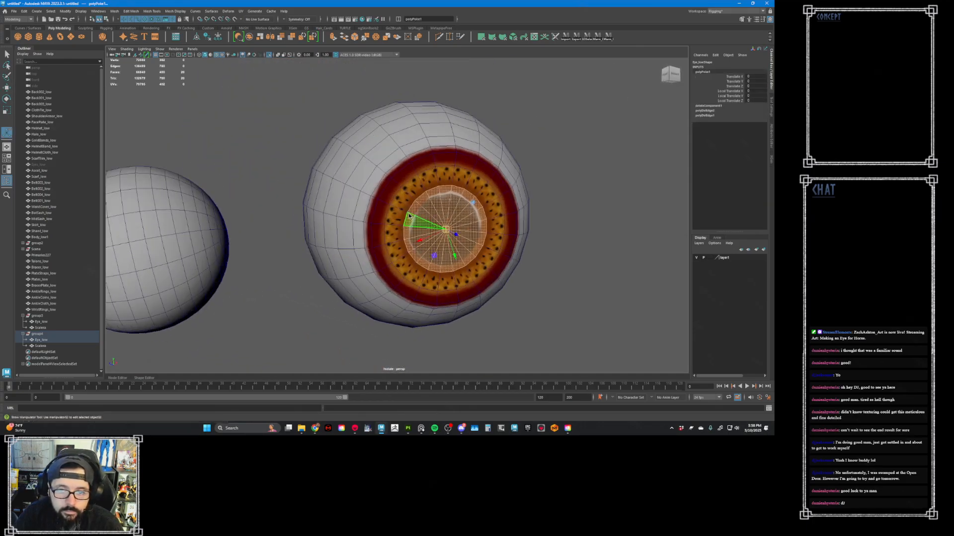
right_click_drag(409, 217, 421, 209)
middle_click_drag(421, 209, 462, 213, "alt")
right_click_drag(462, 213, 398, 213, "alt")
left_click_drag(347, 212, 410, 214, "alt")
middle_click_drag(323, 216, 439, 225, "alt")
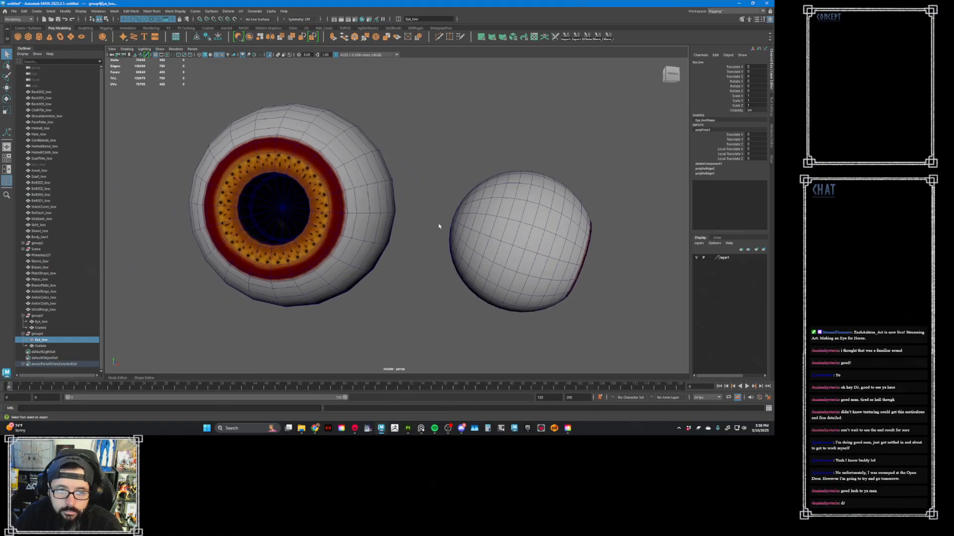
- Delete the pupil rim and inner pupil wall edge loops on the other Eye_low mesh
mouse_move(342, 209)
left_mouse_down("alt")
mouse_move(365, 200)
mouse_move(338, 204)
left_mouse_up("alt")
left_click(363, 199)
middle_click_drag(276, 203, 336, 204, "alt")
scroll(281, 223, "up", 3)
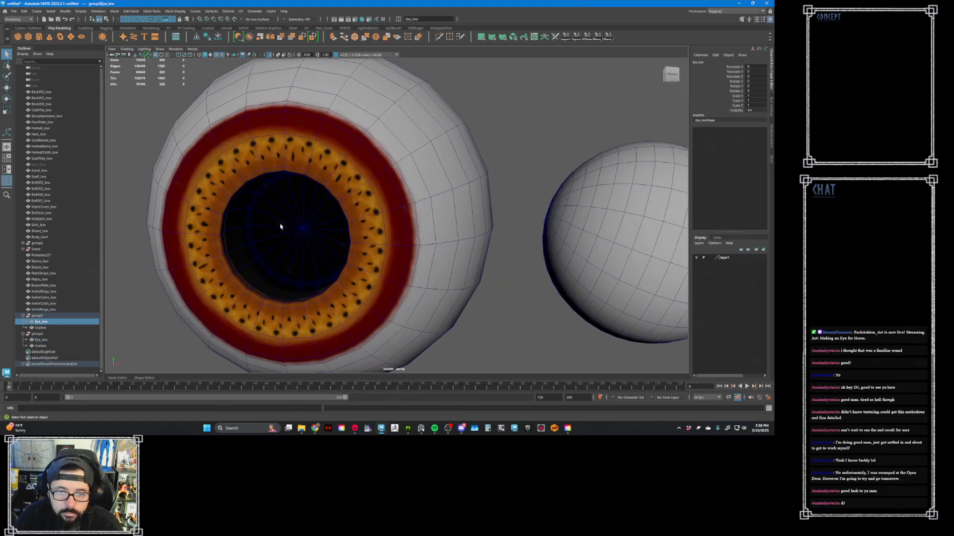
right_click_drag(280, 219, 277, 201)
double_click(250, 220)
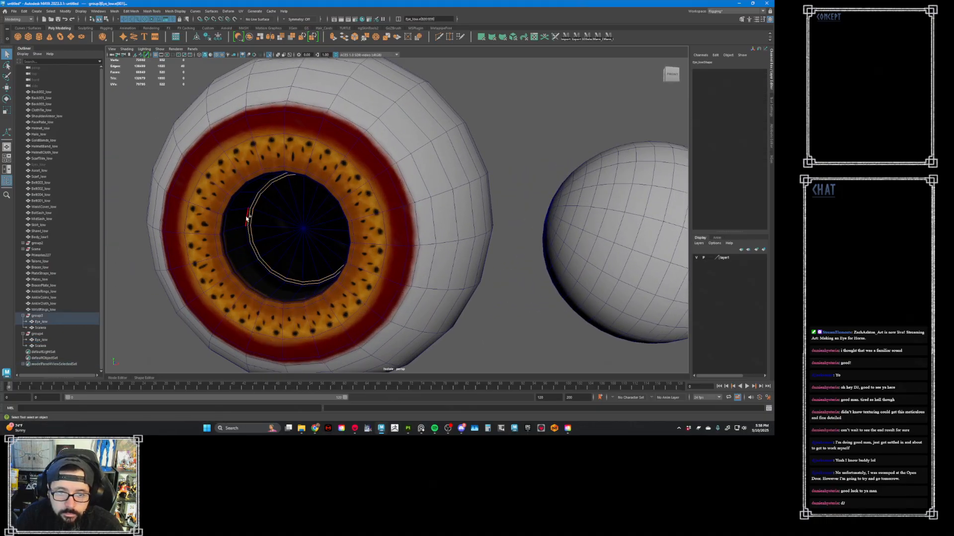
double_click(227, 221, "shift")
double_click(220, 226, "shift")
right_click_drag(234, 222, 223, 229, "shift")
left_click_drag(275, 231, 251, 217, "alt")
- Remove the second eye's remaining inner pupil edges and centre vertex so one face spans its pupil
right_click(276, 193)
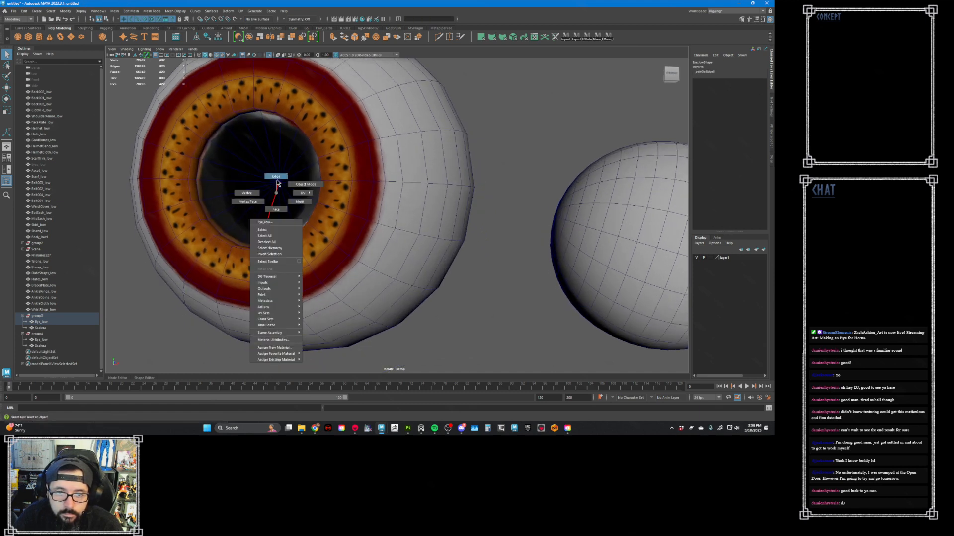
left_click(276, 178)
right_click_drag(272, 180, 242, 213, "shift")
left_click(278, 183)
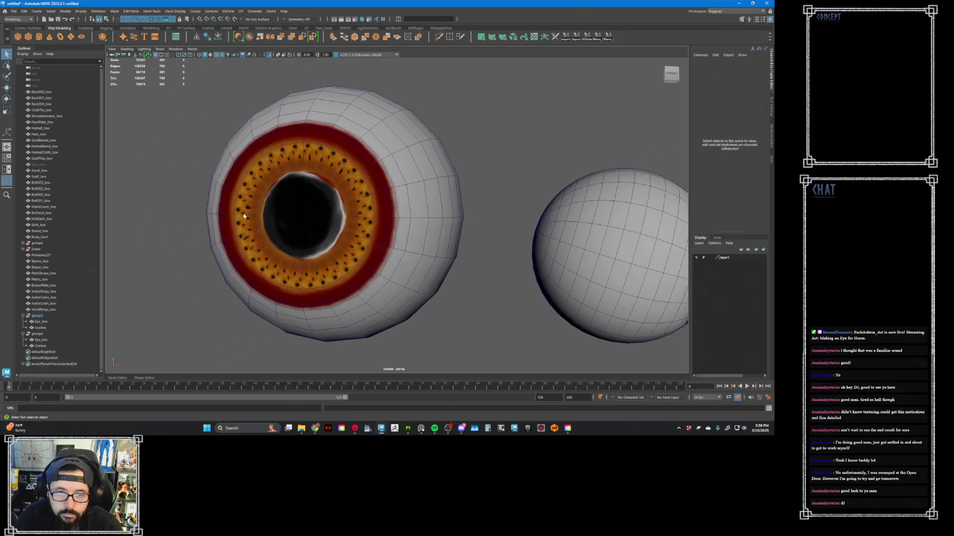
- Poke the single pupil face on the second Eye_low mesh and return to object mode
left_click_drag(242, 213, 269, 211, "alt")
right_click_drag(205, 193, 204, 209)
left_click(198, 203)
left_click_drag(411, 234, 432, 215, "alt")
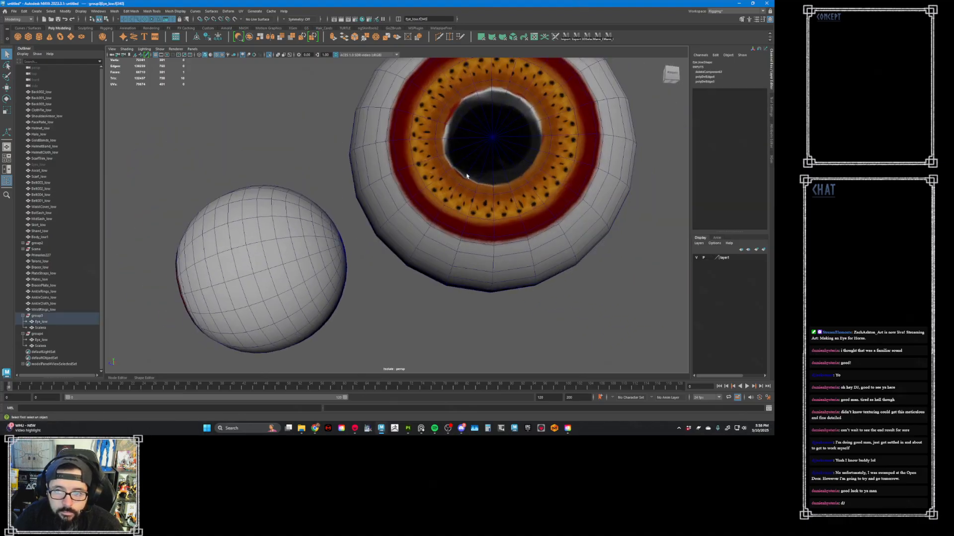
left_click_drag(362, 227, 389, 219, "alt")
right_click_drag(268, 223, 343, 191, "shift")
left_click_drag(392, 204, 343, 211, "alt")
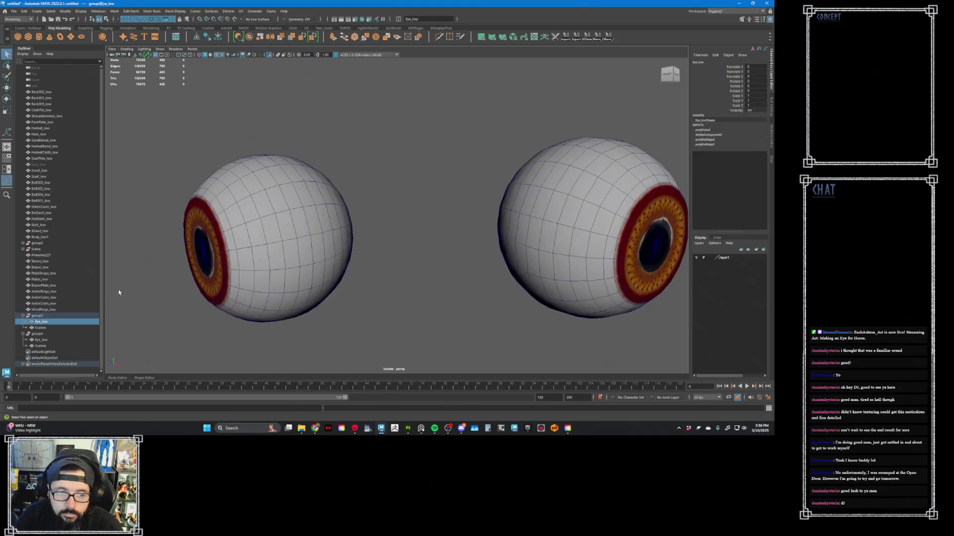
- Turn off viewport isolation and inspect the edited eye in its socket on the full character
left_click(268, 55)
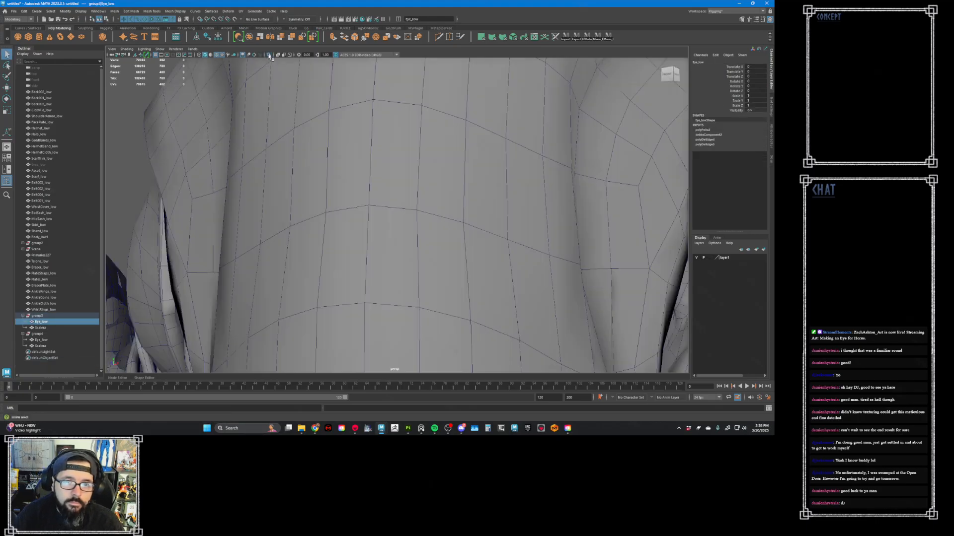
left_click_drag(389, 174, 300, 162, "alt")
middle_click_drag(541, 258, 474, 232, "alt")
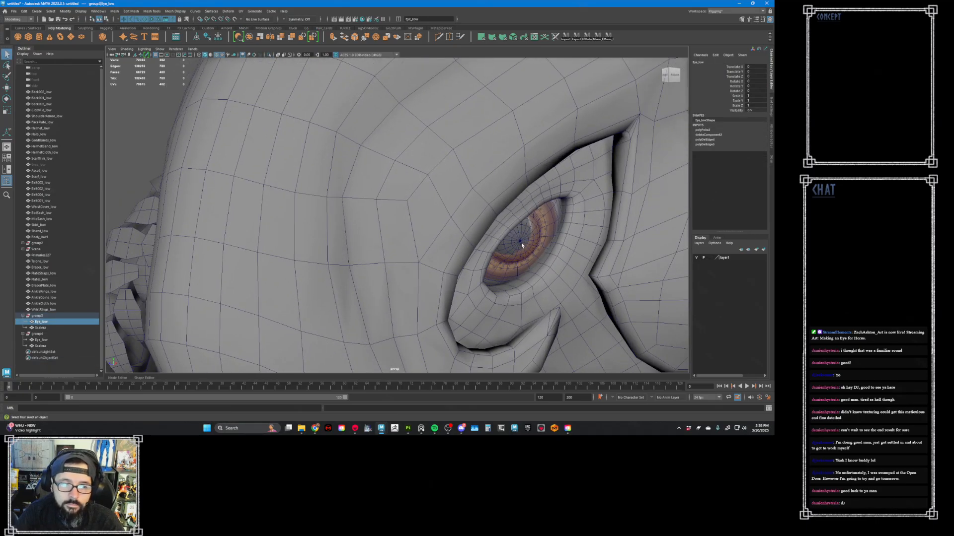
- Export both eye groups as FBX, replacing the existing Eye_low.fbx file
left_click(42, 316)
left_click(47, 334, "ctrl")
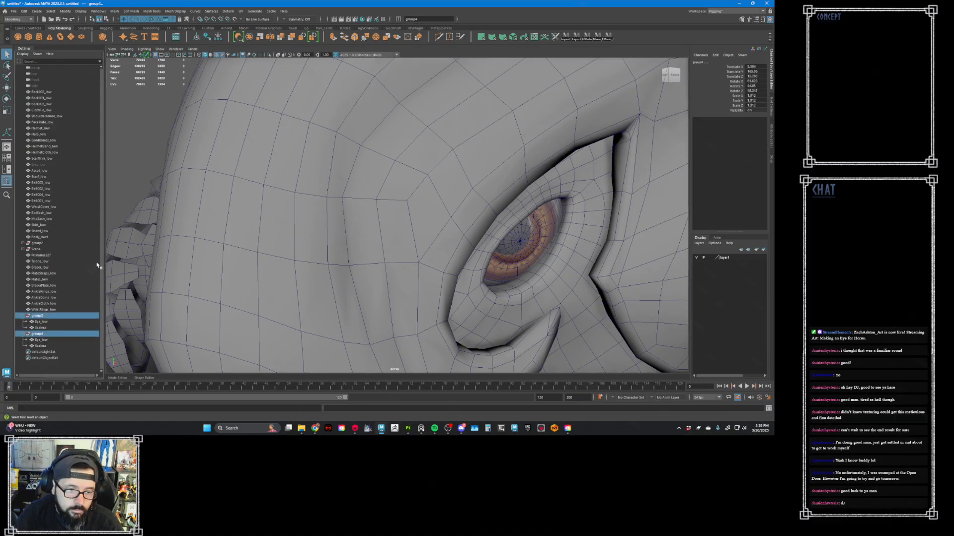
left_click(14, 11)
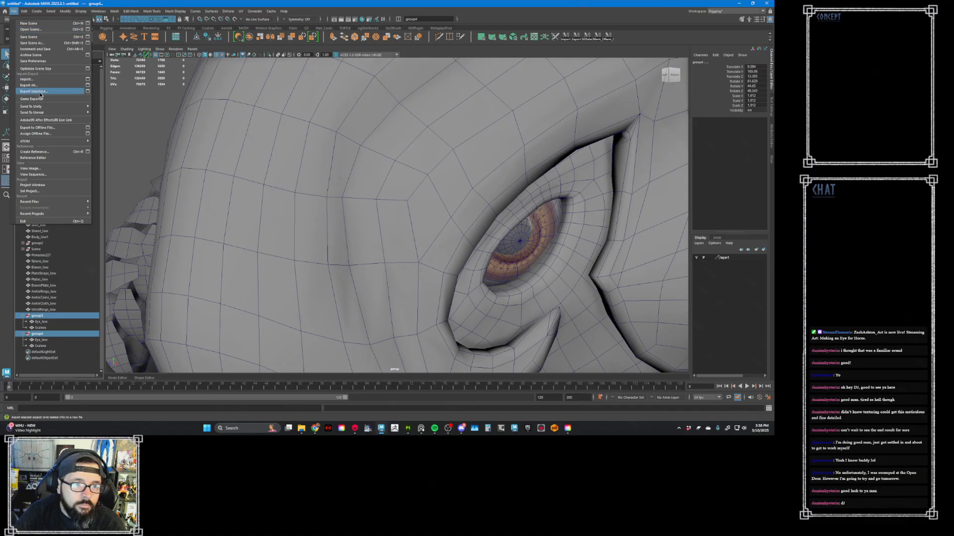
left_click(75, 91)
double_click(191, 169)
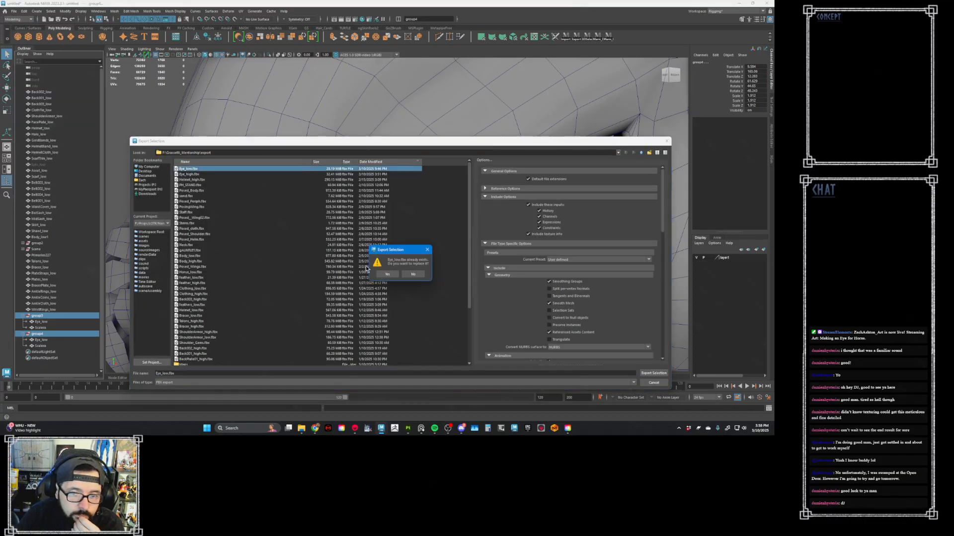
left_click(387, 276)
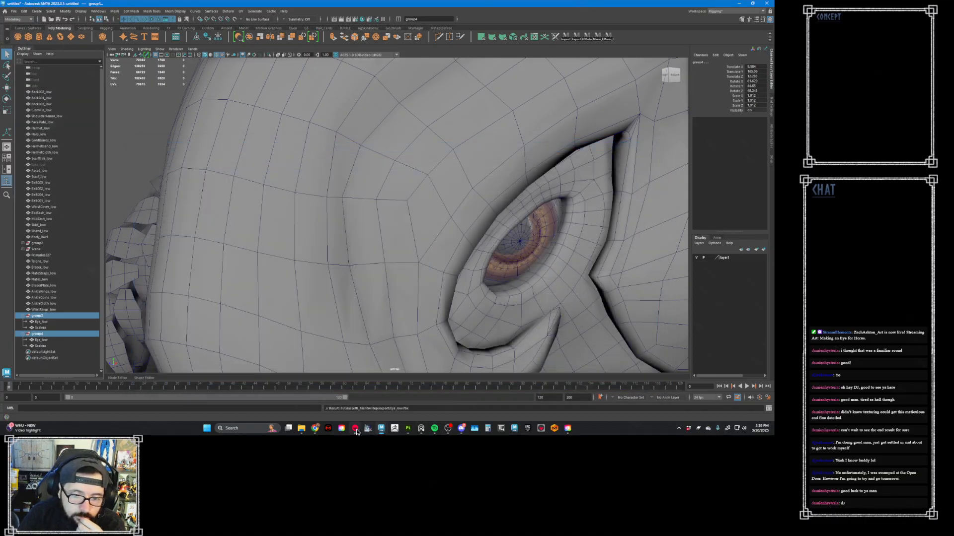
- Switch to Marmoset, raise M_Eye's displacement scale, and toggle Cull Back Faces on the first Eye_low mesh
left_click(356, 430)
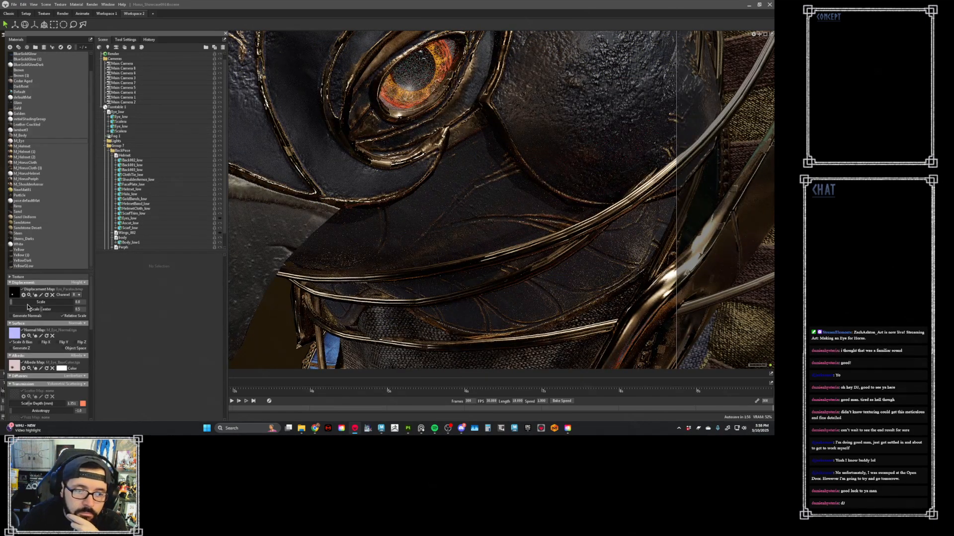
left_click_drag(12, 306, 58, 304)
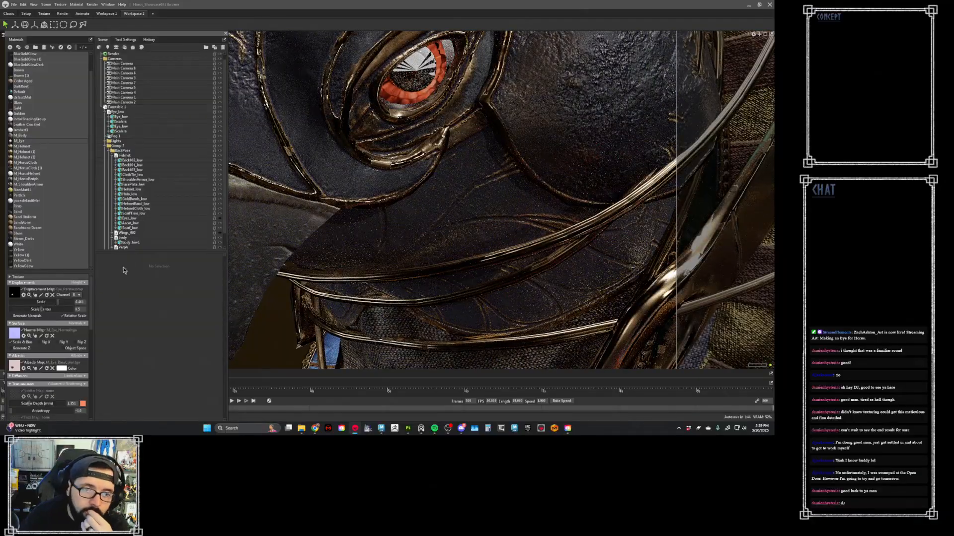
scroll(139, 229, "down", 1)
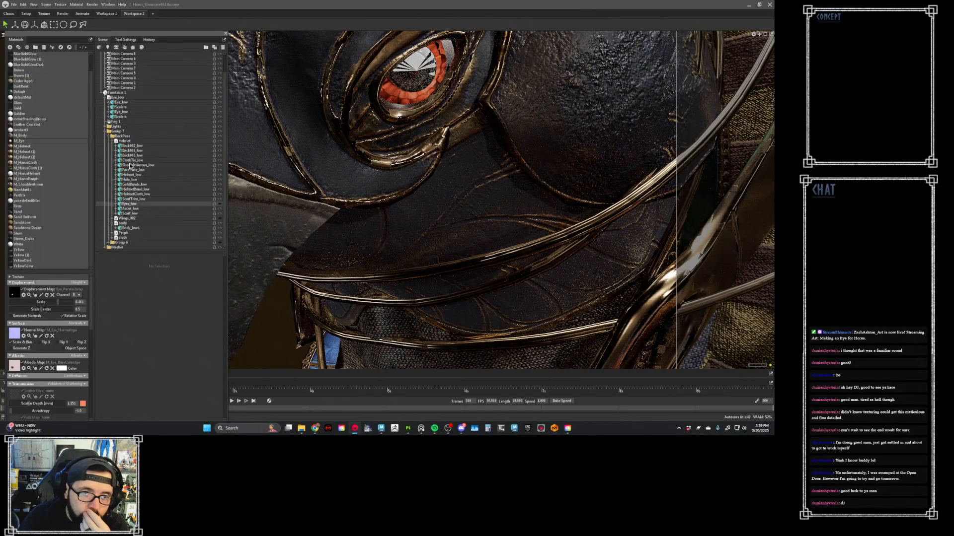
left_click(128, 102)
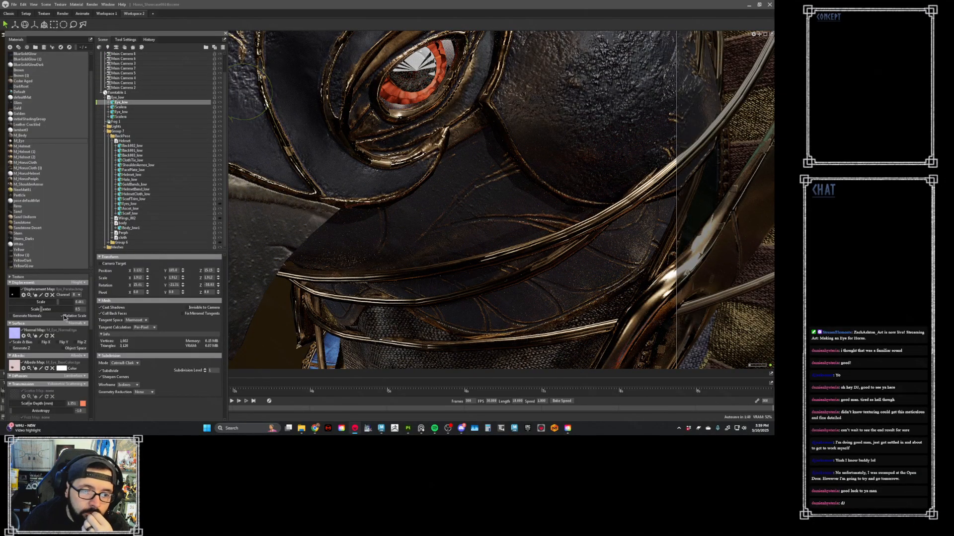
left_click(121, 315)
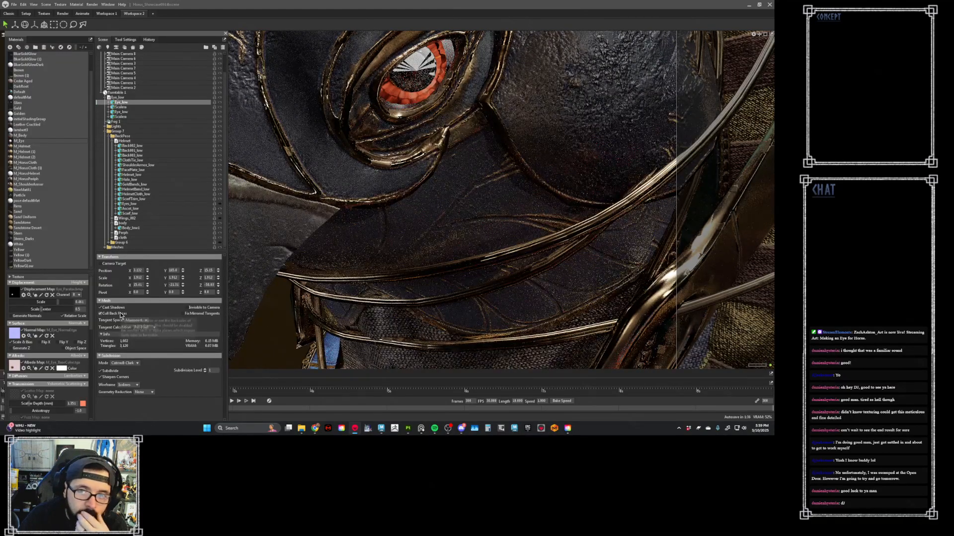
- Try different displacement scale and scale center values on M_Eye, finishing with the scale at 0
left_click_drag(44, 310, 56, 309)
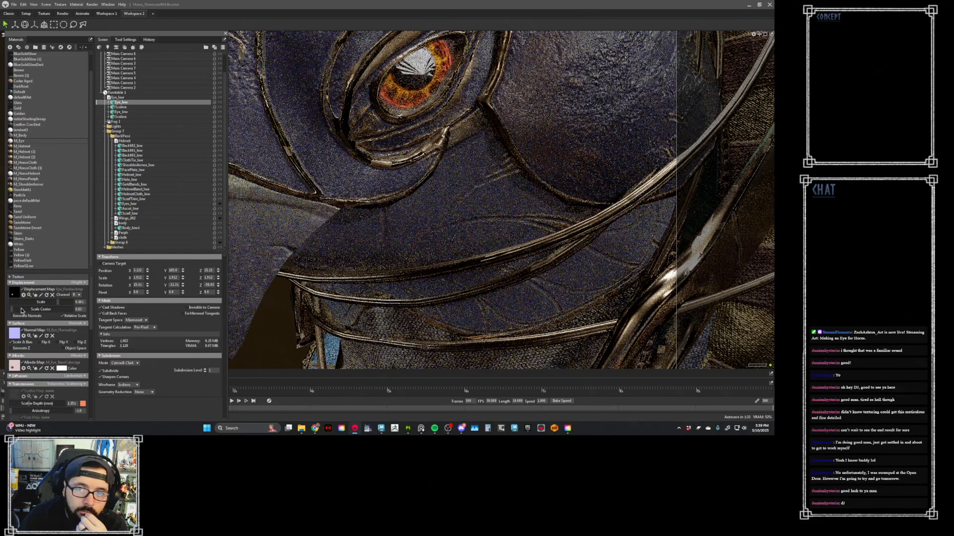
mouse_move(58, 303)
left_mouse_down()
mouse_move(77, 303)
mouse_move(66, 304)
left_mouse_up()
left_click_drag(41, 302, 39, 303)
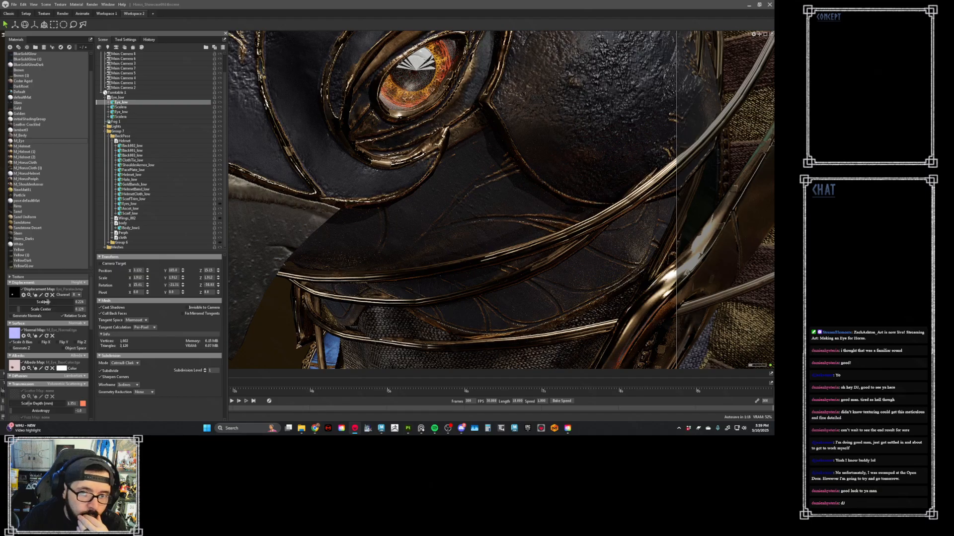
left_click_drag(47, 302, 13, 305)
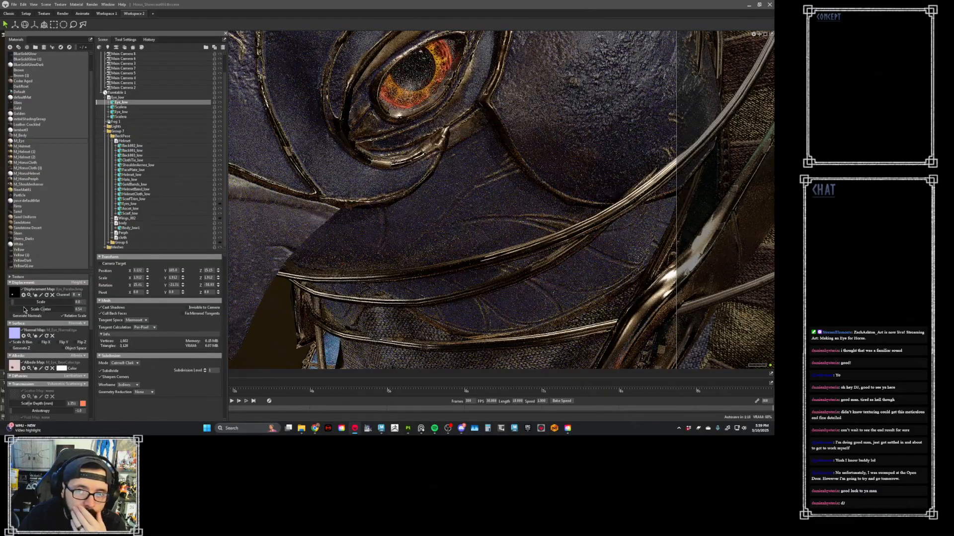
- Switch to Substance Painter, select the Levels effect on the IrisHeight layer's mask, and display the mask in the viewports
left_click(408, 428)
left_click(340, 214)
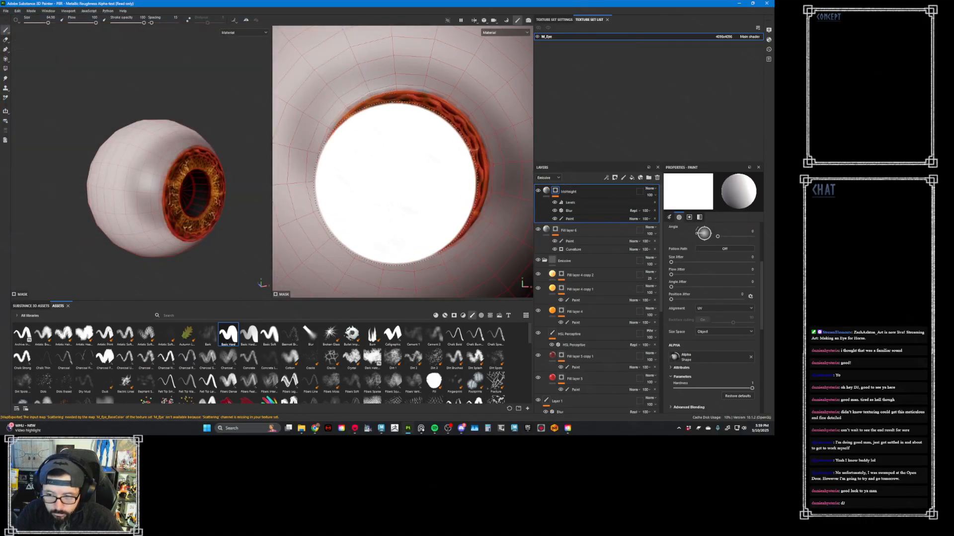
right_click(556, 192)
left_click(556, 193)
left_click(577, 204)
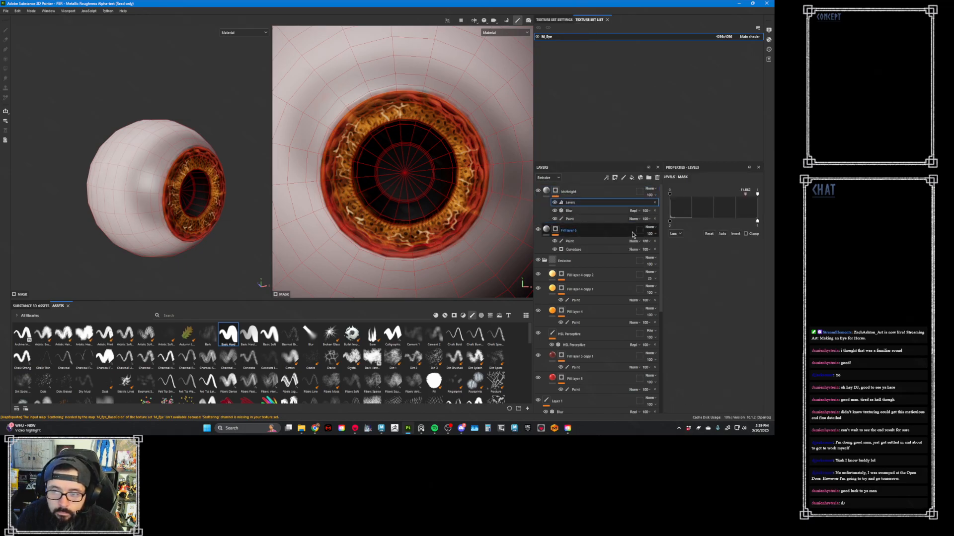
key("m")
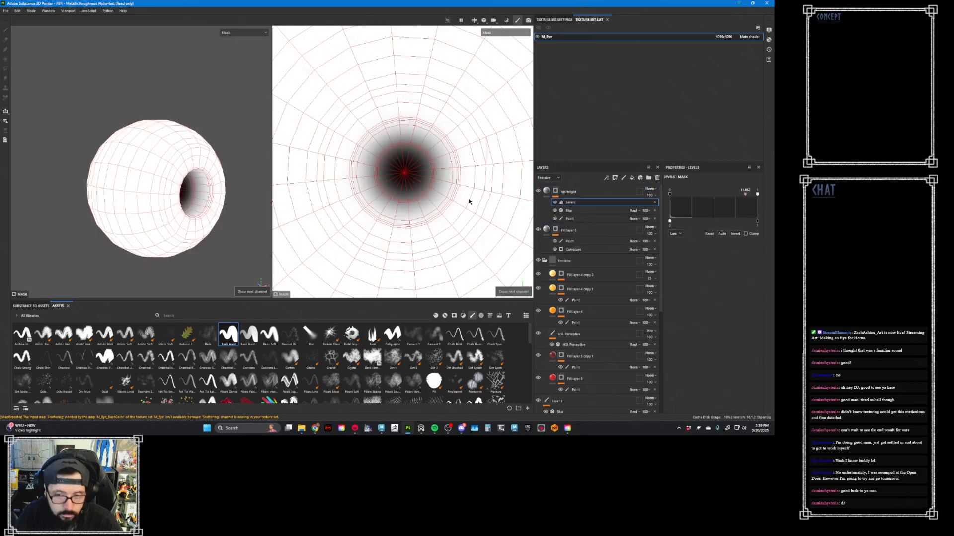
left_click(6, 11)
left_click(35, 105)
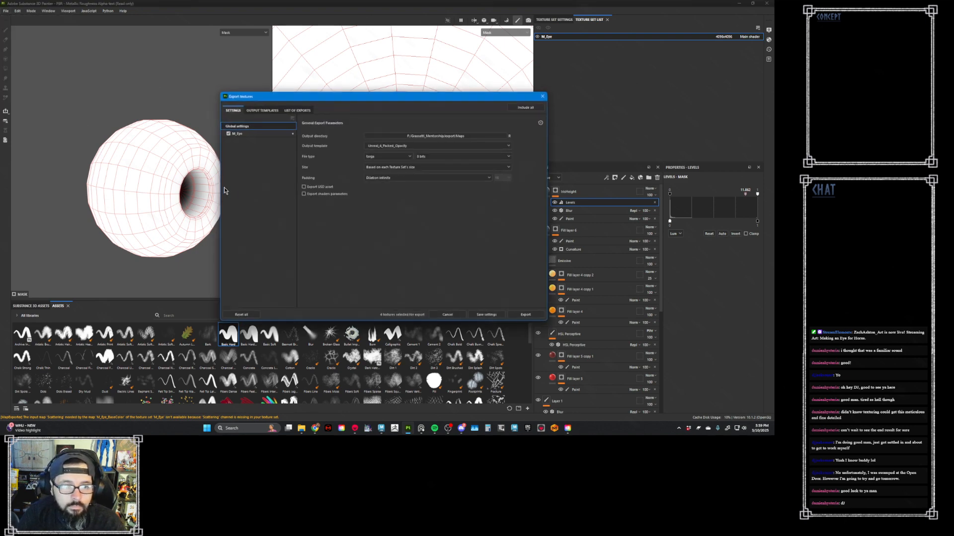
left_click(450, 317)
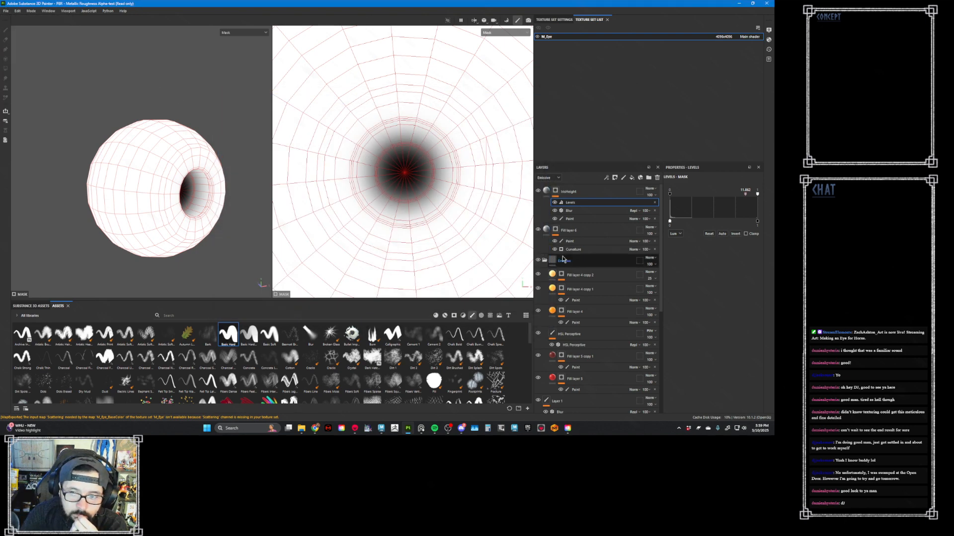
- Export the IrisHeight layer's mask to file in the Mask folder, replacing the existing eye parallax image
left_click(555, 192)
right_click(555, 192)
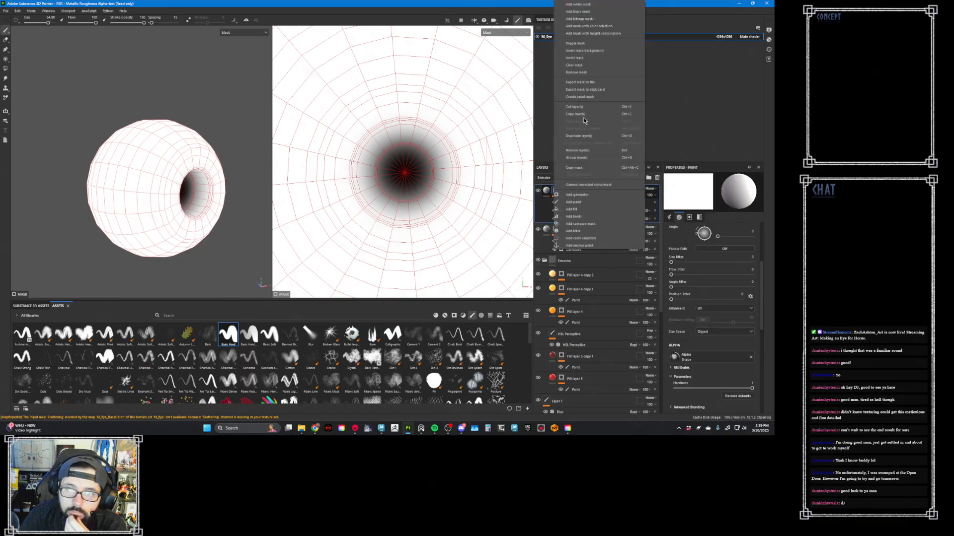
left_click(582, 83)
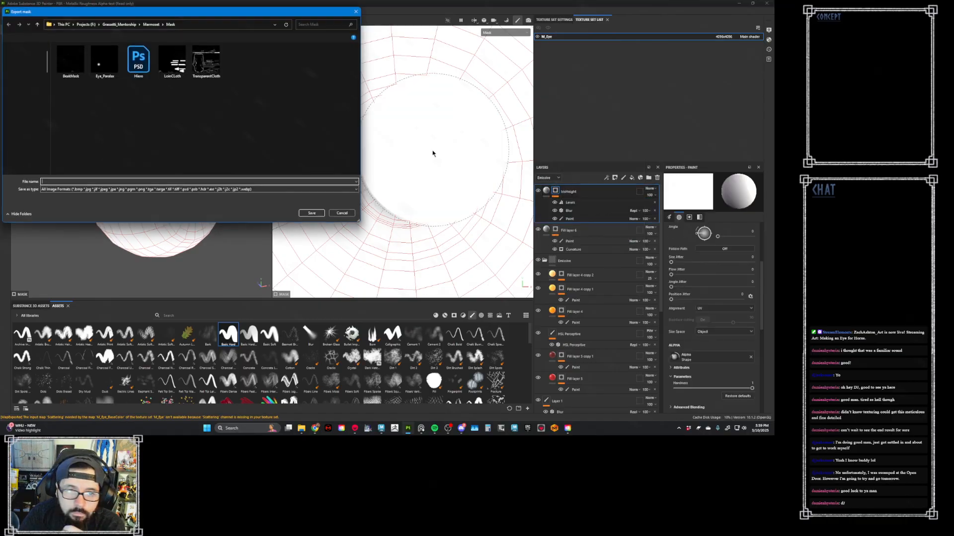
left_click(118, 72)
left_click(311, 213)
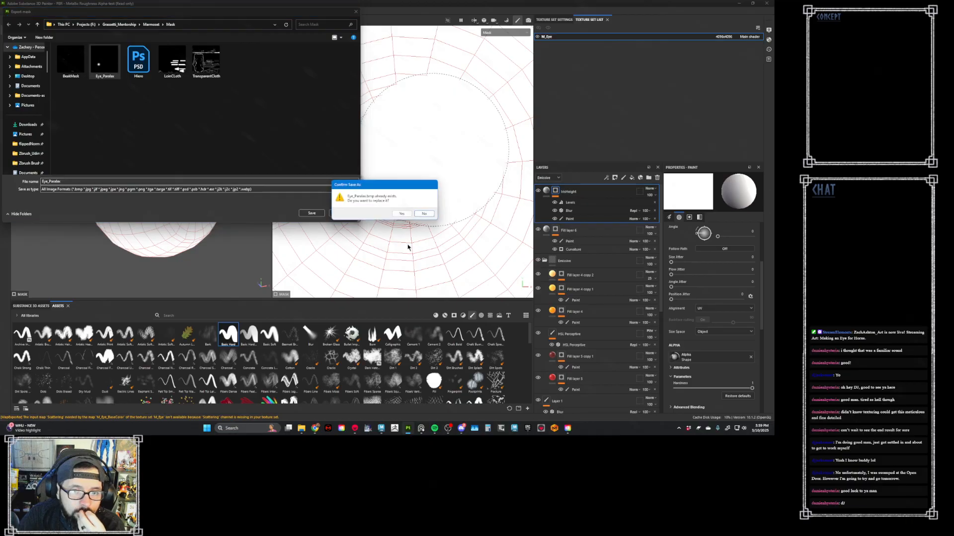
left_click(402, 215)
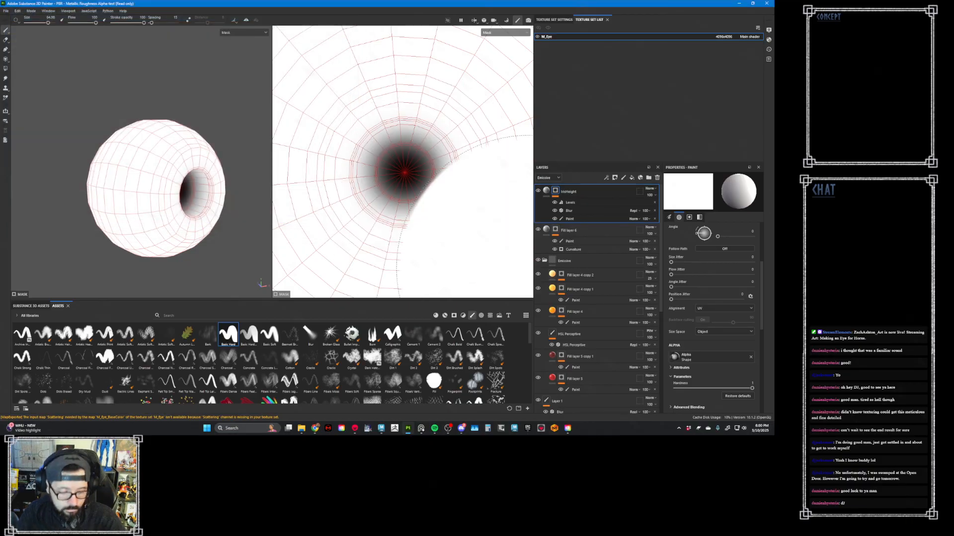
- Switch to Marmoset, raise M_Eye's displacement scale slightly above 0, and inspect the eye up close and from a distance
key("super+Tab")
left_click(400, 80)
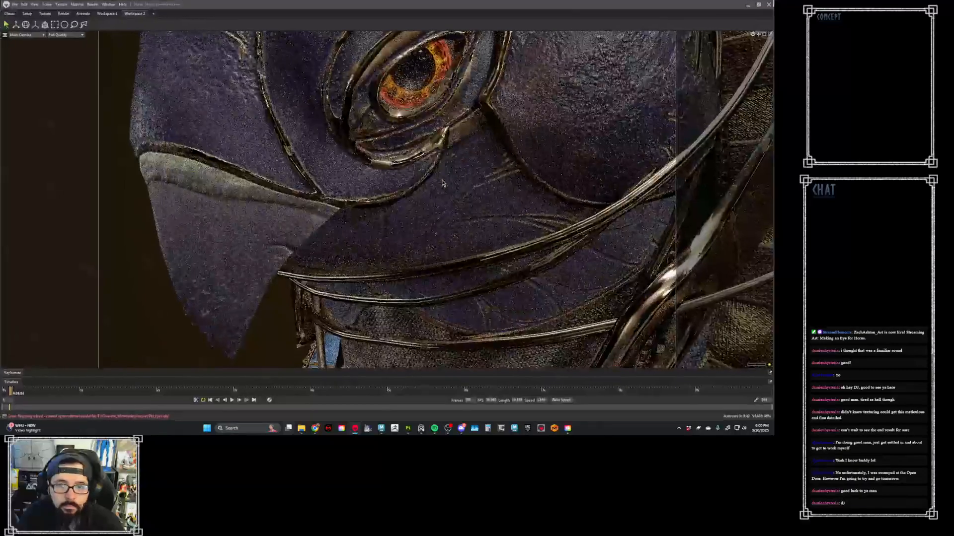
left_click(411, 99)
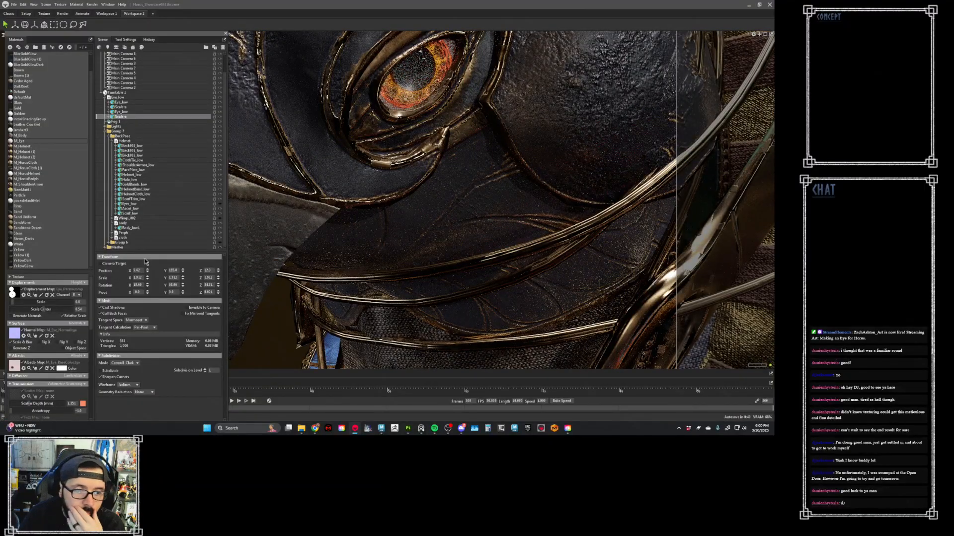
left_click_drag(13, 301, 35, 302)
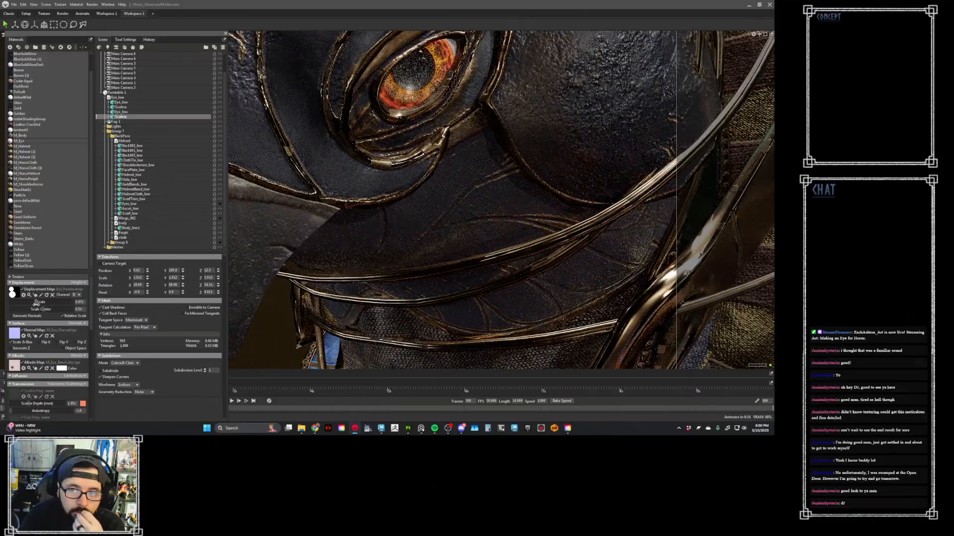
scroll(355, 185, "down", 6)
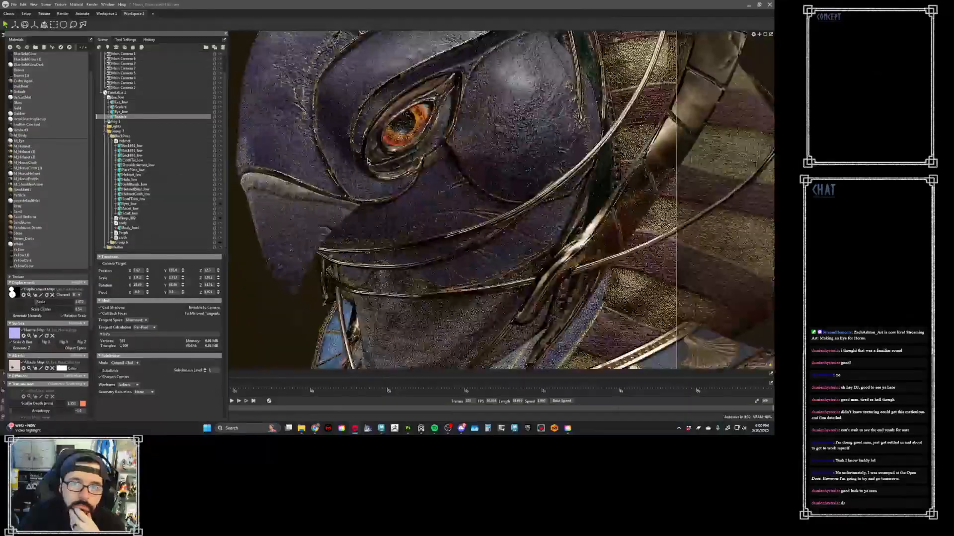
scroll(367, 169, "down", 7)
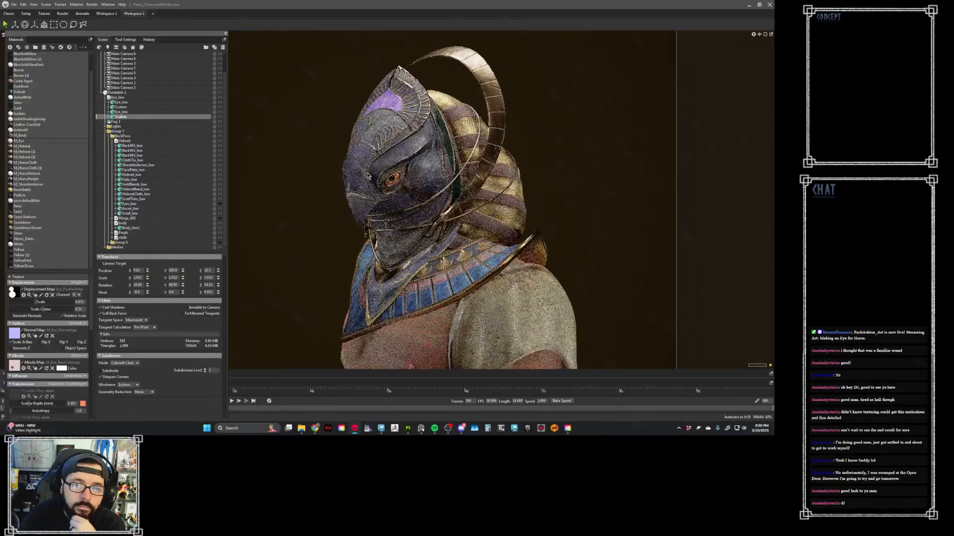
scroll(262, 303, "up", 1)
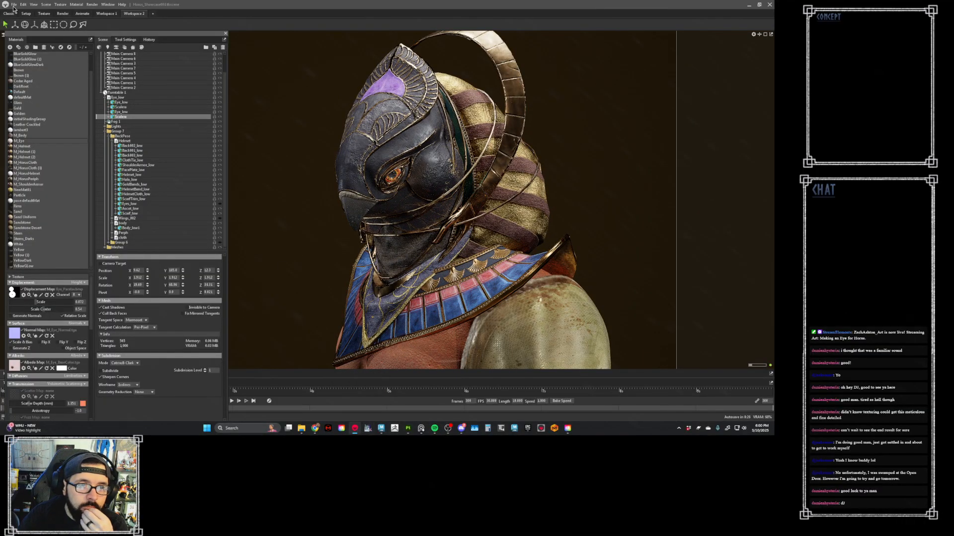
- Create a new scene and add a bake project to it
left_click(14, 6)
left_click(19, 13)
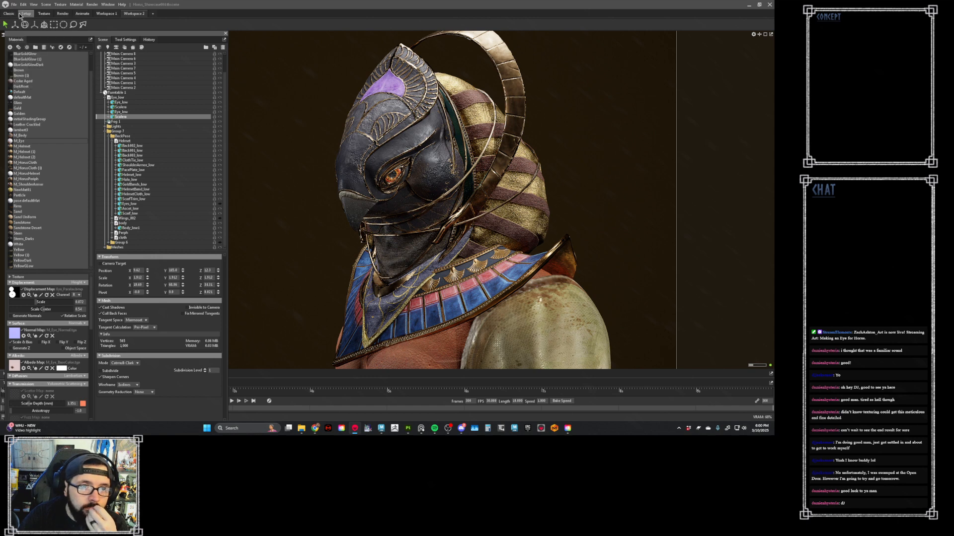
left_click(14, 4)
mouse_move(41, 23)
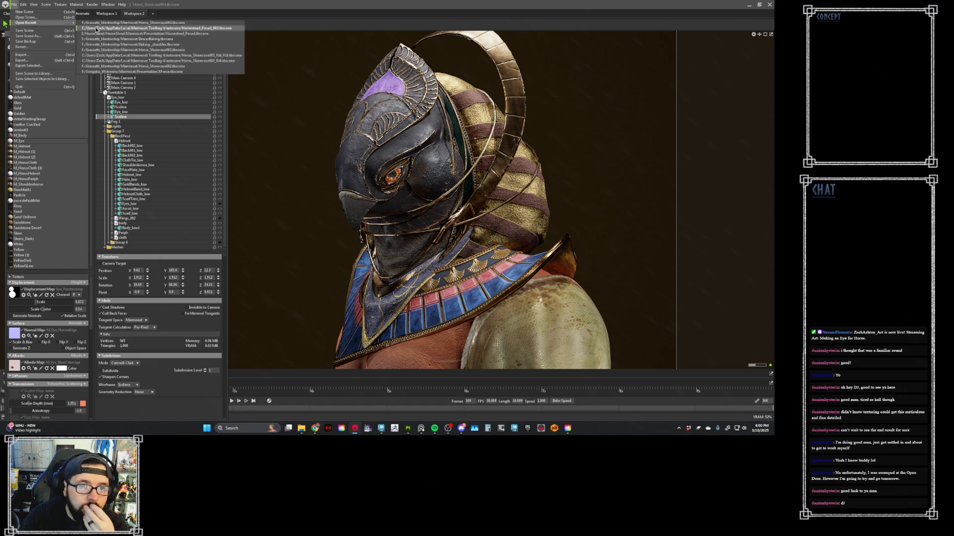
left_click(24, 12)
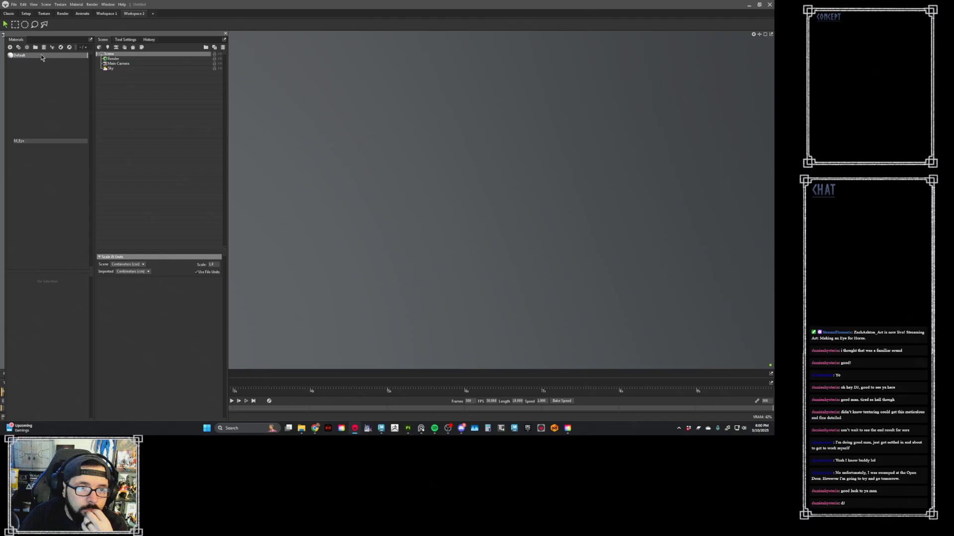
left_click(131, 48)
- Import Eye_high.obj from the Grassetti_Mentorship export folder and place it in the bake group's High slot
left_click(14, 4)
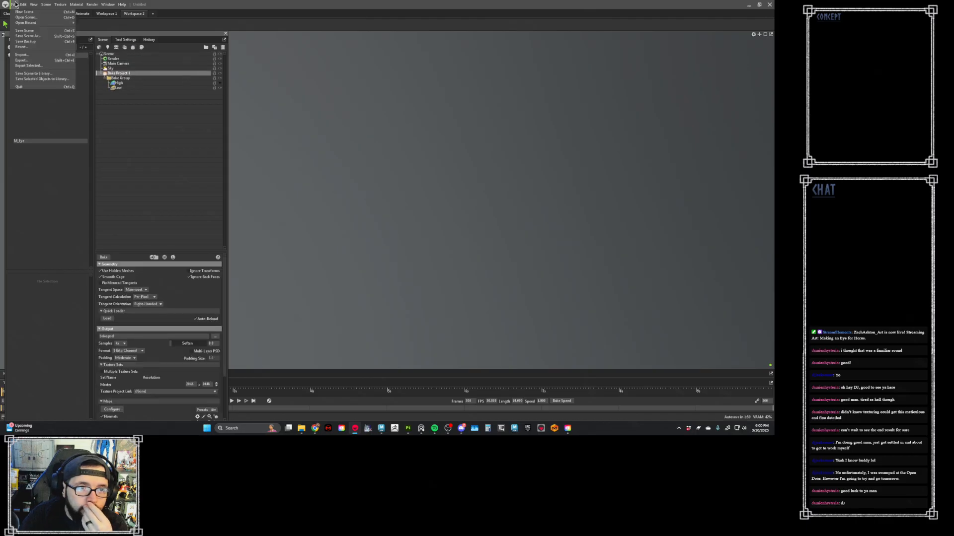
left_click(22, 54)
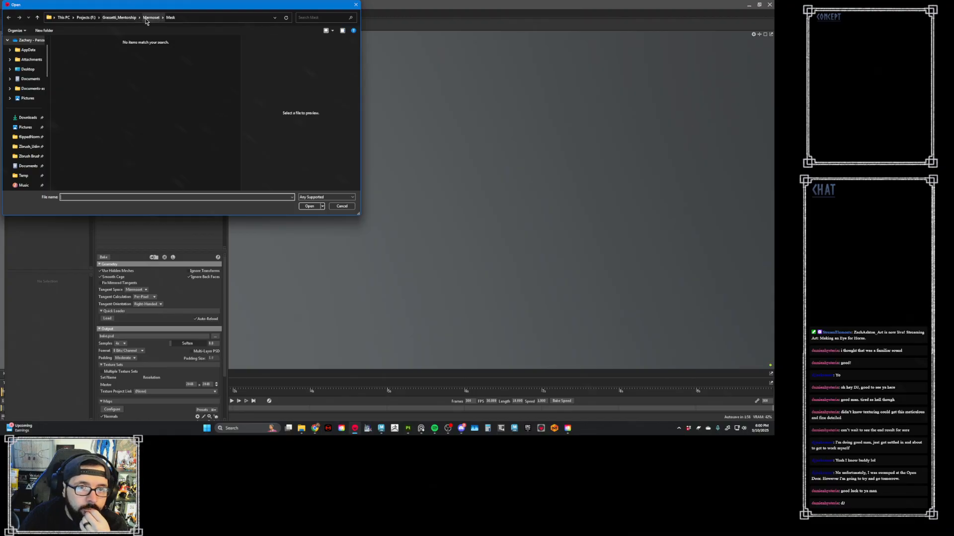
left_click(148, 18)
left_click(122, 19)
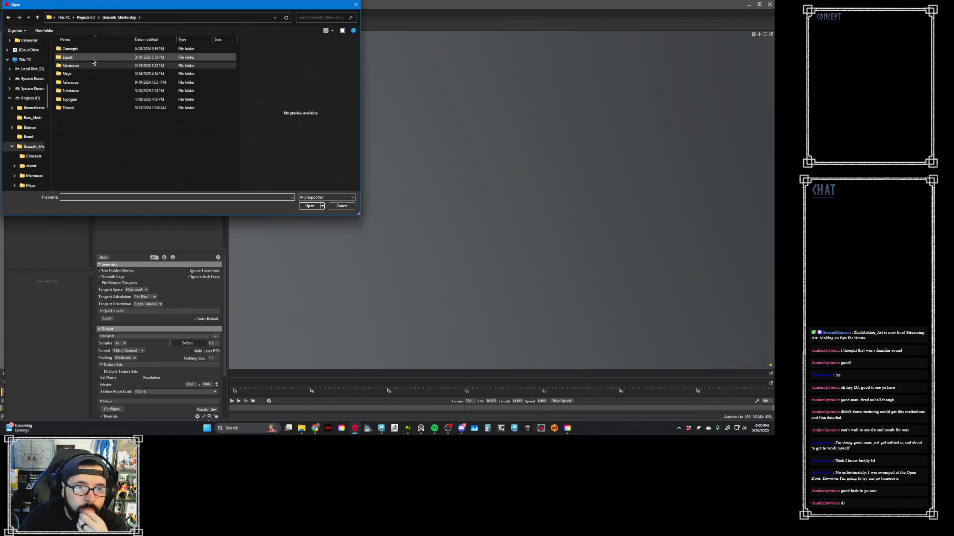
double_click(91, 58)
double_click(88, 169)
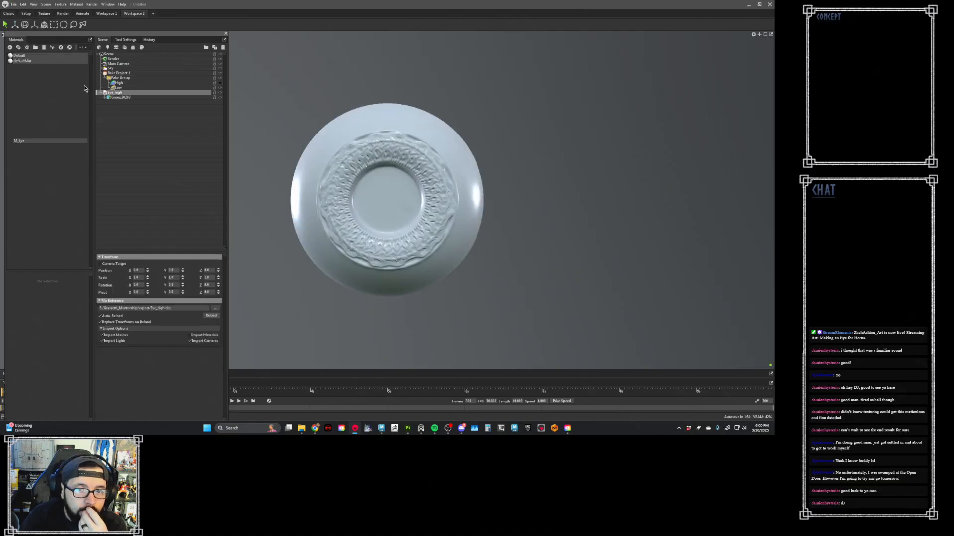
left_click_drag(149, 93, 137, 84)
- Import the PH_Eyes model from the export folder and delete it from the scene
left_click(16, 6)
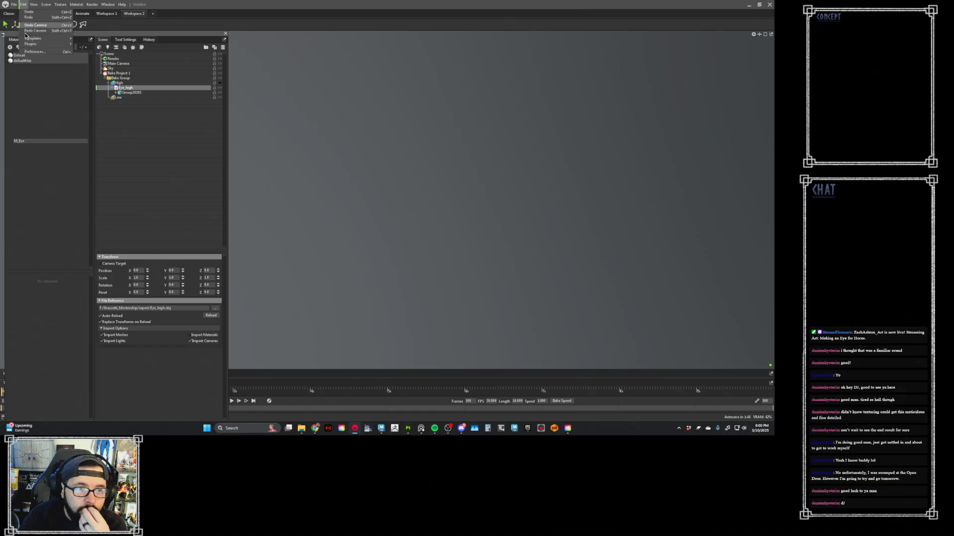
left_click(34, 57)
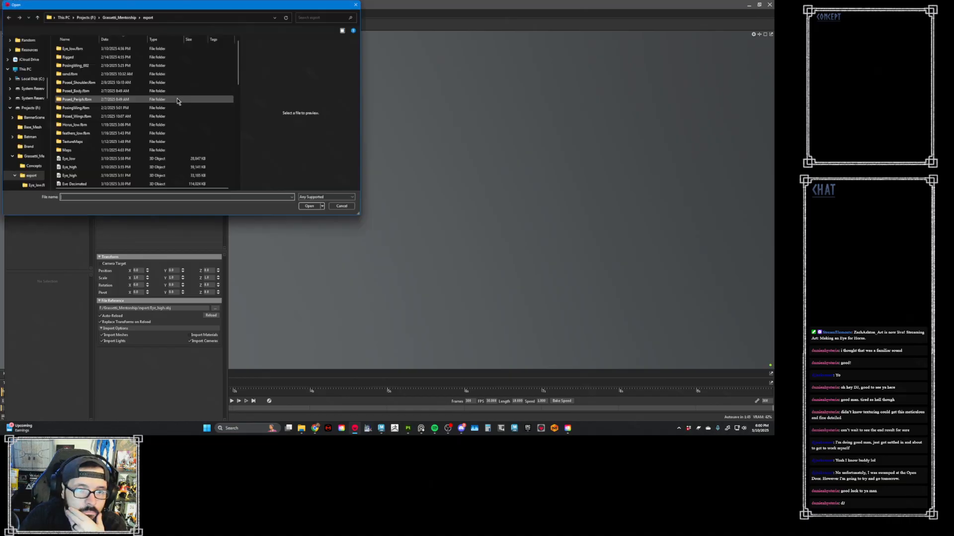
scroll(134, 183, "down", 1)
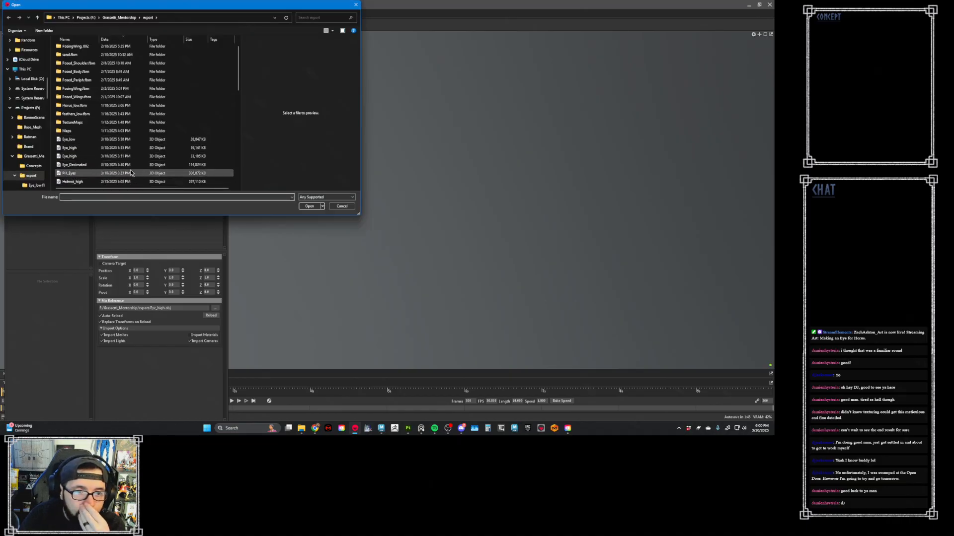
double_click(135, 172)
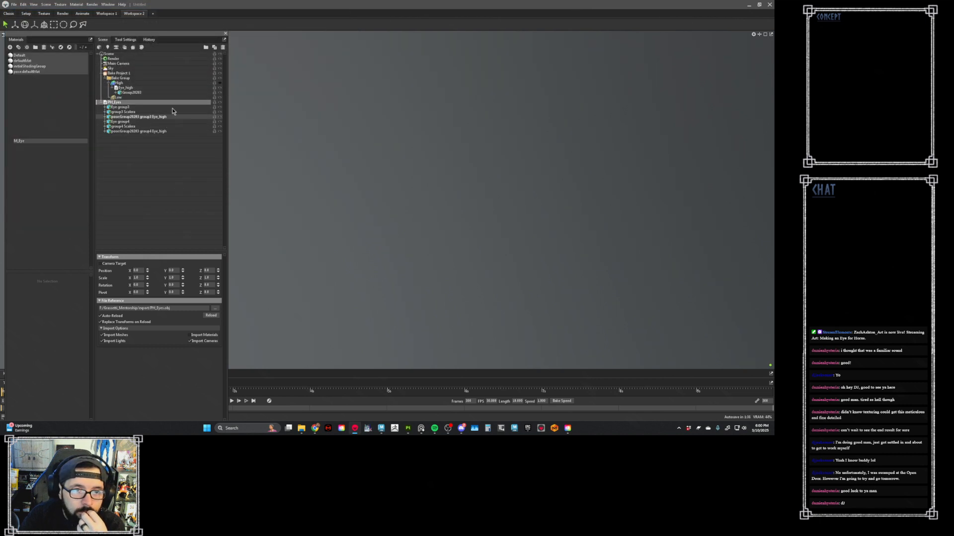
left_click(223, 47)
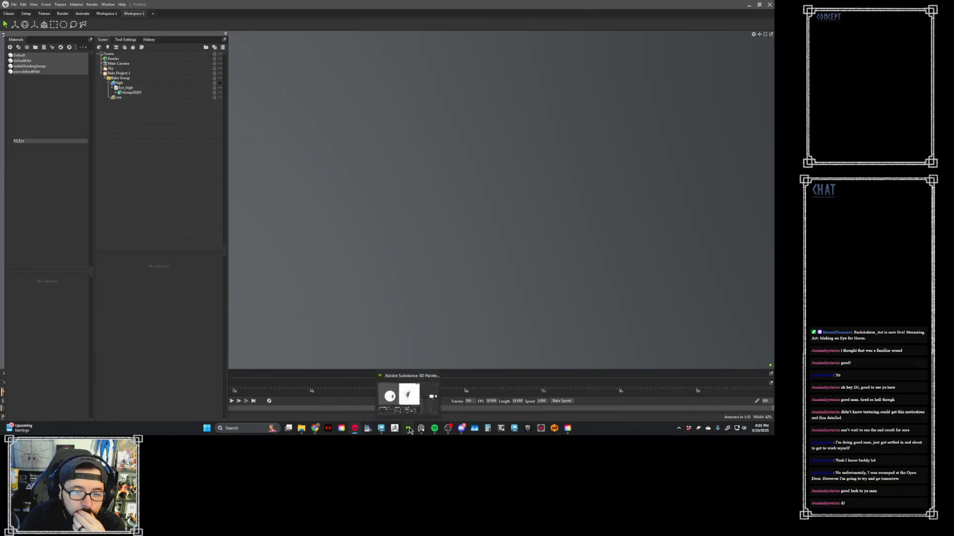
- Switch to Maya and reset group3, setting its translation and rotation to 0 and its scale to 1 on all axes
mouse_move(381, 429)
left_click(348, 398)
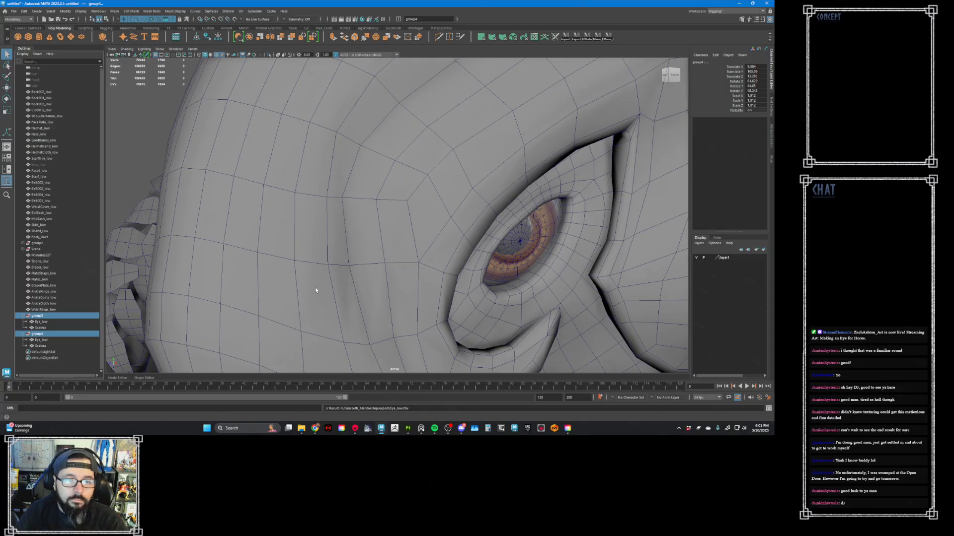
left_click(70, 317)
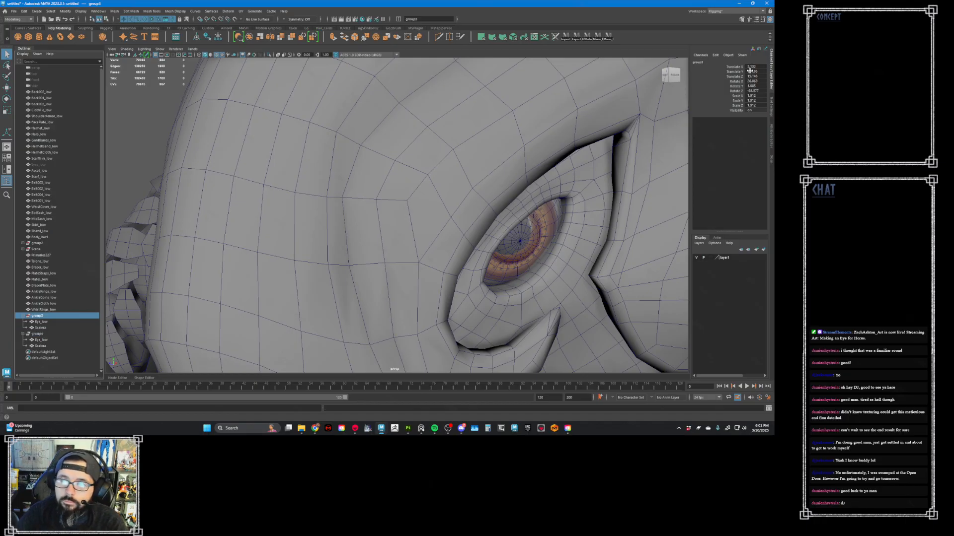
left_click_drag(752, 67, 754, 91)
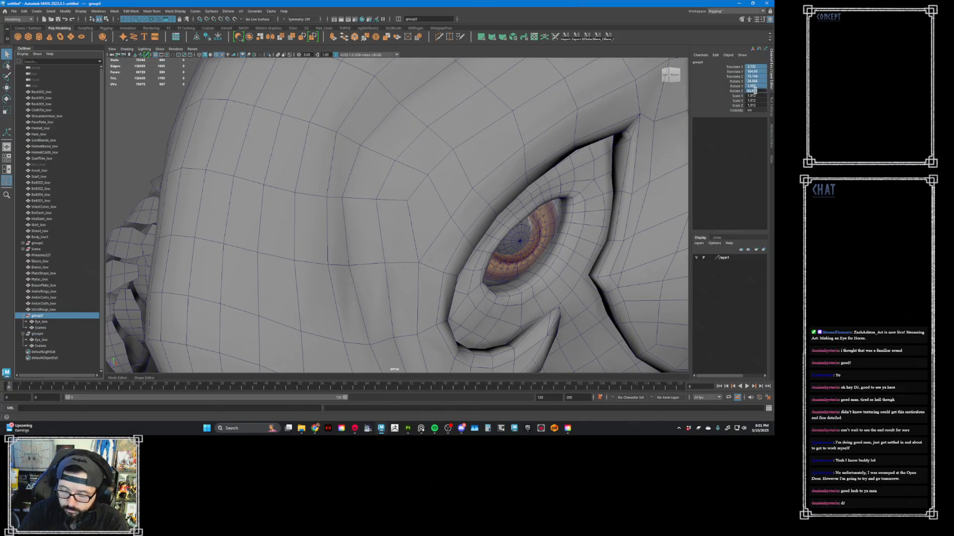
type("0")
key("Return")
left_click_drag(754, 95, 756, 104)
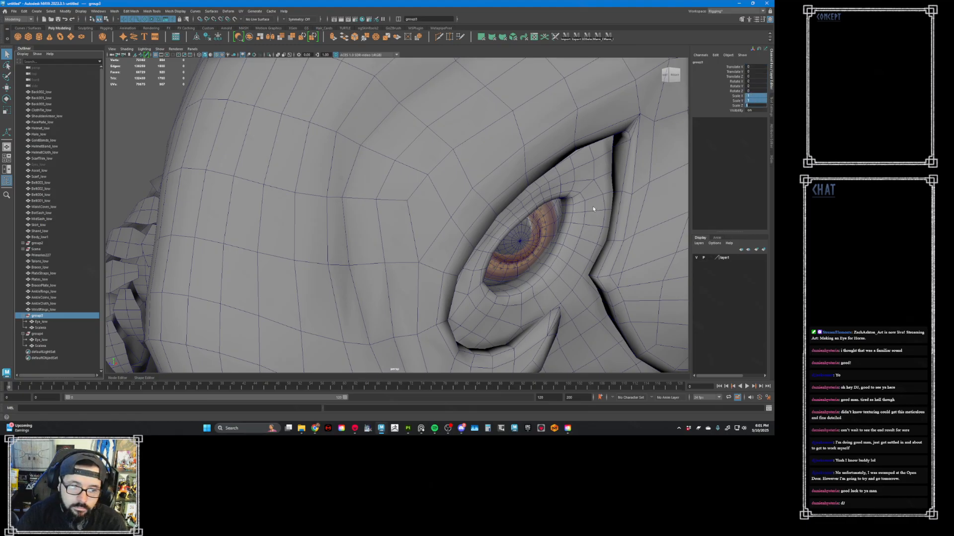
type("1")
key("Return")
key("f")
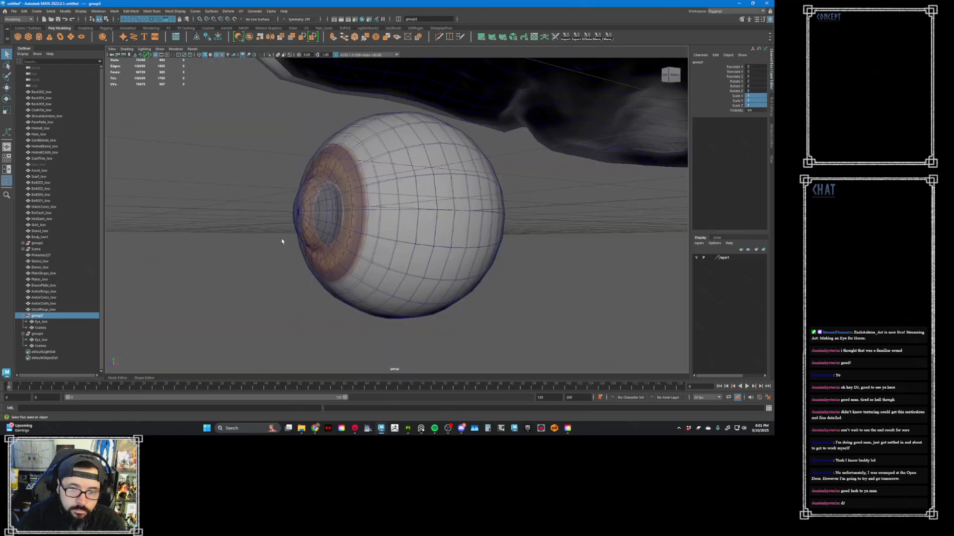
- Export group3's Eye_low mesh as FBX to the export folder, basing the file name on Eye_low.fbx
left_click(44, 322)
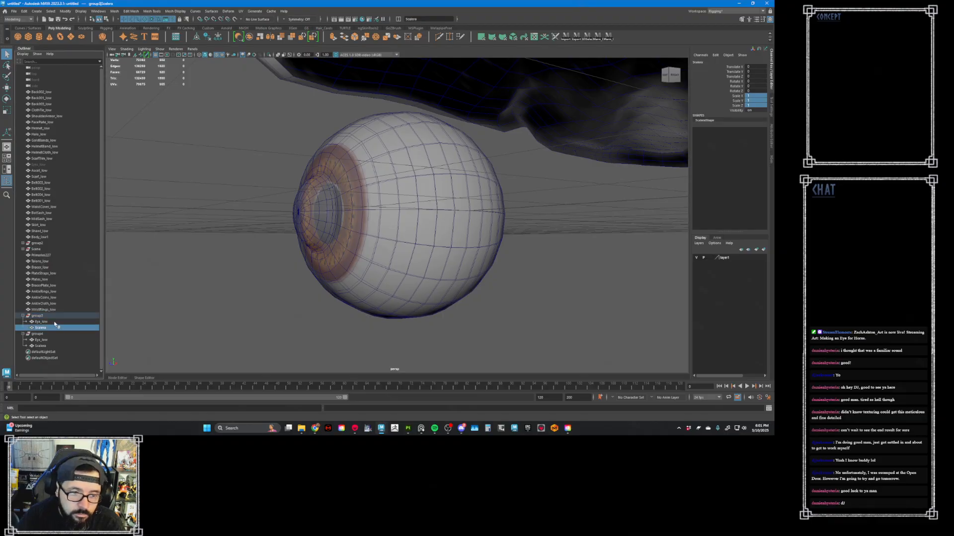
left_click(14, 11)
left_click(44, 90)
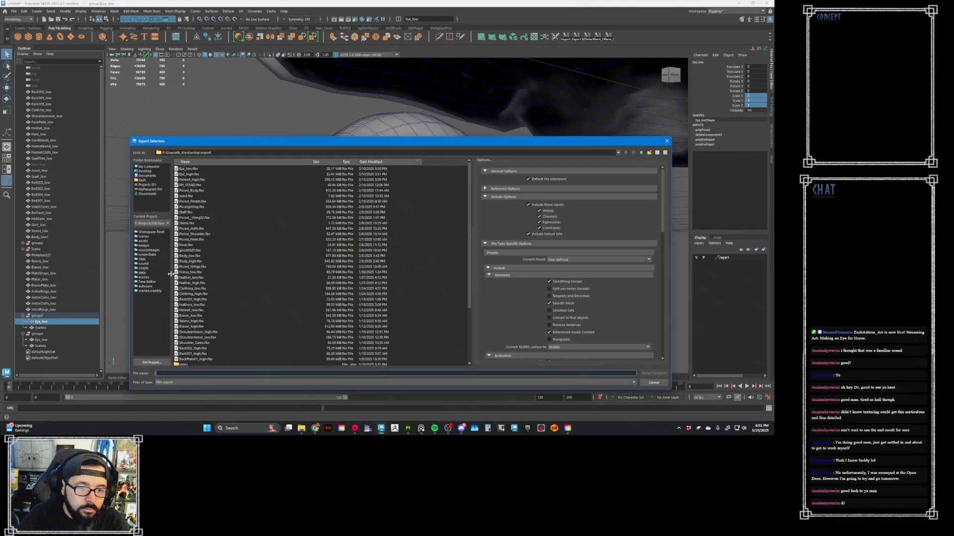
left_click(195, 170)
left_click(170, 373)
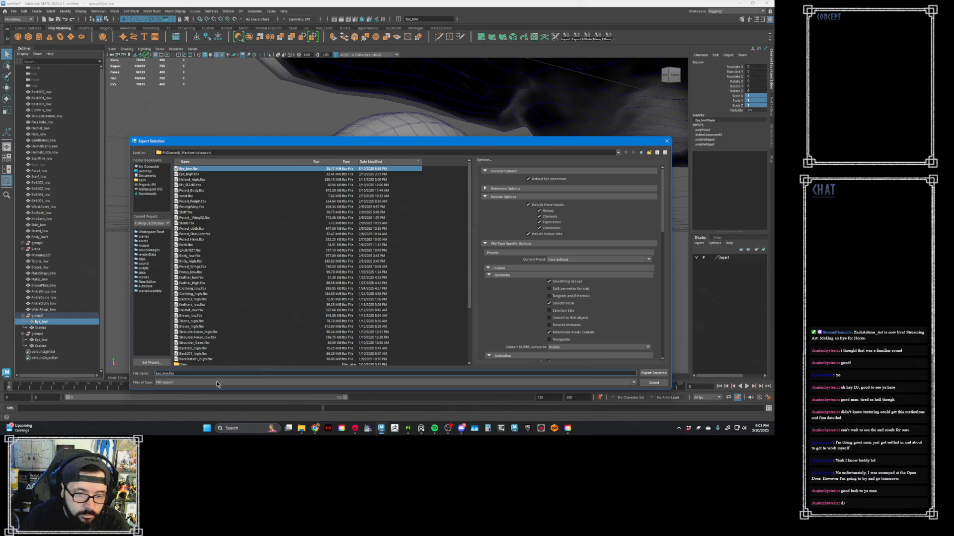
key("Return")
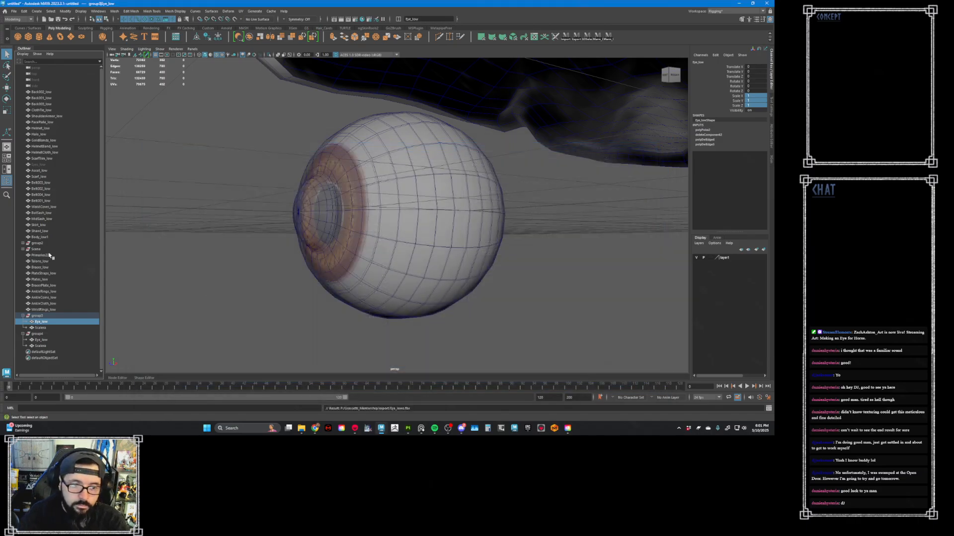
- Undo group3's transform reset, deselect everything, frame the whole character, and switch back to Marmoset
key("ctrl+z")
key("ctrl+z")
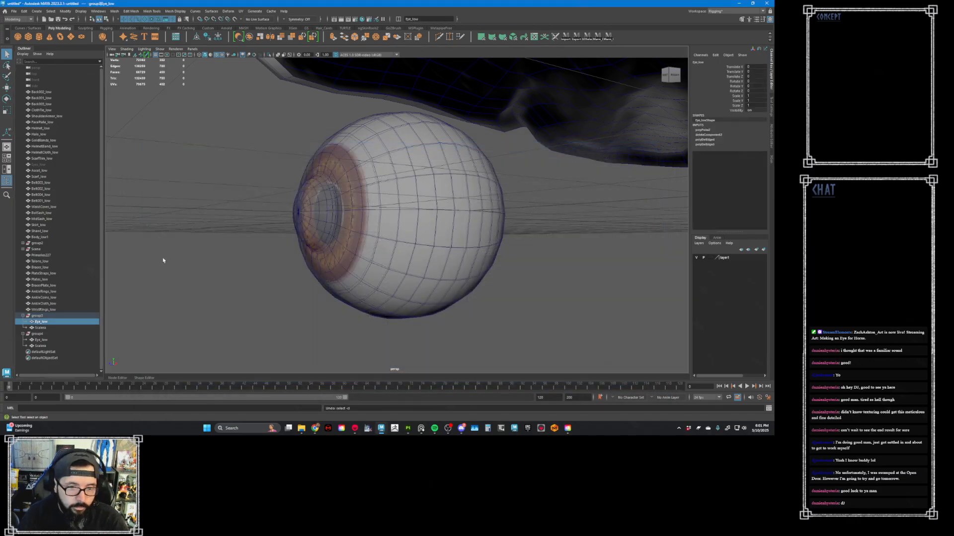
key("ctrl+z")
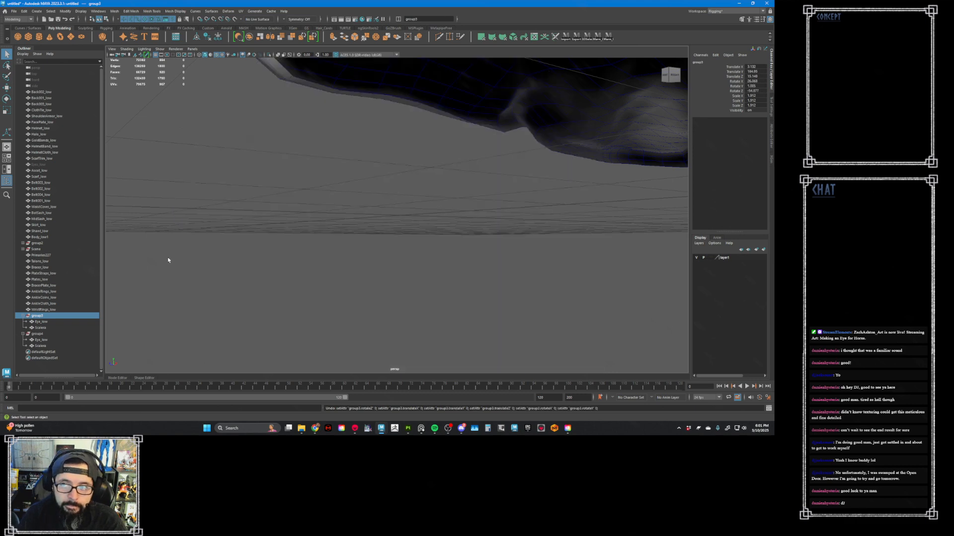
left_click(208, 205)
key("f")
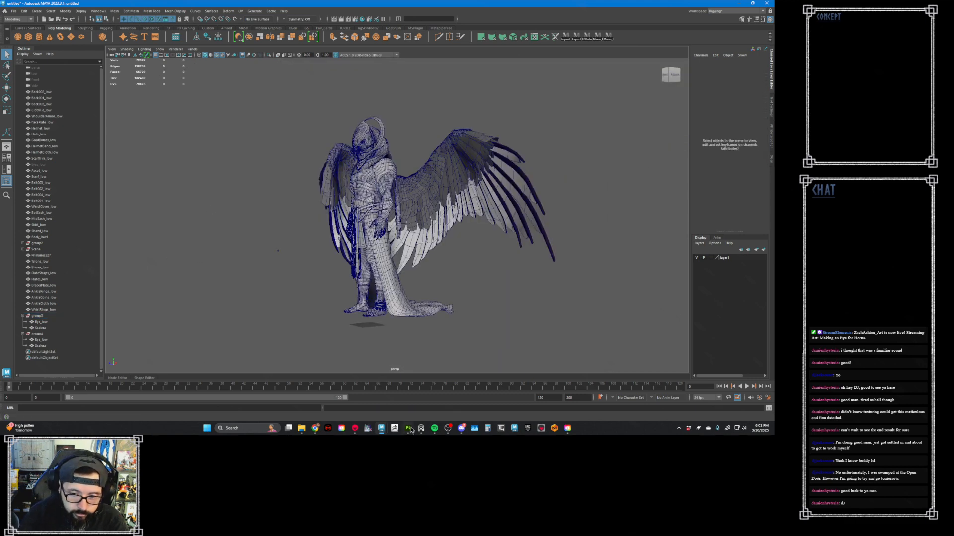
left_click(354, 428)
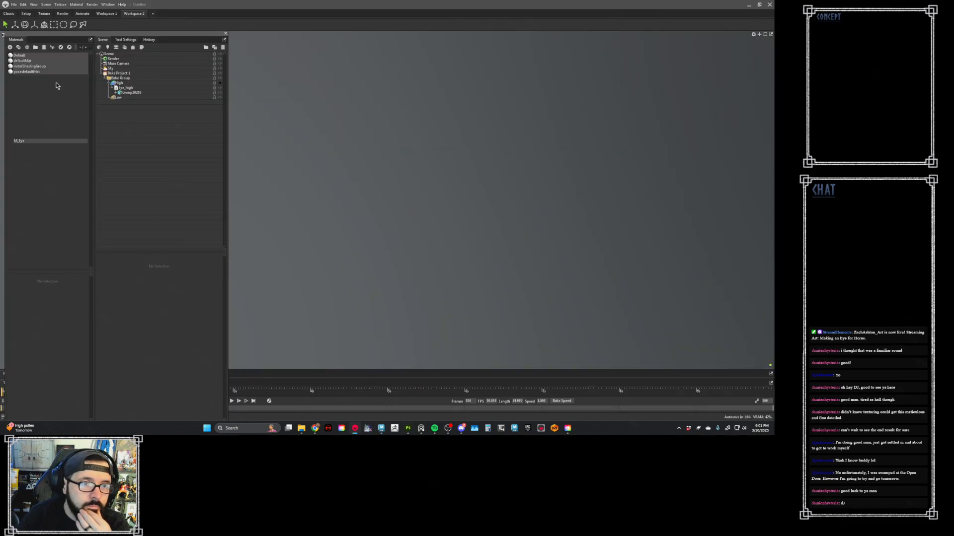
- Import the low-poly eye model from the export folder and place it in the bake group's Low slot
left_click(14, 5)
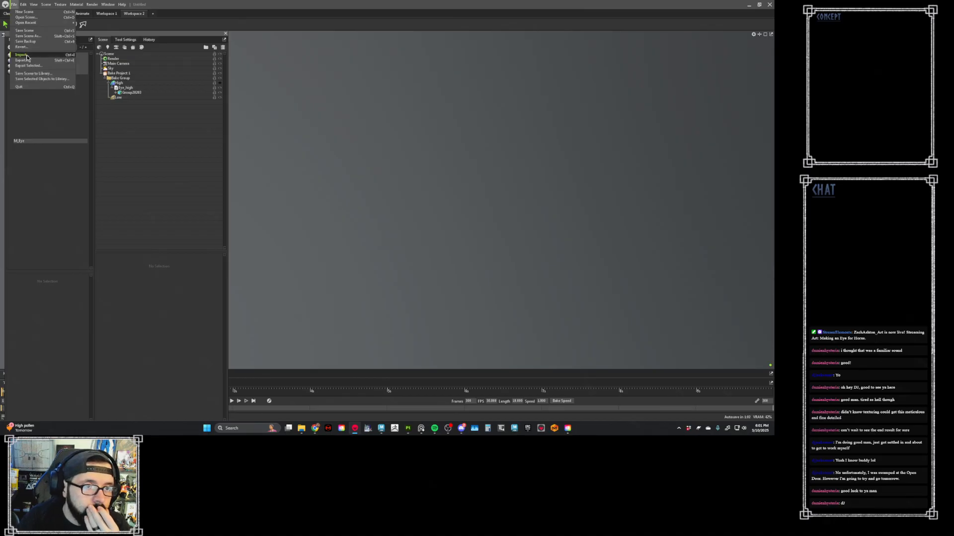
left_click(23, 55)
double_click(70, 158)
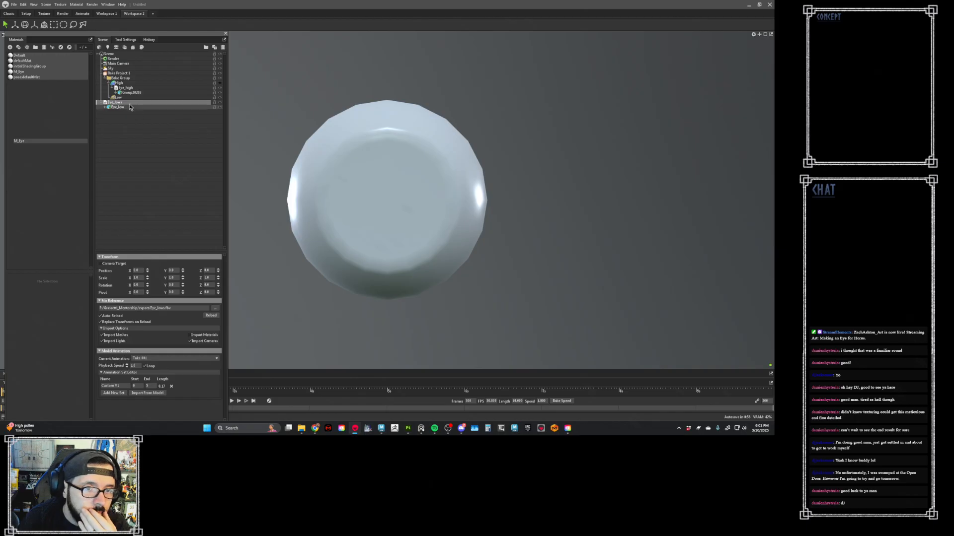
left_click_drag(115, 103, 118, 97)
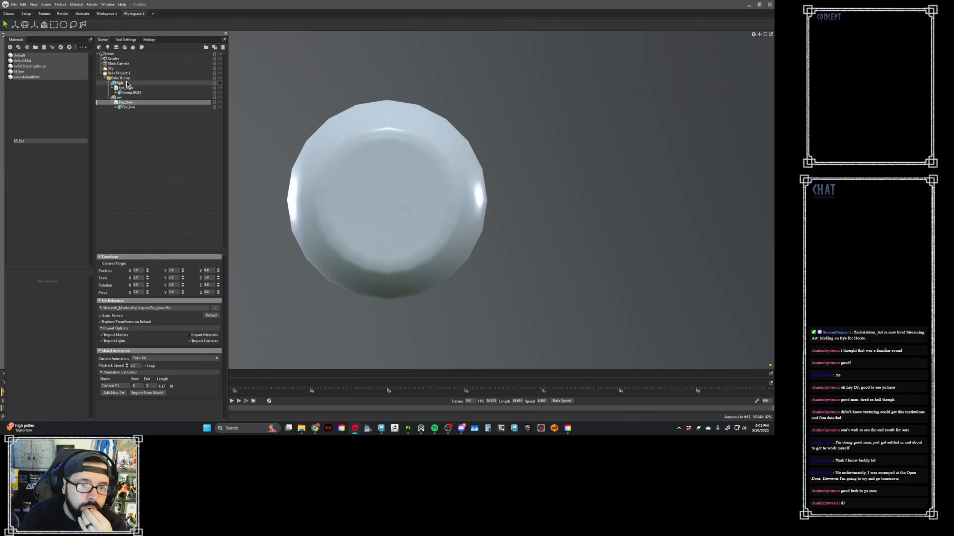
- Add Vertex Color to Bake Project 1's maps and enable Normals (Object), Position, Curvature, Thickness and Ambient Occlusion
left_click(119, 73)
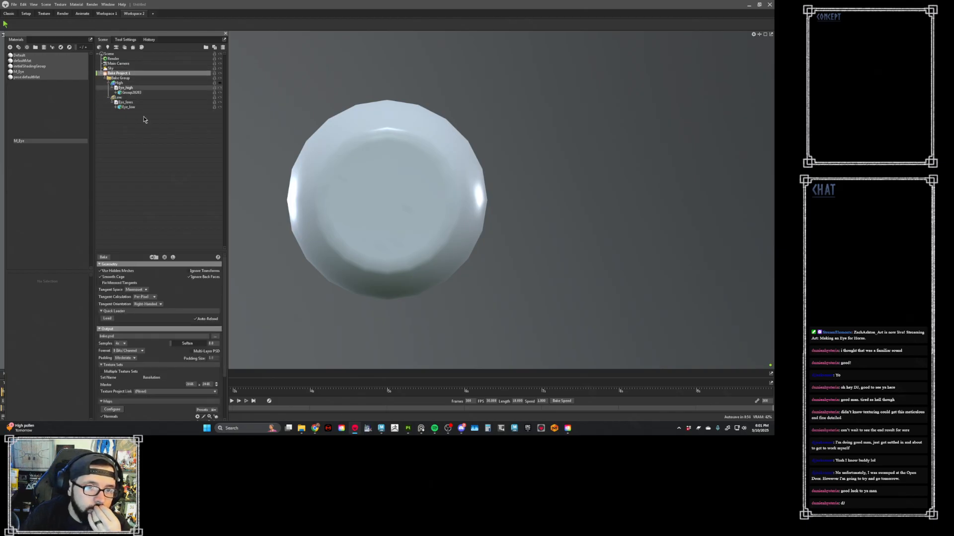
scroll(139, 335, "down", 3)
left_click(112, 352)
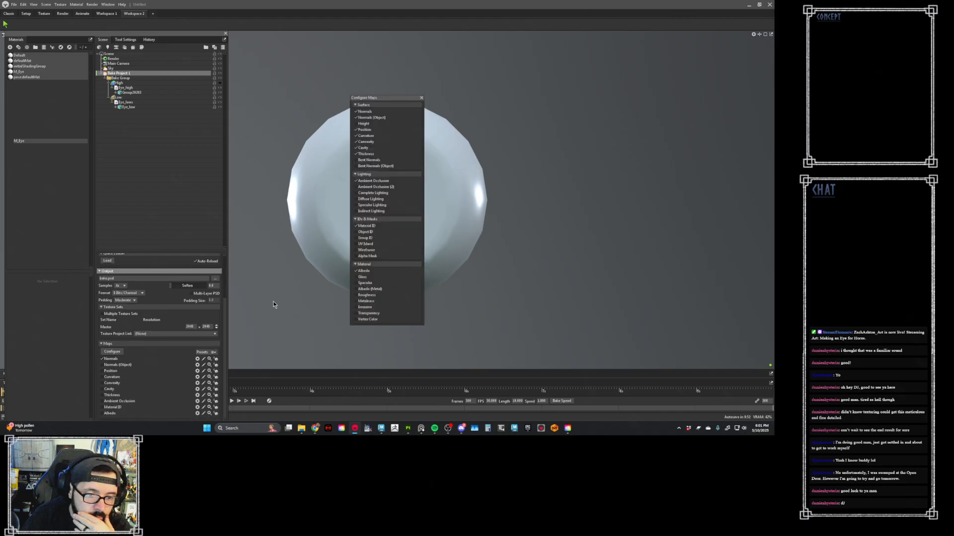
left_click(356, 319)
scroll(196, 390, "down", 1)
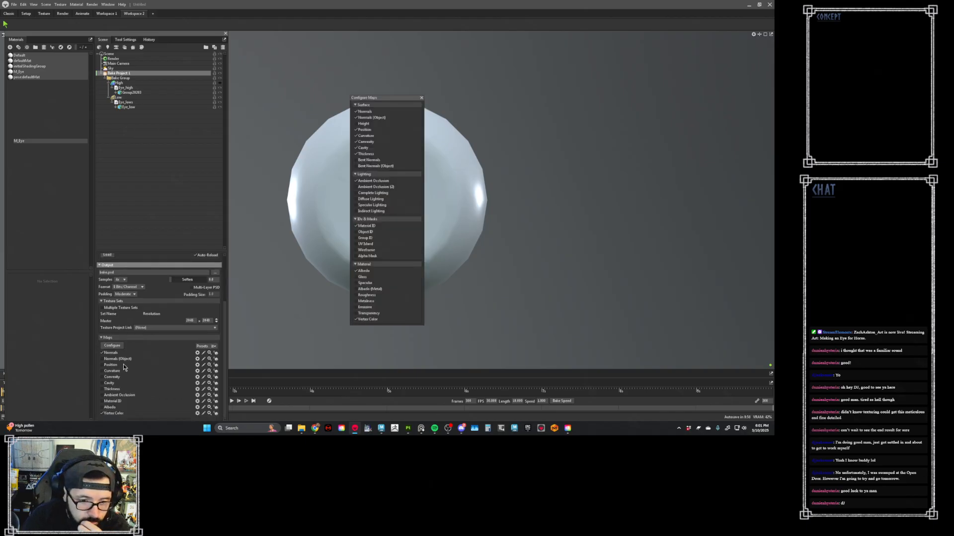
left_click_drag(102, 359, 108, 380)
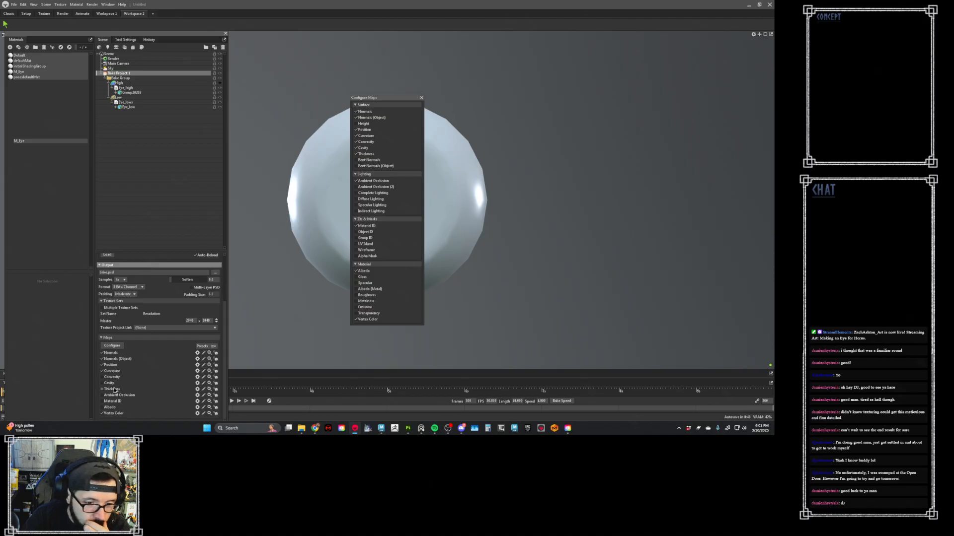
left_click(120, 396)
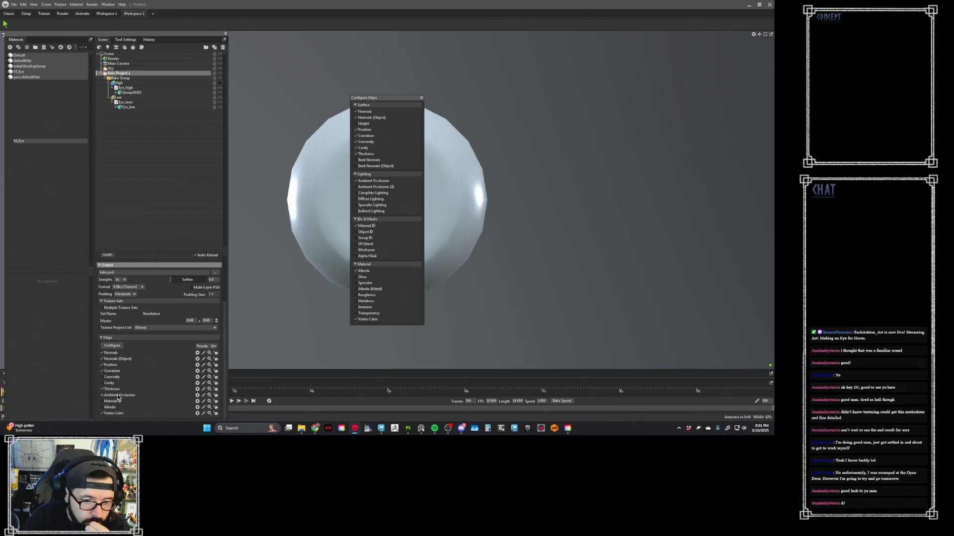
- Set the Curvature map's strength to 1.7 and close the map configuration window
left_click(197, 371)
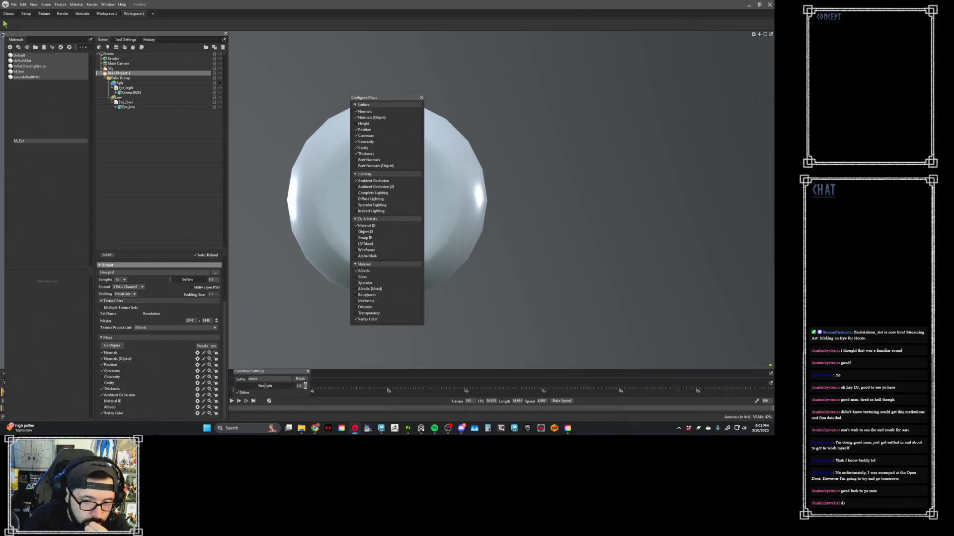
type(".7")
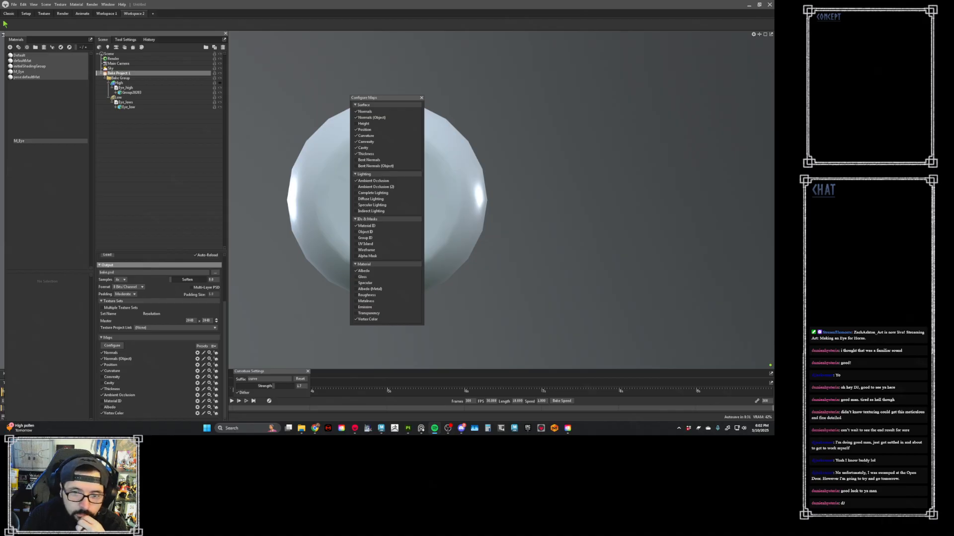
left_click(421, 97)
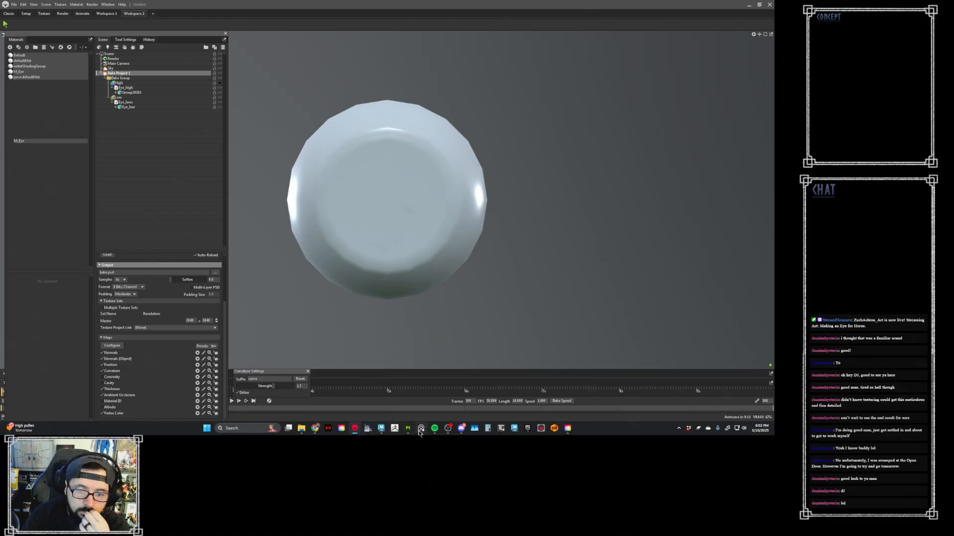
- Set the bake output samples to 16x and enable Multiple Texture Sets
mouse_move(382, 429)
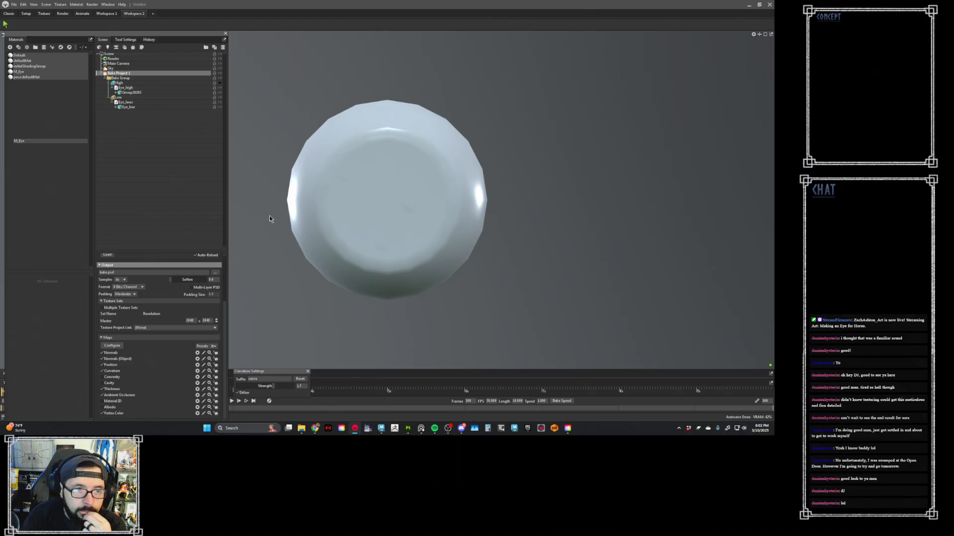
left_click(123, 281)
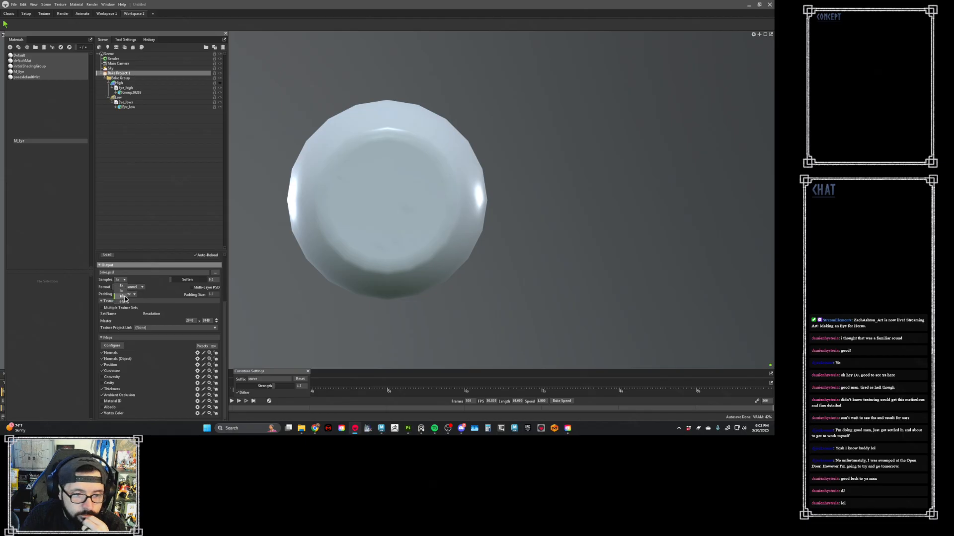
left_click(125, 298)
left_click(132, 309)
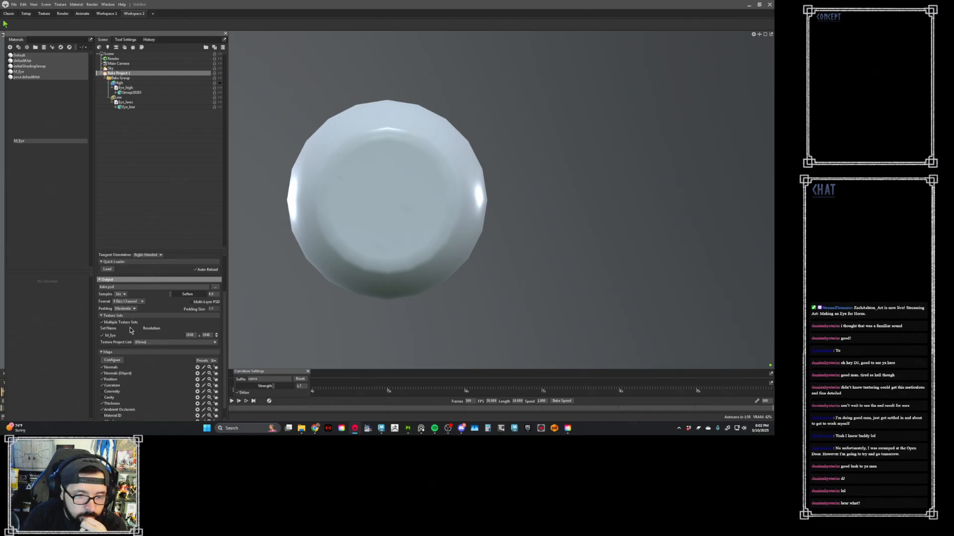
- Set the bake output file to a Photoshop document named Baked in the project's Marmoset Maps folder
scroll(177, 298, "up", 3)
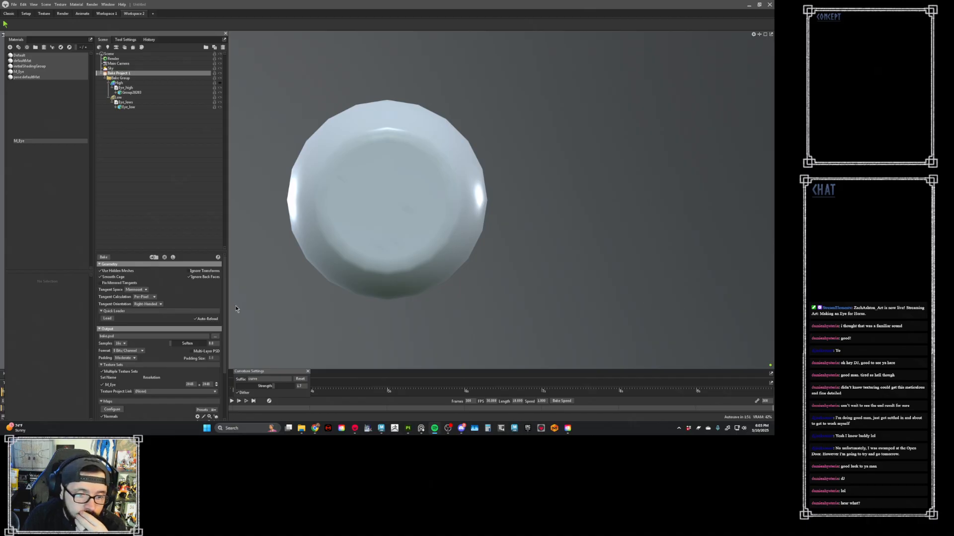
left_click(276, 324)
left_click(119, 73)
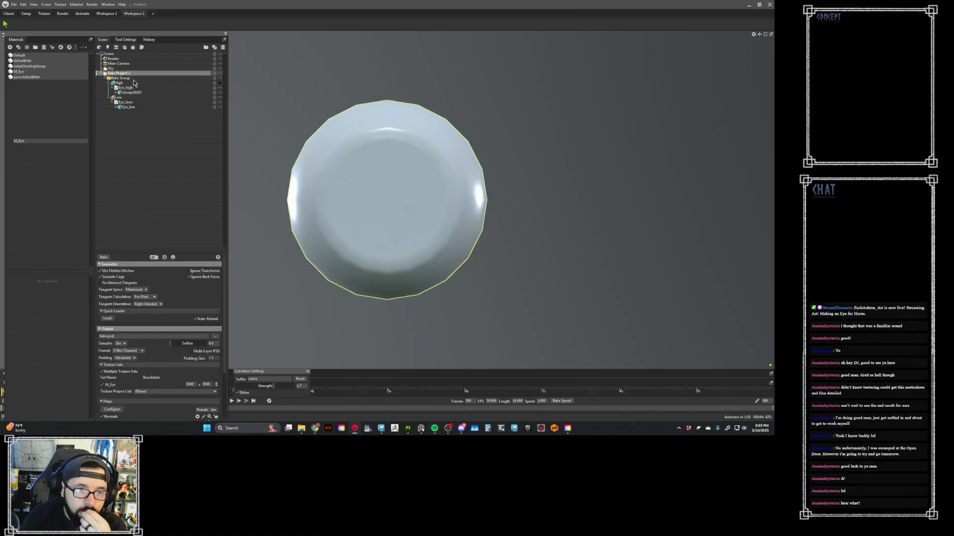
left_click(215, 336)
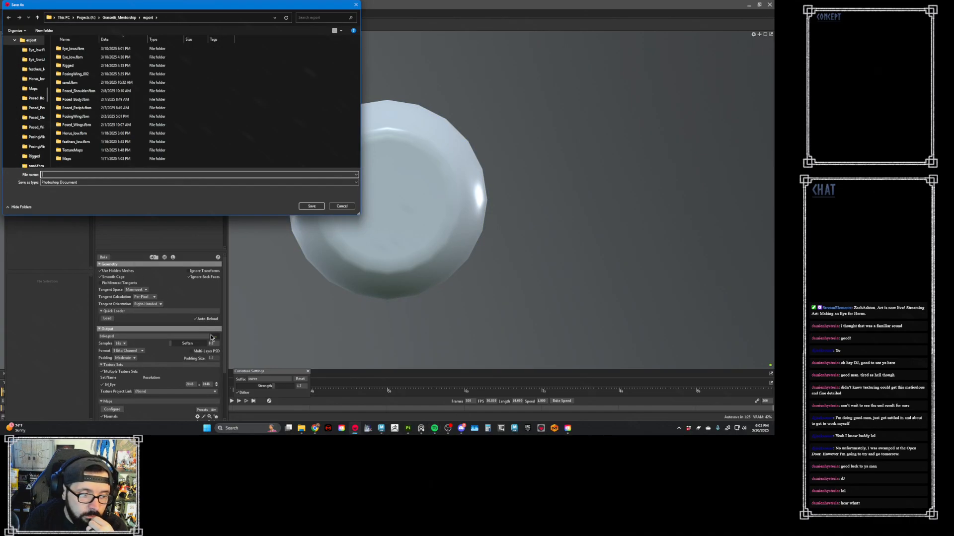
left_click(115, 18)
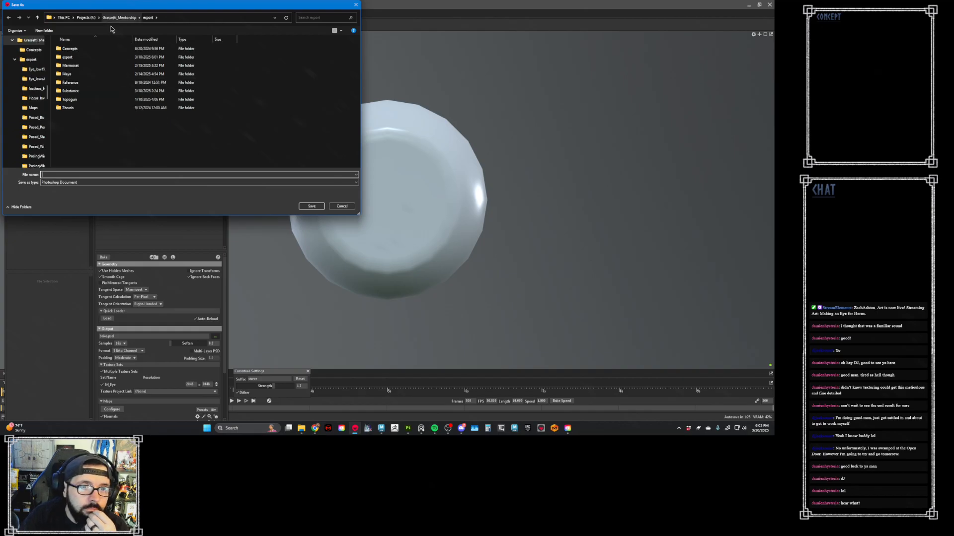
double_click(88, 65)
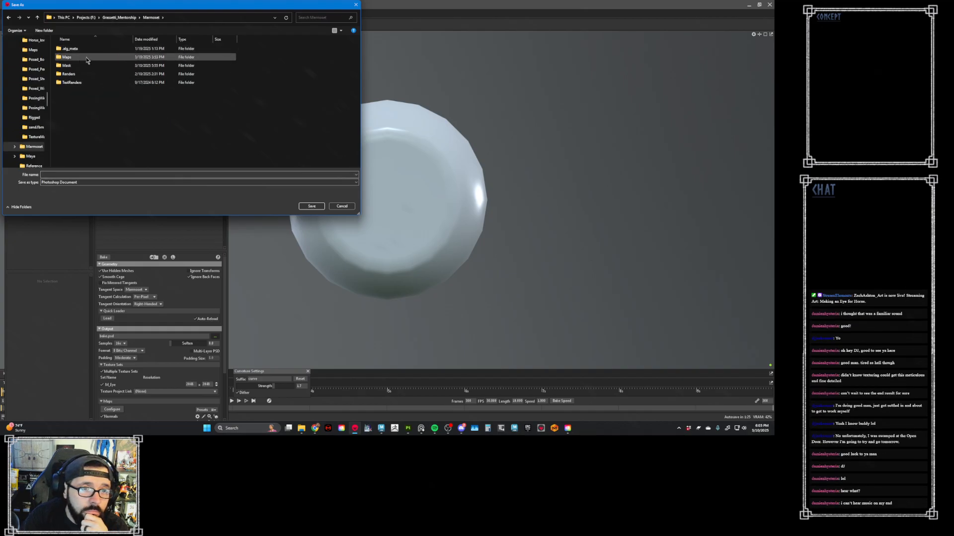
double_click(88, 59)
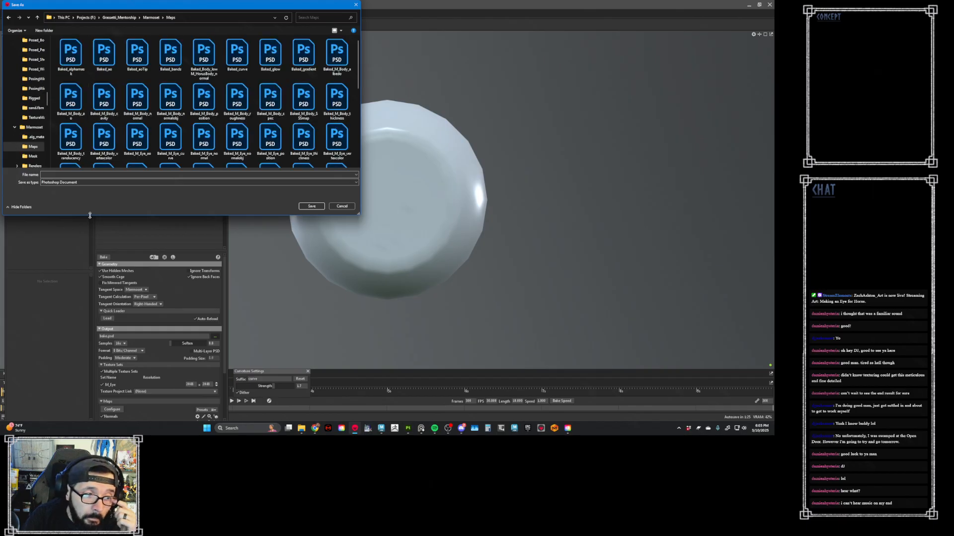
left_click(75, 175)
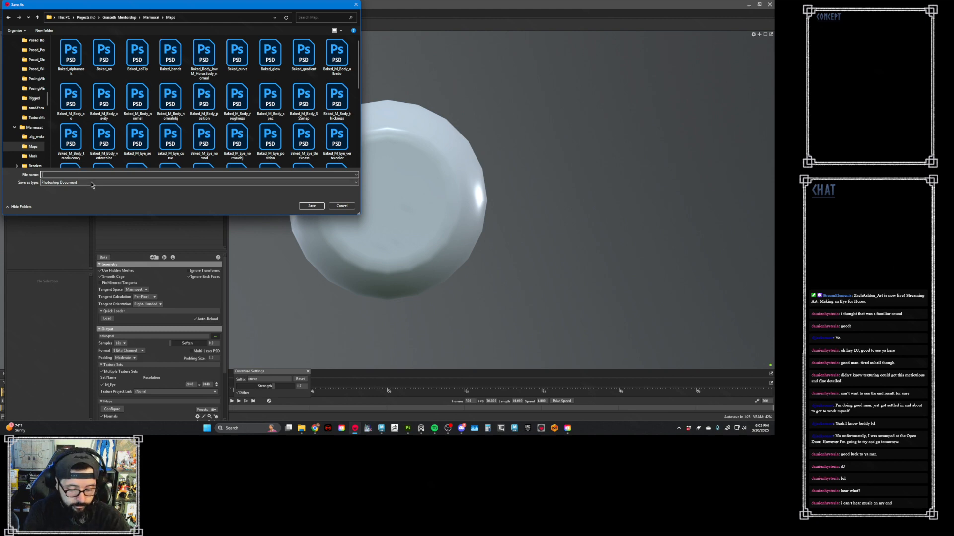
type("Baked")
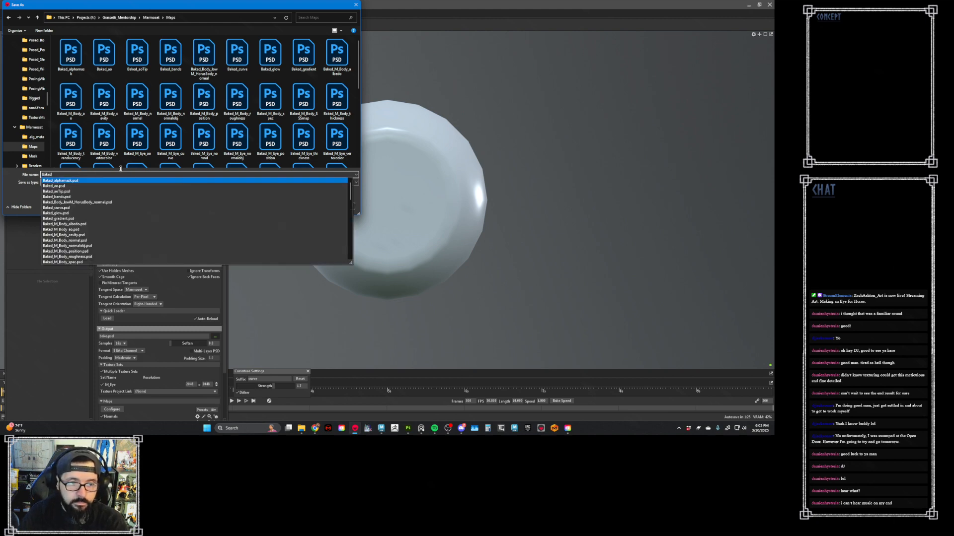
left_click(36, 199)
left_click(317, 206)
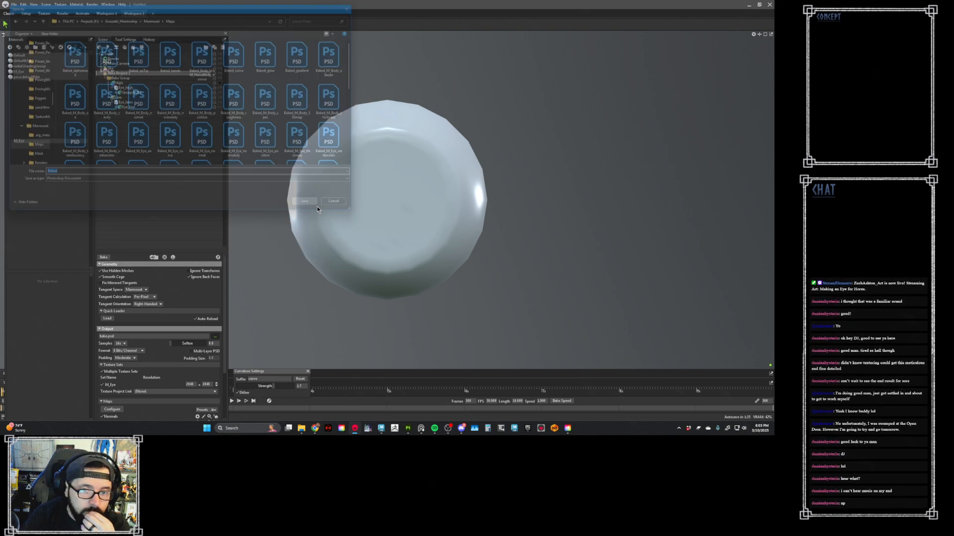
- Bake the maps and preview the result on the low-poly eye, inspecting the iris detail from an angle
left_click(106, 258)
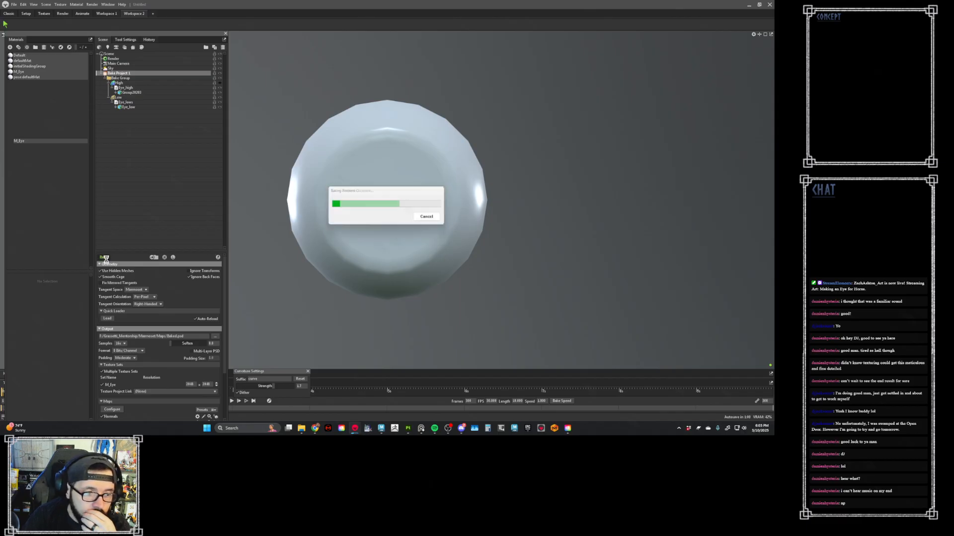
left_click(219, 257)
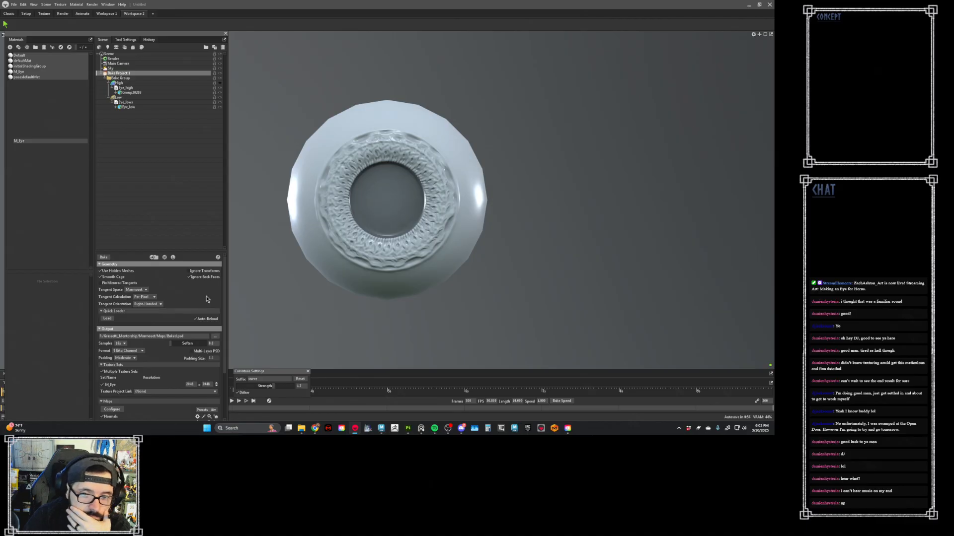
scroll(366, 208, "up", 4)
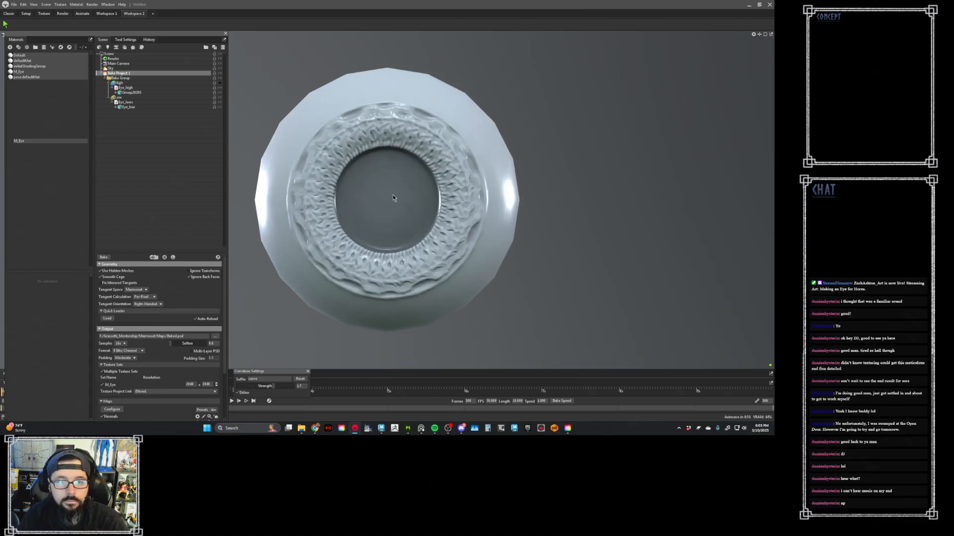
left_click_drag(374, 207, 347, 201)
- Bake an additional Height map for the eye and preview it on the mesh
scroll(172, 332, "down", 3)
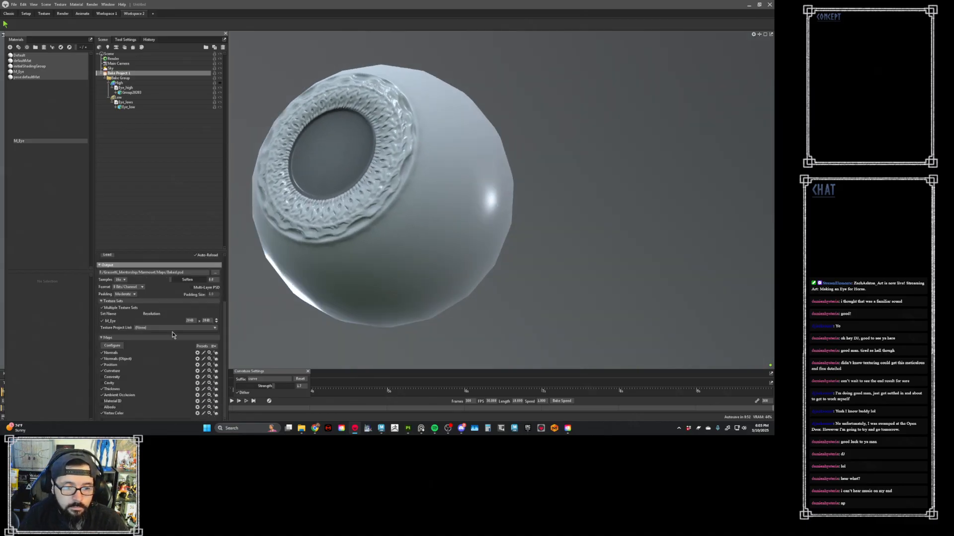
left_click(114, 347)
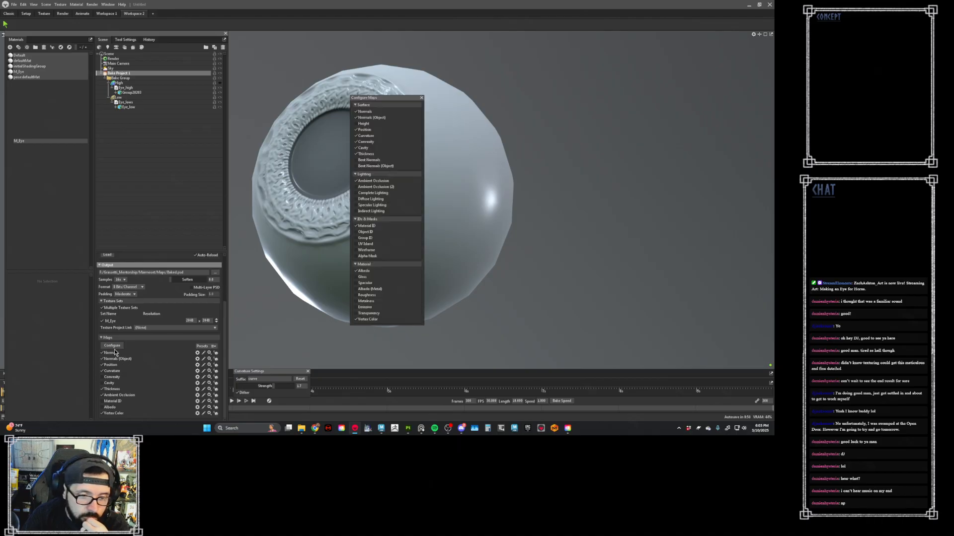
left_click(364, 124)
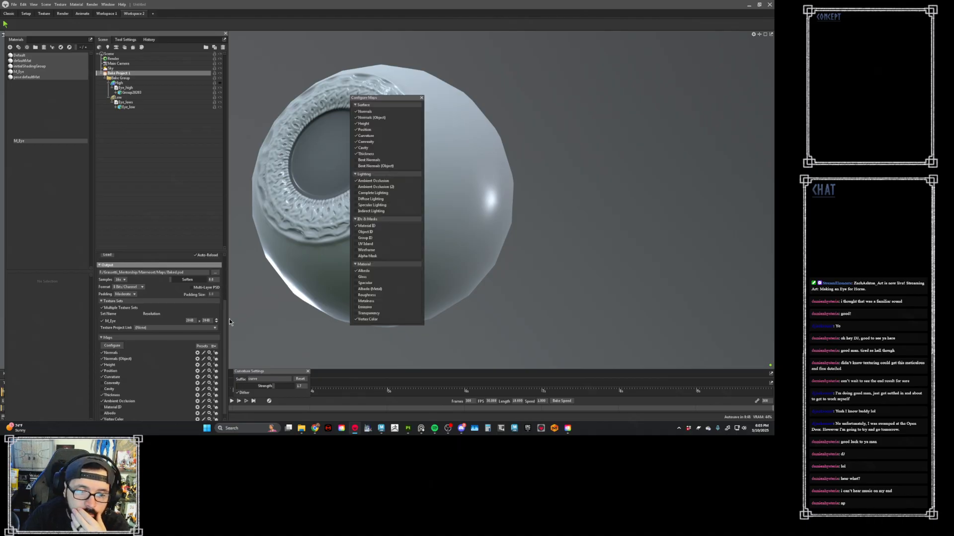
scroll(166, 342, "up", 3)
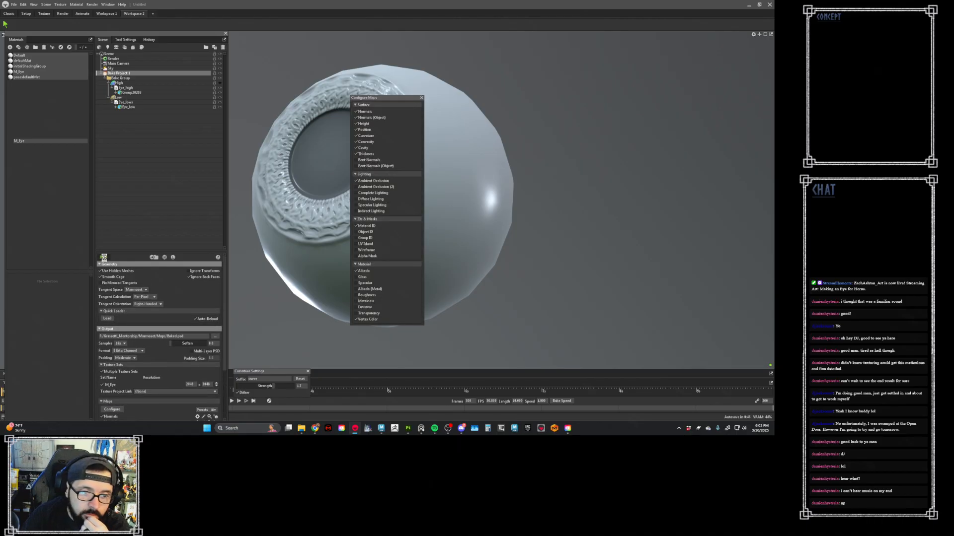
left_click(104, 258)
scroll(226, 354, "down", 3)
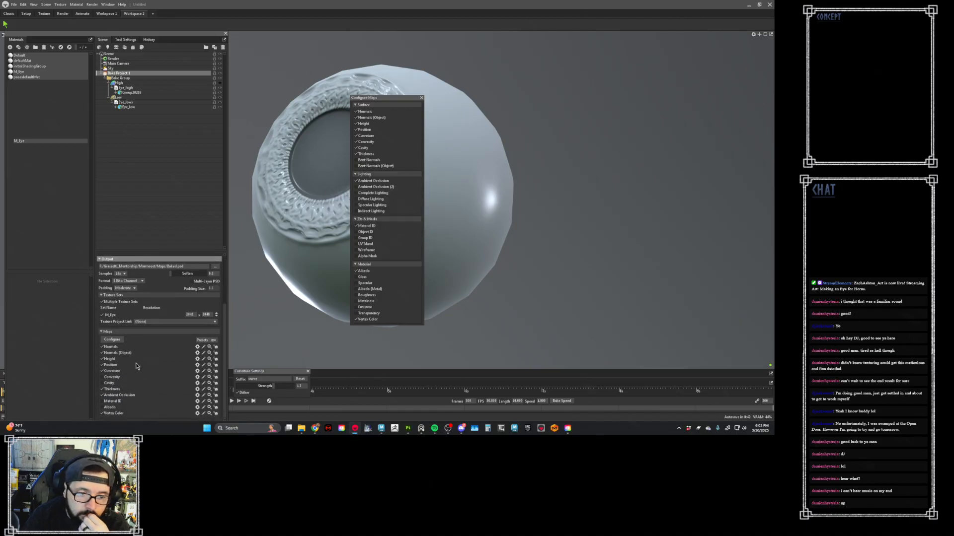
left_click(216, 358)
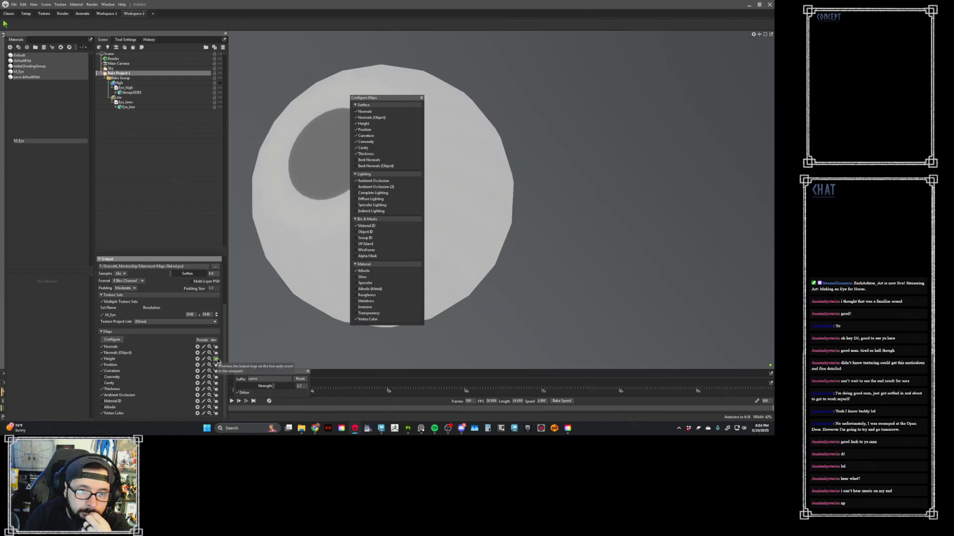
- Save the bake scene as BakingEye in the project's Marmoset folder
left_click(13, 5)
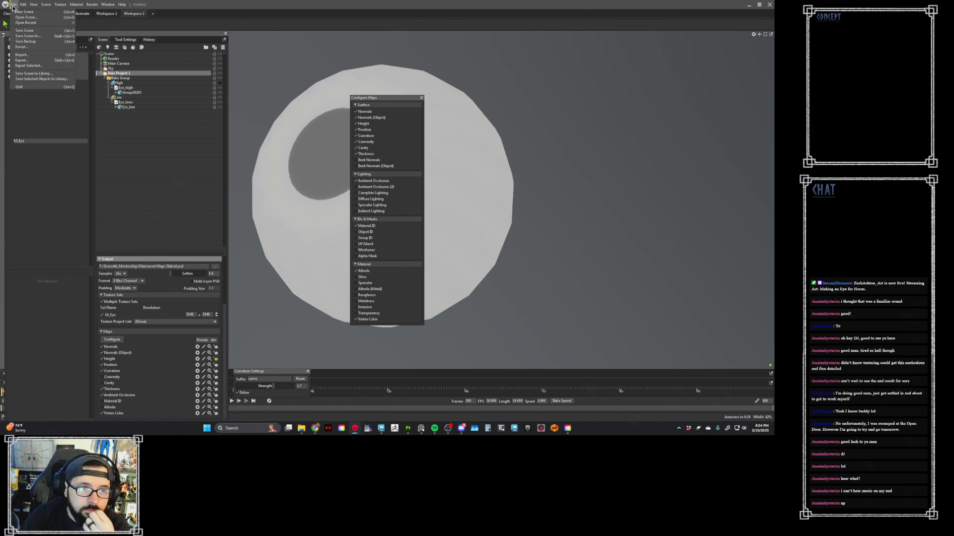
left_click(28, 37)
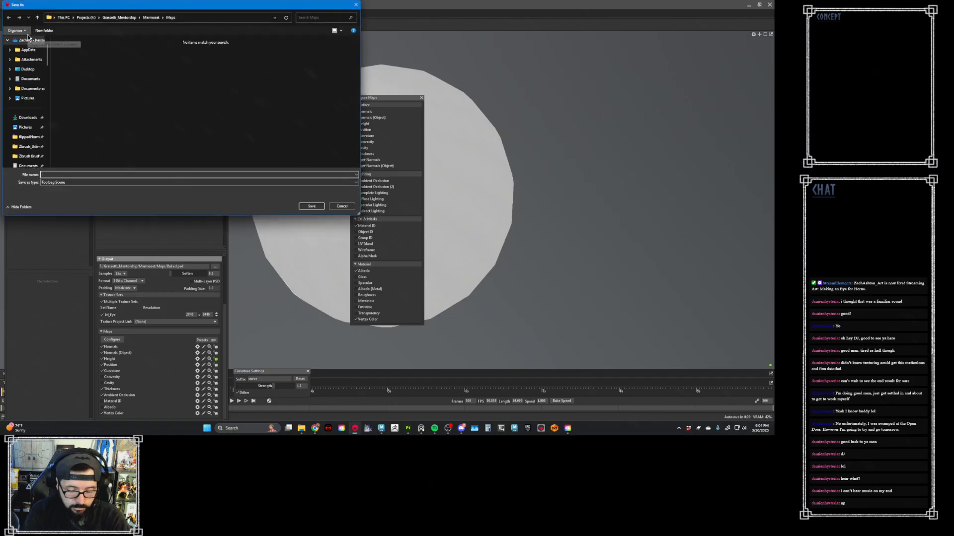
type("BakingEye")
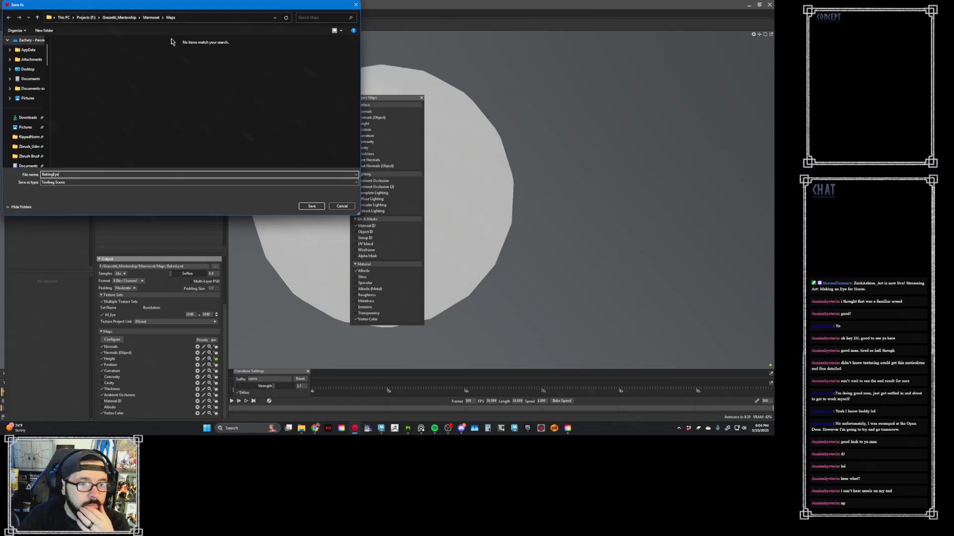
left_click(151, 17)
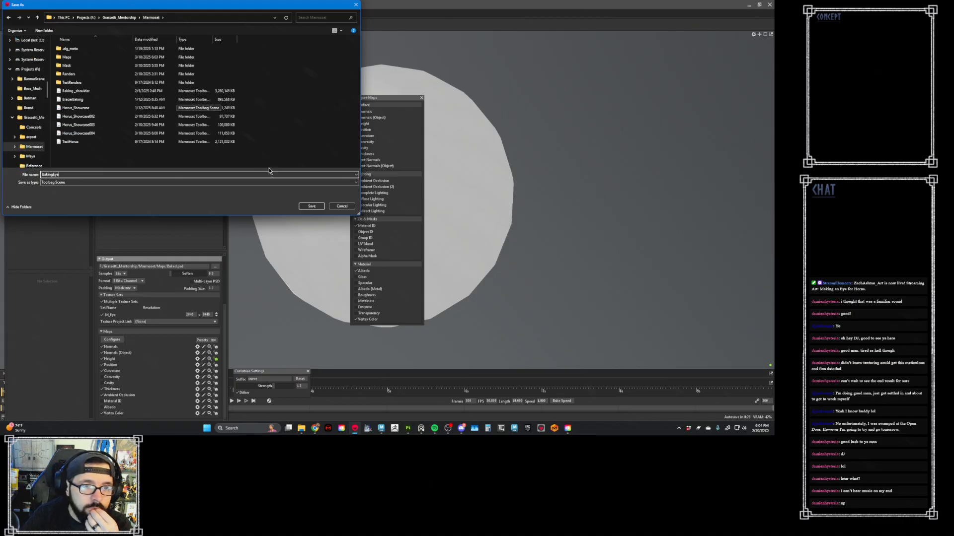
left_click(317, 206)
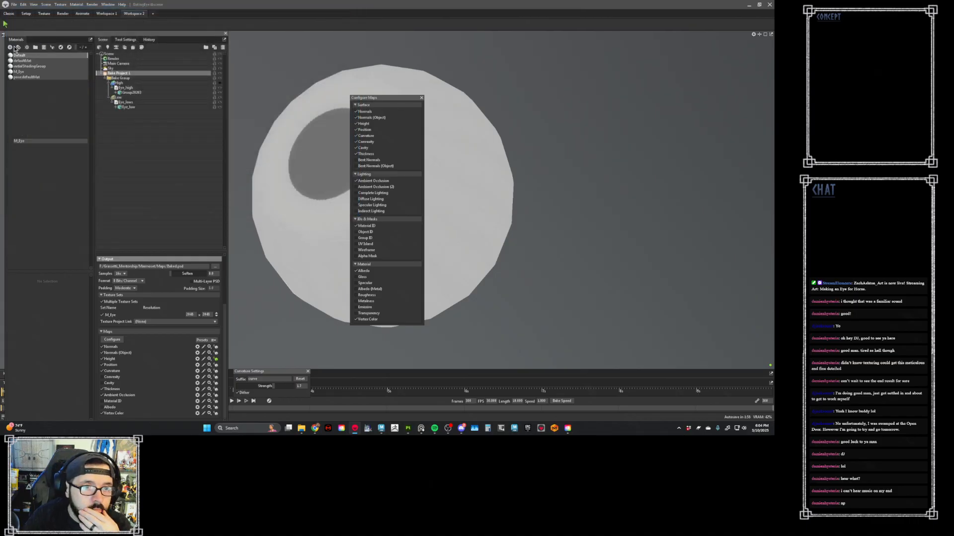
- Open the recent Horus_Showcase004 scene and move the Configure Maps window off the character's head
left_click(14, 4)
mouse_move(20, 24)
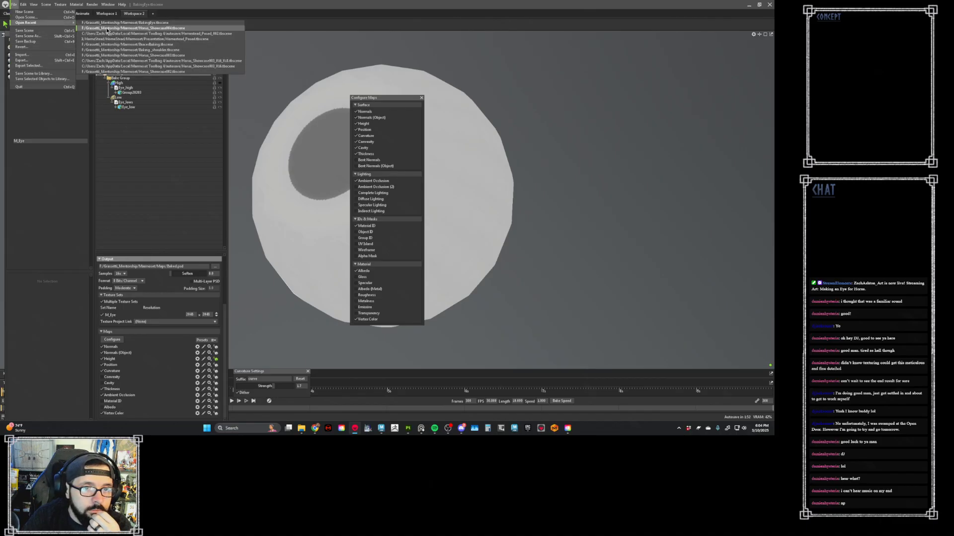
left_click(133, 28)
left_click(407, 235)
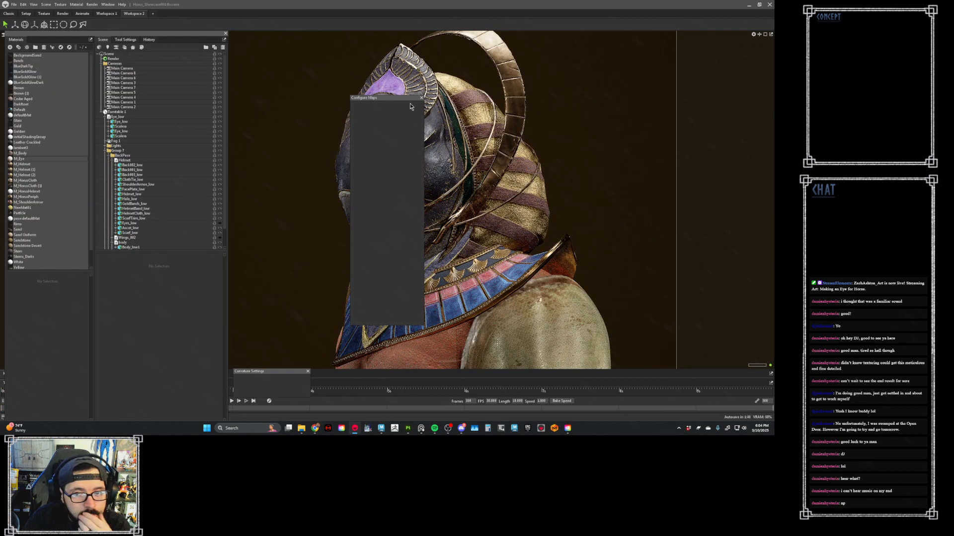
left_click_drag(409, 98, 310, 160)
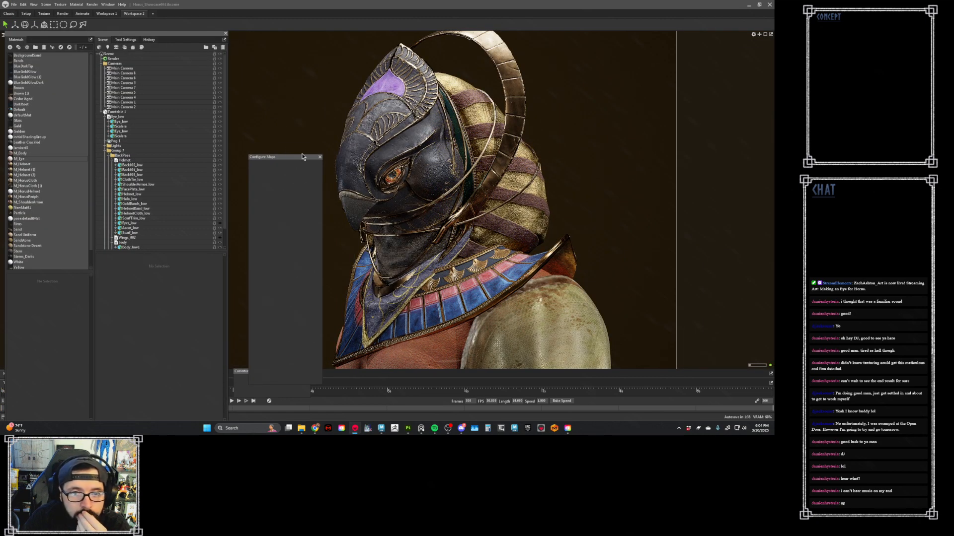
- Load Baked_M_Eye_height from the Maps folder as the displacement map of the M_Eye material
left_click(12, 159)
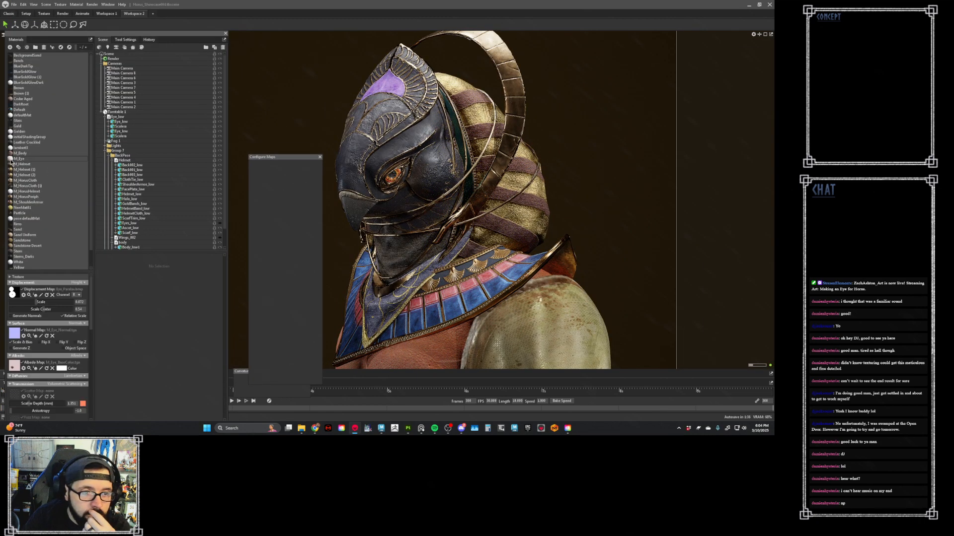
left_click(17, 296)
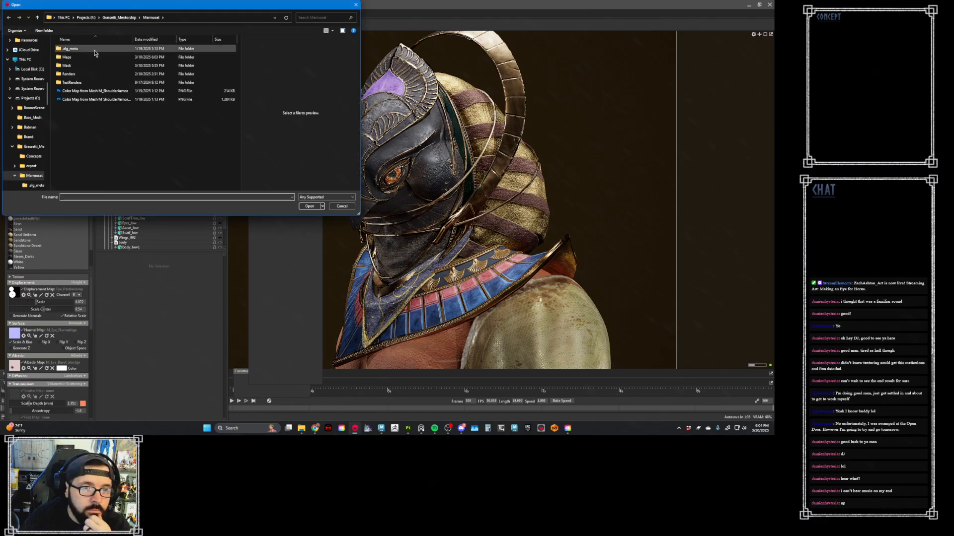
double_click(67, 57)
scroll(179, 144, "down", 1)
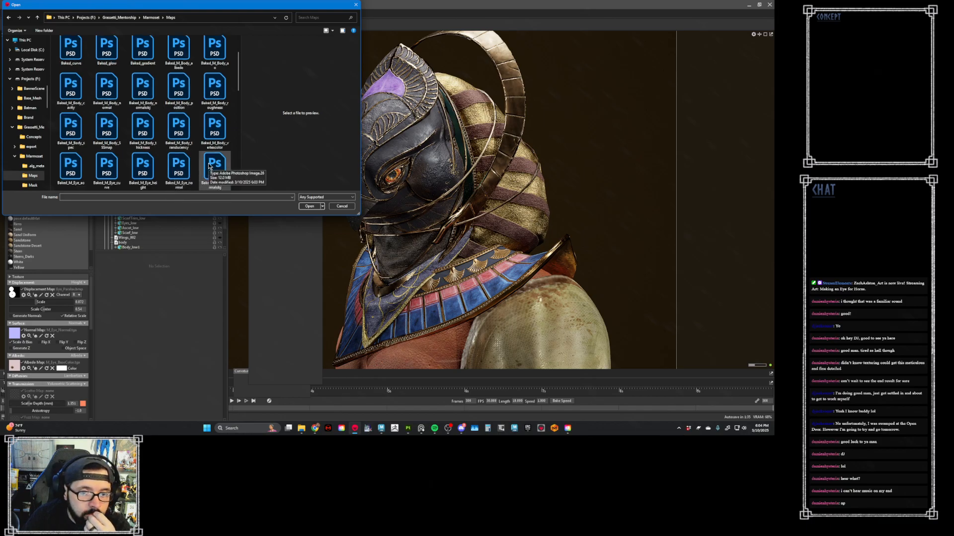
left_click(143, 166)
double_click(143, 166)
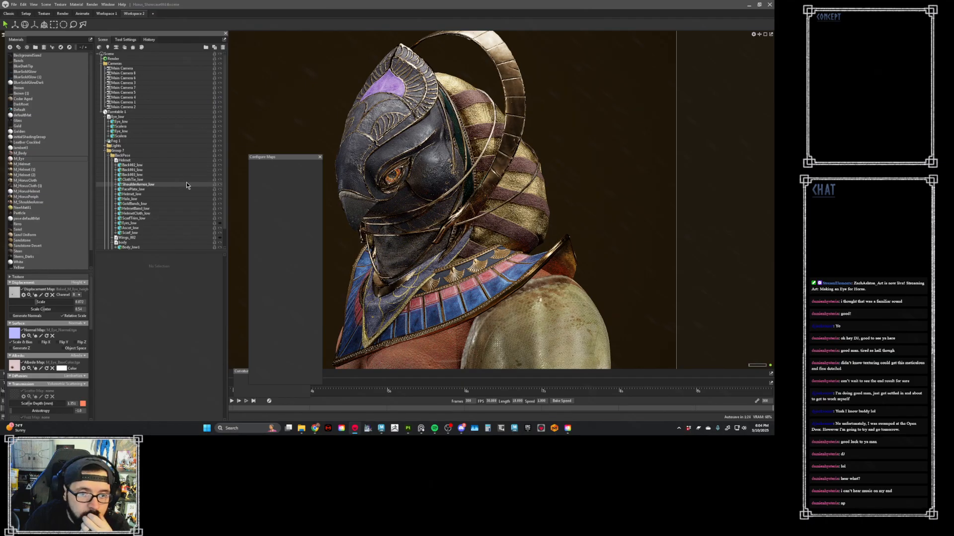
- Raise the M_Eye material's displacement scale and emissive intensity, and close the empty Configure Maps window
left_click_drag(40, 304, 57, 304)
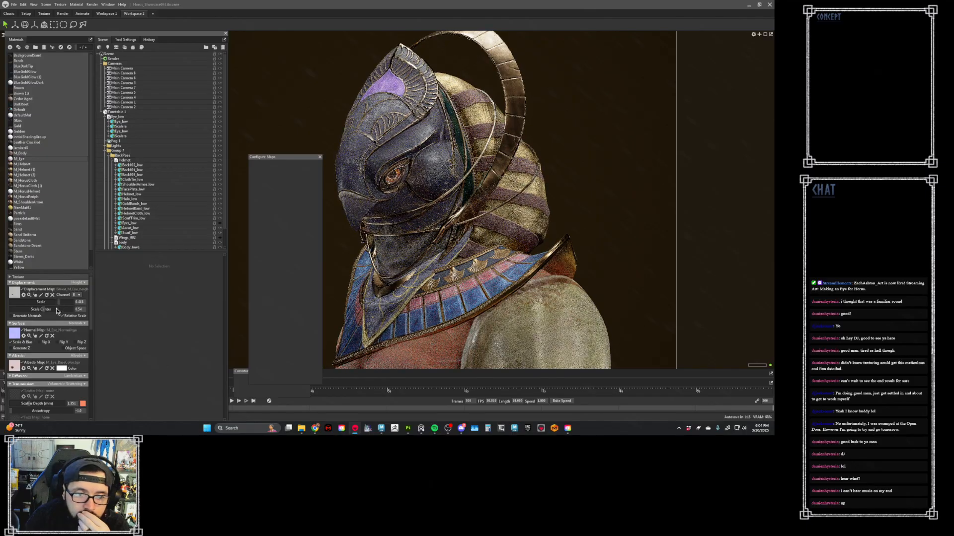
scroll(58, 310, "down", 3)
scroll(57, 313, "down", 10)
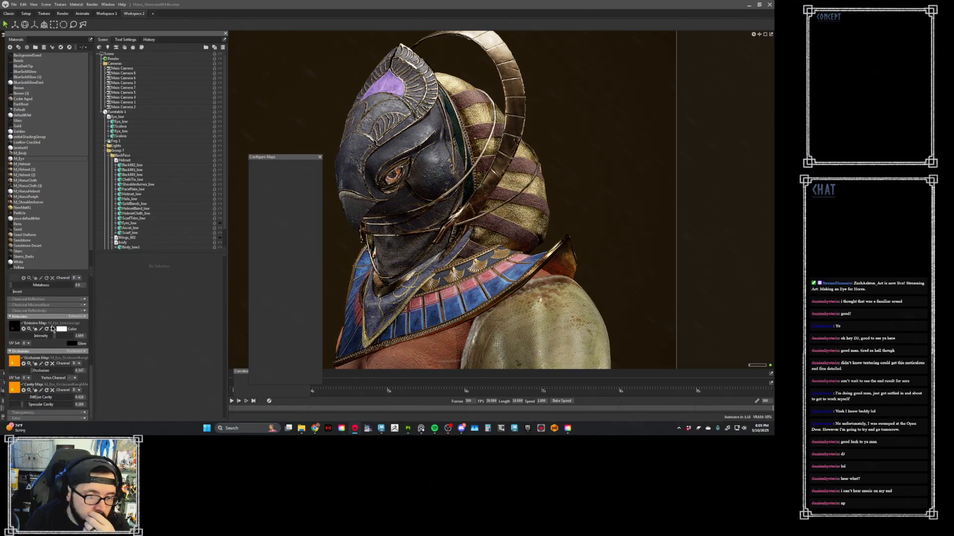
left_click_drag(54, 335, 70, 337)
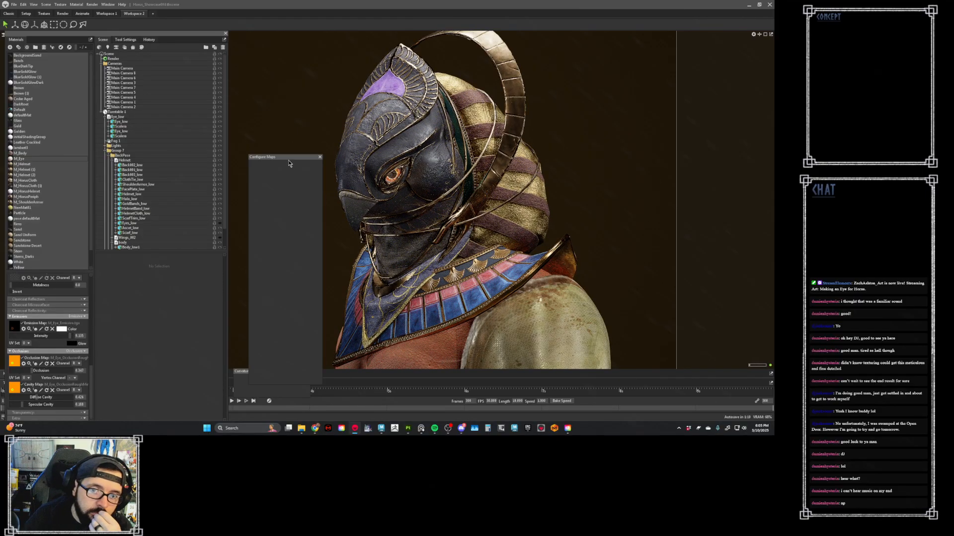
left_click(319, 157)
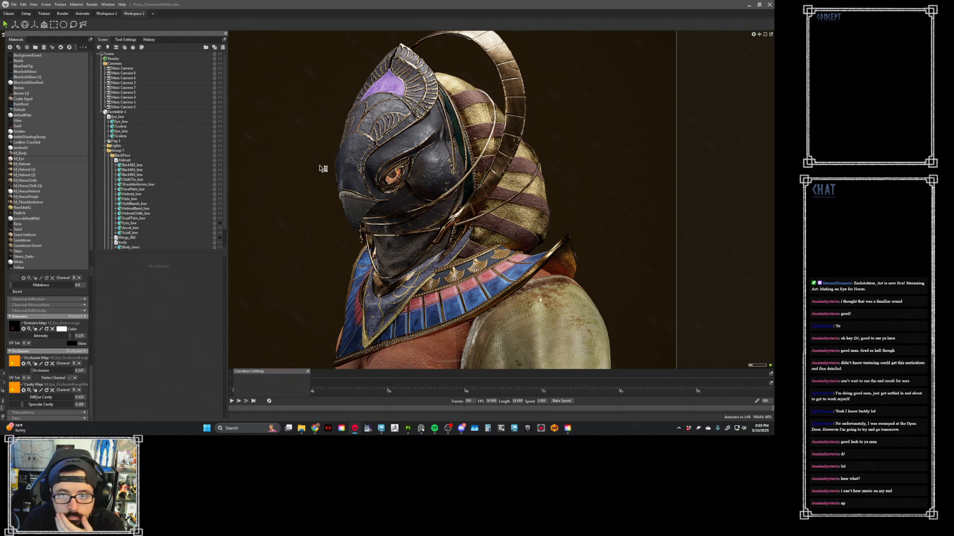
left_click(225, 33)
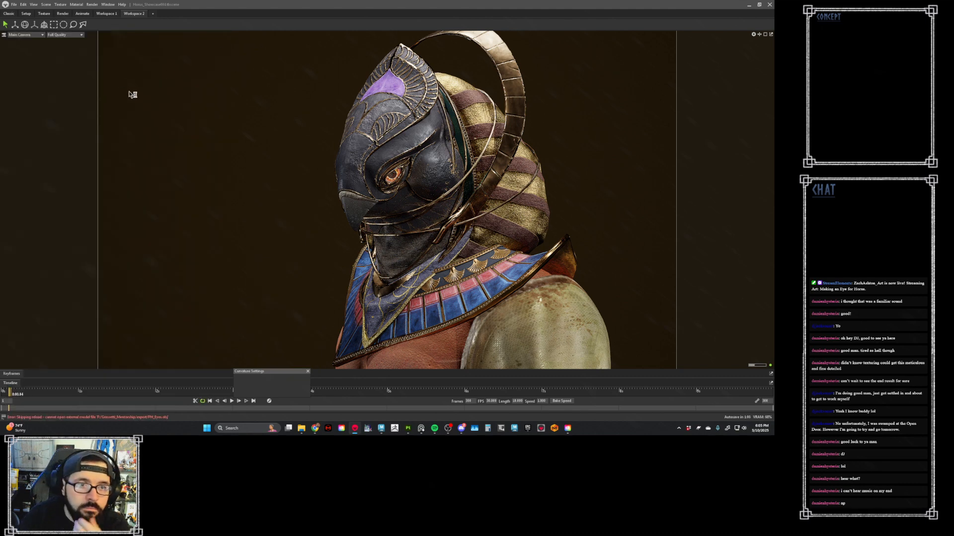
left_click(108, 4)
left_click(119, 18)
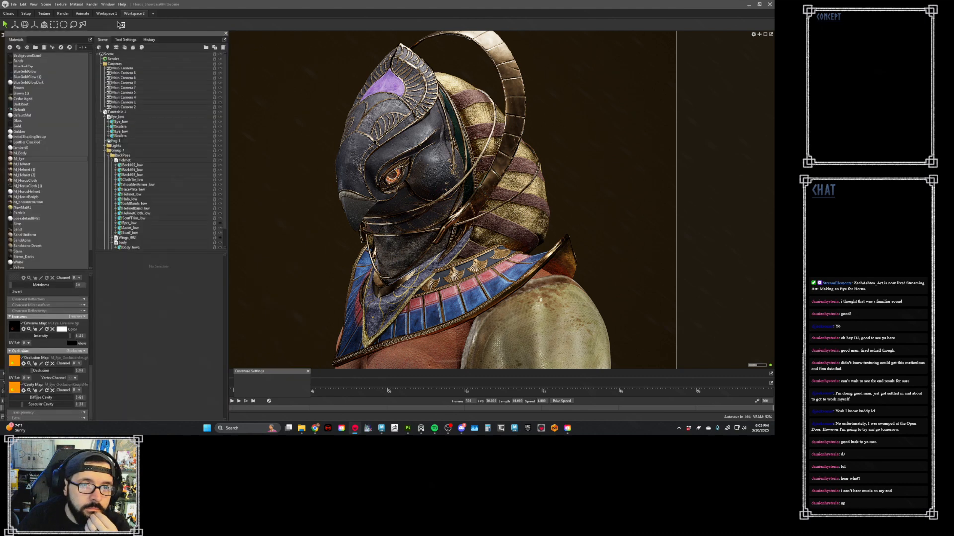
left_click(82, 48)
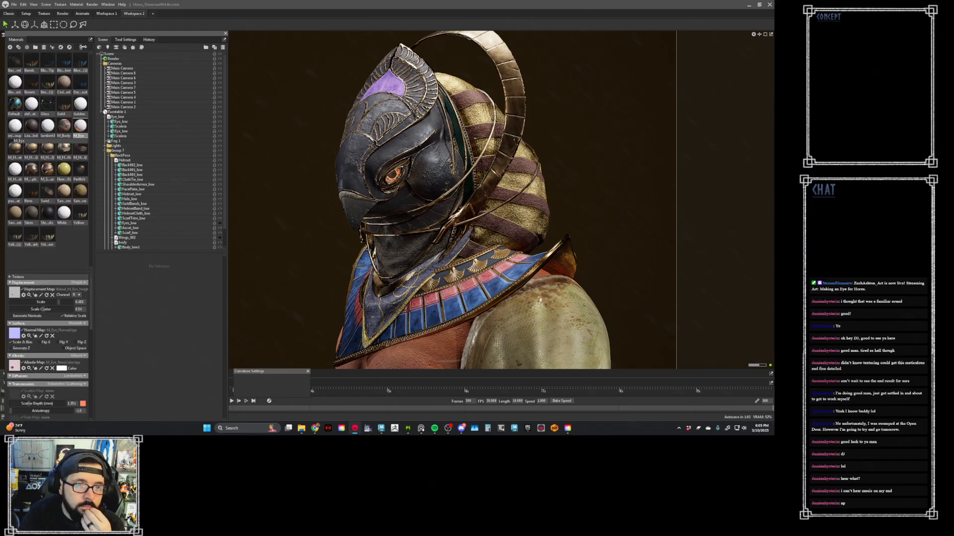
left_click(83, 48)
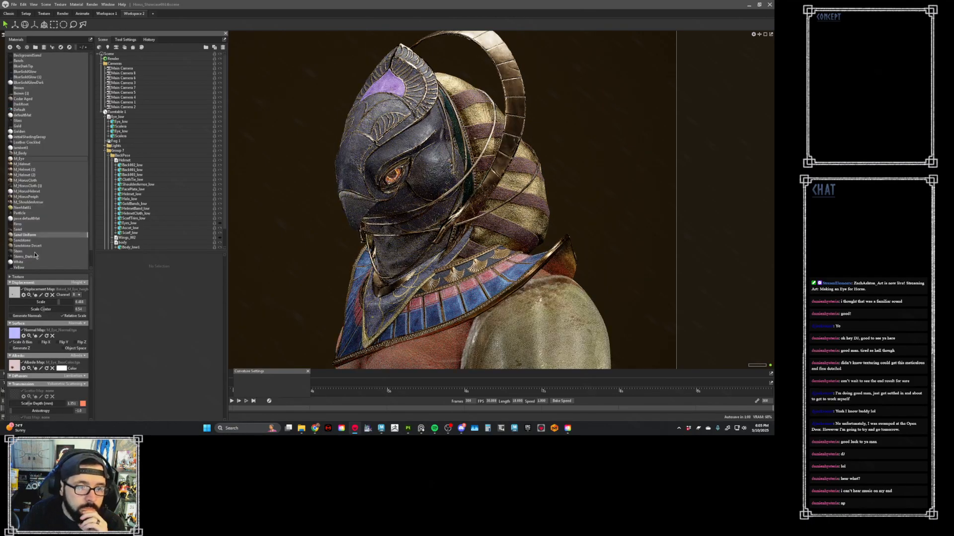
- Delete the White, pose:defaultMat and M_HorusHelmet materials from the scene
scroll(41, 249, "down", 2)
left_click(34, 244)
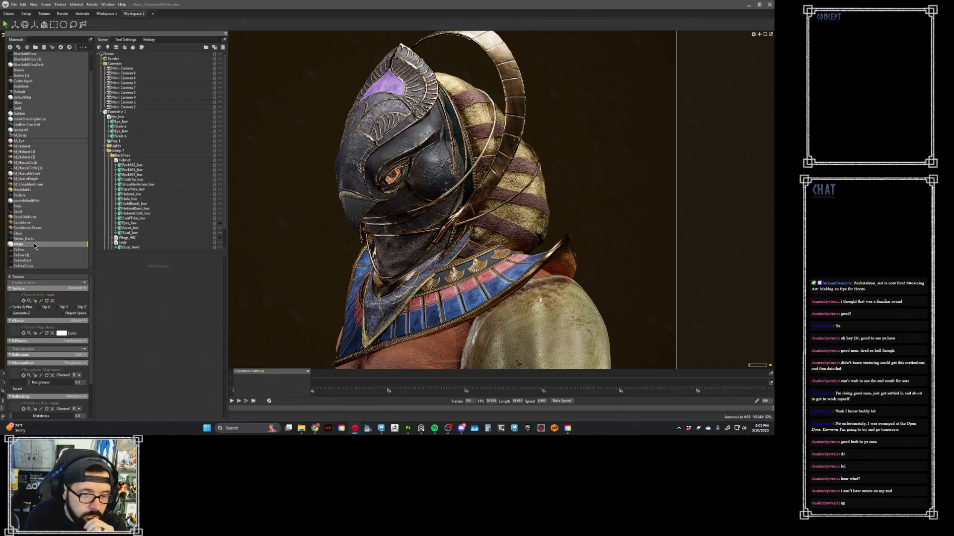
key("Delete")
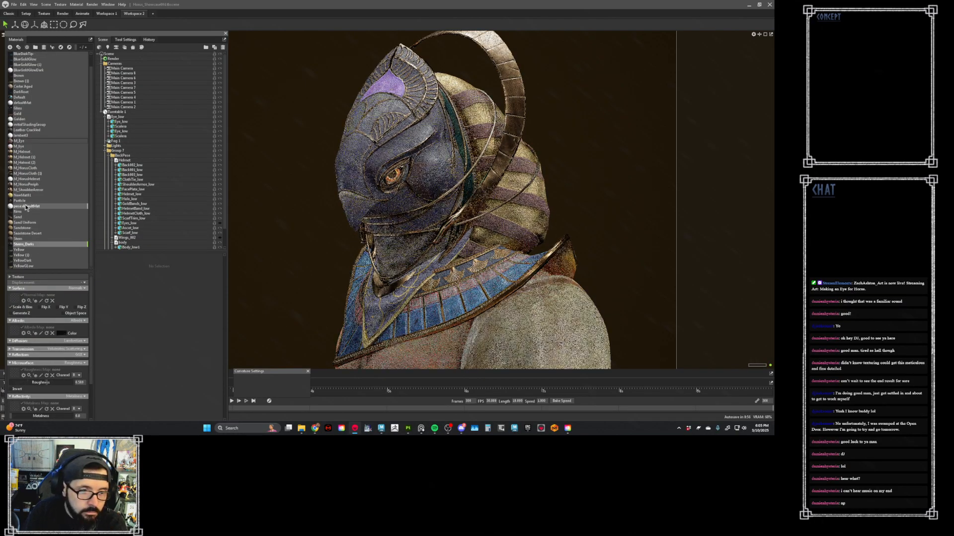
left_click(28, 206)
key("Delete")
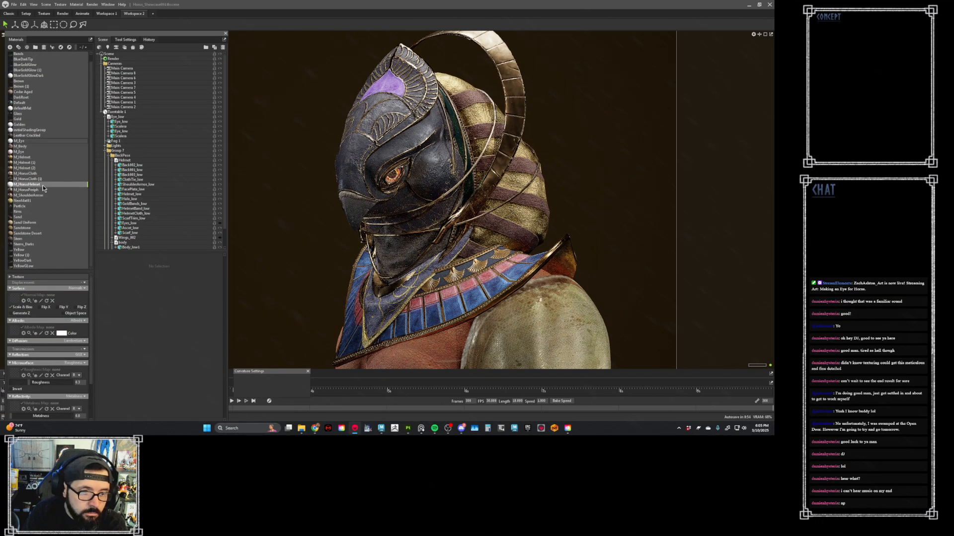
left_click(43, 185)
- Delete the M_Eye, lambert1, initialShadingGroup, Golden, defaultMat and BlueGoldGlowDark materials
left_click(39, 157)
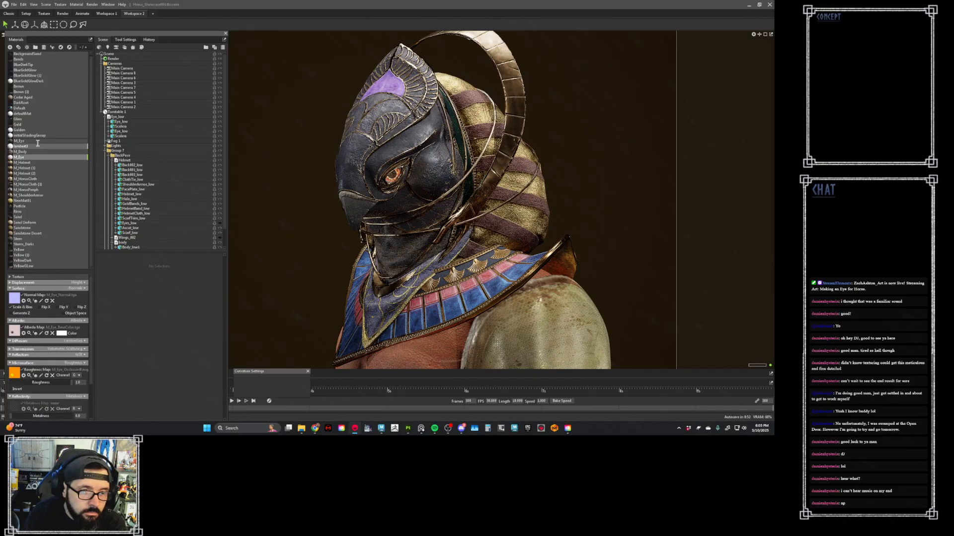
key("Delete")
left_click(38, 148)
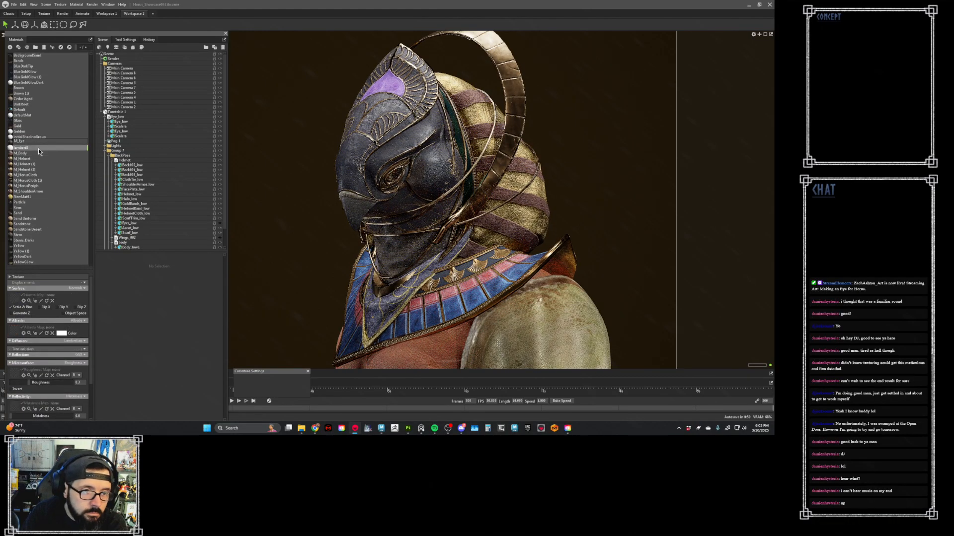
key("Delete")
left_click(34, 137)
key("Delete")
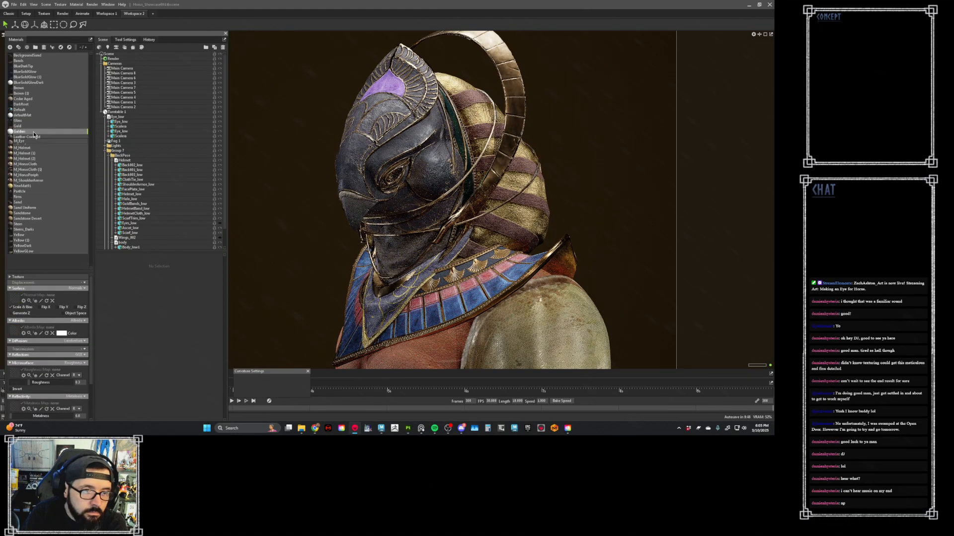
key("Delete")
left_click(35, 115)
key("Delete")
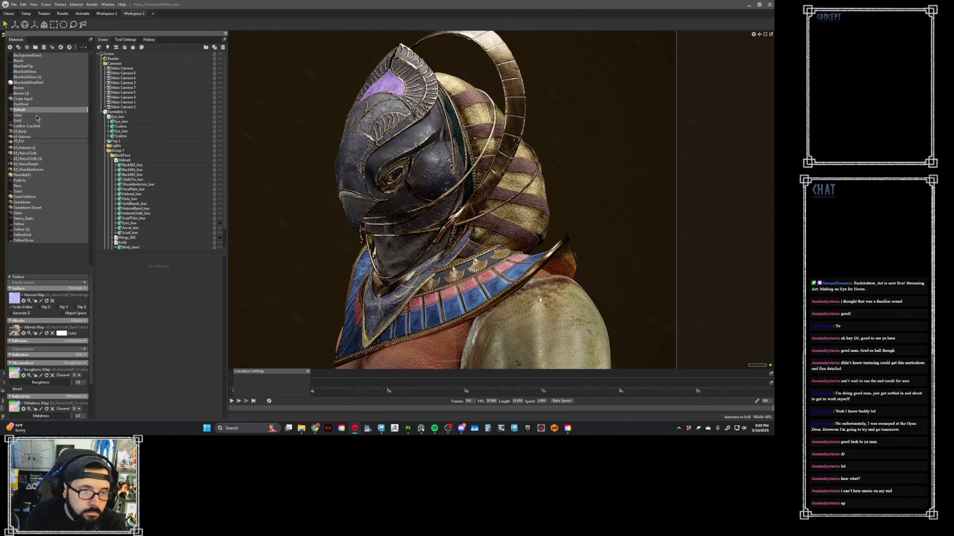
left_click(40, 83)
key("Delete")
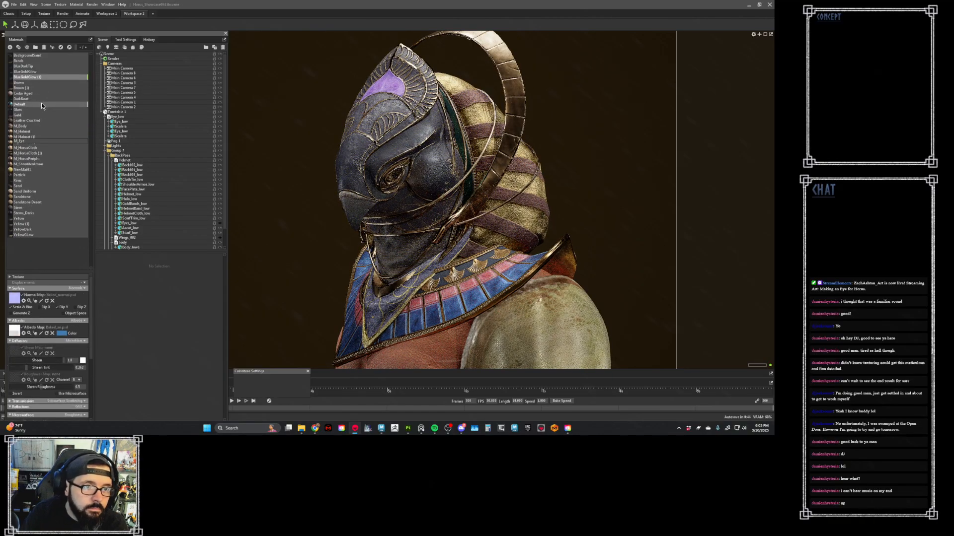
- Save the Horus showcase scene under its current name
left_click(14, 5)
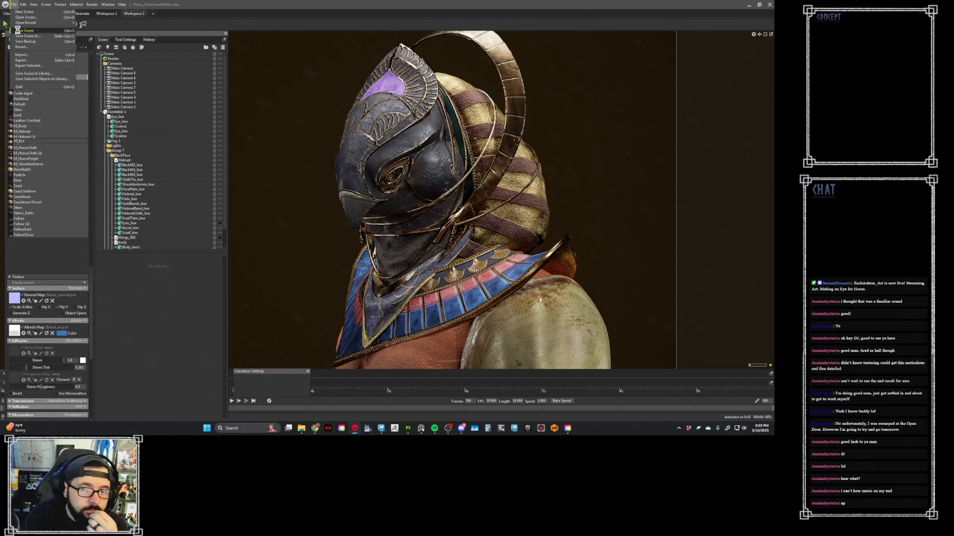
left_click(19, 32)
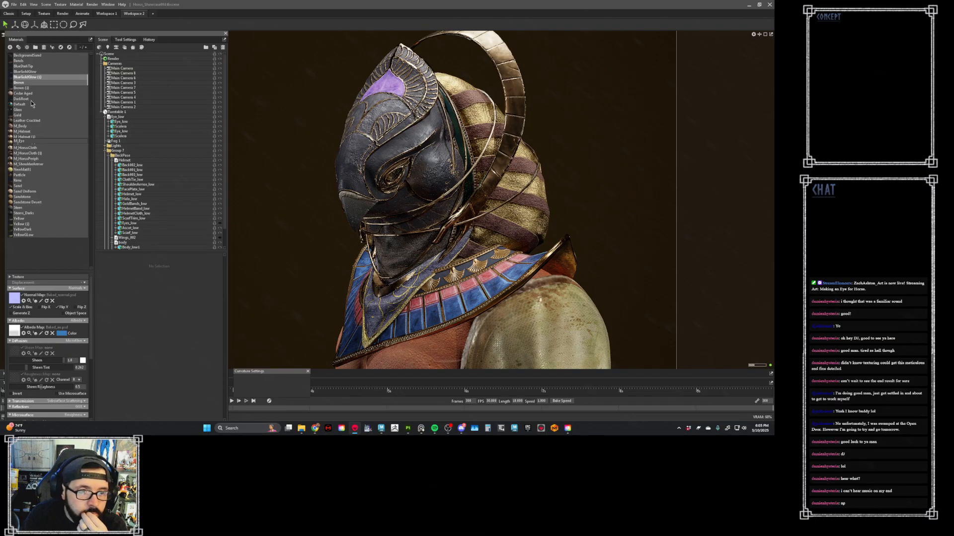
- Revert the scene history to the point just after the deletion of the M_HorusHelmet material
left_click(21, 147)
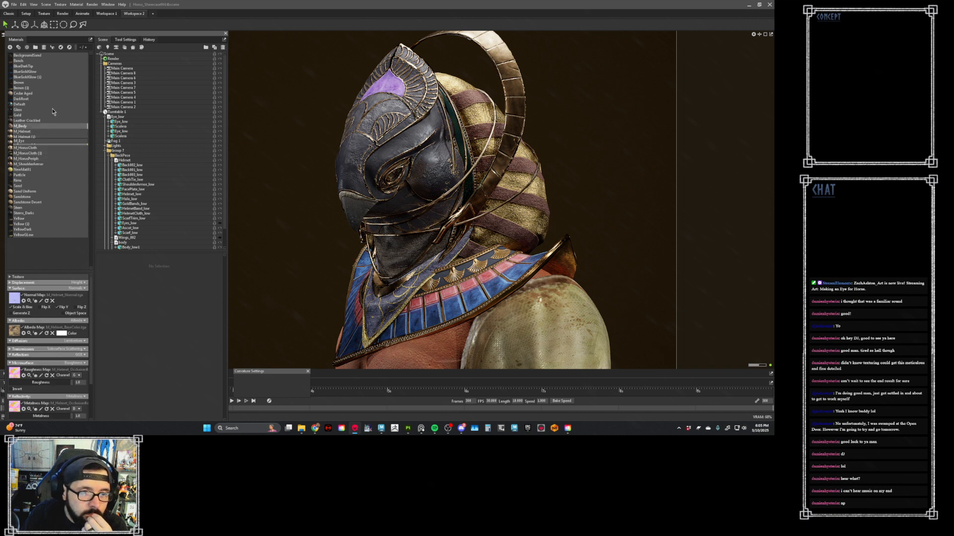
left_click(148, 39)
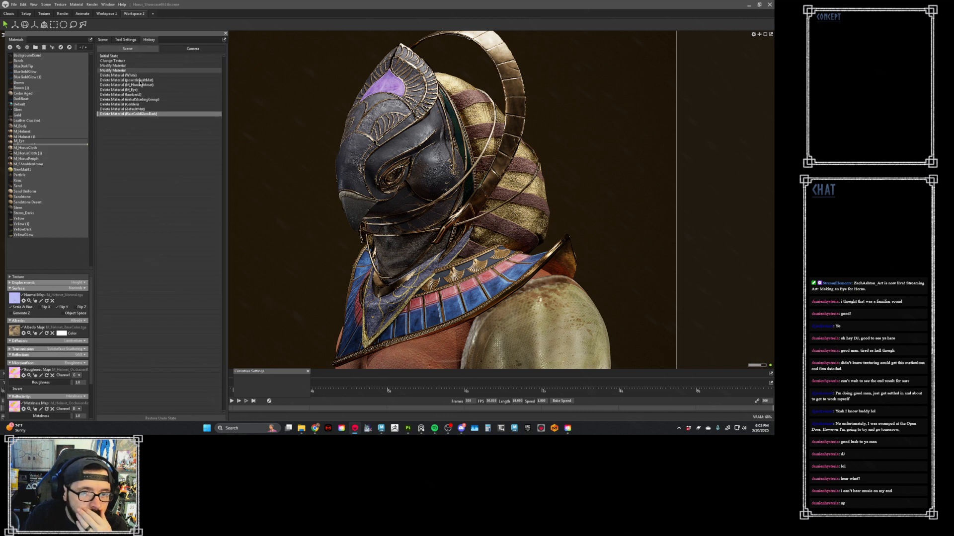
left_click(143, 86)
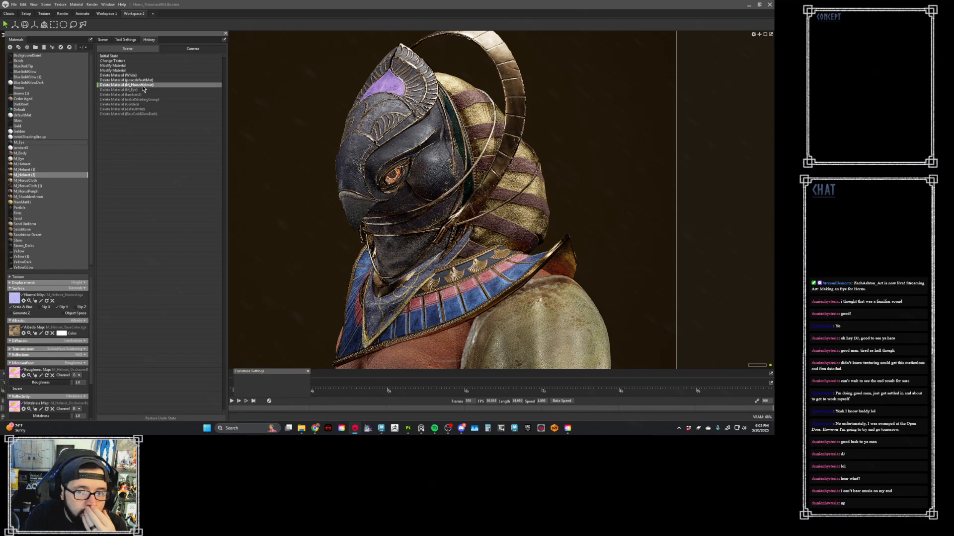
- Delete the lambert1 material from the scene
left_click(32, 148)
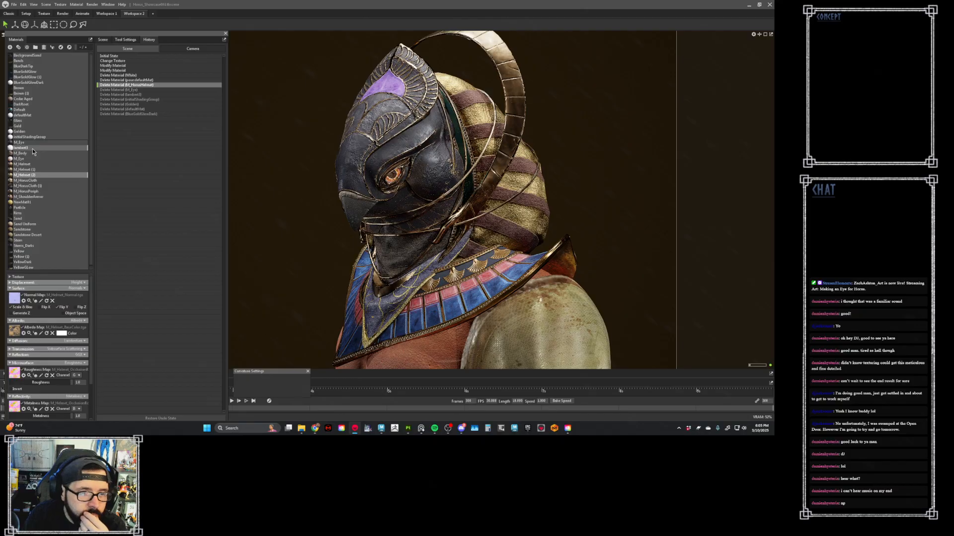
key("Delete")
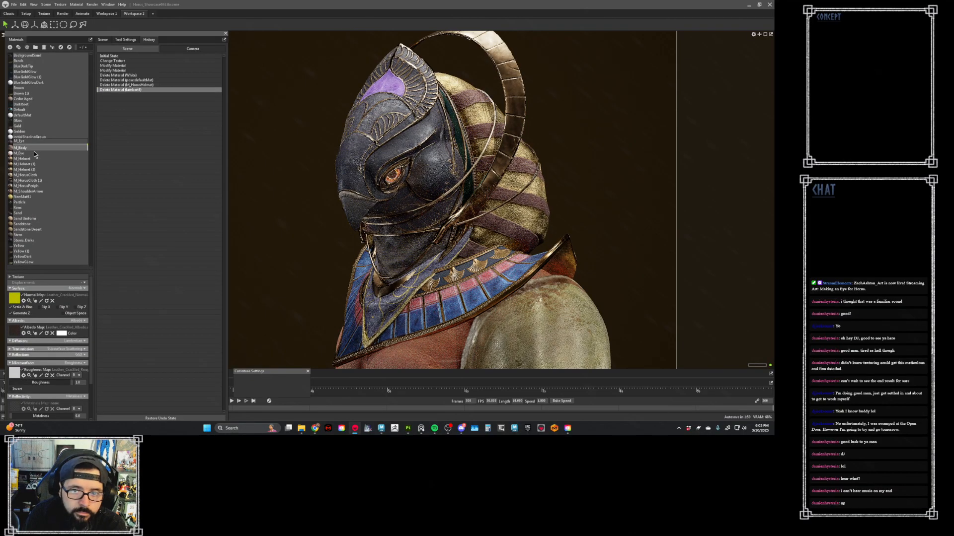
- Delete the Golden, initialShadingGroup, defaultMat and BlueGoldGlowDark materials, then select the M_Eye material
left_click(30, 131)
key("Delete")
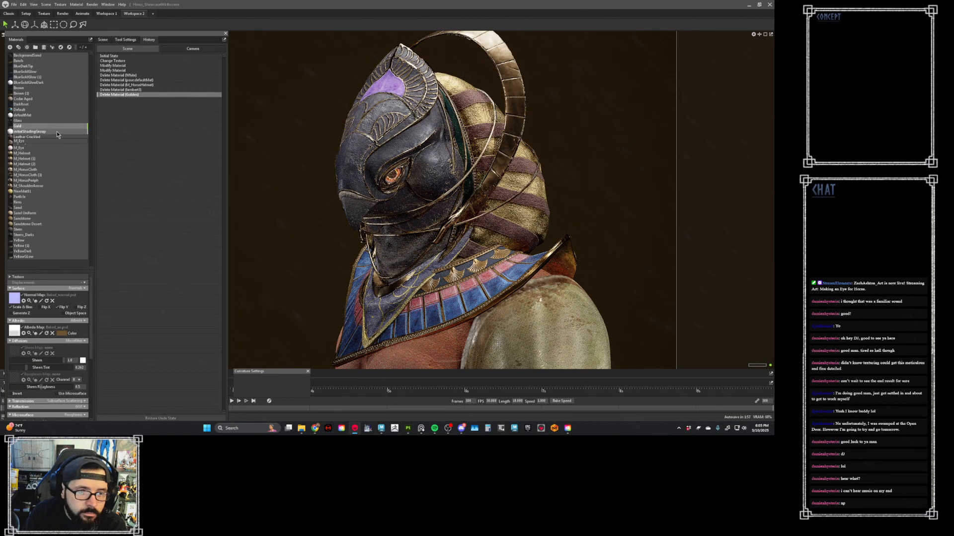
key("Delete")
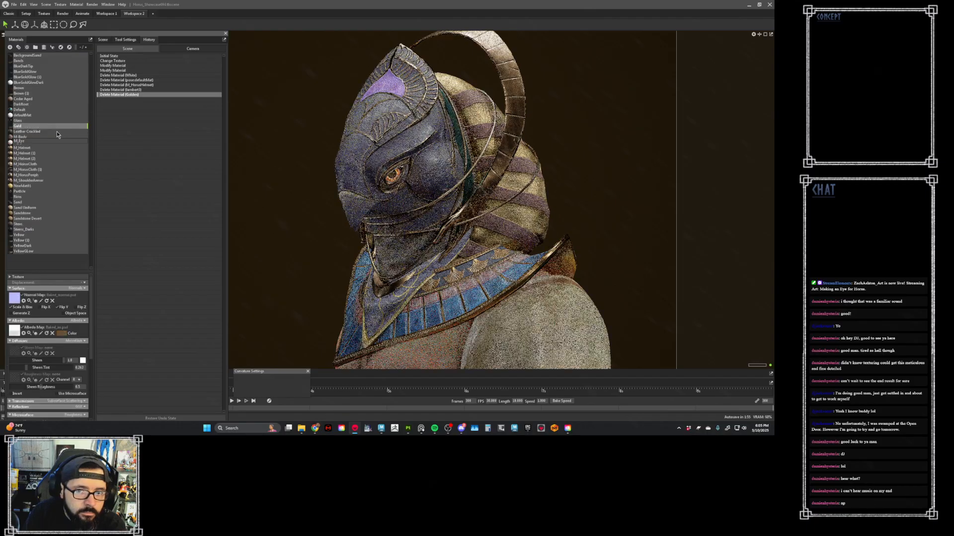
left_click(51, 83)
key("Delete")
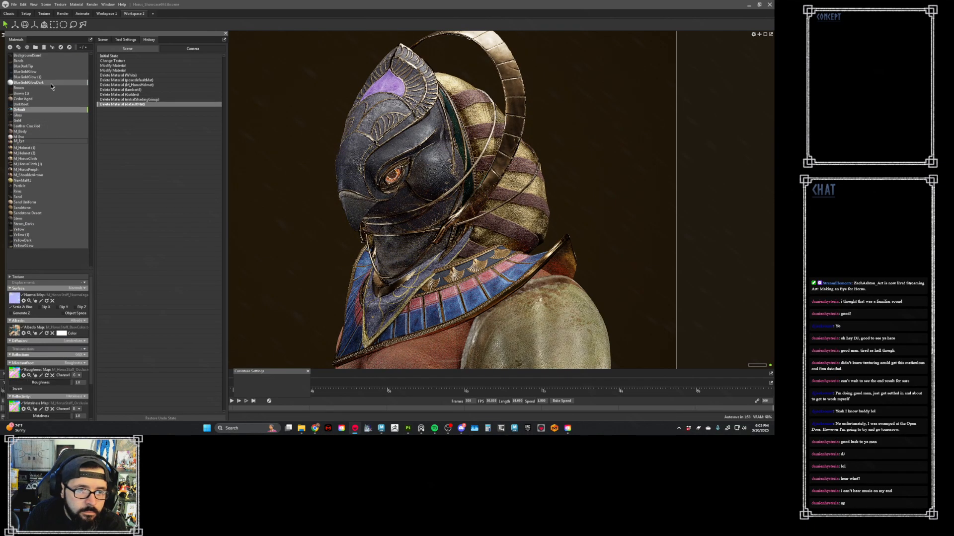
left_click(47, 130)
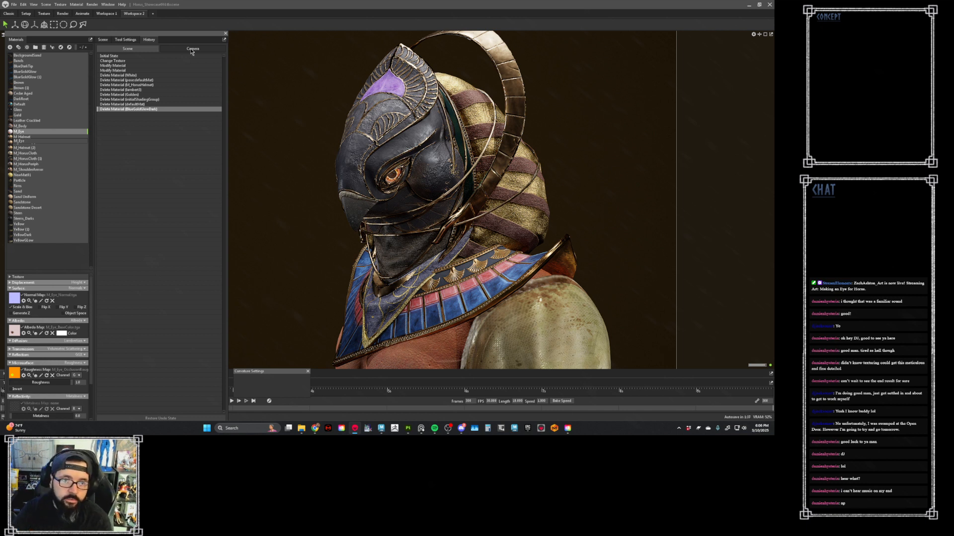
- Hide the new Eye_low group, show the old Eyes_low mesh under the helmet, and clear the scene and material lists away from the viewport
left_click(132, 40)
left_click(103, 40)
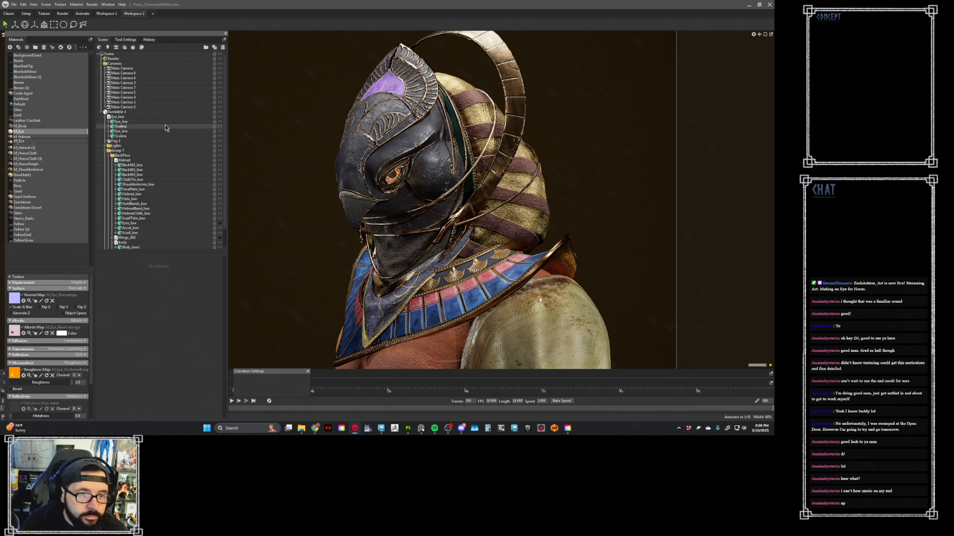
left_click(219, 117)
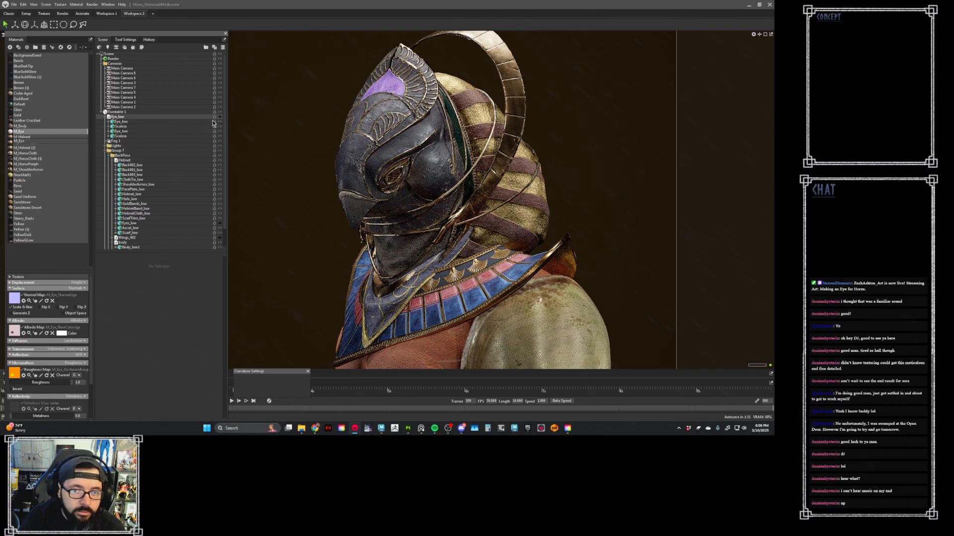
left_click(221, 224)
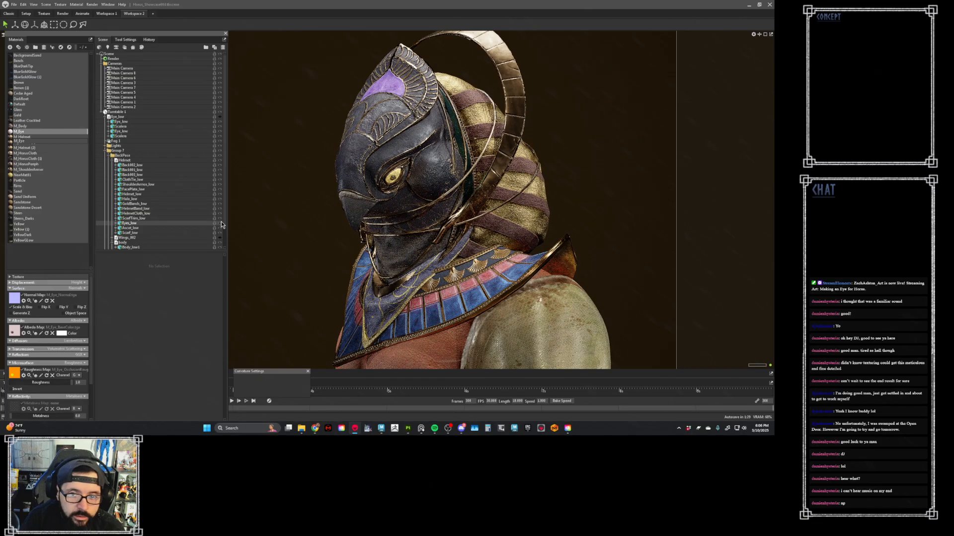
left_click_drag(201, 34, 0, 42)
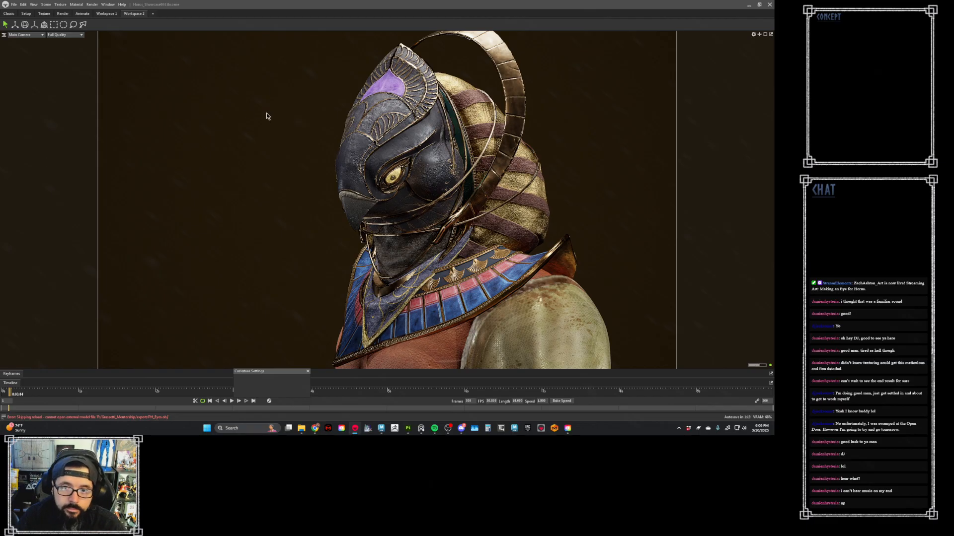
- Switch the viewport to the saved camera that frames the character from head to abdomen
left_click_drag(266, 116, 232, 98)
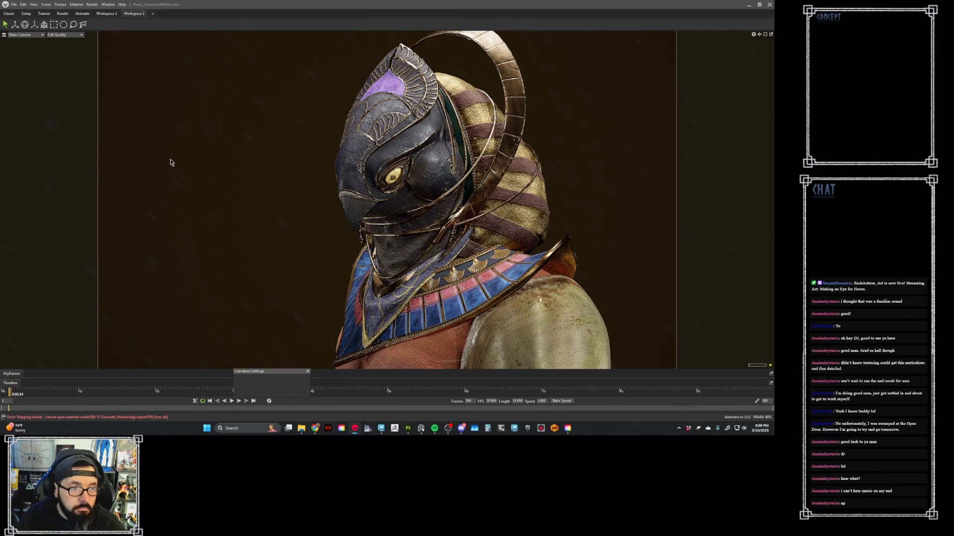
left_click_drag(268, 187, 256, 174)
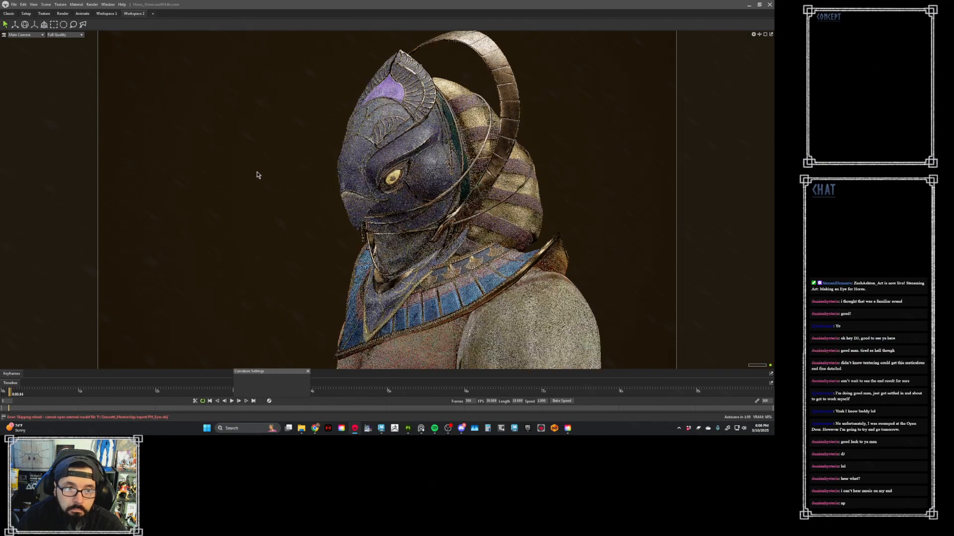
left_click(41, 35)
left_click(60, 46)
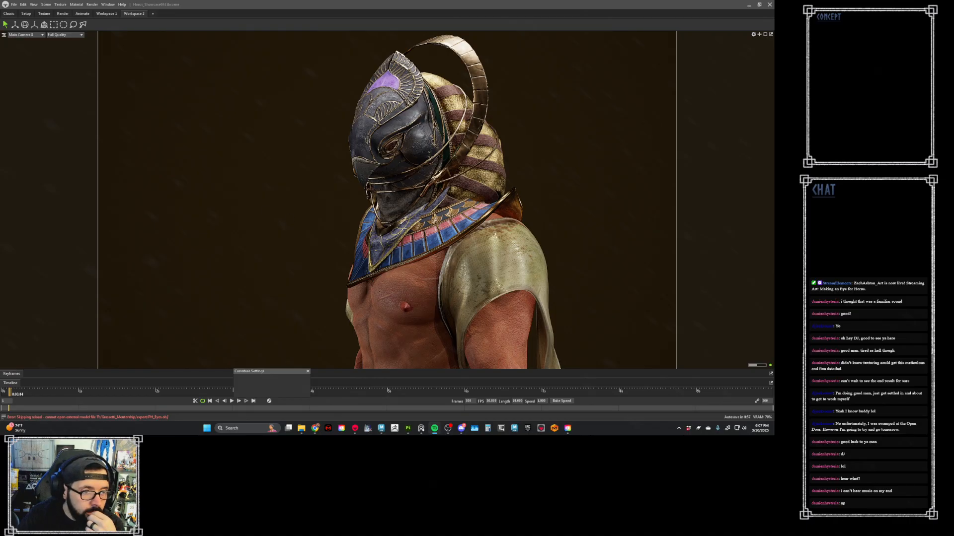
- Take a screenshot of the character with the new orange eye, cropped from the headpiece to the abdomen
key("alt+Tab")
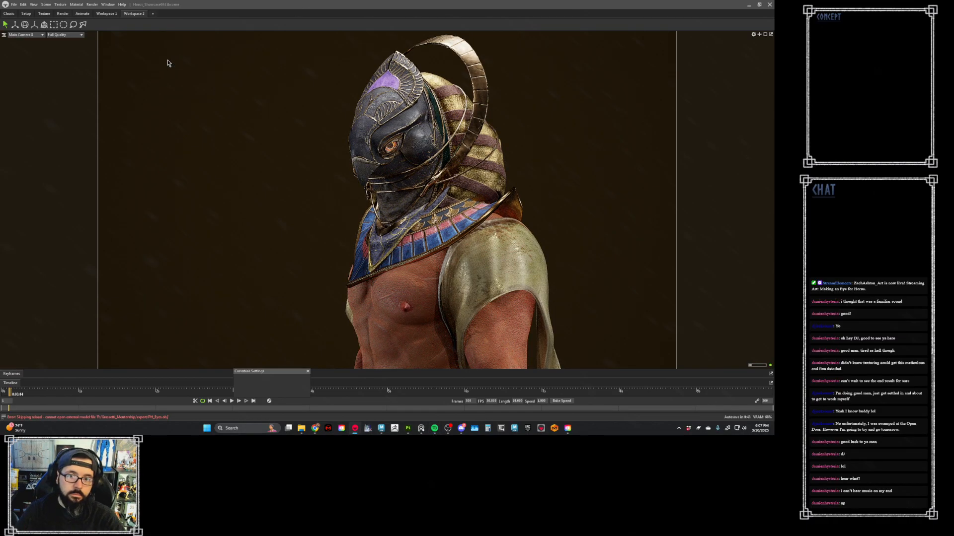
key("super+shift+s")
left_click_drag(325, 33, 576, 375)
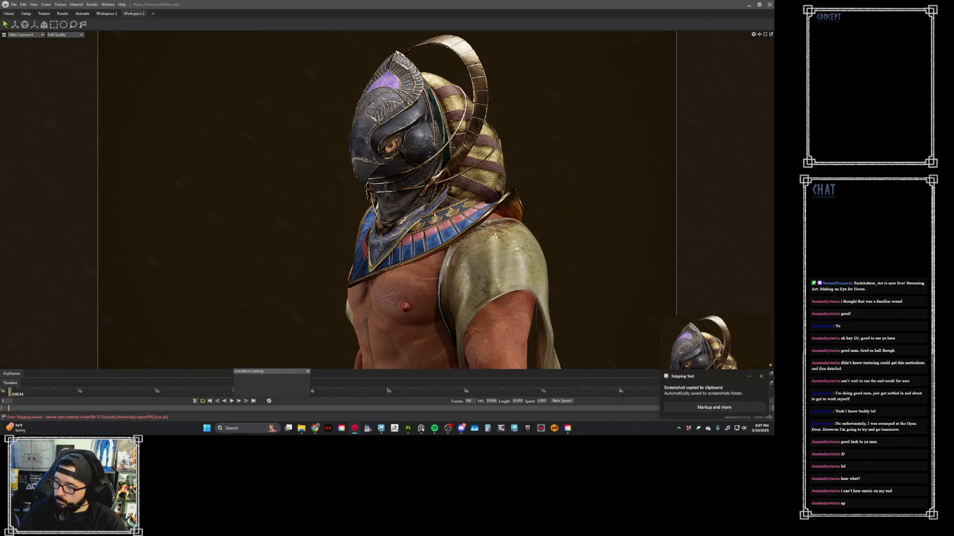
- Paste the orange-eye screenshot onto the PureRef board beside the Sonic eye references and move the board clear of the model
right_click_drag(314, 128, 354, 124)
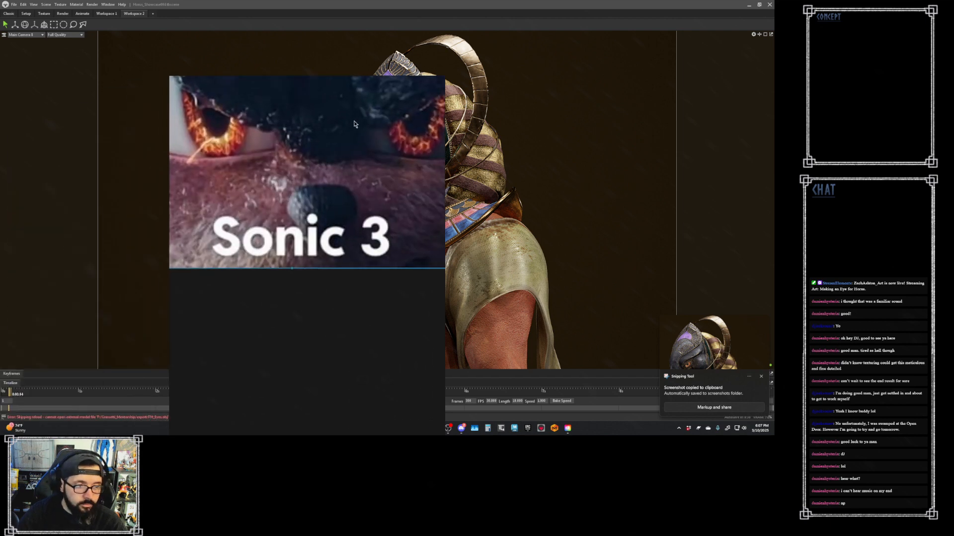
scroll(356, 130, "down", 9)
middle_click_drag(419, 121, 300, 228)
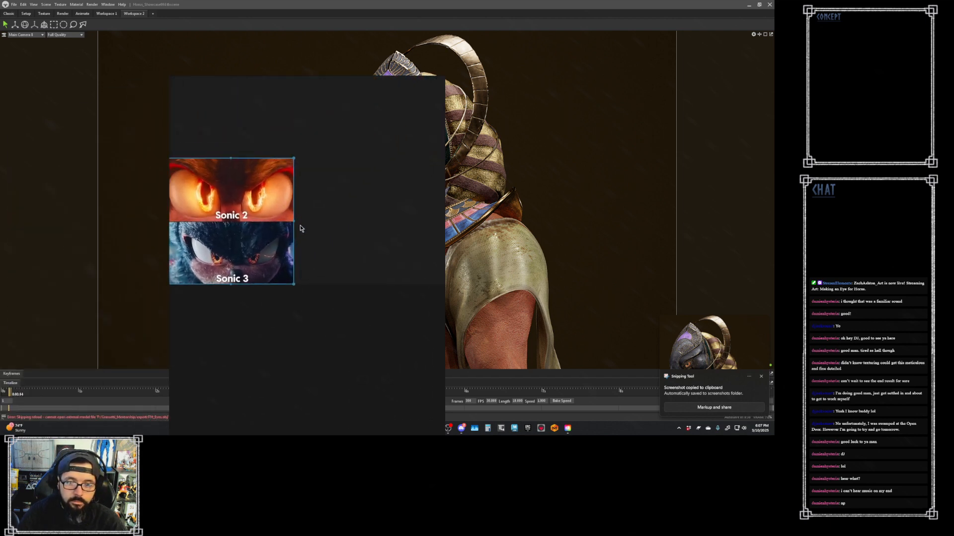
key("ctrl+v")
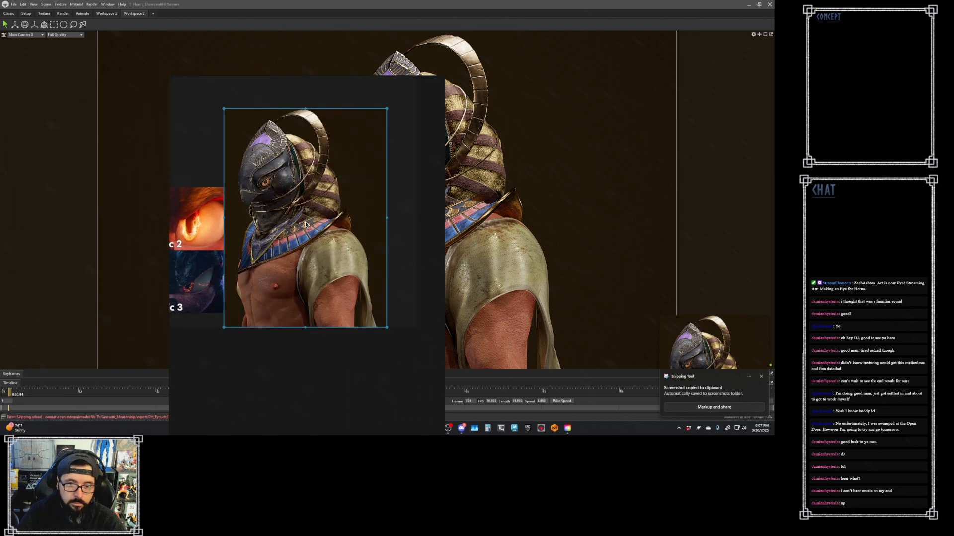
left_click_drag(291, 228, 313, 222)
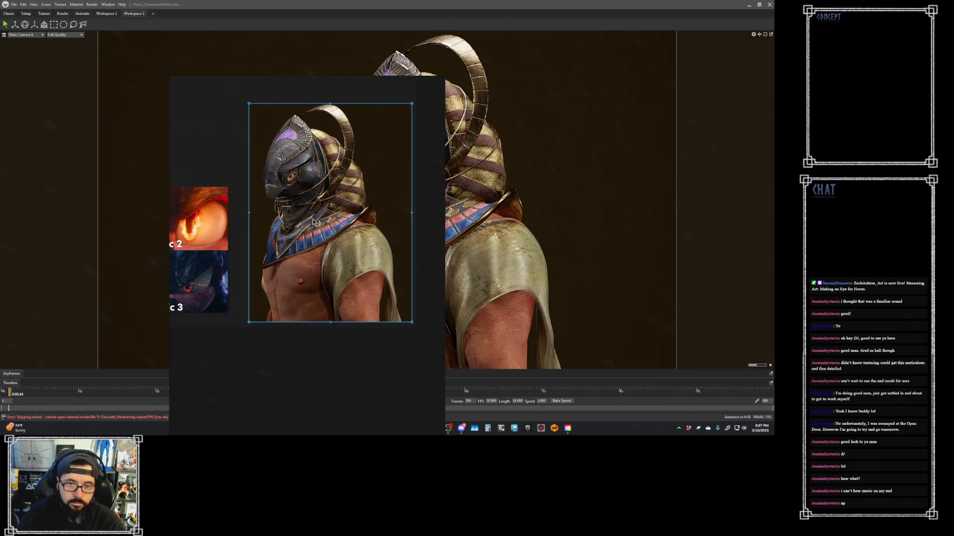
middle_click_drag(310, 245, 293, 243)
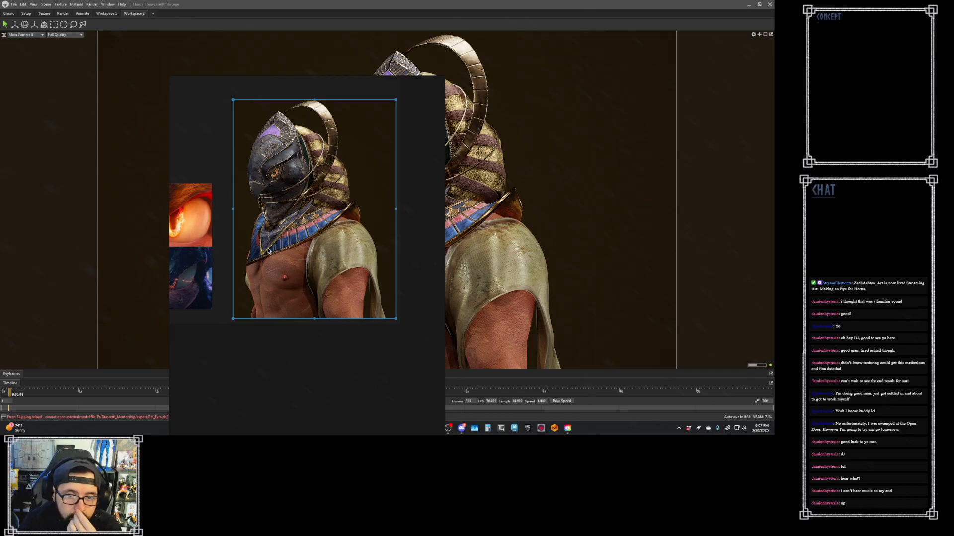
left_click_drag(225, 170, 62, 167)
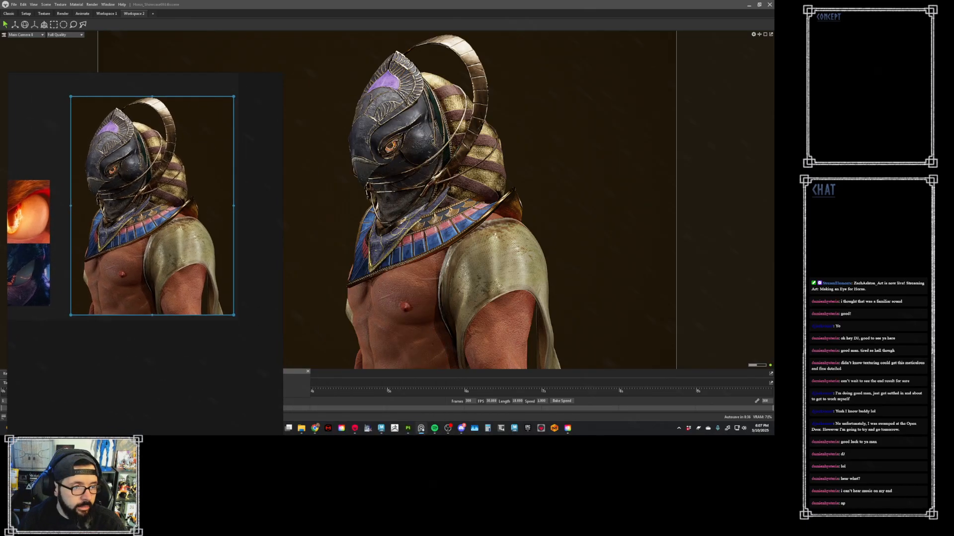
- Take a matching screenshot of the character with the old yellow eye, using the same crop
key("alt+Tab")
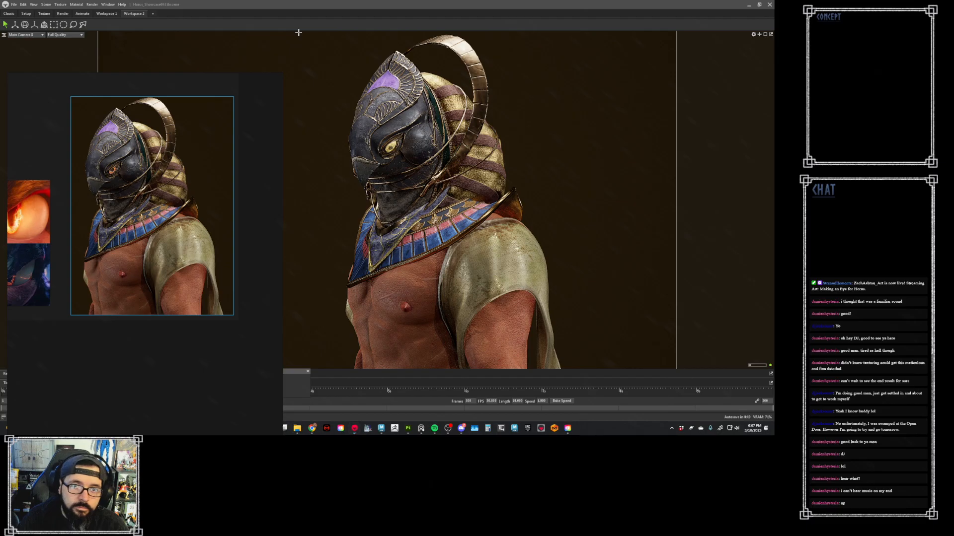
key("super+shift+s")
left_click_drag(329, 33, 572, 374)
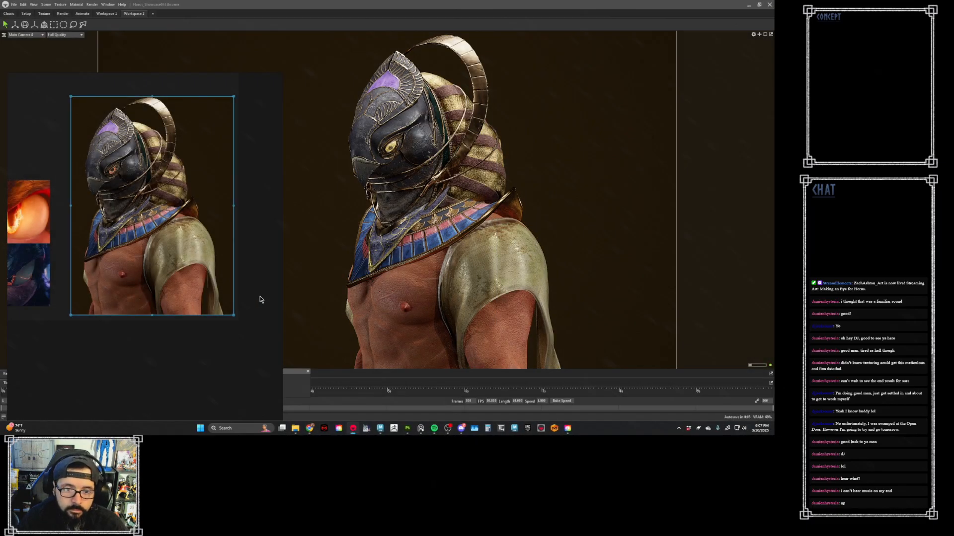
- Paste the yellow-eye screenshot onto the reference board and align it directly beside the orange-eye one
key("ctrl+v")
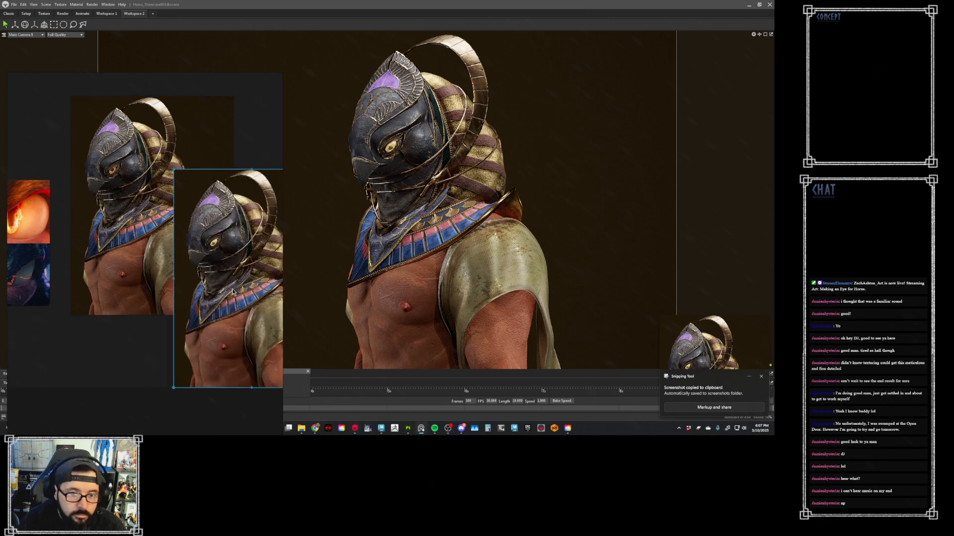
left_click_drag(228, 295, 205, 222)
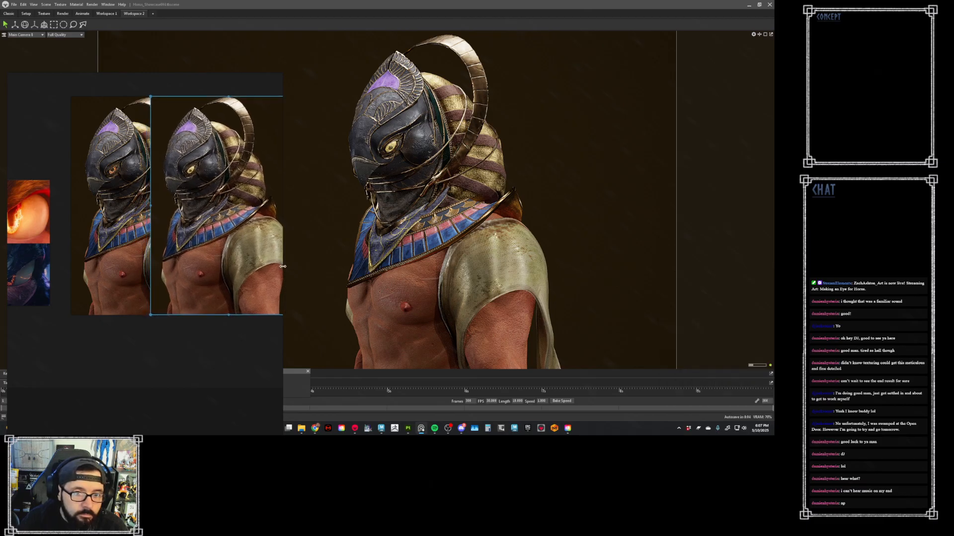
left_click_drag(201, 259, 252, 259)
- Enlarge the reference board window to make room for both character screenshots side by side
left_click_drag(219, 346, 715, 258)
key("space")
key("space")
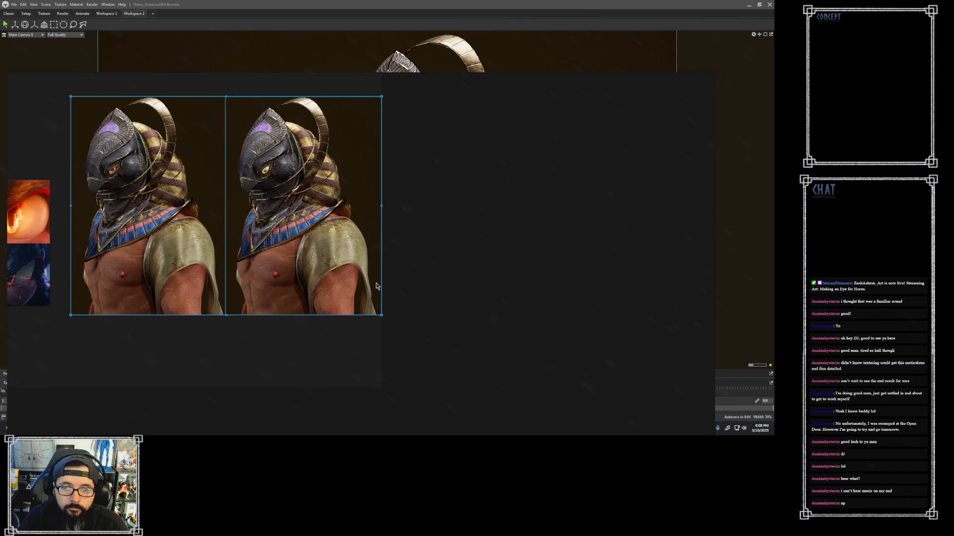
left_click_drag(388, 73, 398, 6)
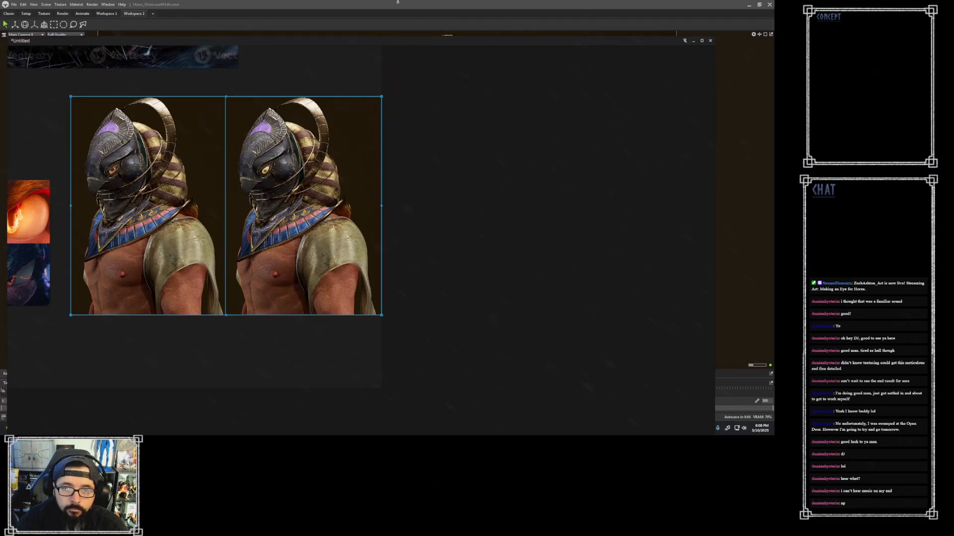
- Fill the board view with the two character screenshots and capture the side-by-side eye comparison
key("space")
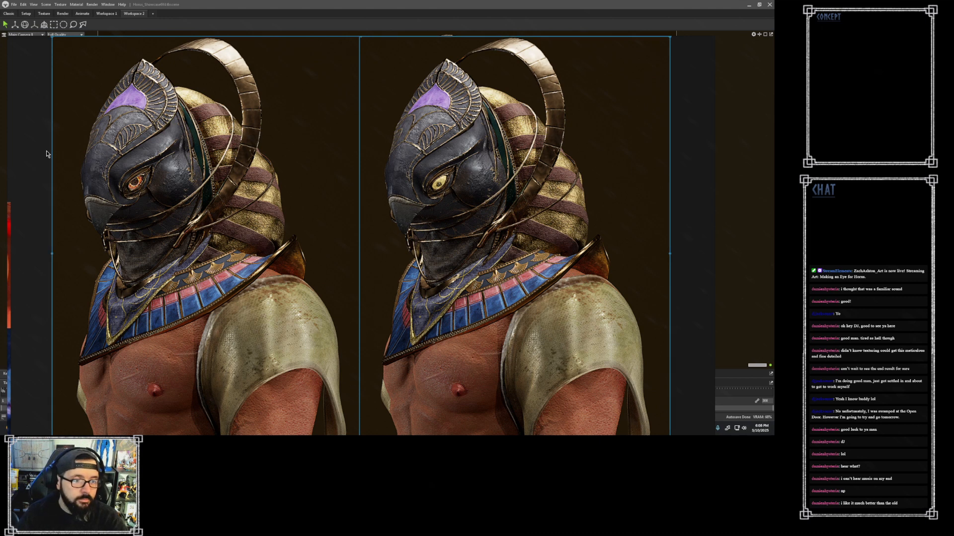
key("super+shift+s")
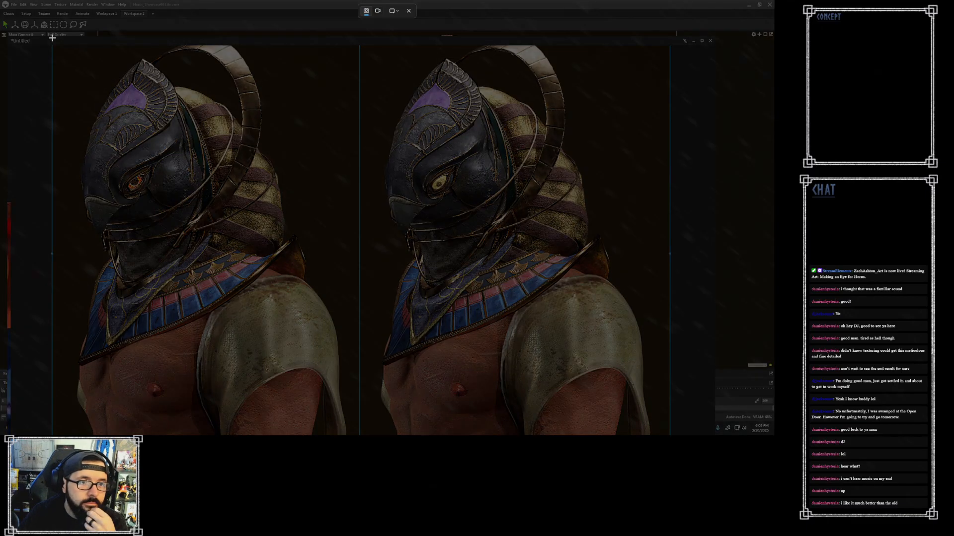
left_click_drag(52, 38, 670, 376)
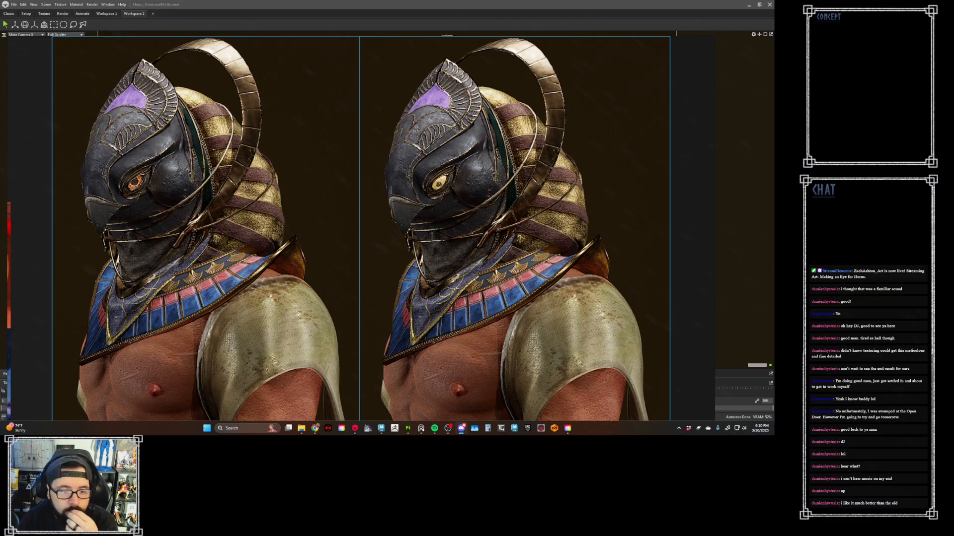
- Switch to Substance 3D Painter, move the reference board out of the way, and display the full material on the eye
key("alt+Tab")
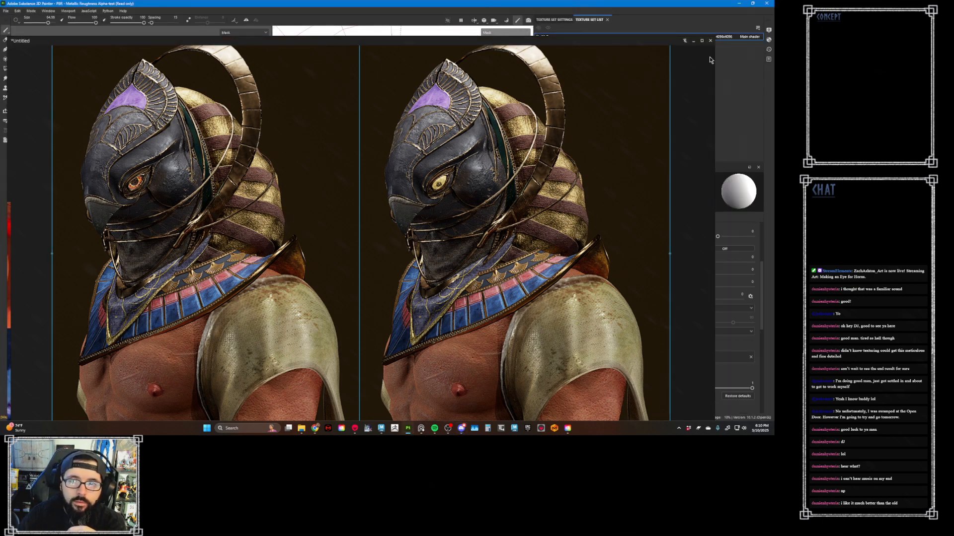
left_click_drag(593, 43, 0, 46)
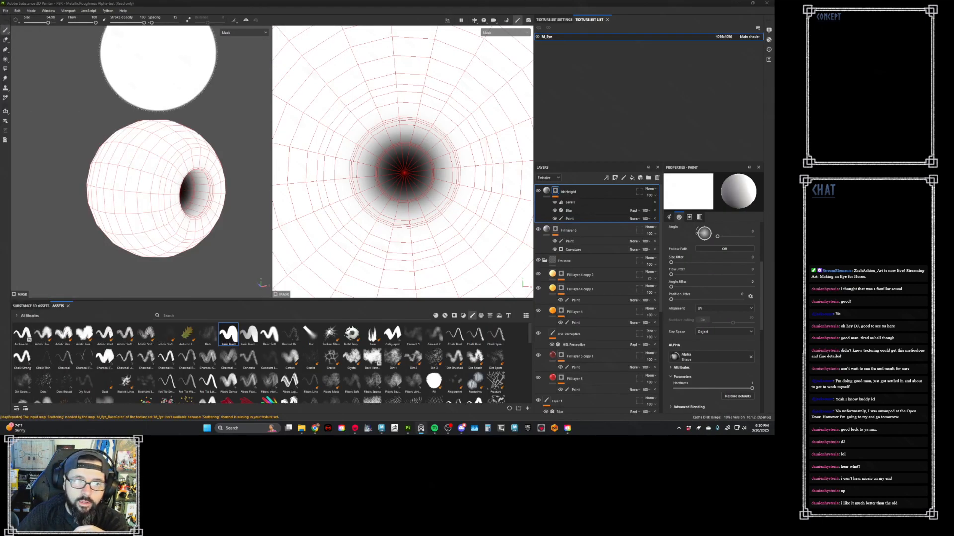
key("m")
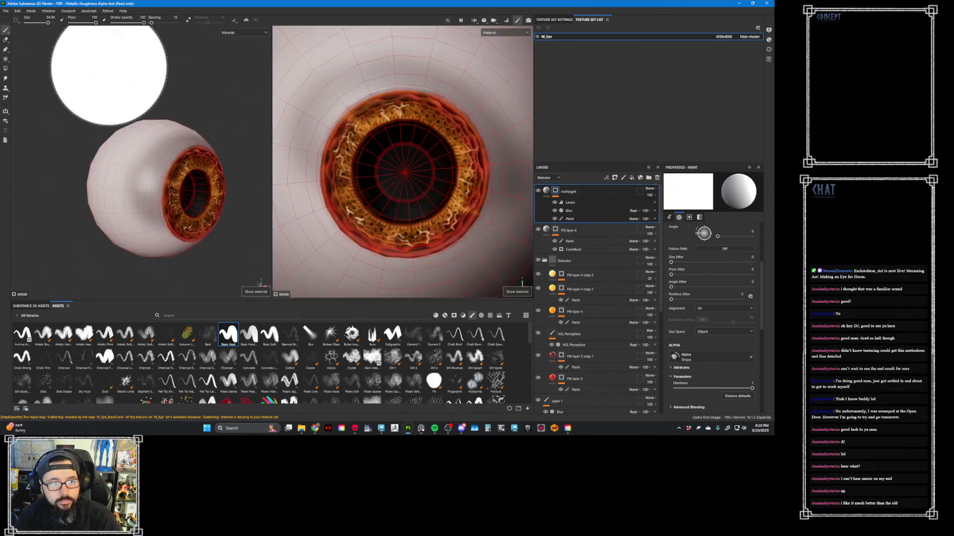
- Save the eye texturing project as Horus_Eye in the Substance folder
left_click(6, 11)
left_click(23, 70)
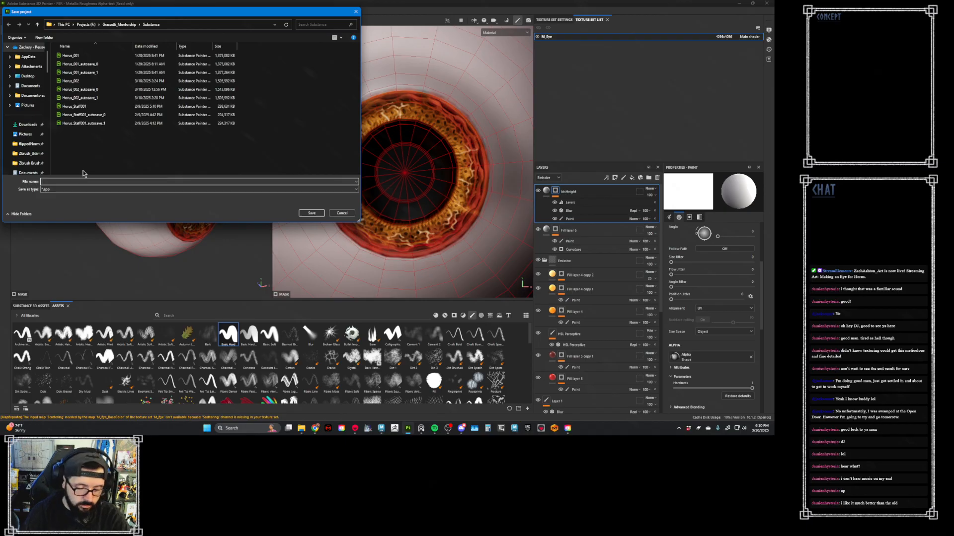
type("Horus_")
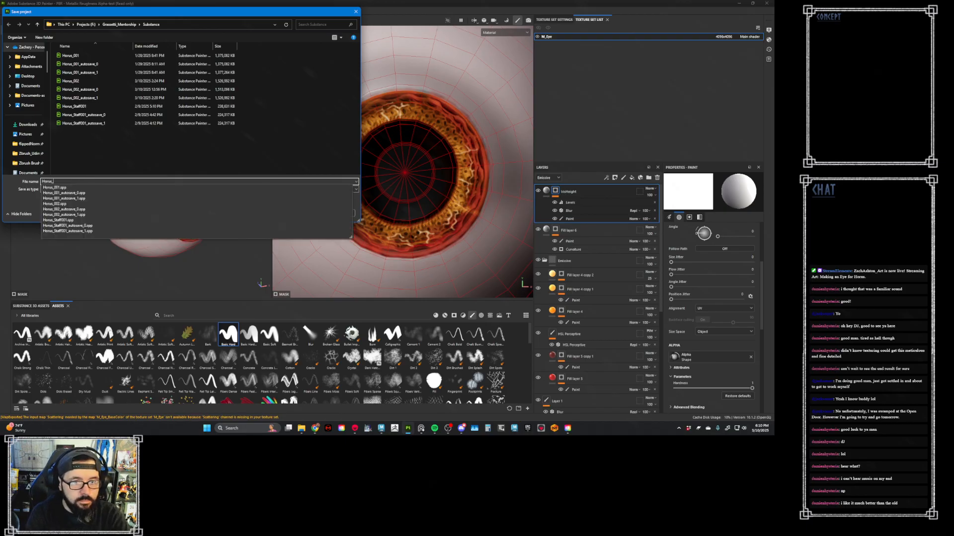
type("Eye")
key("Return")
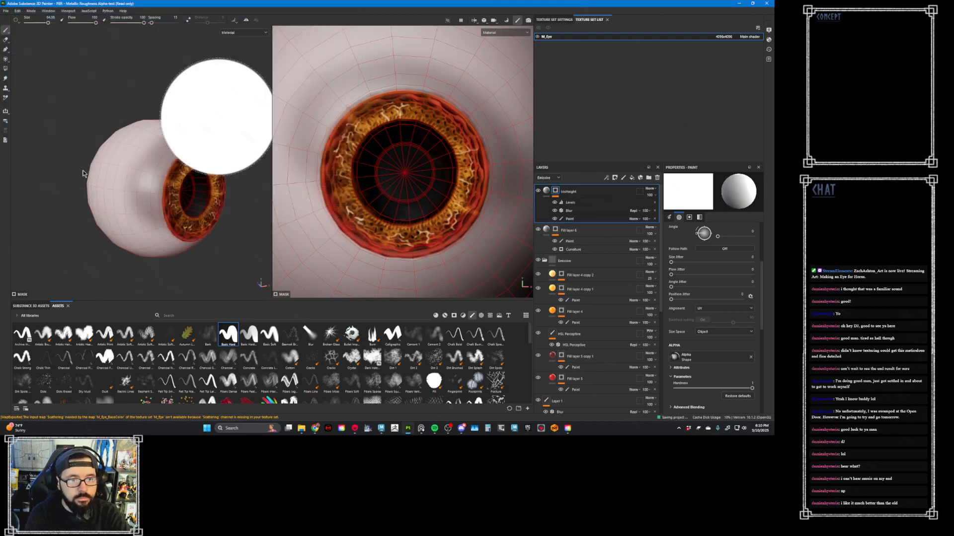
- Collapse the effect stacks of the upper fill layers and Folder 1, and close the Emissive folder in the layer stack
left_click(546, 193)
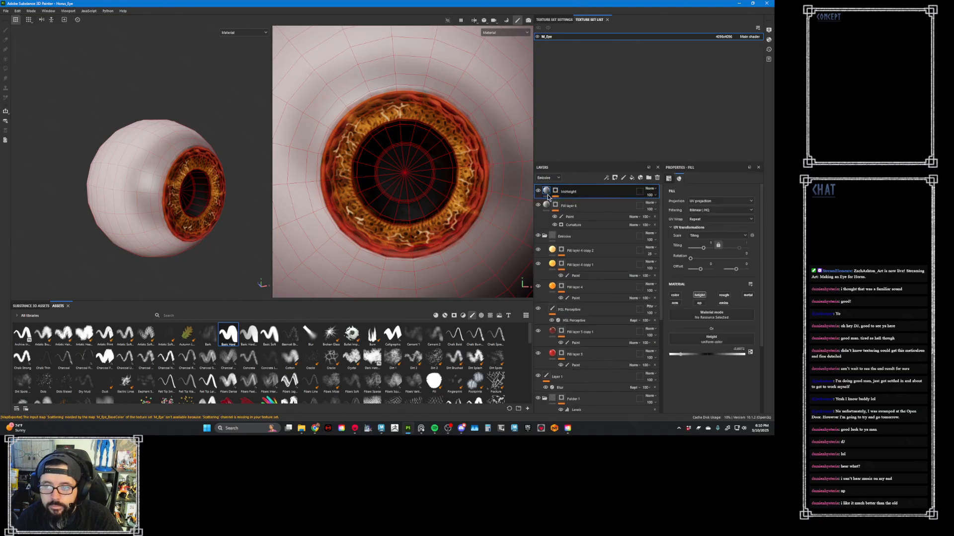
left_click(546, 205)
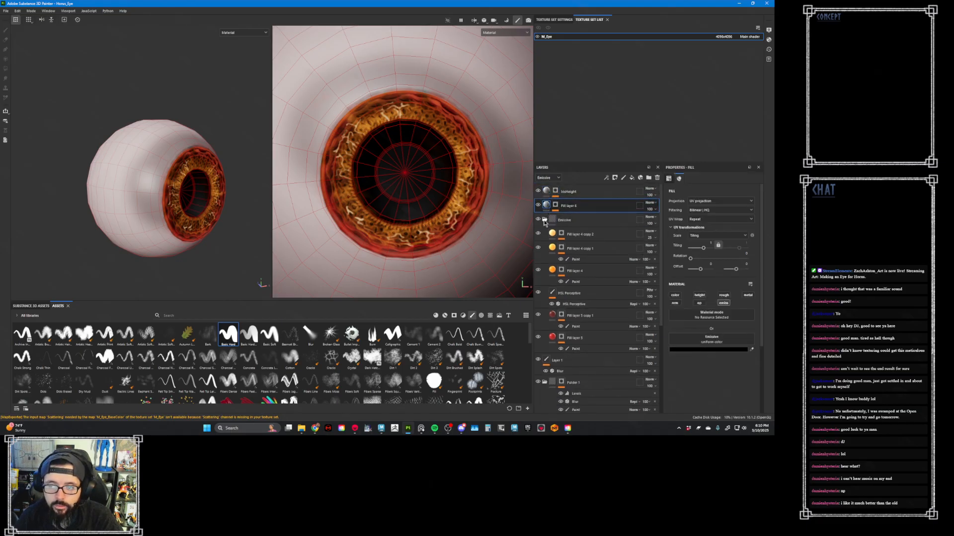
left_click(544, 221)
left_click(591, 261)
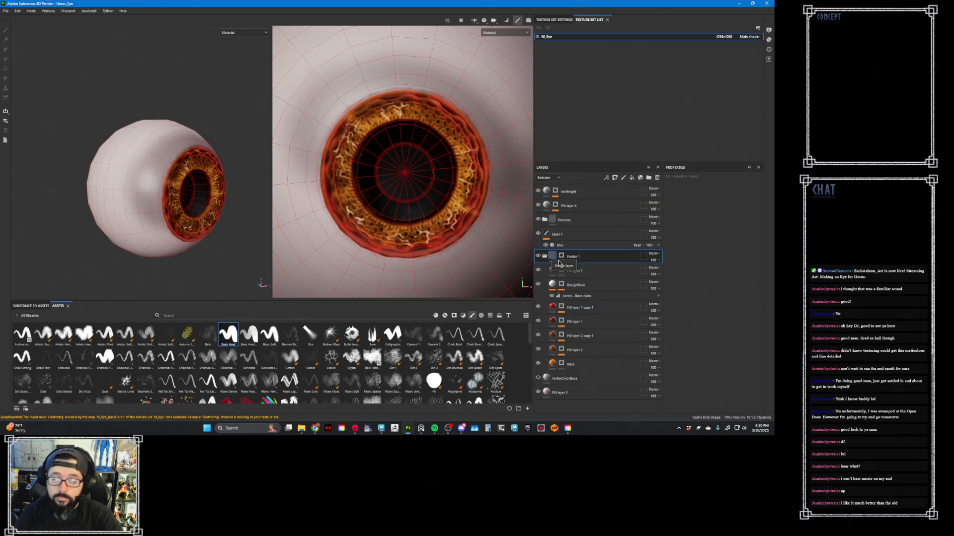
- Group all the eye layers into one folder and name it Horus_Eye
left_click(594, 196)
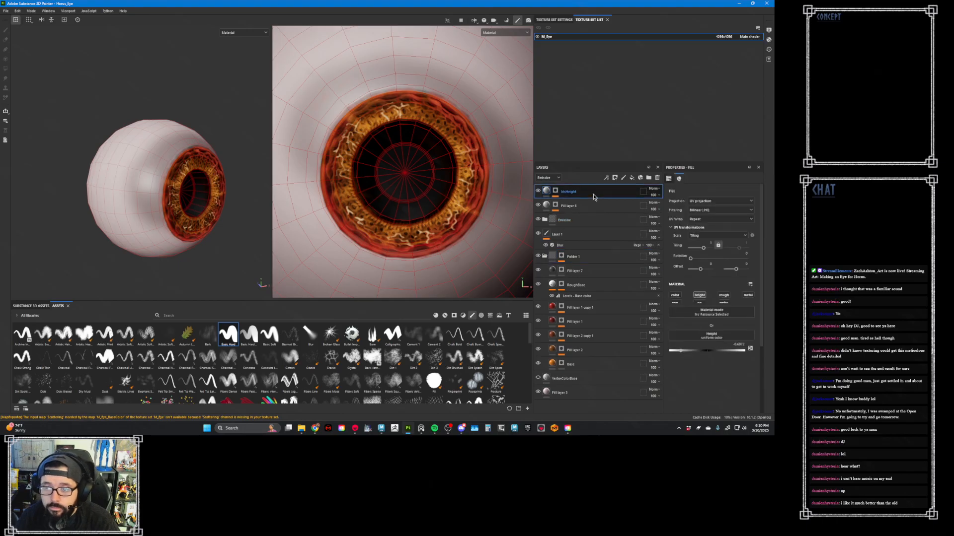
left_click(617, 391, "shift")
right_click(606, 236)
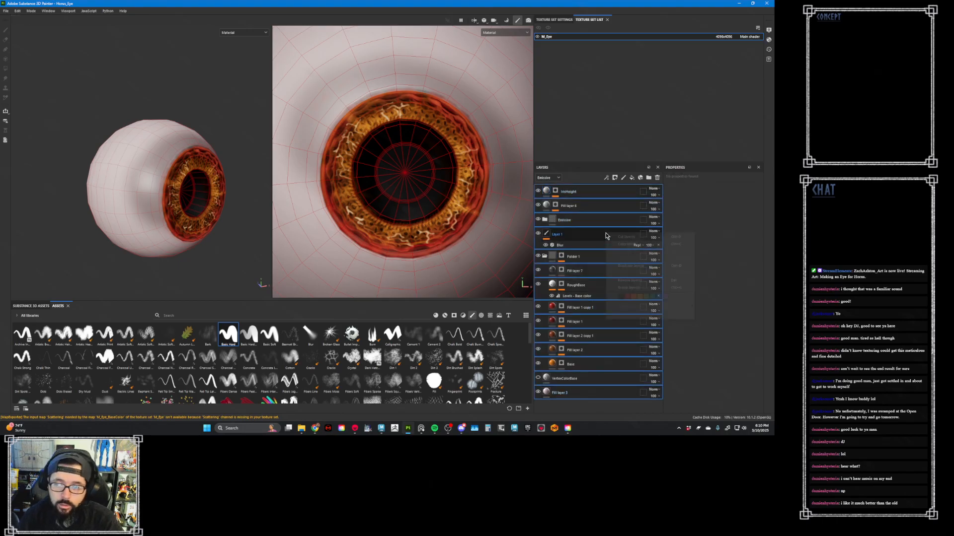
left_click(648, 288)
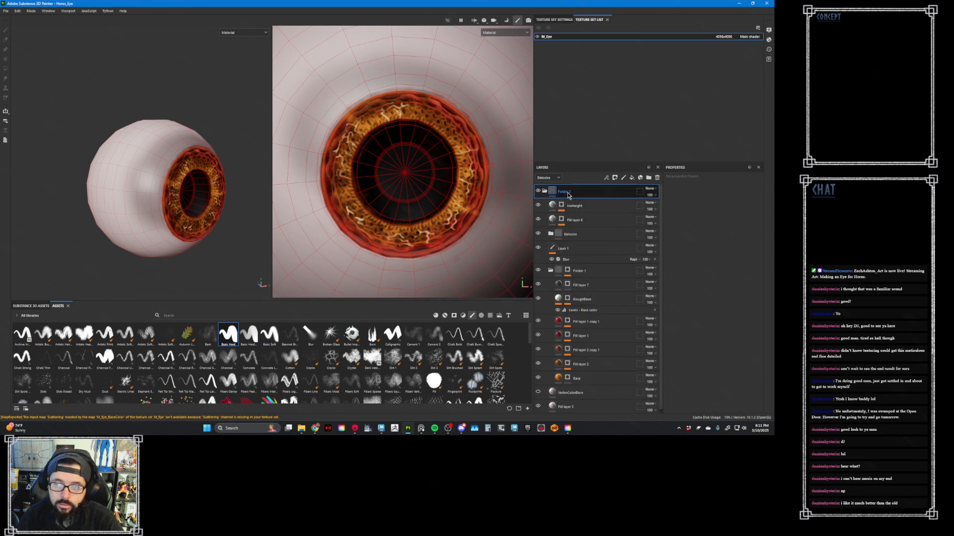
double_click(567, 191)
type("Horus")
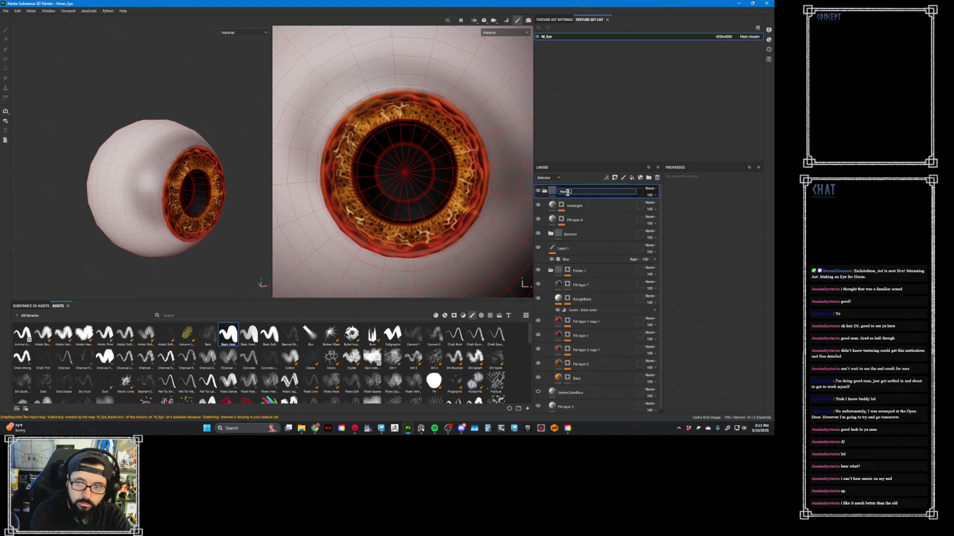
type("_Eye")
key("Return")
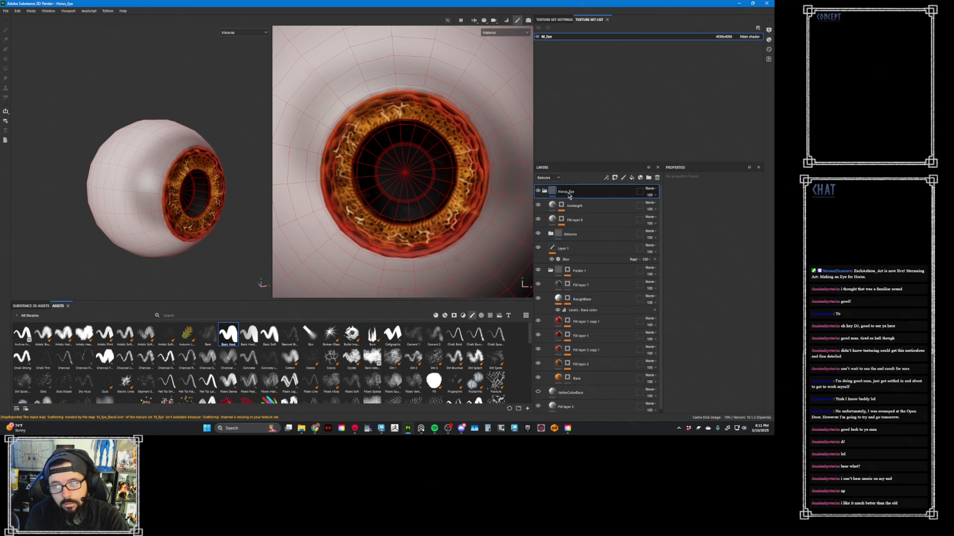
- Color-tag the Horus_Eye folder yellow and create a smart material from it
right_click(583, 192)
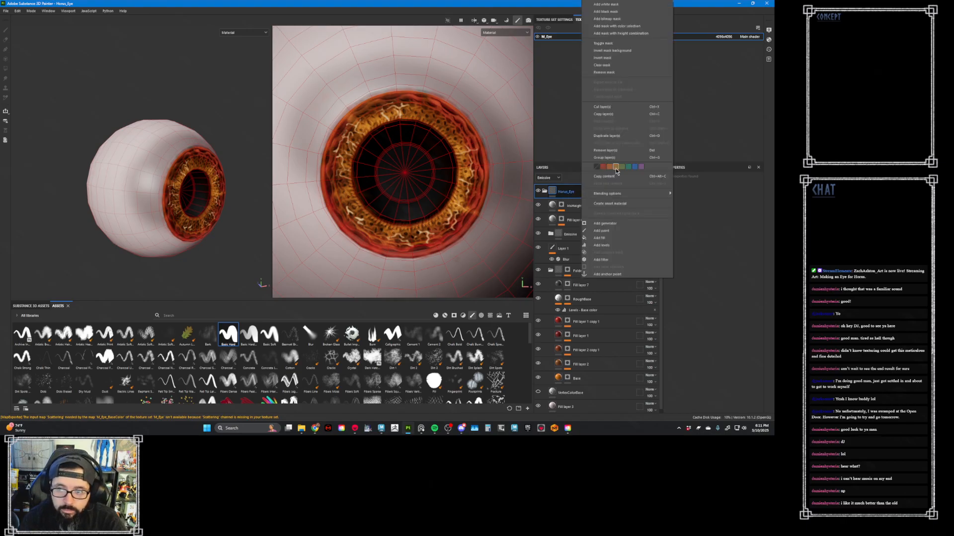
left_click(586, 193)
right_click(589, 193)
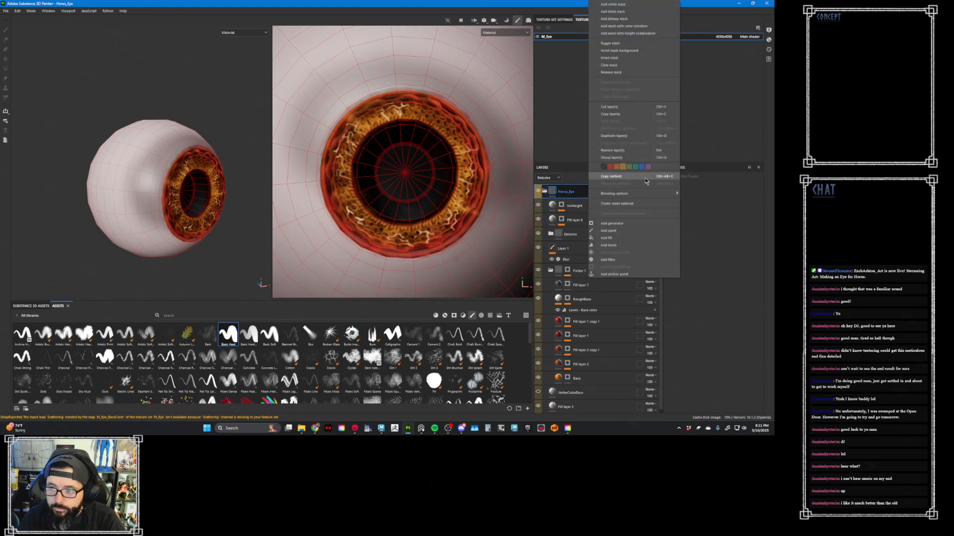
left_click(642, 203)
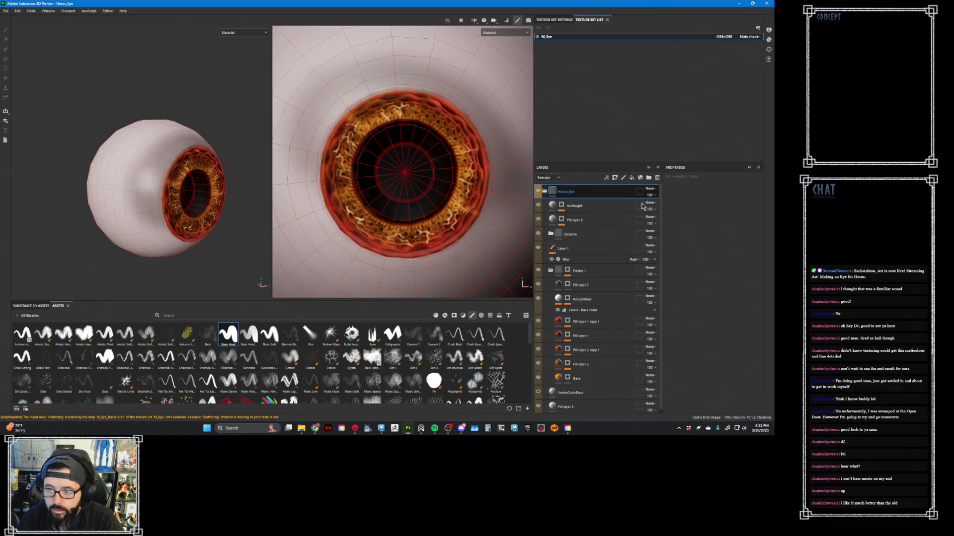
- Collapse the Horus_Eye folder and save the eye project
left_click(546, 192)
left_click(6, 11)
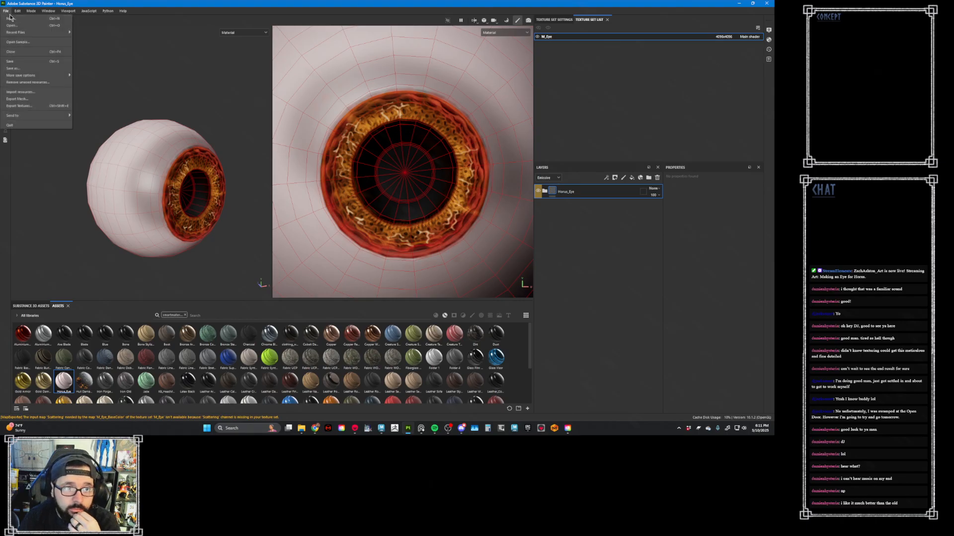
left_click(28, 61)
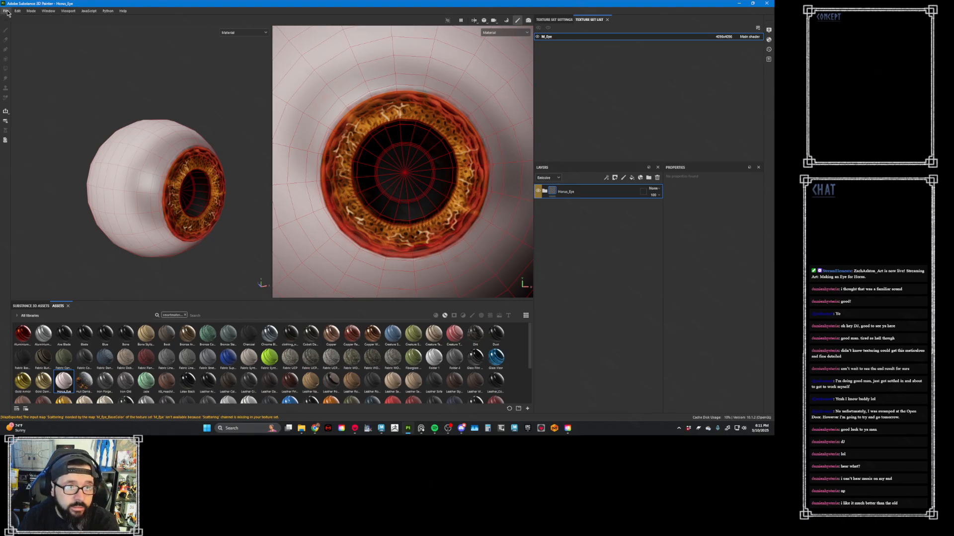
- Open the recent character project Horus_002.spp
left_click(6, 10)
mouse_move(26, 31)
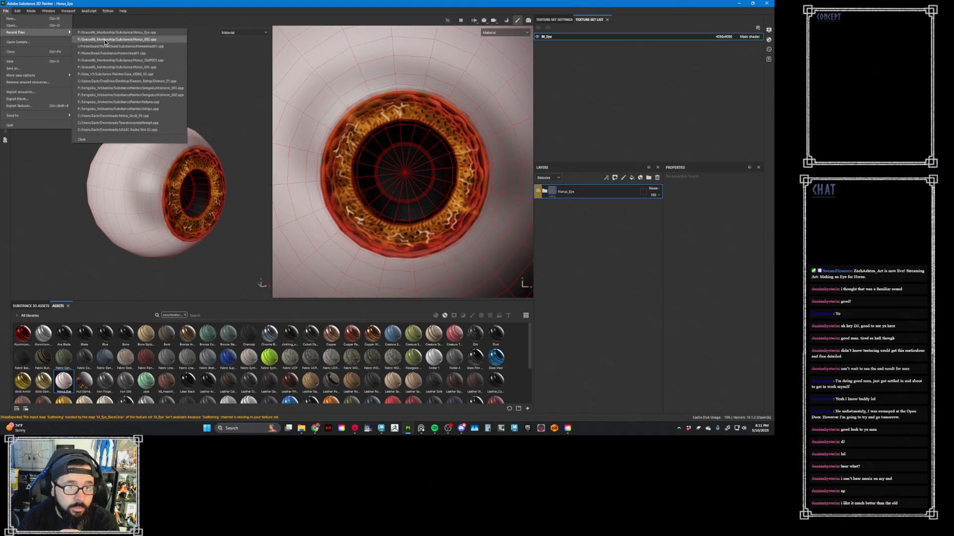
left_click(105, 40)
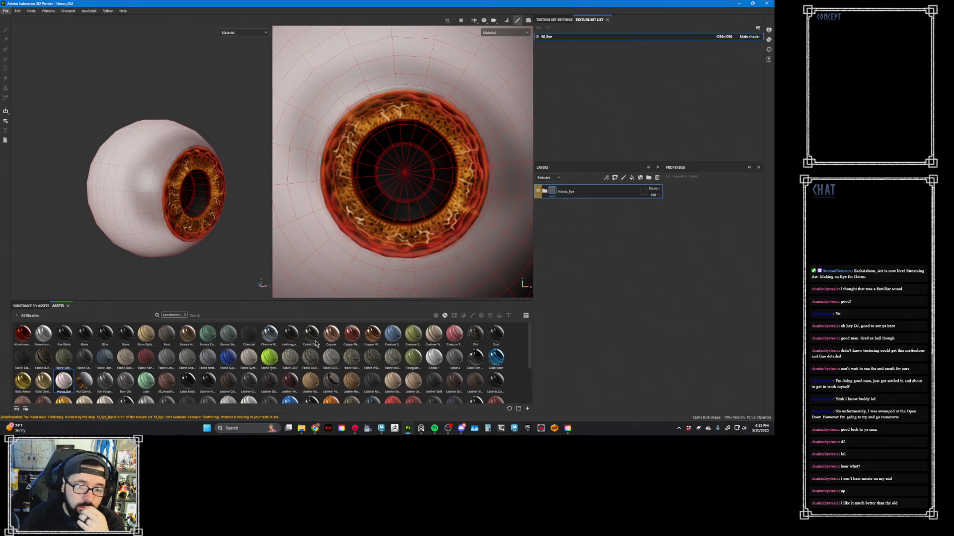
left_click(384, 429)
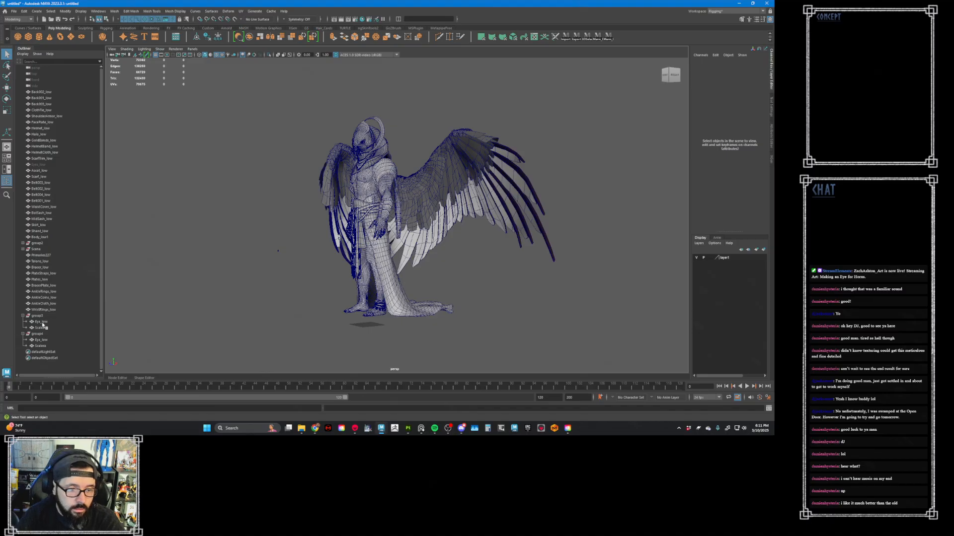
left_click(14, 11)
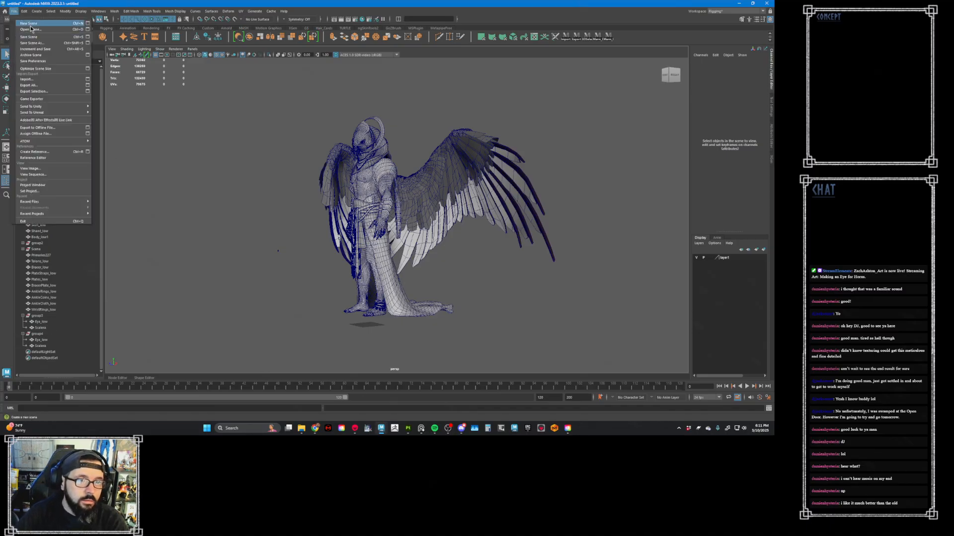
left_click(28, 34)
key("alt+Tab")
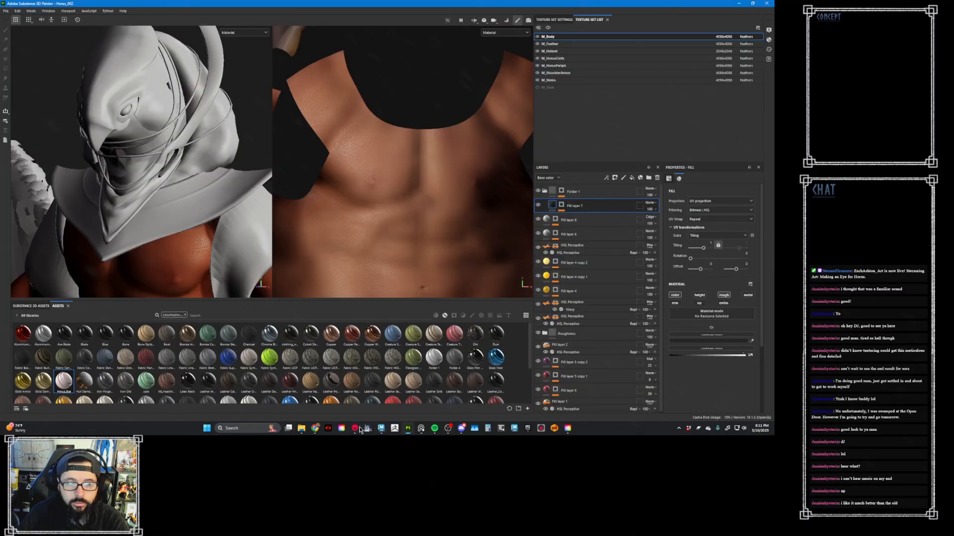
- Switch to Maya, dismiss the Open dialog, and start a new scene without saving the current one
left_click(382, 429)
left_click(347, 398)
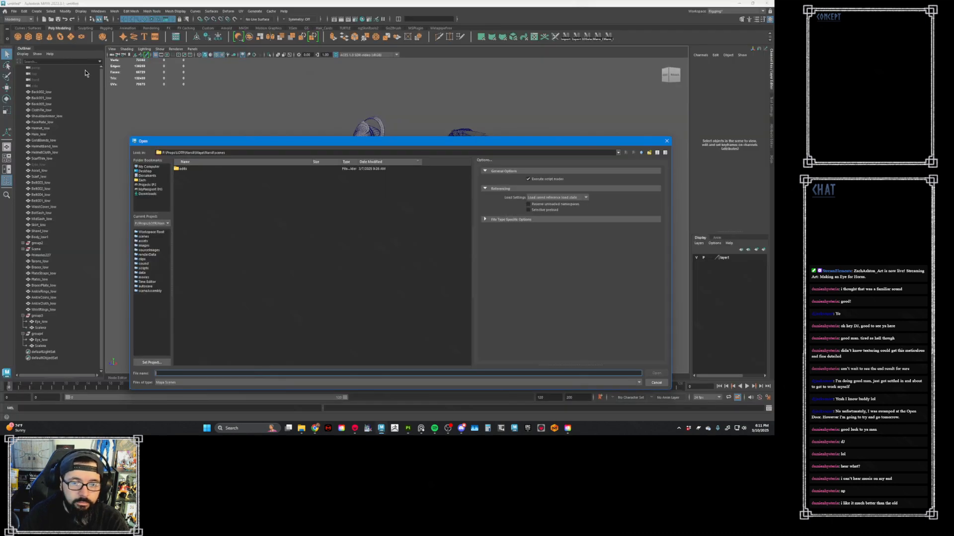
left_click(667, 141)
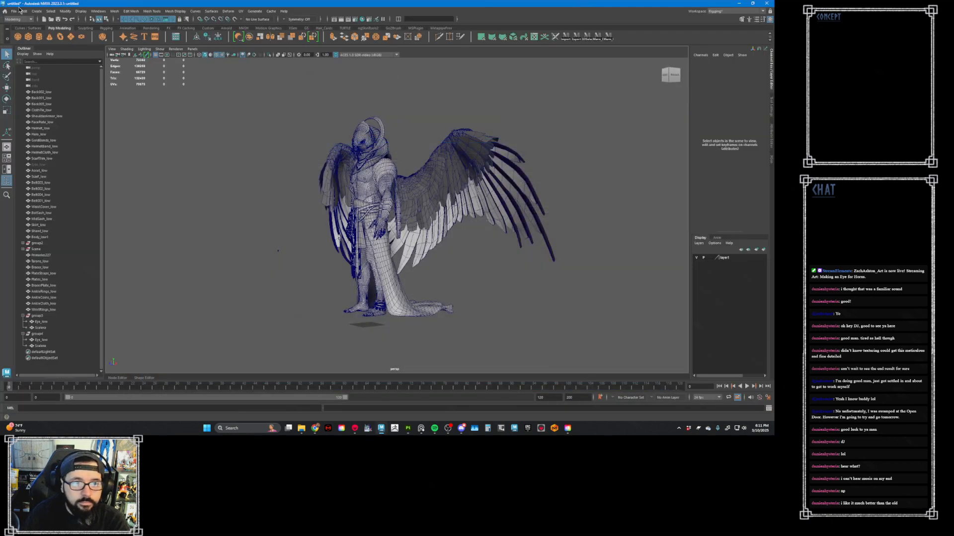
left_click(14, 11)
left_click(29, 23)
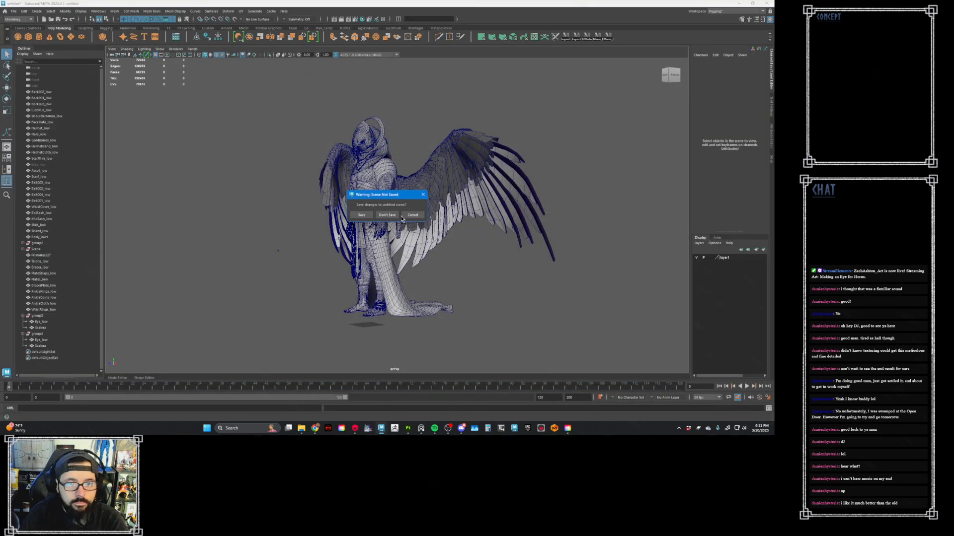
left_click(388, 216)
- Import Eye_low.fbx from the export folder of the mentorship project on the Projects drive
left_click(14, 11)
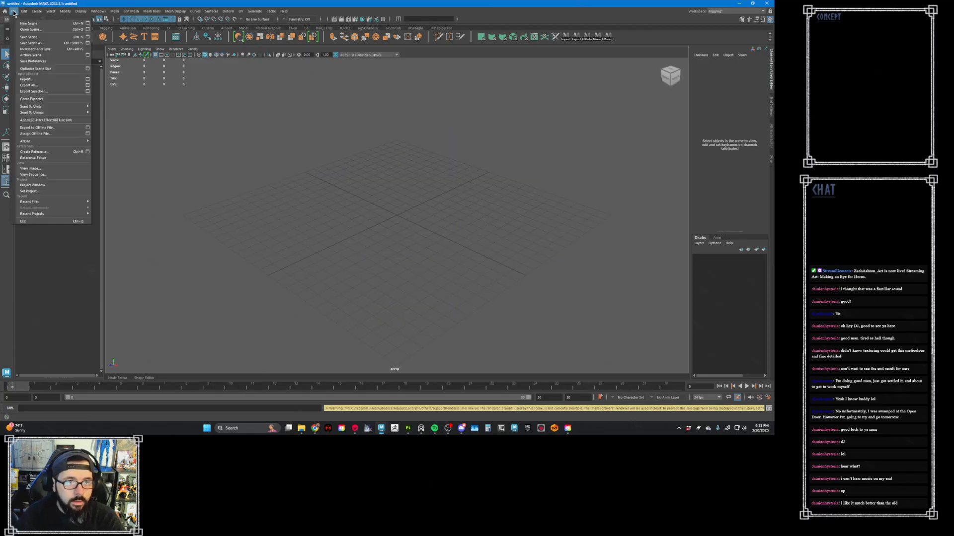
left_click(30, 81)
left_click(140, 185)
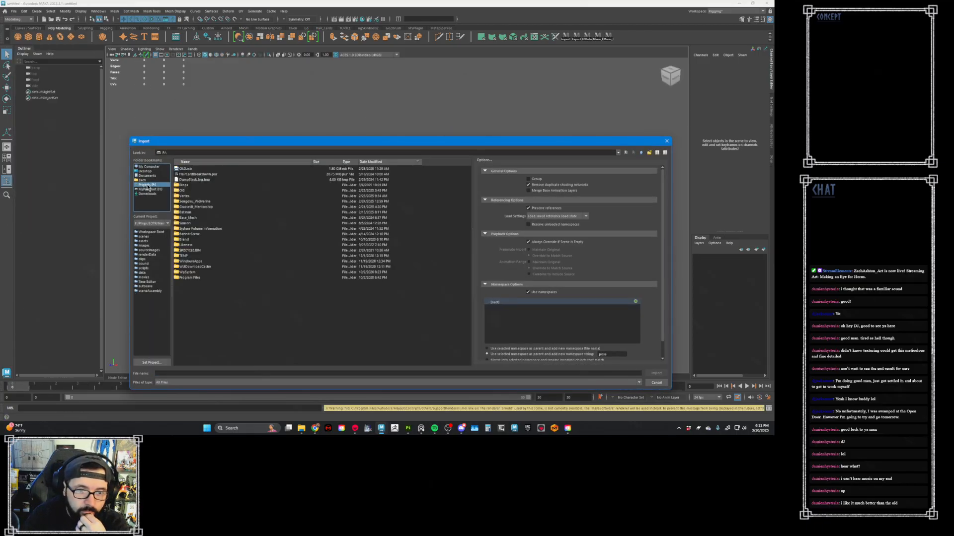
left_click(208, 203)
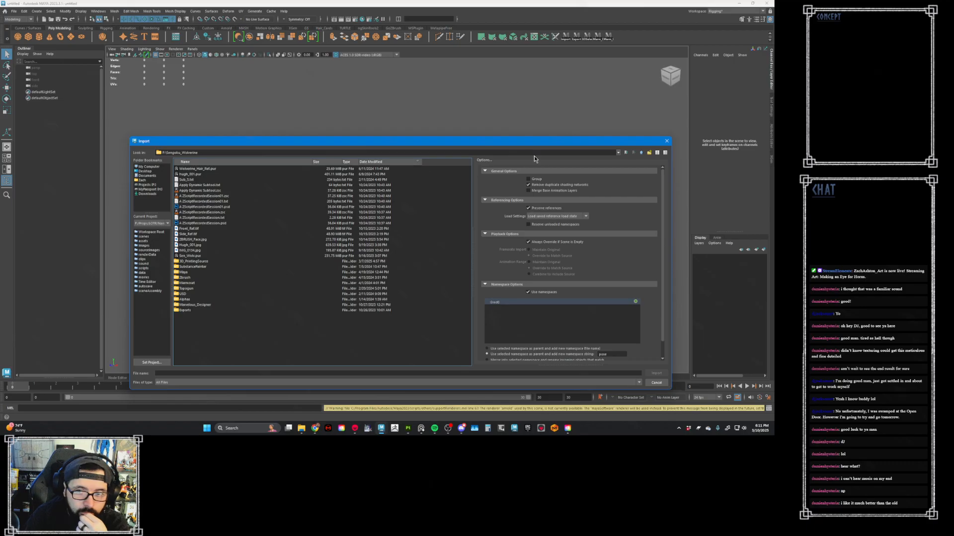
double_click(205, 207)
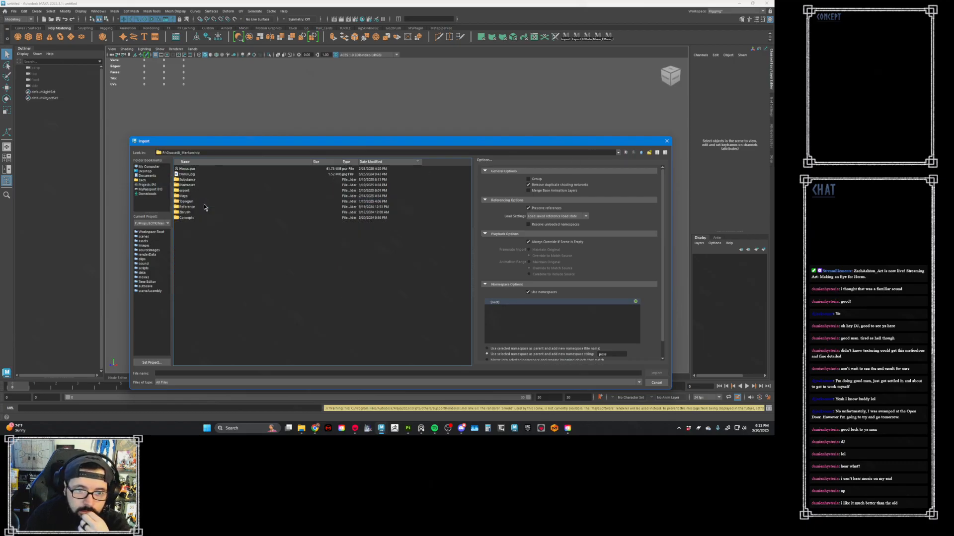
double_click(187, 185)
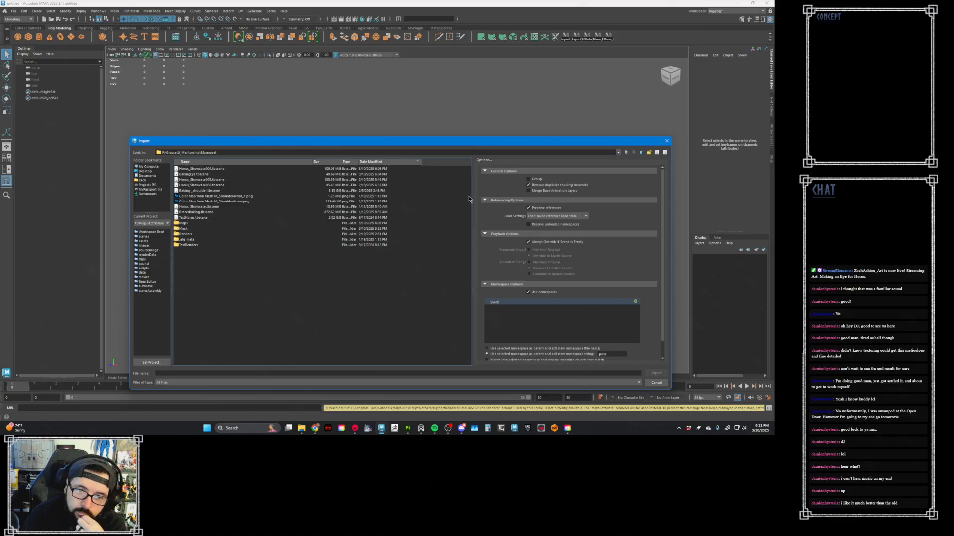
left_click(626, 152)
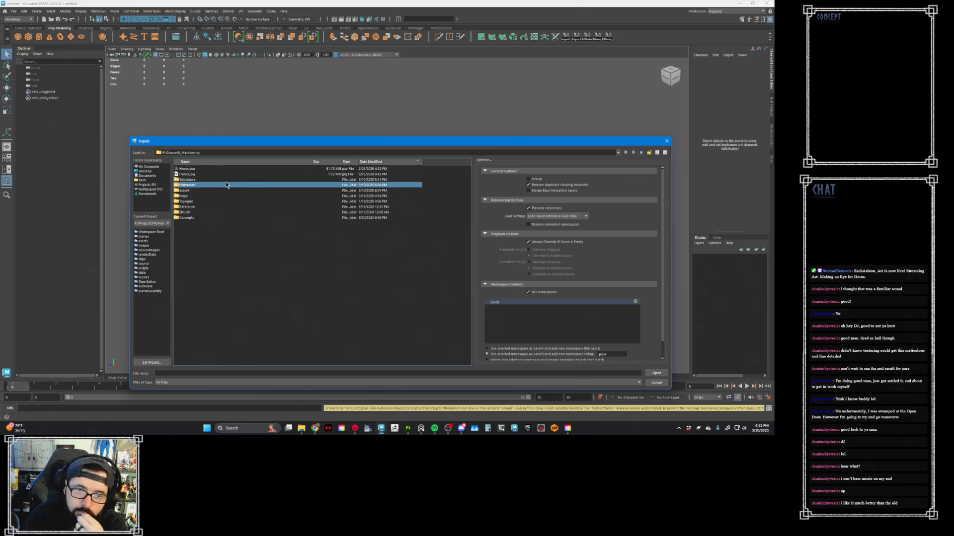
double_click(188, 191)
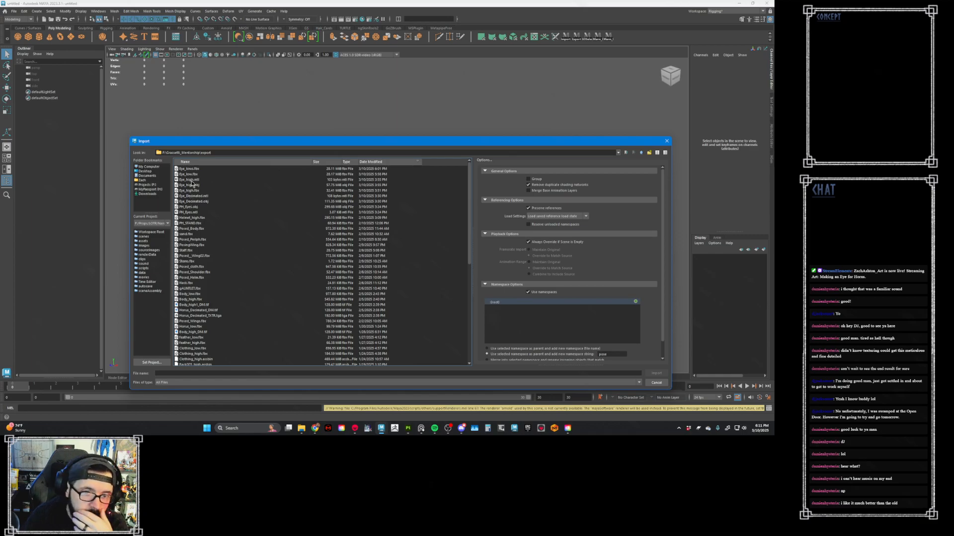
double_click(193, 175)
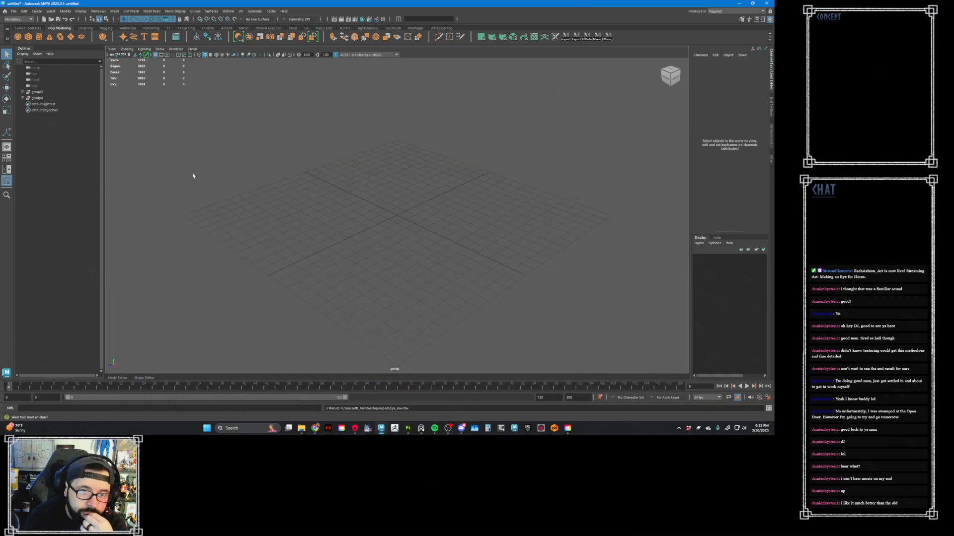
- Frame both imported eyes and combine their two outer sclera meshes into one object
key("a")
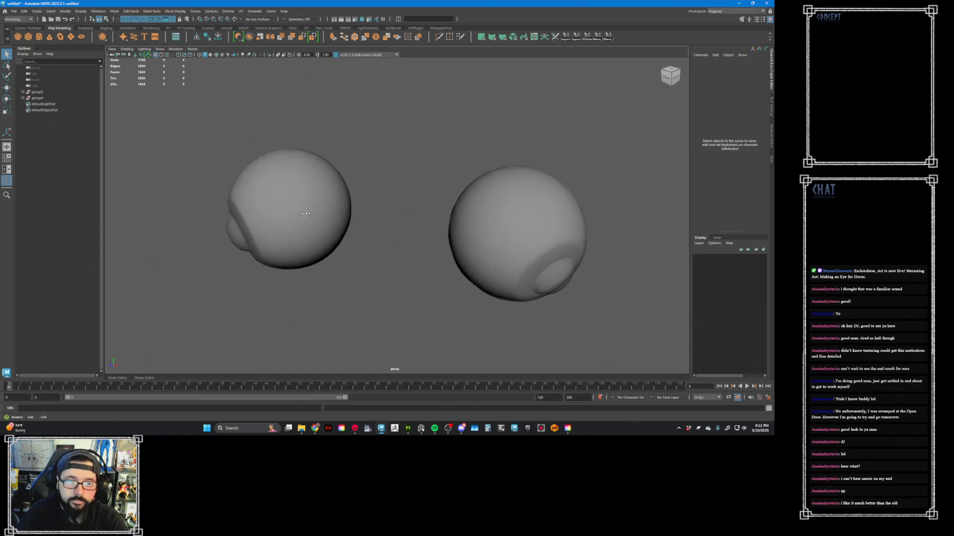
left_click(298, 205)
left_click(519, 199, "shift")
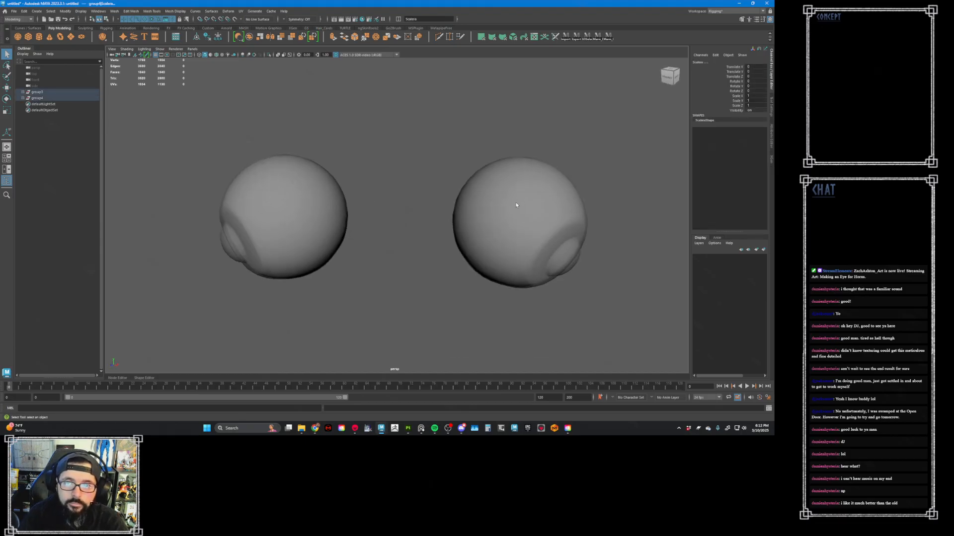
left_click(219, 39)
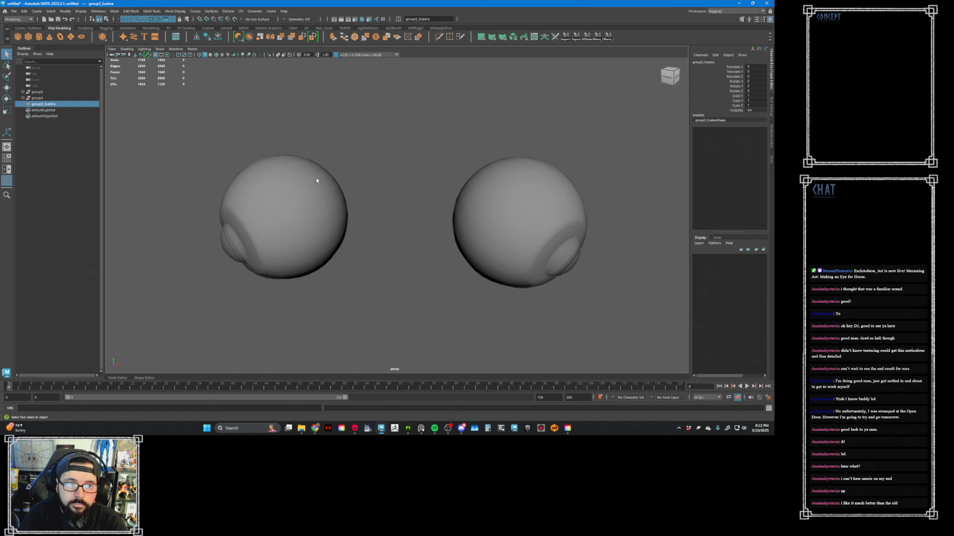
- Combine the two inner Eye_low meshes into one object and delete the construction history
left_click_drag(240, 105, 570, 249)
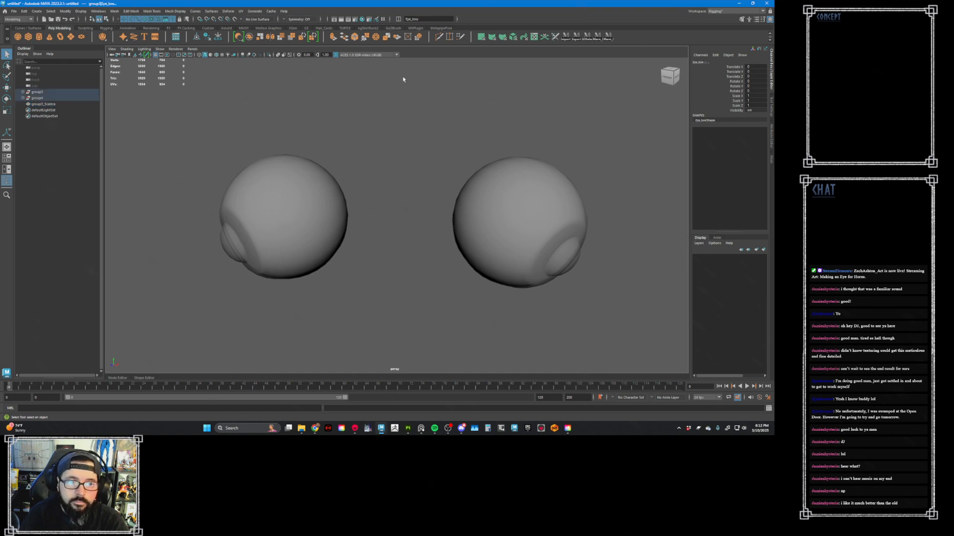
left_click(249, 40)
left_click(206, 39)
- Rename the combined outer mesh Scalera and the combined inner mesh Eye_low
double_click(43, 93)
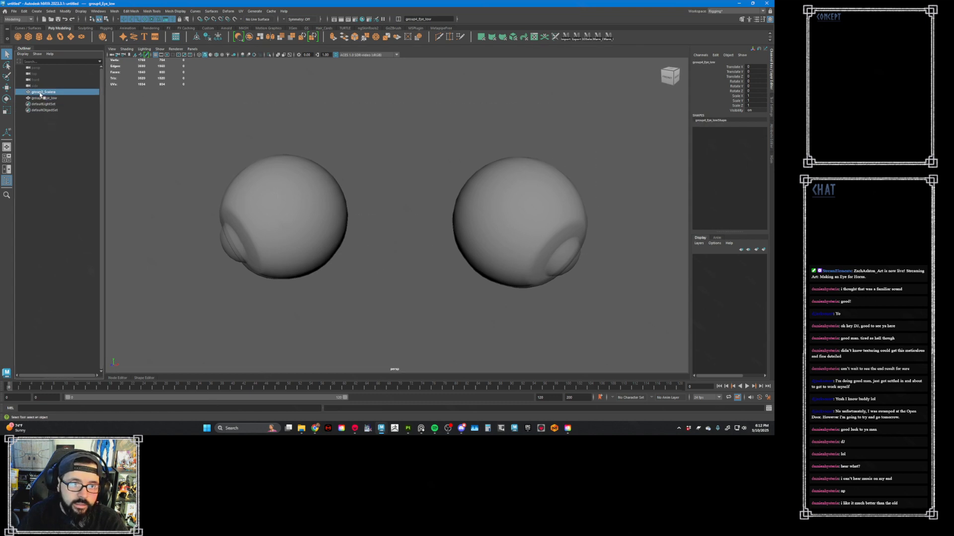
type("Scalera")
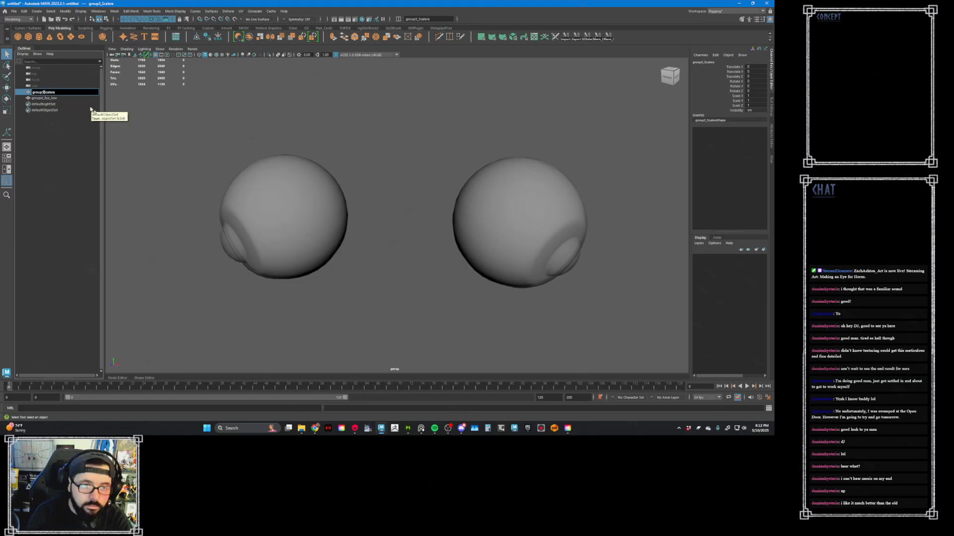
key("Return")
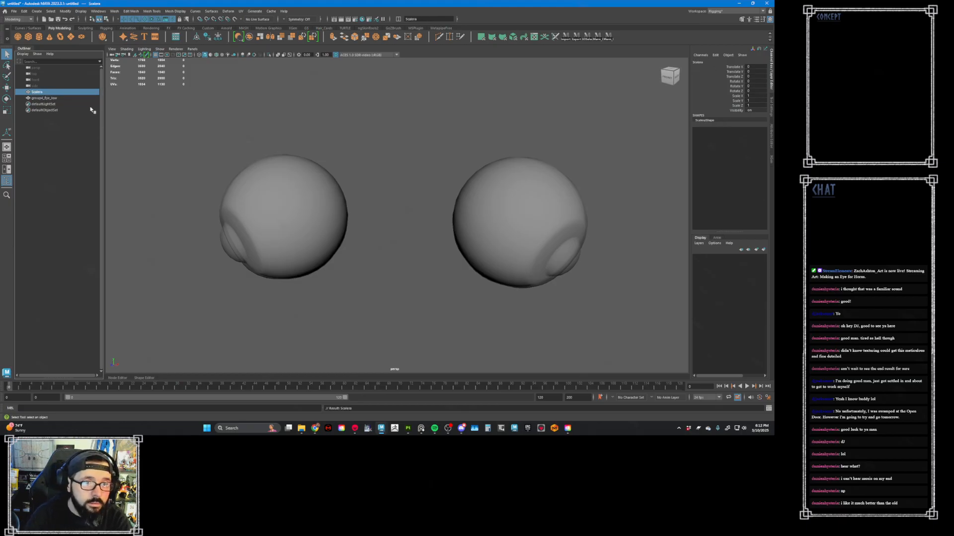
double_click(45, 98)
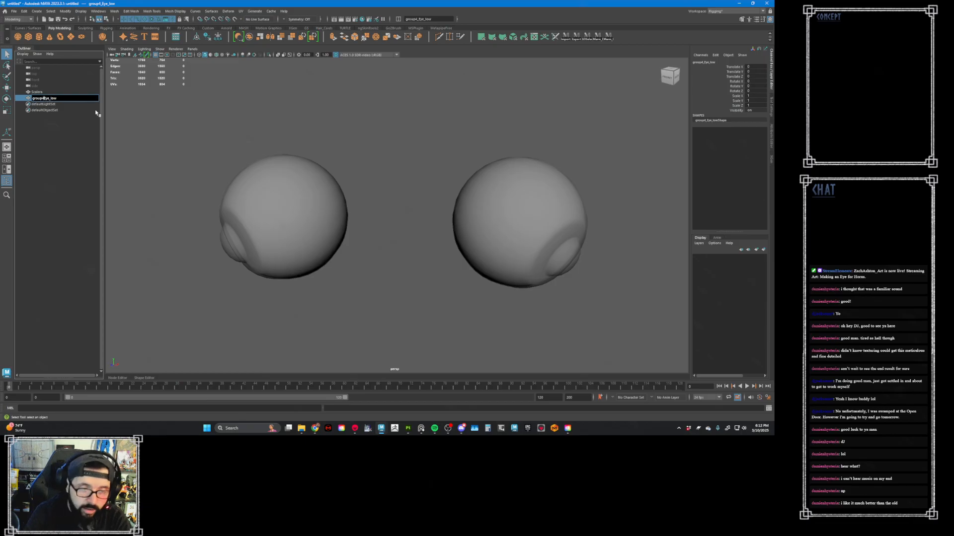
key("BackSpace")
key("BackSpace")
key("BackSpace")
key("BackSpace")
key("BackSpace")
key("BackSpace")
key("BackSpace")
key("Return")
left_click(235, 139)
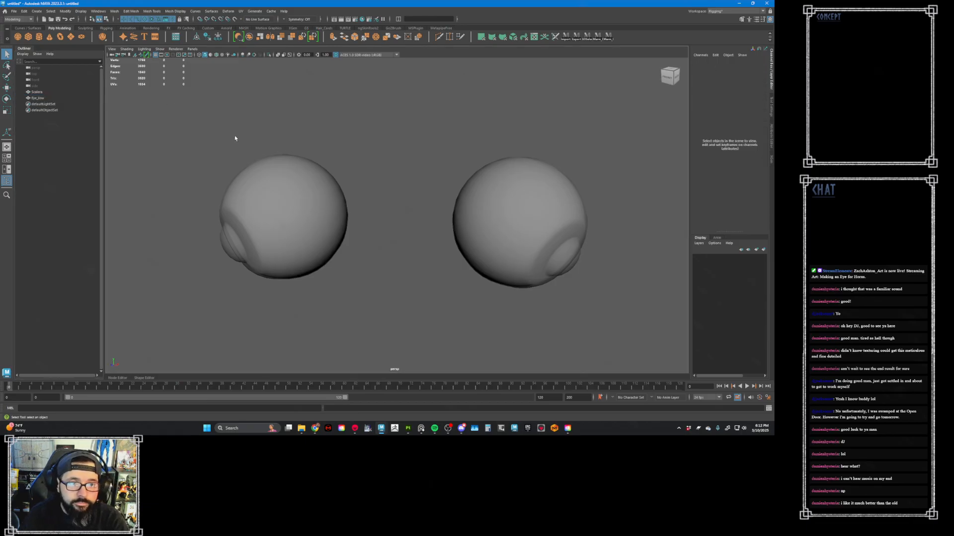
- Select the Scalera mesh and check its attributes, then clear the selection
scroll(235, 138, "down", 3)
left_click(249, 163)
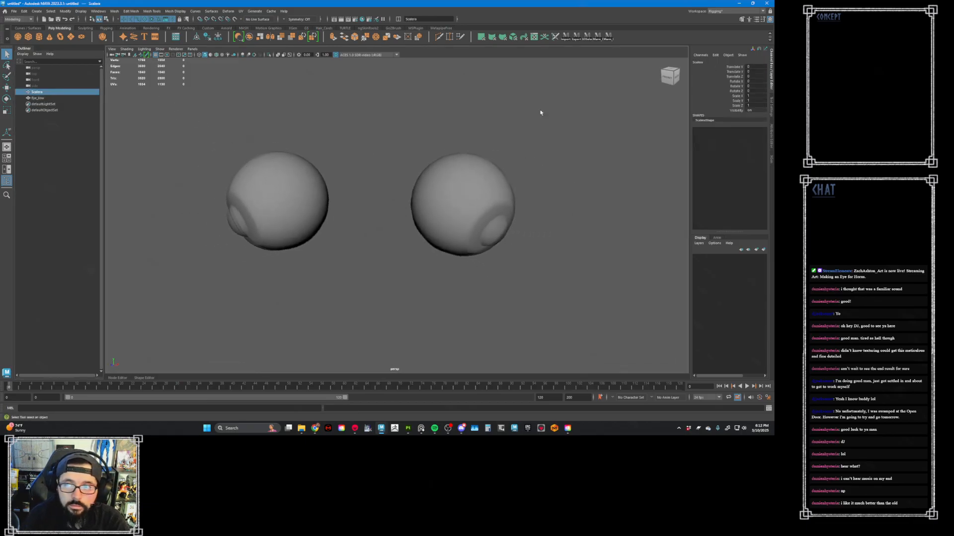
left_click(770, 133)
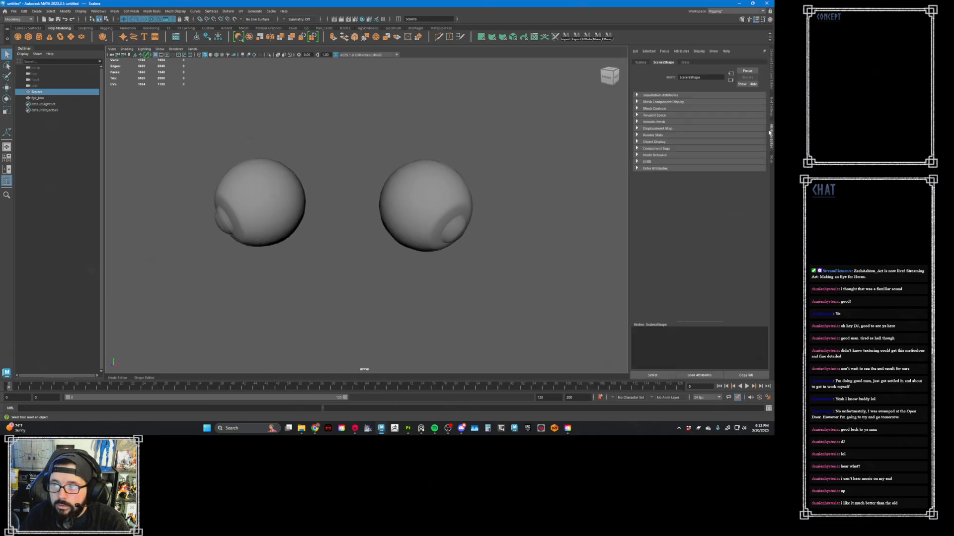
left_click(589, 94)
- Open the Import dialog for the export folder, then switch to Marmoset Toolbag and display the scene hierarchy
left_click(14, 11)
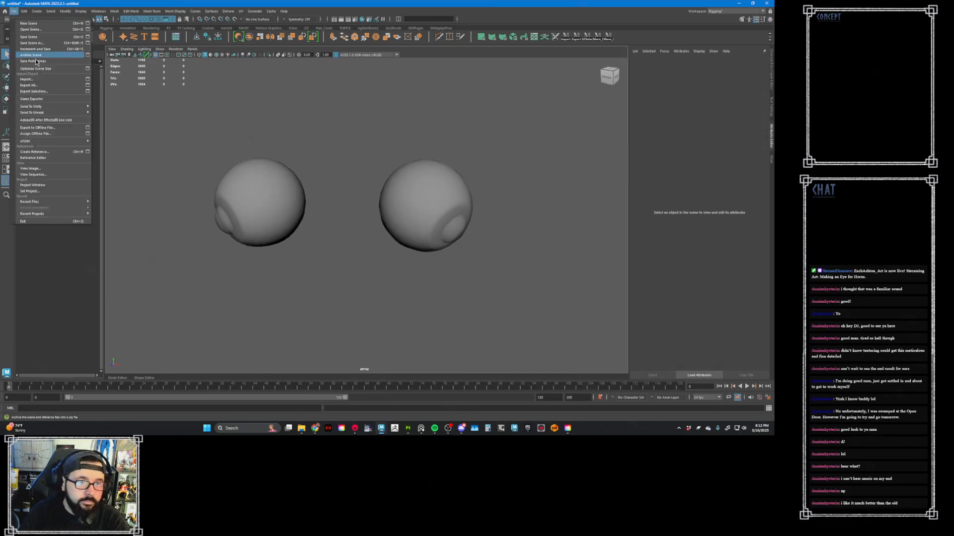
left_click(64, 87)
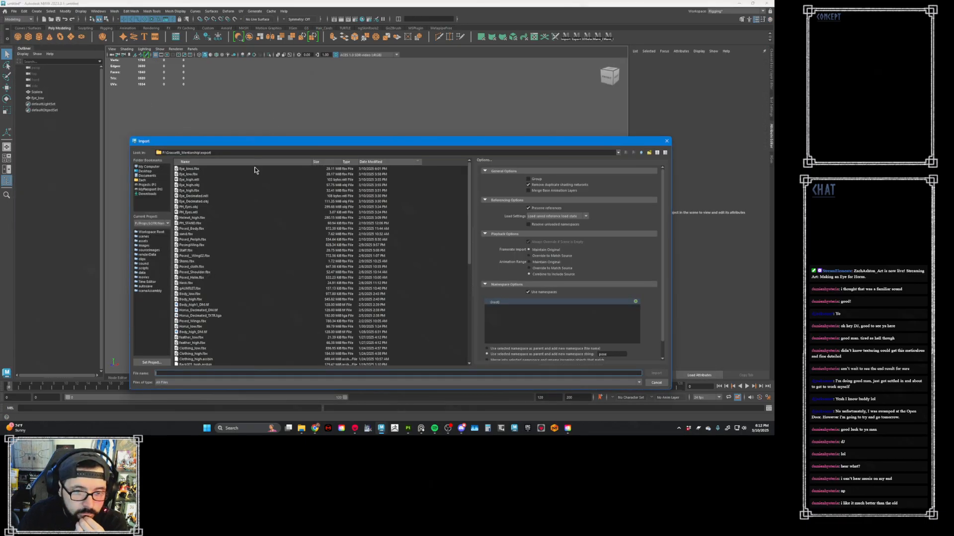
left_click(355, 428)
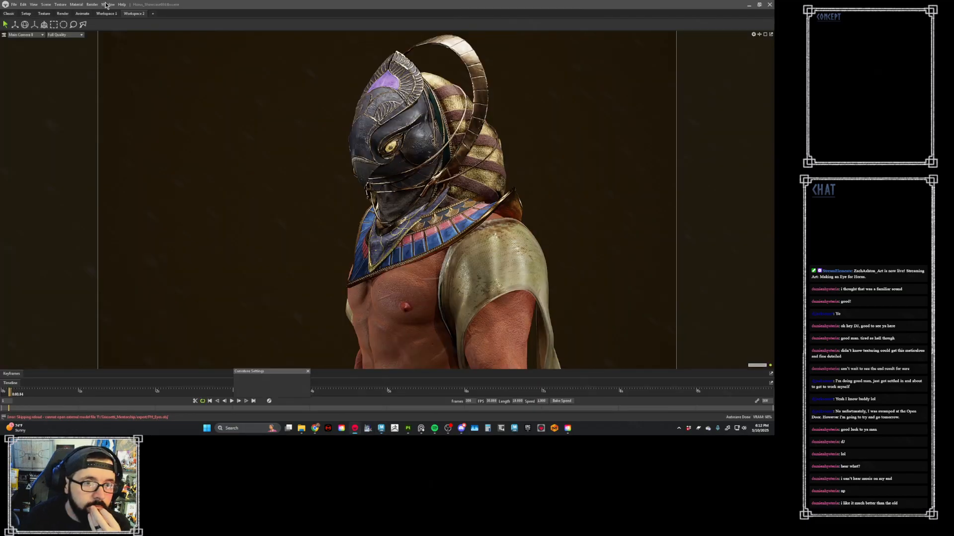
left_click(107, 5)
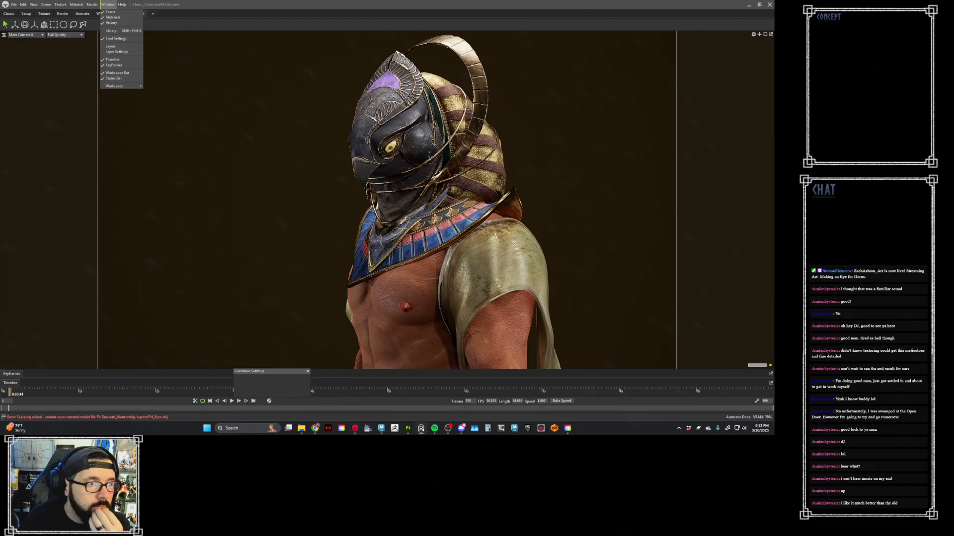
left_click_drag(233, 43, 258, 39)
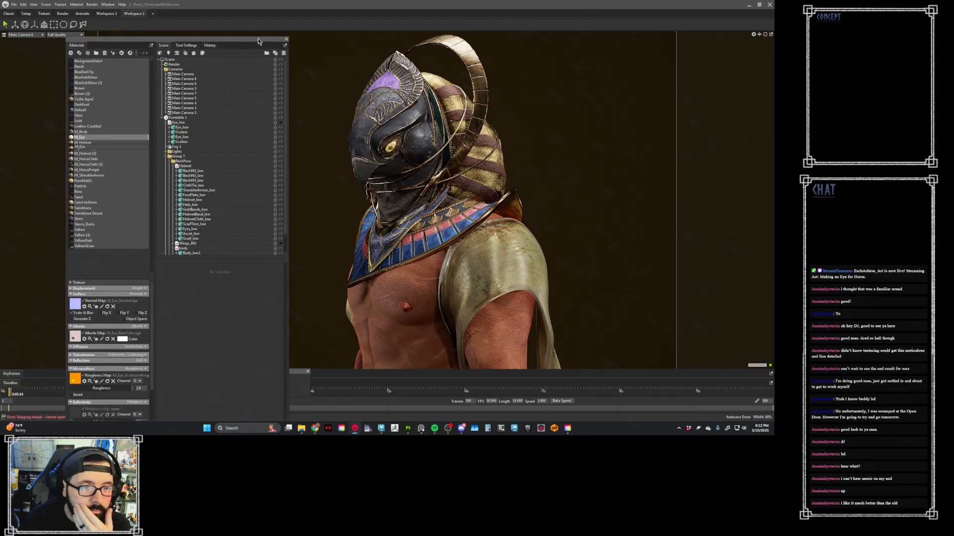
- Collapse Eye_low and Group 1, expand Meshes, and toggle the Horus_low model's visibility to inspect it
left_click(167, 122)
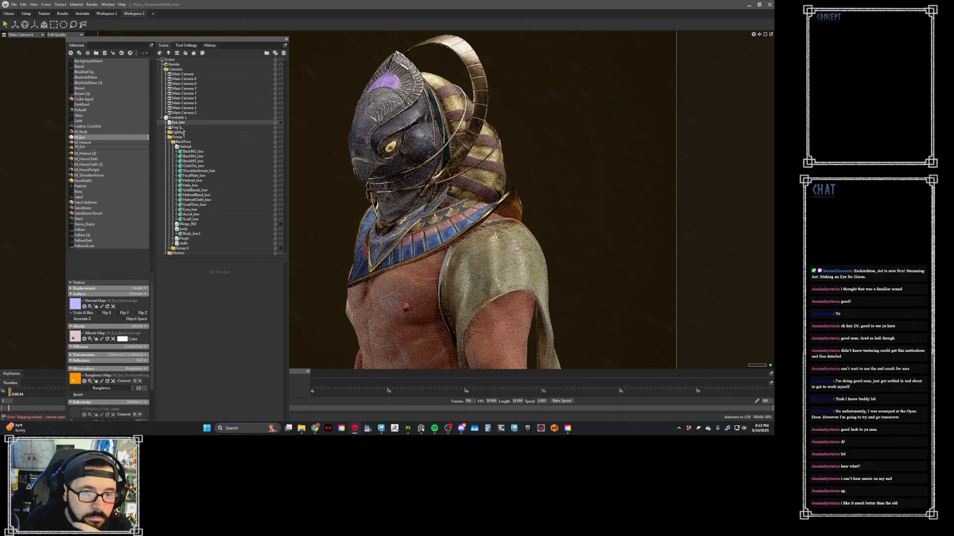
left_click(167, 137)
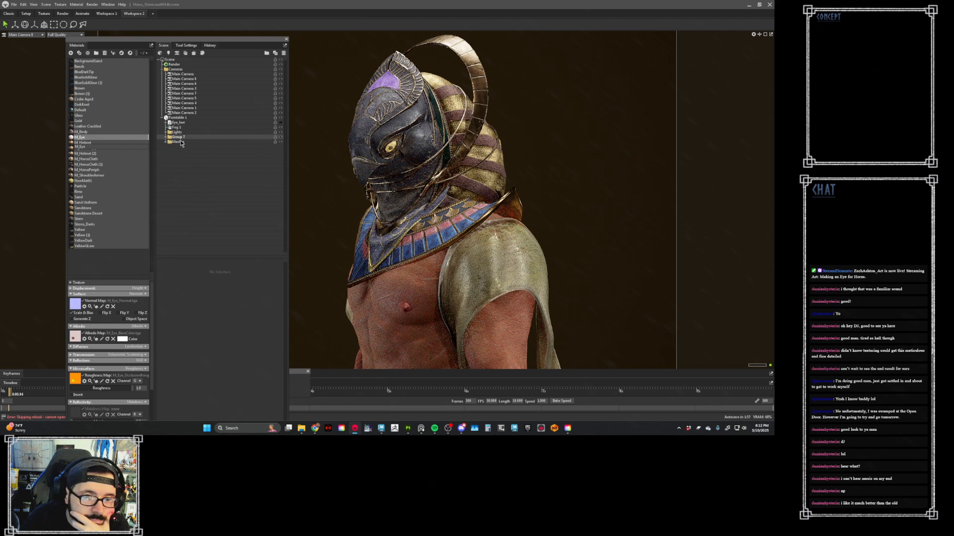
left_click(166, 142)
left_click(198, 148)
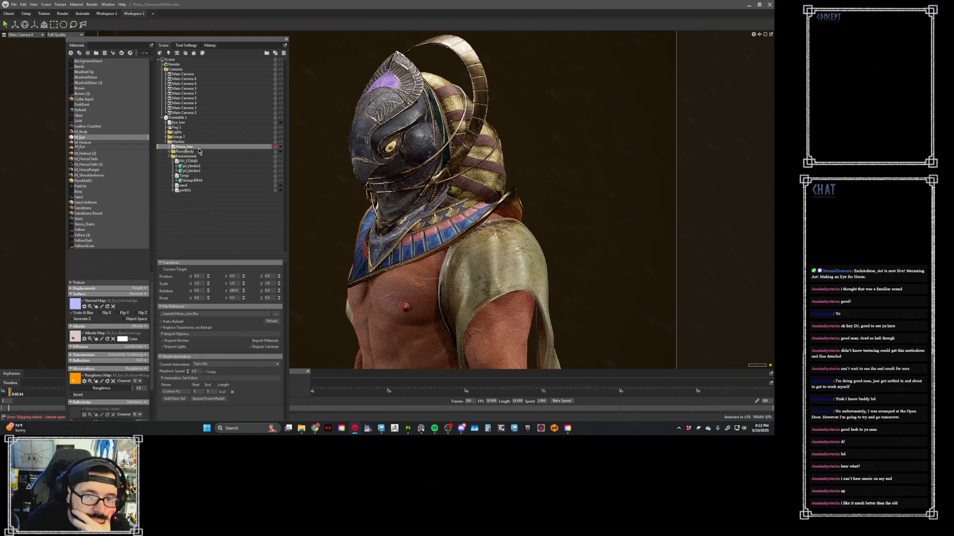
left_click(280, 147)
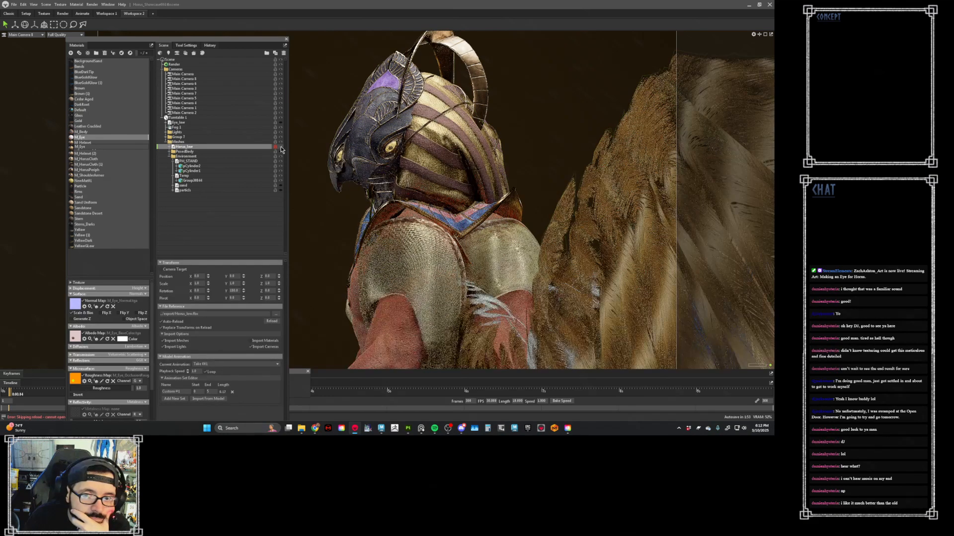
left_click(281, 148)
left_click(281, 148)
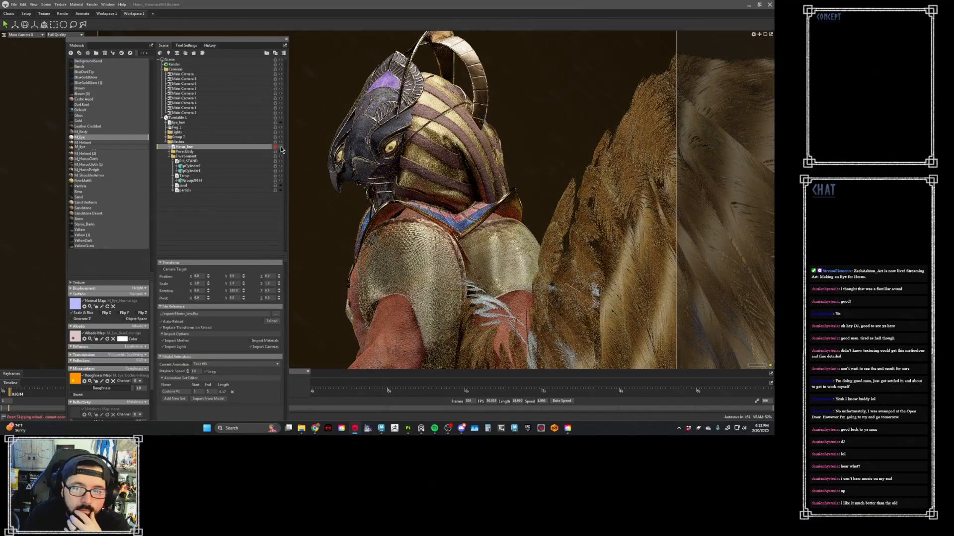
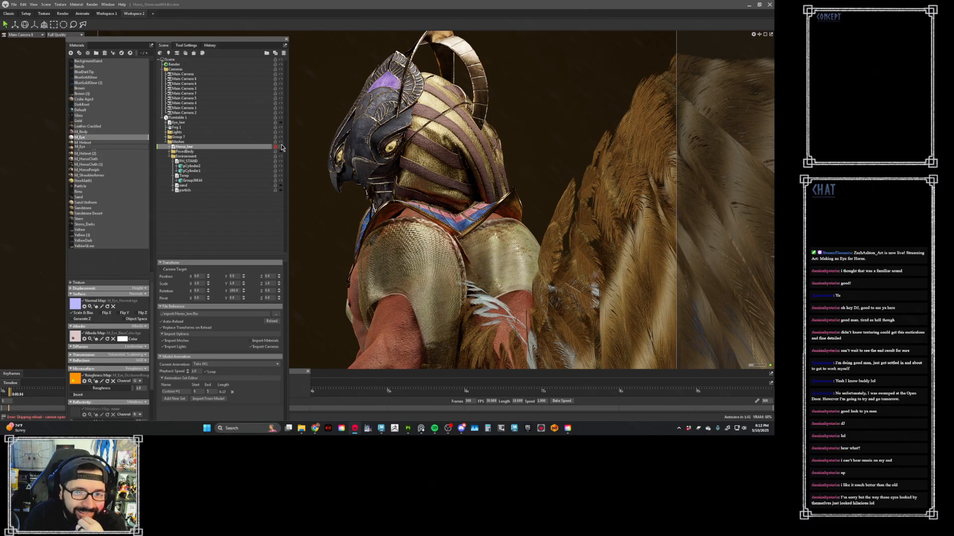
- Hide the Horus_low model, then expand the group containing BackPose and collapse the BackPose folder
left_click(281, 148)
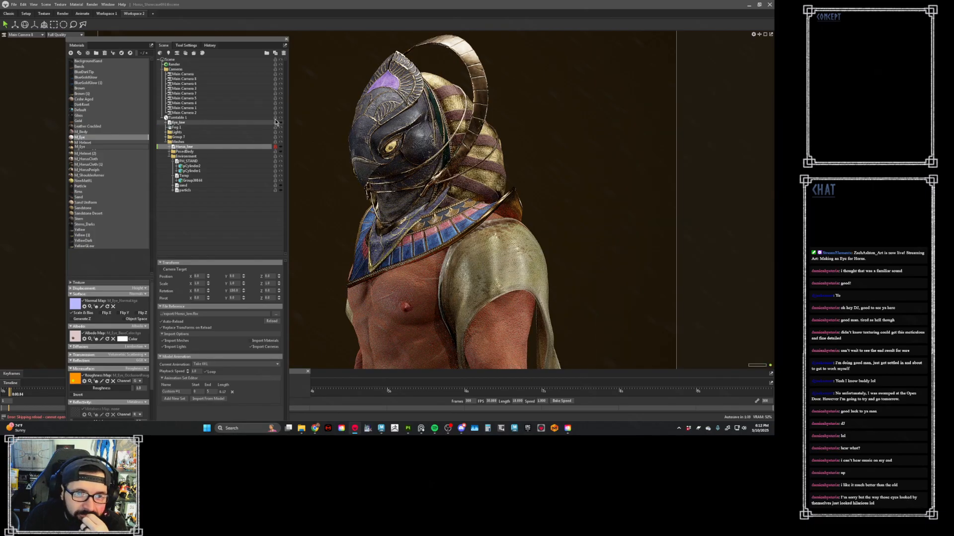
left_click(167, 136)
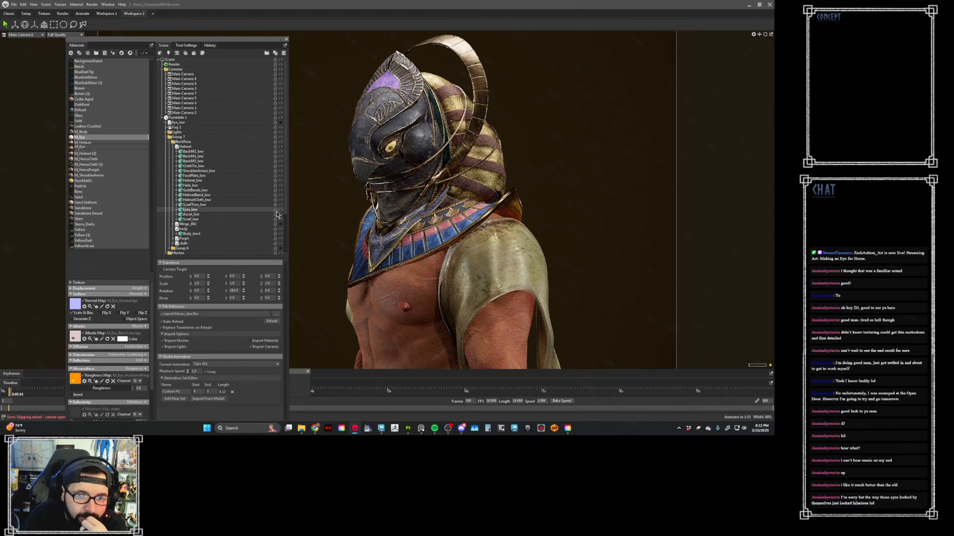
left_click(170, 142)
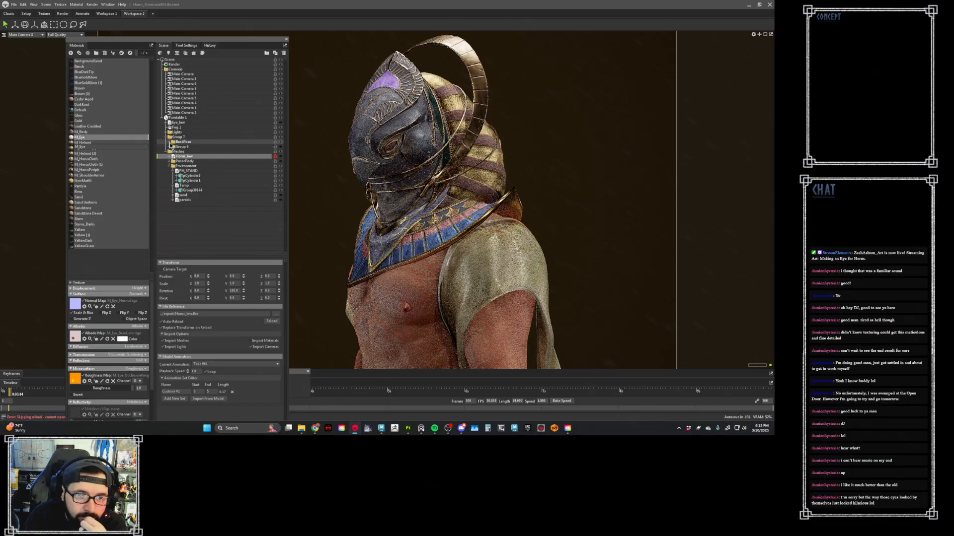
left_click(169, 147)
left_click(169, 147)
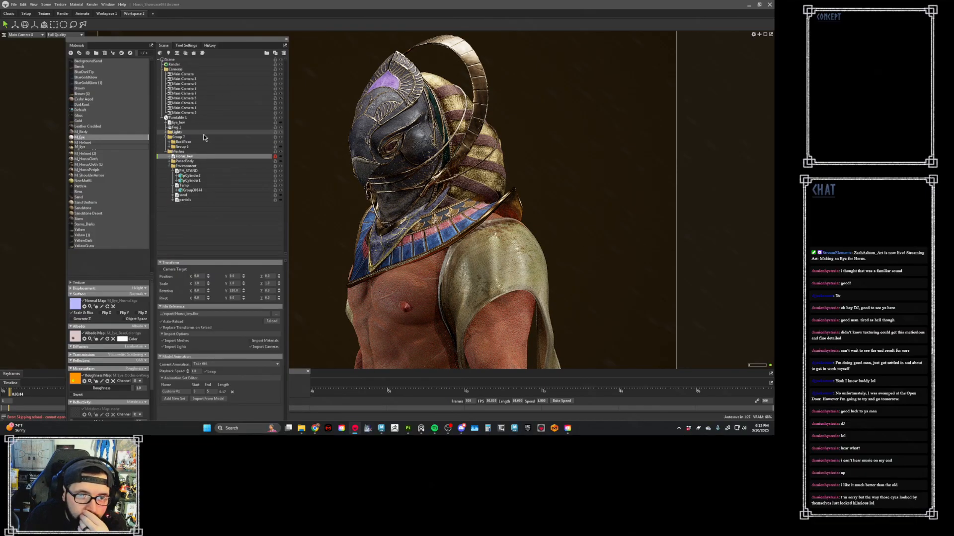
- Move Eye_low into the group that holds BackPose and toggle the eye model's visibility
left_click(199, 124)
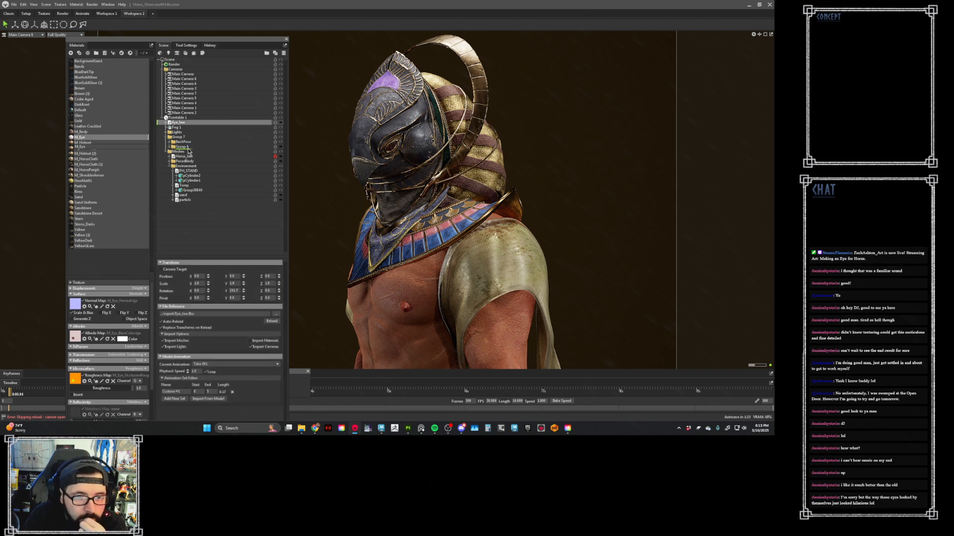
left_click_drag(191, 136, 190, 137)
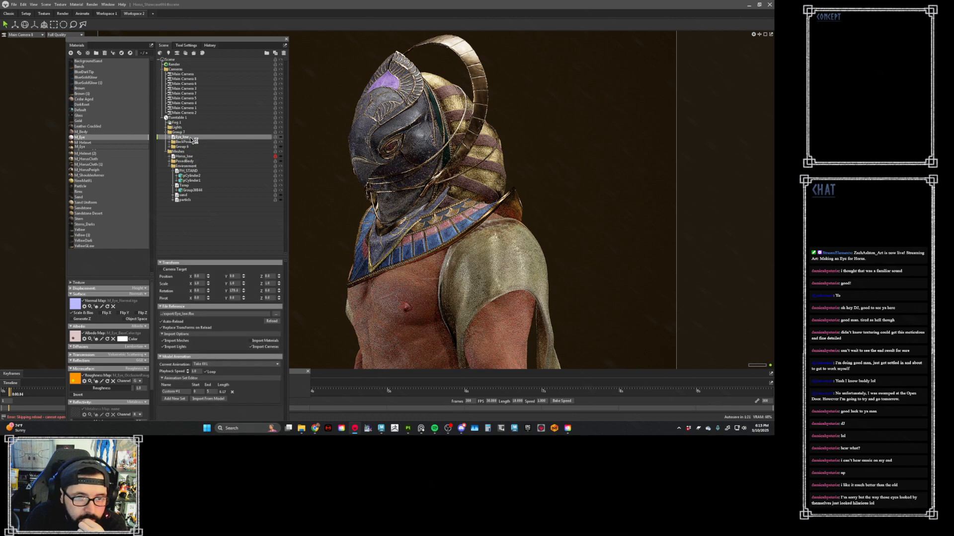
left_click(280, 137)
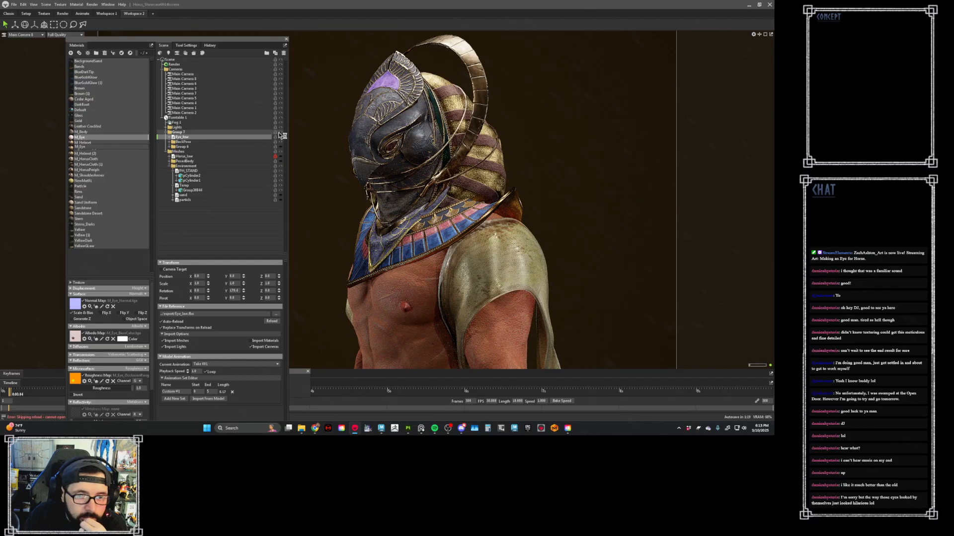
- Compare the grouped models with Horus_low by toggling visibility, then hide the grouped character and show Horus_low
left_click(282, 157)
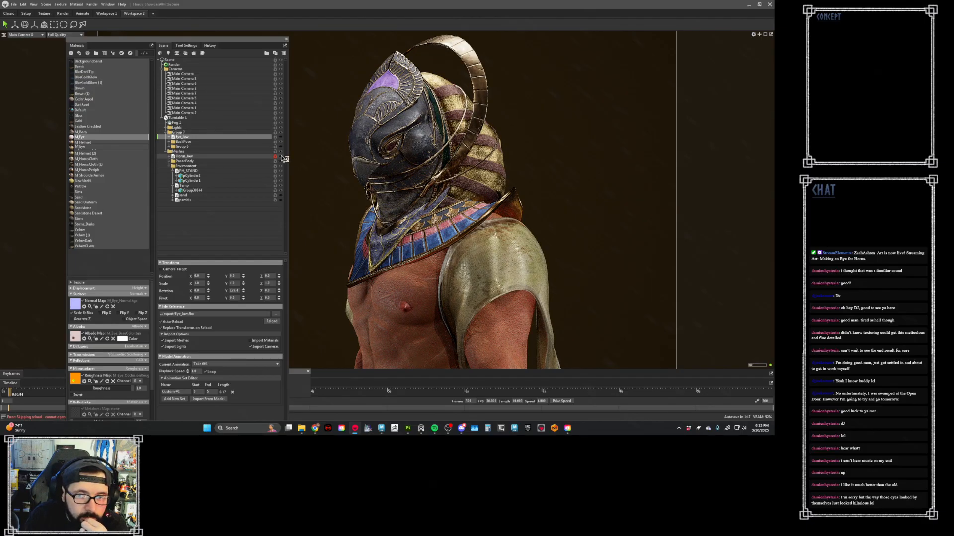
left_click(281, 157)
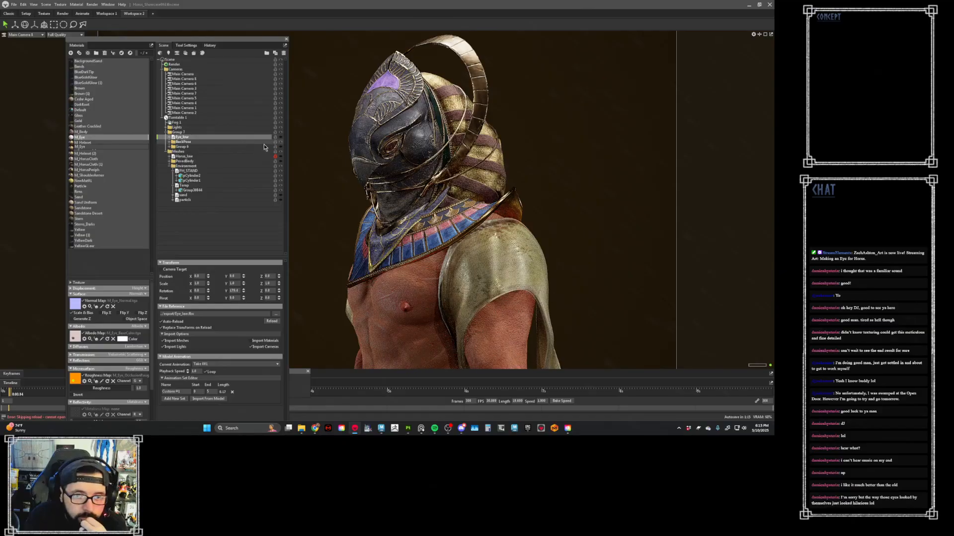
left_click(282, 143)
left_click(282, 145)
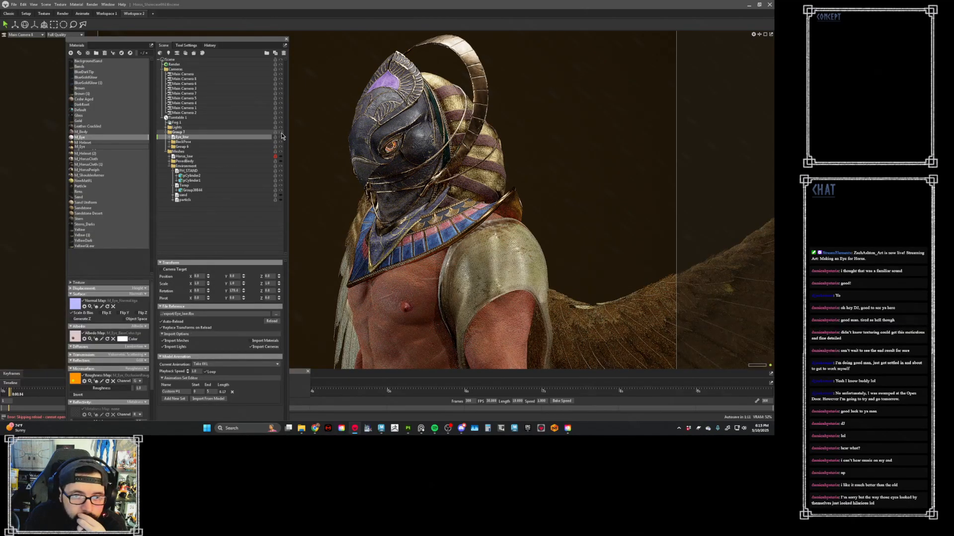
left_click(281, 138)
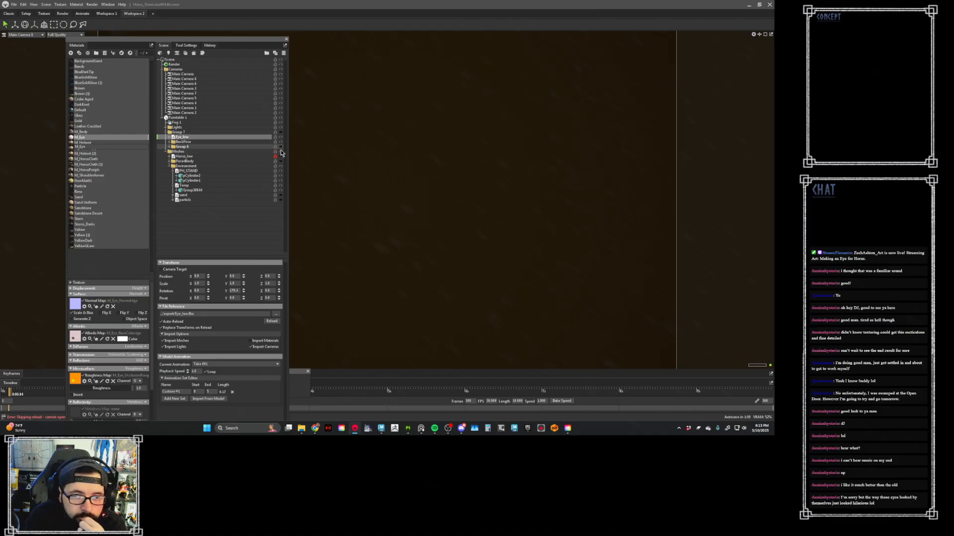
left_click(281, 156)
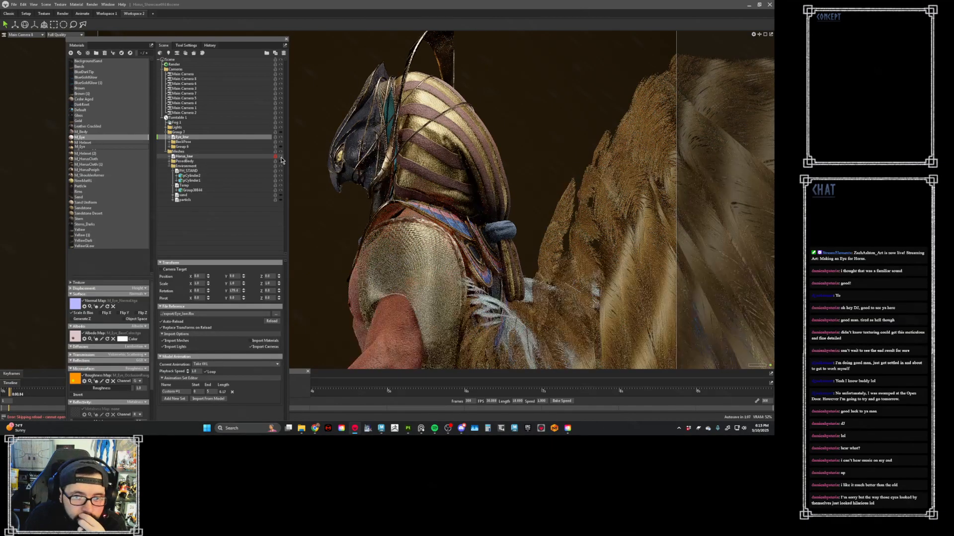
- Switch the viewport to Main Camera and examine the full Horus figure on its stone base from the front
left_click(44, 36)
left_click(31, 41)
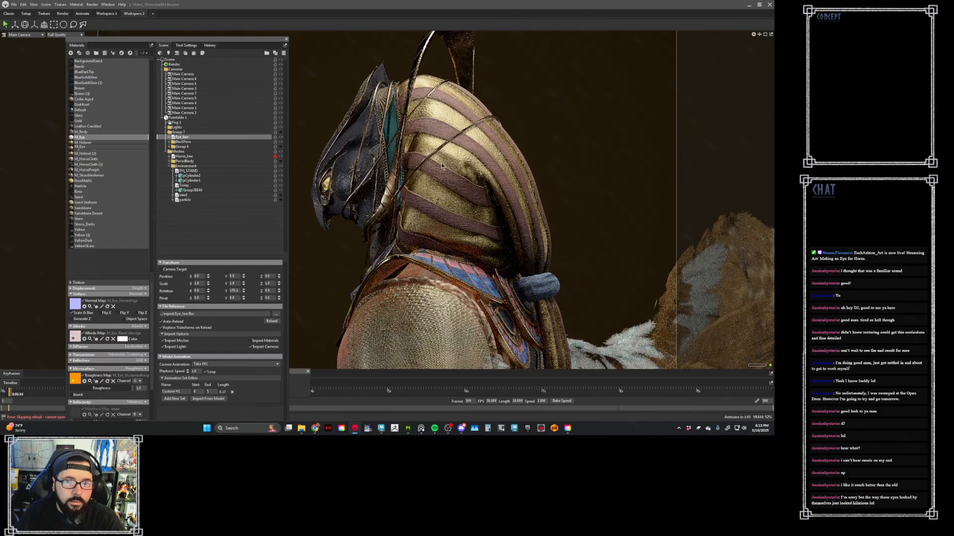
right_click_drag(456, 165, 335, 101, "alt")
left_click_drag(334, 102, 463, 179, "alt")
middle_click_drag(463, 179, 485, 128, "alt")
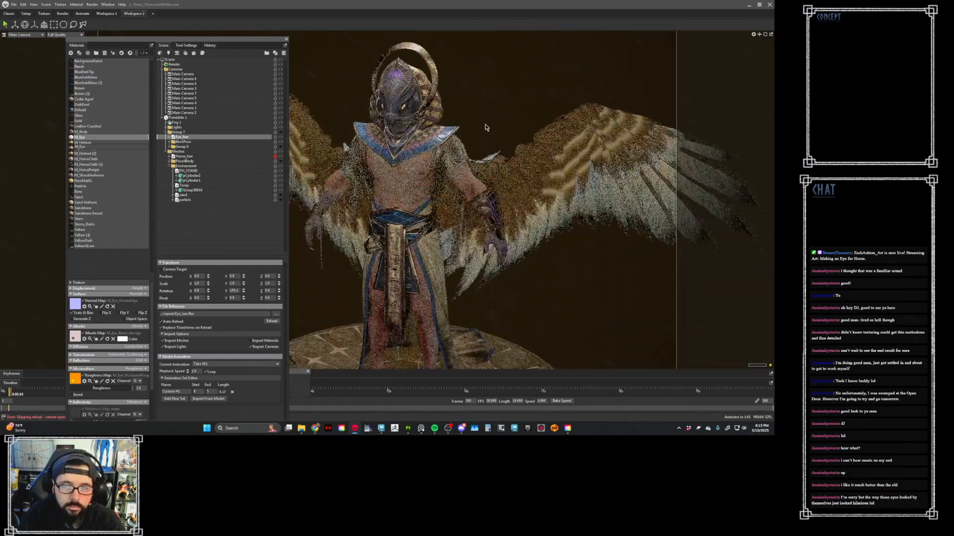
right_click_drag(485, 128, 447, 144, "alt")
middle_click_drag(447, 144, 472, 120, "alt")
right_click_drag(472, 120, 490, 142, "alt")
left_click_drag(490, 141, 467, 150, "alt")
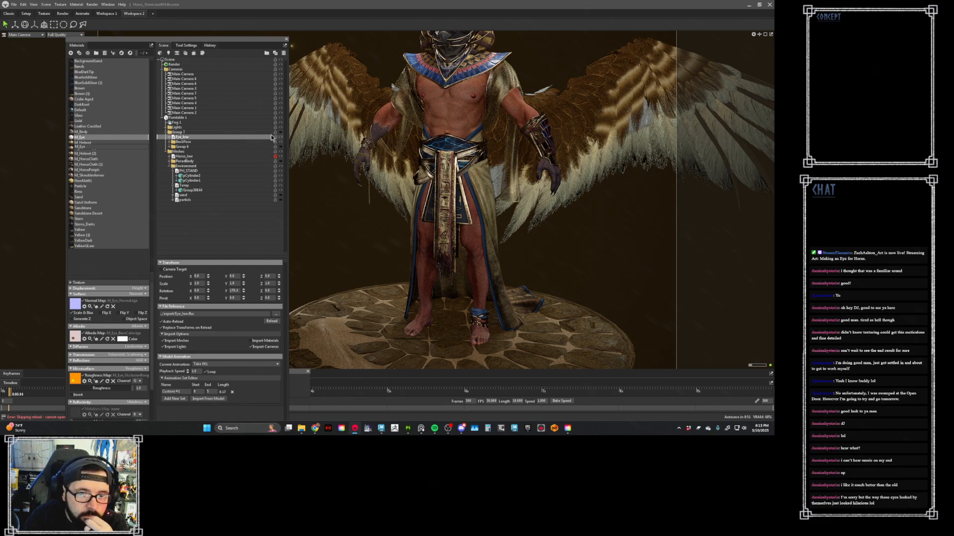
- Toggle the visibility of Group 8, BackPose and their parent group to compare the character versions
left_click(282, 147)
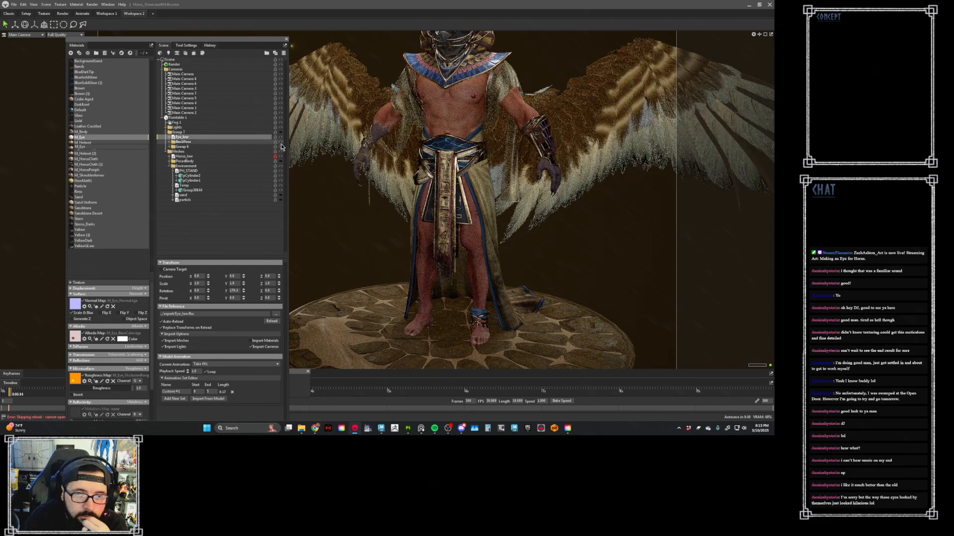
left_click(280, 142)
left_click(279, 133)
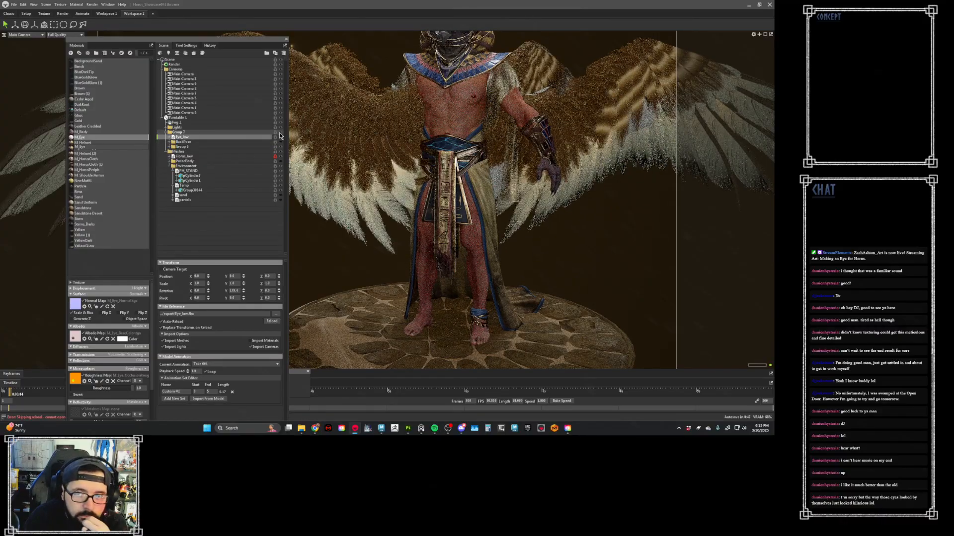
left_click(279, 133)
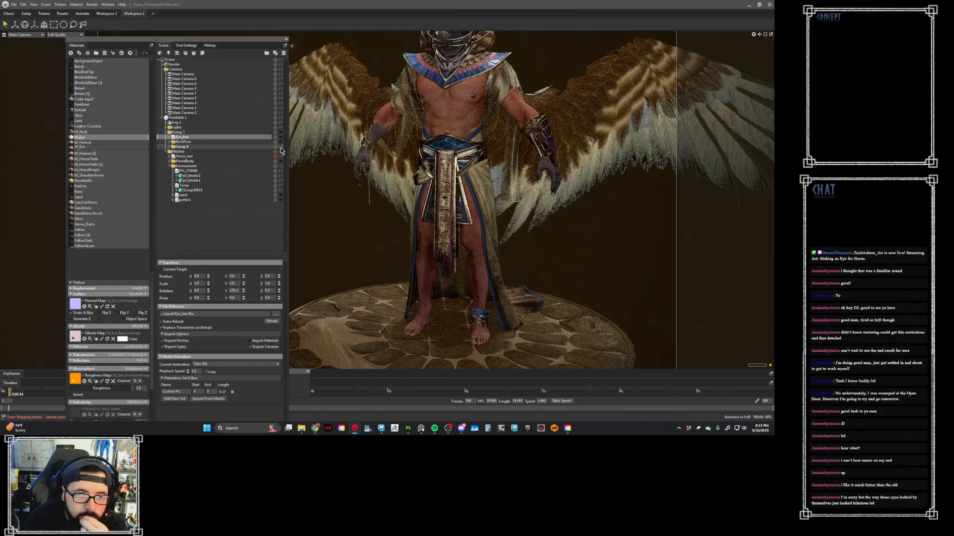
left_click(280, 147)
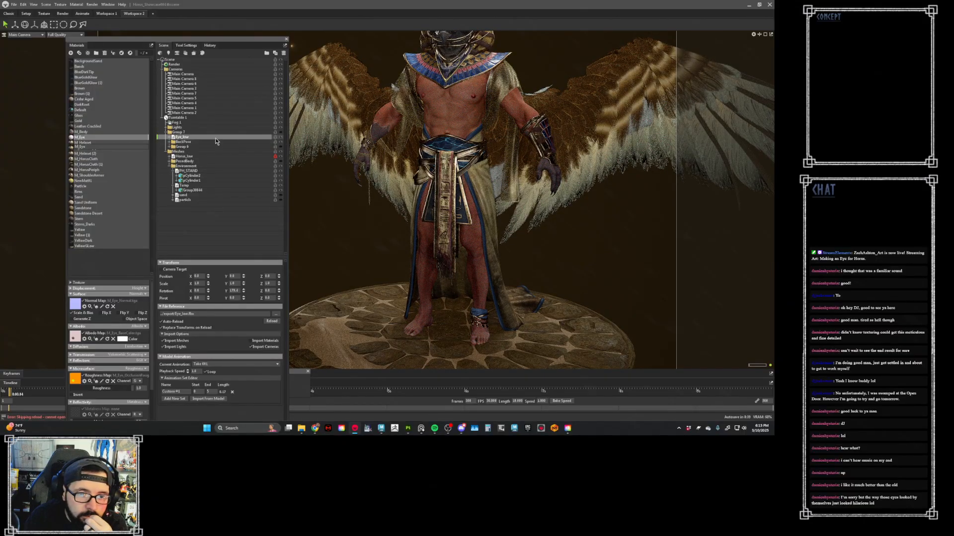
- Toggle the sand object's visibility and check the Horus_low hierarchy by expanding and collapsing it
left_click(281, 196)
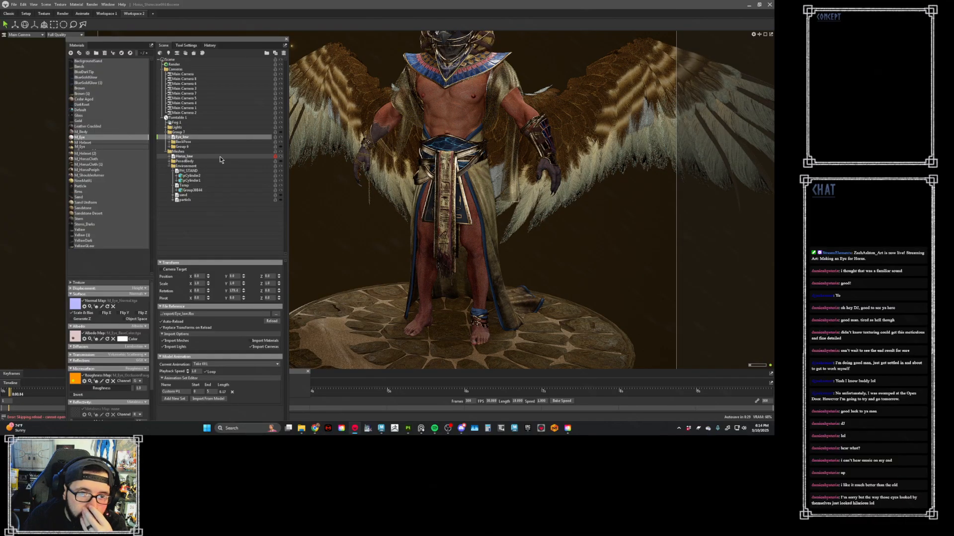
left_click(169, 156)
left_click(170, 157)
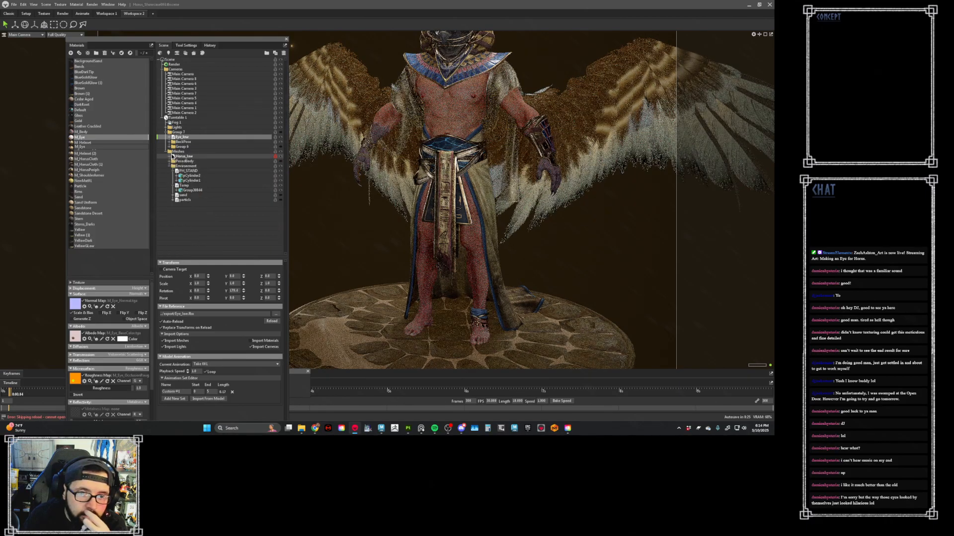
- Switch to Maya and import Horus_low.fbx from the export folder into the eye scene
mouse_move(382, 429)
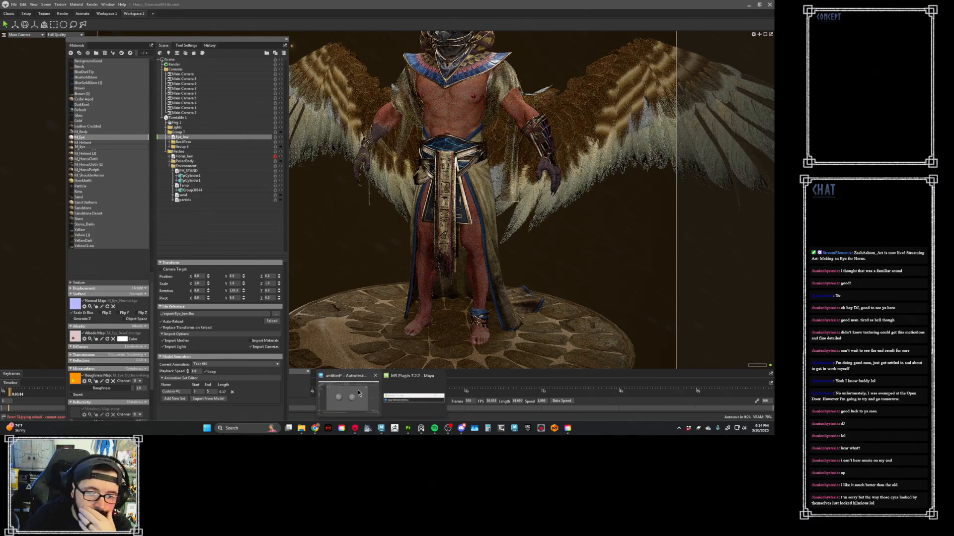
left_click(353, 373)
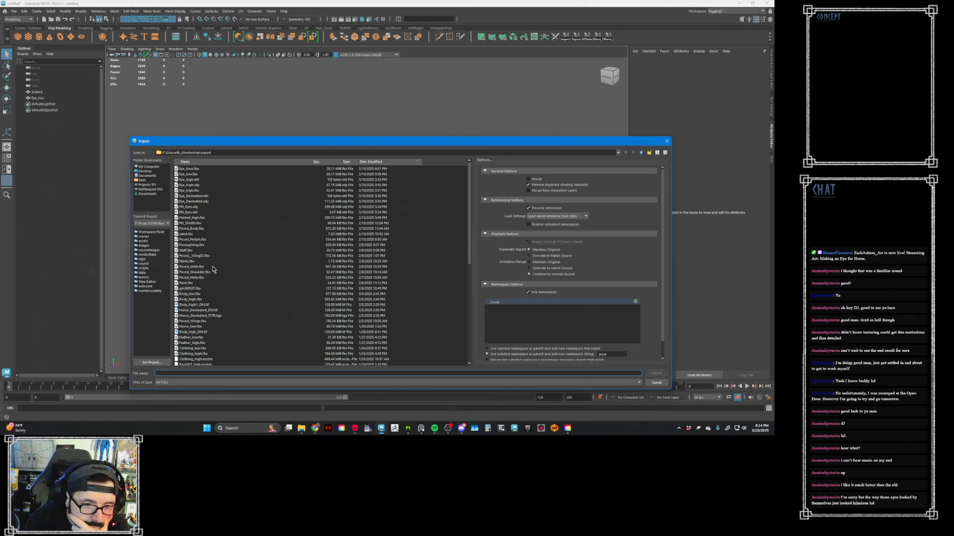
double_click(191, 326)
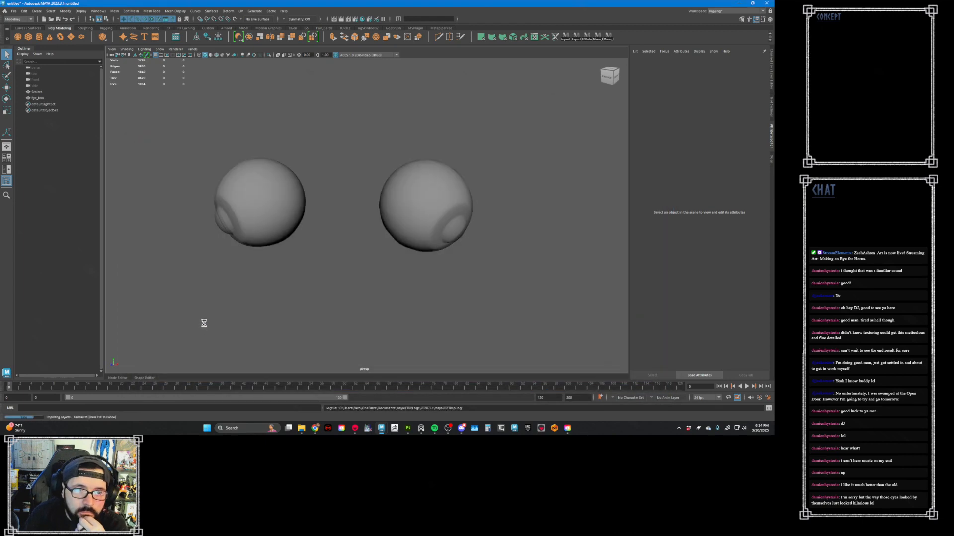
scroll(207, 314, "down", 10)
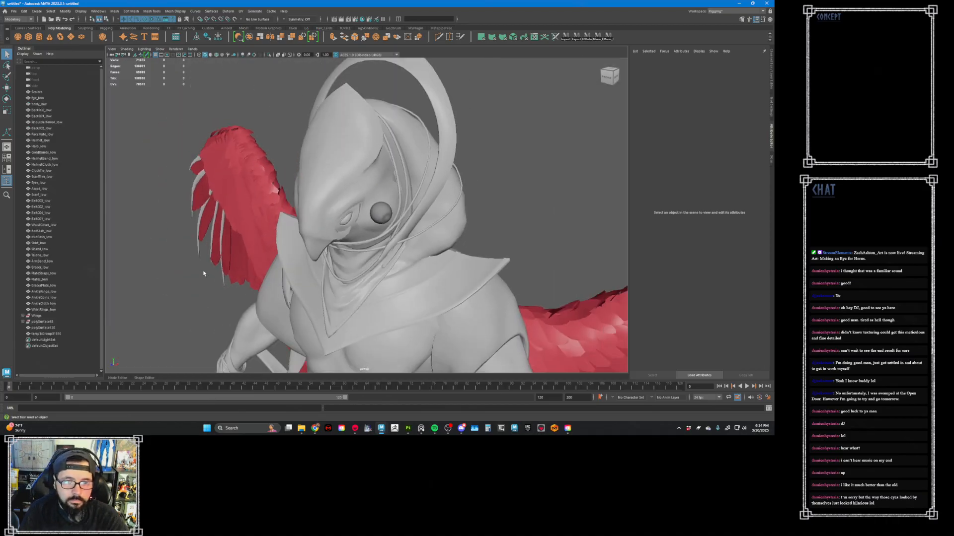
scroll(208, 287, "down", 8)
- Examine the imported Horus character and its wings, then check where the new eyes sit in the head
left_click_drag(397, 165, 419, 192, "alt")
left_click(407, 180)
left_click(421, 173)
left_click(419, 192)
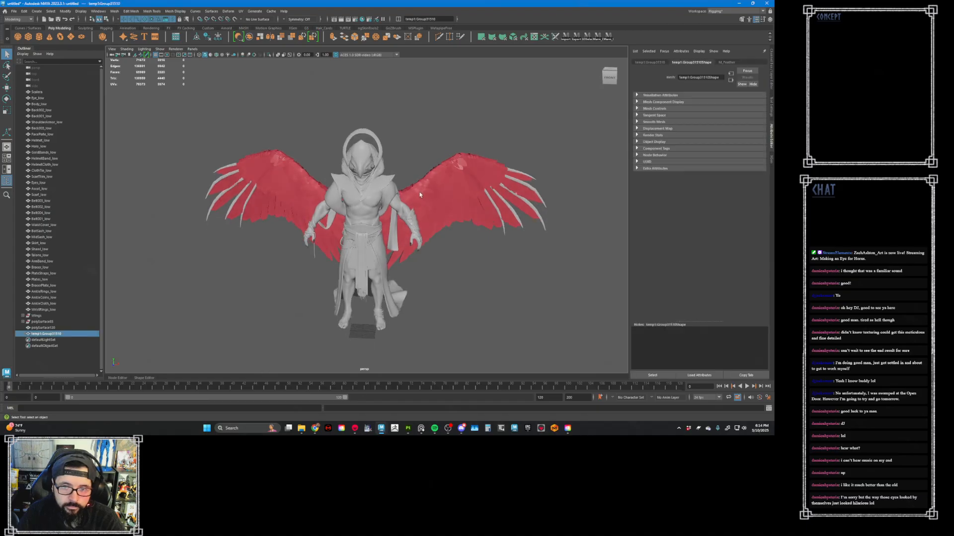
left_click(435, 211)
left_click(407, 156)
left_click_drag(408, 156, 383, 162, "alt")
scroll(398, 172, "up", 4)
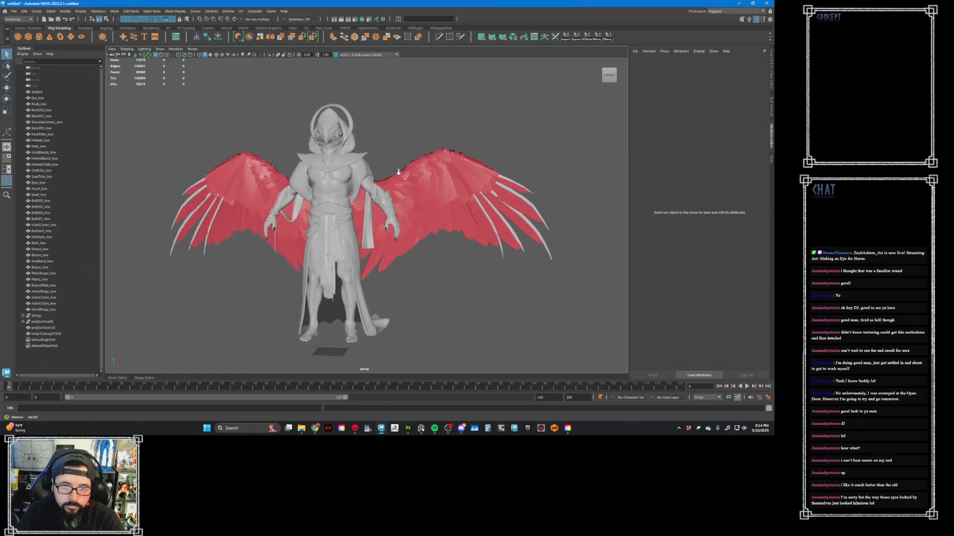
middle_click_drag(375, 161, 400, 235, "alt")
scroll(301, 280, "up", 5)
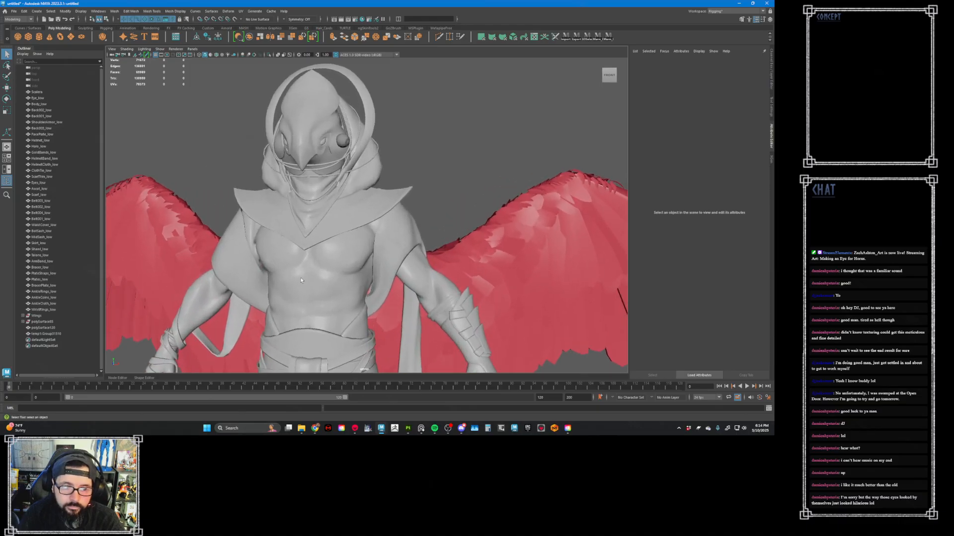
- Select Scalera and Eye_low together and move both new eyes sideways until they sit outside the head
left_click(37, 92)
left_click(42, 98, "shift")
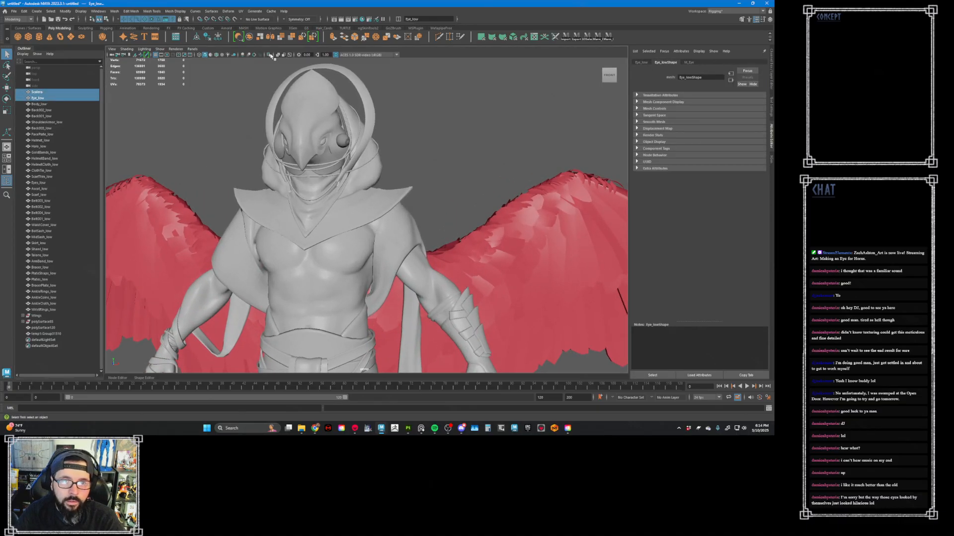
left_click(249, 55)
left_click(249, 54)
key("w")
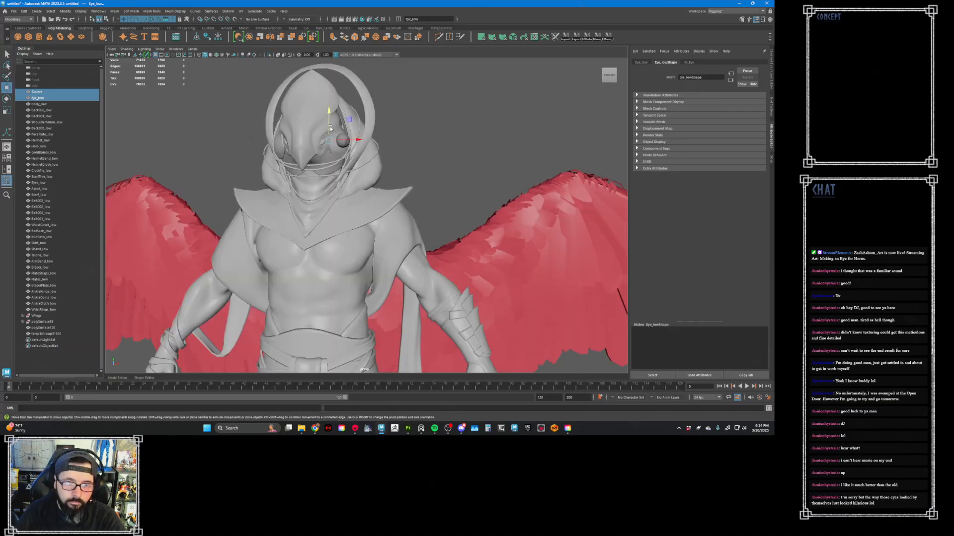
left_click_drag(330, 129, 328, 151, "alt")
scroll(334, 157, "up", 6)
middle_click_drag(333, 158, 377, 168, "alt")
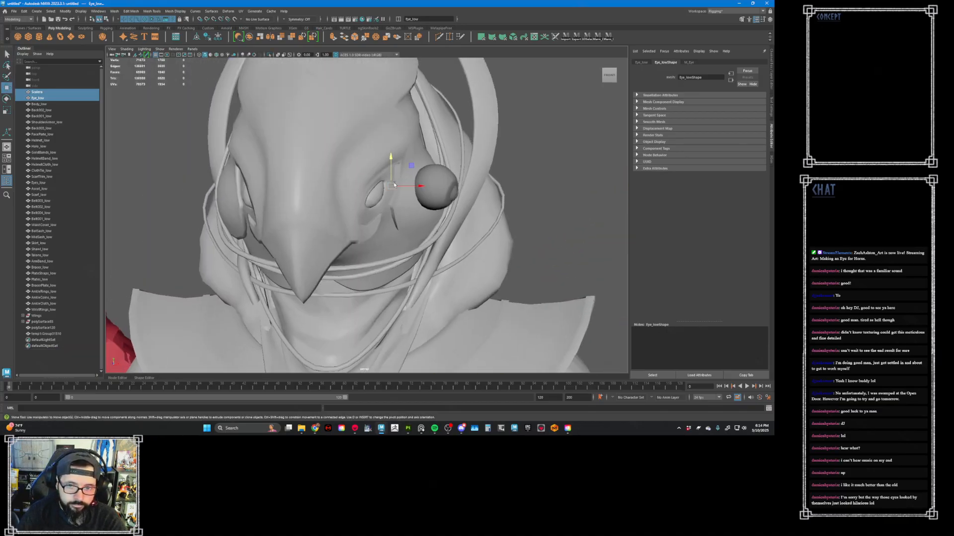
left_click_drag(404, 187, 314, 185)
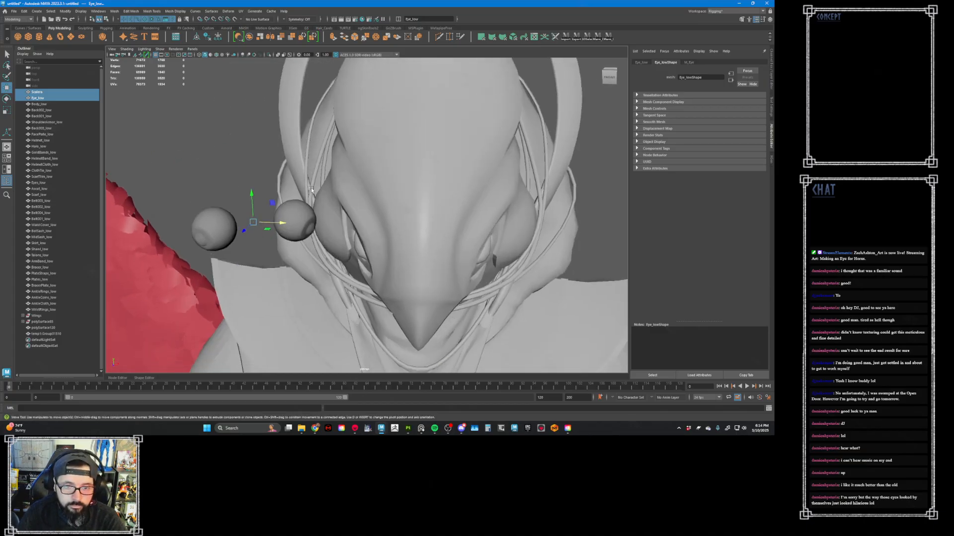
key("e")
left_click_drag(233, 228, 318, 223)
key("w")
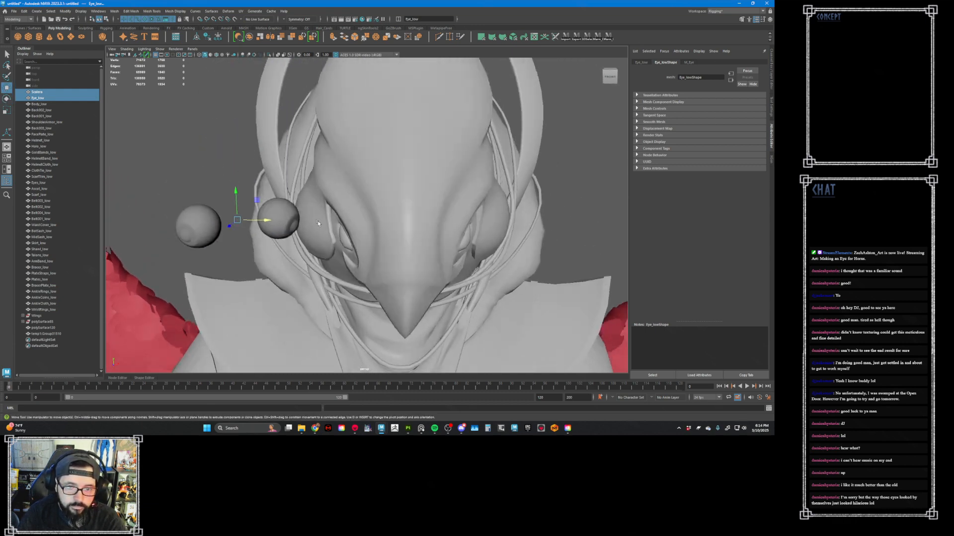
- Select the character's old Eyes_low mesh and try to isolate it in the view
left_click(344, 239)
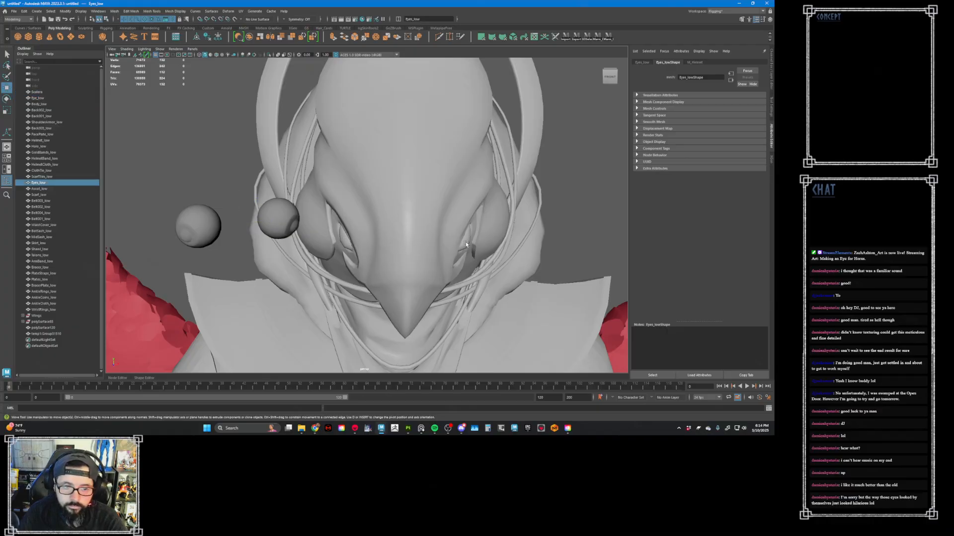
scroll(466, 244, "up", 5)
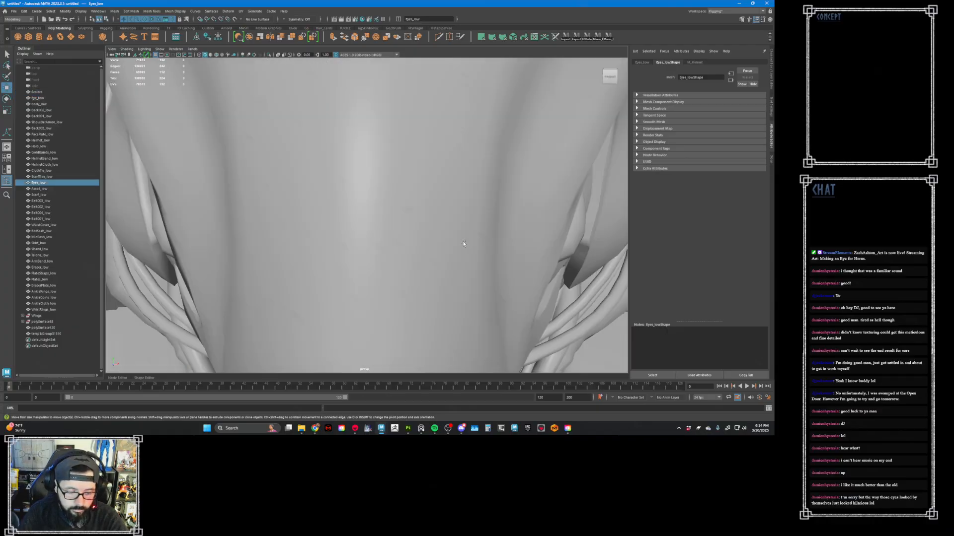
key("ctrl+1")
key("ctrl+z")
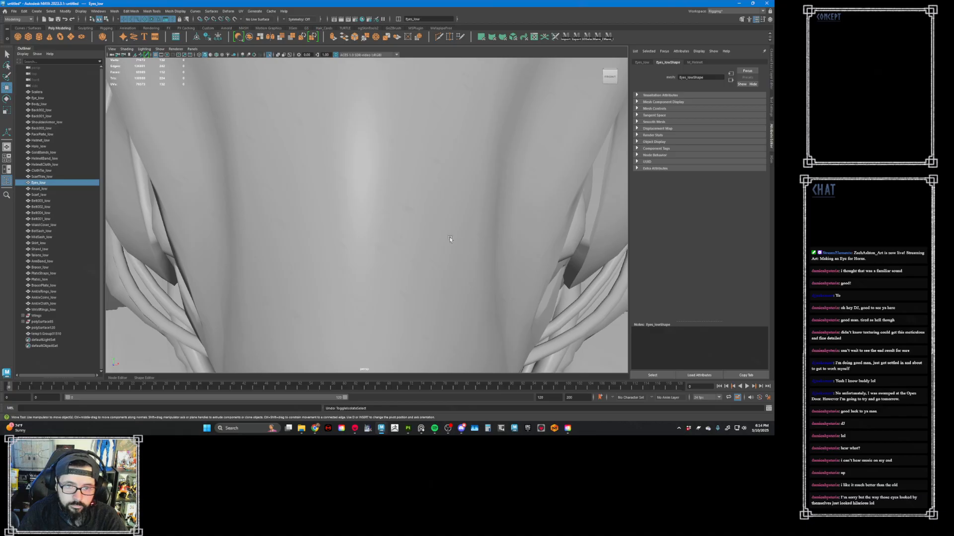
scroll(449, 236, "down", 5)
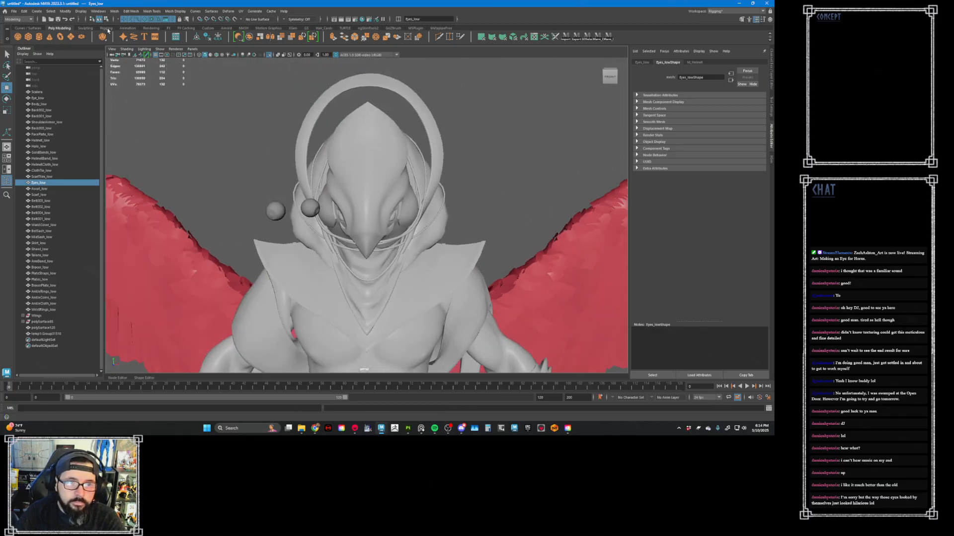
- Create a cluster on the old Eyes_low vertices that form the character's left eye
scroll(103, 31, "down", 1)
scroll(123, 30, "down", 1)
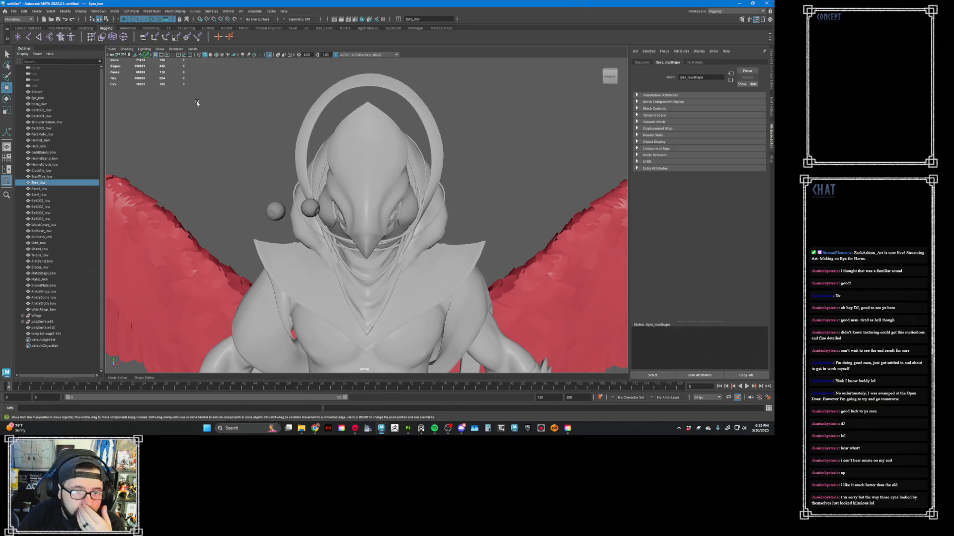
right_click_drag(530, 136, 503, 138)
left_click_drag(505, 146, 376, 259, "alt")
left_click_drag(390, 240, 379, 240, "alt")
scroll(379, 239, "up", 3)
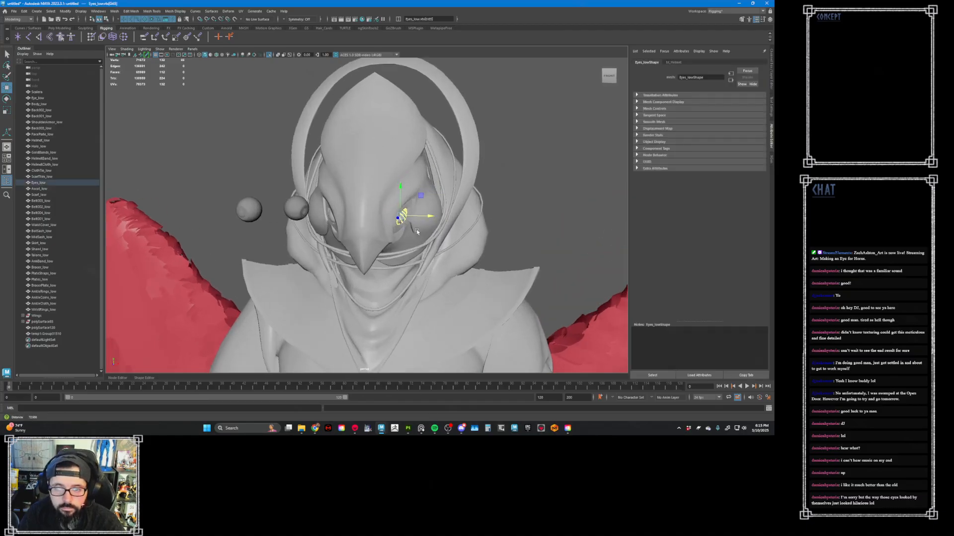
left_click(124, 36)
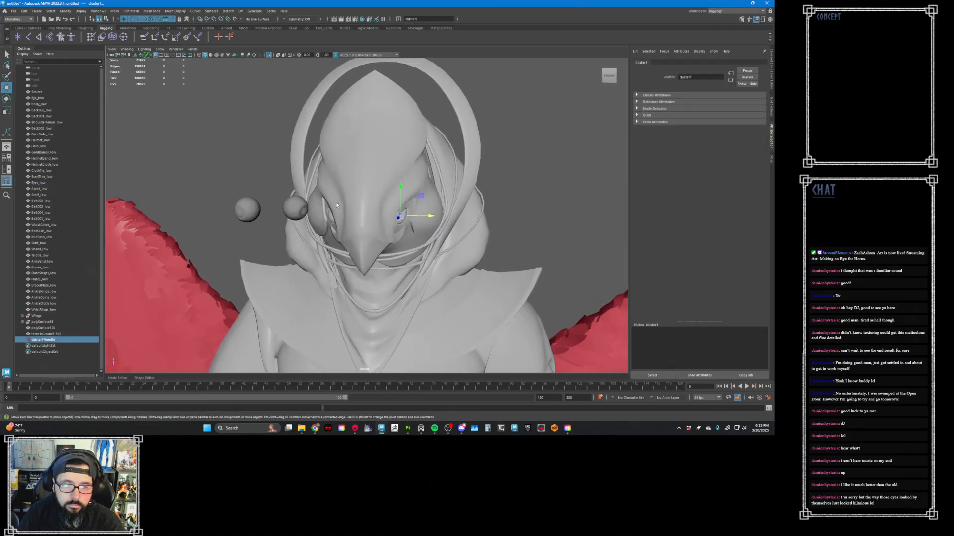
left_click(332, 217)
right_click_drag(553, 154, 527, 157)
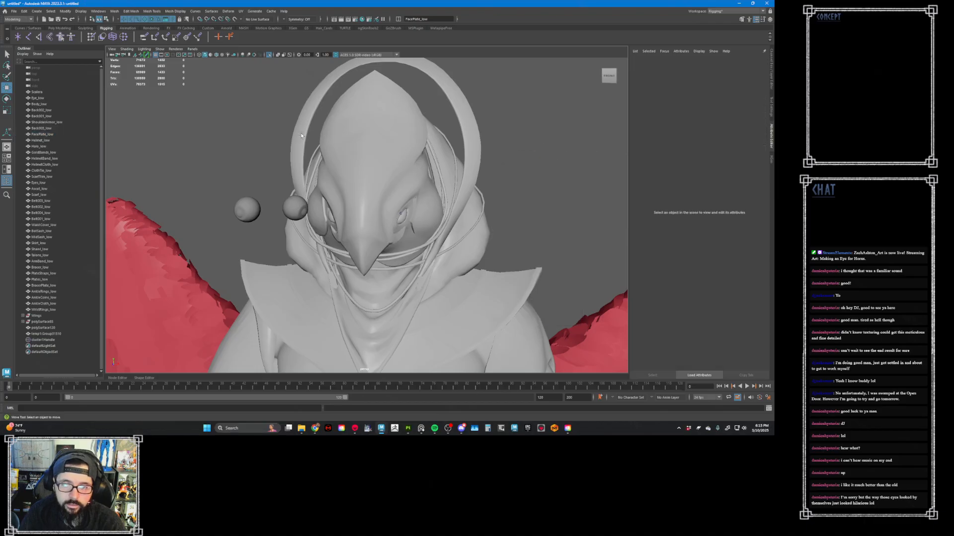
left_click_drag(281, 122, 339, 267)
key("ctrl+z")
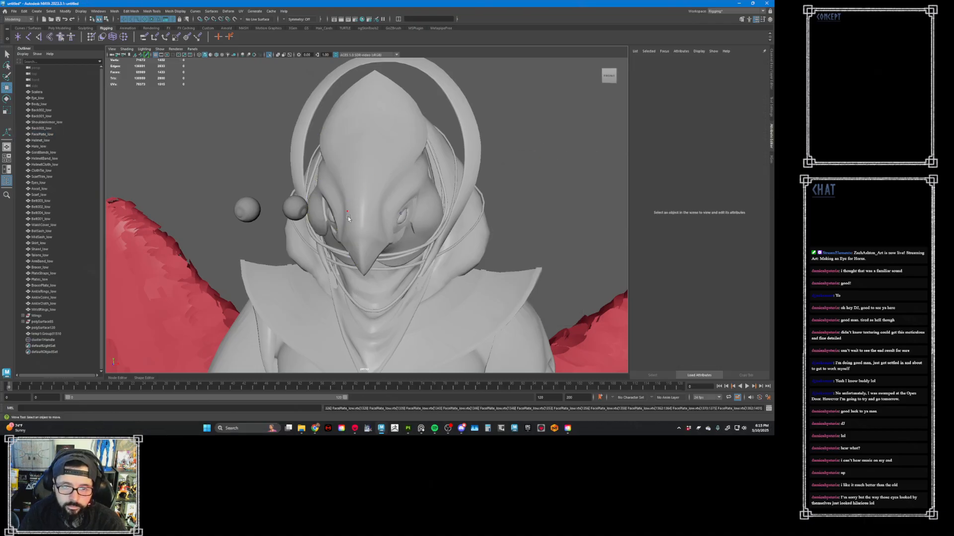
right_click_drag(416, 151, 444, 144)
left_click(515, 151)
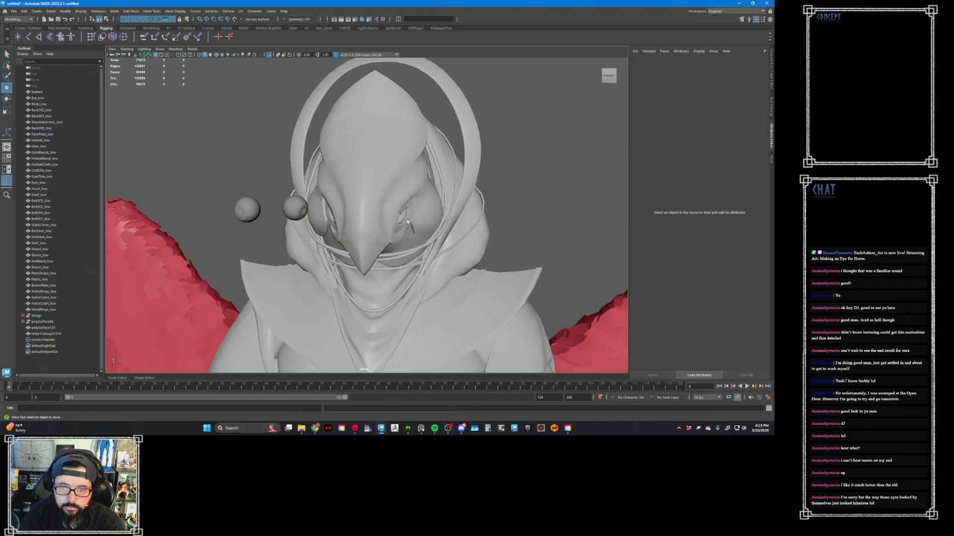
- Create a second cluster on the old Eyes_low vertices that form the character's right eye
left_click(404, 217)
right_click_drag(545, 178, 521, 177)
left_click_drag(276, 114, 357, 300)
left_click(123, 37)
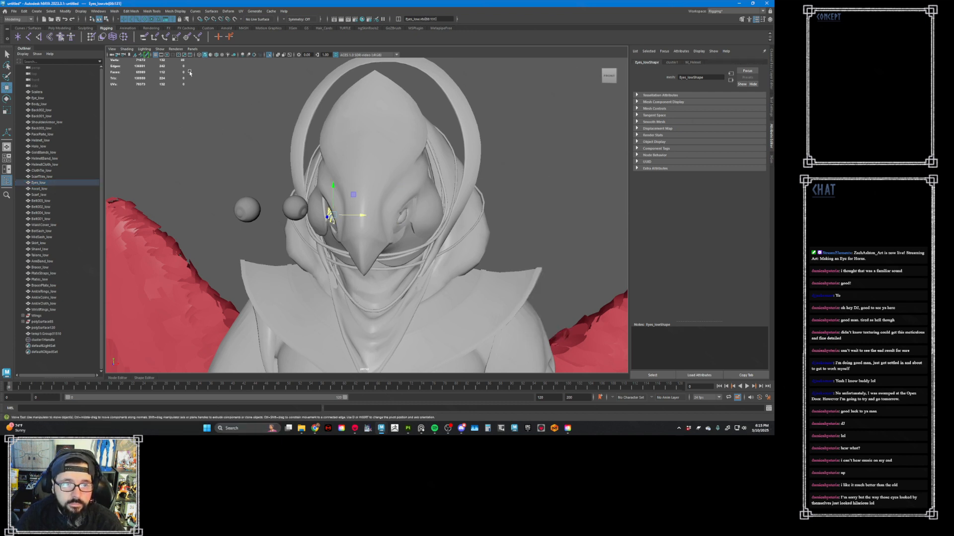
right_click(529, 137)
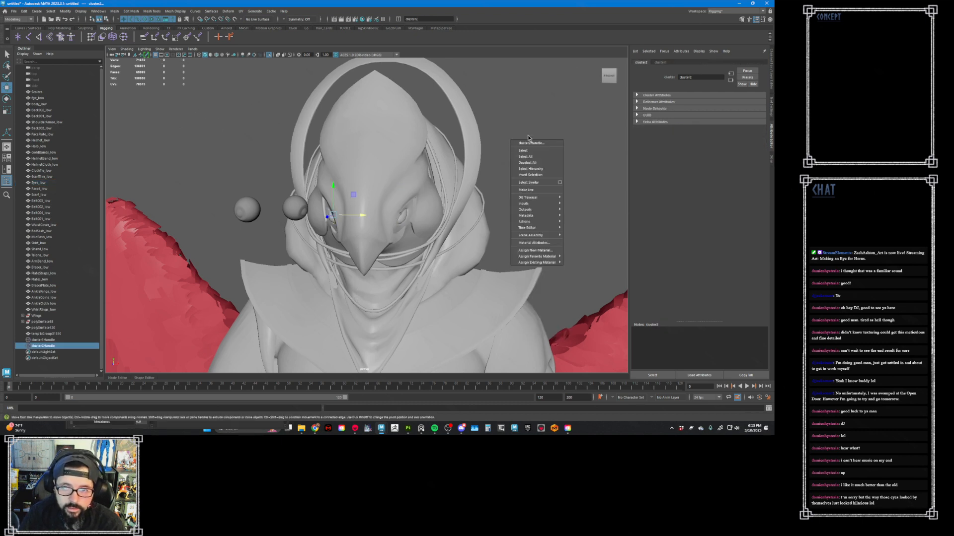
- Select the old Eyes_low mesh again and hide it
left_click(401, 218)
left_click(403, 218)
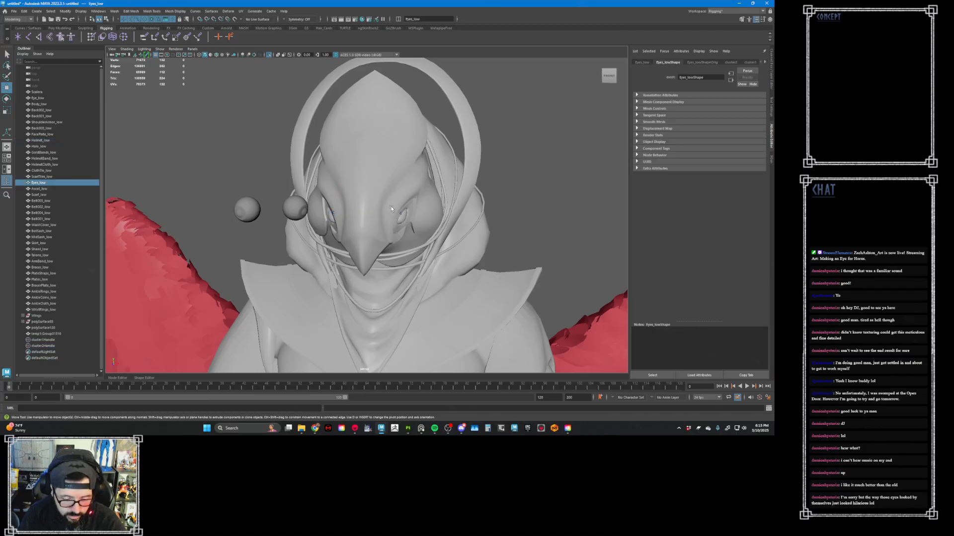
left_click_drag(391, 209, 284, 174, "alt")
right_click_drag(286, 177, 324, 202, "alt")
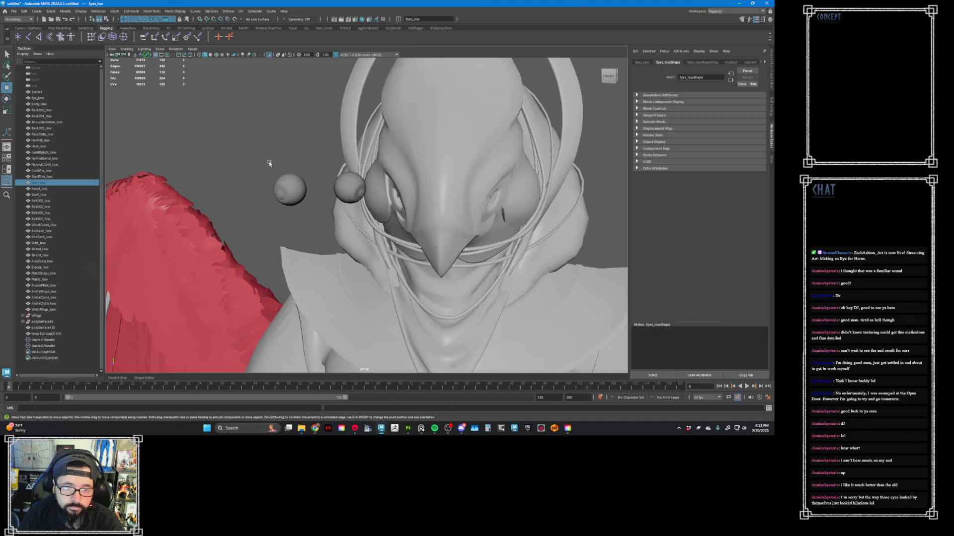
- Try to match the translation of the outer new eye's vertices and shift them by hand, undoing the shift
left_click_drag(264, 161, 304, 216)
right_click_drag(285, 157, 250, 157)
left_click_drag(249, 144, 317, 221)
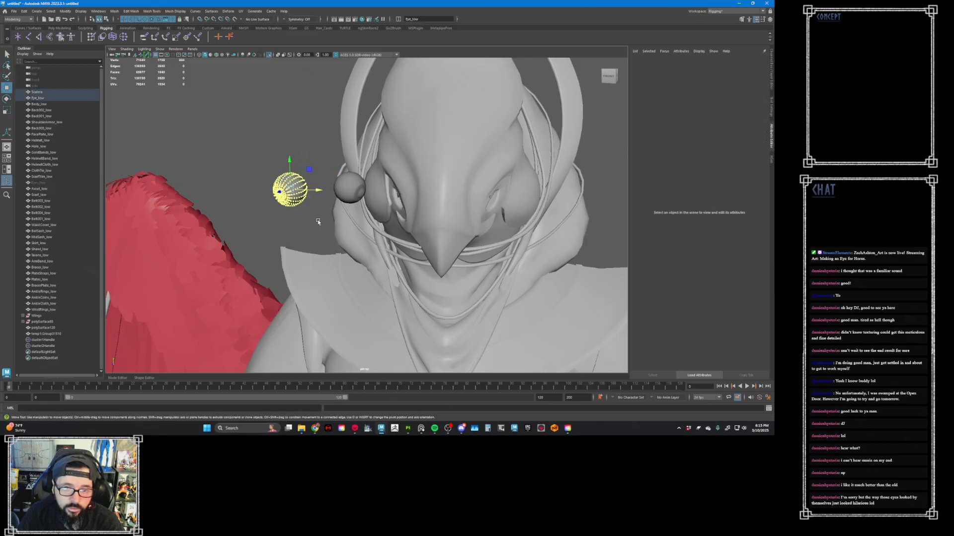
left_click(68, 12)
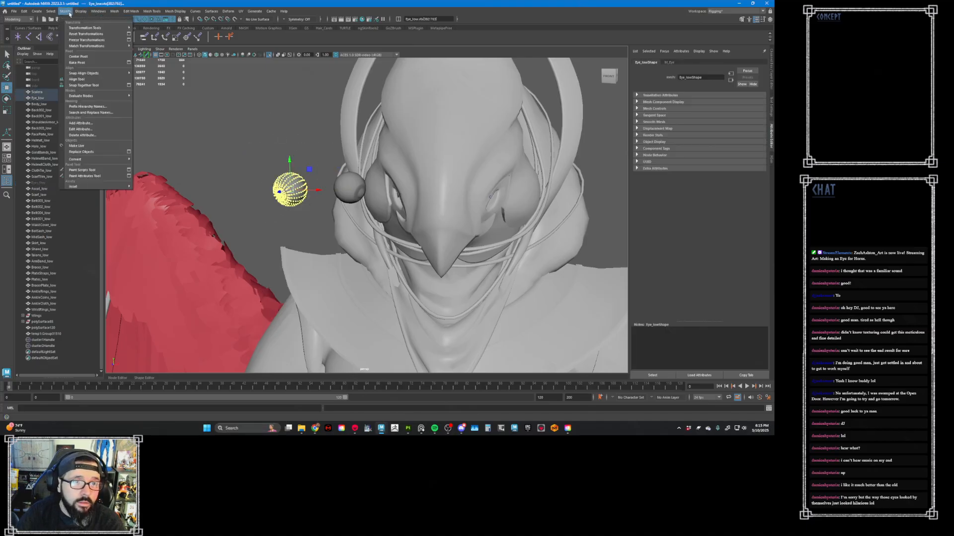
mouse_move(100, 45)
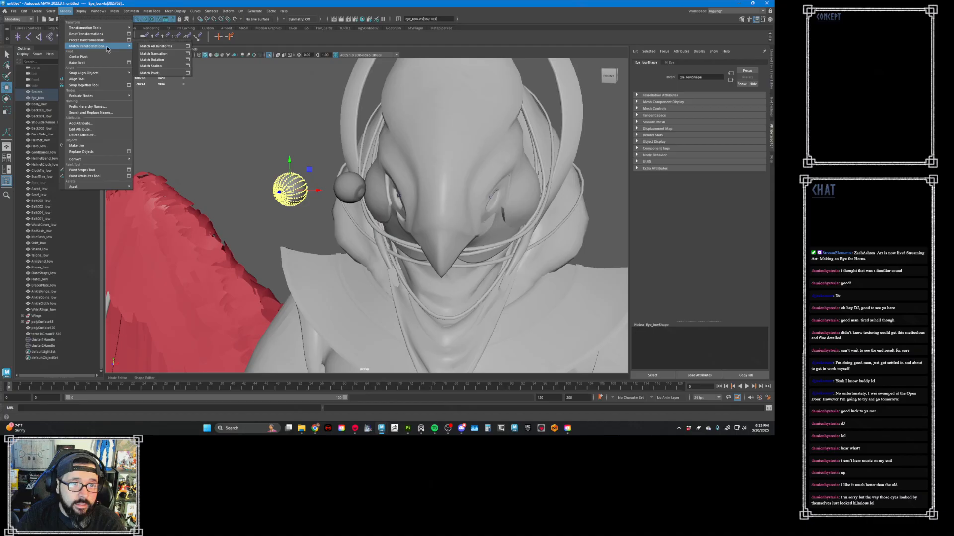
left_click(151, 55)
left_click_drag(298, 119, 207, 113, "alt")
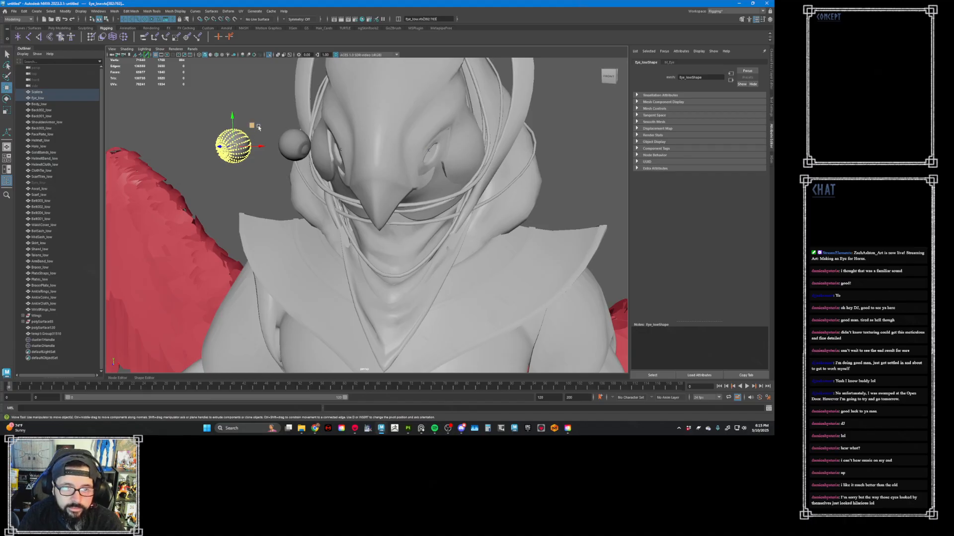
right_click_drag(258, 128, 251, 121)
key("ctrl+z")
- Select Scalera and Eye_low as whole objects and display the wireframe over the shaded models
left_click(229, 101)
mouse_move(192, 104)
left_mouse_down()
mouse_move(254, 166)
mouse_move(296, 177)
mouse_move(306, 162)
mouse_move(295, 169)
left_mouse_up()
scroll(299, 179, "up", 5)
left_click(219, 55)
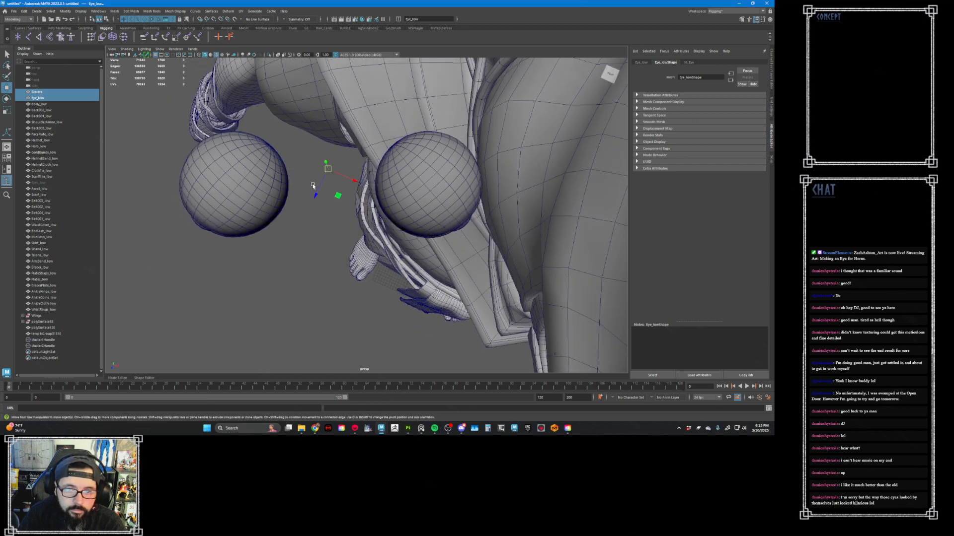
- Center the pivot of Scalera and Eye_low, and rotate its axes in the top view to align with the pair of eyes
key("space")
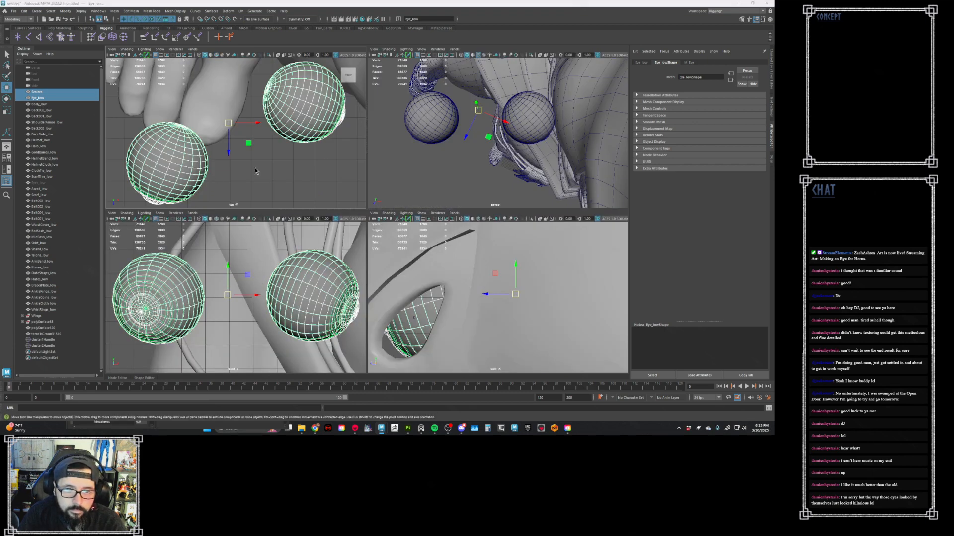
key("space")
middle_click_drag(324, 211, 311, 206, "alt")
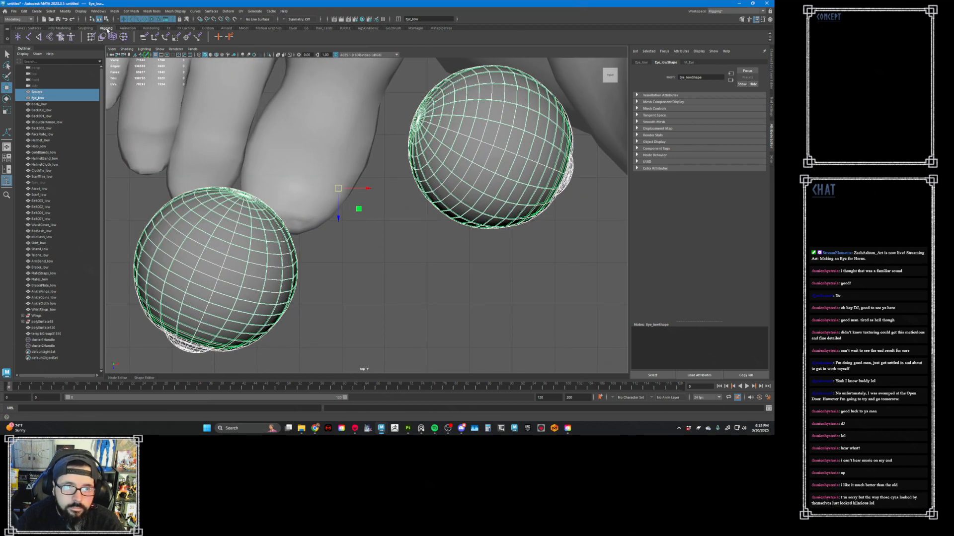
scroll(80, 30, "up", 2)
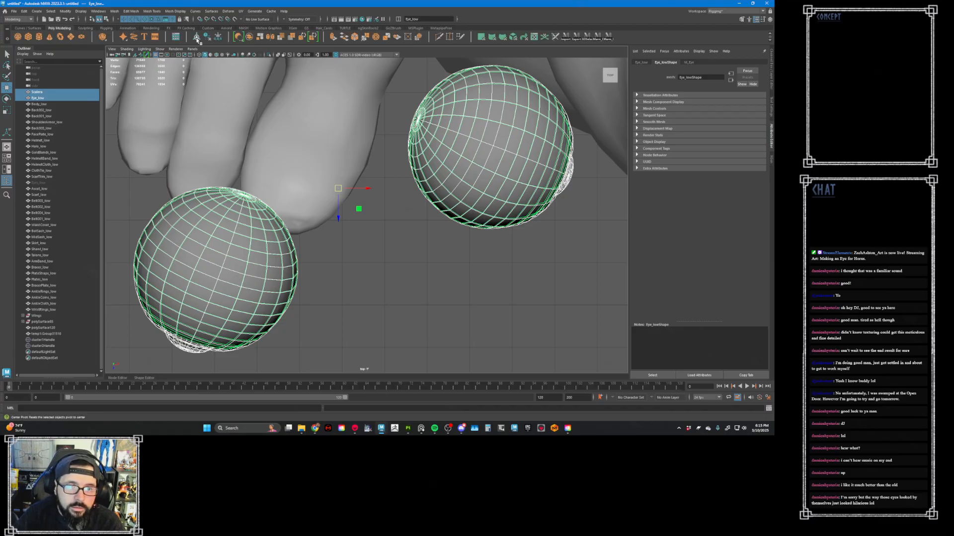
key("d")
left_click_drag(361, 219, 364, 216)
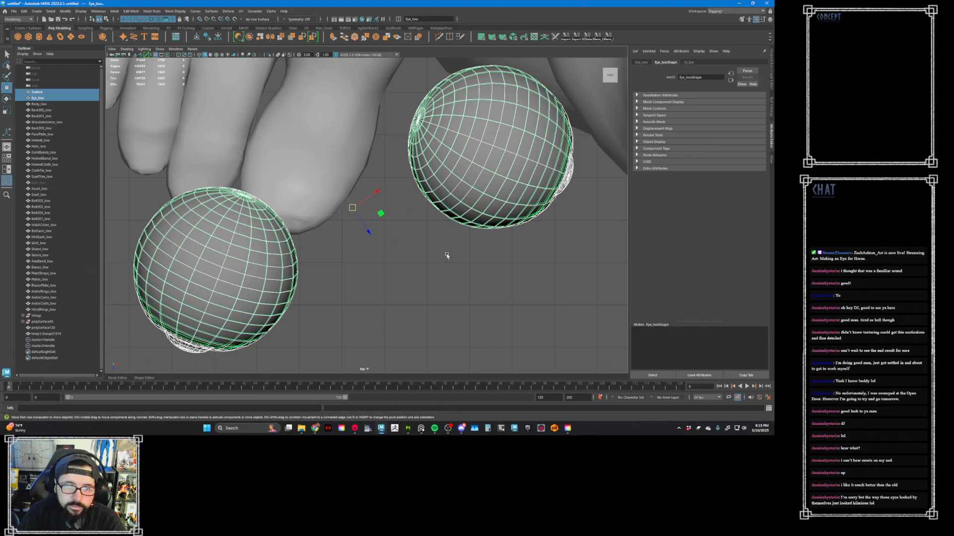
key("space")
key("space")
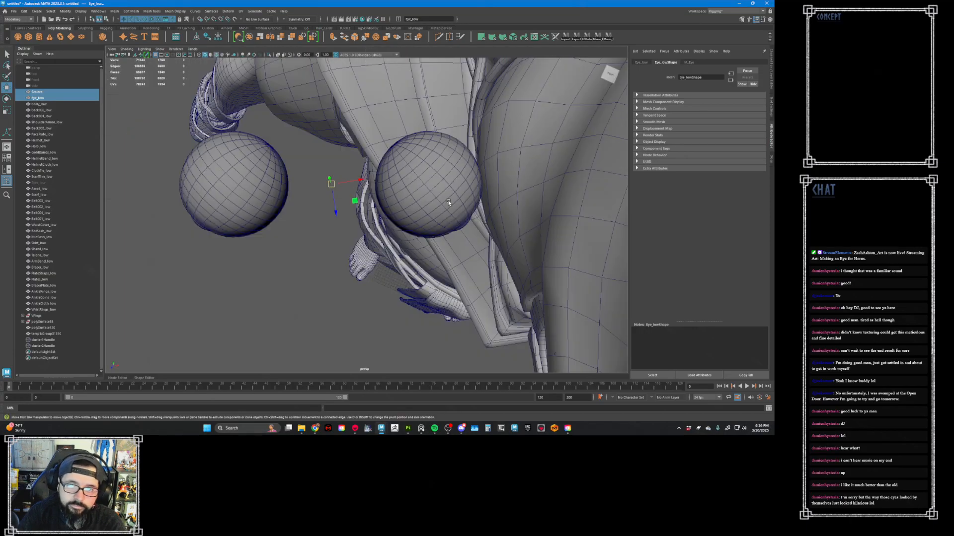
- Move and rotate Scalera and Eye_low together so both new eyes sit inside the head's eye sockets
left_click_drag(417, 236, 354, 229, "alt")
scroll(307, 171, "down", 4)
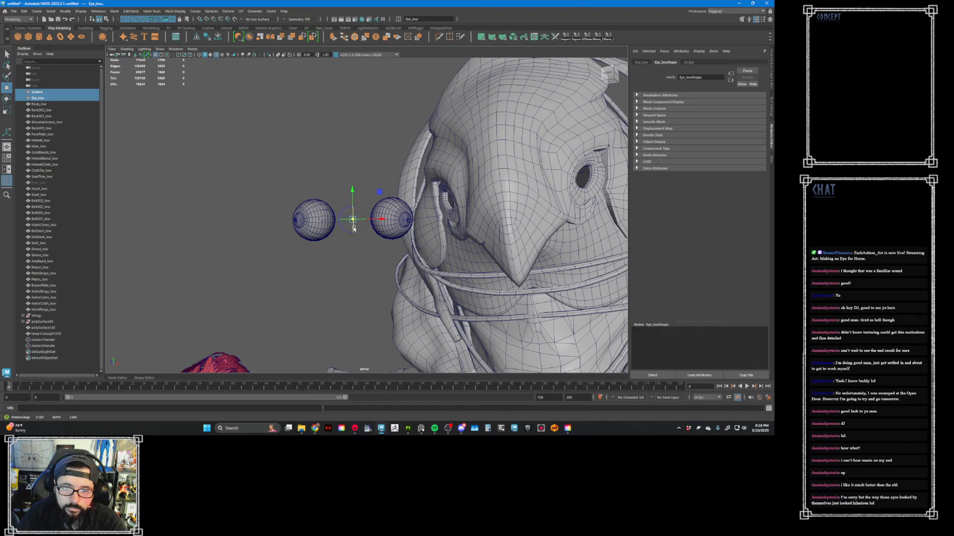
left_click_drag(386, 226, 318, 233, "alt")
key("e")
key("w")
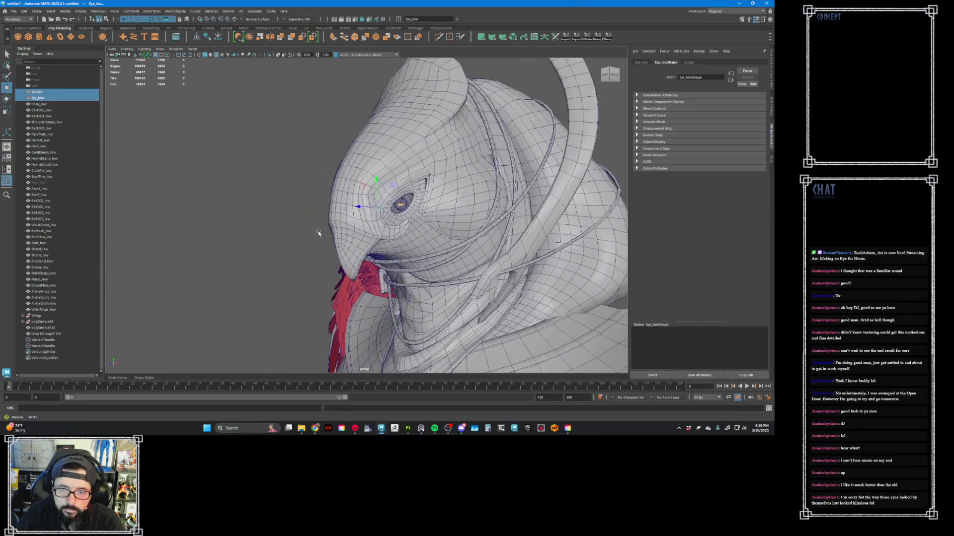
right_click_drag(319, 233, 402, 234, "alt")
left_click_drag(402, 233, 428, 287, "alt")
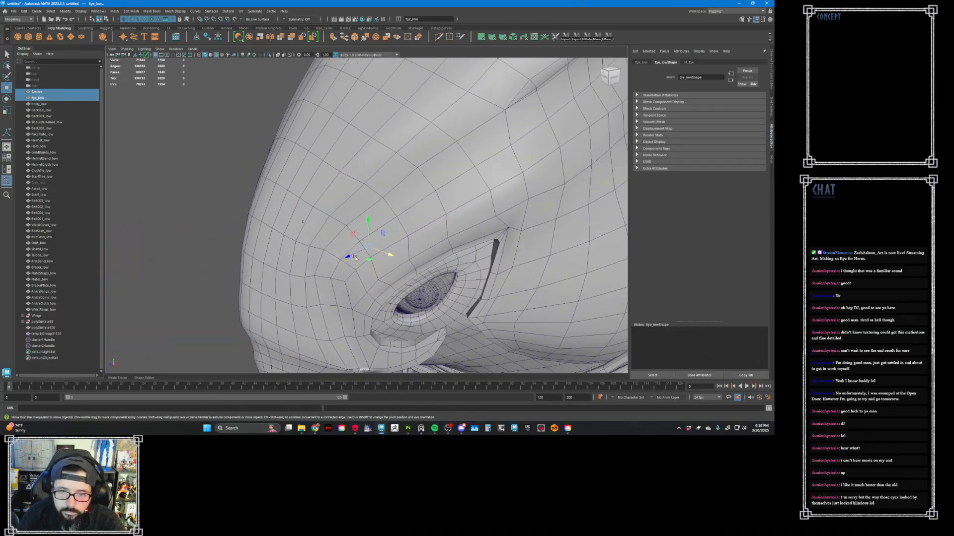
- Fine-tune the position and rotation of both new eyes within the eye openings
left_click_drag(351, 255, 487, 260)
key("e")
key("w")
scroll(323, 218, "down", 7)
scroll(392, 217, "down", 4)
- Deselect the new eyes and delete the hidden old Eyes_low mesh from the scene
left_click(465, 204)
scroll(485, 258, "down", 3)
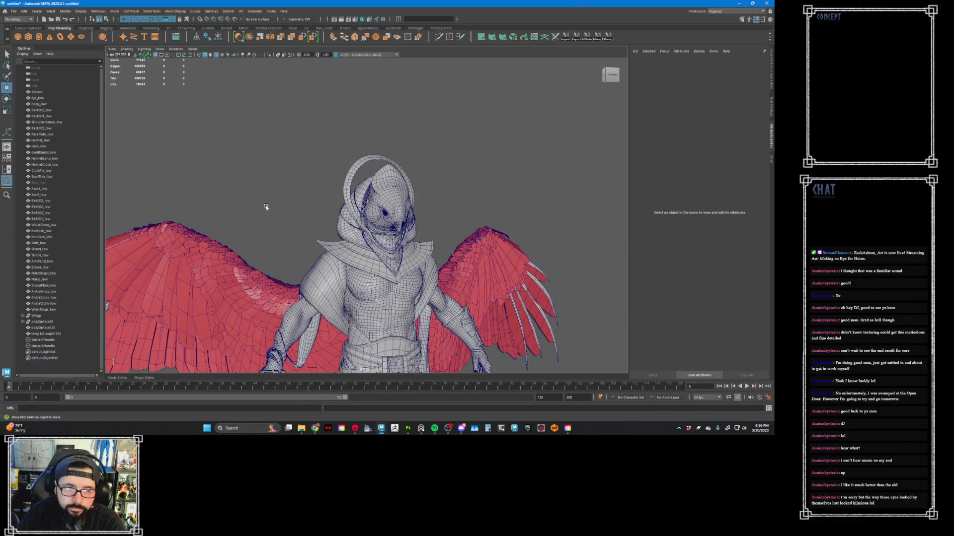
left_click(48, 183)
key("Delete")
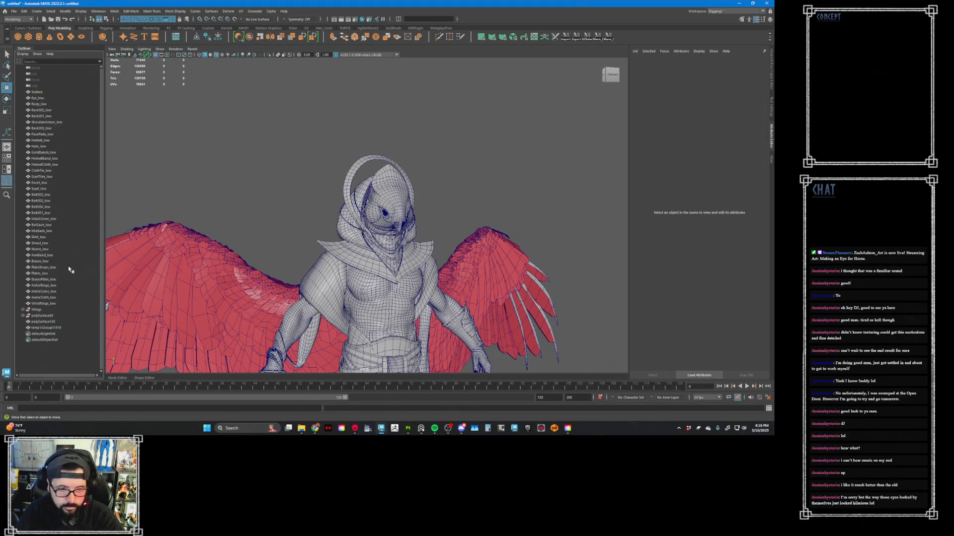
- Select polySurface120 and turn on selection highlighting in the viewport
left_click(43, 92)
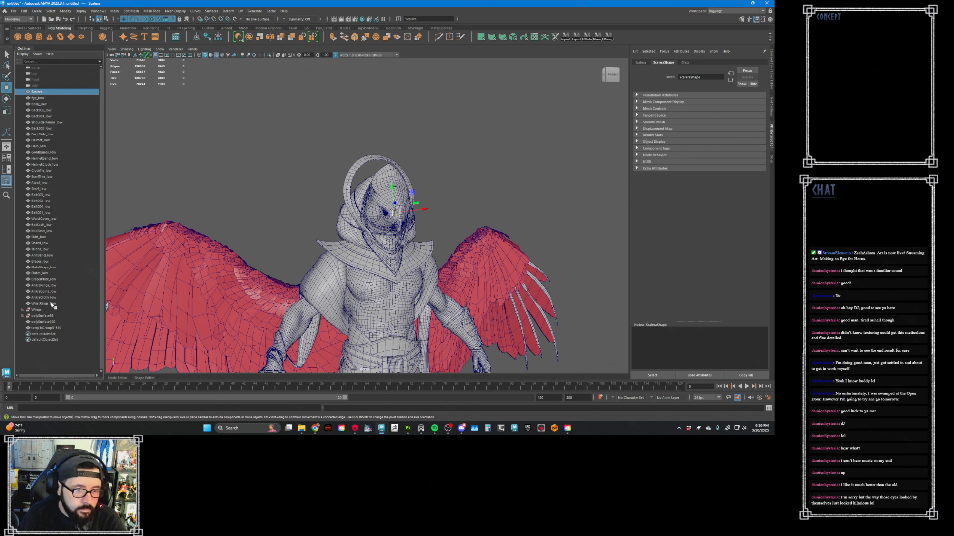
left_click(53, 322)
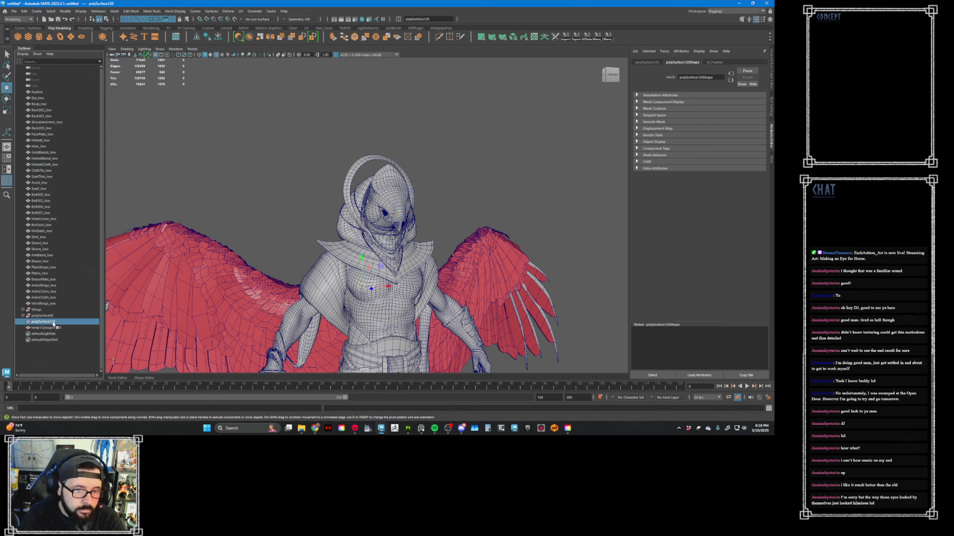
left_click(160, 49)
left_click(197, 312)
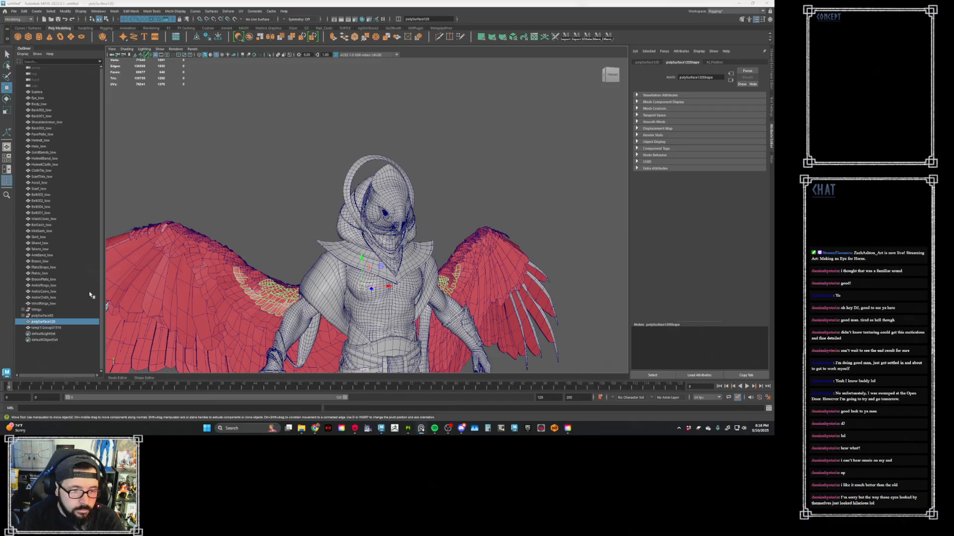
- Parent polySurface120 and the temp1 feather mesh under the Wings group
left_click(43, 328)
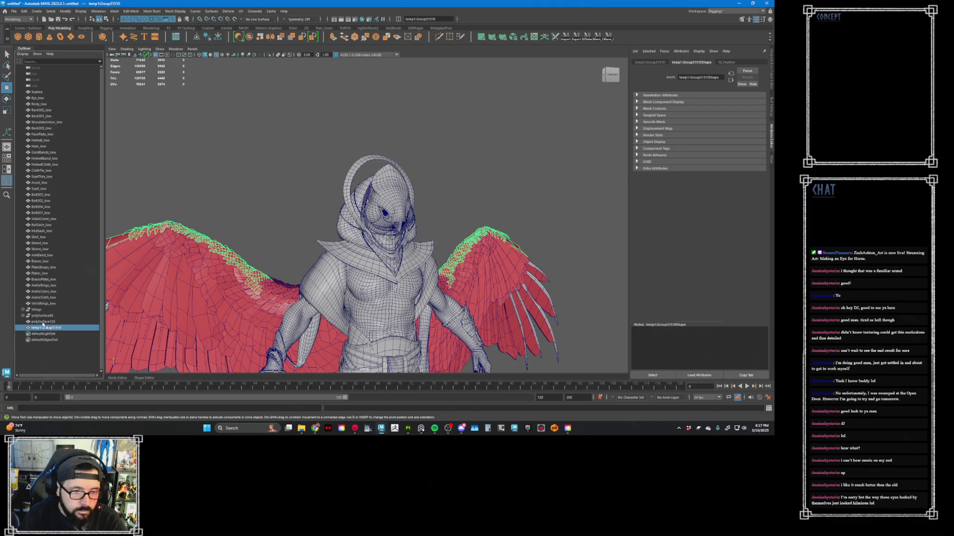
left_click(42, 323)
left_click(43, 327, "shift")
middle_click_drag(43, 326, 42, 311)
- Move the mesh inside the remaining polySurface group into Wings, and select the Wings group
left_click(42, 316)
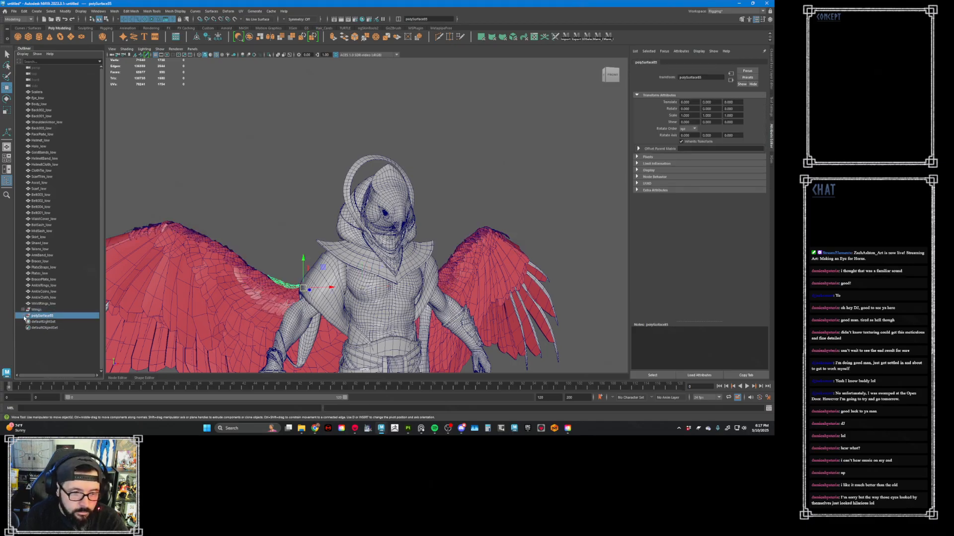
left_click(23, 315)
left_click(47, 321)
middle_click_drag(47, 321, 42, 309)
left_click(44, 310)
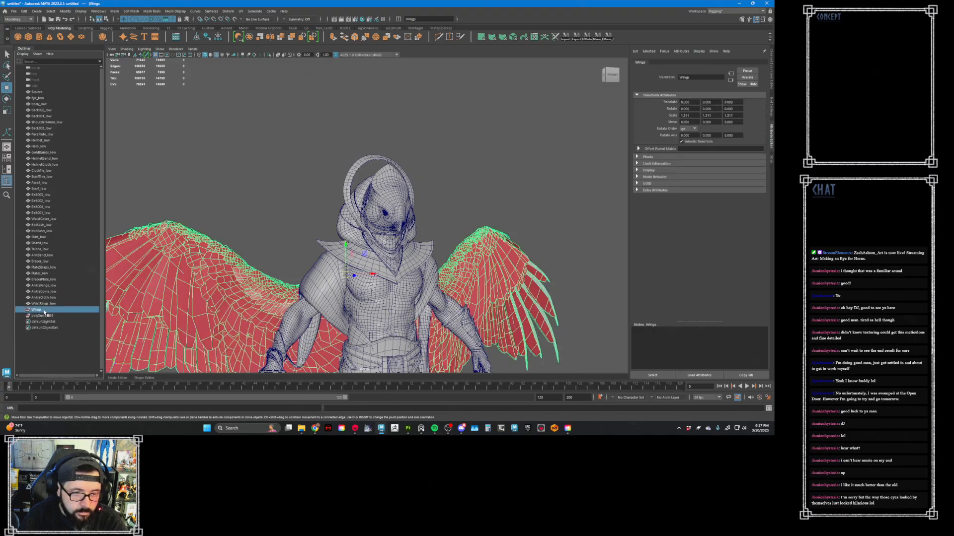
- Deselect the Wings group and examine the wings and the full Horus figure from the front
left_click(234, 231)
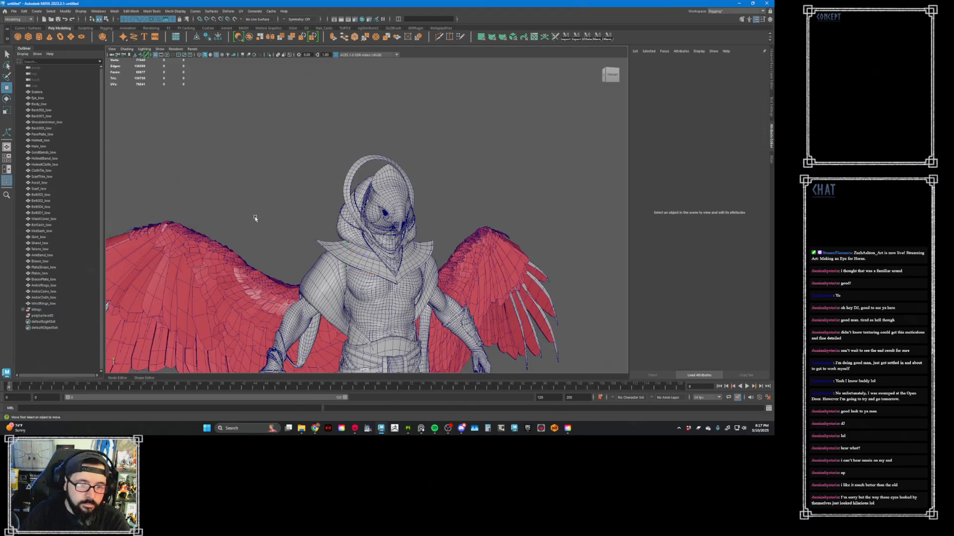
left_click(266, 281)
middle_click_drag(277, 257, 279, 227, "alt")
right_click_drag(279, 227, 229, 210, "alt")
mouse_move(317, 230)
left_mouse_down("alt")
mouse_move(289, 231)
mouse_move(321, 229)
left_mouse_up("alt")
left_click(305, 240)
left_click(305, 212)
middle_click_drag(321, 230, 258, 205, "alt")
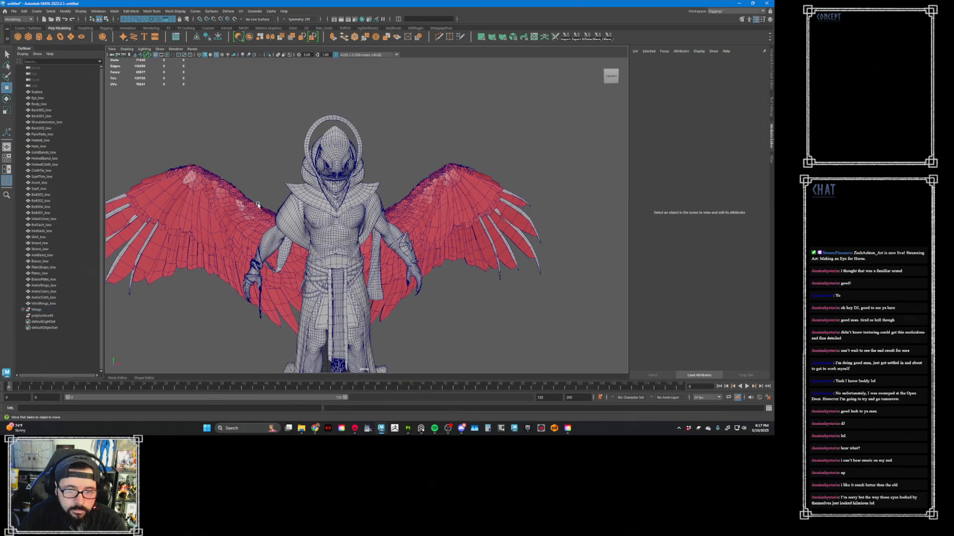
left_click_drag(258, 205, 278, 230, "alt")
right_click_drag(278, 229, 145, 200, "alt")
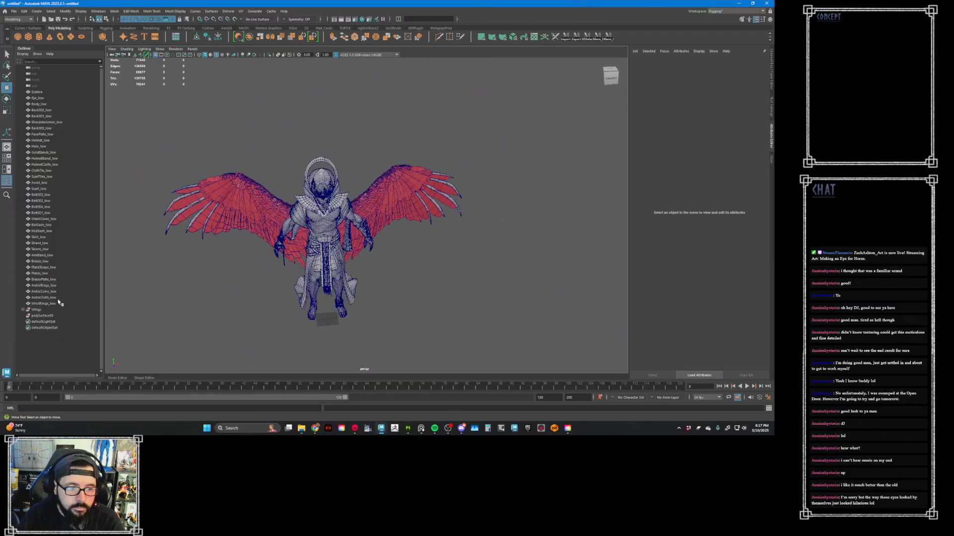
- Select every character mesh, including Scalera, Eye_low and the Wings group, and export the selection as a Horus FBX file in the export folder
left_click(44, 315)
left_click(45, 98, "shift")
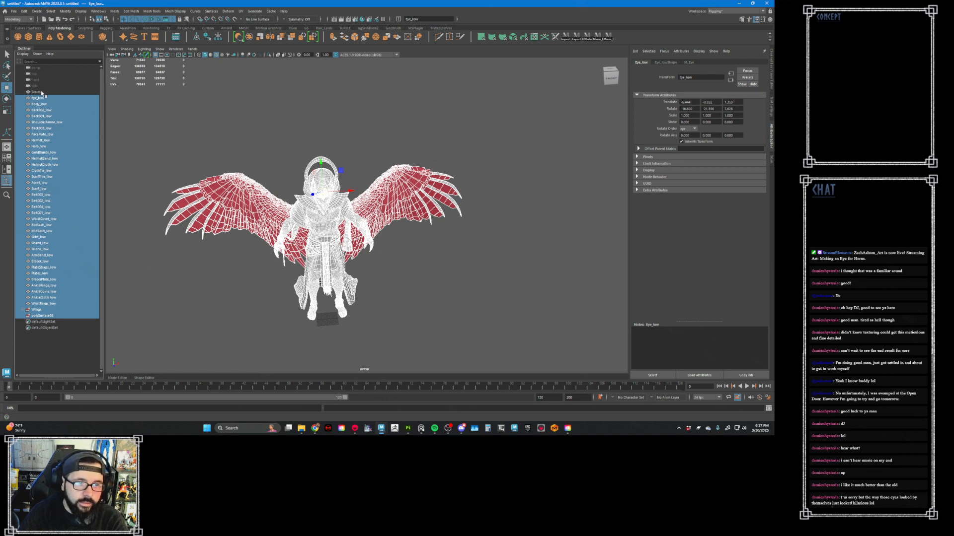
left_click(36, 92, "ctrl")
left_click(14, 11)
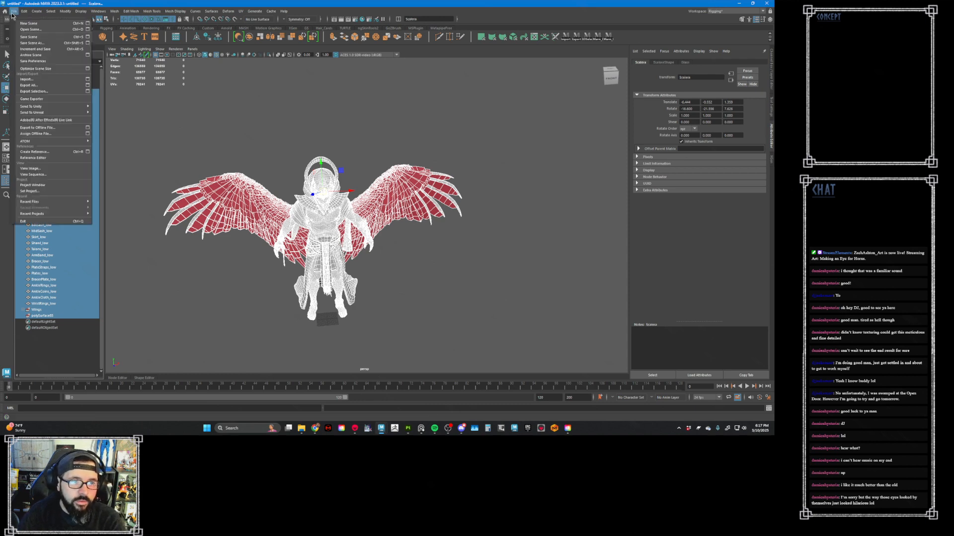
left_click(58, 92)
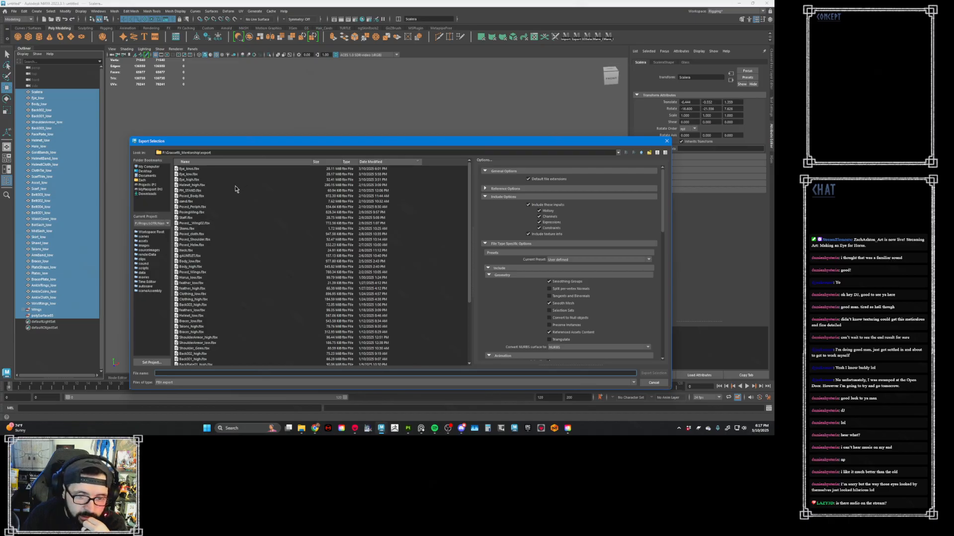
type("Horu")
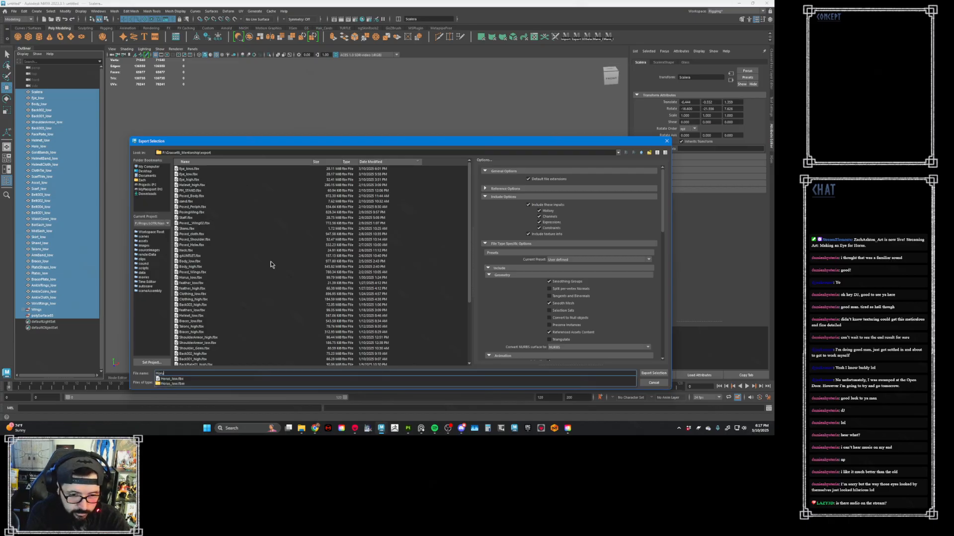
type("s_Sc")
type("b")
key("Return")
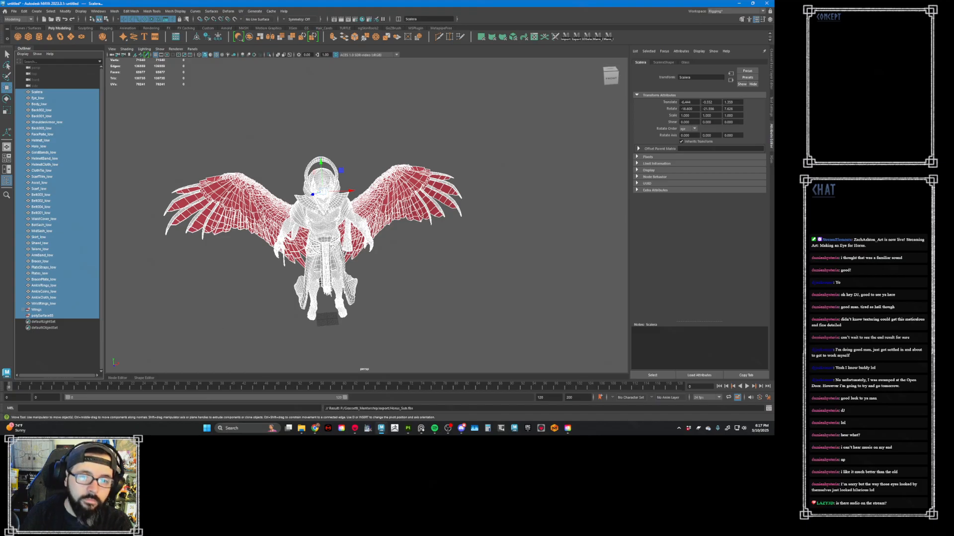
left_click(407, 429)
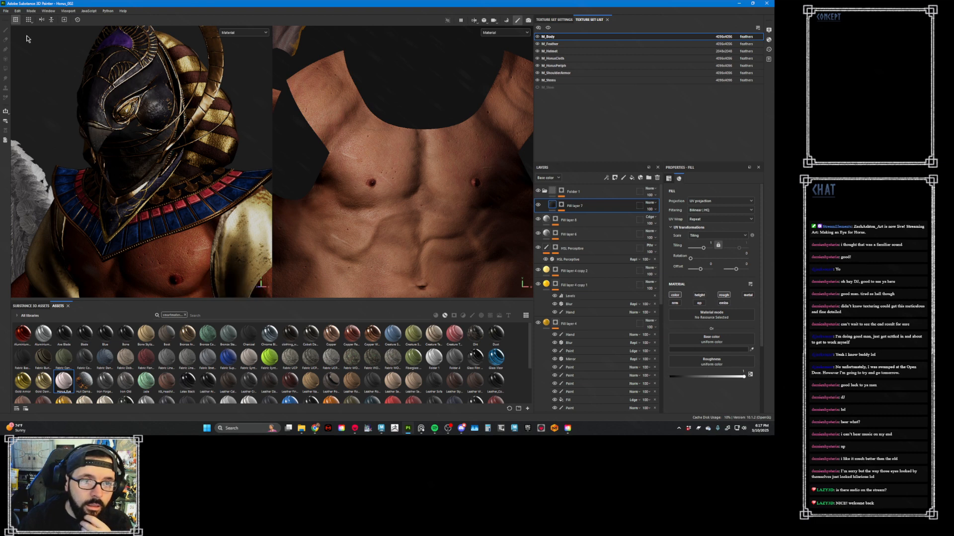
left_click(5, 11)
left_click(6, 11)
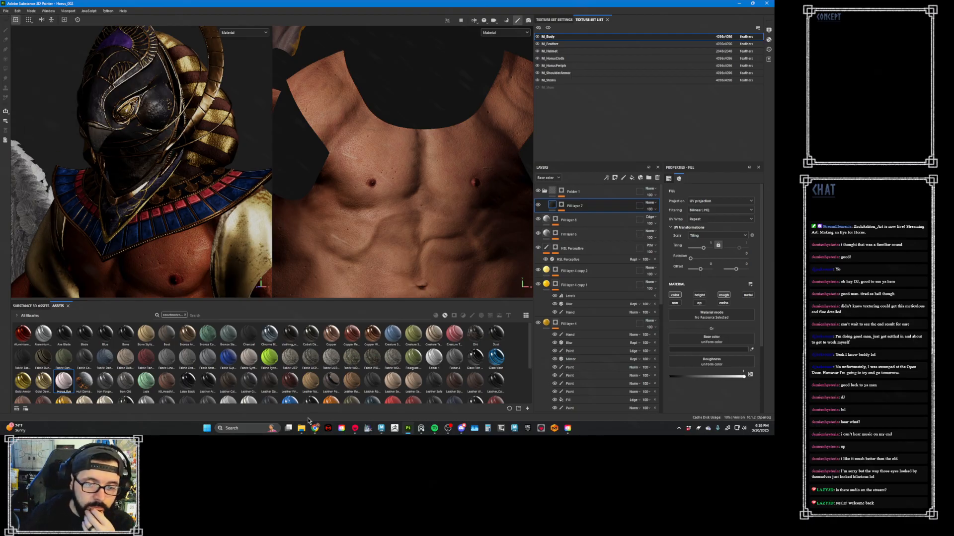
- Switch to Marmoset Toolbag, roll the scene history back to the last material deletion before Eye_low was hidden, and return to the scene tree
left_click(354, 428)
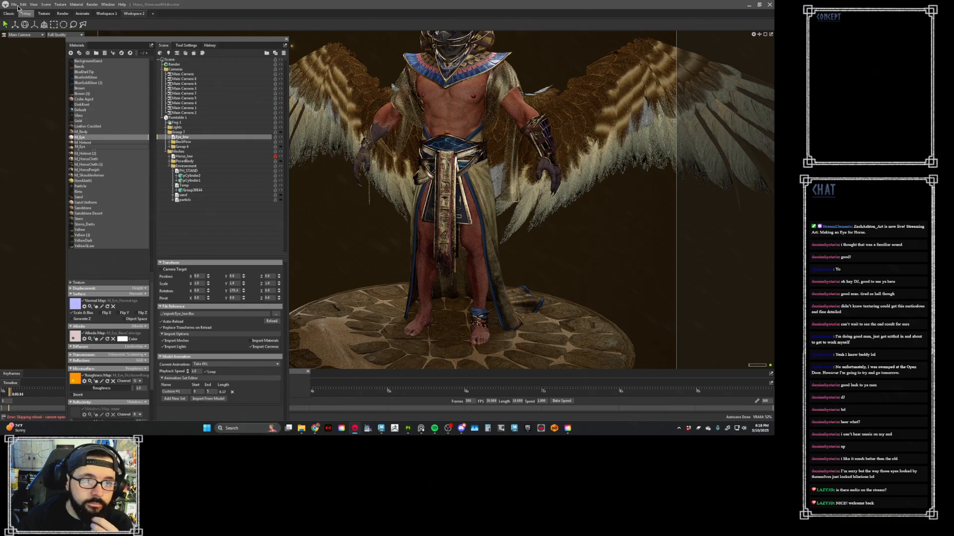
left_click(14, 5)
left_click(20, 17)
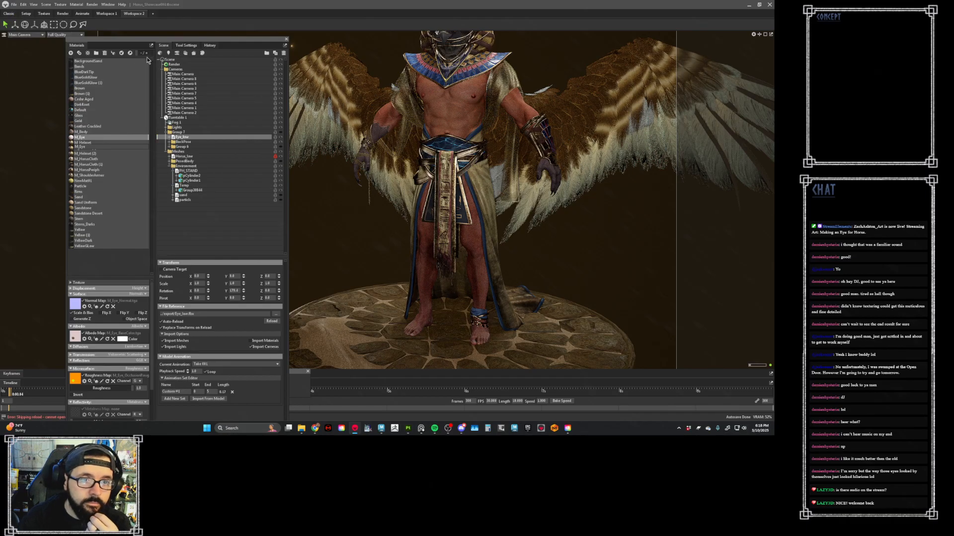
left_click(210, 45)
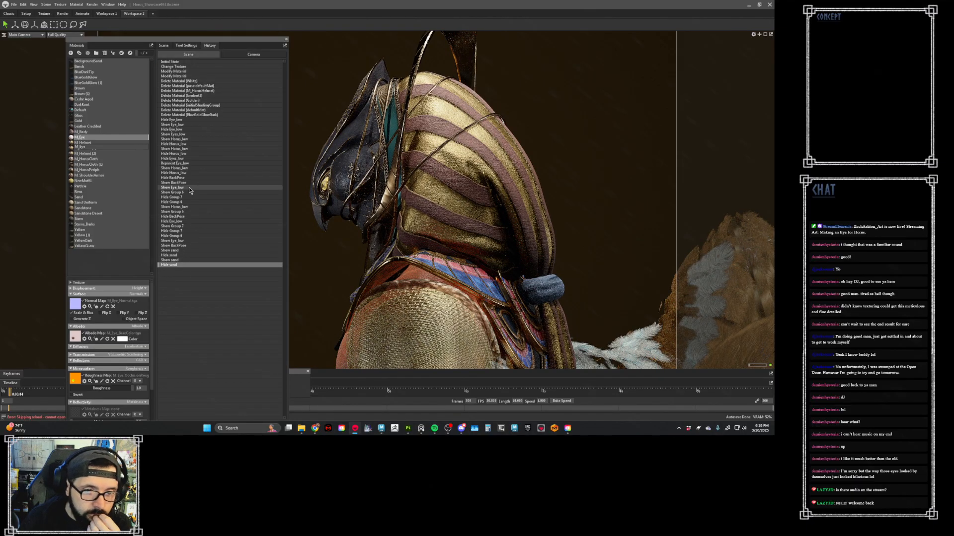
left_click(189, 120)
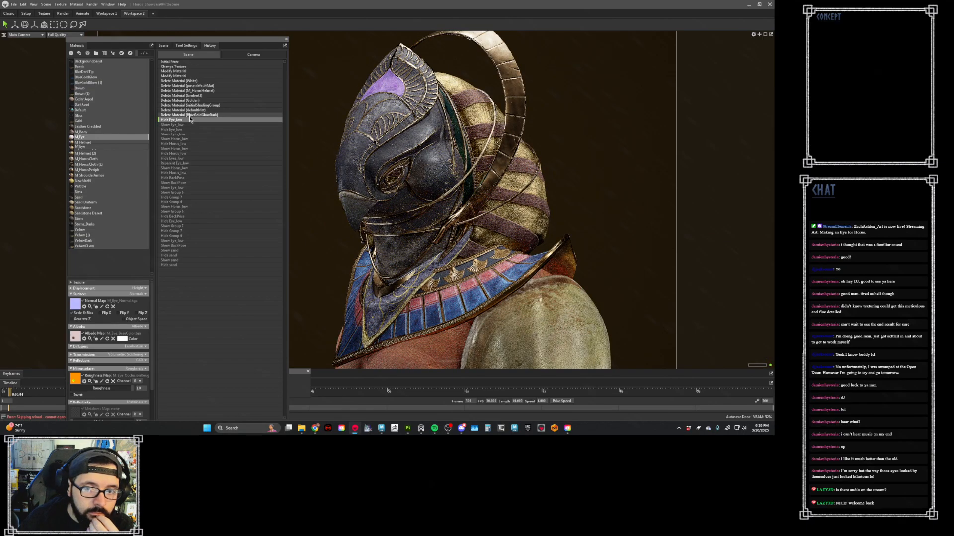
left_click(189, 115)
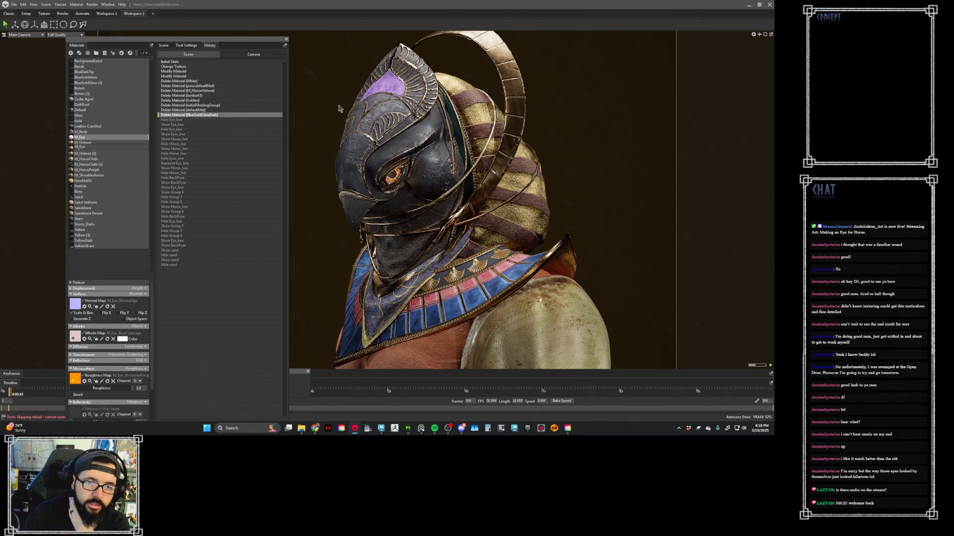
left_click(165, 47)
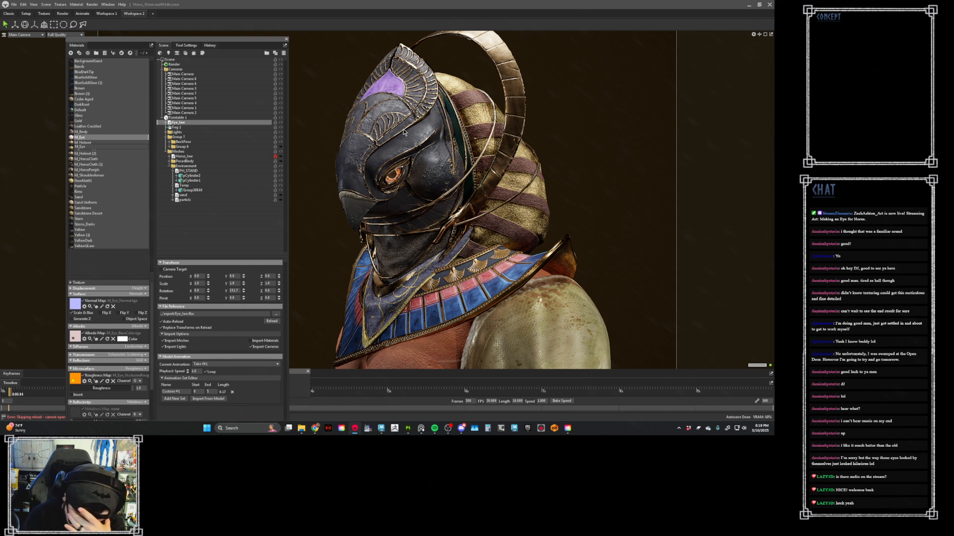
- Switch to Substance 3D Painter, examine the roughness channel on the character's chest and body, and return to the material view
left_click(408, 428)
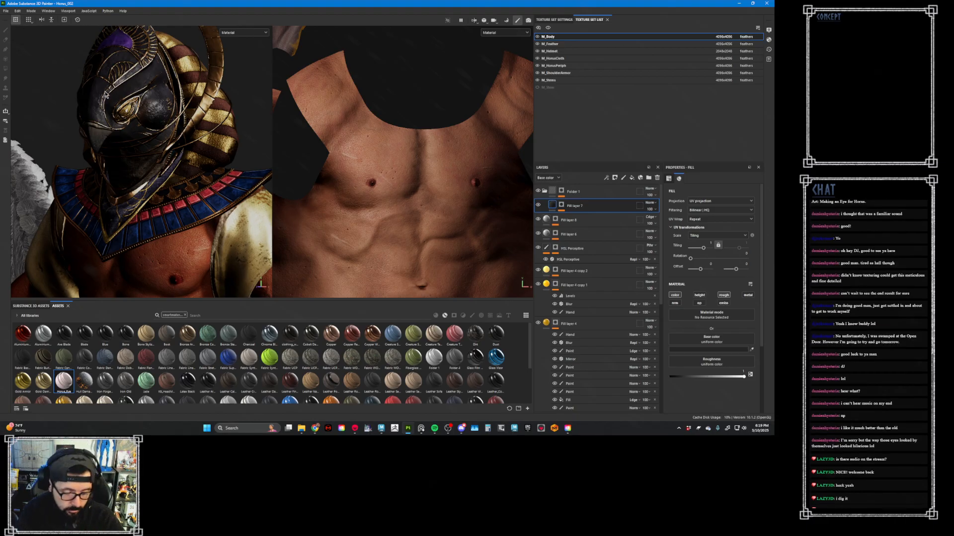
key("c")
key("c")
key("c")
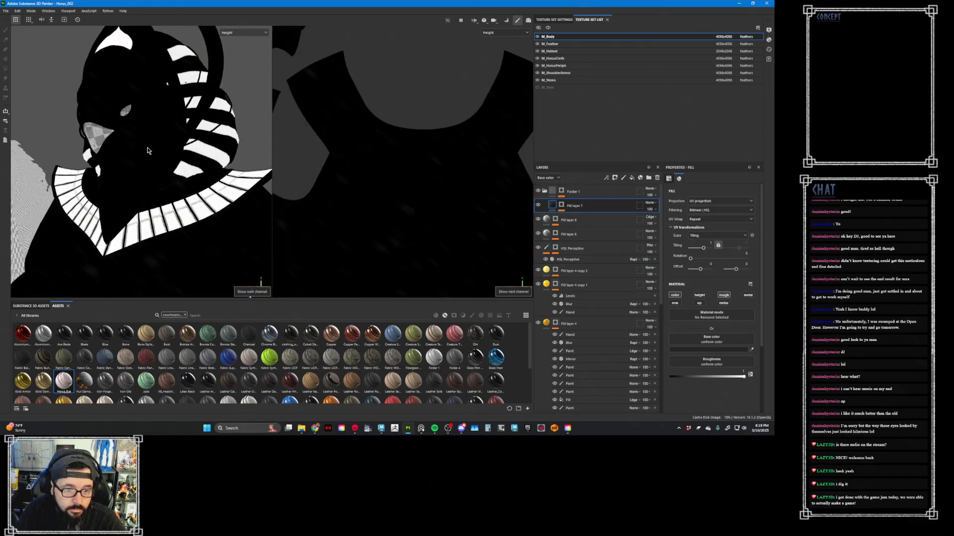
key("c")
left_click_drag(166, 172, 172, 176, "alt")
scroll(130, 144, "up", 10)
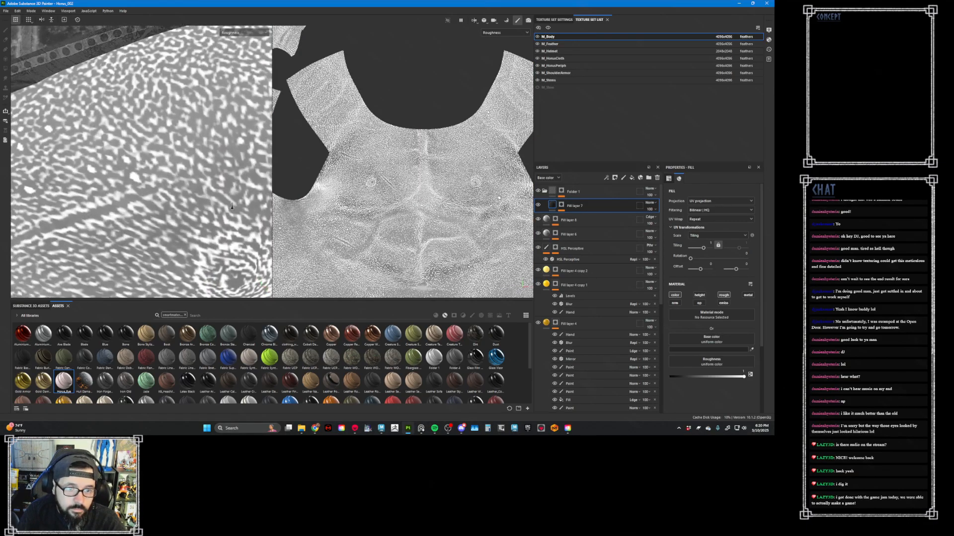
scroll(37, 106, "down", 10)
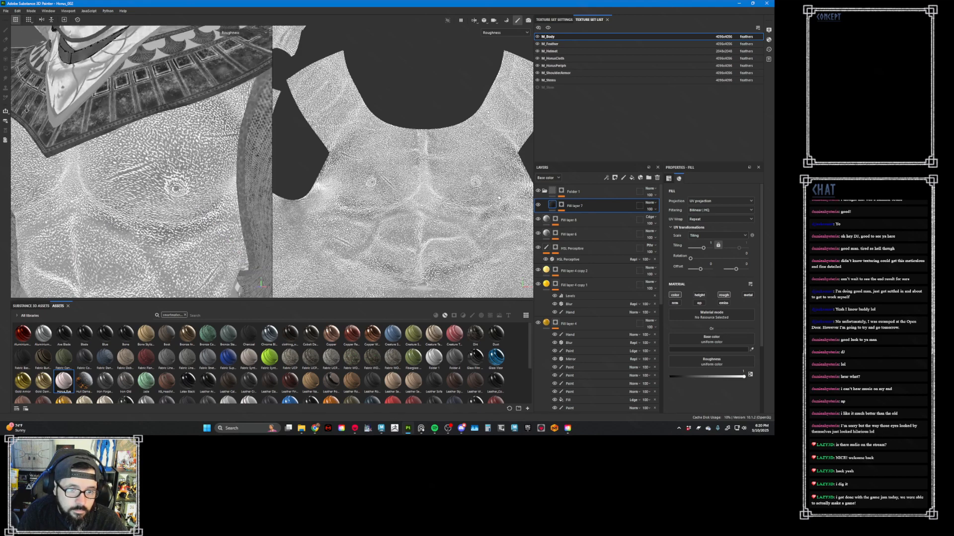
scroll(27, 108, "down", 5)
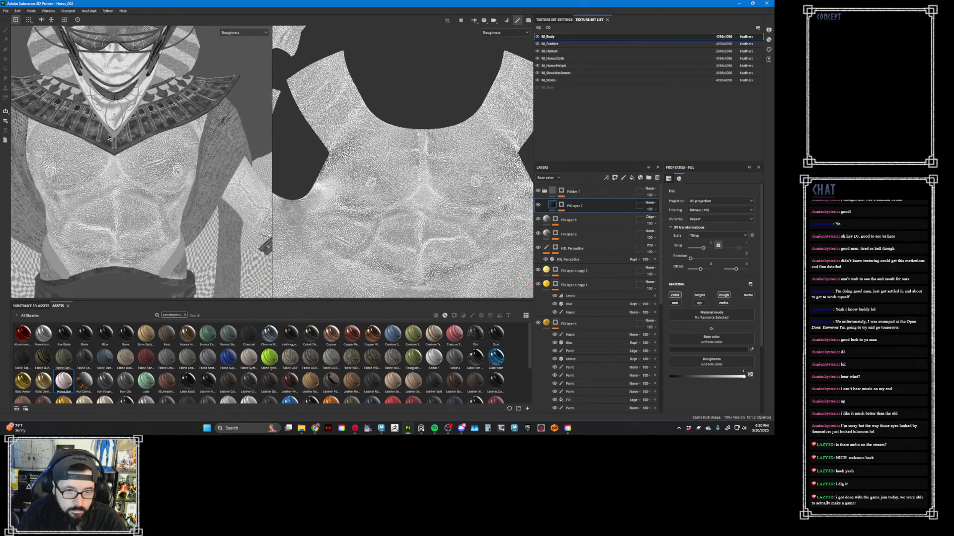
key("m")
scroll(169, 160, "up", 5)
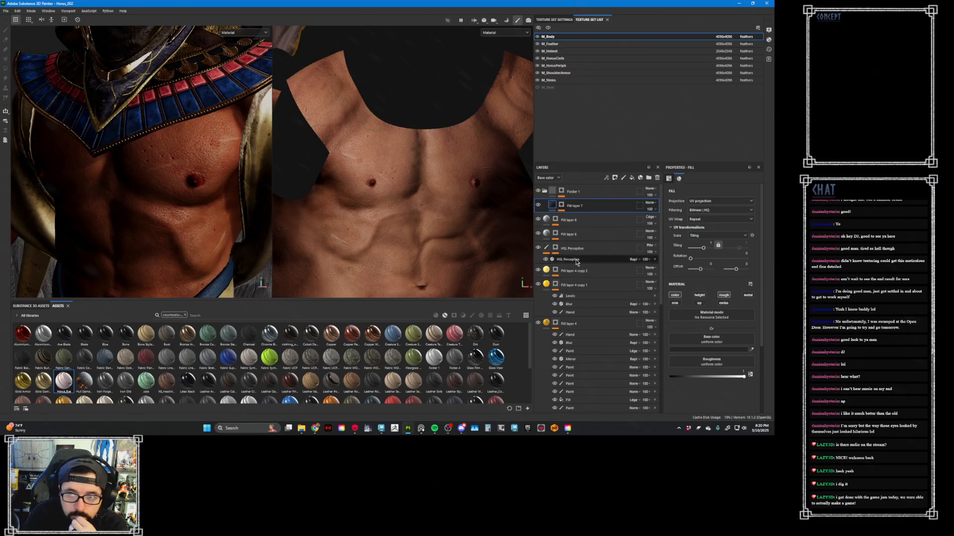
- Look through the M_Body layer stack, inspect the masks of Fill layer 7 and Folder 1, and return to the material view of the torso
scroll(577, 263, "down", 10)
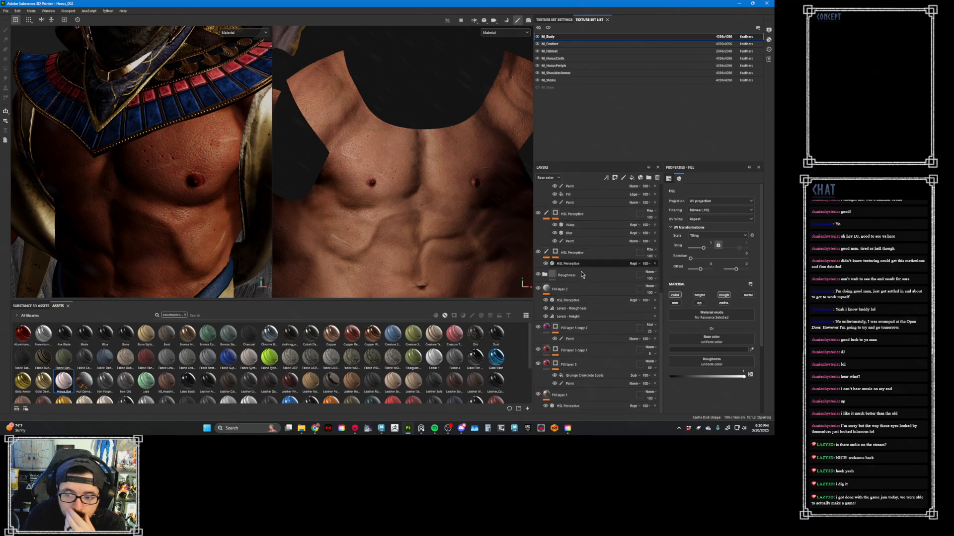
scroll(581, 275, "up", 10)
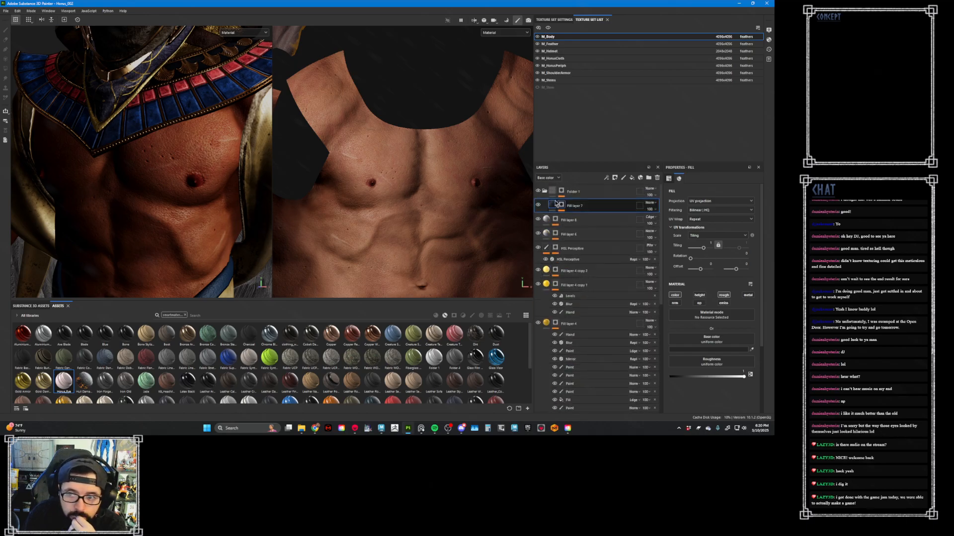
left_click(561, 205)
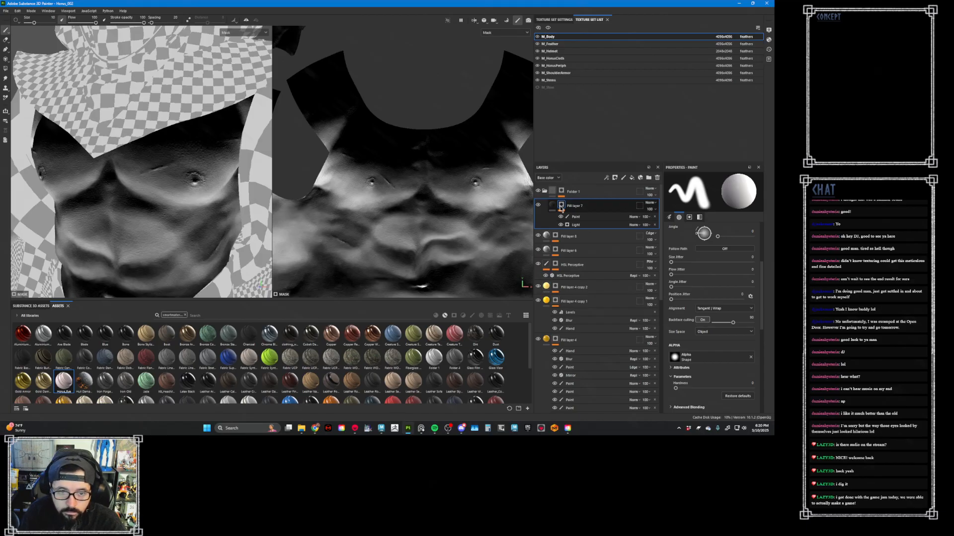
left_click(562, 192)
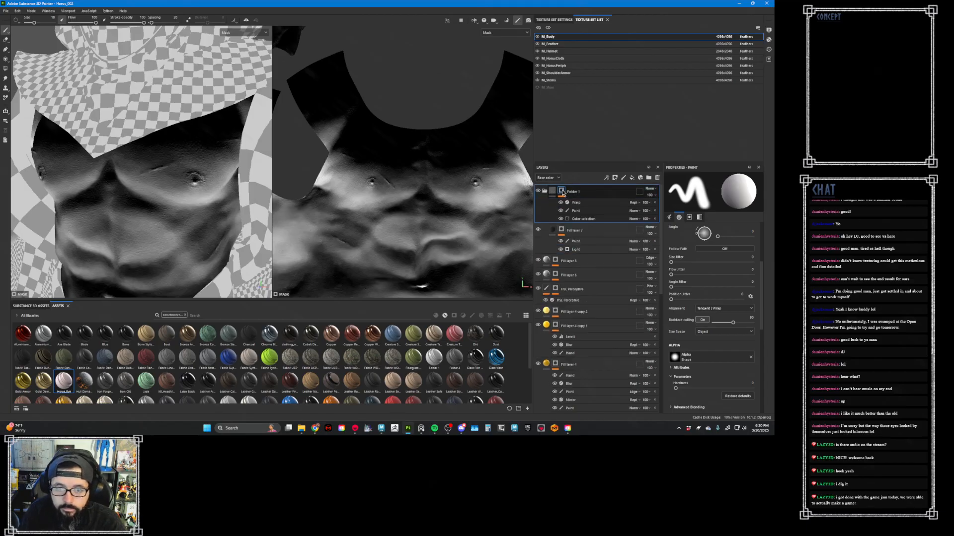
key("f")
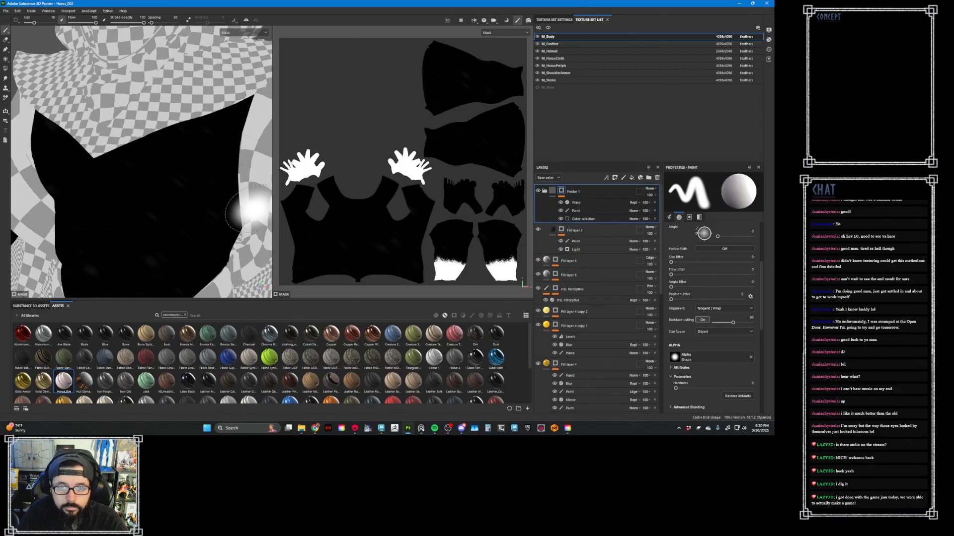
left_click_drag(245, 214, 226, 181, "alt")
key("m")
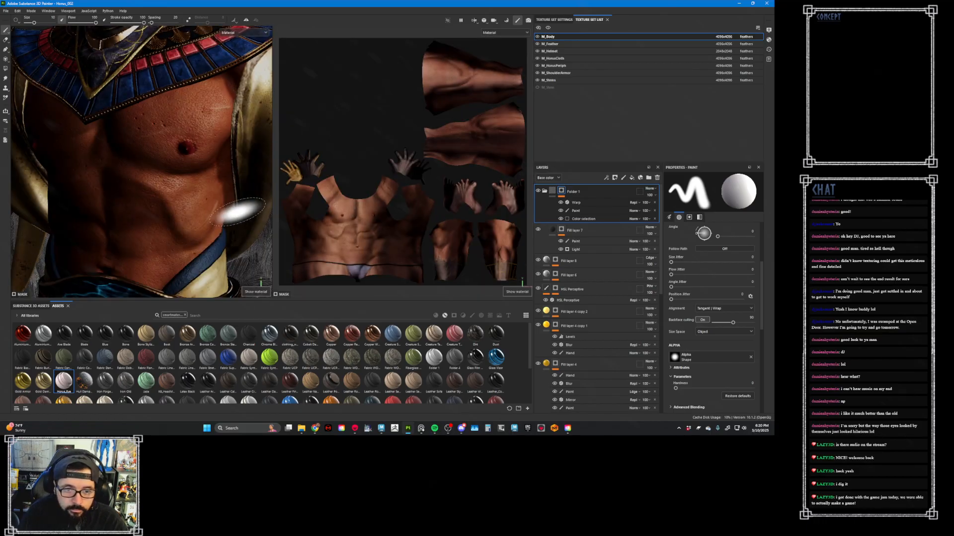
middle_click_drag(237, 212, 223, 174, "alt")
right_click_drag(223, 175, 184, 186, "alt")
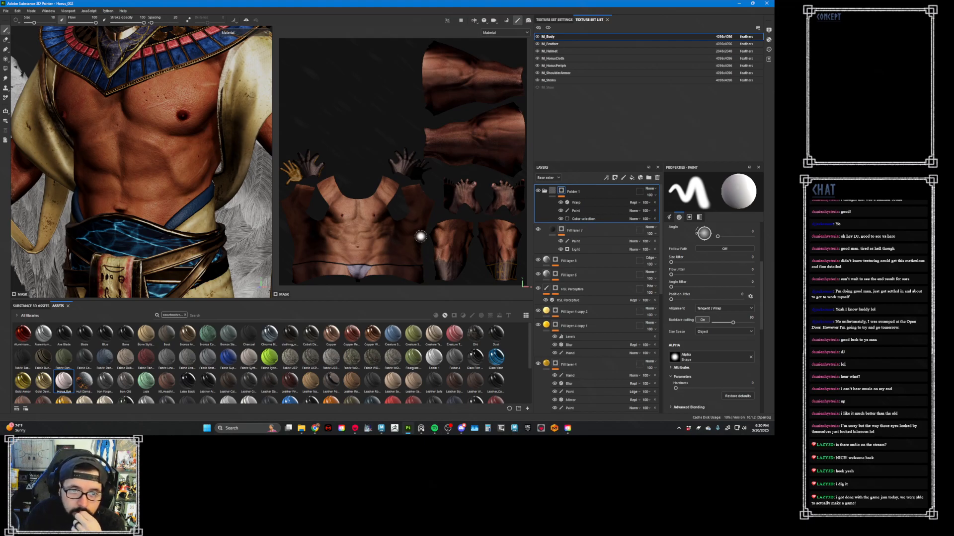
- Inspect the body's base color and roughness channels across the torso and the full UV layout
key("c")
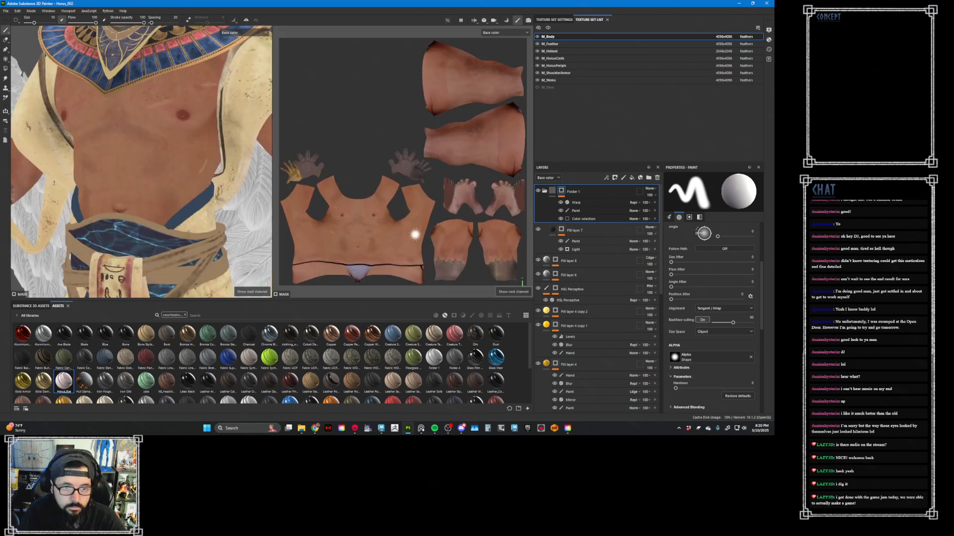
key("c")
key("c")
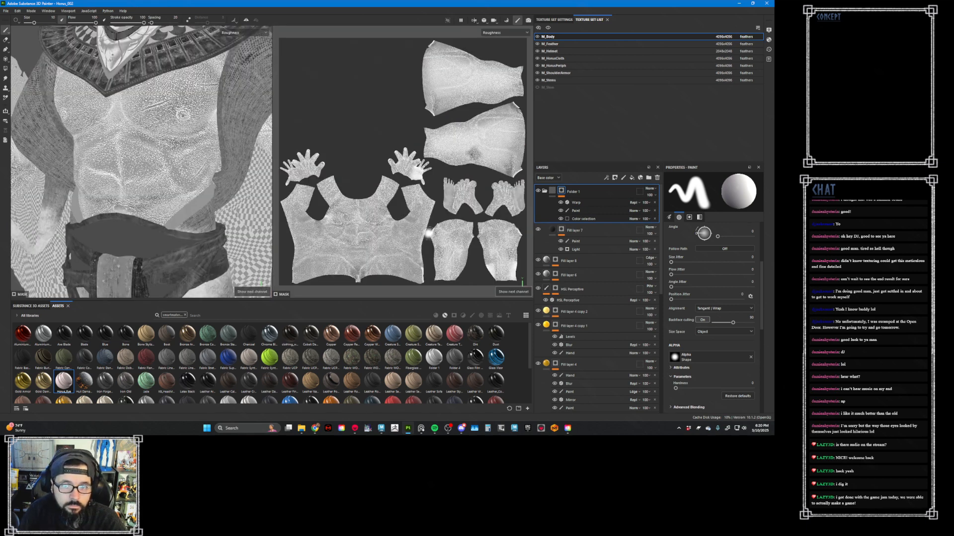
- Compare the body material with Fill layer 7 hidden and shown, and recheck the masks of Folder 1 and Fill layer 7
left_click(556, 230)
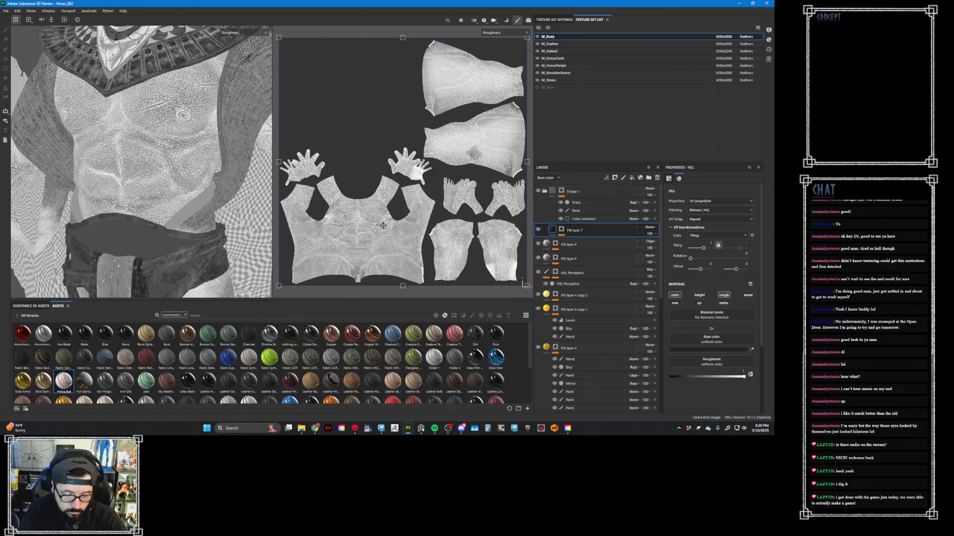
key("m")
left_click(537, 231)
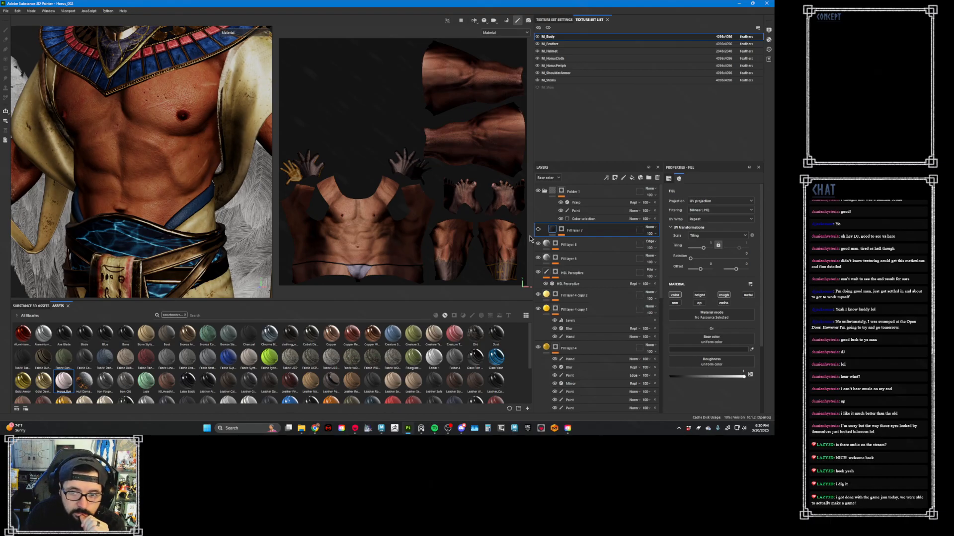
left_click(537, 231)
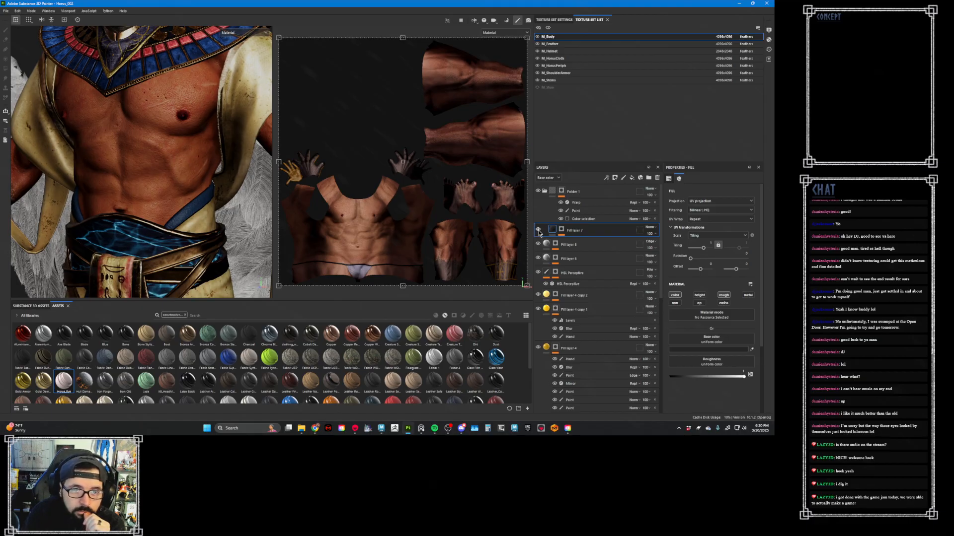
left_click(561, 192)
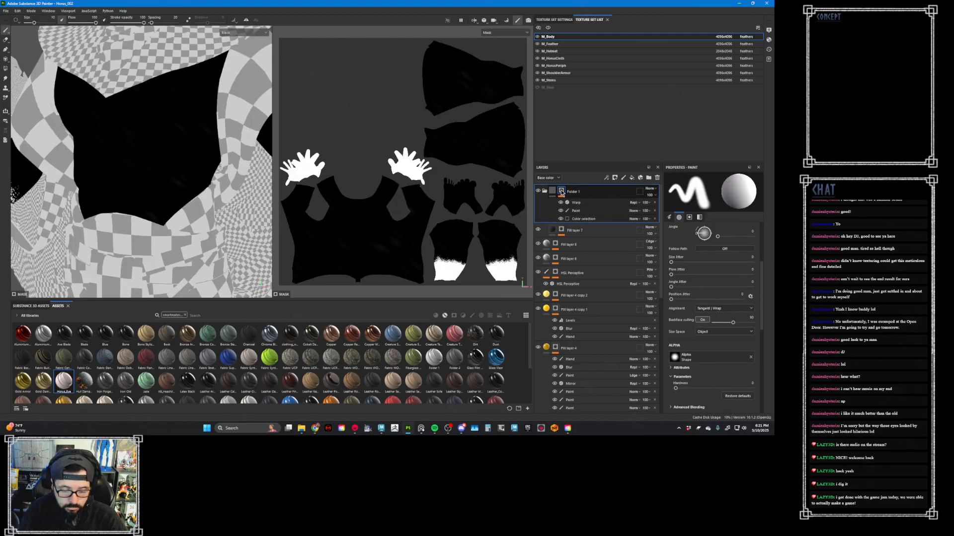
left_click(562, 230)
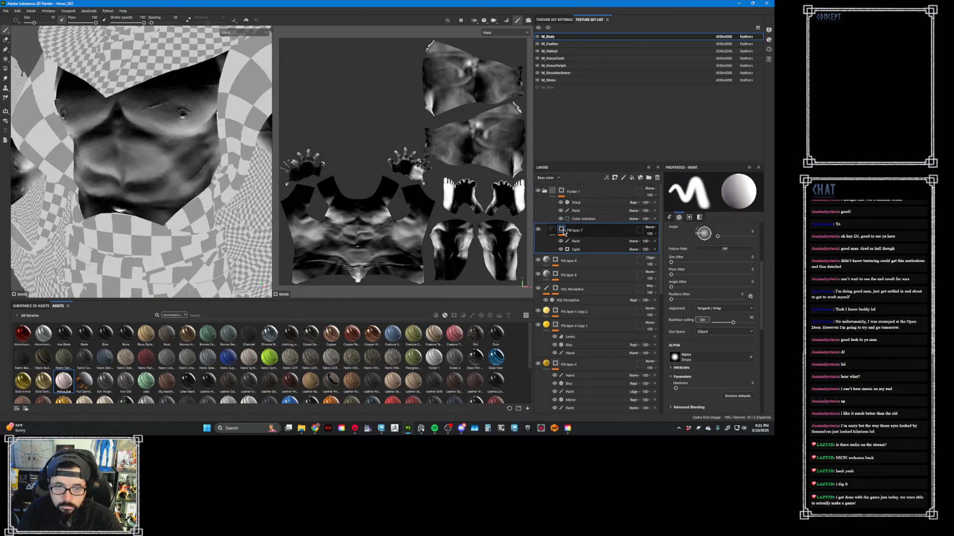
- Inspect the masks of the two fill layers below Fill layer 7 and of the Dry and Pores layers in the Roughness folder
key("m")
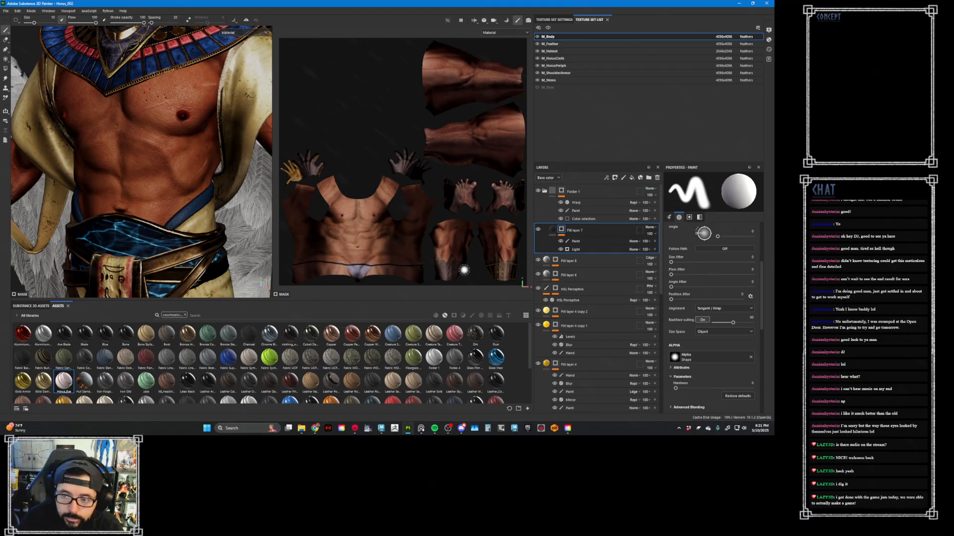
left_click(555, 261)
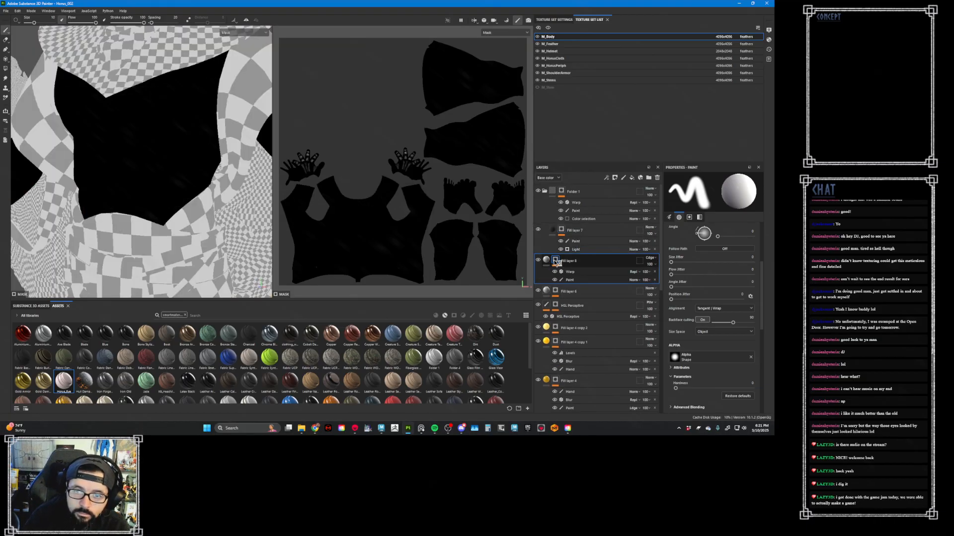
left_click(555, 291)
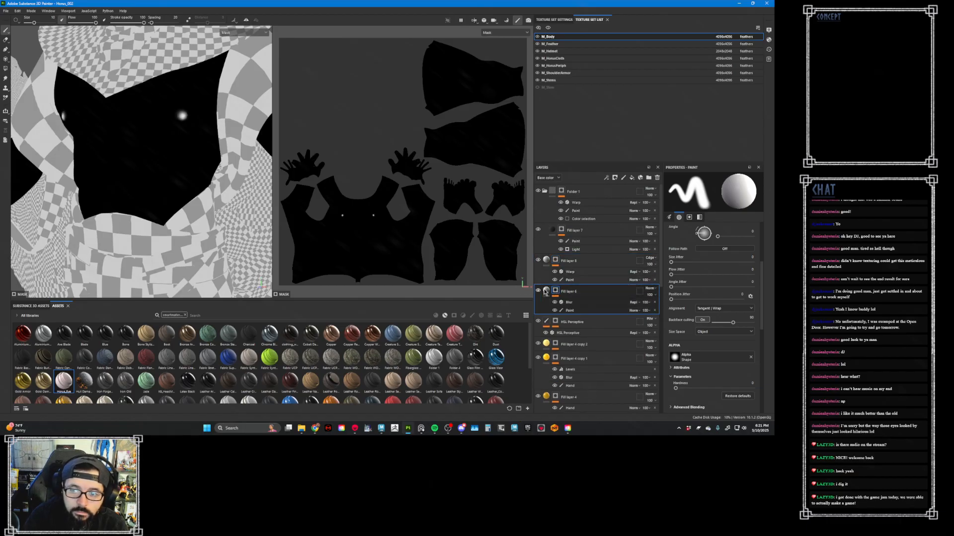
scroll(569, 327, "down", 3)
scroll(569, 327, "down", 6)
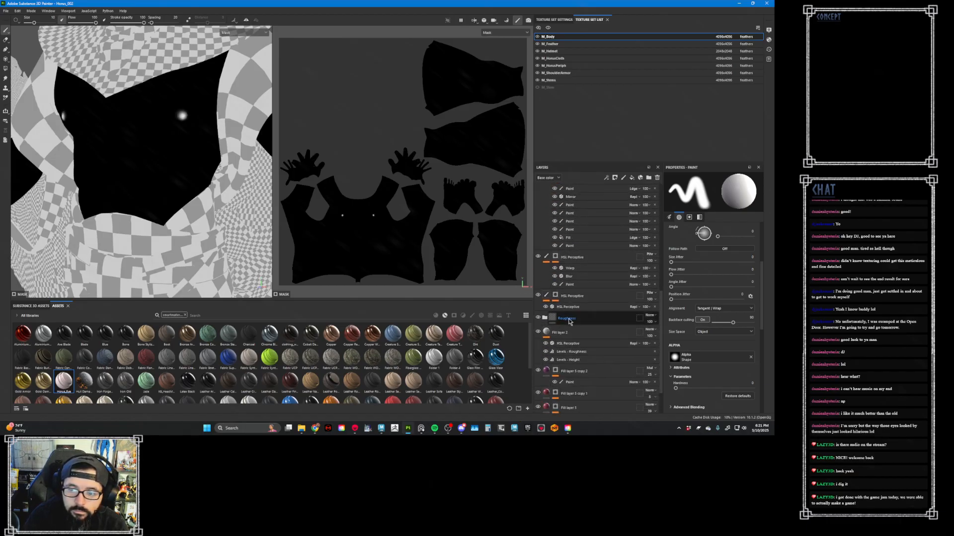
left_click(545, 319)
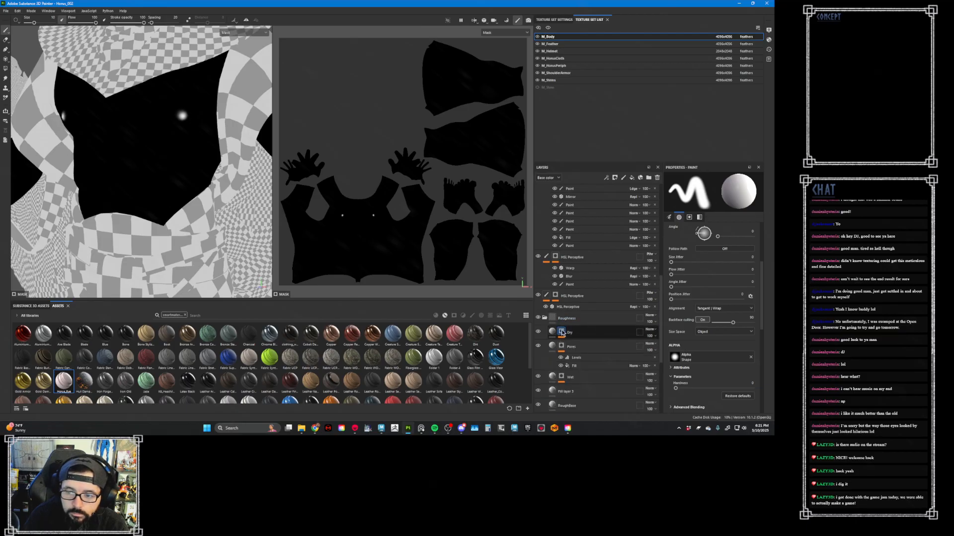
left_click(561, 333, "alt")
left_click(561, 354, "alt")
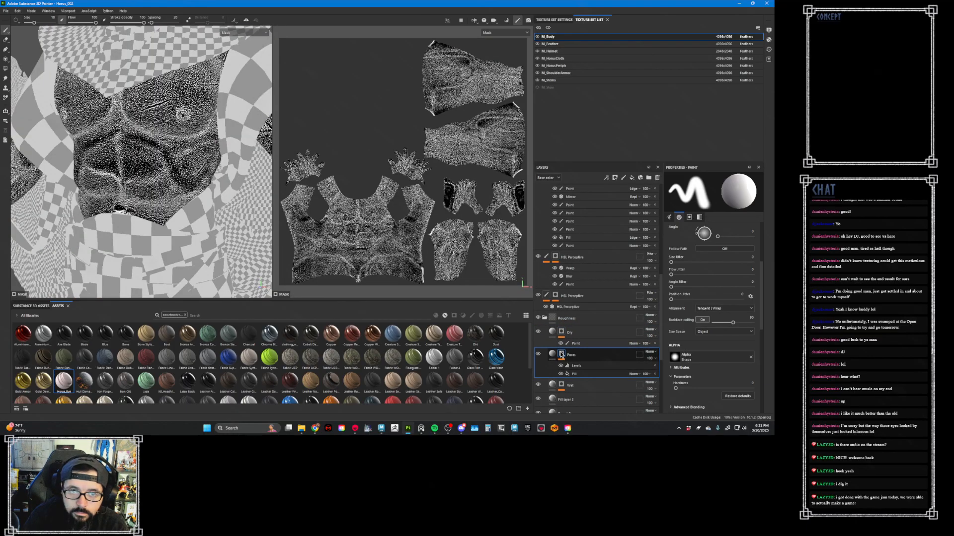
- Enable the color channel on the Pores fill layer and darken its base color to a medium-dark grey
left_click(552, 354)
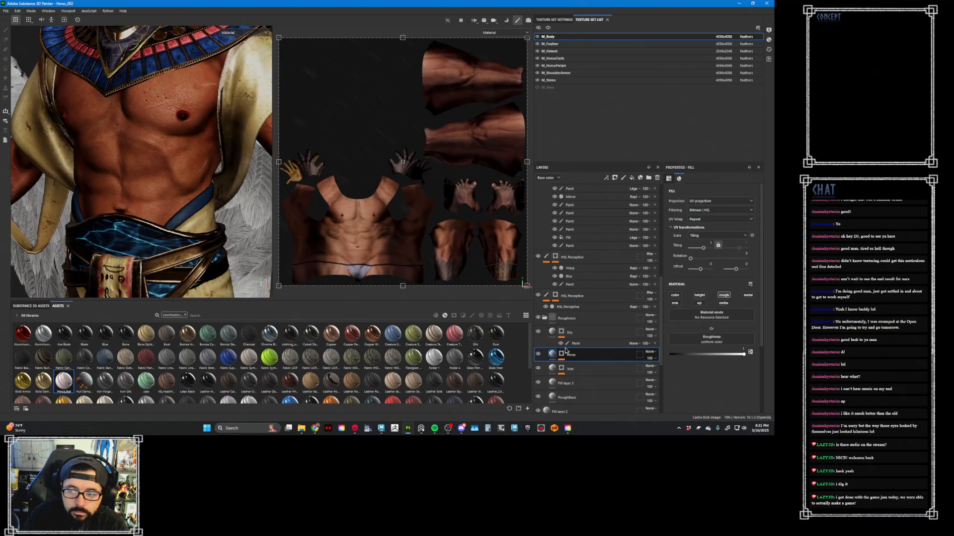
left_click(675, 296)
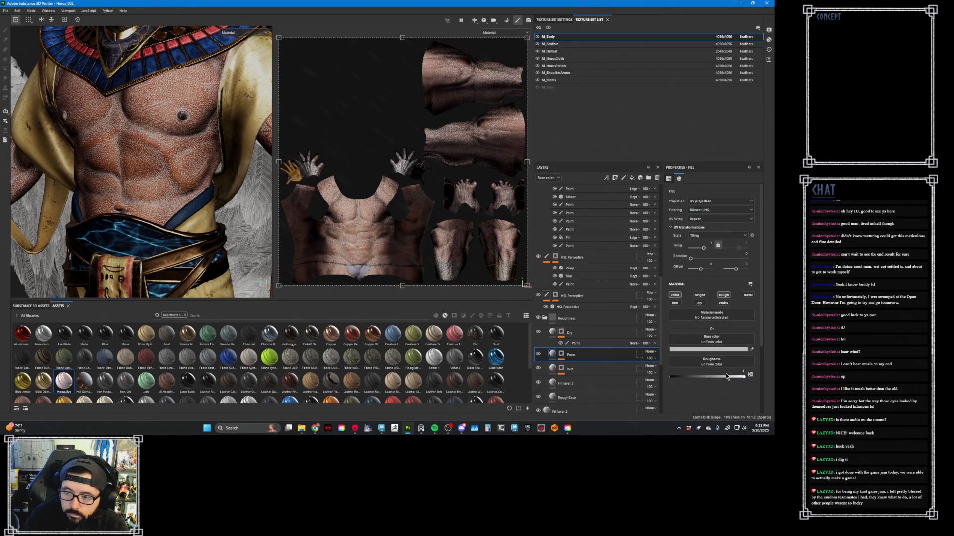
left_click(724, 350)
left_click_drag(484, 364, 474, 364)
left_click(645, 354)
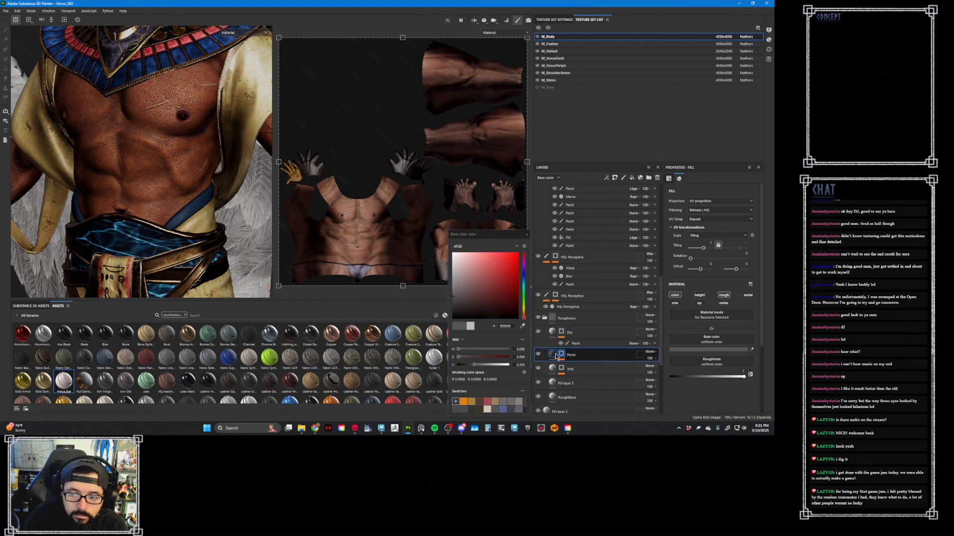
- Tint the Pores layer's base color a muted red by raising its saturation and brightness
left_click(719, 350)
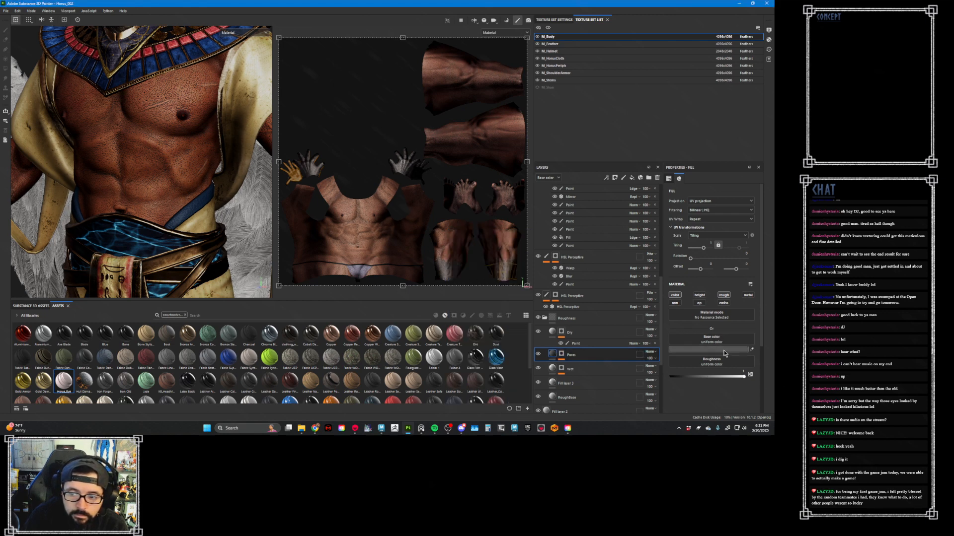
left_click(725, 351)
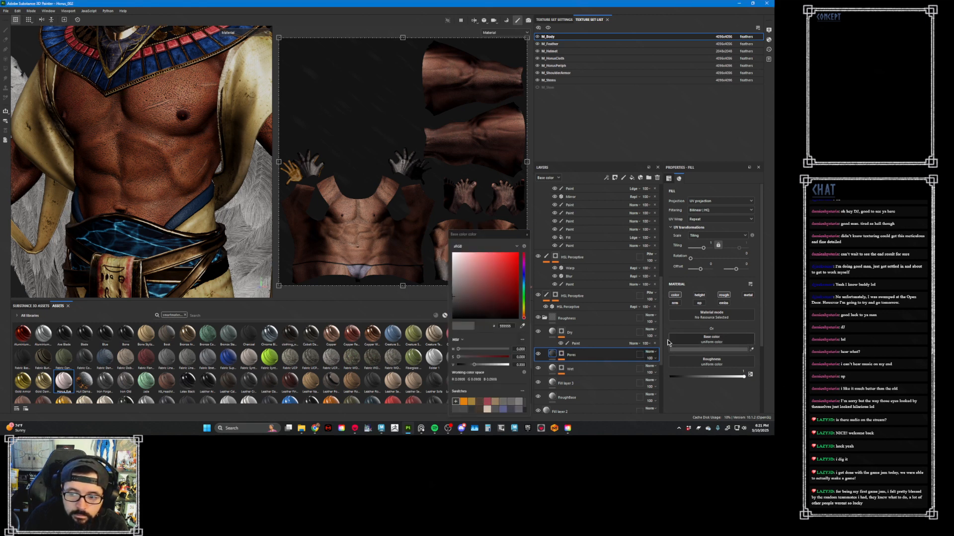
left_click(481, 356)
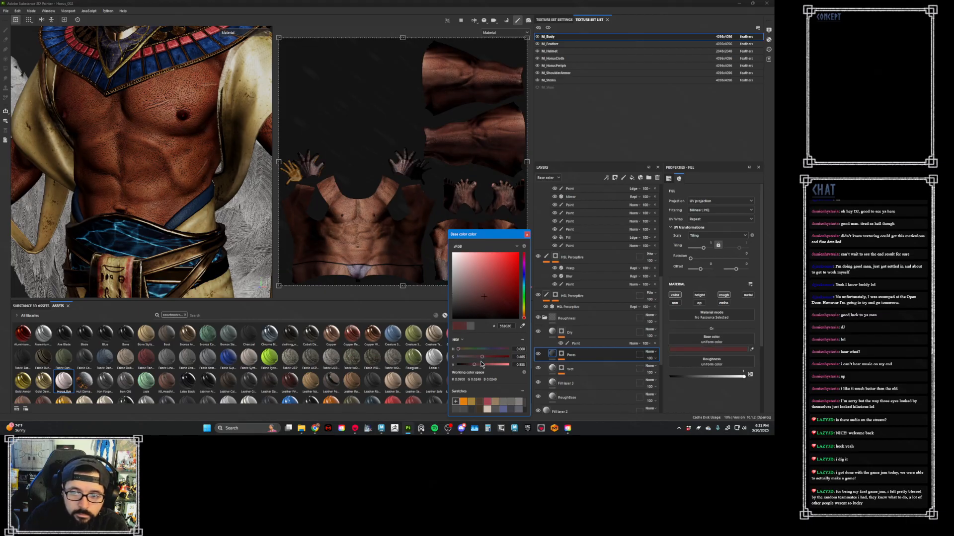
mouse_move(481, 364)
left_mouse_down()
mouse_move(493, 367)
mouse_move(487, 357)
mouse_move(486, 366)
left_mouse_up()
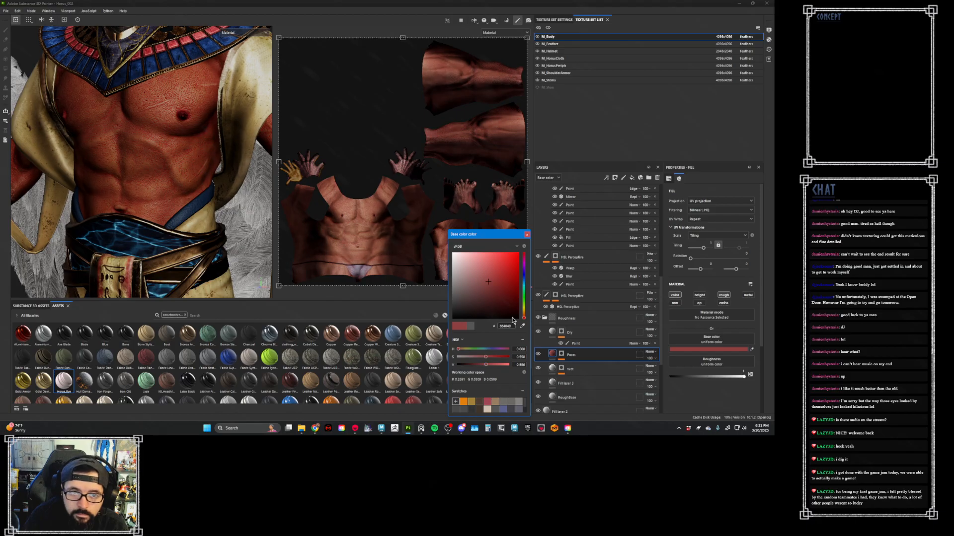
left_click(531, 299)
left_click(527, 236)
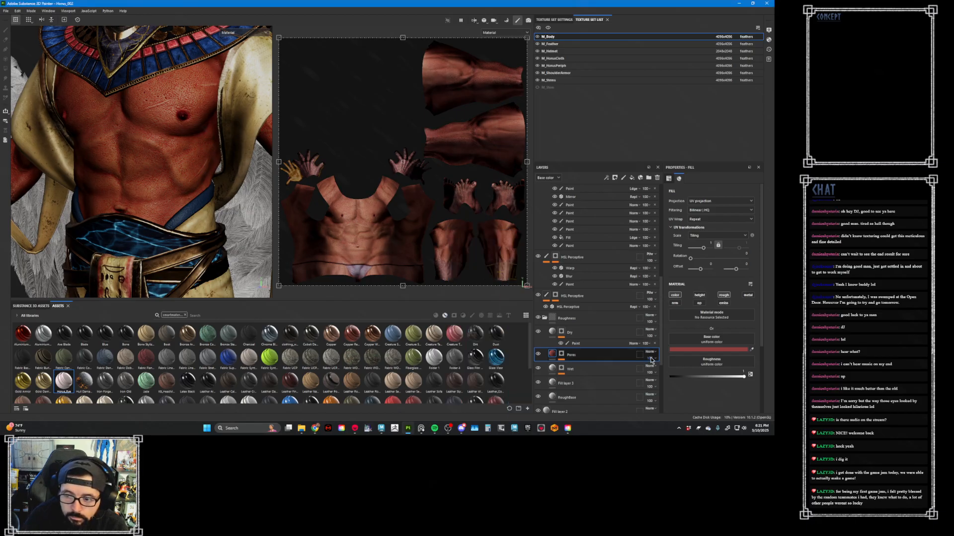
- Lower the Pores layer's base color opacity to about 30 and check the result in the base color channel view
left_click(651, 359)
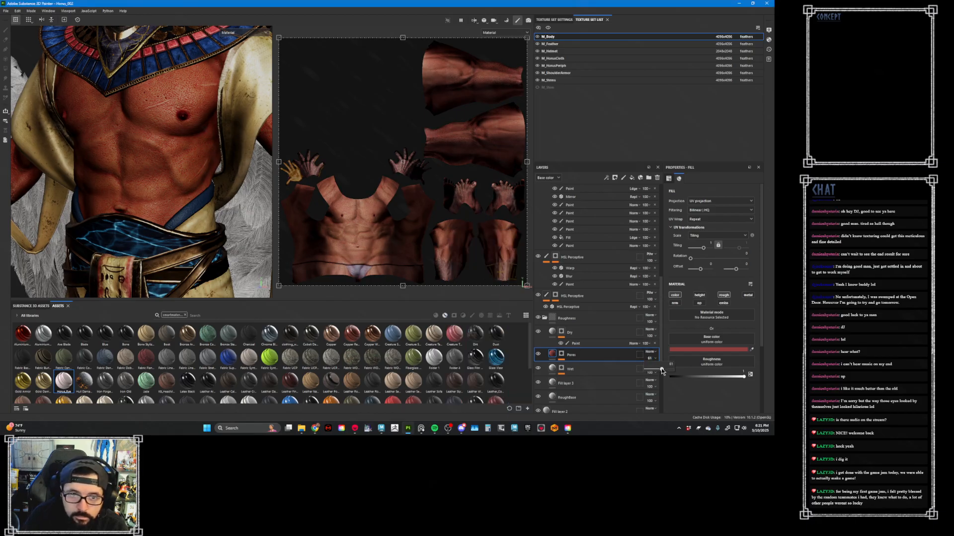
left_click_drag(663, 371, 653, 369)
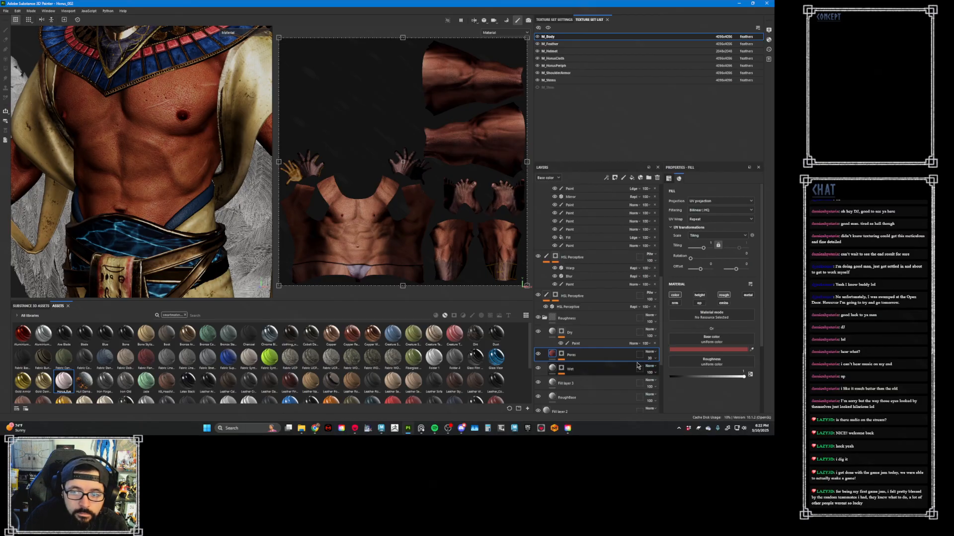
left_click(582, 383)
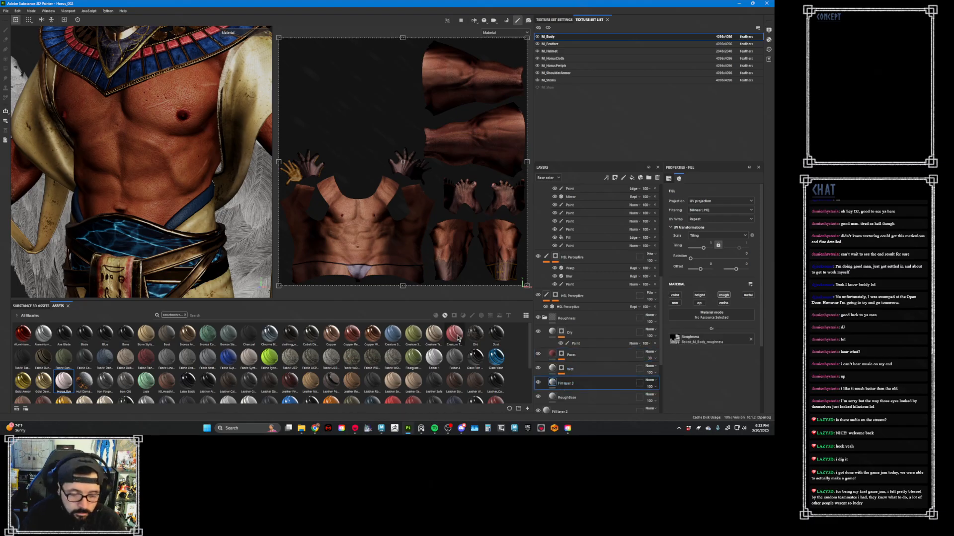
key("c")
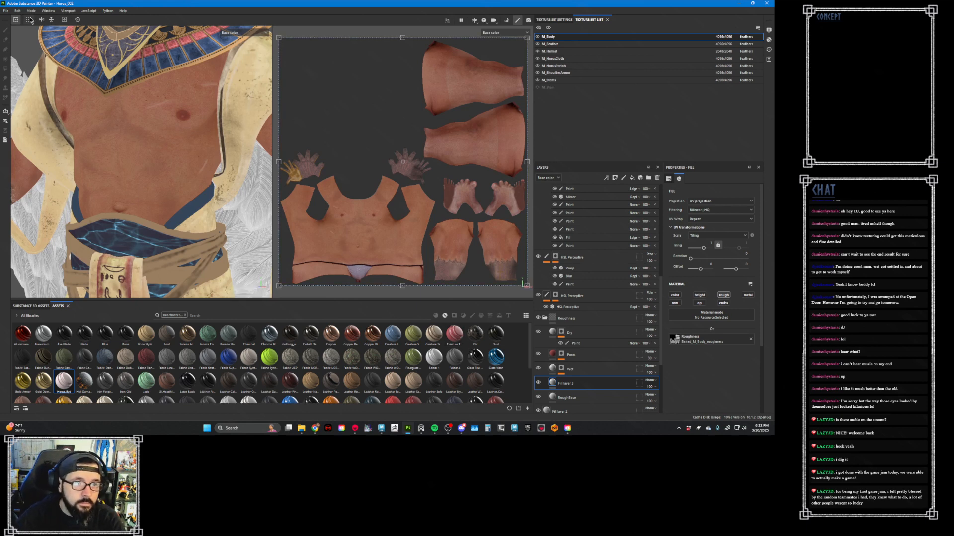
- Export the M_HorusPeriph textures as 8-bit targa files with the Unreal Engine 4 (Packed) template and save the export settings
left_click(7, 11)
left_click(28, 106)
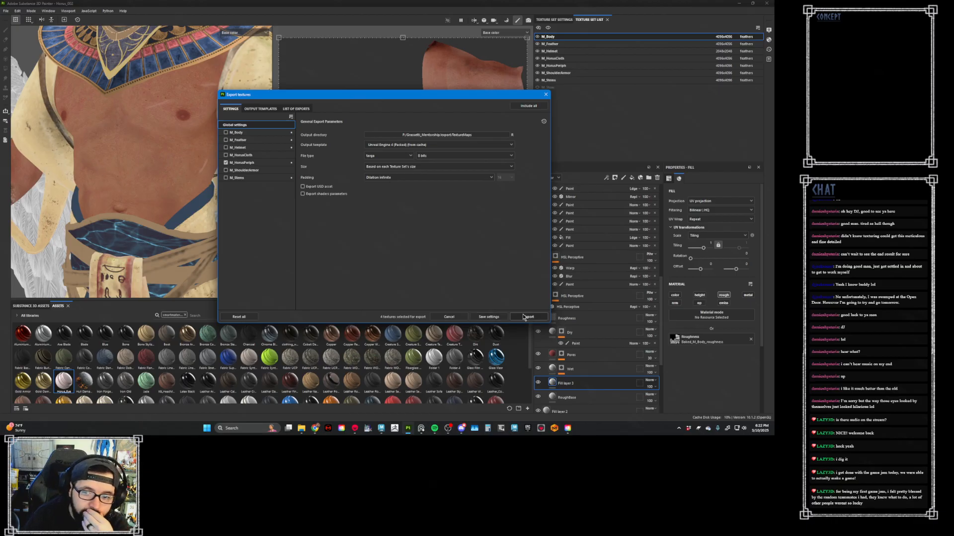
left_click(540, 317)
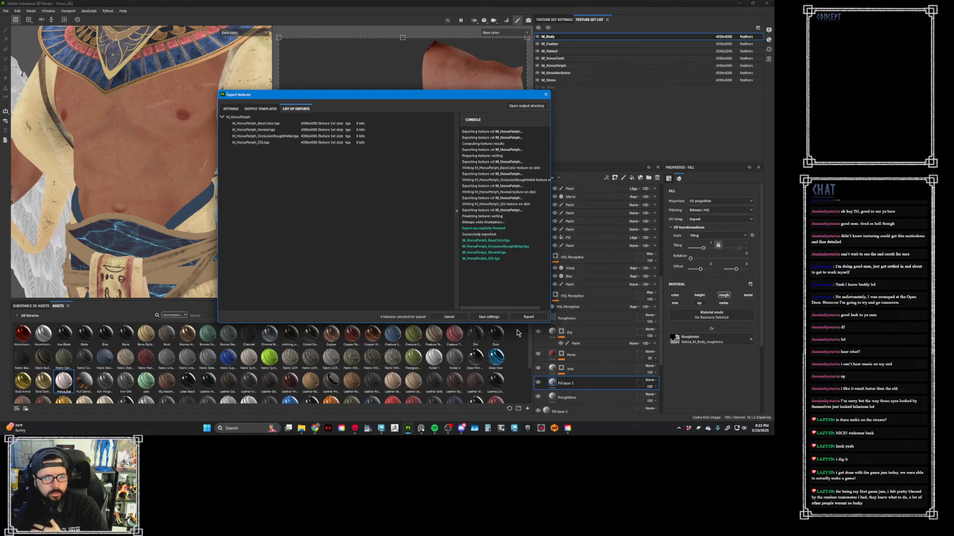
left_click(489, 317)
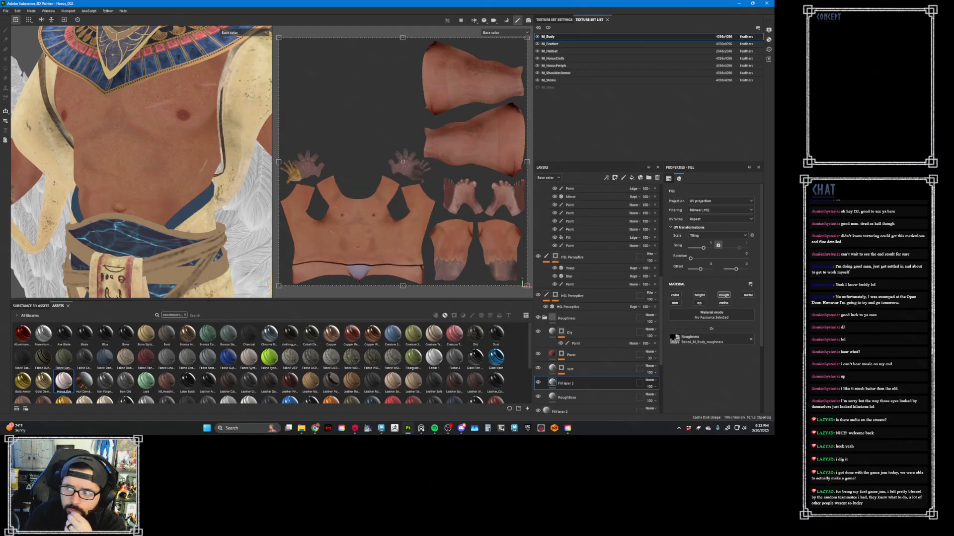
- Switch to Marmoset Toolbag and set the Main Camera's depth of field to Ray Traced
left_click(355, 431)
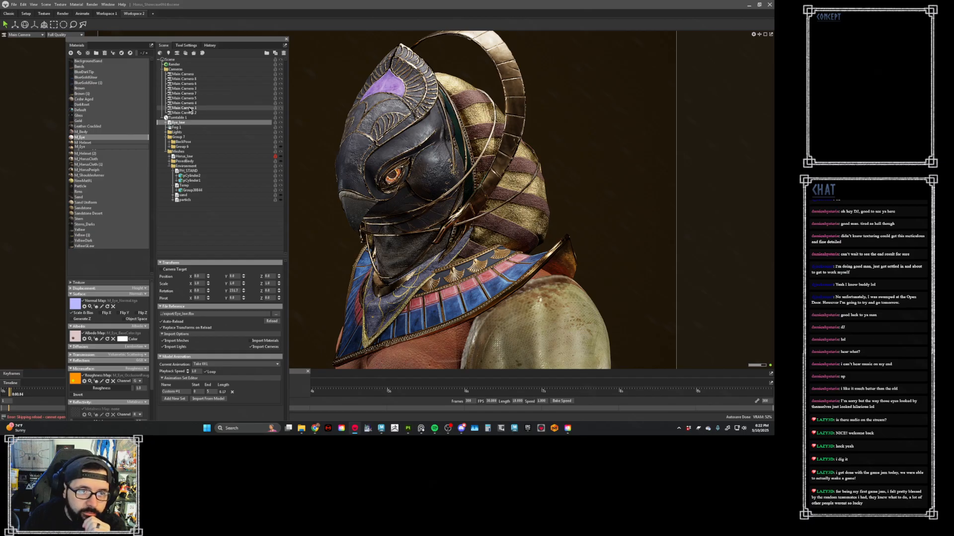
left_click(183, 74)
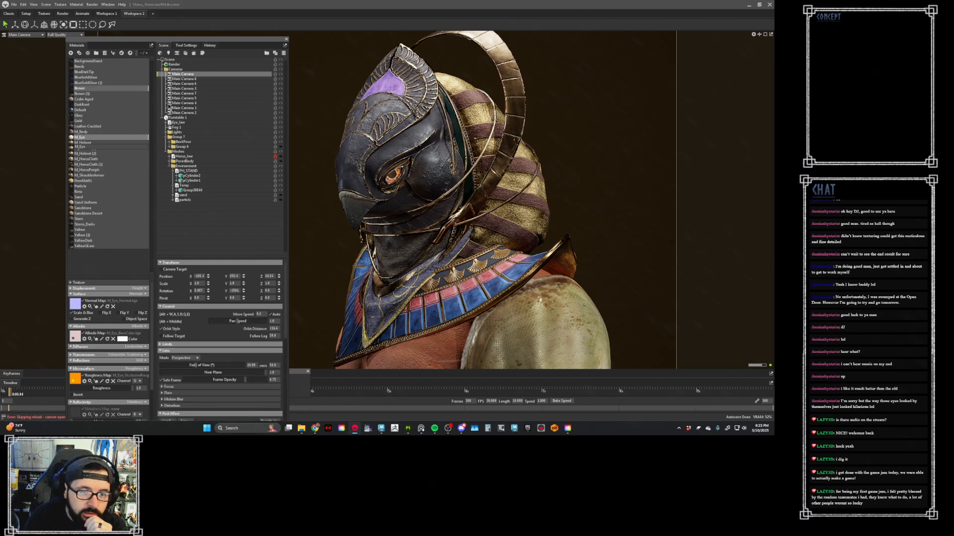
scroll(174, 350, "down", 1)
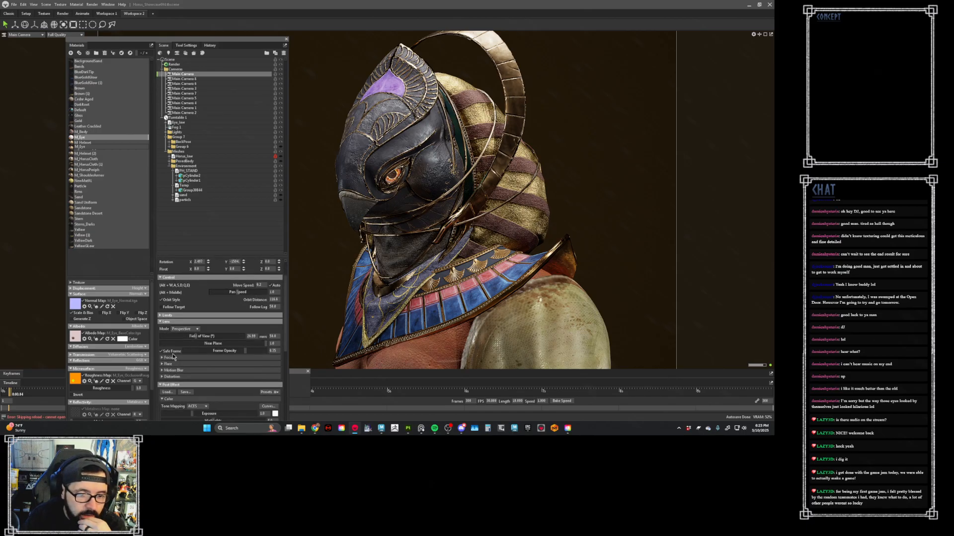
left_click(169, 357)
scroll(193, 359, "down", 1)
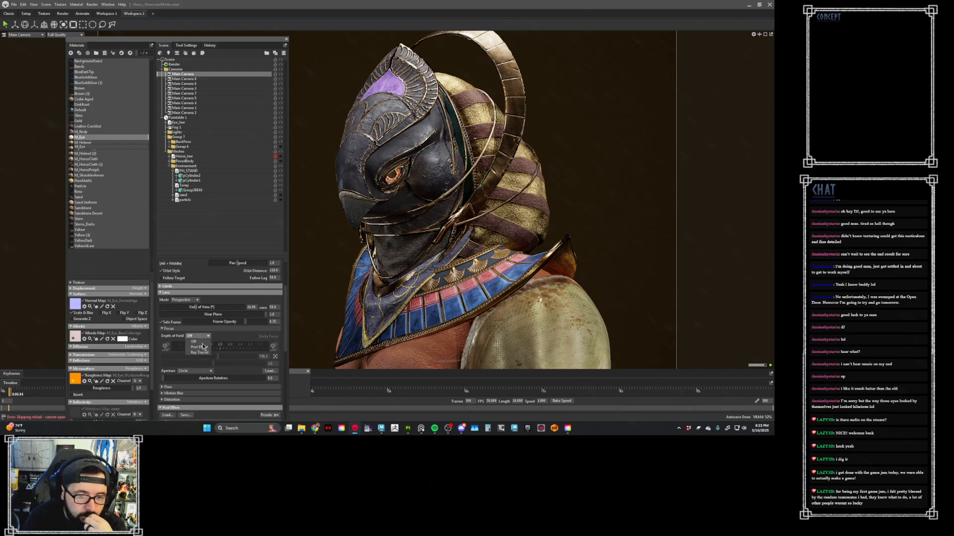
left_click(197, 336)
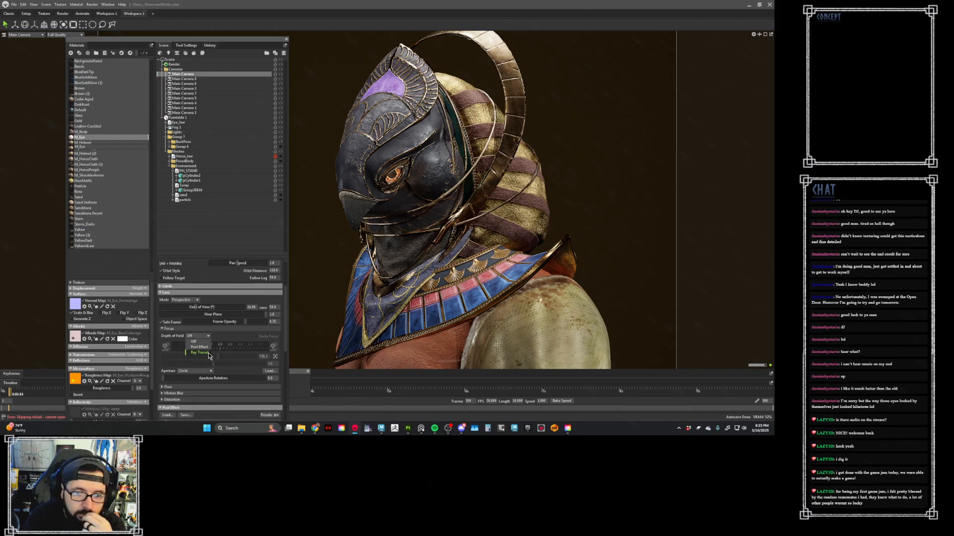
left_click(225, 353)
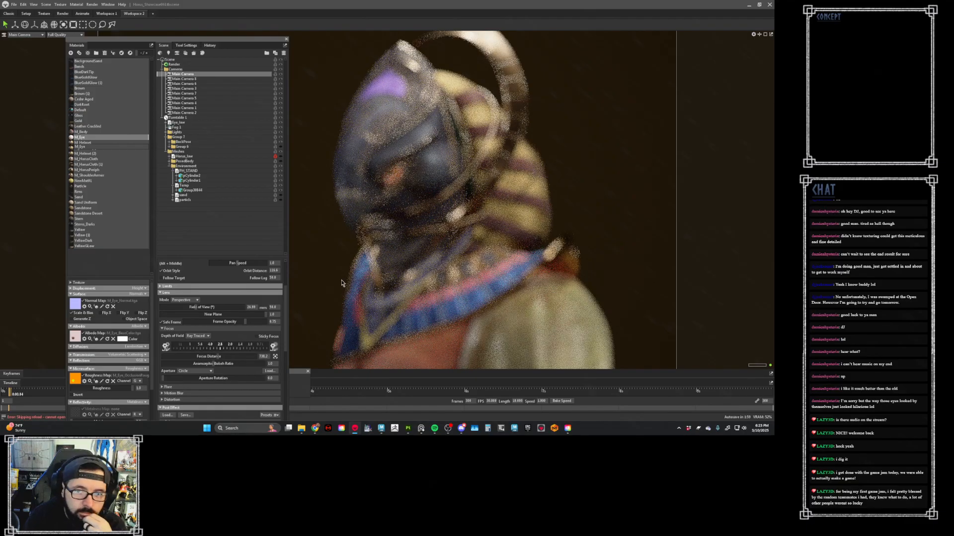
- Bring the Main Camera's focus distance to the helmet, strengthen the depth-of-field blur, and reduce the anamorphic bokeh ratio
left_click(367, 199)
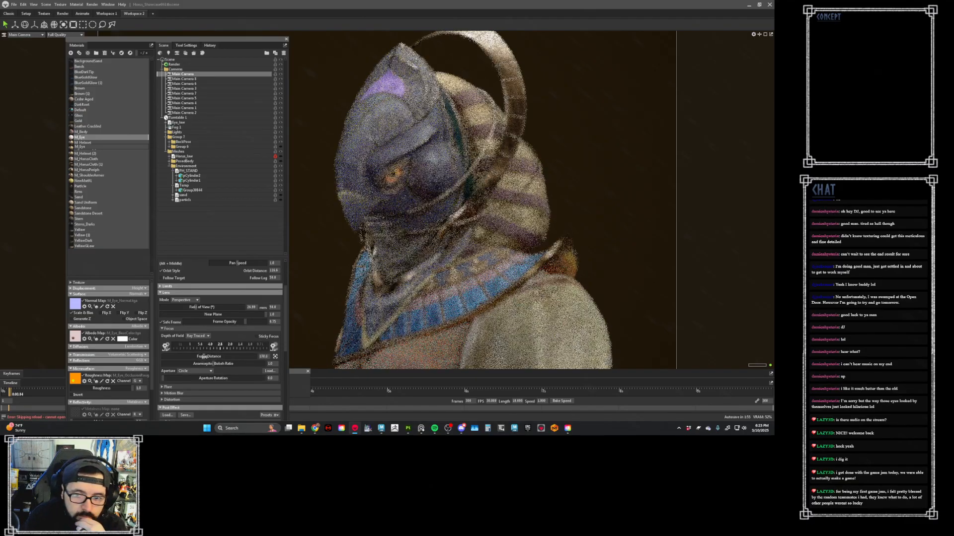
left_click(356, 197)
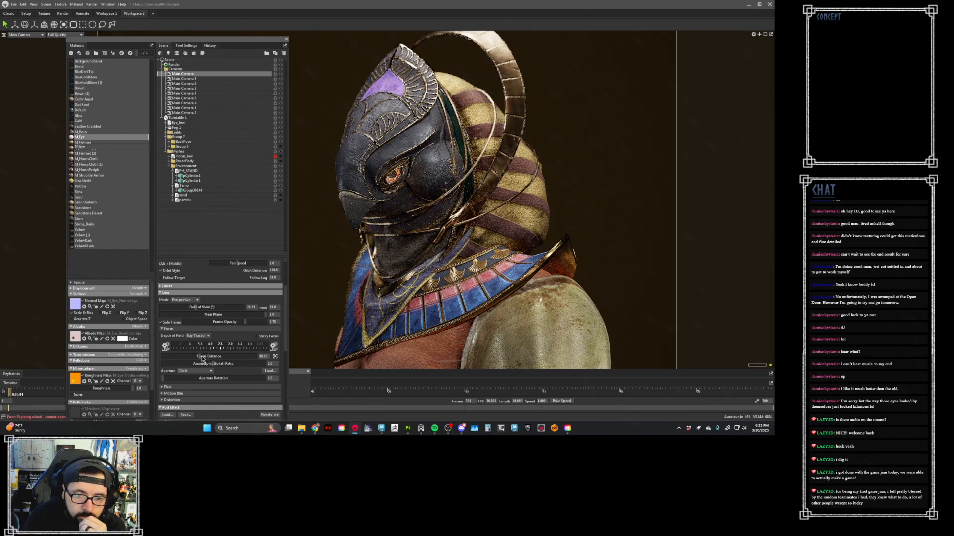
left_click_drag(214, 346, 370, 372)
left_click_drag(311, 351, 162, 378)
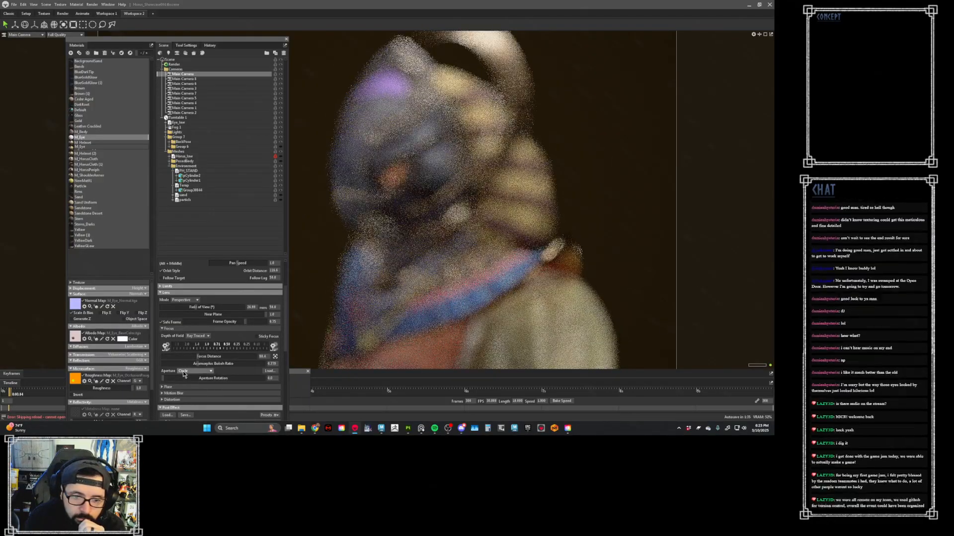
- Set the camera's aperture shape to 10-Sided (Ringed) and adjust the focus distance to sharpen the helmet's eye
left_click(185, 371)
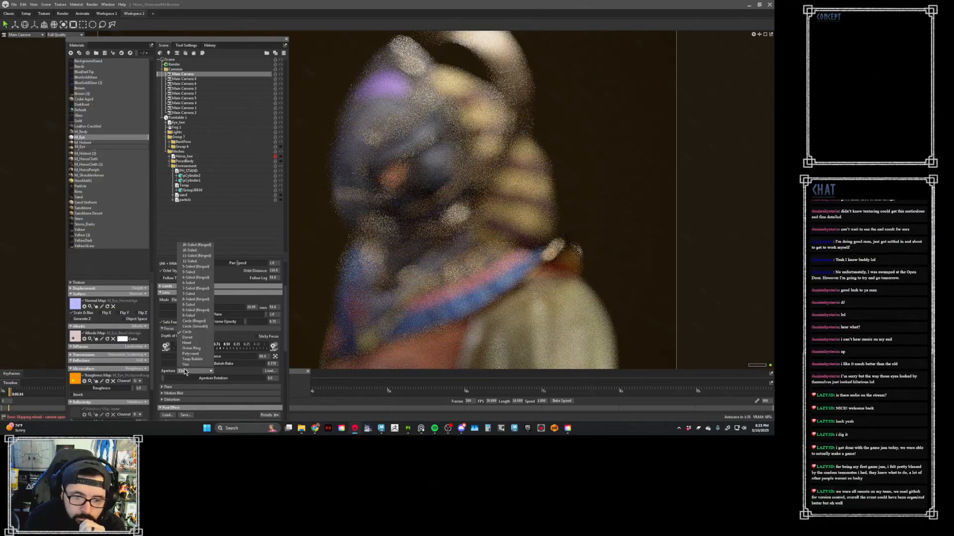
left_click(197, 244)
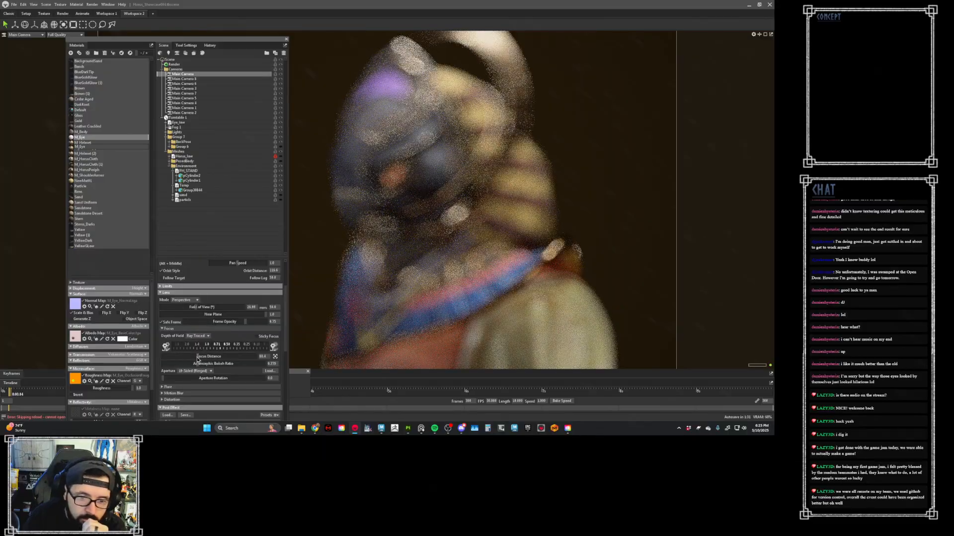
left_click_drag(198, 356, 179, 378)
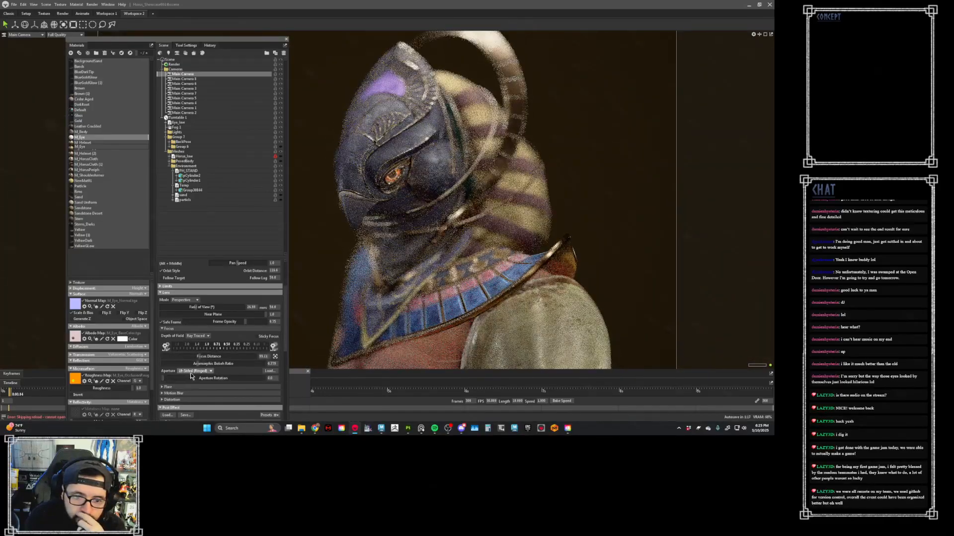
- Change the aperture shape to 10-Sided and try adjusting the aperture rotation
left_click(193, 371)
left_click(193, 253)
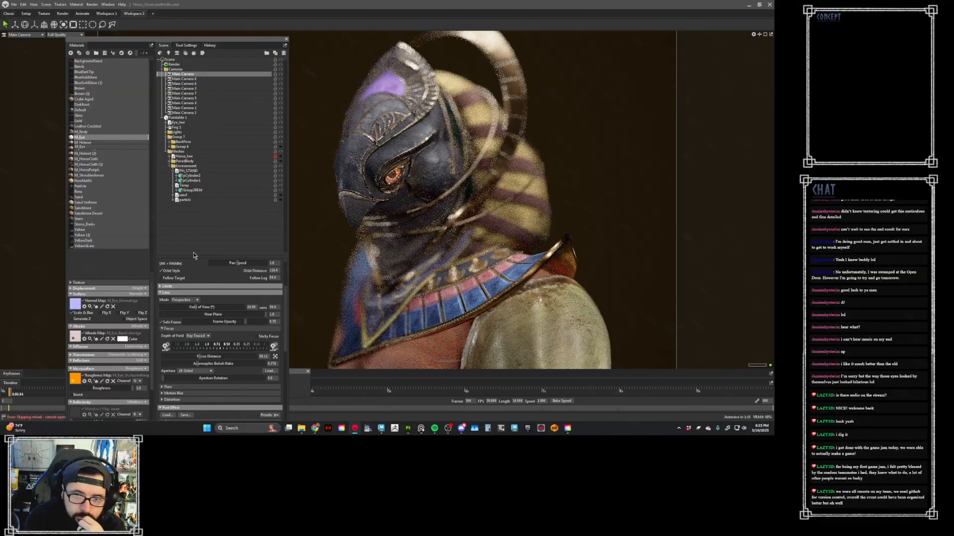
left_click_drag(166, 380, 199, 381)
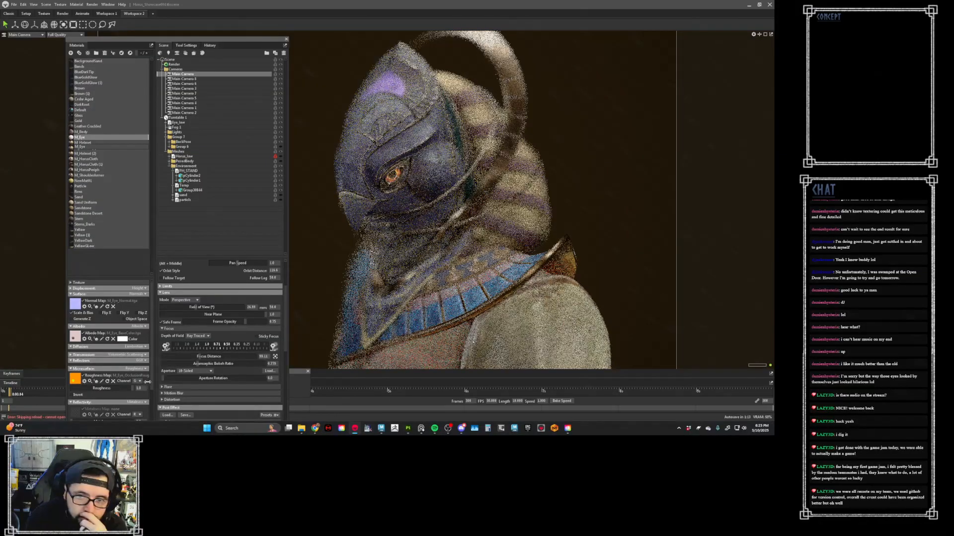
- Try a different ringed multi-sided aperture shape with a higher anamorphic bokeh ratio and a longer focus distance
left_click(202, 372)
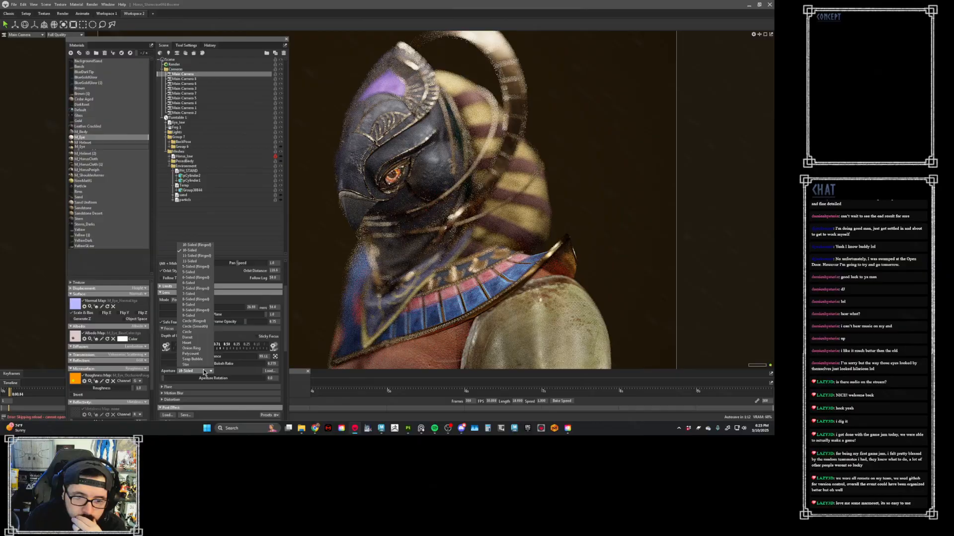
left_click(197, 255)
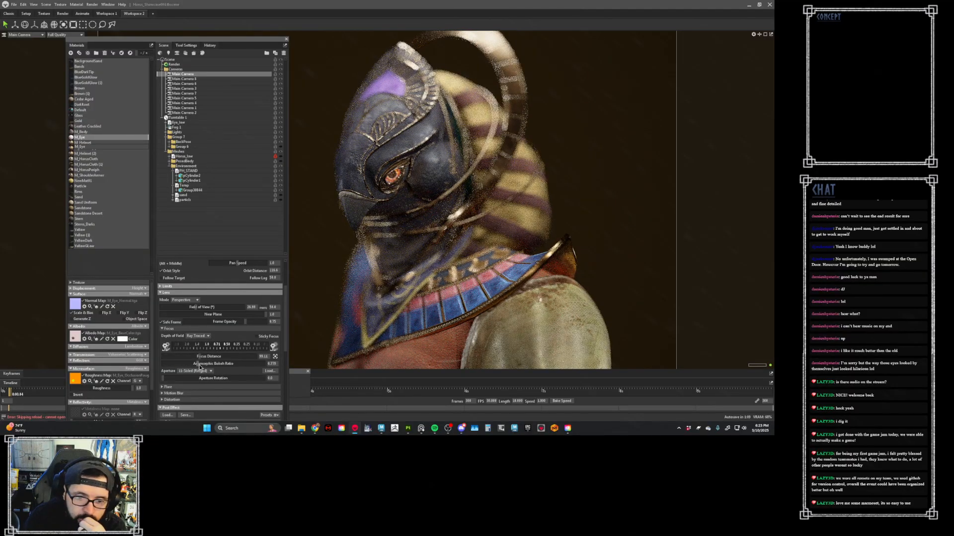
mouse_move(200, 364)
left_mouse_down()
mouse_move(256, 367)
mouse_move(190, 356)
mouse_move(200, 357)
left_mouse_up()
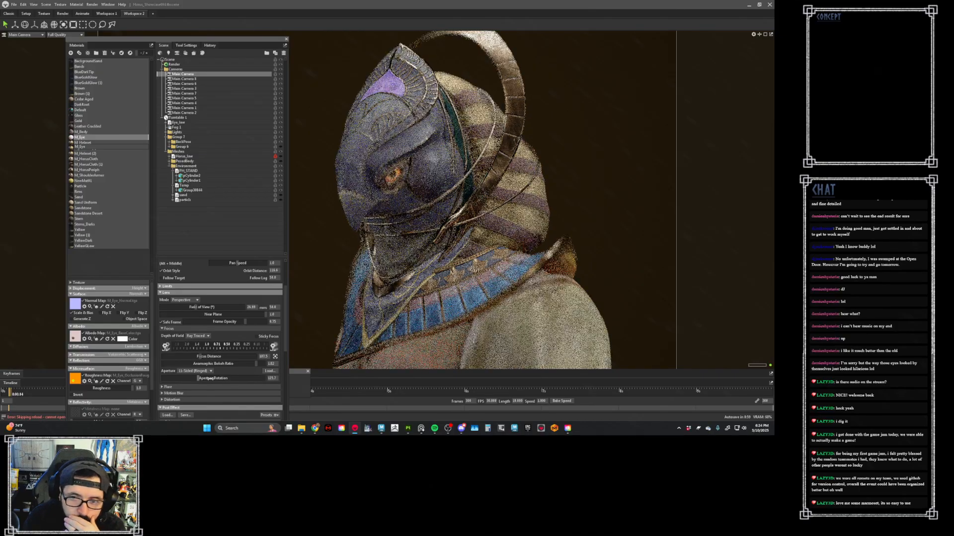
- Try the Heart aperture shape and refocus the camera by picking a point on the front of the helmet
left_click(194, 371)
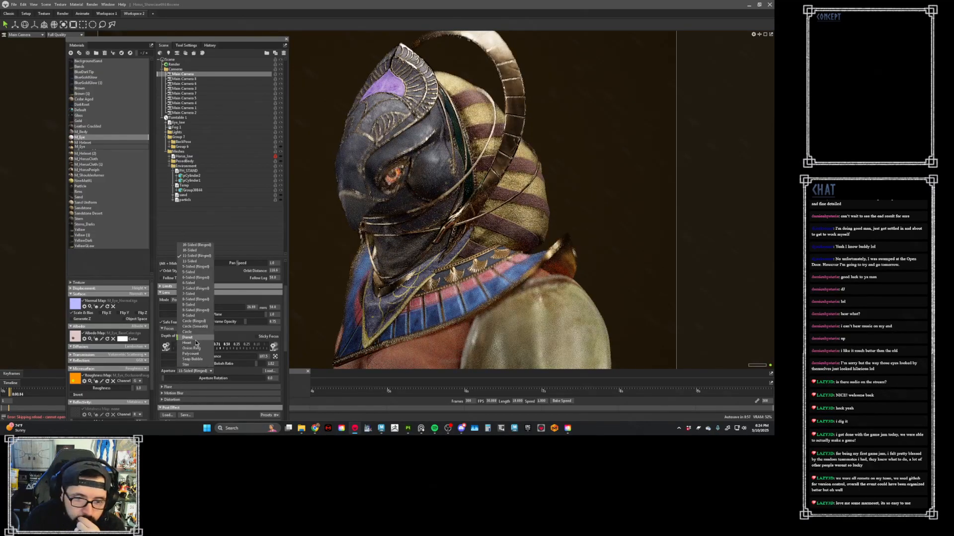
left_click(196, 343)
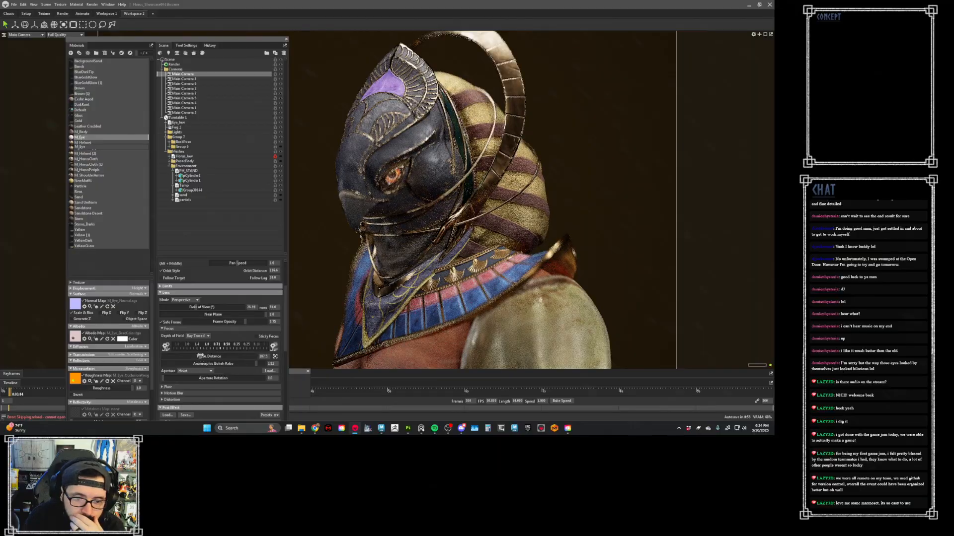
mouse_move(200, 357)
left_mouse_down()
mouse_move(211, 356)
mouse_move(197, 356)
left_mouse_up()
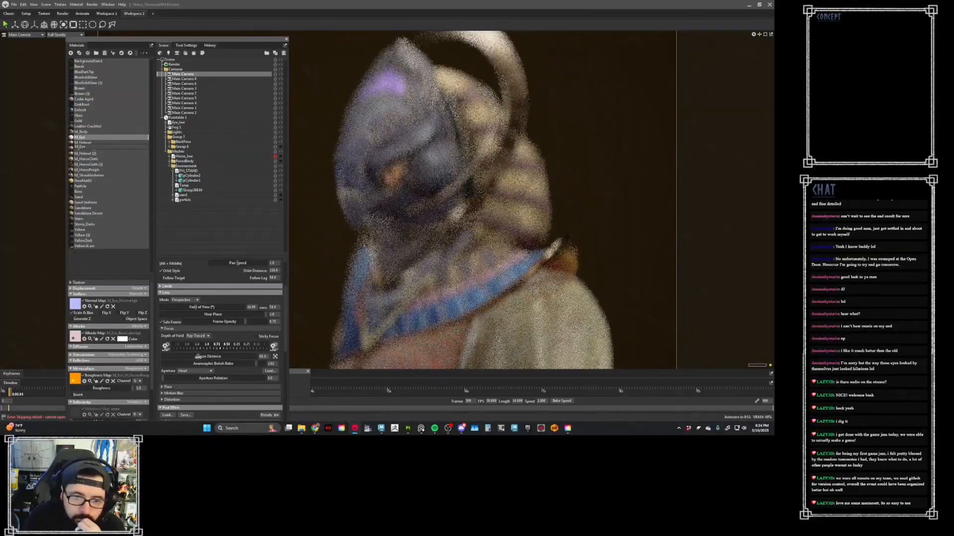
left_click(275, 356)
left_click(363, 198)
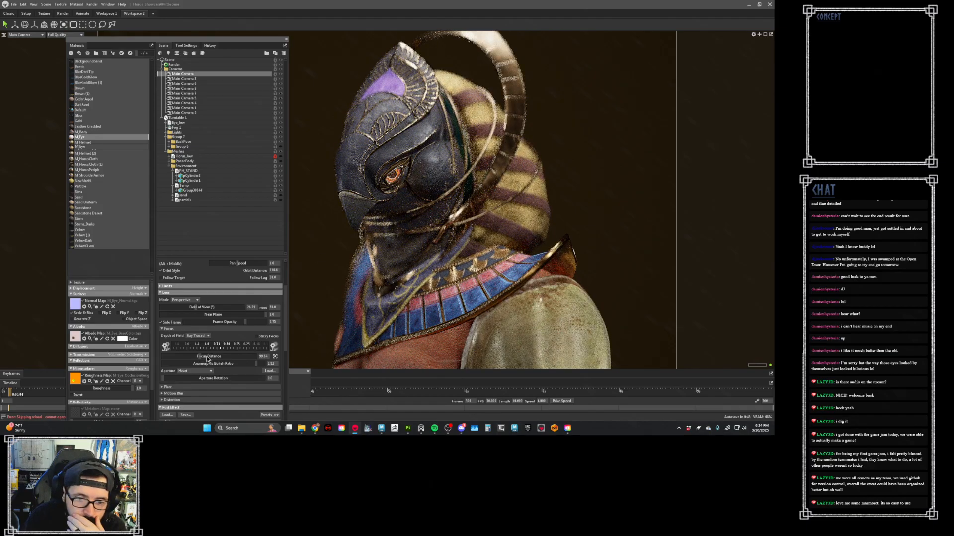
left_click(203, 372)
left_click(202, 371)
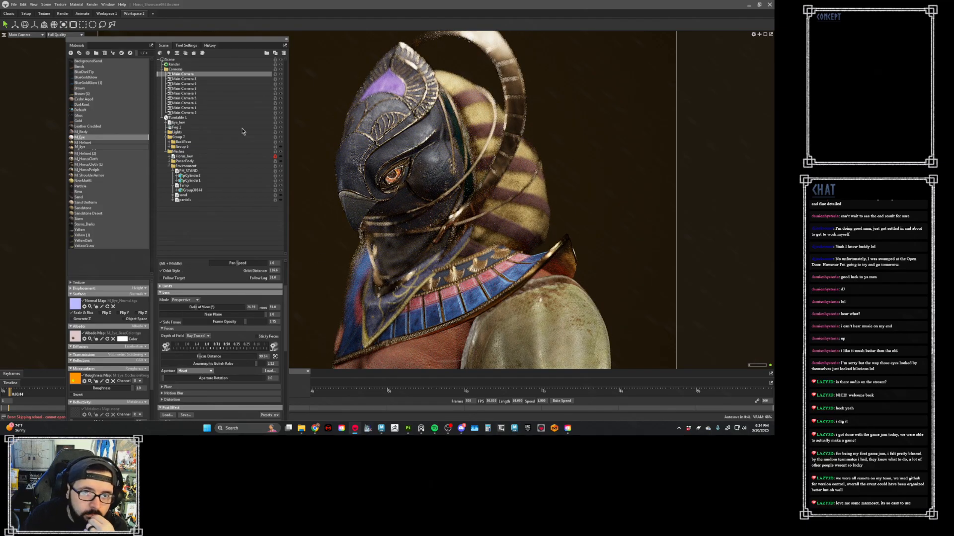
- Revert the scene history to the last material deletion, discarding all of the camera focus changes
left_click(210, 45)
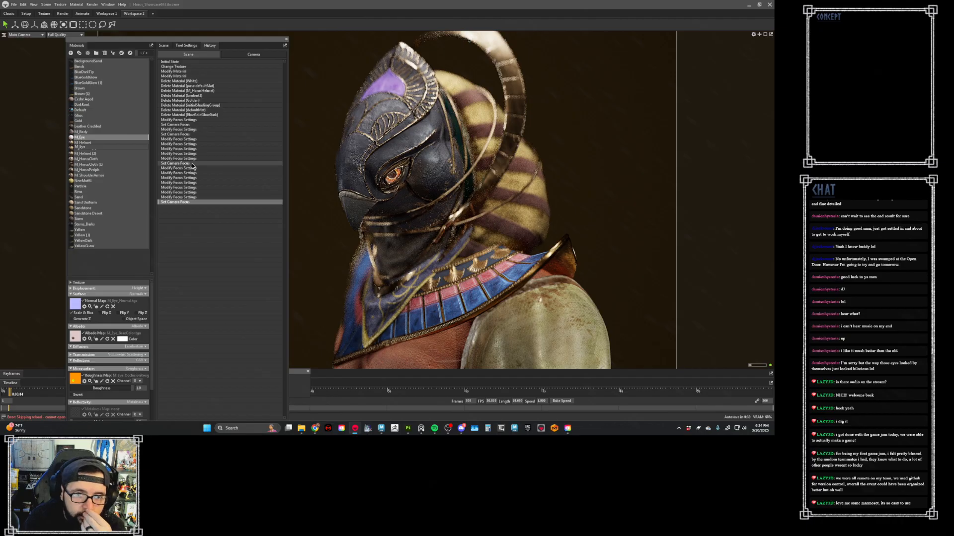
left_click(192, 163)
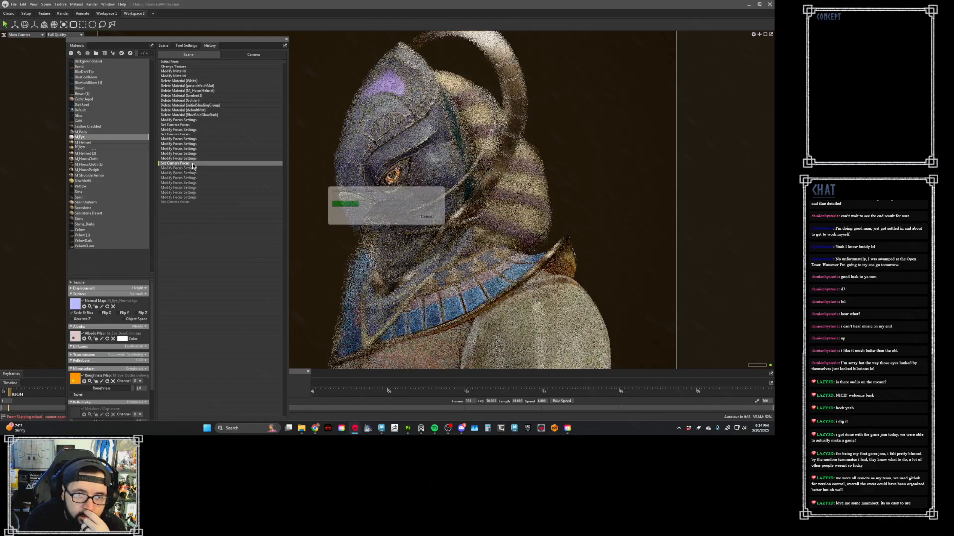
left_click(185, 134)
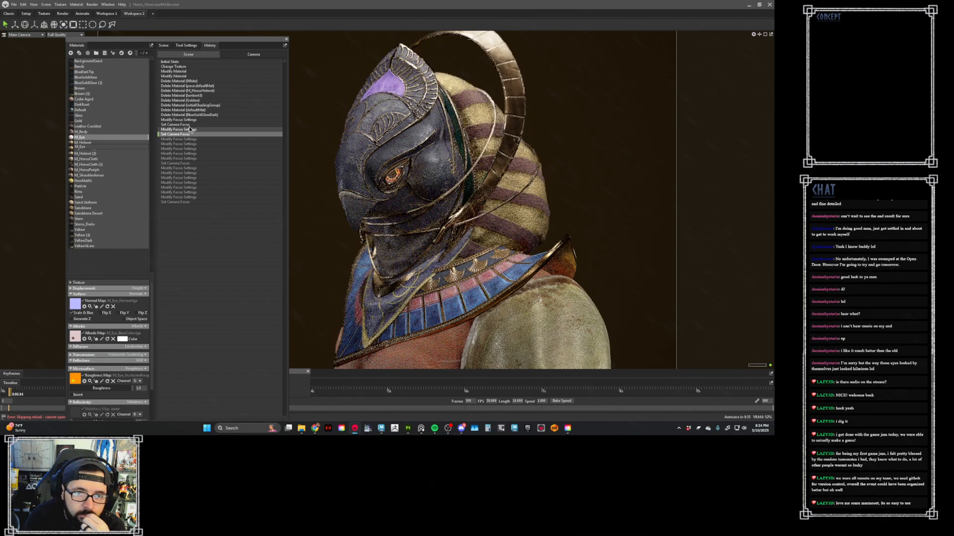
left_click(195, 116)
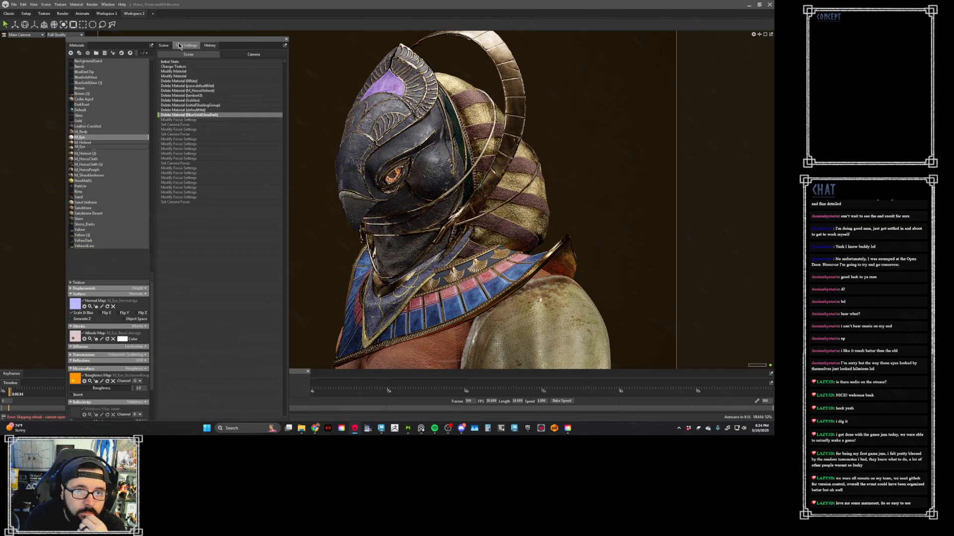
- Set the Main Camera's focal length to 30 mm and move the camera closer until the helmet and shoulders fill the frame
left_click(164, 45)
scroll(192, 335, "down", 3)
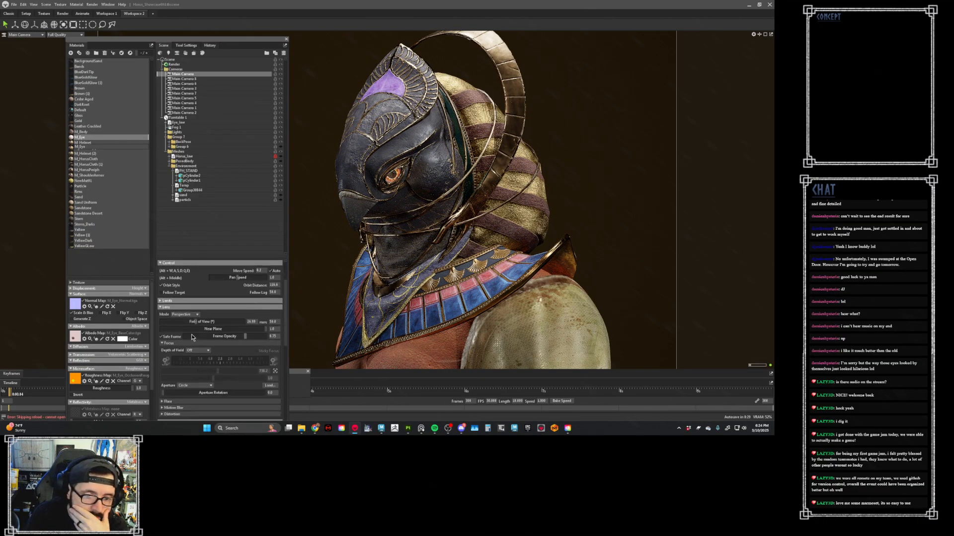
left_click_drag(278, 309, 254, 310)
type("30")
key("Return")
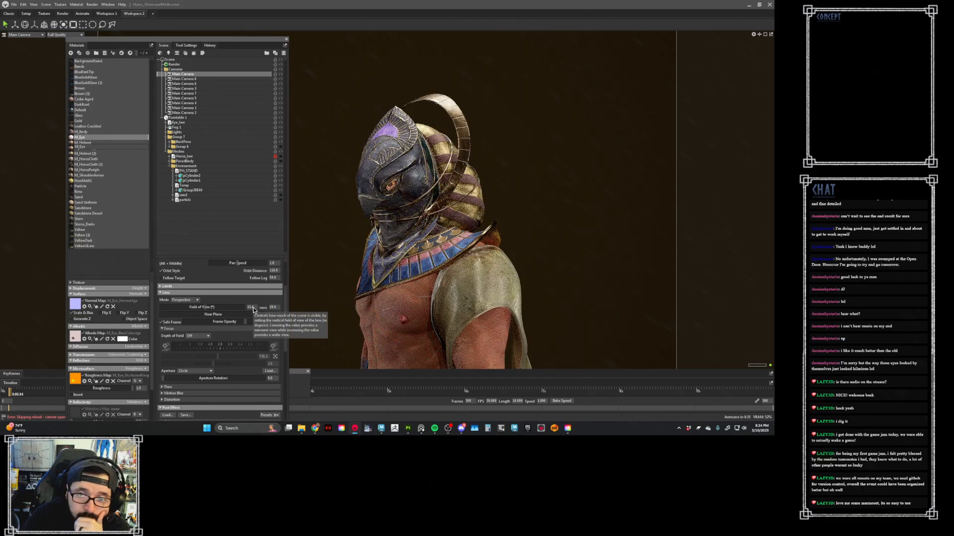
scroll(374, 227, "up", 5)
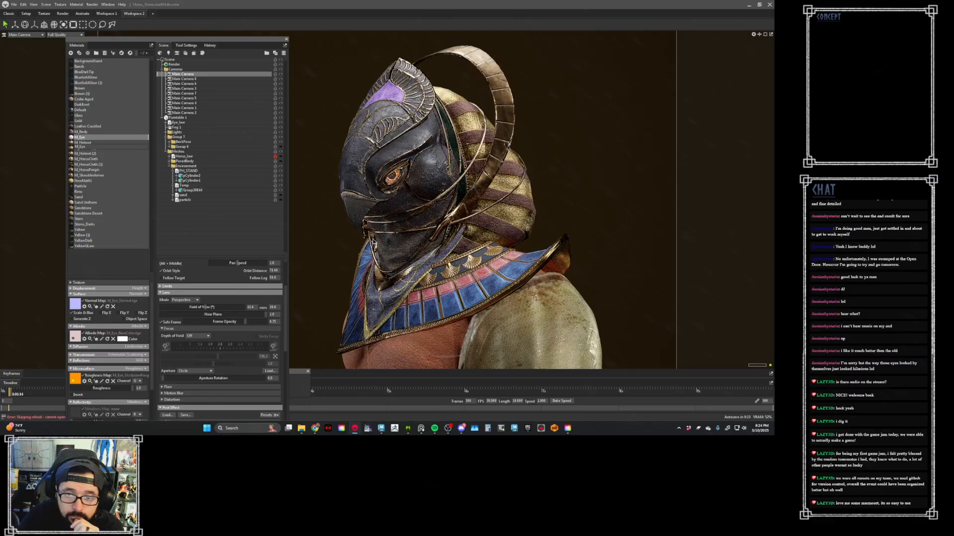
scroll(373, 247, "up", 1)
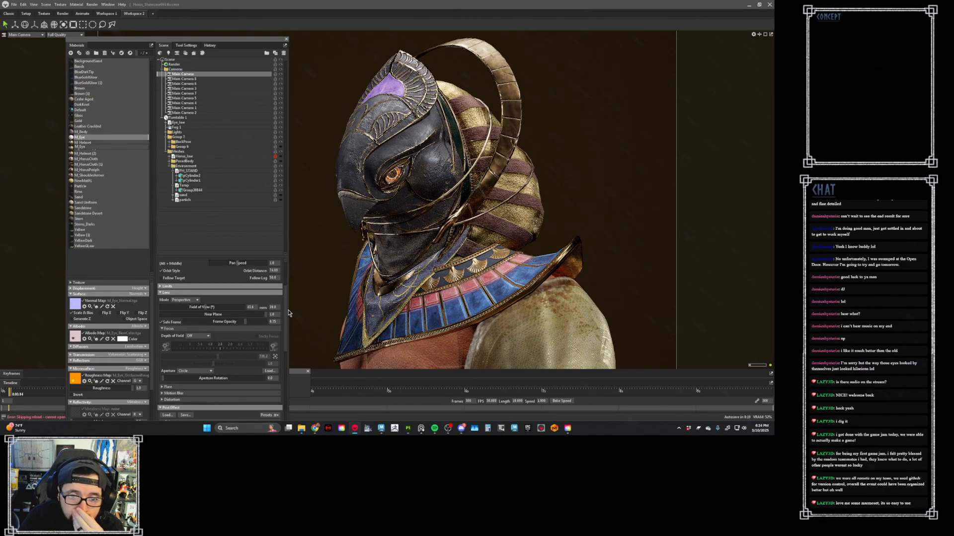
- Set the Main Camera's focal length to 35 mm and back the camera off slightly to reframe the bust
left_click_drag(276, 306, 258, 305)
type("35")
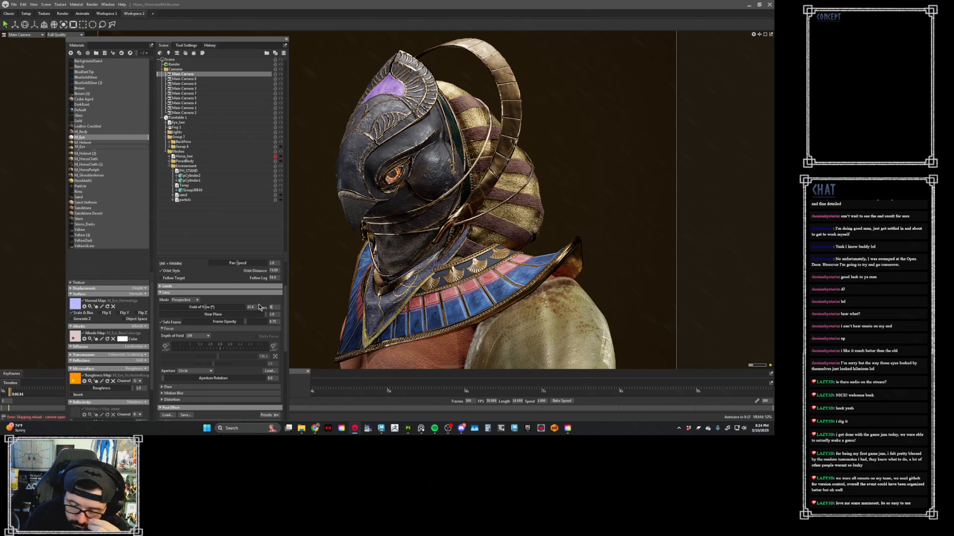
key("Return")
scroll(415, 259, "down", 2)
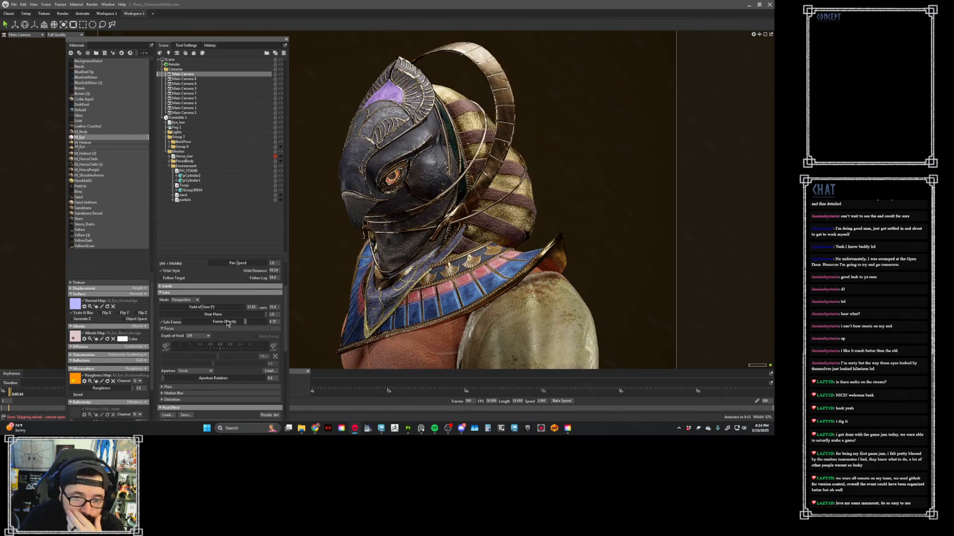
- Set the Main Camera's depth of field to Ray Traced and focus it on the front of the helmet
left_click(195, 337)
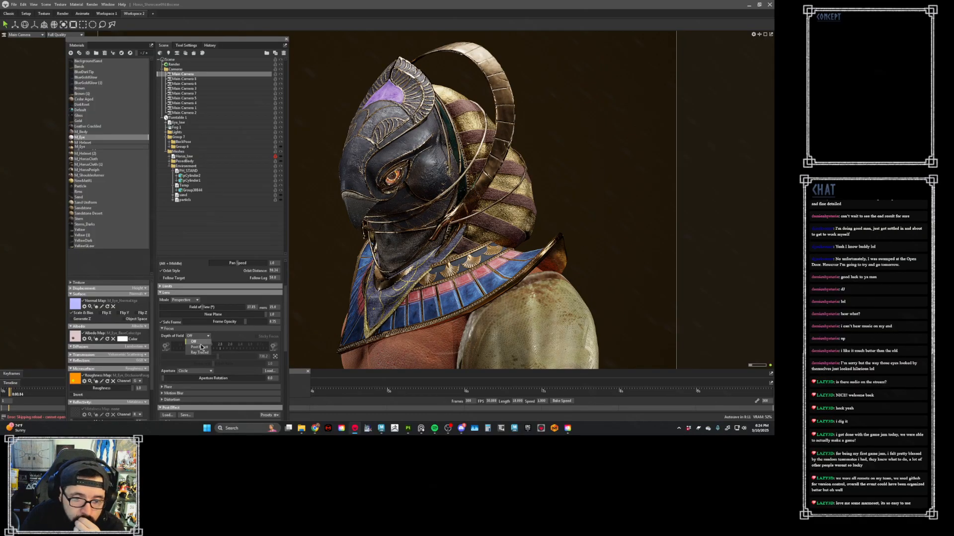
left_click(201, 352)
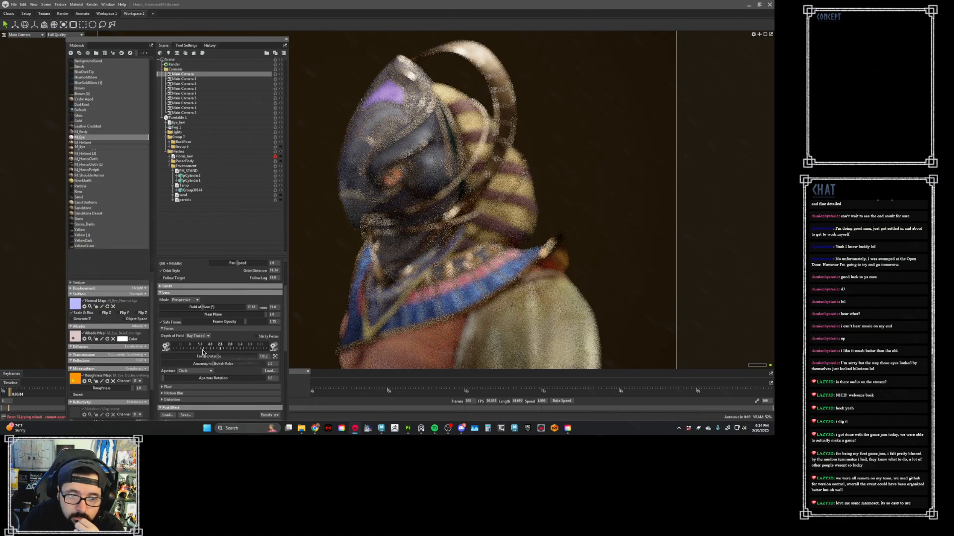
middle_click(355, 199)
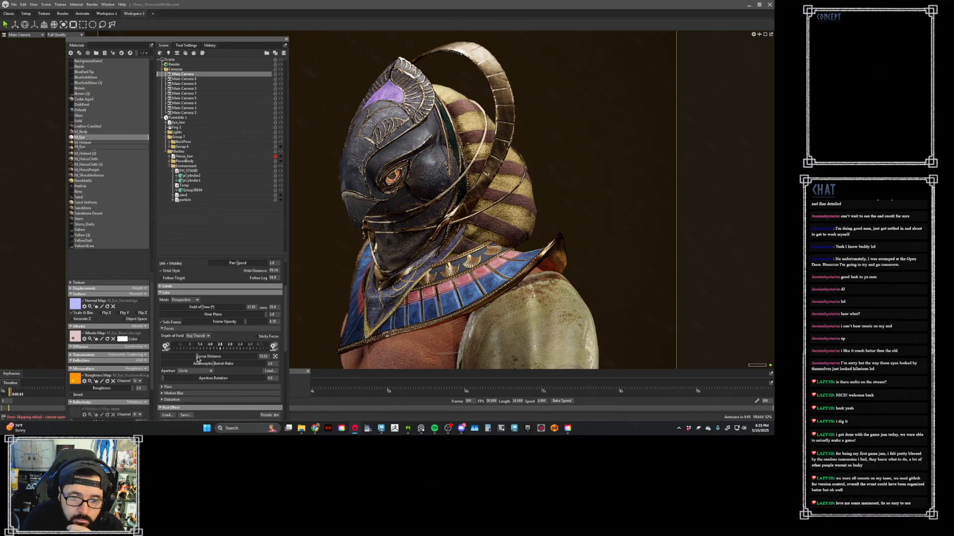
mouse_move(199, 356)
left_mouse_down()
mouse_move(168, 357)
mouse_move(249, 363)
mouse_move(209, 358)
left_mouse_up()
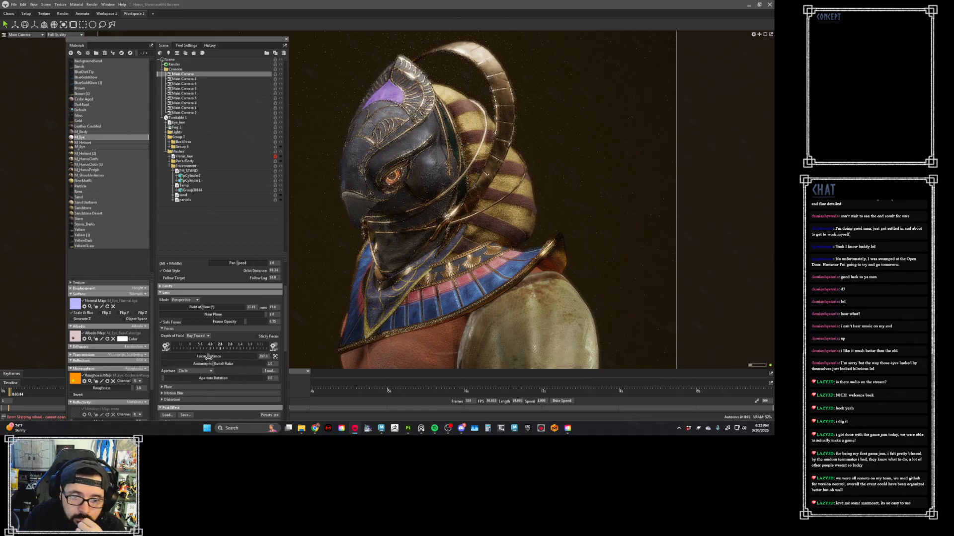
middle_click(362, 198)
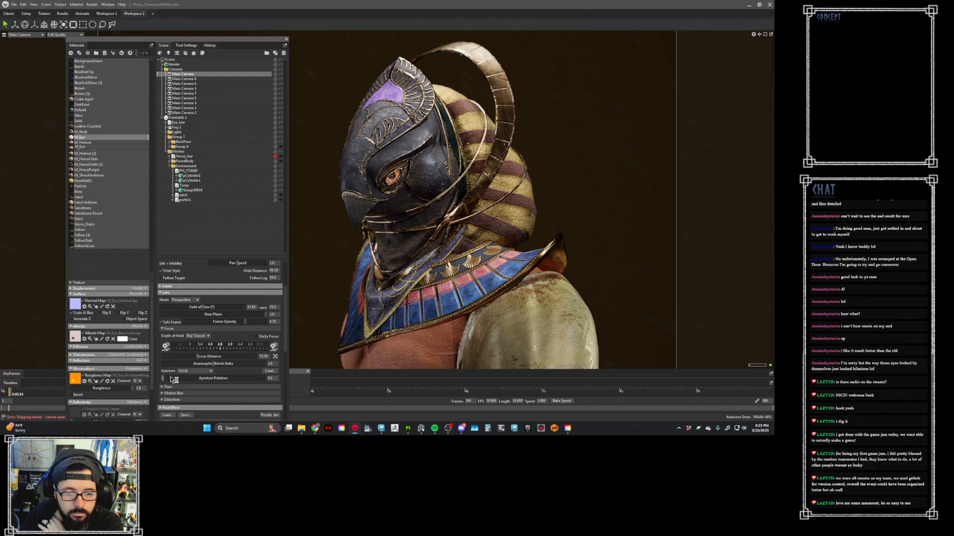
mouse_move(174, 378)
left_mouse_down()
mouse_move(198, 380)
mouse_move(157, 380)
left_mouse_up()
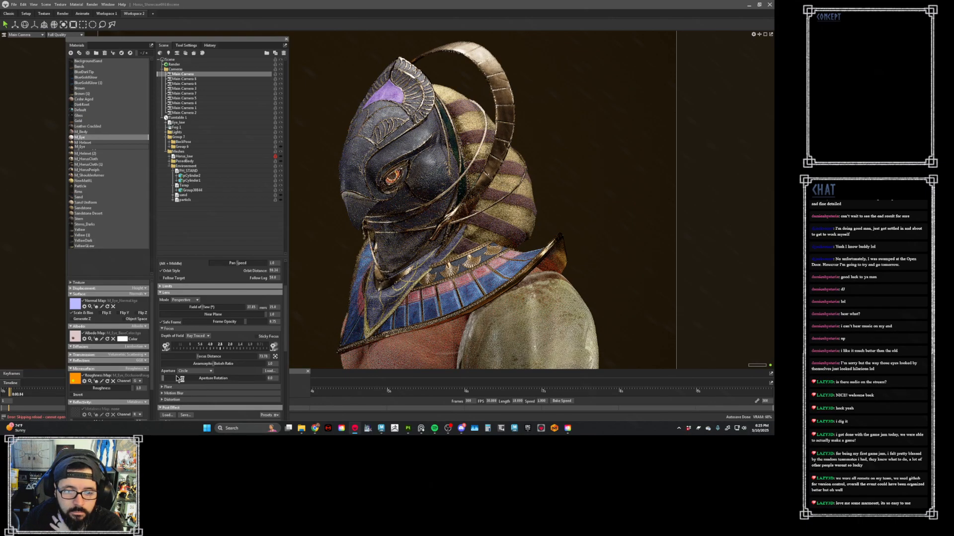
- Set the grain mode to Digital in the Main Camera's post effects
scroll(196, 366, "down", 5)
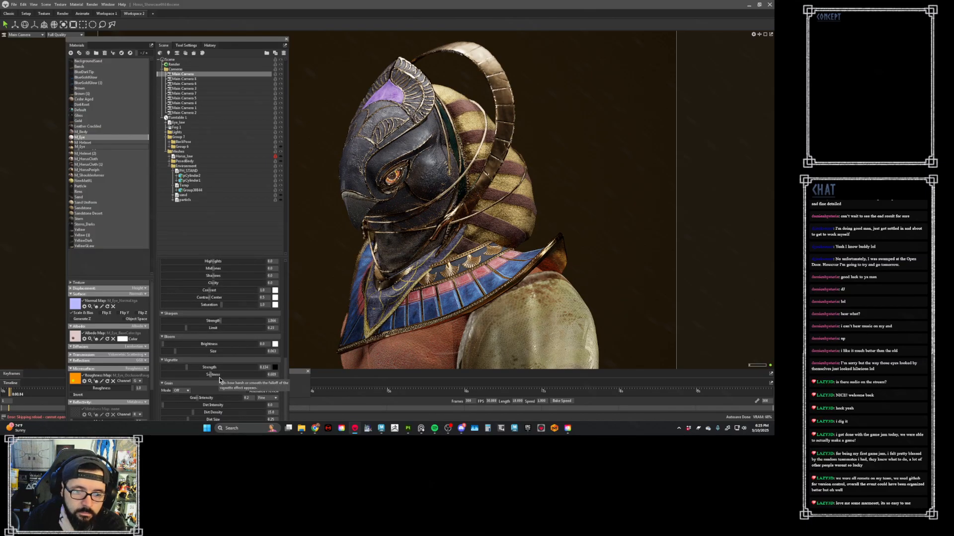
left_click(187, 391)
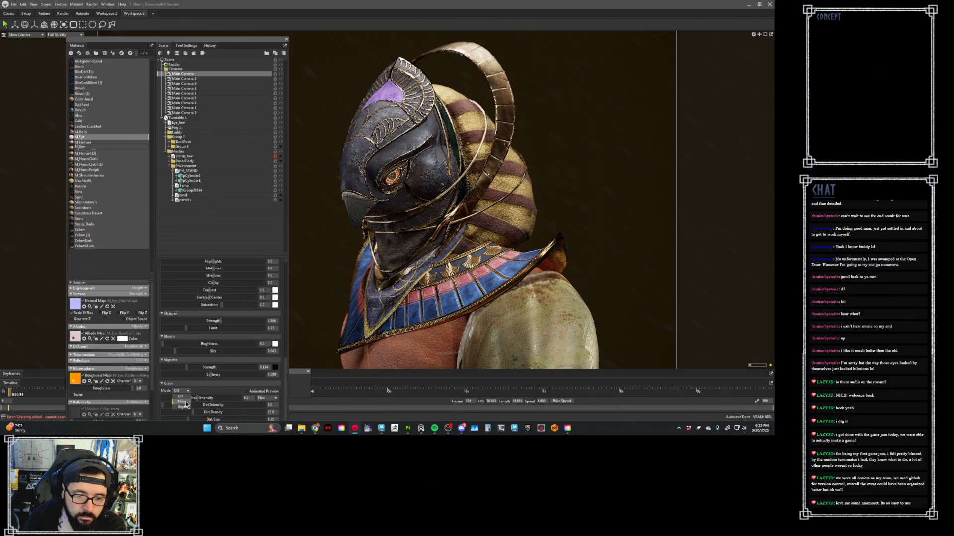
left_click(184, 406)
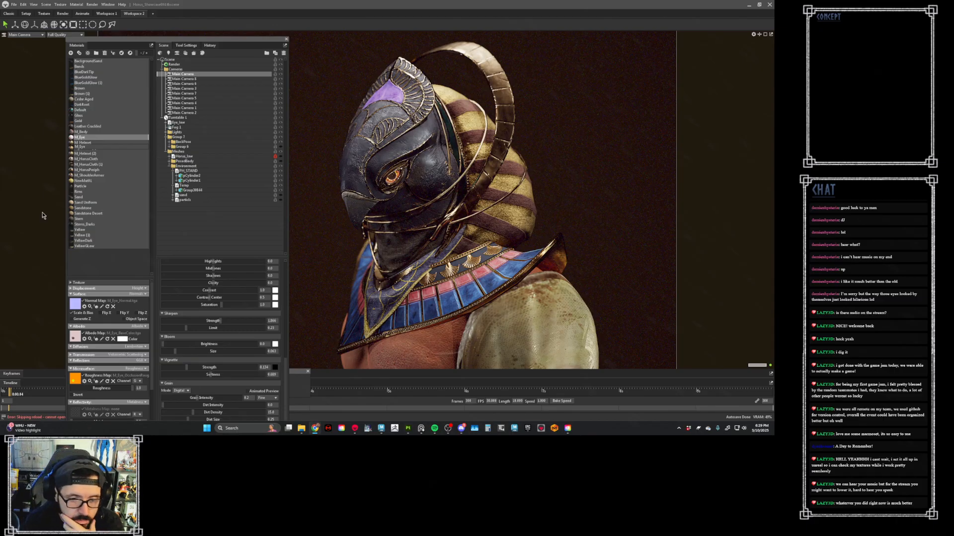
- Reselect the Main Camera, bring its grain settings fully into view, lower the dirt density, and increase the dirt size
left_click(318, 284)
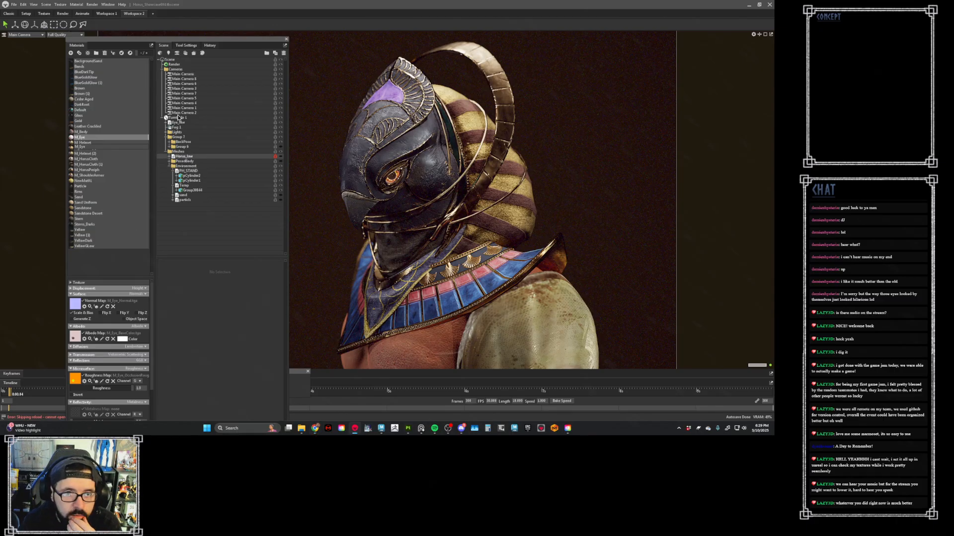
left_click(199, 59)
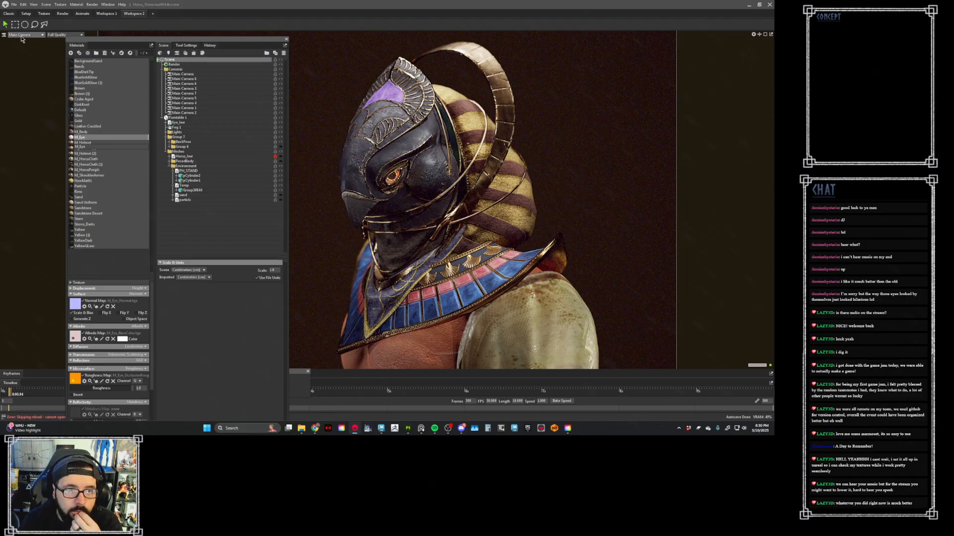
left_click(4, 36)
scroll(198, 363, "down", 3)
scroll(198, 363, "down", 10)
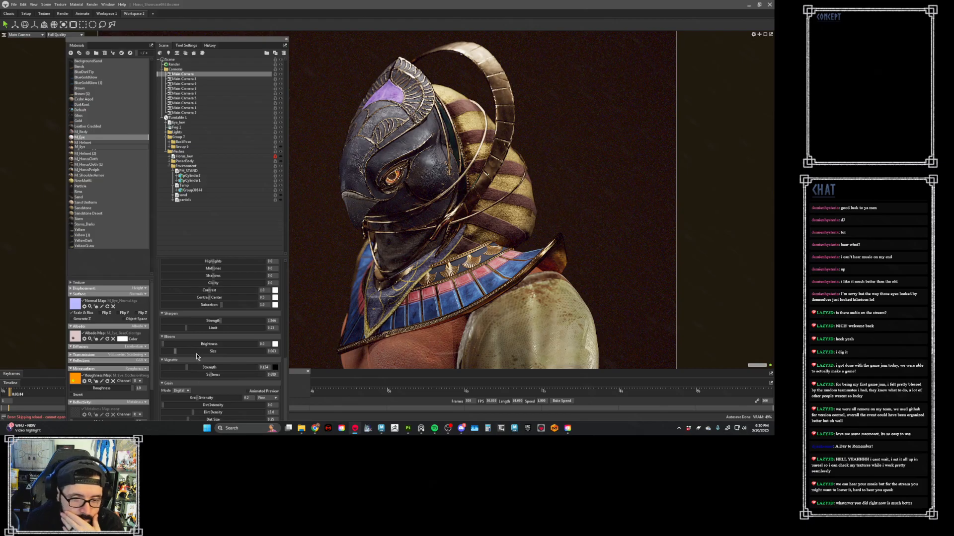
left_click_drag(196, 36, 189, 9)
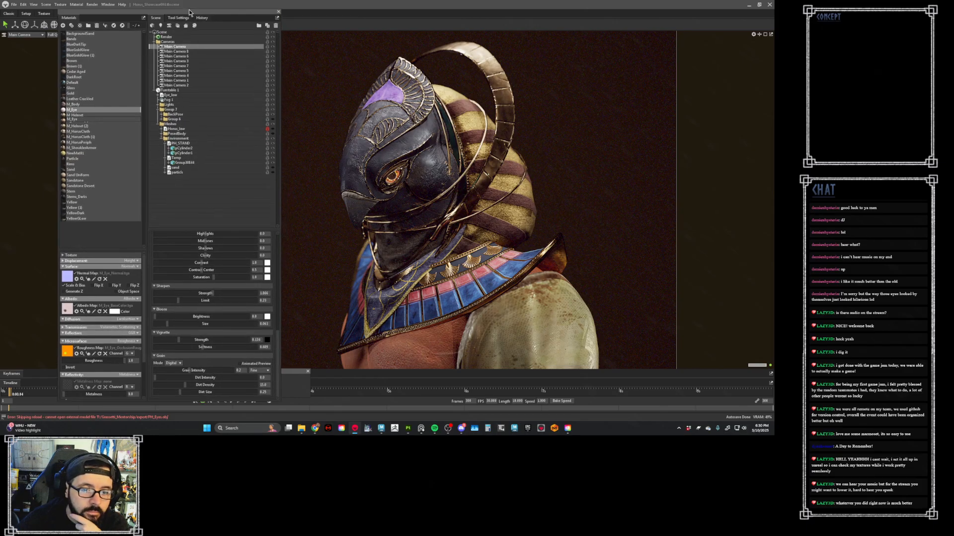
left_click_drag(187, 388, 230, 393)
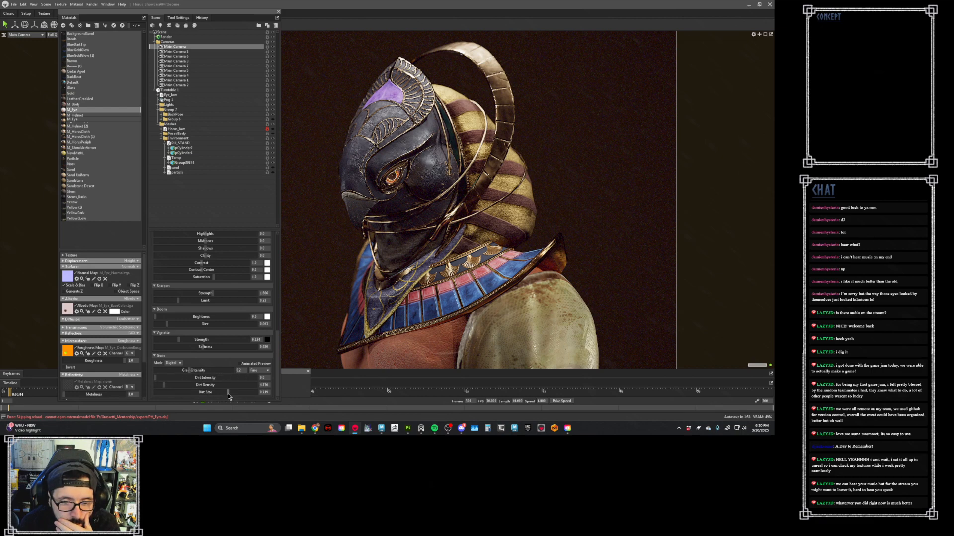
- Try the Medium grain size on the Main Camera and return it to Fine
left_click(256, 372)
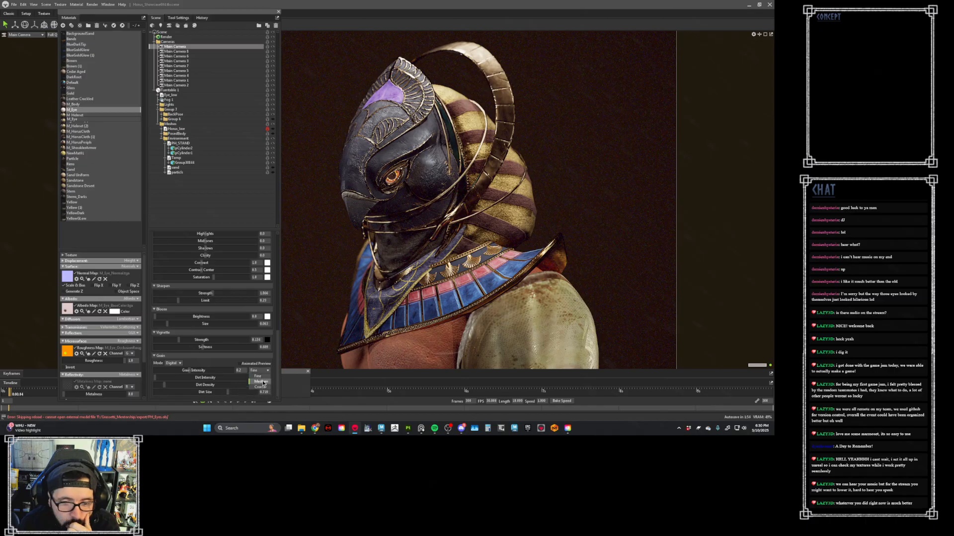
left_click(260, 381)
left_click(259, 371)
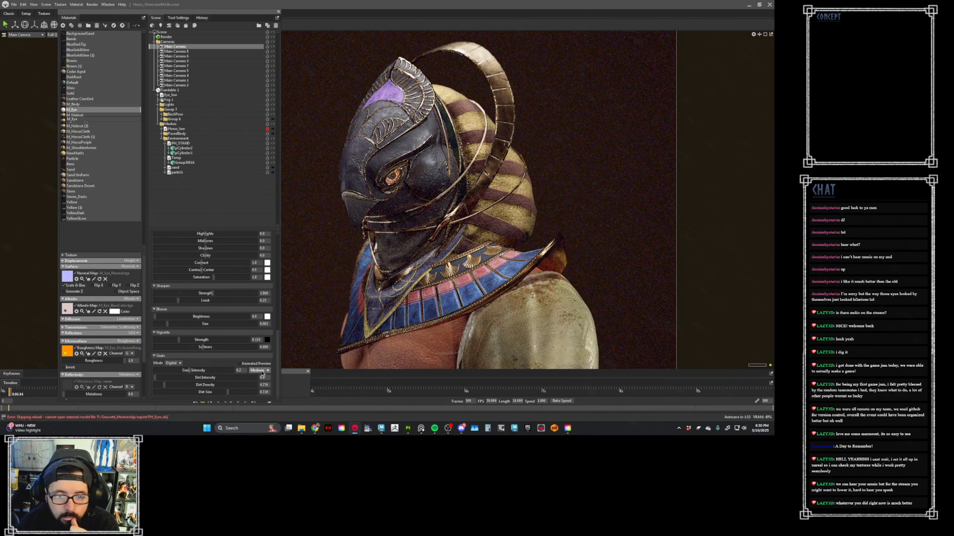
left_click(260, 376)
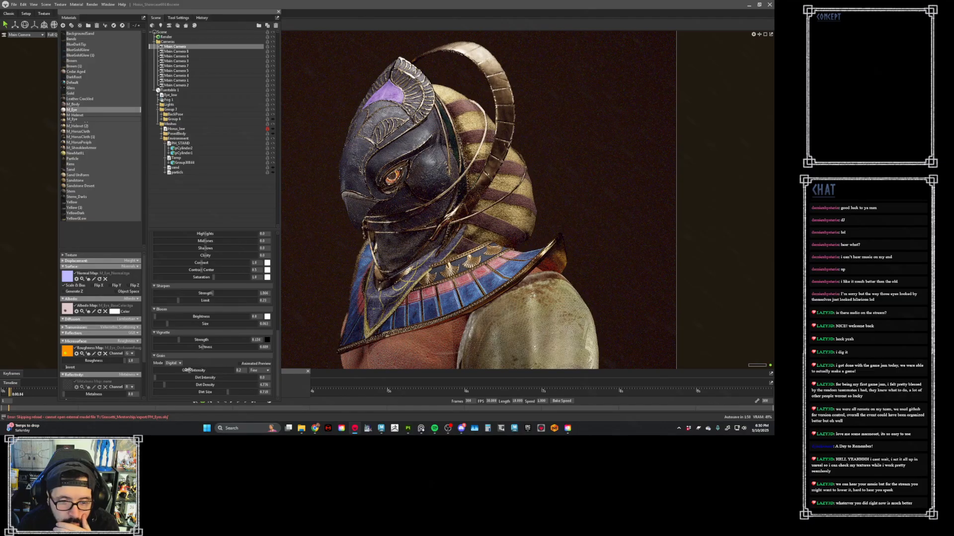
- Lower the Main Camera's grain intensity to 0.07 and slightly reduce the vignette softness
left_click_drag(187, 370, 175, 370)
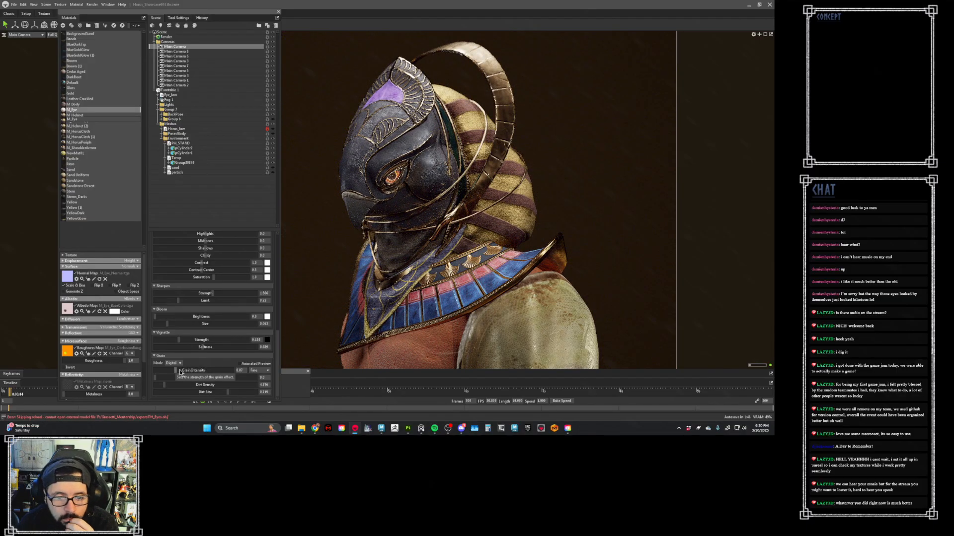
left_click_drag(203, 347, 201, 347)
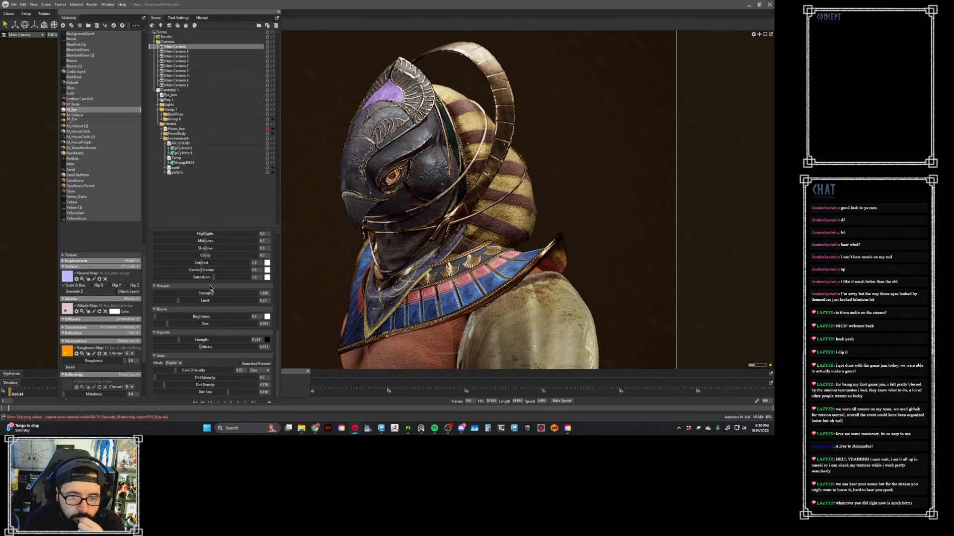
- Slightly lower the Main Camera's midtones, raise its shadows, and set its clarity to 1.0
mouse_move(205, 255)
left_mouse_down()
mouse_move(237, 257)
mouse_move(175, 247)
mouse_move(225, 241)
mouse_move(205, 242)
mouse_move(205, 264)
mouse_move(221, 261)
mouse_move(202, 262)
left_mouse_up()
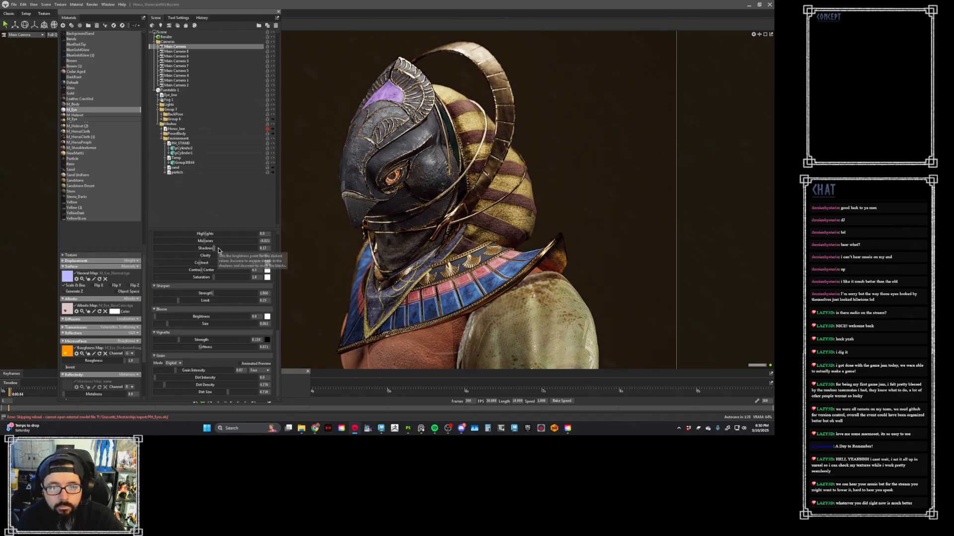
scroll(276, 300, "up", 10)
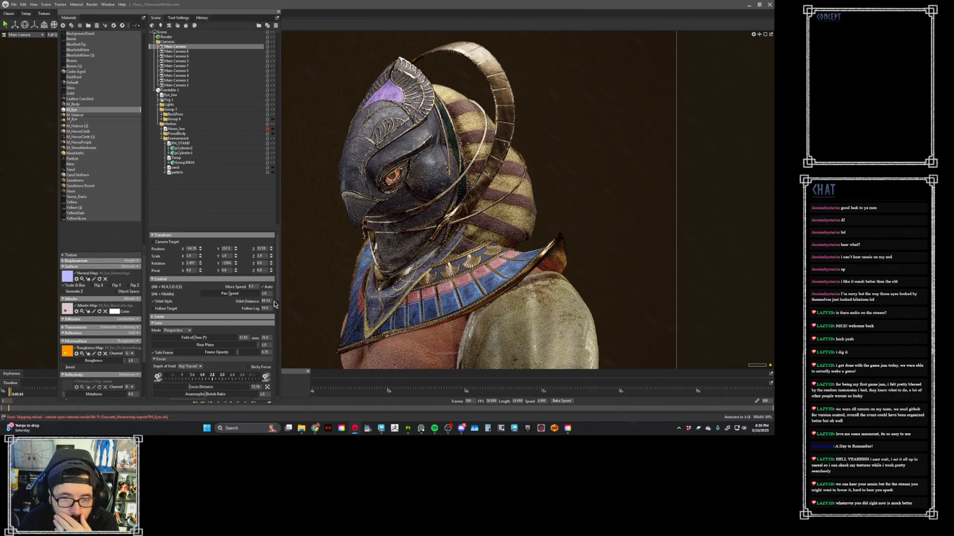
scroll(249, 323, "down", 10)
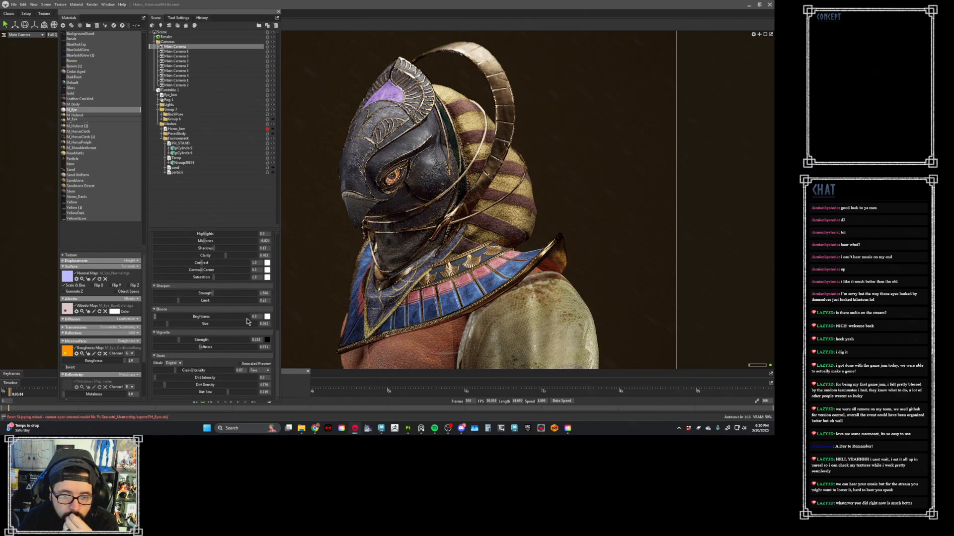
left_click_drag(237, 257, 266, 255)
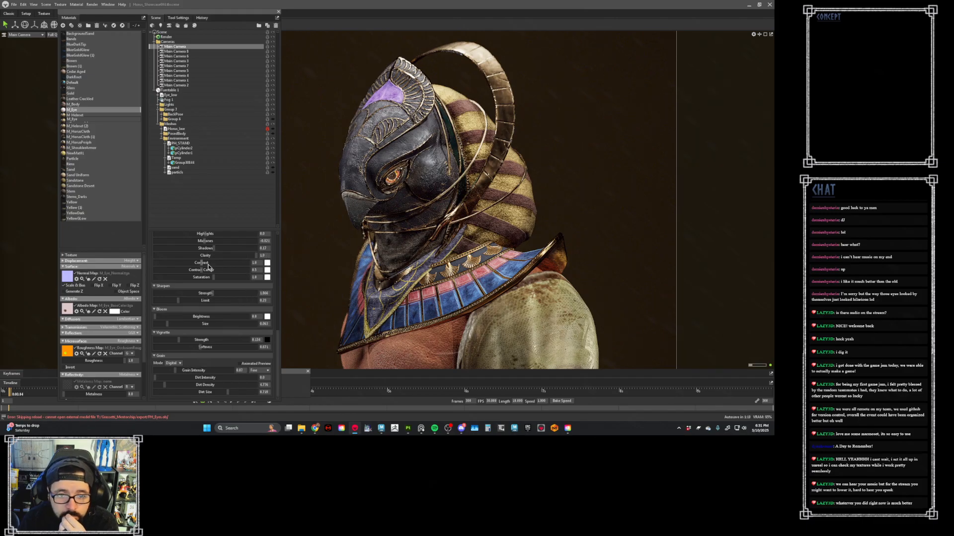
- Try lower highlights with a brighter exposure in the Main Camera's tone mapping, and undo the change
scroll(226, 281, "up", 1)
mouse_move(206, 248)
left_mouse_down()
mouse_move(178, 248)
mouse_move(229, 252)
mouse_move(180, 241)
mouse_move(190, 240)
left_mouse_up()
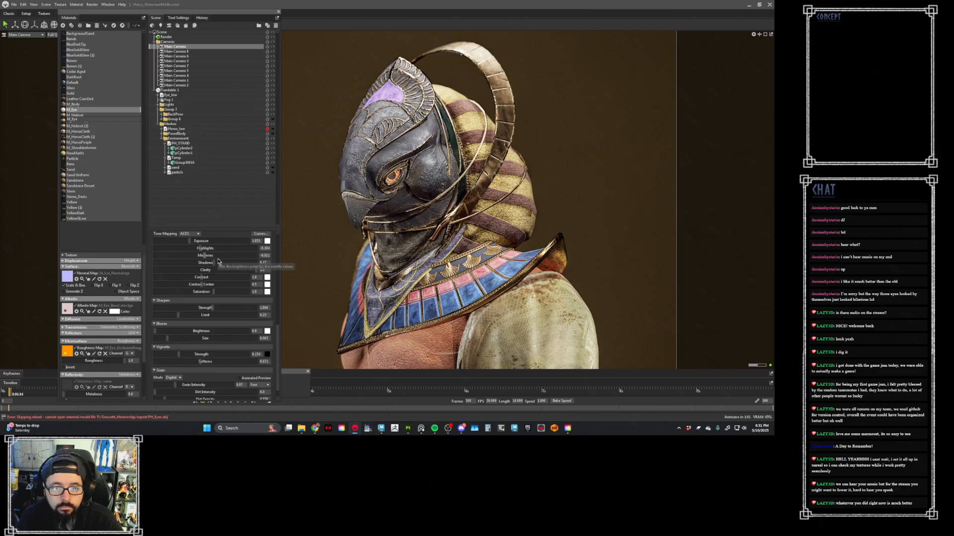
key("ctrl+z")
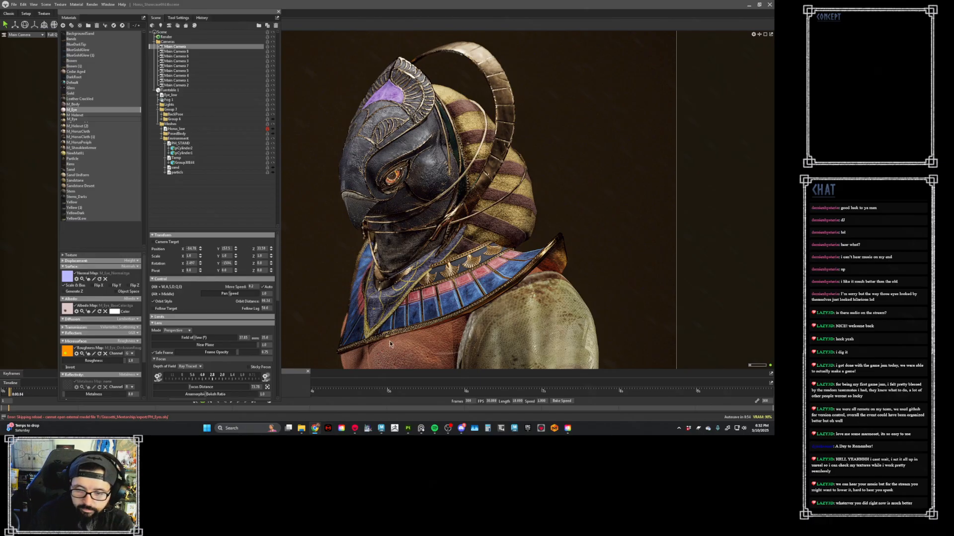
- Switch to Photoshop and dismiss the new document setup without creating a file
key("super")
type("ph")
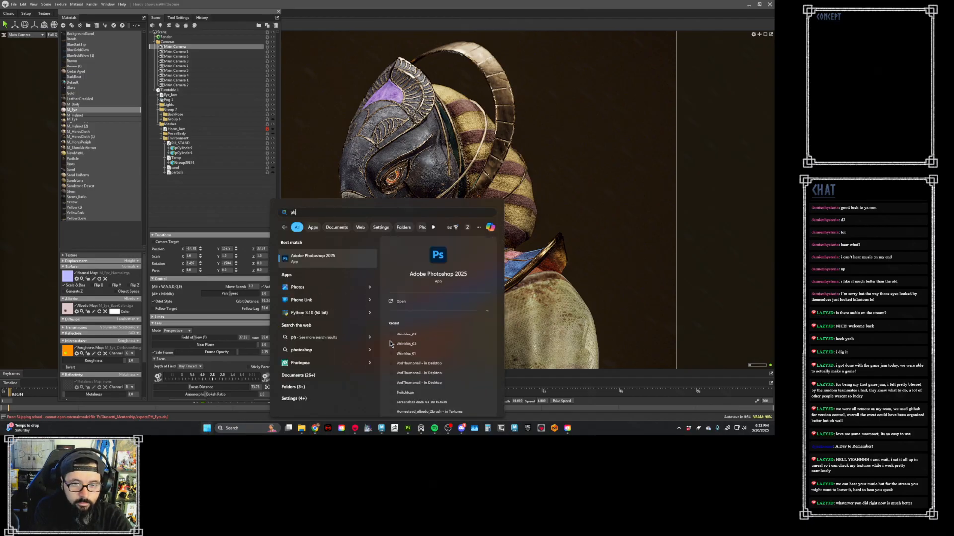
key("Return")
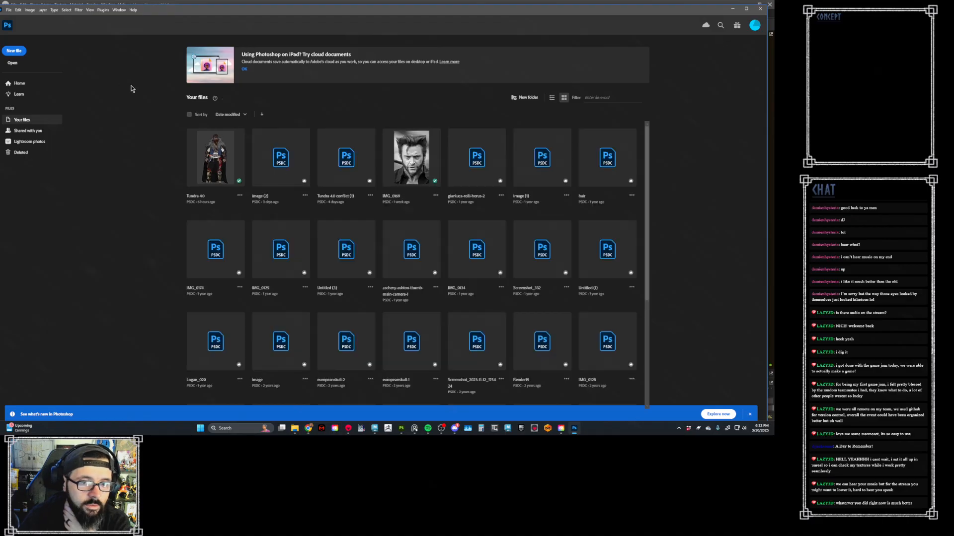
left_click(12, 51)
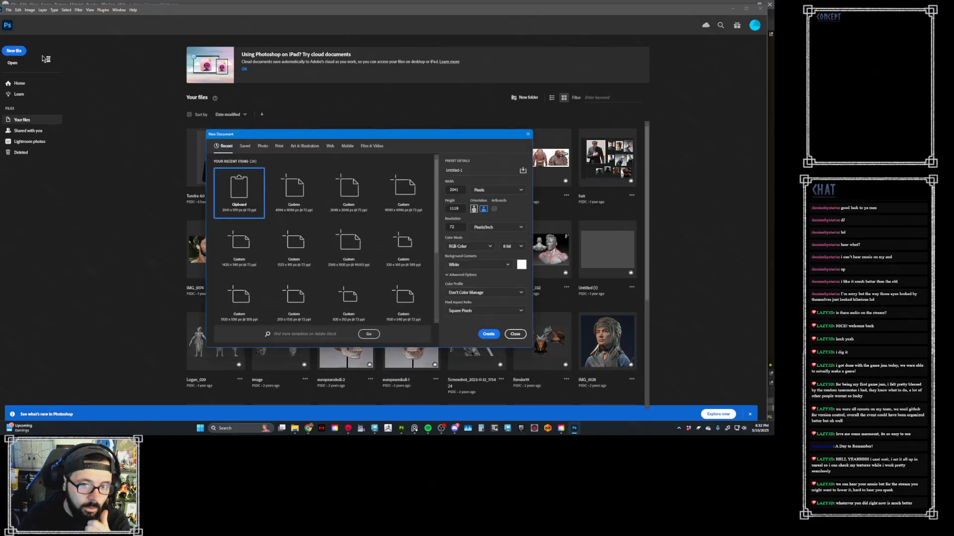
left_click(527, 134)
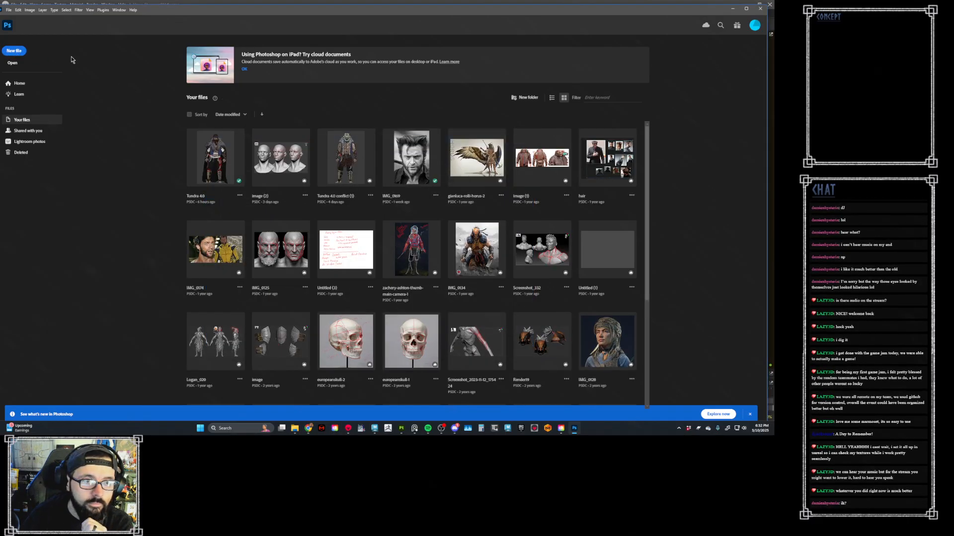
- Open the blank close-up crumpled paper JPG from the Downloads folder
left_click(13, 63)
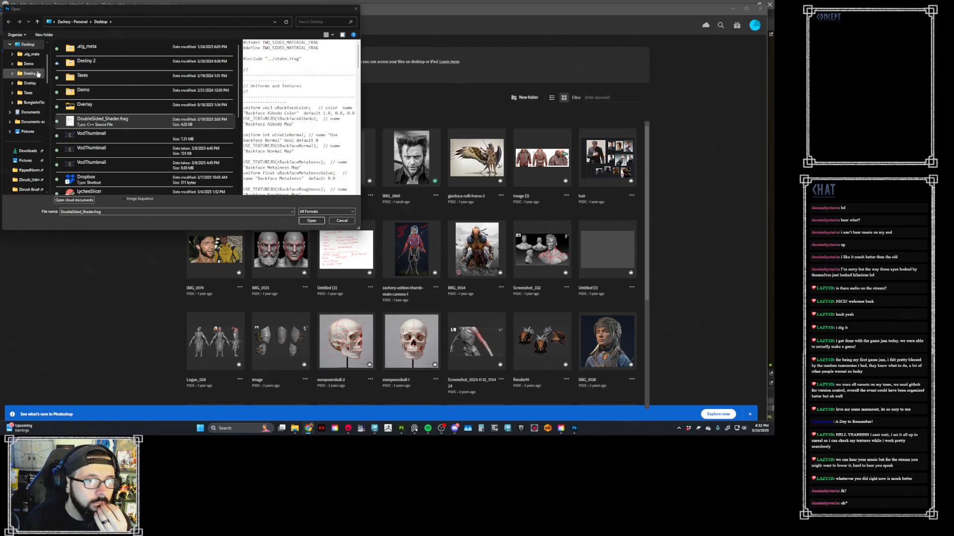
left_click(27, 151)
left_click(90, 61)
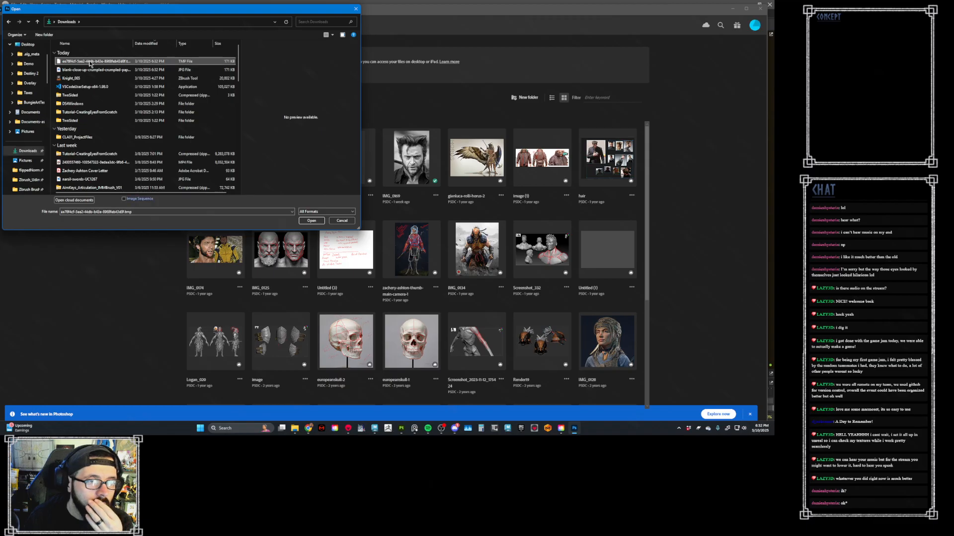
left_click(93, 70)
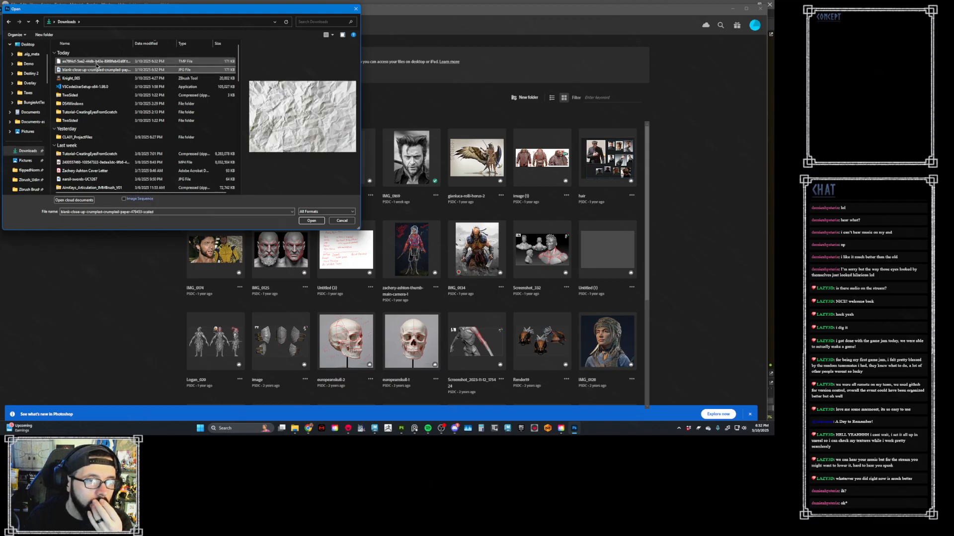
double_click(97, 71)
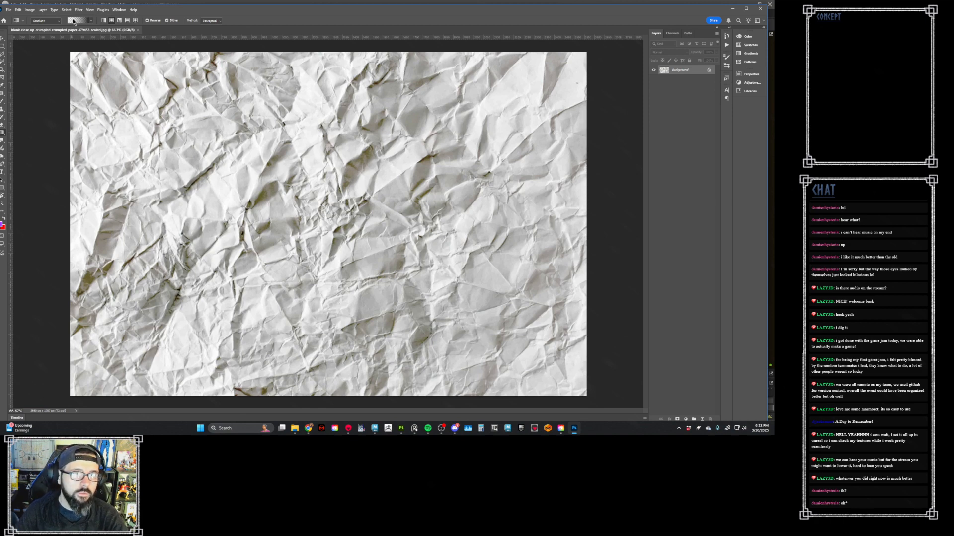
- Check the paper image's pixel dimensions in Image Size without changing them
left_click(29, 10)
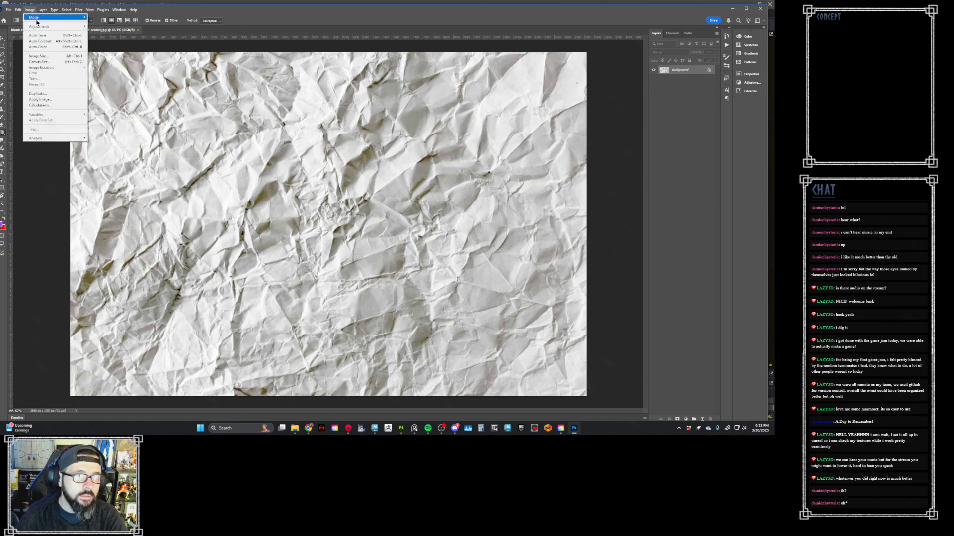
left_click(76, 57)
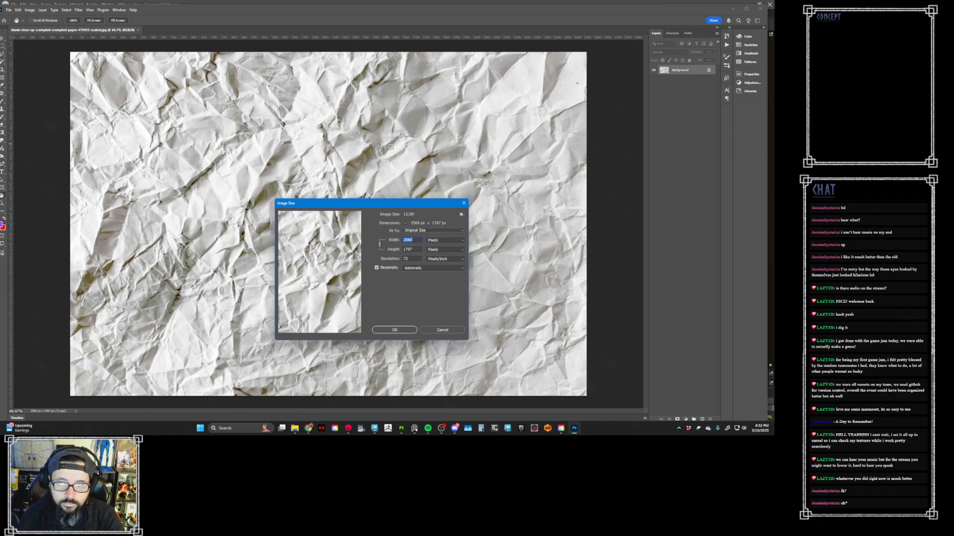
left_click(464, 205)
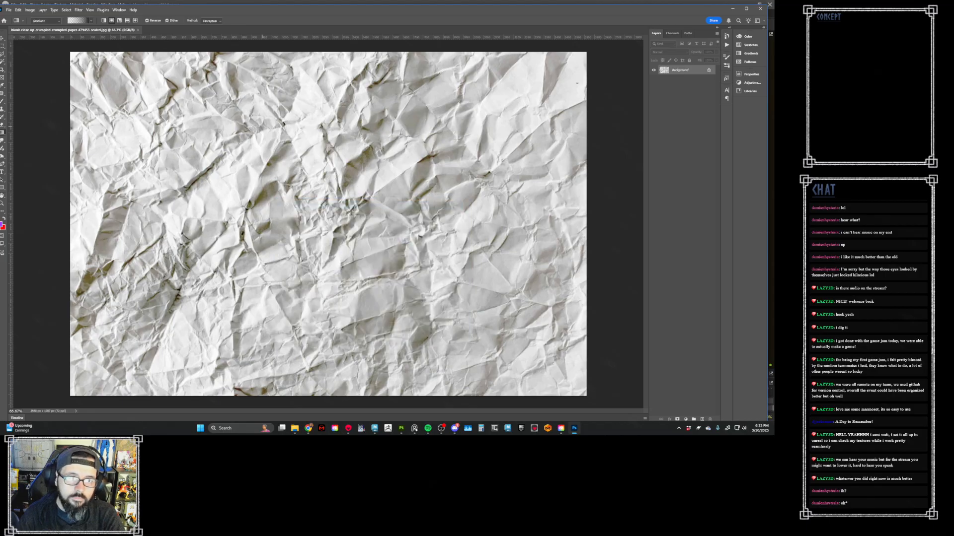
- Set the Rectangular Marquee tool to the Fixed Size style with a width and height of 1024 px
left_click(3, 45)
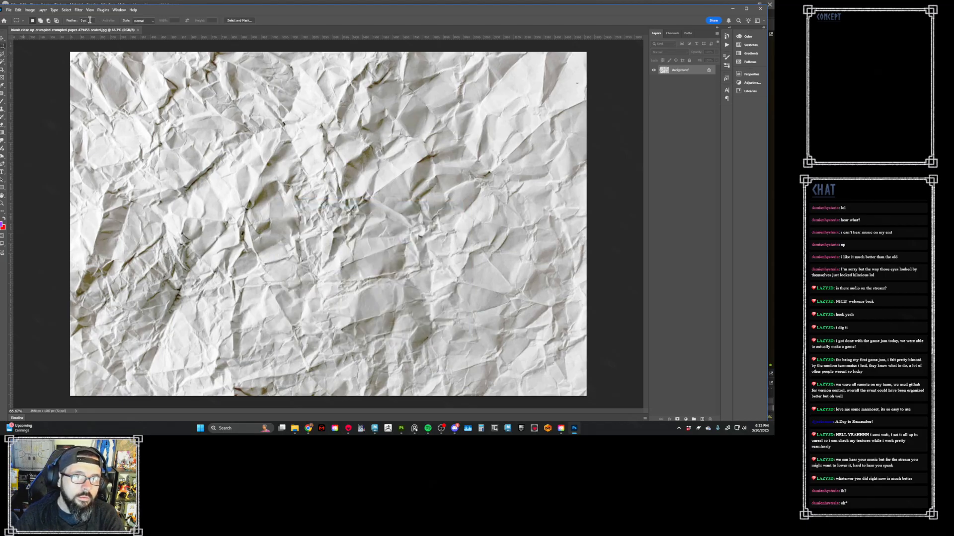
left_click(143, 21)
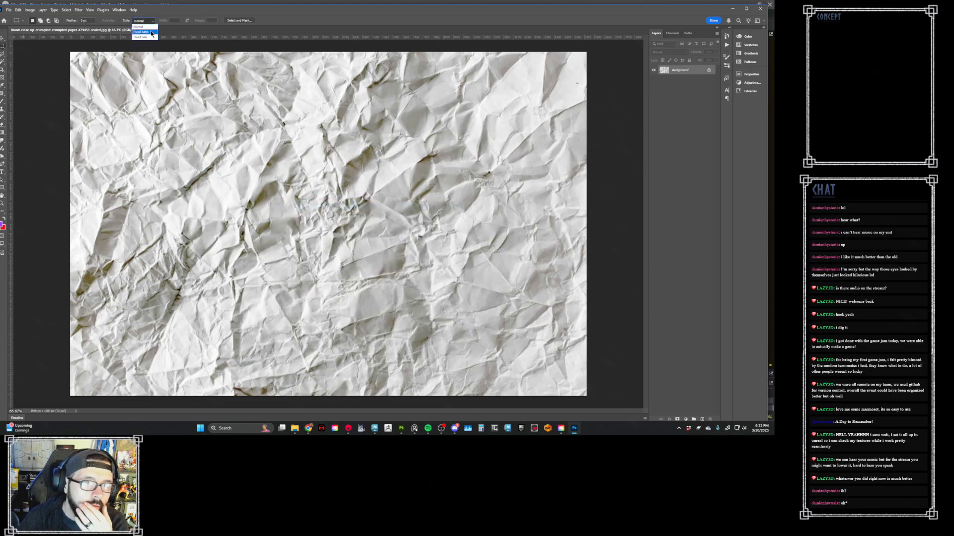
left_click(143, 27)
left_click(142, 20)
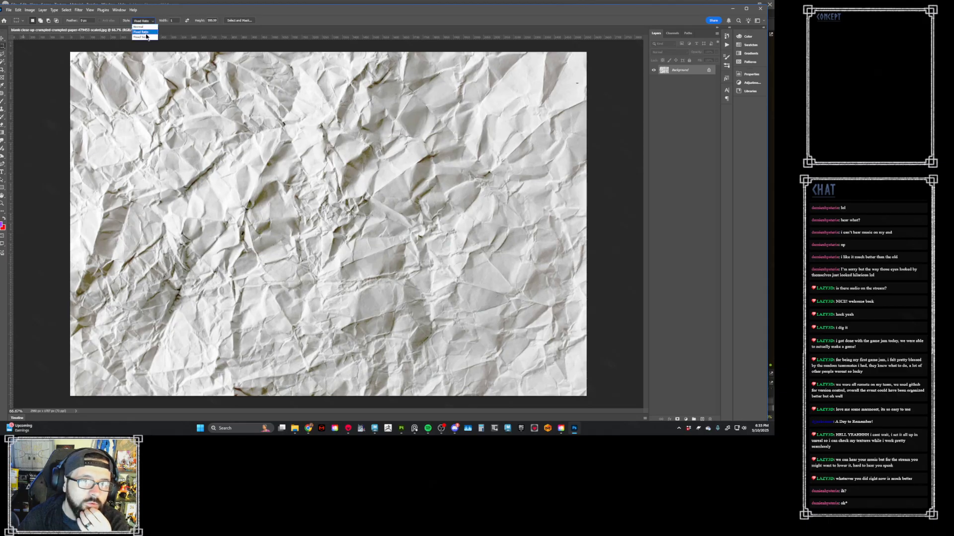
left_click(143, 35)
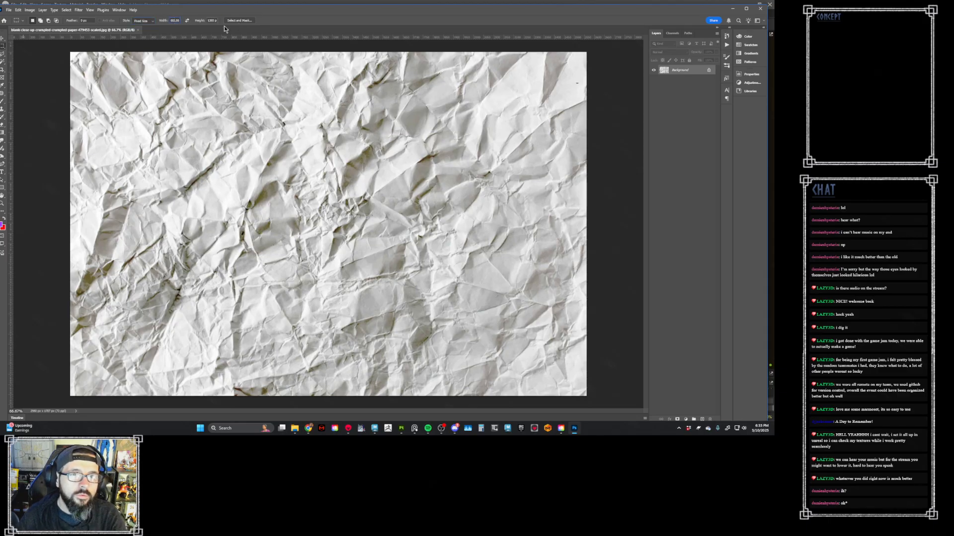
key("ctrl+a")
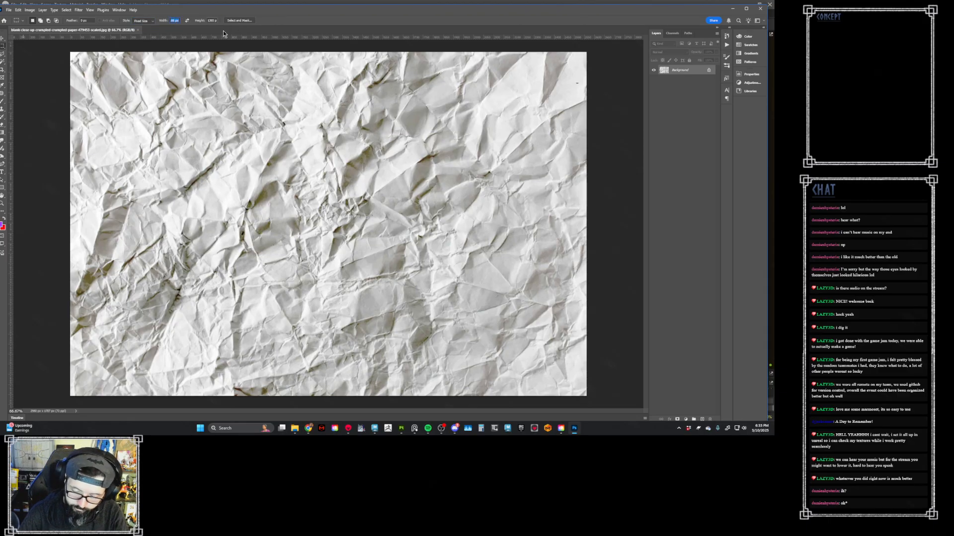
type("24")
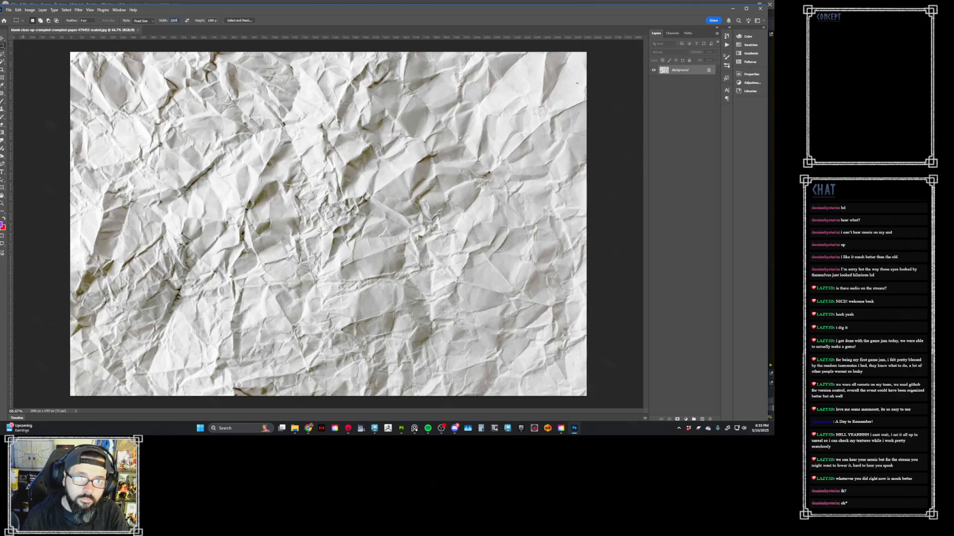
left_click(214, 21)
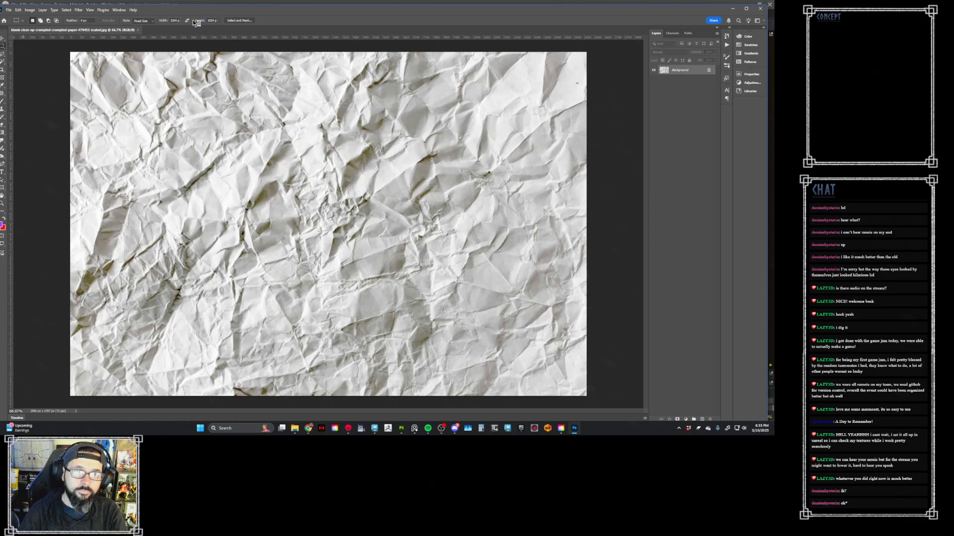
- Crop the paper image to a 1024 px square near its middle and place vertical and horizontal guides through the square's centre
left_click_drag(251, 87, 214, 134)
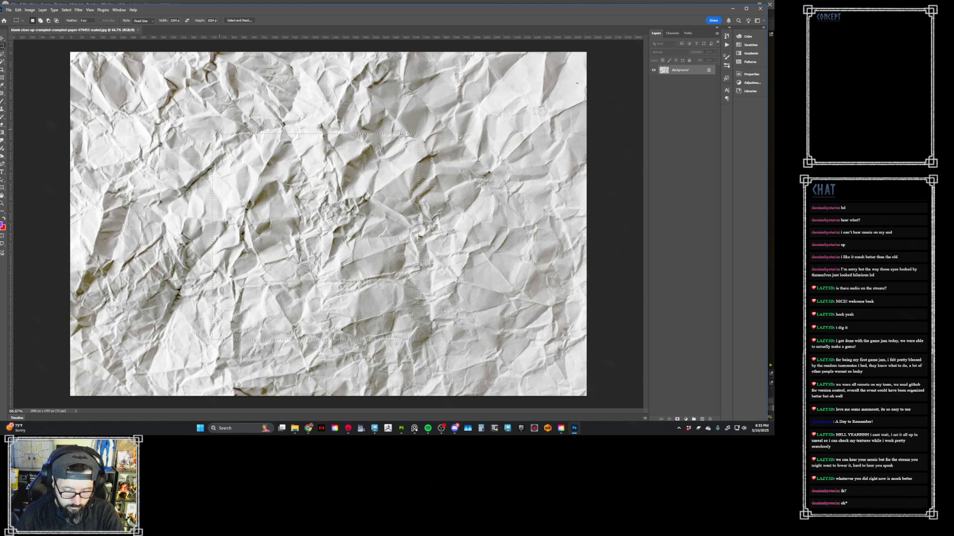
key("c")
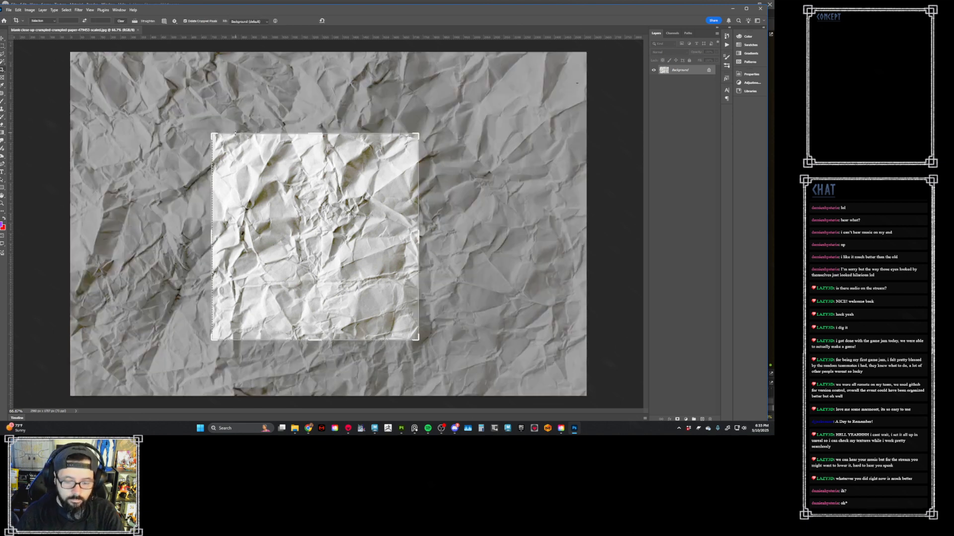
key("Return")
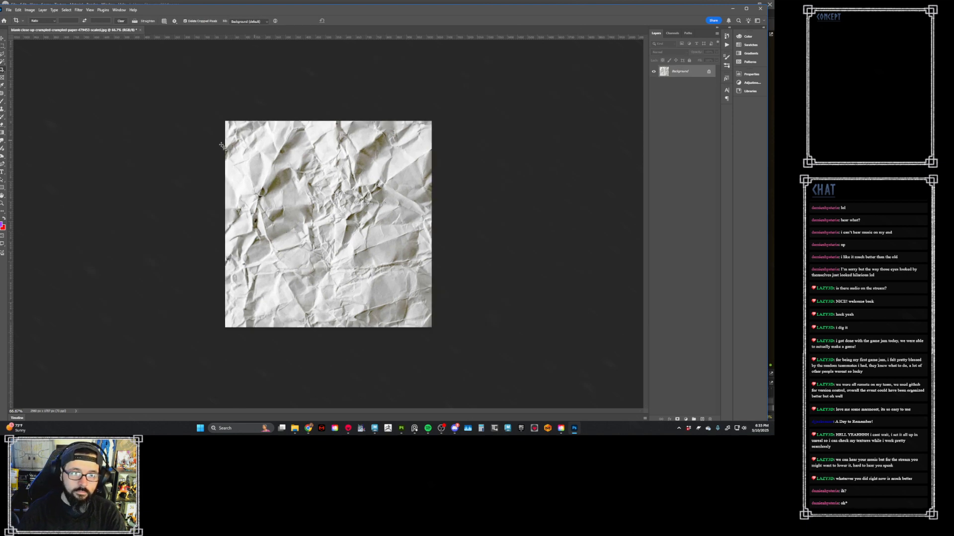
left_click_drag(11, 175, 330, 226)
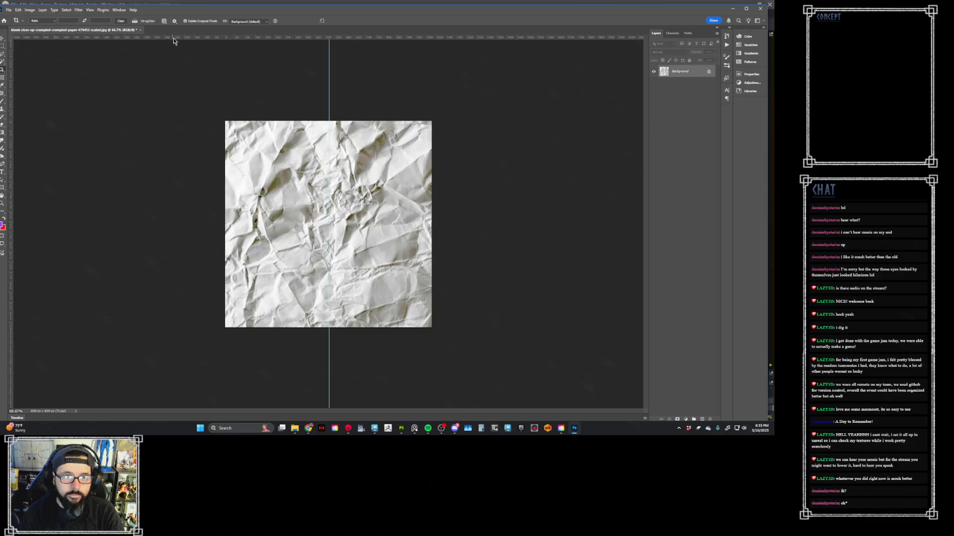
left_click_drag(174, 38, 200, 229)
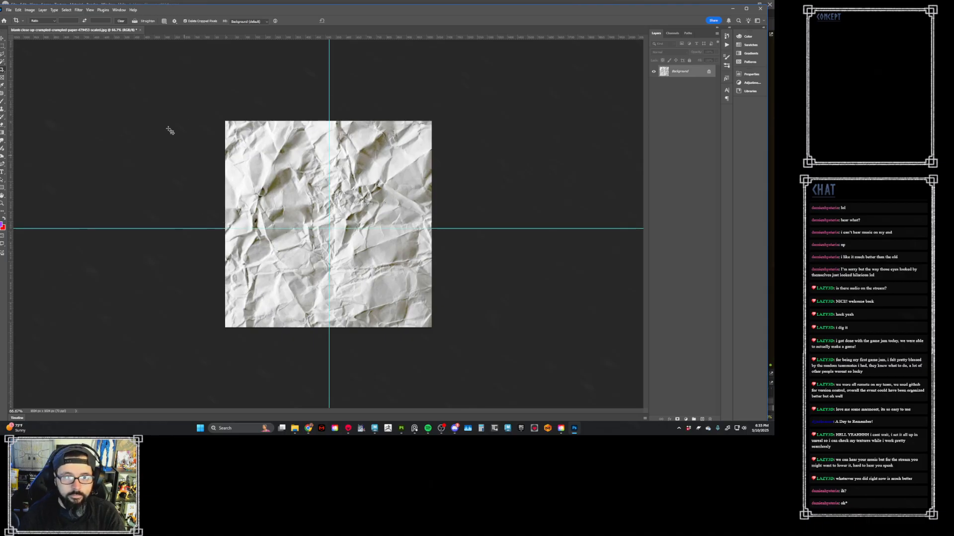
- Offset the paper image 512 px horizontally with the edges wrapped around
left_click(77, 10)
mouse_move(69, 10)
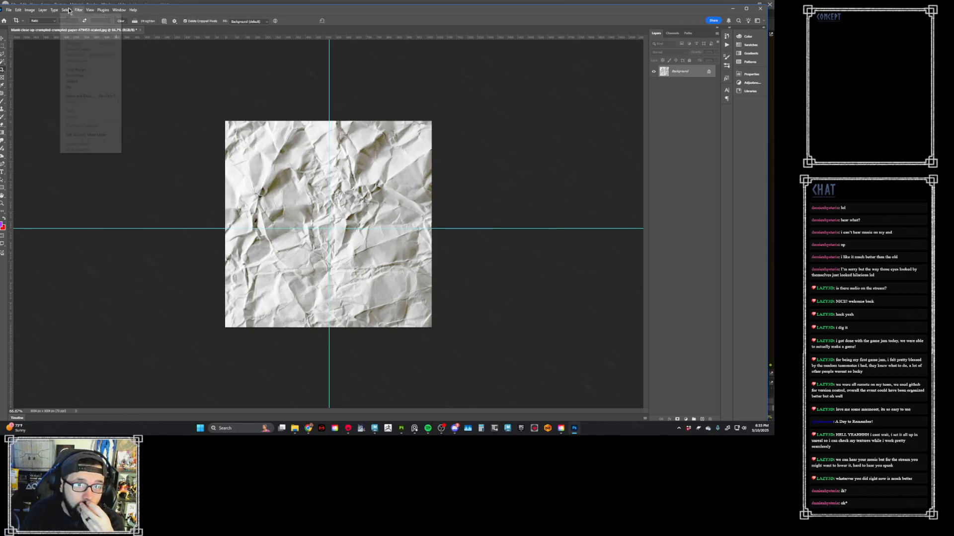
mouse_move(120, 134)
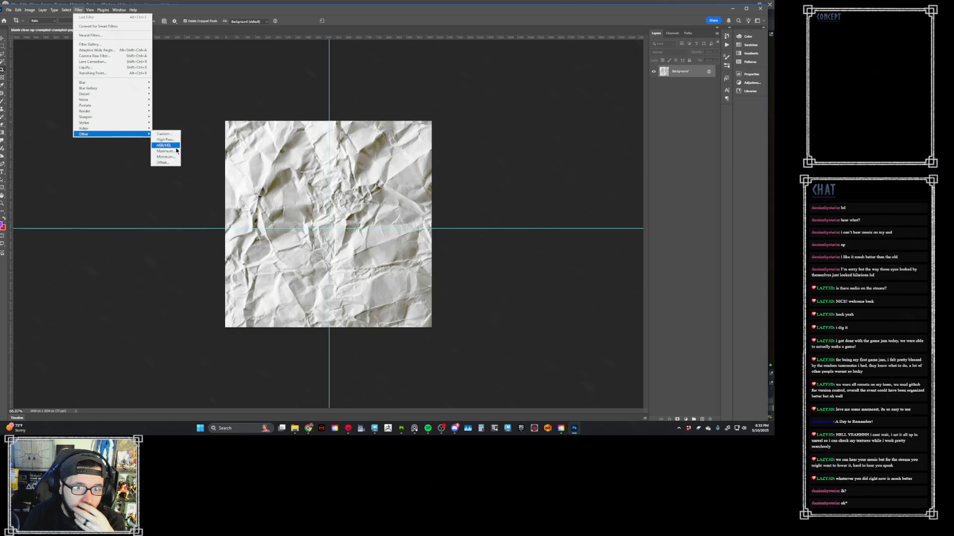
left_click(172, 163)
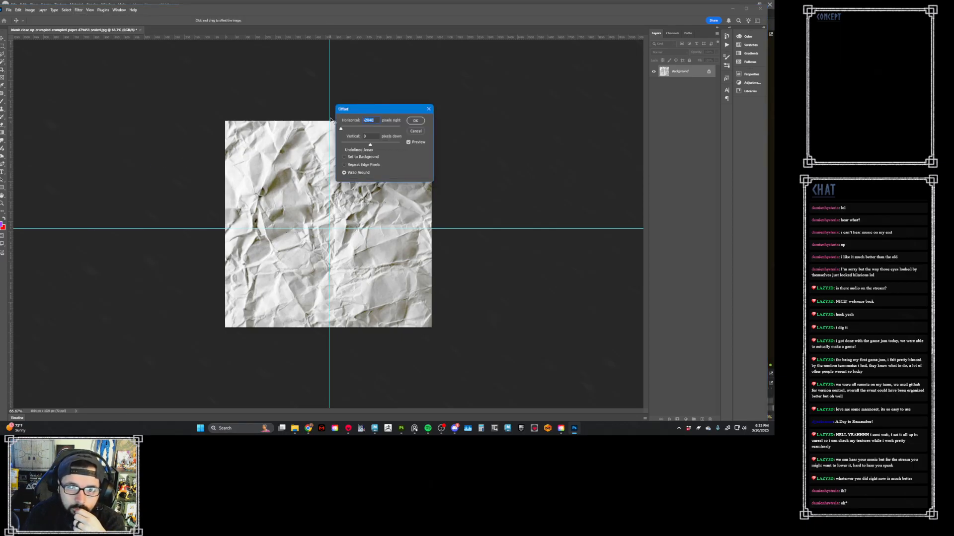
type("512")
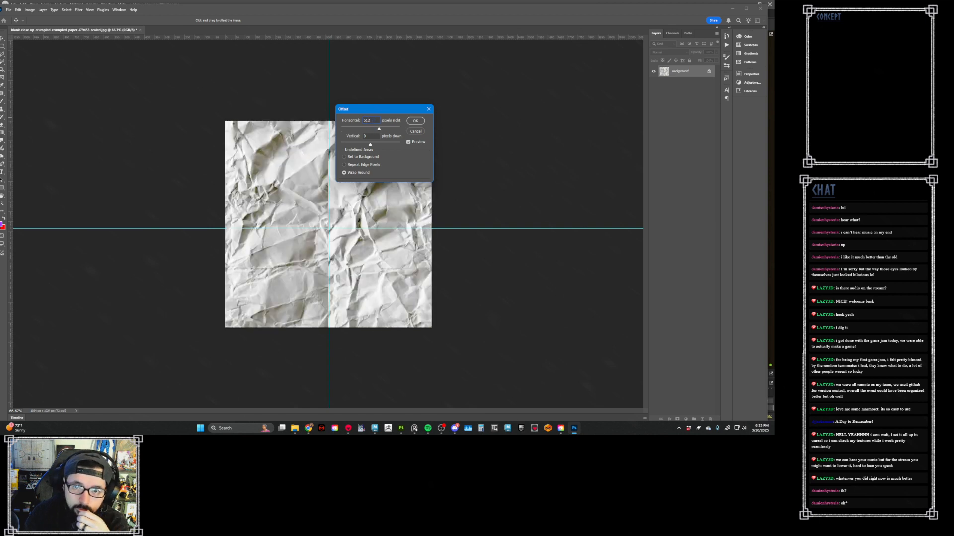
left_click(415, 120)
- Remove the vertical and horizontal centre guides from the paper image, and undo their removal
key("c")
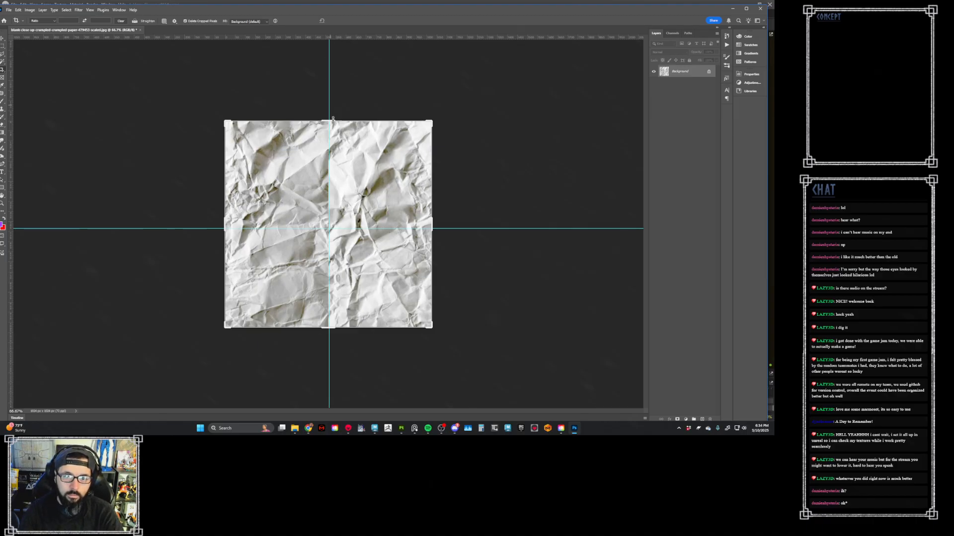
key("v")
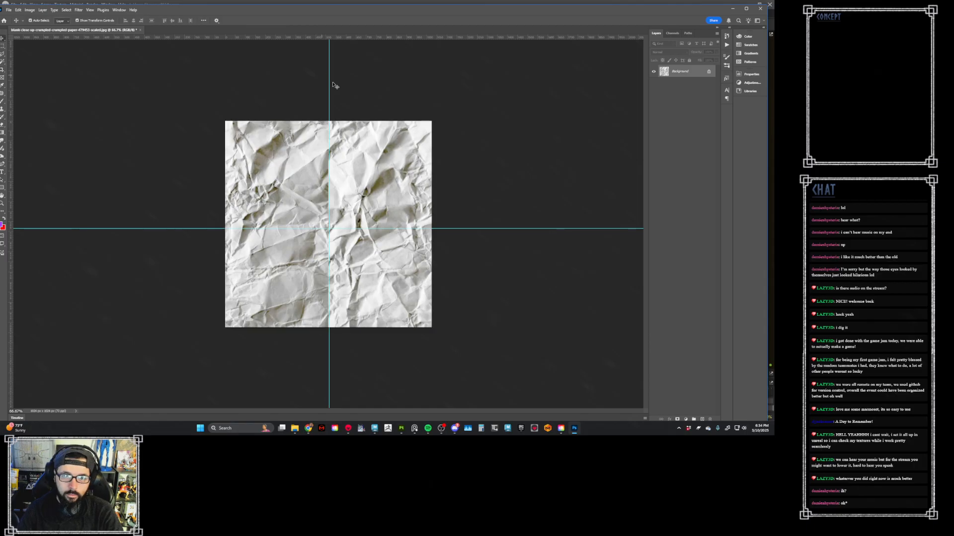
left_click_drag(328, 85, 63, 90)
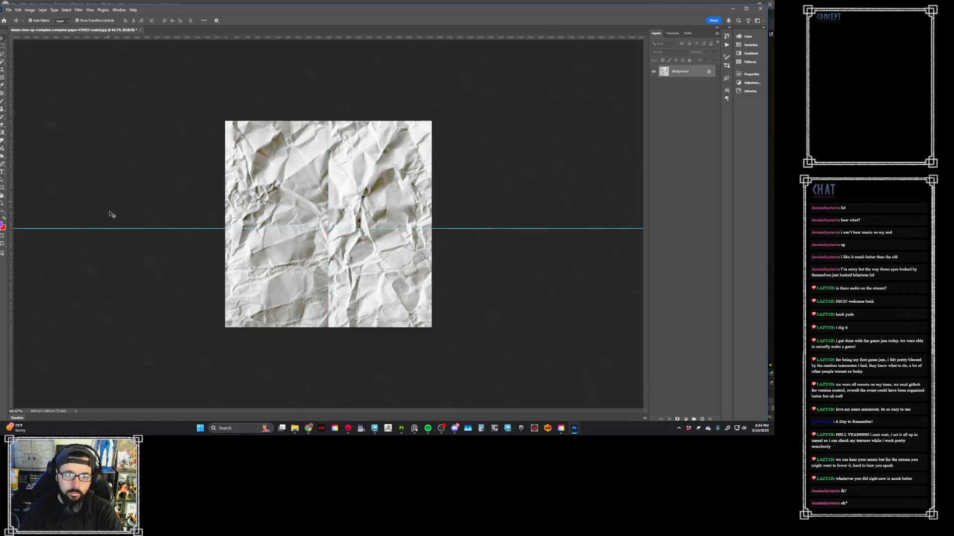
left_click_drag(117, 229, 159, 85)
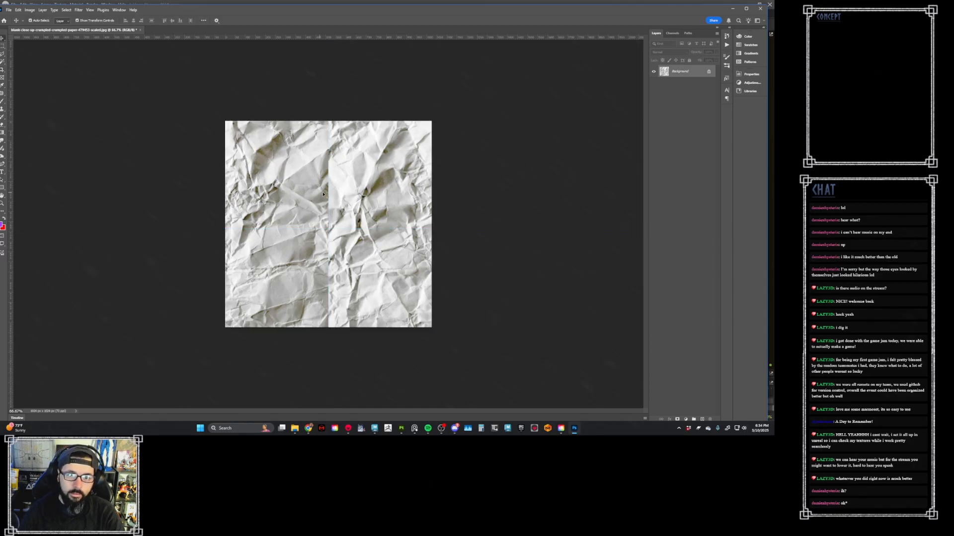
key("z")
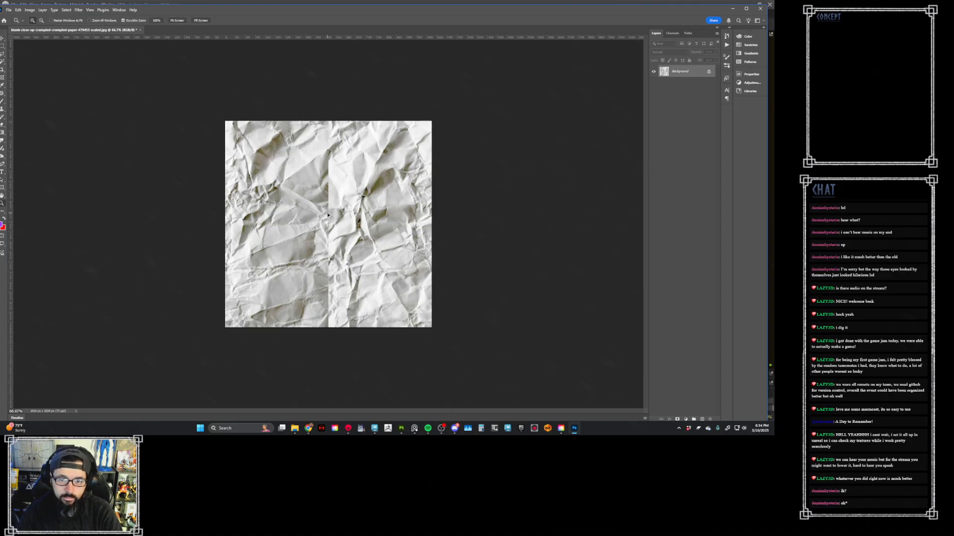
key("ctrl+z")
key("ctrl+z")
- Patch the upper half of the vertical seam with the Patch tool in Content-Aware mode, and clear the selection
key("j")
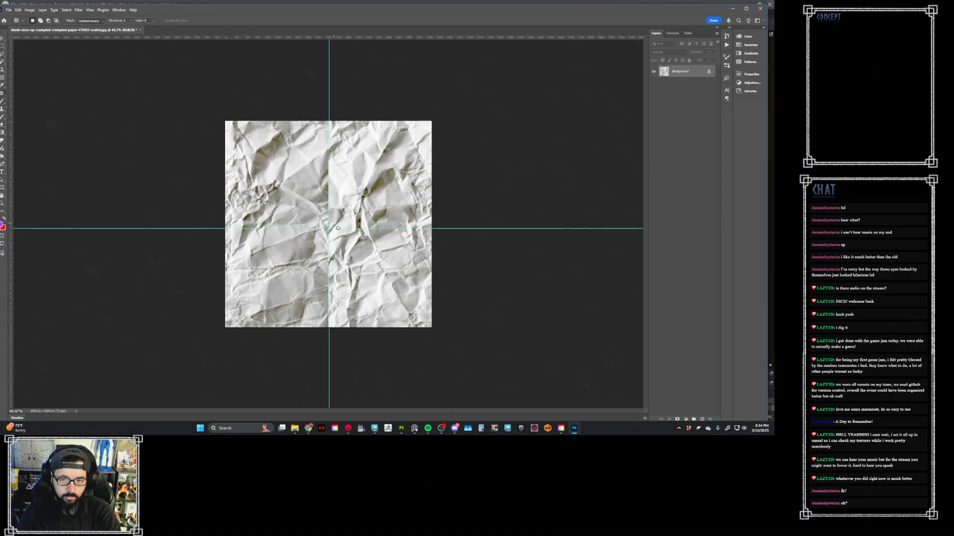
mouse_move(328, 122)
left_mouse_down()
mouse_move(332, 235)
mouse_move(336, 220)
left_mouse_up()
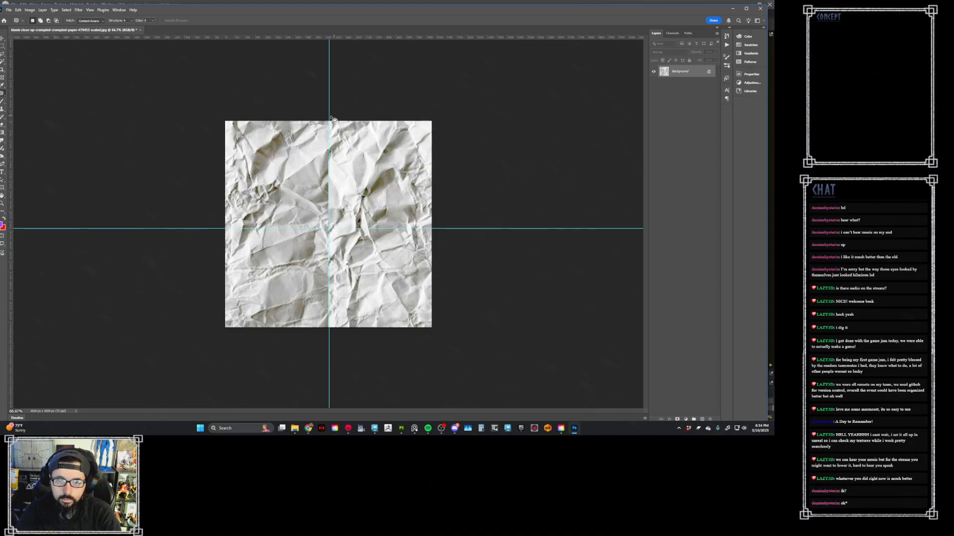
mouse_move(329, 121)
left_mouse_down()
mouse_move(323, 174)
mouse_move(336, 235)
mouse_move(332, 123)
mouse_move(355, 143)
mouse_move(320, 151)
mouse_move(330, 230)
mouse_move(321, 123)
left_mouse_up()
key("ctrl+d")
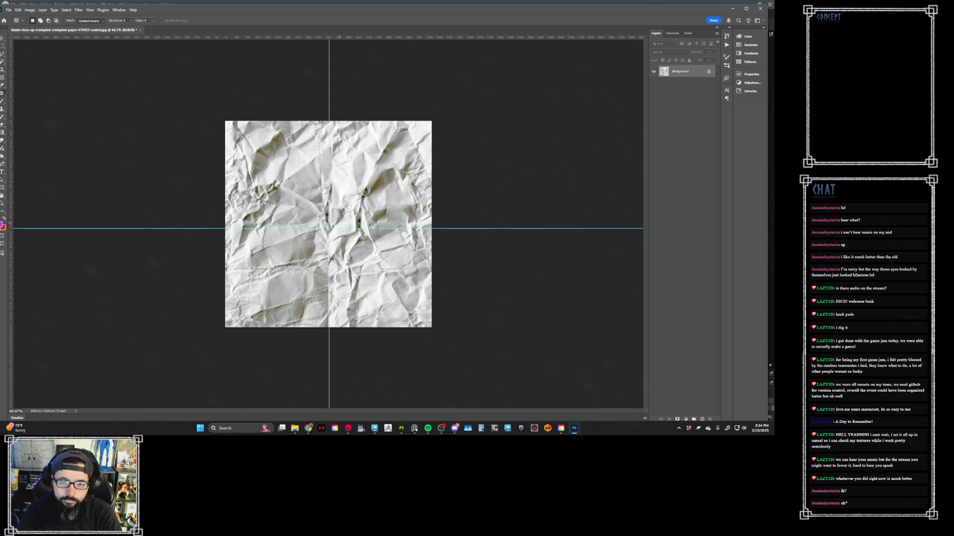
mouse_move(435, 226)
left_mouse_down()
mouse_move(252, 217)
mouse_move(217, 244)
mouse_move(432, 251)
left_mouse_up()
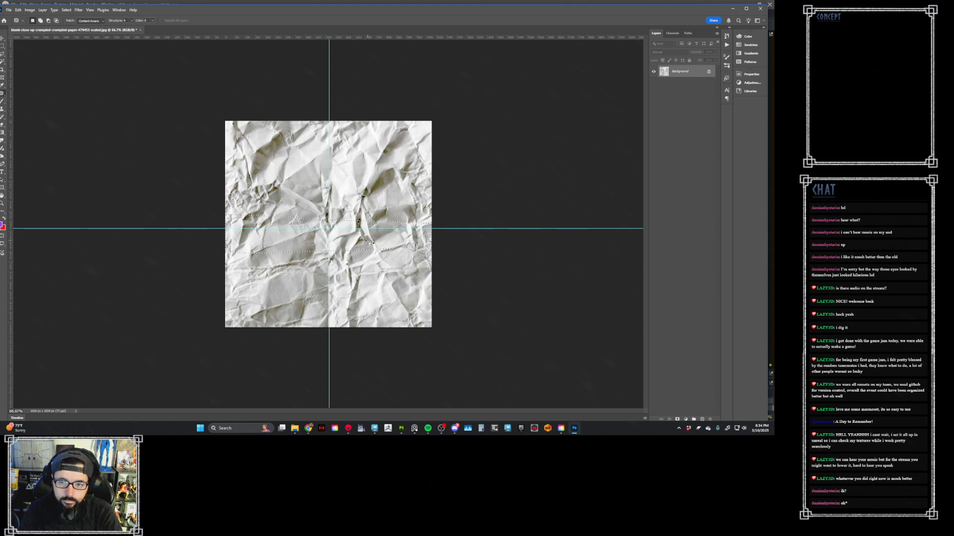
right_click(366, 243)
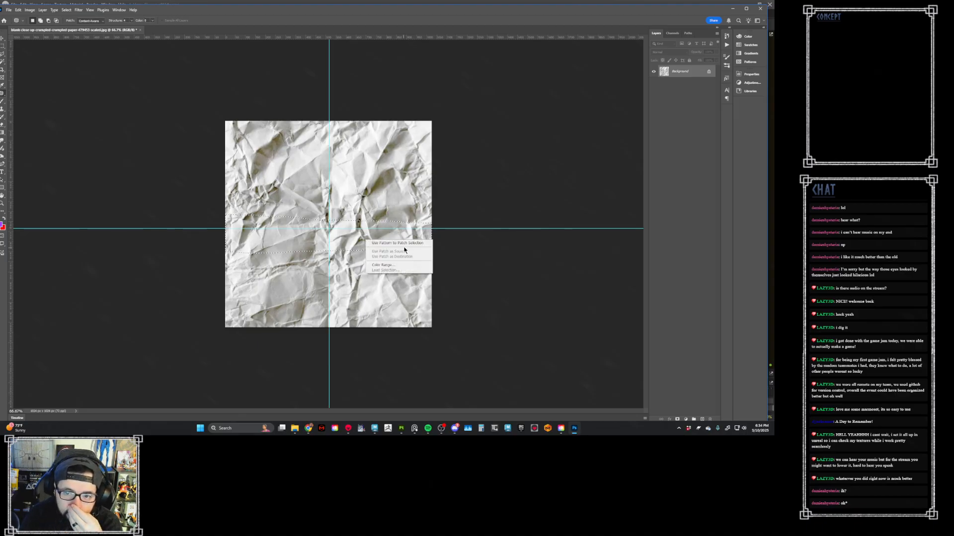
left_click(4, 95)
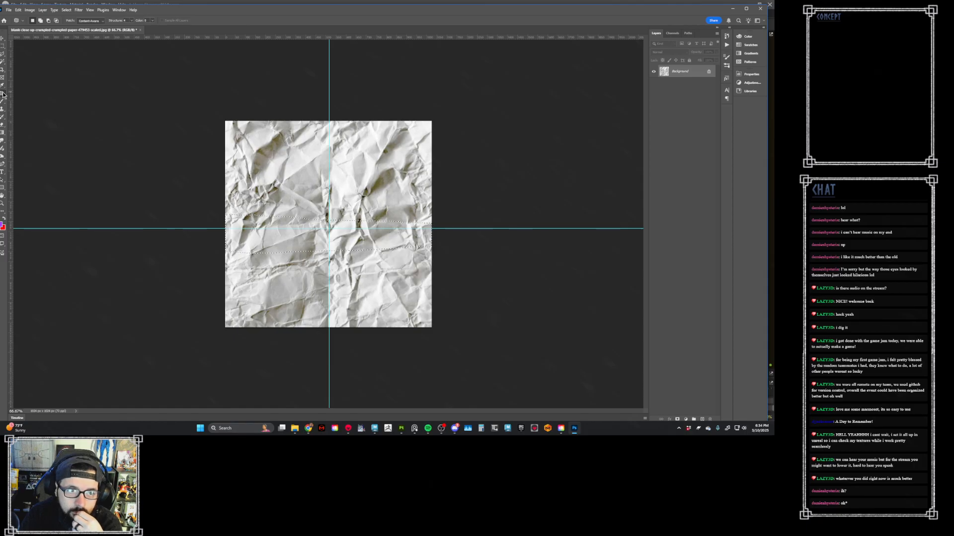
left_click(3, 53)
right_click(302, 201)
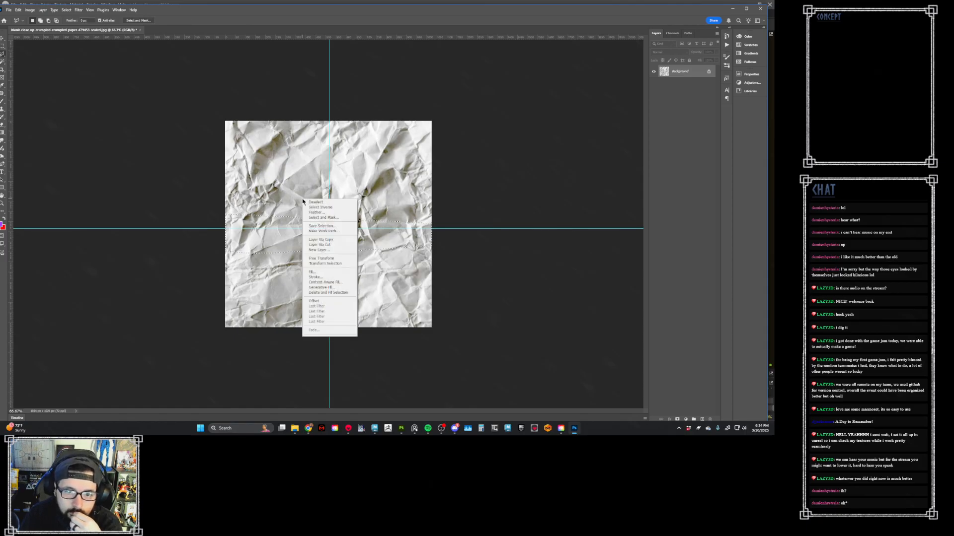
left_click(334, 287)
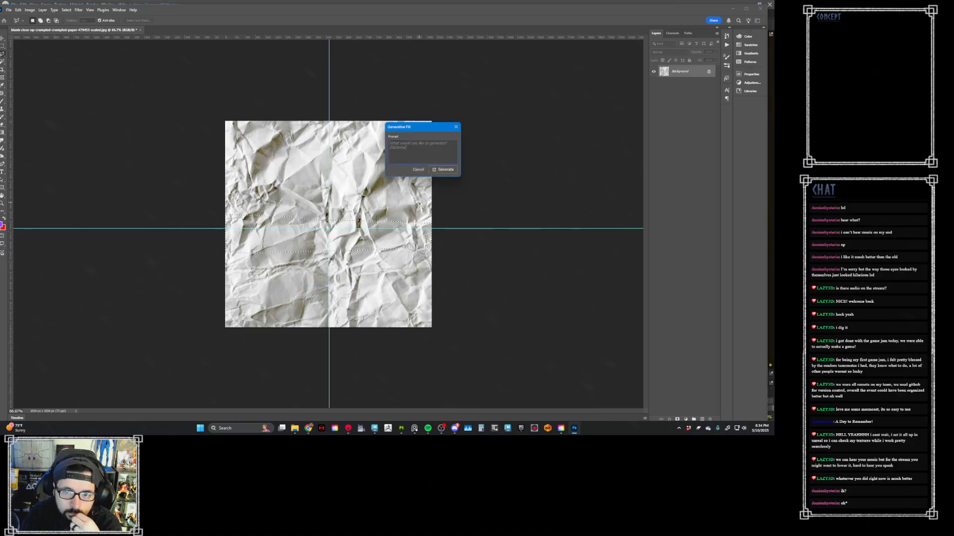
left_click(421, 169)
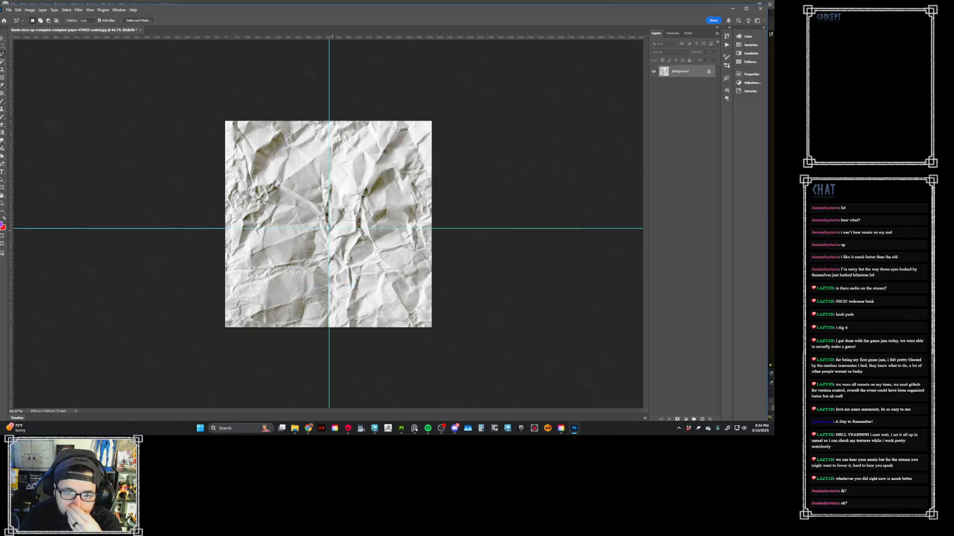
key("j")
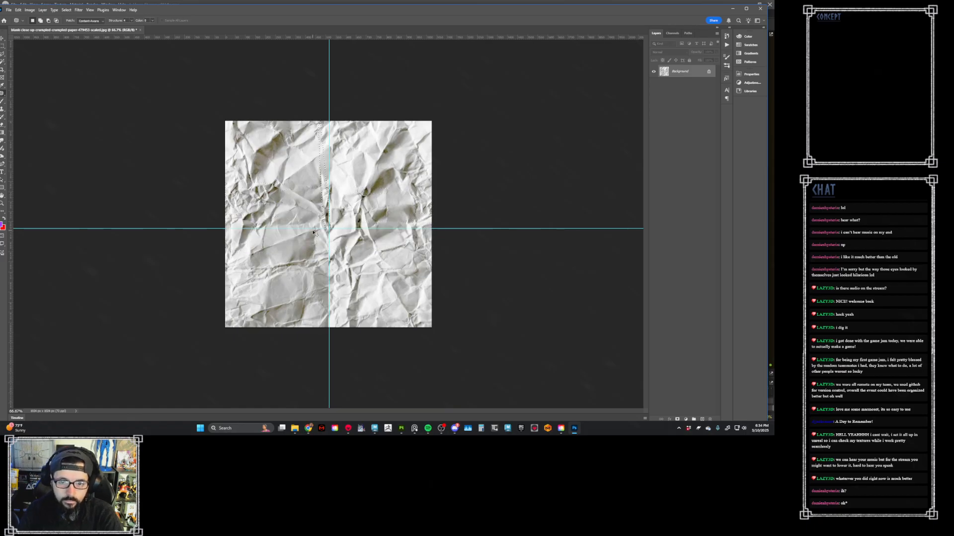
key("ctrl+d")
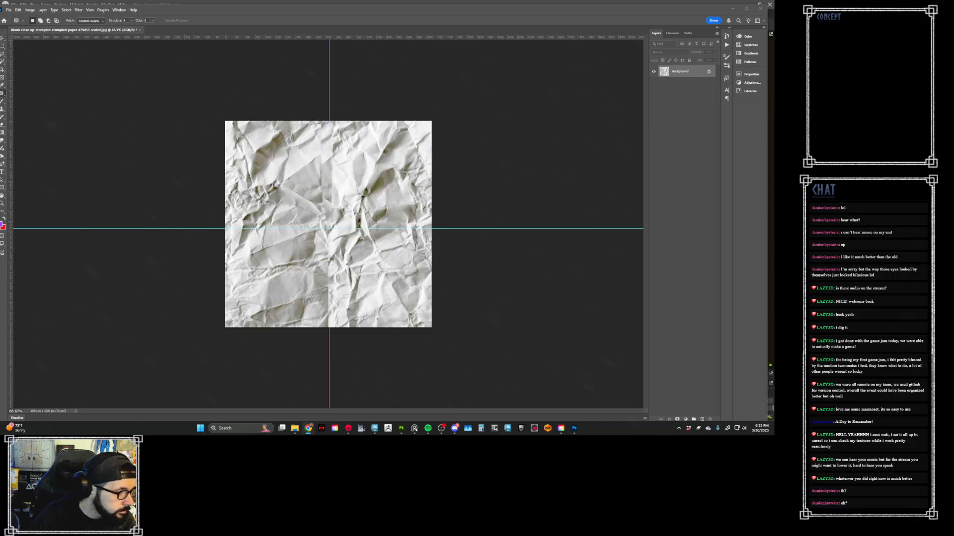
- Close the crumpled paper document without saving and open the istockphoto 612x612 white paper JPG
left_click(140, 30)
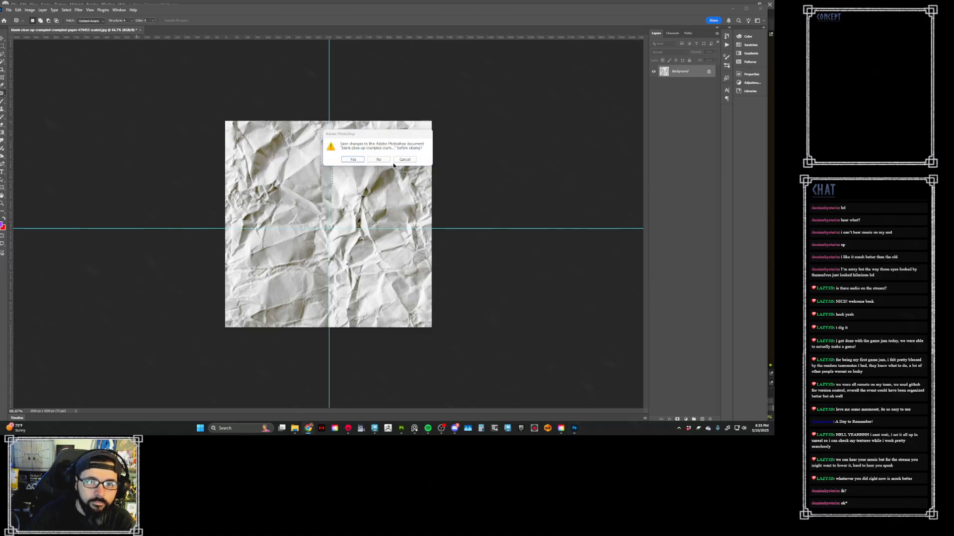
left_click(379, 159)
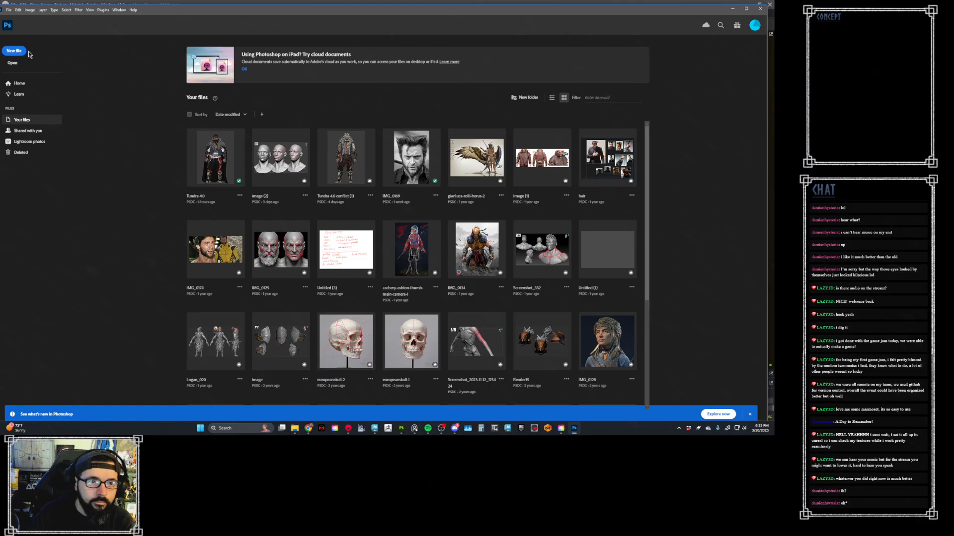
left_click(12, 62)
double_click(74, 61)
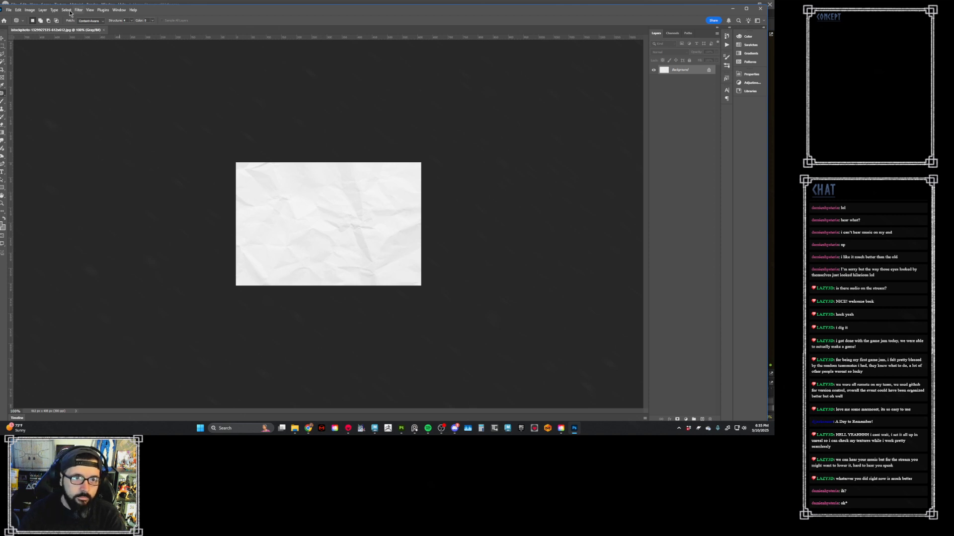
- Resize the white paper image to 512 by 512 px with its width and height unlinked
left_click(30, 9)
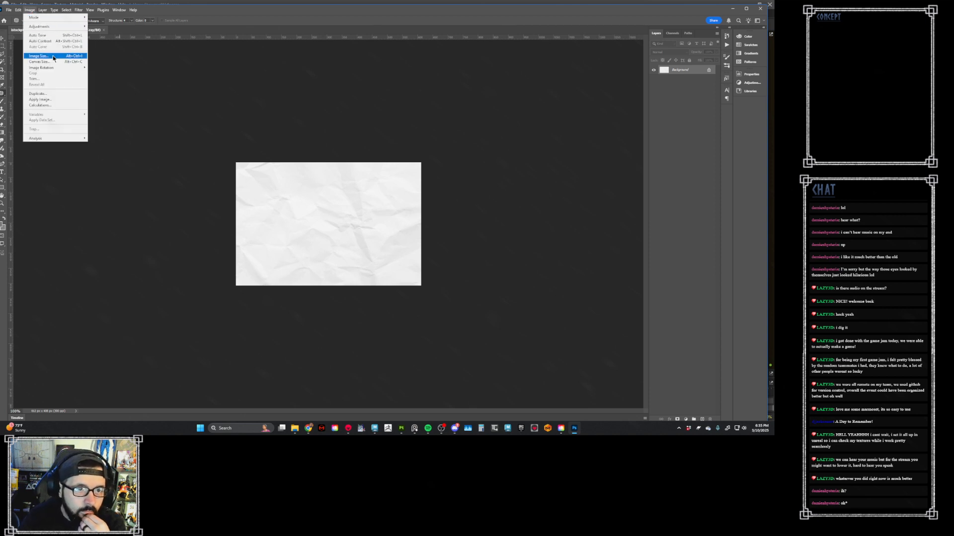
left_click(38, 56)
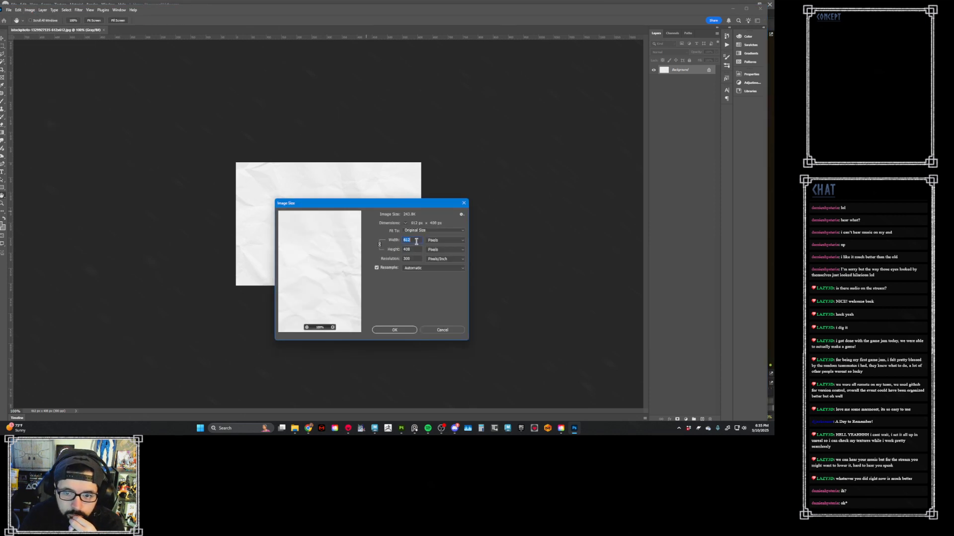
type("512")
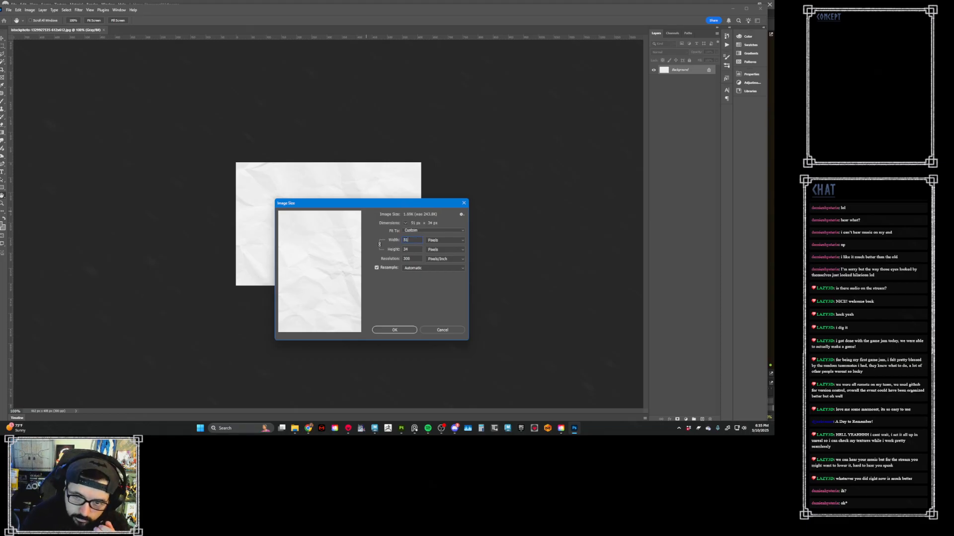
left_click(380, 243)
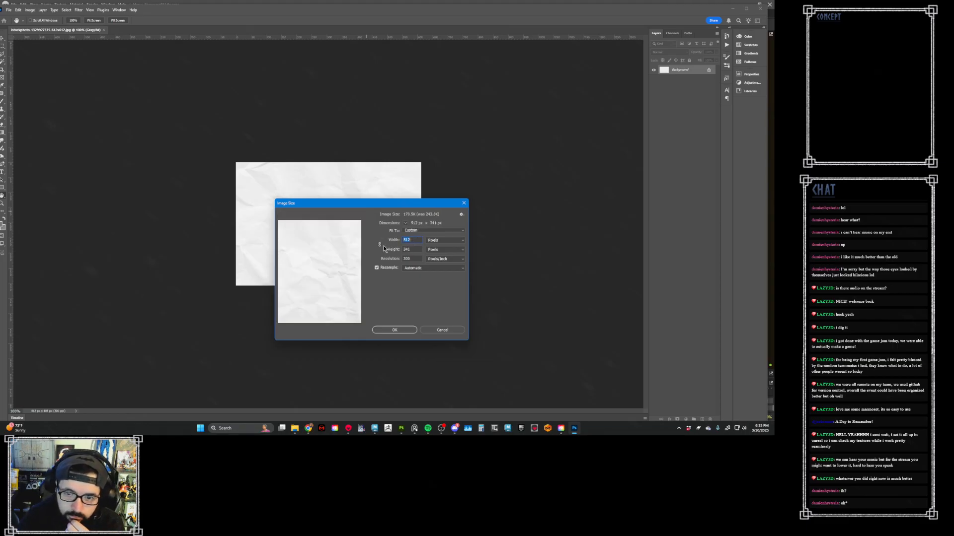
key("Tab")
type("512")
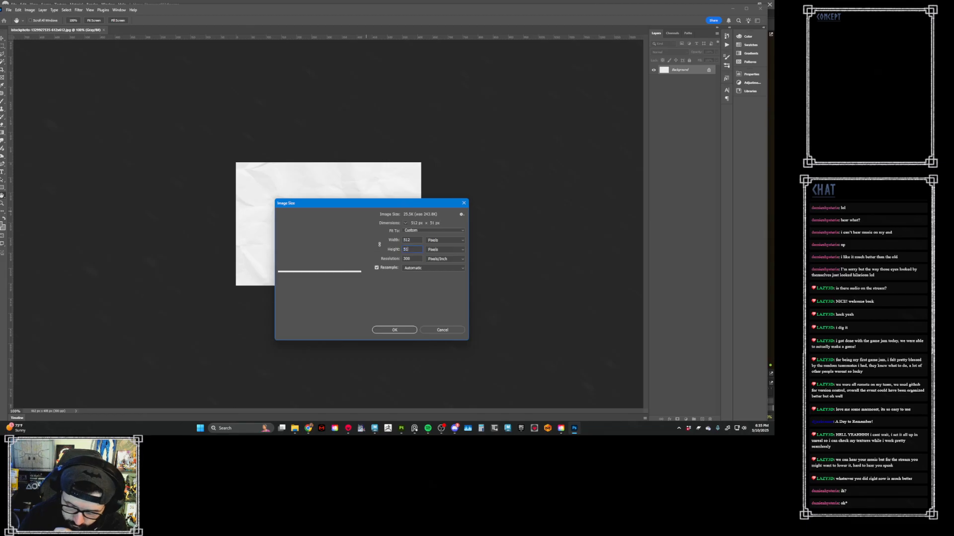
left_click(405, 331)
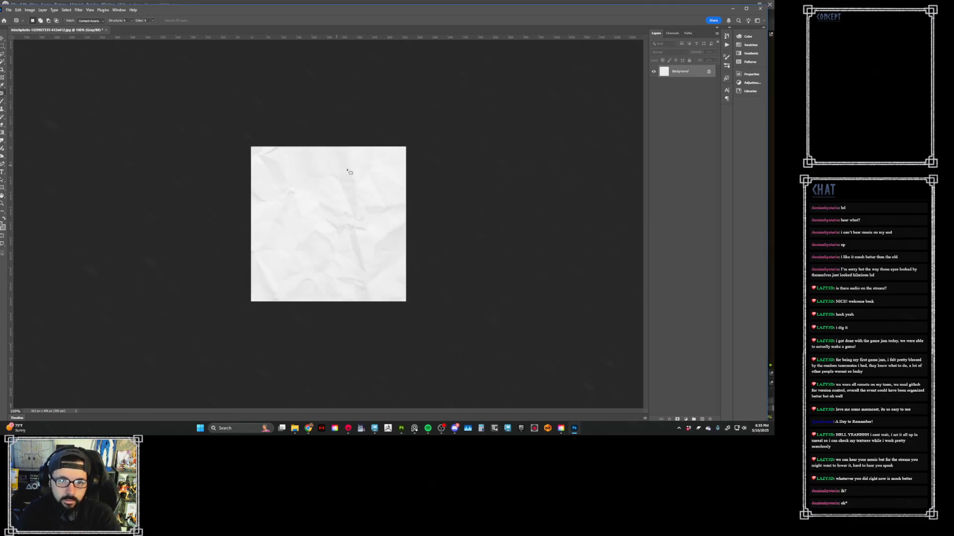
- Offset the white paper image 256 px horizontally with the edges wrapped around
left_click(79, 11)
left_click(89, 11)
left_click(81, 11)
left_click(83, 17)
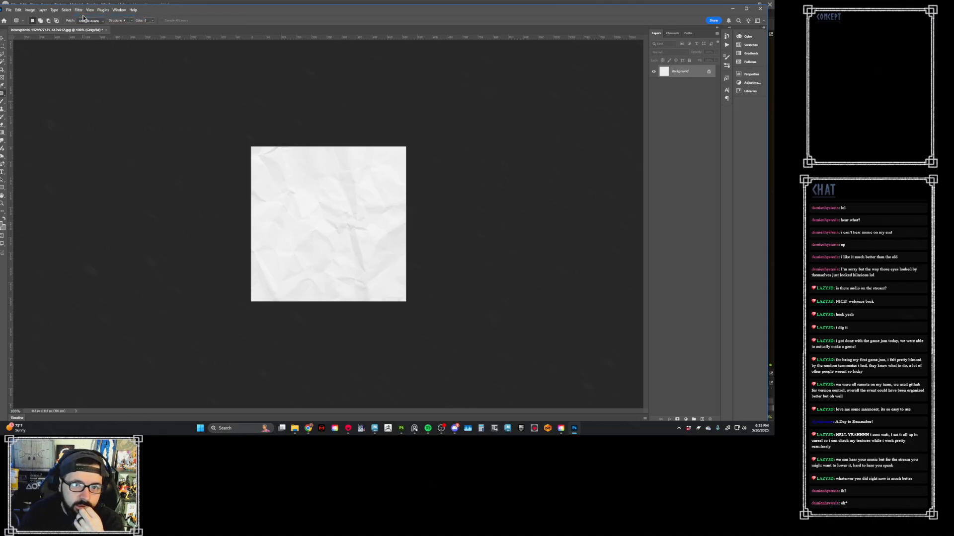
left_click(79, 10)
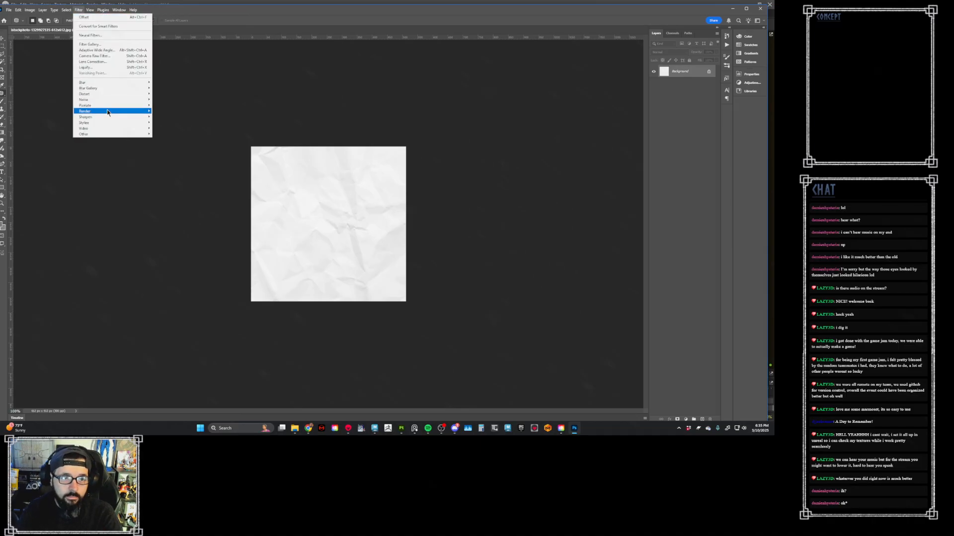
mouse_move(114, 134)
left_click(166, 163)
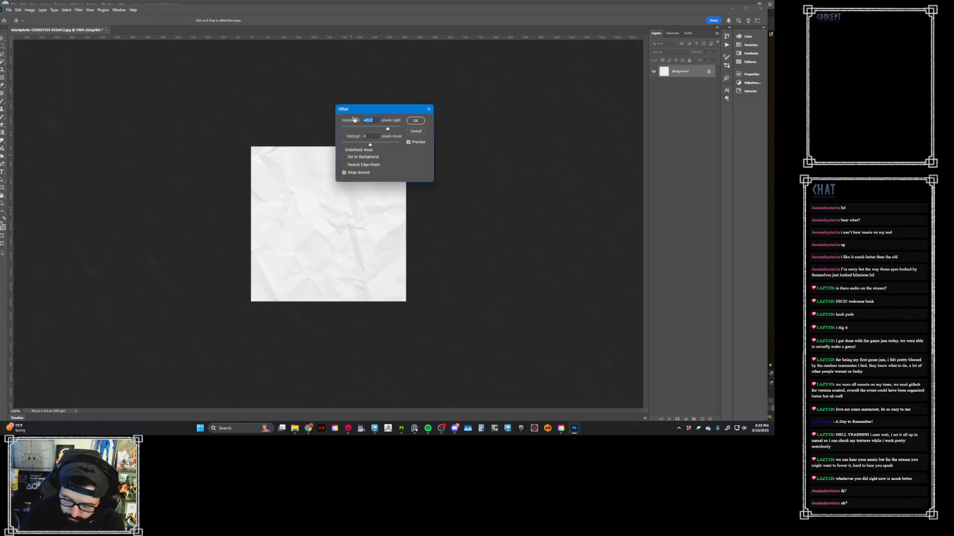
type("256")
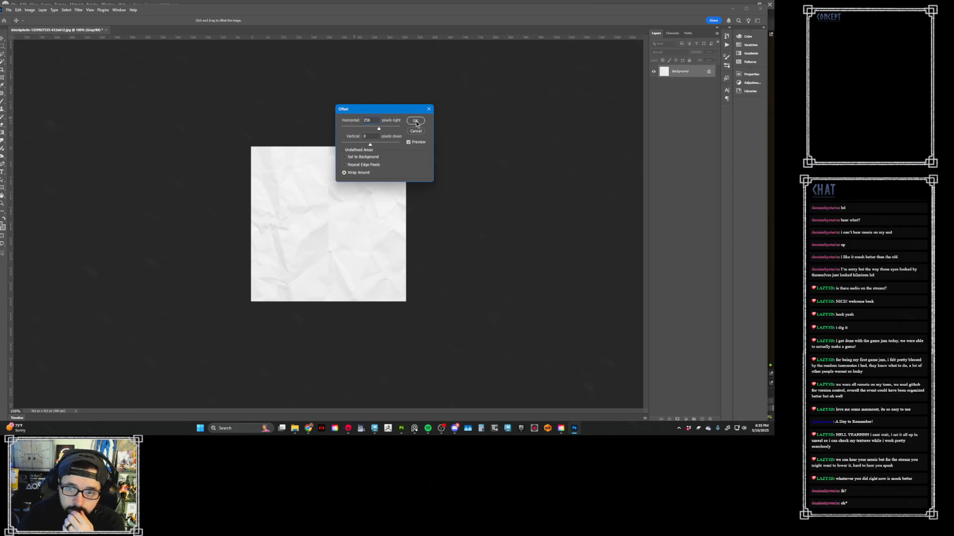
left_click(416, 121)
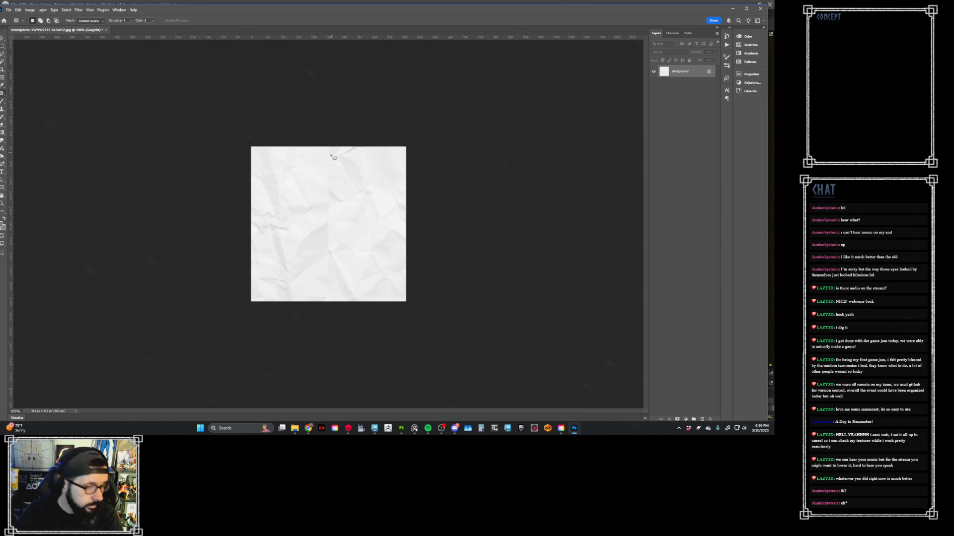
- Patch the vertical seam down the middle of the white paper image in two content-aware passes, and clear the selection
mouse_move(332, 146)
left_mouse_down()
mouse_move(316, 196)
mouse_move(319, 275)
left_mouse_up()
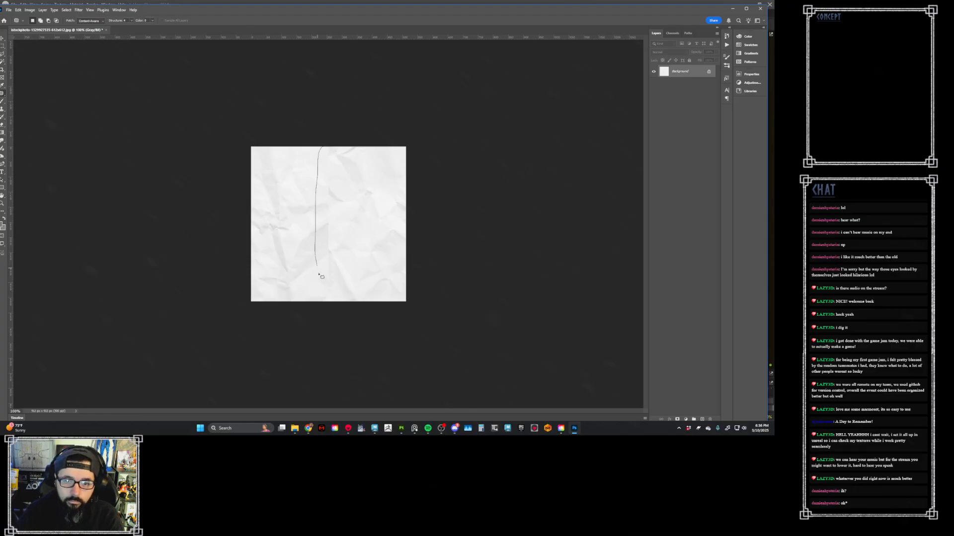
left_click_drag(328, 314, 341, 313)
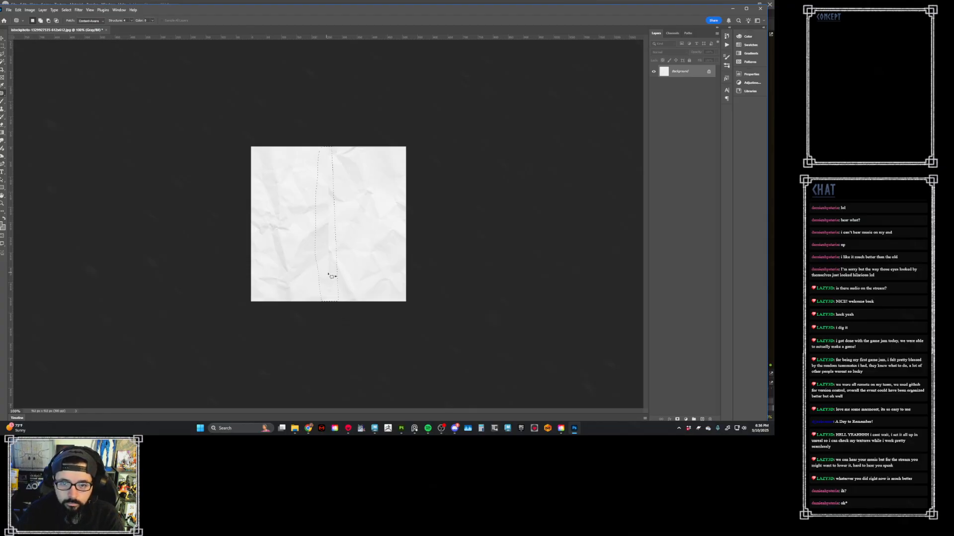
left_click_drag(332, 276, 342, 290)
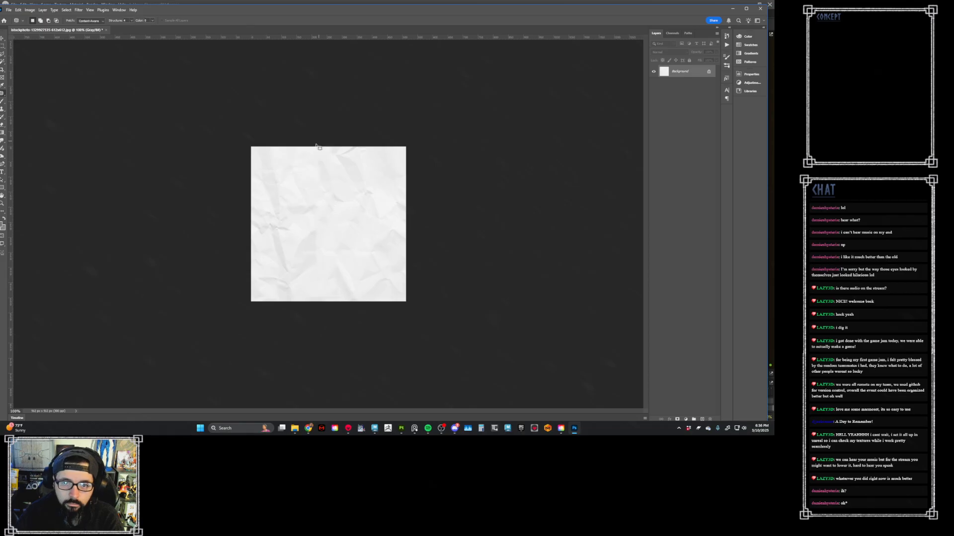
mouse_move(317, 146)
left_mouse_down()
mouse_move(309, 260)
mouse_move(326, 319)
left_mouse_up()
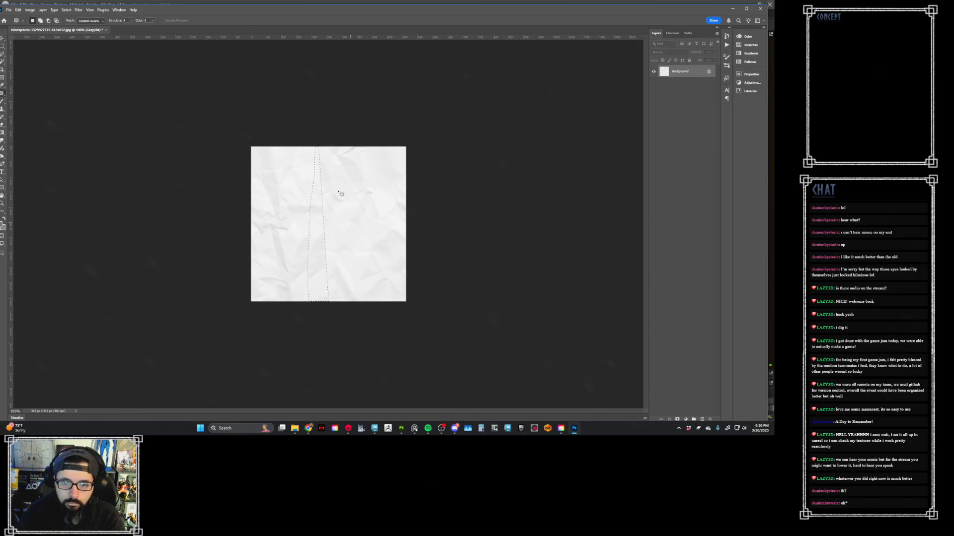
left_click_drag(321, 232, 342, 231)
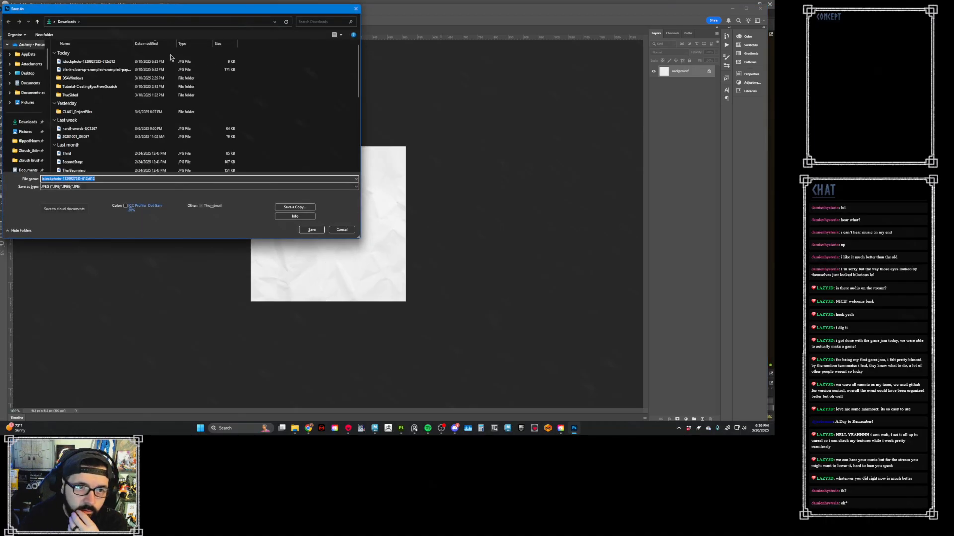
- Save the seamless paper image over the original istockphoto 612x612 JPG in Downloads, replacing the file and accepting the JPEG options
left_click(168, 61)
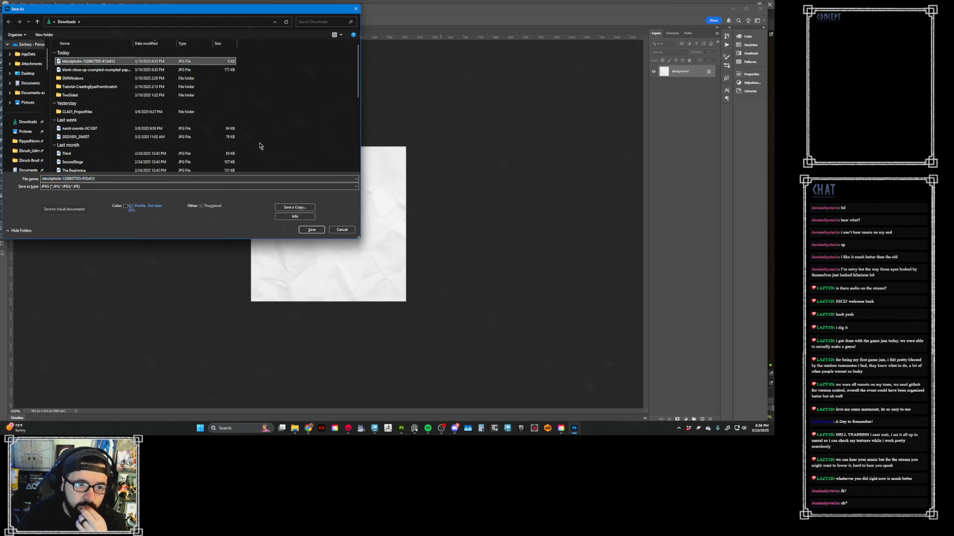
left_click(315, 229)
left_click(395, 217)
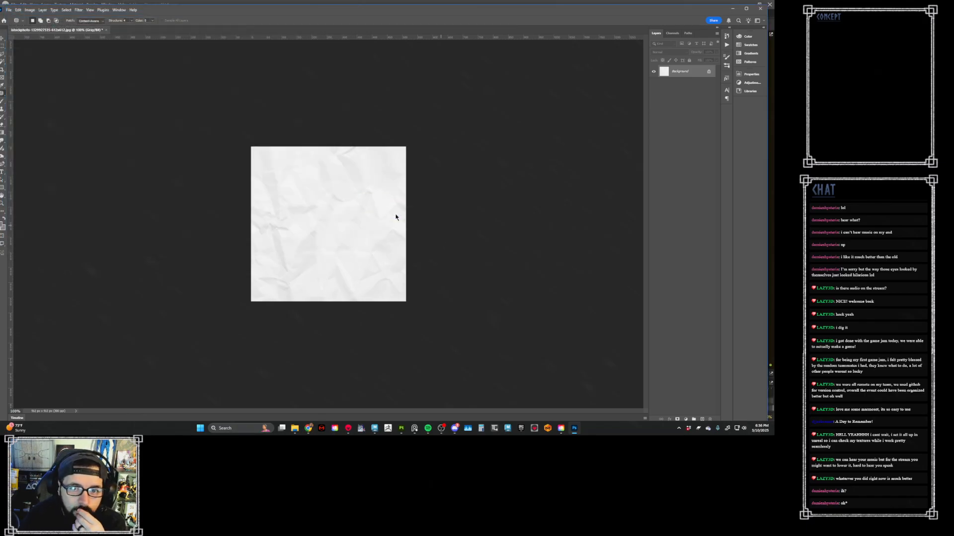
left_click(425, 117)
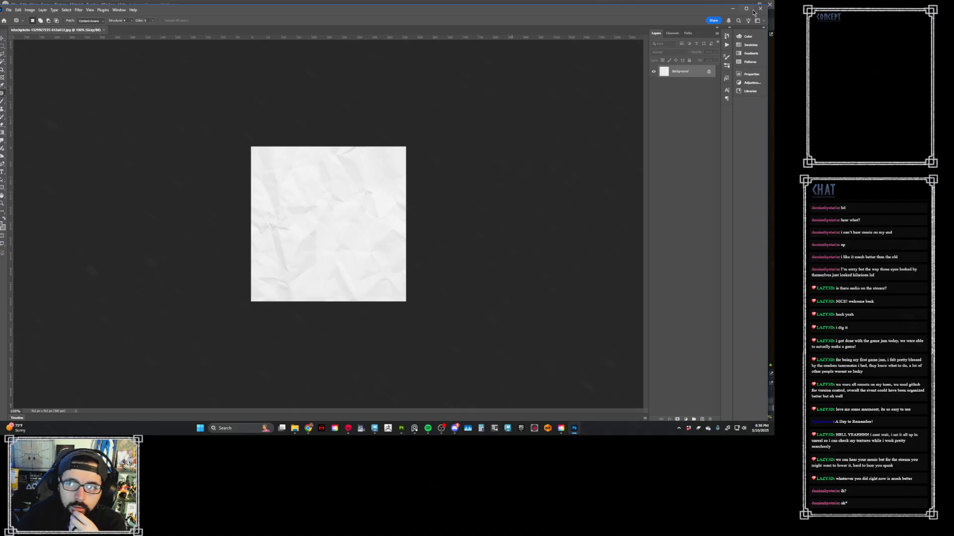
- Switch to Substance 3D Painter and bring the saved istockphoto paper JPG from the Downloads folder into the asset library
left_click(731, 9)
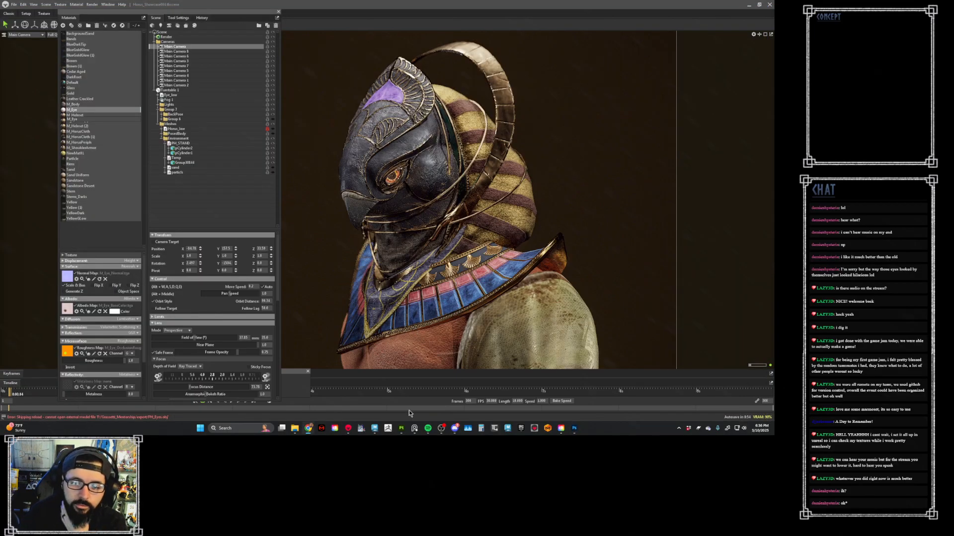
left_click(401, 428)
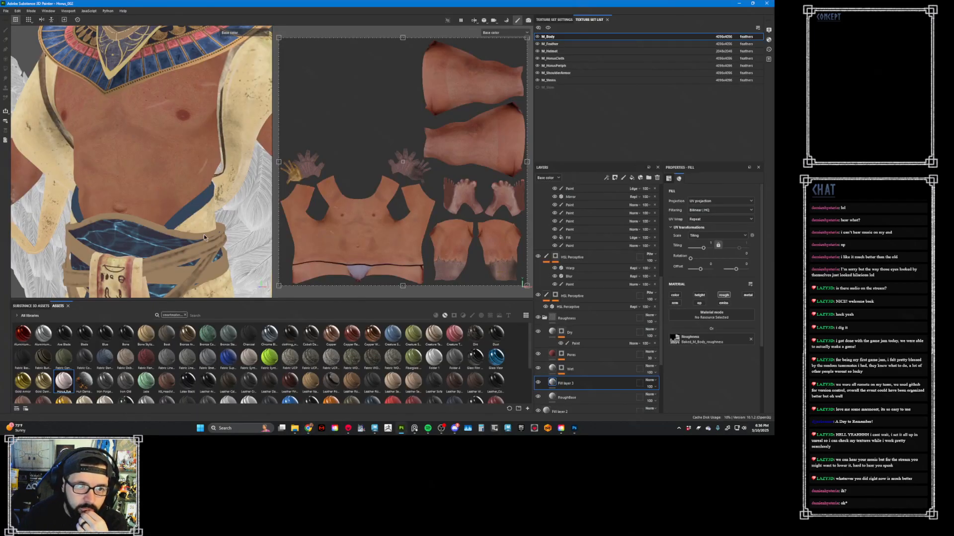
left_click(294, 429)
scroll(197, 176, "up", 5)
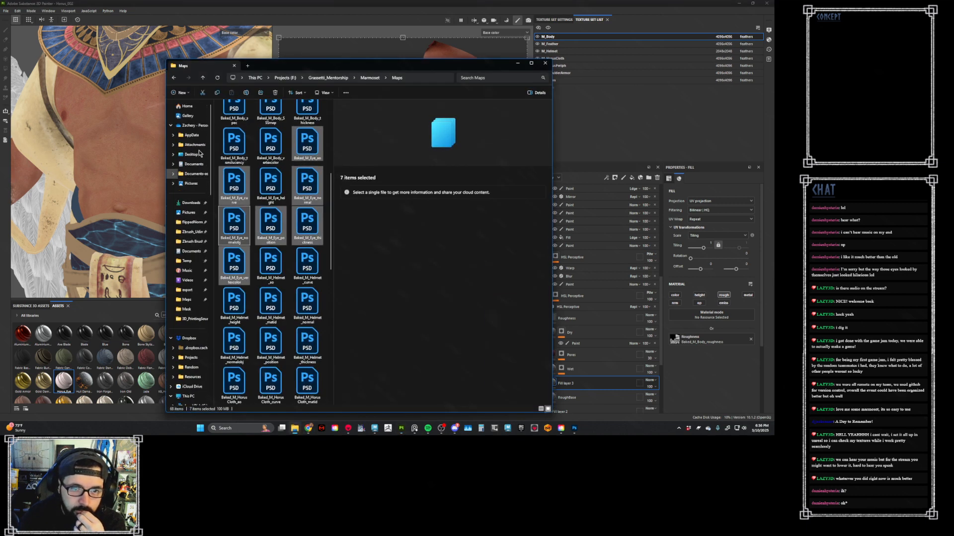
left_click(192, 203)
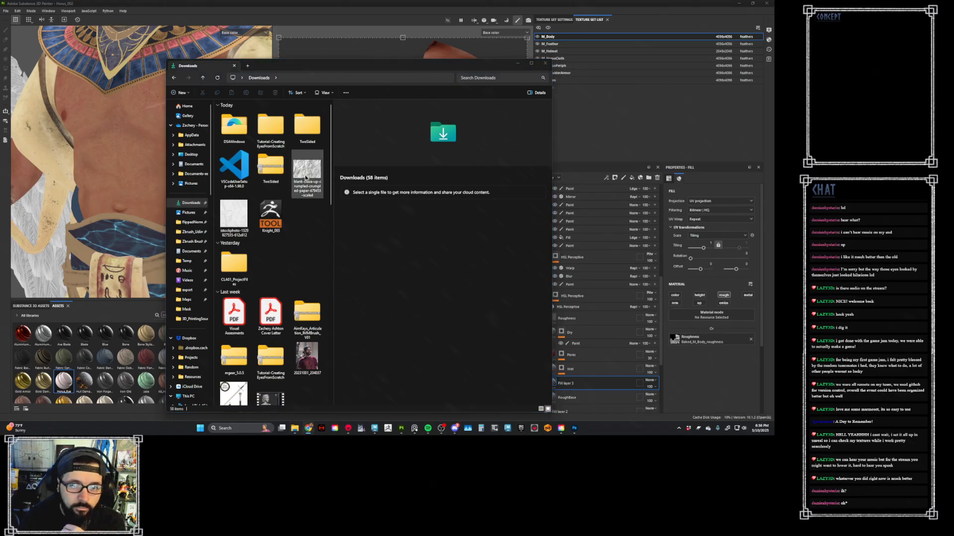
left_click(248, 221)
left_click_drag(240, 219, 138, 354)
- Import the paper image as a texture with the prefix Memory into the current project
left_click(461, 152)
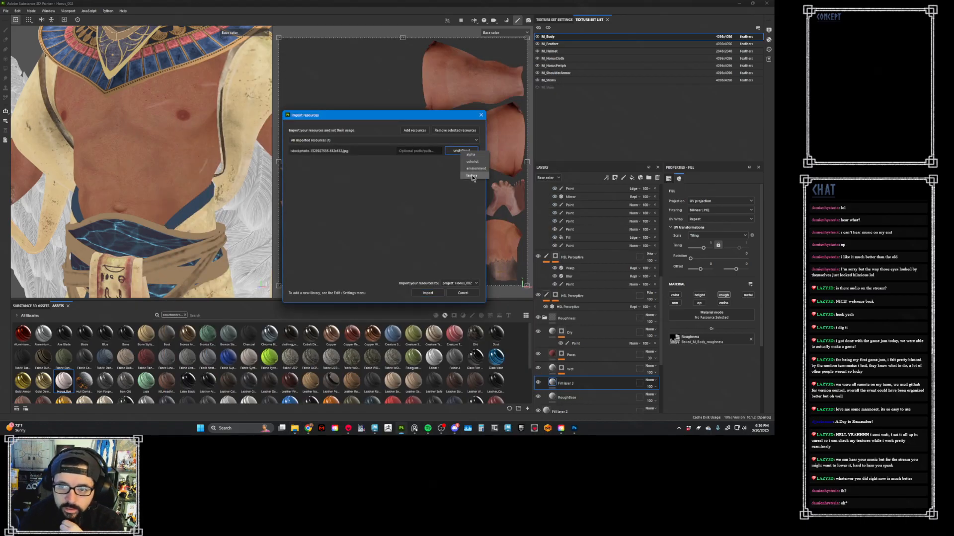
left_click(428, 151)
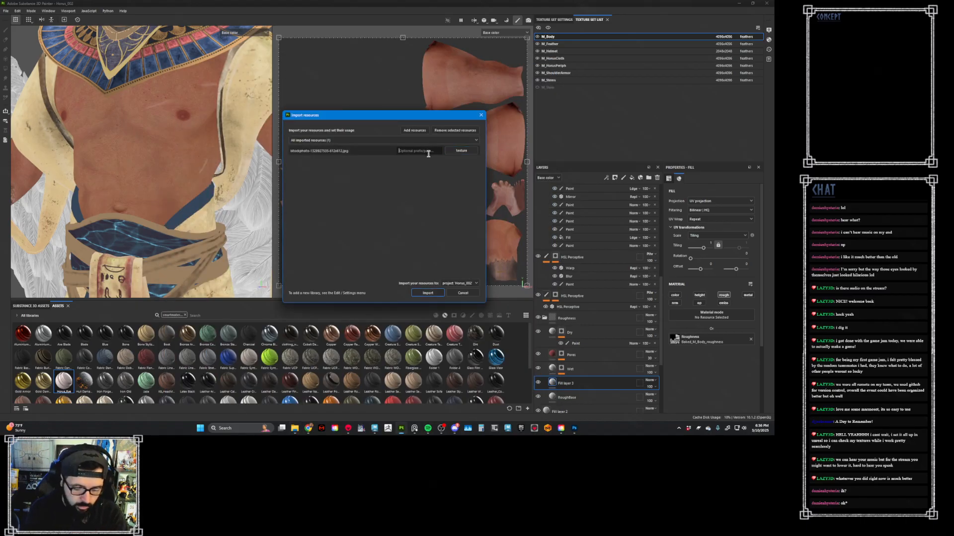
type("Memory")
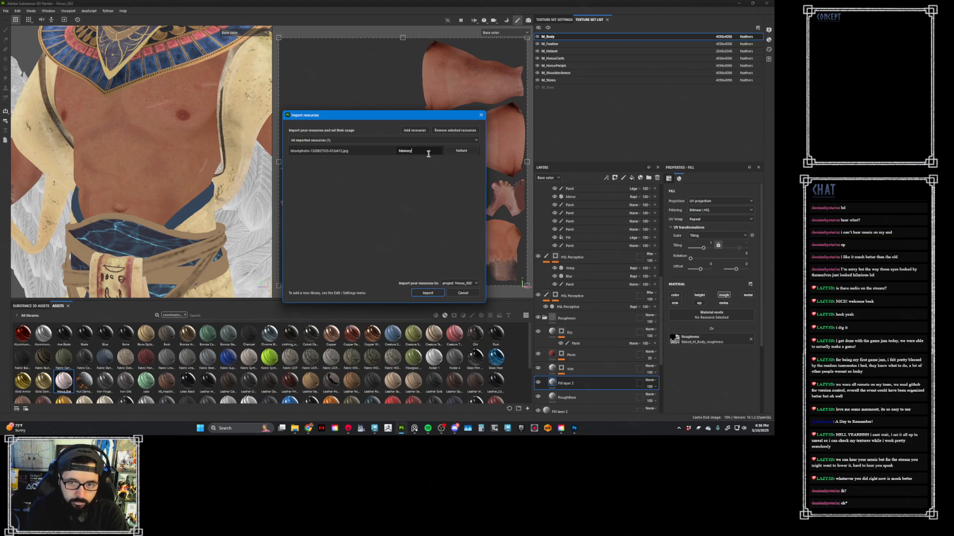
left_click(428, 293)
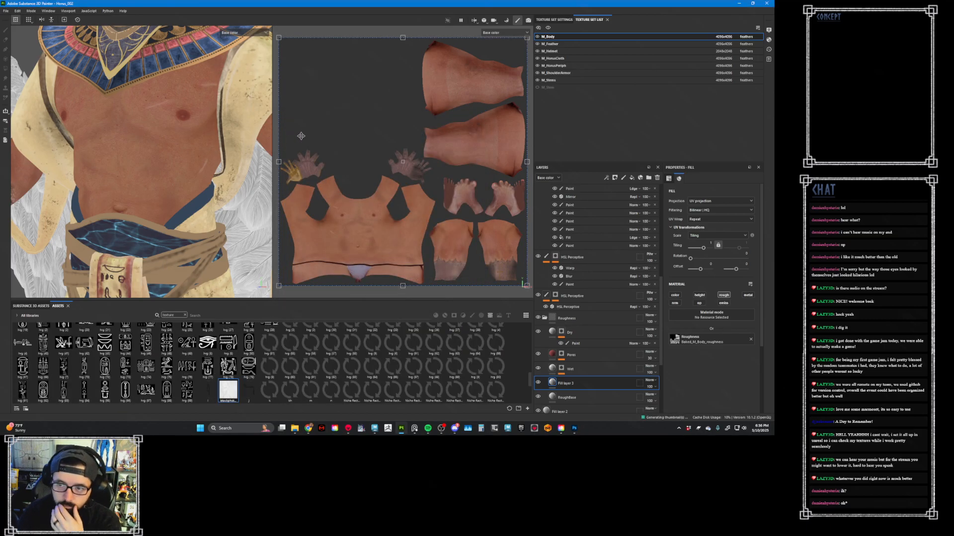
scroll(589, 220, "up", 5)
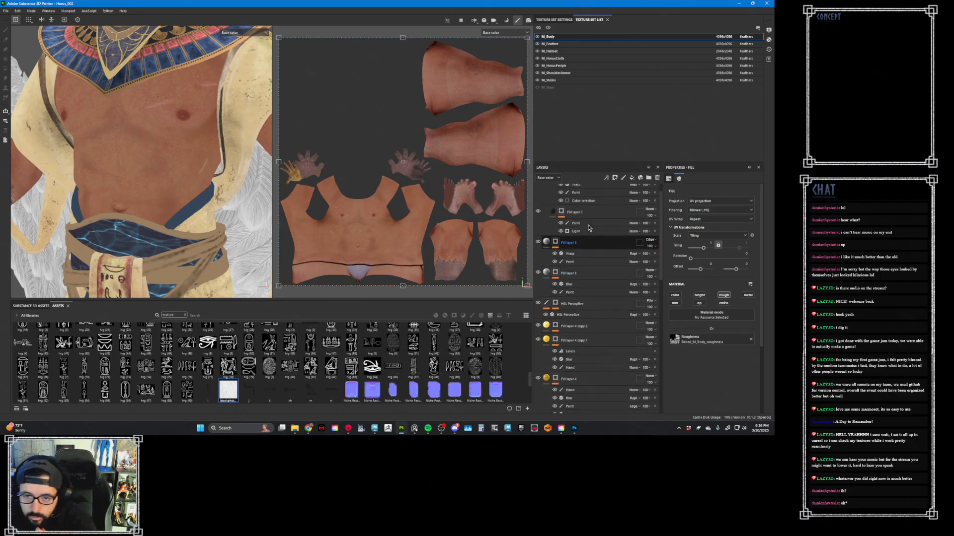
scroll(160, 90, "up", 1)
middle_click_drag(248, 102, 253, 180, "alt")
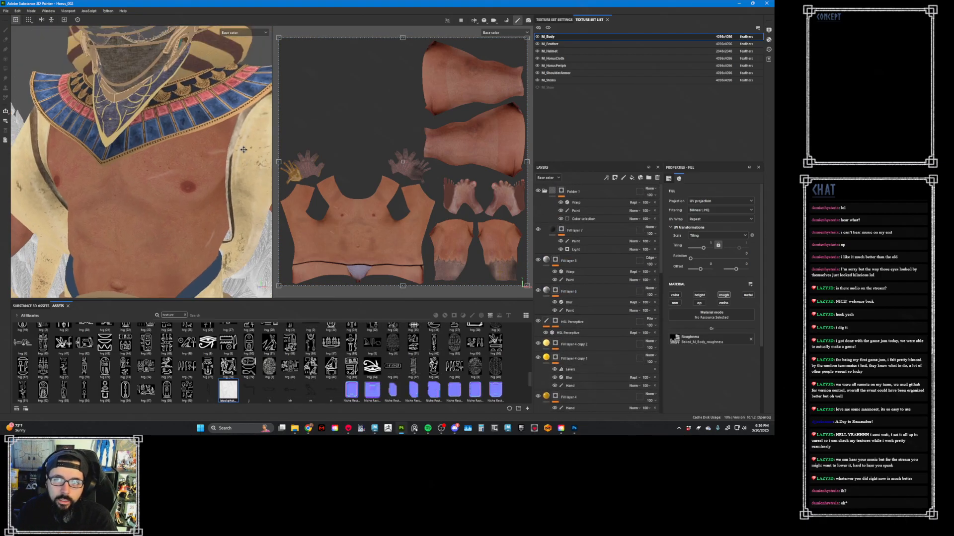
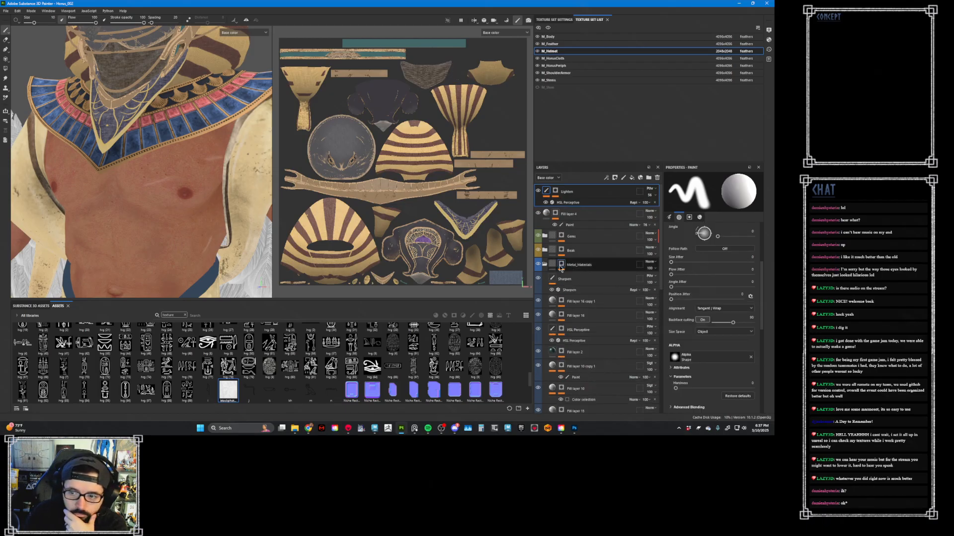
- Add a fill layer with only the height channel active above Fill layer 5 in the Helmet_Cloth folder
left_click(545, 265)
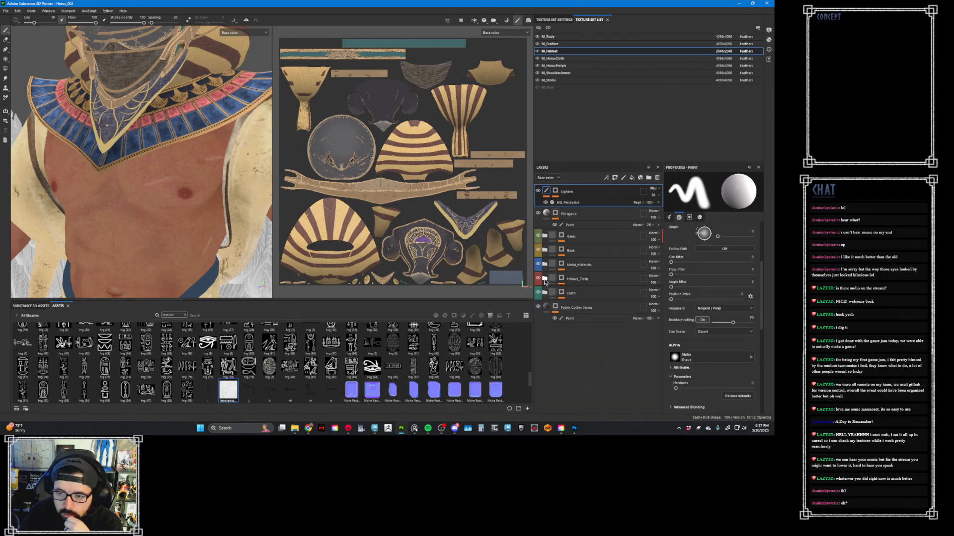
left_click(545, 278)
left_click(574, 293)
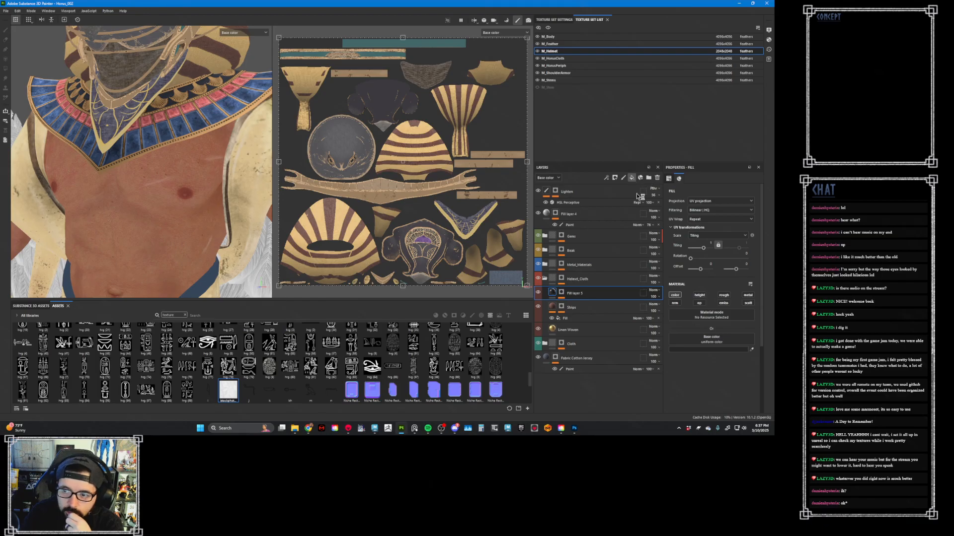
left_click(632, 177)
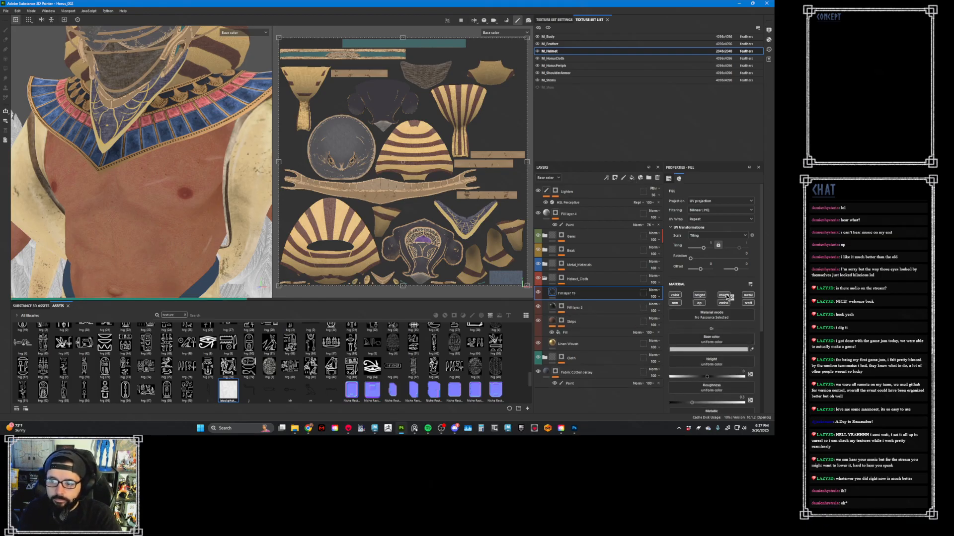
left_click(704, 296, "alt")
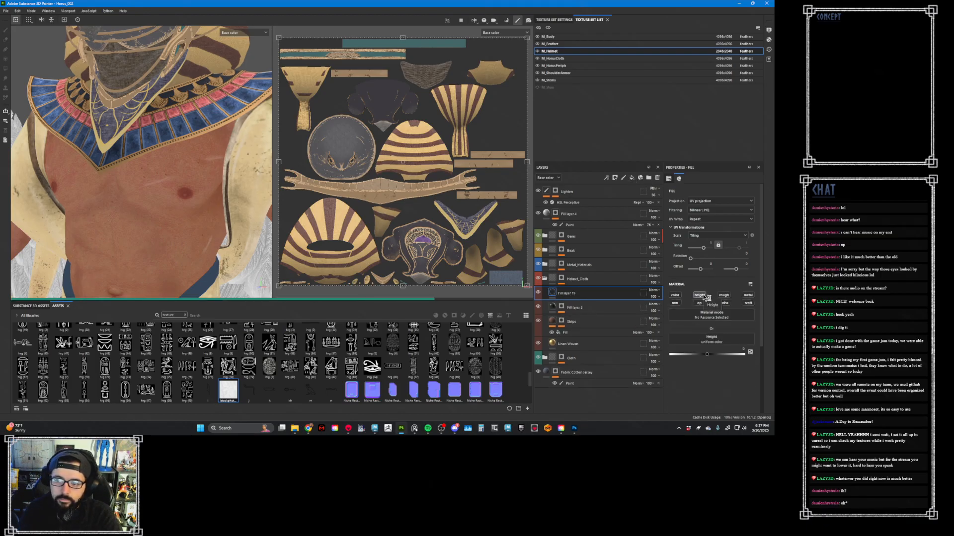
- Add a black mask to the new height layer and fill the mask with the imported istockphoto paper texture
right_click(596, 294)
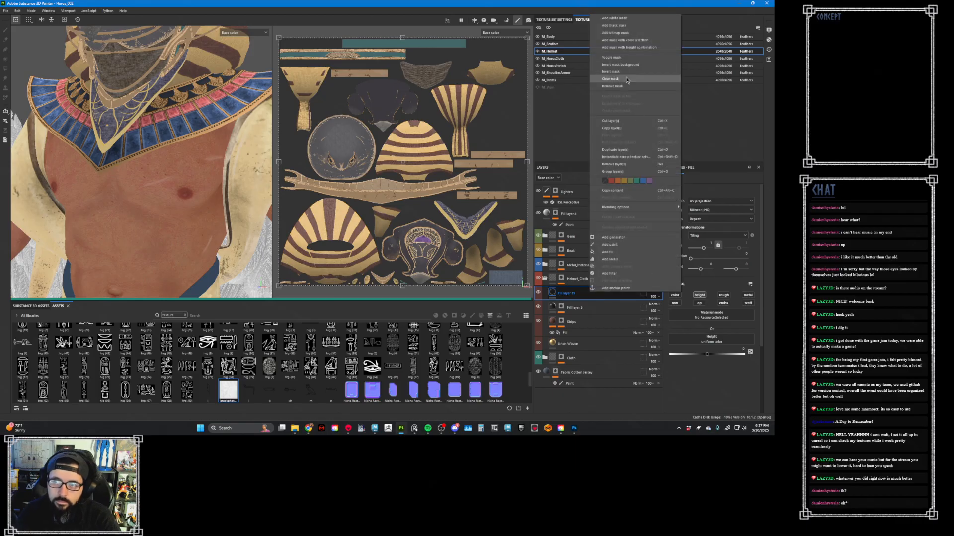
left_click(622, 26)
right_click(561, 291)
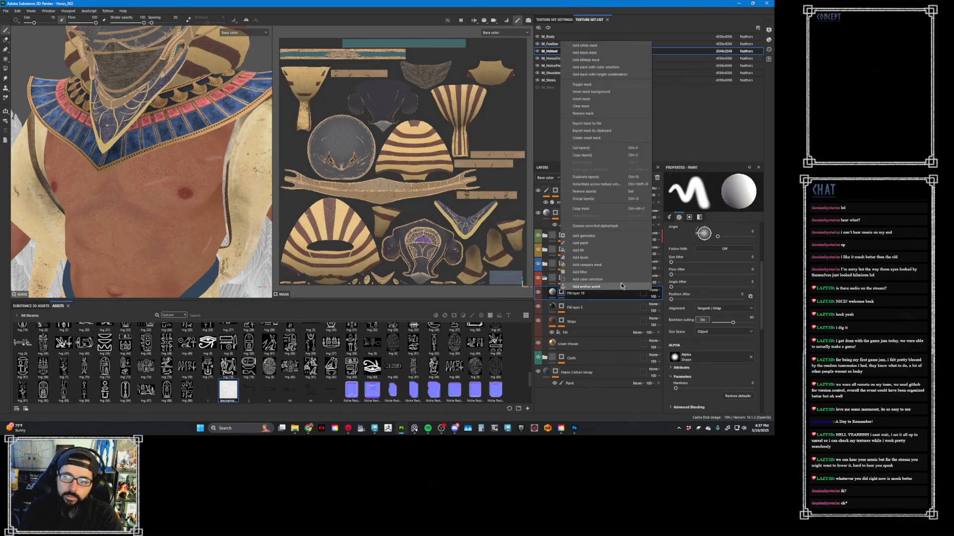
left_click(609, 250)
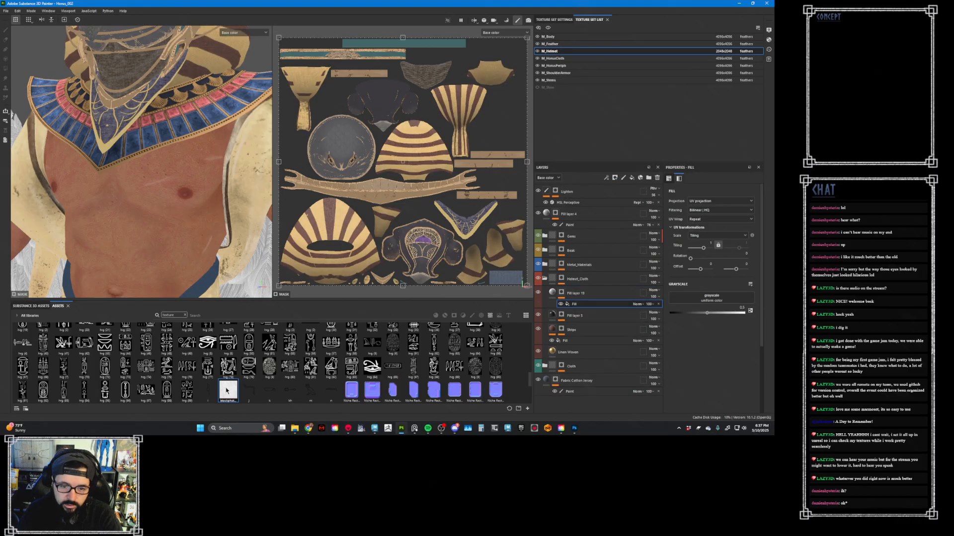
left_click_drag(226, 391, 725, 303)
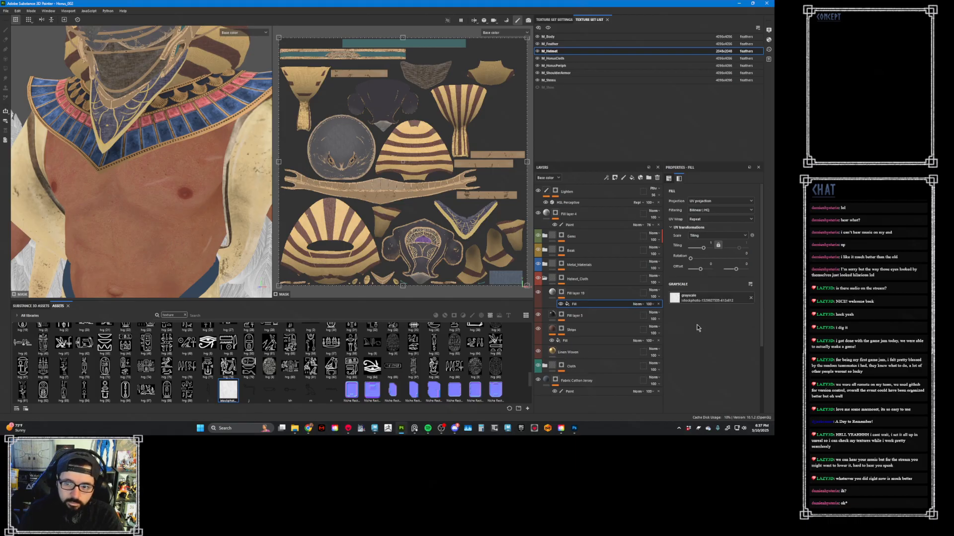
- Show the full material on the falcon helmet and set the paper layer's height to about -0.47
key("m")
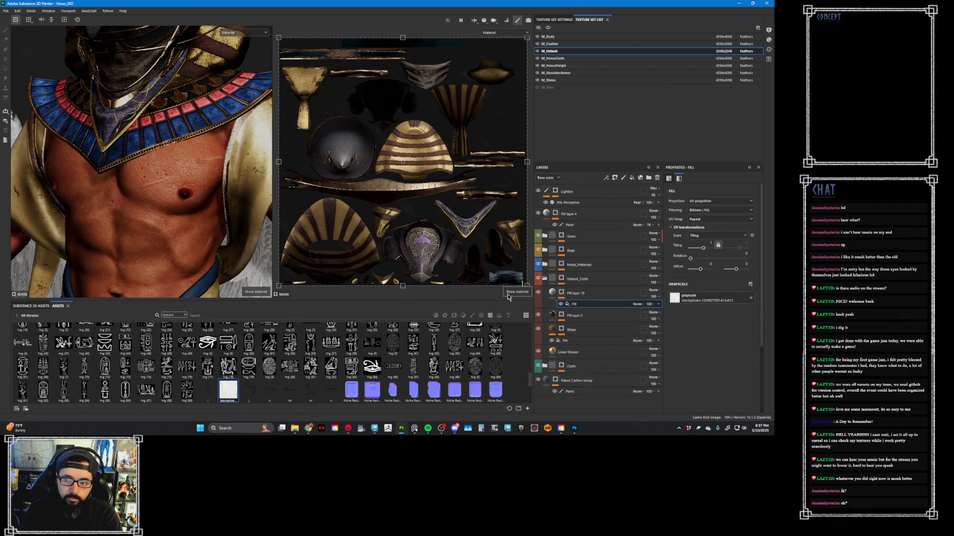
middle_click_drag(217, 175, 226, 237, "alt")
left_click_drag(226, 237, 179, 229, "alt")
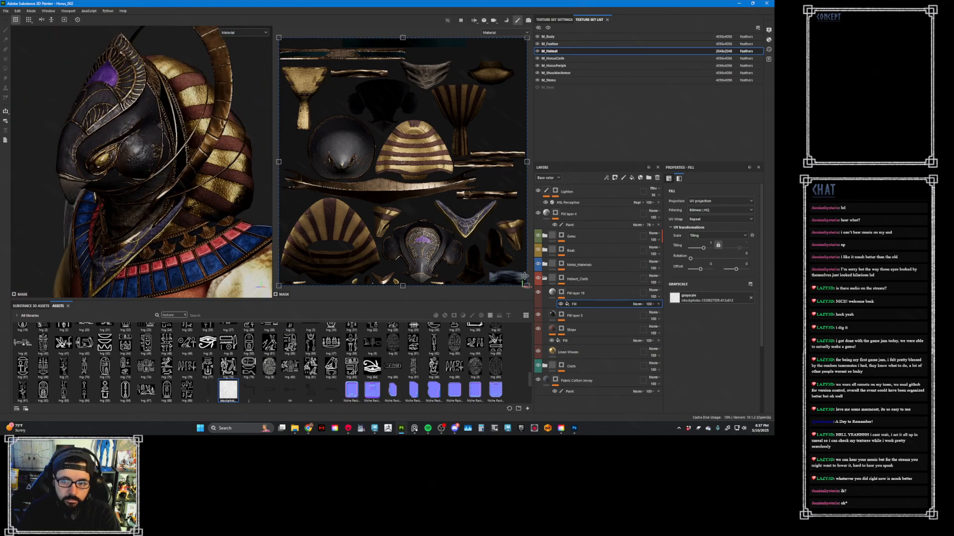
left_click(572, 294)
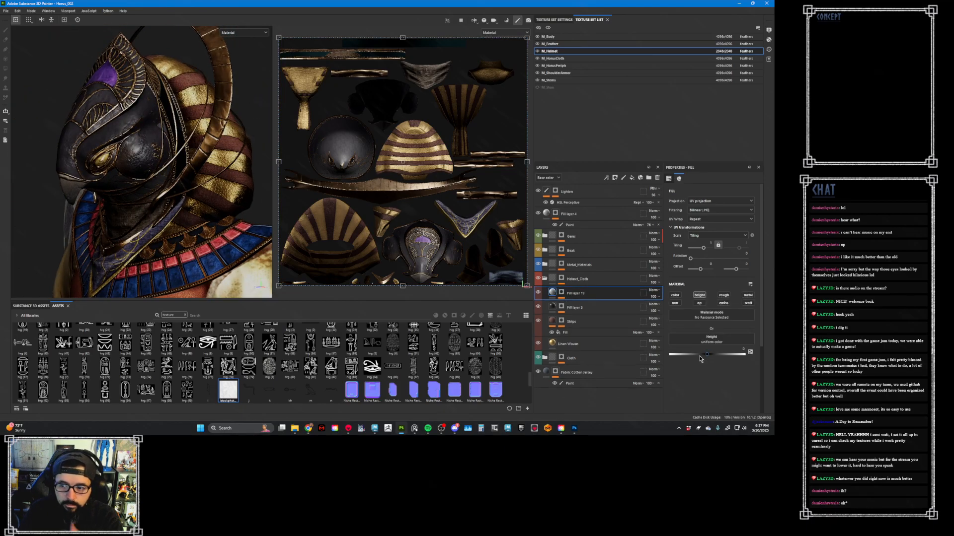
mouse_move(707, 356)
left_mouse_down()
mouse_move(719, 360)
mouse_move(689, 358)
left_mouse_up()
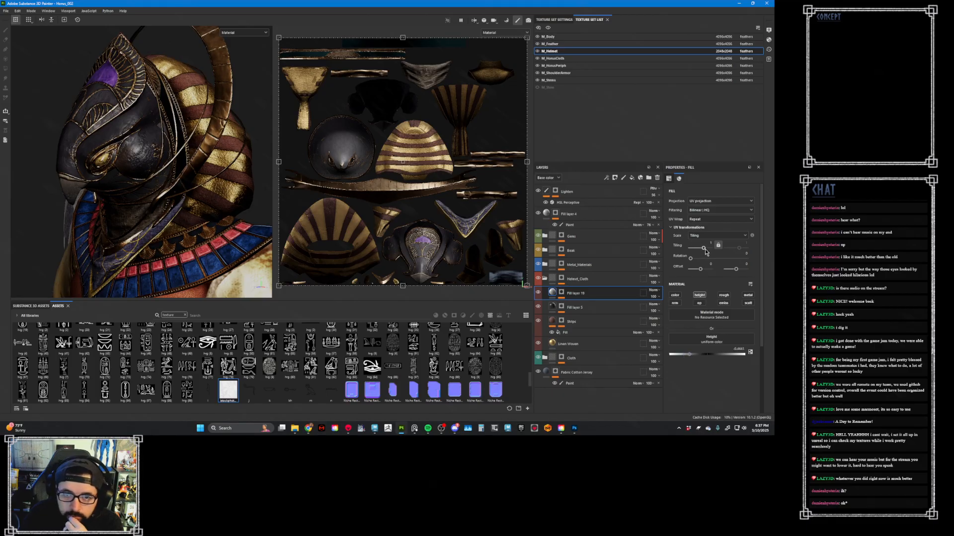
- Set the tiling to about 7.12 on the height layer and about 11 on the paper fill in its mask
left_click_drag(706, 252, 708, 251)
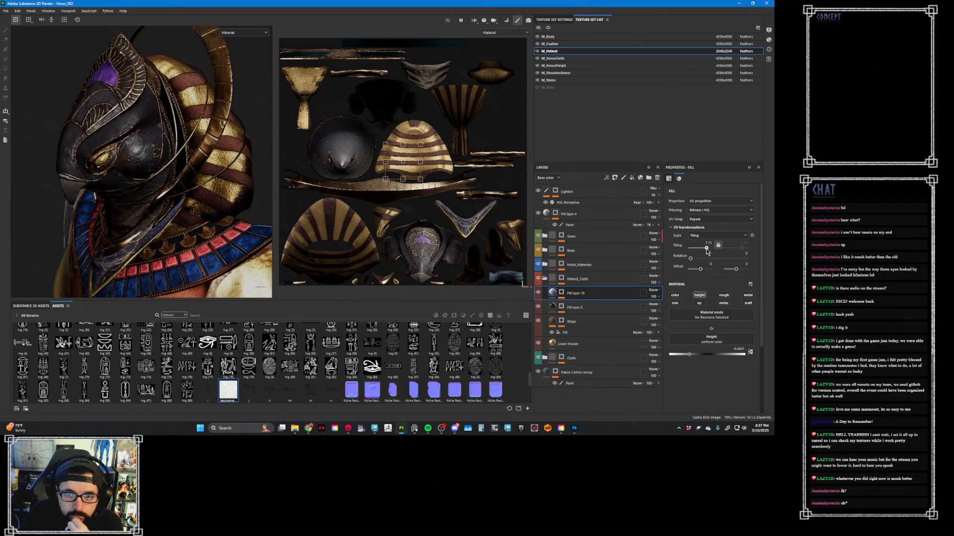
left_click(564, 295)
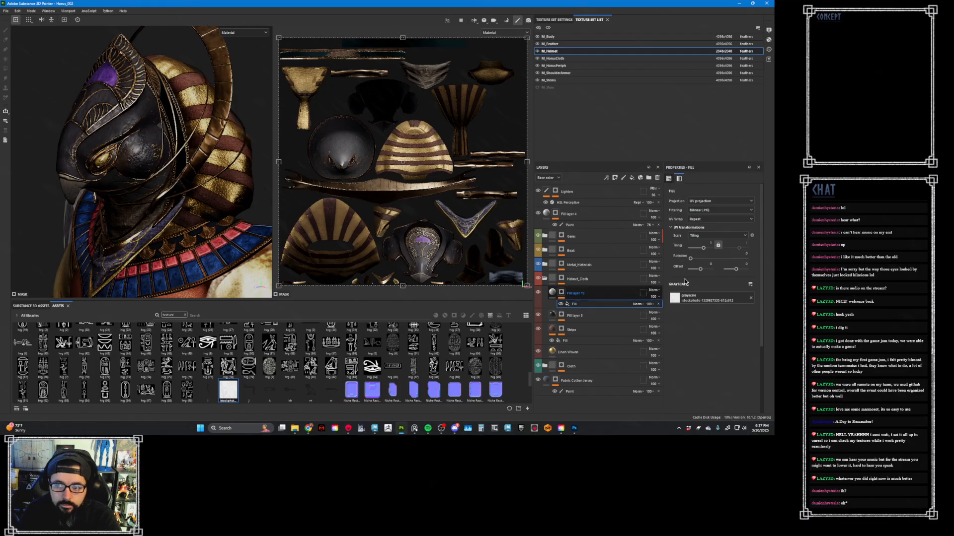
left_click_drag(703, 249, 709, 252)
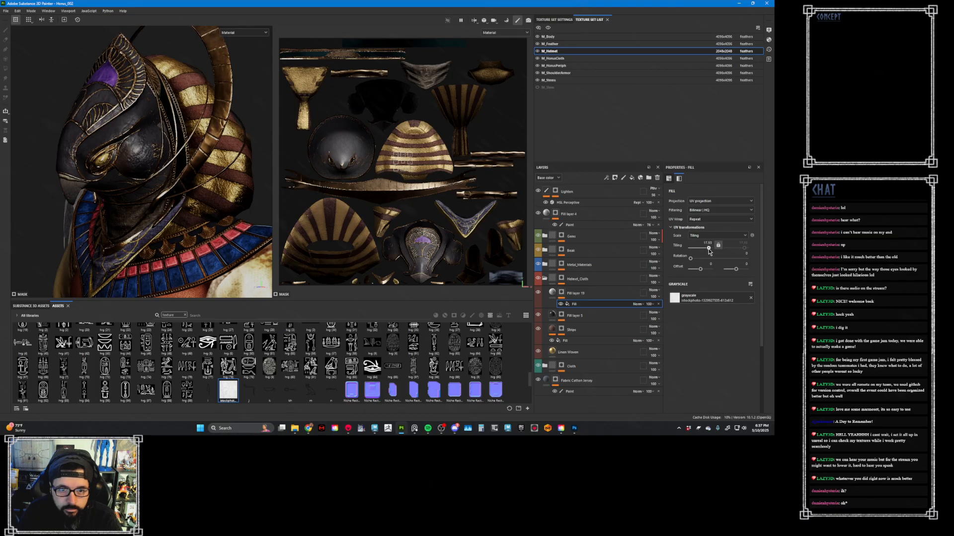
- Rotate the paper fill in the mask by about 66.5 degrees and set the layer's height to about -0.56
left_click(555, 294)
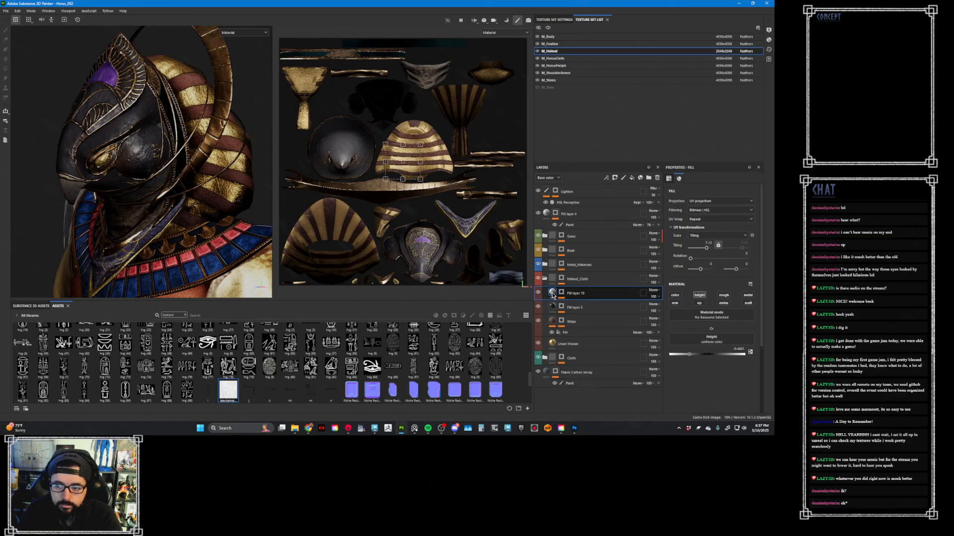
mouse_move(689, 355)
left_mouse_down()
mouse_move(654, 353)
mouse_move(684, 354)
mouse_move(675, 354)
left_mouse_up()
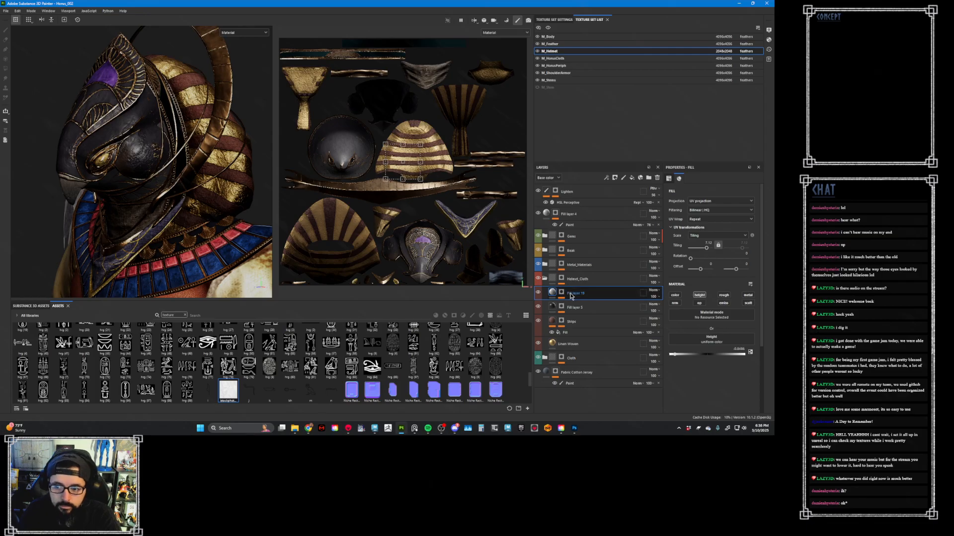
left_click(562, 294)
left_click(605, 305)
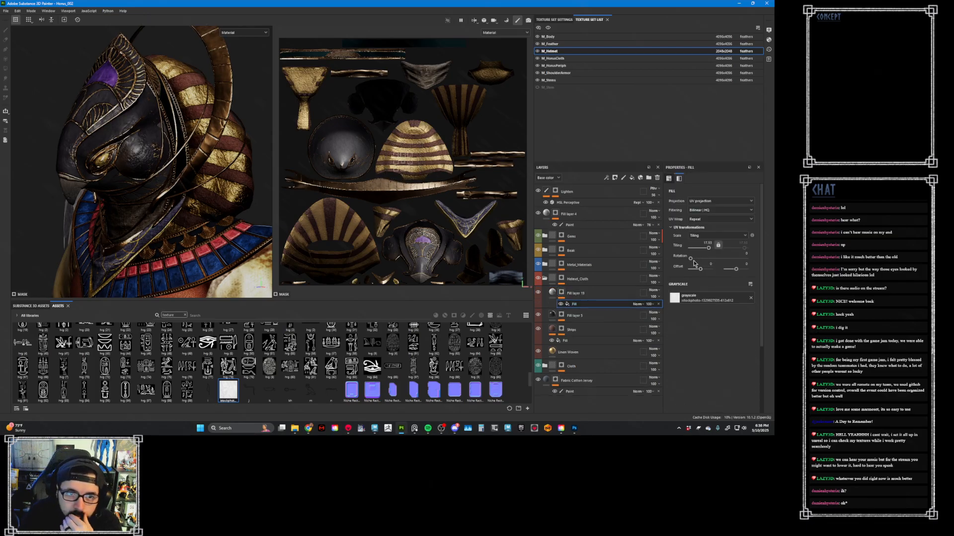
left_click_drag(691, 258, 700, 259)
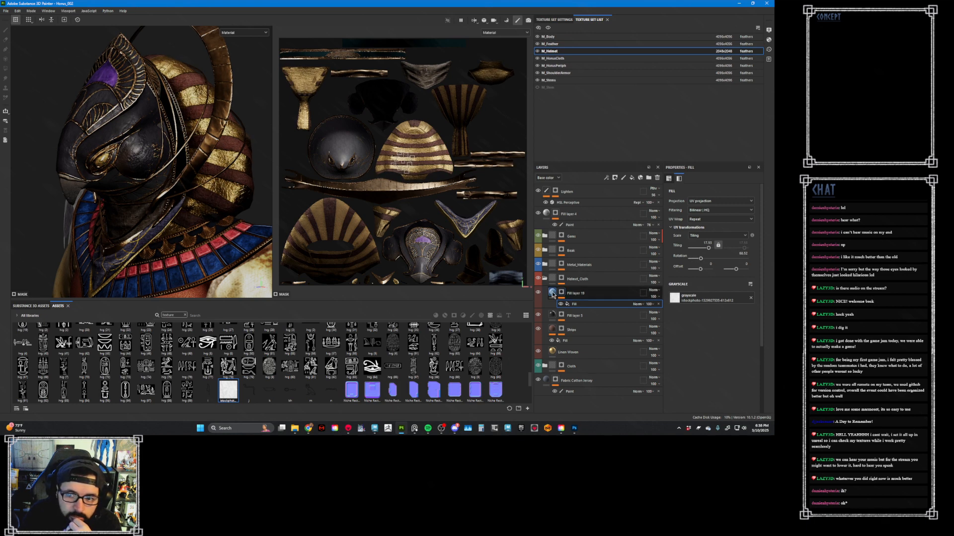
left_click(576, 293)
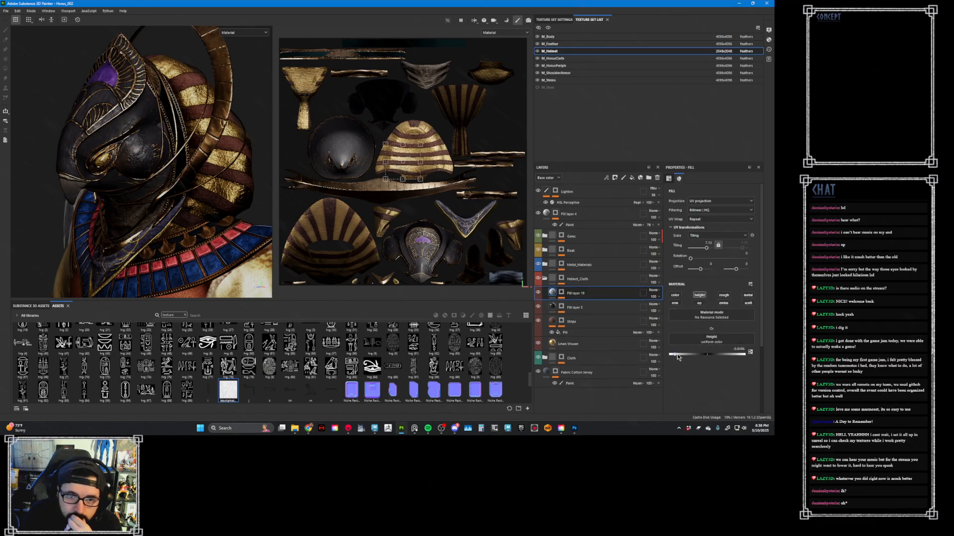
left_click_drag(678, 356, 686, 361)
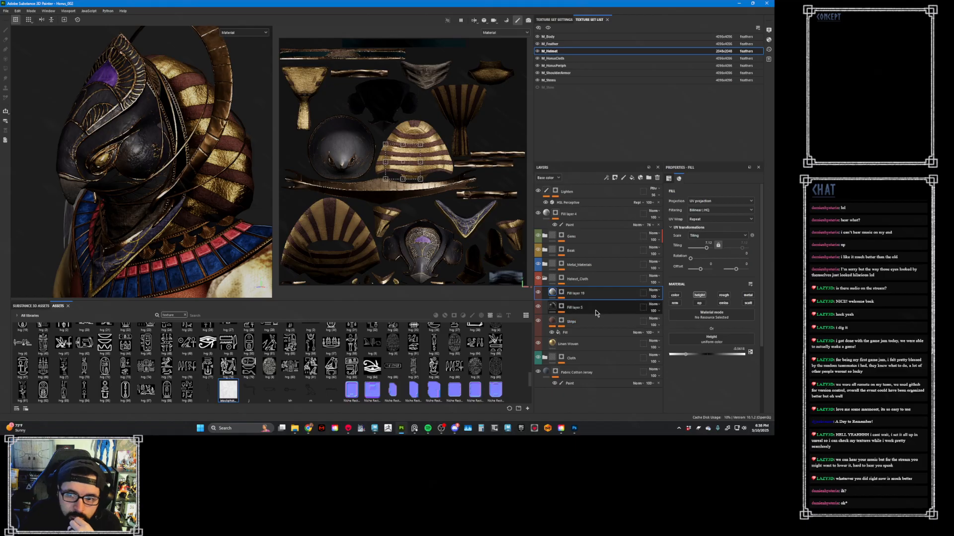
mouse_move(600, 296)
left_mouse_down()
mouse_move(605, 347)
mouse_move(602, 293)
mouse_move(616, 319)
mouse_move(607, 299)
left_mouse_up()
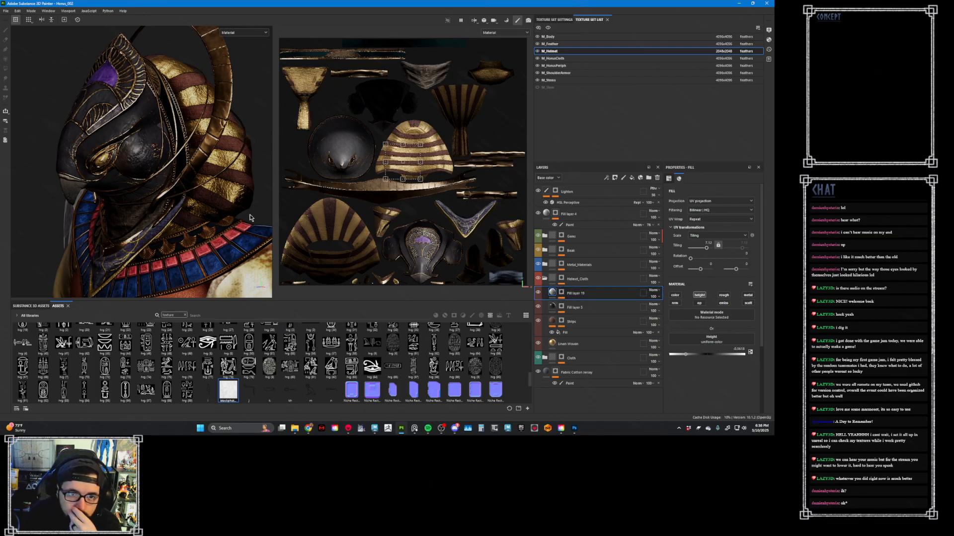
- Duplicate the paper height layer and find the Creases Soft texture in the asset library without the texture-only filter
left_click_drag(251, 218, 229, 249, "alt")
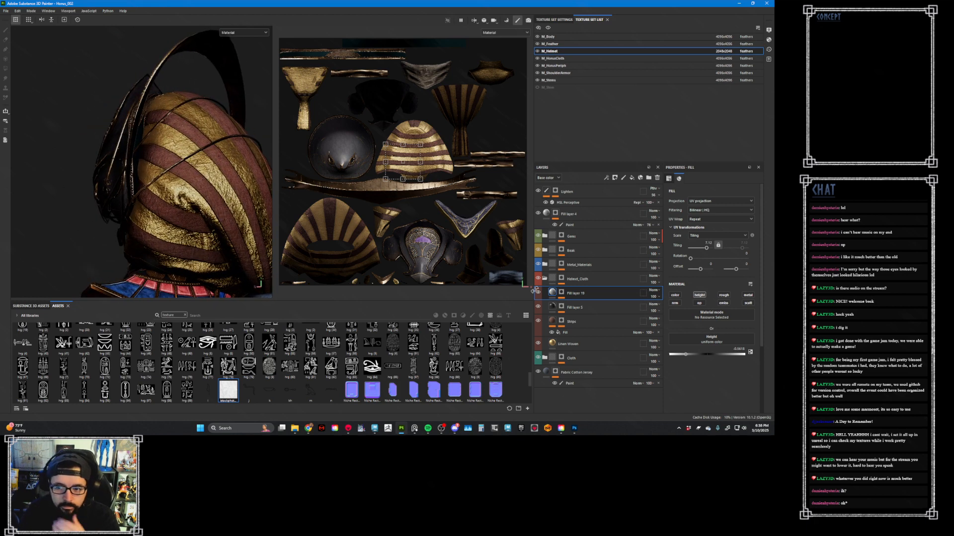
key("ctrl+d")
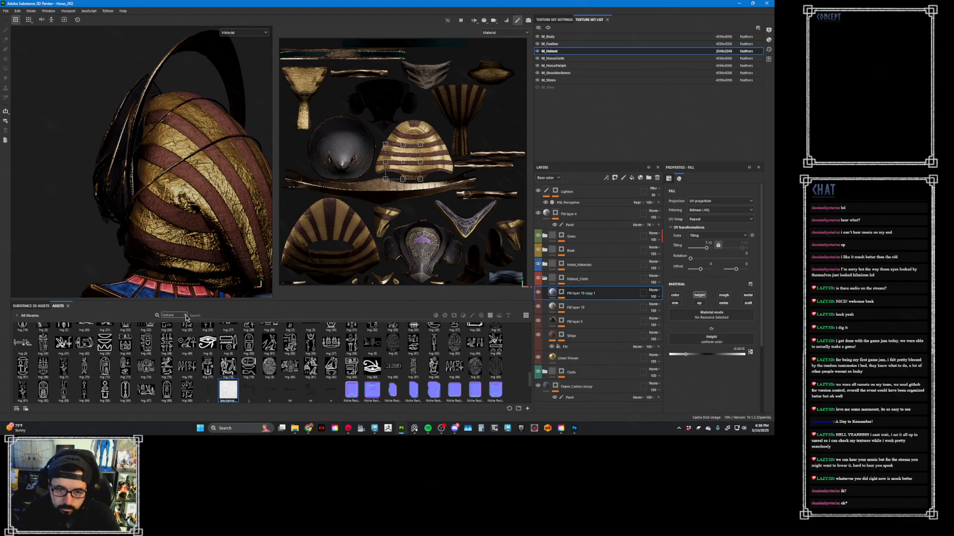
scroll(400, 372, "up", 3)
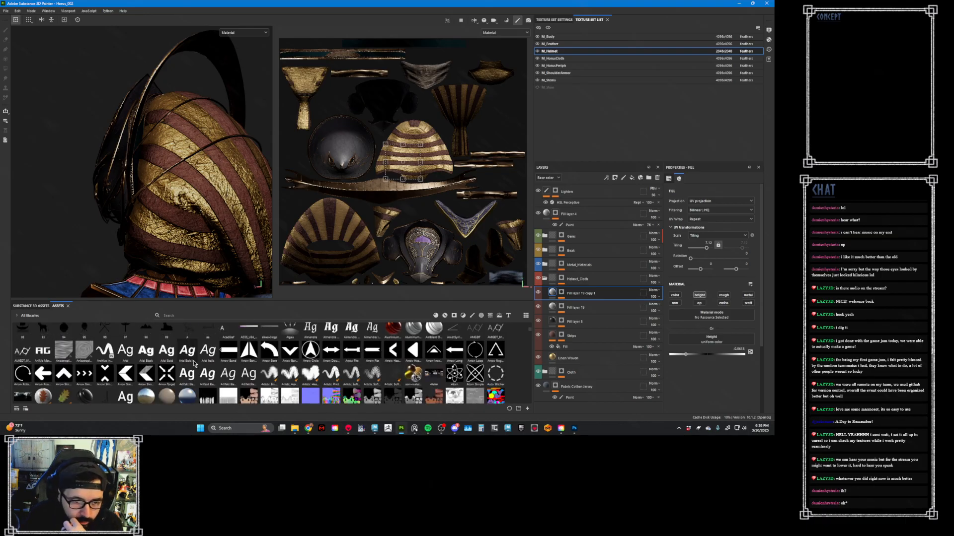
scroll(213, 369, "up", 3)
scroll(212, 369, "down", 5)
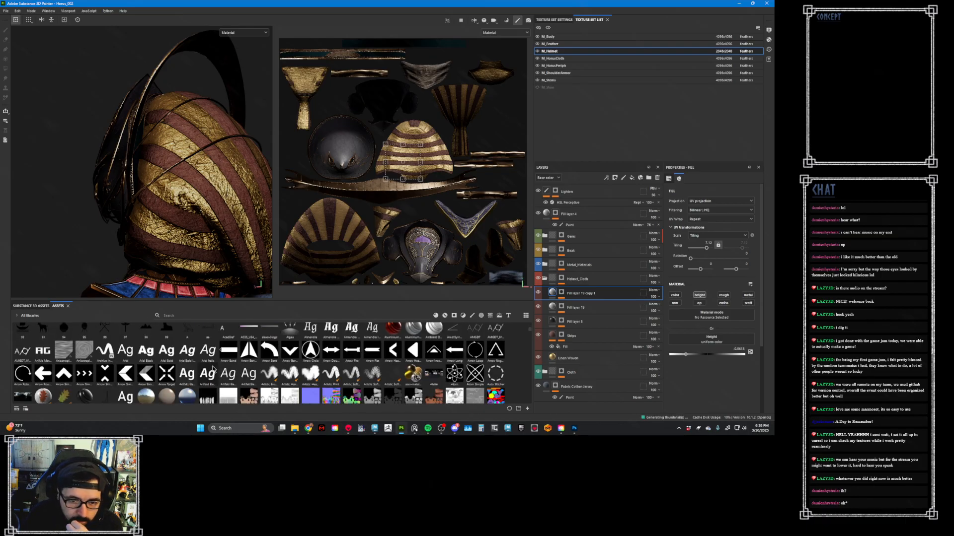
scroll(213, 369, "down", 3)
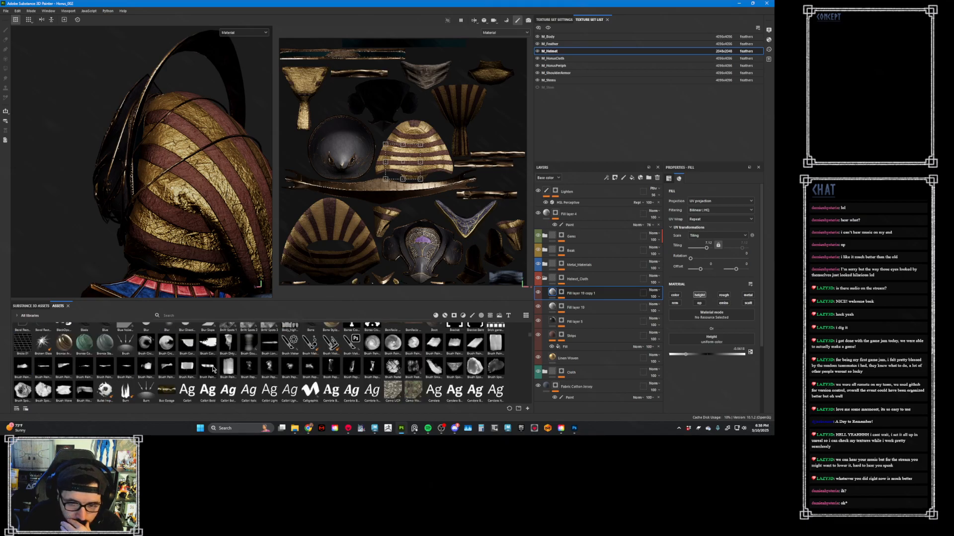
scroll(212, 369, "down", 2)
scroll(213, 369, "down", 2)
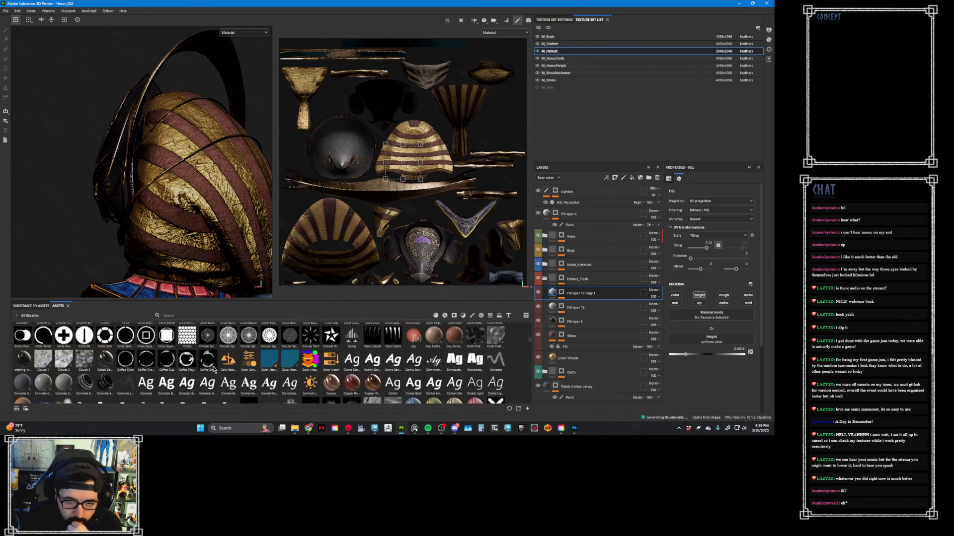
scroll(213, 369, "down", 3)
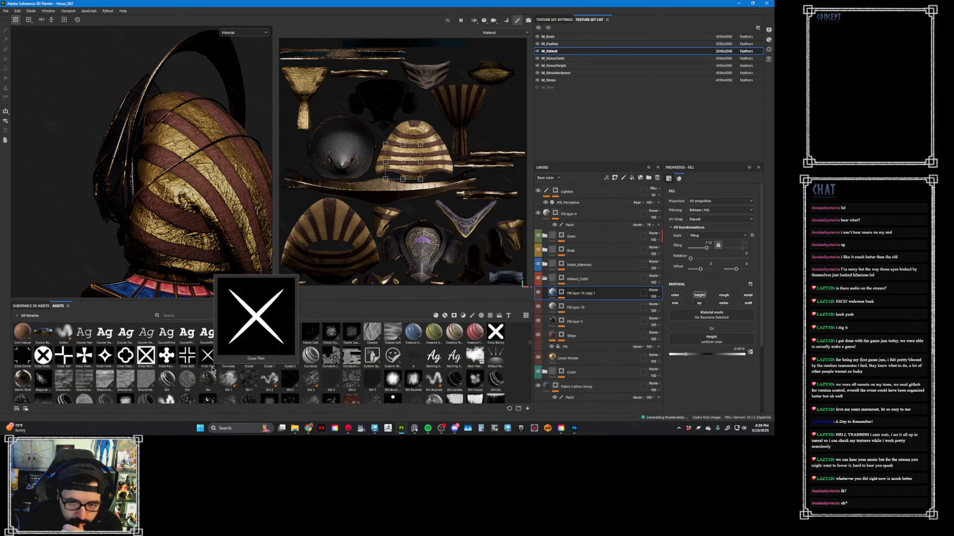
left_click(397, 334)
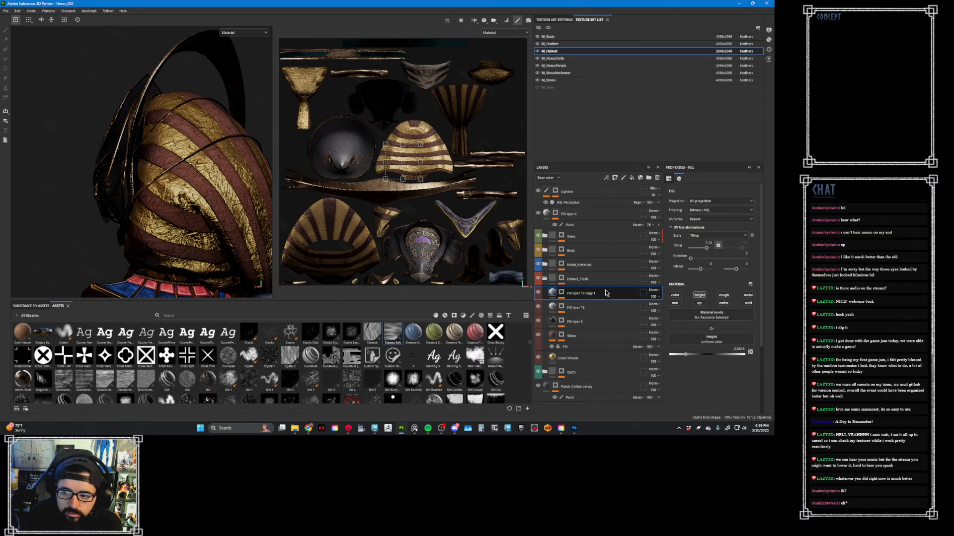
- Replace the paper texture in the duplicated layer's mask with Creases Soft and set its rotation to 0
left_click(561, 293)
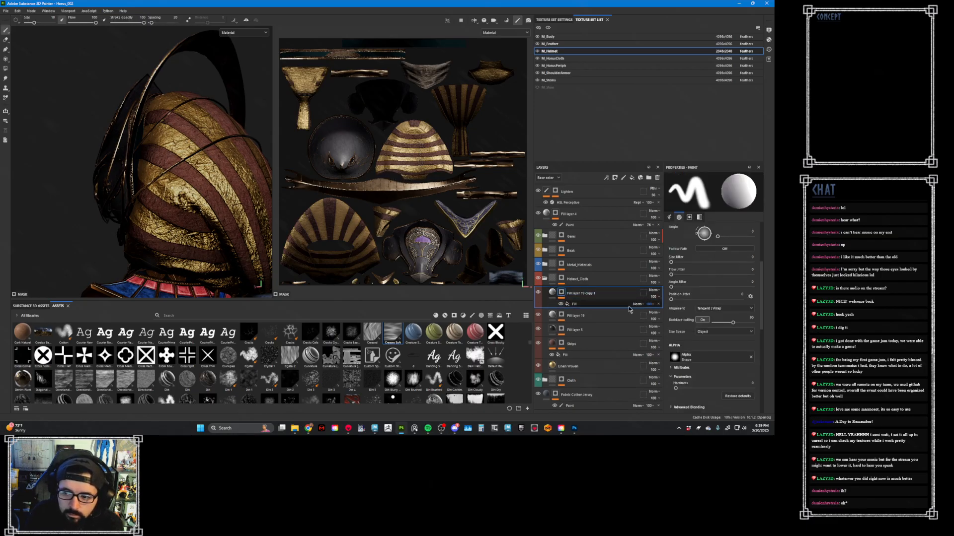
left_click(608, 305)
left_click_drag(395, 331, 703, 301)
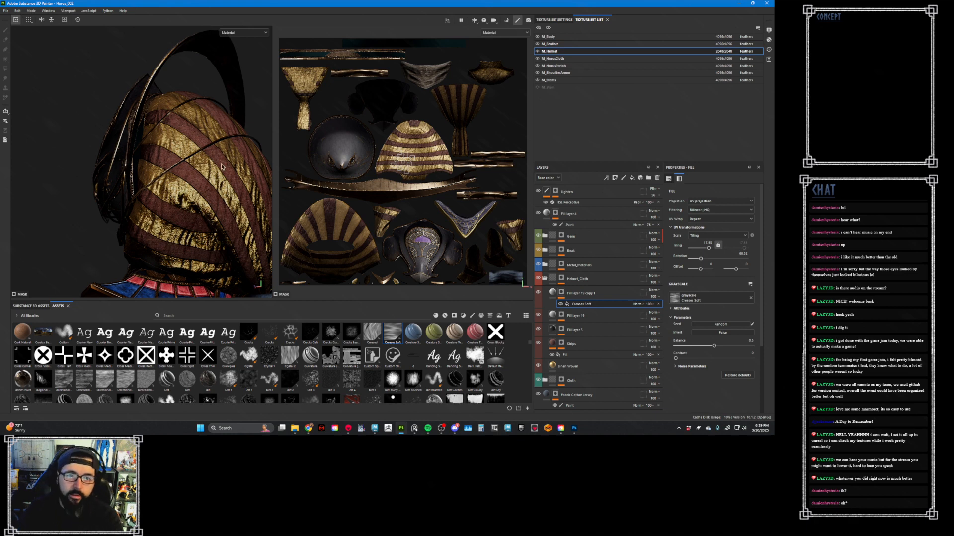
left_click(745, 253)
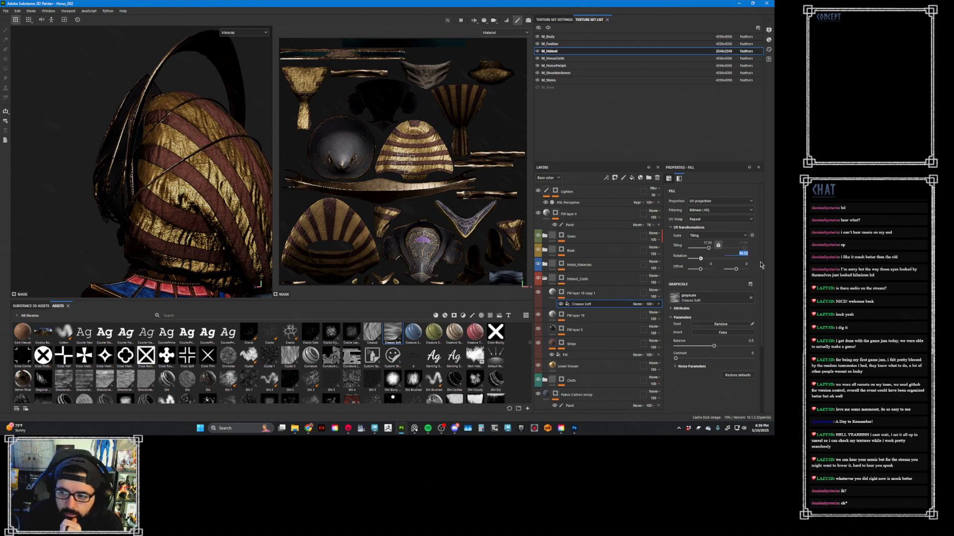
type("0")
key("Return")
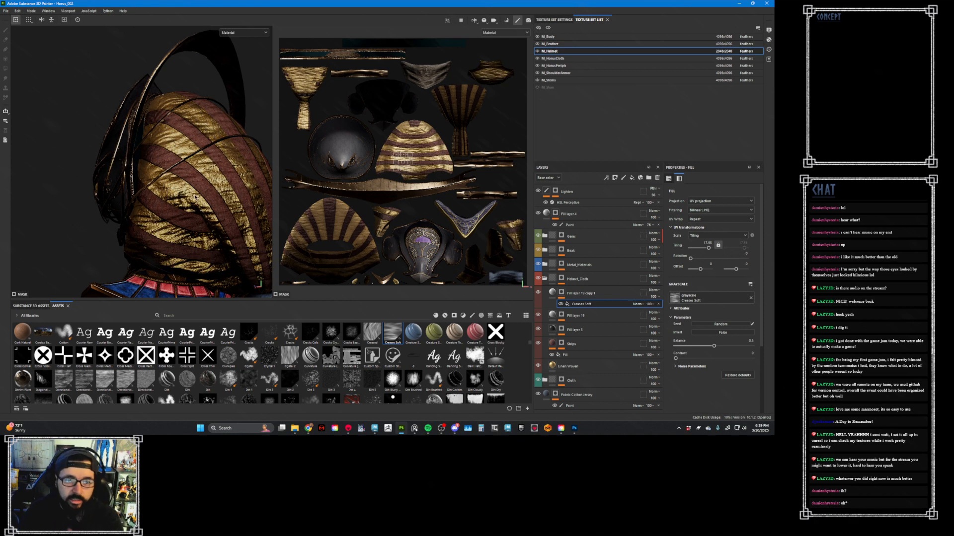
mouse_move(196, 199)
left_mouse_down("alt")
mouse_move(194, 209)
mouse_move(169, 212)
mouse_move(184, 198)
mouse_move(204, 207)
left_mouse_up("alt")
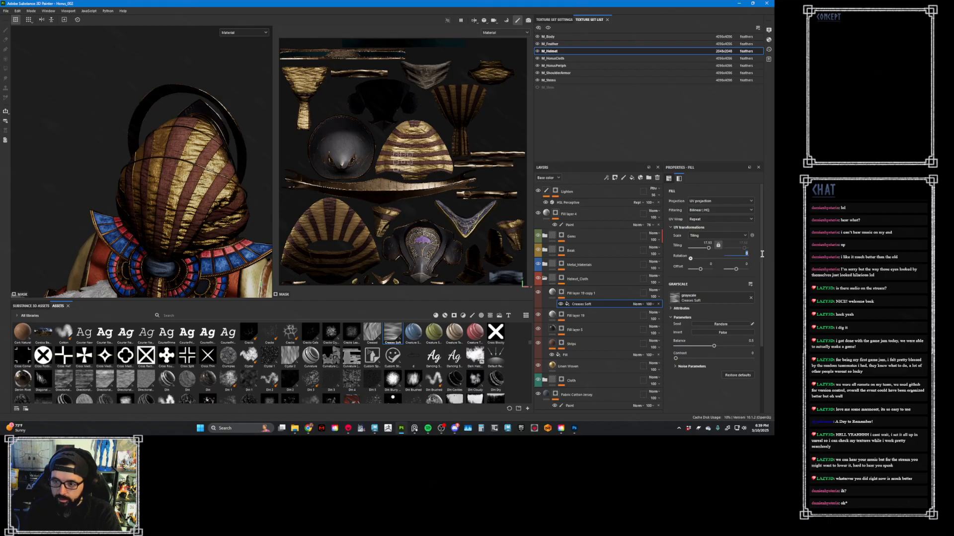
- Switch the Creases Soft mask fill to tri-planar projection and set its rotation to 0
key("Return")
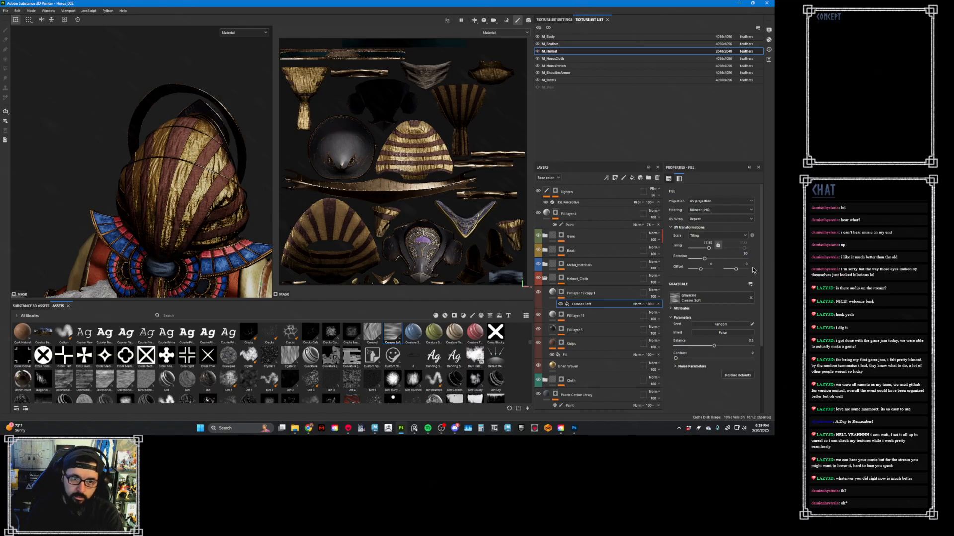
left_click_drag(176, 165, 212, 172, "alt")
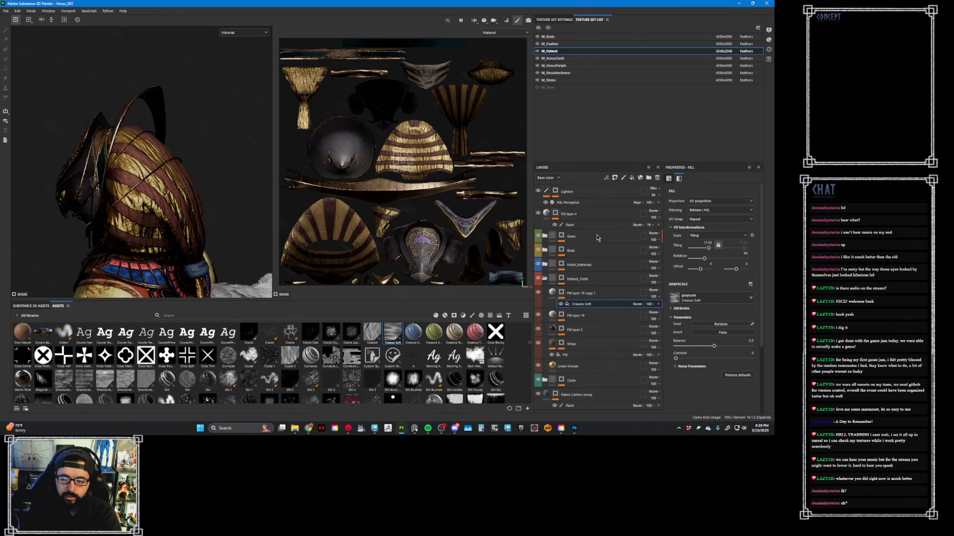
left_click(707, 202)
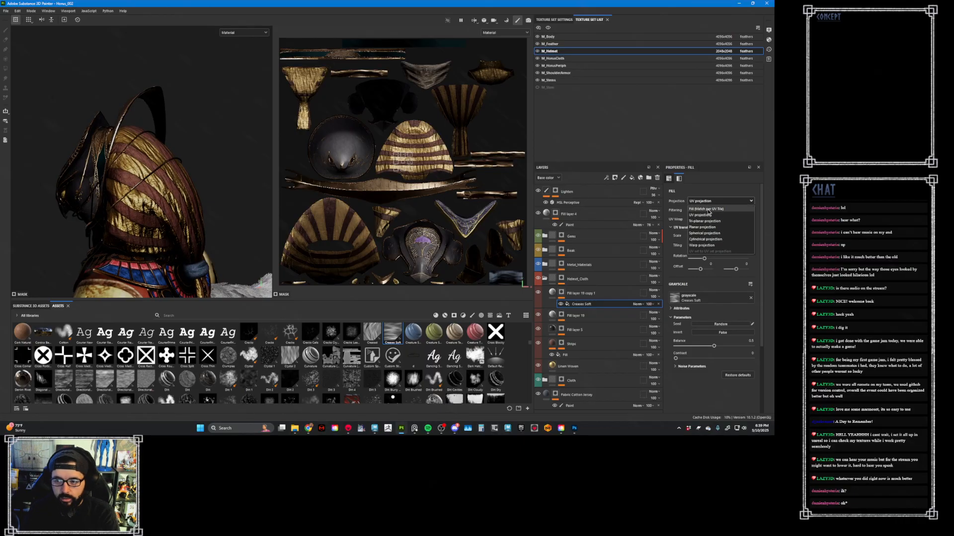
left_click(709, 222)
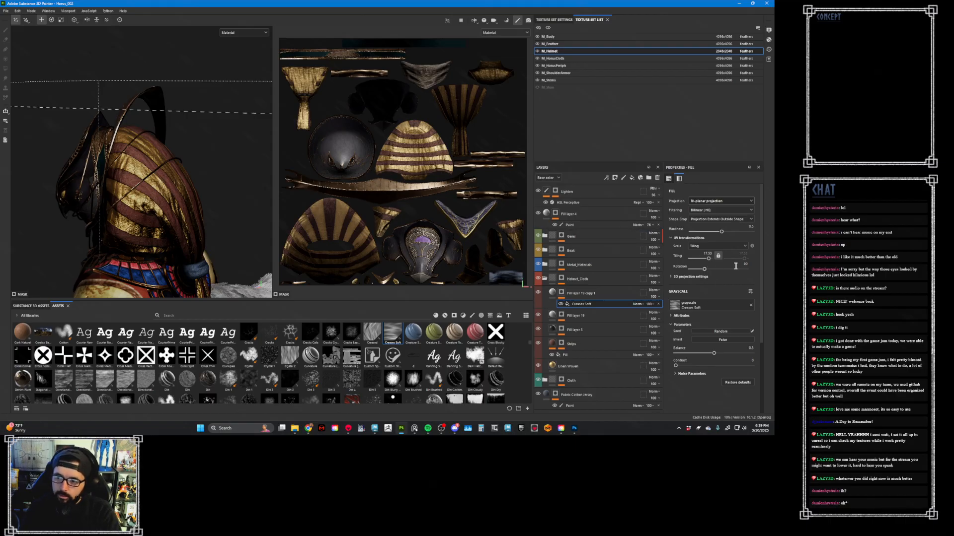
left_click_drag(704, 272, 688, 272)
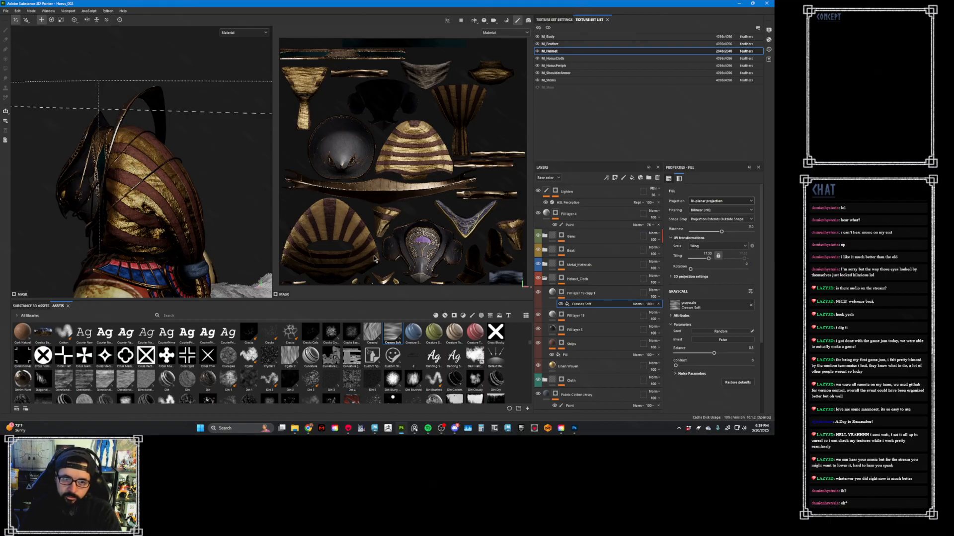
left_click_drag(268, 232, 342, 212, "alt")
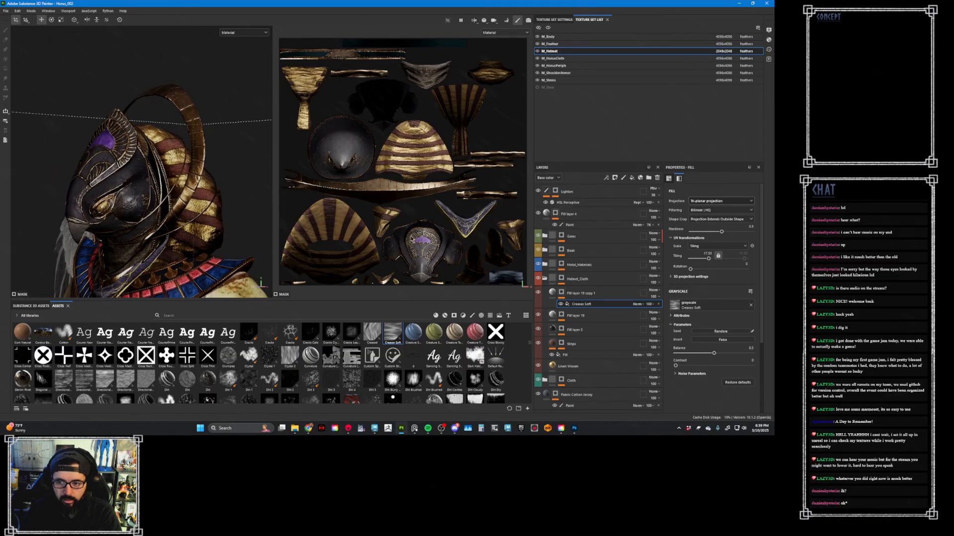
- Enable the color channel on the duplicated height layer and set the Creases Soft contrast in its mask to about 0.45
left_click(552, 293)
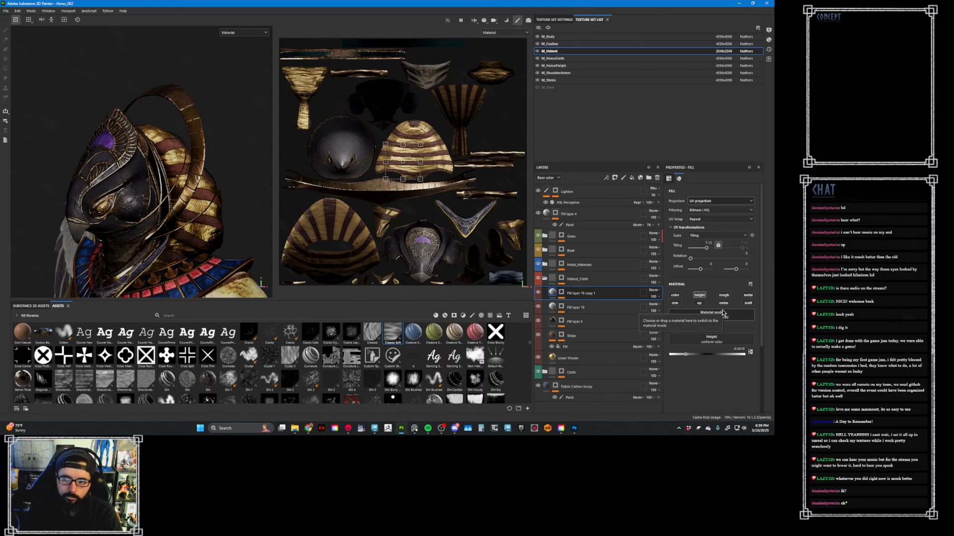
left_click(674, 295)
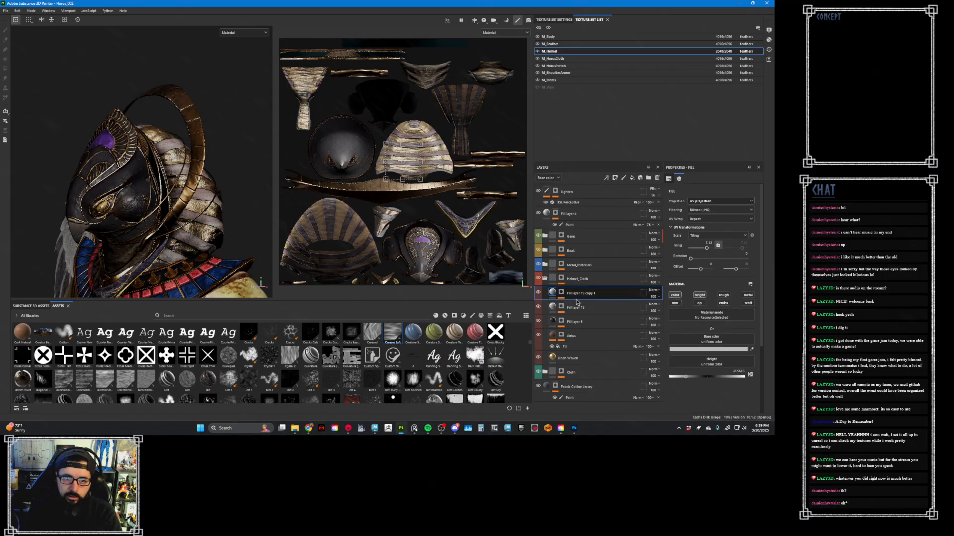
left_click(561, 293, "alt")
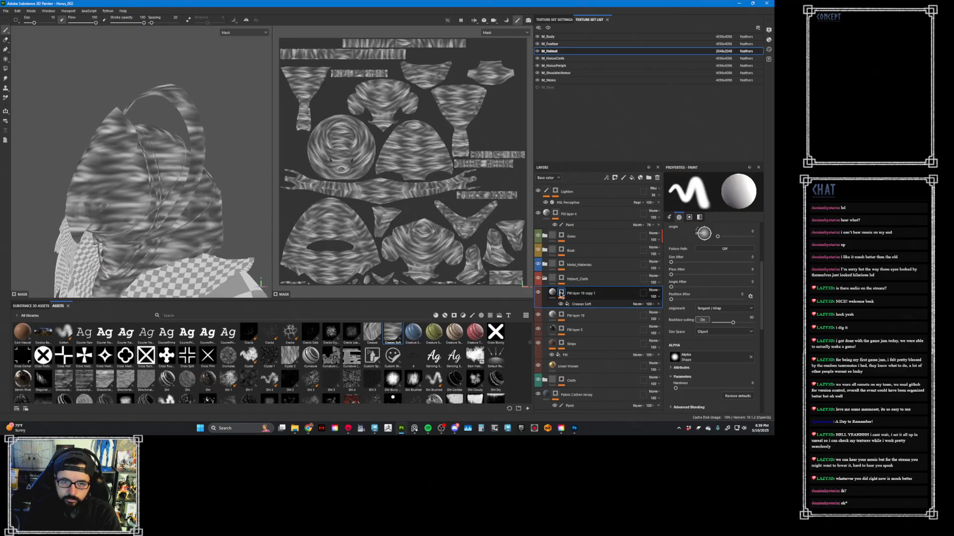
left_click(591, 302)
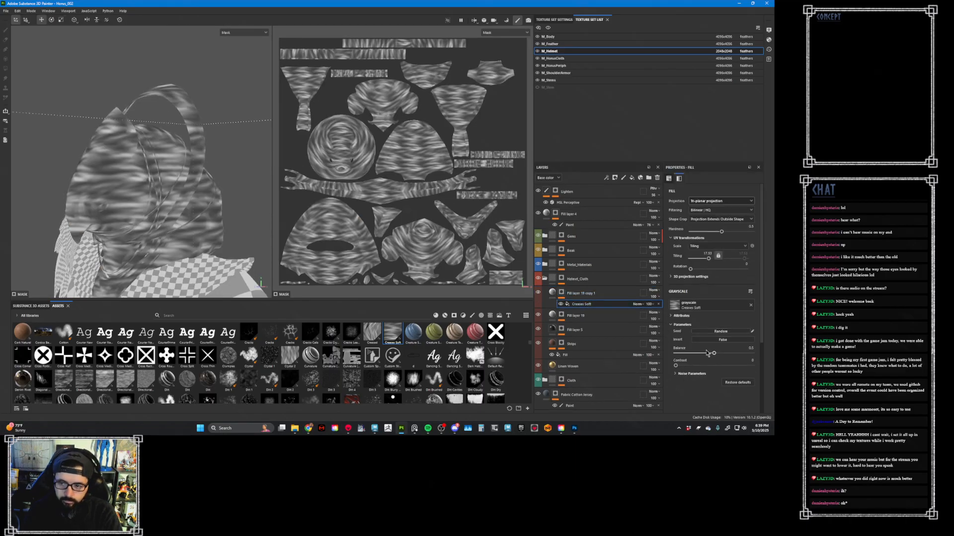
left_click_drag(680, 367, 711, 371)
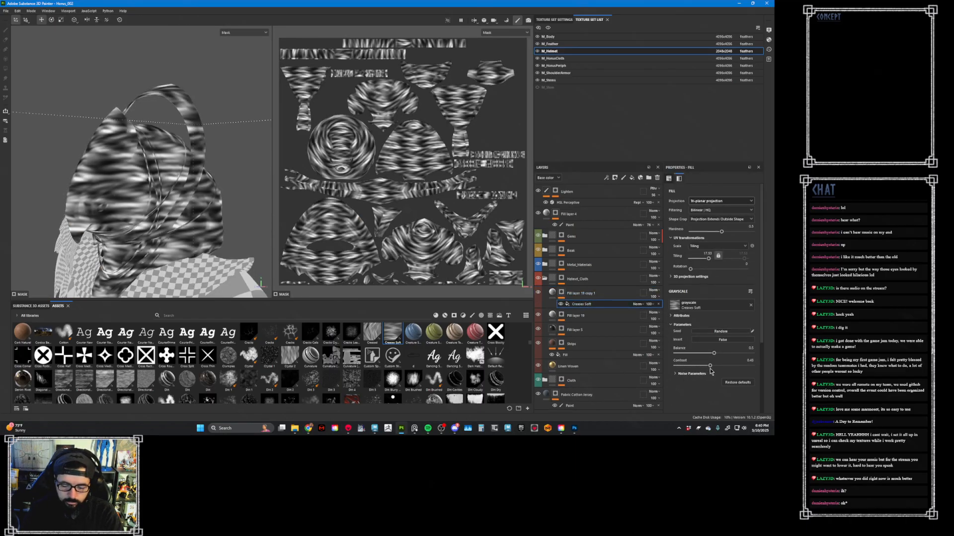
key("m")
left_click_drag(196, 207, 156, 203, "alt")
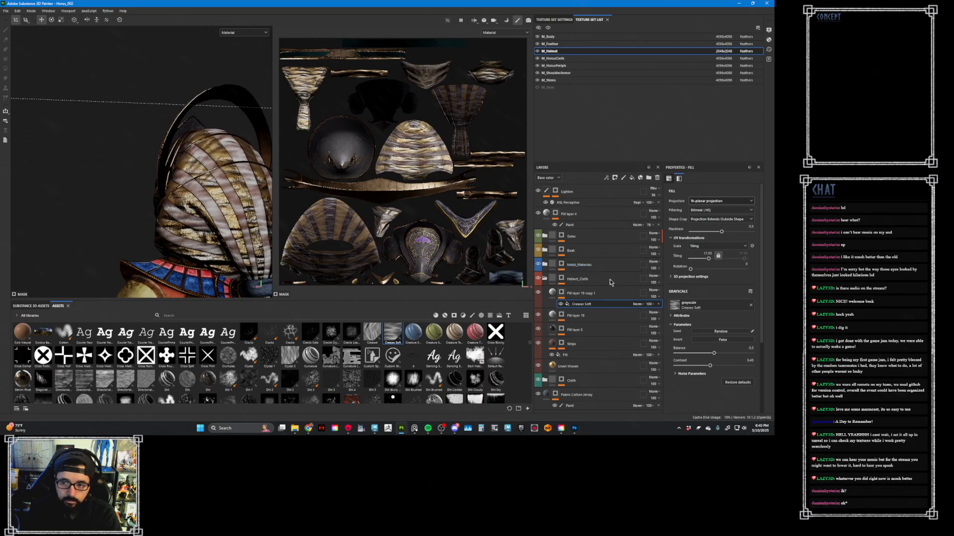
- Try Multiply as the duplicated layer's base color blending mode, and switch it to Divide
left_click(652, 291)
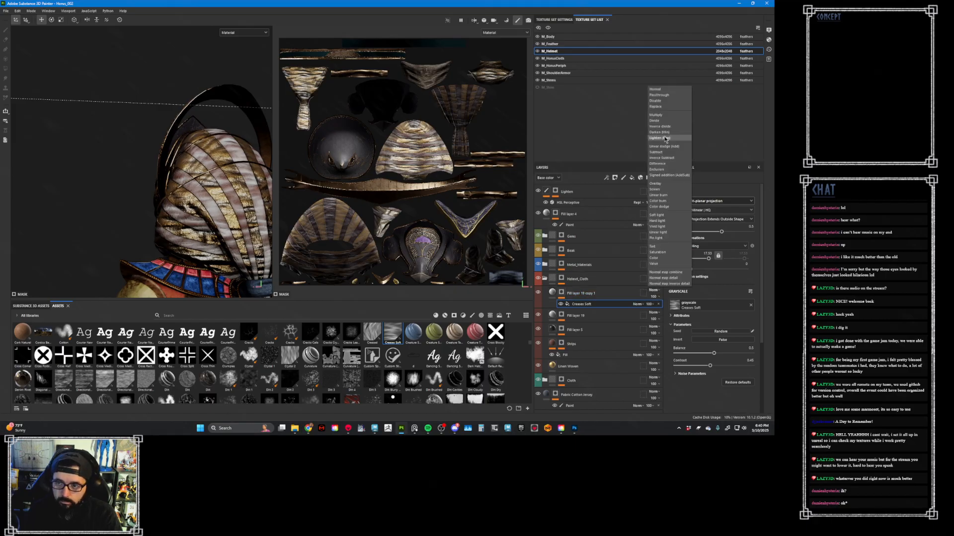
left_click(657, 115)
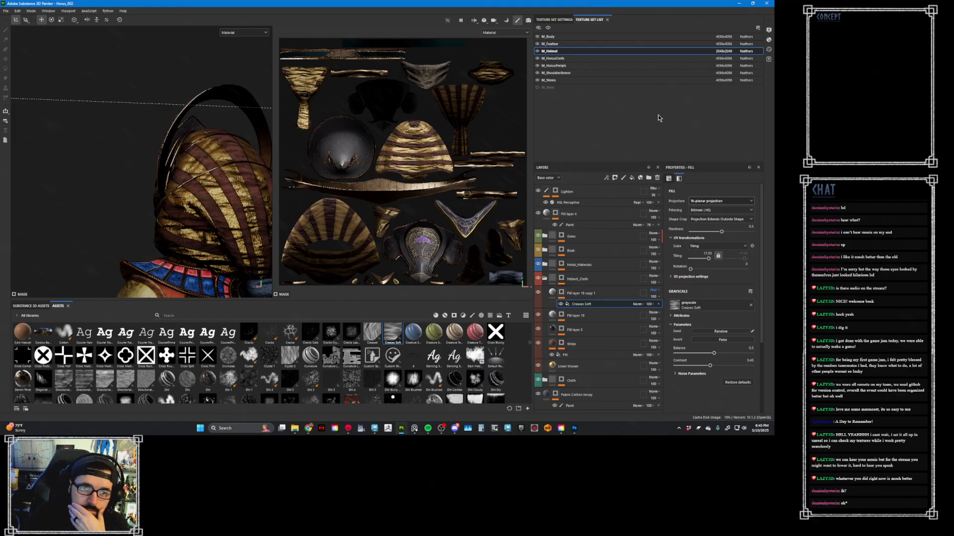
key("Down")
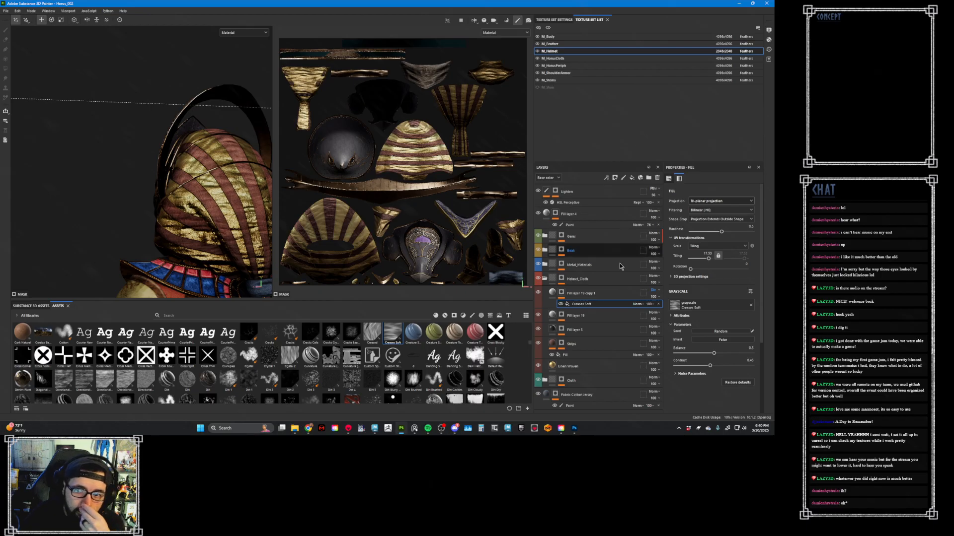
- Enable the roughness channel on the duplicated crease layer and raise its roughness to about 0.99, comparing the cloth with and without it
left_click(553, 293)
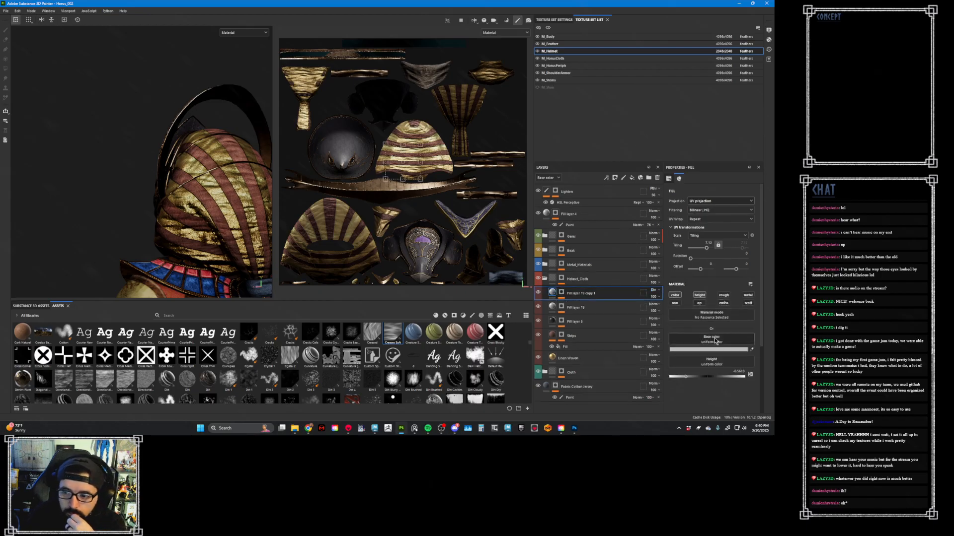
left_click(724, 296)
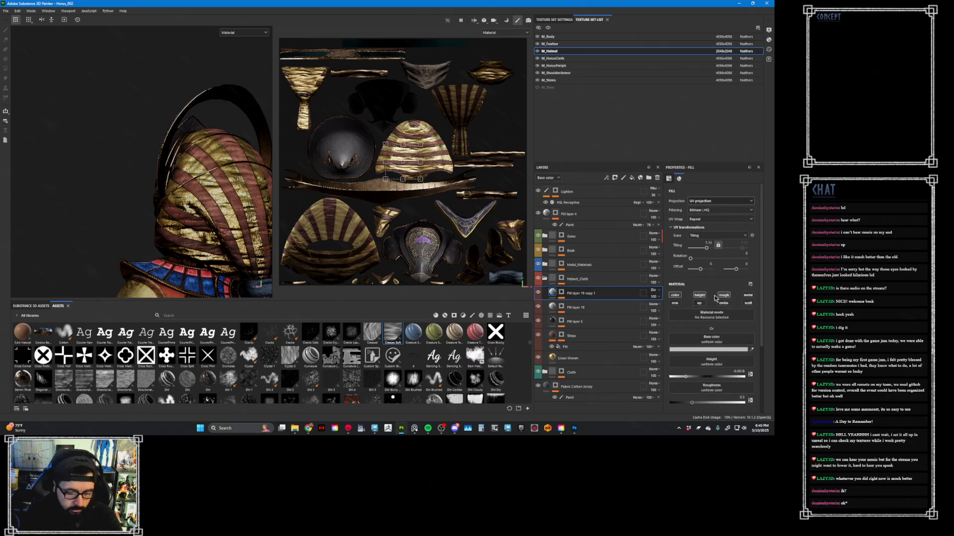
key("c")
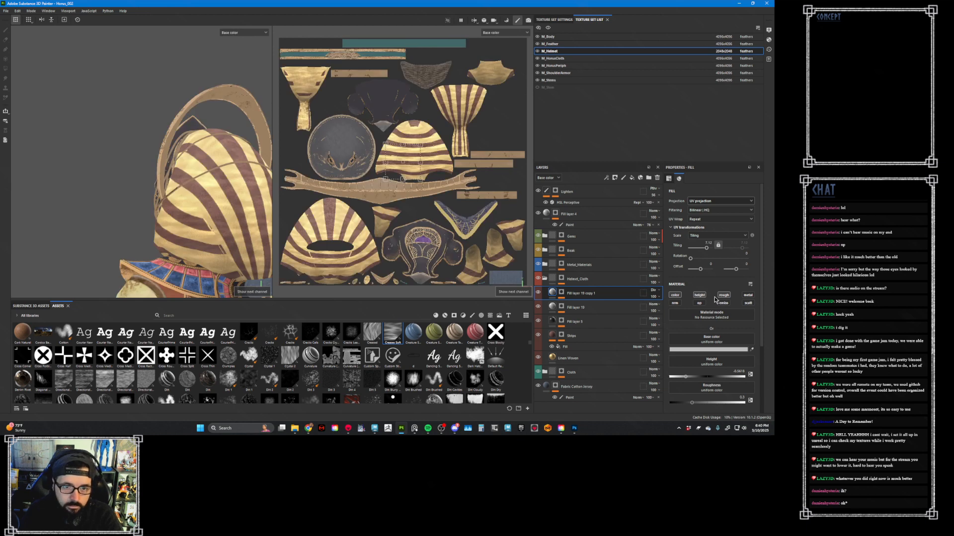
key("c")
key("c")
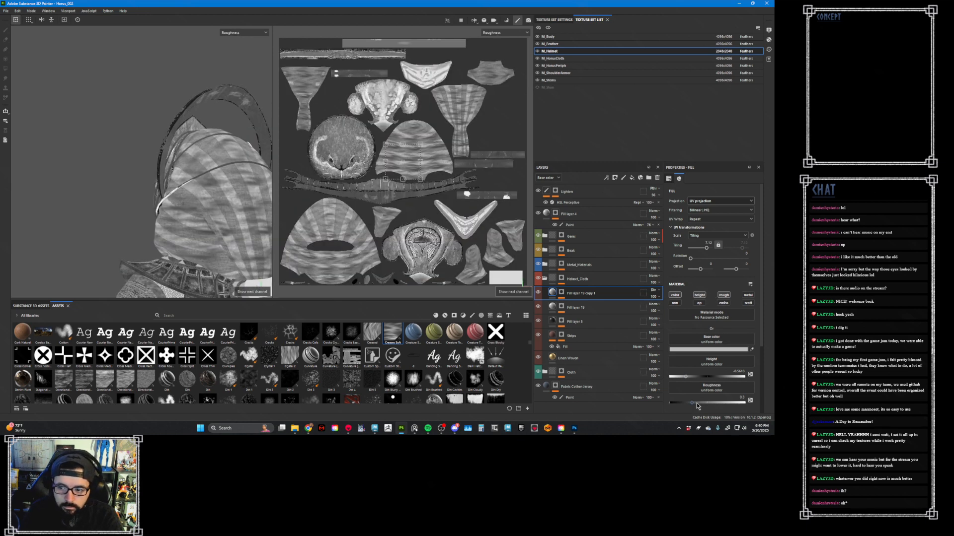
left_click_drag(697, 407, 745, 408)
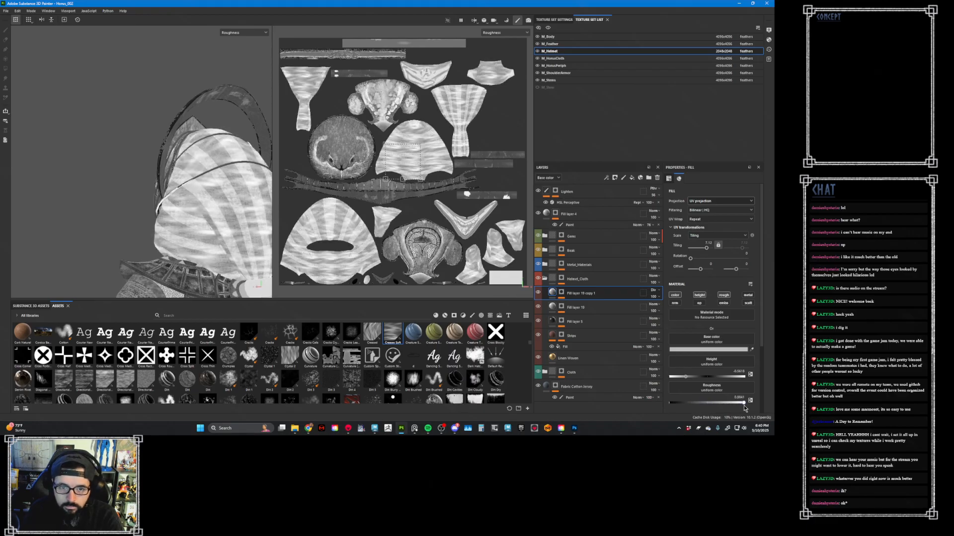
key("m")
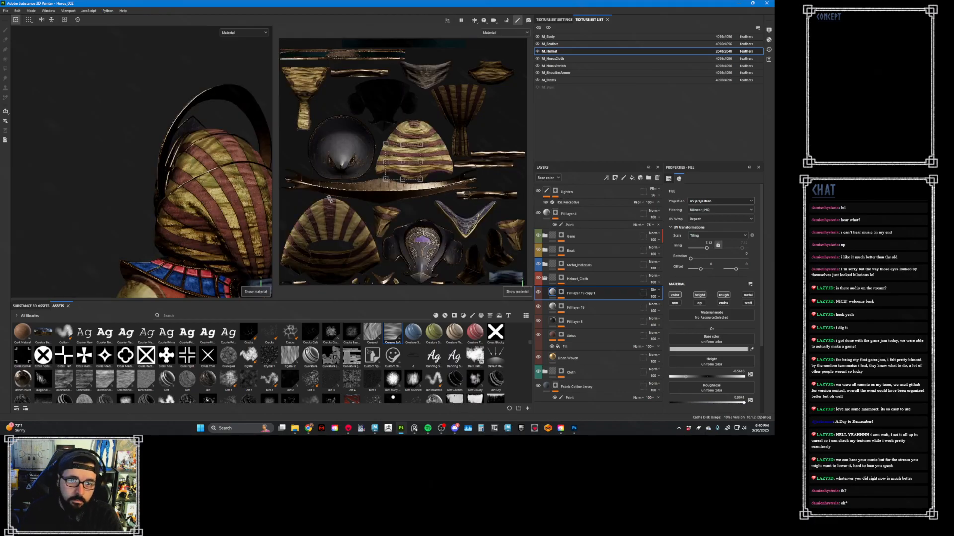
key("ctrl+z")
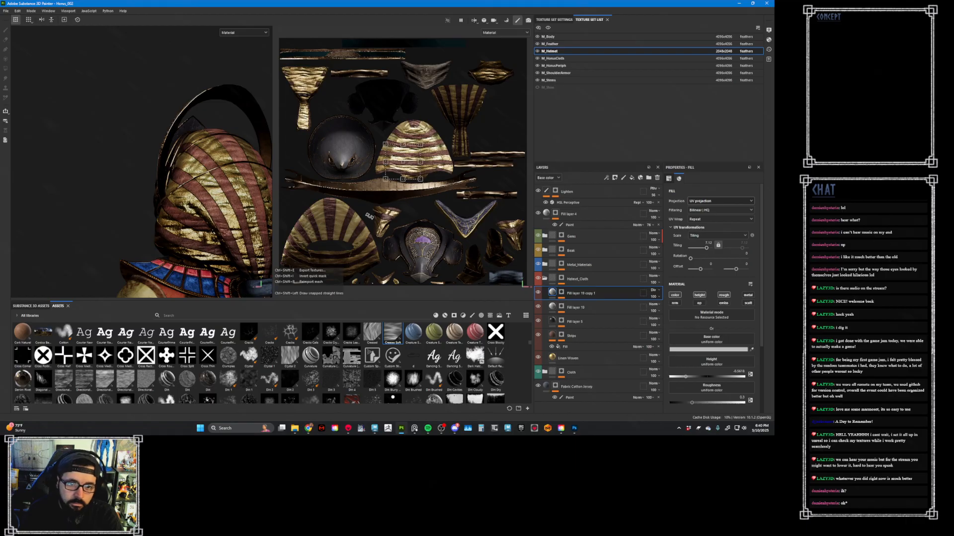
key("ctrl+y")
mouse_move(218, 209)
left_mouse_down("alt")
mouse_move(245, 228)
mouse_move(220, 220)
left_mouse_up("alt")
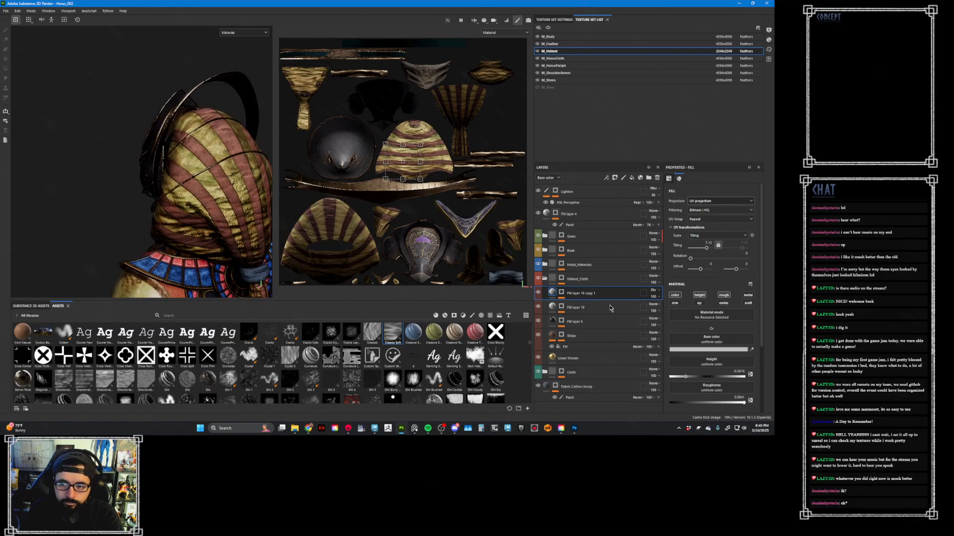
left_click(562, 293)
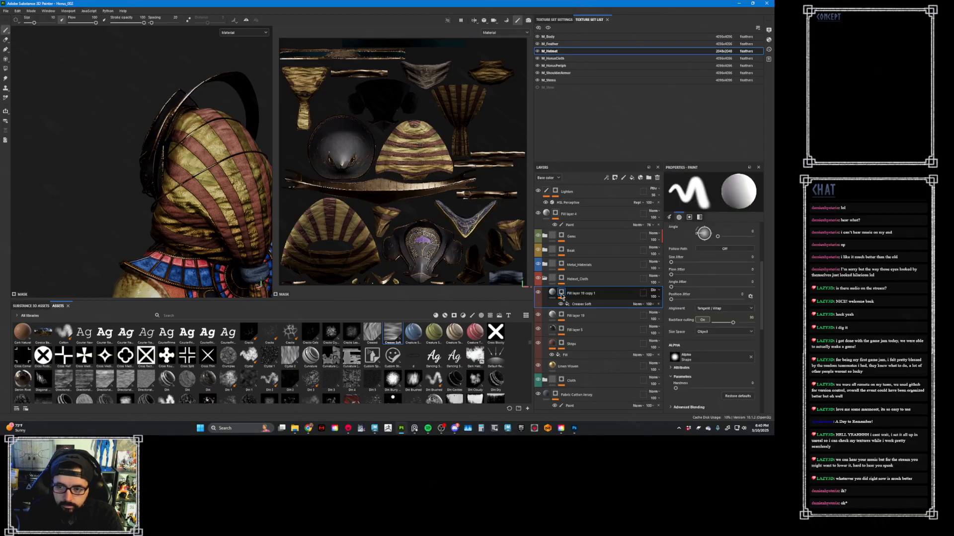
right_click(562, 294)
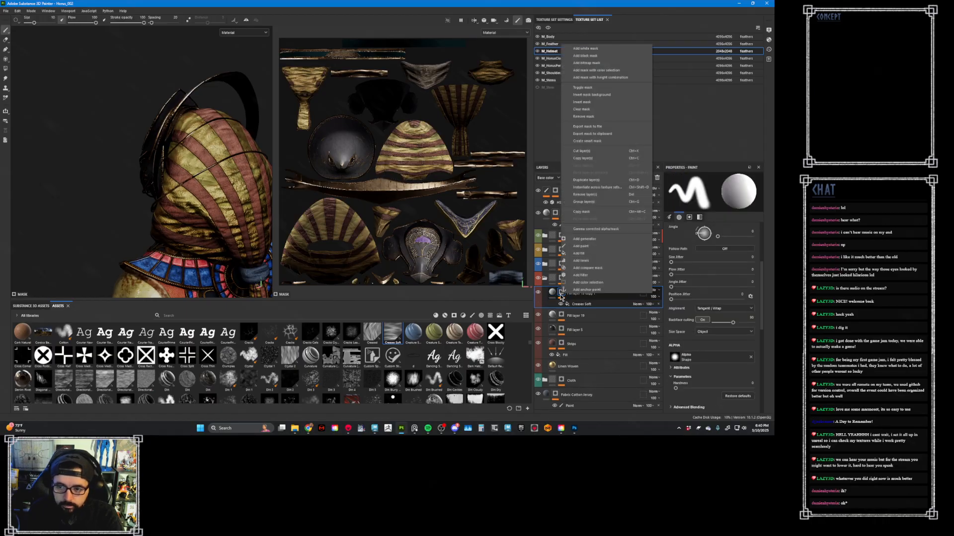
left_click(590, 260)
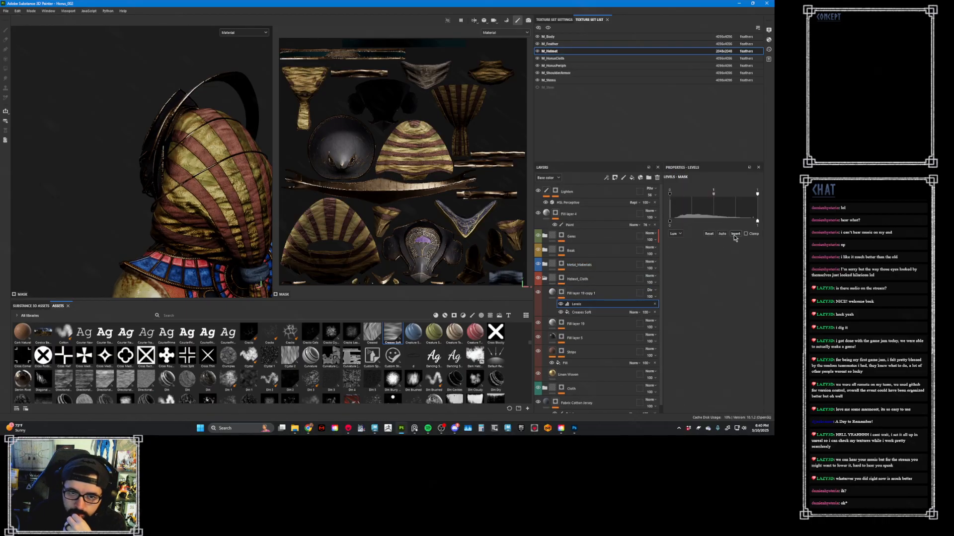
left_click(654, 304)
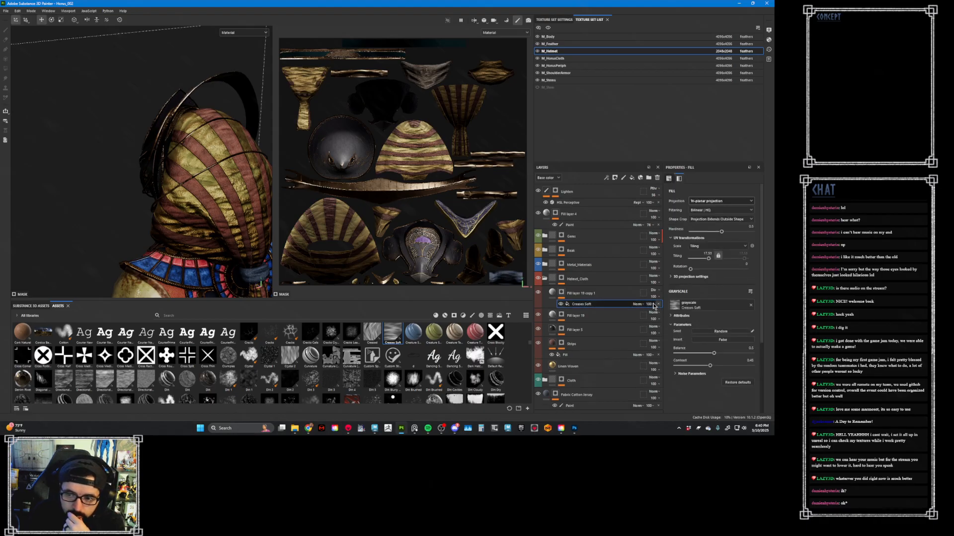
- Add a paint effect above Creases Soft in the duplicated layer's mask and choose a rough Artistic brush preset
right_click(561, 293)
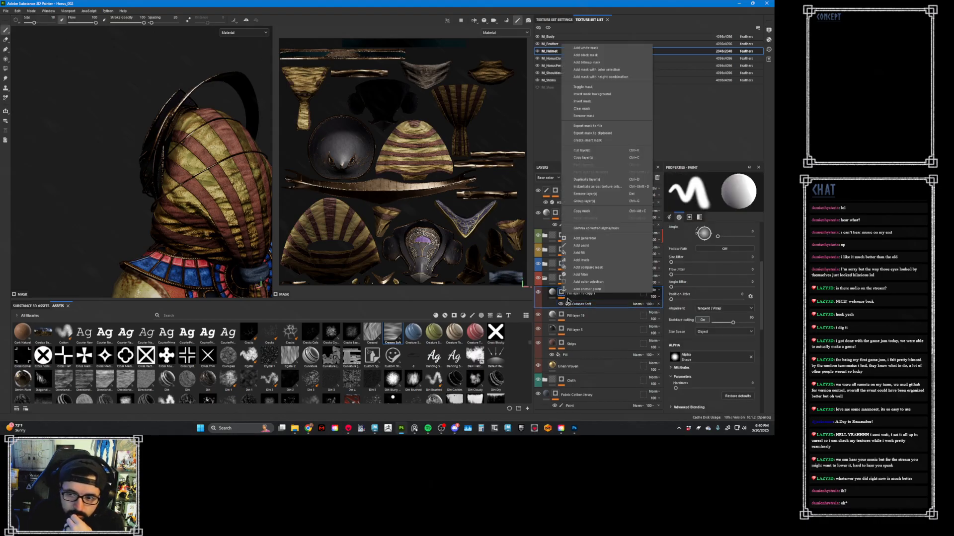
left_click(603, 252)
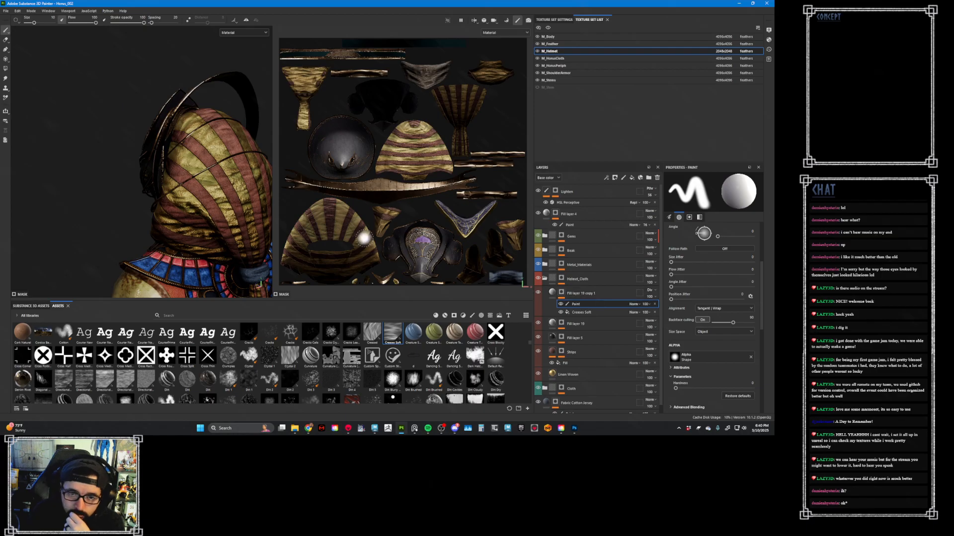
left_click(473, 316)
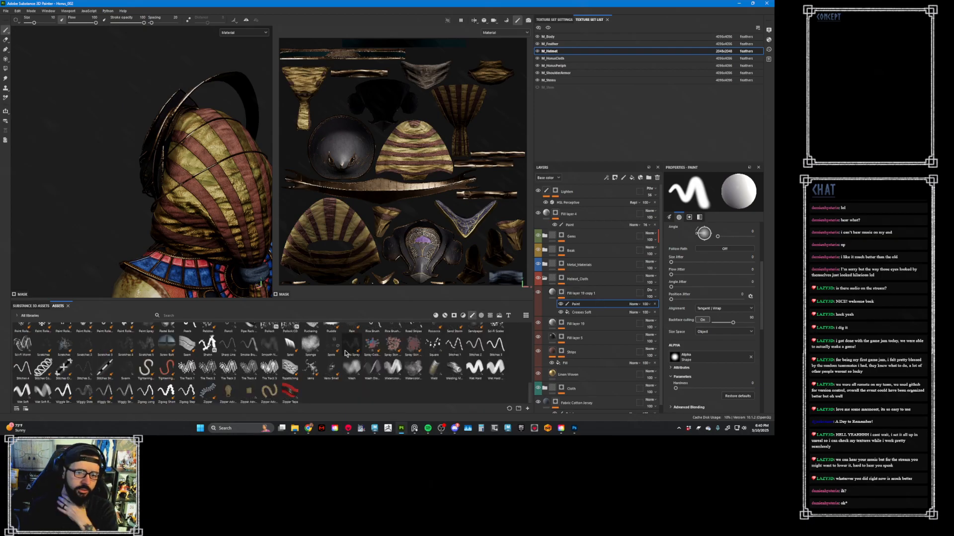
scroll(362, 339, "up", 10)
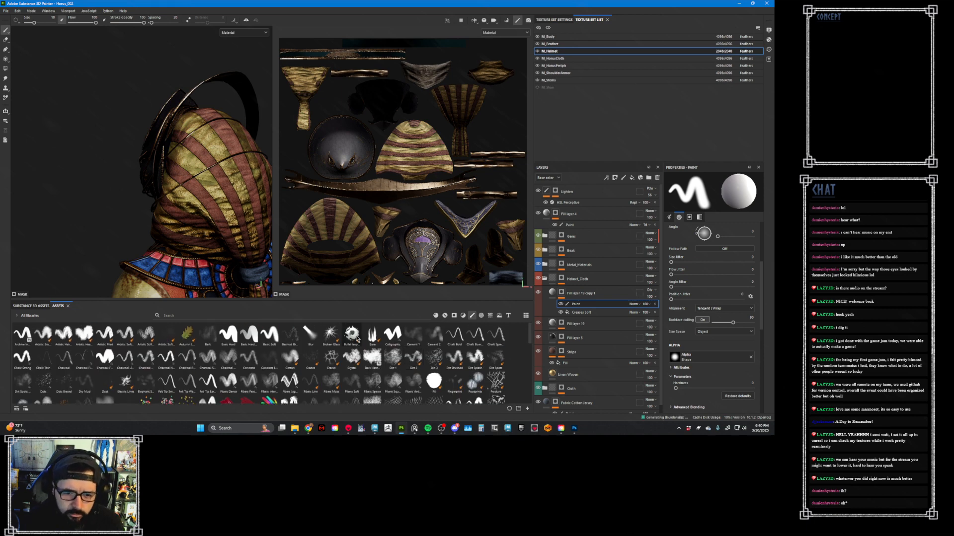
left_click(43, 334)
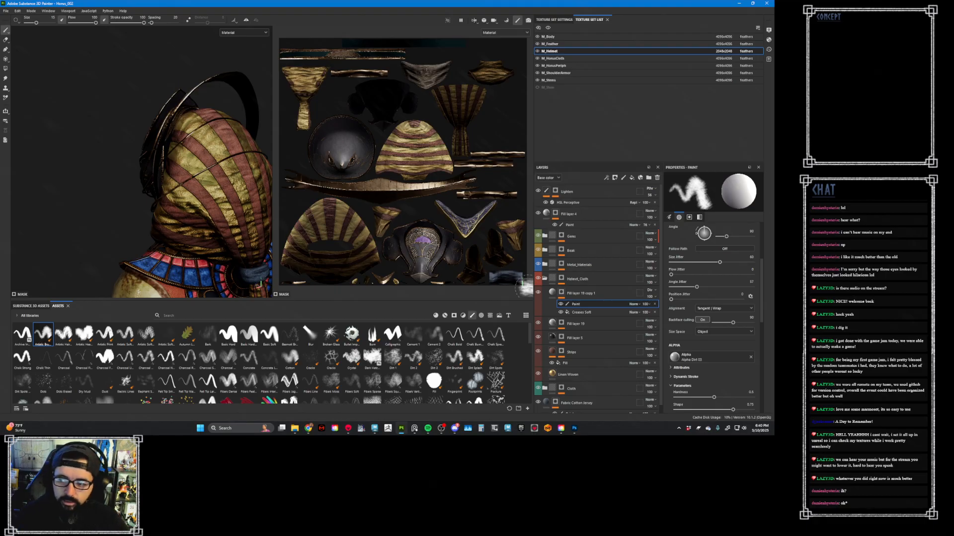
- Set the mask brush to black with pen pressure turned off for size and kept on for flow
left_click_drag(218, 193, 176, 195, "alt")
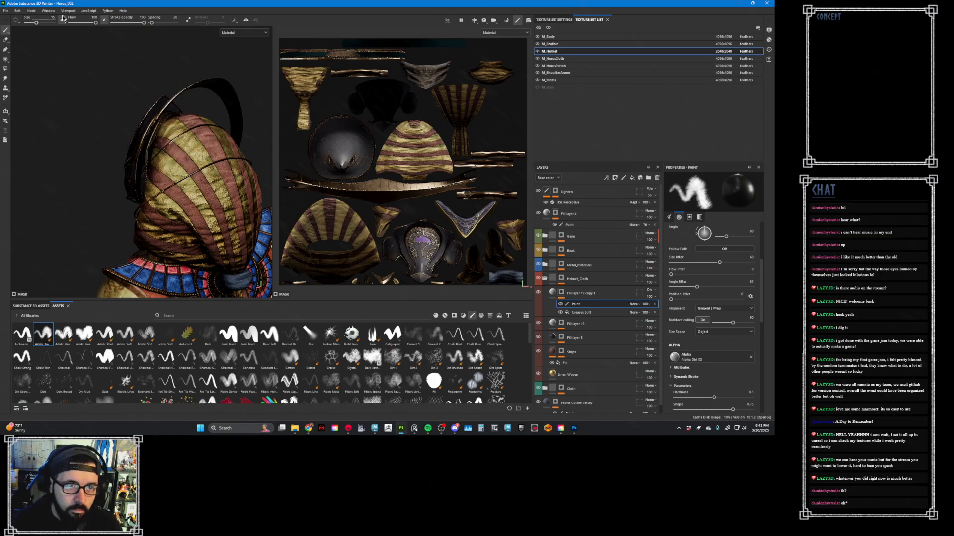
left_click(103, 21)
left_click(62, 21)
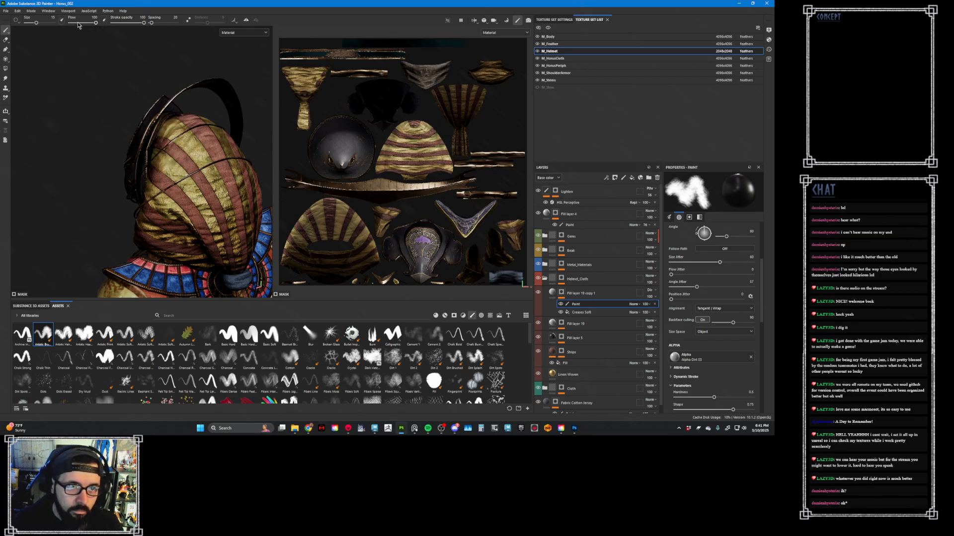
left_click(103, 21)
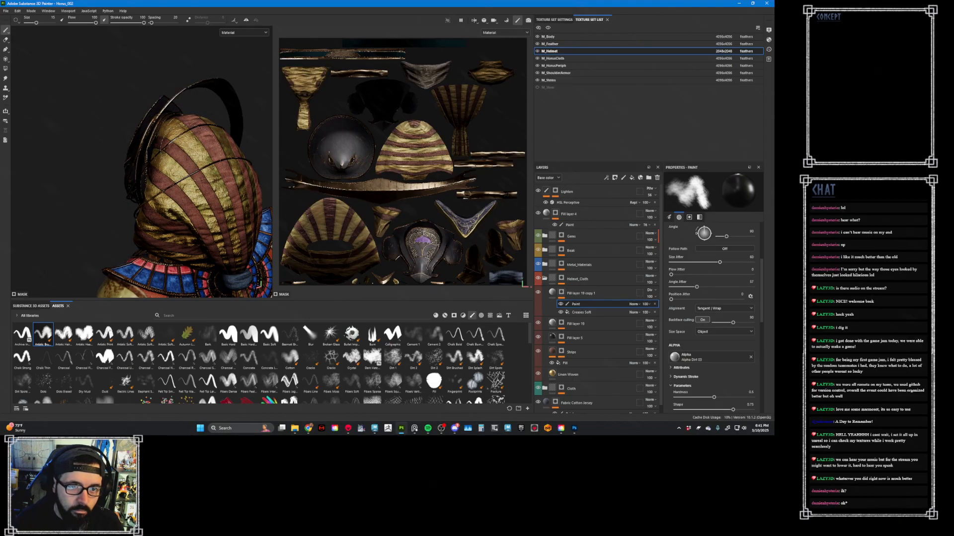
- Examine the crease detail on the helmet cloth from the back, sides and front
left_click_drag(215, 136, 218, 179, "alt")
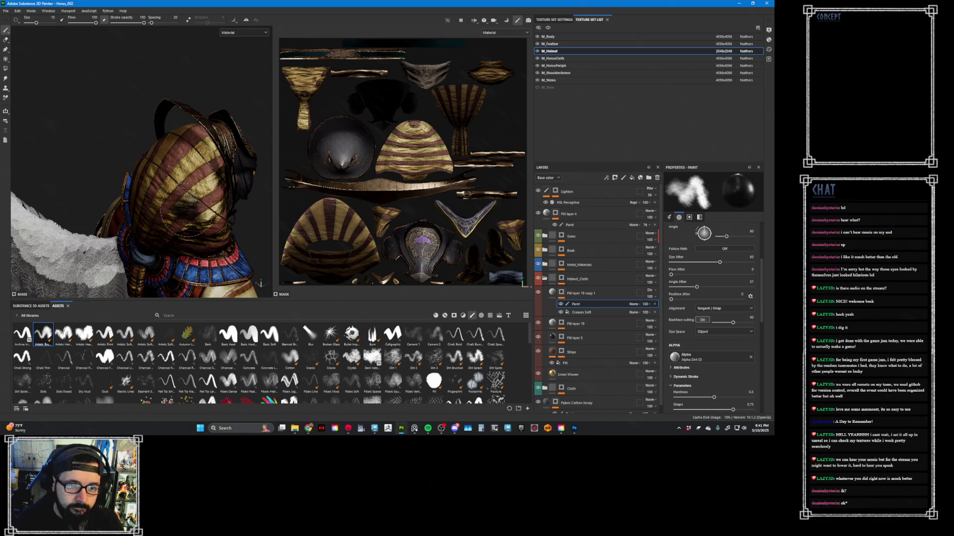
left_click_drag(186, 211, 188, 174, "alt")
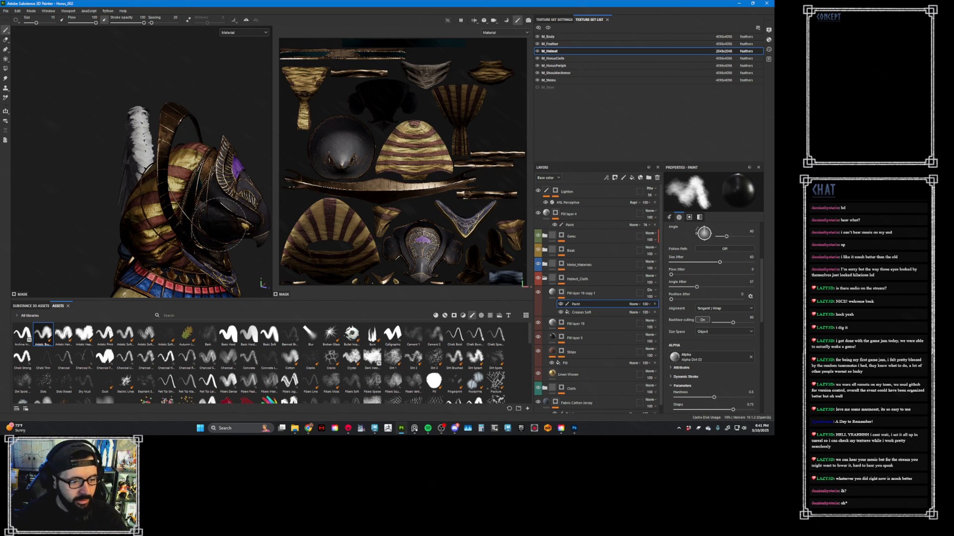
left_click_drag(219, 185, 179, 175, "alt")
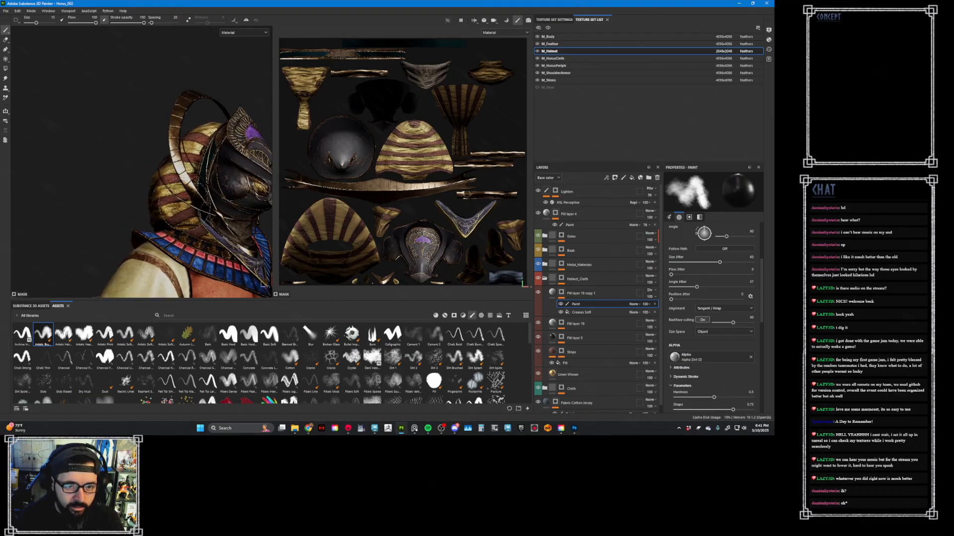
mouse_move(152, 220)
left_mouse_down("alt")
mouse_move(188, 221)
mouse_move(207, 211)
mouse_move(180, 196)
left_mouse_up("alt")
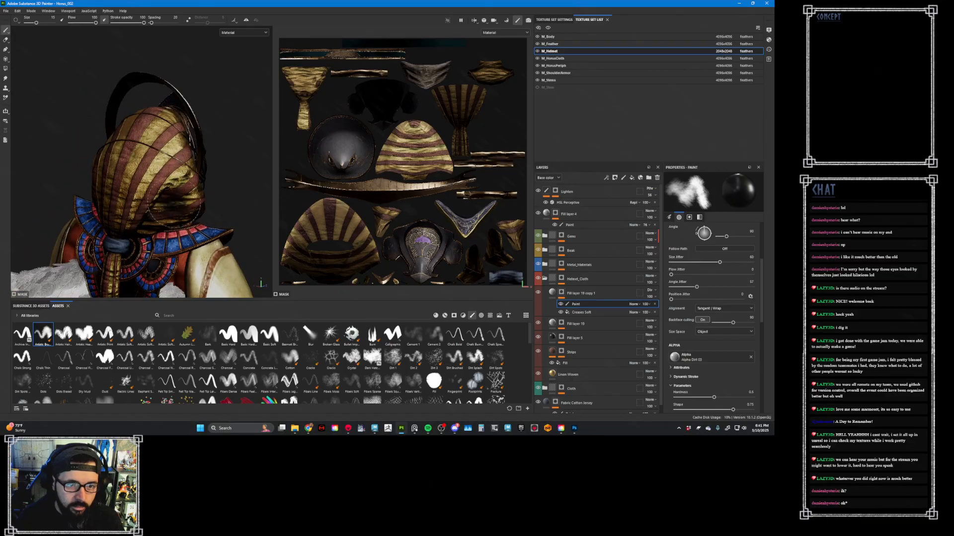
left_click_drag(132, 226, 106, 214, "alt")
middle_click_drag(106, 214, 93, 165)
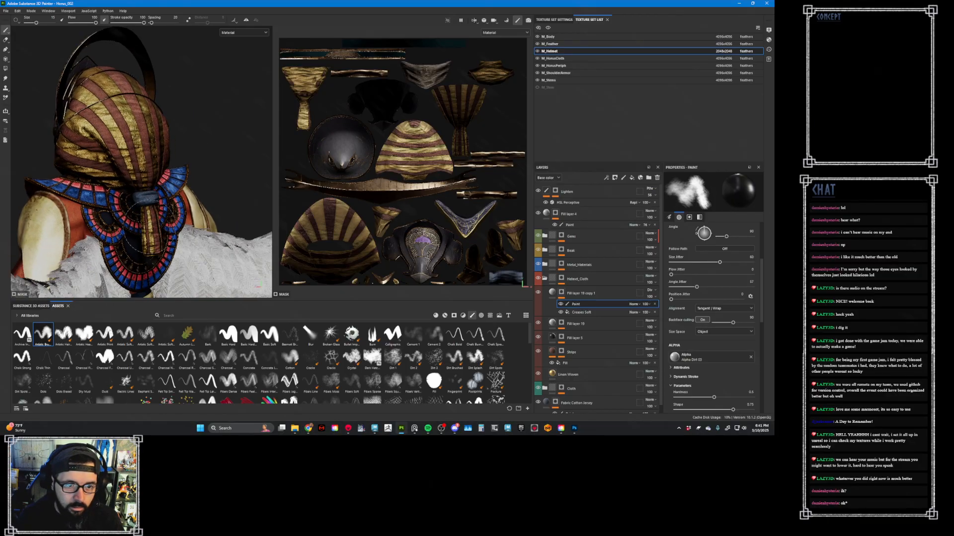
mouse_move(149, 233)
left_mouse_down("alt")
mouse_move(164, 226)
mouse_move(156, 219)
mouse_move(258, 224)
left_mouse_up("alt")
middle_click_drag(258, 223, 338, 217, "alt")
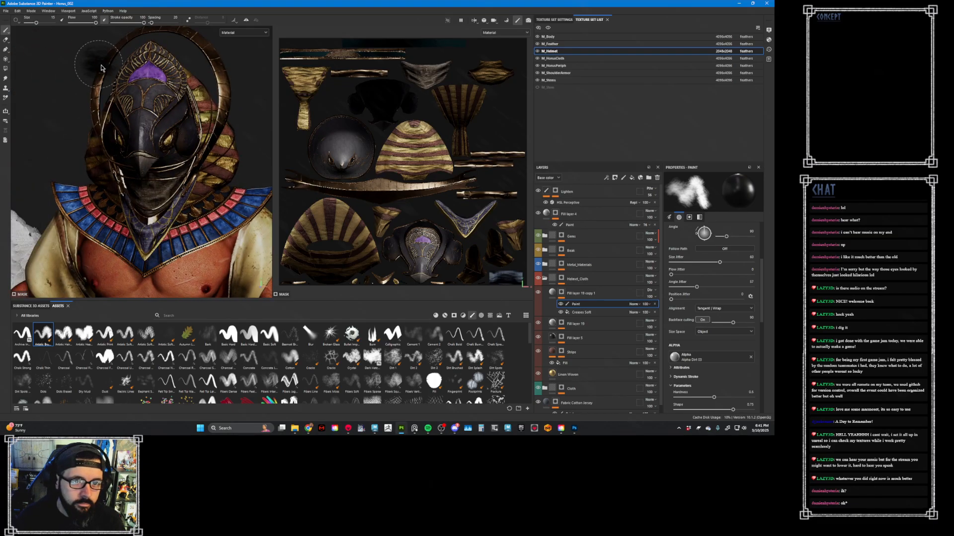
- Export the textures of only the M_Helmet texture set, excluding M_HorusPeriph, and save the export settings
left_click(5, 10)
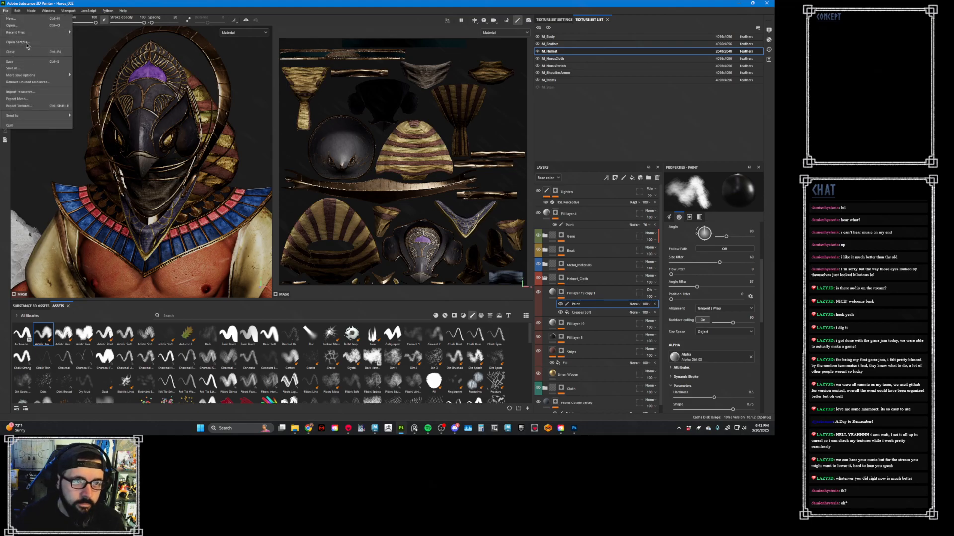
left_click(31, 106)
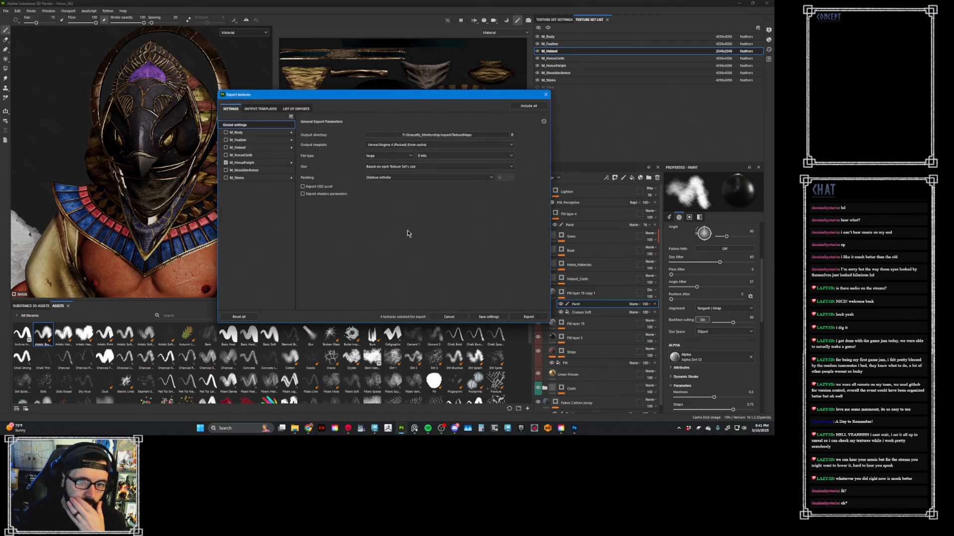
left_click(227, 162)
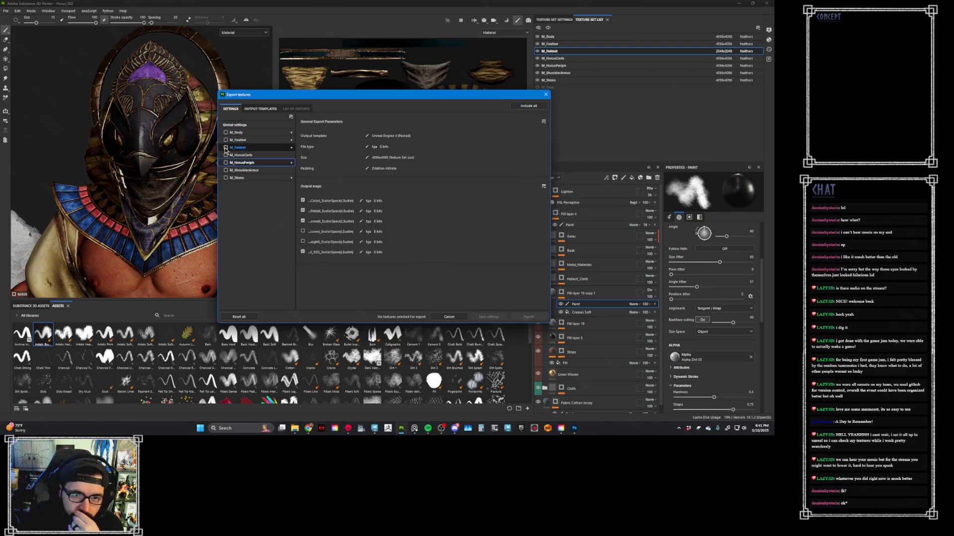
left_click(226, 147)
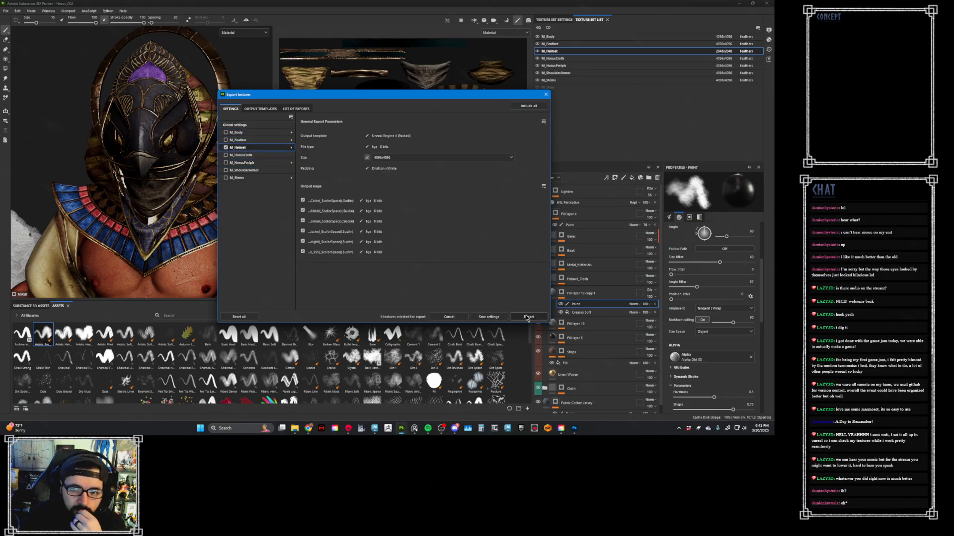
left_click(528, 317)
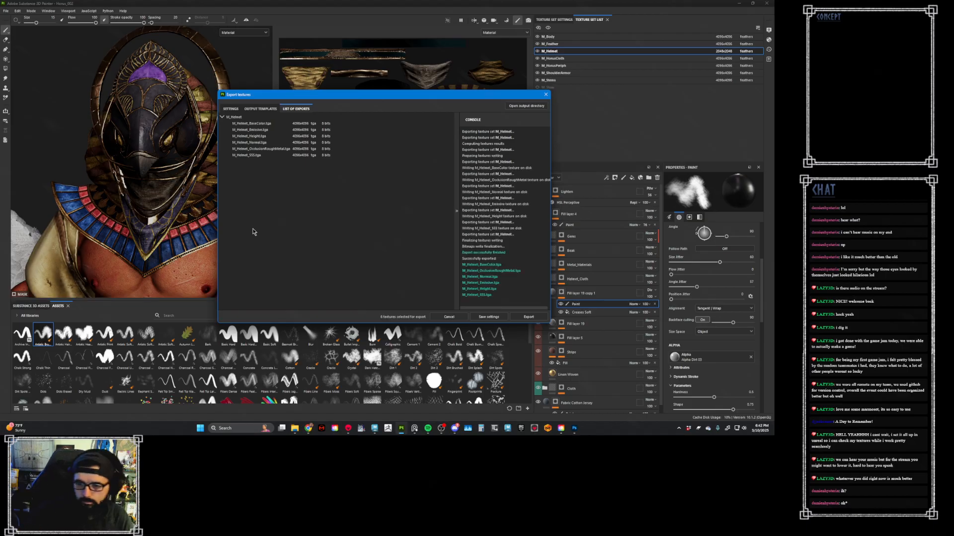
left_click(490, 317)
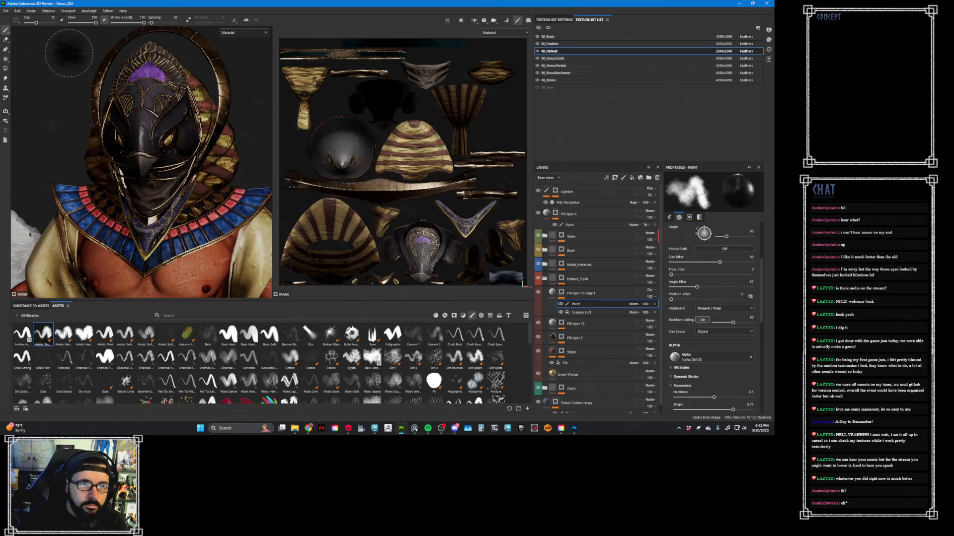
- Replace the project's mesh with the Horus_Sub file from the export folder, preserving stroke positions on the mesh
left_click(18, 10)
left_click(43, 39)
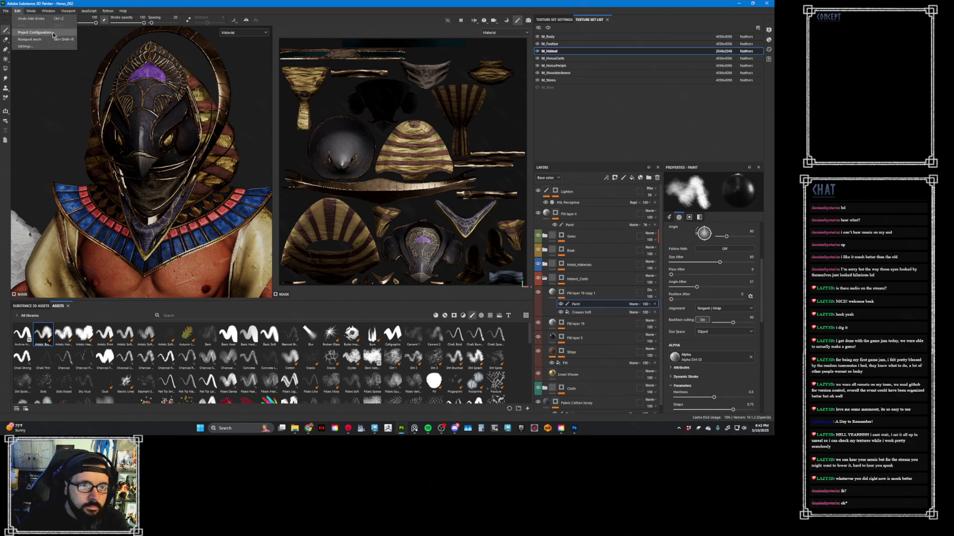
left_click(426, 163)
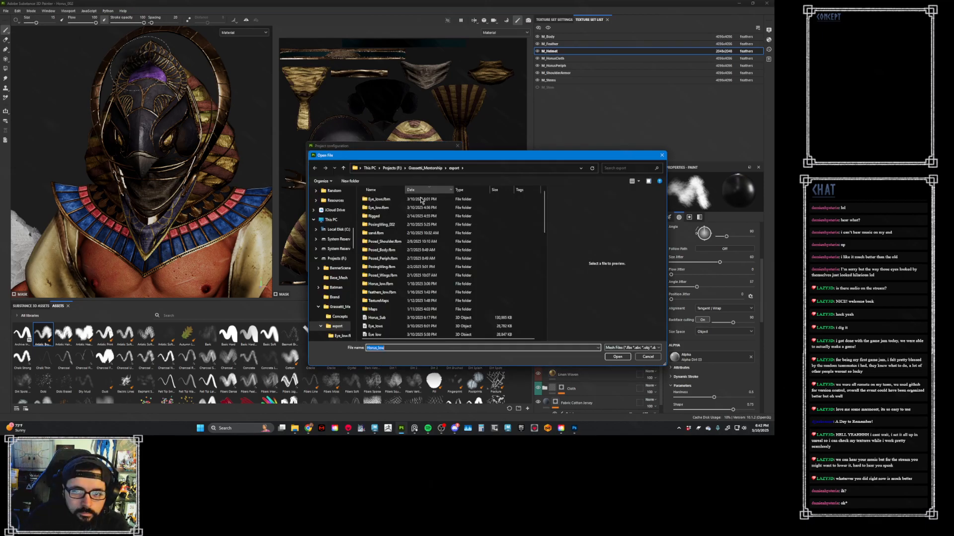
double_click(399, 318)
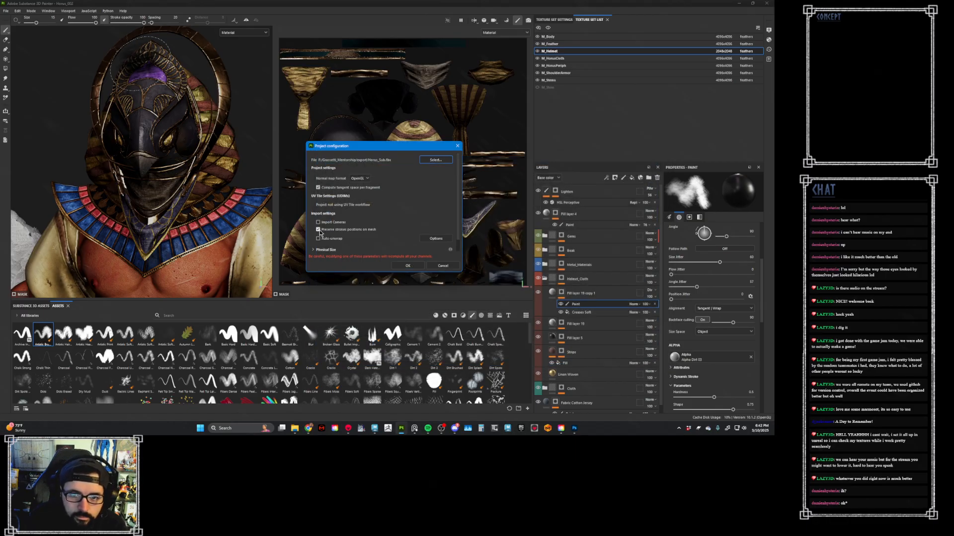
left_click(416, 267)
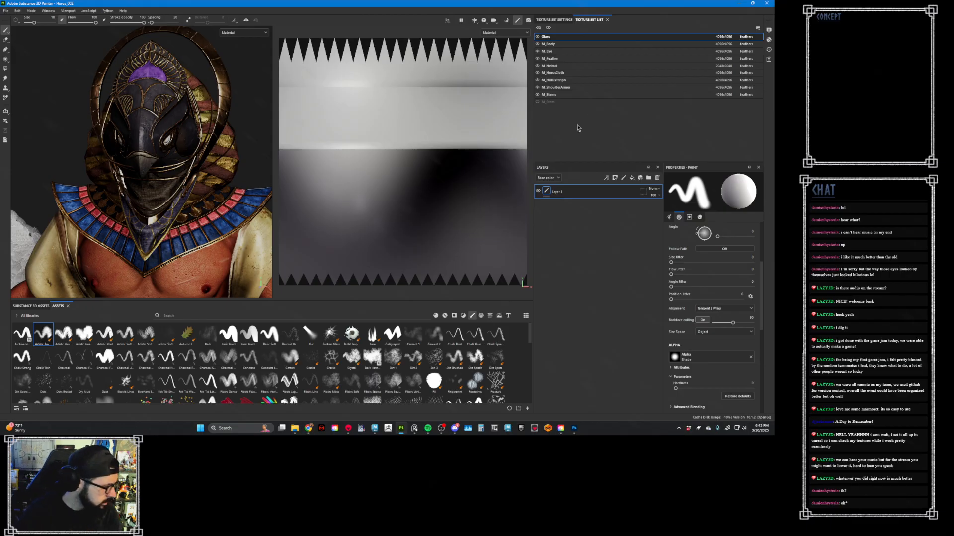
- Apply the Horus_Eye smart material to the M_Eye texture set
left_click(581, 52)
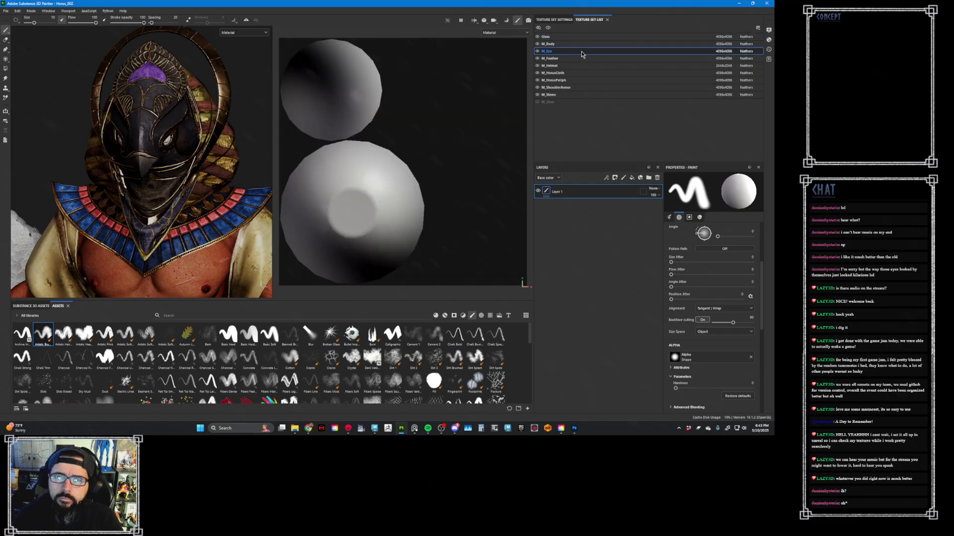
left_click(444, 316)
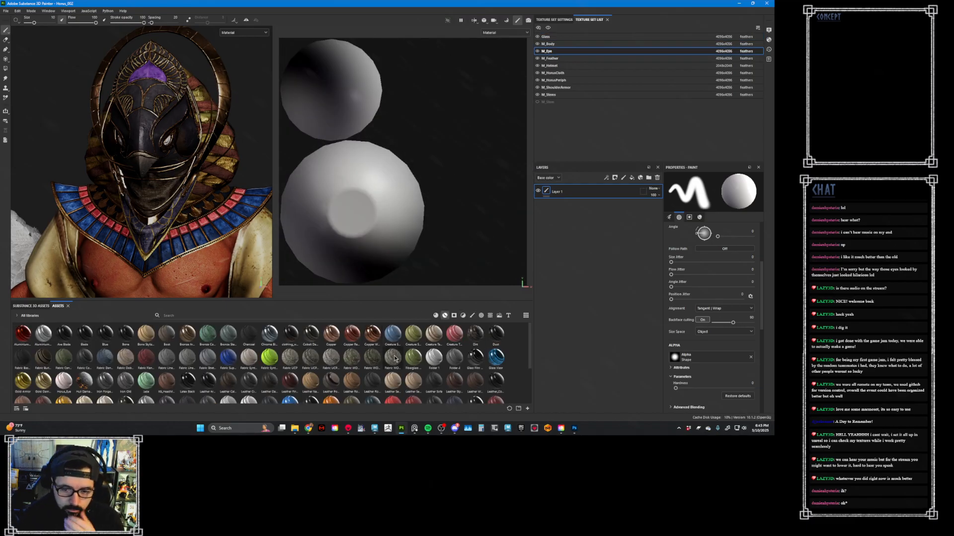
scroll(346, 377, "down", 3)
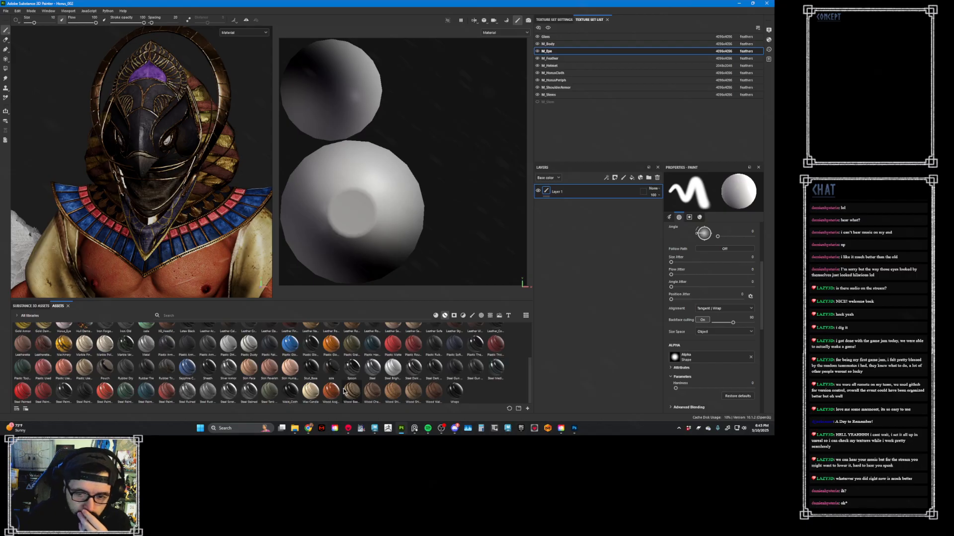
scroll(345, 391, "up", 3)
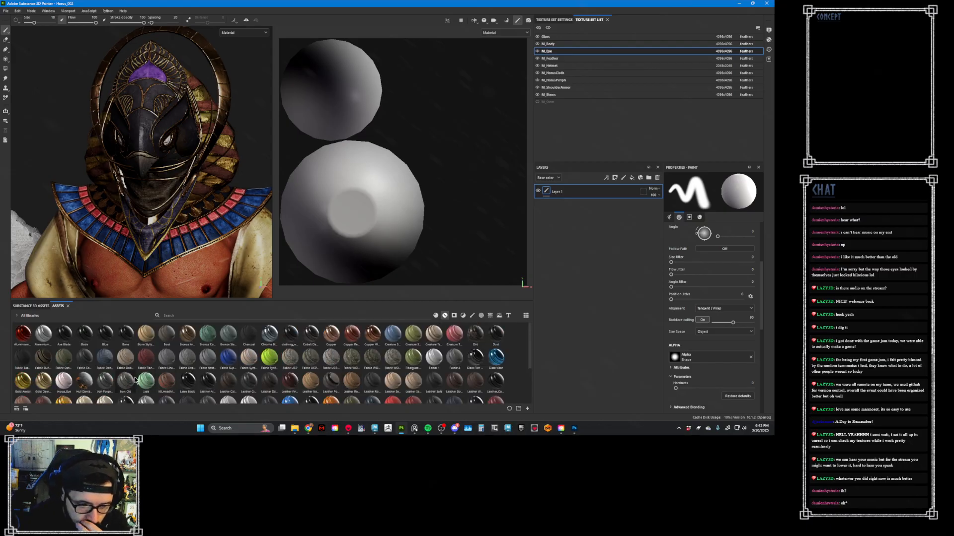
left_click_drag(64, 381, 593, 211)
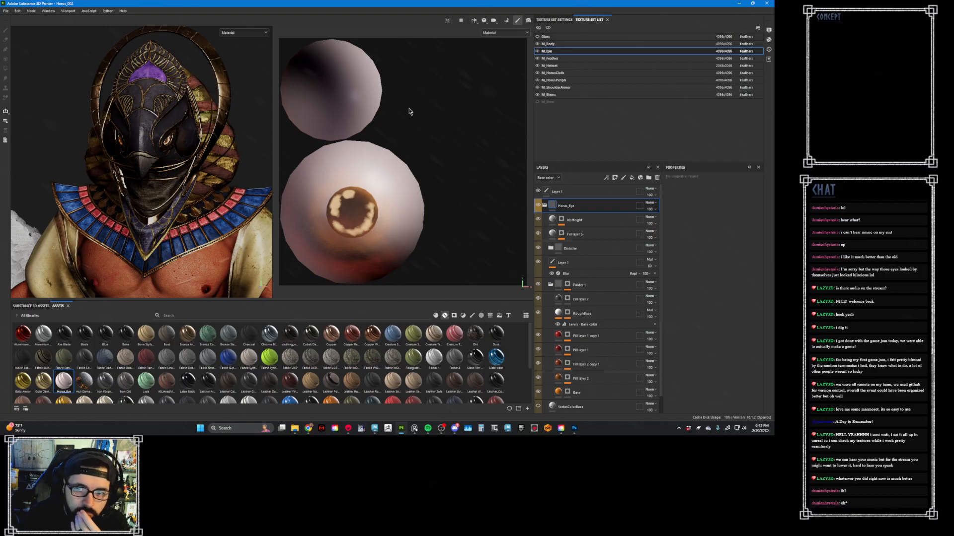
- Examine the textured eye in the helmet's socket up close, toggling the visibility of the M_Eye and Glass texture sets
left_click_drag(243, 133, 159, 141, "alt")
middle_click_drag(159, 141, 199, 145, "alt")
right_click_drag(199, 145, 232, 162, "alt")
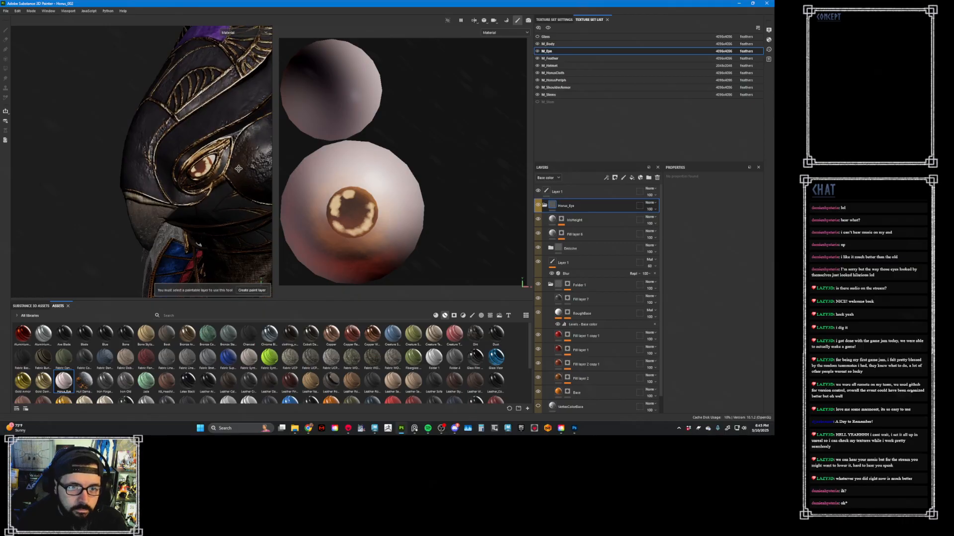
middle_click_drag(226, 154, 175, 153, "alt")
right_click_drag(176, 154, 438, 209, "alt")
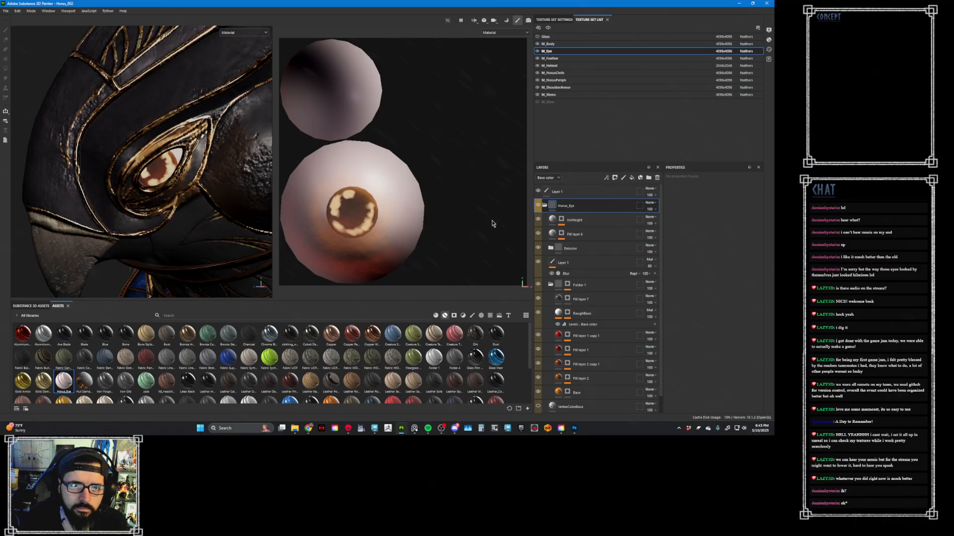
scroll(230, 198, "down", 6)
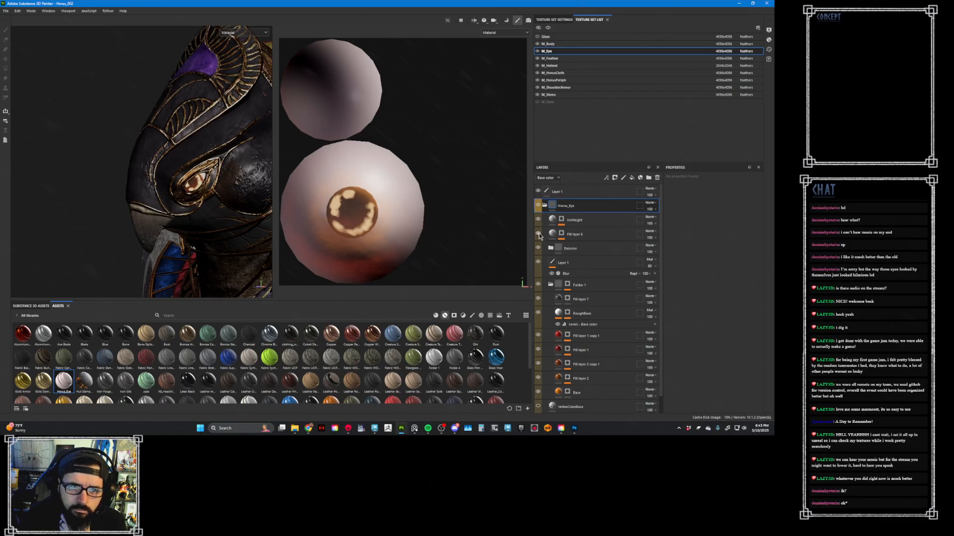
left_click(537, 52)
left_click(538, 37)
left_click(537, 38)
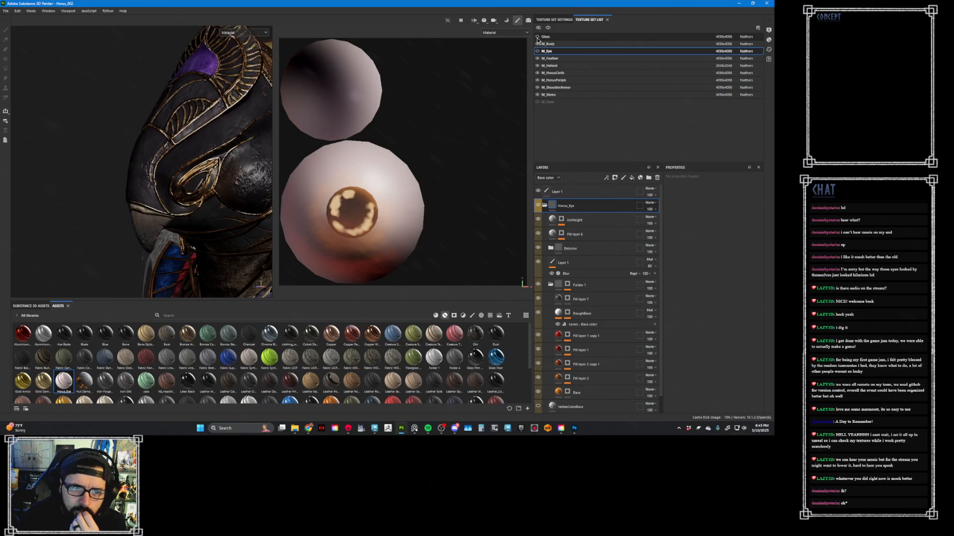
left_click(537, 51)
- Hide the IrisHeight, Fill layer 6 and Emissive layers in Horus_Eye, and isolate M_Eye for a close view of one eyeball
left_click(538, 205)
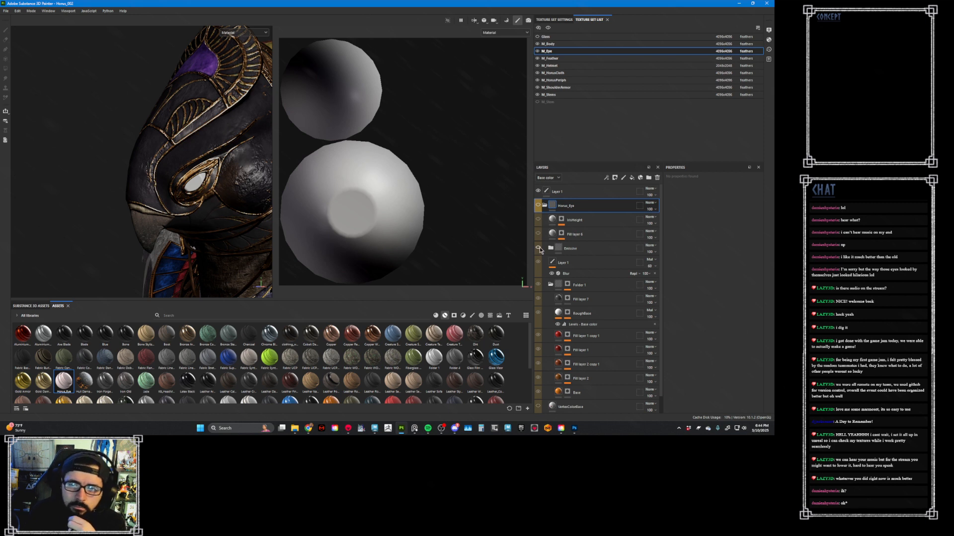
left_click(538, 205)
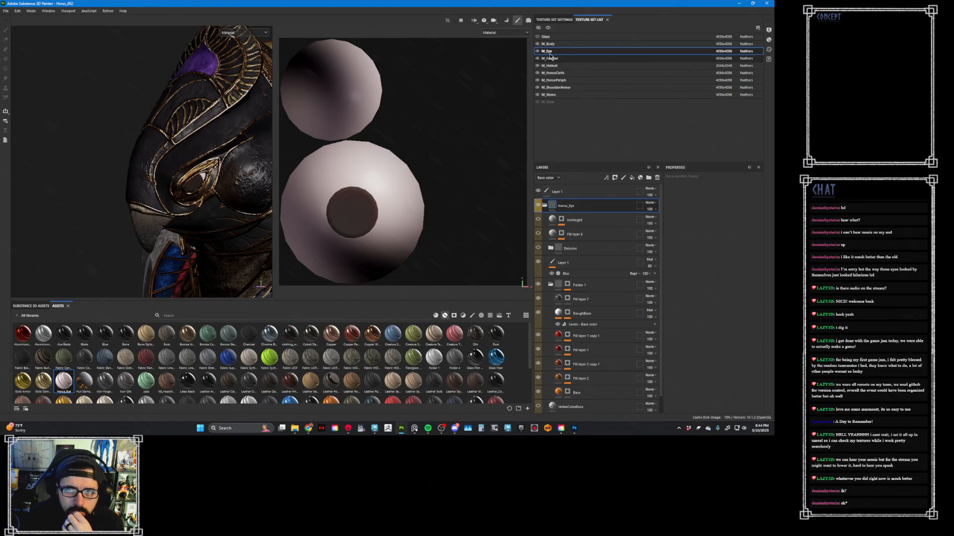
left_click(549, 27)
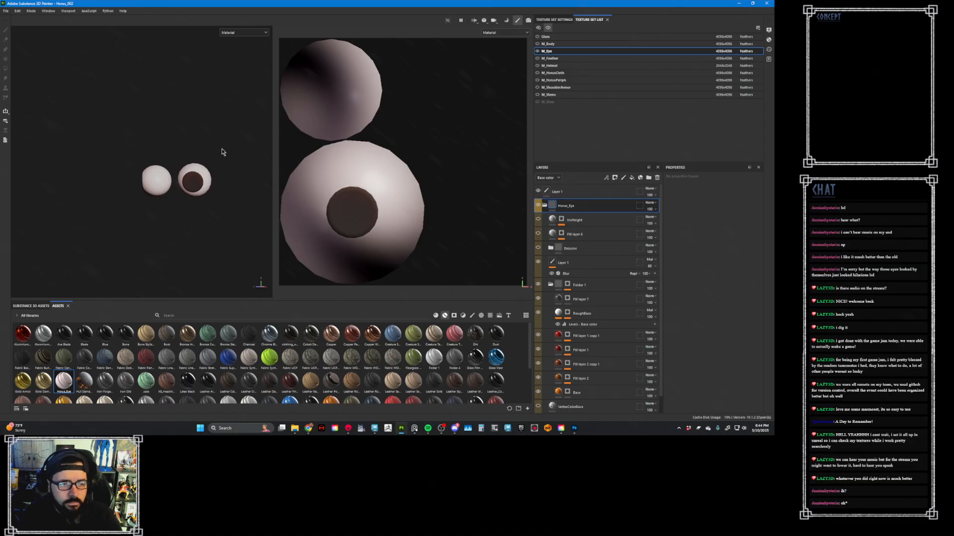
mouse_move(221, 152)
left_mouse_down("alt")
mouse_move(221, 162)
mouse_move(290, 166)
mouse_move(234, 179)
left_mouse_up("alt")
right_click_drag(234, 179, 445, 274, "alt")
- Hide Fill layer 7 in the eye's Folder 1, comparing the iris with and without RoughBase and the whole folder
left_click(538, 300)
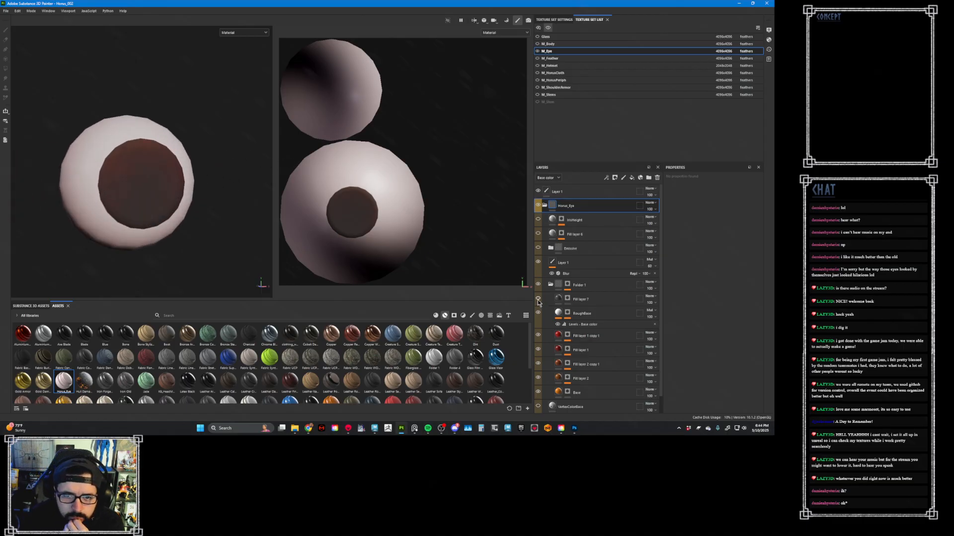
left_click(538, 300)
left_click(538, 300)
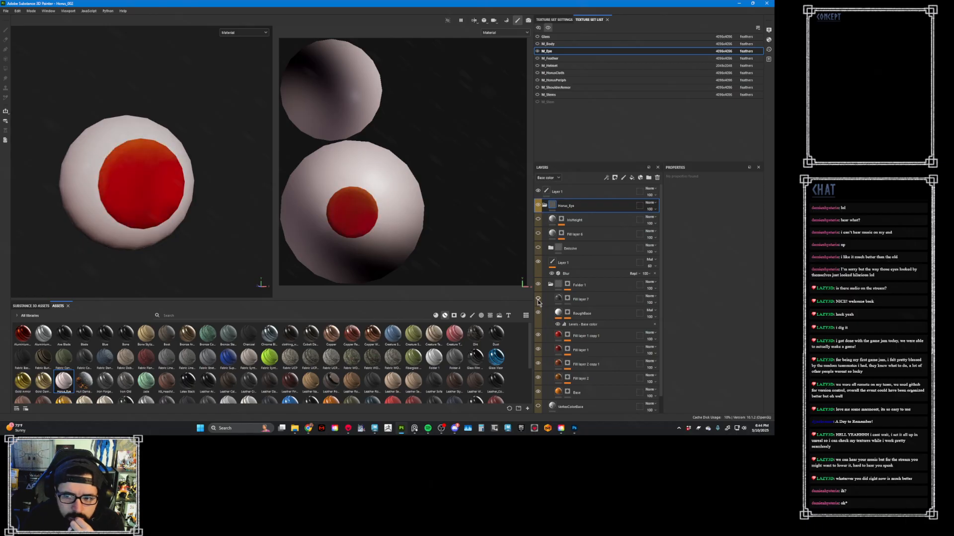
left_click(538, 313)
left_click(538, 313)
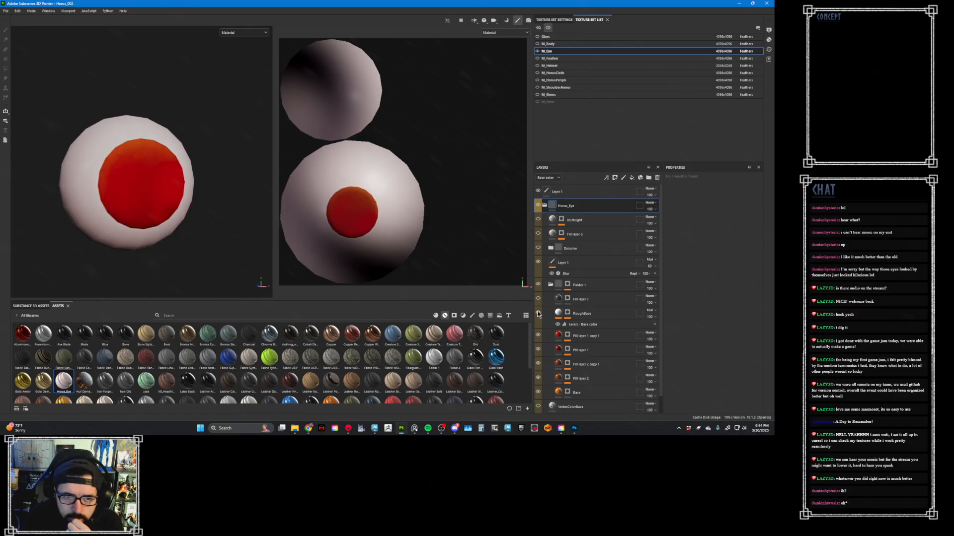
left_click(538, 285)
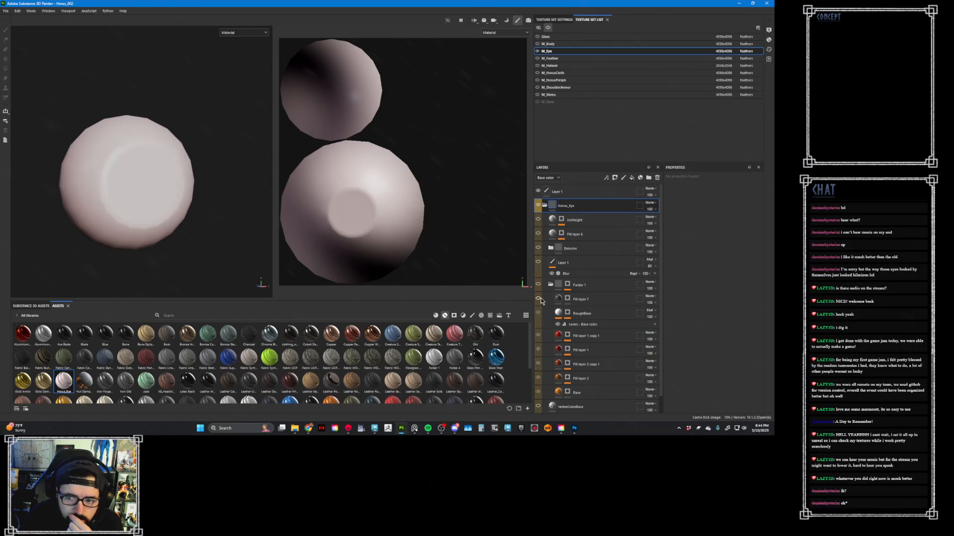
left_click(541, 336)
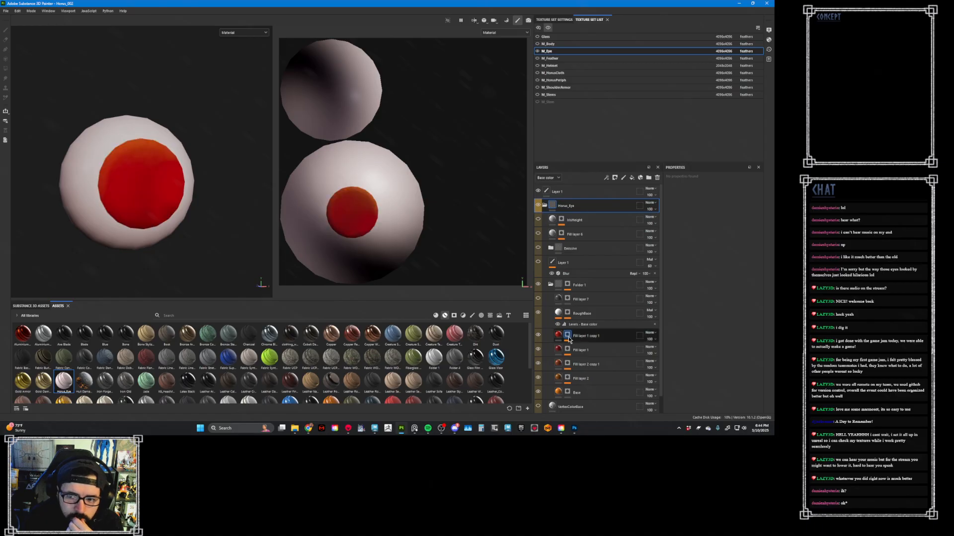
- Inspect the painted mask of Fill layer 1 copy 1 on the eye and return to the material view
left_click(568, 337)
left_click(568, 336, "alt")
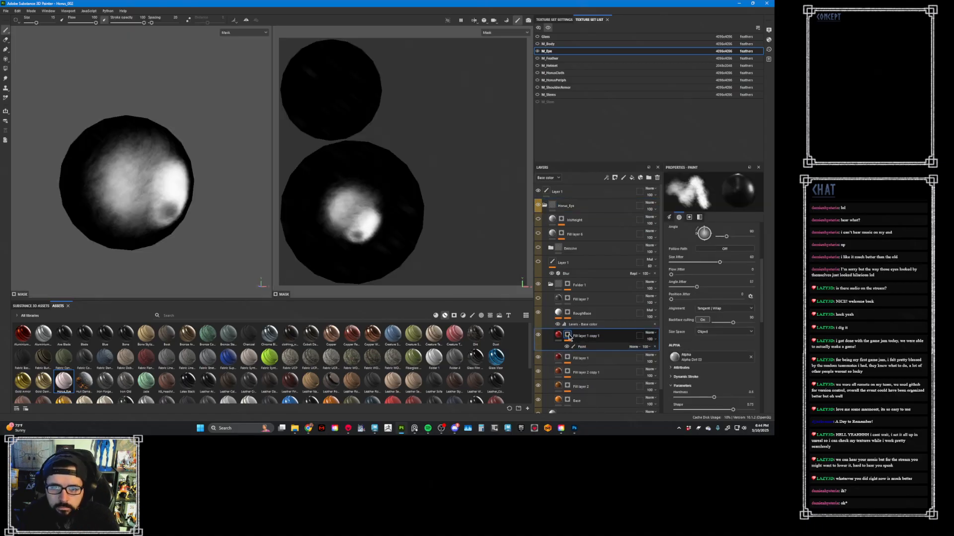
left_click(569, 337, "alt")
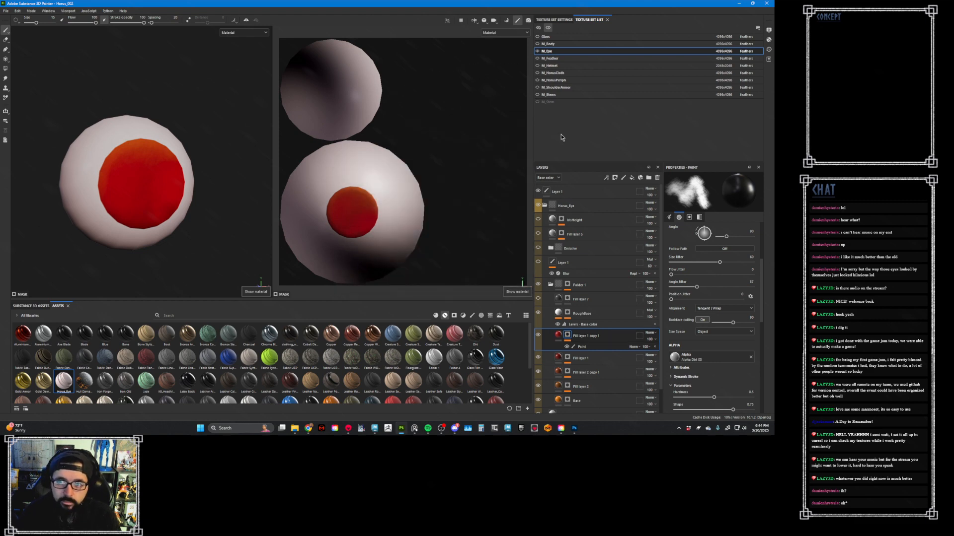
- Show all texture sets again and view the full Horus eye in the context of the whole helmet
left_click(538, 28)
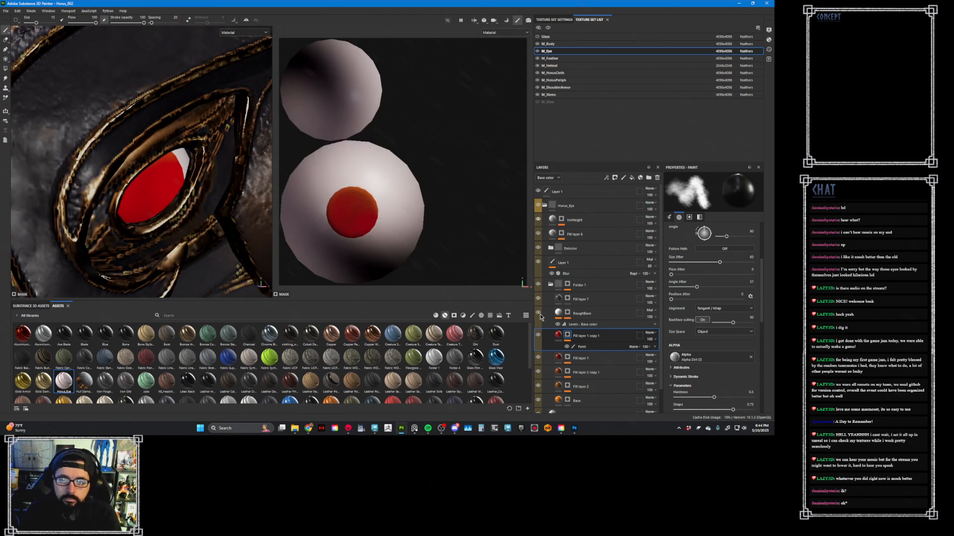
right_click_drag(474, 197, 318, 156, "alt")
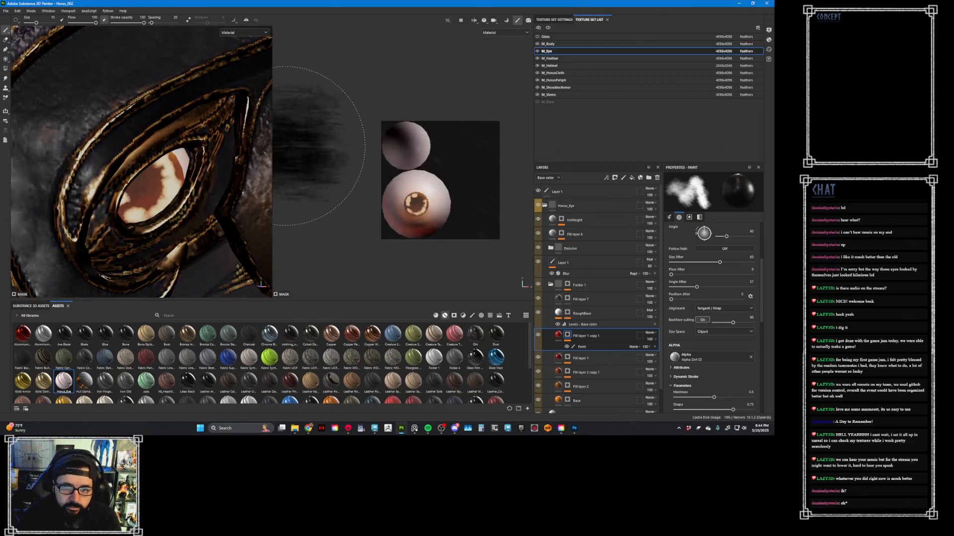
mouse_move(224, 162)
right_mouse_down("alt")
mouse_move(99, 122)
mouse_move(60, 94)
right_mouse_up("alt")
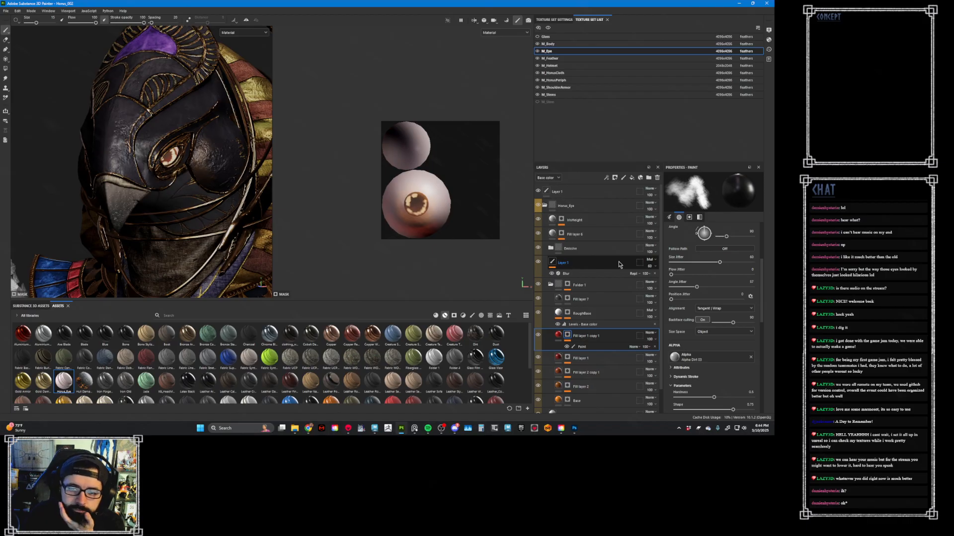
left_click(489, 316)
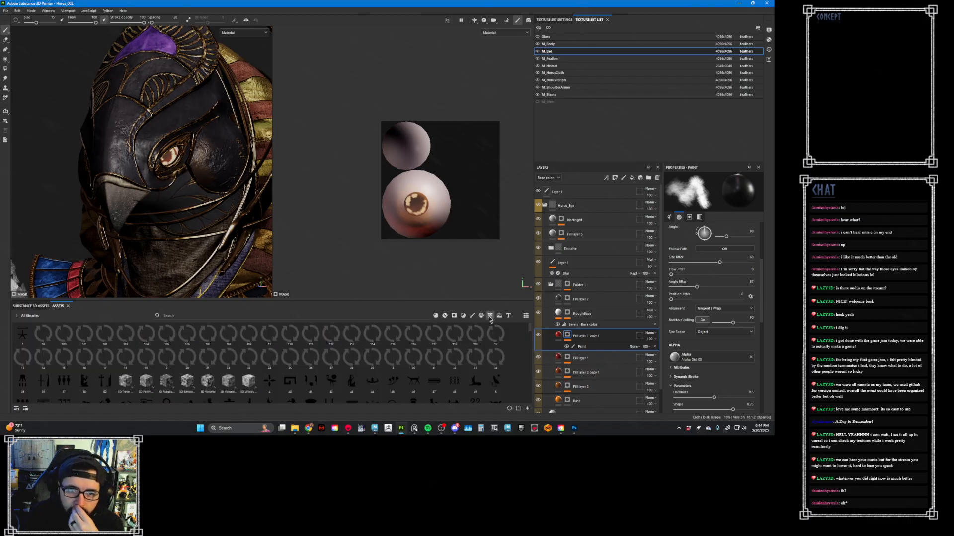
mouse_move(476, 278)
left_mouse_down()
mouse_move(458, 255)
mouse_move(458, 203)
mouse_move(444, 199)
left_mouse_up()
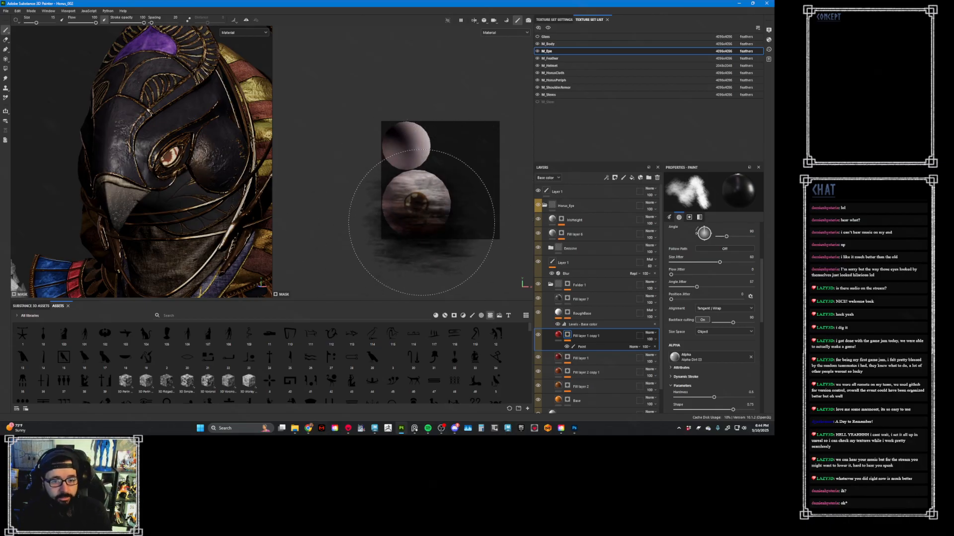
key("ctrl+z")
key("ctrl+z")
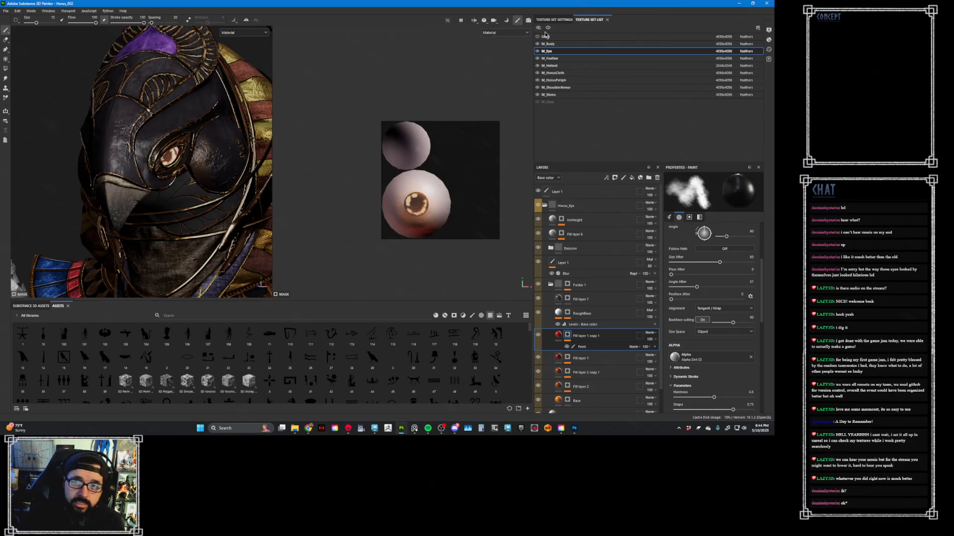
- Bring the eight Baked_M_Eye PSD maps from the Marmoset Maps folder into Substance 3D Painter's resource import
left_click(553, 19)
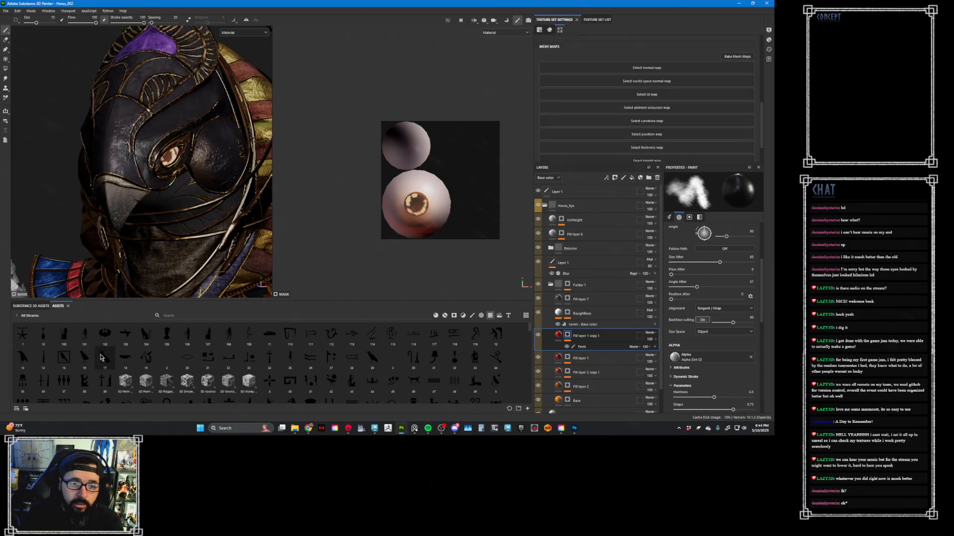
left_click(294, 428)
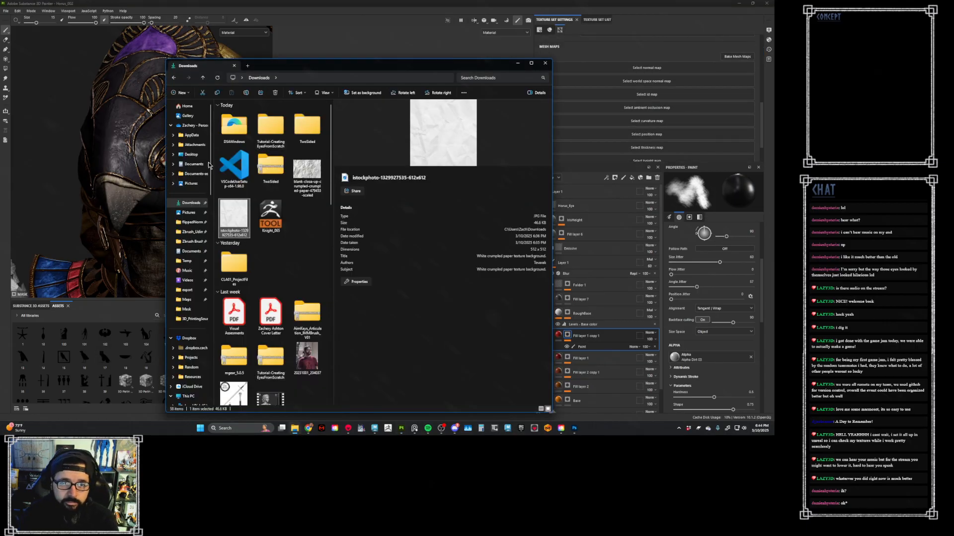
left_click(187, 300)
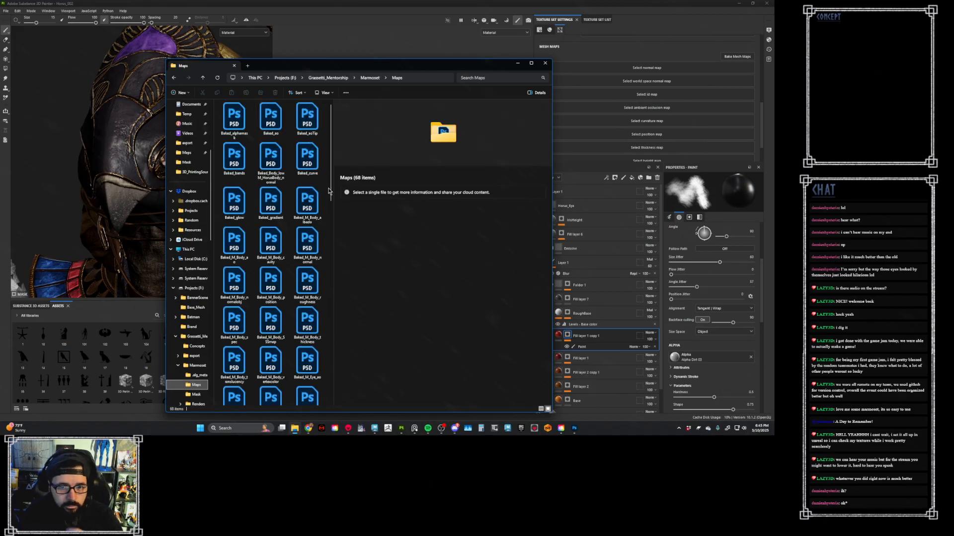
scroll(313, 222, "down", 2)
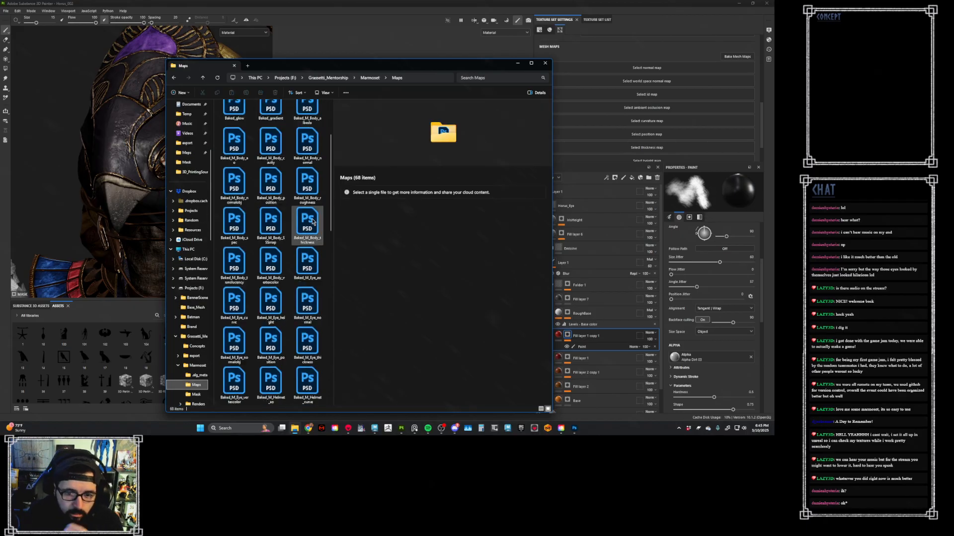
left_click(311, 266)
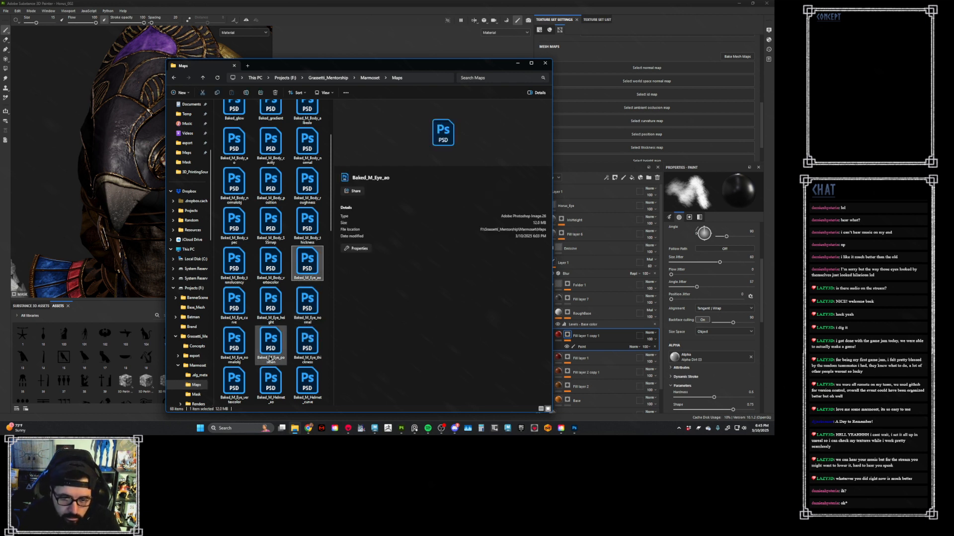
left_click(243, 380, "shift")
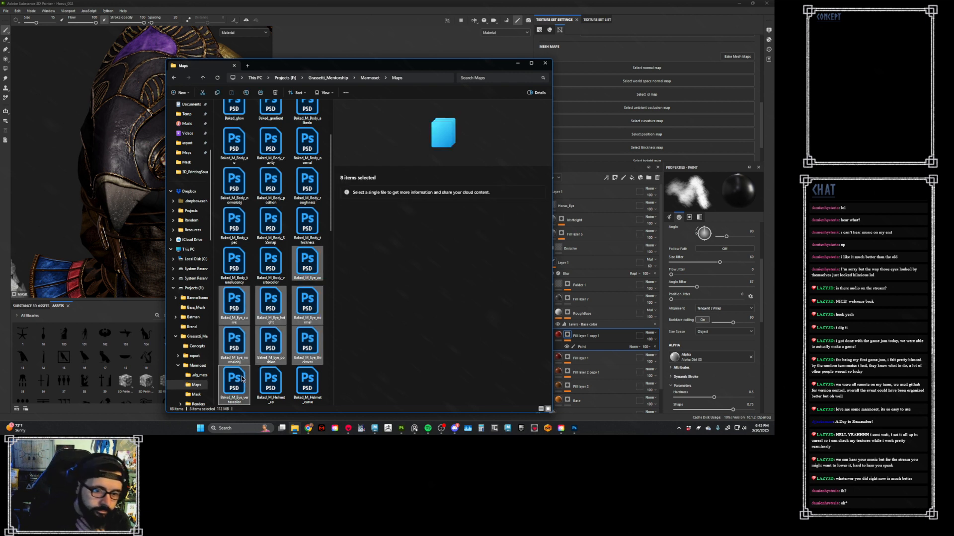
left_click_drag(242, 380, 145, 353)
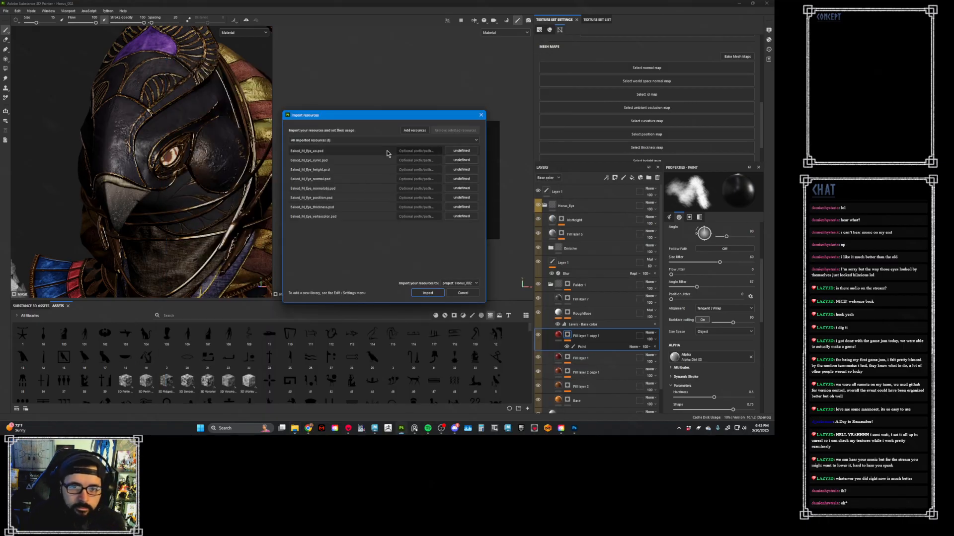
- Set the usage of all eight eye maps to texture with the prefix Baked, and import them into the Horus_002 project
left_click_drag(387, 154, 385, 218)
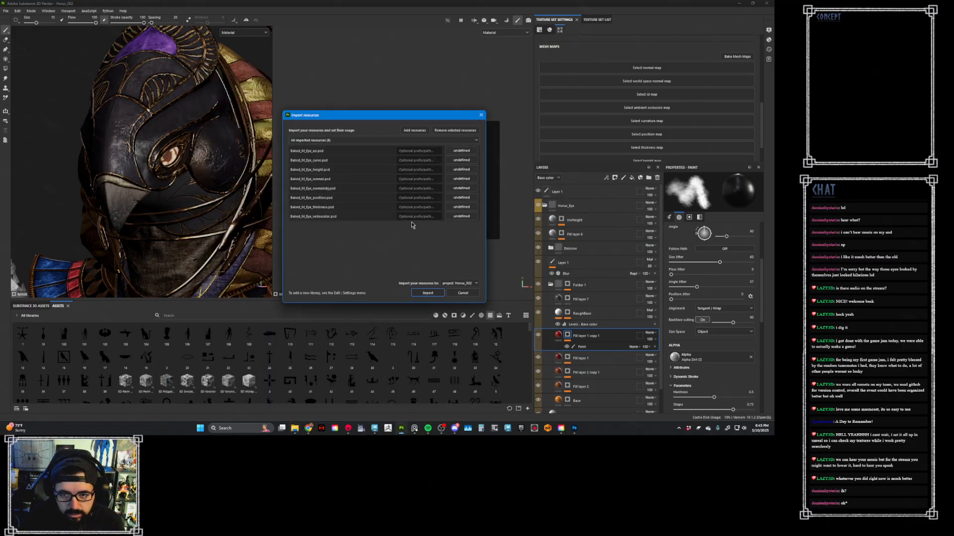
left_click(461, 216)
left_click(474, 240)
left_click(425, 219)
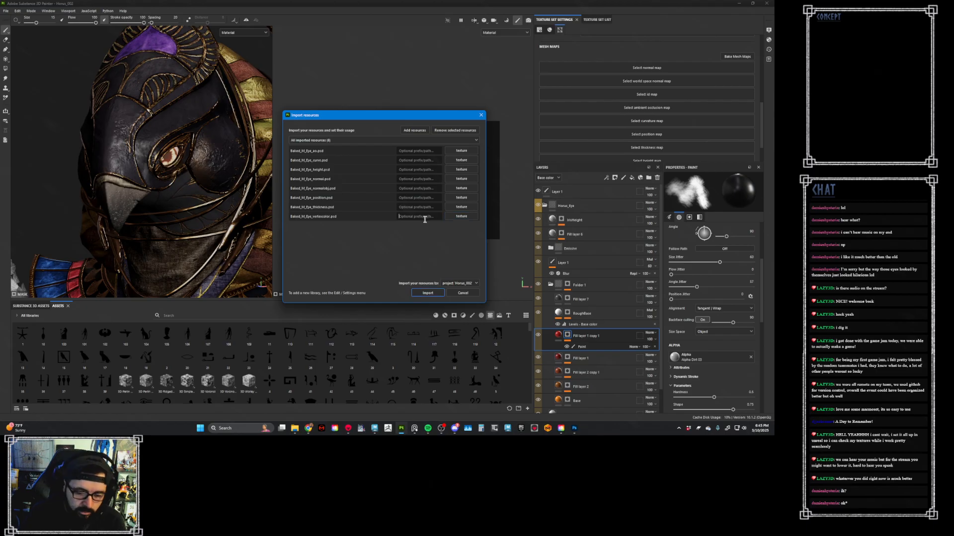
type("Baked")
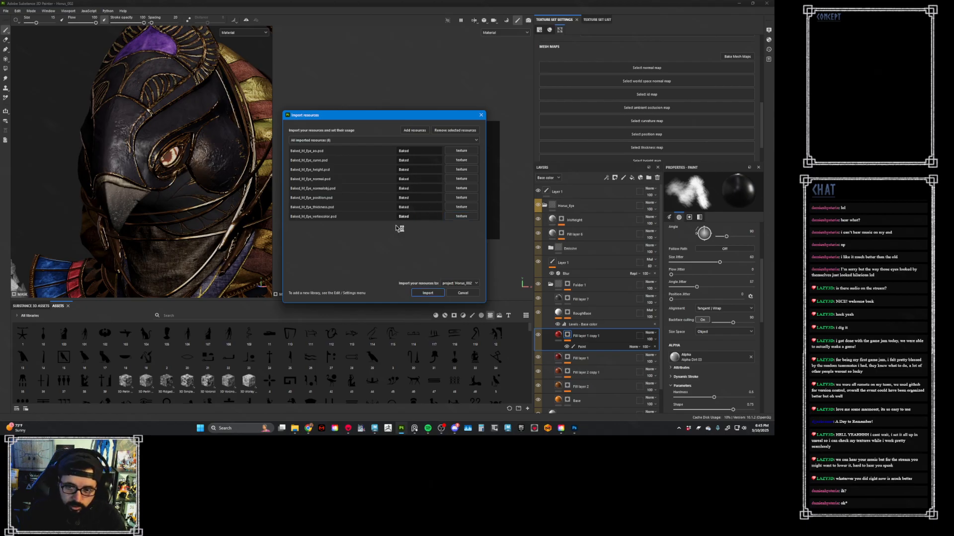
left_click(428, 293)
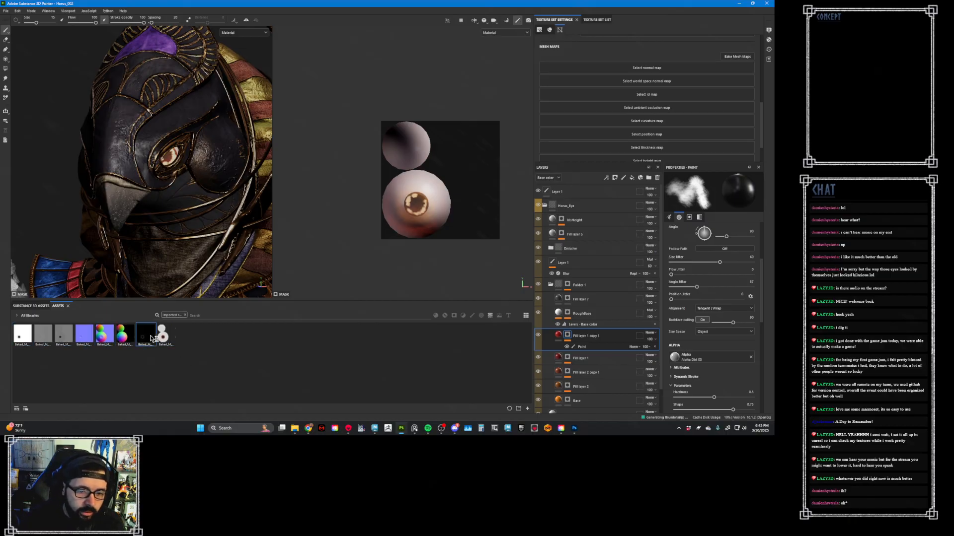
- Assign the baked eye thickness, position, curvature, ambient occlusion, world space normal and normal maps to the matching mesh maps of M_Eye
left_click_drag(151, 339, 662, 149)
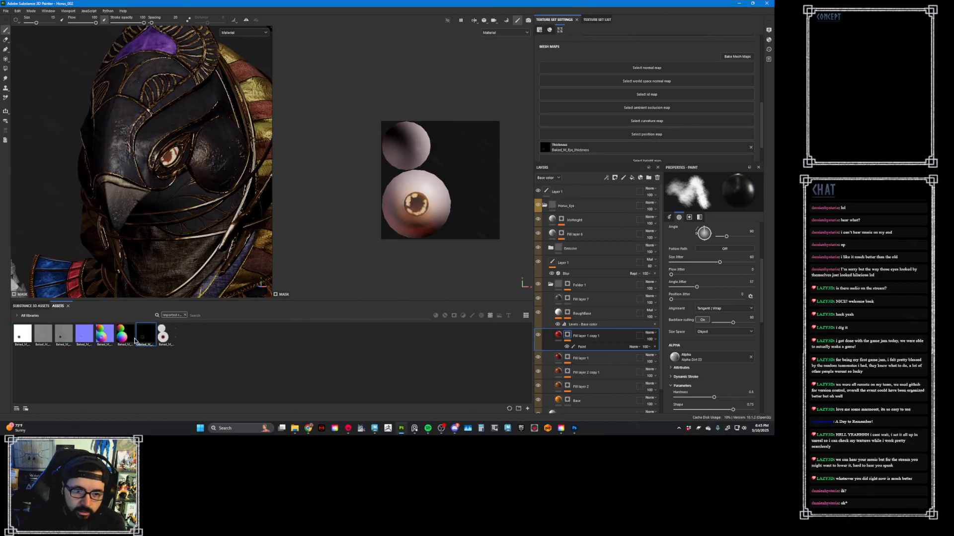
left_click_drag(123, 335, 628, 130)
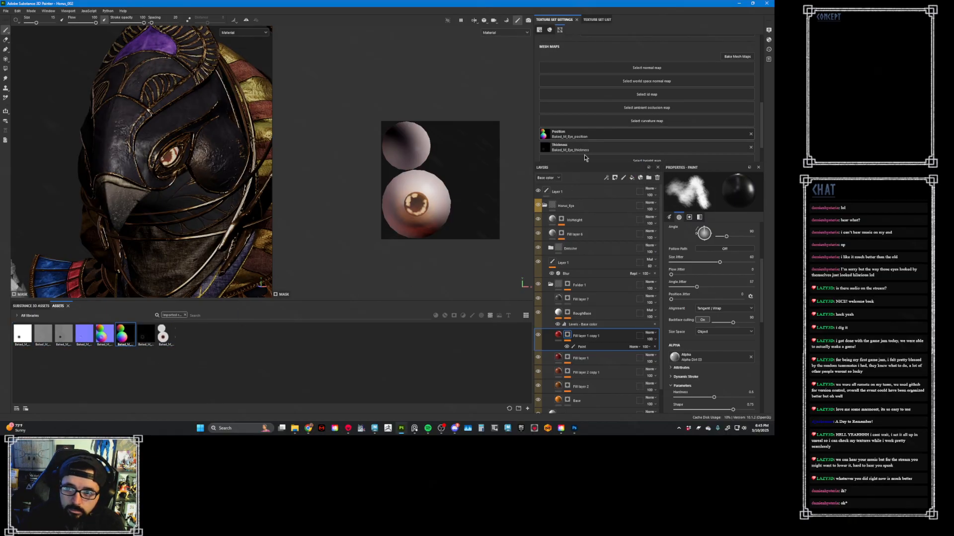
left_click_drag(44, 334, 653, 107)
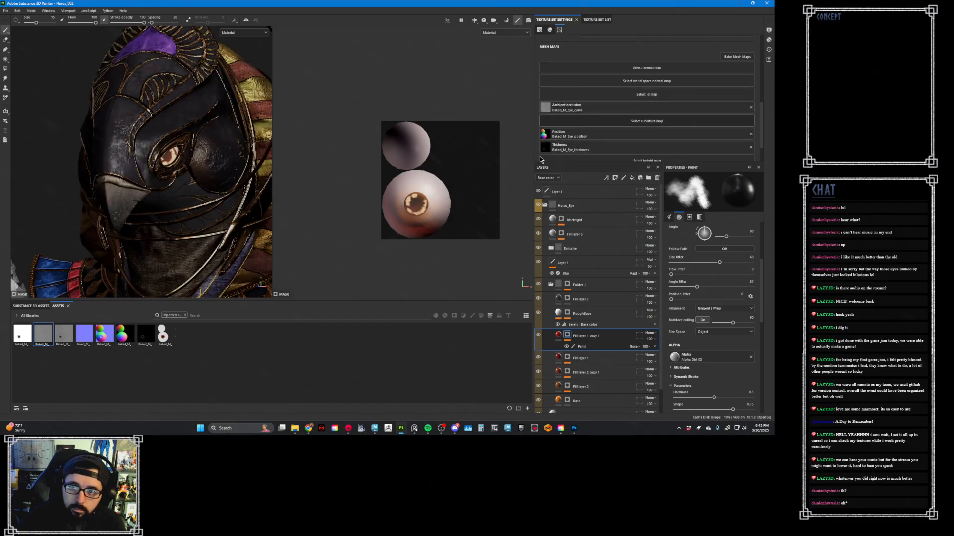
left_click_drag(43, 333, 643, 122)
left_click_drag(24, 335, 661, 108)
left_click_drag(43, 334, 640, 121)
left_click_drag(103, 334, 666, 67)
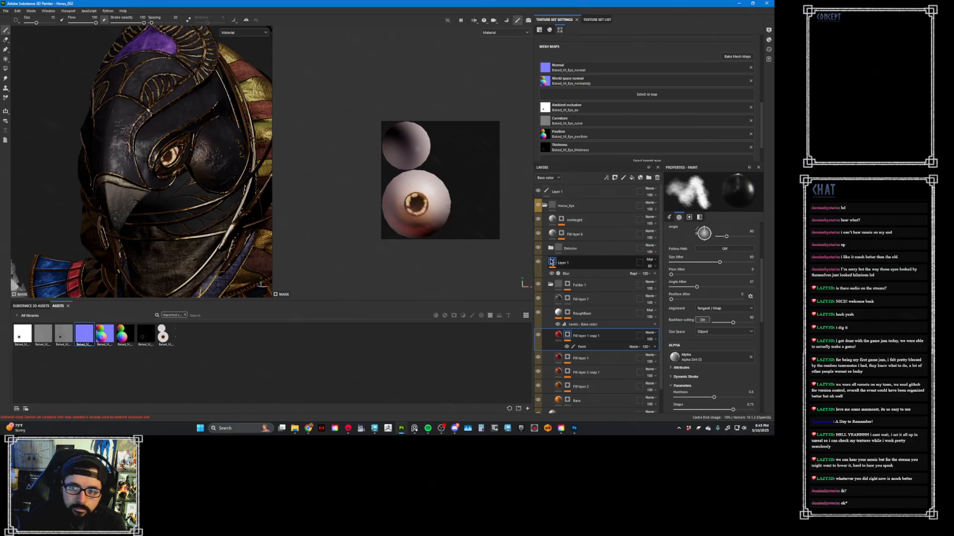
- Compare the eye with and without Folder 1, and hide IrisHeight, Fill layer 6, Emissive, Layer 1 and Fill layer 7
left_click(537, 284)
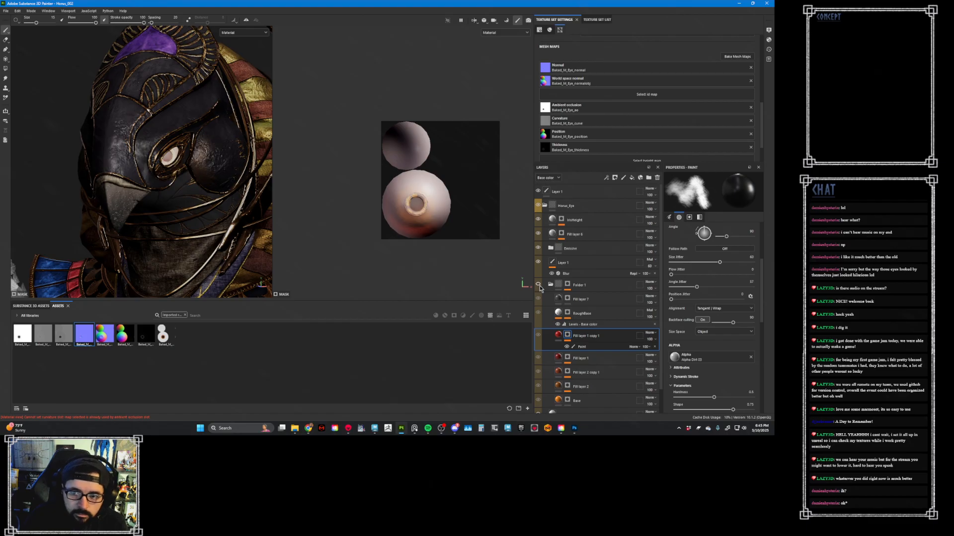
scroll(540, 288, "down", 2)
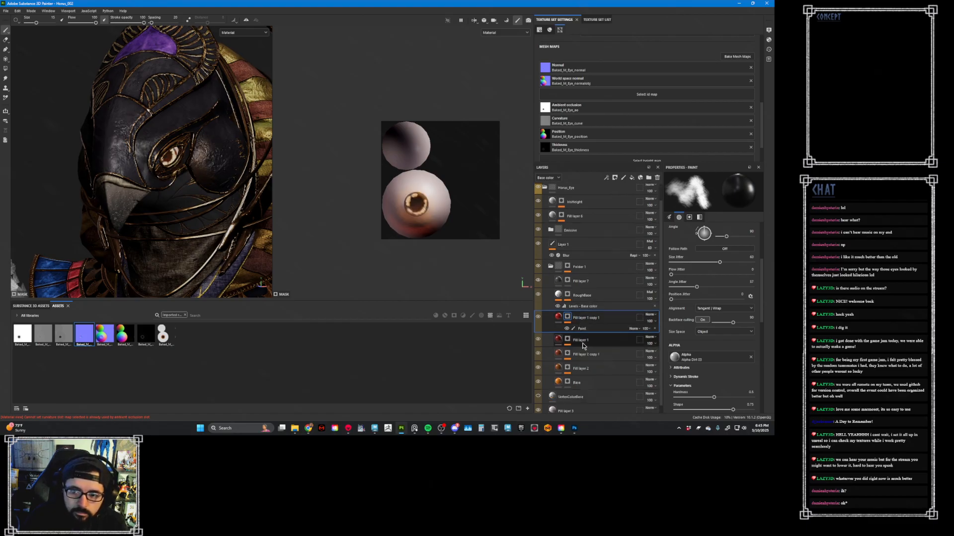
left_click(586, 403)
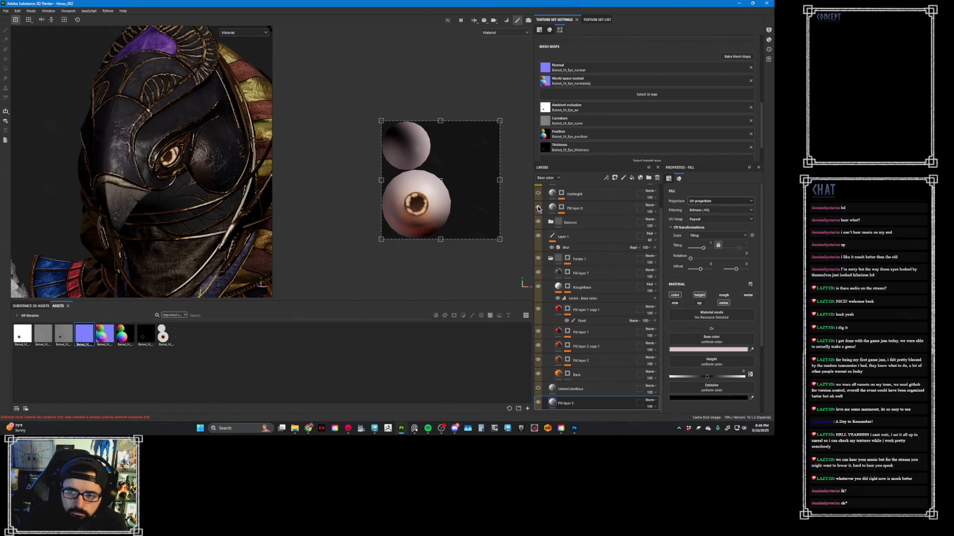
scroll(549, 225, "up", 1)
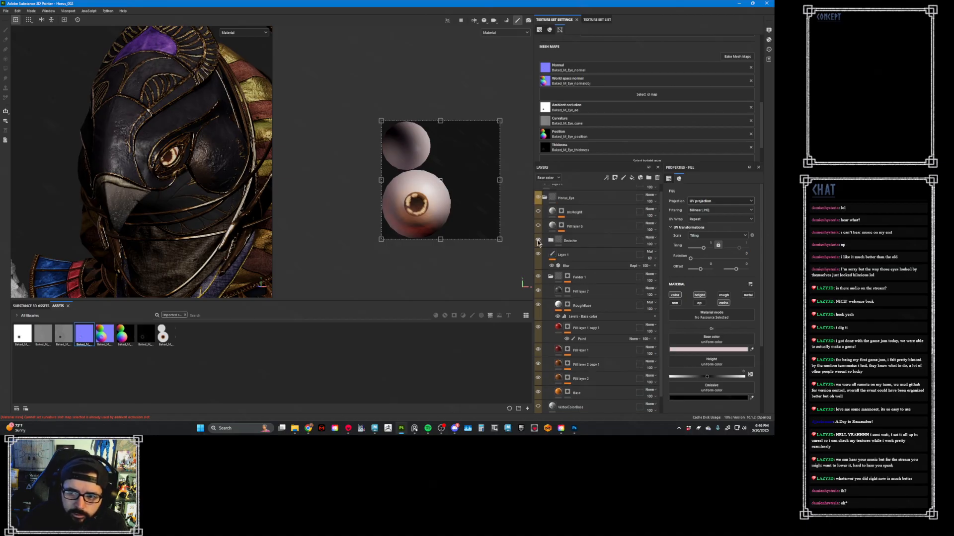
left_click(538, 241)
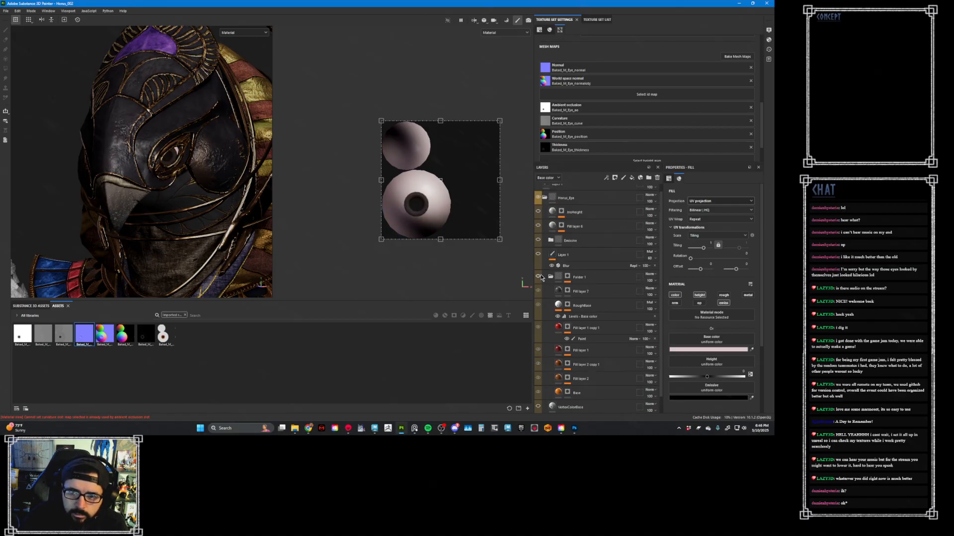
left_click(539, 276)
left_click(539, 276)
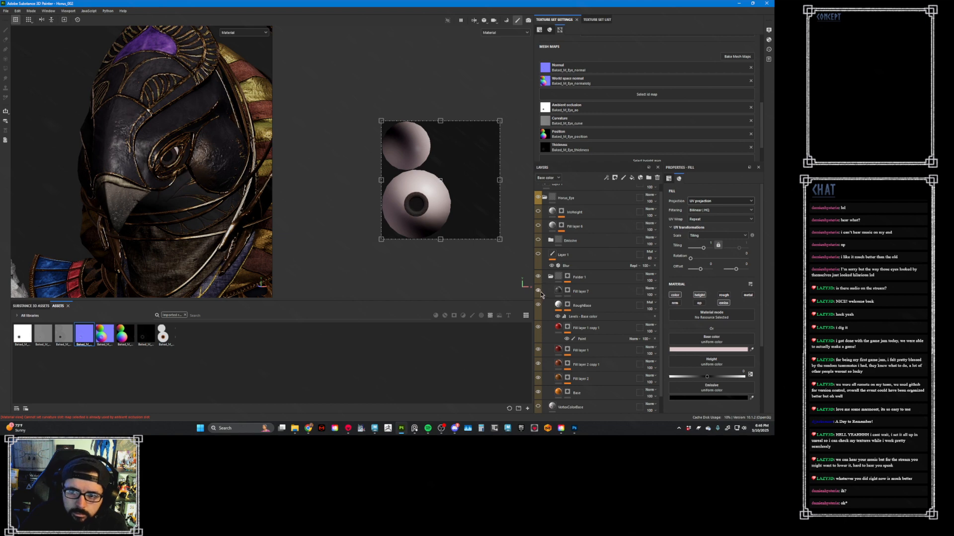
left_click(538, 291)
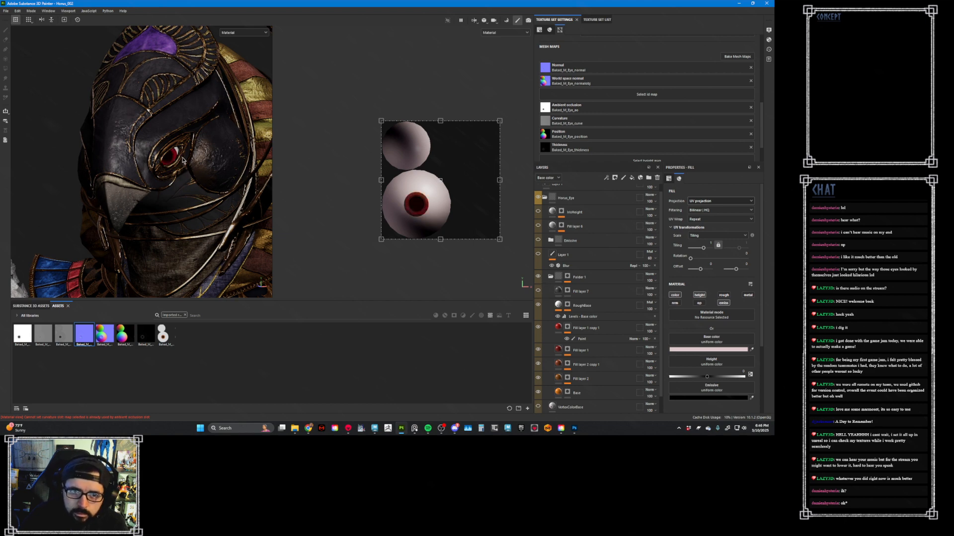
- Show and expand the Emissive folder, and hide its Fill layer 4 copy 2 and Fill layer 4 copy 1 while viewing the eye up close
scroll(185, 161, "up", 5)
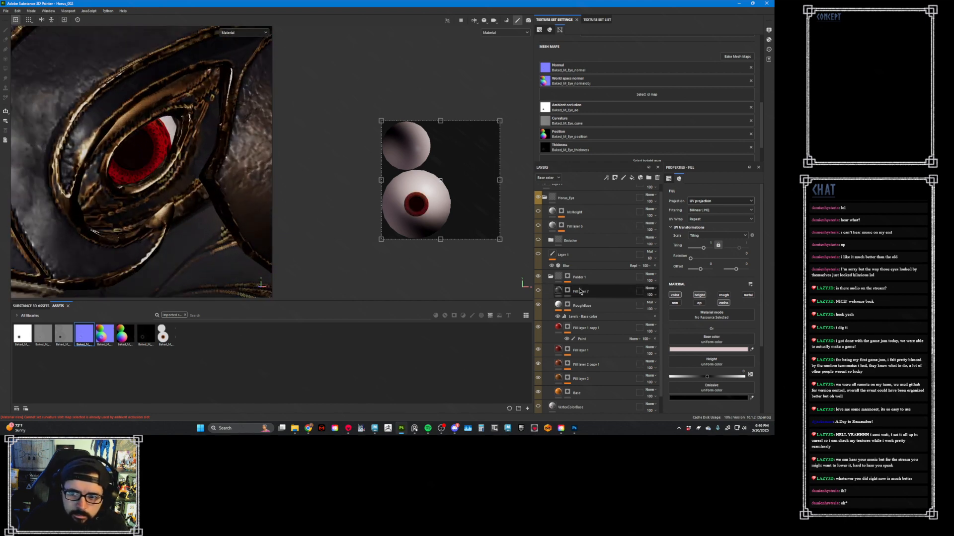
left_click(546, 241)
left_click(539, 241)
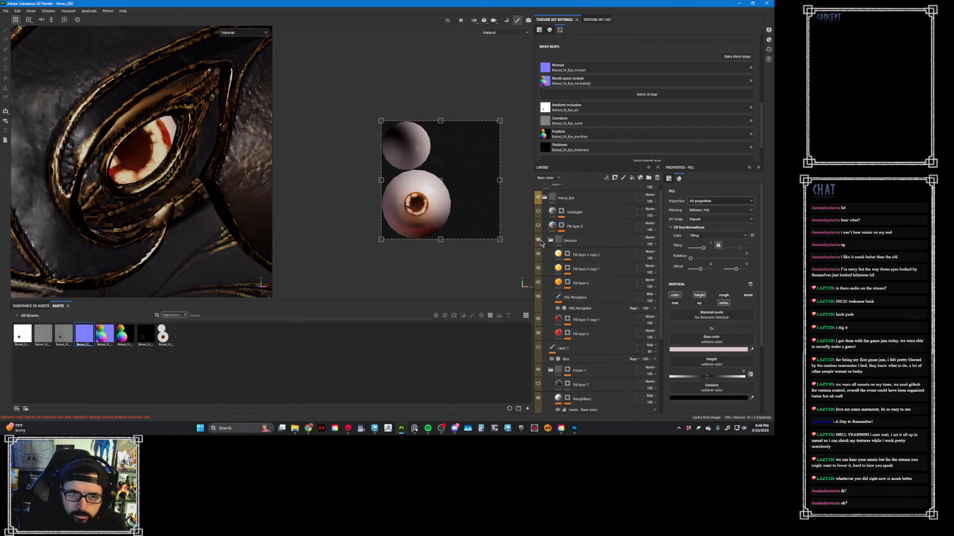
left_click(539, 254)
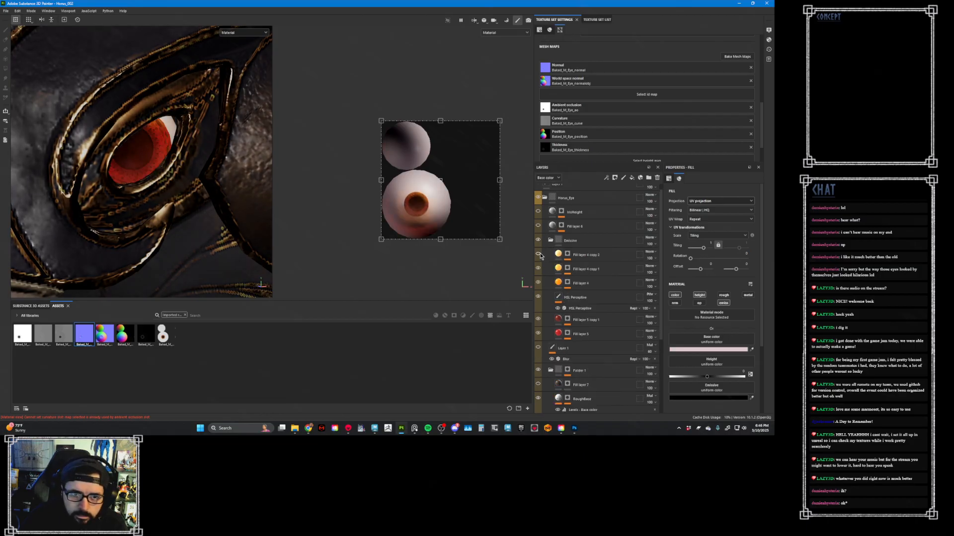
left_click(538, 269)
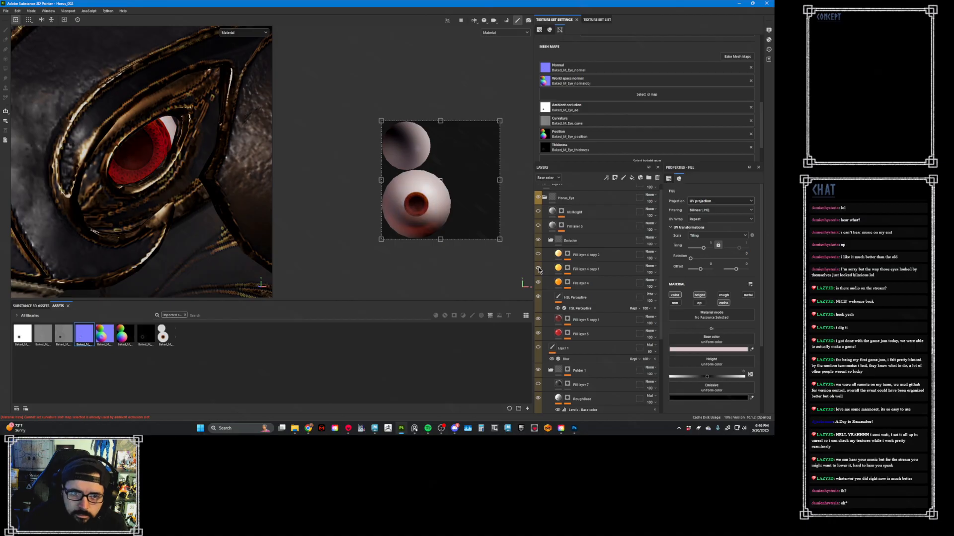
- Inspect the mask effects of Fill layer 4 and its two copies in the Emissive folder
left_click(567, 282)
key("1")
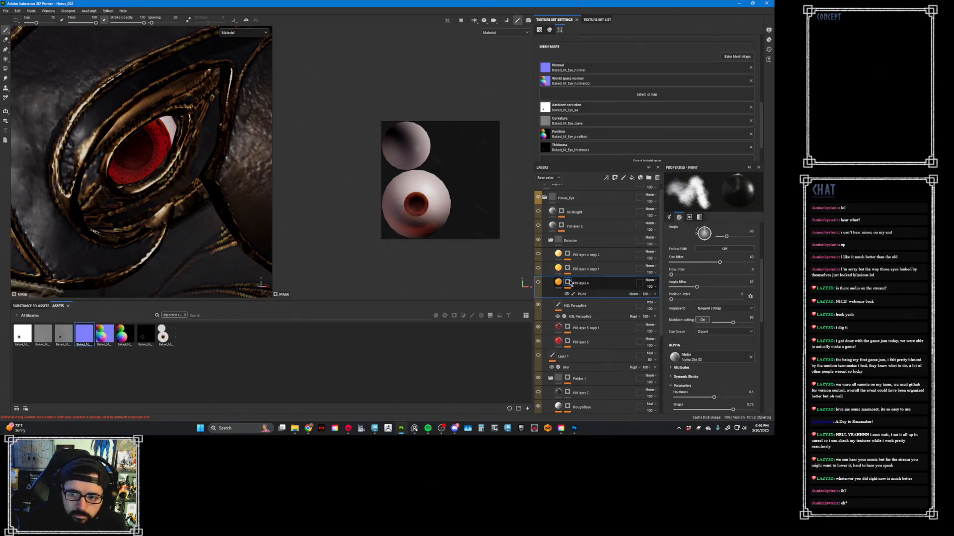
left_click(570, 272)
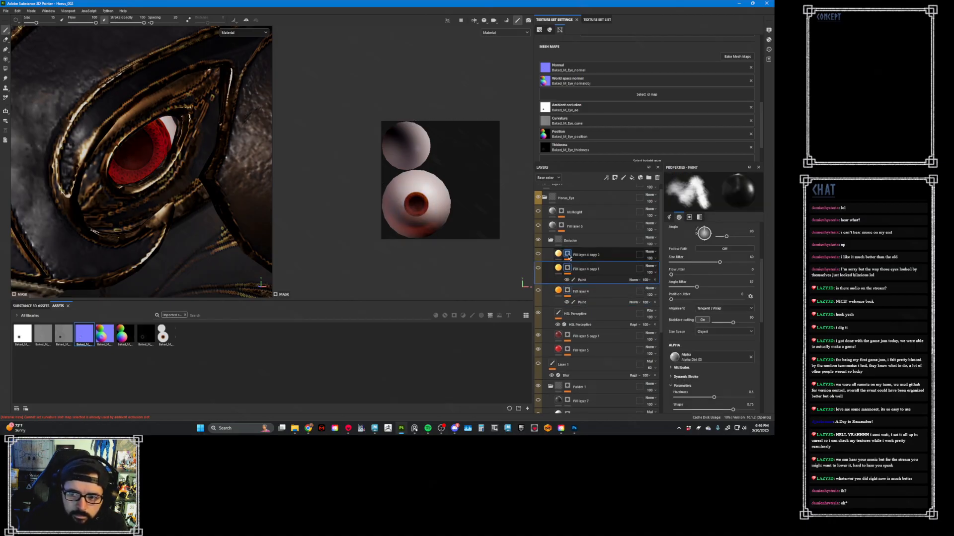
left_click(568, 256)
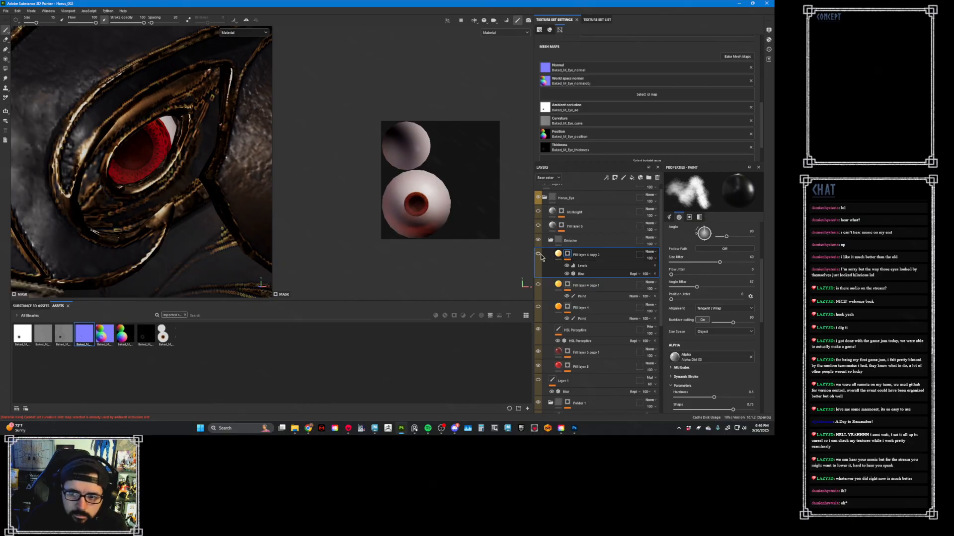
- Show Fill layer 4 copy 1, IrisHeight and Fill layer 6, and inspect the masks of Fill layer 6 and the three Emissive fill layers
left_click(538, 285)
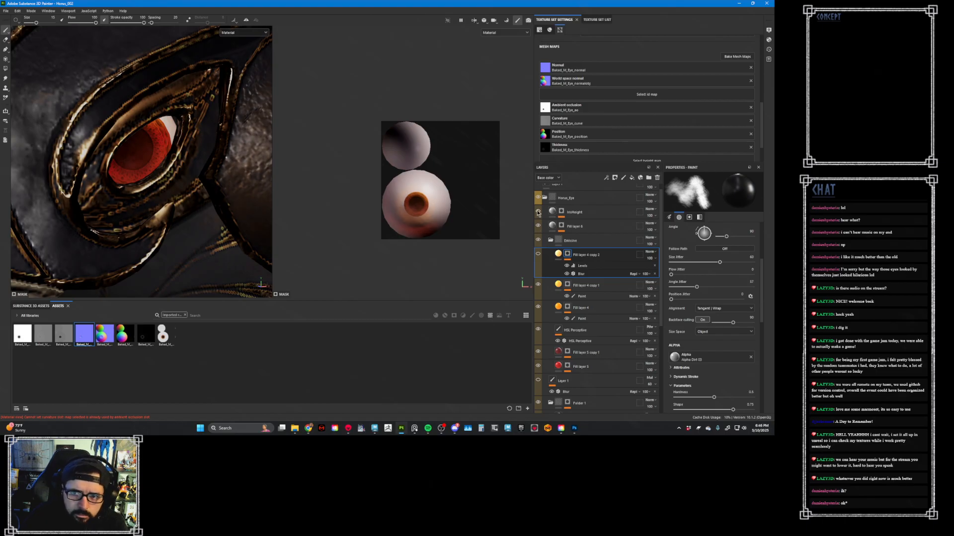
left_click(562, 226)
left_click(561, 226, "alt")
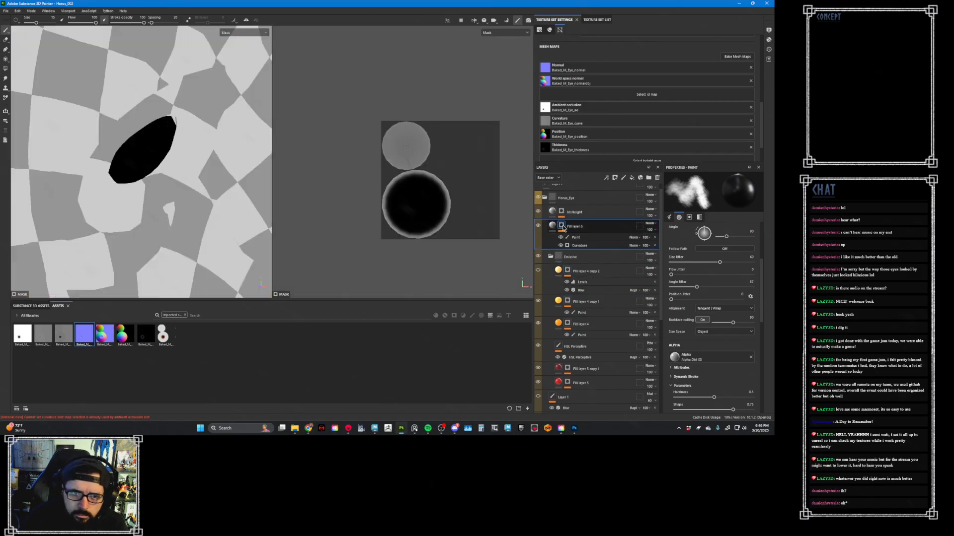
left_click(567, 270, "alt")
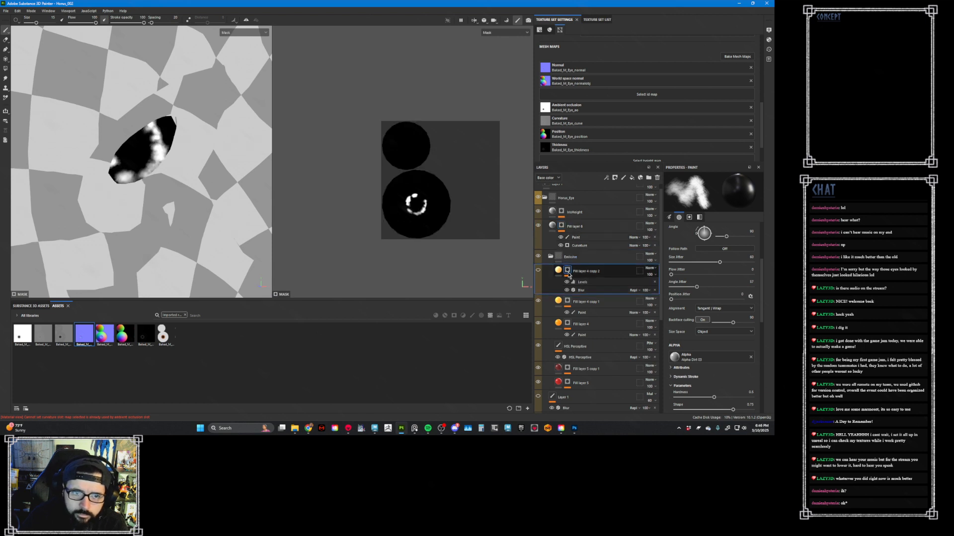
left_click(568, 301, "alt")
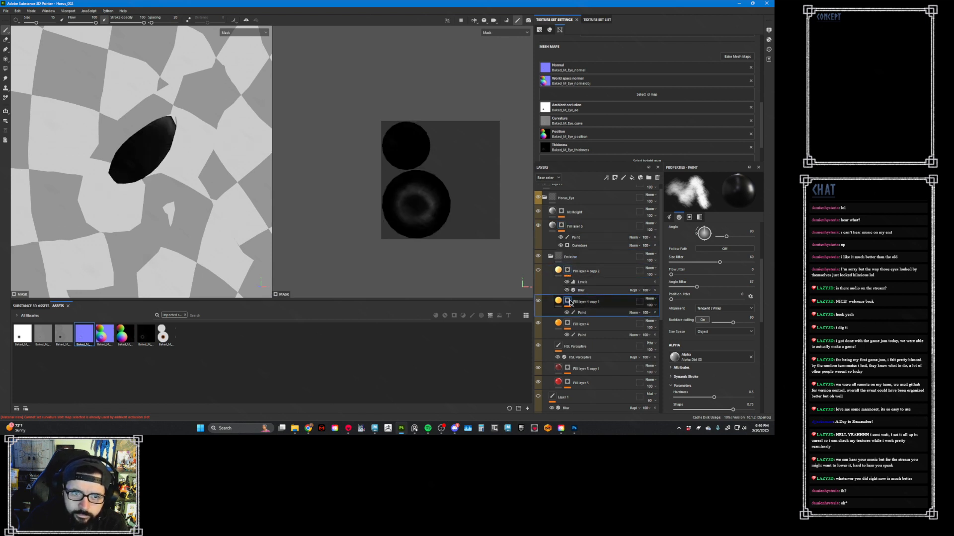
left_click(567, 324, "alt")
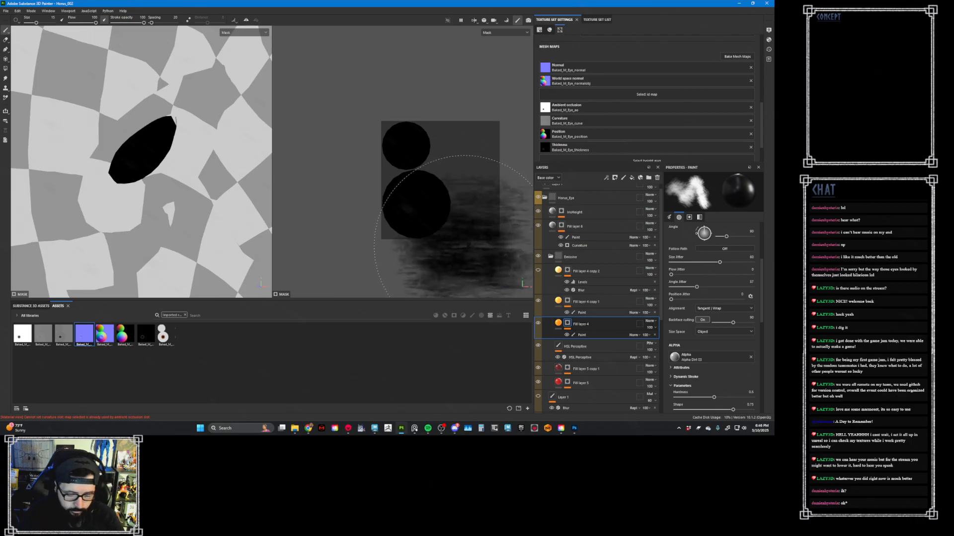
- Return from the mask view to the material view and save the project
key("m")
key("ctrl+s")
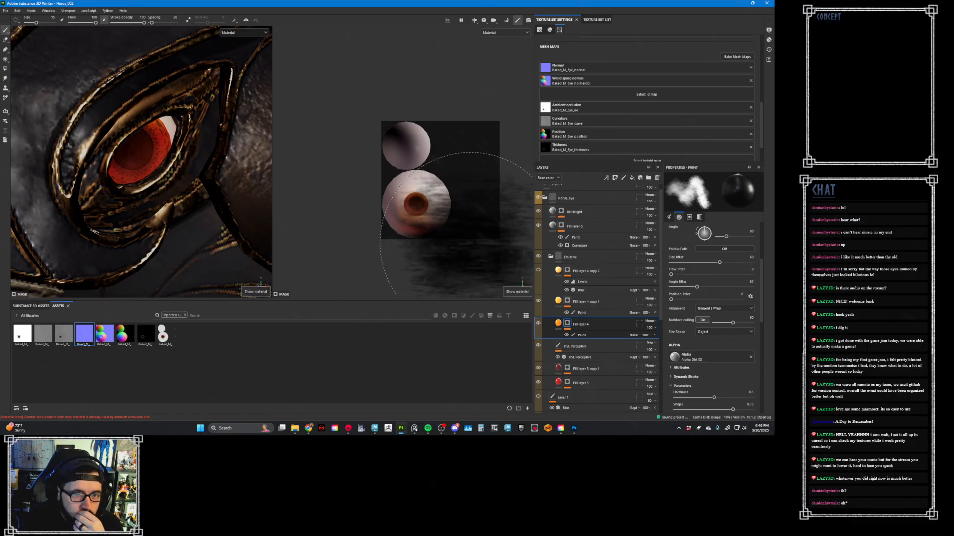
key("ctrl")
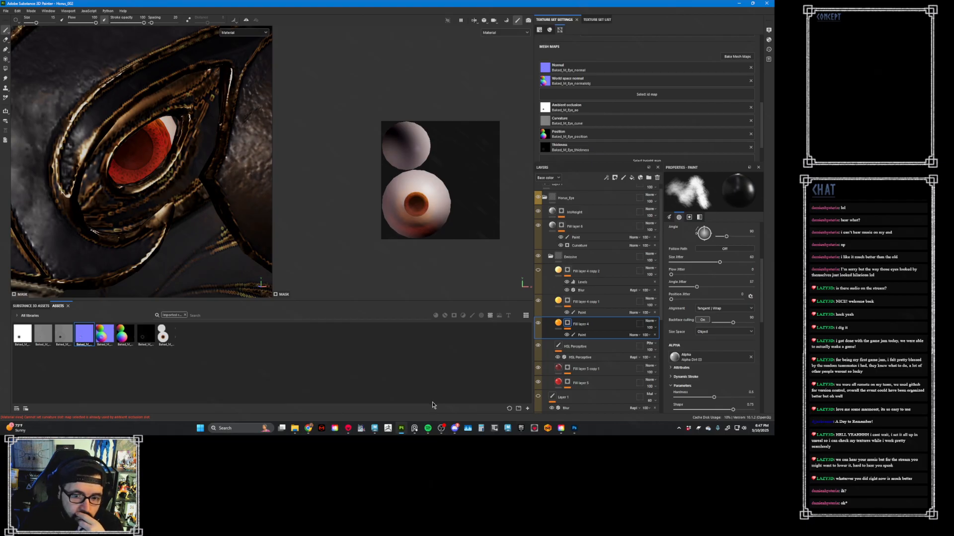
- Switch to the Maya scene of the winged Horus character, select the Shawl_low mesh and frame it up close
left_click(348, 430)
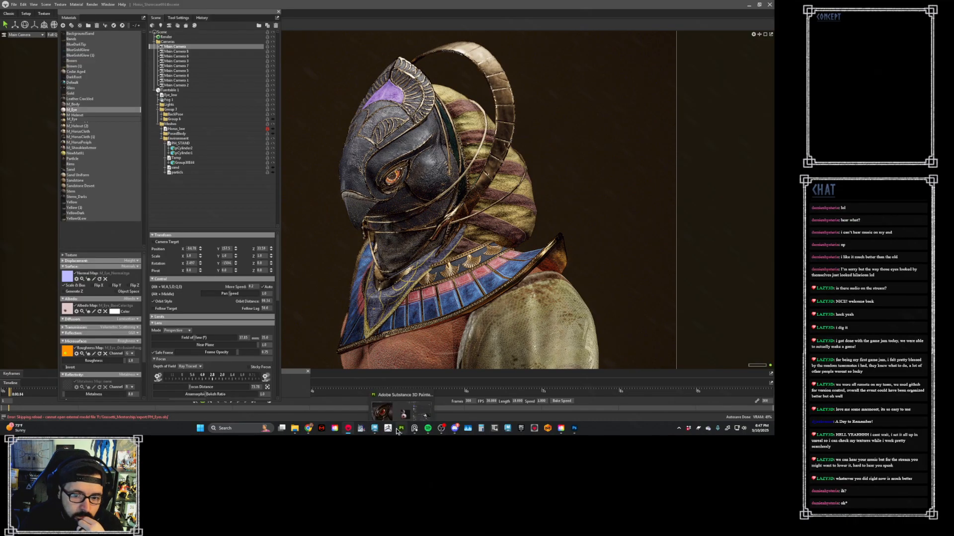
mouse_move(374, 428)
left_click(360, 395)
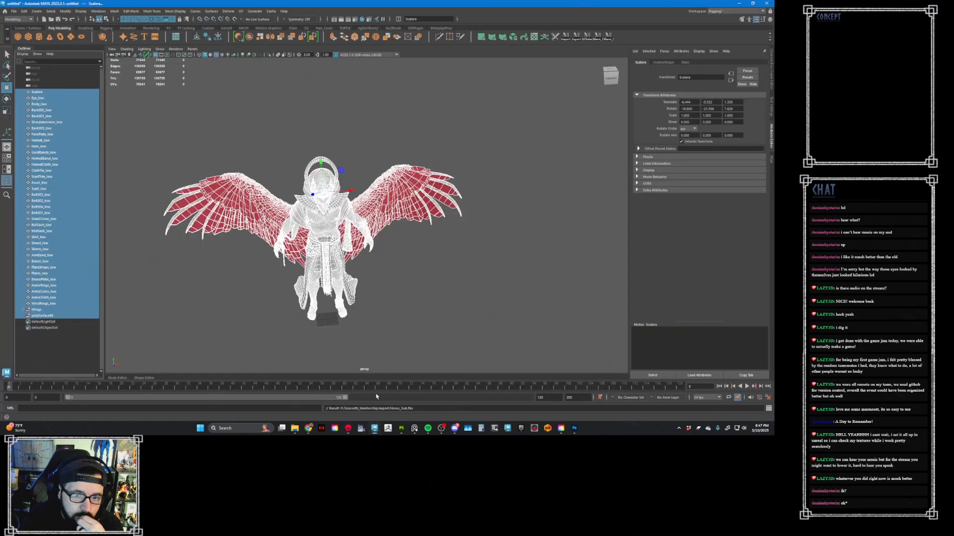
left_click(405, 305)
left_click(351, 210)
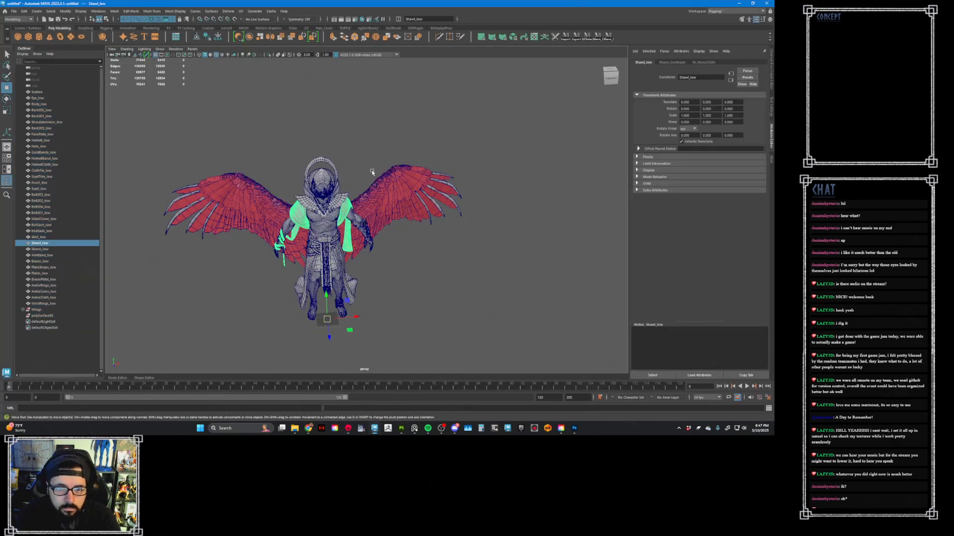
left_click_drag(352, 210, 391, 184, "alt")
key("f")
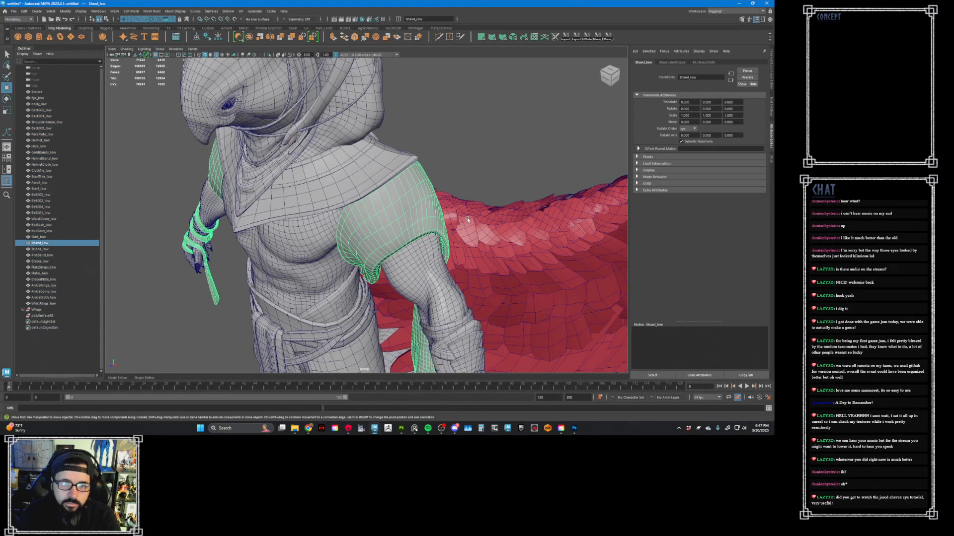
- Open the UV Editor alongside the model and select UVs on the Shawl_low mesh
left_click(533, 38)
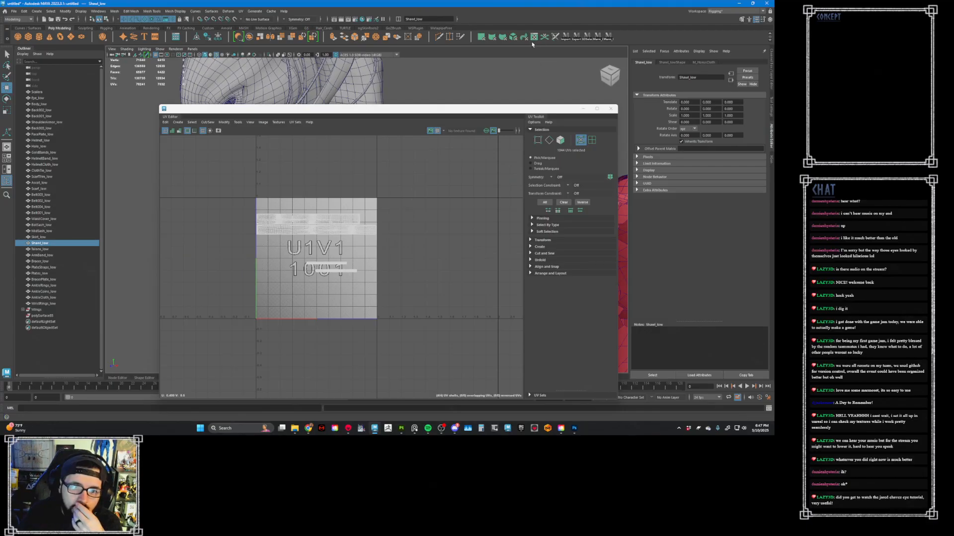
scroll(295, 233, "up", 7)
left_click_drag(377, 117, 397, 290)
right_click(414, 195)
right_click_drag(413, 195, 459, 195)
left_click(408, 194)
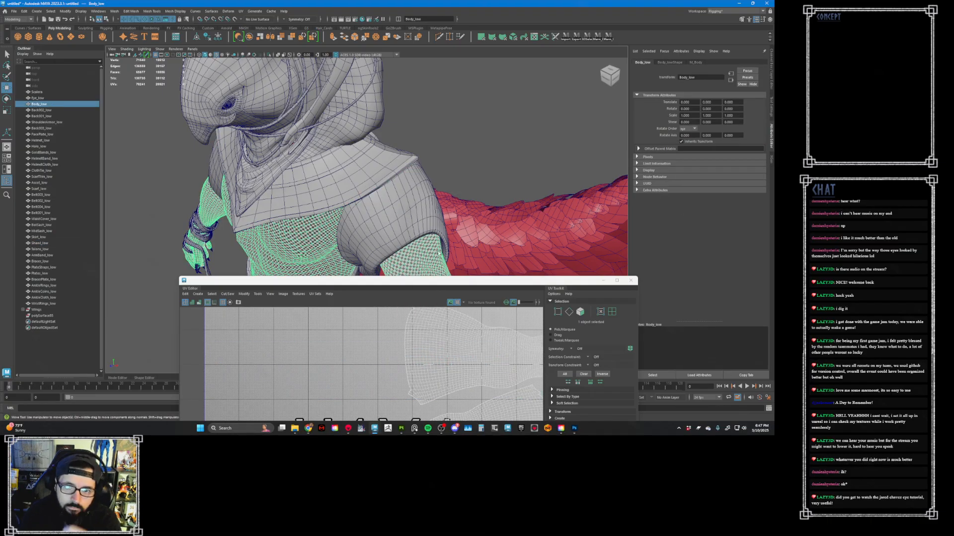
key("ctrl+z")
left_click(406, 194)
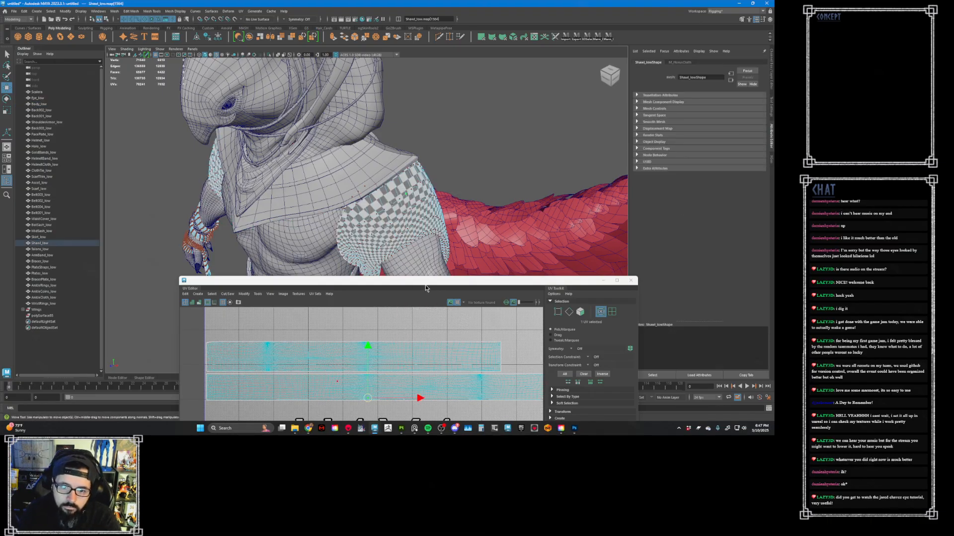
- Frame the selected shawl UVs and turn off the checker map display in the UV Editor
key("f")
left_click_drag(398, 280, 320, 88)
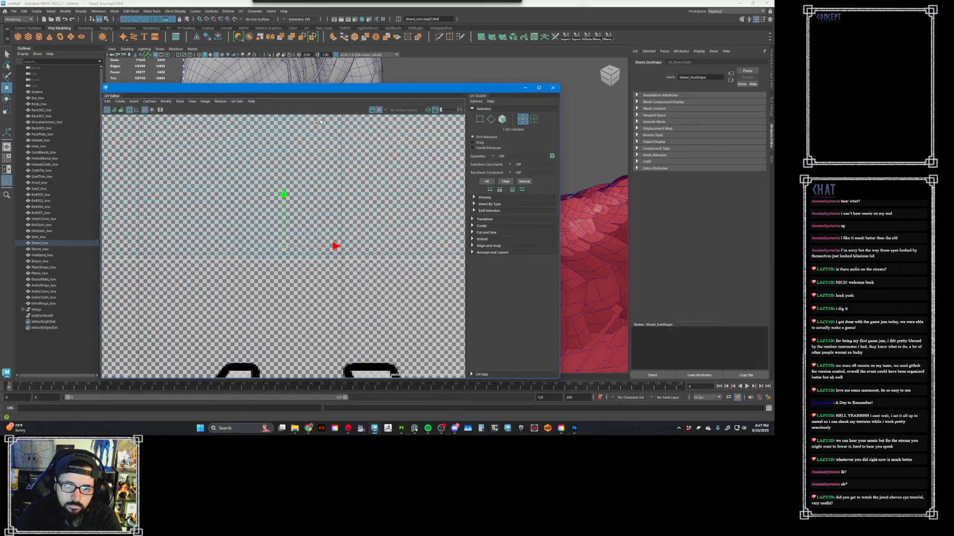
left_click(380, 110)
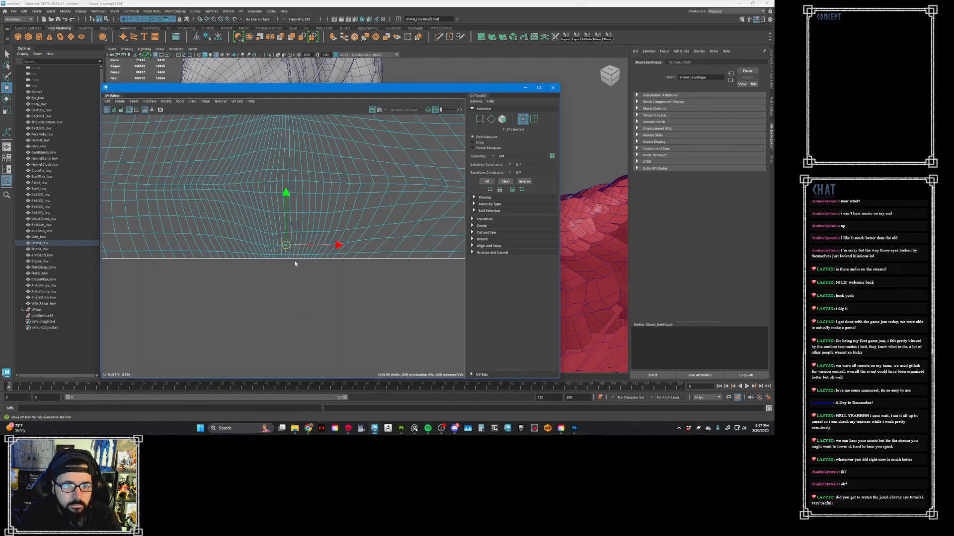